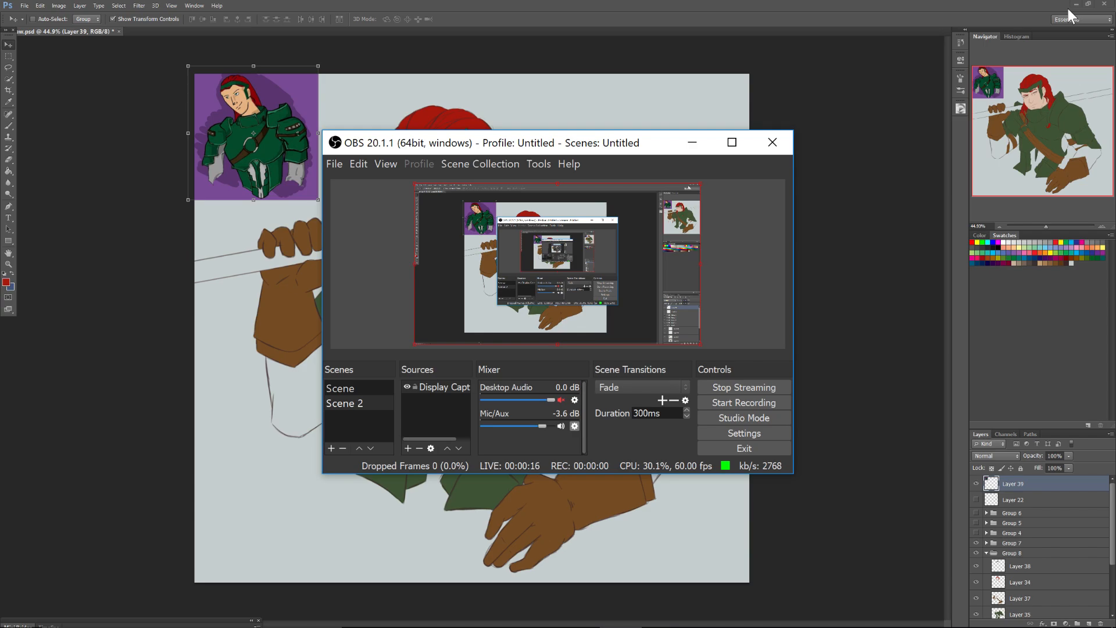
Minimize the OBS window and select Layer 38 in the painting, with the character's head in close view.
left_click(1068, 8)
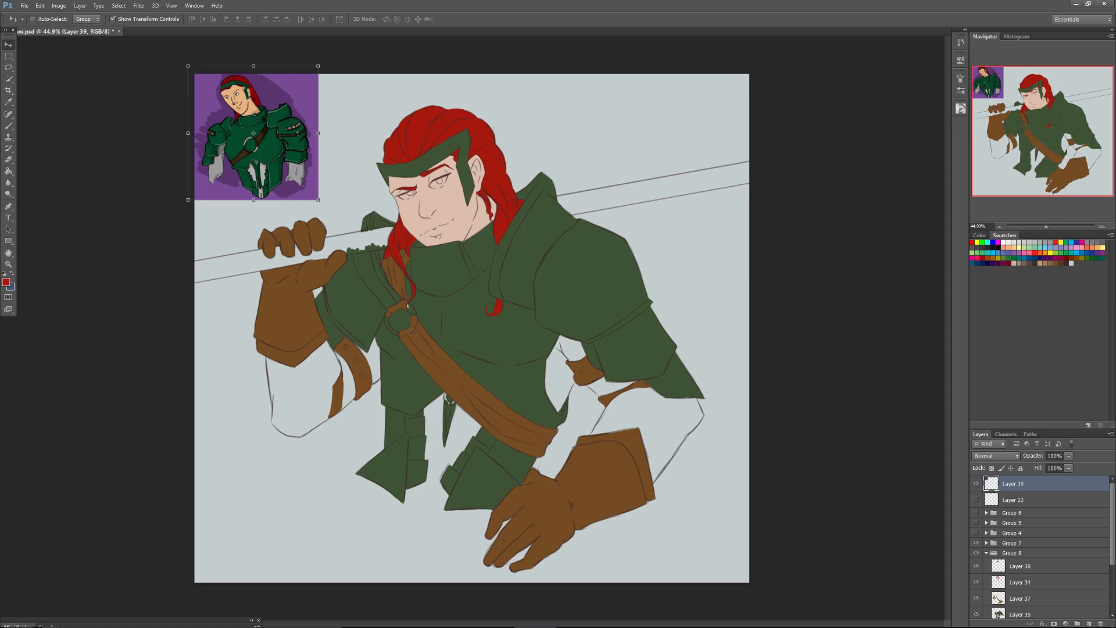
left_click_drag(1047, 227, 1052, 227)
left_click(1019, 566)
left_click_drag(1030, 134, 1016, 104)
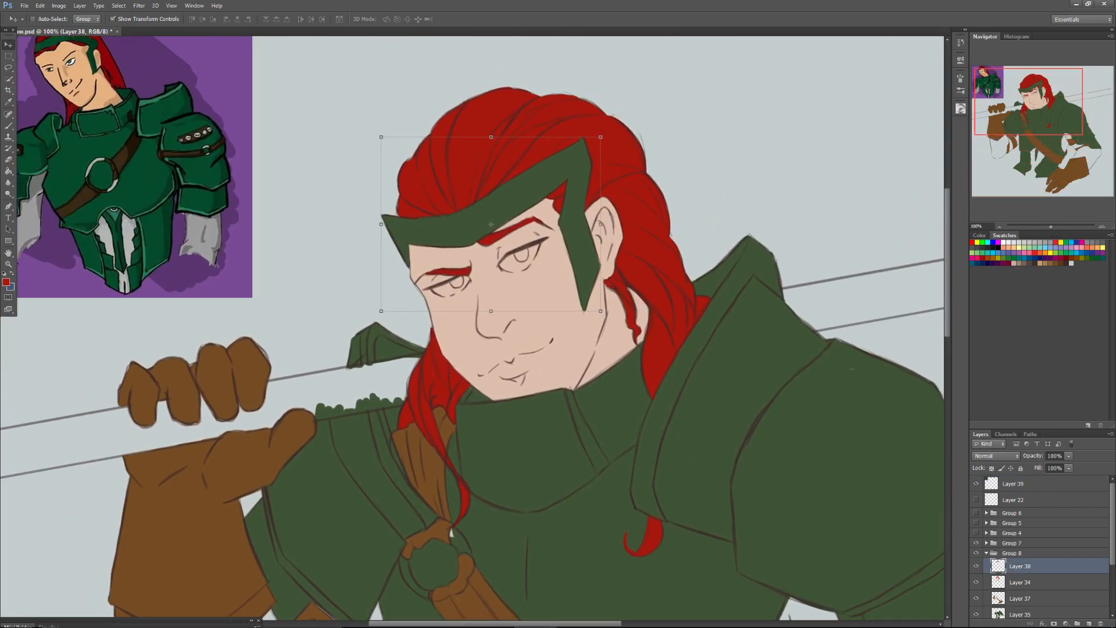
Switch to OBS, start recording, and minimize its window again.
left_click(566, 610)
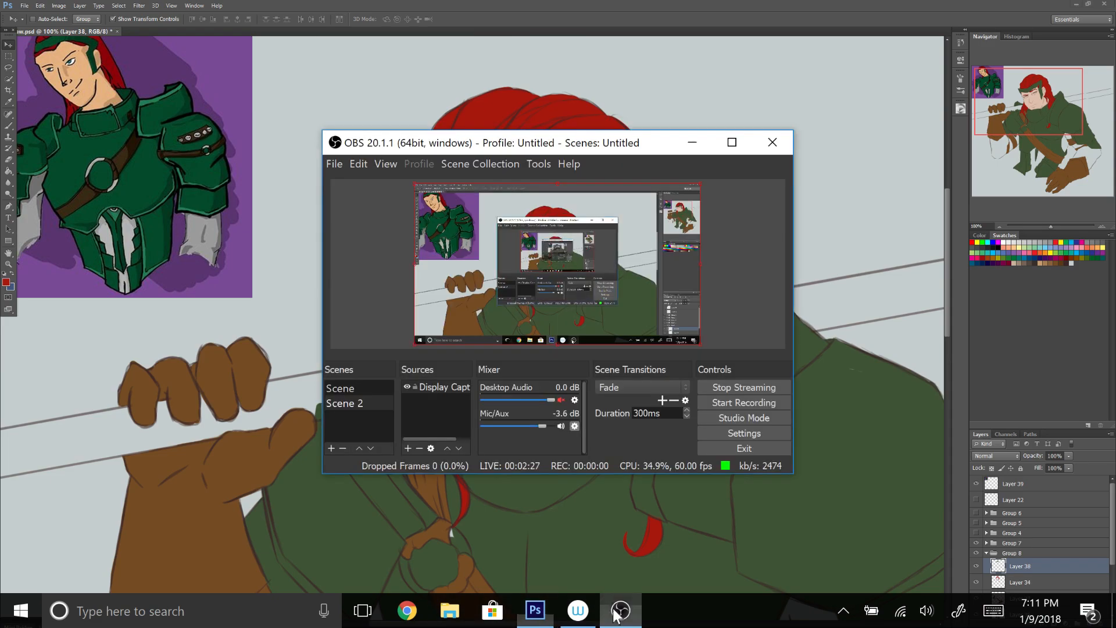
left_click(721, 404)
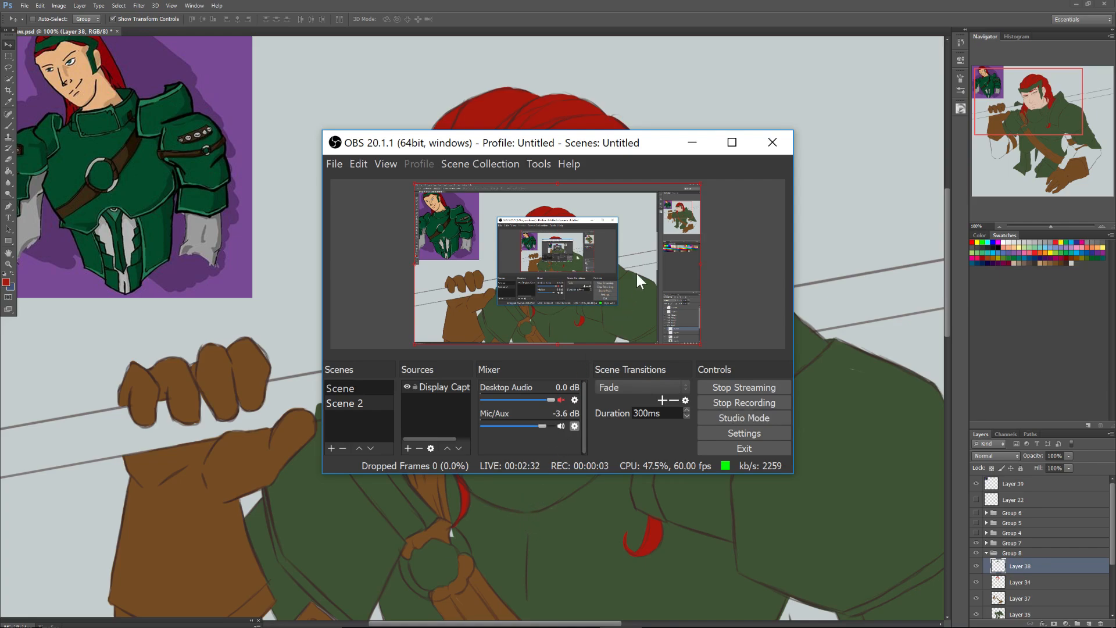
left_click(692, 143)
Sample the grey sleeve colour from the reference picture for the Brush and add a new layer directly above Layer 36.
left_click_drag(988, 117, 986, 114)
key("alt")
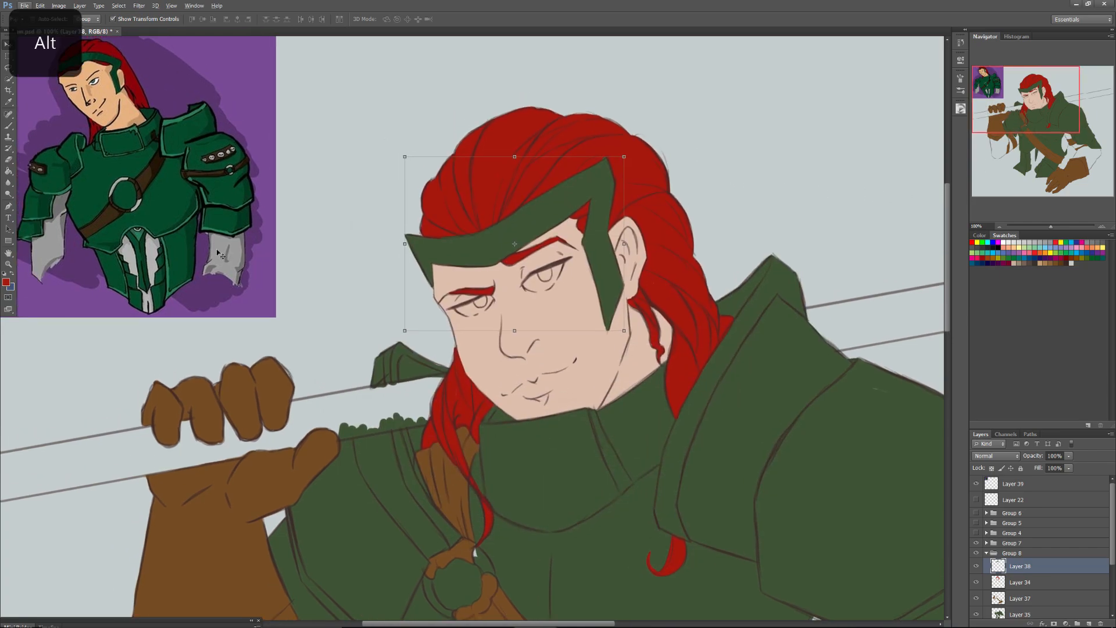
left_click(7, 126)
left_click(221, 244, "alt")
left_click_drag(1021, 114, 1024, 136)
left_click_drag(1112, 549, 1111, 572)
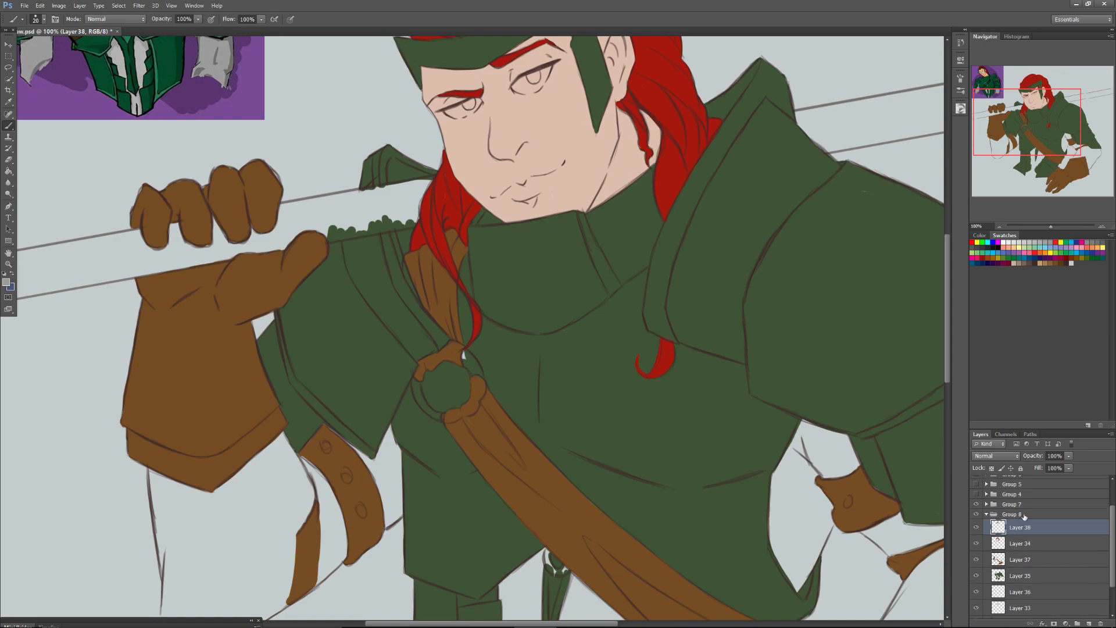
left_click(1020, 595)
left_click(1089, 623)
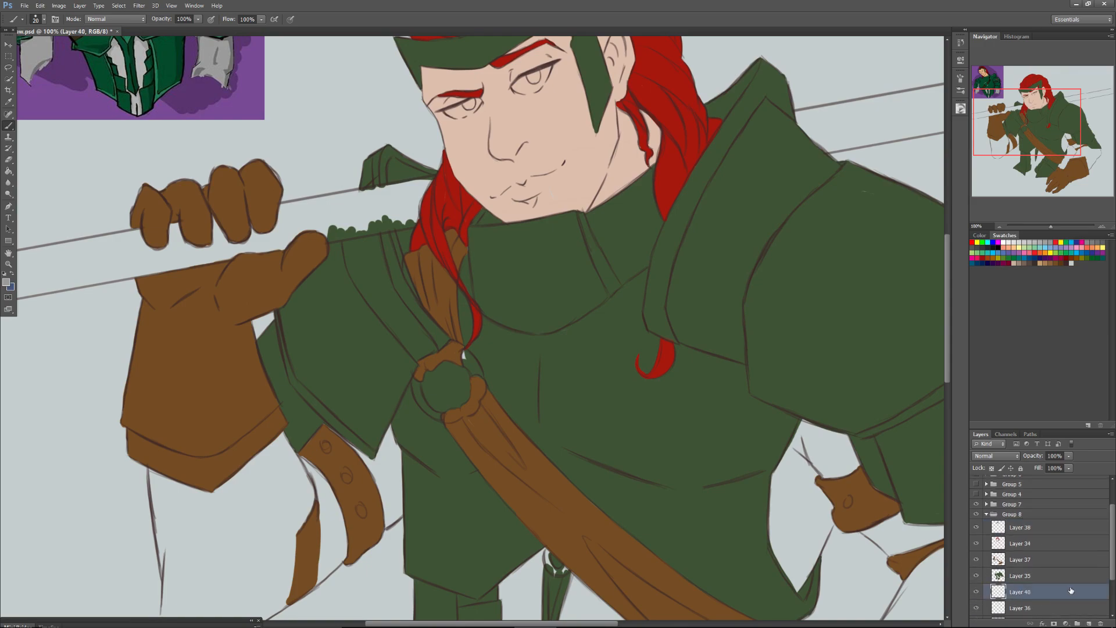
With a 53 px brush, paint grey around the raised arm's brown straps and start filling the sleeve below its glove.
left_click_drag(1032, 121, 1031, 138)
right_click(396, 347)
left_click_drag(416, 366, 431, 367)
left_click(366, 288)
mouse_move(370, 299)
left_mouse_down()
mouse_move(396, 326)
mouse_move(388, 286)
mouse_move(414, 306)
mouse_move(403, 275)
mouse_move(400, 342)
mouse_move(424, 334)
mouse_move(396, 369)
mouse_move(406, 314)
left_mouse_up()
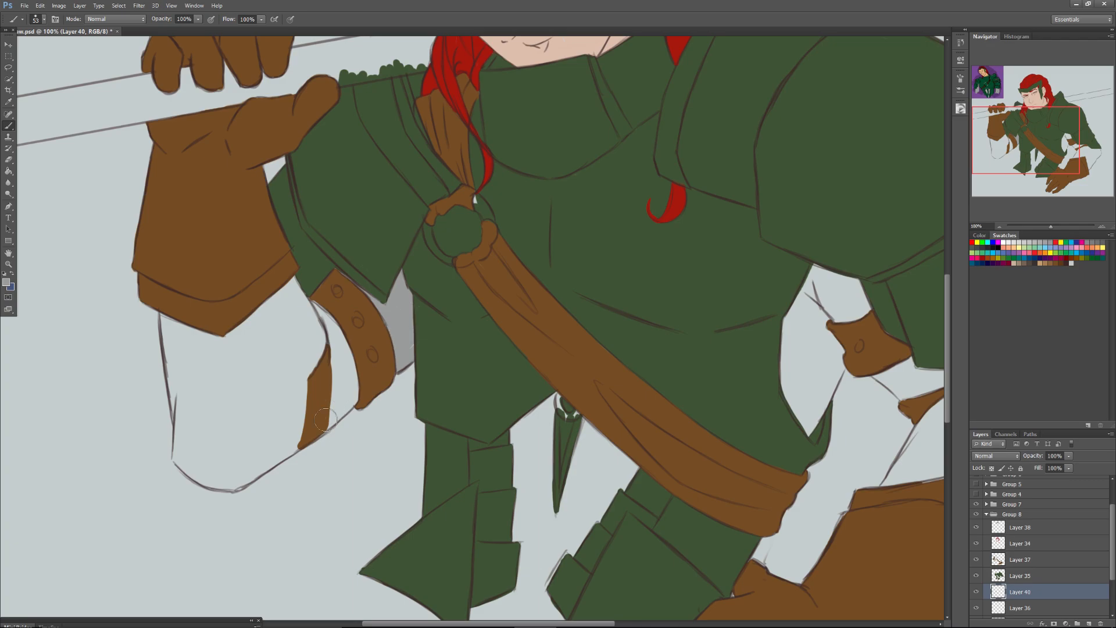
left_click_drag(350, 395, 327, 415)
key("ctrl+z")
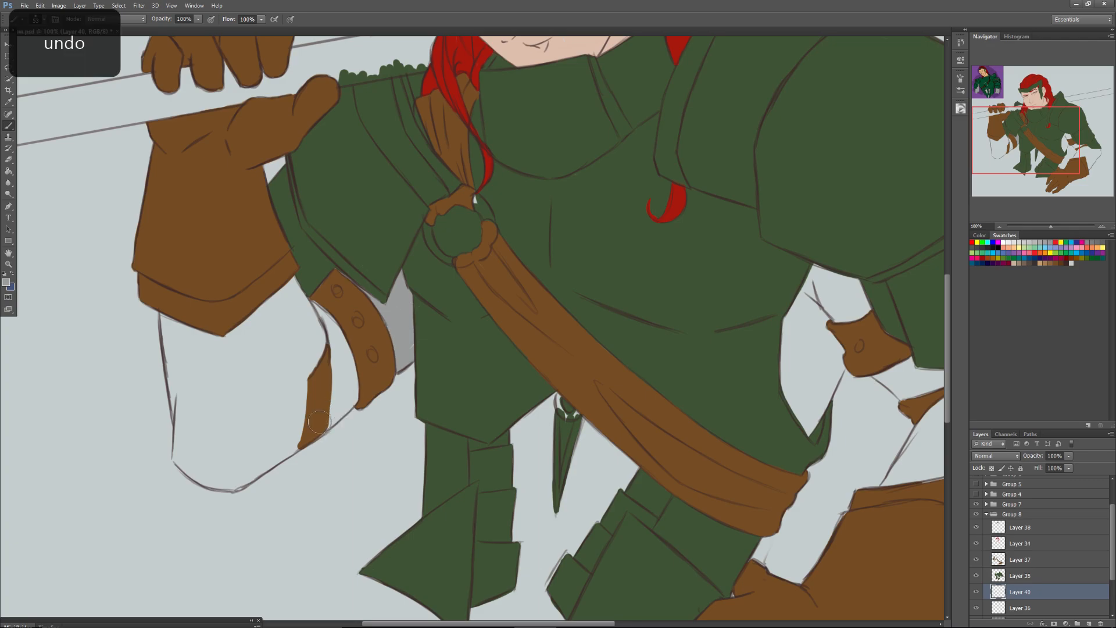
mouse_move(354, 375)
left_mouse_down()
mouse_move(318, 432)
mouse_move(352, 396)
mouse_move(345, 375)
mouse_move(323, 378)
mouse_move(304, 292)
mouse_move(318, 346)
mouse_move(276, 265)
mouse_move(270, 317)
left_mouse_up()
mouse_move(166, 317)
left_mouse_down()
mouse_move(174, 383)
mouse_move(168, 351)
mouse_move(198, 383)
left_mouse_up()
Enlarge the brush to 100 px and fill the rest of the raised arm's sleeve with grey.
right_click(210, 377)
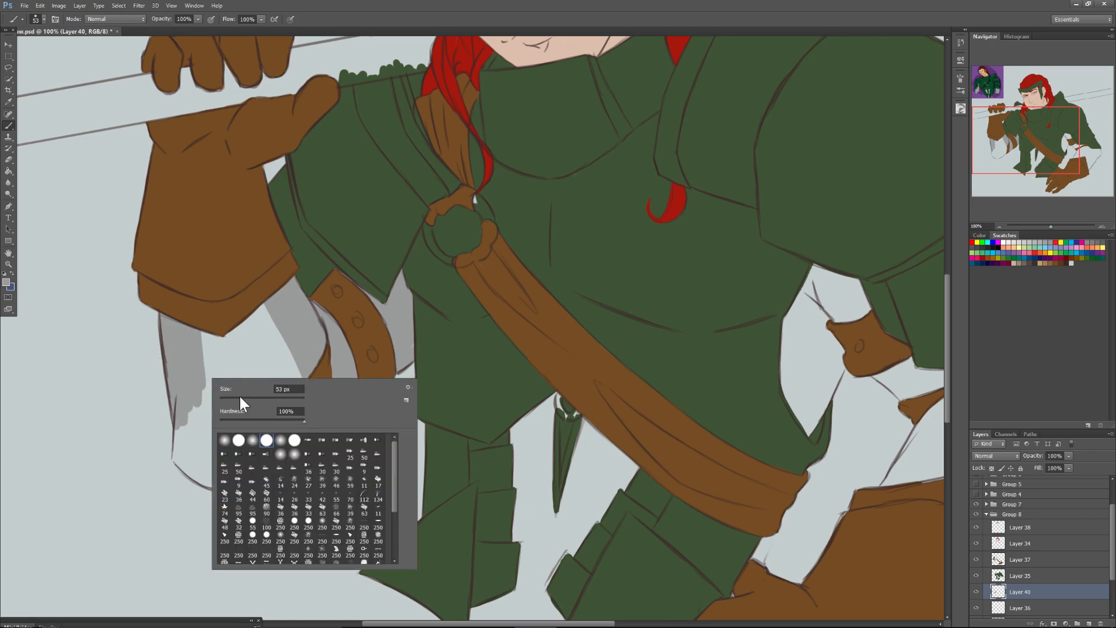
left_click(240, 398)
left_click_drag(209, 332, 210, 412)
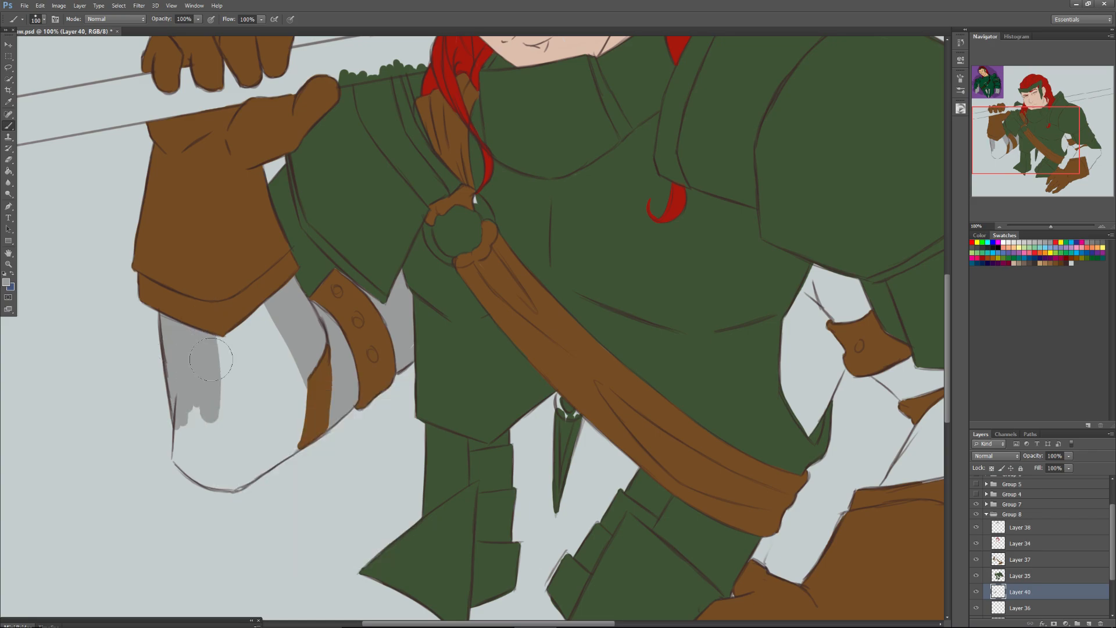
left_click_drag(211, 359, 279, 358)
mouse_move(232, 479)
left_mouse_down()
mouse_move(300, 440)
mouse_move(317, 390)
mouse_move(183, 448)
mouse_move(184, 426)
mouse_move(187, 463)
mouse_move(215, 479)
left_mouse_up()
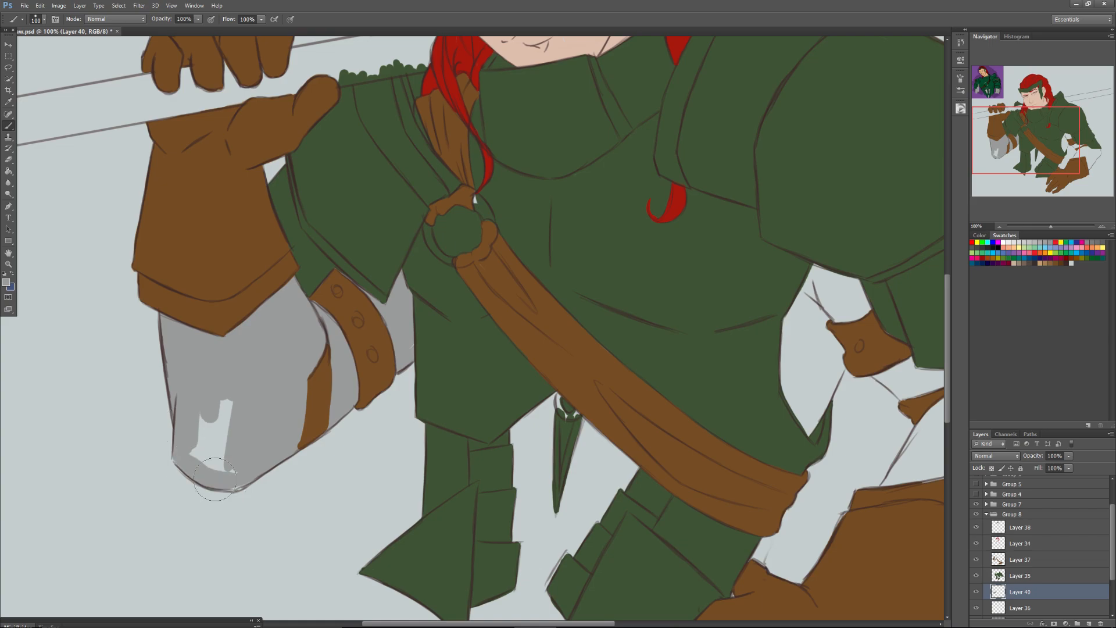
left_click_drag(214, 479, 216, 402)
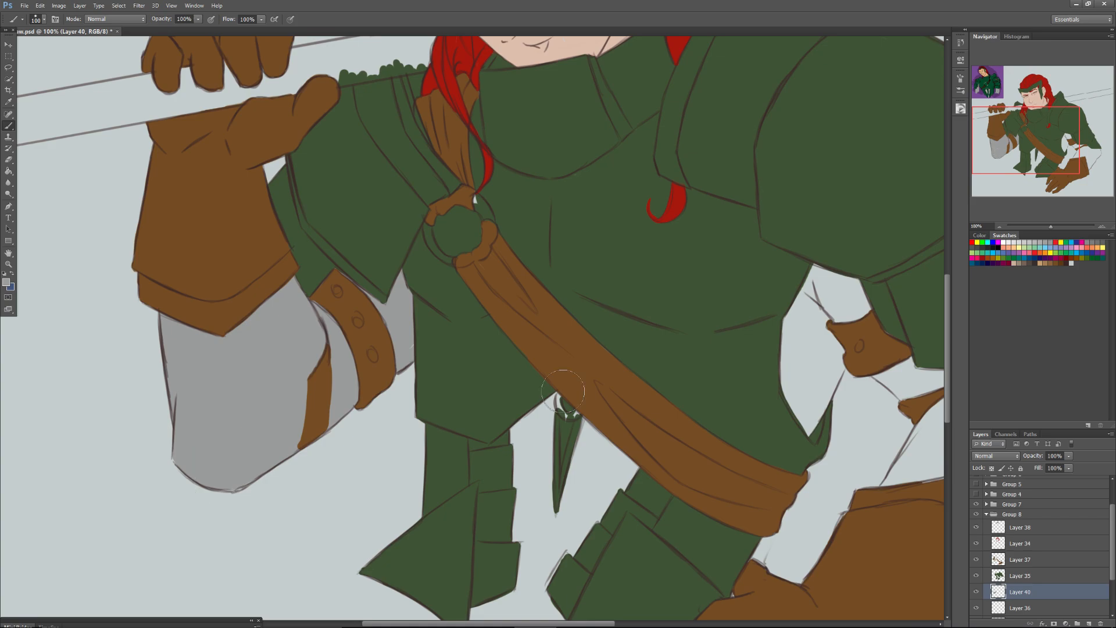
Paint grey into the waist gap between the hip plates and the underarm gap between the torso and the lowered arm.
left_click_drag(562, 391, 526, 412)
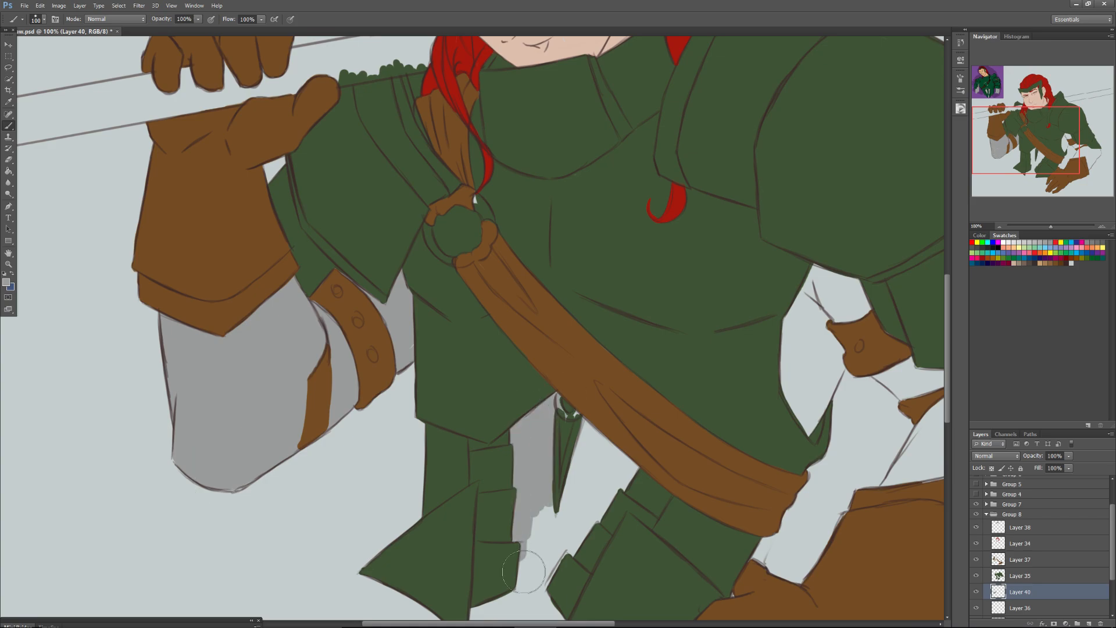
mouse_move(523, 571)
left_mouse_down()
mouse_move(582, 564)
mouse_move(557, 487)
left_mouse_up()
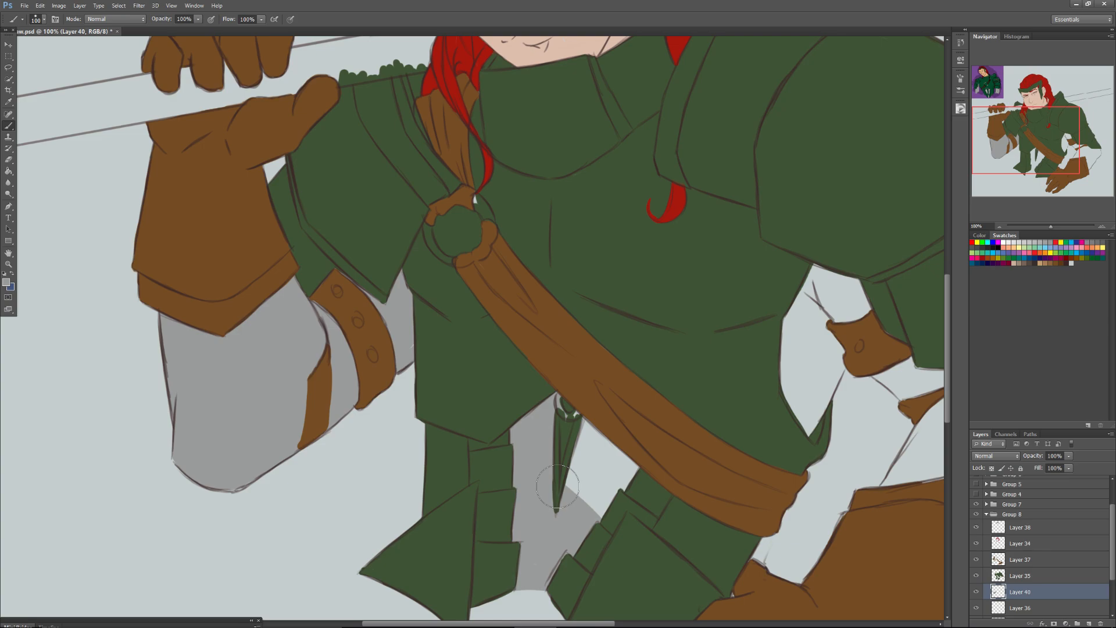
left_click_drag(576, 442, 613, 497)
mouse_move(824, 348)
left_mouse_down()
mouse_move(804, 429)
mouse_move(838, 347)
left_mouse_up()
mouse_move(843, 303)
left_mouse_down()
mouse_move(792, 324)
mouse_move(830, 285)
left_mouse_up()
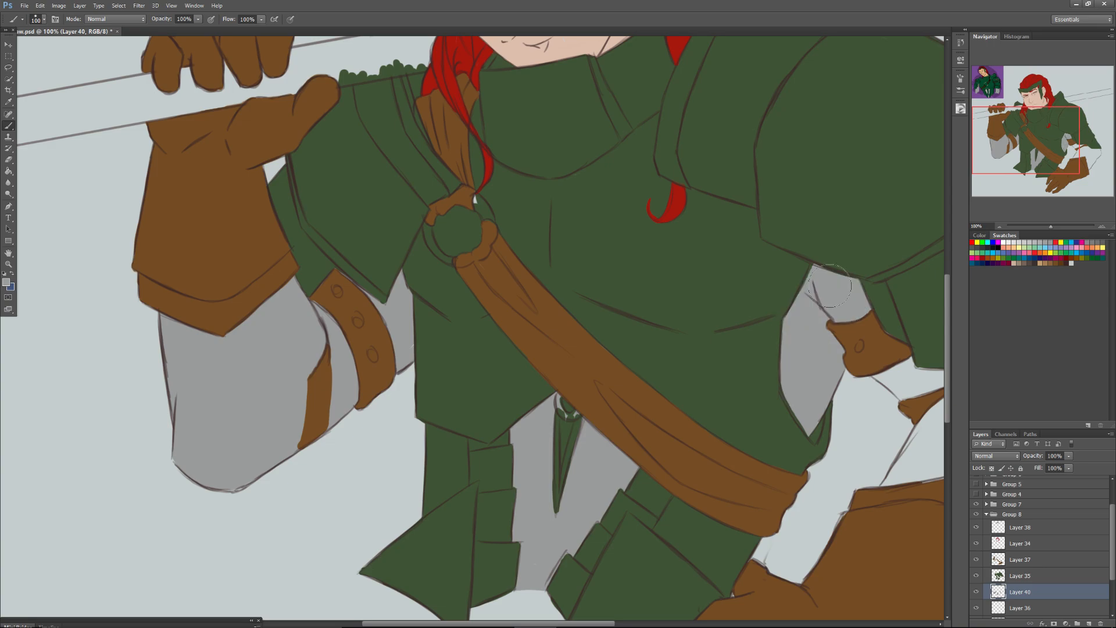
Fill the lowered arm's sleeve with grey, from around the brown straps down to the elbow and glove.
left_click_drag(829, 285, 673, 269)
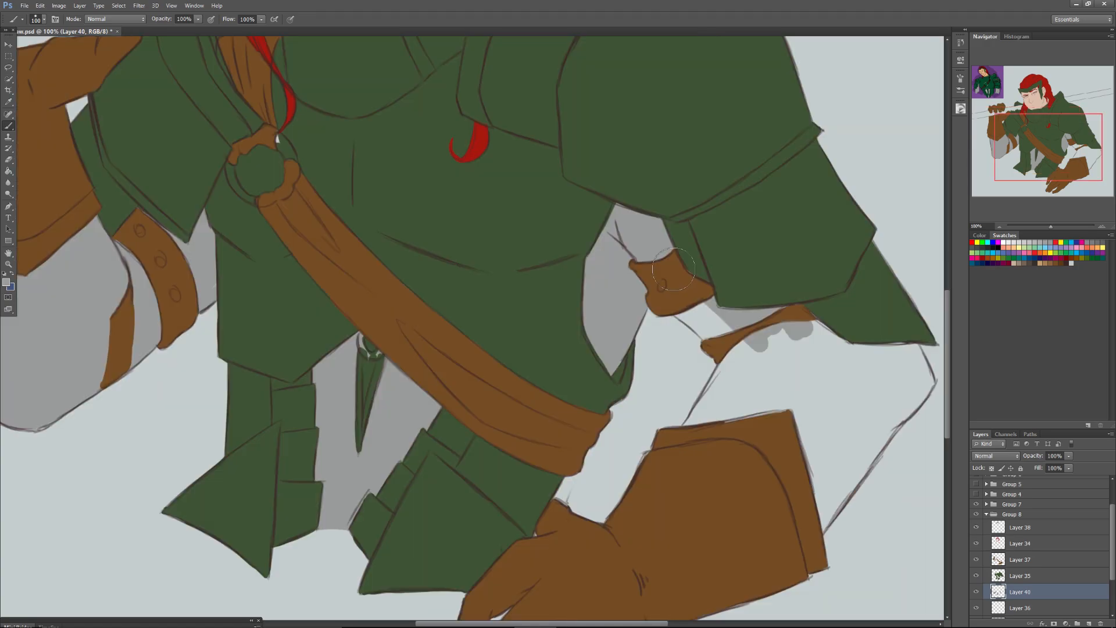
left_click_drag(756, 366, 686, 310)
mouse_move(741, 363)
left_mouse_down()
mouse_move(675, 301)
mouse_move(747, 373)
left_mouse_up()
left_click_drag(703, 418, 741, 356)
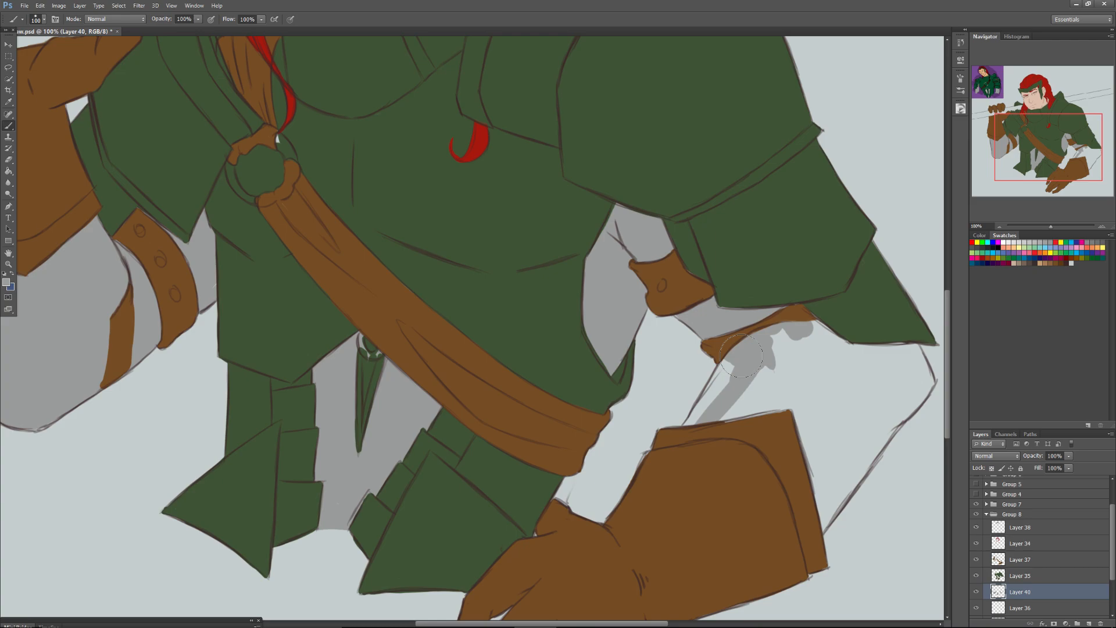
mouse_move(741, 355)
left_mouse_down()
mouse_move(821, 523)
mouse_move(890, 348)
mouse_move(901, 393)
mouse_move(903, 339)
mouse_move(918, 363)
left_mouse_up()
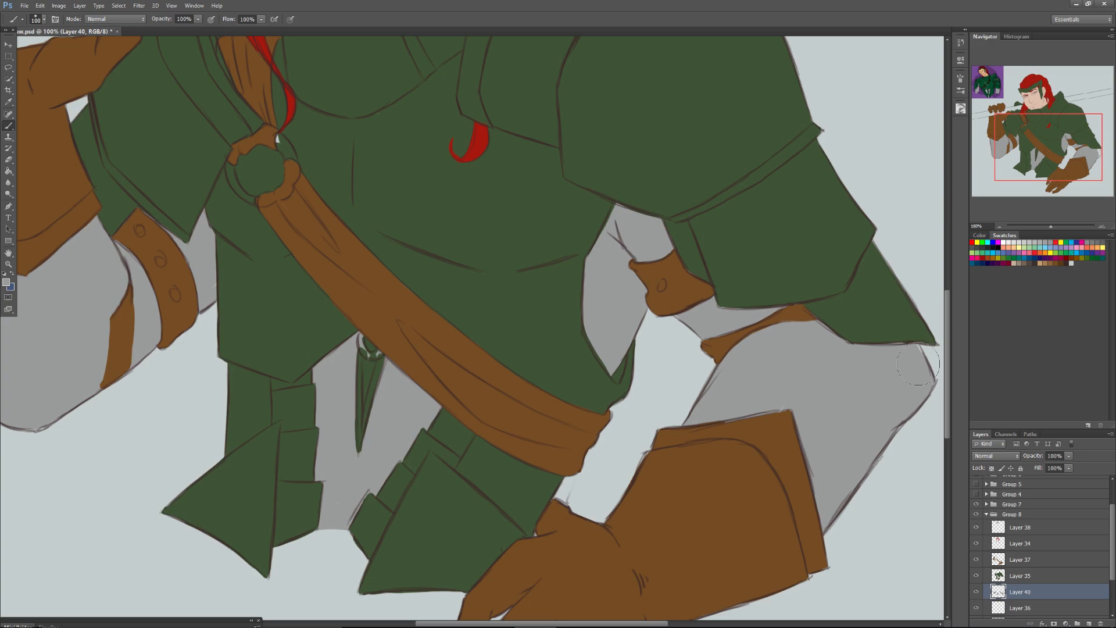
left_click_drag(918, 363, 900, 357)
Check Layer 37 by hiding and showing it, and add a new layer directly above Layer 36.
mouse_move(1030, 136)
left_mouse_down()
mouse_move(1027, 105)
mouse_move(1034, 145)
left_mouse_up()
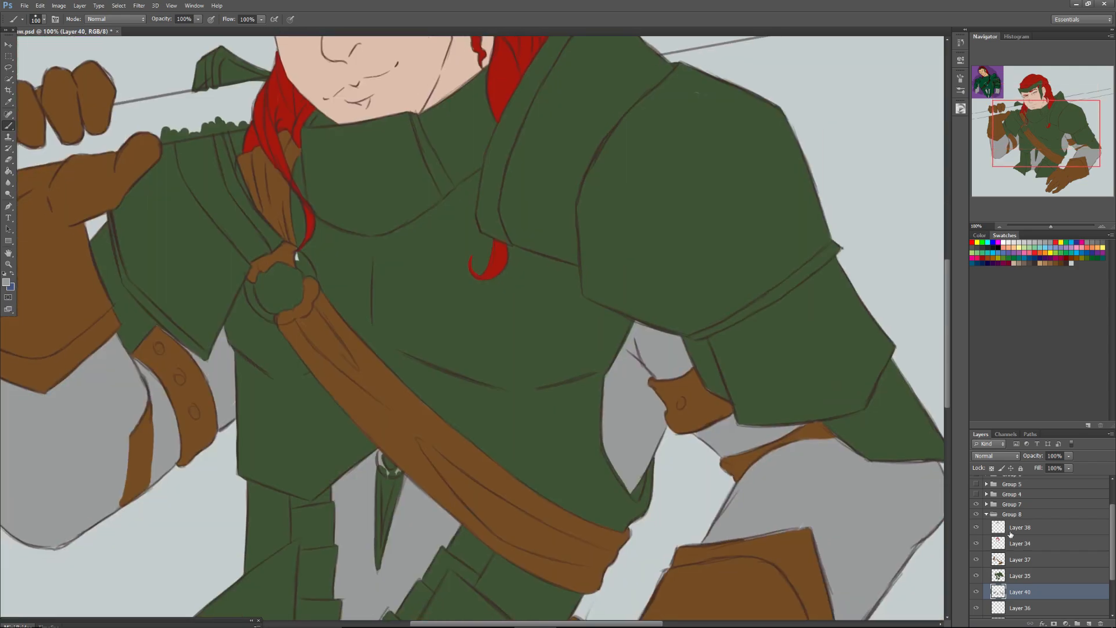
left_click(975, 562)
left_click(976, 563)
left_click(1016, 608)
left_click(1089, 621)
Choose a near-white swatch, reduce the brush to 49 px, and paint the whites of both eyes.
left_click_drag(1052, 228, 1056, 227)
left_click_drag(1046, 151, 1034, 107)
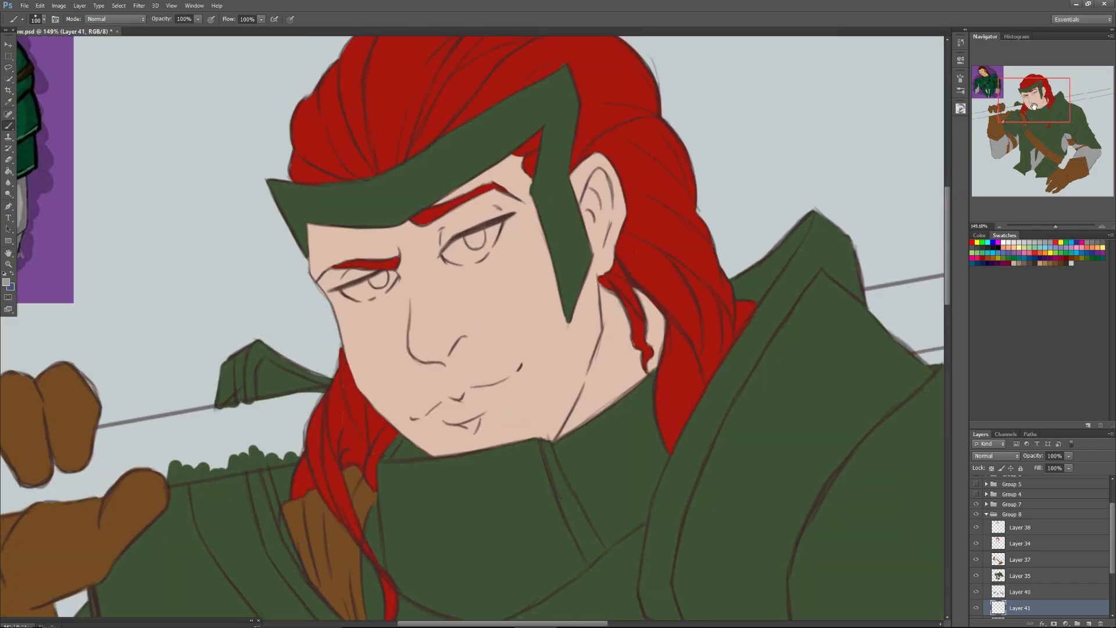
left_click(1012, 242)
right_click(480, 238)
mouse_move(511, 270)
left_mouse_down()
mouse_move(489, 233)
mouse_move(479, 242)
mouse_move(487, 228)
mouse_move(476, 255)
mouse_move(484, 229)
mouse_move(495, 230)
mouse_move(453, 250)
mouse_move(476, 249)
mouse_move(462, 259)
mouse_move(472, 248)
left_mouse_up()
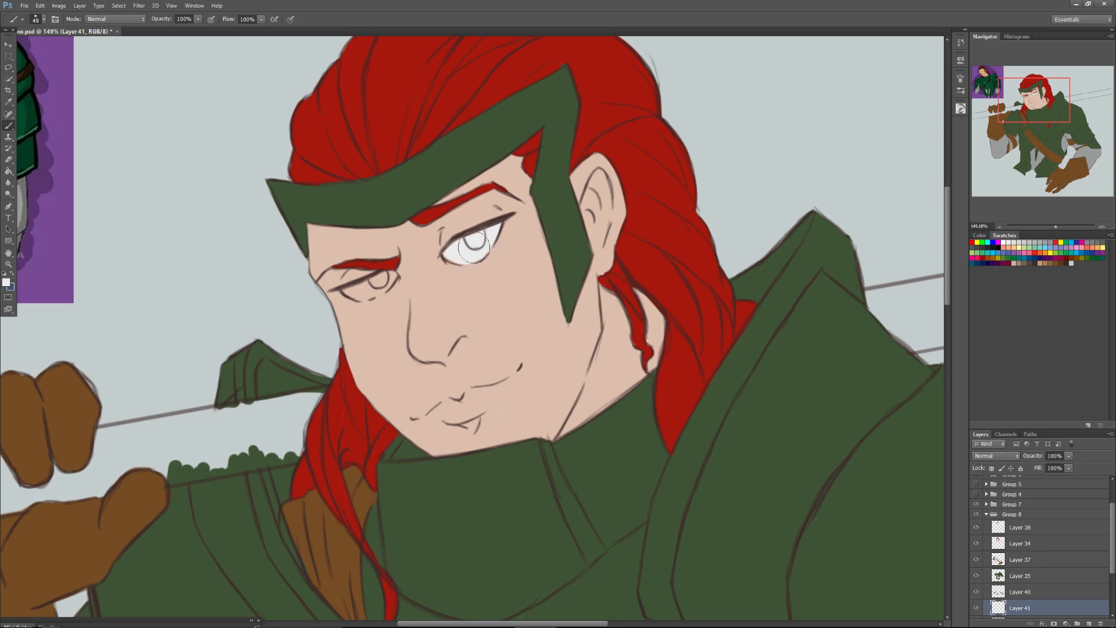
left_click(388, 280)
mouse_move(388, 280)
left_mouse_down()
mouse_move(351, 291)
mouse_move(368, 296)
left_mouse_up()
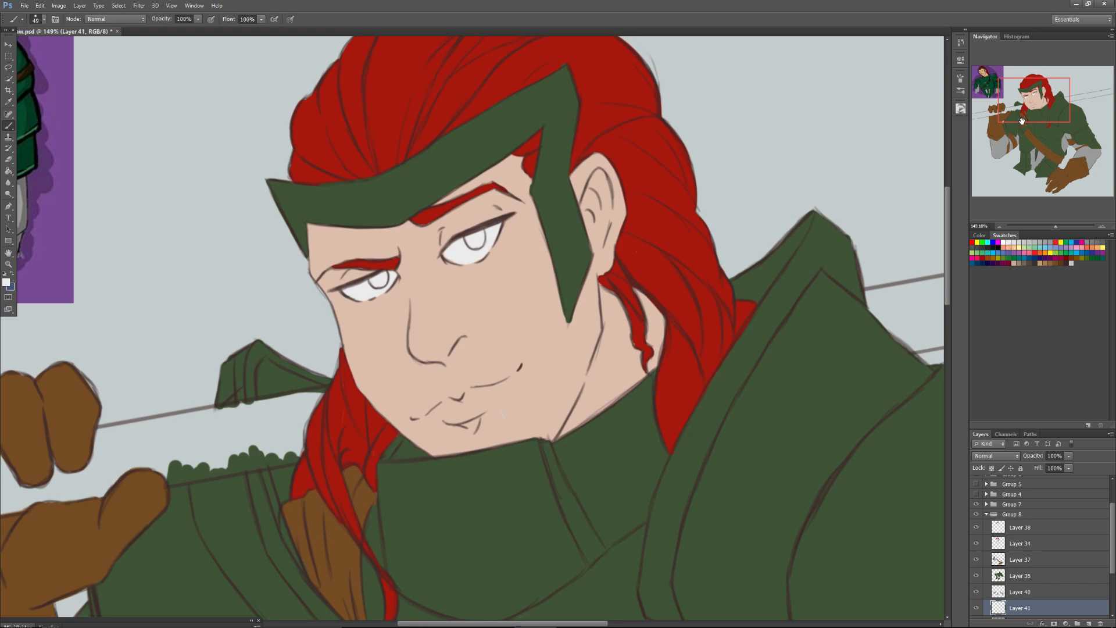
Add a new layer above Layer 38 and compare the reference picture with the strap ring on the chest.
left_click_drag(1022, 121, 1022, 176)
left_click(1040, 527)
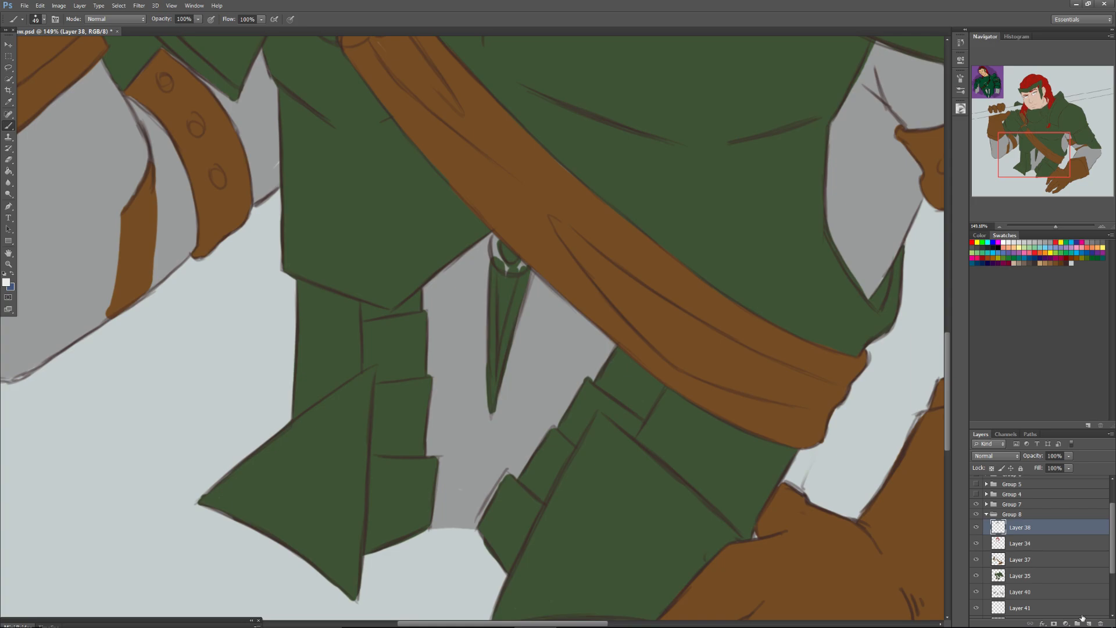
left_click(1082, 619)
left_click(1019, 126)
left_click(992, 80)
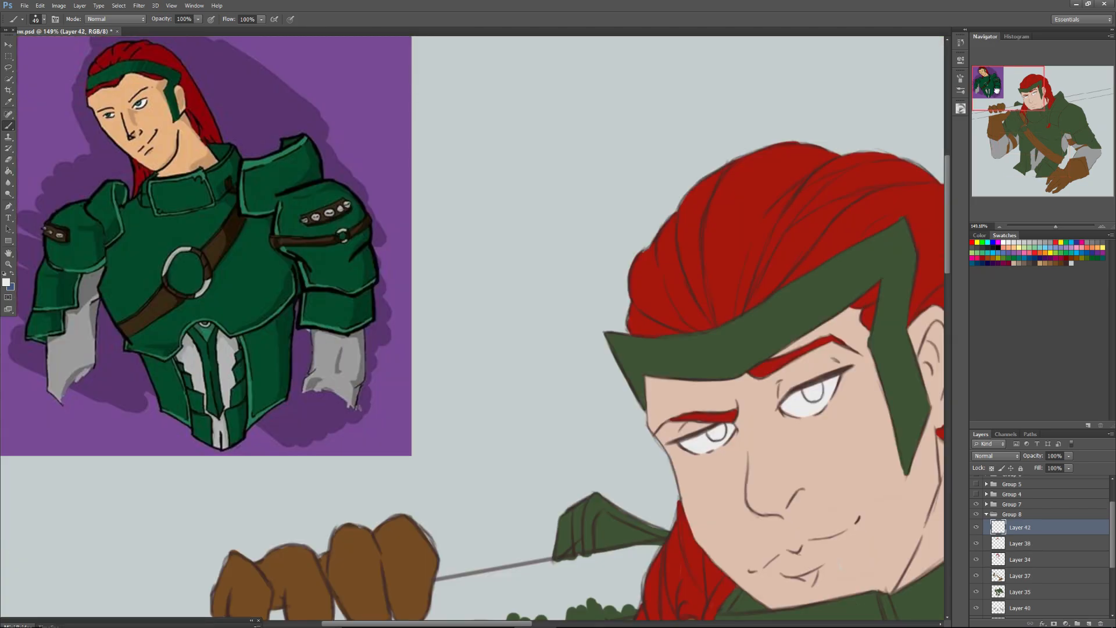
left_click(1009, 120)
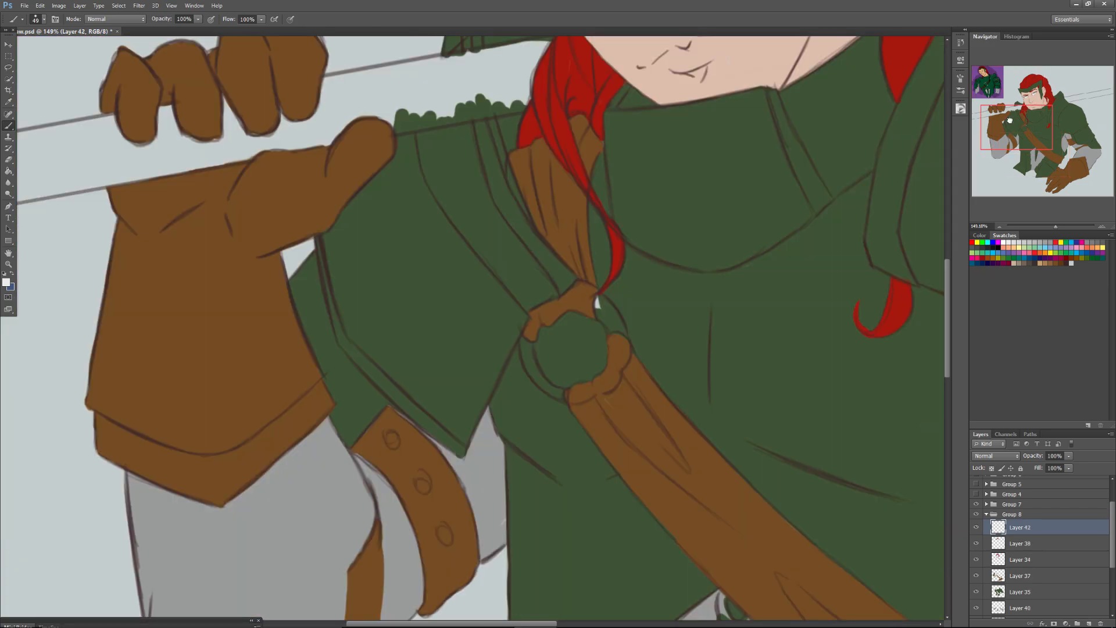
left_click_drag(1009, 120, 1016, 121)
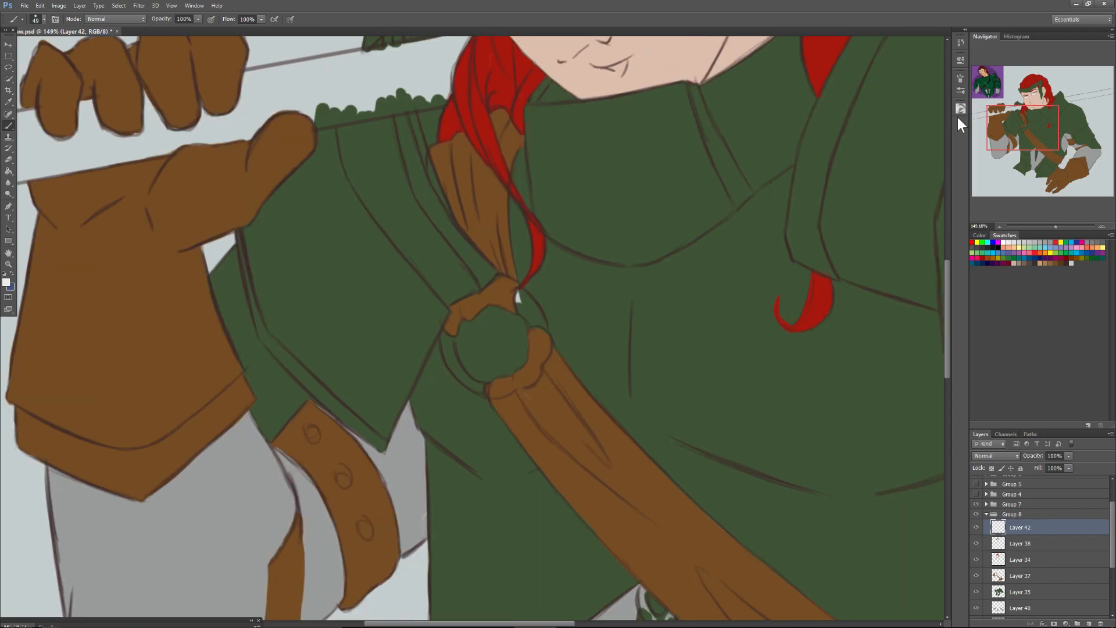
Mix an orange-brown foreground colour on the colour wheel and set the brush size to 35 px.
left_click(958, 114)
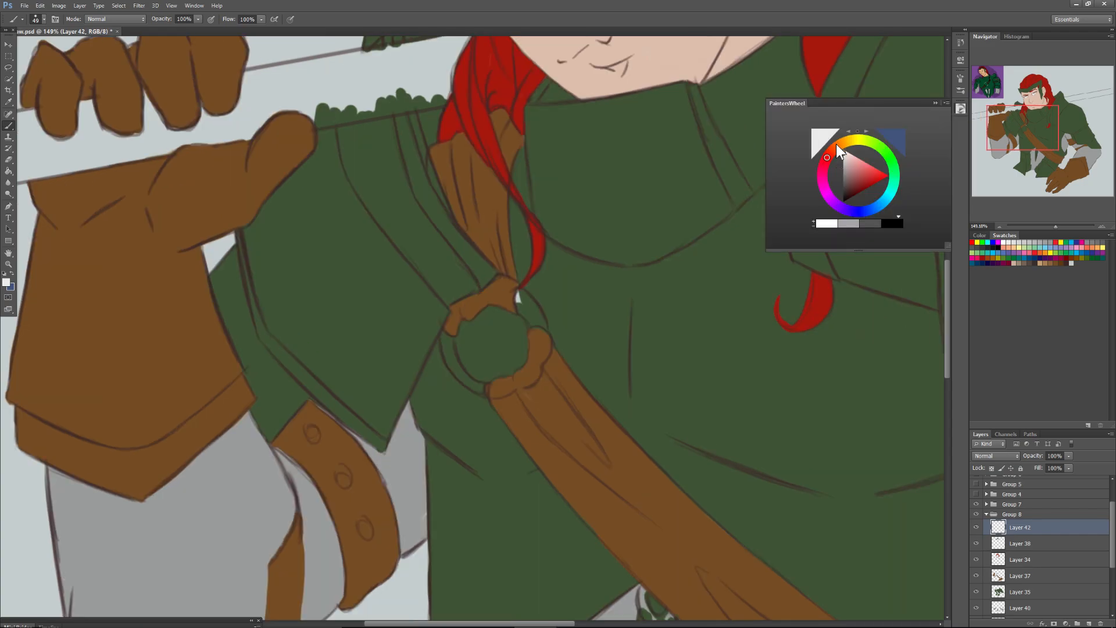
left_click(837, 144)
left_click(863, 184)
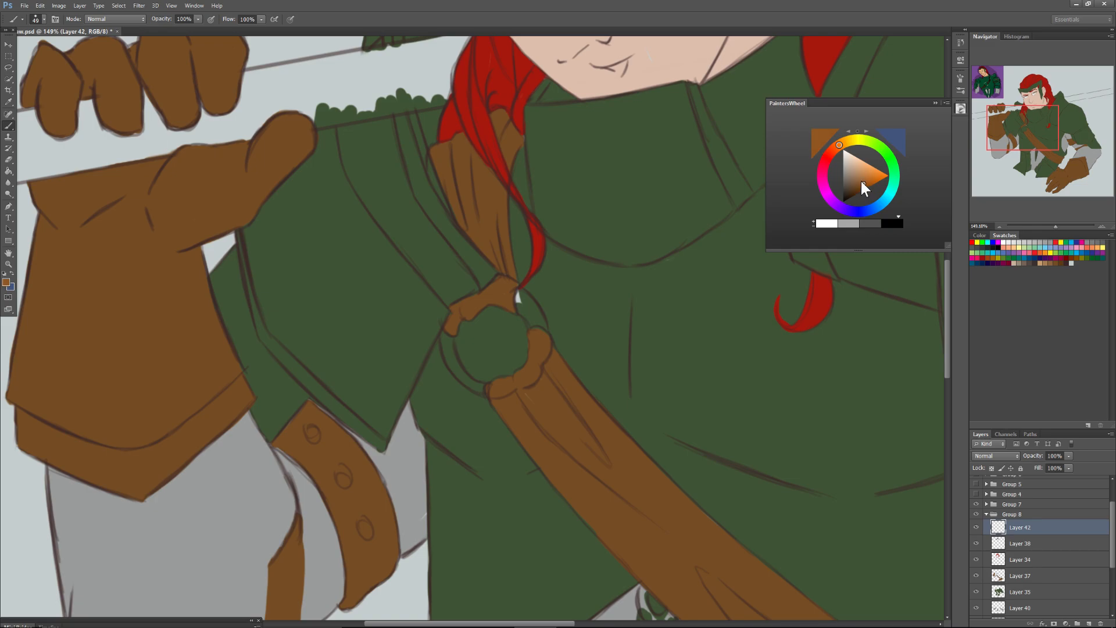
right_click(478, 313)
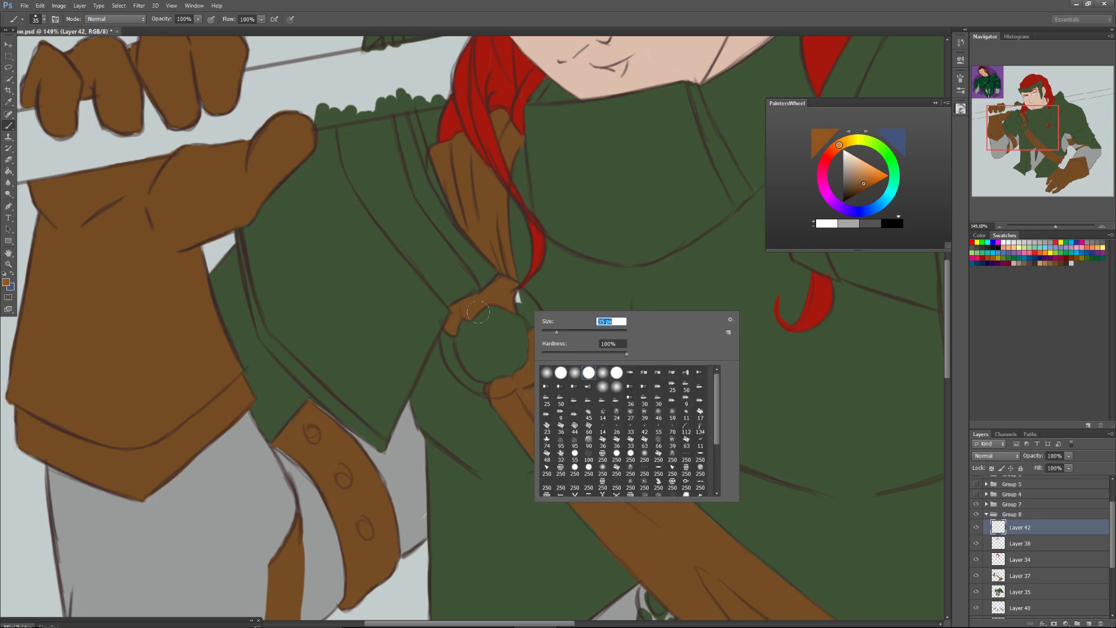
Check Layer 37's contents by toggling its visibility, and add a new layer directly above Layer 35.
left_click(976, 573)
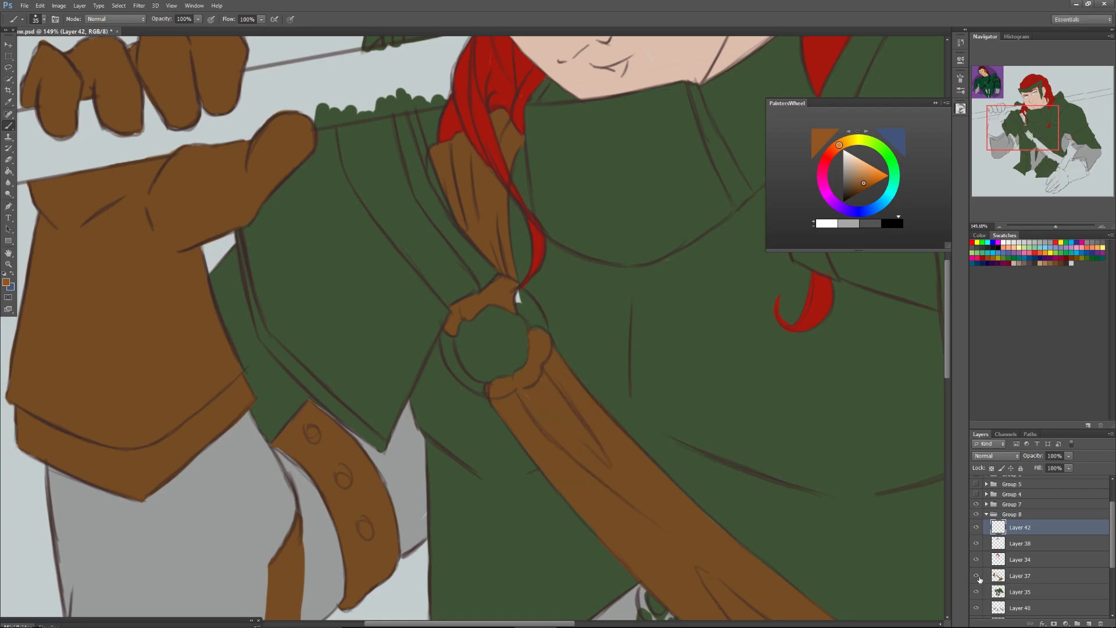
left_click(1034, 597)
left_click(1088, 623)
Paint the chest strap's ring and the small ring at the waist orange-brown.
mouse_move(535, 329)
left_mouse_down()
mouse_move(517, 300)
mouse_move(533, 321)
left_mouse_up()
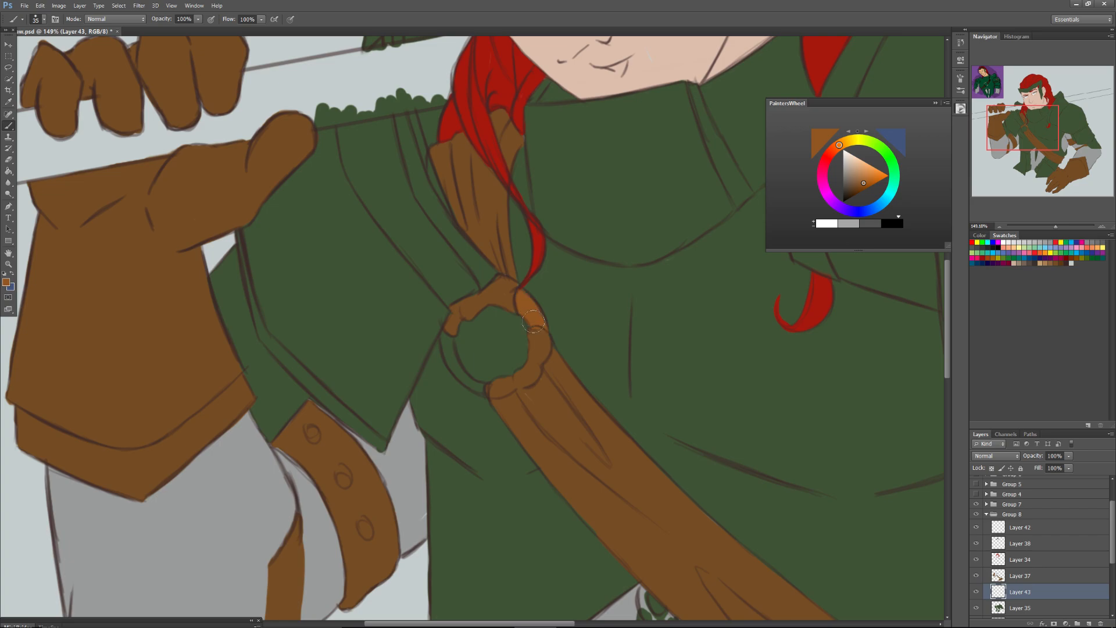
mouse_move(448, 331)
left_mouse_down()
mouse_move(450, 358)
mouse_move(470, 375)
left_mouse_up()
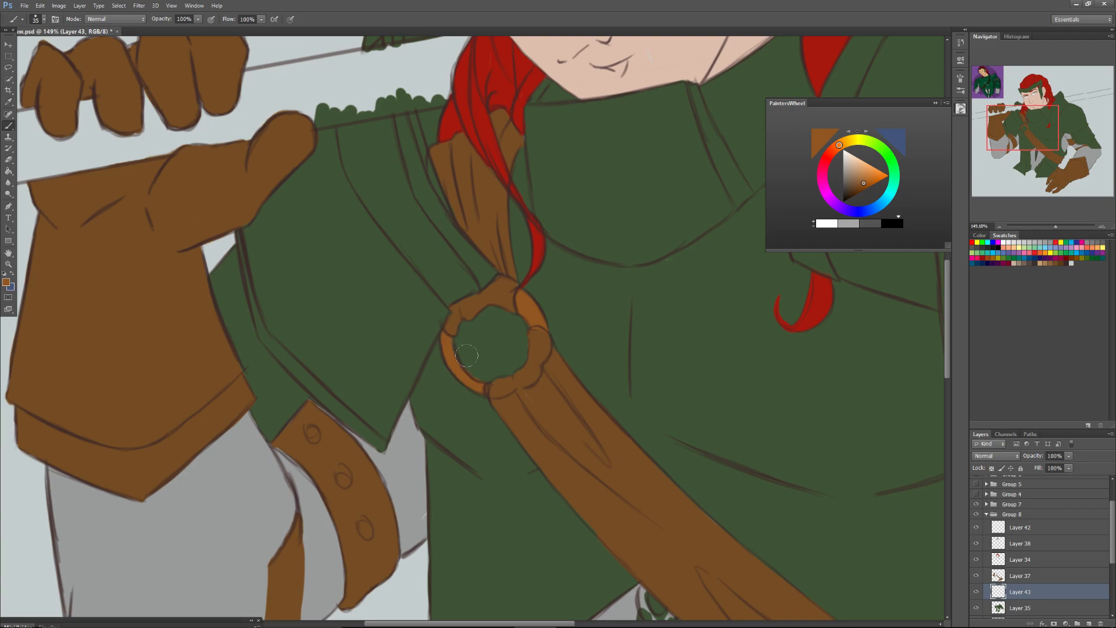
scroll(466, 355, "down", 5)
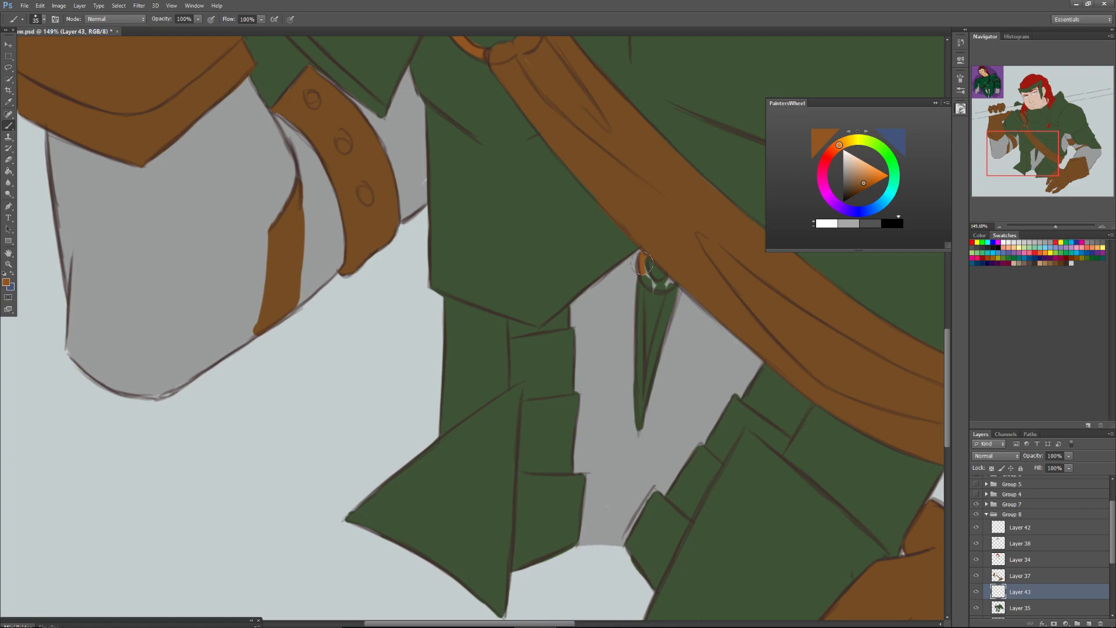
mouse_move(641, 264)
left_mouse_down()
mouse_move(659, 283)
mouse_move(643, 269)
left_mouse_up()
left_click(1032, 111)
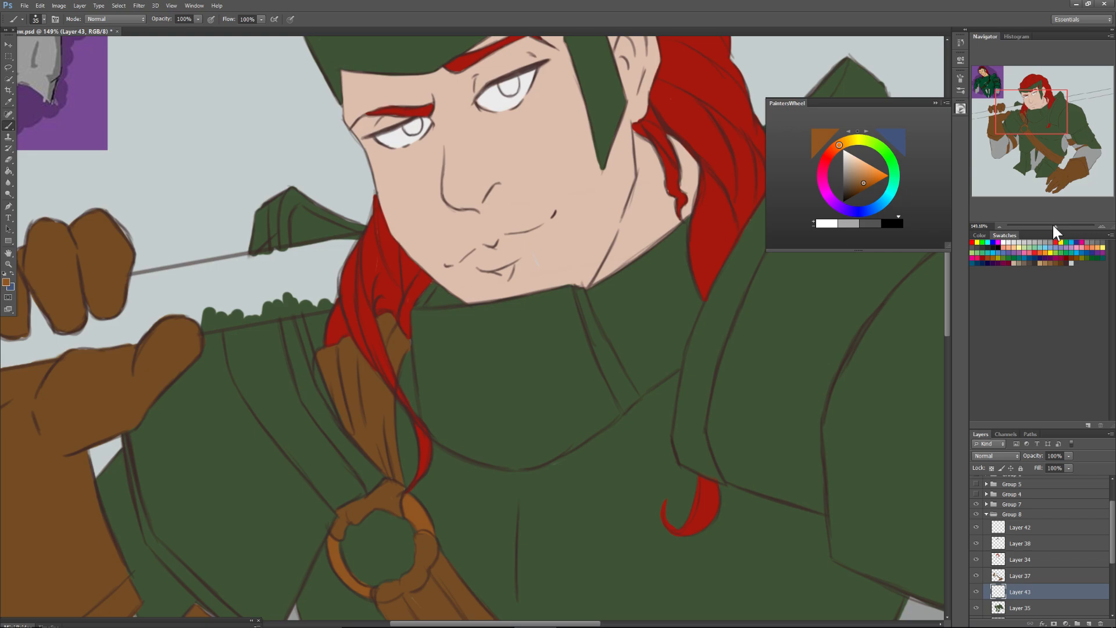
Put away the colour wheel and choose a dark brown foreground colour for the weapon shaft.
left_click_drag(1052, 225, 1049, 233)
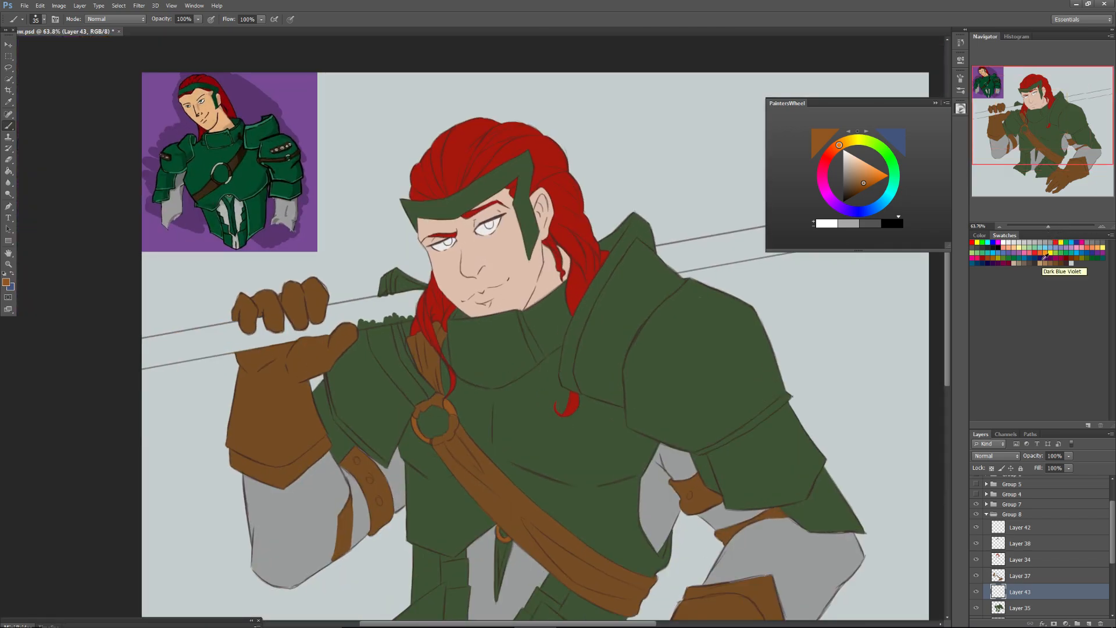
left_click(934, 103)
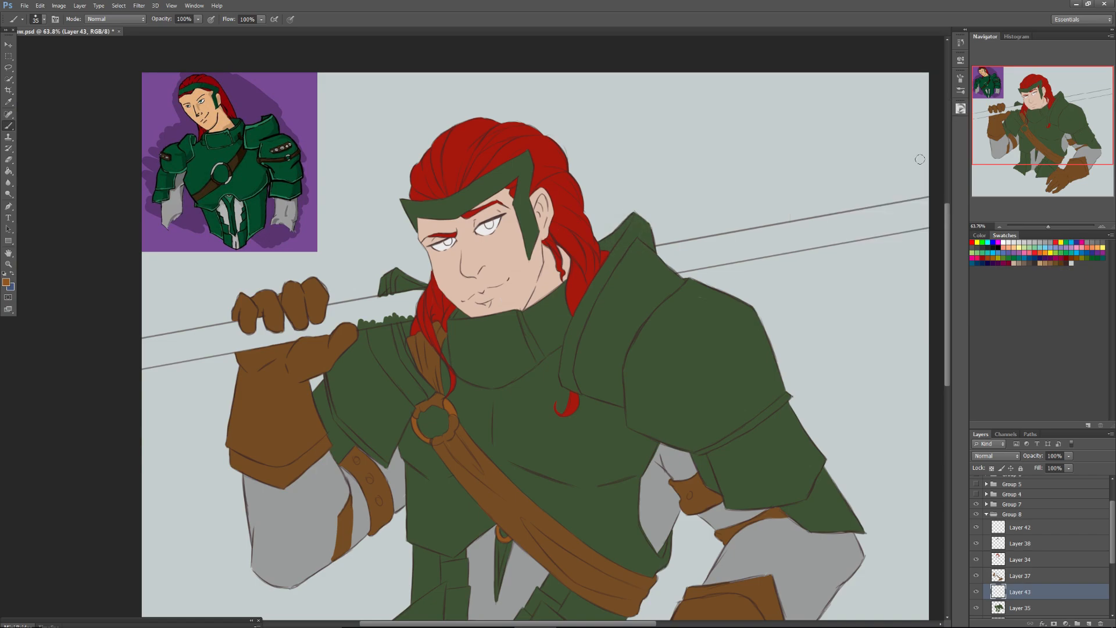
left_click_drag(1017, 120, 1017, 134)
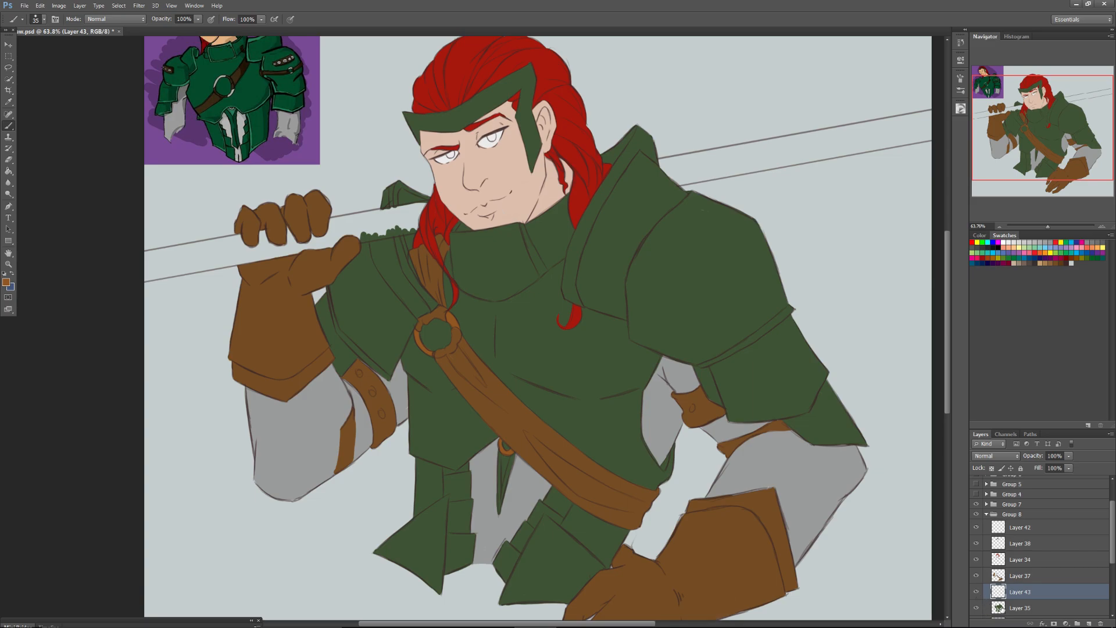
left_click_drag(1048, 227, 1051, 226)
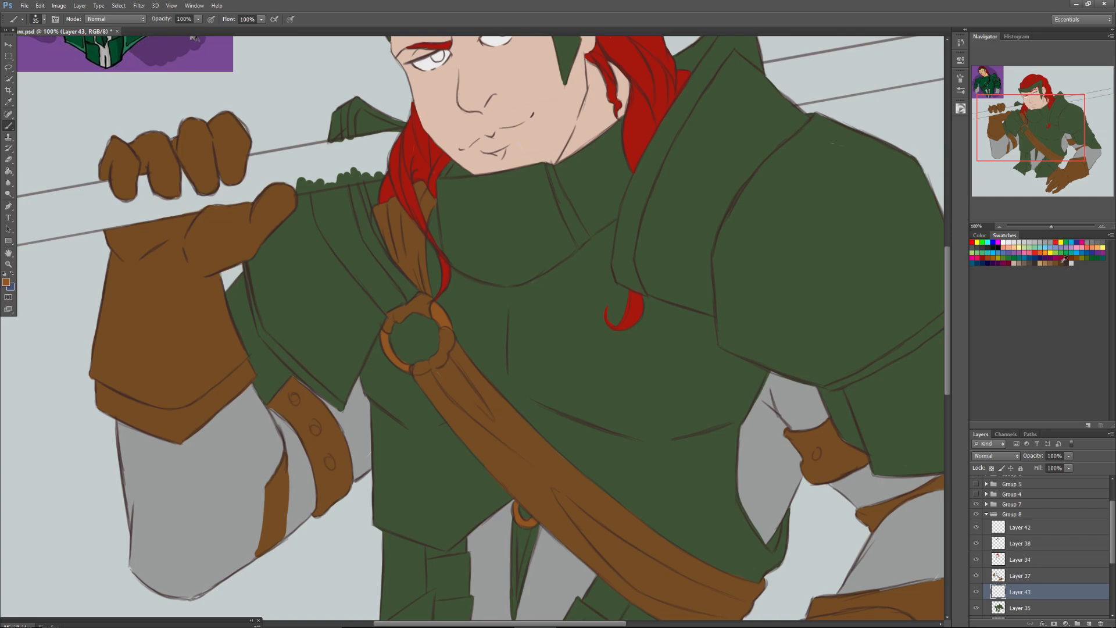
left_click_drag(1035, 139, 1031, 125)
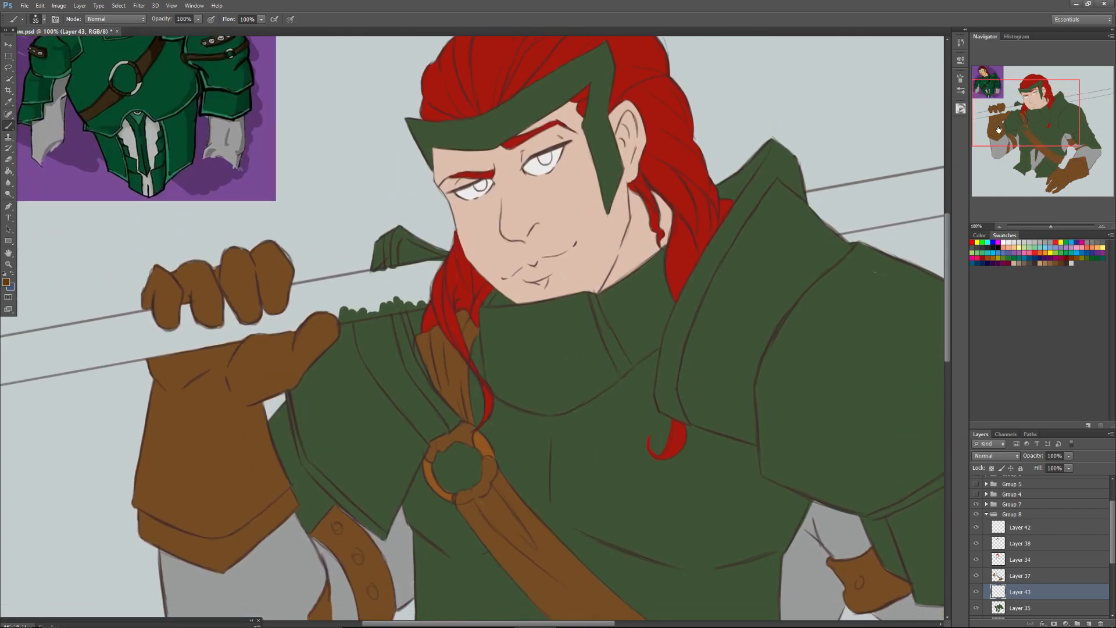
Set the brush size to 90 px and paint the shaft dark brown from the hair through the raised gloved fist on Layer 43.
right_click(374, 298)
left_click_drag(397, 313, 429, 310)
mouse_move(268, 328)
left_mouse_down()
mouse_move(439, 298)
mouse_move(373, 306)
mouse_move(440, 272)
mouse_move(364, 296)
mouse_move(340, 290)
left_mouse_up()
mouse_move(393, 284)
left_mouse_down()
mouse_move(327, 290)
mouse_move(226, 323)
mouse_move(350, 286)
mouse_move(233, 319)
mouse_move(242, 329)
mouse_move(165, 343)
left_mouse_up()
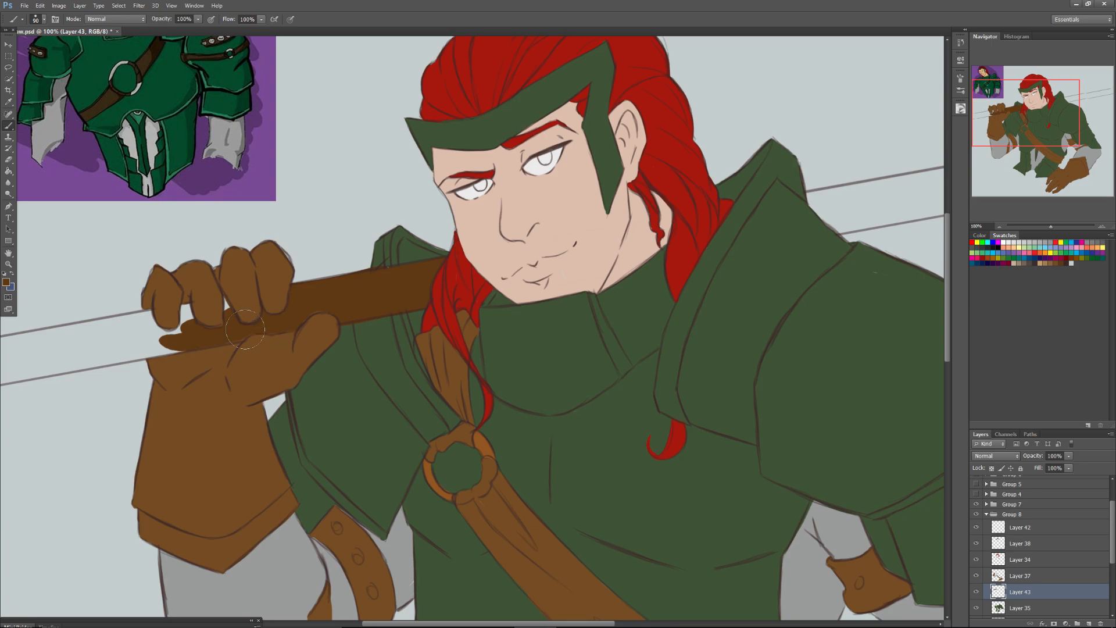
left_click_drag(1057, 231, 1061, 241)
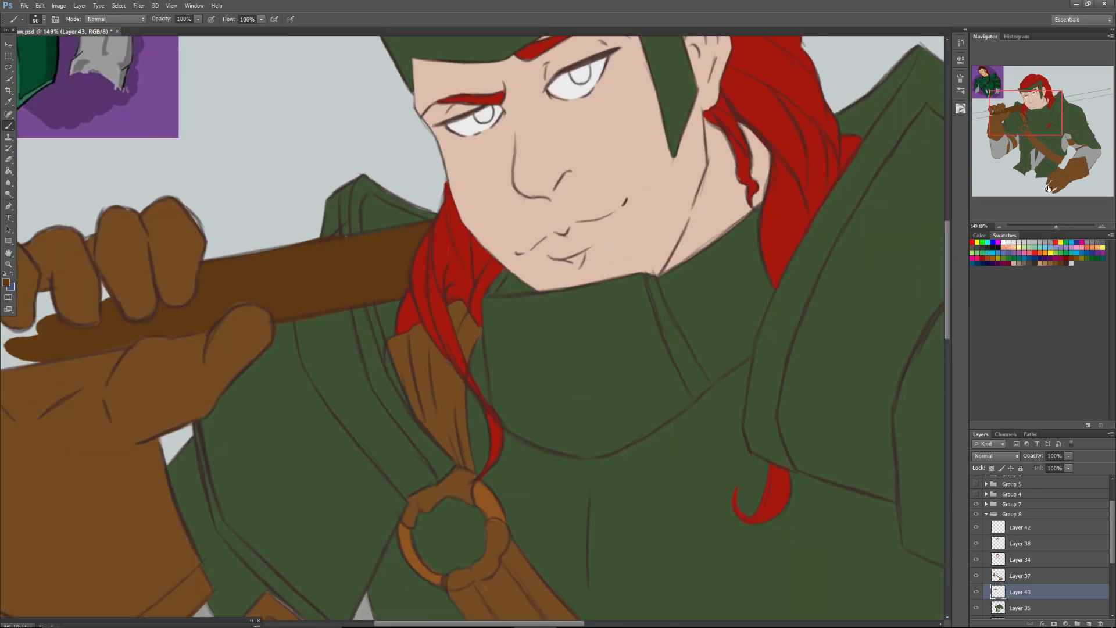
left_click_drag(1025, 118, 1007, 113)
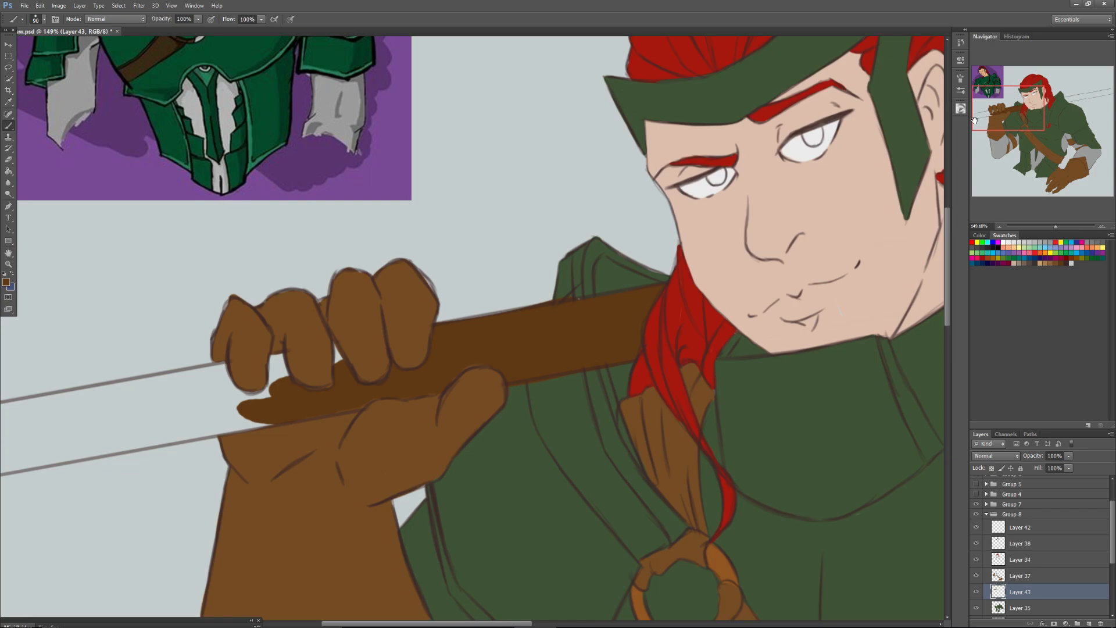
mouse_move(333, 356)
left_mouse_down()
mouse_move(296, 376)
mouse_move(323, 365)
mouse_move(225, 407)
left_mouse_up()
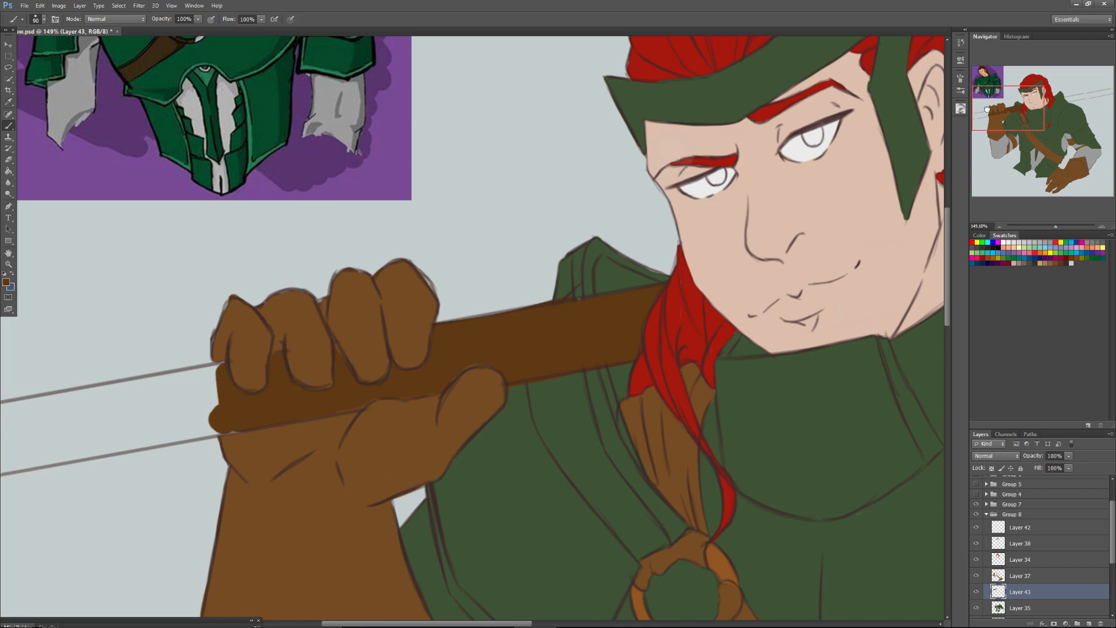
left_click_drag(986, 108, 986, 111)
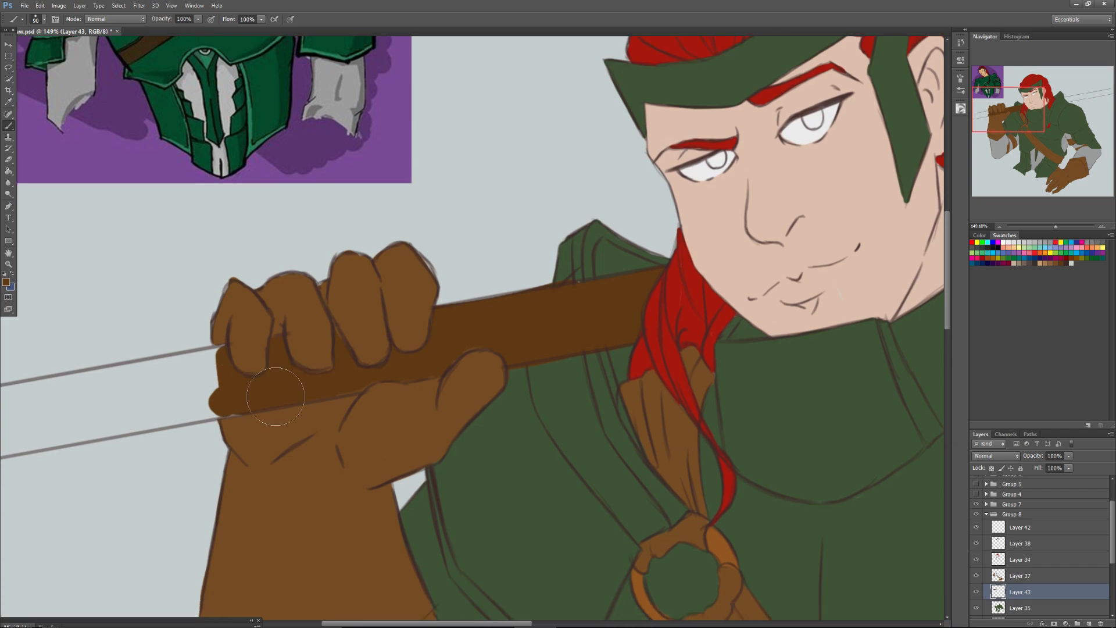
Roughly paint the shaft dark brown outward beyond the gloved fist, and undo the last overshooting strokes.
left_click_drag(276, 397, 24, 434)
left_click_drag(200, 378, 105, 411)
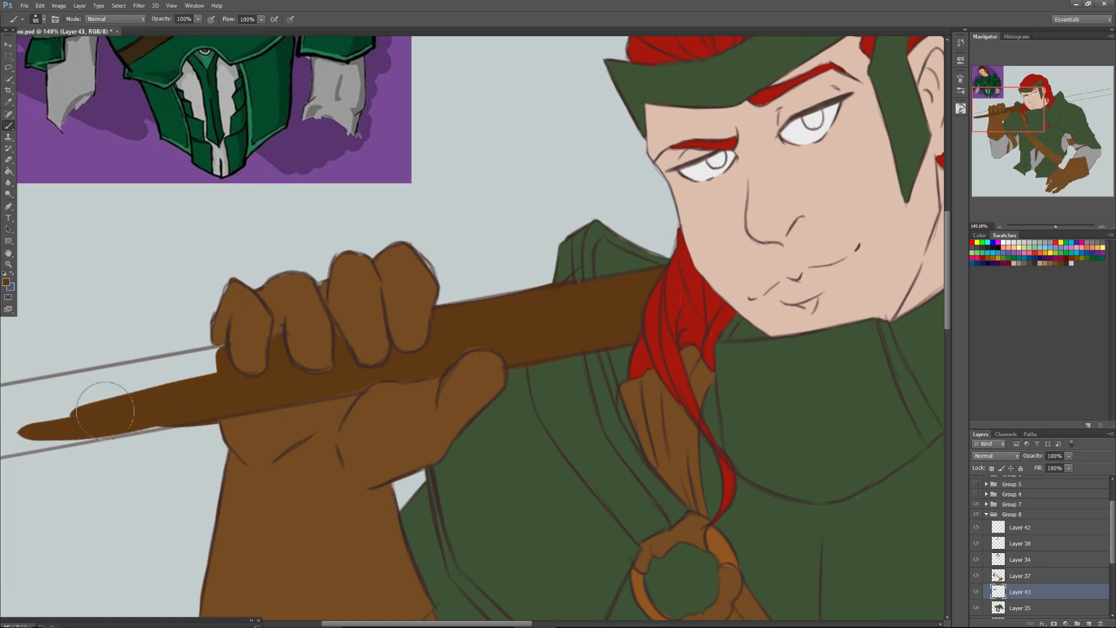
left_click_drag(200, 372, 60, 396)
left_click_drag(215, 354, 23, 403)
mouse_move(107, 401)
left_mouse_down()
mouse_move(11, 429)
mouse_move(195, 413)
mouse_move(76, 426)
mouse_move(52, 416)
left_mouse_up()
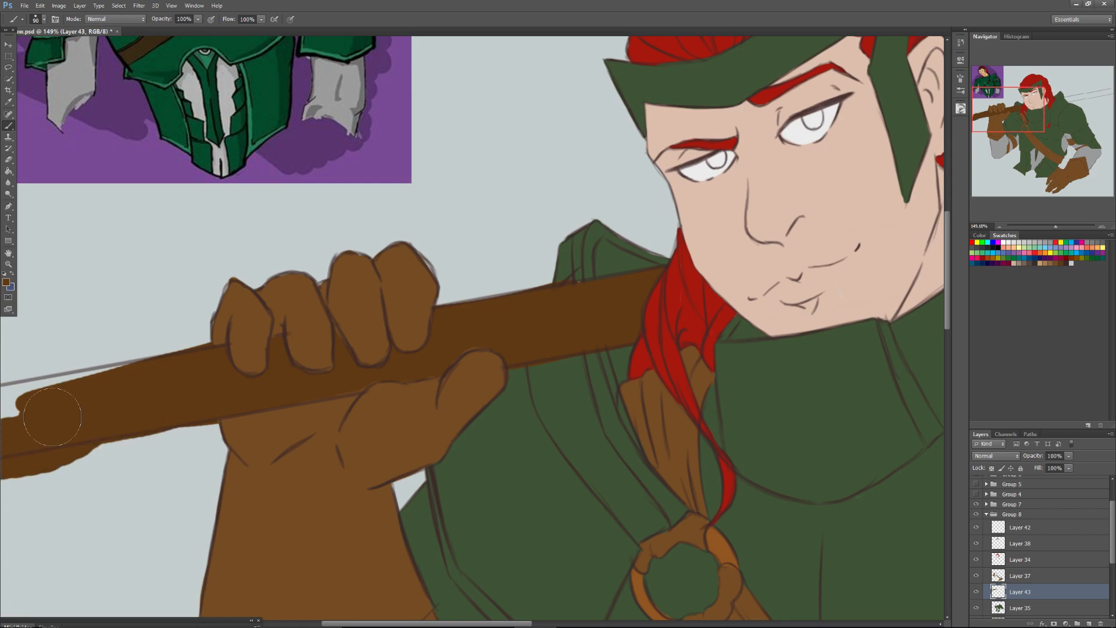
key("ctrl+z")
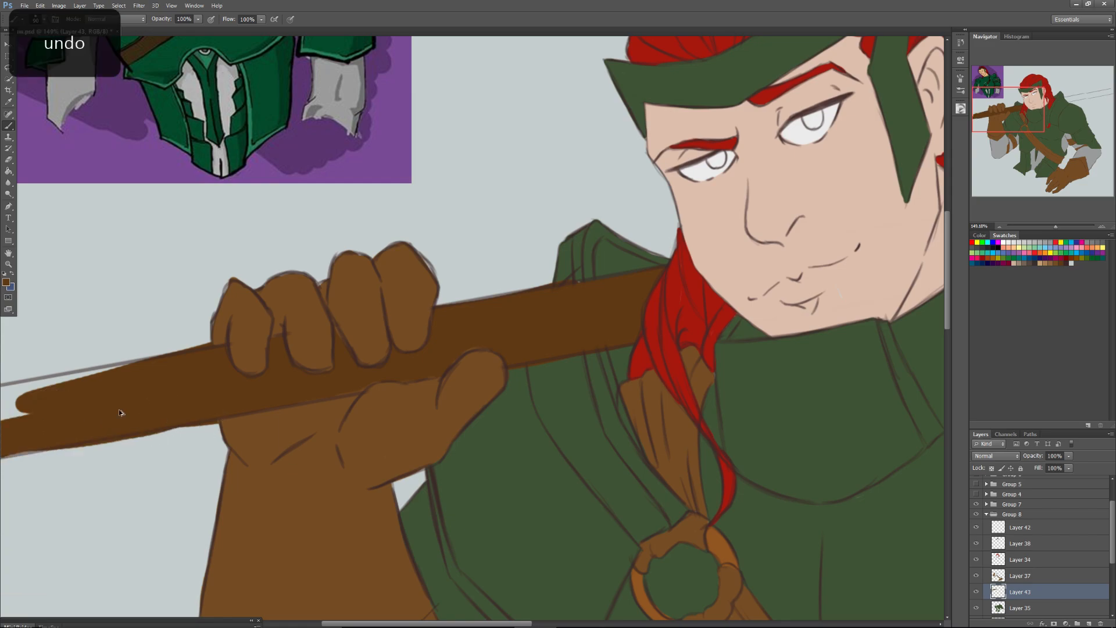
key("ctrl+z")
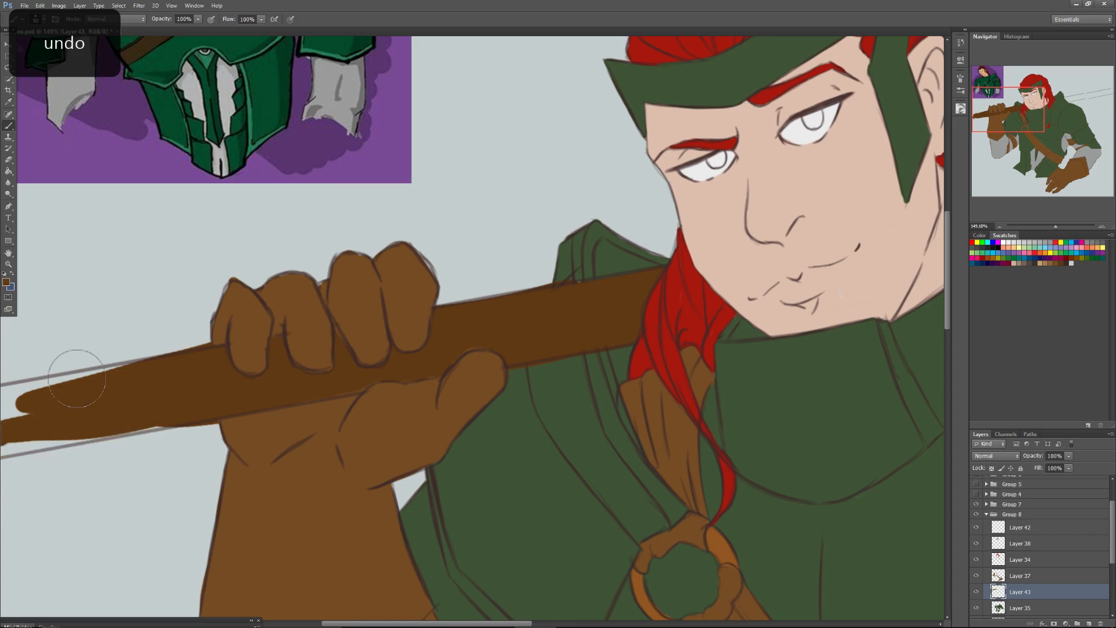
Reduce the brush size to 39 px and fill the shaft beyond the fist up to its outlines and the canvas edge.
right_click(146, 440)
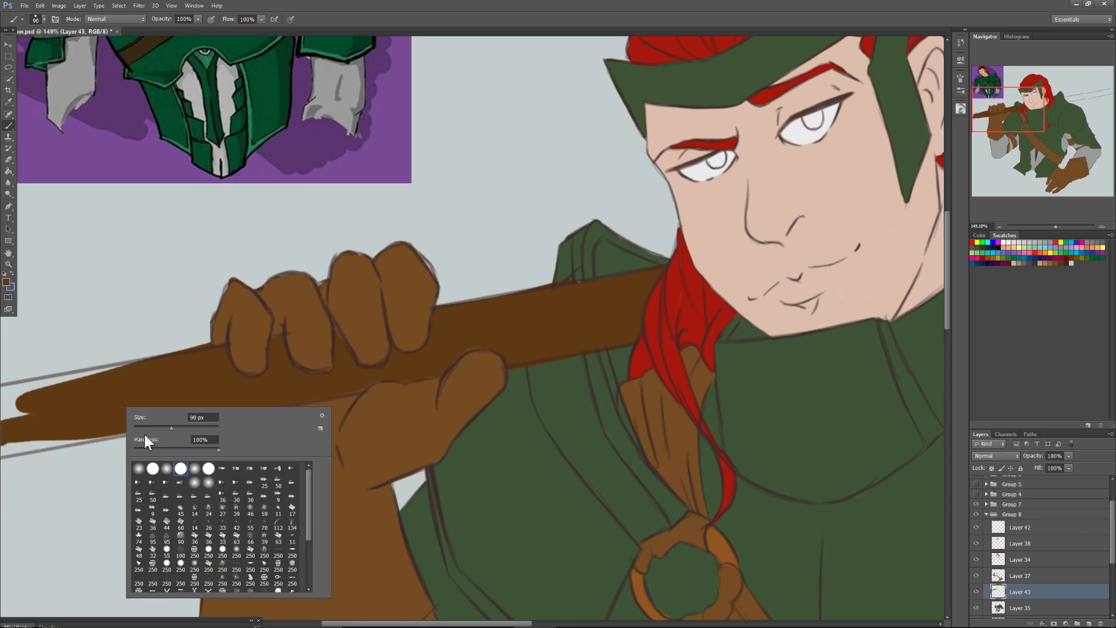
left_click(149, 428)
left_click_drag(61, 440, 175, 421)
key("ctrl+z")
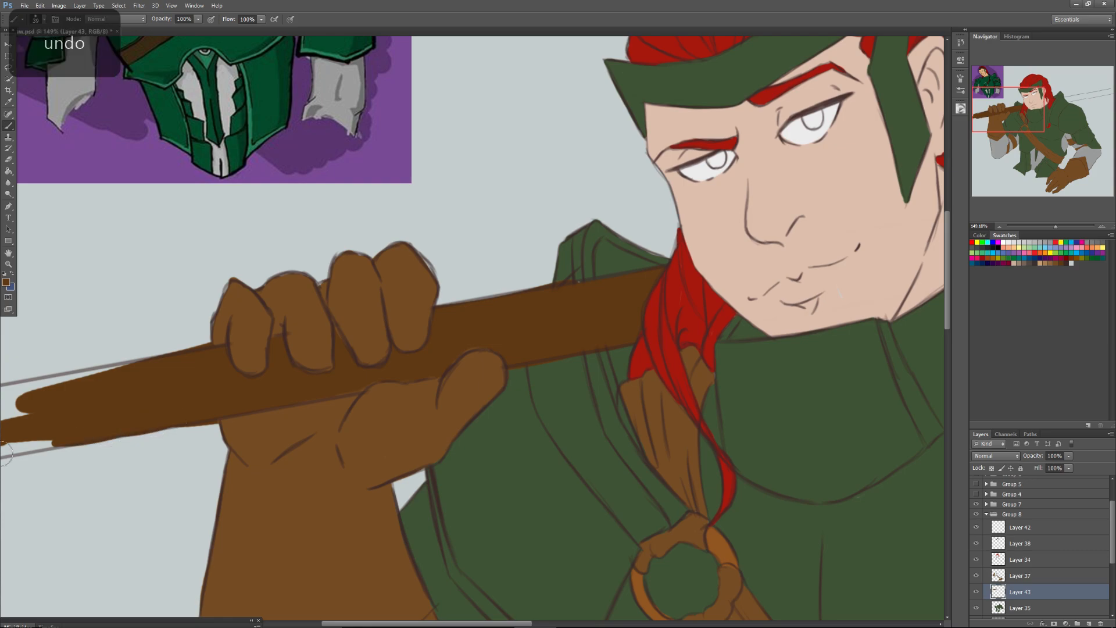
left_click_drag(3, 452, 85, 430)
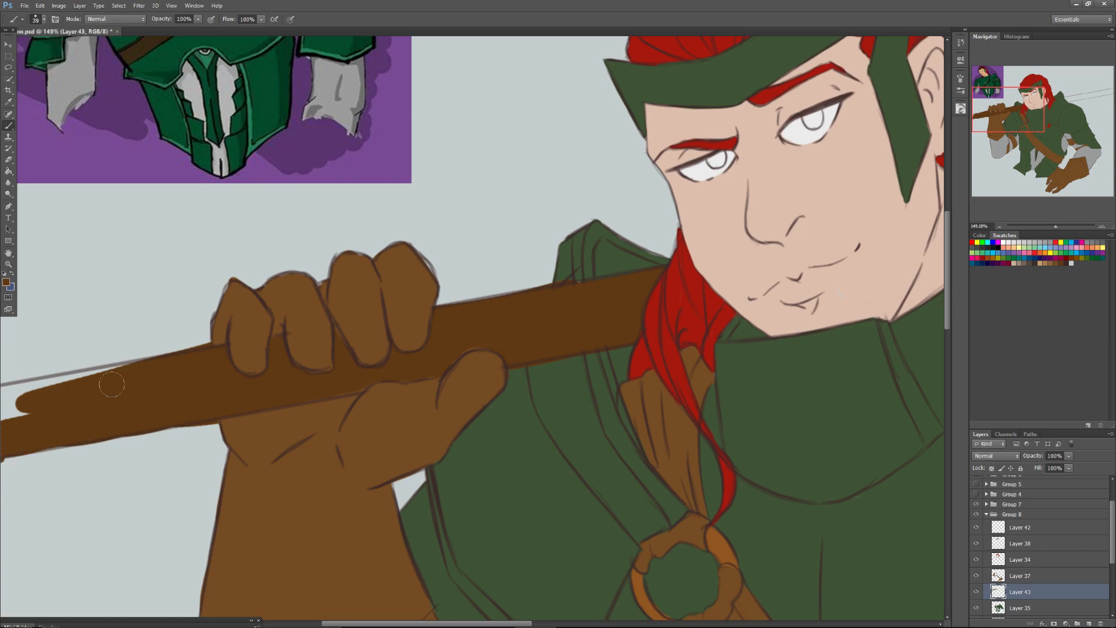
left_click_drag(35, 385, 149, 362)
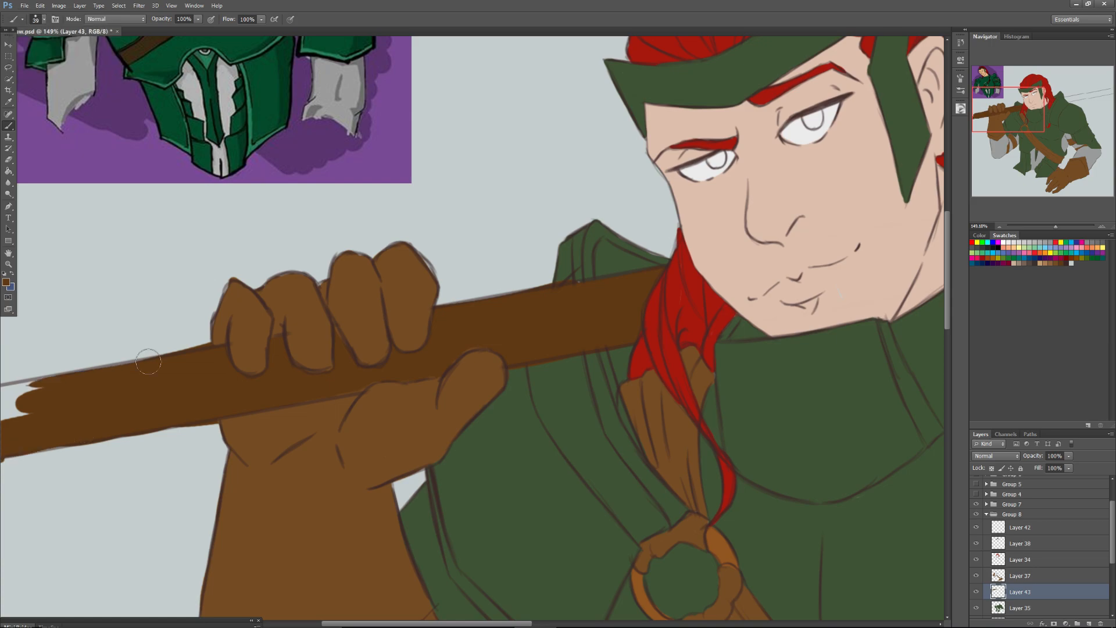
key("ctrl+z")
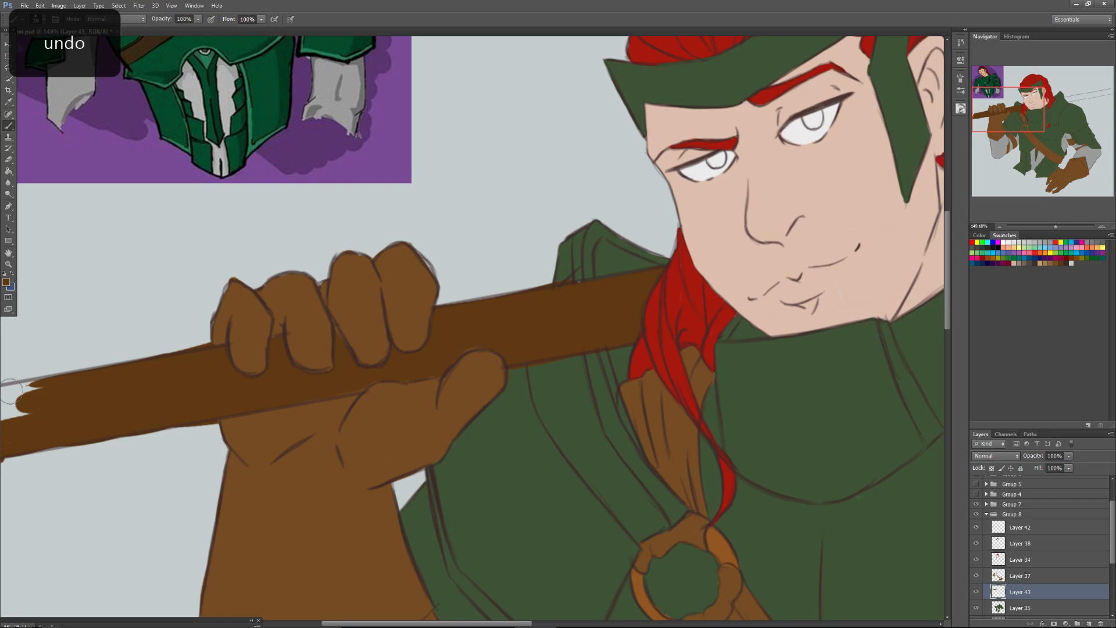
left_click_drag(11, 389, 11, 429)
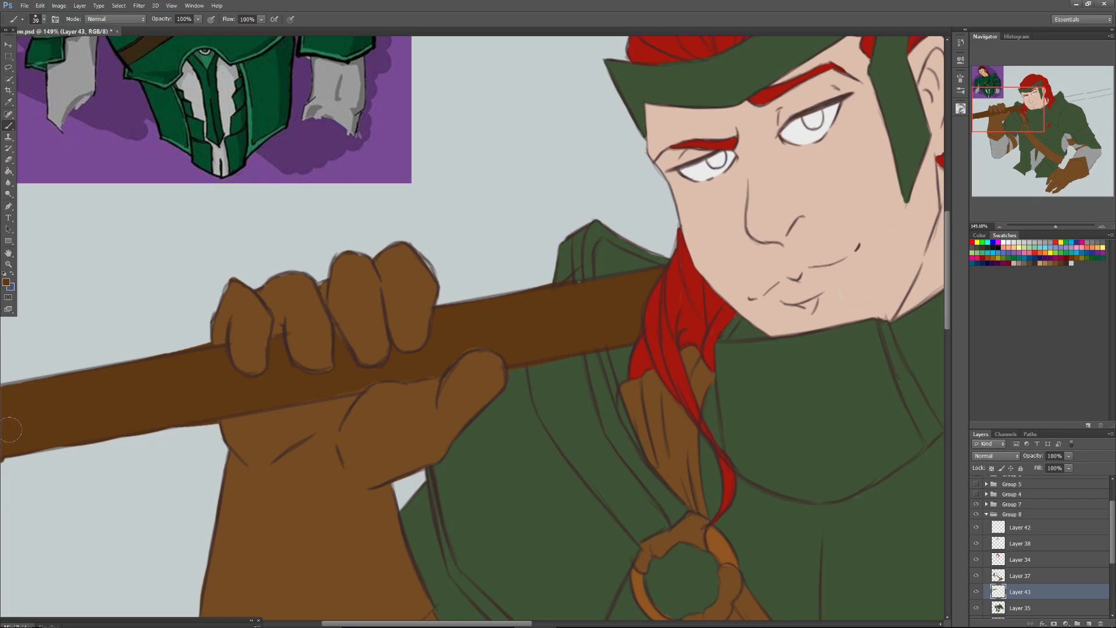
Start the shaft's dark brown fill where it emerges behind the far shoulder, undoing the last strokes along its lower edge.
left_click_drag(1011, 108, 1063, 102)
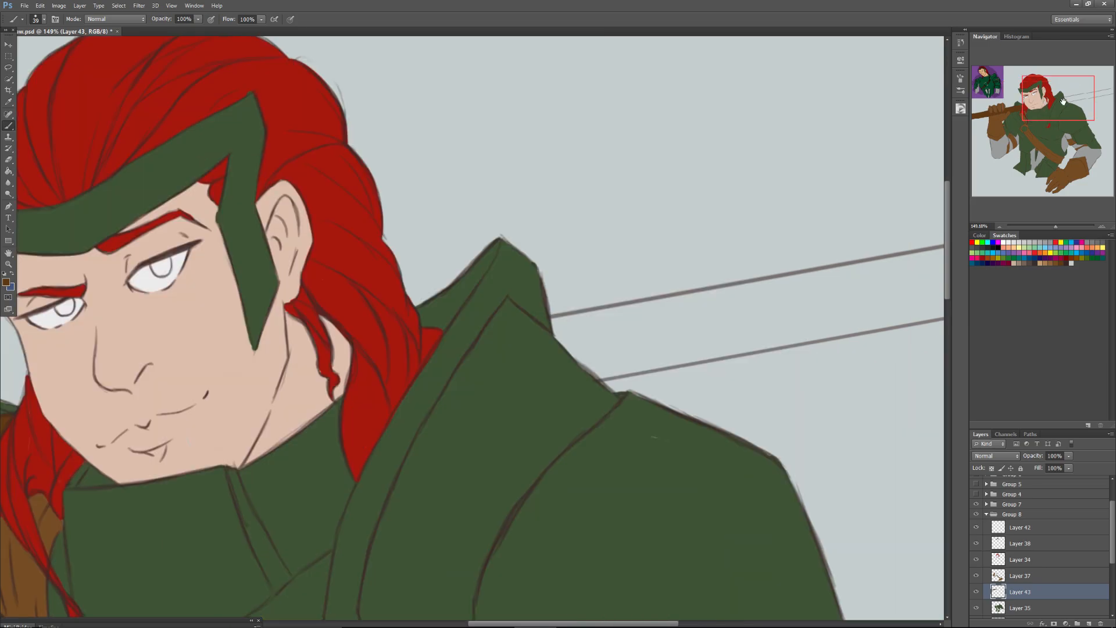
left_click_drag(596, 377, 650, 363)
mouse_move(557, 330)
left_mouse_down()
mouse_move(551, 320)
mouse_move(570, 345)
left_mouse_up()
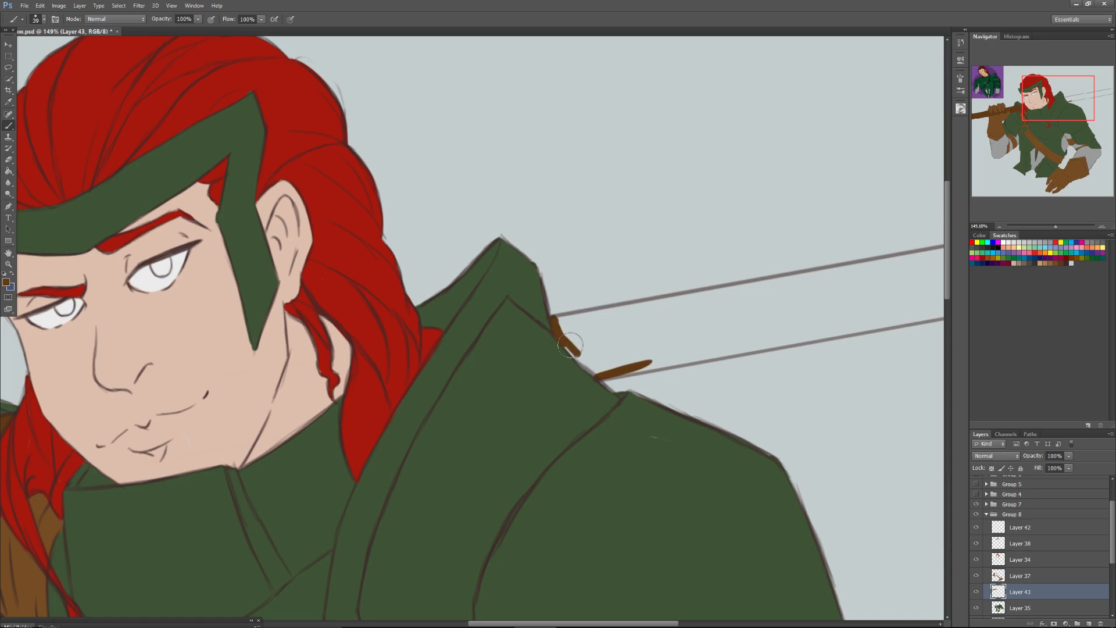
left_click_drag(570, 345, 608, 364)
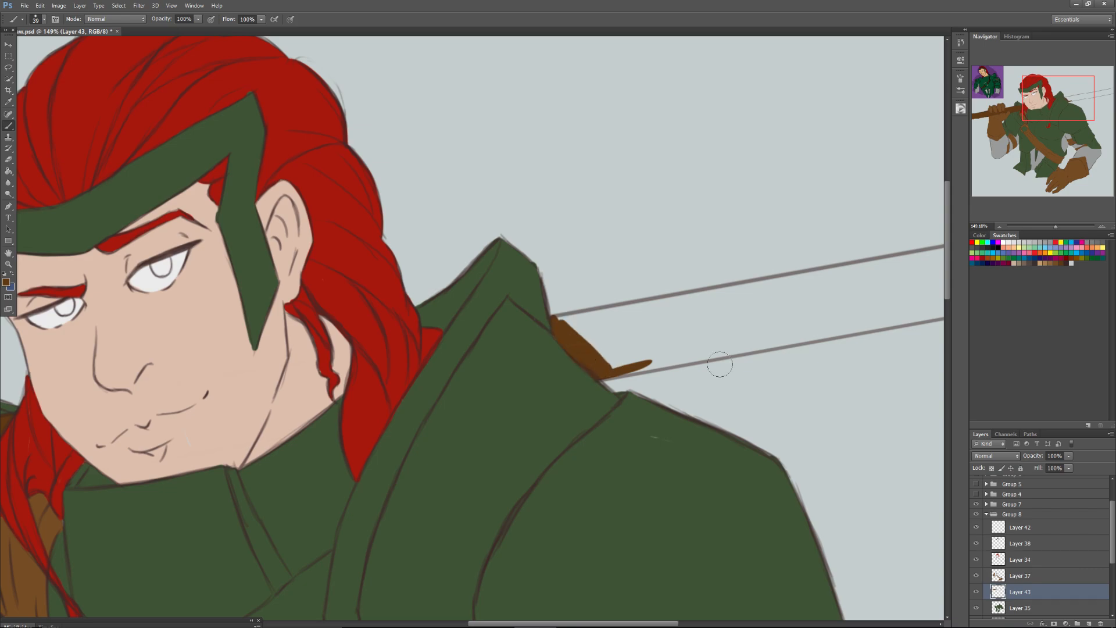
left_click_drag(691, 358, 618, 370)
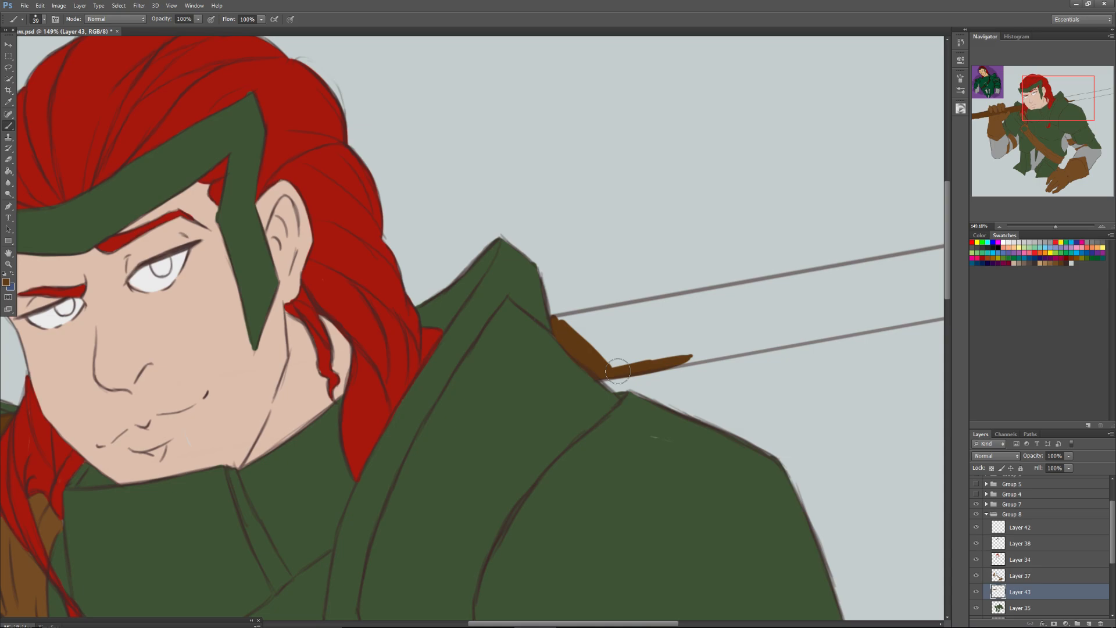
mouse_move(618, 371)
left_mouse_down()
mouse_move(562, 319)
mouse_move(607, 318)
mouse_move(642, 347)
left_mouse_up()
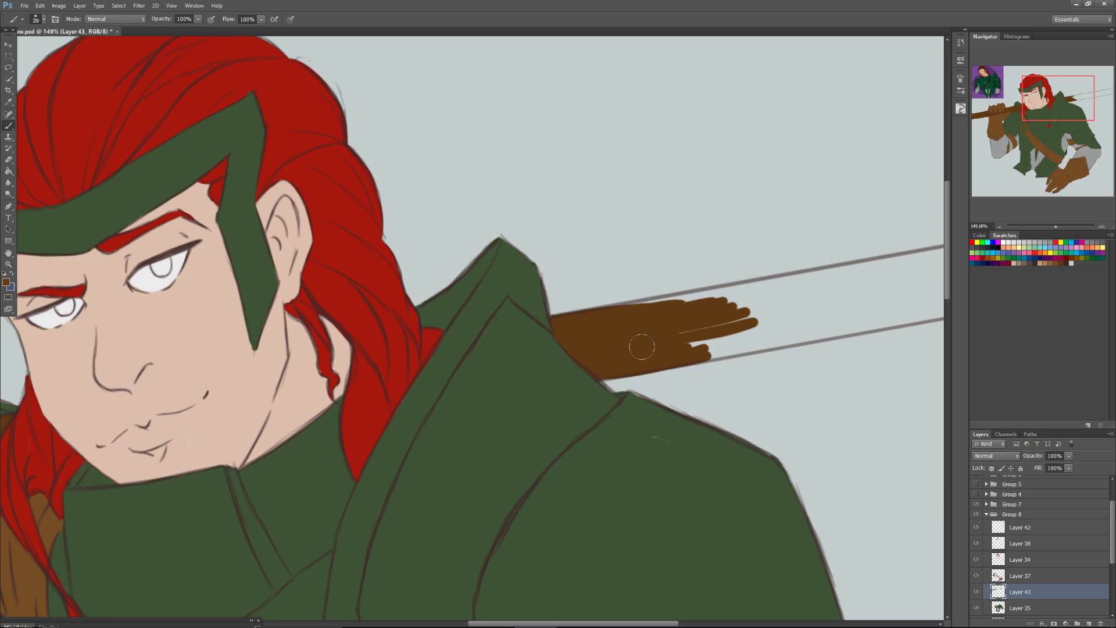
key("ctrl+z")
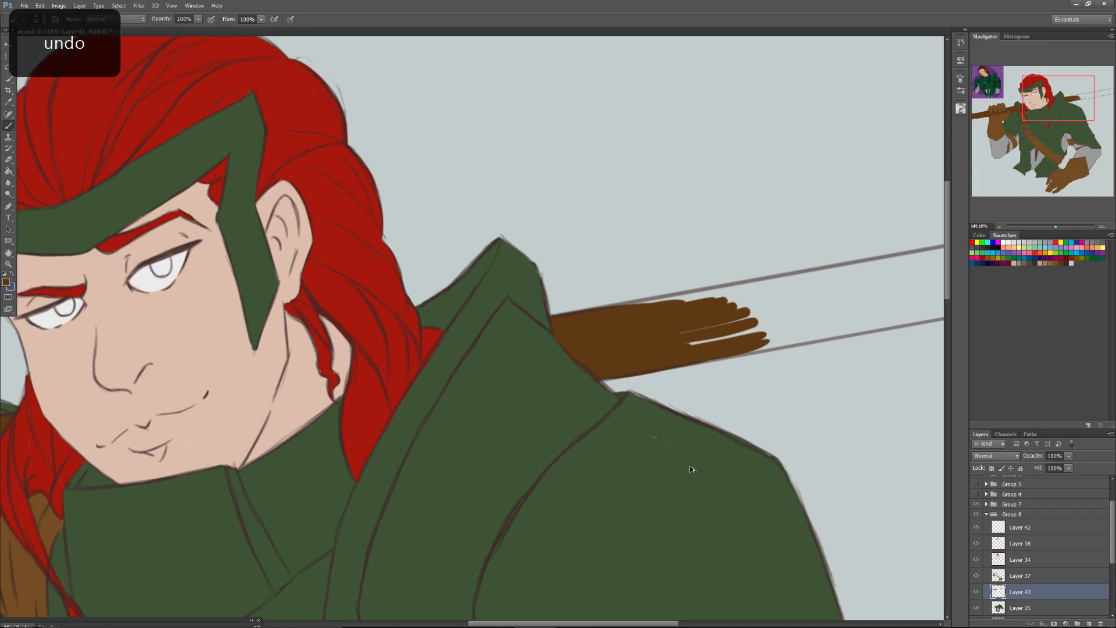
key("ctrl+alt+z")
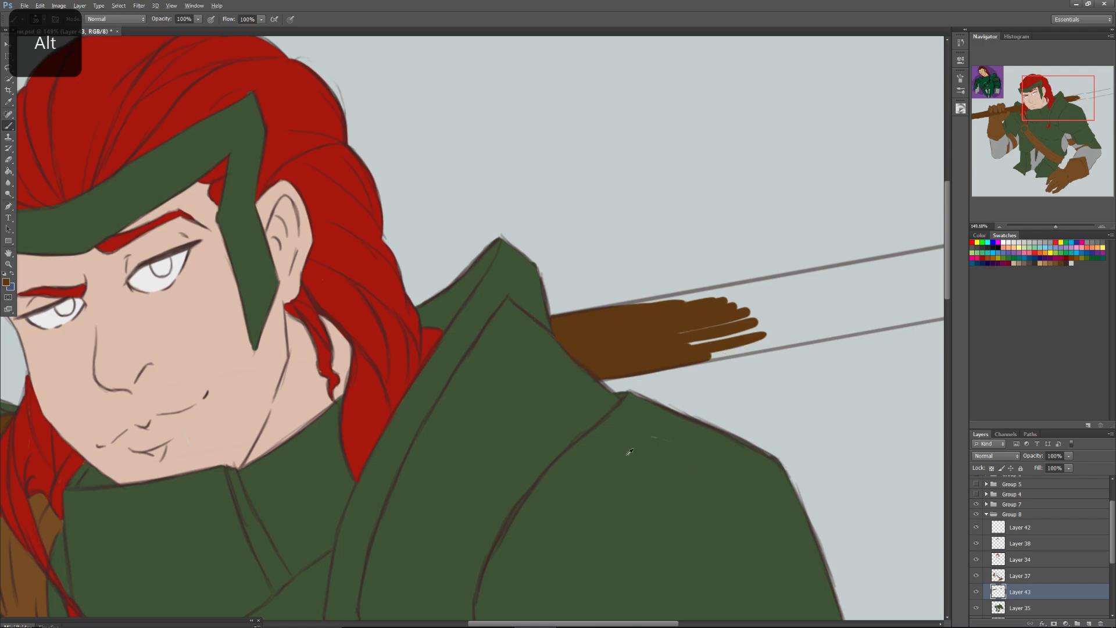
Cover the stray mark on the shoulder with the sampled green on Layer 35, and resample the shaft's dark brown.
left_click(629, 452, "alt")
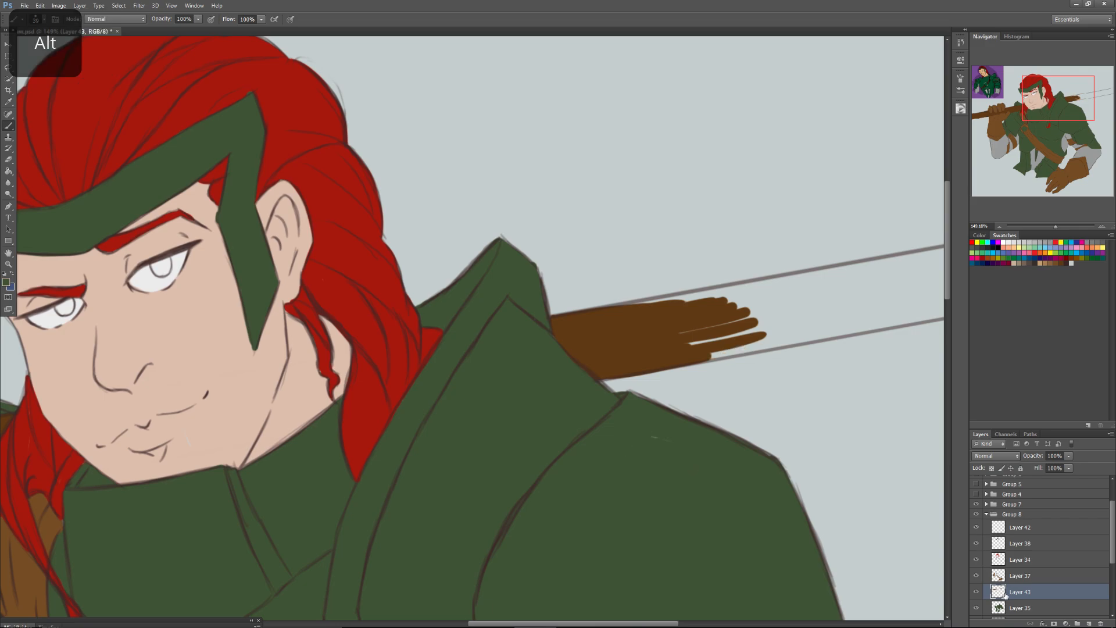
left_click(1005, 607)
left_click(681, 350, "alt")
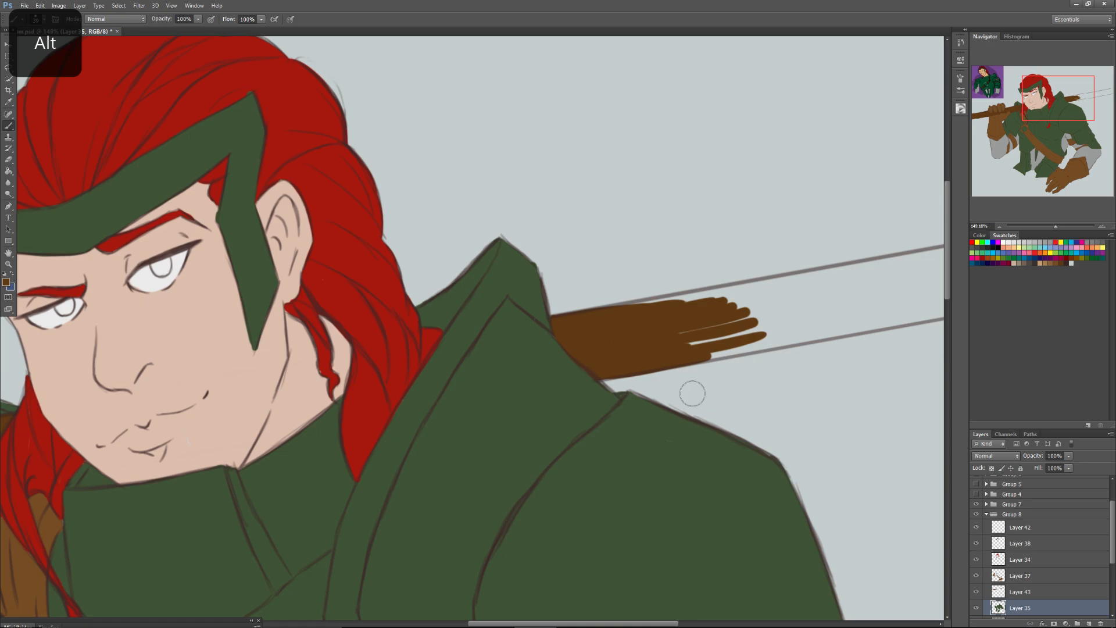
Extend the dark brown fill on Layer 43 along the shaft behind the shoulder, undoing strokes that stray from the outline.
left_click(1020, 592)
mouse_move(692, 339)
left_mouse_down()
mouse_move(618, 304)
mouse_move(673, 301)
left_mouse_up()
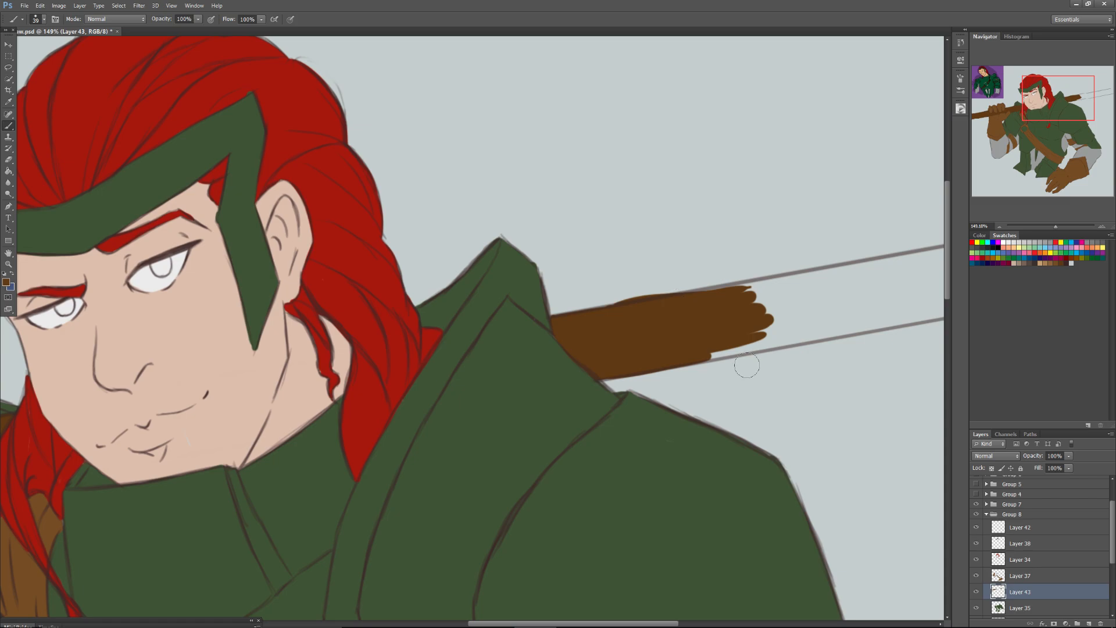
key("ctrl+z")
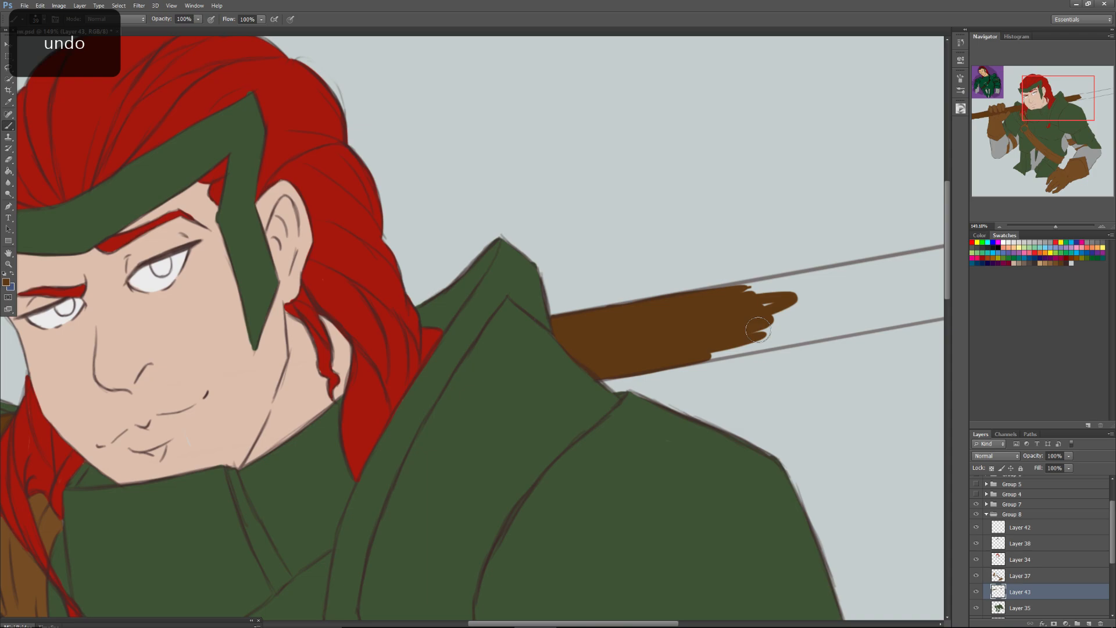
mouse_move(758, 330)
left_mouse_down()
mouse_move(735, 291)
mouse_move(786, 303)
mouse_move(766, 345)
left_mouse_up()
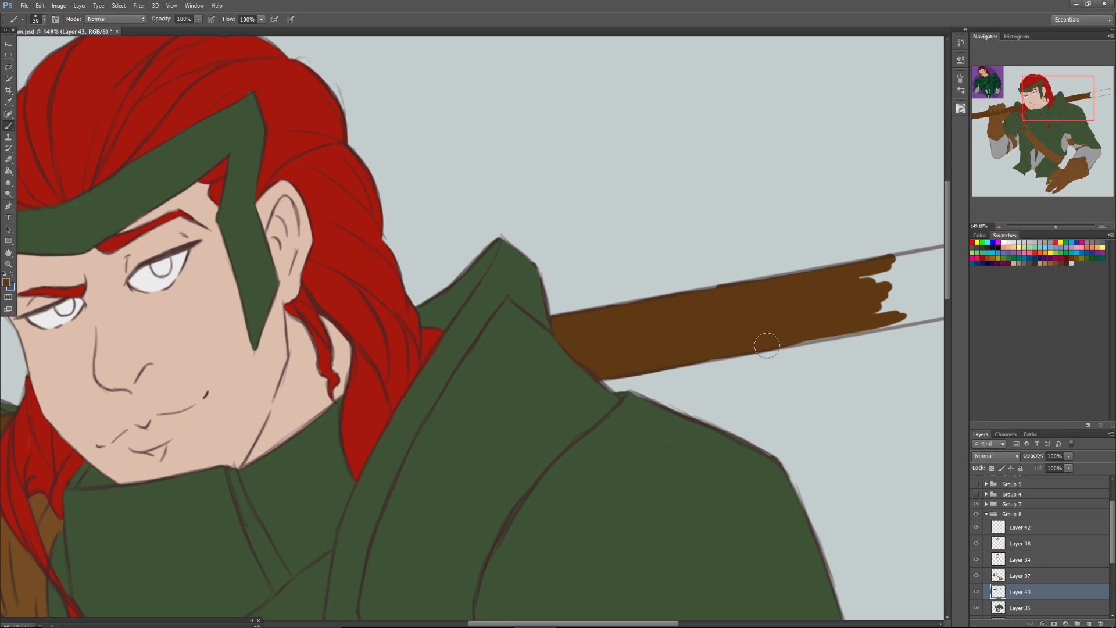
key("ctrl+z")
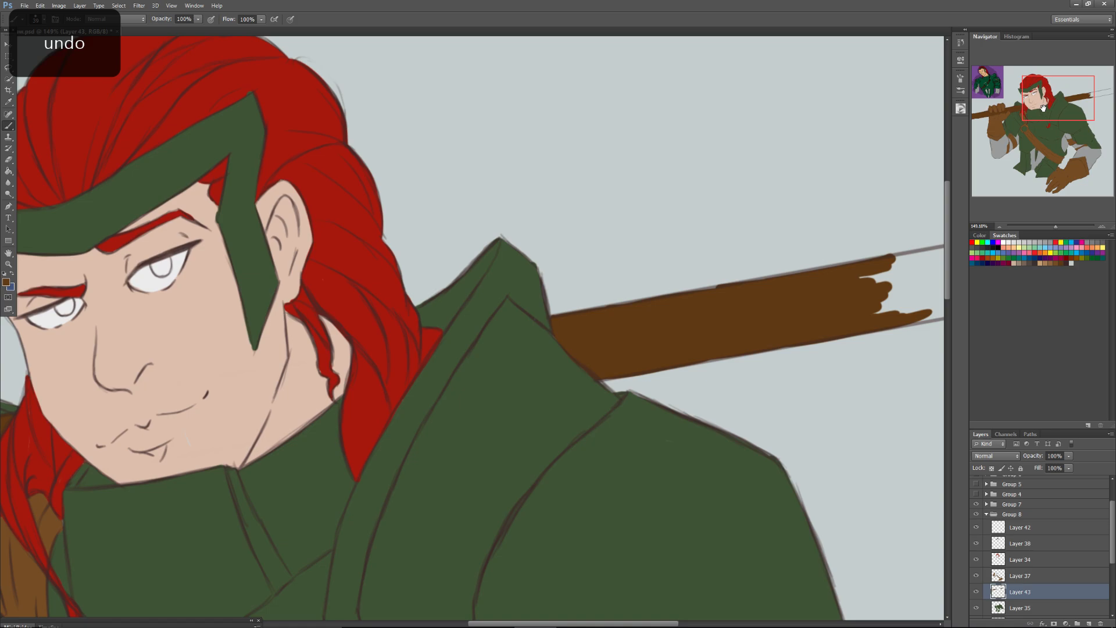
Fill the rest of the shaft behind the far shoulder with dark brown on Layer 43, out to the canvas edge.
left_click_drag(1044, 108, 1062, 105)
mouse_move(654, 311)
left_mouse_down()
mouse_move(800, 302)
mouse_move(698, 355)
left_mouse_up()
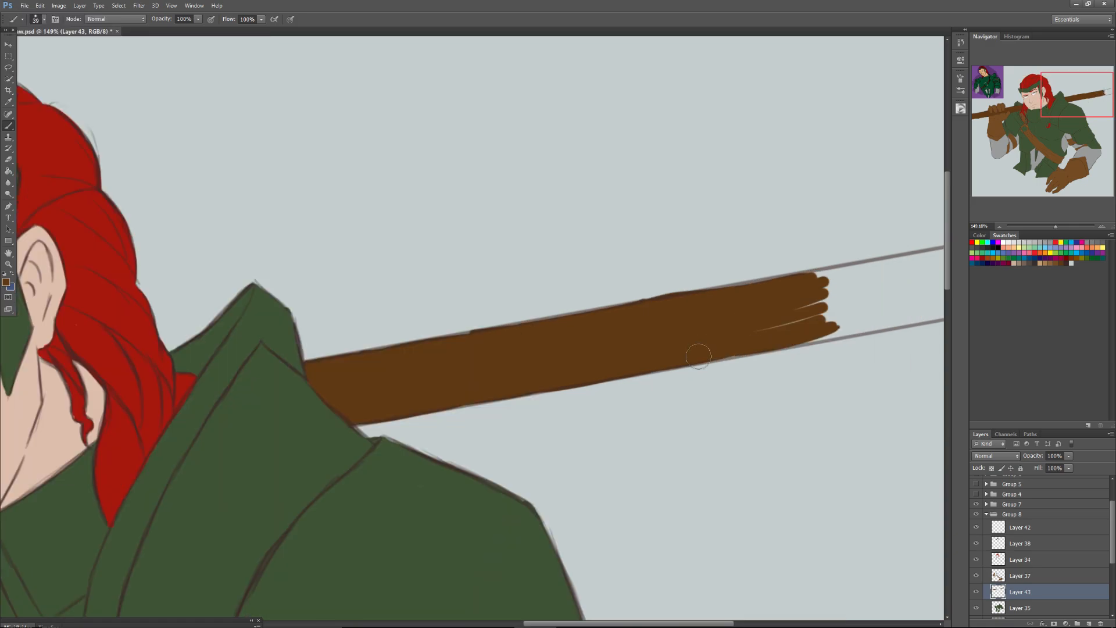
left_click_drag(698, 356, 869, 293)
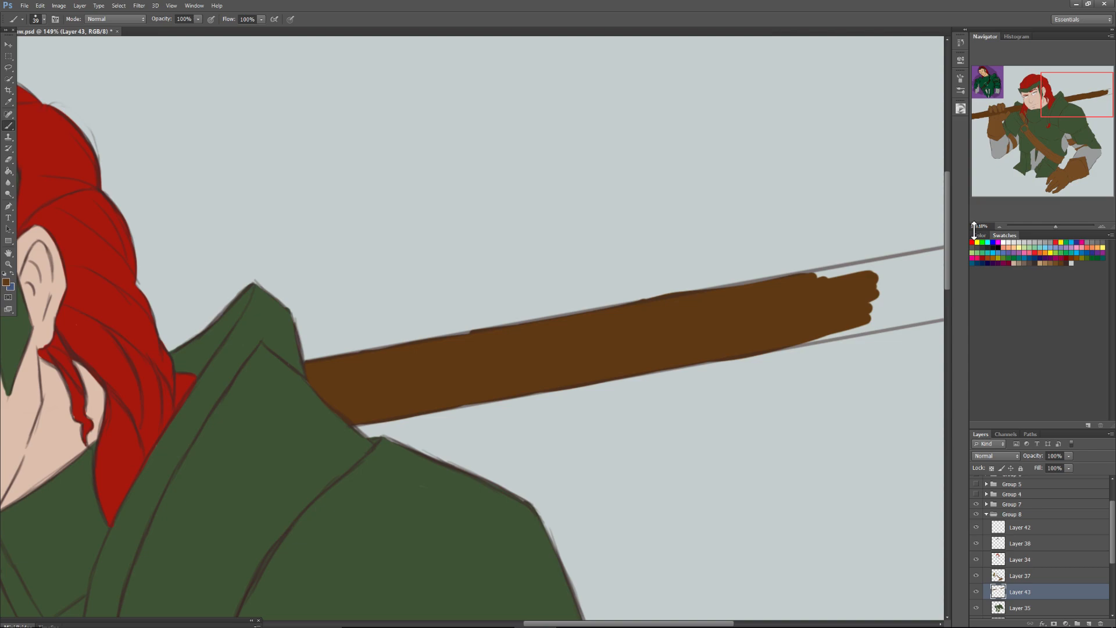
mouse_move(836, 327)
left_mouse_down()
mouse_move(875, 330)
mouse_move(824, 340)
mouse_move(850, 337)
left_mouse_up()
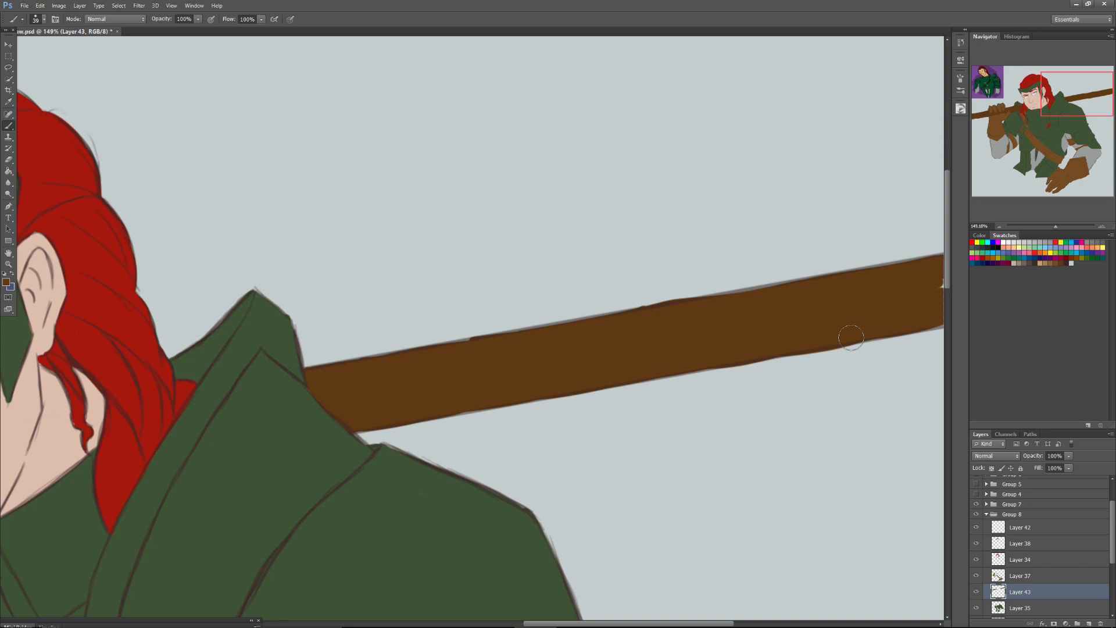
Collapse Group 8, add a new layer above it and clip that layer to the group.
left_click_drag(1055, 226, 1044, 227)
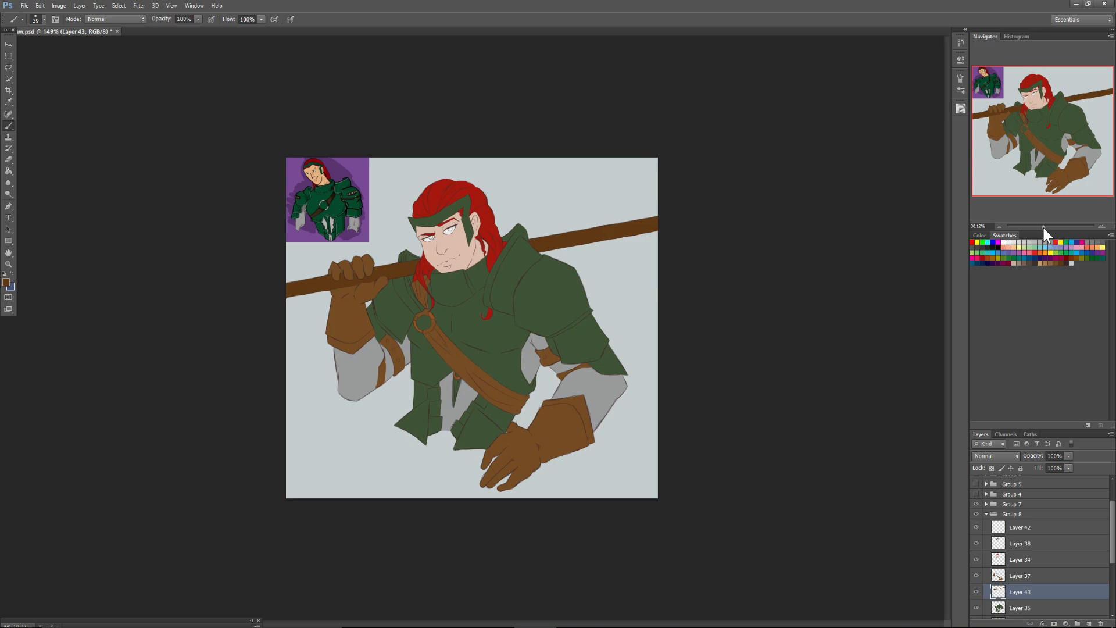
left_click_drag(1044, 228, 1045, 229)
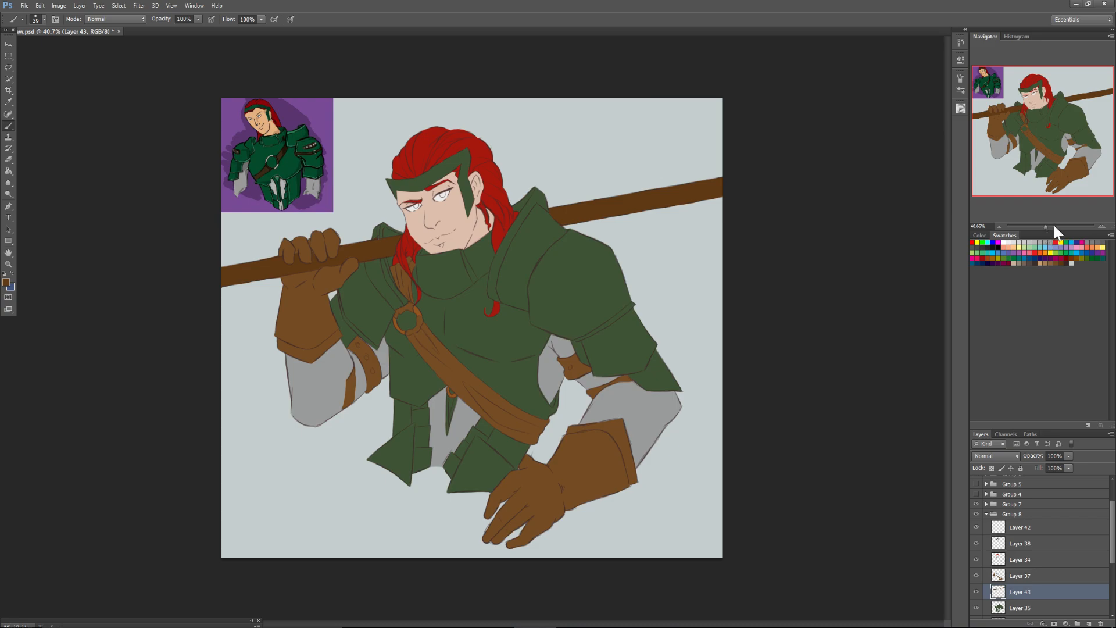
left_click_drag(1046, 224, 1047, 224)
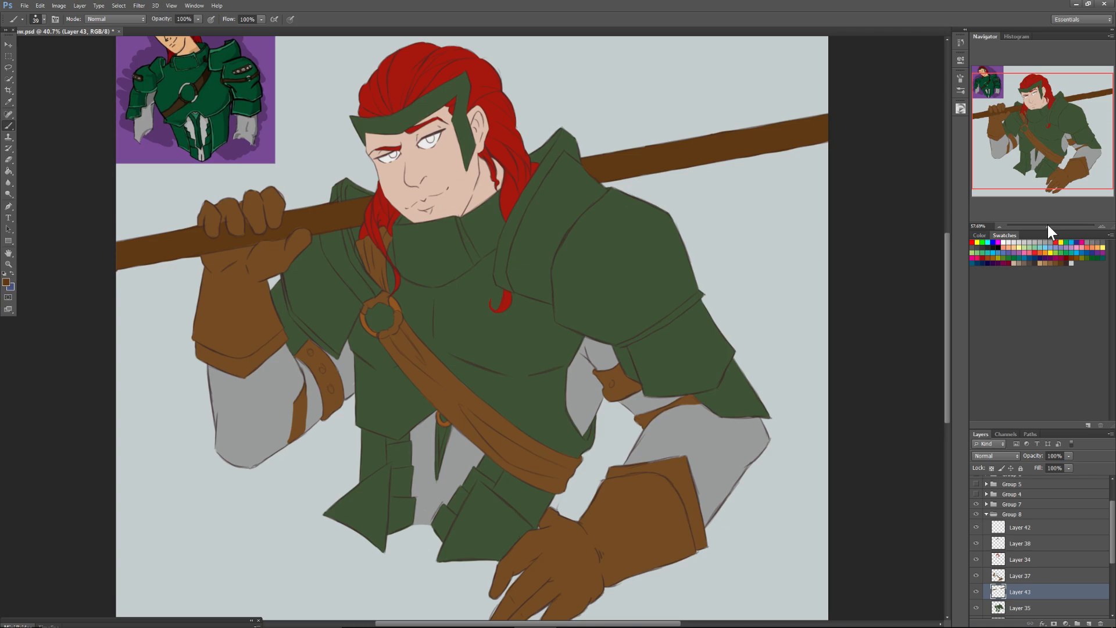
left_click(986, 514)
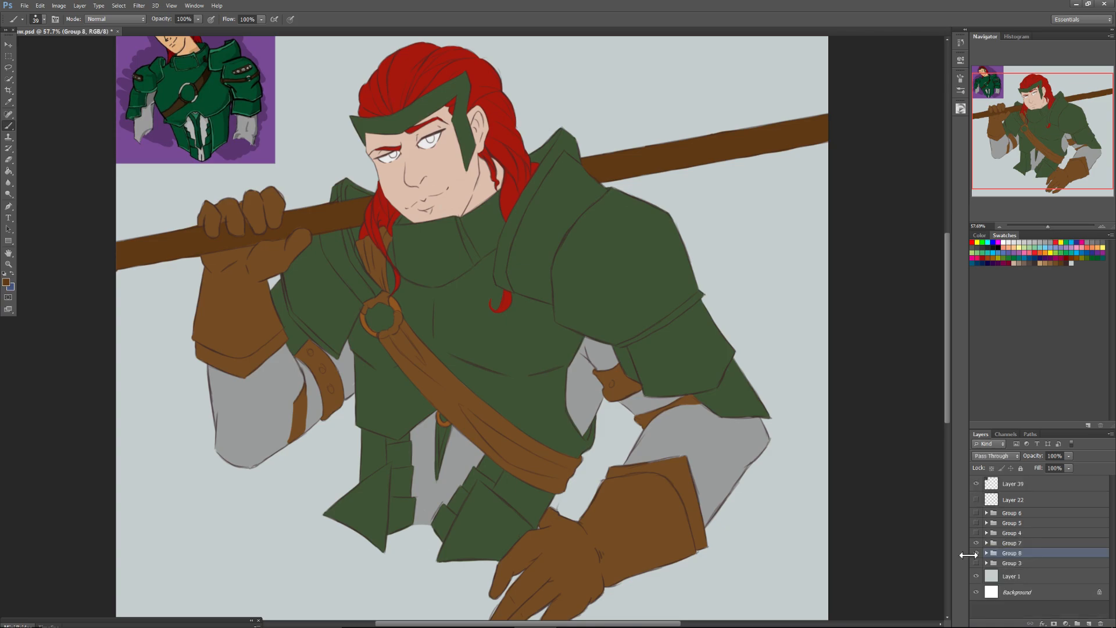
left_click(1088, 622)
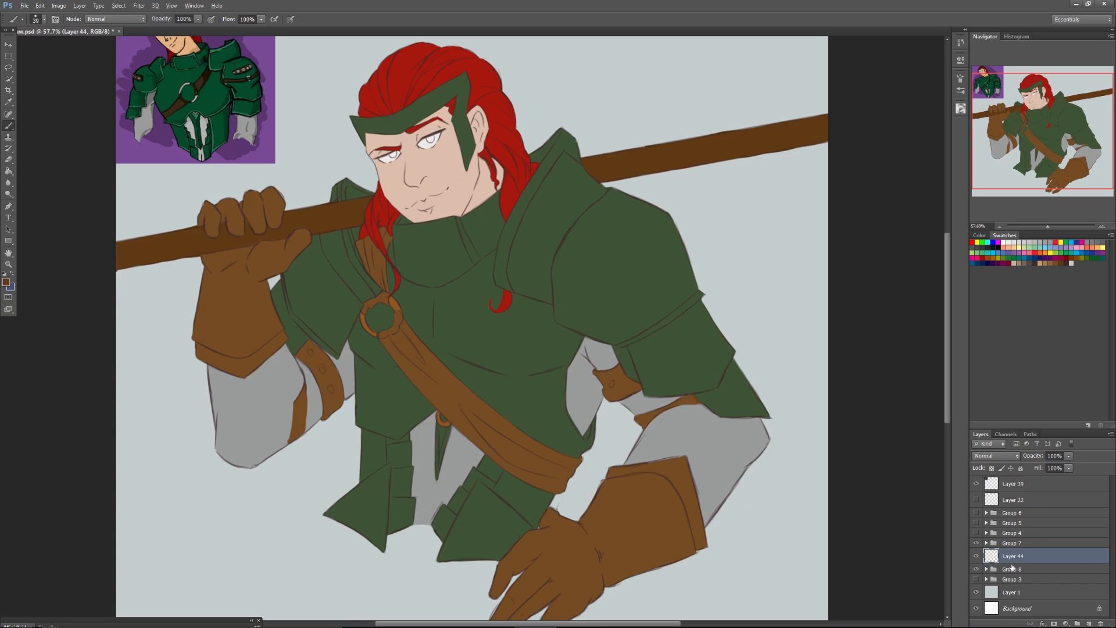
left_click(1007, 564, "alt")
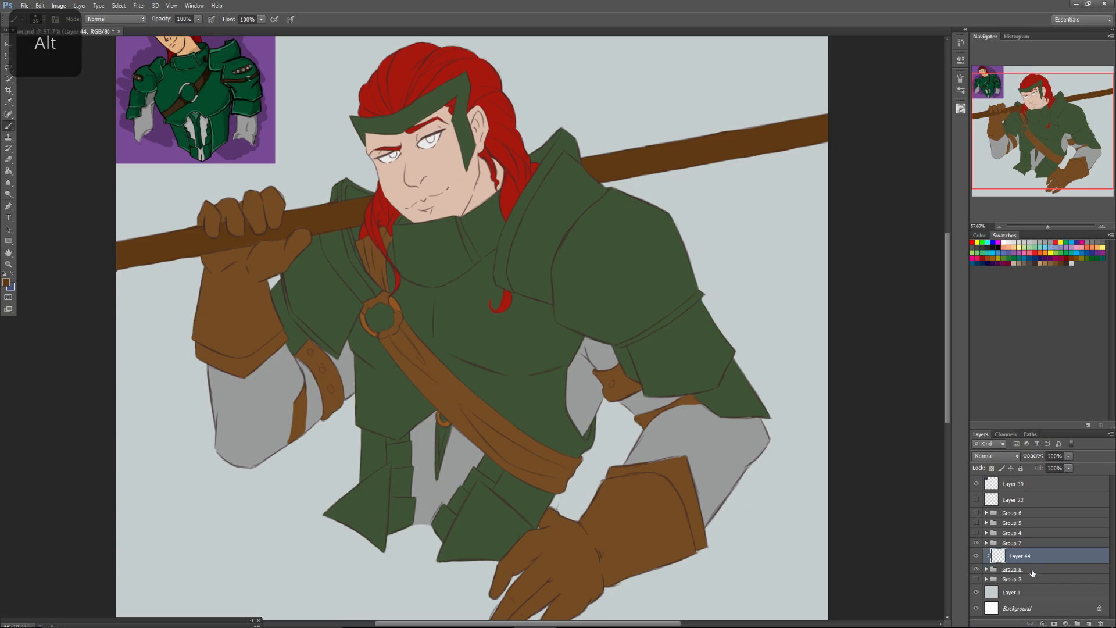
left_click(1029, 571)
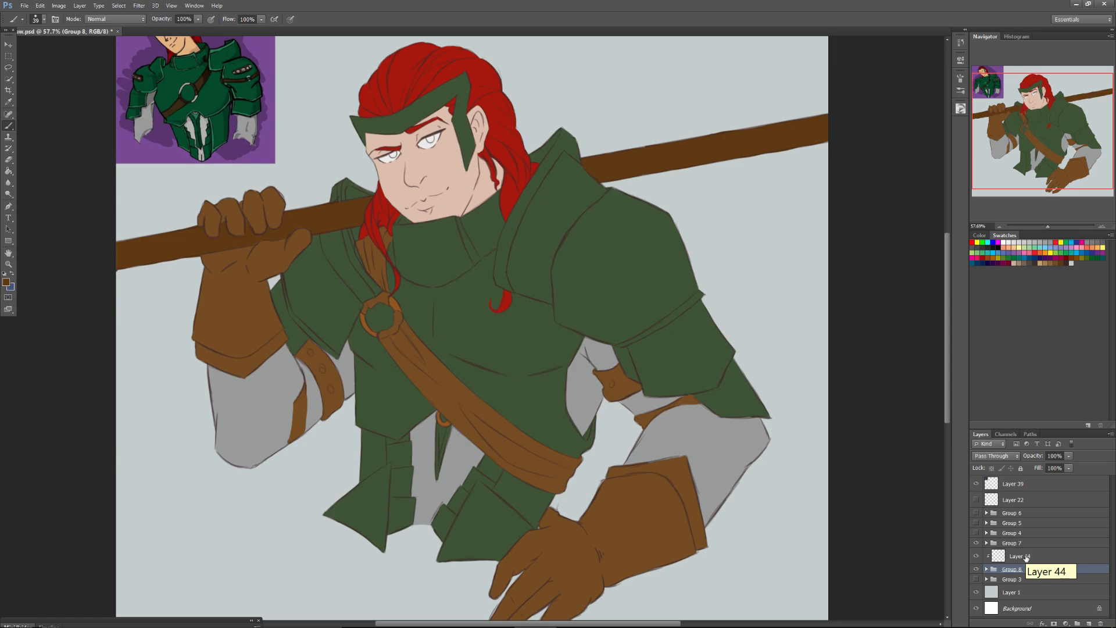
Choose a light pink as the background colour and a muted purple as the foreground colour.
left_click_drag(1019, 133, 1017, 128)
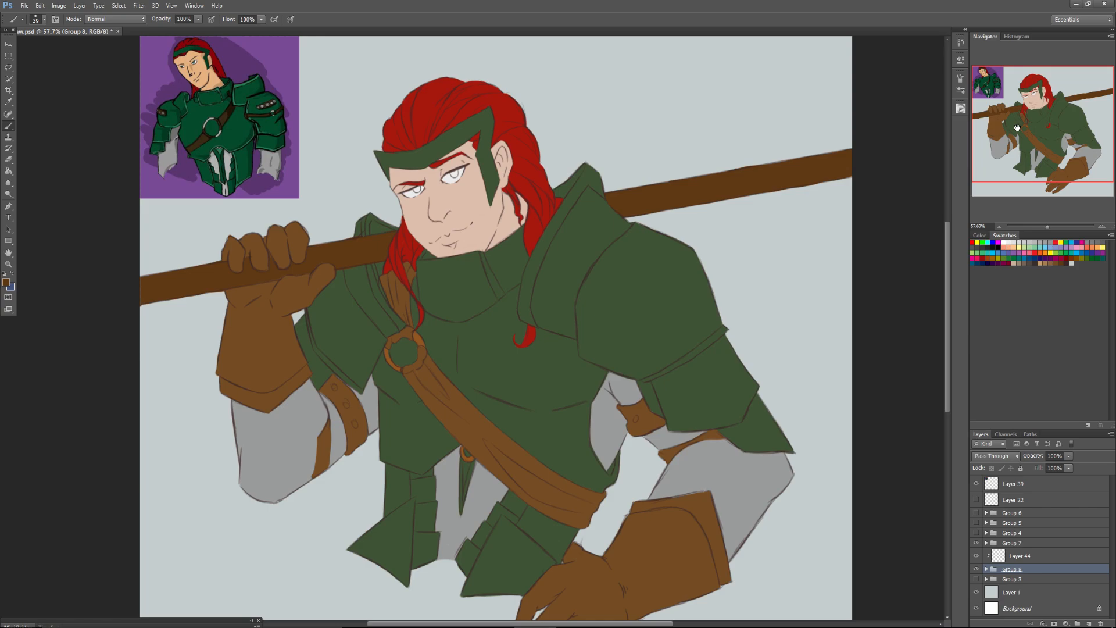
left_click(961, 108)
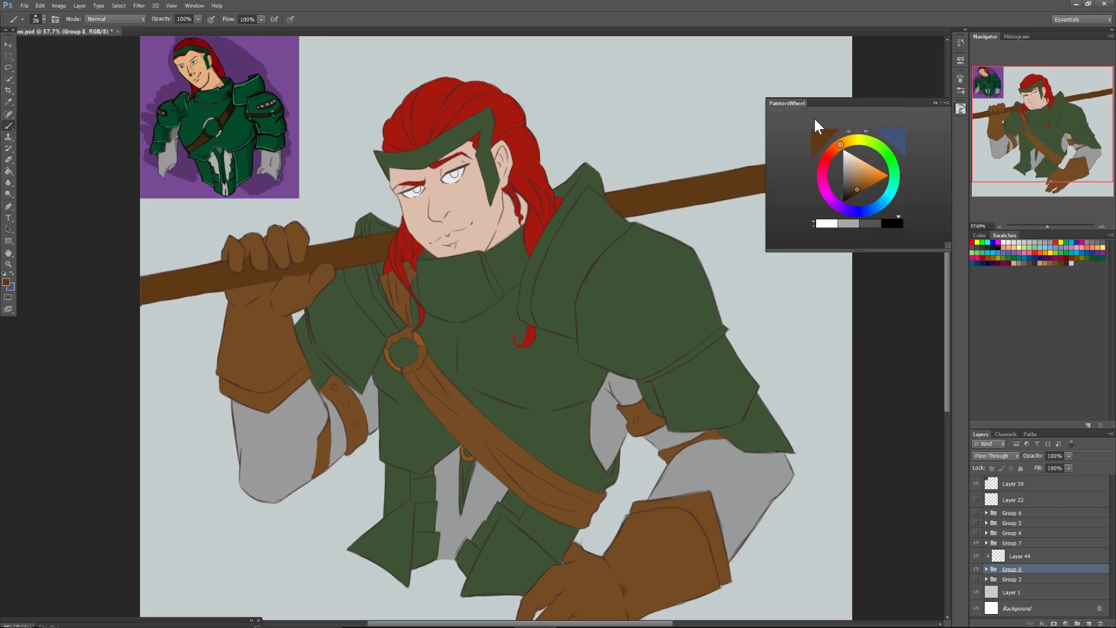
left_click(822, 174)
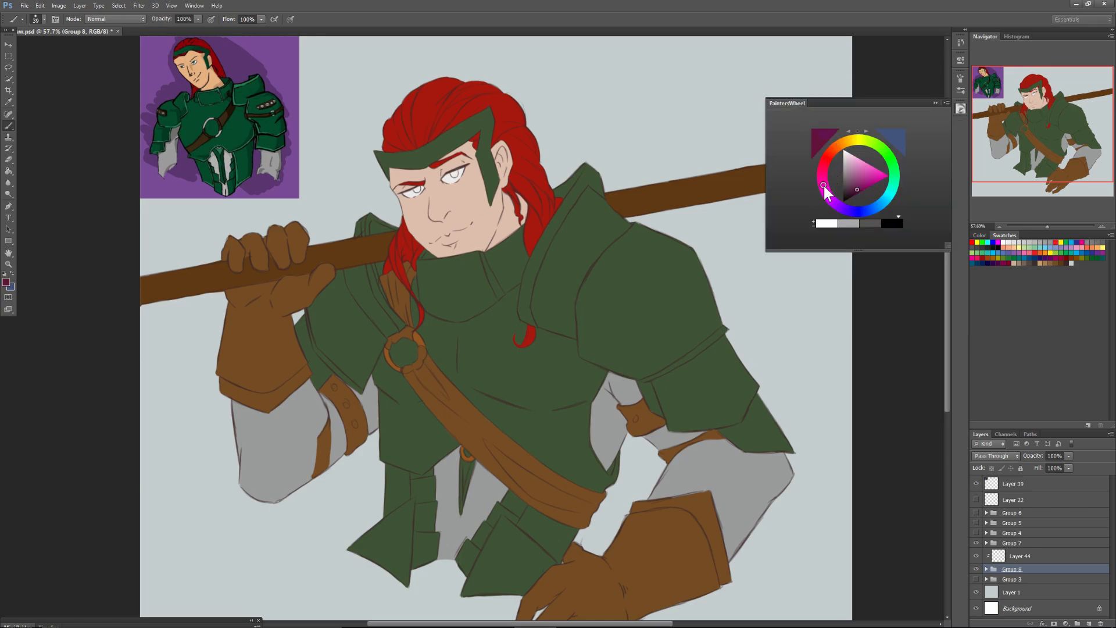
left_click_drag(859, 184, 854, 160)
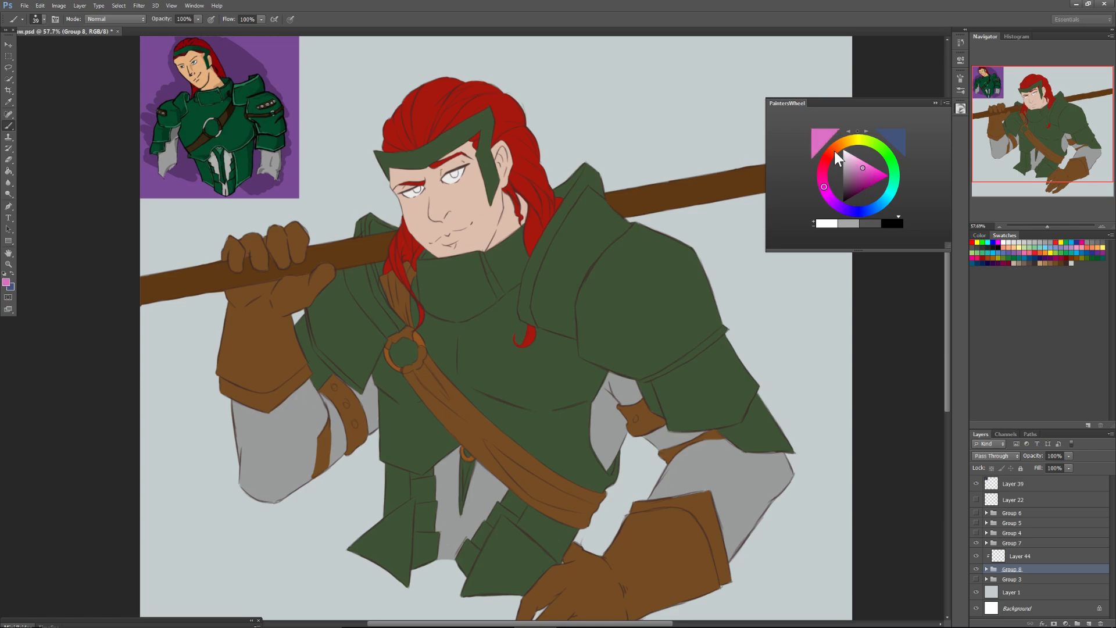
left_click(13, 272)
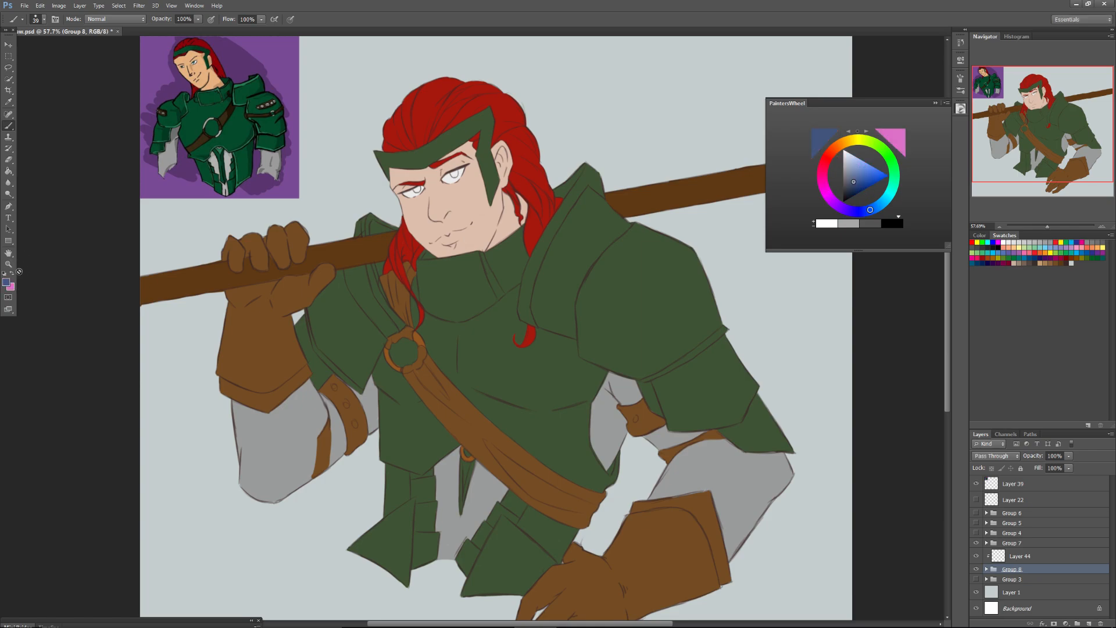
left_click(835, 200)
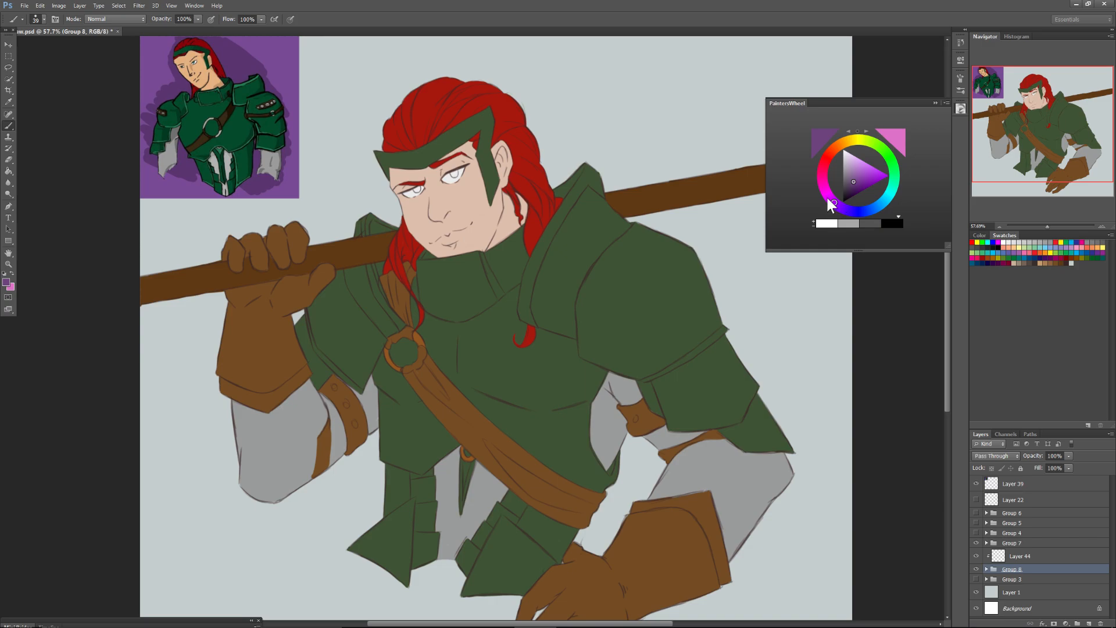
Set the blending mode of Layer 44 to Multiply.
left_click(1016, 556)
left_click(981, 456)
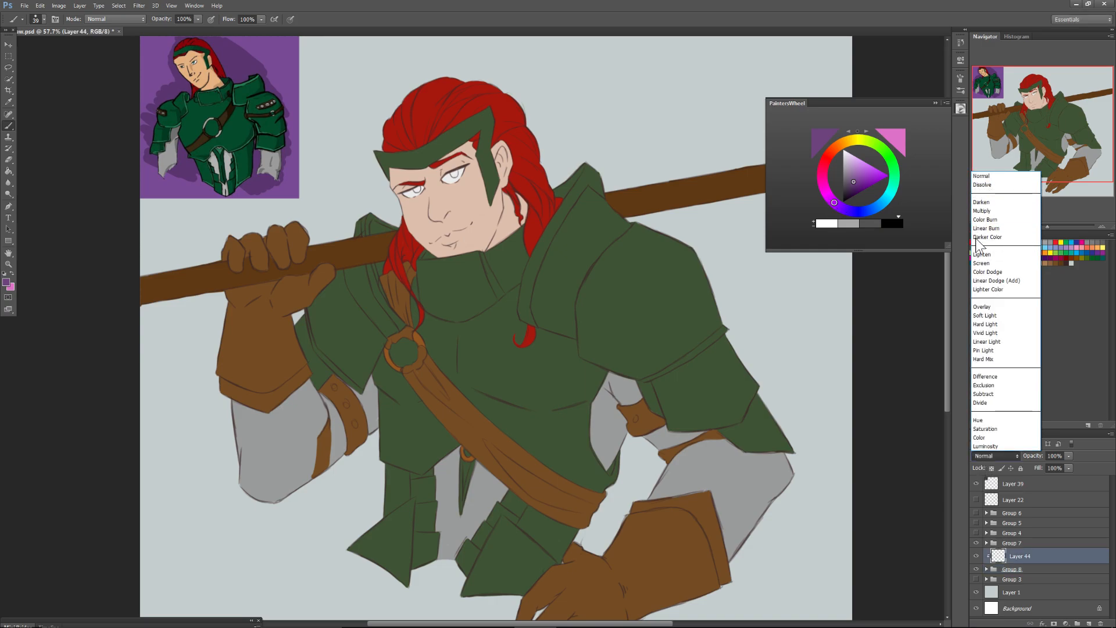
left_click(983, 212)
Apply a purple-to-pink Gradient across Layer 44, redrawing it diagonally from below the resting glove up towards the head.
left_click_drag(1046, 225, 1043, 227)
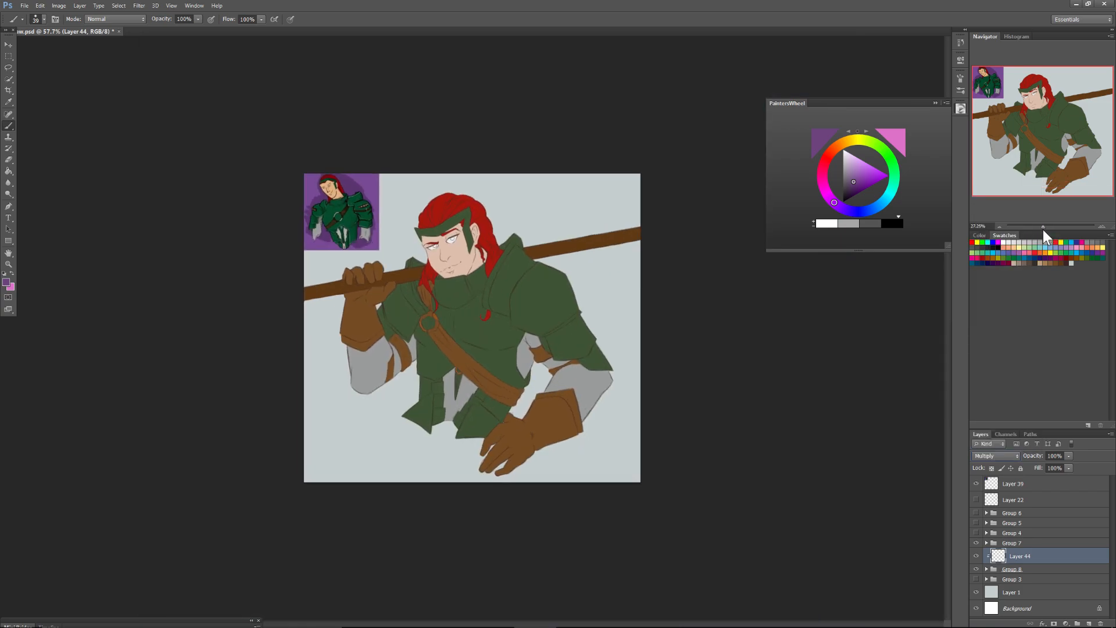
left_click(8, 172)
left_click(36, 169)
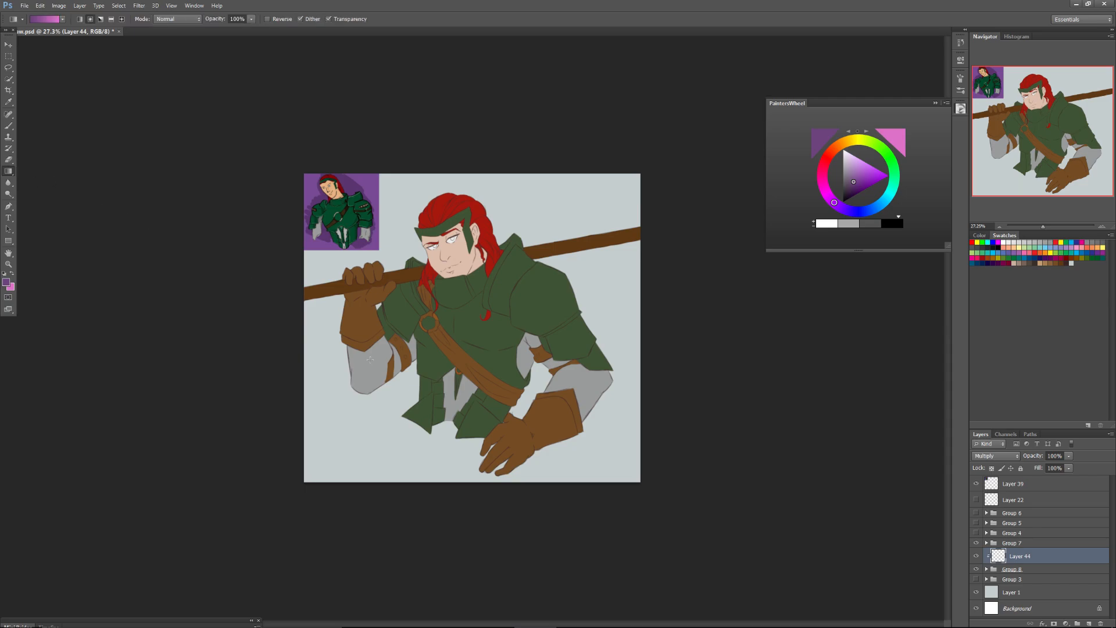
left_click_drag(471, 499, 419, 131)
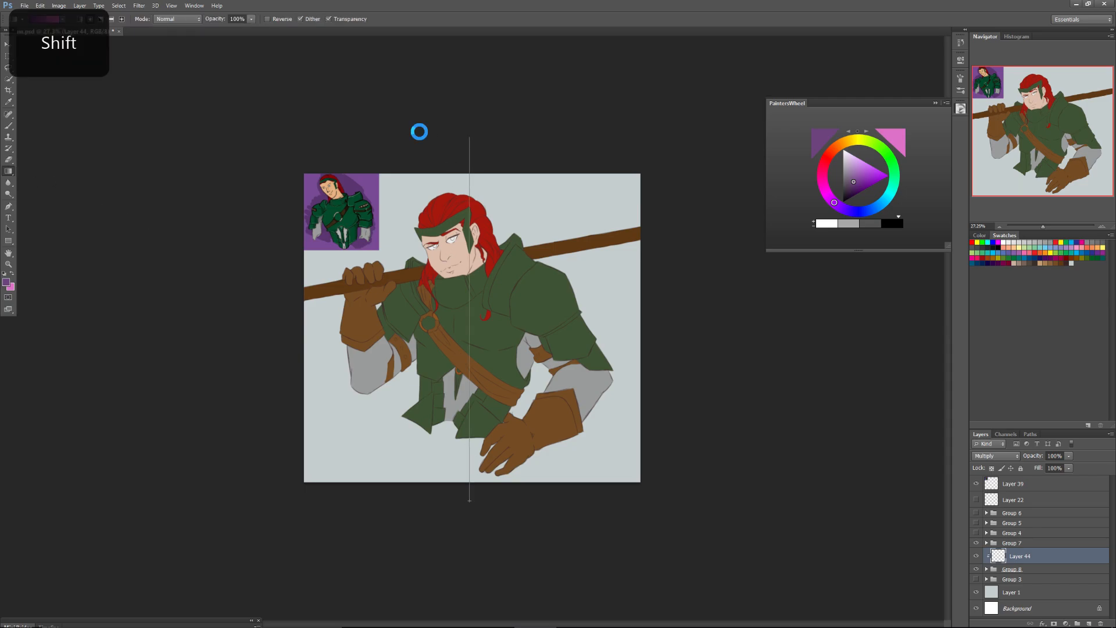
left_click_drag(469, 508, 437, 210)
left_click_drag(597, 503, 415, 221)
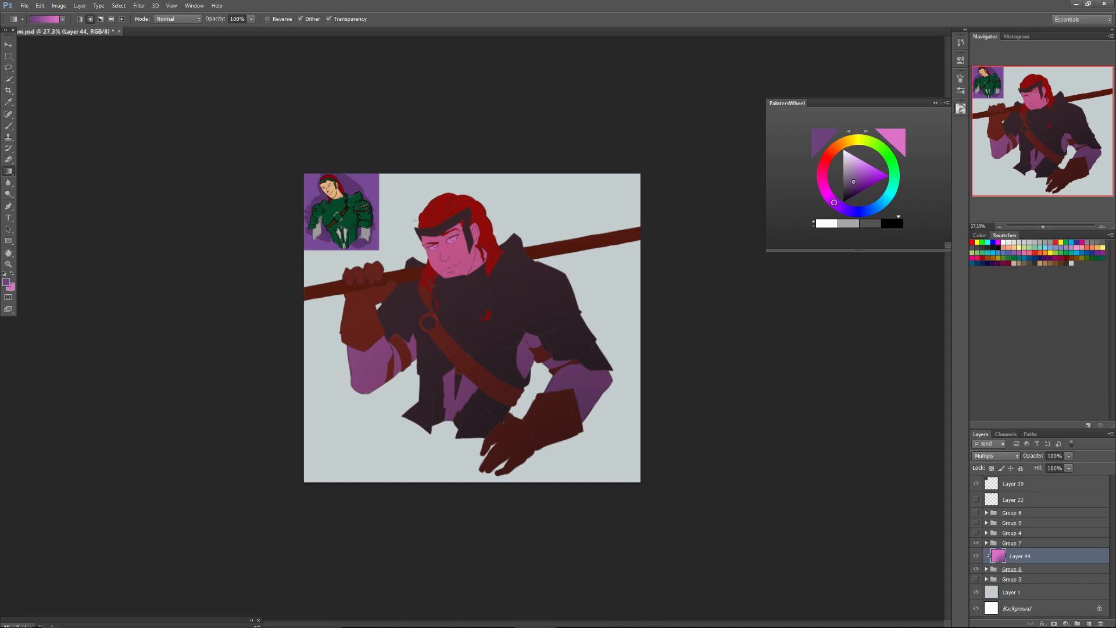
left_click_drag(552, 486, 430, 244)
Switch to the Eraser and choose a hard round tip from the brush presets.
left_click_drag(1038, 225, 1047, 225)
left_click_drag(1029, 144, 1029, 137)
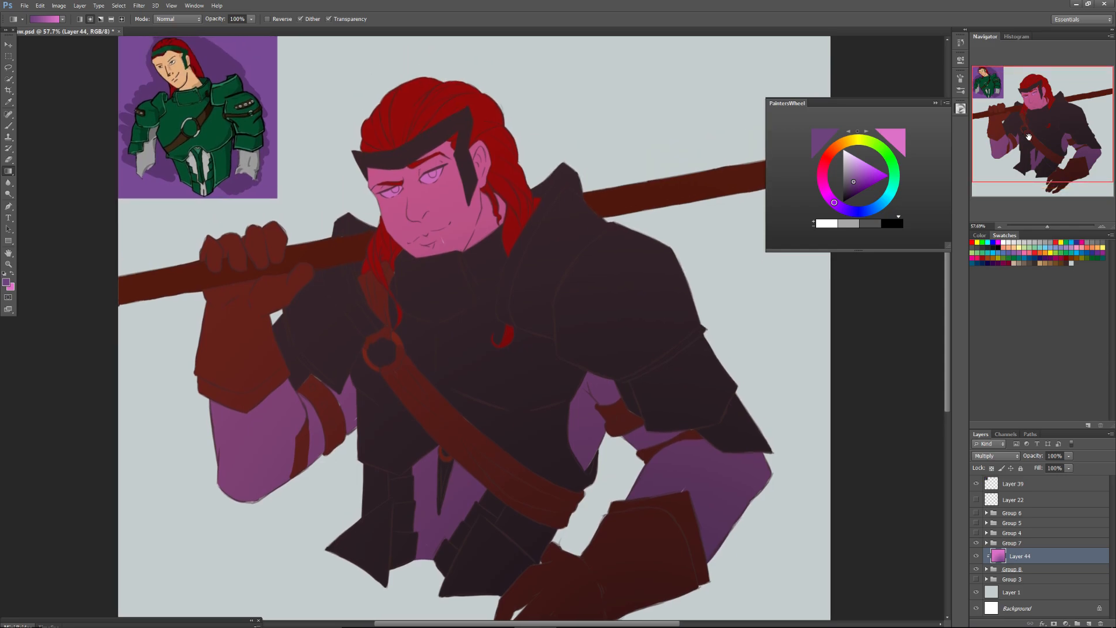
left_click(9, 126)
right_click(202, 356)
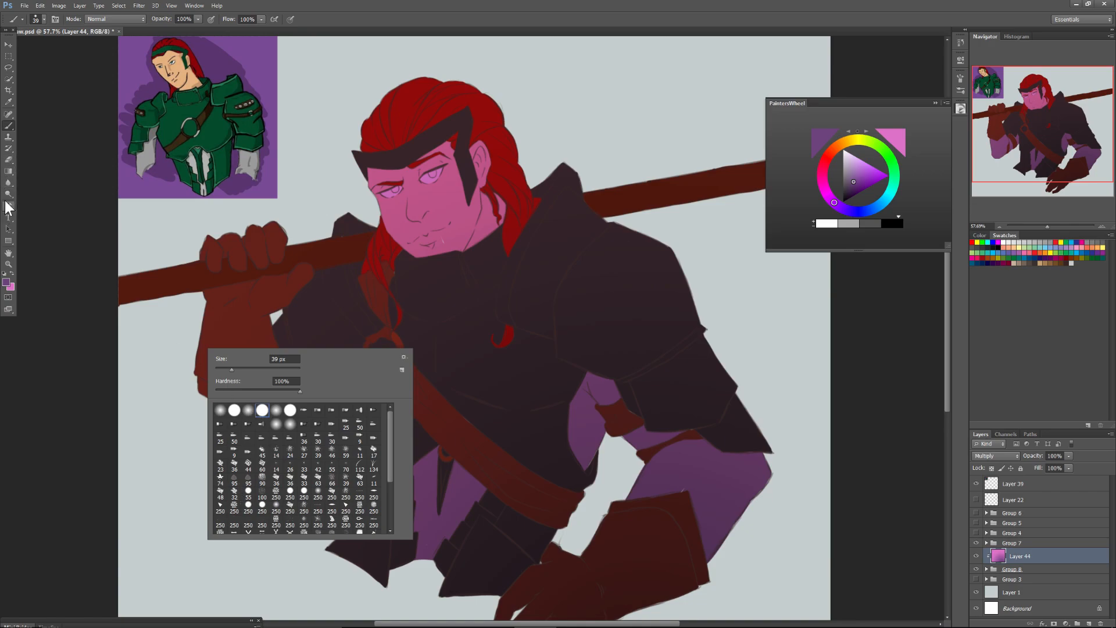
left_click(8, 159)
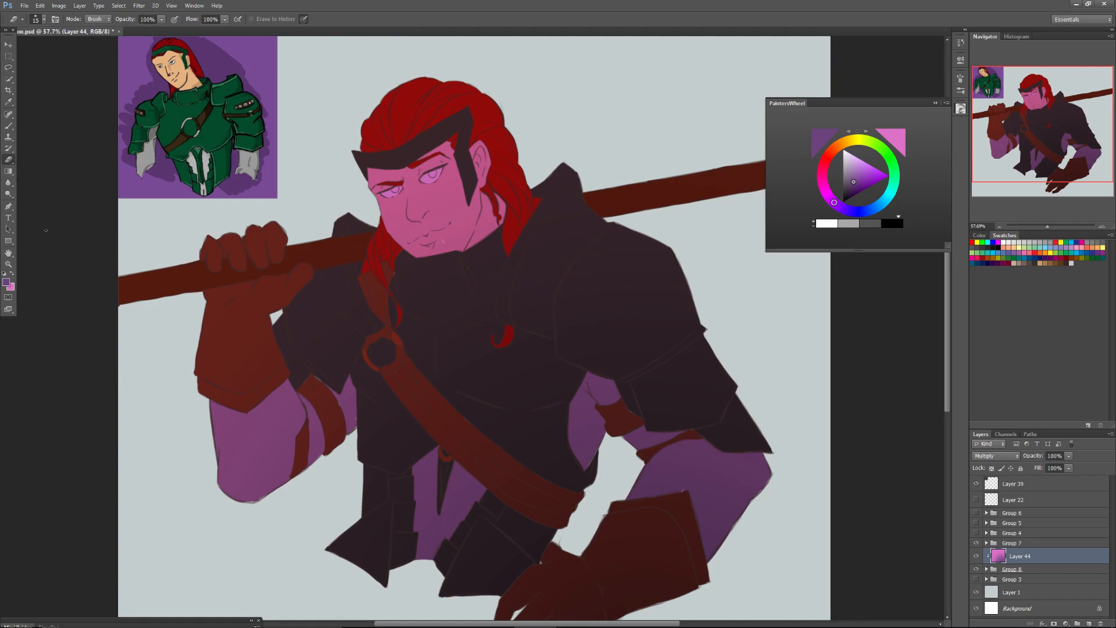
right_click(223, 356)
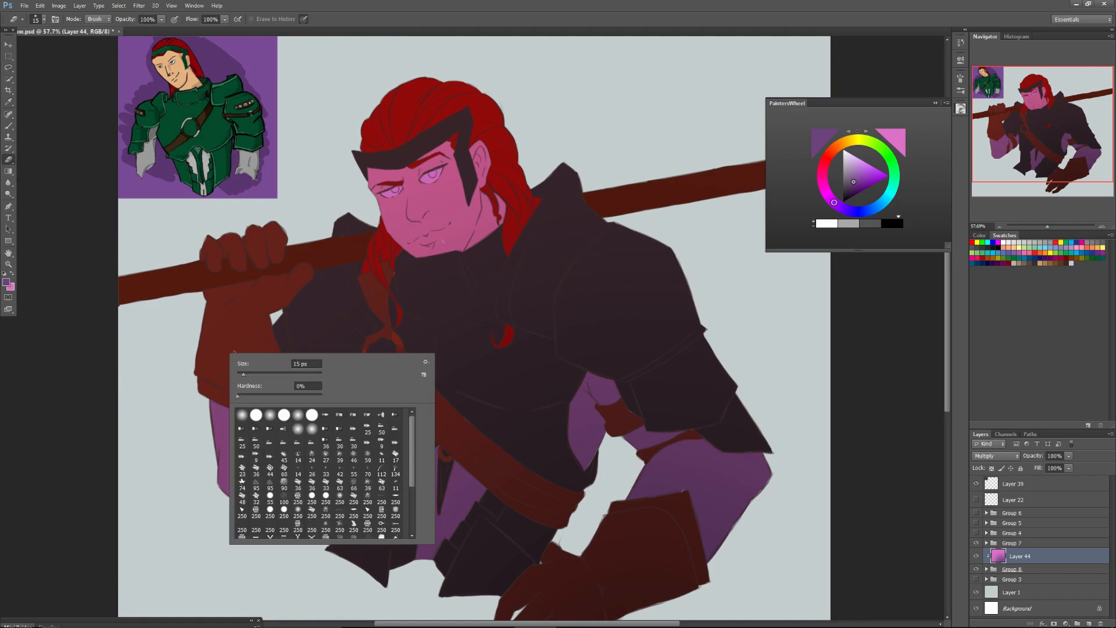
left_click(283, 510)
Change the Eraser to a soft round 36 px tip and erase the shade along the bridge of the nose.
left_click(1053, 225)
left_click_drag(1047, 226, 1053, 226)
left_click_drag(1052, 142, 1043, 112)
left_click_drag(1053, 226, 1056, 222)
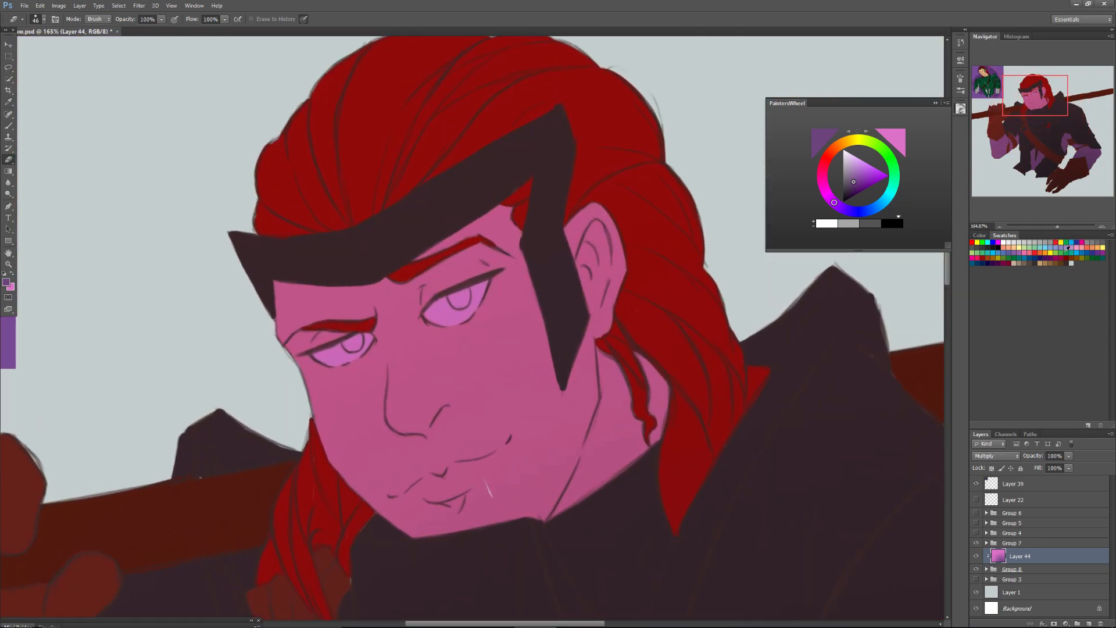
right_click(409, 383)
left_click(432, 405)
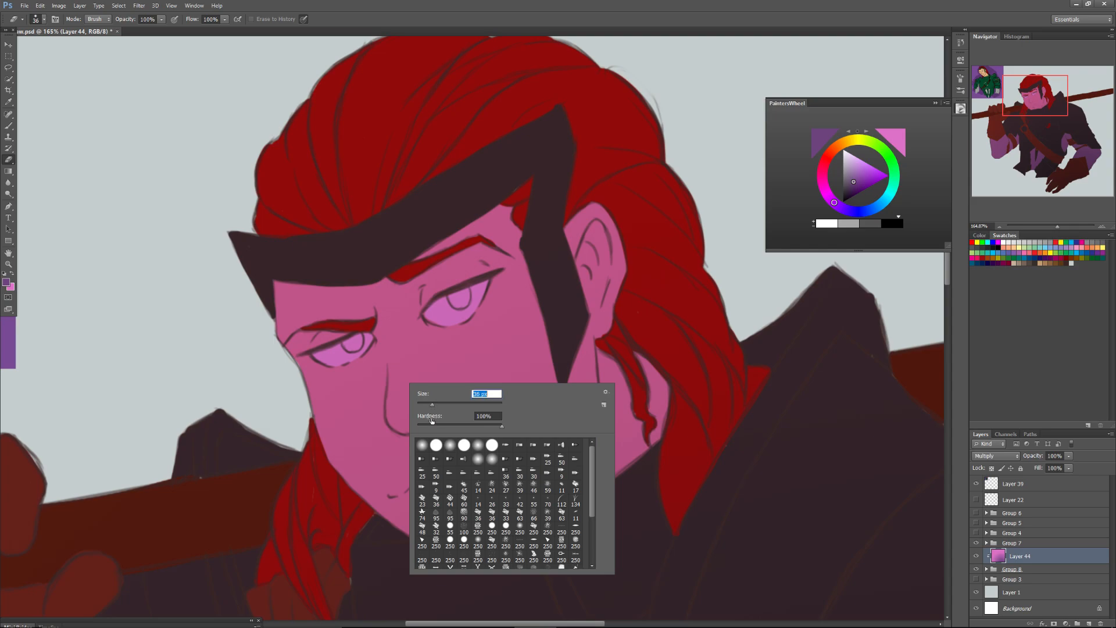
left_click(478, 541)
left_click(432, 405)
mouse_move(399, 377)
left_mouse_down()
mouse_move(393, 417)
mouse_move(398, 384)
mouse_move(402, 421)
mouse_move(399, 336)
mouse_move(401, 412)
mouse_move(398, 372)
left_mouse_up()
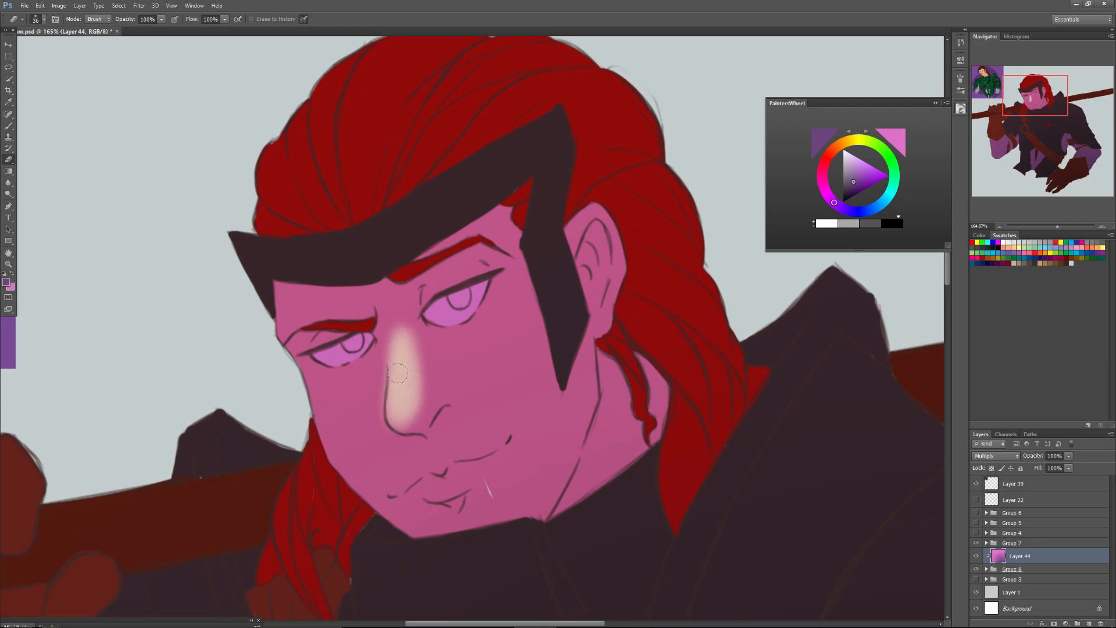
Reduce the Eraser to 20 px and widen the erased light area down to the tip of the nose.
right_click(398, 378)
left_click(417, 400)
left_click(394, 418)
mouse_move(393, 415)
left_mouse_down()
mouse_move(413, 415)
mouse_move(419, 349)
mouse_move(404, 426)
mouse_move(427, 407)
mouse_move(420, 337)
left_mouse_up()
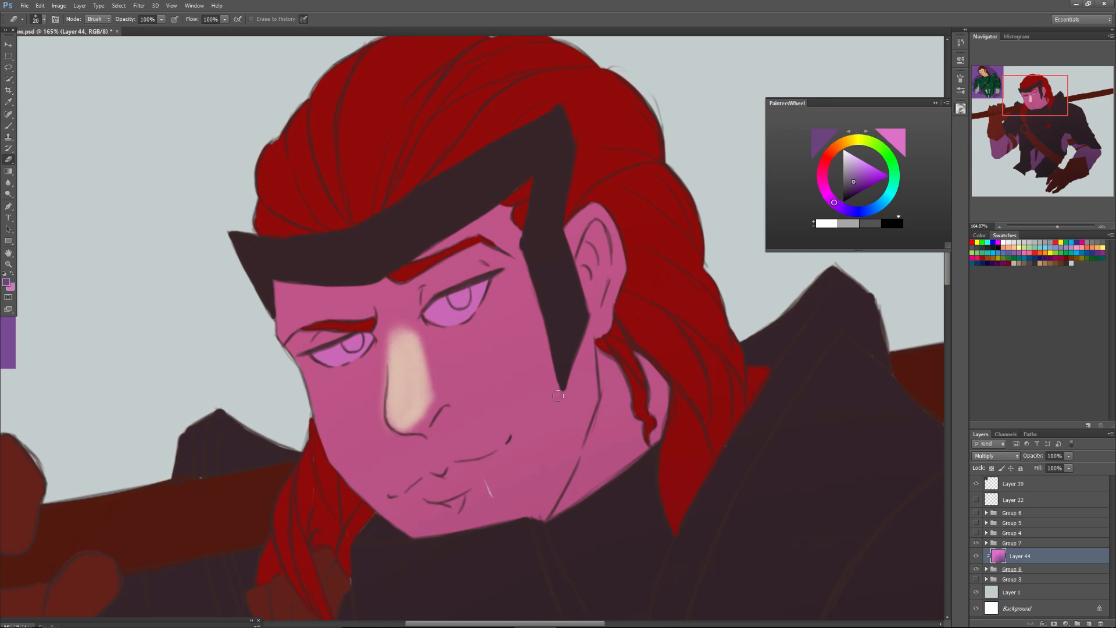
Lower the opacity of Layer 44 to 59% and erase more shade along the side of the nose towards the nostril.
left_click(1055, 455)
left_click_drag(1055, 468, 1046, 469)
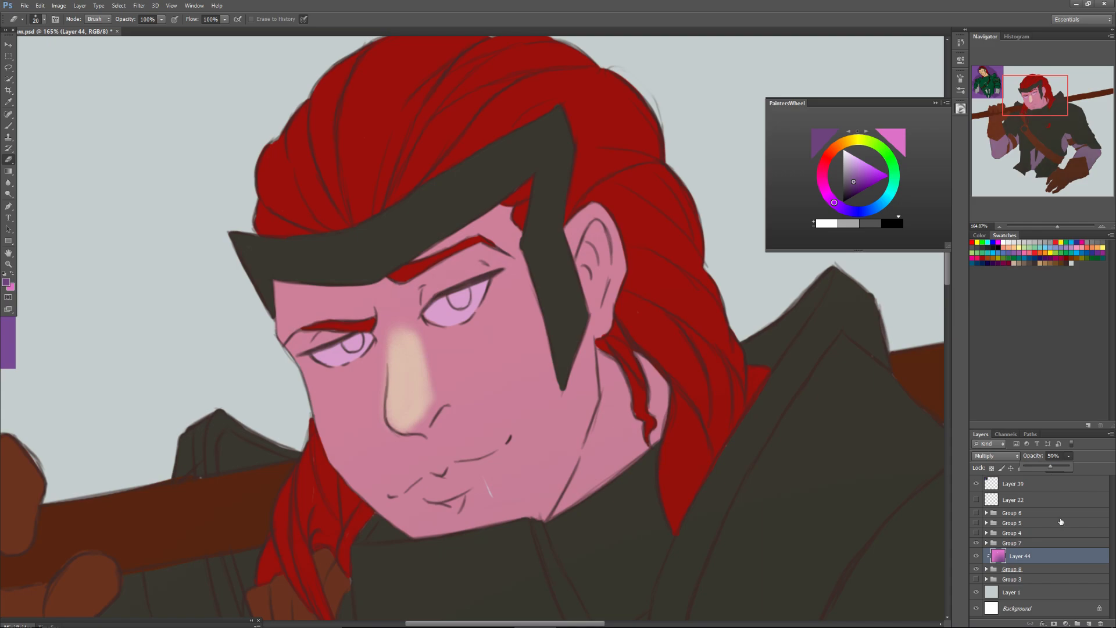
left_click(414, 349)
left_click_drag(426, 383, 421, 353)
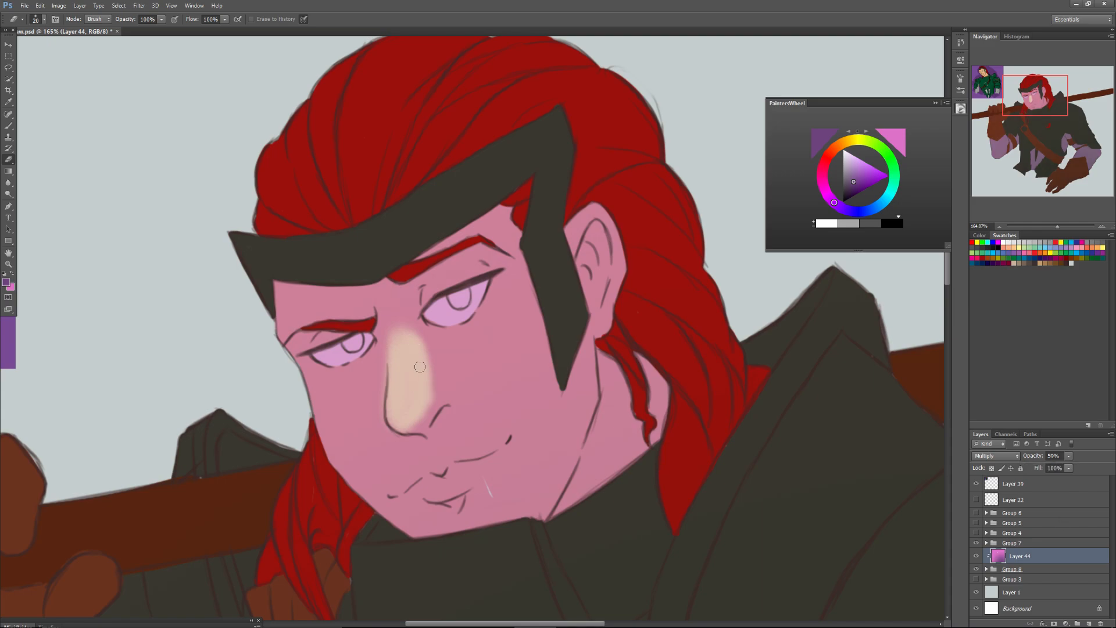
left_click_drag(433, 396, 458, 395)
mouse_move(422, 360)
left_mouse_down()
mouse_move(445, 388)
mouse_move(392, 344)
left_mouse_up()
Enlarge the Eraser to 53 px and extend the light area up the nose bridge between the brows.
right_click(422, 385)
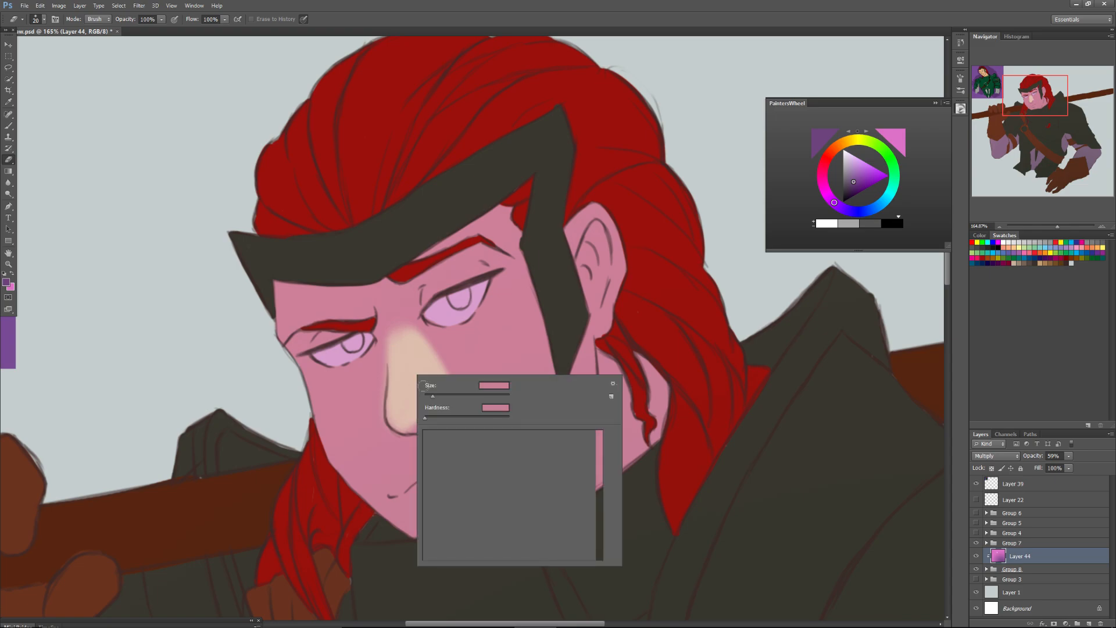
left_click(447, 396)
mouse_move(404, 350)
left_mouse_down()
mouse_move(402, 324)
mouse_move(411, 343)
mouse_move(393, 333)
left_mouse_up()
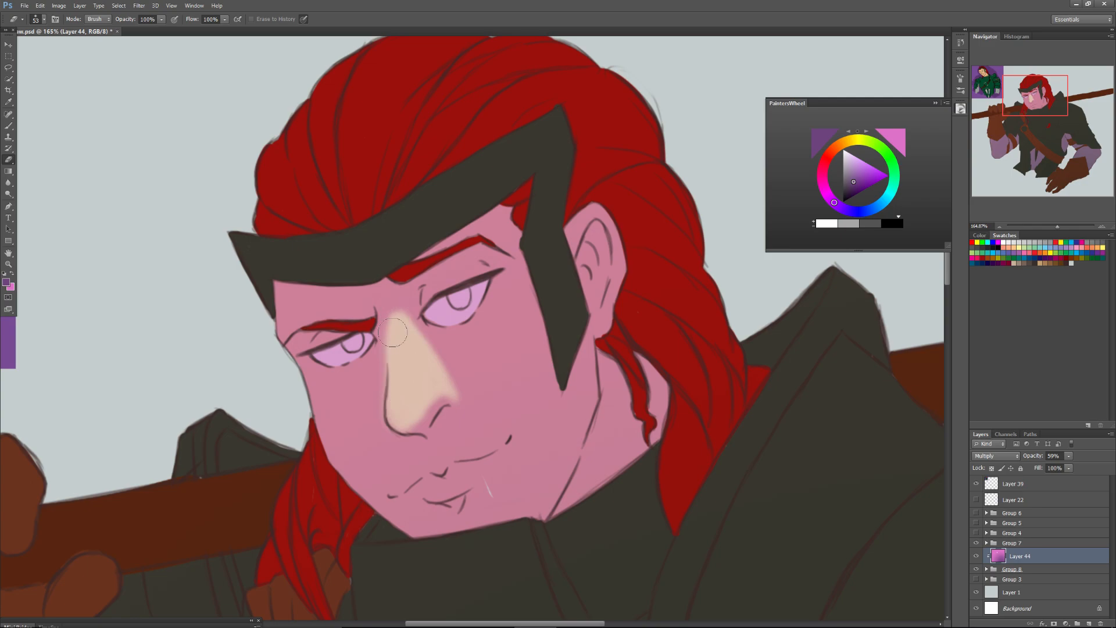
Erase the shade from the whites of both eyes and from both upper eyelids on Layer 44.
mouse_move(462, 300)
left_mouse_down()
mouse_move(441, 320)
mouse_move(468, 305)
left_mouse_up()
mouse_move(355, 349)
left_mouse_down()
mouse_move(327, 359)
mouse_move(332, 367)
left_mouse_up()
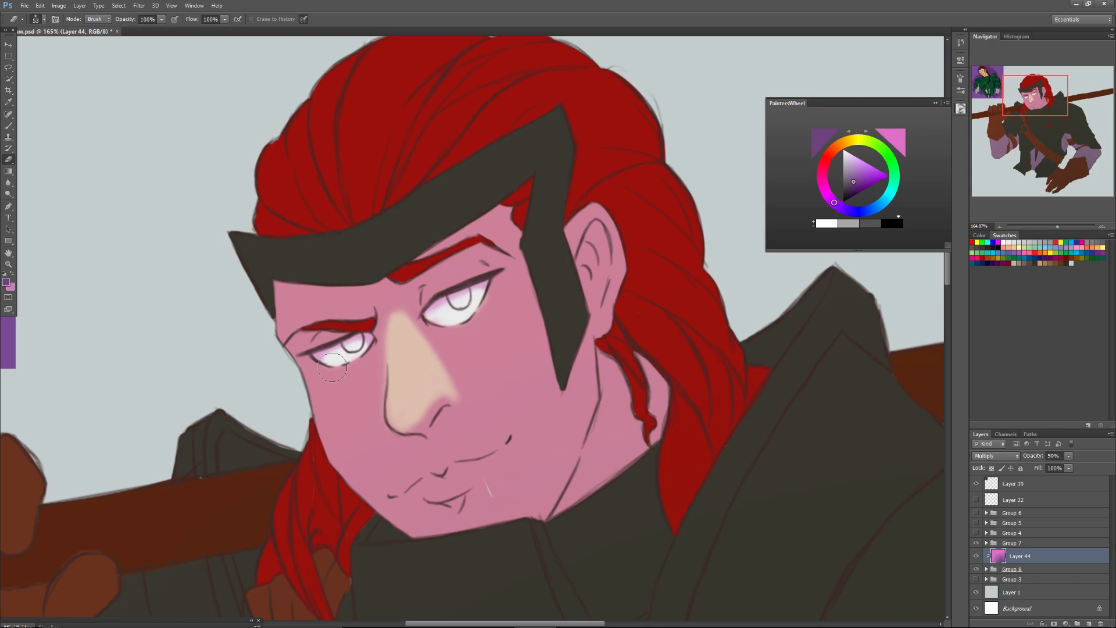
left_click_drag(441, 284, 466, 269)
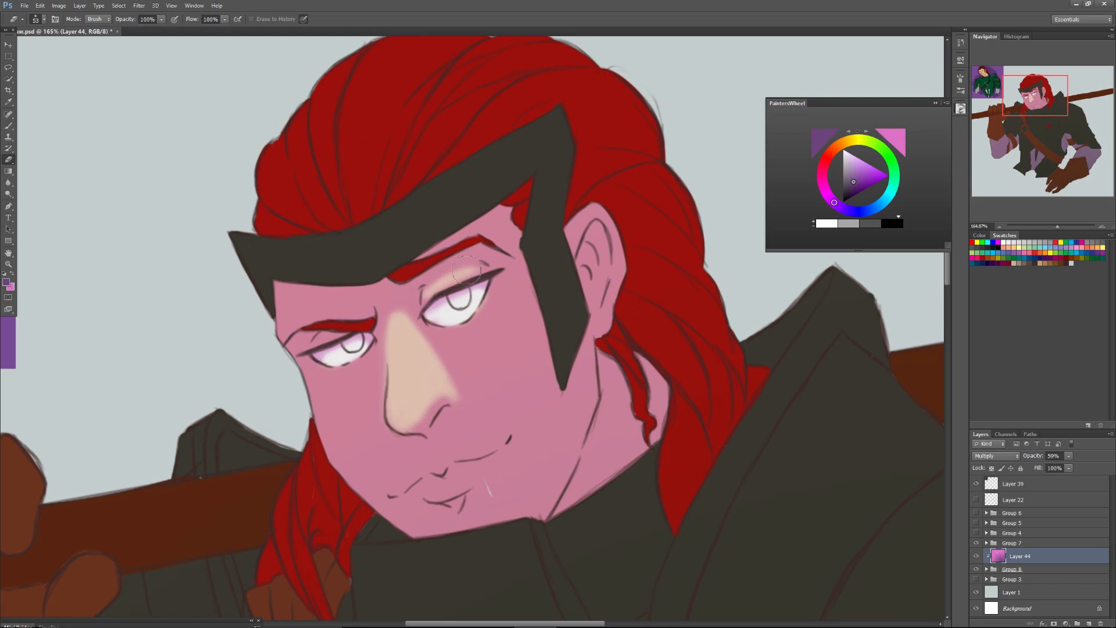
left_click_drag(466, 269, 435, 294)
left_click_drag(321, 341, 329, 337)
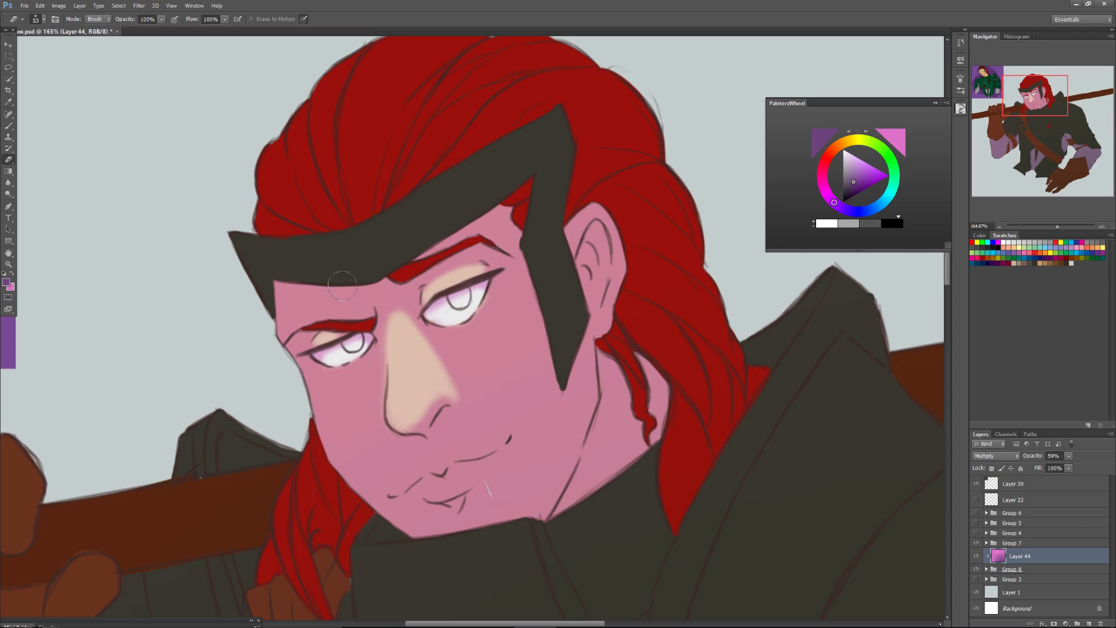
Erase the shade on Layer 44 from the forehead between the headband and the far eyebrow, out to the temple.
mouse_move(279, 291)
left_mouse_down()
mouse_move(279, 328)
mouse_move(277, 291)
left_mouse_up()
mouse_move(277, 291)
left_mouse_down()
mouse_move(302, 305)
mouse_move(365, 313)
left_mouse_up()
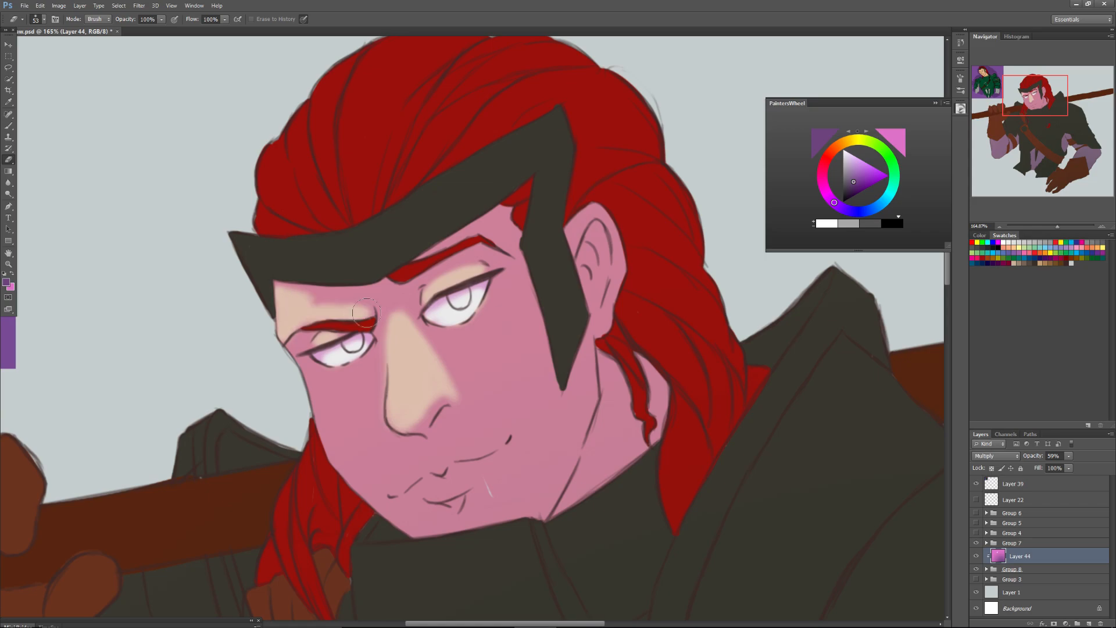
left_click_drag(365, 313, 292, 294)
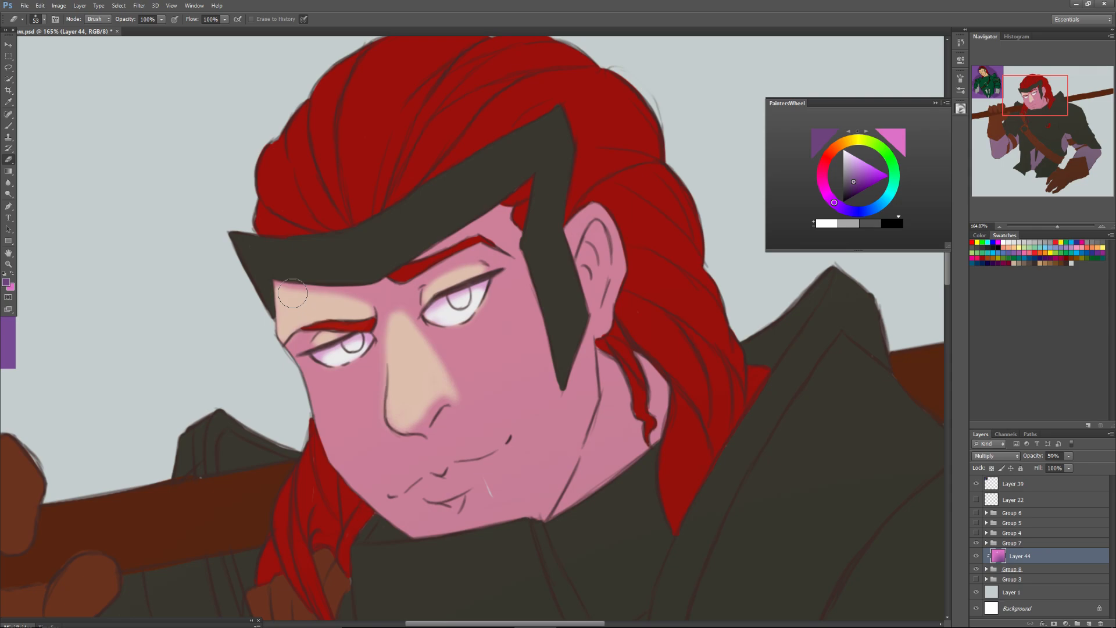
left_click_drag(293, 294, 363, 307)
left_click_drag(354, 368, 275, 357)
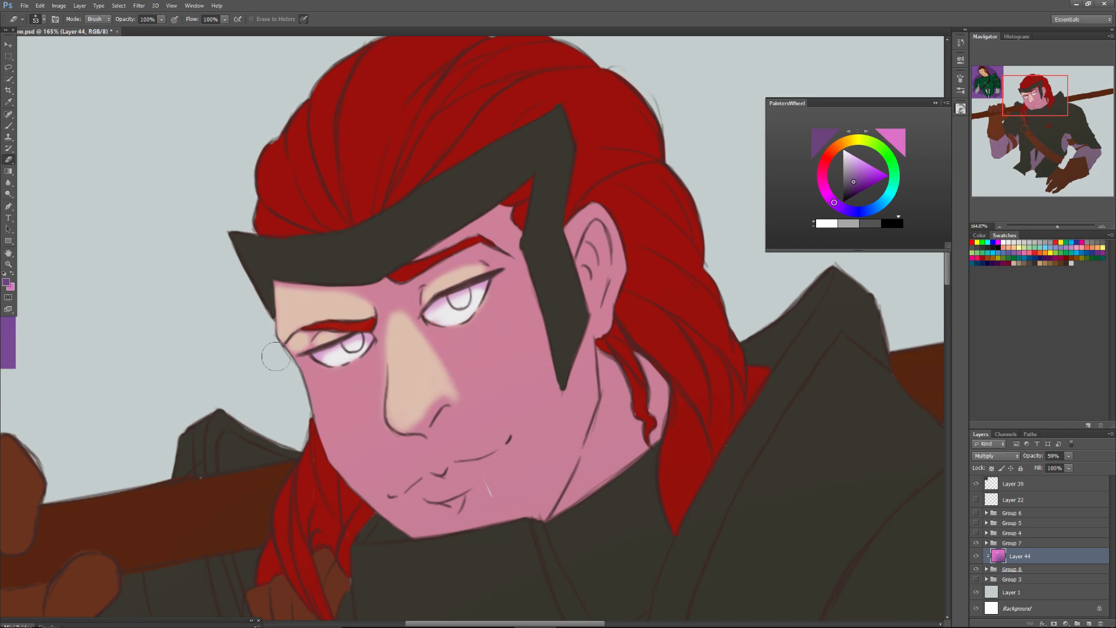
Erase the shade from the far cheek, from the face's outer edge to the side of the nose, with a 53 px Eraser.
left_click_drag(276, 356, 330, 452)
left_click_drag(329, 455, 317, 405)
right_click(316, 405)
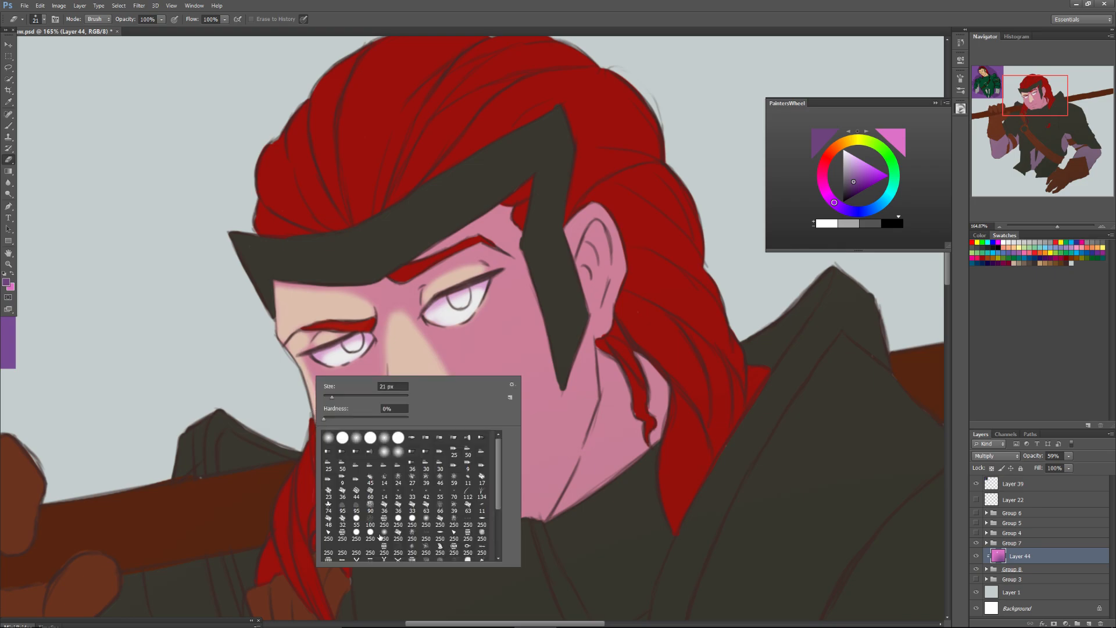
type("53")
key("Return")
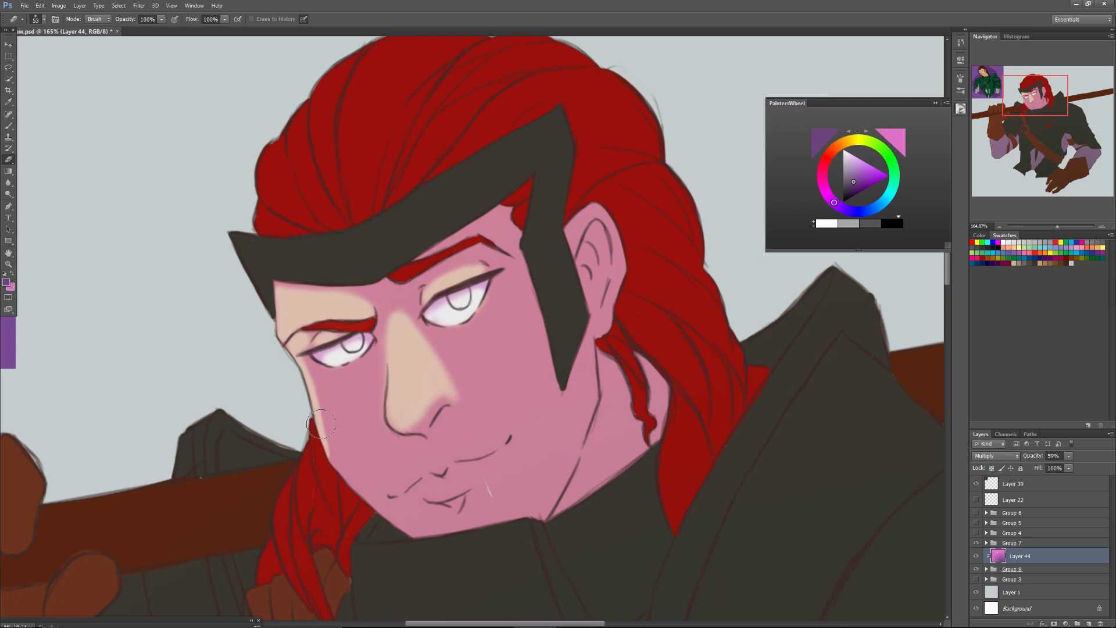
left_click_drag(321, 424, 320, 416)
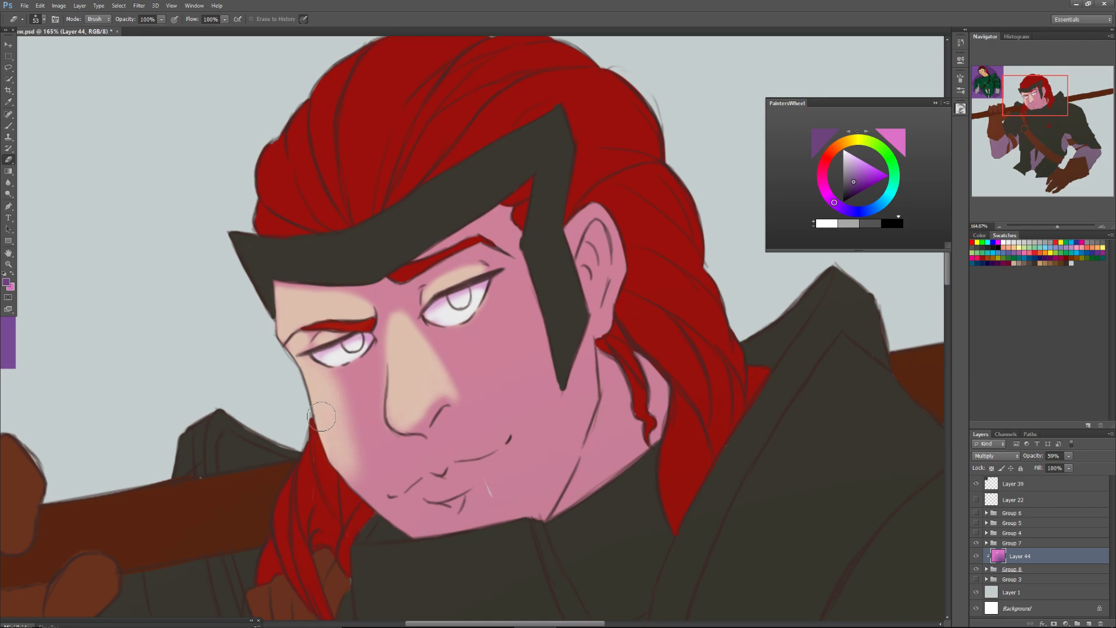
left_click_drag(320, 416, 368, 380)
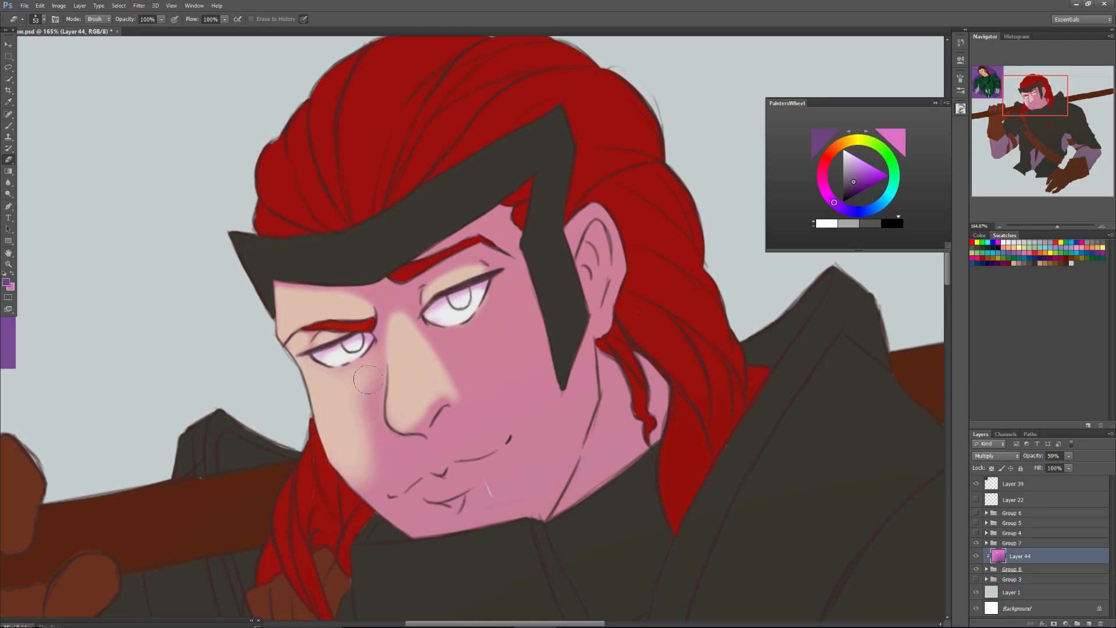
mouse_move(367, 380)
left_mouse_down()
mouse_move(384, 341)
mouse_move(375, 381)
left_mouse_up()
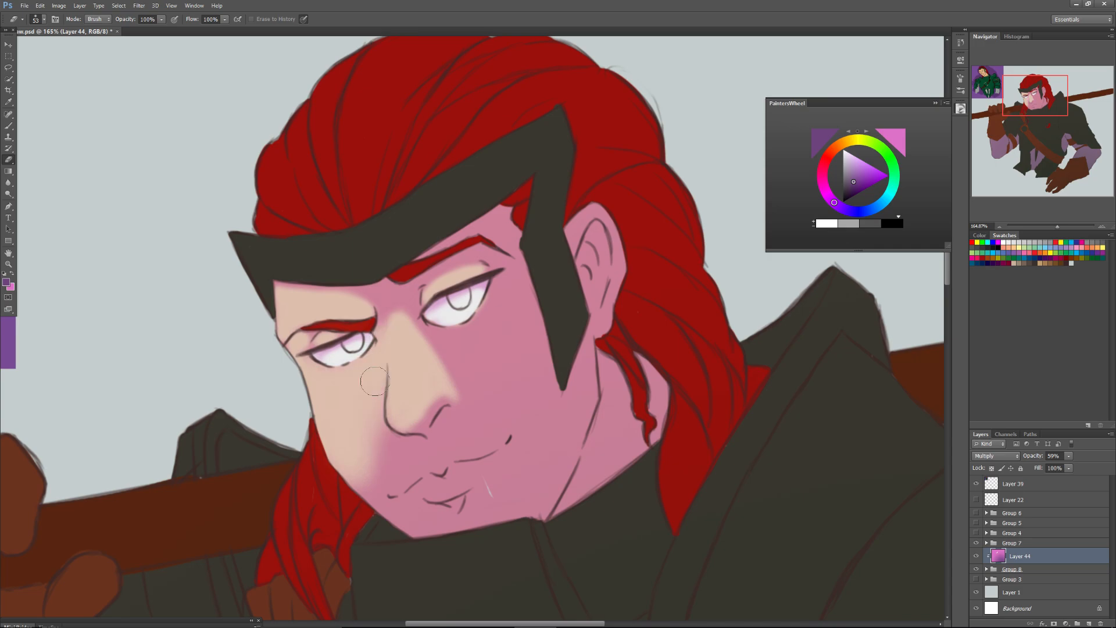
left_click_drag(375, 381, 383, 487)
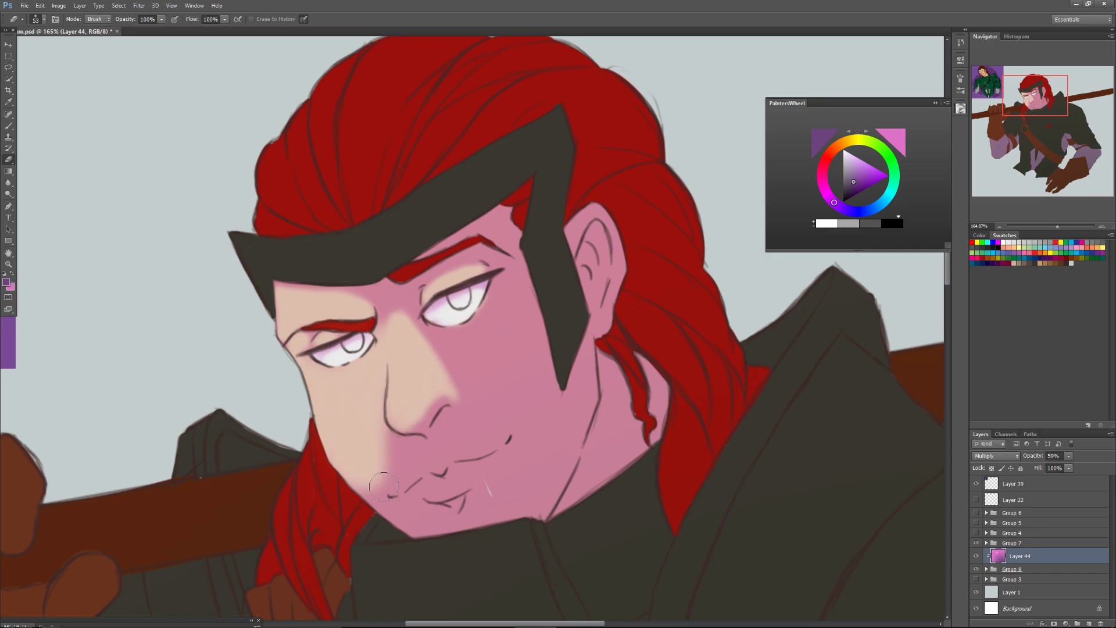
Erase the shade at the near temple with a 36 px Eraser and between the eyebrows with a 19 px one.
right_click(485, 355)
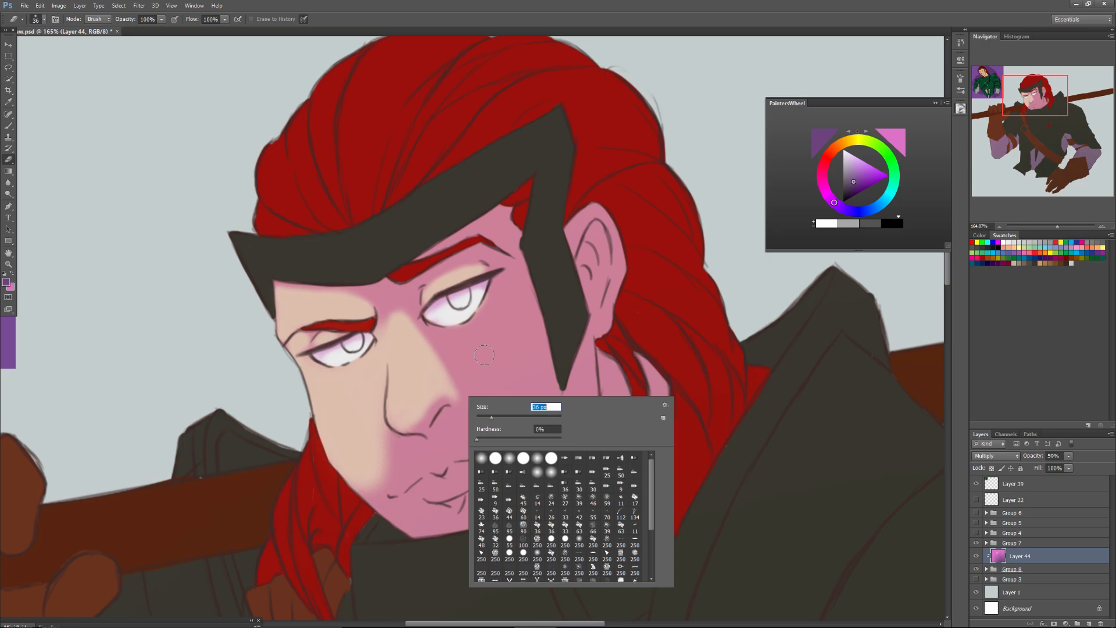
left_click_drag(494, 226, 506, 237)
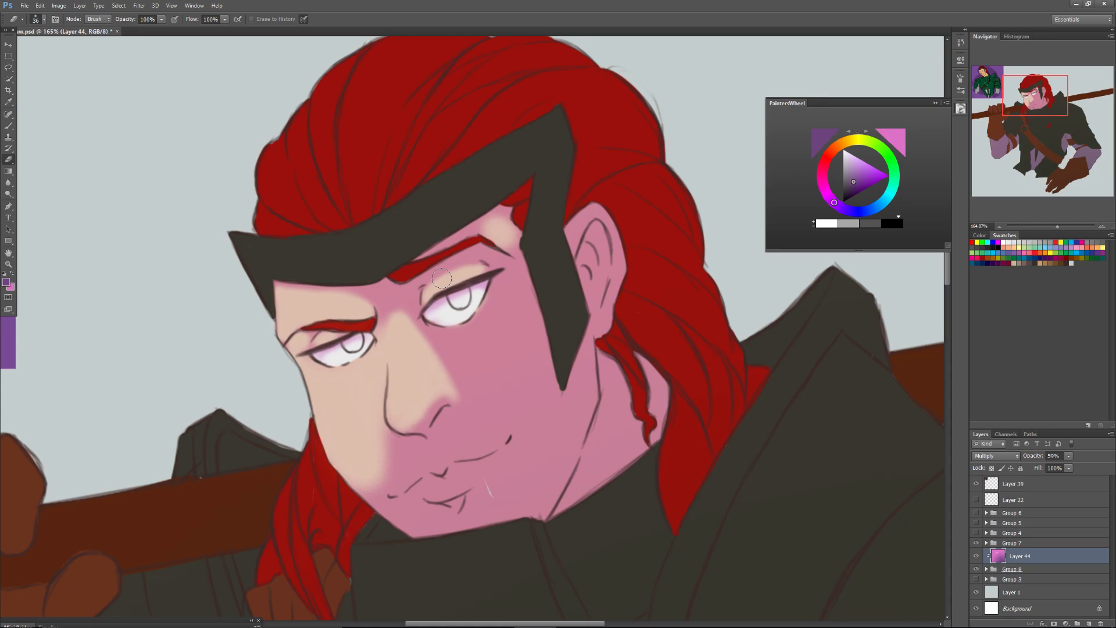
left_click_drag(396, 317, 384, 295)
key("bracketleft")
key("bracketleft")
key("bracketleft")
left_click_drag(373, 296, 410, 317)
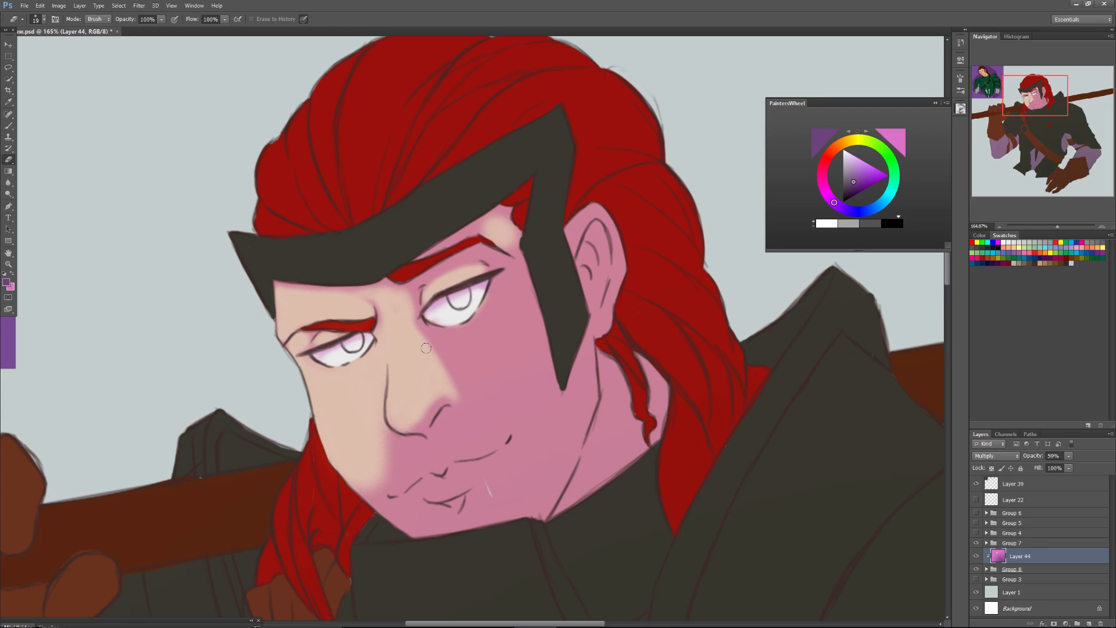
Erase the shade from the near cheek with a 54 px Eraser, then work towards the mouth corner at 41 px.
right_click(426, 348, "alt")
mouse_move(445, 369)
left_mouse_down()
mouse_move(438, 333)
mouse_move(474, 331)
left_mouse_up()
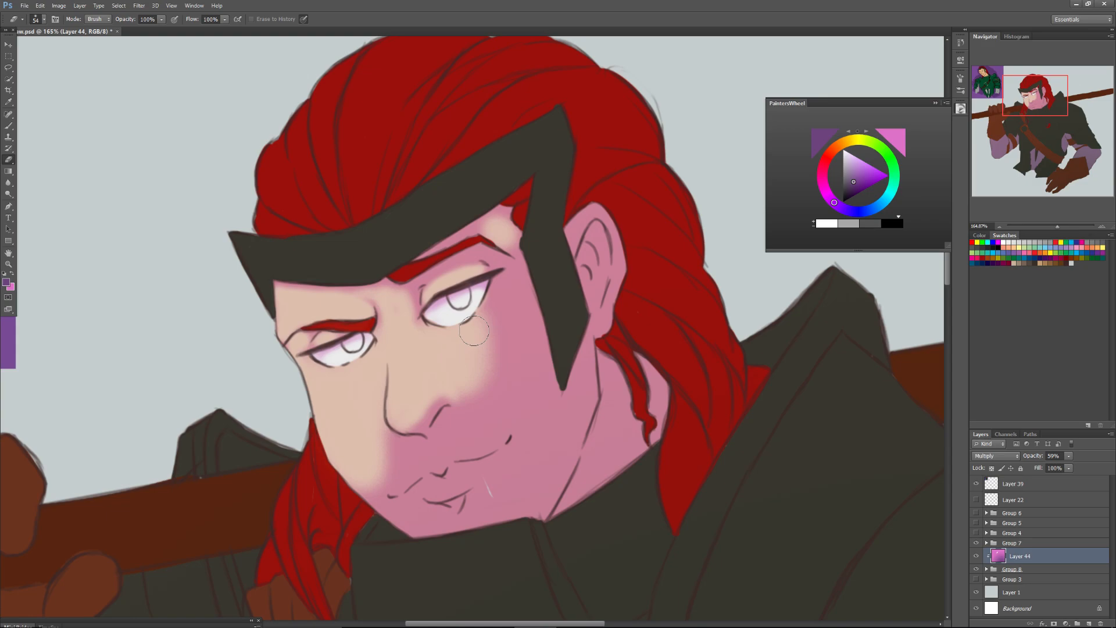
left_click_drag(474, 331, 510, 353)
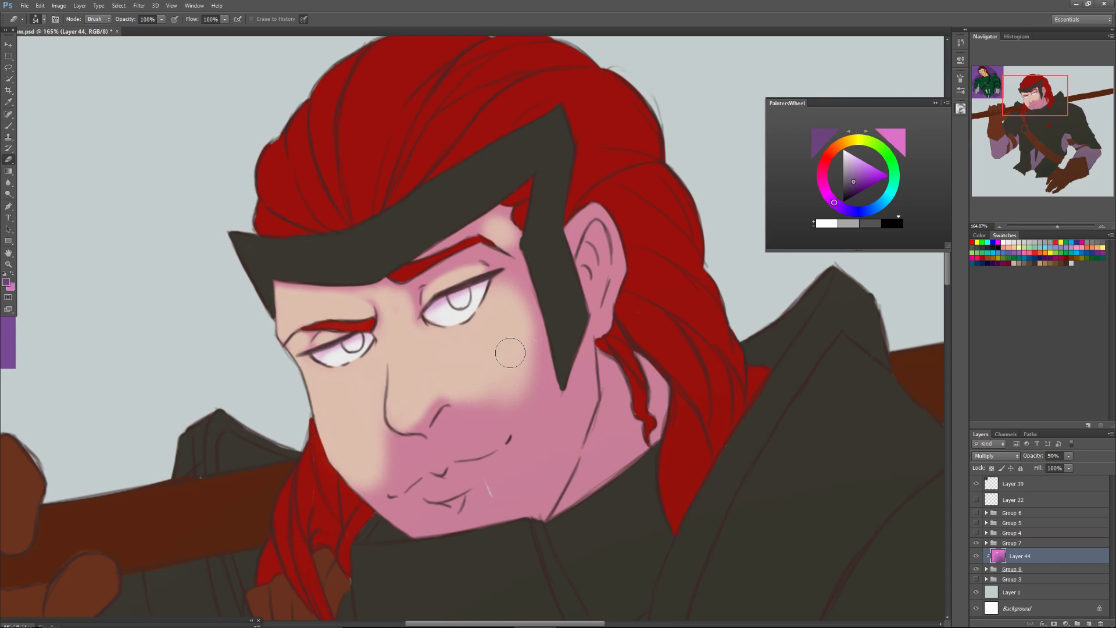
left_click_drag(510, 353, 527, 399)
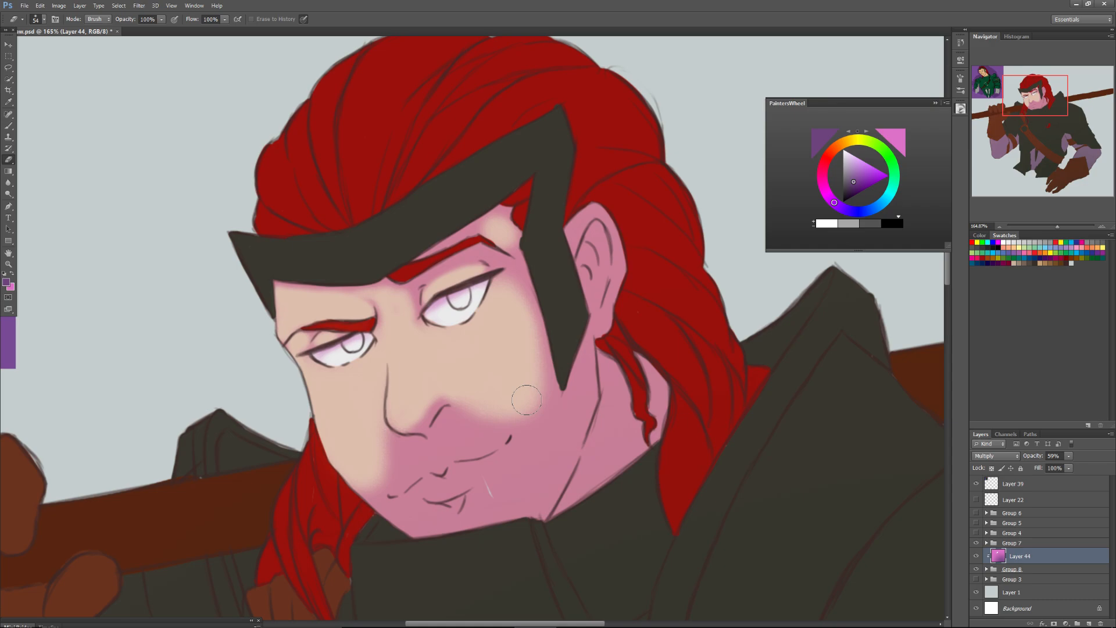
key("bracketleft")
mouse_move(527, 400)
left_mouse_down()
mouse_move(472, 436)
mouse_move(479, 431)
left_mouse_up()
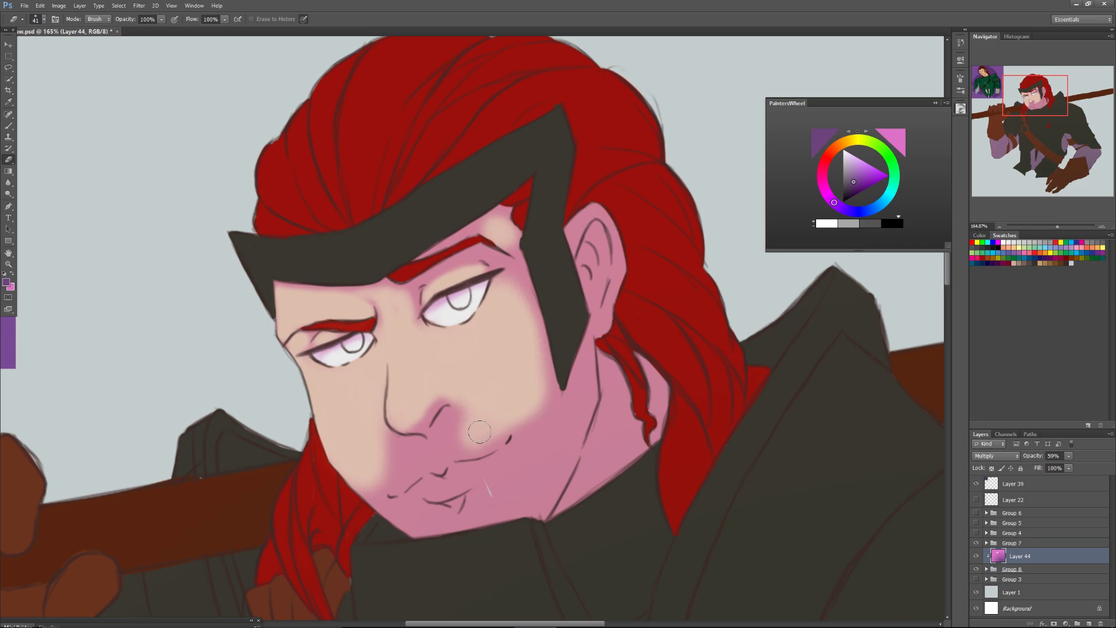
Set the Eraser to 35 px and erase the shade between the nose and upper lip, out to both mouth corners.
right_click(479, 431)
left_click_drag(410, 457, 402, 460)
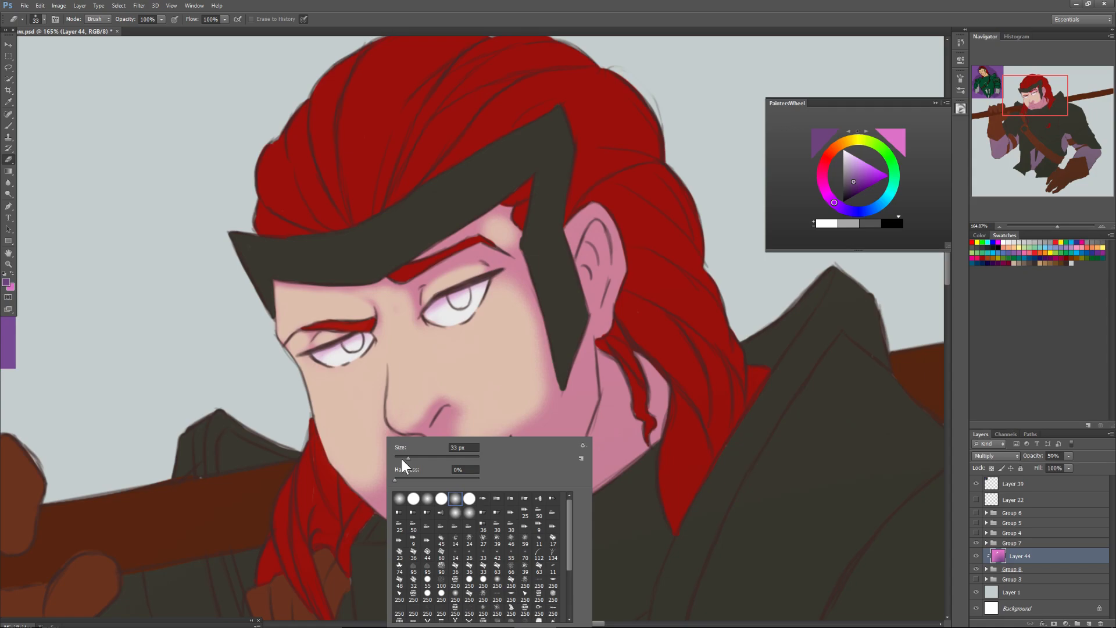
left_click_drag(402, 459, 405, 458)
key("Return")
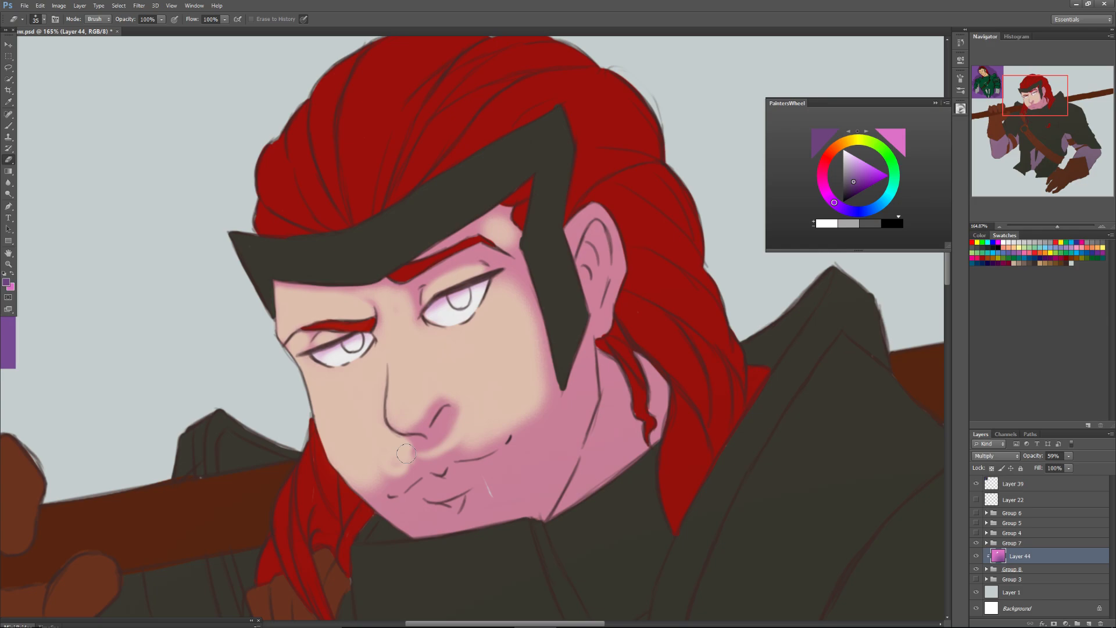
left_click_drag(406, 452, 397, 453)
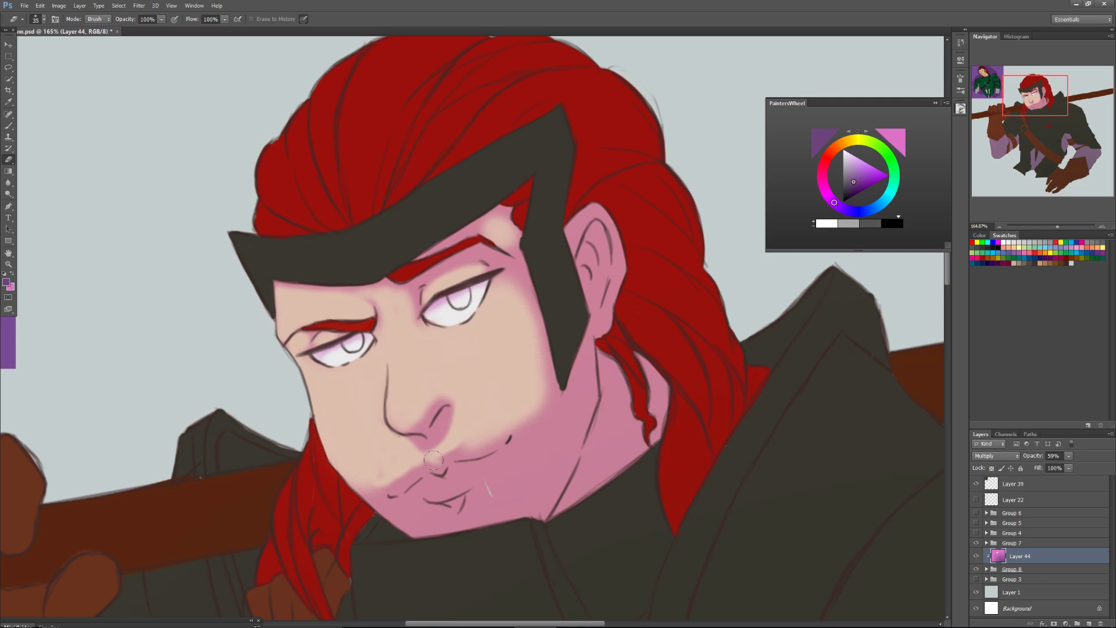
left_click_drag(433, 460, 393, 492)
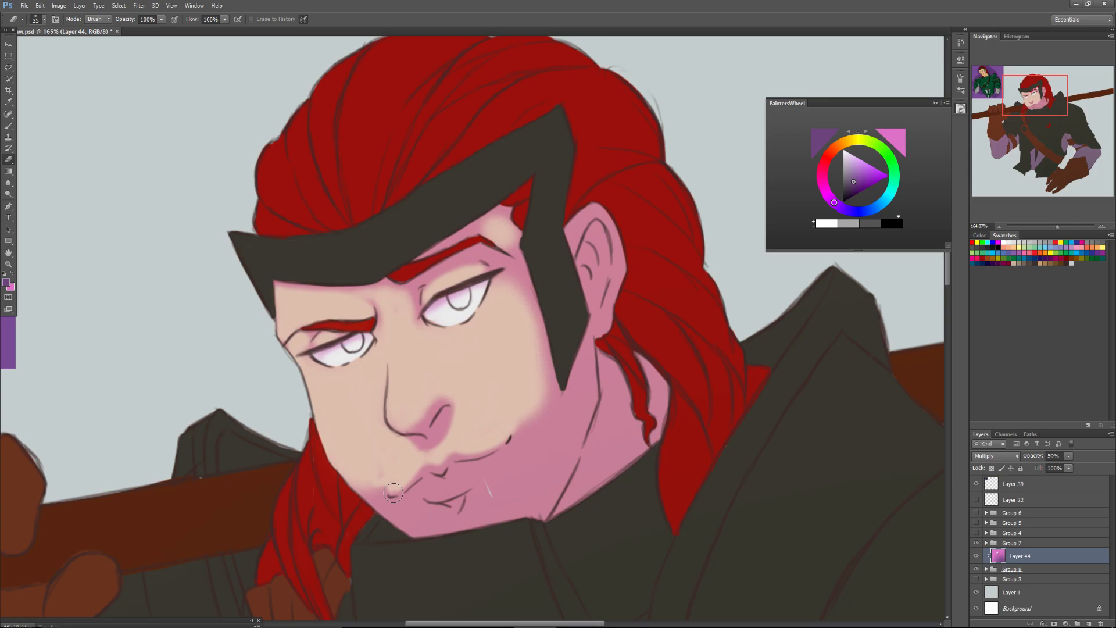
Reduce the Eraser to 20 px and erase the shade from the lower lip.
right_click(392, 492)
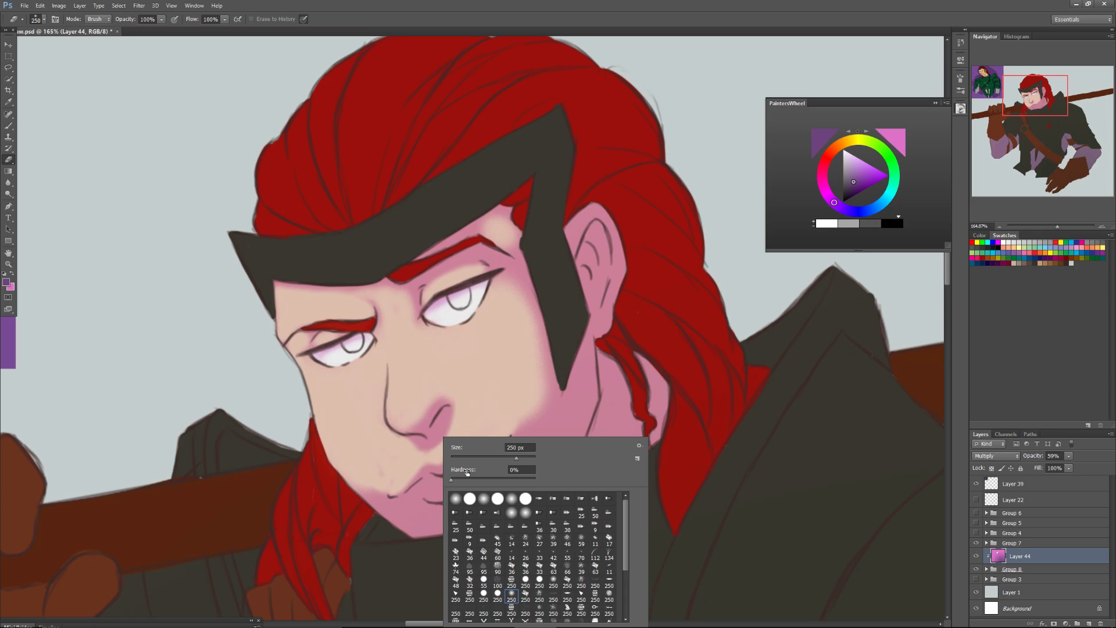
left_click(466, 458)
key("Return")
left_click_drag(490, 459, 459, 469)
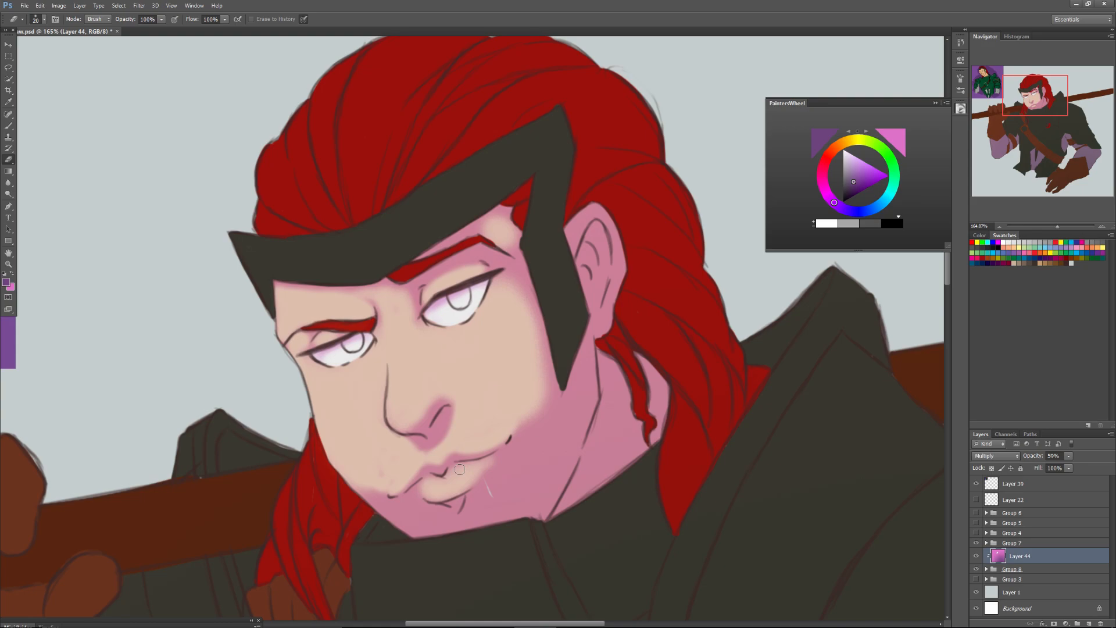
Enlarge the Eraser to 58 px and erase the shade along the near side of the jaw below the headband's tip.
left_click_drag(460, 468, 541, 320)
right_click(608, 287)
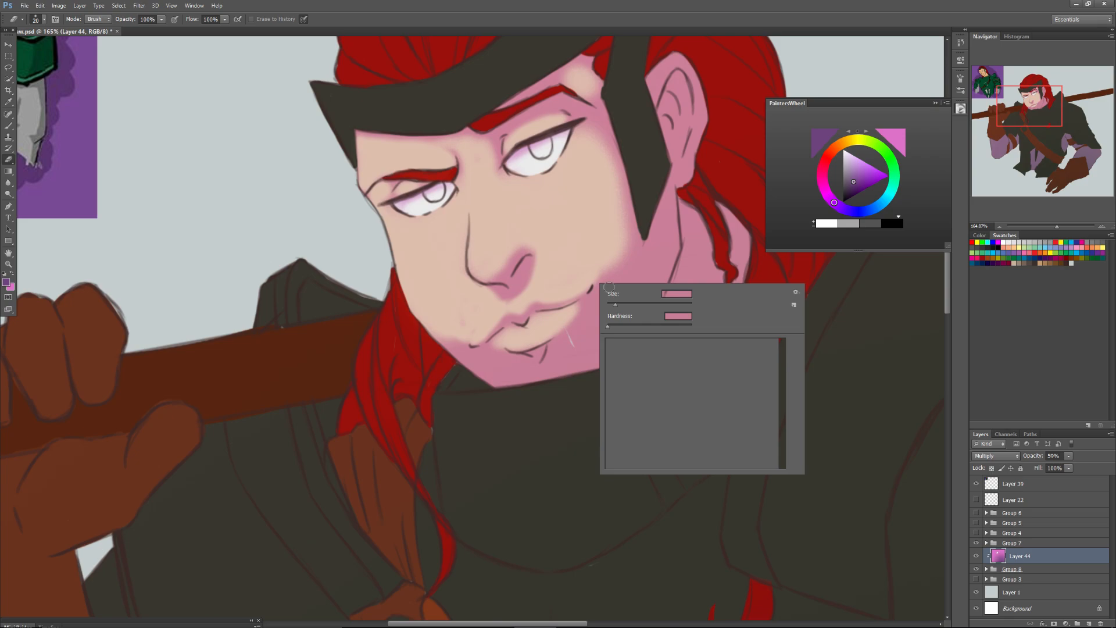
left_click_drag(615, 305, 622, 304)
left_click_drag(623, 244, 606, 324)
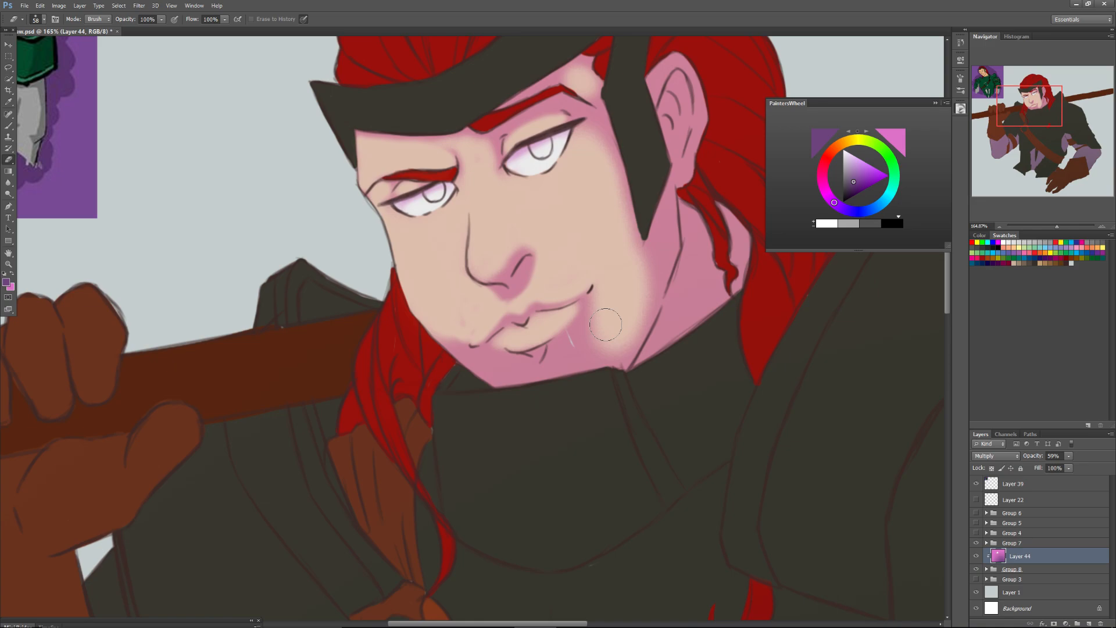
Reduce the Eraser to 30 px and erase the shade from the chin and around the lips and mouth corners.
right_click(467, 328)
key("[")
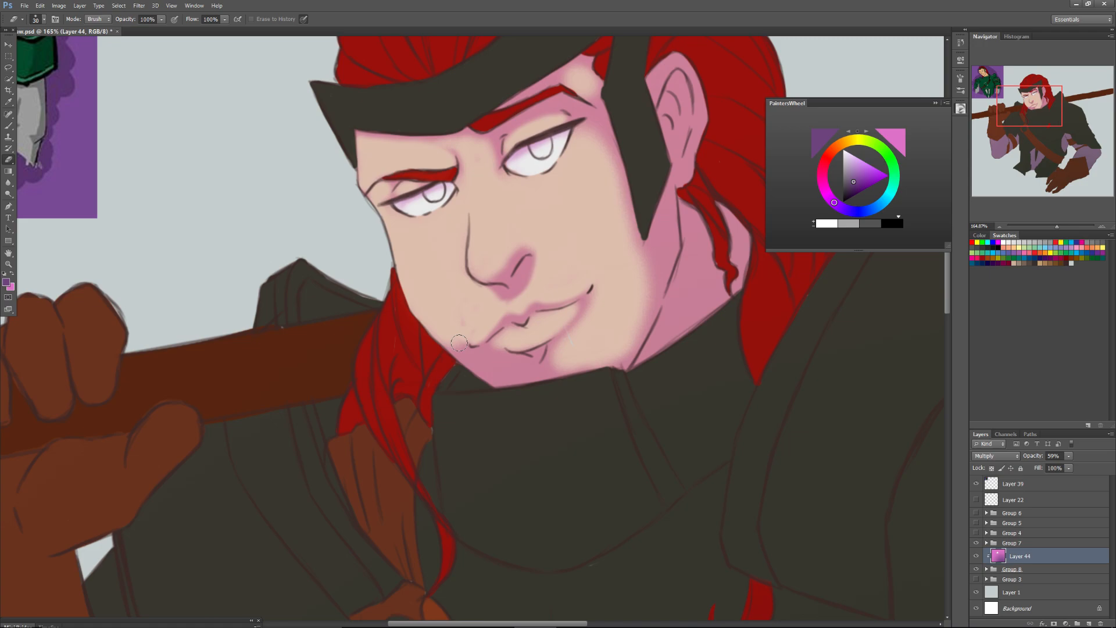
left_click_drag(459, 343, 586, 307)
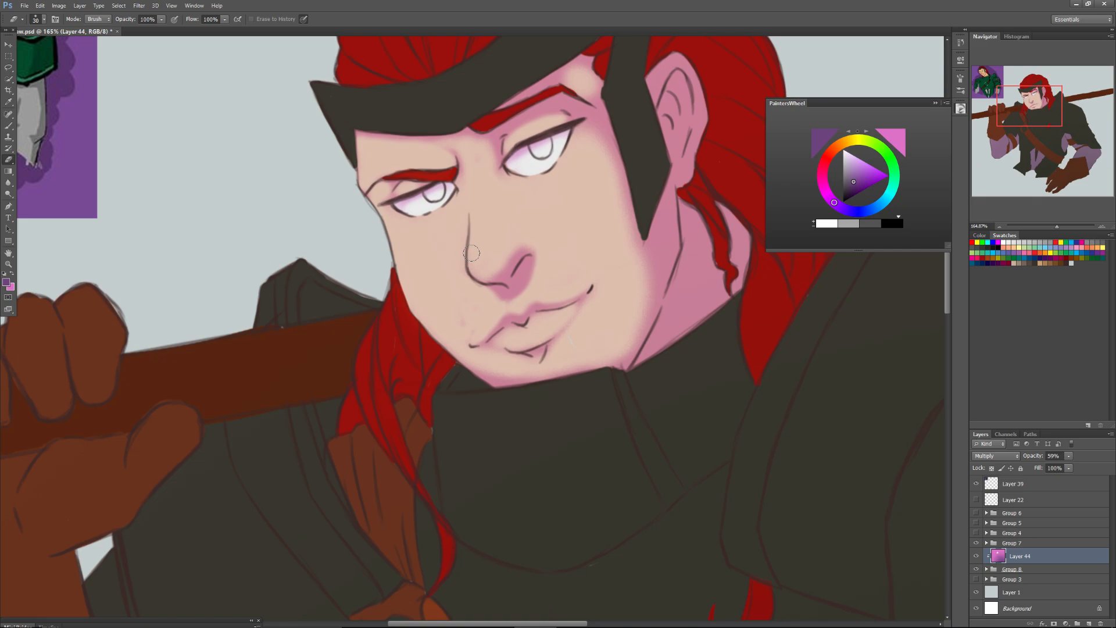
left_click_drag(482, 342, 494, 342)
left_click_drag(587, 295, 582, 303)
left_click(987, 569)
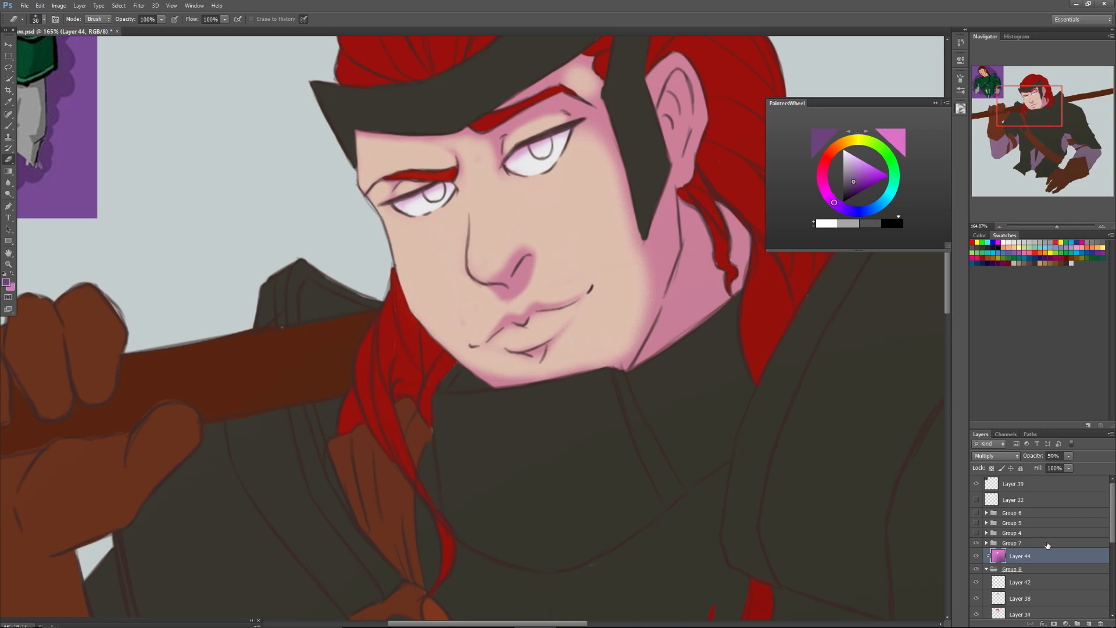
key("b")
left_click_drag(1112, 499, 1114, 504)
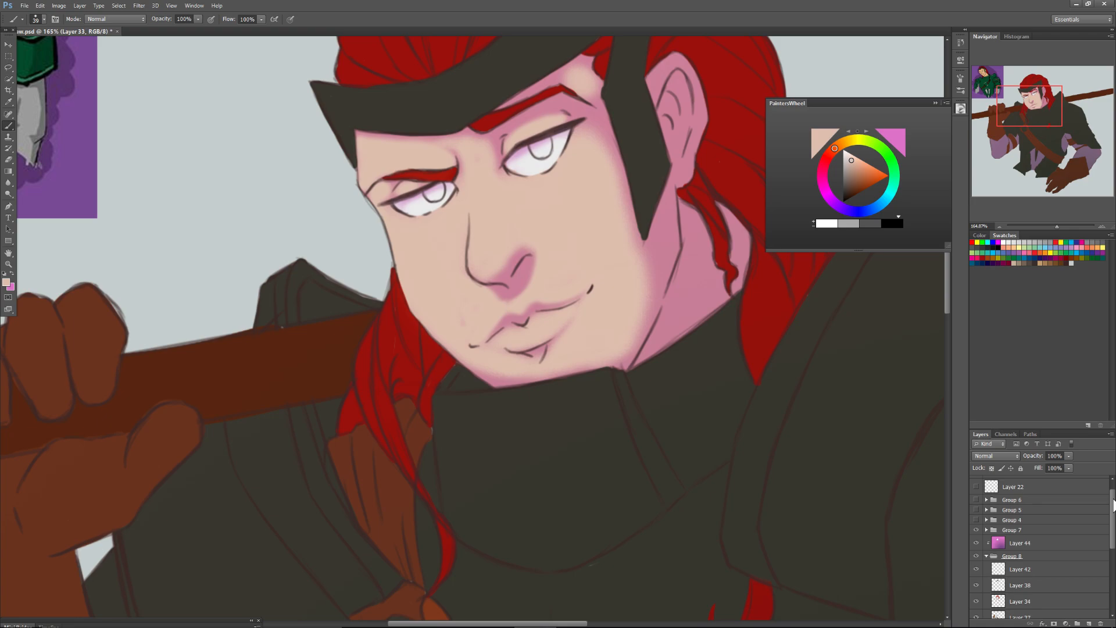
left_click(987, 557)
left_click(1020, 557)
left_click(9, 159)
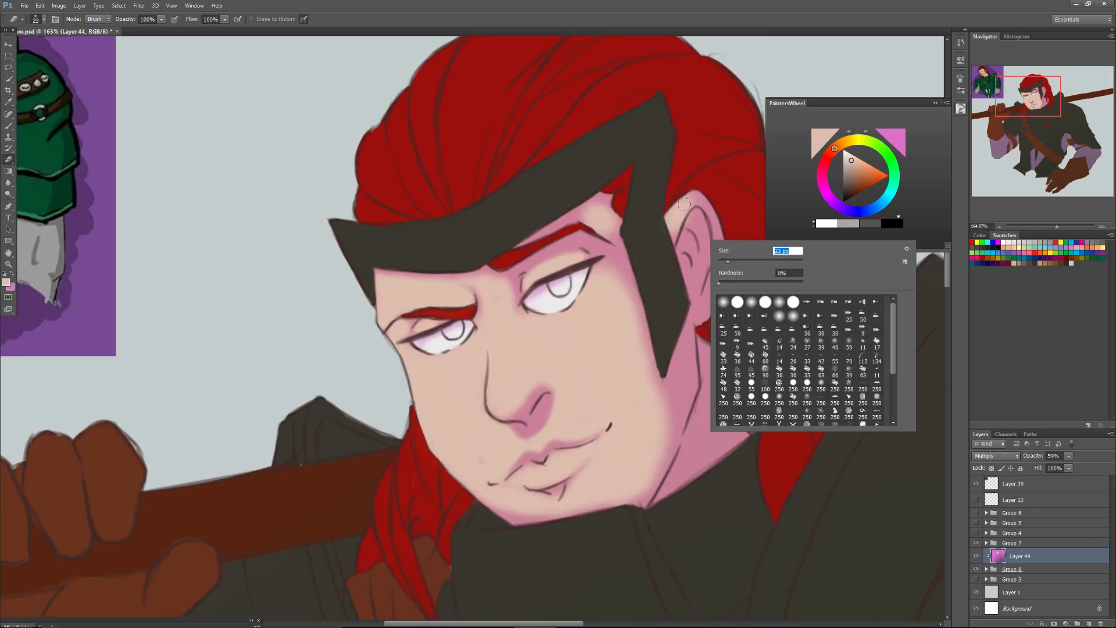
Erase the shade from the ear and the upper jaw with a 23 px Eraser and lighten the neck beside the hair strand.
left_click_drag(684, 204, 703, 205)
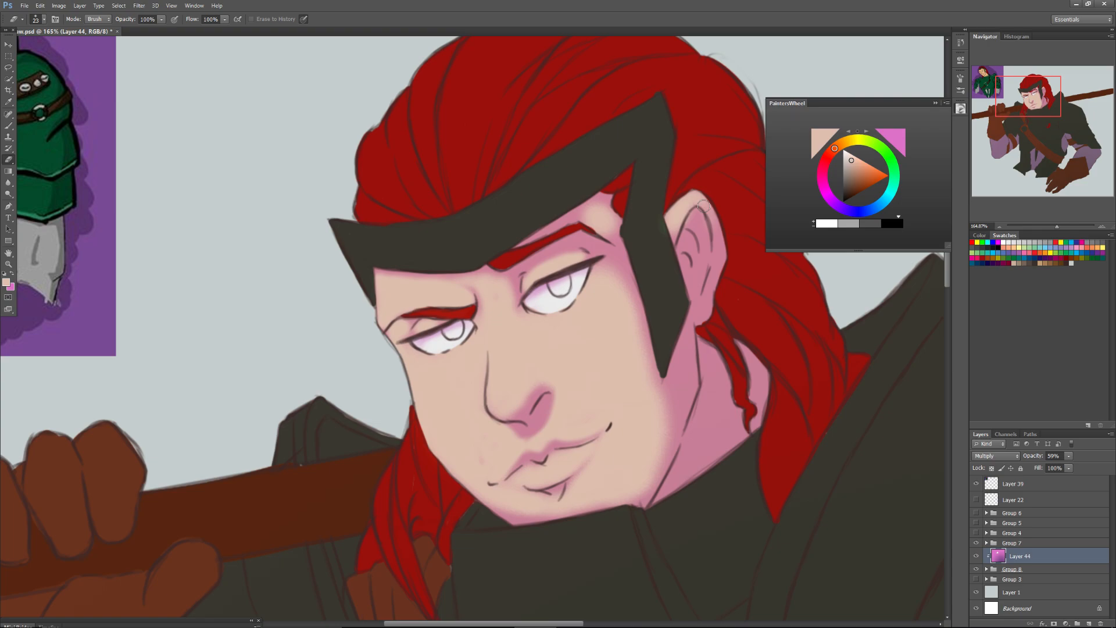
left_click_drag(703, 206, 742, 353)
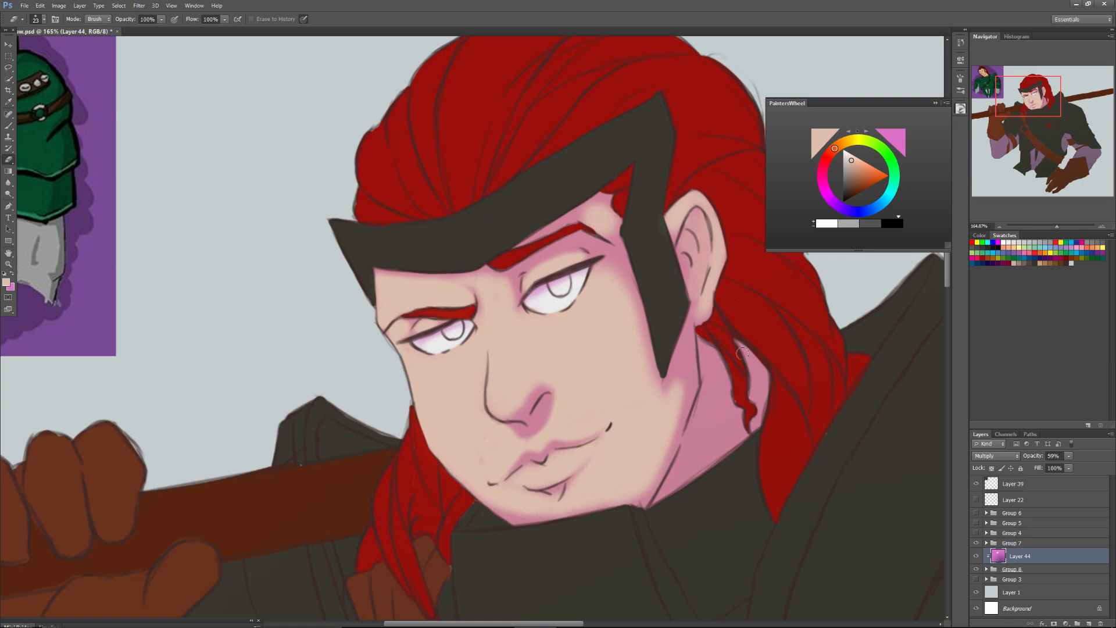
key("ctrl+z")
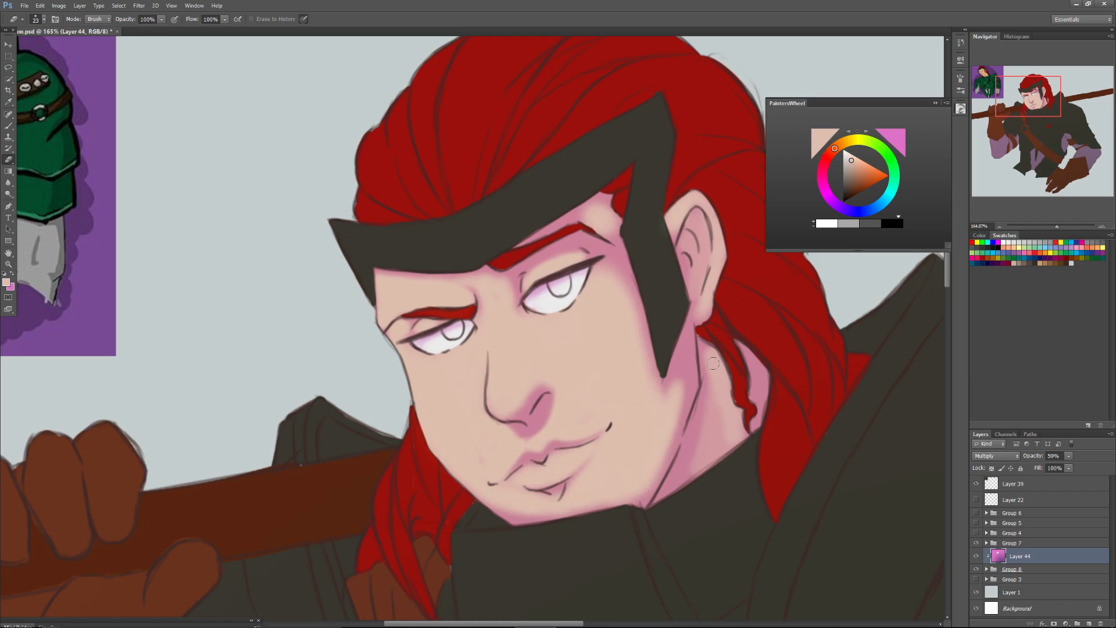
Choose a different Eraser brush tip and erase streaks of shade along the hair strands above the headband, enlarging it to 50 px.
left_click_drag(374, 213, 487, 358)
right_click(487, 358)
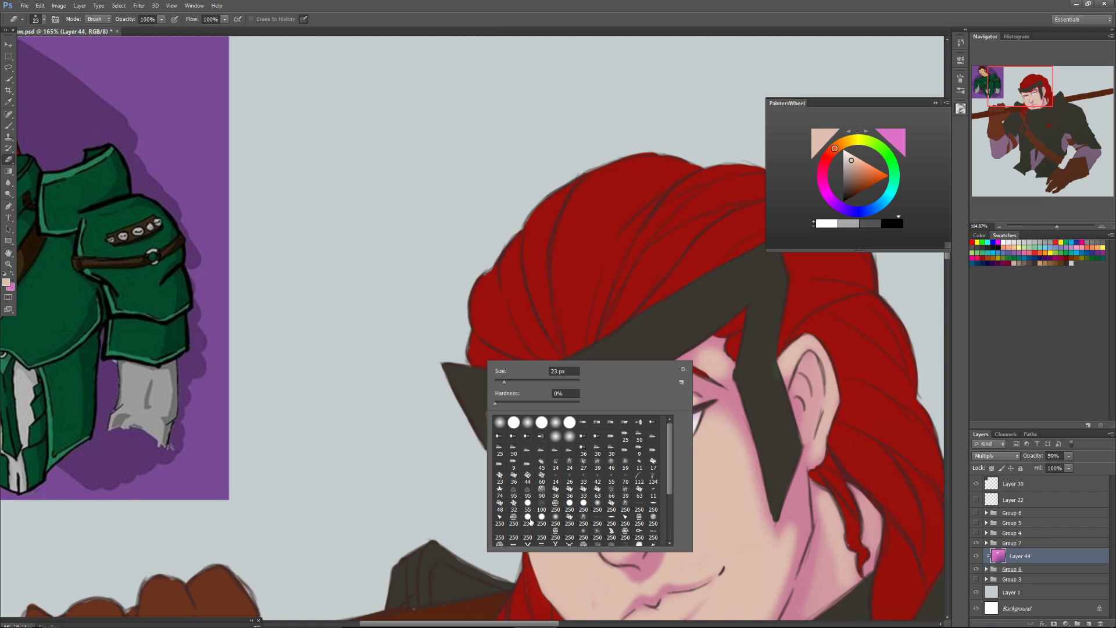
double_click(531, 521)
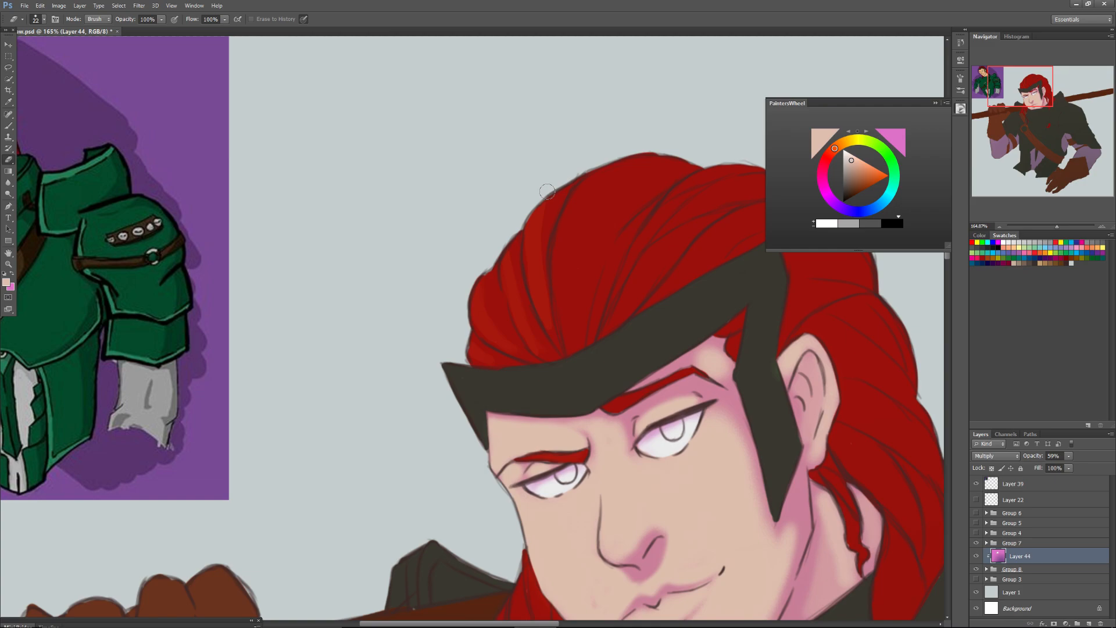
key("bracketright")
key("bracketright")
key("bracketright")
left_click_drag(575, 340, 638, 284)
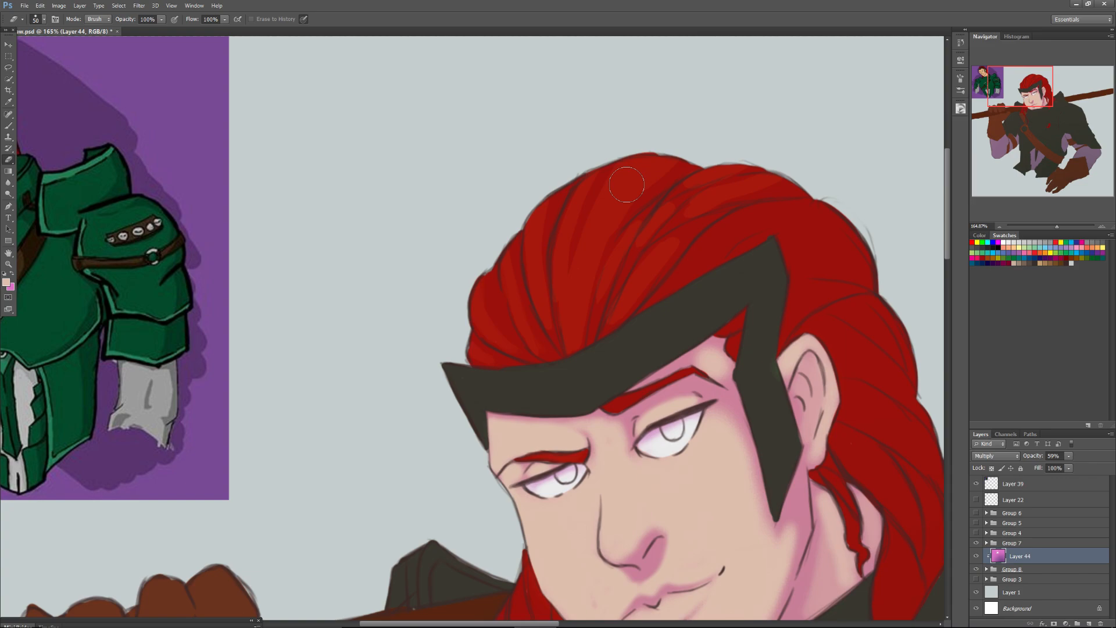
Erase streaks of shade along the hair behind the headband and ear and the locks beside the neck, reducing the Eraser to 32 px.
left_click_drag(756, 349, 650, 268)
left_click_drag(796, 372, 824, 448)
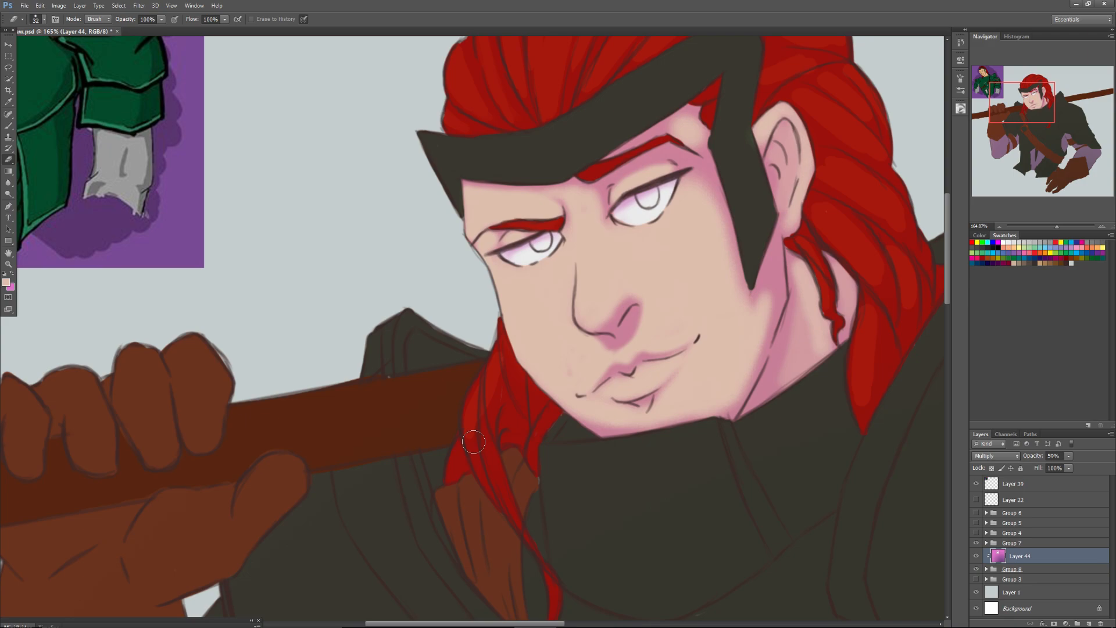
left_click_drag(1025, 100, 1020, 121)
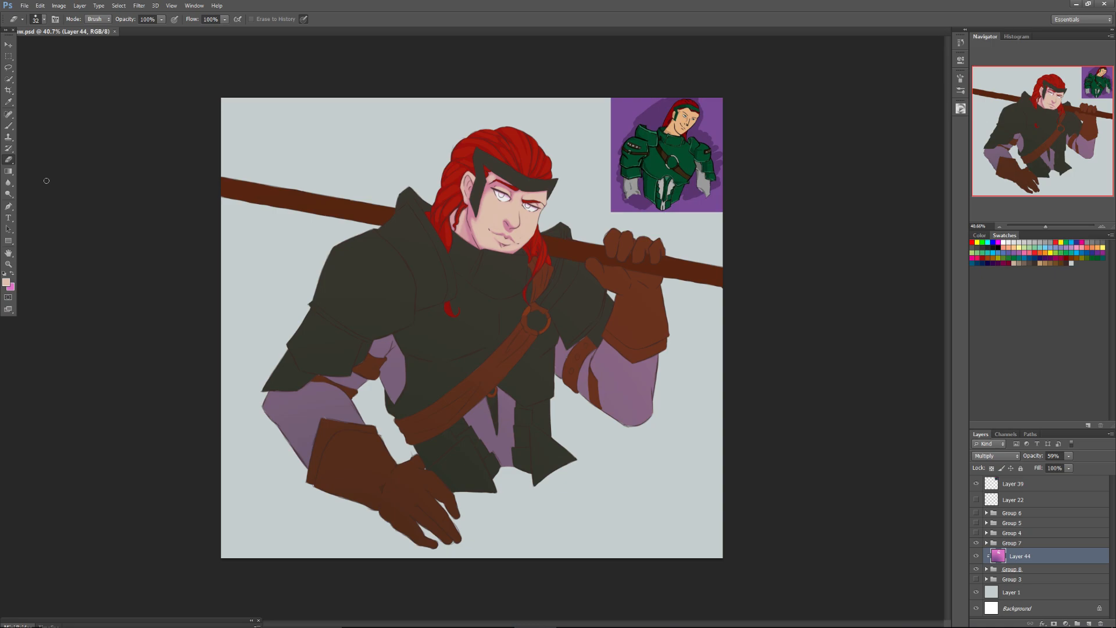
Erase the shade along the raised collar rim of the near shoulder armour, switching to a flat 33 px Eraser tip.
scroll(397, 221, "up", 10)
left_click_drag(573, 362, 588, 443)
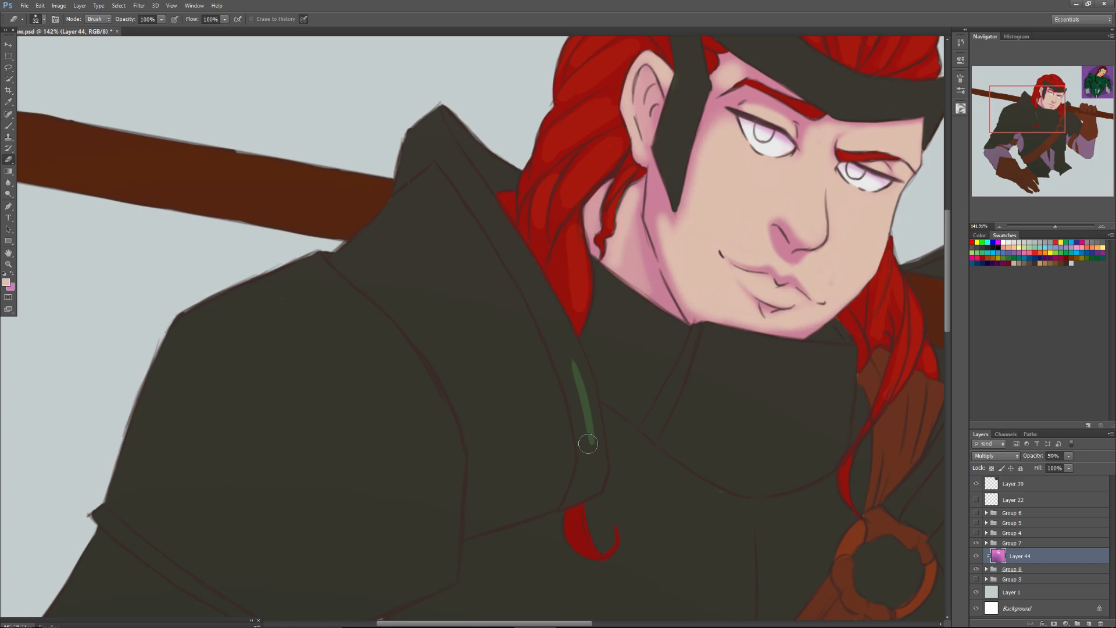
right_click(589, 444)
left_click(712, 561)
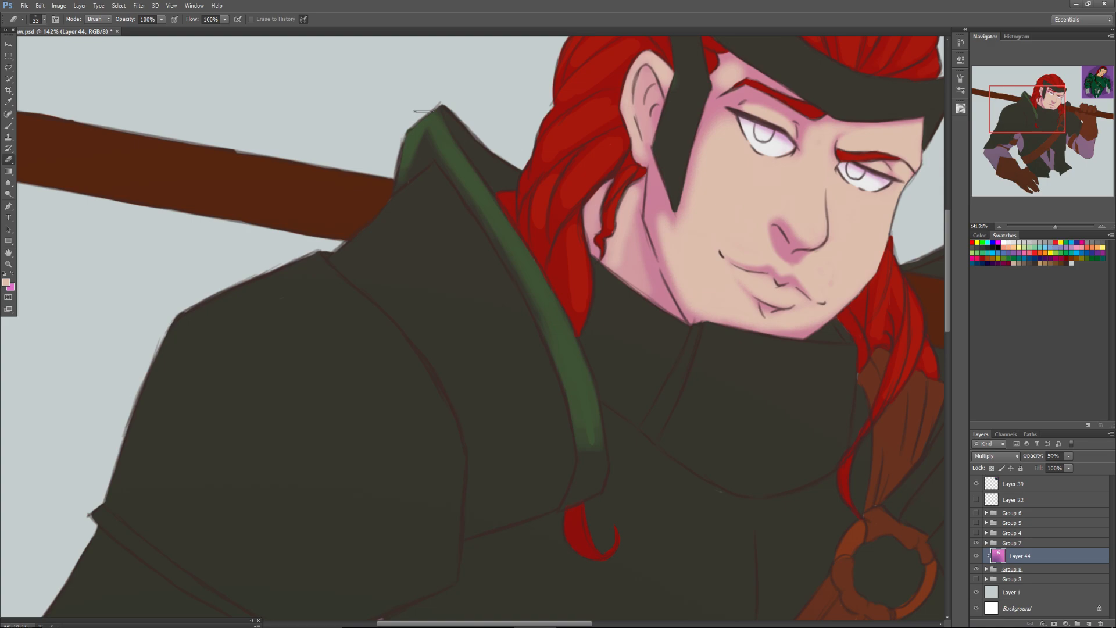
left_click_drag(423, 110, 395, 200)
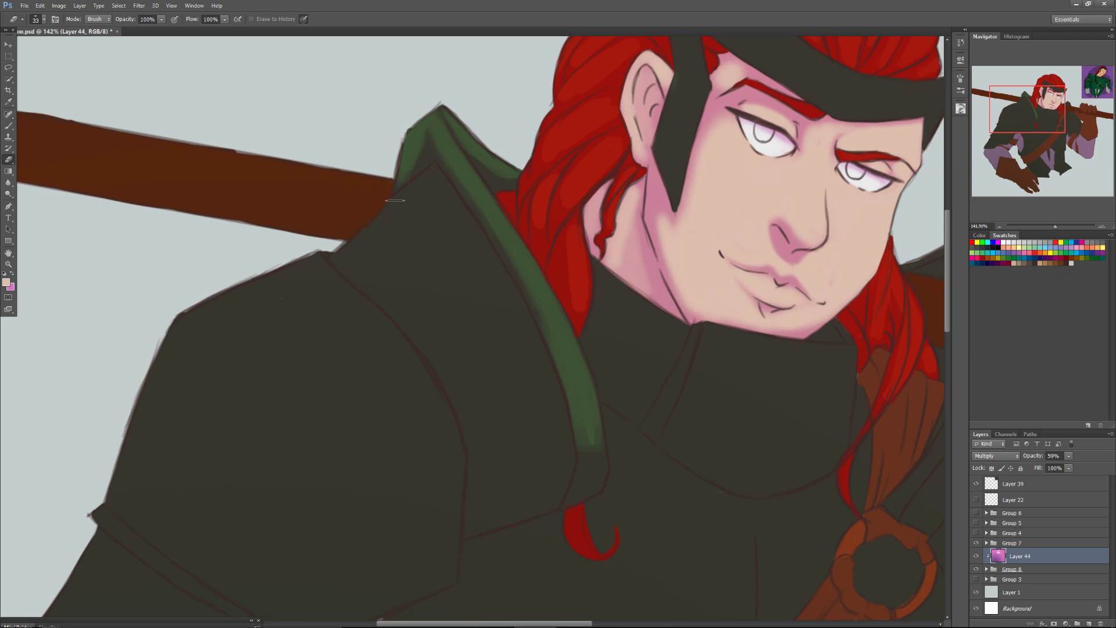
left_click_drag(444, 164, 593, 460)
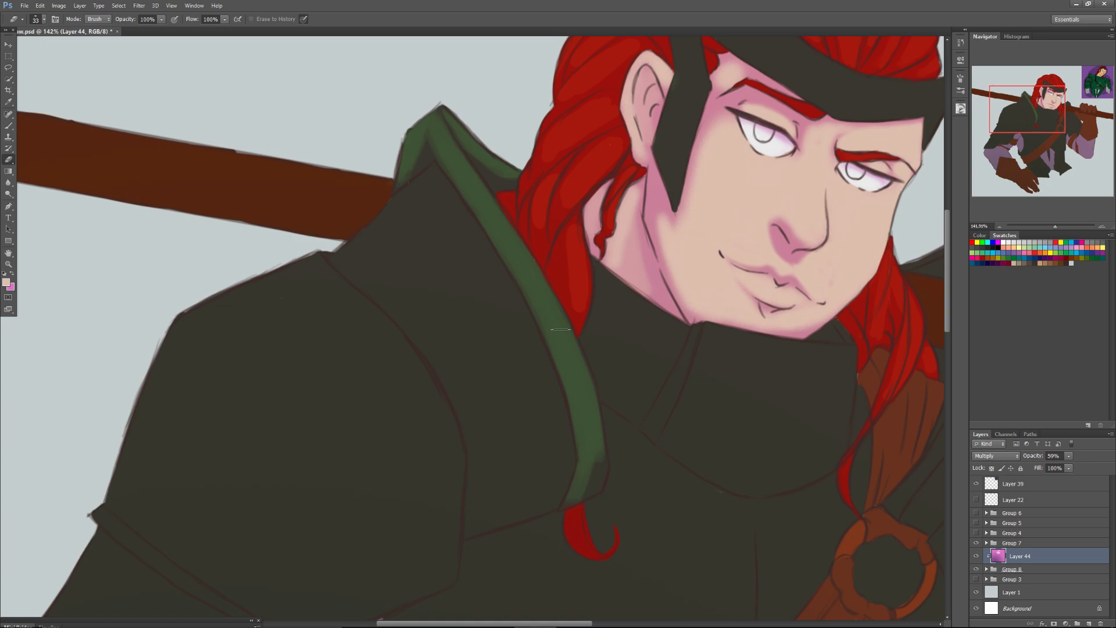
Enlarge the Eraser to 95 px and erase the shade from the wide collar panel between the rim and the shoulder plate.
key("bracketright")
key("bracketright")
key("bracketright")
key("bracketright")
key("bracketright")
key("bracketright")
left_click_drag(482, 367, 430, 210)
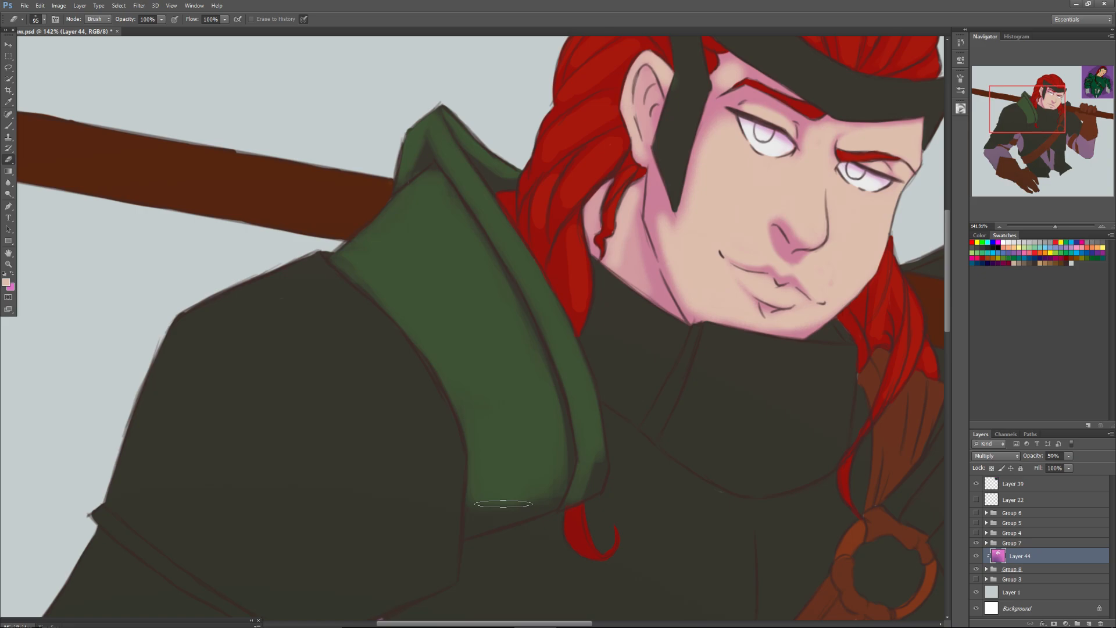
left_click_drag(502, 503, 492, 510)
Erase the shade from the large rounded shoulder plate with a hard 250 px Eraser, refining its lower edge at 81 px.
mouse_move(189, 300)
left_mouse_down()
mouse_move(383, 186)
mouse_move(507, 287)
left_mouse_up()
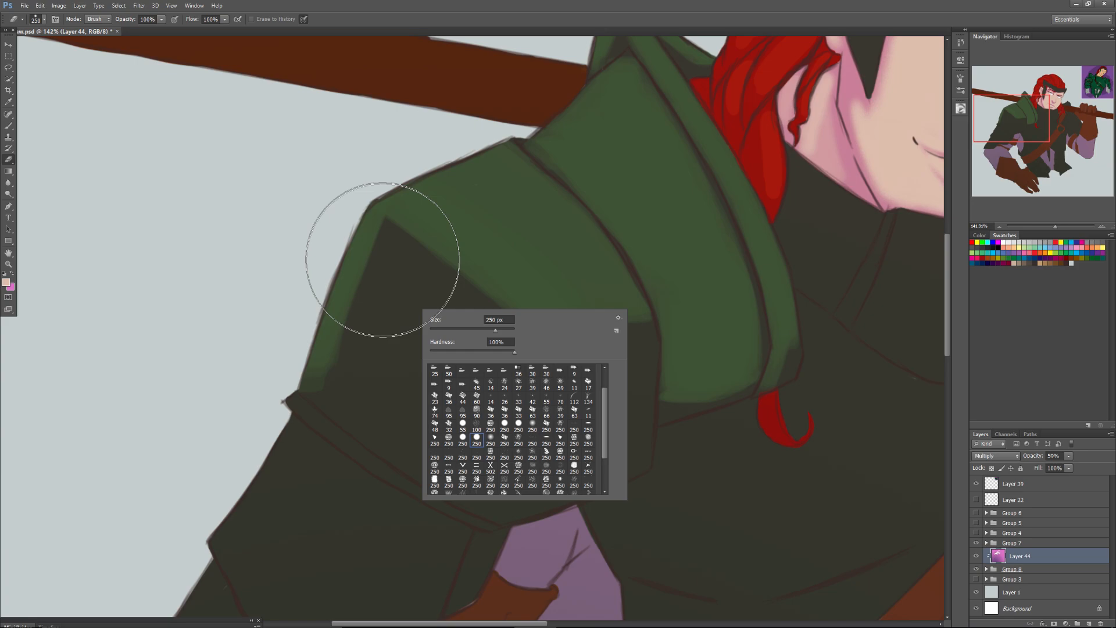
mouse_move(382, 260)
left_mouse_down()
mouse_move(483, 454)
mouse_move(296, 362)
left_mouse_up()
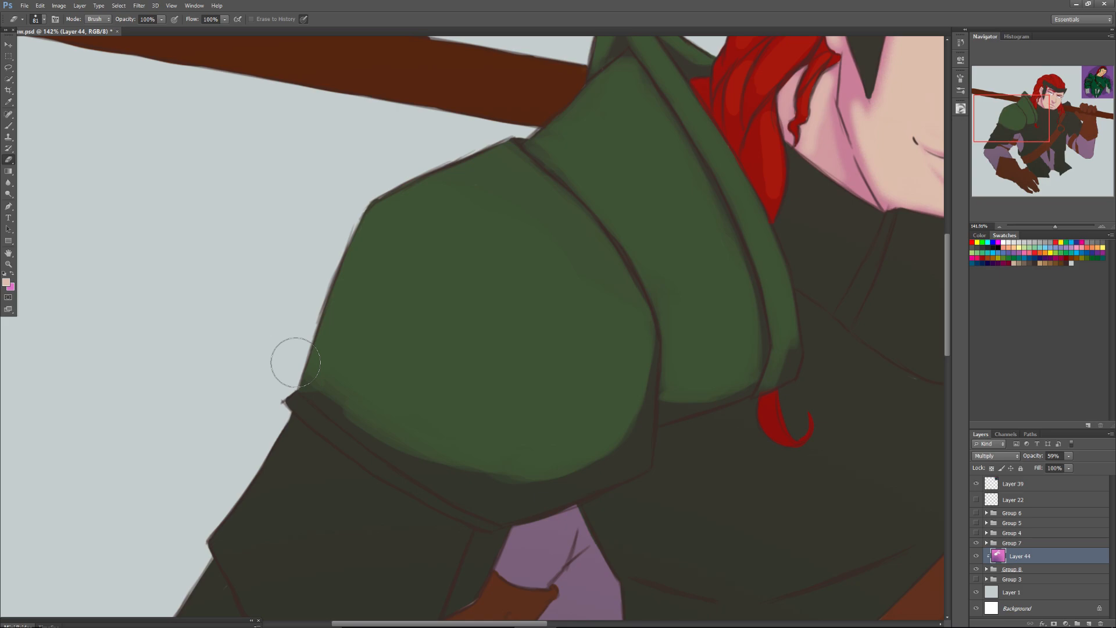
left_click_drag(295, 362, 363, 407)
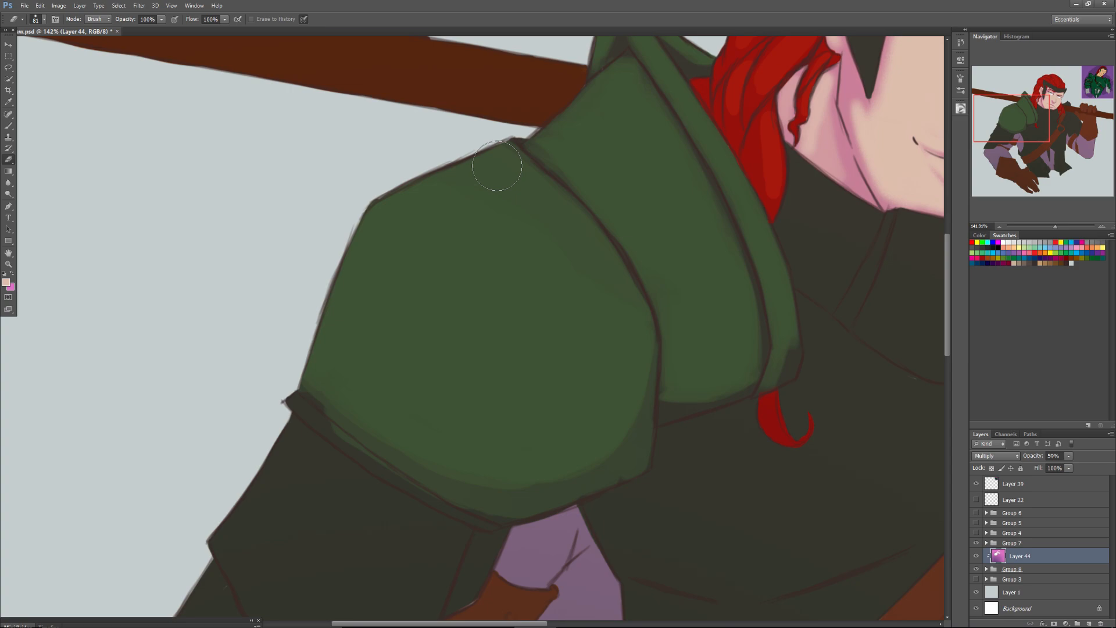
Set the Eraser to 56 px and erase the shade from the two upper-arm plates below the shoulder plate.
left_click_drag(339, 505, 360, 295)
right_click(360, 295)
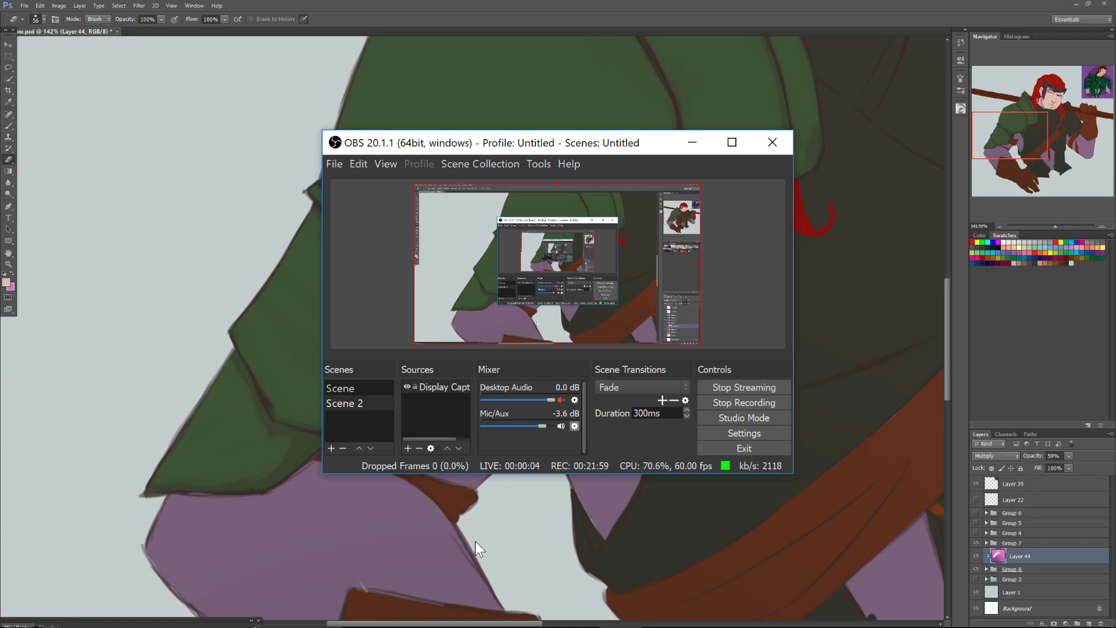
left_click(279, 332)
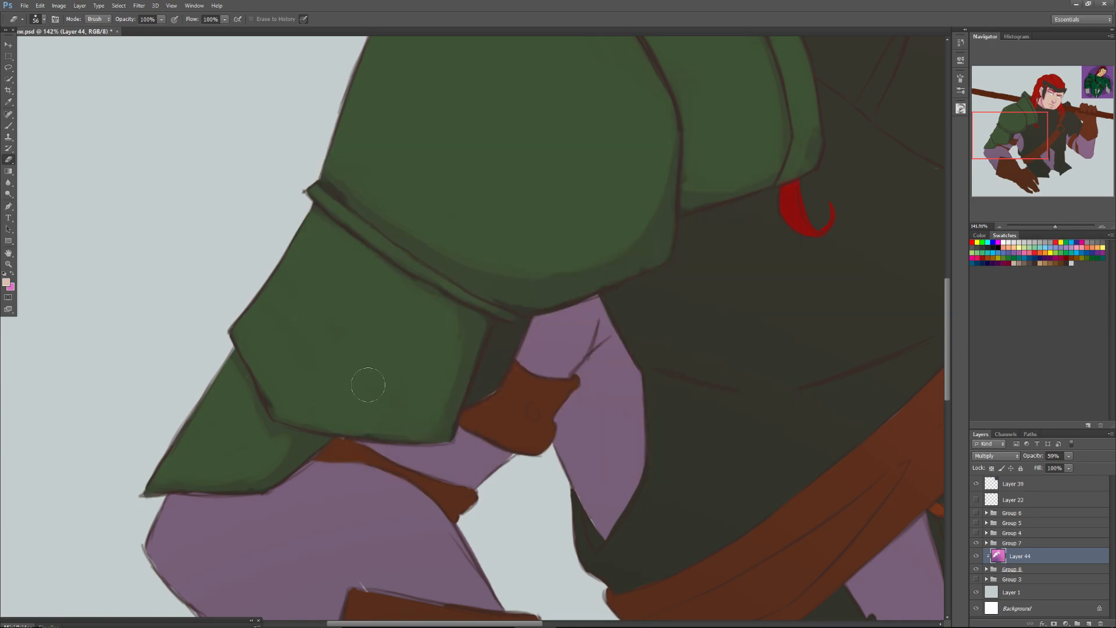
Erase the shade around the elbow and upper sleeve, switching to a soft round Eraser tip with 0% hardness and reducing it to 77 px.
left_click_drag(1009, 132, 1006, 178)
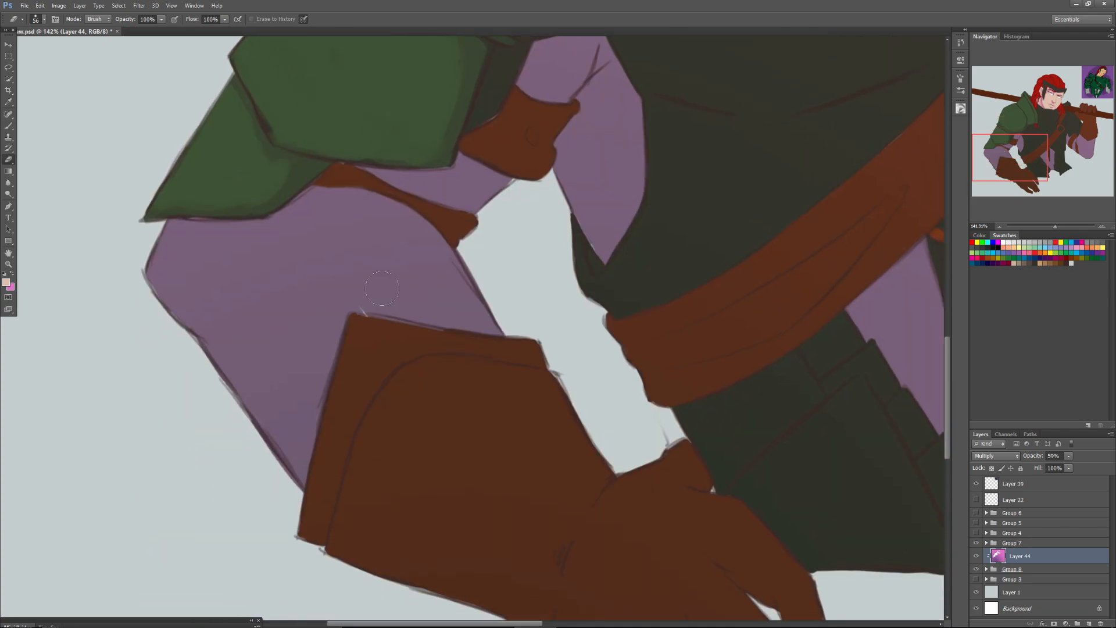
mouse_move(167, 247)
left_mouse_down()
mouse_move(181, 290)
mouse_move(168, 287)
mouse_move(176, 262)
left_mouse_up()
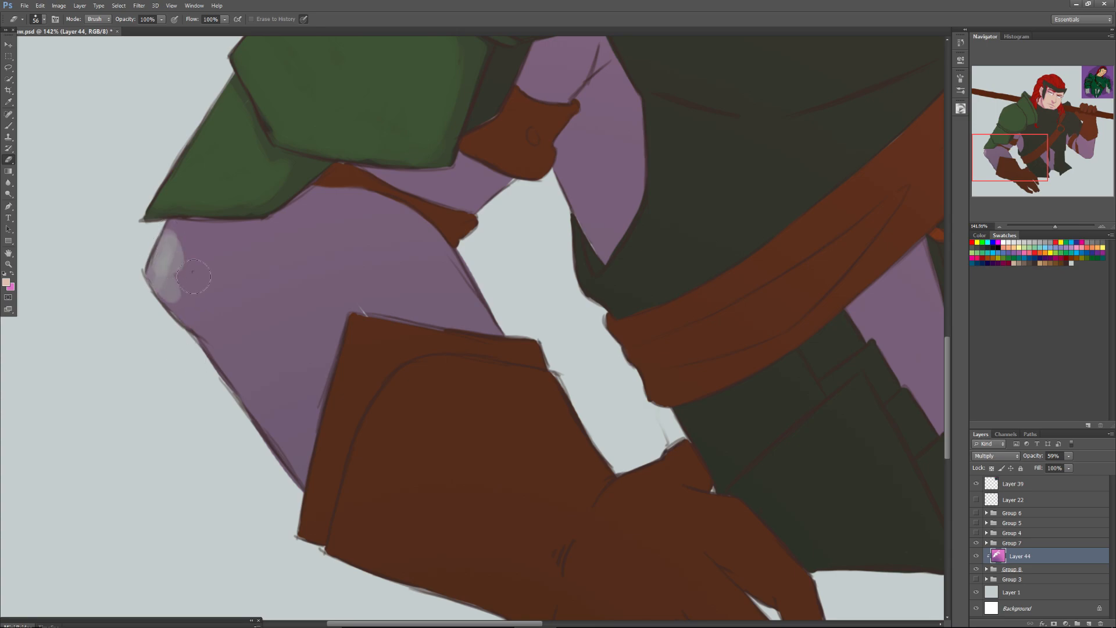
right_click(193, 271)
left_click(260, 401)
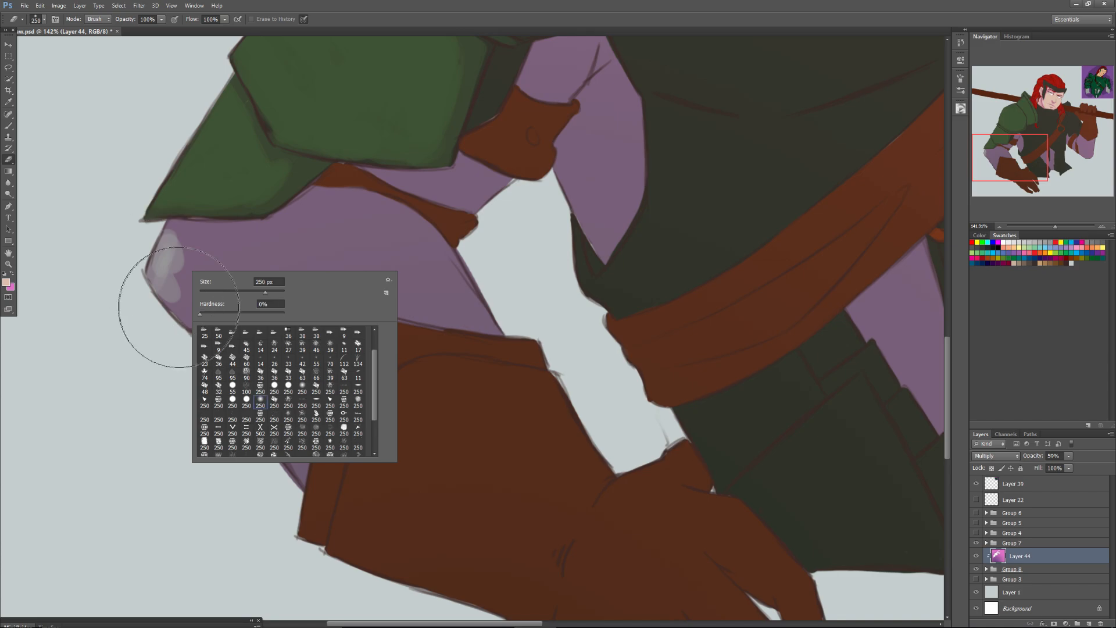
mouse_move(244, 293)
left_mouse_down()
mouse_move(154, 244)
mouse_move(228, 252)
mouse_move(184, 266)
mouse_move(259, 301)
mouse_move(275, 264)
mouse_move(237, 278)
mouse_move(218, 267)
mouse_move(305, 233)
mouse_move(395, 242)
mouse_move(413, 275)
left_mouse_up()
right_click(395, 242)
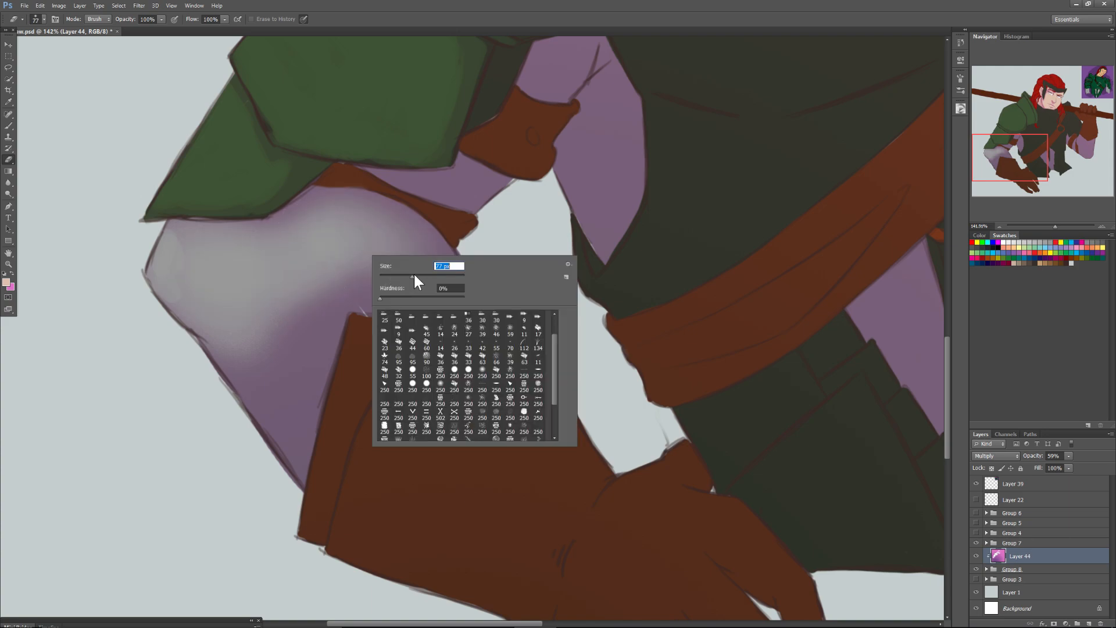
Choose a flat 78 px Eraser tip and erase the remaining sleeve shade down to the glove, leaving a shadow beside the cuff.
left_click_drag(1055, 226, 1049, 230)
right_click(421, 303)
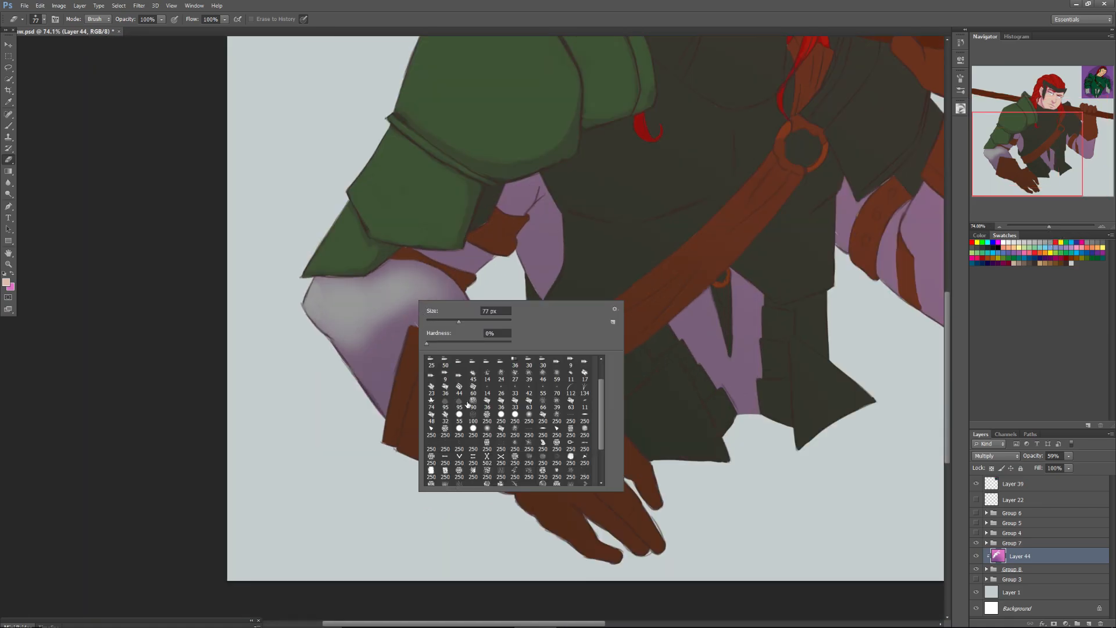
left_click(543, 430)
mouse_move(415, 285)
left_mouse_down()
mouse_move(463, 319)
mouse_move(449, 283)
mouse_move(367, 273)
mouse_move(426, 318)
mouse_move(475, 330)
mouse_move(386, 294)
mouse_move(407, 318)
mouse_move(340, 283)
mouse_move(384, 368)
mouse_move(343, 348)
mouse_move(372, 413)
mouse_move(453, 317)
left_mouse_up()
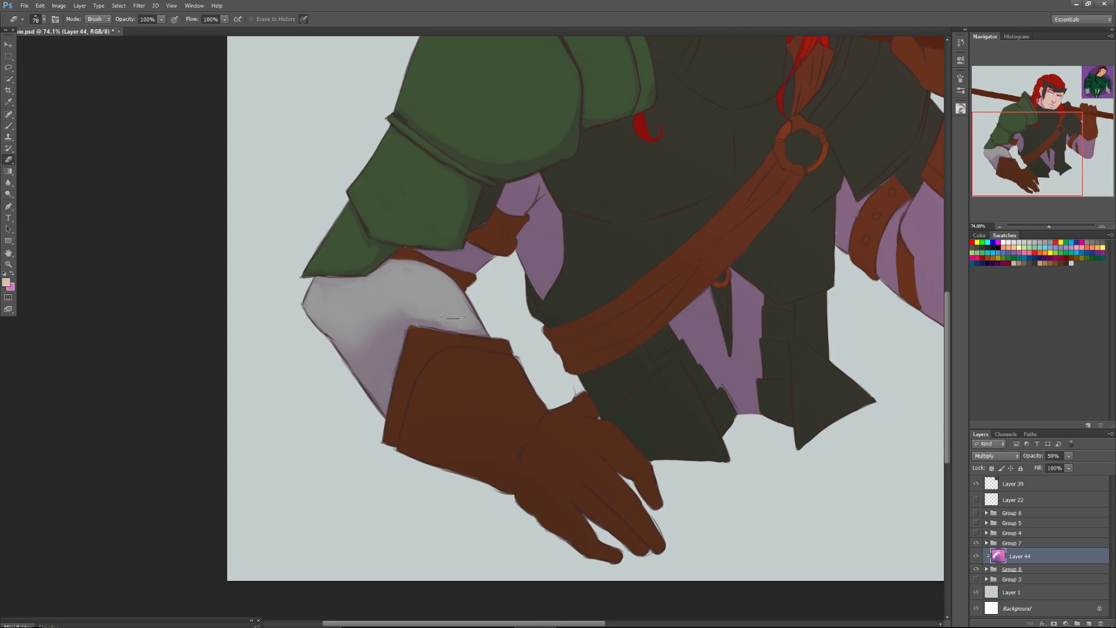
mouse_move(343, 351)
left_mouse_down()
mouse_move(360, 384)
mouse_move(328, 311)
mouse_move(366, 384)
left_mouse_up()
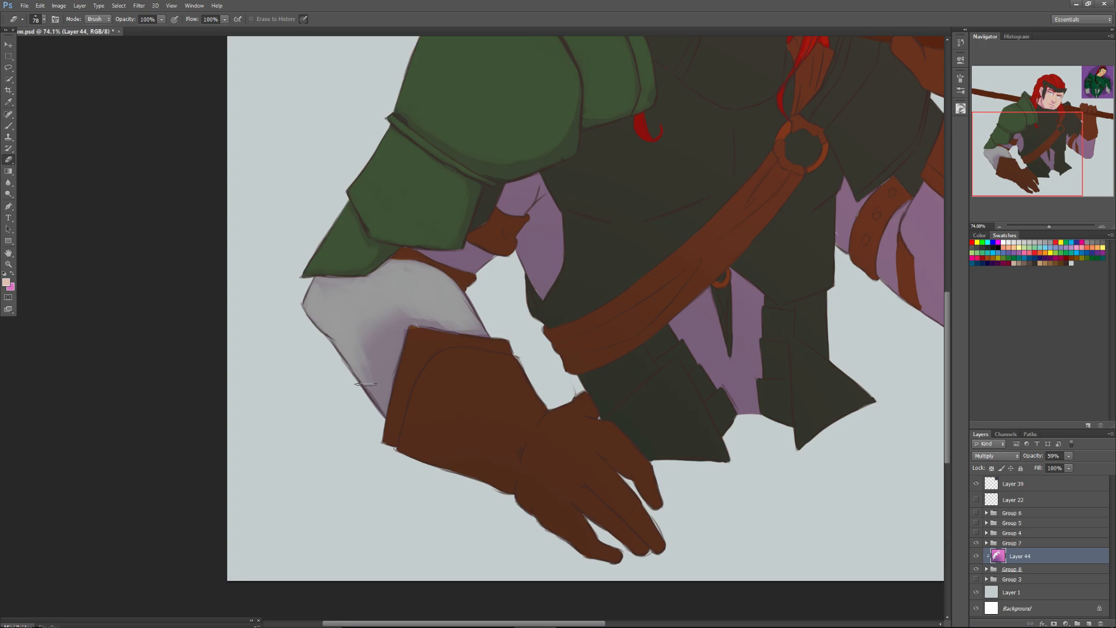
mouse_move(367, 383)
left_mouse_down()
mouse_move(388, 290)
mouse_move(381, 373)
left_mouse_up()
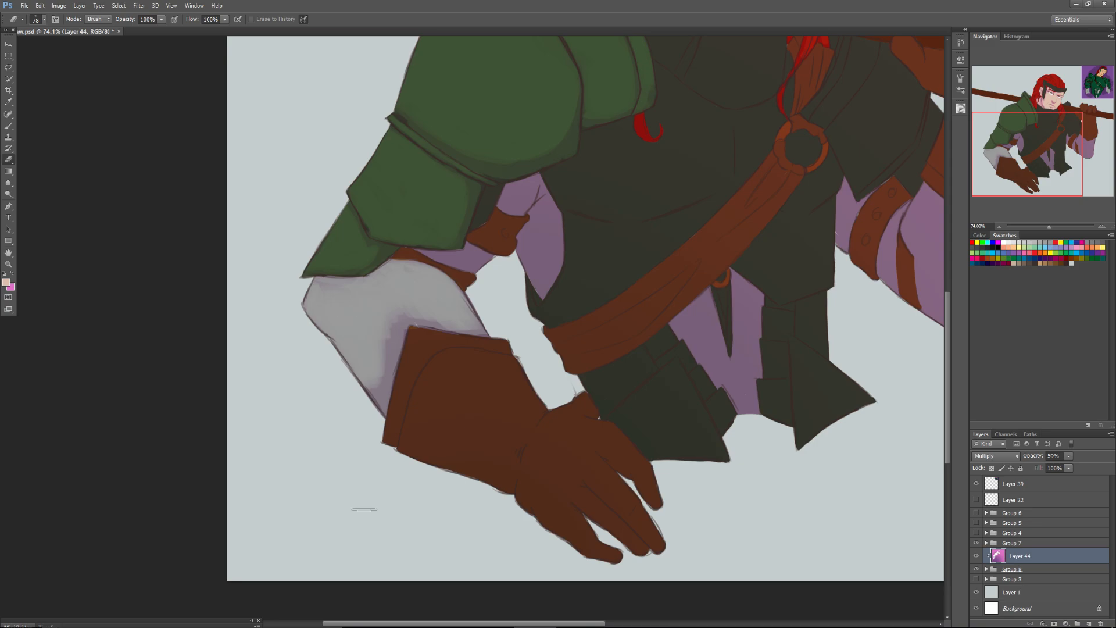
Erase the shade from the inner upper-arm sleeve, the top of its leather strap and the cloth under the arm.
mouse_move(430, 259)
left_mouse_down()
mouse_move(466, 245)
mouse_move(465, 269)
mouse_move(474, 257)
left_mouse_up()
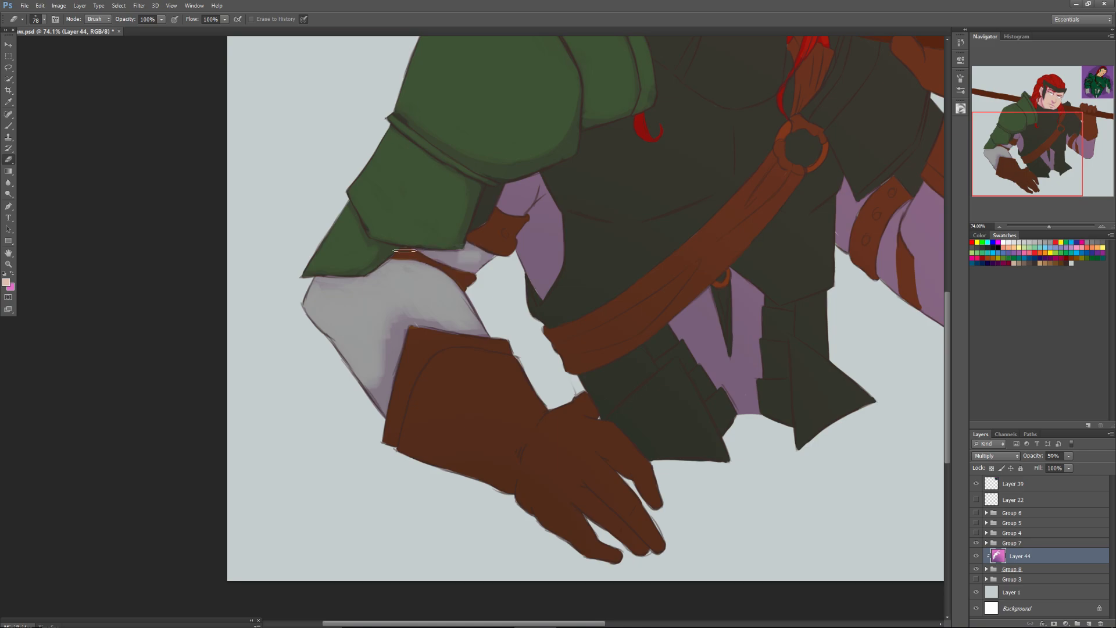
mouse_move(504, 222)
left_mouse_down()
mouse_move(531, 180)
mouse_move(527, 270)
mouse_move(538, 275)
mouse_move(542, 241)
left_mouse_up()
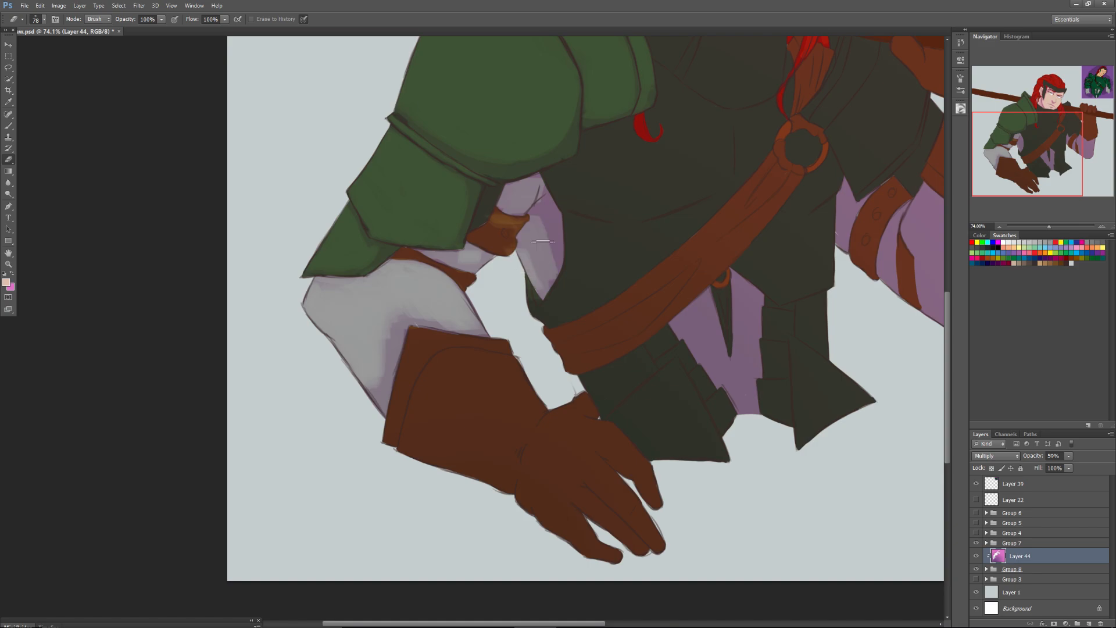
left_click_drag(543, 242, 506, 387)
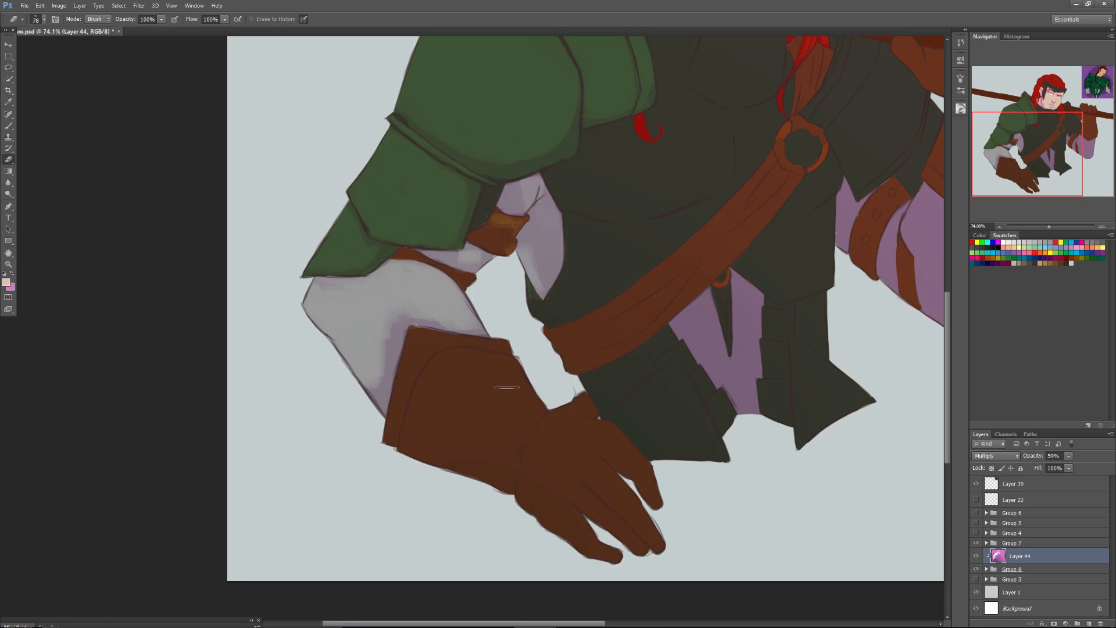
Set a round Eraser at 100% hardness to 43 px and erase the shade along the side and upper border of the lowered glove's cuff.
left_click(1042, 146)
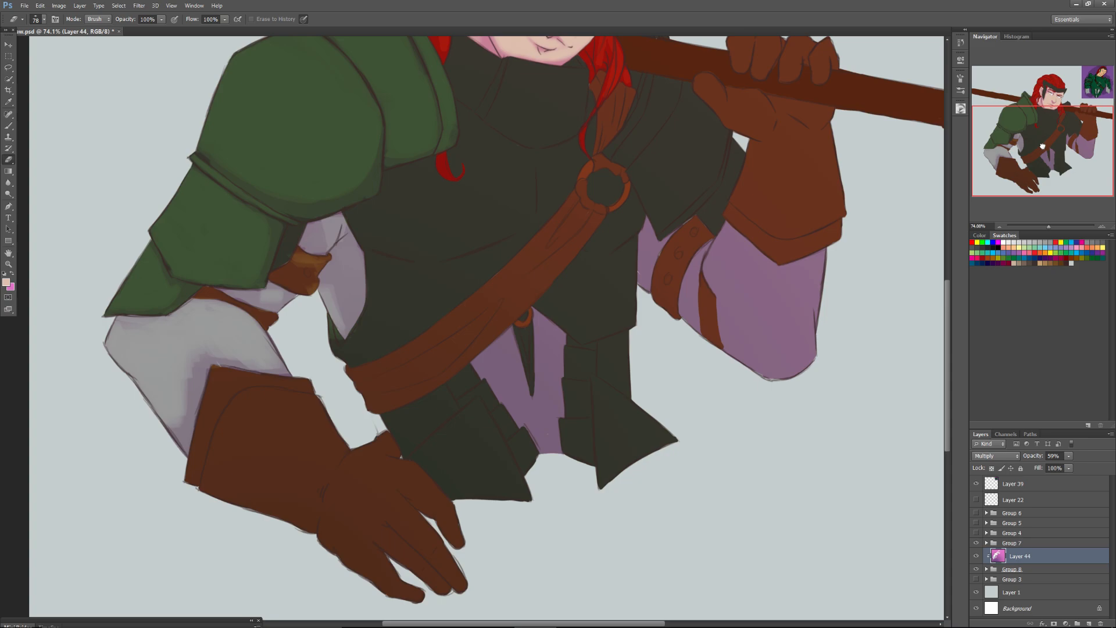
scroll(213, 486, "up", 5)
right_click(248, 359)
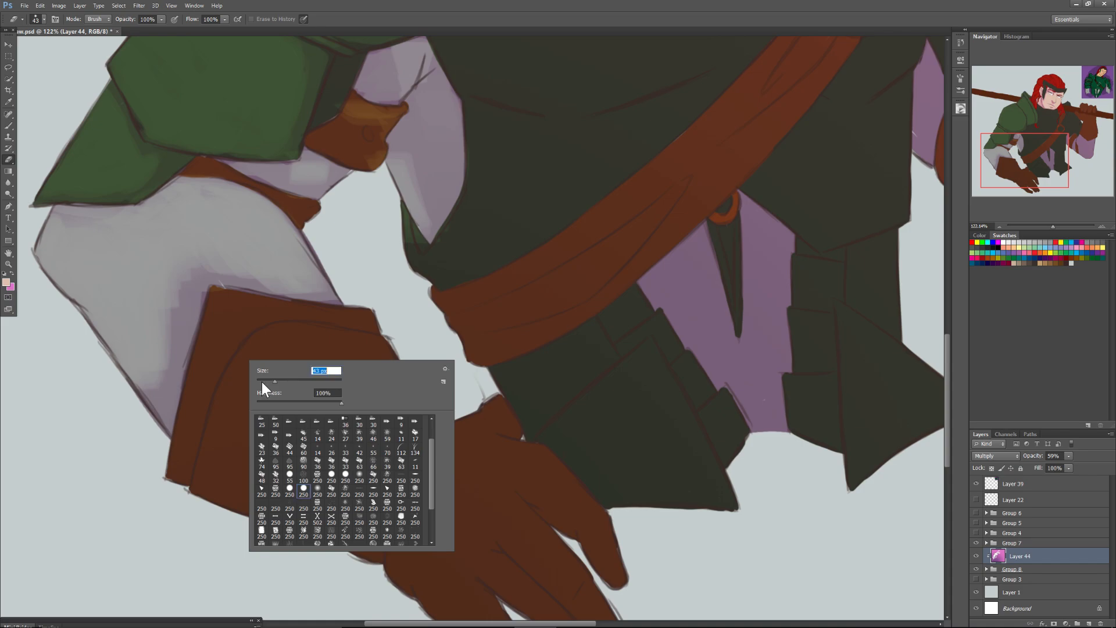
type("43")
key("Return")
left_click_drag(200, 365, 190, 404)
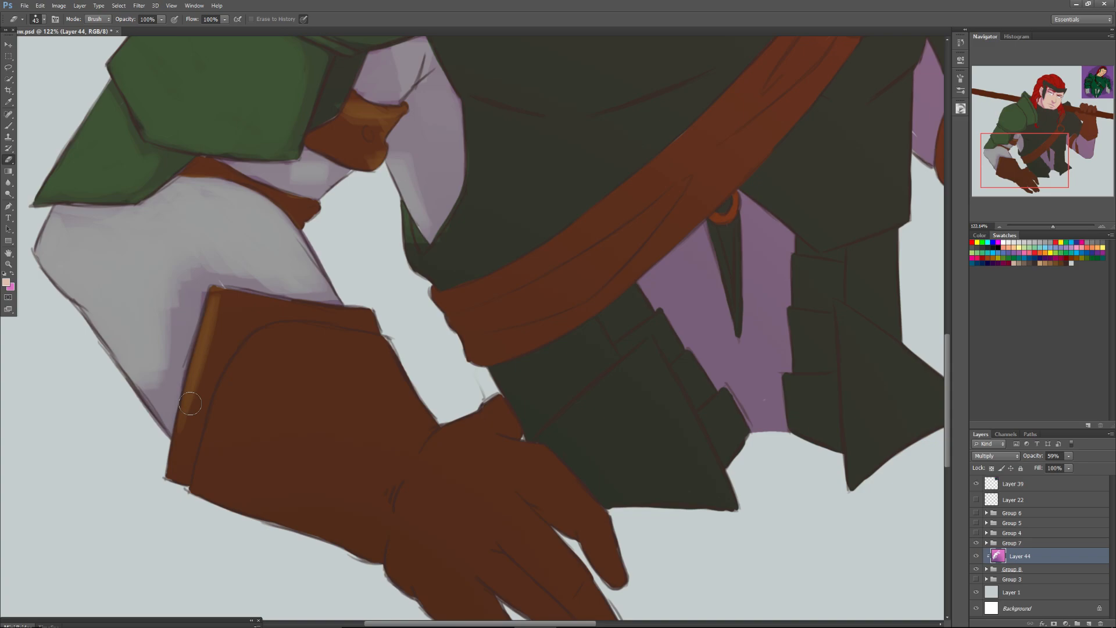
left_click_drag(190, 403, 174, 473)
left_click_drag(214, 292, 372, 310)
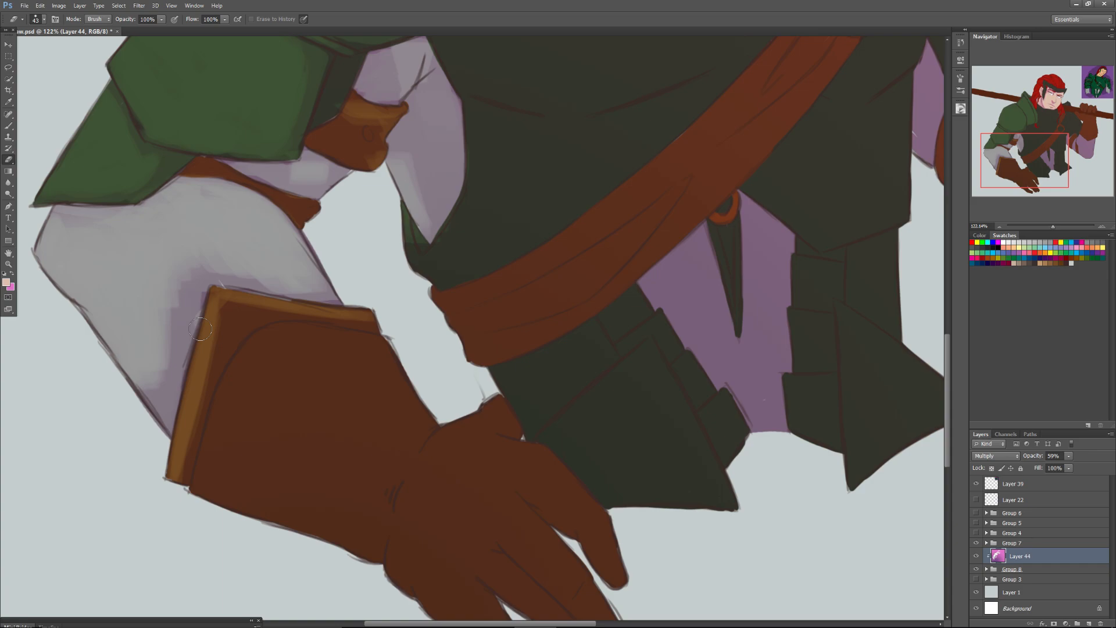
mouse_move(224, 310)
left_mouse_down()
mouse_move(327, 311)
mouse_move(283, 308)
left_mouse_up()
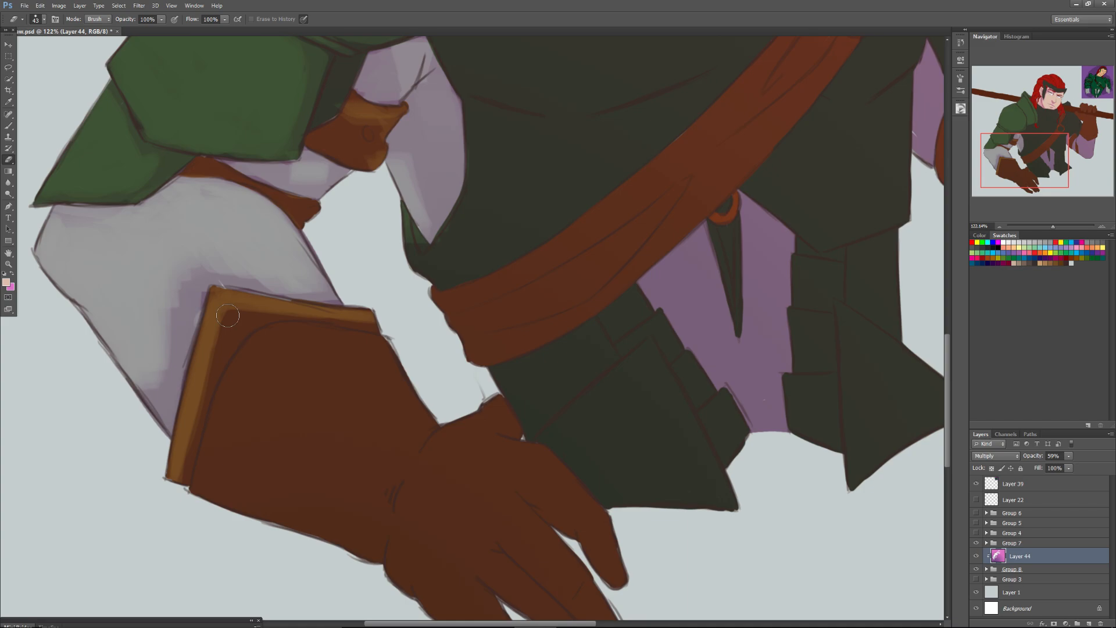
left_click_drag(228, 315, 201, 413)
Erase the shade from the lowered glove's forearm section with a 91 px Eraser, blending downward with a soft 95 px tip.
left_click_drag(401, 386, 268, 358)
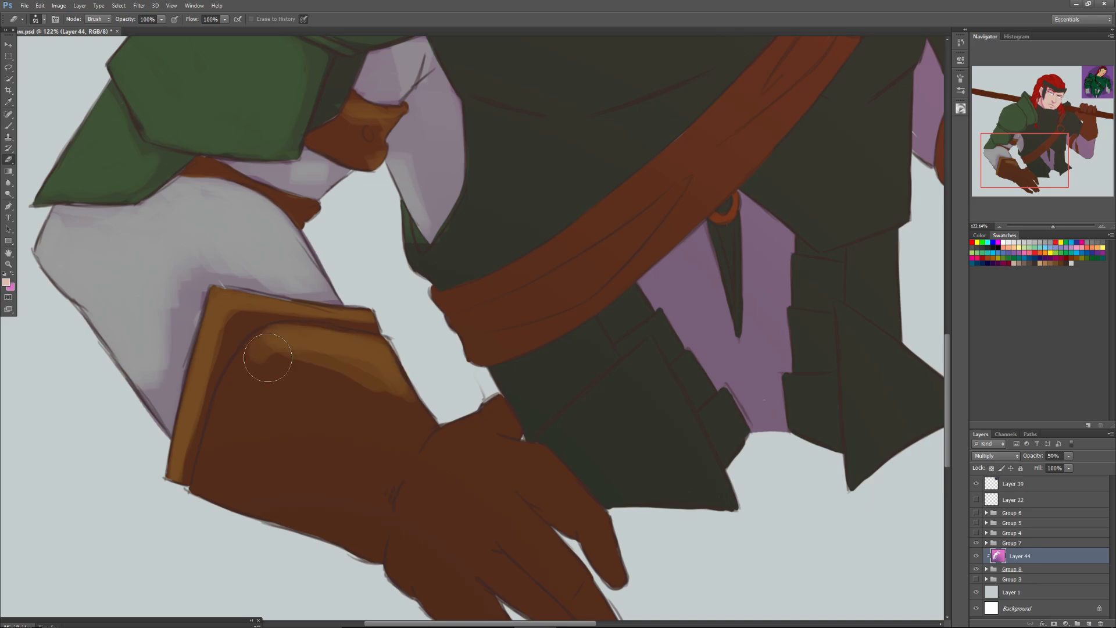
mouse_move(422, 416)
left_mouse_down()
mouse_move(260, 350)
mouse_move(230, 403)
mouse_move(355, 389)
left_mouse_up()
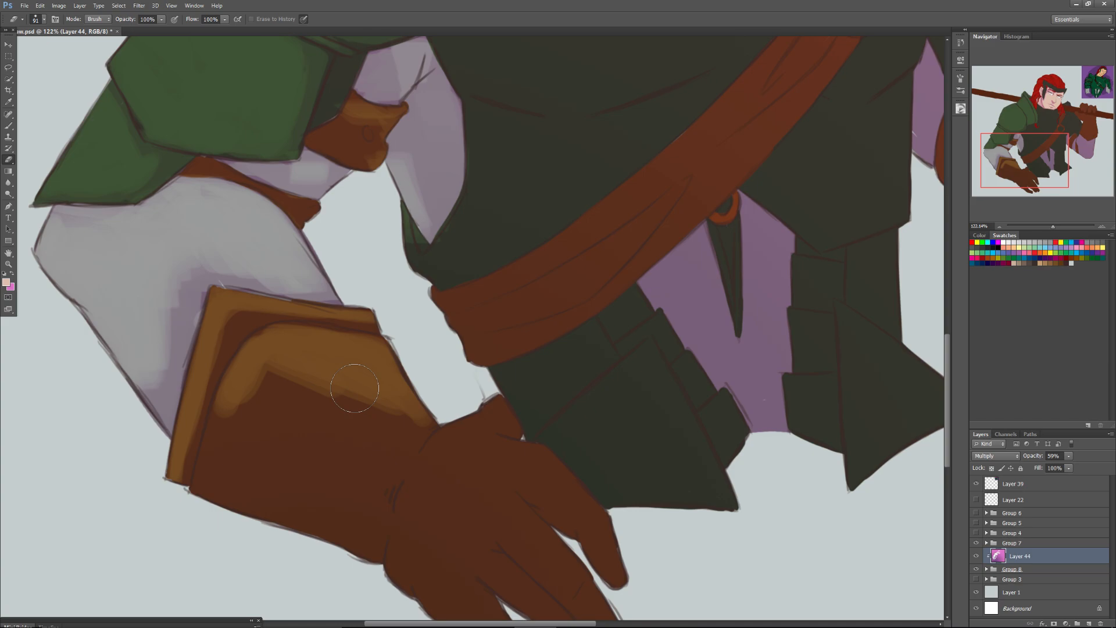
right_click(285, 453)
mouse_move(354, 388)
left_mouse_down()
mouse_move(232, 457)
mouse_move(355, 435)
mouse_move(290, 459)
mouse_move(282, 492)
left_mouse_up()
left_click(350, 546)
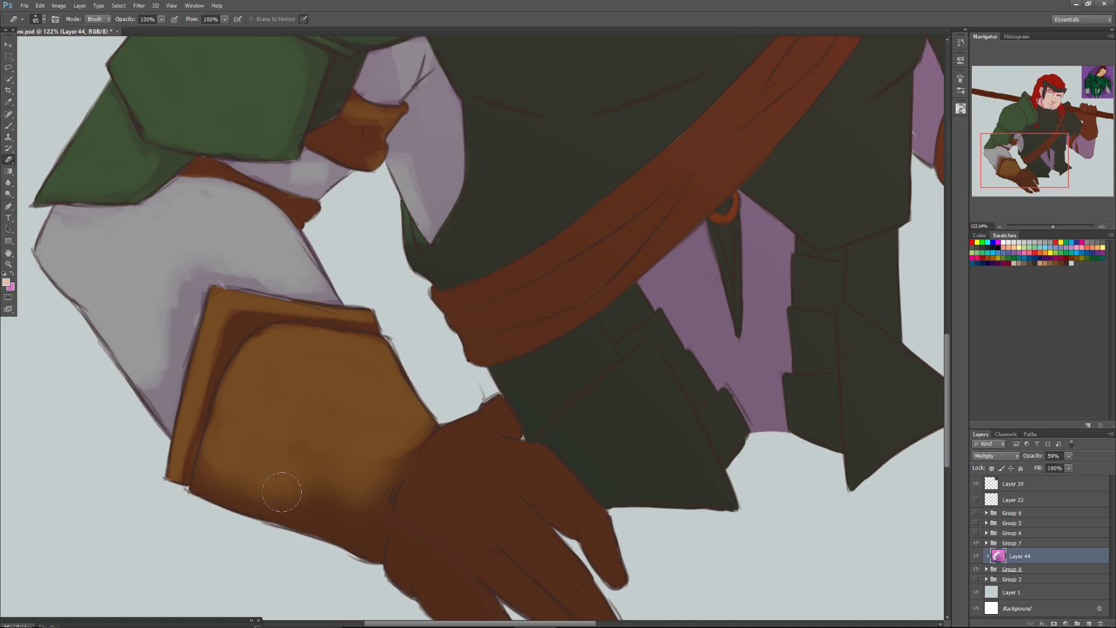
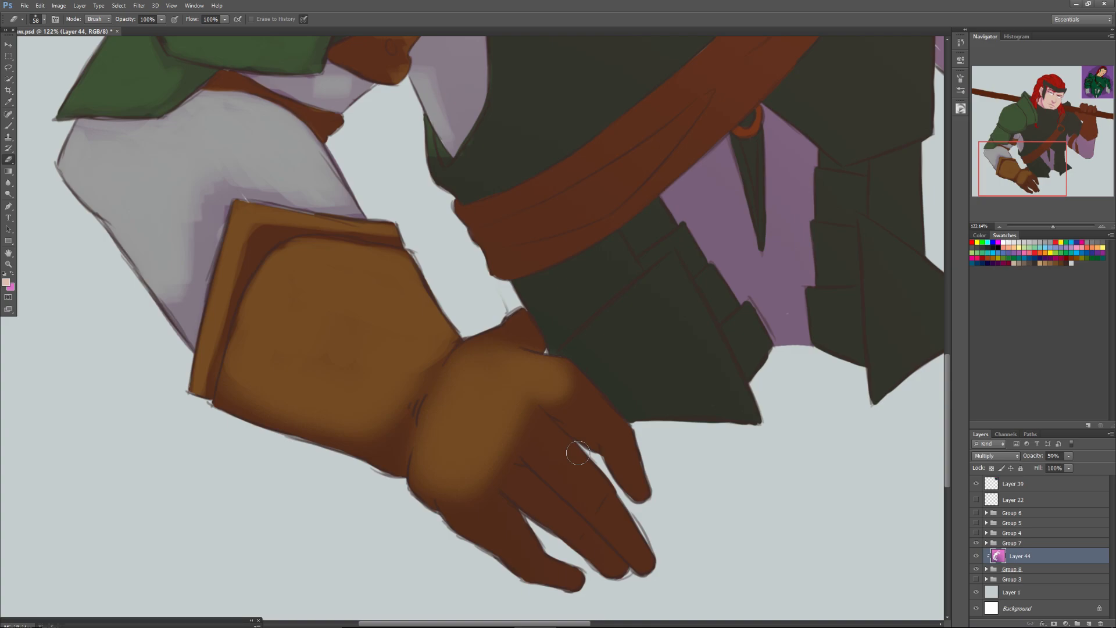
Erase the shade from the upper part of the lowered glove's index finger with the soft 58 px Eraser.
left_click_drag(578, 452, 584, 415)
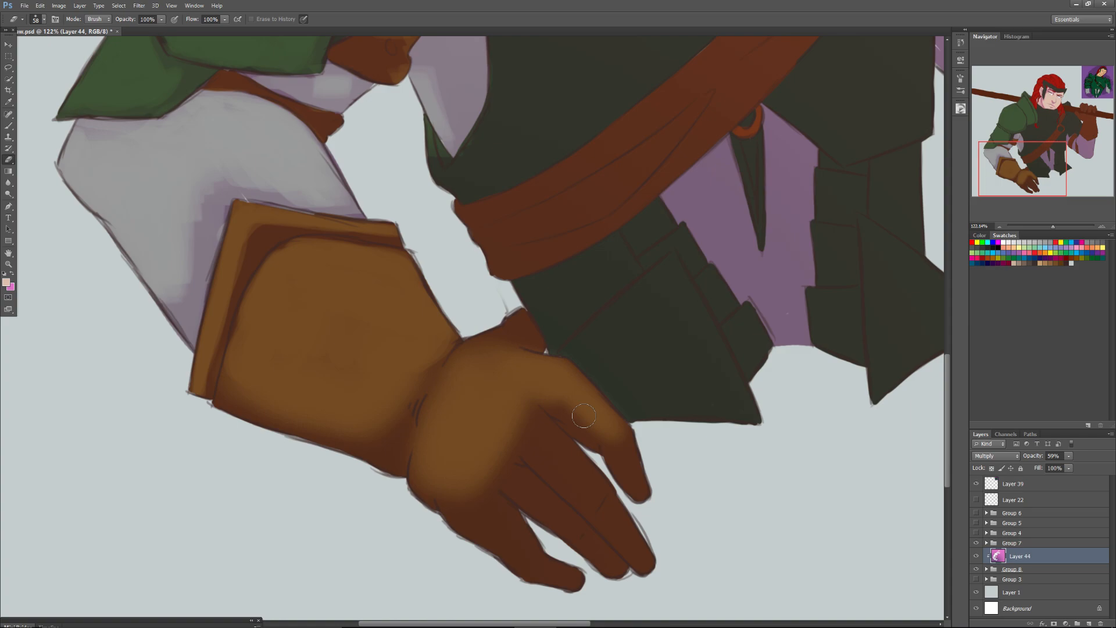
Switch to OBS, stop the recording and return to the Photoshop painting.
mouse_move(586, 622)
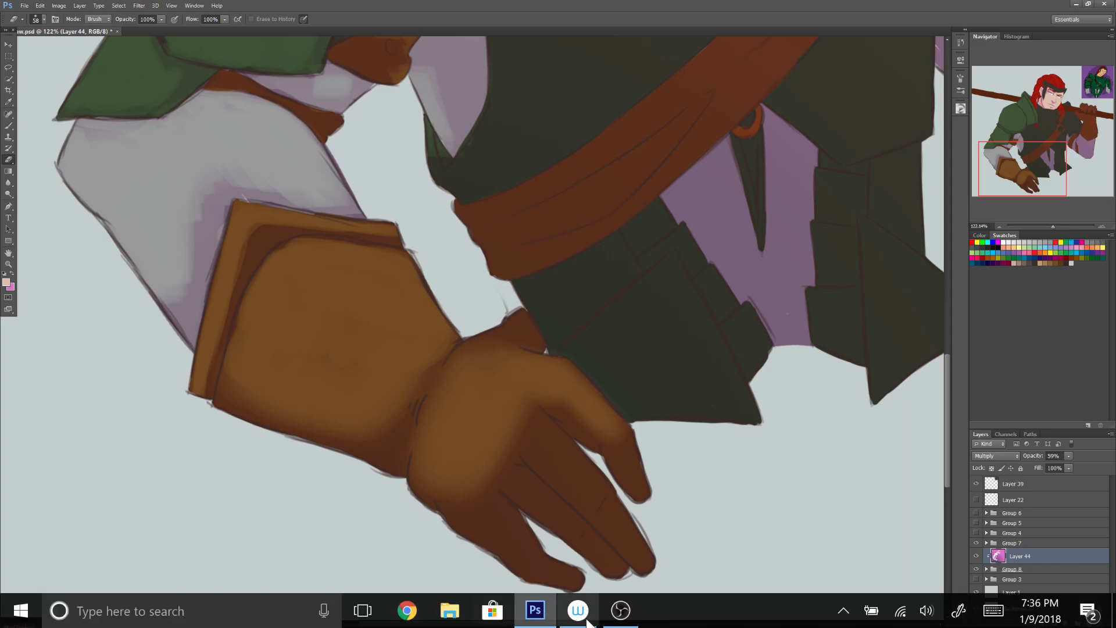
left_click(620, 610)
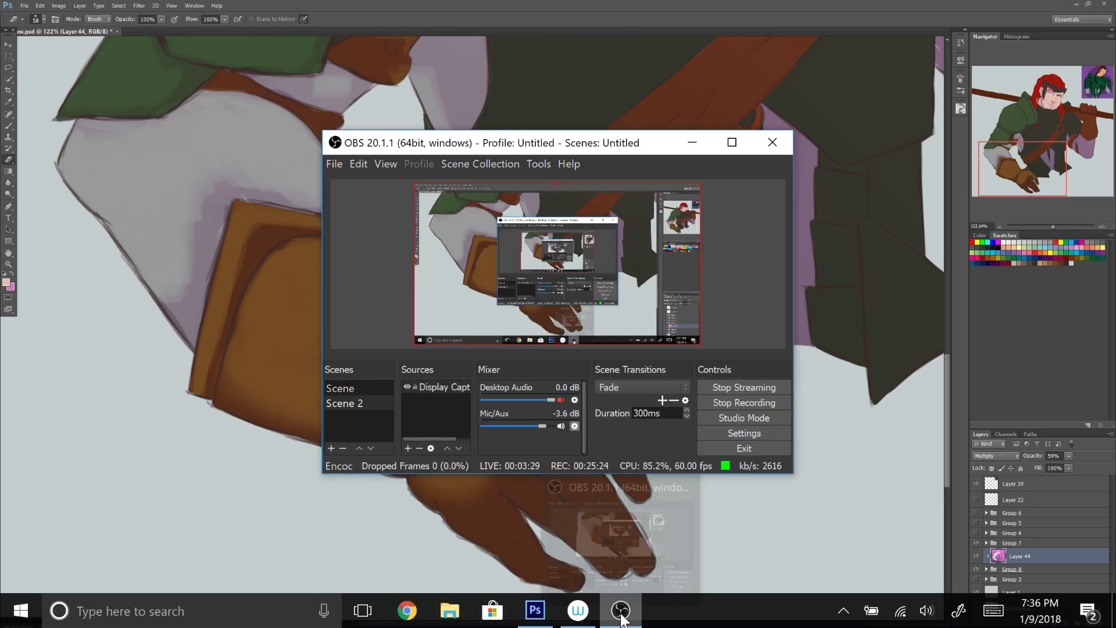
left_click(725, 408)
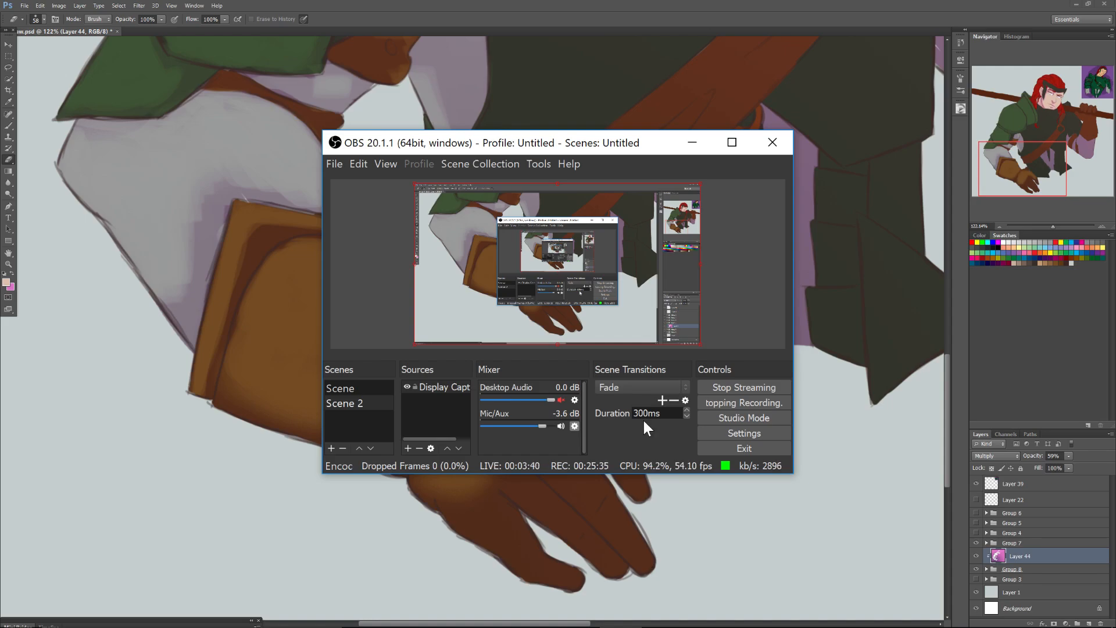
left_click(244, 485)
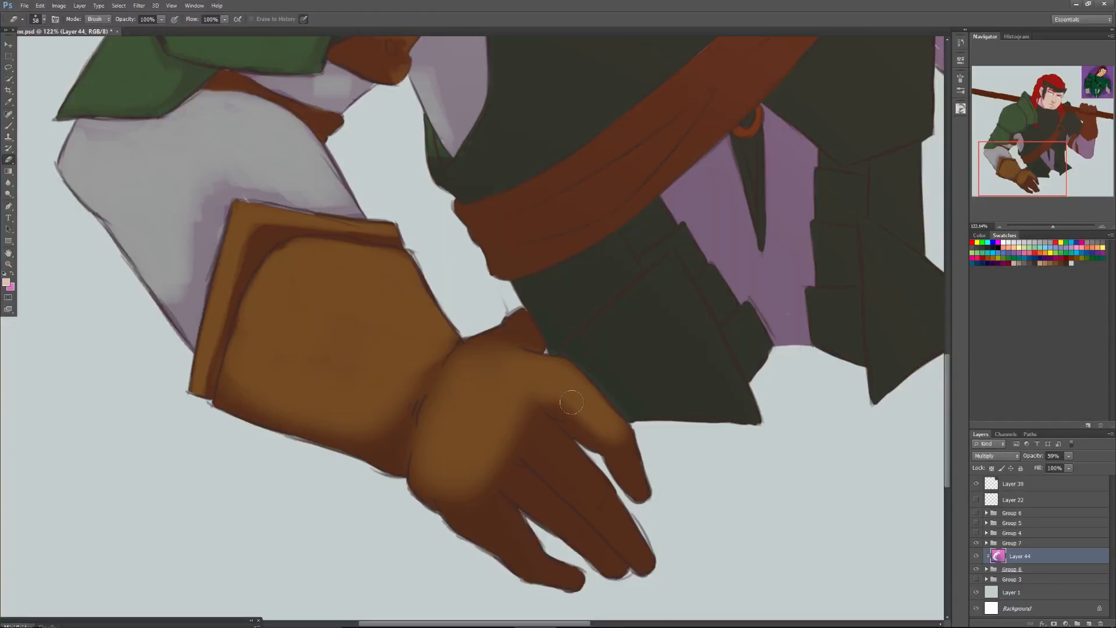
Erase the shade from the lowered glove's knuckles and remaining fingers, reducing the soft Eraser from 58 to 36 px and leaving shadows between the fingers.
mouse_move(506, 404)
left_mouse_down()
mouse_move(582, 463)
mouse_move(577, 479)
mouse_move(506, 431)
mouse_move(585, 491)
left_mouse_up()
right_click(536, 426)
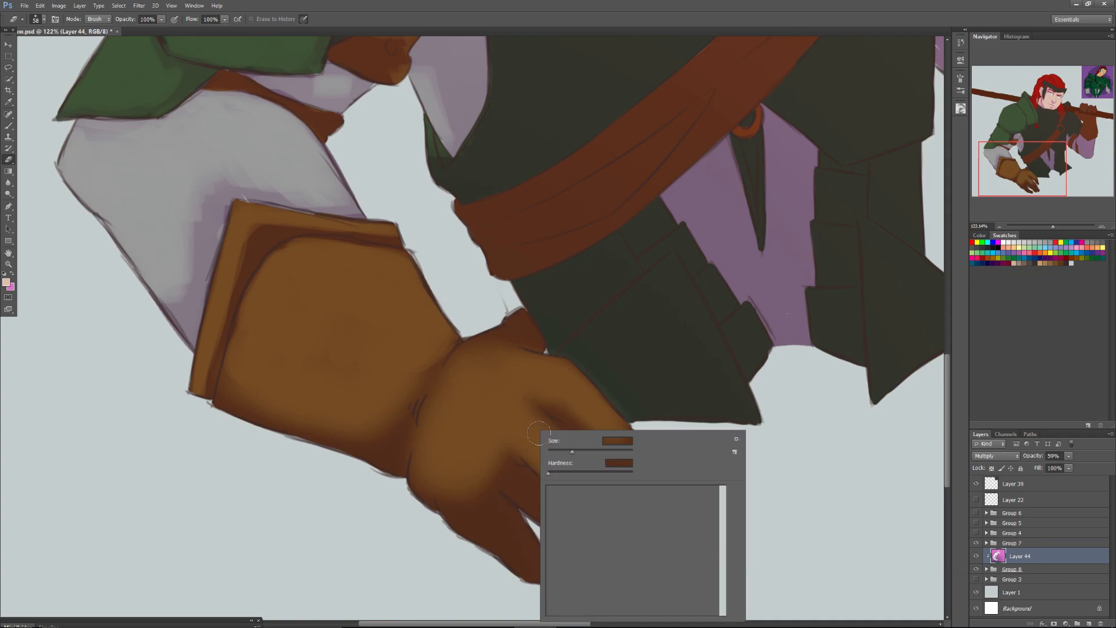
left_click(562, 451)
left_click(524, 414)
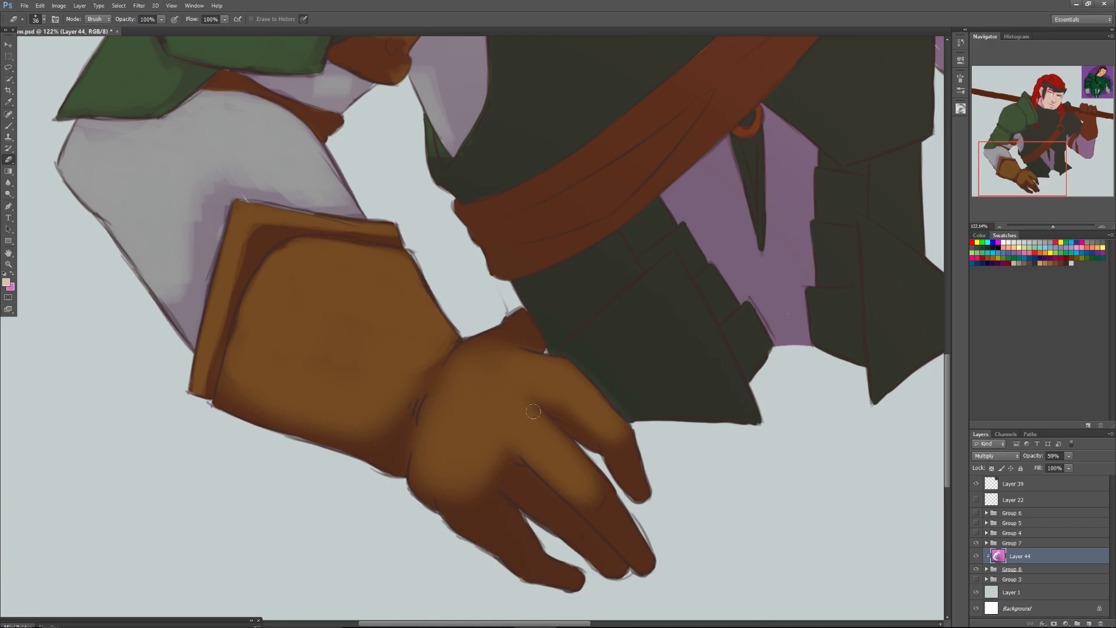
mouse_move(595, 475)
left_mouse_down()
mouse_move(594, 507)
mouse_move(528, 452)
left_mouse_up()
mouse_move(507, 468)
left_mouse_down()
mouse_move(564, 521)
mouse_move(551, 516)
left_mouse_up()
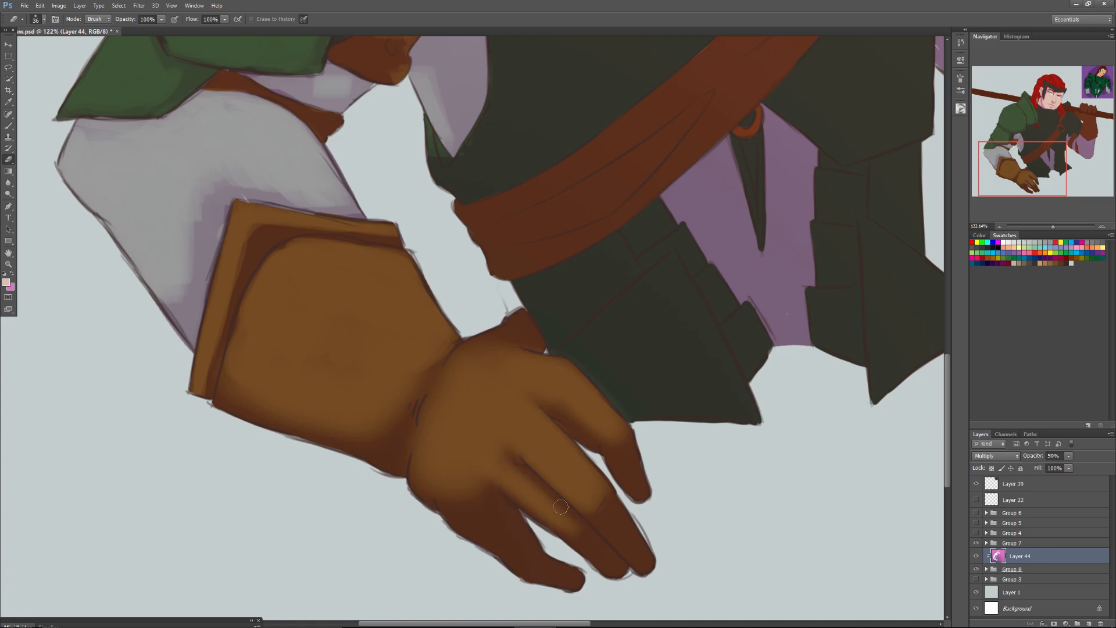
mouse_move(439, 488)
left_mouse_down()
mouse_move(460, 502)
mouse_move(456, 490)
mouse_move(494, 515)
mouse_move(473, 491)
mouse_move(480, 483)
mouse_move(478, 507)
mouse_move(494, 526)
mouse_move(491, 500)
mouse_move(512, 524)
mouse_move(469, 497)
mouse_move(528, 546)
mouse_move(458, 524)
mouse_move(438, 490)
mouse_move(433, 504)
mouse_move(519, 554)
mouse_move(535, 578)
mouse_move(564, 571)
left_mouse_up()
mouse_move(486, 540)
left_mouse_down()
mouse_move(517, 559)
mouse_move(522, 538)
left_mouse_up()
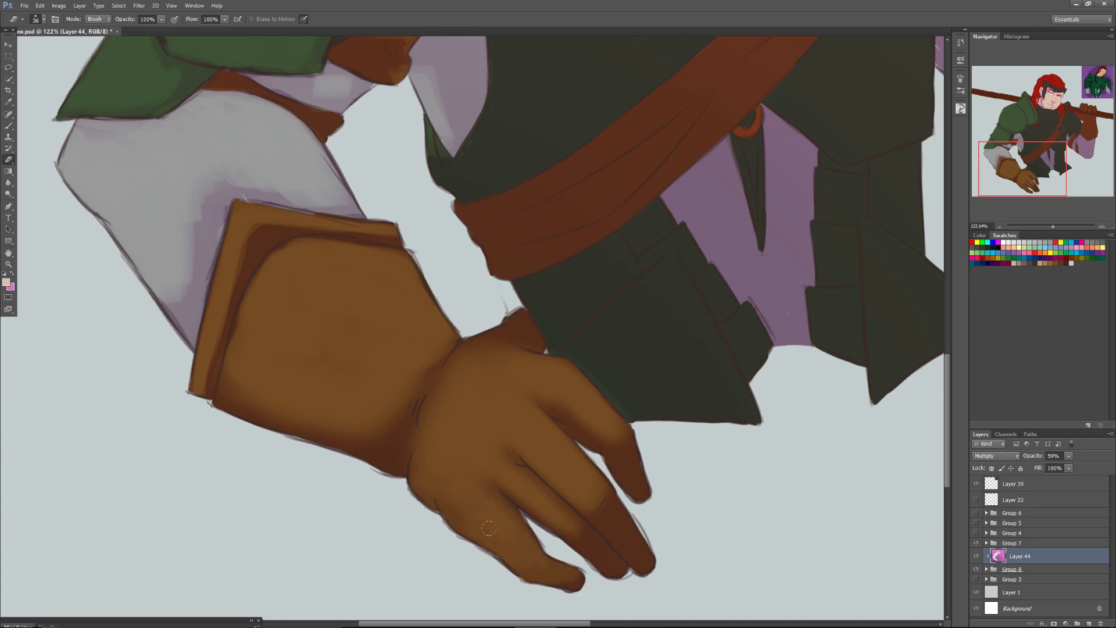
mouse_move(587, 555)
left_mouse_down()
mouse_move(583, 536)
mouse_move(610, 558)
mouse_move(599, 511)
mouse_move(645, 540)
mouse_move(608, 448)
mouse_move(624, 480)
mouse_move(634, 440)
left_mouse_up()
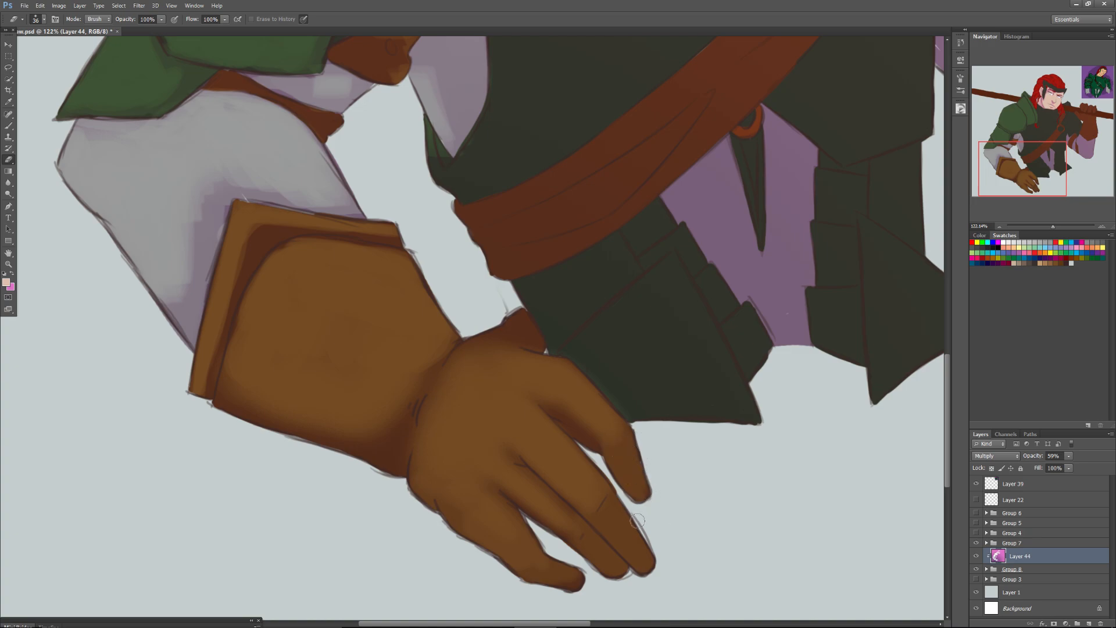
Set a round Eraser at 35 px and erase the shade along the chest armour's border around the armhole.
left_click_drag(1032, 157, 1029, 130)
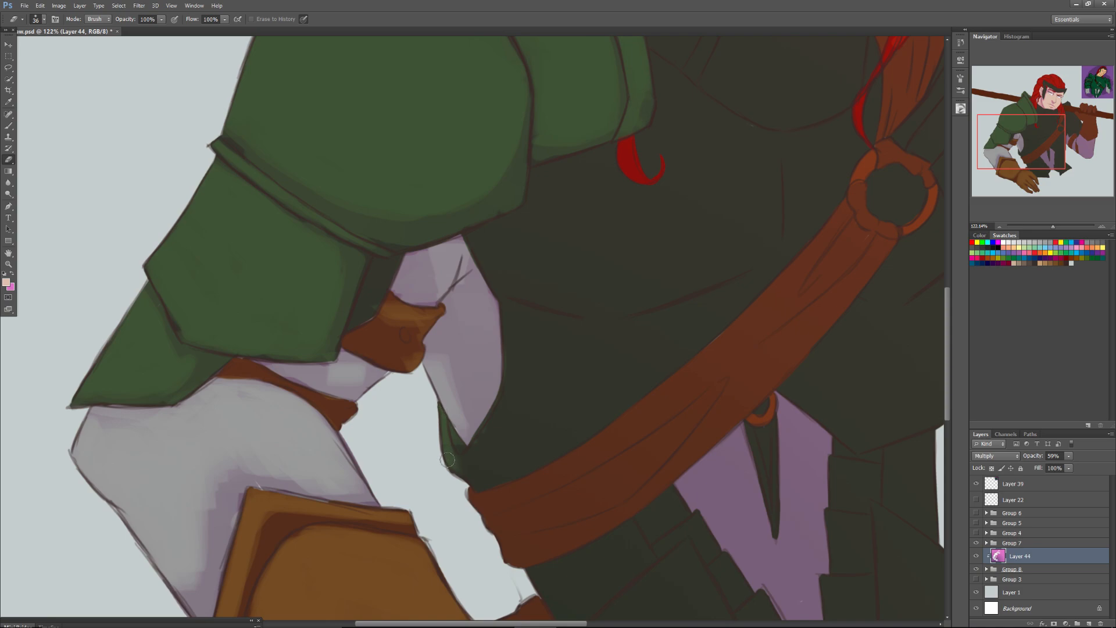
right_click(463, 446)
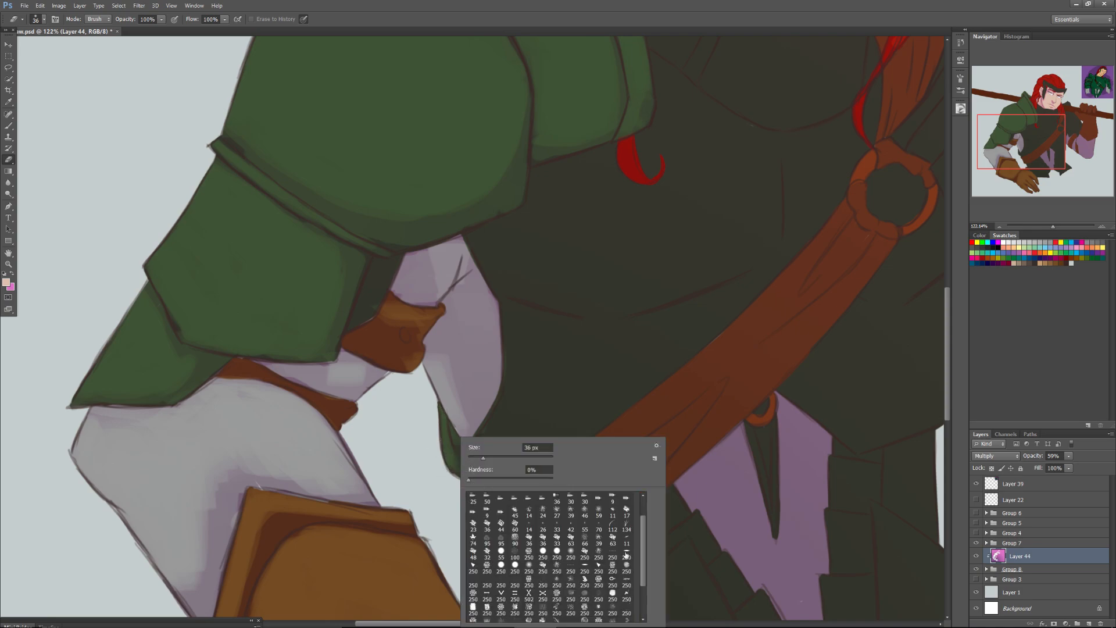
left_click(515, 565)
left_click(482, 458)
left_click(443, 432)
mouse_move(451, 468)
left_mouse_down()
mouse_move(507, 382)
mouse_move(453, 475)
mouse_move(498, 398)
mouse_move(466, 462)
mouse_move(506, 367)
mouse_move(507, 393)
mouse_move(508, 323)
mouse_move(505, 389)
left_mouse_up()
left_click_drag(507, 318, 510, 336)
mouse_move(465, 455)
left_mouse_down()
mouse_move(493, 428)
mouse_move(509, 355)
left_mouse_up()
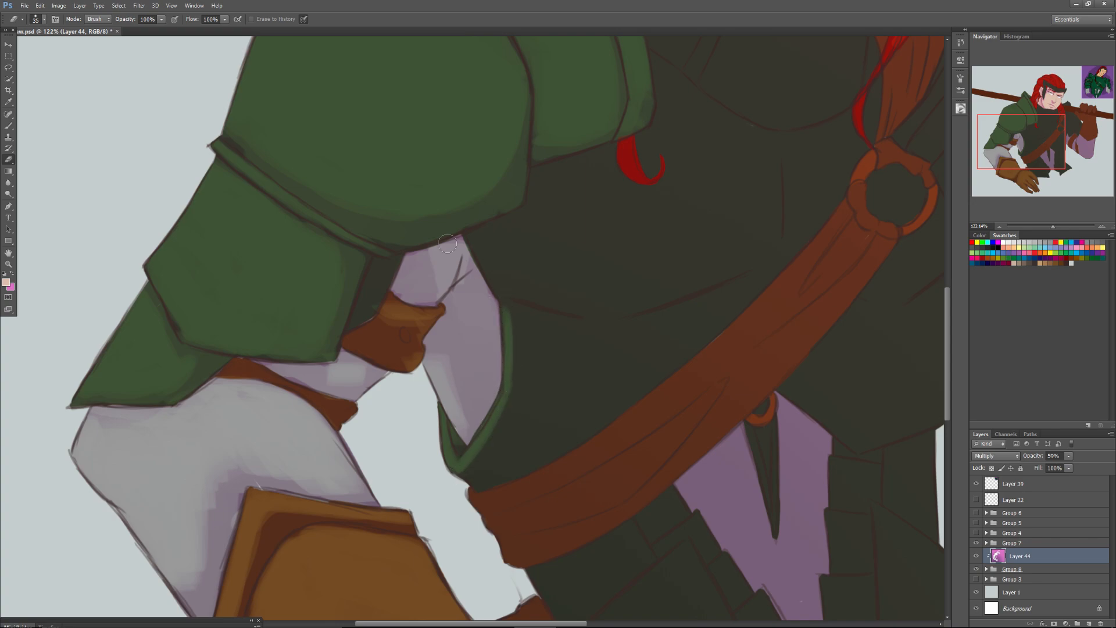
left_click_drag(754, 295, 700, 323)
Flip the whole canvas horizontally.
left_click_drag(1053, 227, 1048, 240)
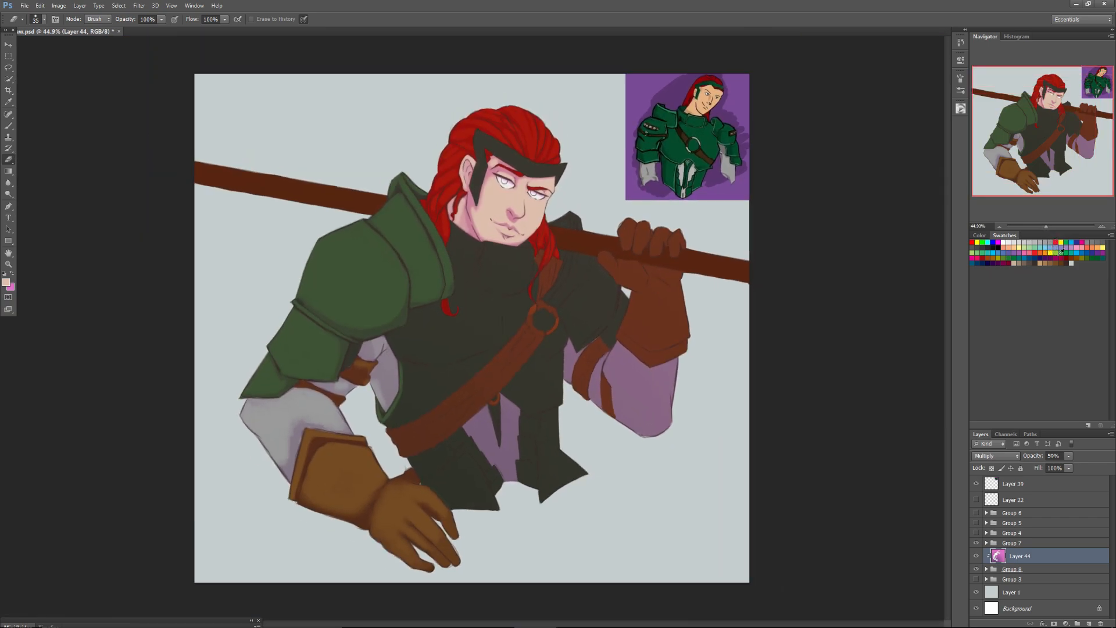
left_click(60, 6)
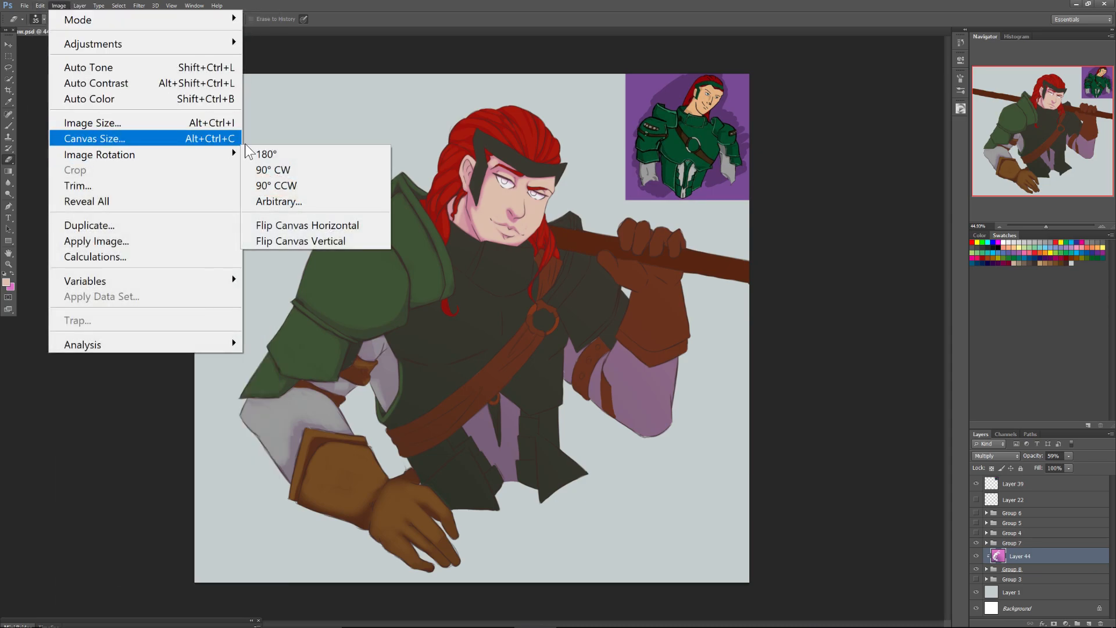
left_click(278, 224)
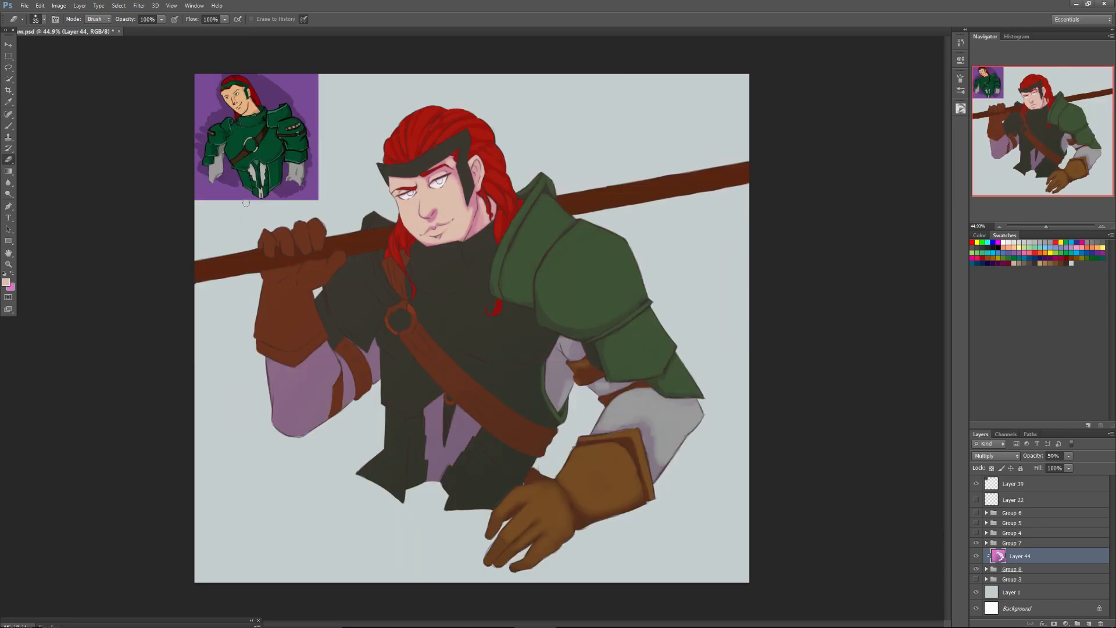
Erase the shade along the collar's overlapping edge with the 35 px Eraser, then from the flap beside it at 56 px.
left_click_drag(1046, 226, 1050, 226)
left_click_drag(1036, 133, 1016, 123)
right_click(562, 287)
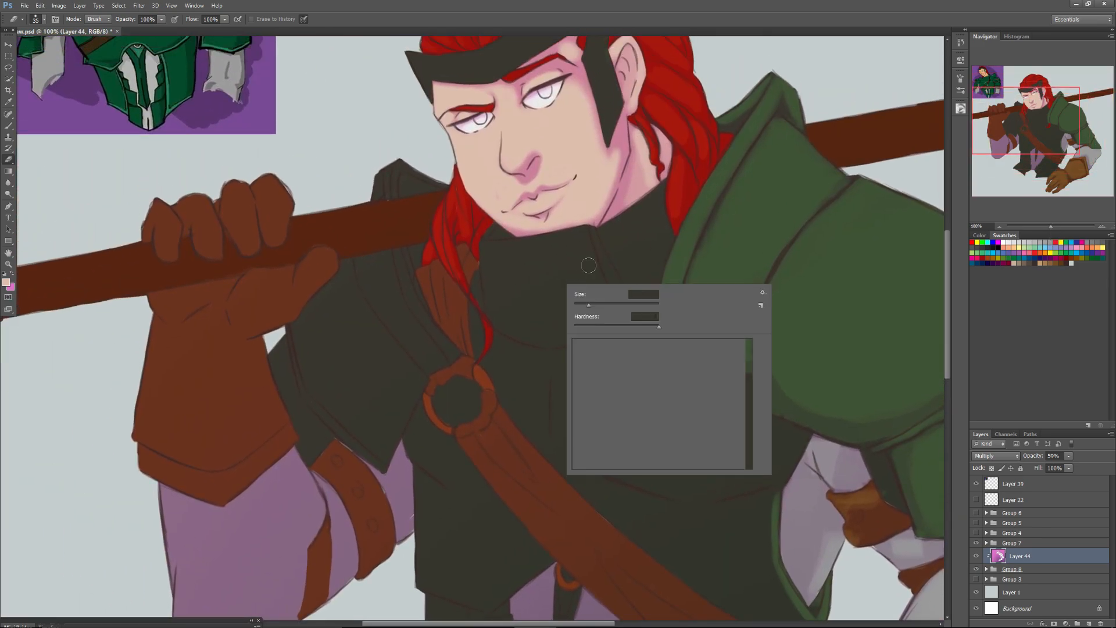
left_click_drag(593, 237, 624, 300)
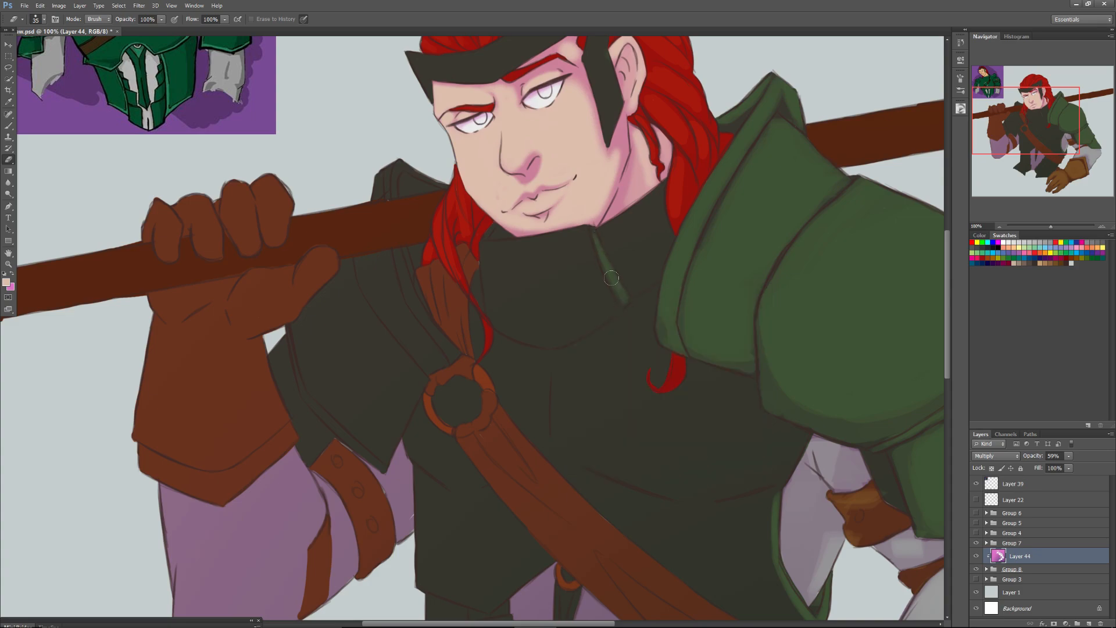
left_click_drag(595, 235, 631, 306)
right_click(633, 231)
left_click_drag(661, 242, 678, 243)
left_click(626, 228)
mouse_move(608, 252)
left_mouse_down()
mouse_move(629, 290)
mouse_move(659, 260)
mouse_move(660, 193)
mouse_move(616, 233)
mouse_move(637, 269)
left_mouse_up()
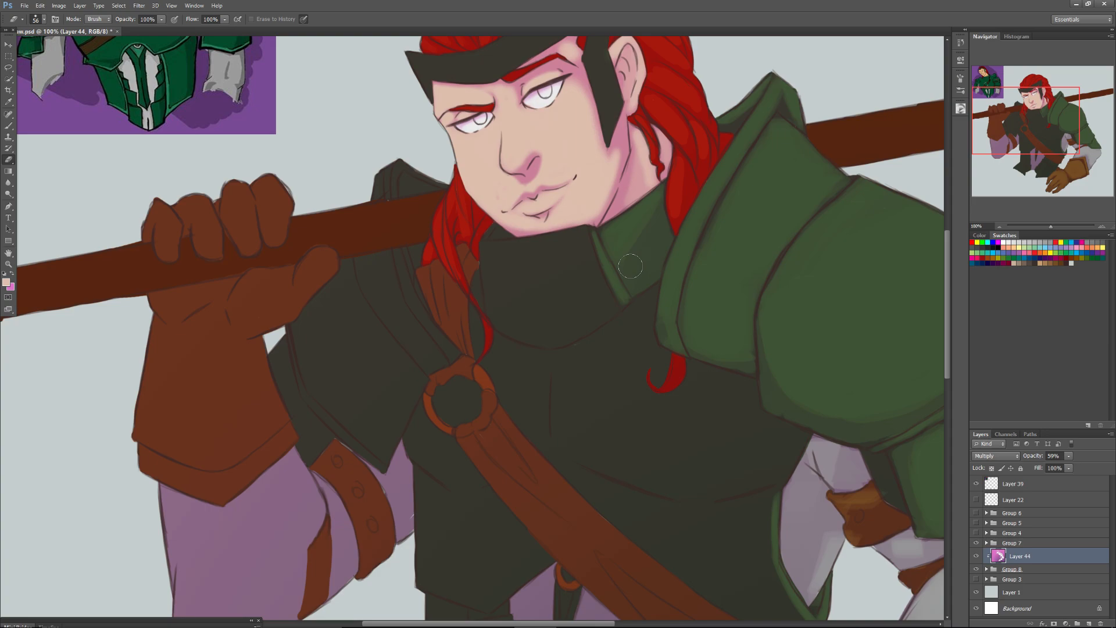
Erase the shade along the collar's upper border, then enlarge the Eraser and clear the collar's front panel down to its curved lower edge.
mouse_move(578, 237)
left_mouse_down()
mouse_move(487, 248)
mouse_move(565, 241)
mouse_move(523, 250)
left_mouse_up()
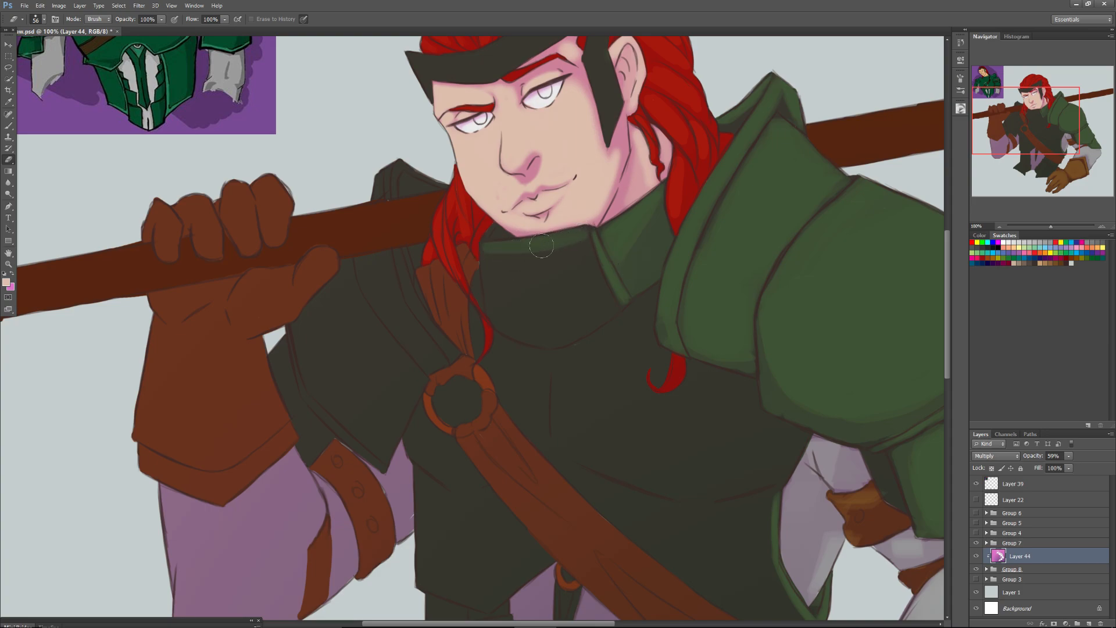
right_click(544, 322)
left_click_drag(570, 331, 589, 339)
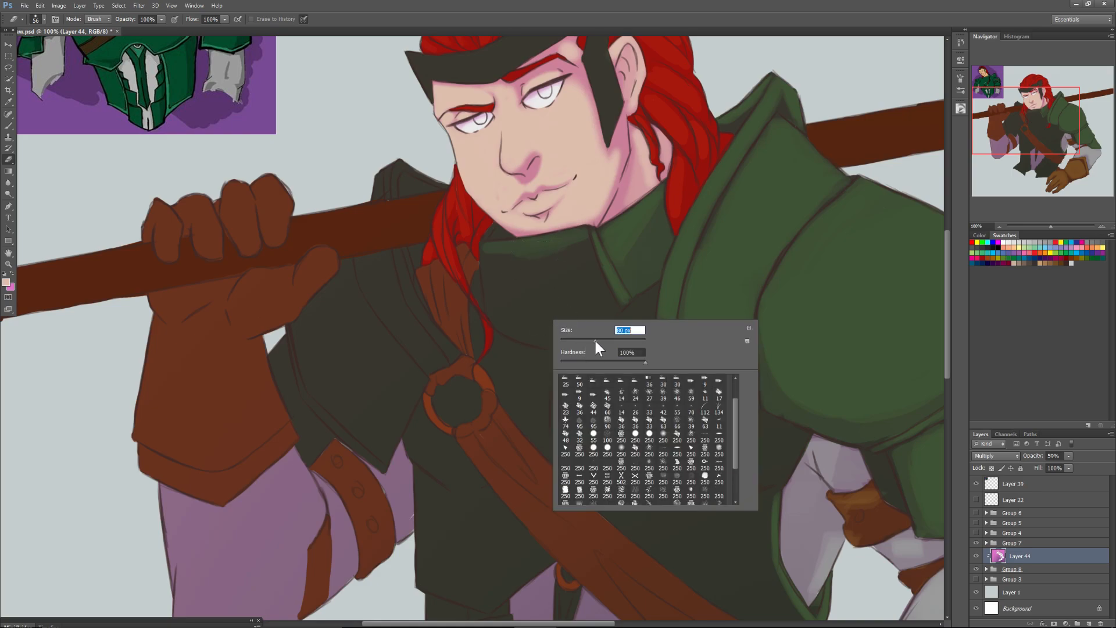
mouse_move(521, 263)
left_mouse_down()
mouse_move(569, 301)
mouse_move(585, 253)
mouse_move(605, 304)
mouse_move(569, 325)
left_mouse_up()
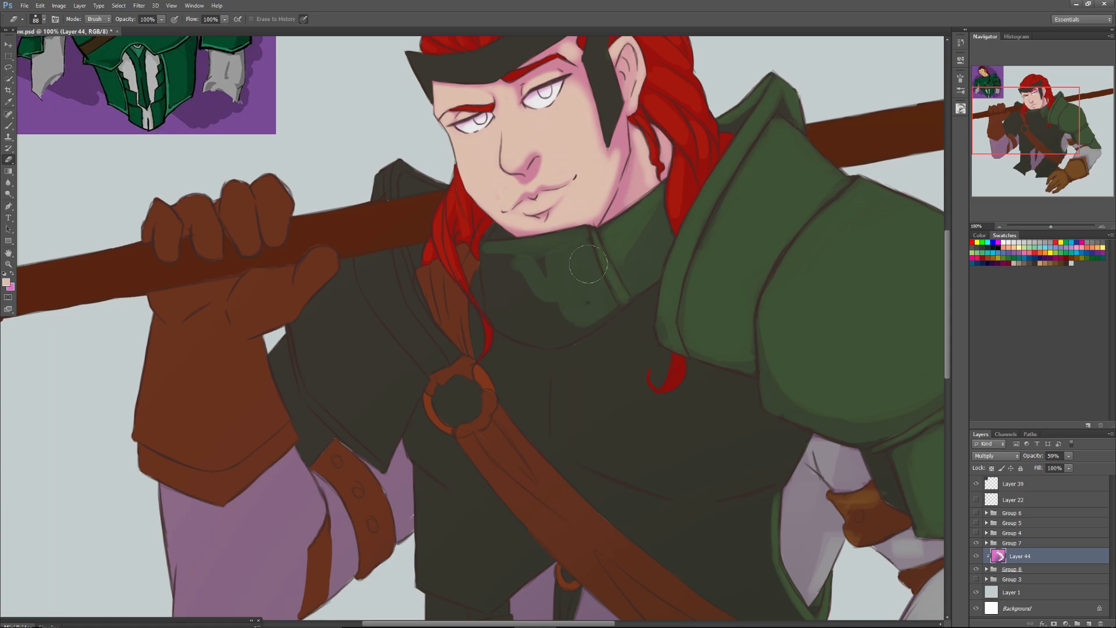
mouse_move(535, 269)
left_mouse_down()
mouse_move(581, 304)
mouse_move(567, 326)
mouse_move(614, 299)
mouse_move(541, 336)
mouse_move(543, 318)
mouse_move(534, 324)
mouse_move(544, 326)
mouse_move(495, 259)
mouse_move(498, 306)
mouse_move(551, 332)
mouse_move(522, 326)
mouse_move(517, 308)
mouse_move(541, 290)
mouse_move(531, 254)
mouse_move(571, 243)
mouse_move(491, 251)
mouse_move(575, 237)
mouse_move(511, 251)
mouse_move(572, 241)
mouse_move(562, 249)
mouse_move(550, 249)
mouse_move(569, 238)
mouse_move(580, 261)
mouse_move(572, 242)
mouse_move(582, 241)
mouse_move(604, 294)
left_mouse_up()
mouse_move(514, 261)
left_mouse_down()
mouse_move(488, 244)
mouse_move(476, 255)
mouse_move(483, 302)
left_mouse_up()
Erase the shade from the raised arm's shoulder armour behind the staff and its bands beside the chest strap, using 31 px and 57 px Eraser sizes.
right_click(488, 277)
left_click(513, 295)
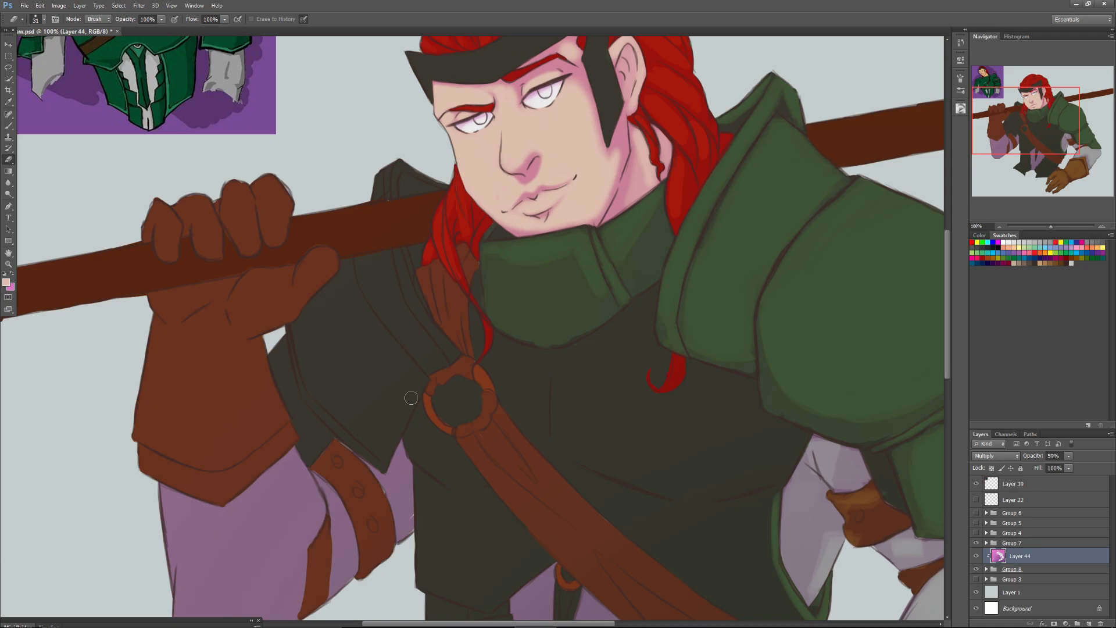
left_click_drag(393, 166, 394, 193)
left_click_drag(404, 252, 421, 298)
right_click(393, 176)
type("57")
key("Return")
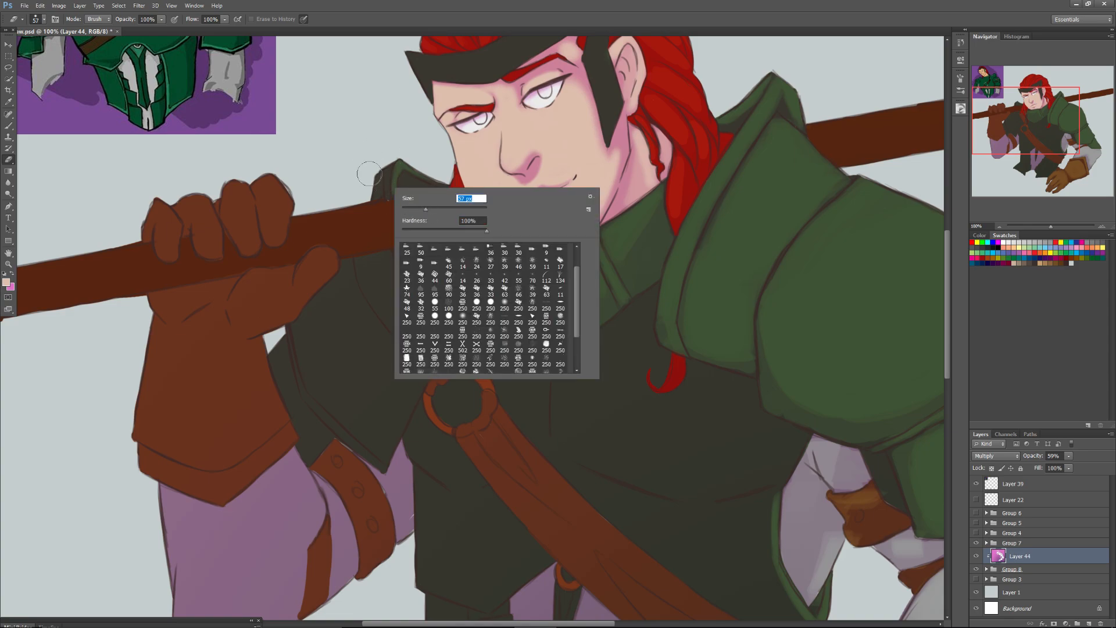
key("Return")
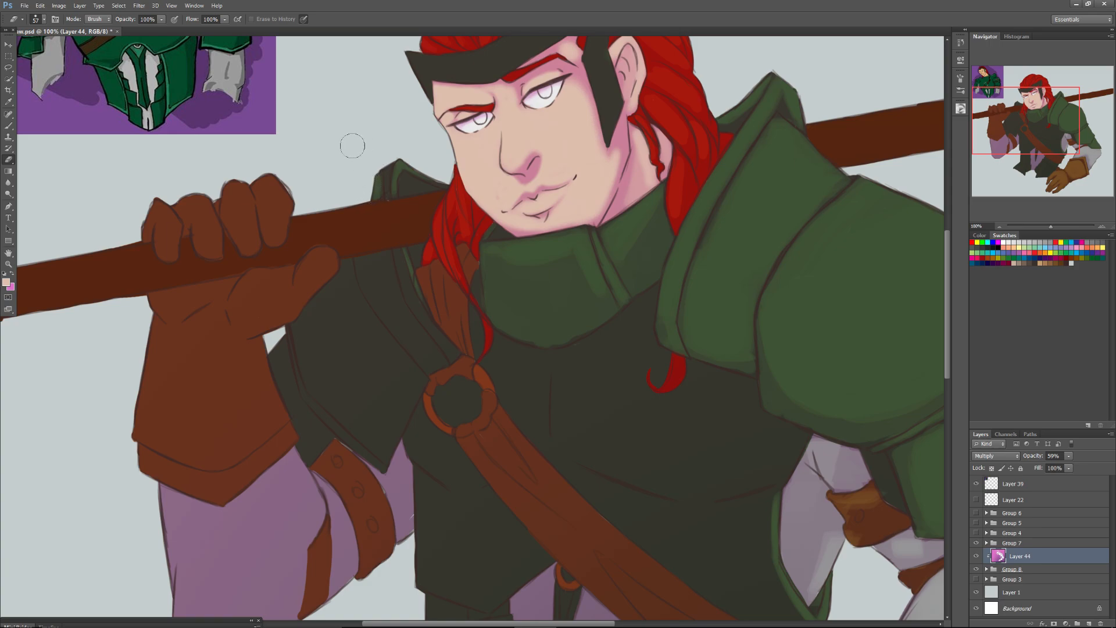
mouse_move(418, 347)
left_mouse_down()
mouse_move(433, 357)
mouse_move(410, 325)
mouse_move(405, 337)
mouse_move(430, 365)
mouse_move(386, 285)
mouse_move(401, 320)
mouse_move(362, 265)
mouse_move(388, 256)
mouse_move(386, 279)
mouse_move(395, 256)
mouse_move(451, 352)
mouse_move(431, 366)
mouse_move(435, 350)
left_mouse_up()
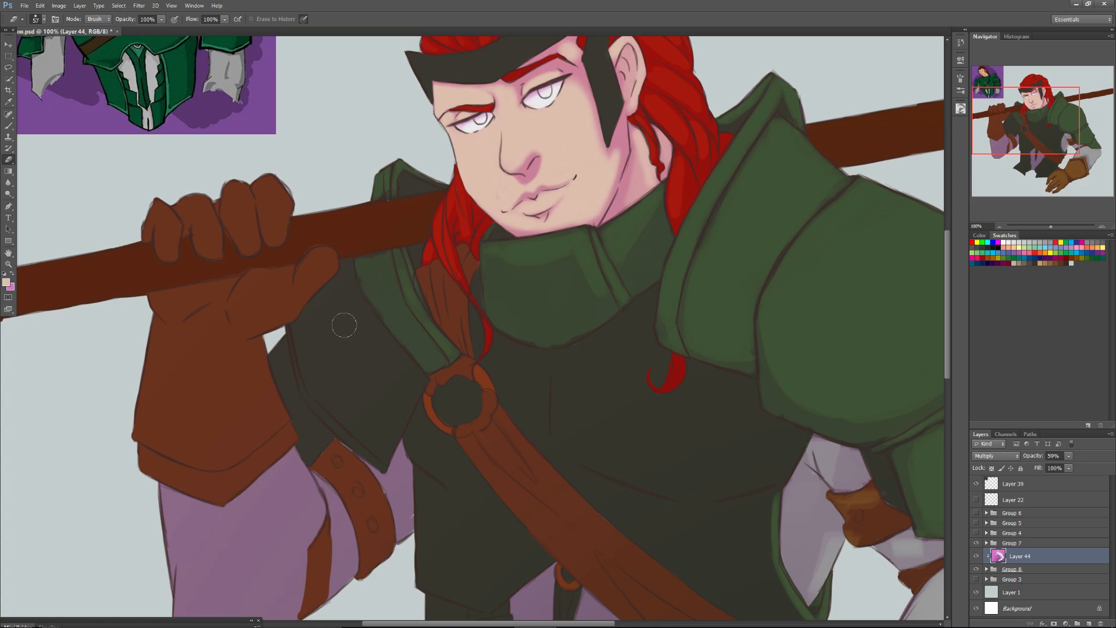
Erase the shade from the main shoulder plate of the raised arm with the 57 px Eraser, then at 87 px.
mouse_move(347, 282)
left_mouse_down()
mouse_move(299, 330)
mouse_move(303, 375)
mouse_move(371, 457)
mouse_move(407, 397)
mouse_move(384, 459)
mouse_move(422, 380)
mouse_move(347, 284)
mouse_move(338, 329)
mouse_move(307, 341)
mouse_move(327, 401)
mouse_move(372, 441)
mouse_move(410, 378)
mouse_move(407, 388)
mouse_move(393, 350)
mouse_move(397, 392)
mouse_move(368, 397)
mouse_move(339, 369)
mouse_move(370, 433)
left_mouse_up()
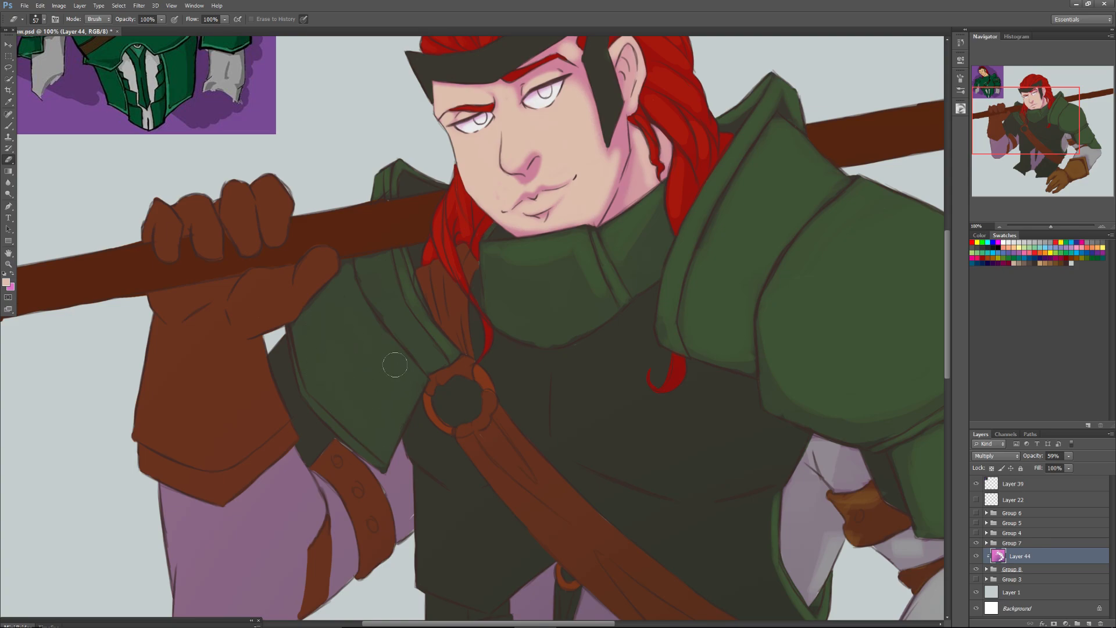
mouse_move(353, 275)
left_mouse_down()
mouse_move(374, 430)
mouse_move(407, 392)
left_mouse_up()
right_click(369, 388)
mouse_move(399, 397)
left_mouse_down()
mouse_move(356, 406)
mouse_move(381, 437)
mouse_move(361, 374)
mouse_move(349, 402)
mouse_move(373, 335)
mouse_move(346, 375)
mouse_move(365, 426)
mouse_move(342, 412)
mouse_move(361, 424)
mouse_move(408, 378)
mouse_move(393, 416)
left_mouse_up()
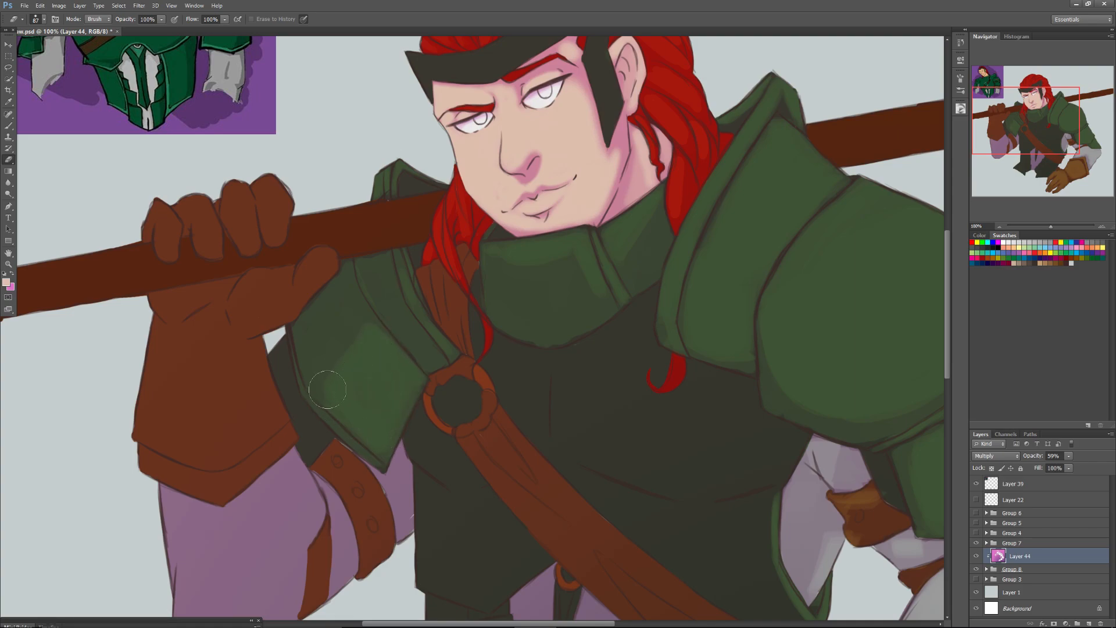
left_click_drag(337, 381, 364, 414)
Erase the shade from the small plate under the raised arm's shoulder armour, the studded strap and the sleeve cloth around it.
mouse_move(288, 407)
left_mouse_down()
mouse_move(317, 432)
mouse_move(305, 428)
mouse_move(300, 450)
mouse_move(306, 423)
mouse_move(276, 354)
mouse_move(306, 453)
mouse_move(306, 422)
mouse_move(309, 457)
mouse_move(331, 457)
mouse_move(361, 504)
mouse_move(336, 459)
mouse_move(377, 532)
mouse_move(330, 458)
mouse_move(356, 495)
left_mouse_up()
mouse_move(379, 542)
left_mouse_down()
mouse_move(334, 466)
mouse_move(381, 539)
mouse_move(325, 455)
mouse_move(378, 530)
mouse_move(343, 477)
left_mouse_up()
mouse_move(397, 505)
left_mouse_down()
mouse_move(374, 481)
mouse_move(394, 511)
mouse_move(400, 475)
mouse_move(398, 511)
mouse_move(385, 483)
mouse_move(398, 510)
mouse_move(398, 485)
mouse_move(397, 524)
mouse_move(341, 553)
mouse_move(321, 490)
mouse_move(344, 583)
mouse_move(337, 513)
left_mouse_up()
mouse_move(344, 558)
left_mouse_down()
mouse_move(324, 584)
mouse_move(332, 543)
mouse_move(359, 561)
mouse_move(341, 513)
left_mouse_up()
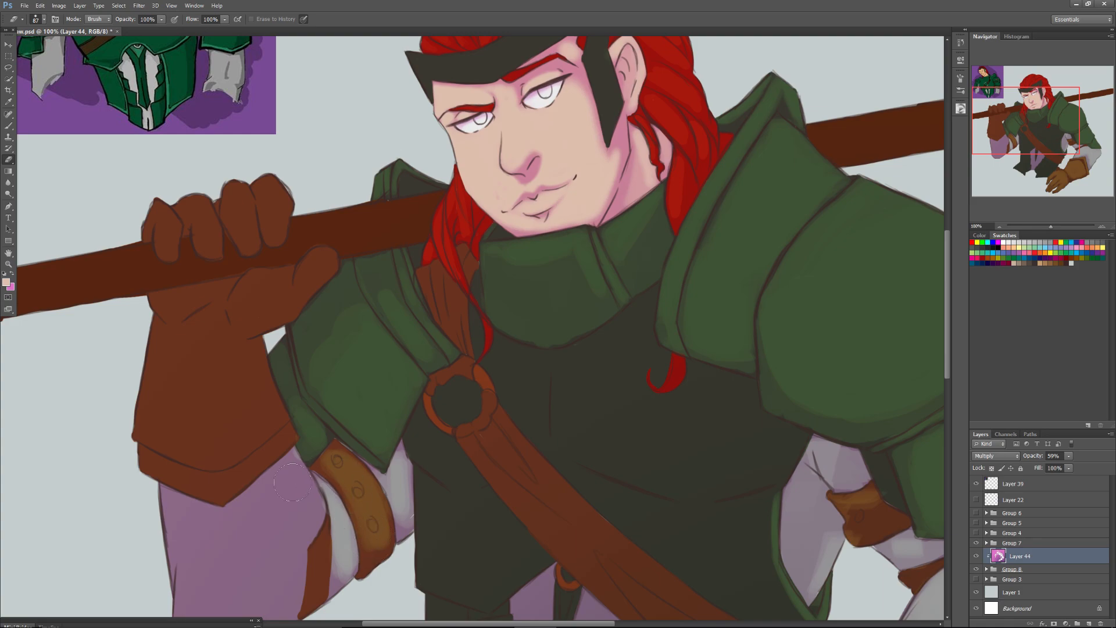
Erase the shade from the raised arm's sleeve and narrow leather strap with the 87 px Eraser, keeping a shadow along the outer edge.
left_click_drag(1019, 125, 1006, 157)
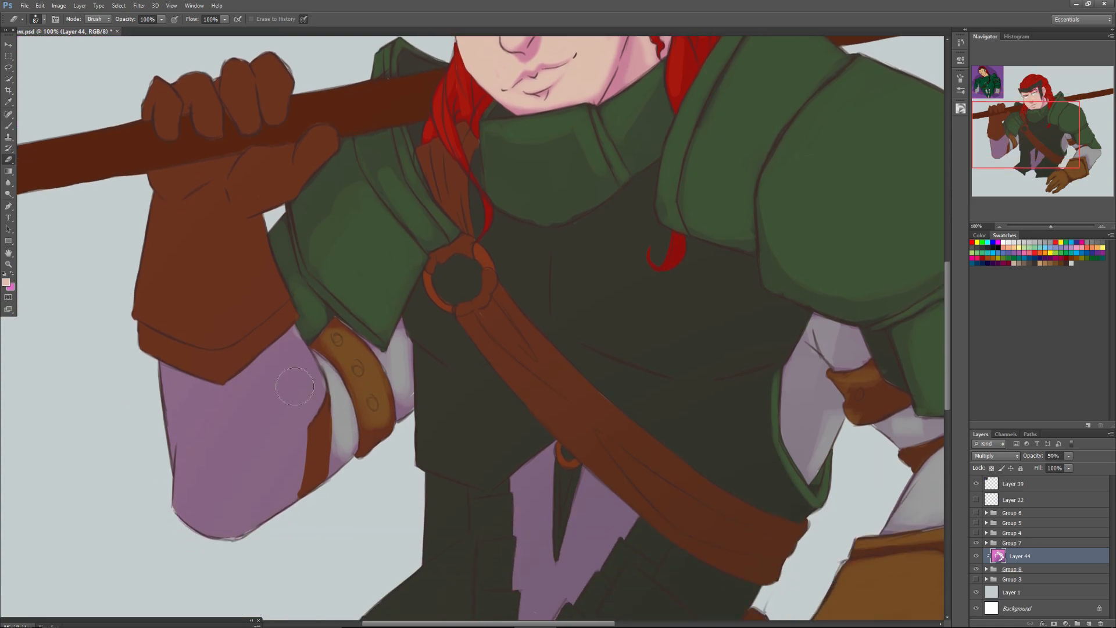
mouse_move(291, 341)
left_mouse_down()
mouse_move(316, 393)
mouse_move(308, 408)
mouse_move(296, 347)
mouse_move(314, 394)
mouse_move(307, 412)
mouse_move(290, 340)
mouse_move(271, 389)
mouse_move(282, 345)
mouse_move(228, 404)
mouse_move(279, 348)
mouse_move(247, 421)
mouse_move(293, 395)
mouse_move(292, 412)
mouse_move(286, 357)
mouse_move(273, 372)
mouse_move(300, 362)
mouse_move(292, 339)
mouse_move(303, 377)
mouse_move(272, 412)
mouse_move(279, 435)
mouse_move(242, 425)
mouse_move(232, 408)
mouse_move(264, 386)
mouse_move(274, 412)
mouse_move(296, 385)
mouse_move(268, 377)
mouse_move(273, 363)
mouse_move(224, 407)
mouse_move(255, 371)
mouse_move(237, 389)
mouse_move(242, 402)
mouse_move(288, 418)
mouse_move(307, 408)
mouse_move(270, 433)
left_mouse_up()
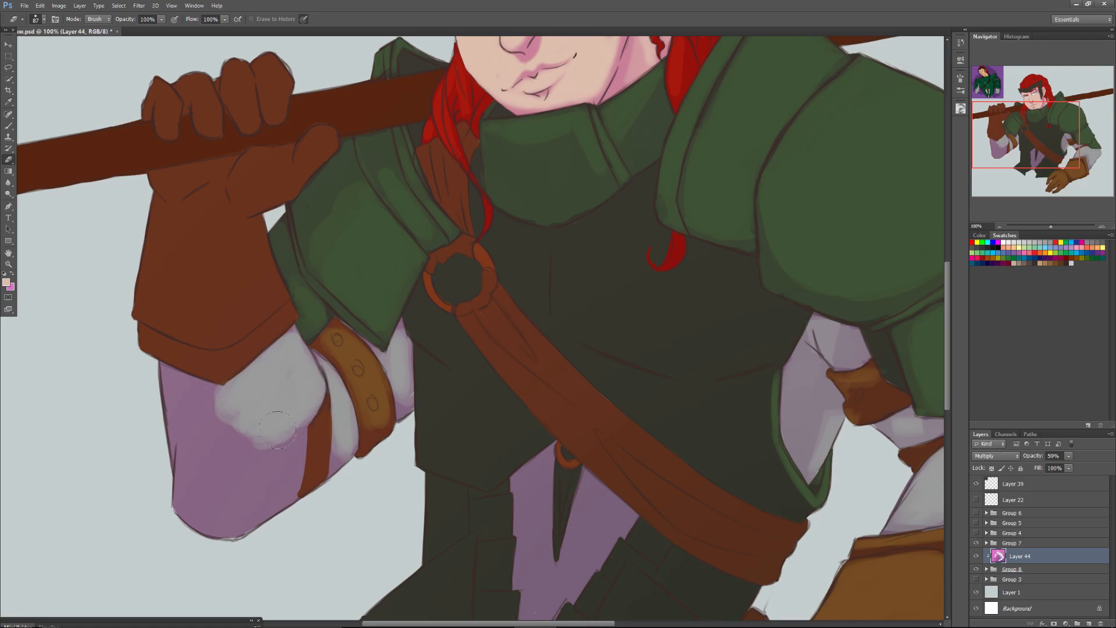
mouse_move(216, 408)
left_mouse_down()
mouse_move(157, 365)
mouse_move(191, 432)
mouse_move(163, 415)
mouse_move(200, 440)
mouse_move(212, 471)
mouse_move(211, 536)
mouse_move(244, 519)
mouse_move(295, 413)
mouse_move(287, 511)
mouse_move(324, 455)
mouse_move(320, 432)
mouse_move(316, 472)
mouse_move(322, 411)
mouse_move(305, 511)
left_mouse_up()
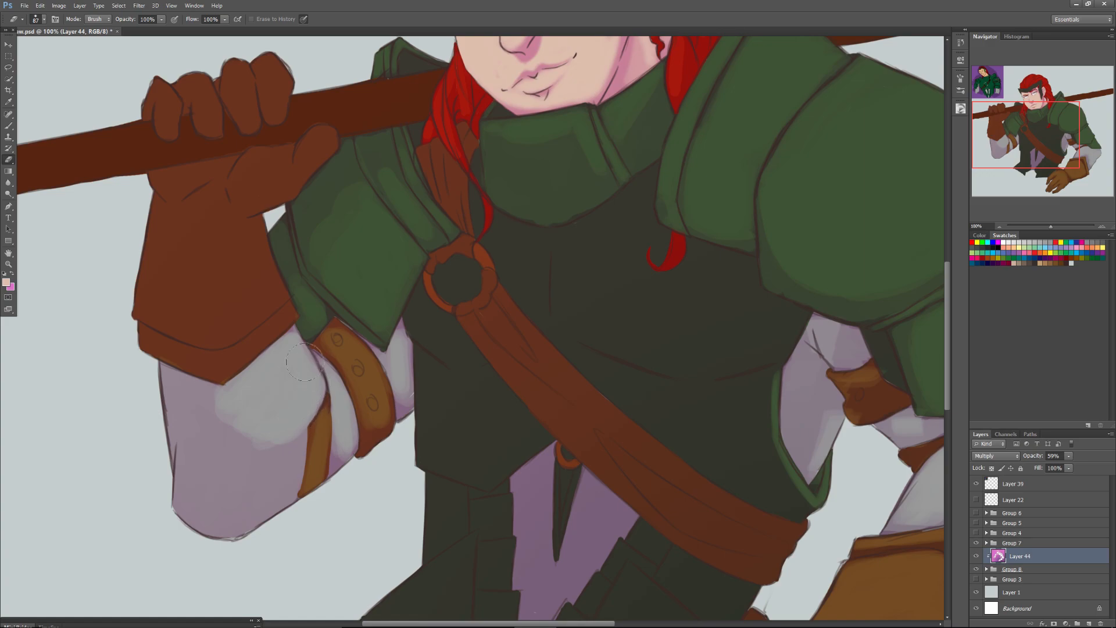
mouse_move(287, 436)
left_mouse_down()
mouse_move(275, 492)
mouse_move(290, 412)
mouse_move(282, 494)
mouse_move(294, 436)
mouse_move(270, 501)
mouse_move(277, 442)
left_mouse_up()
mouse_move(256, 498)
left_mouse_down()
mouse_move(222, 458)
mouse_move(226, 480)
mouse_move(236, 504)
mouse_move(233, 434)
mouse_move(246, 495)
mouse_move(196, 473)
mouse_move(202, 457)
mouse_move(205, 479)
mouse_move(212, 468)
mouse_move(250, 517)
left_mouse_up()
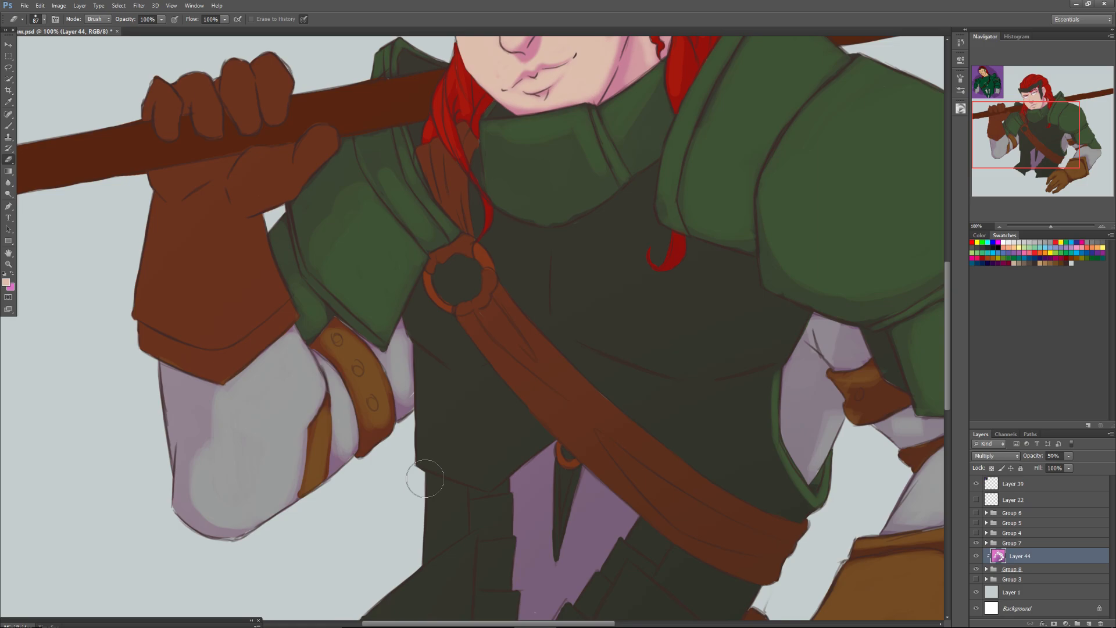
Erase a strip of shade along the inner edge of the raised glove's cuff with the 49 px hard Eraser.
left_click_drag(1025, 129, 1038, 143)
left_click_drag(1051, 225, 1049, 229)
left_click_drag(1015, 141, 1019, 127)
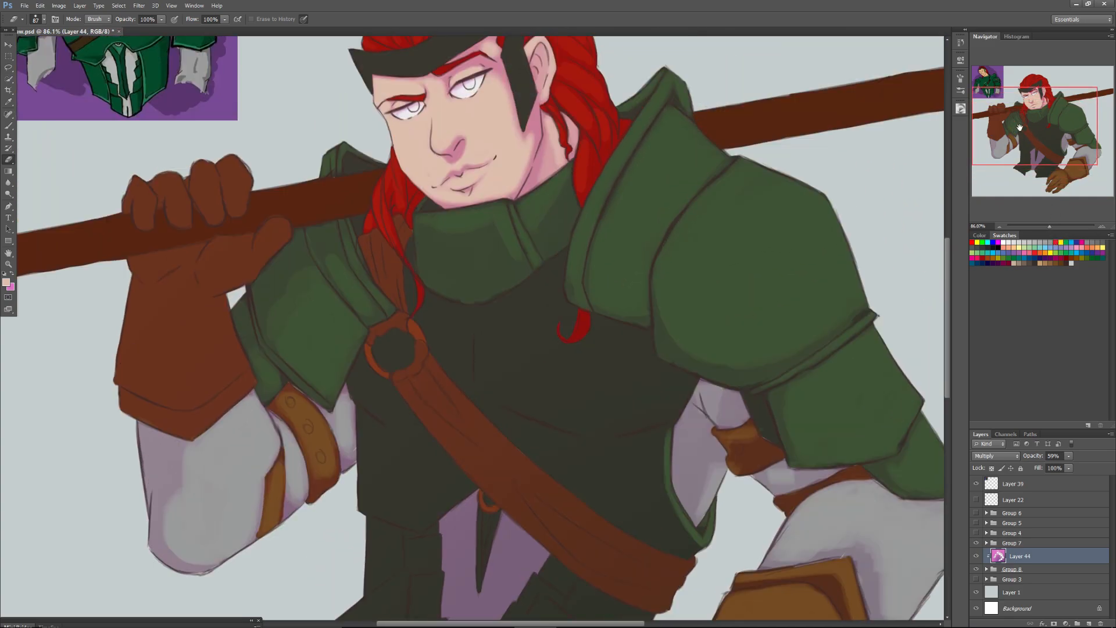
right_click(218, 319)
key("Return")
left_click_drag(223, 306, 228, 326)
Erase the shade from the middle of the raised glove's cuff with a soft round Eraser, enlarged to 112 px.
right_click(223, 340)
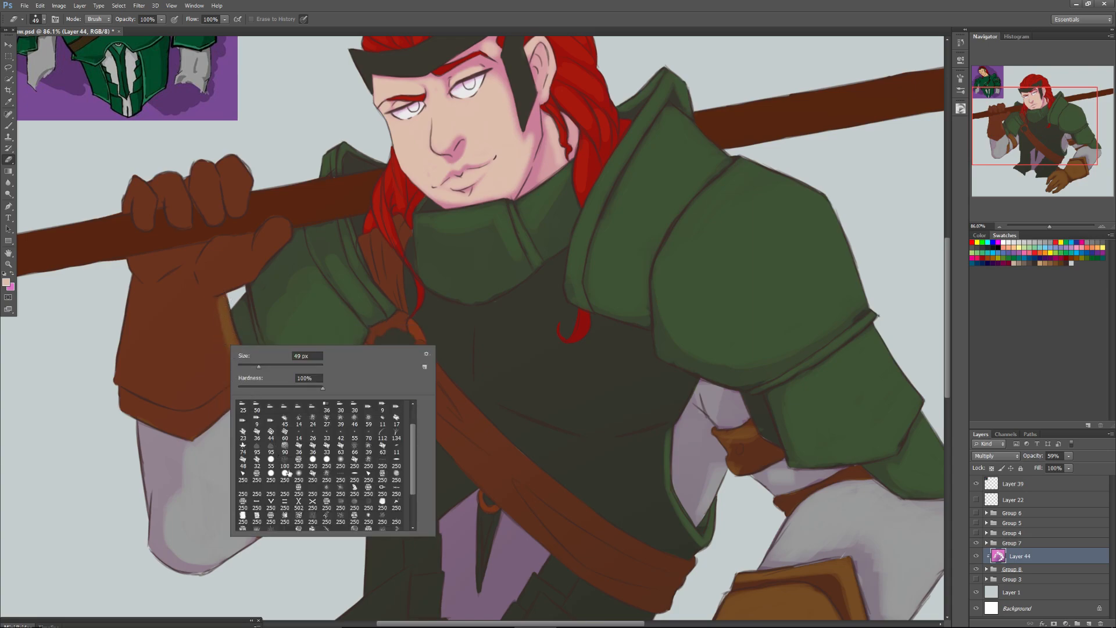
left_click_drag(415, 458, 369, 390)
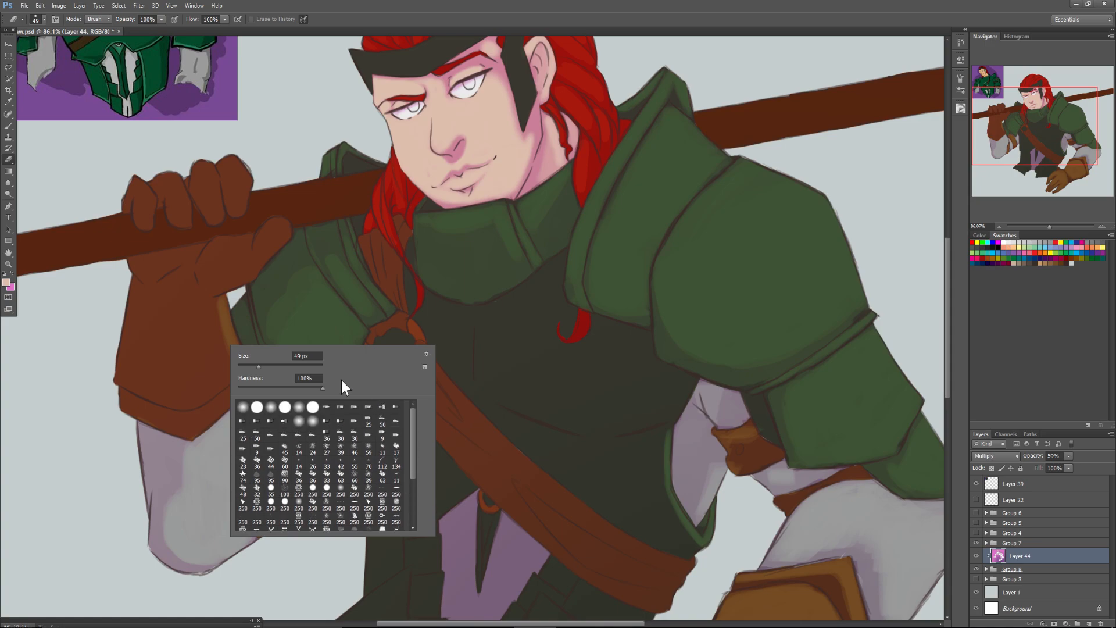
left_click(244, 409)
left_click_drag(259, 366, 263, 366)
left_click_drag(213, 314, 229, 362)
mouse_move(216, 301)
left_mouse_down()
mouse_move(234, 370)
mouse_move(244, 364)
mouse_move(225, 328)
mouse_move(223, 365)
mouse_move(240, 371)
mouse_move(205, 400)
mouse_move(222, 367)
mouse_move(221, 302)
mouse_move(201, 400)
mouse_move(184, 403)
mouse_move(199, 399)
mouse_move(190, 400)
mouse_move(211, 306)
mouse_move(198, 313)
mouse_move(193, 393)
mouse_move(194, 297)
mouse_move(182, 401)
mouse_move(187, 303)
mouse_move(173, 363)
mouse_move(182, 388)
mouse_move(194, 296)
mouse_move(177, 320)
mouse_move(172, 391)
mouse_move(173, 382)
mouse_move(226, 387)
left_mouse_up()
right_click(198, 389)
mouse_move(173, 320)
left_mouse_down()
mouse_move(159, 359)
mouse_move(165, 313)
mouse_move(174, 393)
mouse_move(157, 345)
left_mouse_up()
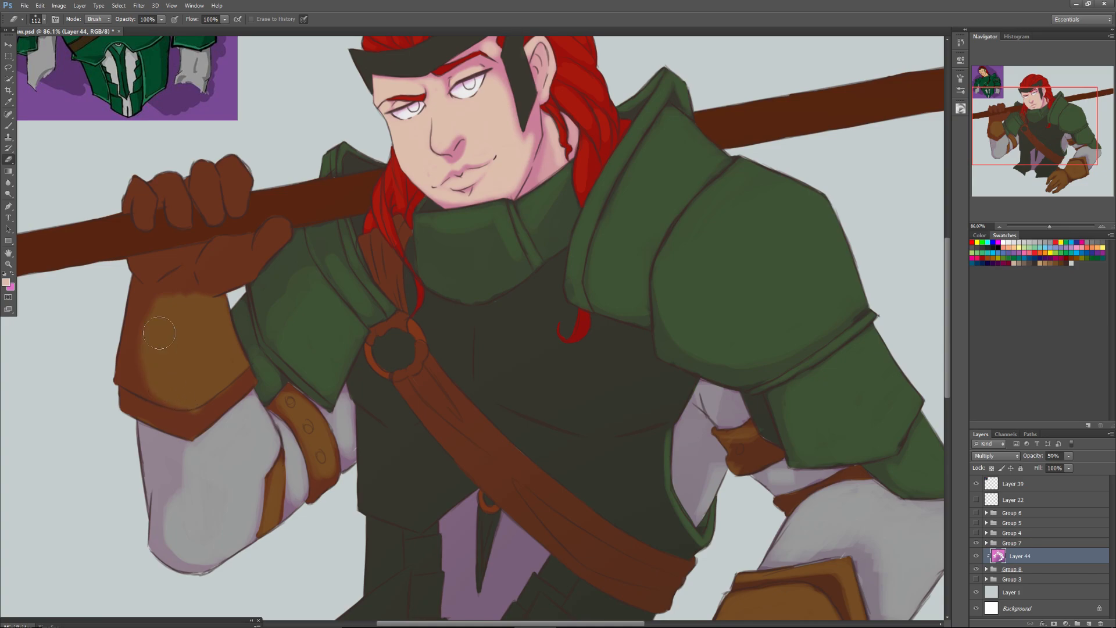
Erase the shade from the raised glove's cuff band, thumb and finger tops with the soft 112 px Eraser.
mouse_move(243, 389)
left_mouse_down()
mouse_move(209, 414)
mouse_move(261, 371)
left_mouse_up()
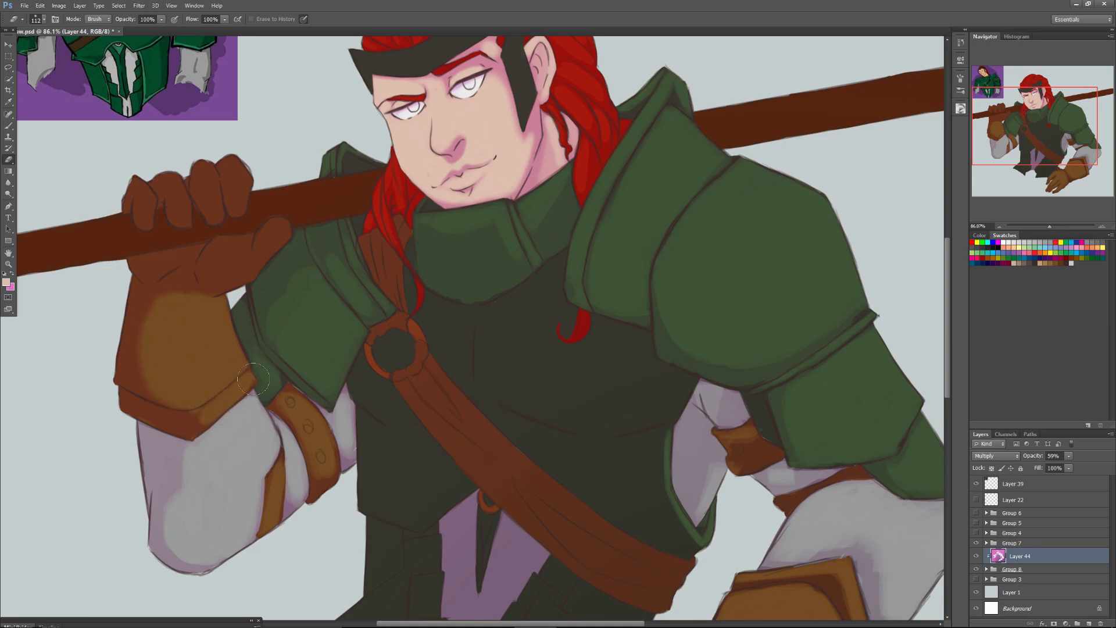
mouse_move(205, 424)
left_mouse_down()
mouse_move(128, 403)
mouse_move(173, 422)
mouse_move(99, 404)
left_mouse_up()
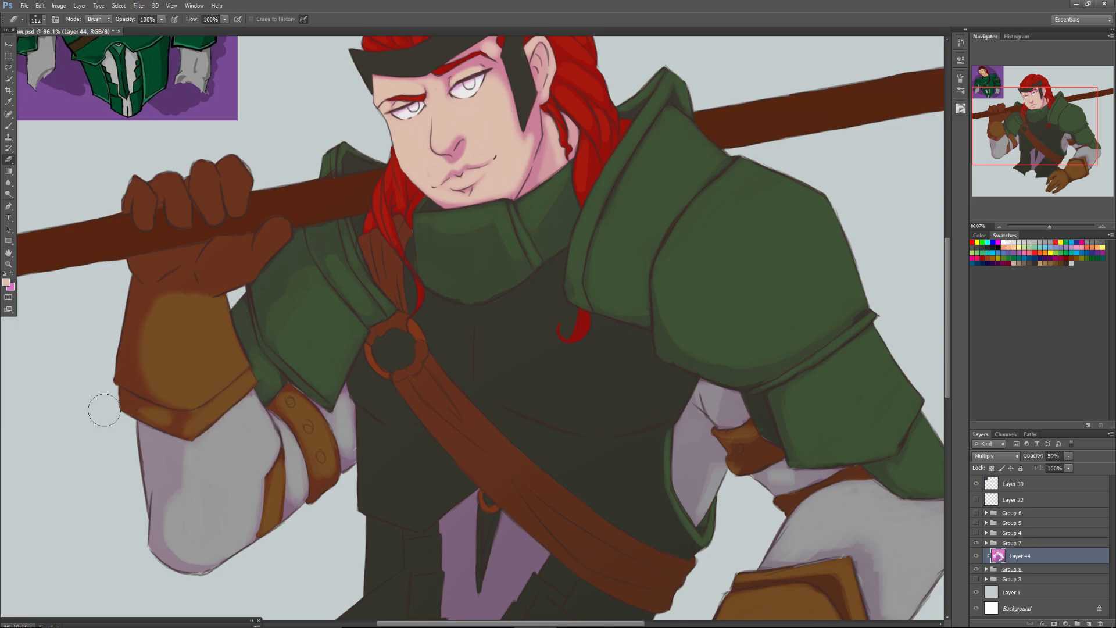
mouse_move(220, 251)
left_mouse_down()
mouse_move(220, 276)
mouse_move(278, 229)
left_mouse_up()
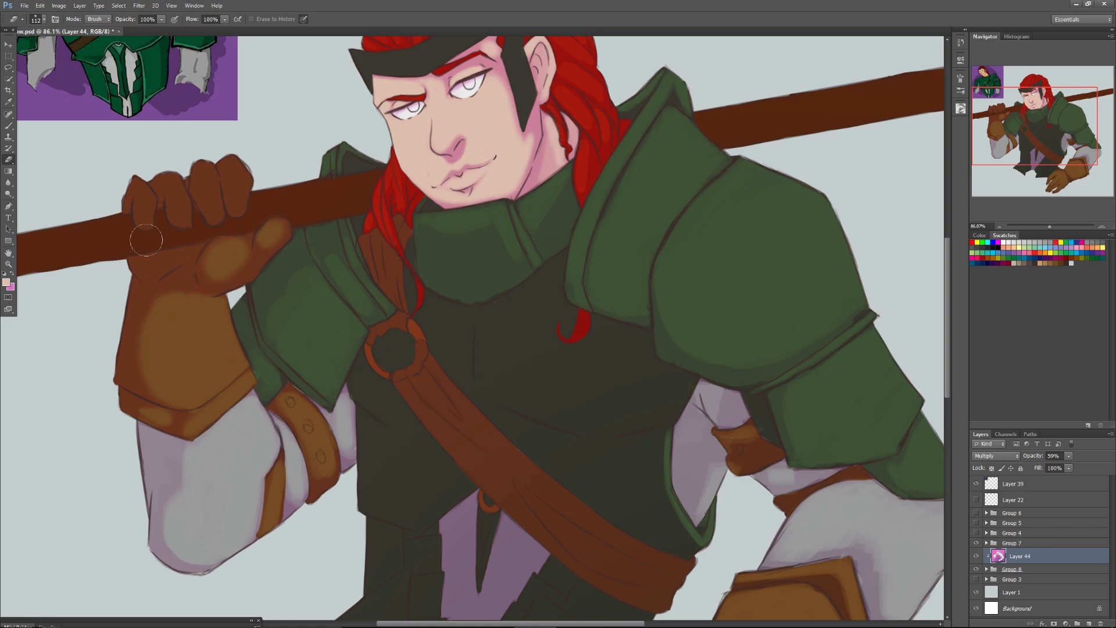
mouse_move(201, 164)
left_mouse_down()
mouse_move(203, 173)
mouse_move(206, 158)
mouse_move(232, 158)
mouse_move(247, 169)
left_mouse_up()
mouse_move(156, 151)
left_mouse_down()
mouse_move(175, 190)
mouse_move(128, 179)
left_mouse_up()
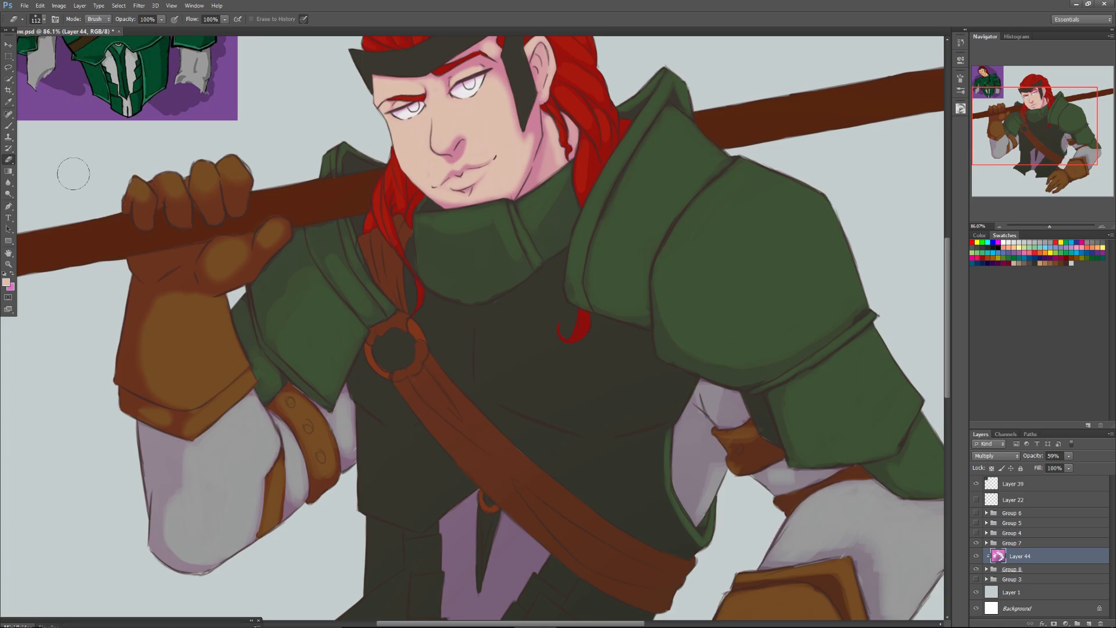
Erase more shade from the raised glove's fingers with a smaller soft Eraser.
right_click(206, 208)
left_click(237, 206)
mouse_move(224, 154)
left_mouse_down()
mouse_move(241, 191)
mouse_move(209, 189)
mouse_move(213, 210)
mouse_move(208, 175)
mouse_move(176, 200)
mouse_move(181, 216)
mouse_move(172, 191)
mouse_move(167, 204)
mouse_move(182, 222)
mouse_move(154, 172)
mouse_move(137, 218)
left_mouse_up()
Try erasing the remaining shade from the raised glove's thumb, palm and cuff, and undo those strokes.
mouse_move(274, 230)
left_mouse_down()
mouse_move(215, 284)
mouse_move(203, 272)
mouse_move(227, 243)
mouse_move(248, 247)
mouse_move(187, 288)
mouse_move(183, 272)
mouse_move(166, 278)
mouse_move(176, 259)
mouse_move(138, 265)
mouse_move(168, 282)
mouse_move(168, 294)
mouse_move(150, 290)
mouse_move(151, 374)
left_mouse_up()
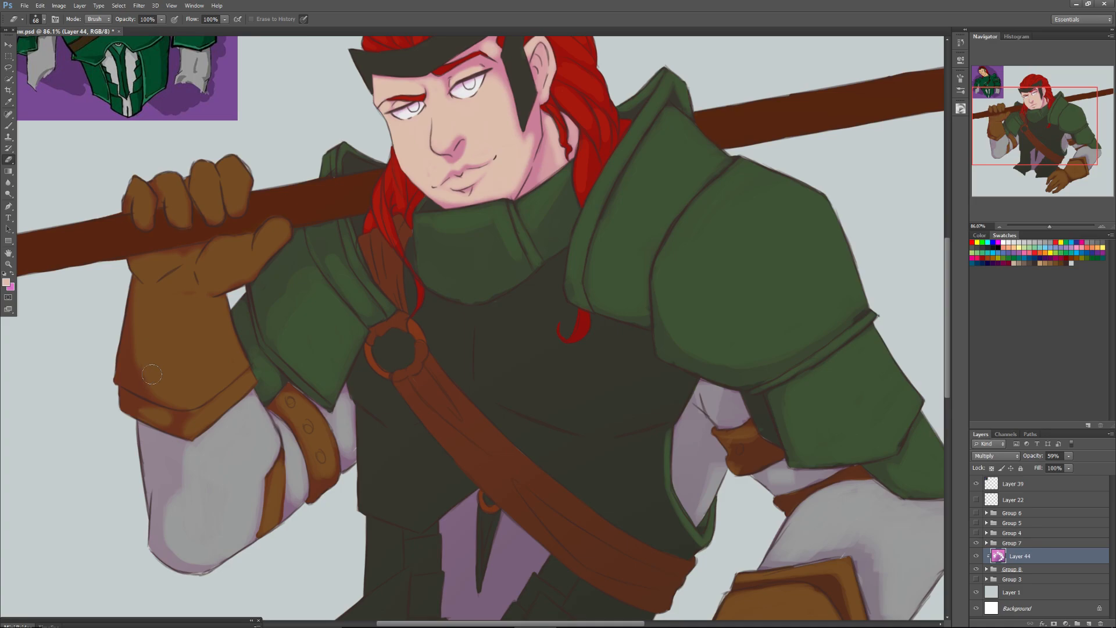
key("ctrl+alt+z")
key("ctrl+alt+z")
key("ctrl+alt+z")
key("ctrl+alt+z")
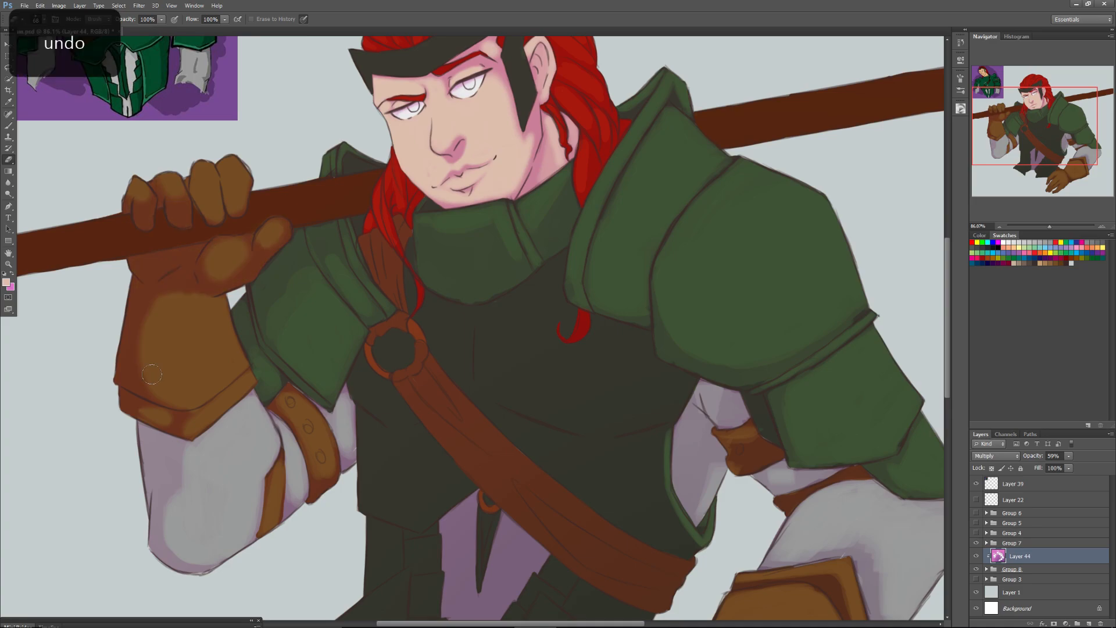
Erase the shade across the raised glove's hand and cuff with a different, larger Eraser brush, keeping shadow along the outer edge.
right_click(201, 330)
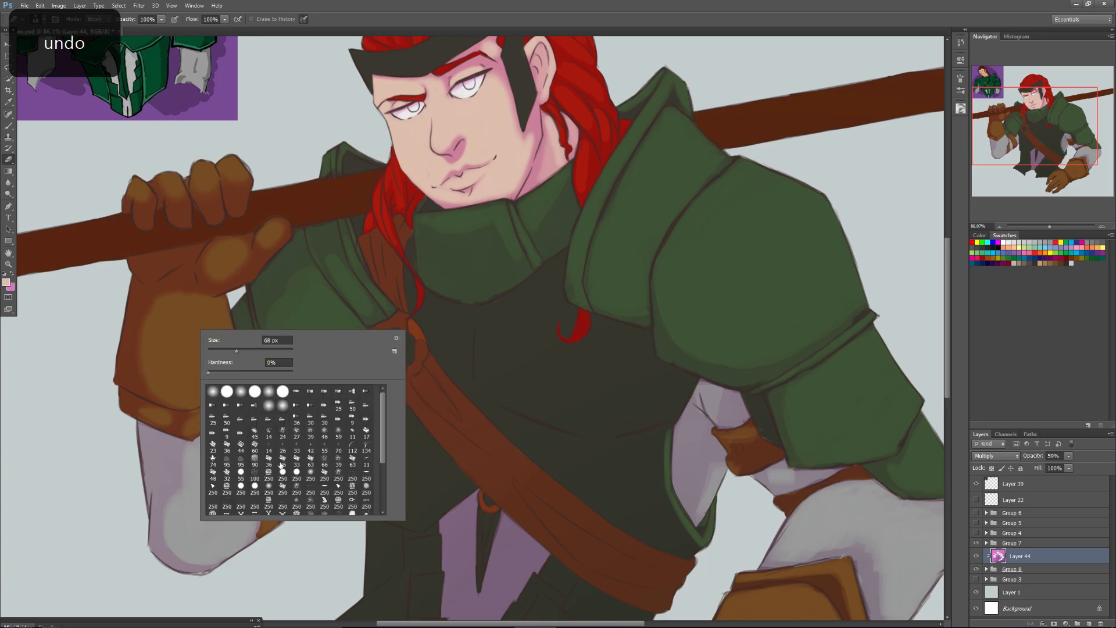
left_click(268, 490)
left_click(249, 352)
mouse_move(139, 189)
left_mouse_down()
mouse_move(175, 216)
mouse_move(165, 186)
mouse_move(207, 193)
mouse_move(211, 205)
mouse_move(242, 187)
mouse_move(276, 234)
mouse_move(224, 282)
mouse_move(212, 282)
mouse_move(213, 259)
mouse_move(184, 265)
mouse_move(157, 316)
left_mouse_up()
left_click_drag(153, 272, 153, 320)
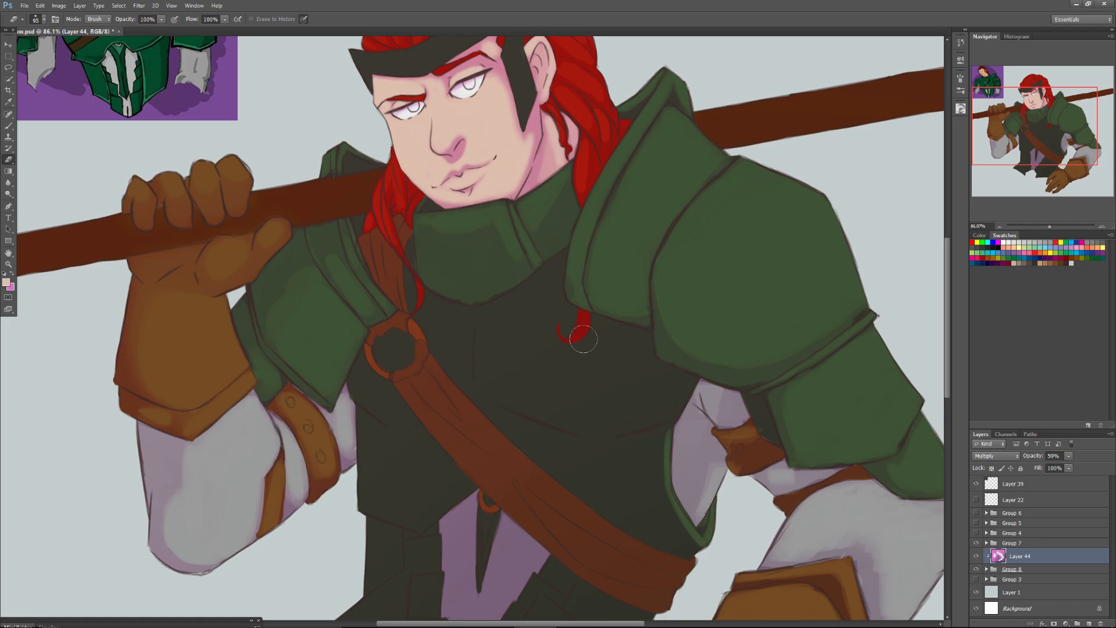
Erase the shade from the chest plate beside the large shoulder armour with the Eraser, adjusted from 49 px to 59 px.
mouse_move(1008, 116)
left_mouse_down()
mouse_move(1008, 139)
mouse_move(1007, 119)
left_mouse_up()
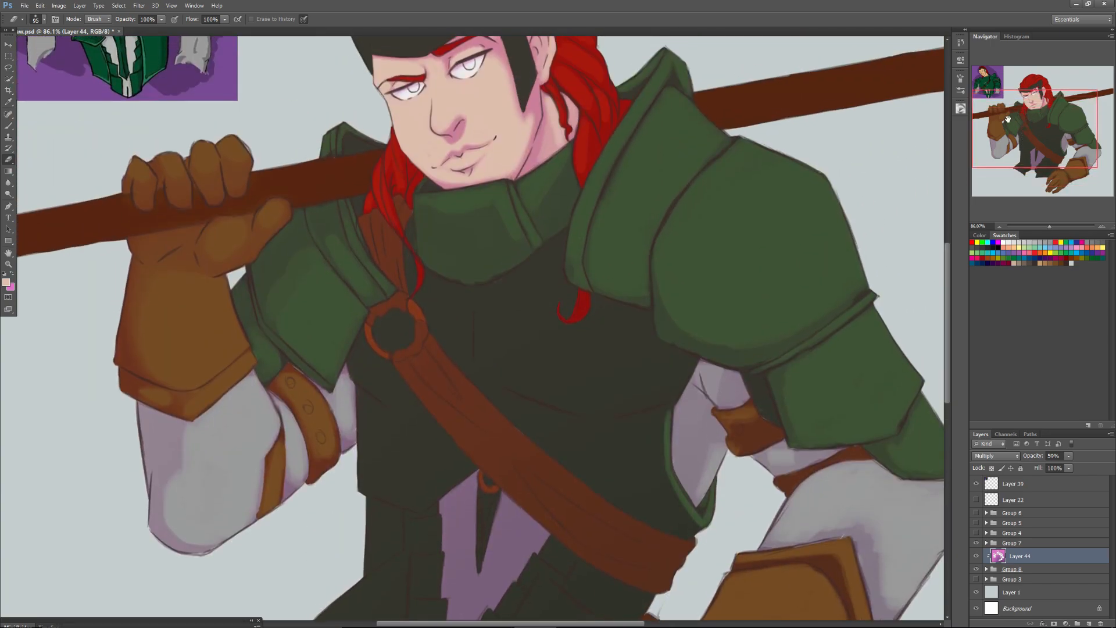
right_click(625, 488)
left_click(660, 458)
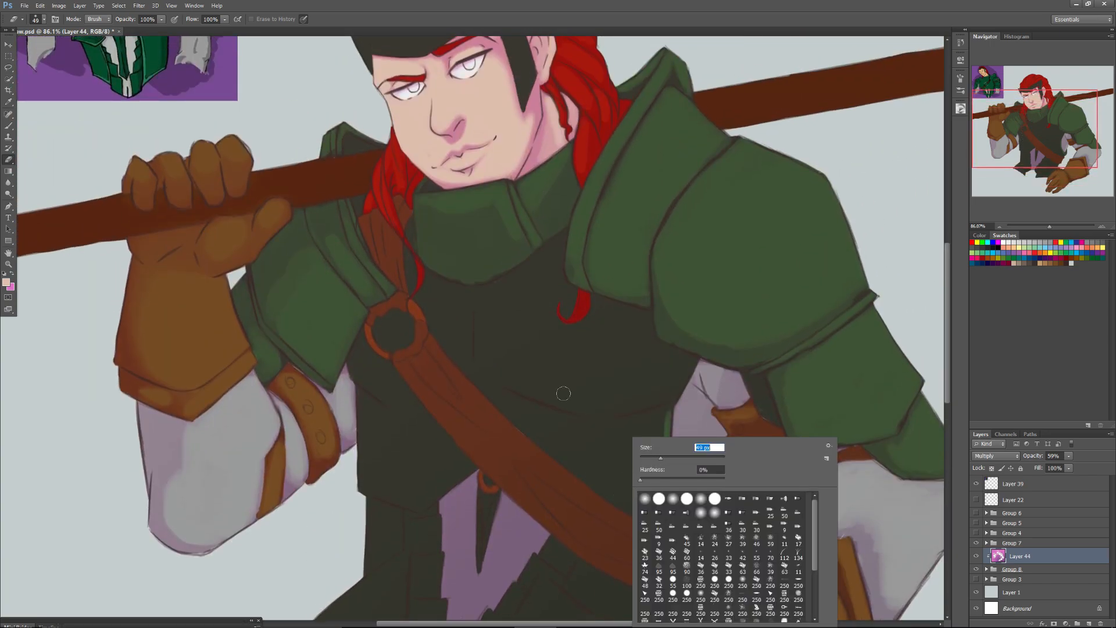
key("Return")
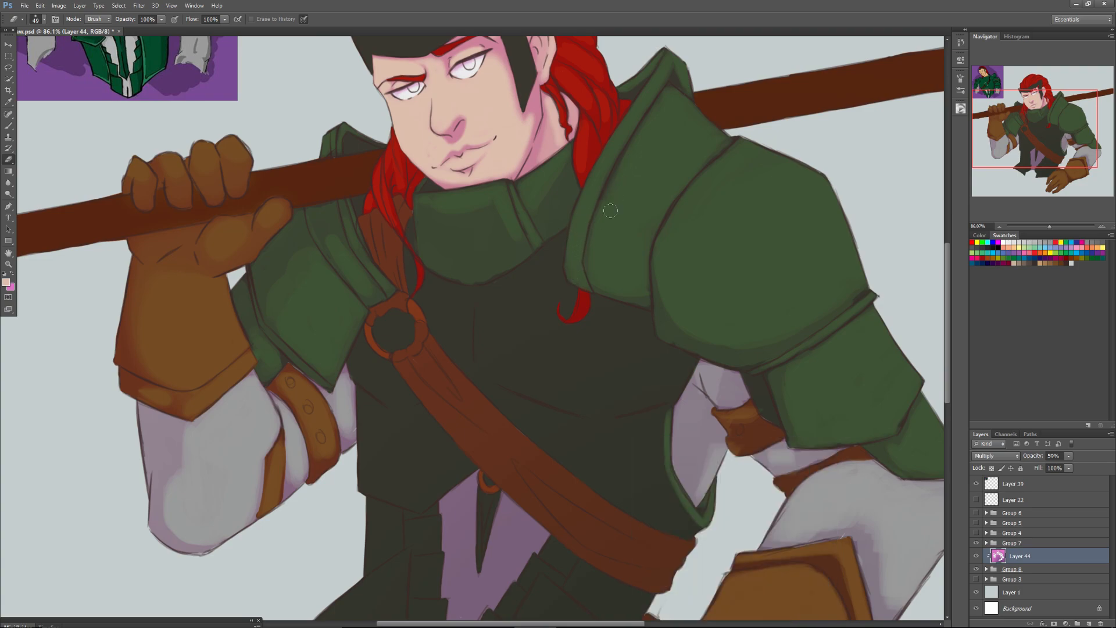
right_click(552, 263)
key("Return")
mouse_move(559, 280)
left_mouse_down()
mouse_move(554, 287)
mouse_move(555, 241)
mouse_move(488, 294)
mouse_move(485, 359)
mouse_move(549, 291)
mouse_move(534, 352)
mouse_move(517, 343)
mouse_move(498, 361)
mouse_move(583, 389)
mouse_move(516, 382)
mouse_move(599, 402)
mouse_move(673, 384)
mouse_move(668, 392)
mouse_move(656, 398)
mouse_move(685, 364)
mouse_move(656, 355)
mouse_move(639, 320)
mouse_move(637, 329)
mouse_move(599, 304)
mouse_move(588, 330)
mouse_move(566, 327)
mouse_move(576, 342)
mouse_move(627, 329)
mouse_move(611, 390)
mouse_move(663, 379)
left_mouse_up()
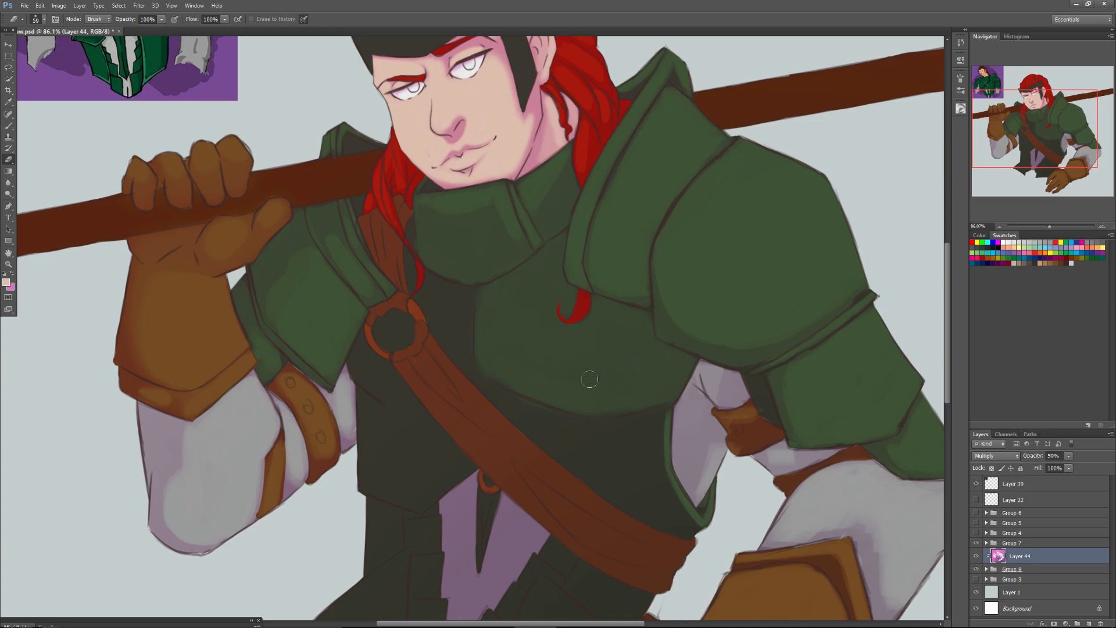
Soften the lit area of the chest plate under the collar with the 121 px Eraser.
right_click(536, 362)
left_click_drag(538, 355, 543, 357)
mouse_move(547, 282)
left_mouse_down()
mouse_move(509, 313)
mouse_move(540, 295)
left_mouse_up()
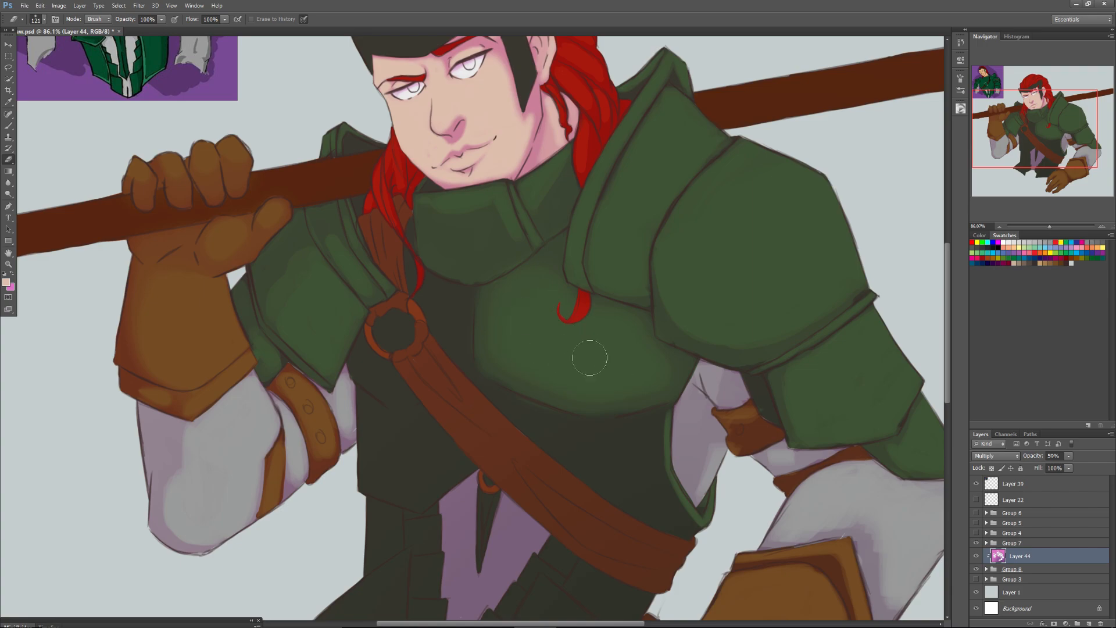
Flip the canvas horizontally.
left_click(59, 5)
mouse_move(92, 156)
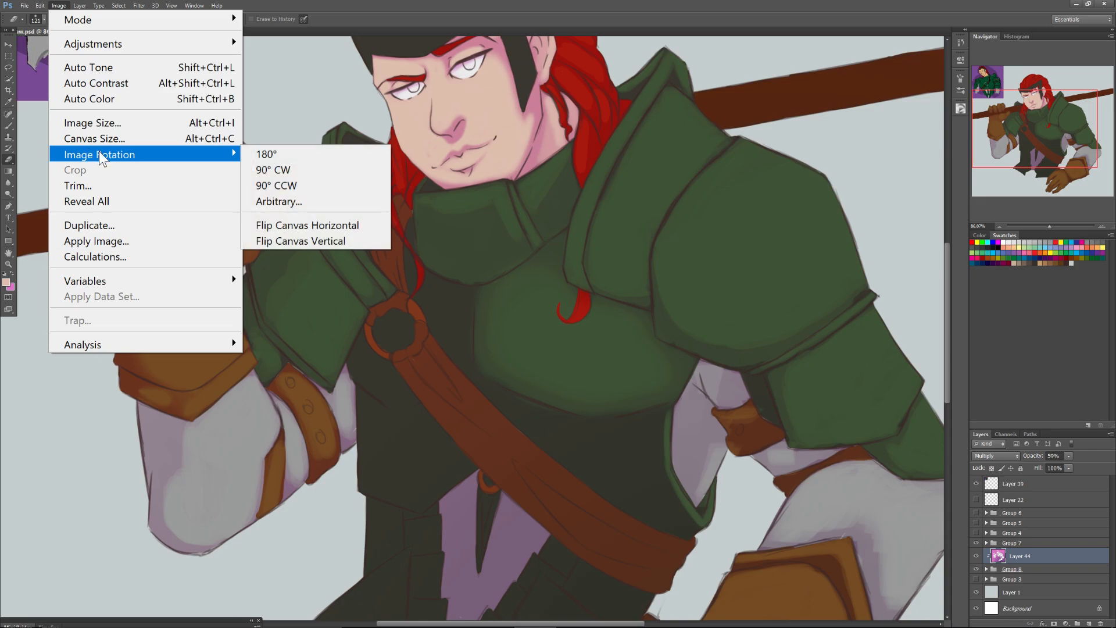
left_click(303, 226)
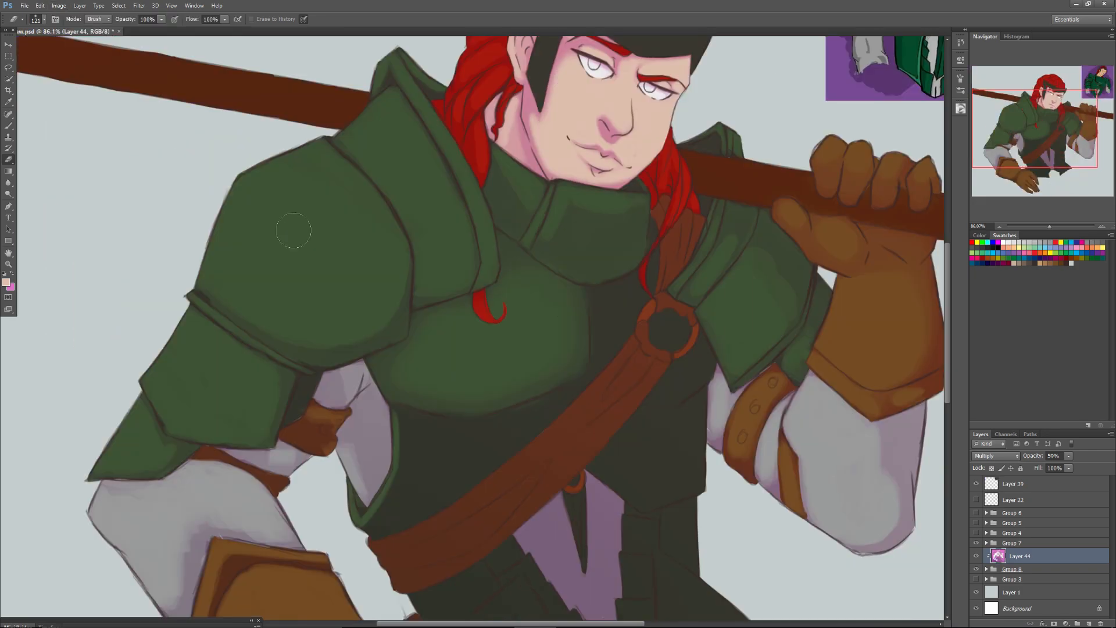
Erase the shade from the other half of the chest plate, between collar and strap ring, with the 72 px Eraser.
right_click(626, 313)
left_click(657, 331)
mouse_move(600, 311)
left_mouse_down()
mouse_move(602, 338)
mouse_move(616, 341)
mouse_move(613, 297)
mouse_move(622, 311)
mouse_move(653, 272)
mouse_move(636, 302)
mouse_move(635, 268)
left_mouse_up()
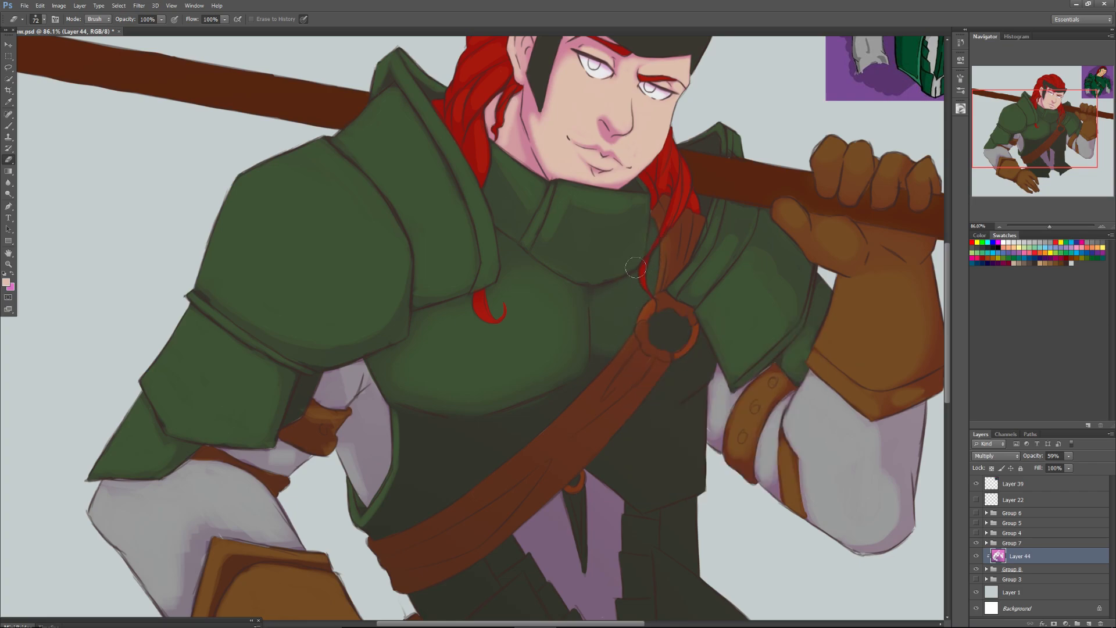
Circle the raised arm's sleeve and strap in dark red on a new layer, and delete that layer.
left_click(1068, 256)
left_click(1088, 623)
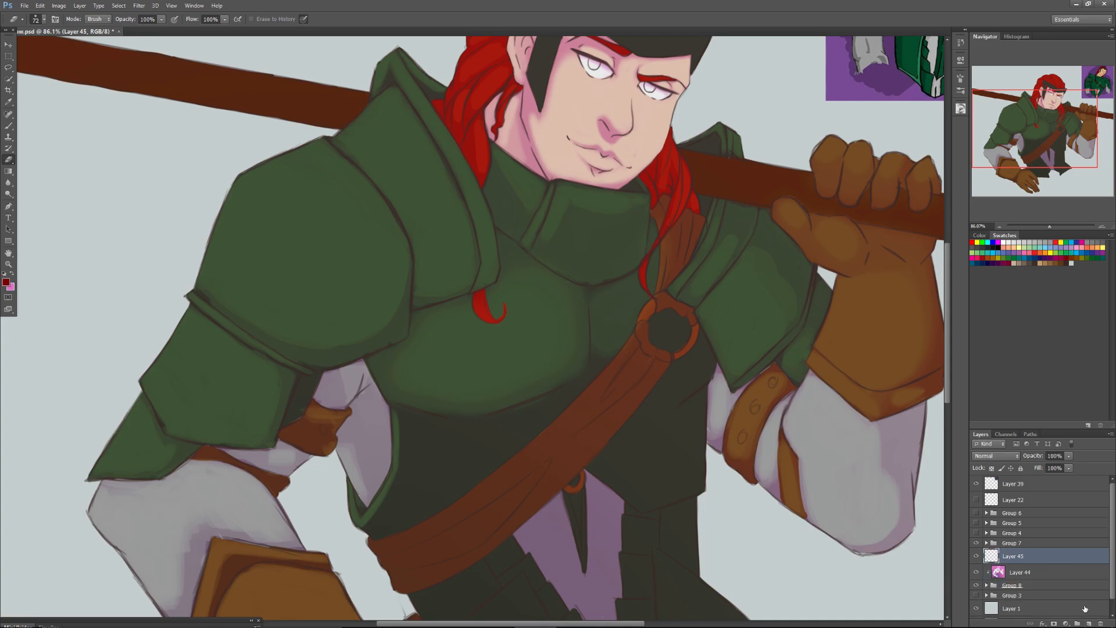
left_click(8, 127)
mouse_move(838, 361)
left_mouse_down()
mouse_move(779, 359)
mouse_move(771, 500)
mouse_move(840, 559)
mouse_move(837, 354)
left_mouse_up()
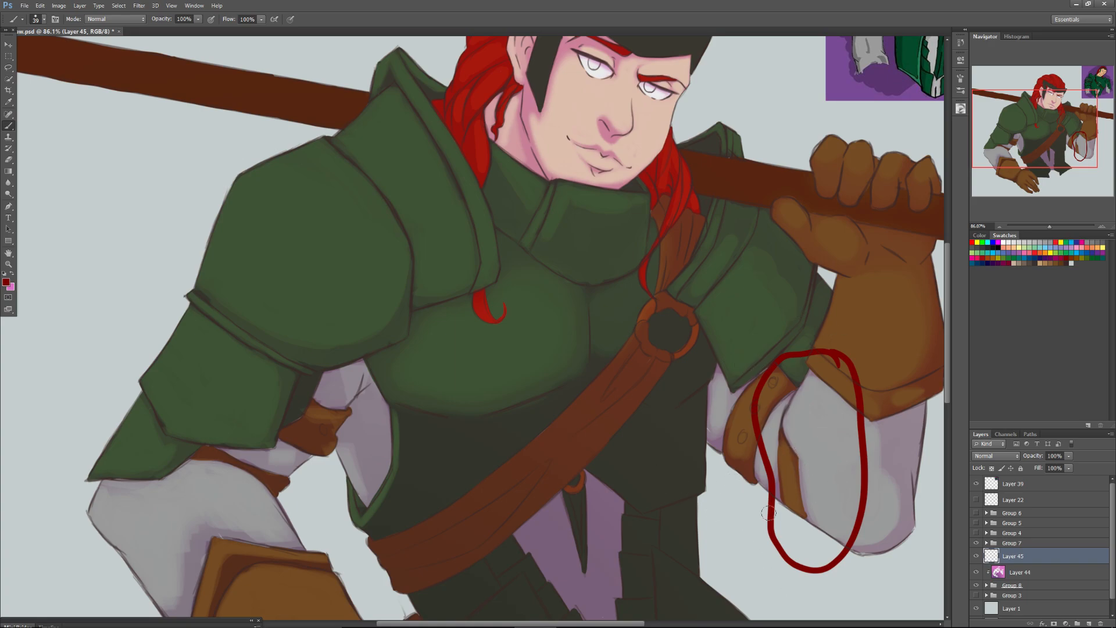
left_click(1100, 623)
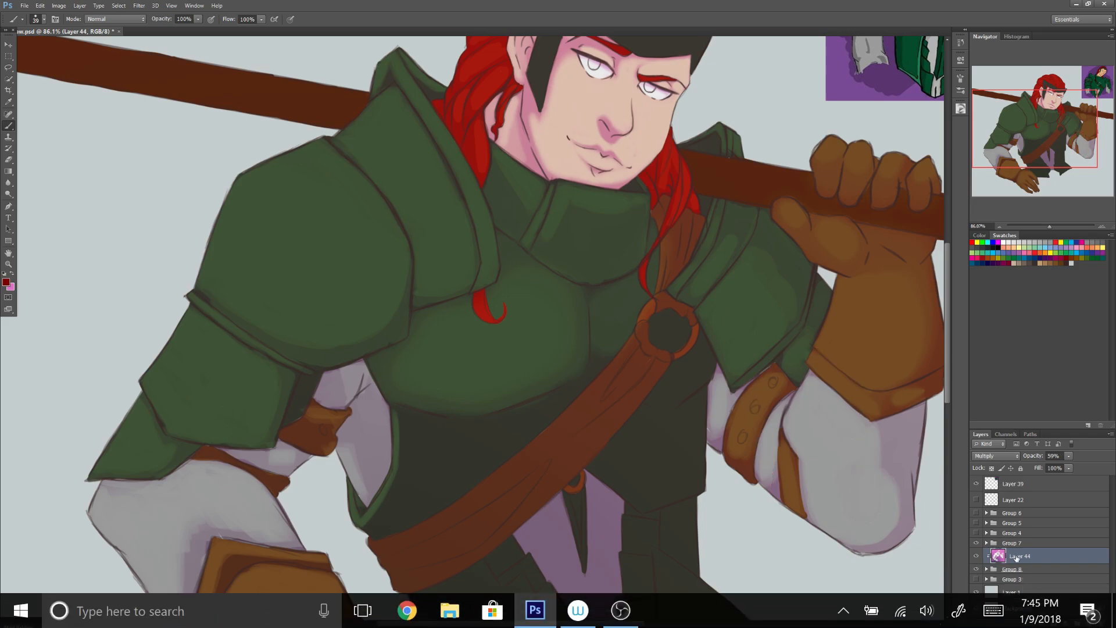
Erase the shade from the chest armour in and around the strap ring and from the collar with the 72 px Eraser.
left_click(9, 160)
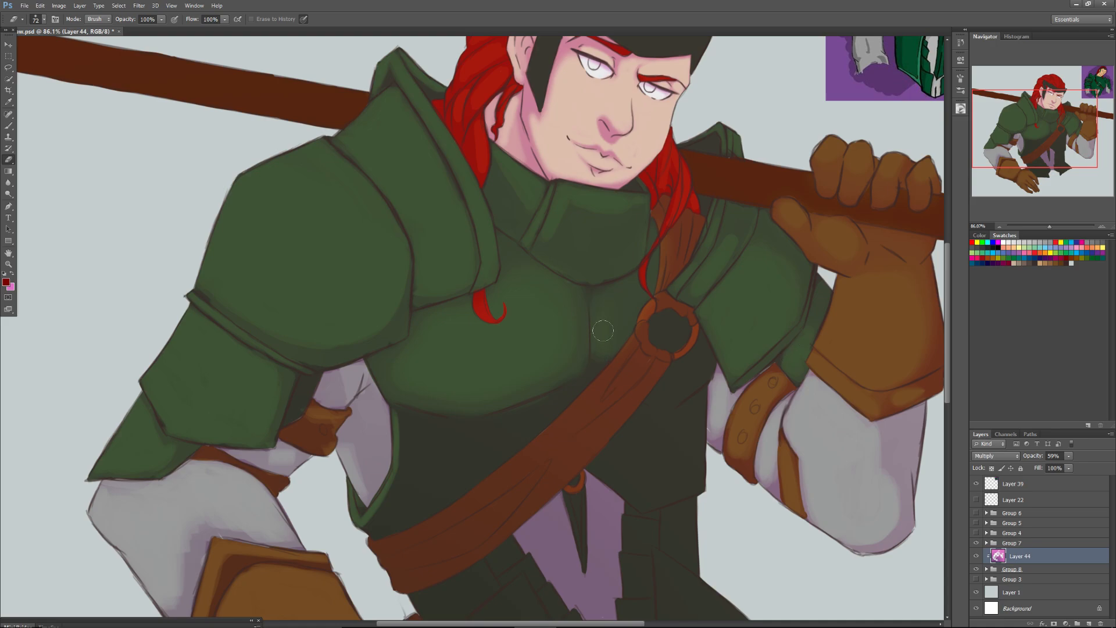
mouse_move(648, 327)
left_mouse_down()
mouse_move(667, 324)
mouse_move(663, 340)
mouse_move(703, 360)
mouse_move(685, 366)
mouse_move(704, 373)
mouse_move(668, 388)
mouse_move(684, 373)
mouse_move(678, 394)
mouse_move(700, 369)
left_mouse_up()
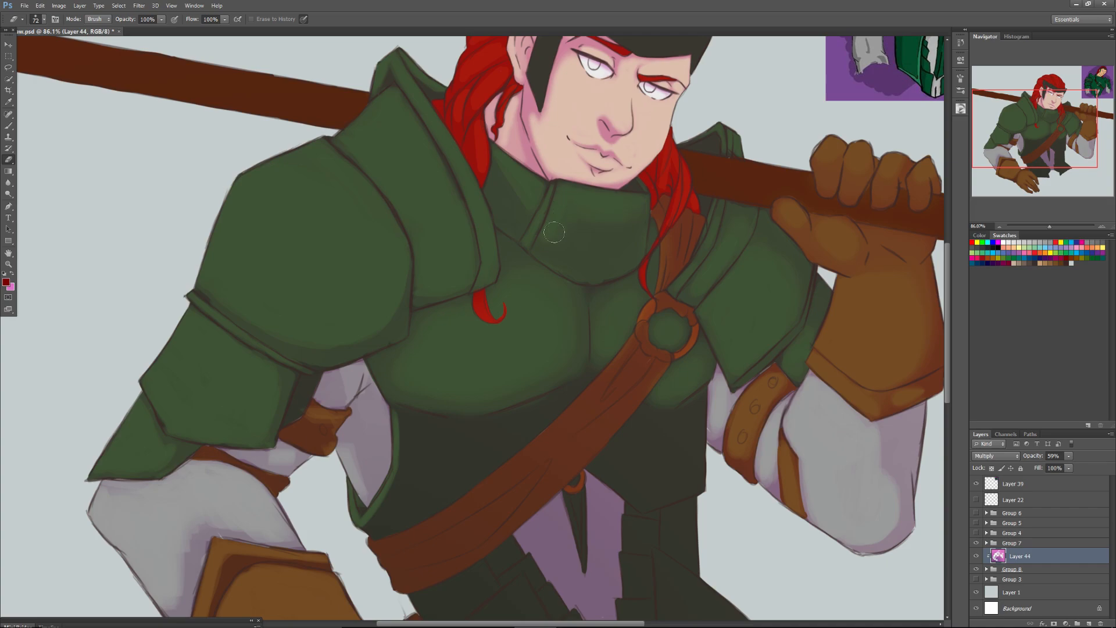
left_click_drag(521, 200, 523, 201)
Erase the shade from the edge of the strap ring with the 34 px Eraser.
mouse_move(1009, 122)
left_mouse_down()
mouse_move(1010, 134)
mouse_move(1010, 125)
left_mouse_up()
right_click(661, 306)
left_click(684, 324)
left_click(642, 304)
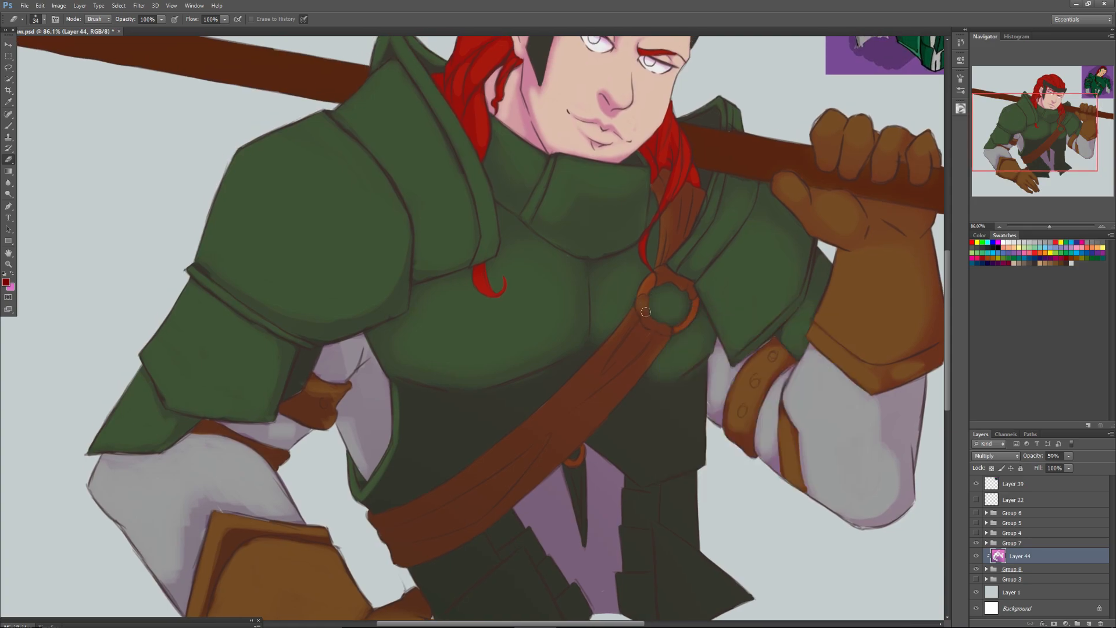
Erase the shade along the chest strap's folds below the ring with a hard 30 px Eraser.
right_click(635, 323)
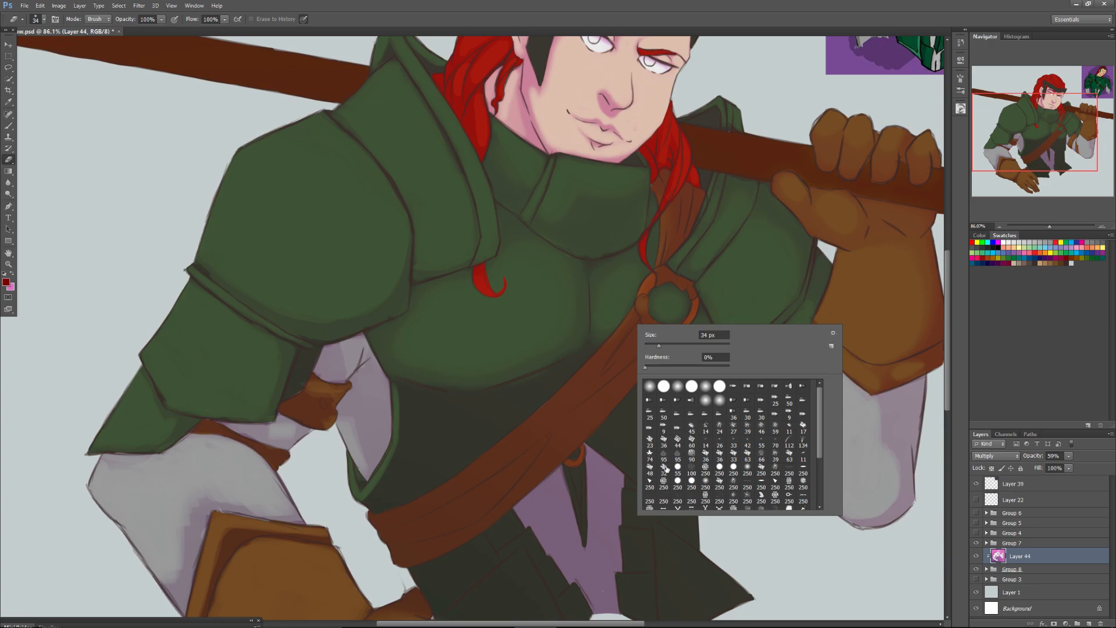
left_click(691, 482)
left_click(657, 346)
key("Return")
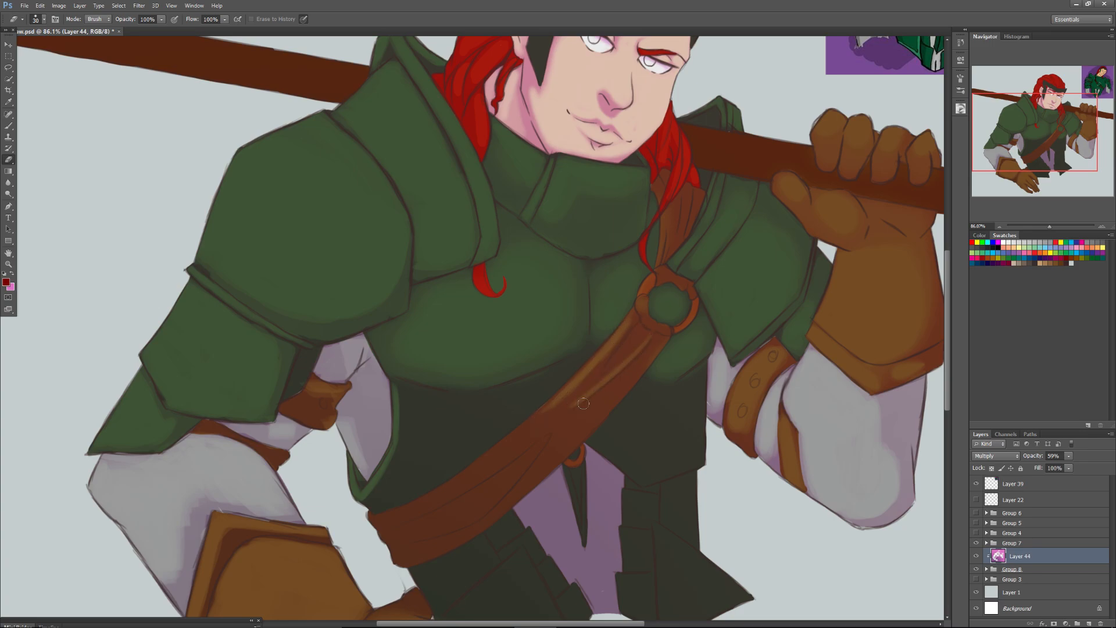
Lighten the shade on the chest strap's folds below the ring with a soft 102 px Eraser.
right_click(593, 381)
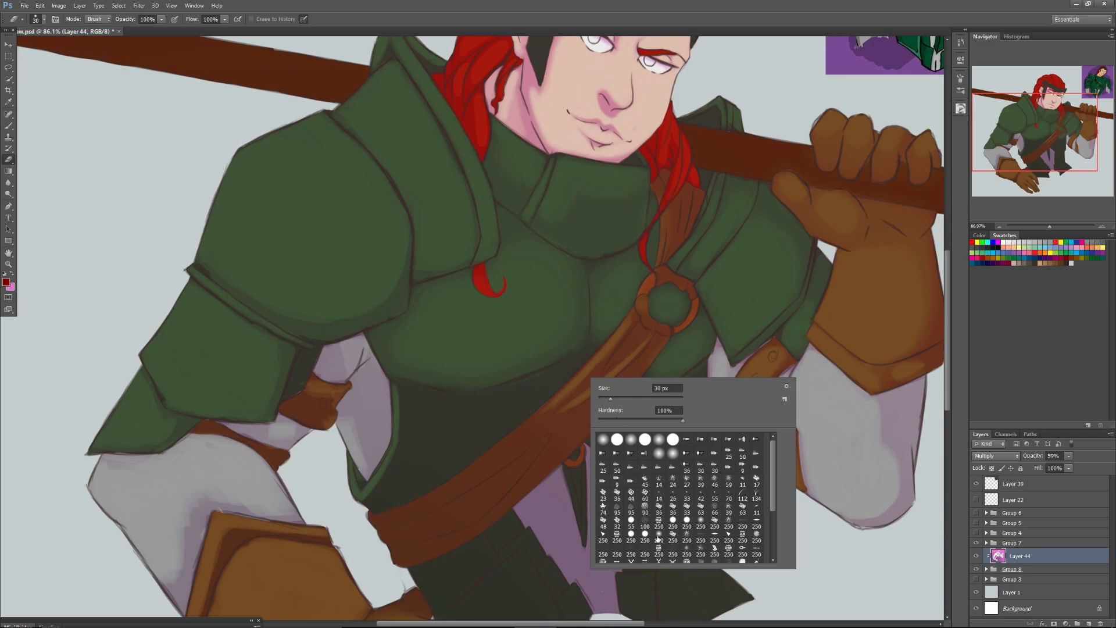
left_click(658, 533)
left_click(641, 399)
key("Return")
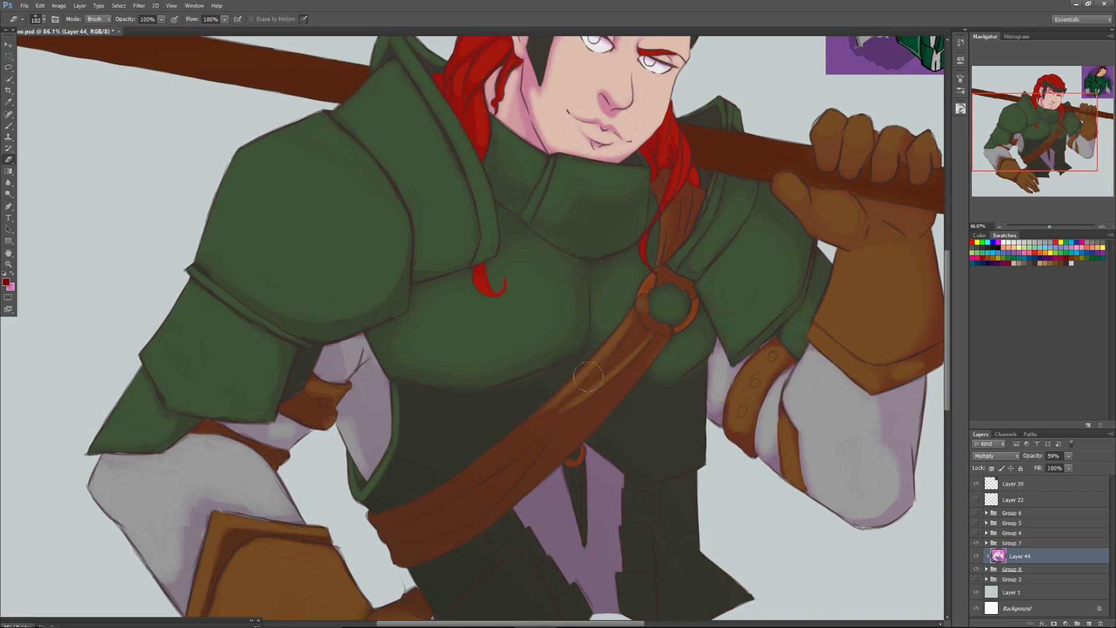
left_click_drag(566, 406, 614, 375)
Erase the shade from the chest strap, from the ring down to its lower end, with the 46 px Eraser.
right_click(614, 377)
left_click(633, 402)
left_click_drag(657, 336, 584, 411)
left_click_drag(639, 362, 603, 404)
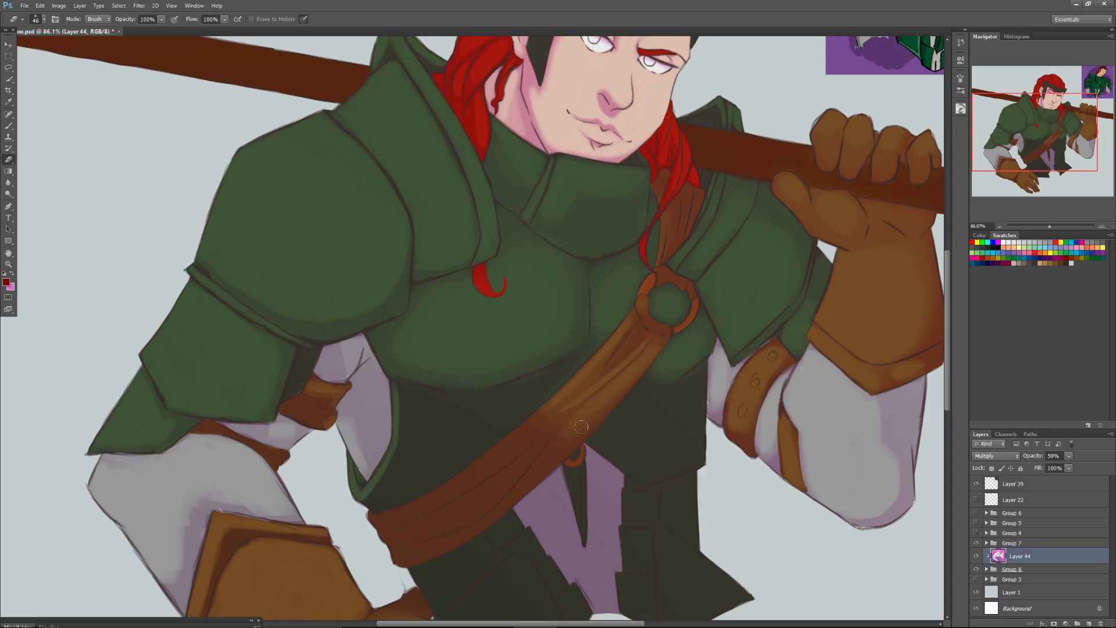
left_click_drag(552, 452, 526, 485)
mouse_move(633, 356)
left_mouse_down()
mouse_move(633, 331)
mouse_move(648, 324)
left_mouse_up()
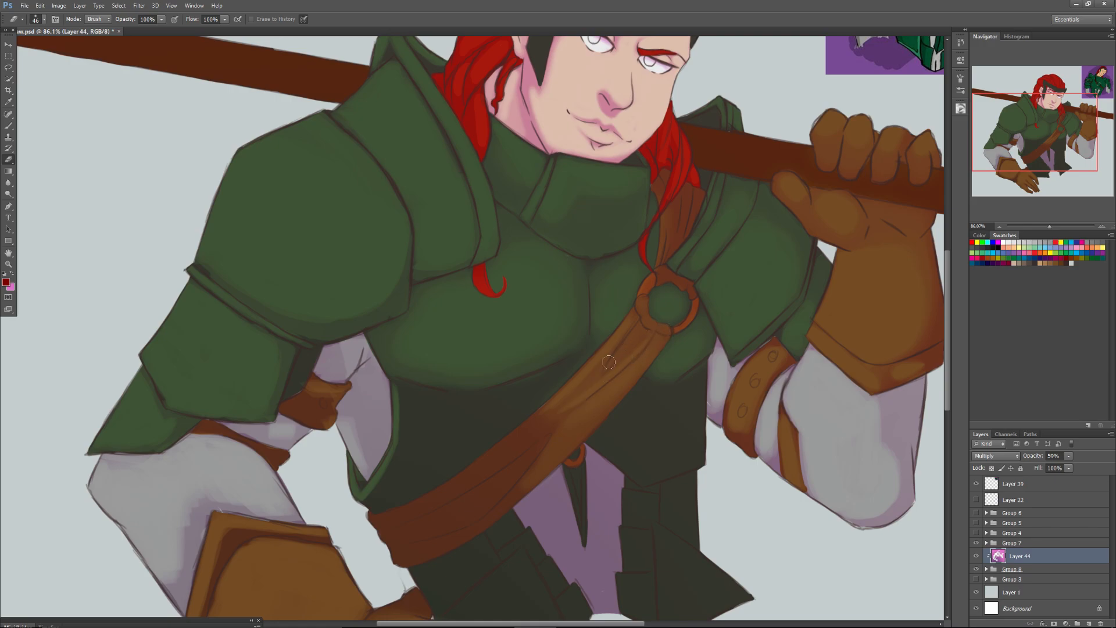
mouse_move(527, 471)
left_mouse_down()
mouse_move(506, 462)
mouse_move(470, 477)
mouse_move(483, 483)
mouse_move(462, 520)
mouse_move(493, 510)
mouse_move(430, 526)
mouse_move(483, 477)
mouse_move(393, 522)
mouse_move(433, 545)
mouse_move(415, 556)
left_mouse_up()
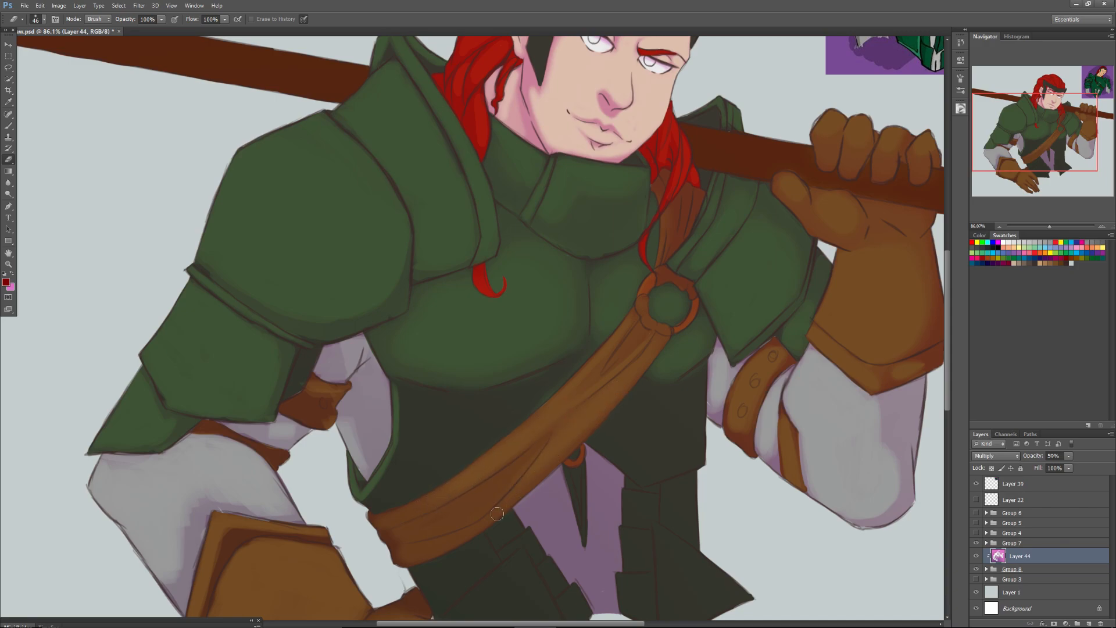
Erase the shade from the strap section above the ring, beside the hair, with the soft 44 px Eraser.
right_click(587, 414)
left_click_drag(565, 459, 564, 458)
left_click(587, 414)
right_click(567, 421)
left_click_drag(584, 440, 593, 437)
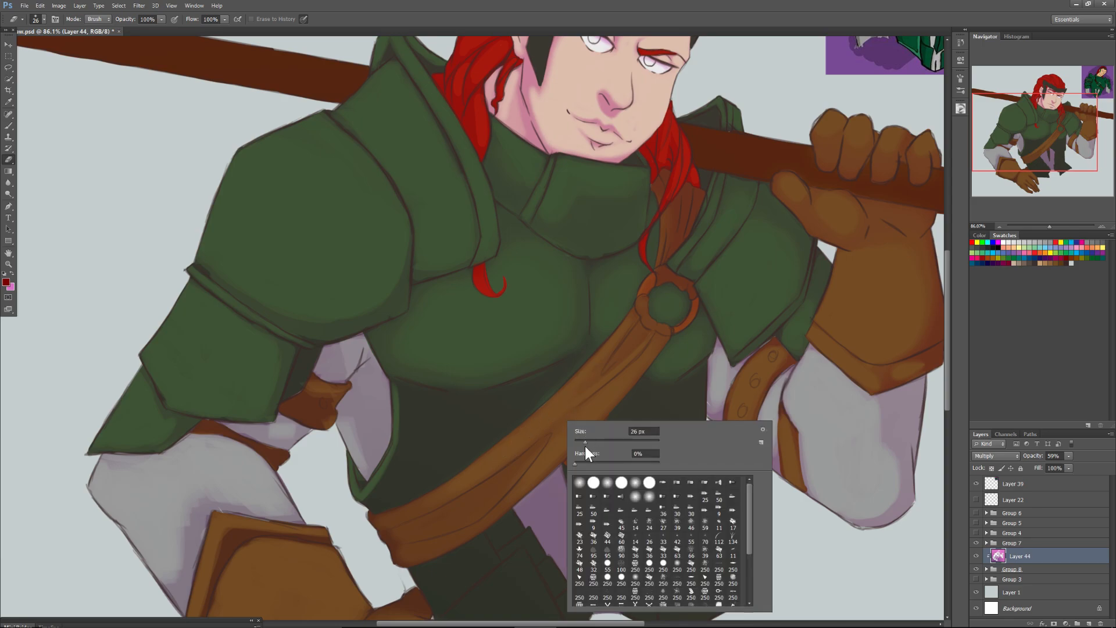
left_click(686, 199)
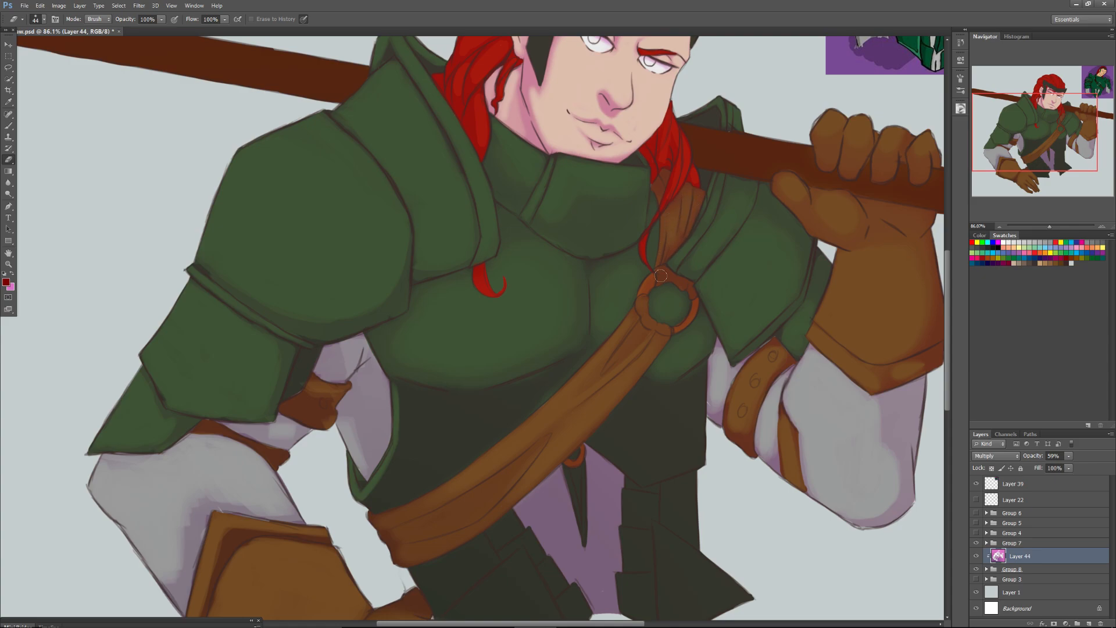
Erase the shade from the lower breastplate on both sides of the chest strap with a soft 90 px Eraser.
right_click(525, 396)
key("Return")
mouse_move(405, 394)
left_mouse_down()
mouse_move(413, 428)
mouse_move(397, 468)
mouse_move(420, 417)
mouse_move(417, 469)
left_mouse_up()
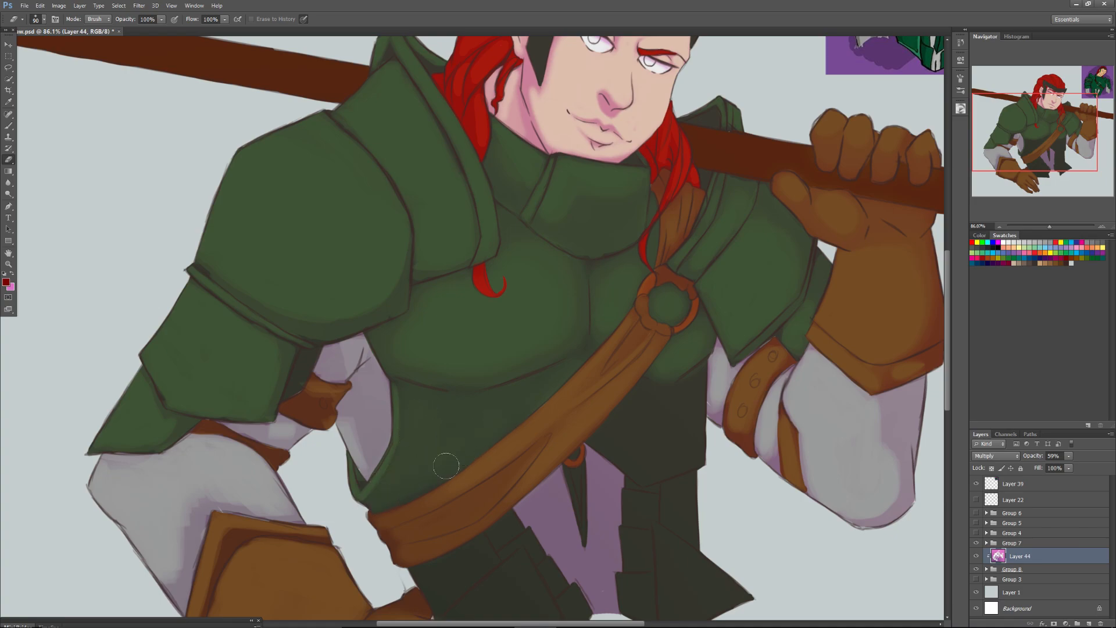
mouse_move(632, 407)
left_mouse_down()
mouse_move(605, 439)
mouse_move(675, 451)
mouse_move(692, 379)
mouse_move(698, 456)
mouse_move(647, 459)
mouse_move(696, 405)
mouse_move(653, 409)
mouse_move(652, 438)
mouse_move(685, 437)
mouse_move(652, 428)
left_mouse_up()
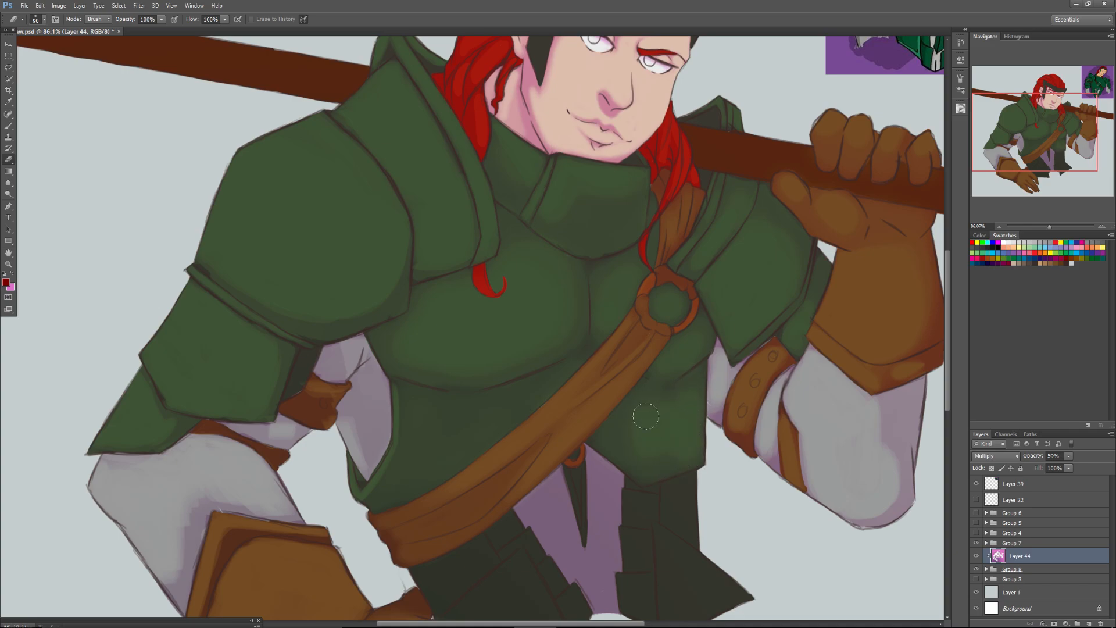
mouse_move(505, 414)
left_mouse_down()
mouse_move(488, 421)
mouse_move(512, 406)
left_mouse_up()
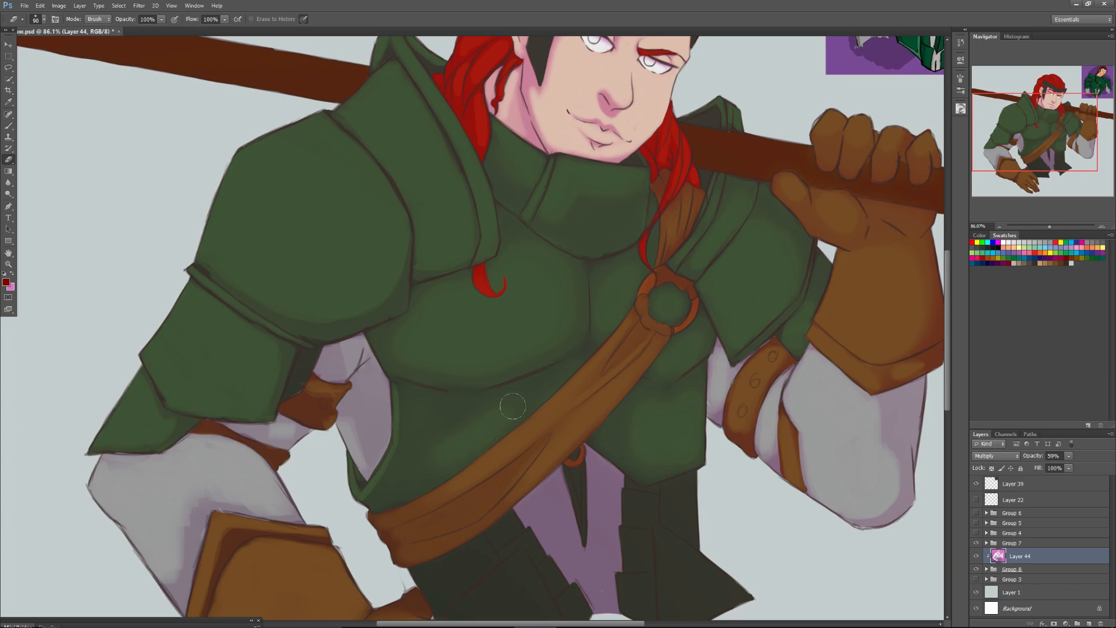
left_click_drag(444, 453, 436, 441)
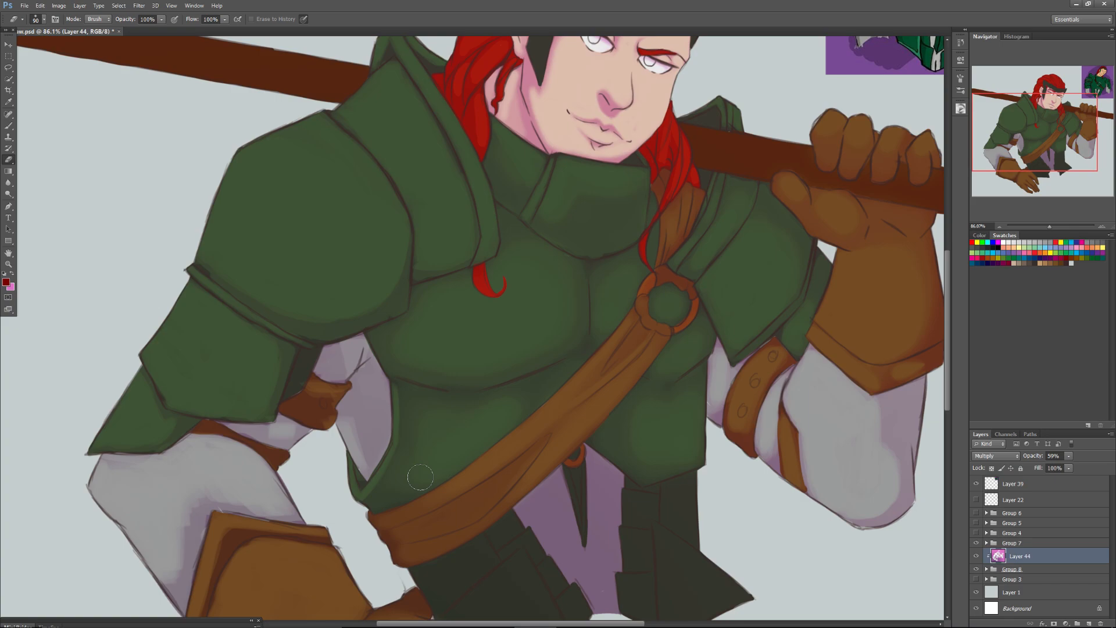
Erase the shade from the outer waist plates under the breastplate, opposite the strap's lower end, with a 64 px Eraser.
left_click_drag(1018, 143, 1014, 167)
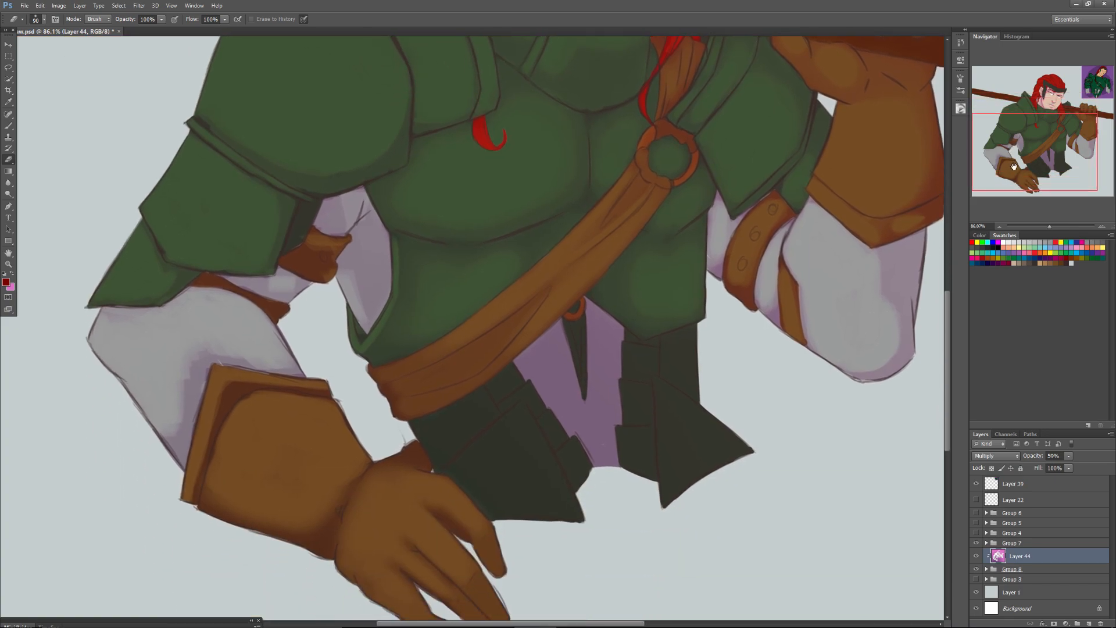
right_click(687, 356)
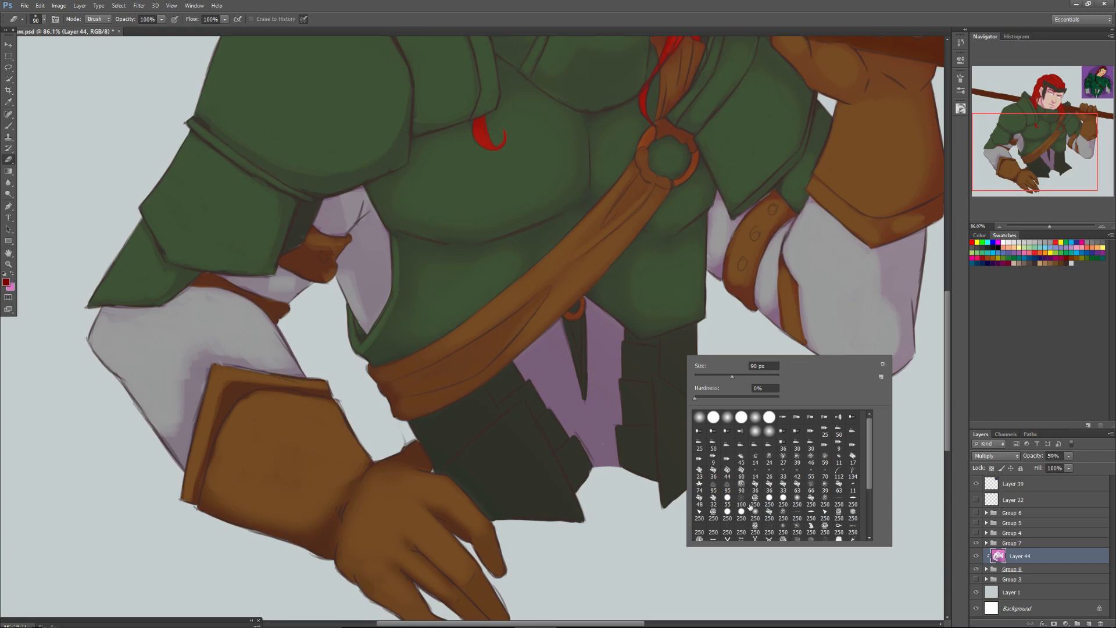
left_click(853, 501)
left_click(725, 376)
left_click(683, 347)
mouse_move(683, 367)
left_mouse_down()
mouse_move(689, 333)
mouse_move(679, 361)
mouse_move(677, 338)
mouse_move(696, 398)
mouse_move(691, 351)
left_mouse_up()
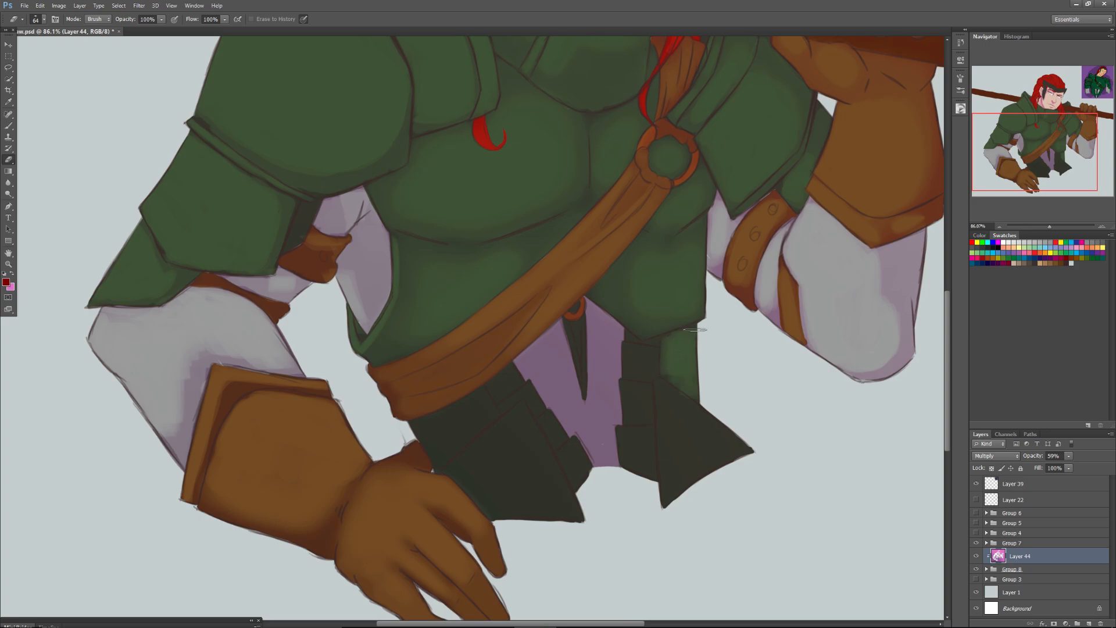
mouse_move(662, 384)
left_mouse_down()
mouse_move(759, 457)
mouse_move(663, 384)
mouse_move(679, 433)
mouse_move(671, 494)
mouse_move(707, 425)
mouse_move(717, 486)
left_mouse_up()
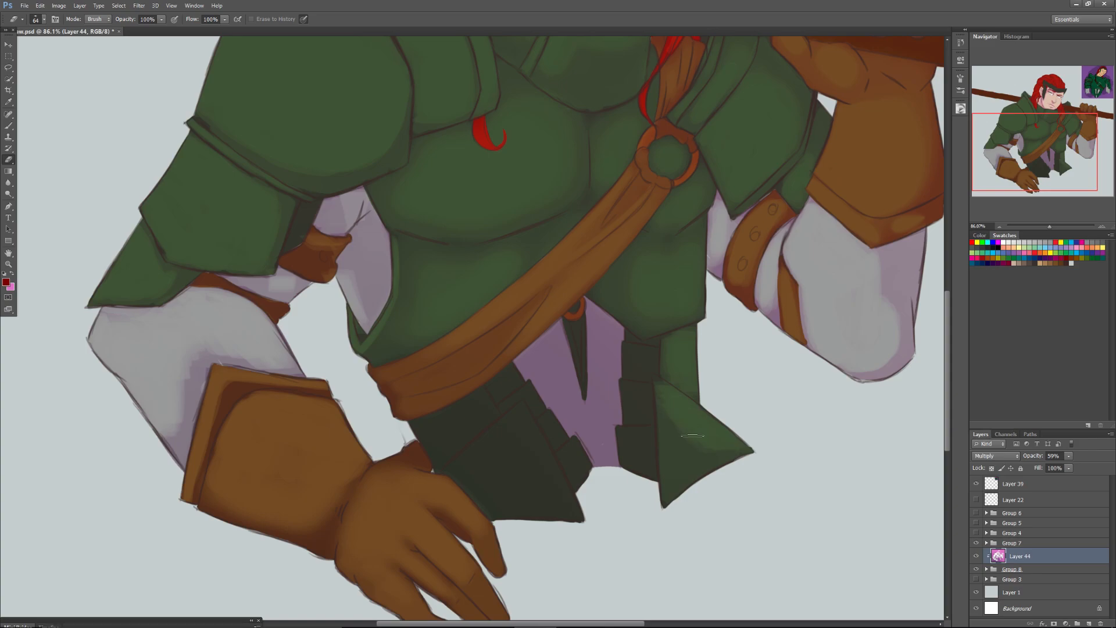
Erase the shade from the three small stacked plates between the grey cloth and the outer waist plates.
mouse_move(644, 361)
left_mouse_down()
mouse_move(646, 372)
mouse_move(645, 355)
left_mouse_up()
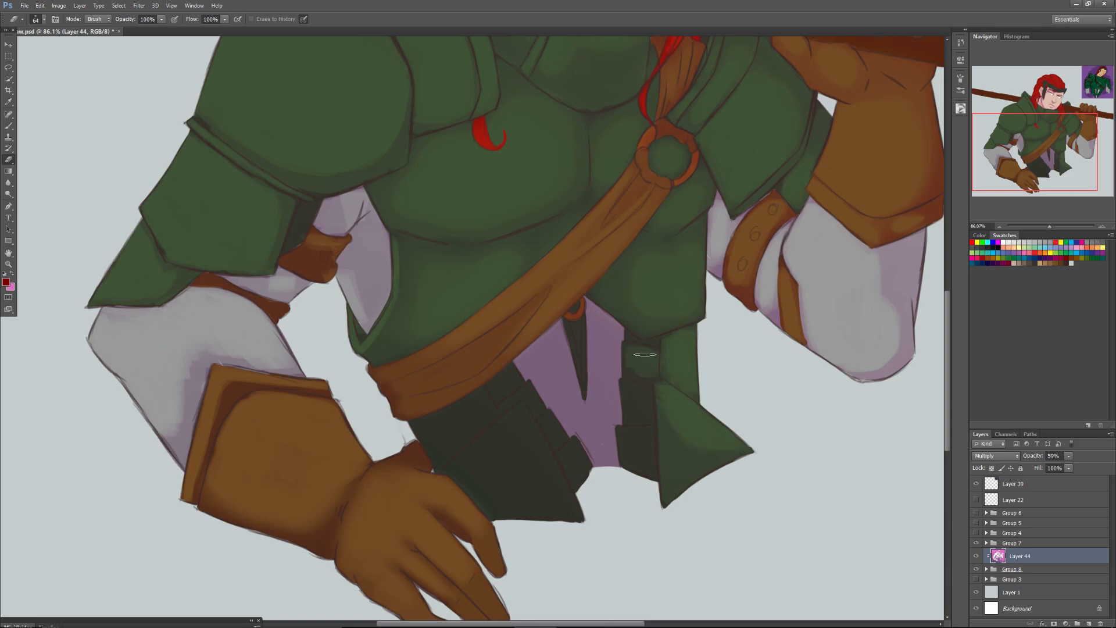
left_click_drag(642, 426, 630, 387)
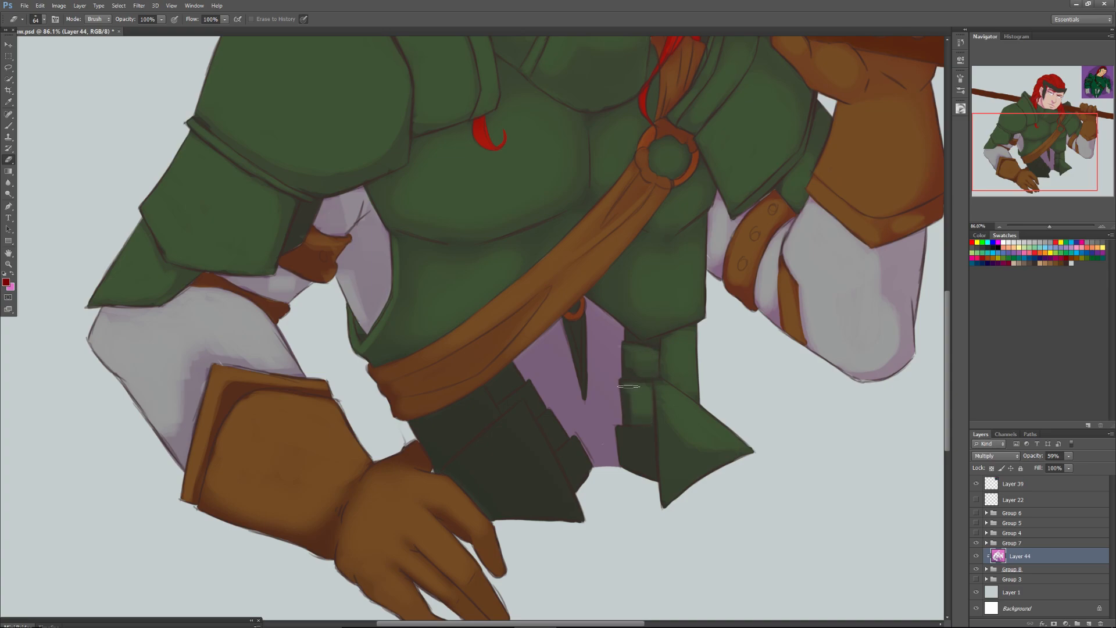
mouse_move(624, 437)
left_mouse_down()
mouse_move(642, 430)
mouse_move(644, 465)
left_mouse_up()
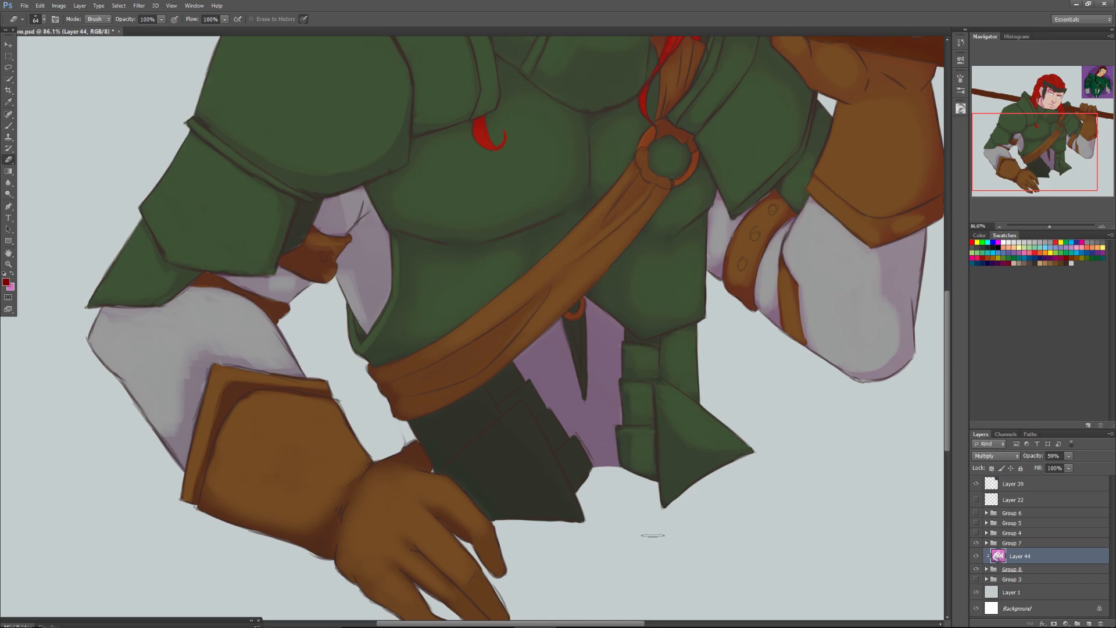
Erase the shade from the small plates below the chest strap and the adjoining large plate's inner edge with a 38 px Eraser.
right_click(514, 373)
left_click(537, 393)
left_click_drag(508, 368, 502, 383)
mouse_move(511, 393)
left_mouse_down()
mouse_move(534, 401)
mouse_move(584, 483)
mouse_move(575, 455)
left_mouse_up()
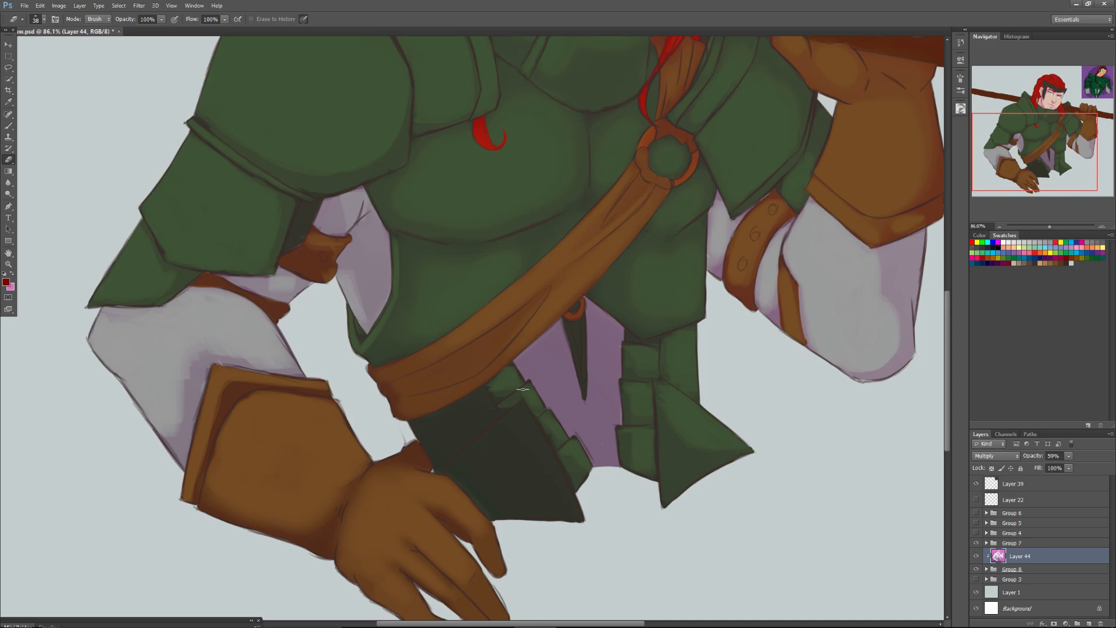
left_click_drag(574, 521, 537, 429)
left_click_drag(559, 488, 519, 406)
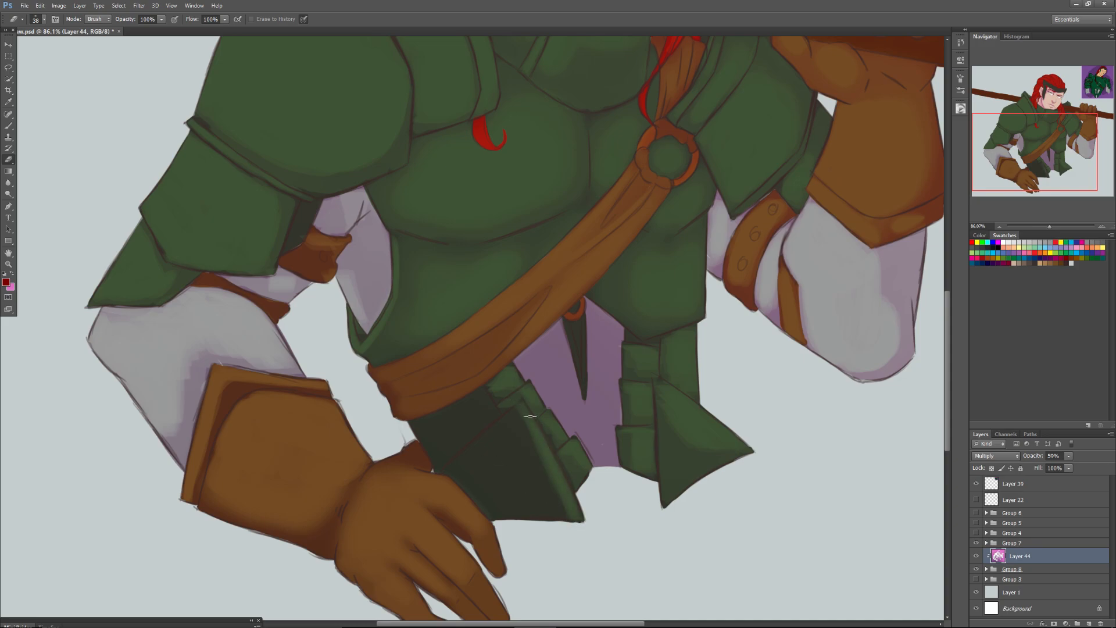
right_click(488, 436)
left_click_drag(520, 457, 548, 458)
mouse_move(505, 428)
left_mouse_down()
mouse_move(535, 487)
mouse_move(515, 502)
mouse_move(442, 434)
mouse_move(477, 408)
mouse_move(480, 434)
mouse_move(503, 427)
mouse_move(492, 397)
mouse_move(466, 448)
mouse_move(440, 423)
mouse_move(476, 417)
mouse_move(436, 434)
left_mouse_up()
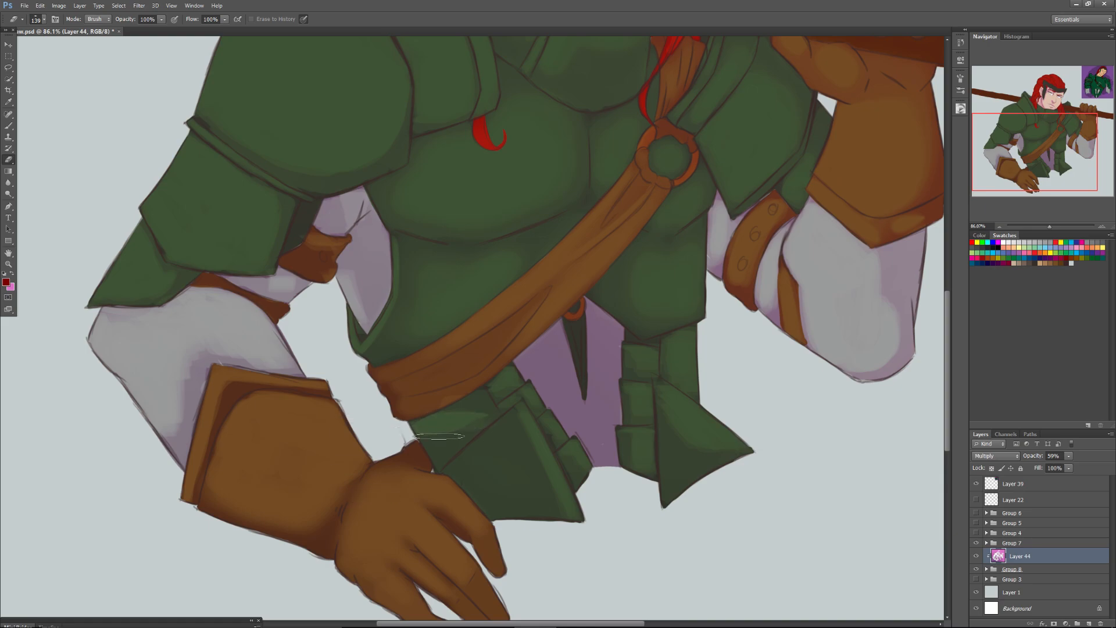
key("ctrl+z")
Erase the shade from the large waist plates between the strap's lower end and the lowered glove with a 55 px Eraser.
right_click(482, 418)
left_click(503, 453)
mouse_move(425, 425)
left_mouse_down()
mouse_move(439, 418)
mouse_move(439, 446)
left_mouse_up()
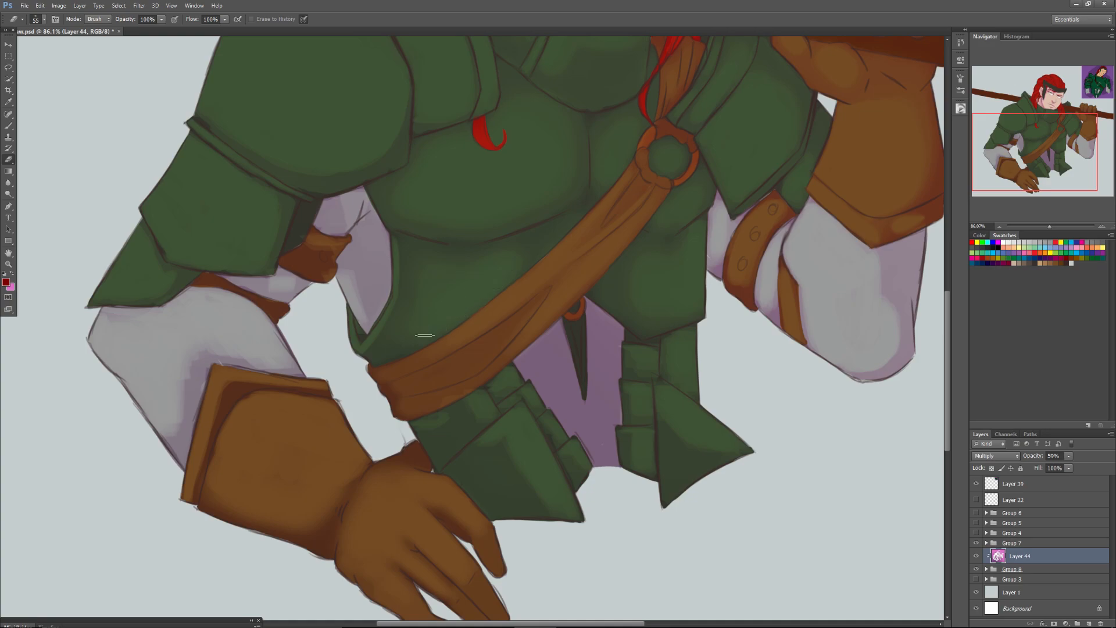
Erase more shade from the grey sleeves on the lowered forearm, beside the armpit and on the raised arm with the 55 px Eraser.
left_click_drag(1021, 138, 1021, 113)
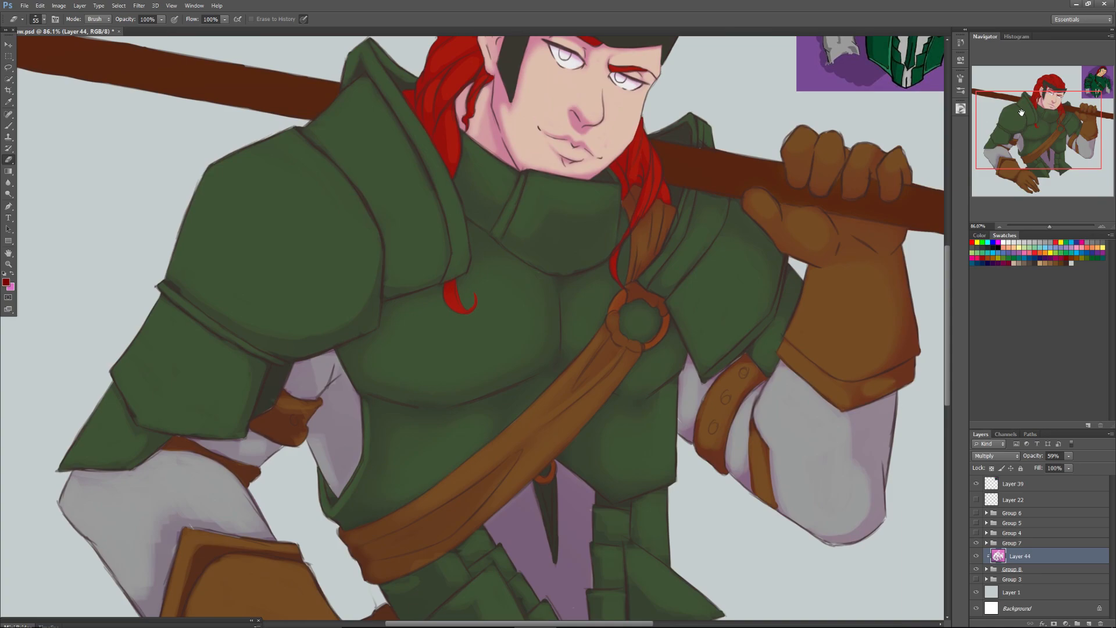
left_click_drag(1017, 137, 1024, 146)
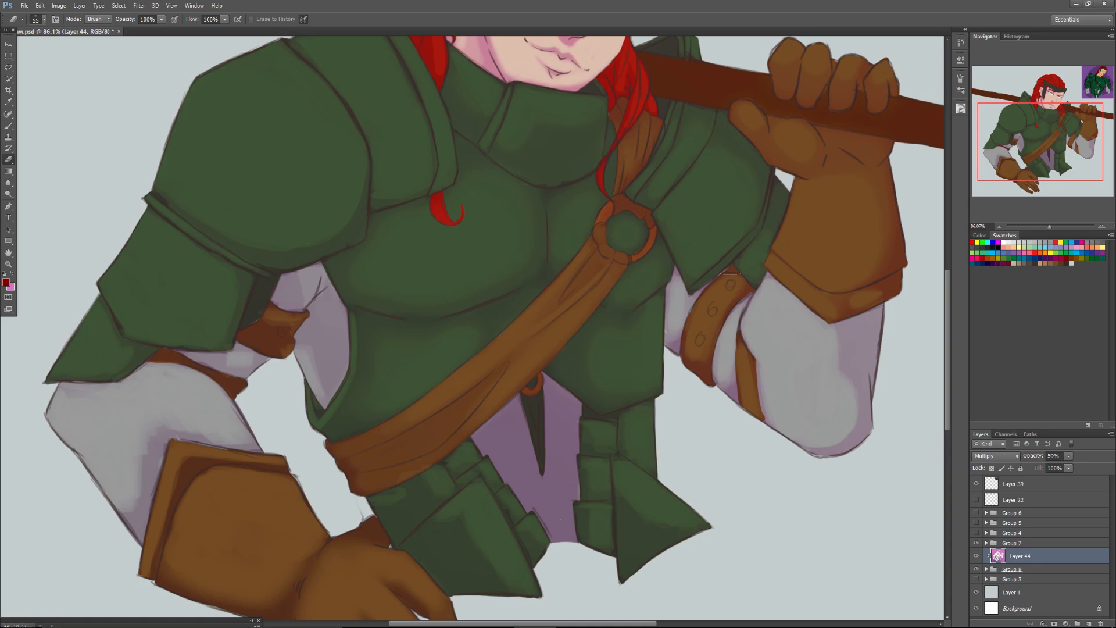
left_click_drag(143, 416, 134, 505)
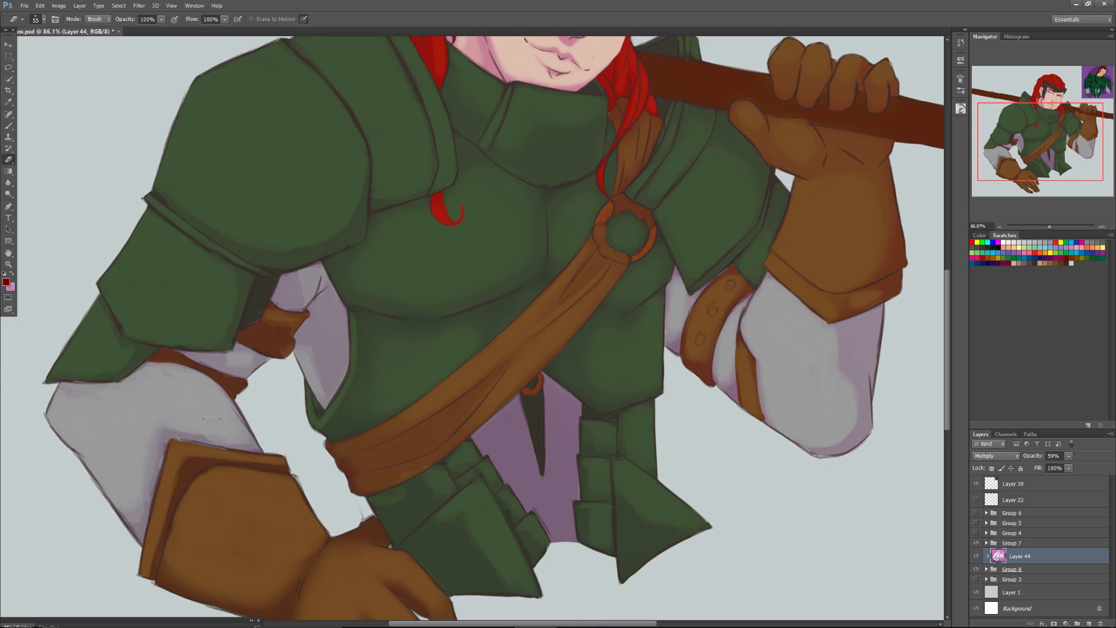
left_click_drag(303, 334, 318, 380)
mouse_move(322, 314)
left_mouse_down()
mouse_move(336, 359)
mouse_move(330, 319)
left_mouse_up()
left_click_drag(294, 284, 296, 291)
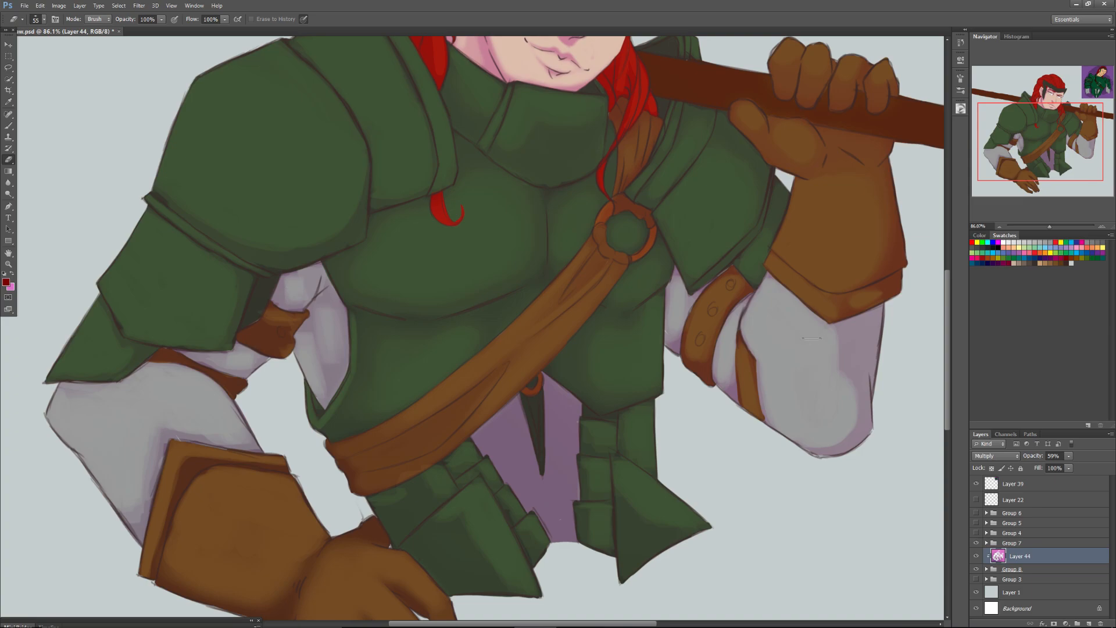
left_click_drag(835, 374, 856, 327)
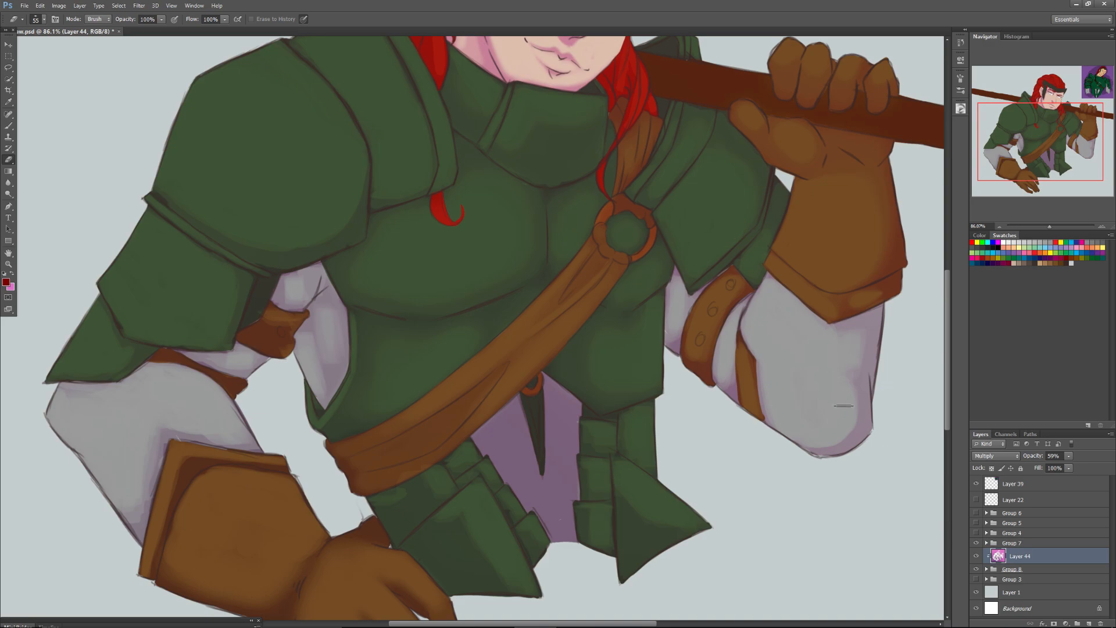
Erase the shade along the headband's upper edge, from its pointed front tip back to the temple, with the 55 px Eraser.
left_click_drag(1044, 134, 1018, 97)
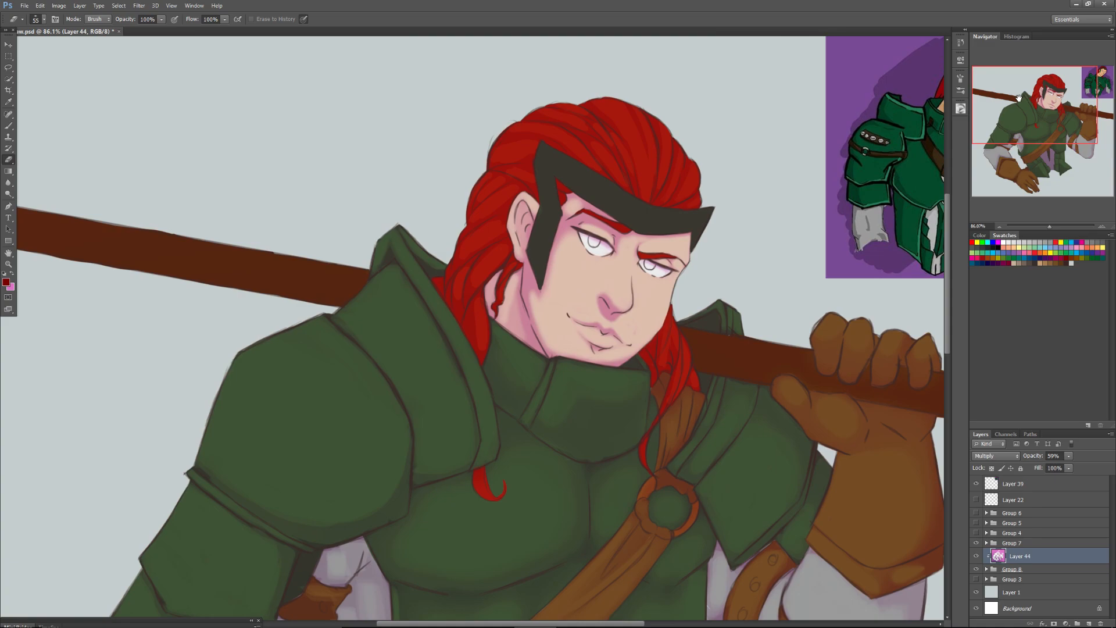
left_click_drag(1051, 225, 1055, 226)
left_click_drag(1043, 104, 1048, 95)
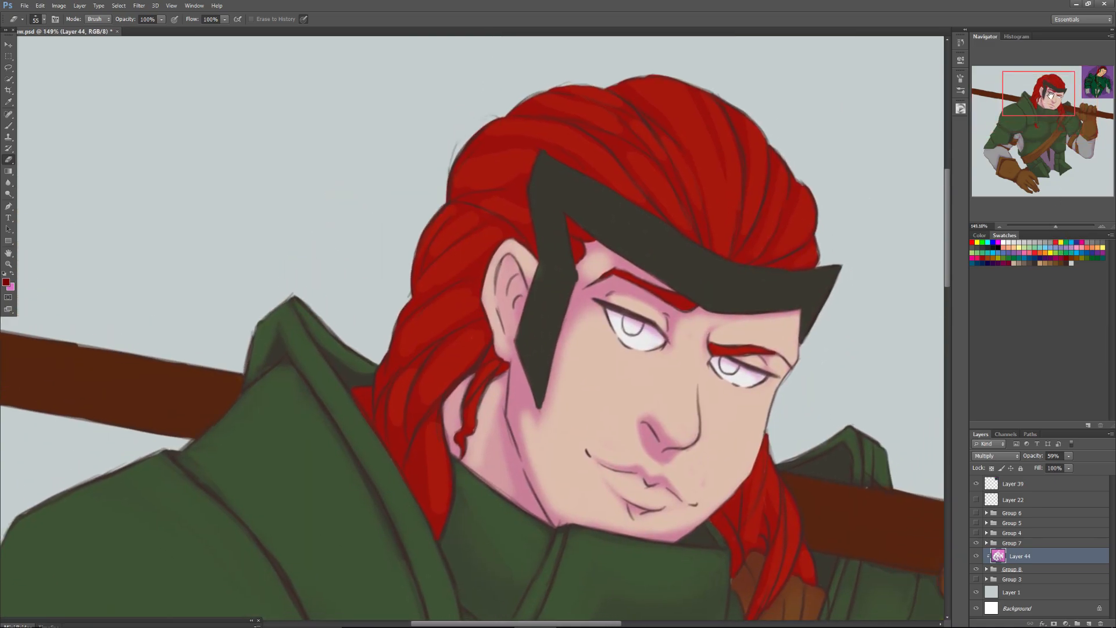
mouse_move(834, 269)
left_mouse_down()
mouse_move(768, 284)
mouse_move(825, 268)
mouse_move(793, 279)
mouse_move(735, 272)
mouse_move(815, 268)
mouse_move(820, 292)
left_mouse_up()
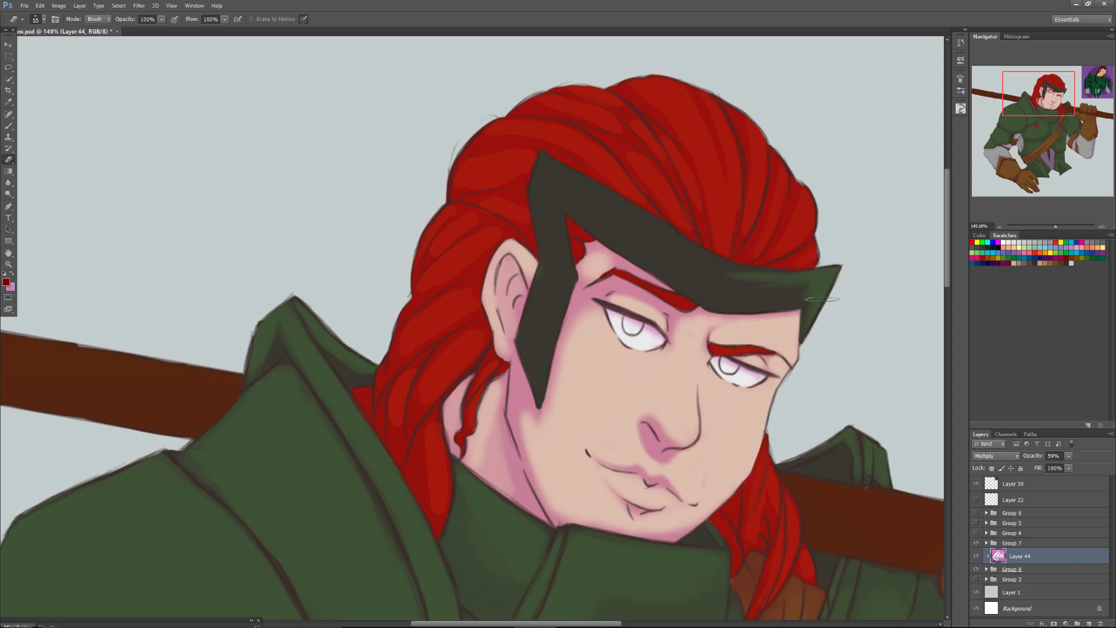
left_click_drag(820, 290, 706, 272)
mouse_move(770, 285)
left_mouse_down()
mouse_move(722, 265)
mouse_move(788, 283)
mouse_move(644, 225)
mouse_move(691, 257)
mouse_move(612, 207)
left_mouse_up()
left_click_drag(683, 252, 551, 170)
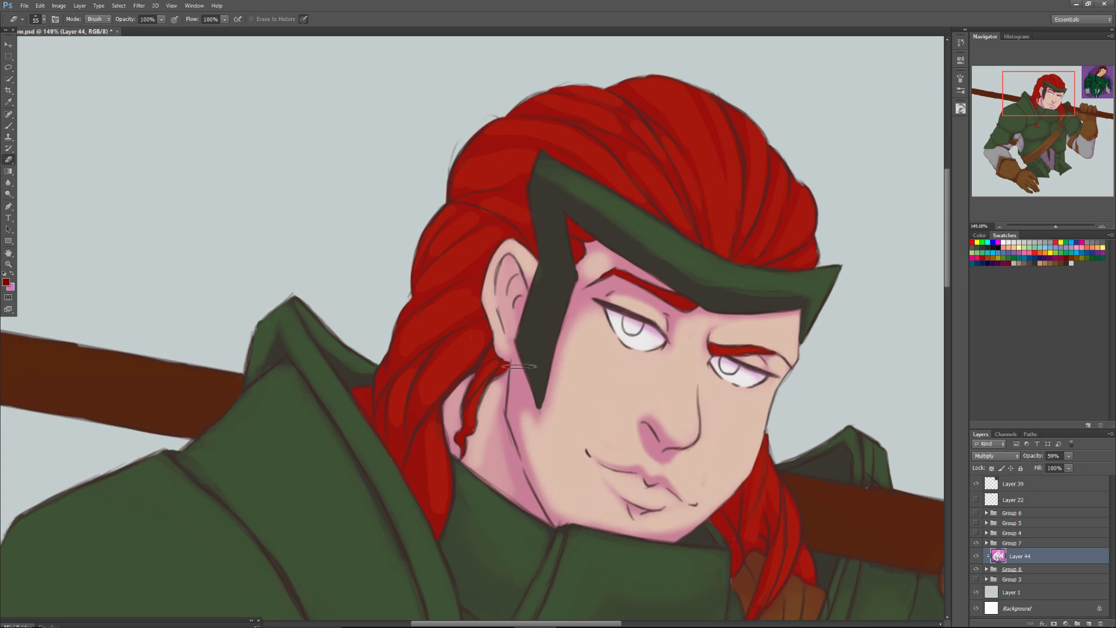
Erase the shade from the headband's side piece in front of the ear with a 25 px Eraser.
right_click(585, 274)
left_click_drag(615, 303, 611, 302)
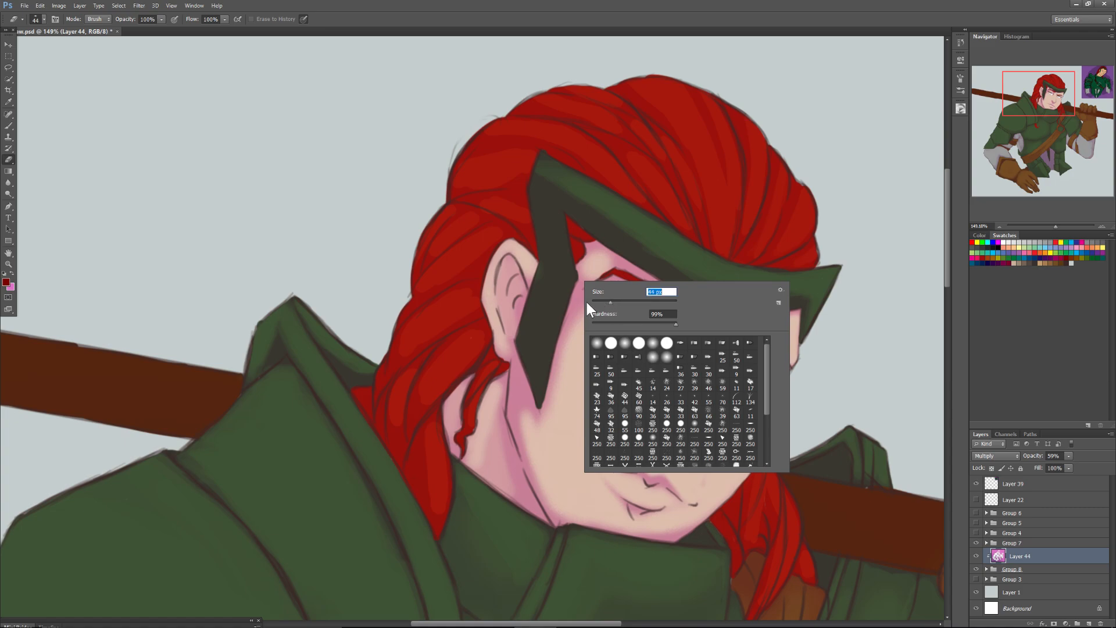
left_click(638, 442)
left_click(607, 301)
type("25")
key("Return")
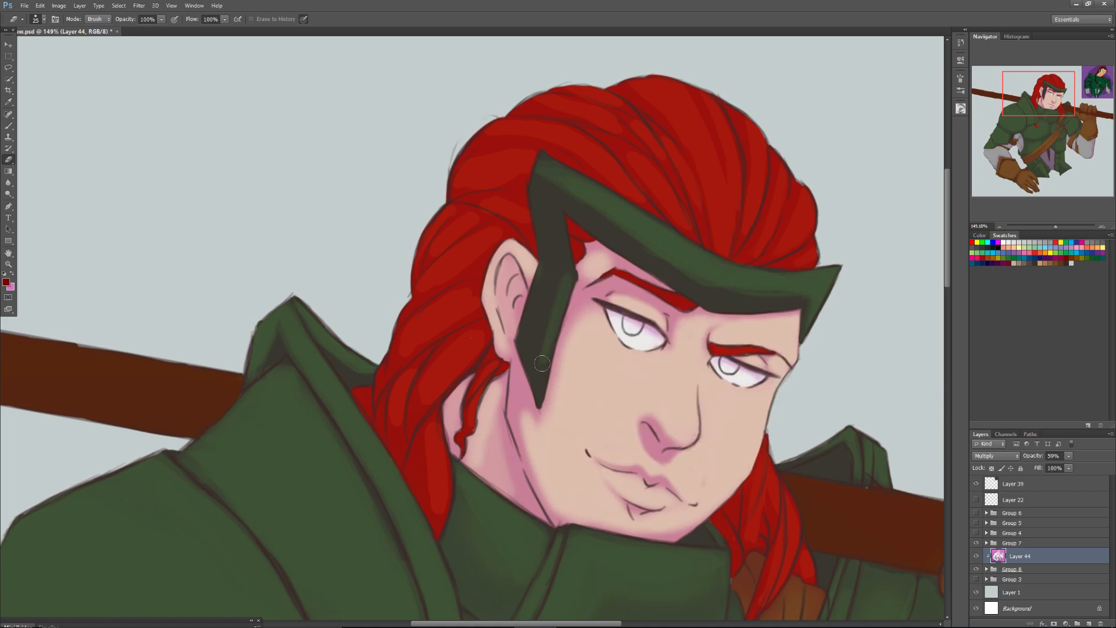
mouse_move(550, 354)
left_mouse_down()
mouse_move(564, 290)
mouse_move(538, 354)
mouse_move(562, 274)
mouse_move(538, 331)
mouse_move(535, 382)
mouse_move(542, 319)
left_mouse_up()
mouse_move(559, 271)
left_mouse_down()
mouse_move(560, 219)
mouse_move(566, 282)
mouse_move(549, 199)
left_mouse_up()
left_click_drag(551, 305, 567, 270)
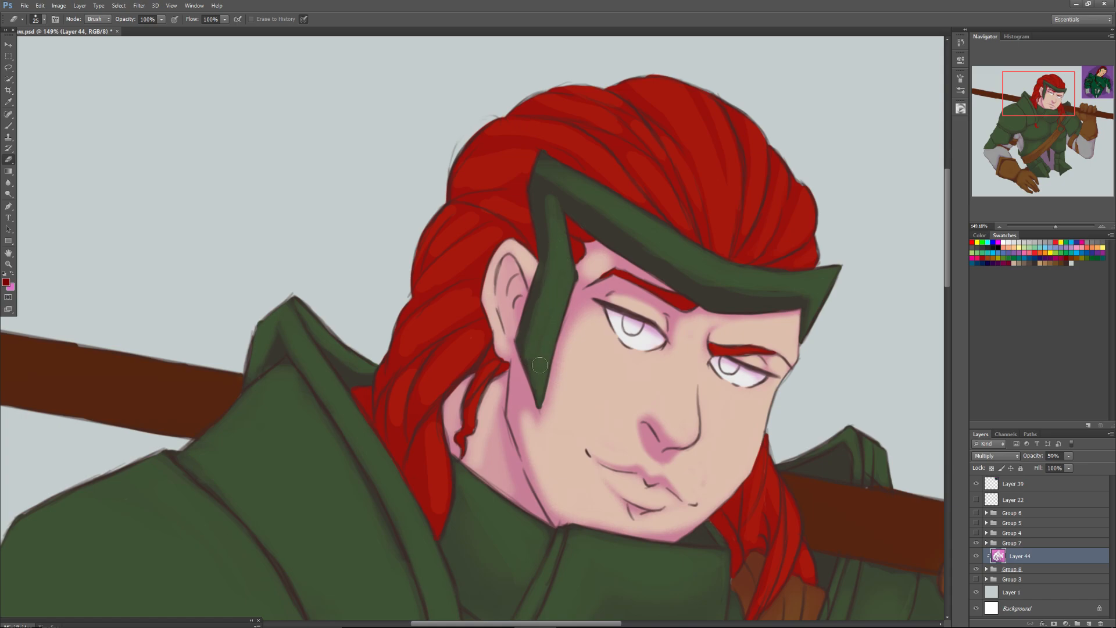
left_click_drag(540, 366, 529, 340)
Erase the remaining shade from the headband's side piece and lower front edge with a 49 px Eraser.
right_click(550, 315)
left_click(579, 340)
mouse_move(551, 293)
left_mouse_down()
mouse_move(553, 260)
mouse_move(530, 340)
mouse_move(543, 203)
mouse_move(555, 256)
mouse_move(561, 200)
mouse_move(721, 293)
mouse_move(717, 311)
mouse_move(799, 305)
mouse_move(820, 293)
mouse_move(815, 351)
left_mouse_up()
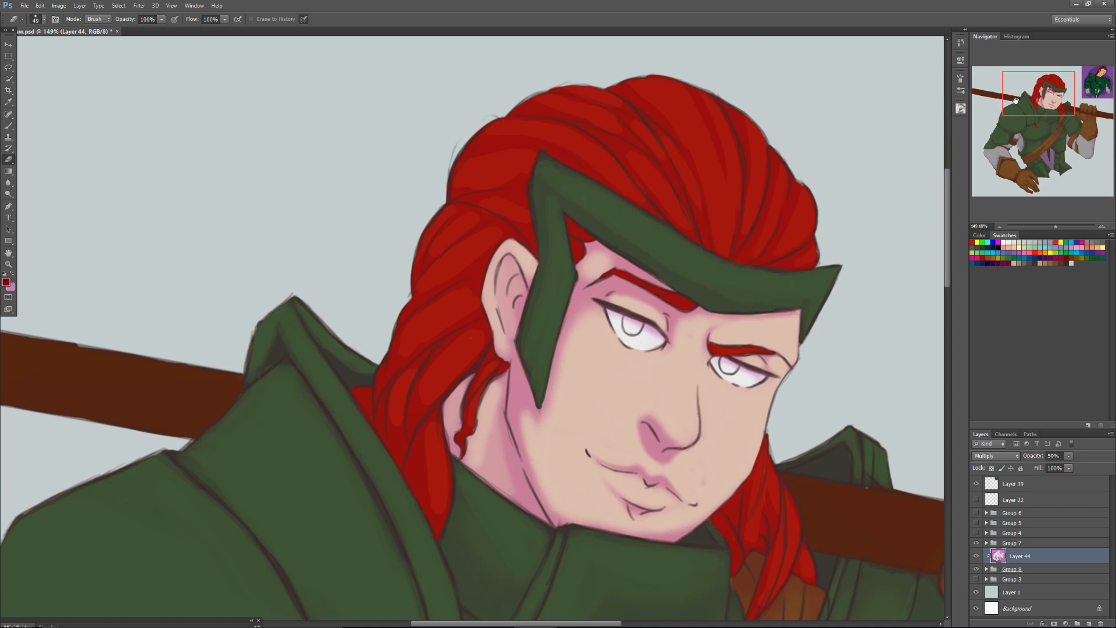
Erase the shade from the grey cloth between the hanging pointed strip and the small stacked plates with an 81 px Eraser.
left_click_drag(1023, 96, 1025, 100)
left_click_drag(1056, 226, 1049, 226)
left_click_drag(1045, 95, 1050, 103)
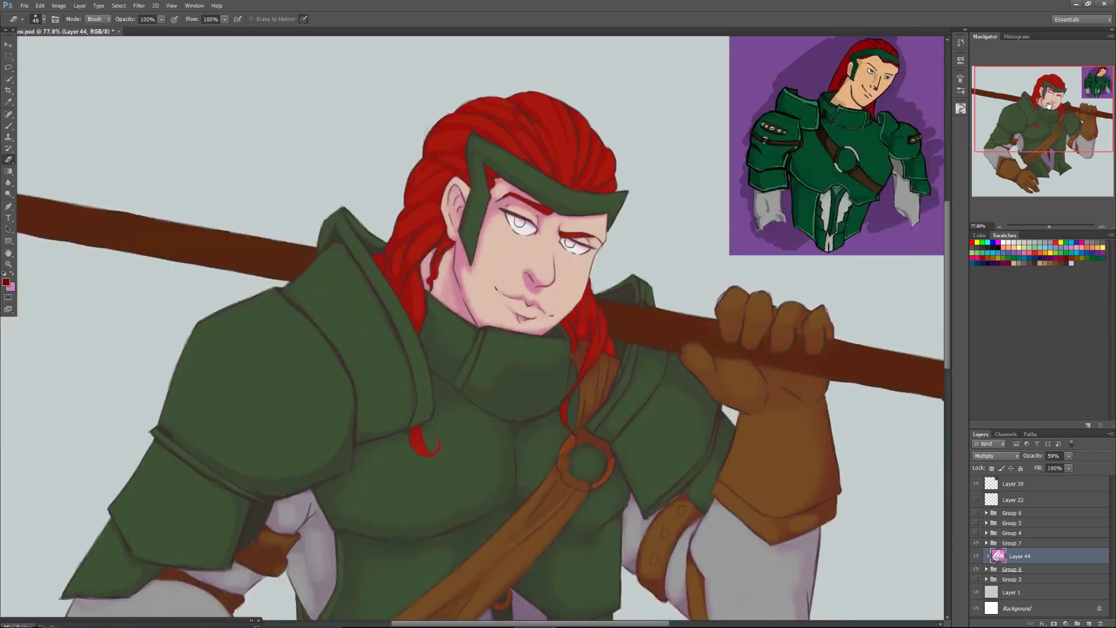
left_click_drag(1048, 224, 1052, 226)
left_click_drag(1045, 114, 1076, 90)
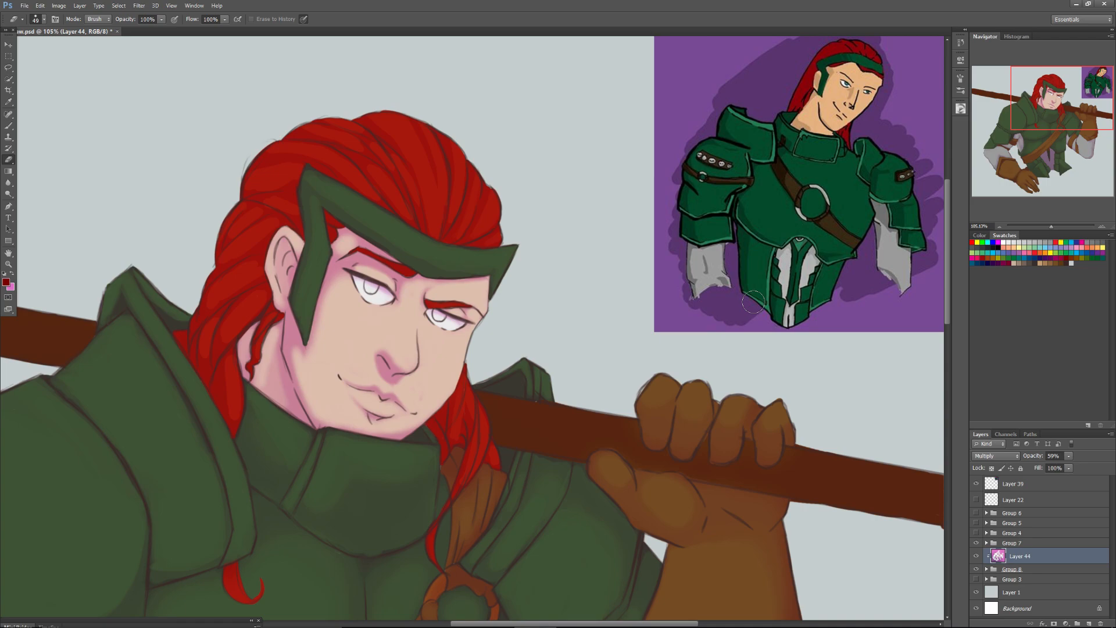
mouse_move(1043, 104)
left_mouse_down()
mouse_move(1035, 111)
mouse_move(1041, 98)
left_mouse_up()
mouse_move(1033, 94)
left_mouse_down()
mouse_move(1005, 131)
mouse_move(1021, 162)
left_mouse_up()
right_click(680, 436)
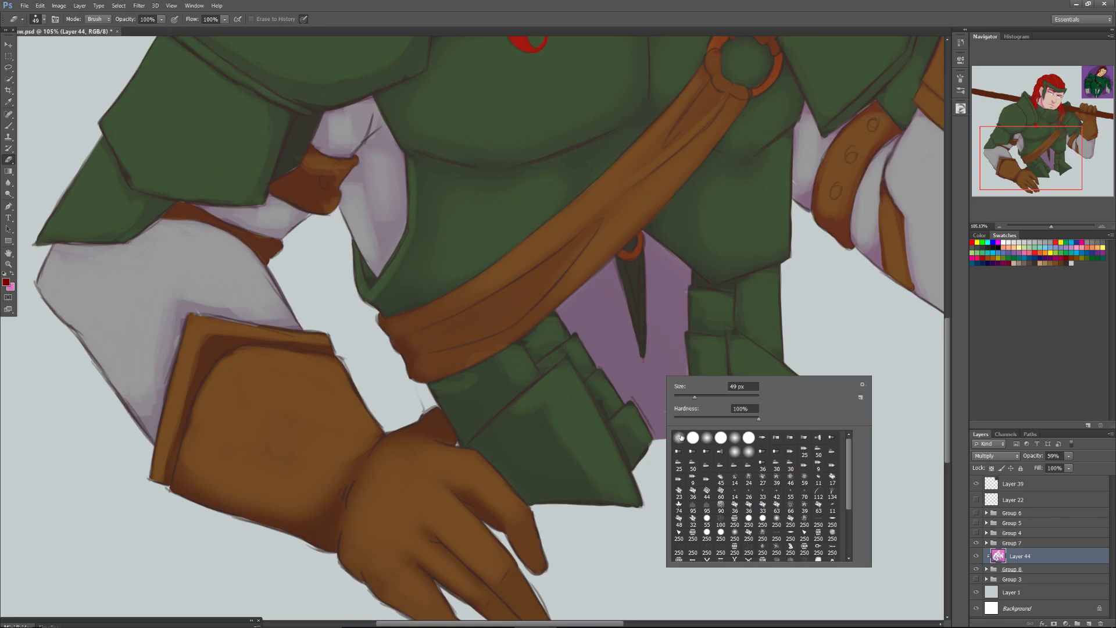
left_click(722, 538)
left_click(708, 396)
mouse_move(673, 281)
left_mouse_down()
mouse_move(674, 334)
mouse_move(660, 341)
left_mouse_up()
mouse_move(657, 264)
left_mouse_down()
mouse_move(656, 364)
mouse_move(655, 257)
mouse_move(667, 273)
mouse_move(655, 255)
mouse_move(676, 326)
mouse_move(677, 294)
left_mouse_up()
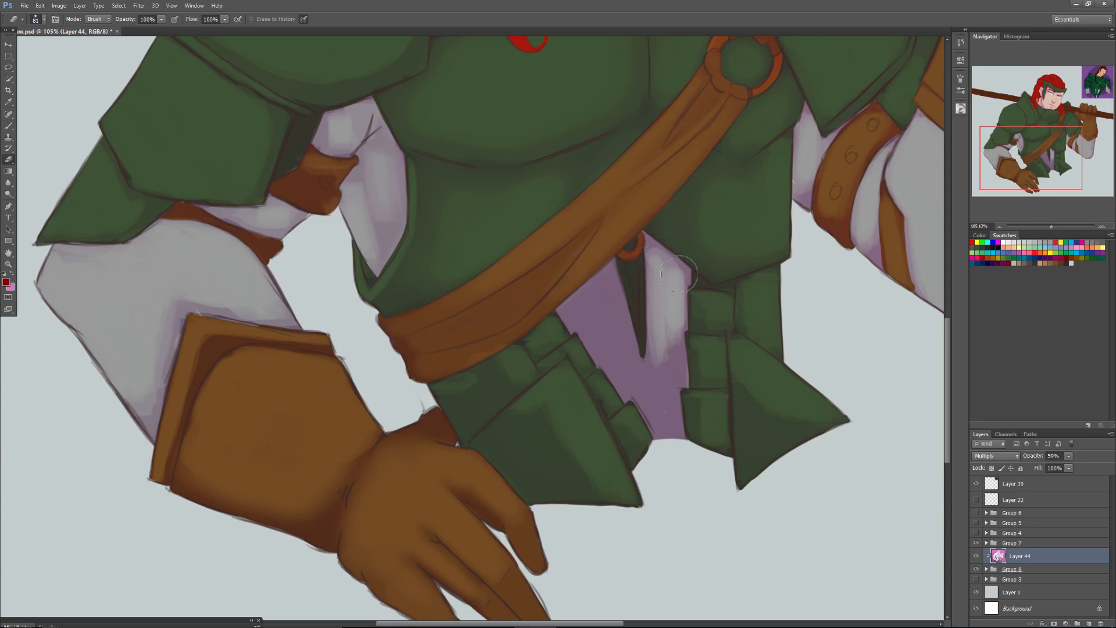
Erase the shade from the rest of the grey cloth around the hanging strip and down to its lower end.
mouse_move(648, 251)
left_mouse_down()
mouse_move(663, 261)
mouse_move(658, 340)
left_mouse_up()
mouse_move(658, 303)
left_mouse_down()
mouse_move(664, 351)
mouse_move(683, 372)
mouse_move(679, 386)
mouse_move(657, 375)
mouse_move(652, 342)
mouse_move(663, 425)
mouse_move(679, 401)
mouse_move(637, 401)
mouse_move(627, 354)
mouse_move(628, 395)
mouse_move(575, 326)
mouse_move(561, 326)
mouse_move(601, 274)
mouse_move(581, 288)
mouse_move(605, 334)
mouse_move(619, 273)
mouse_move(621, 288)
mouse_move(576, 291)
mouse_move(664, 344)
mouse_move(664, 307)
left_mouse_up()
mouse_move(612, 282)
left_mouse_down()
mouse_move(632, 344)
mouse_move(593, 299)
mouse_move(583, 313)
mouse_move(603, 283)
mouse_move(583, 296)
mouse_move(610, 350)
mouse_move(599, 332)
mouse_move(600, 344)
mouse_move(614, 364)
mouse_move(604, 312)
mouse_move(641, 373)
mouse_move(625, 363)
mouse_move(669, 376)
mouse_move(665, 420)
mouse_move(665, 324)
left_mouse_up()
mouse_move(614, 349)
left_mouse_down()
mouse_move(647, 393)
mouse_move(660, 339)
mouse_move(658, 401)
mouse_move(607, 306)
mouse_move(638, 386)
left_mouse_up()
mouse_move(633, 280)
left_mouse_down()
mouse_move(638, 303)
mouse_move(638, 269)
mouse_move(639, 311)
mouse_move(652, 297)
left_mouse_up()
Erase the shade from the hanging pointed strip and its ring, and touch up the plate below the strap, with a 38 px Eraser.
right_click(634, 272)
left_click_drag(638, 242, 621, 266)
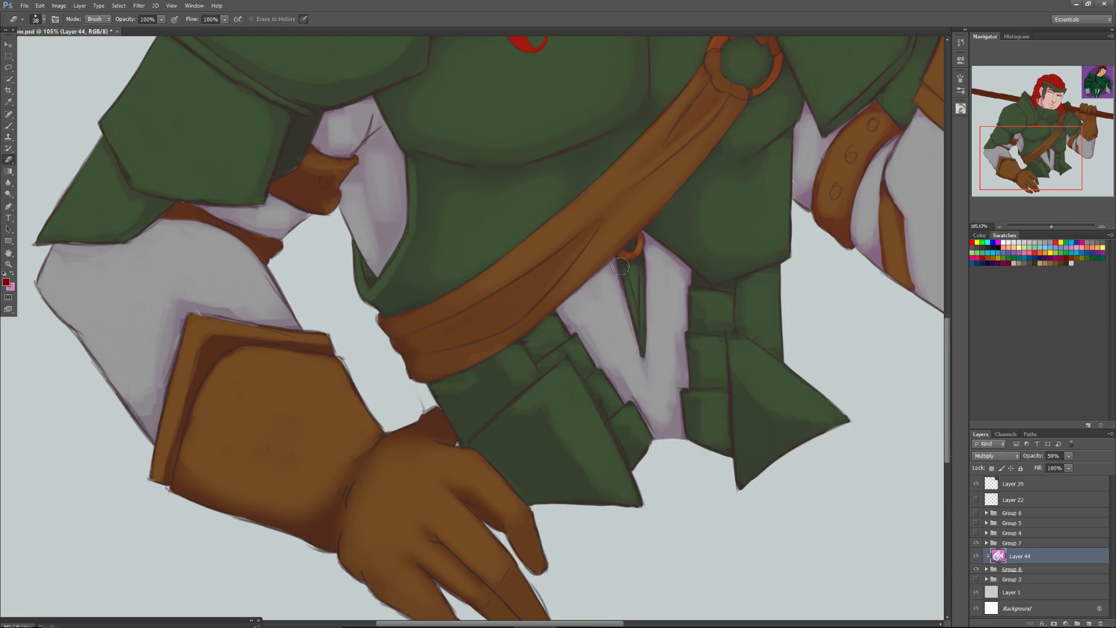
left_click_drag(471, 372, 496, 367)
mouse_move(1024, 147)
left_mouse_down()
mouse_move(1074, 68)
mouse_move(1023, 79)
mouse_move(1048, 110)
mouse_move(1028, 161)
left_mouse_up()
left_click_drag(1050, 226, 1045, 229)
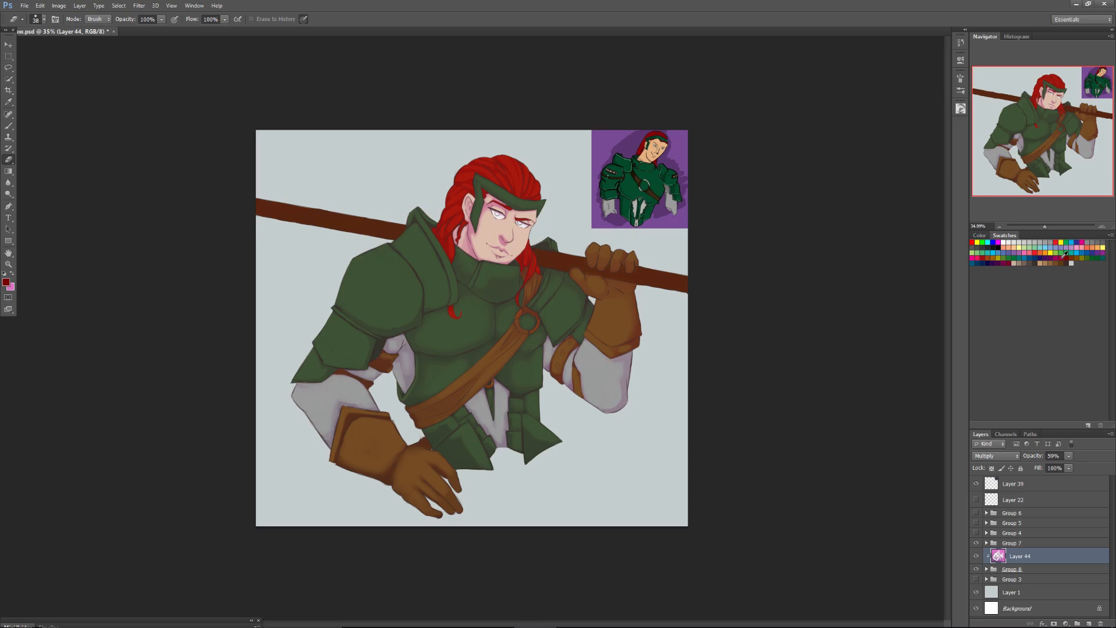
left_click_drag(1045, 227, 1045, 226)
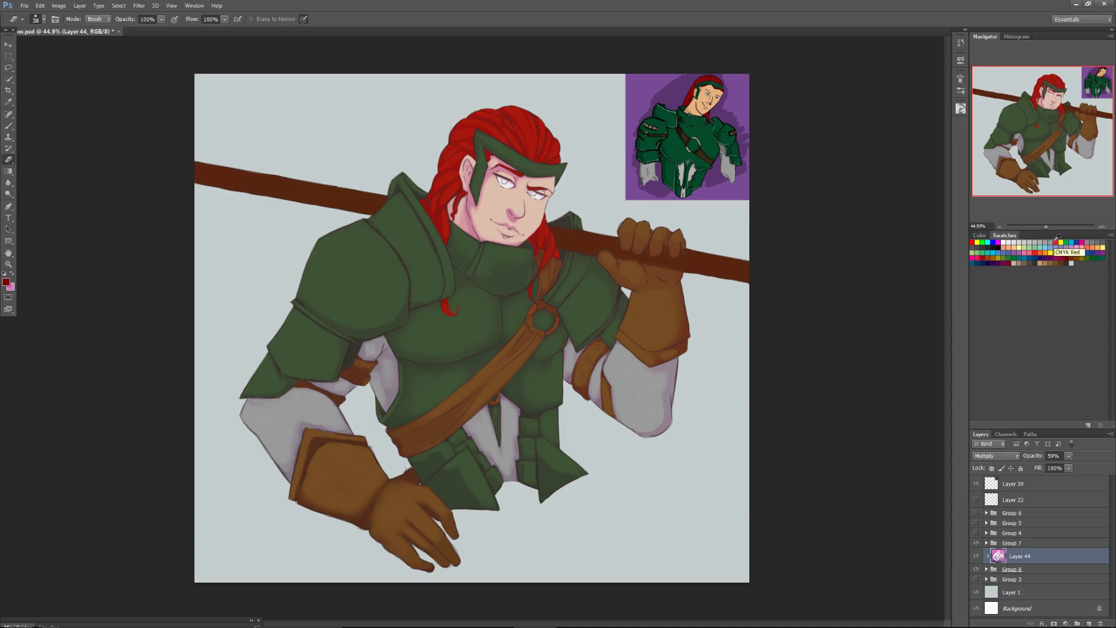
Erase the shade from the upper edge of the thin leather strap under the lowered arm's plate with a 24 px Eraser.
left_click_drag(1048, 225, 1054, 221)
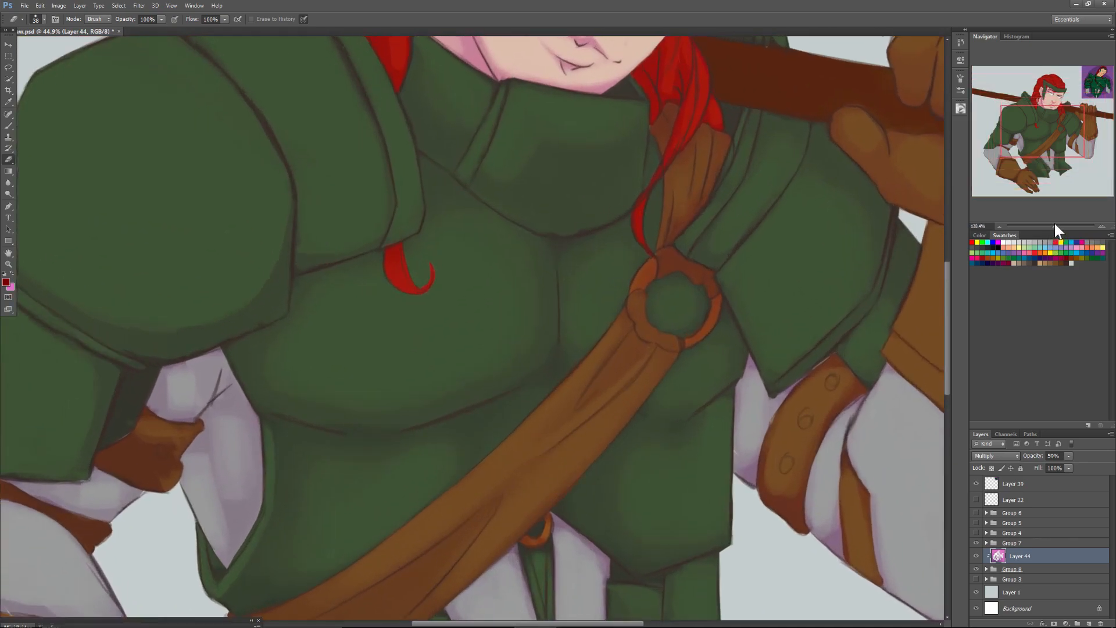
left_click_drag(1047, 133, 1006, 137)
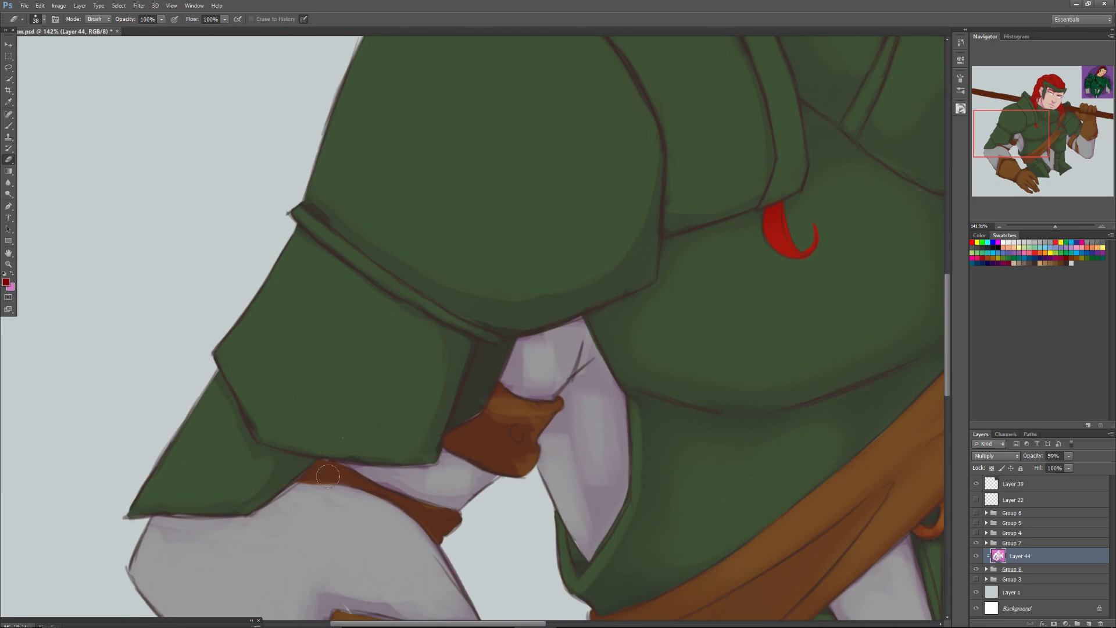
right_click(347, 468)
mouse_move(366, 457)
left_mouse_down()
mouse_move(348, 475)
mouse_move(451, 518)
mouse_move(393, 499)
left_mouse_up()
left_click_drag(324, 464, 320, 462)
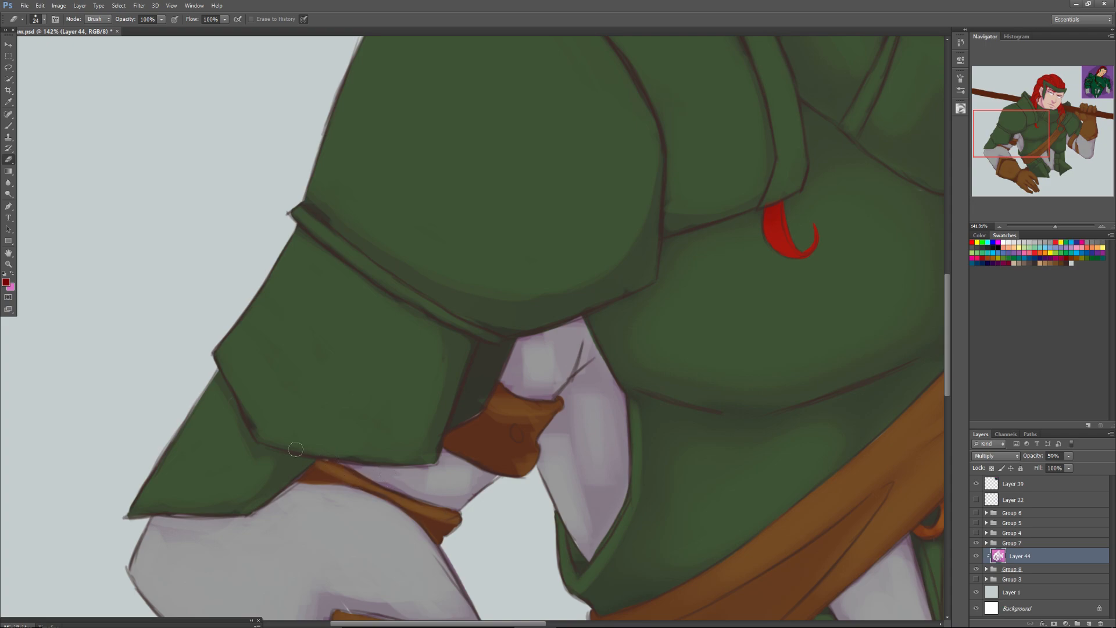
Save the document and flip the whole canvas horizontally.
left_click_drag(1038, 126, 1060, 124)
left_click_drag(1055, 228, 1044, 227)
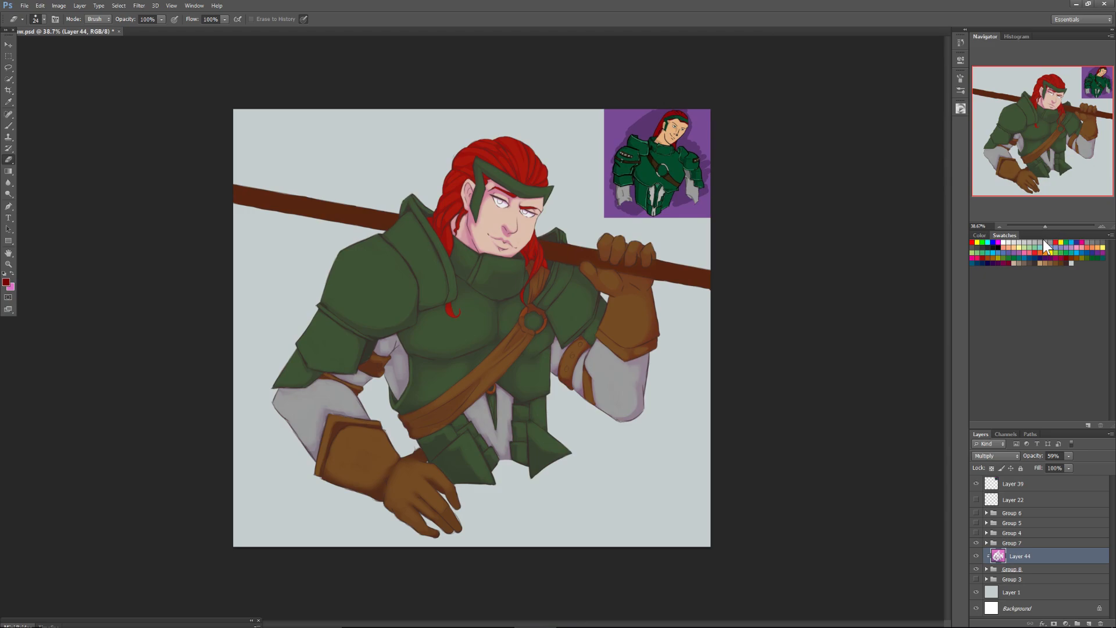
left_click(25, 5)
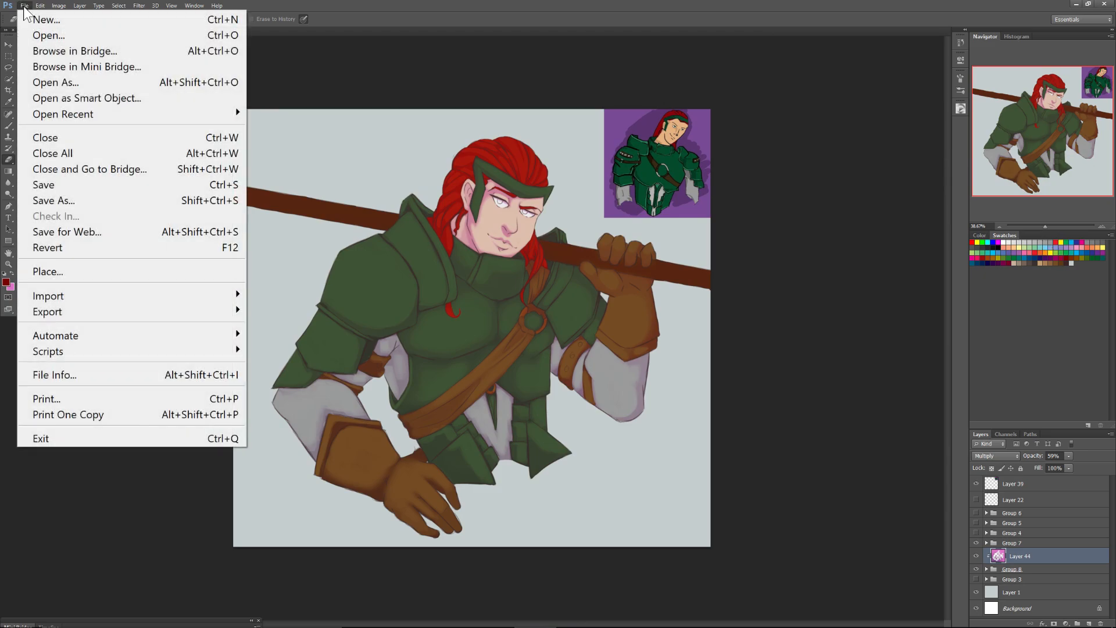
left_click(42, 185)
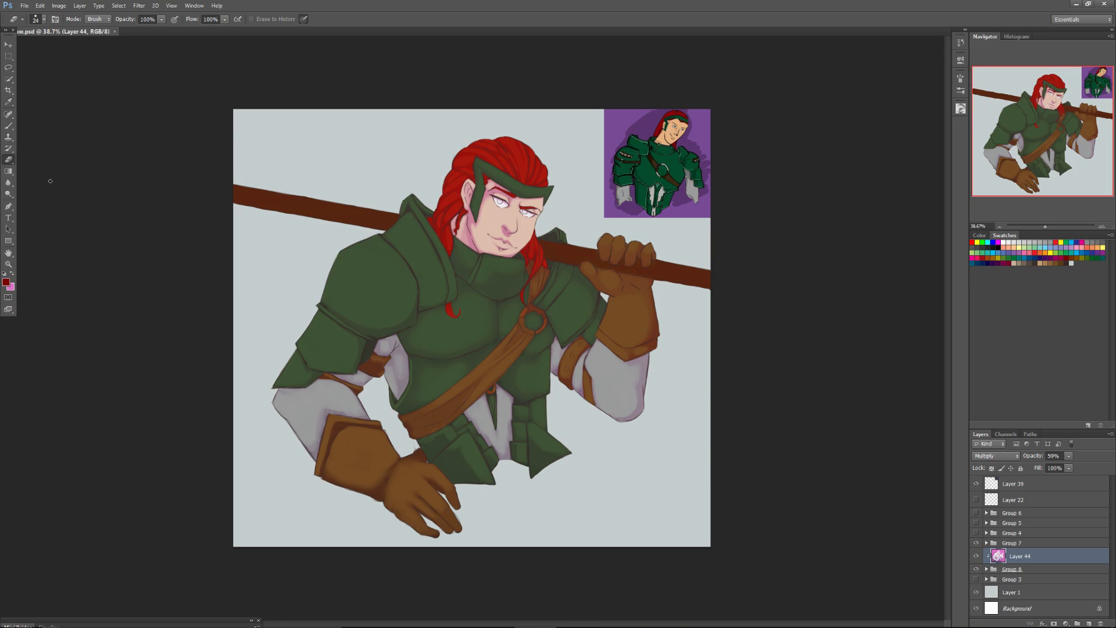
left_click(59, 5)
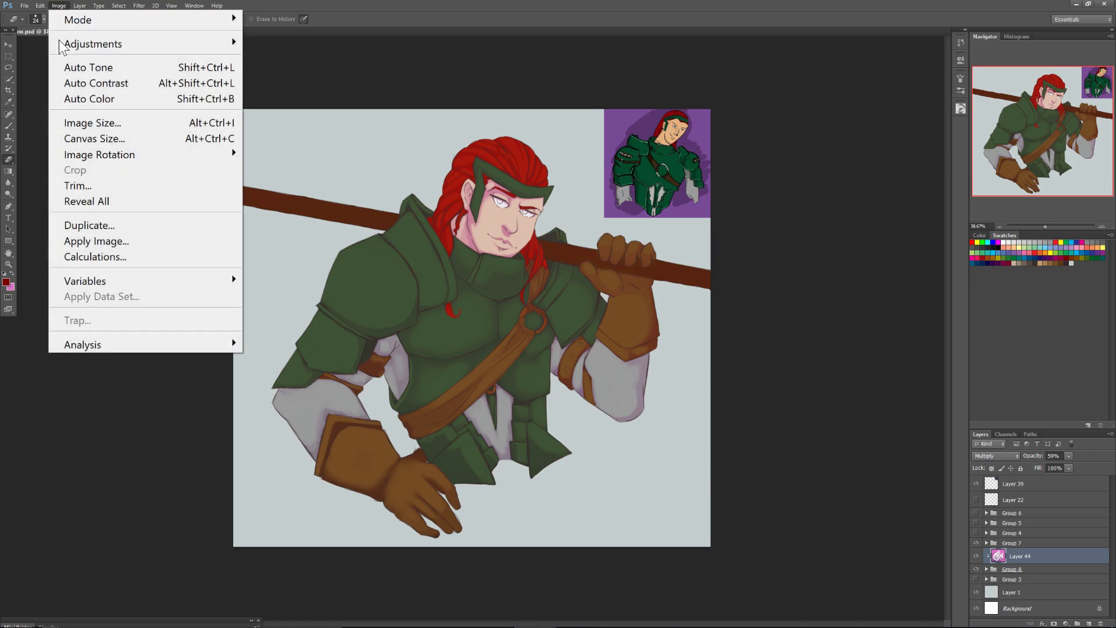
mouse_move(164, 157)
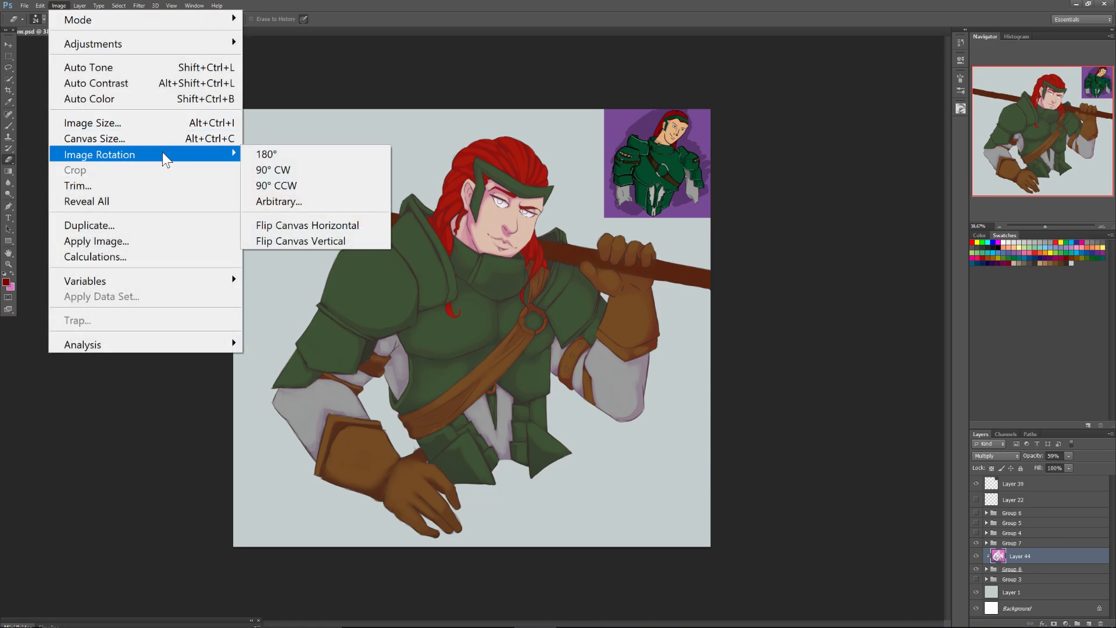
left_click(289, 223)
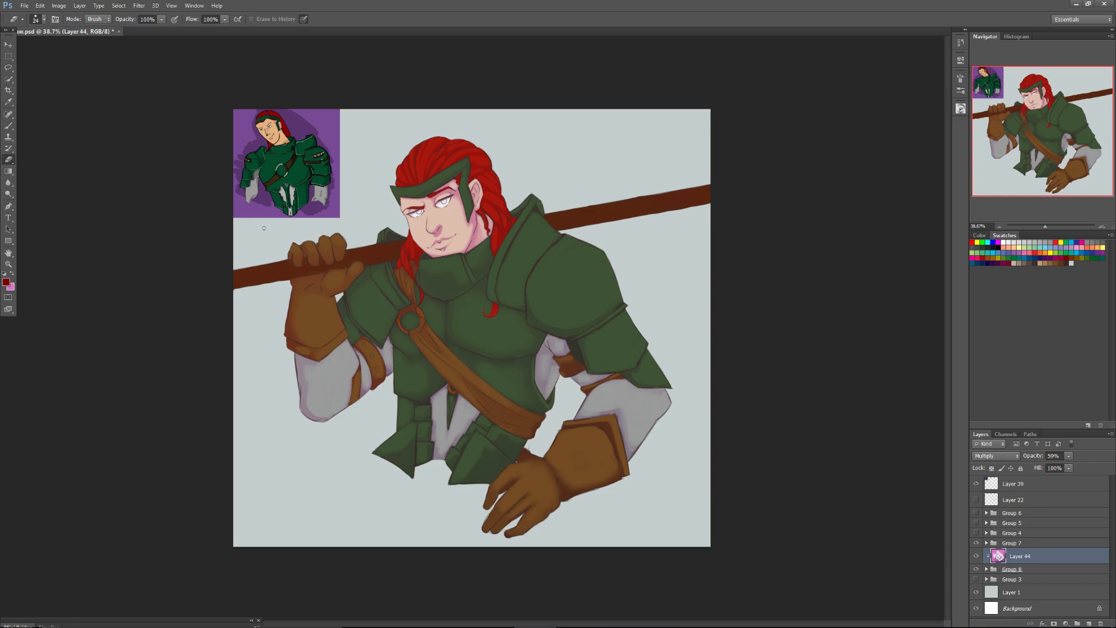
left_click(1066, 623)
left_click(1064, 608)
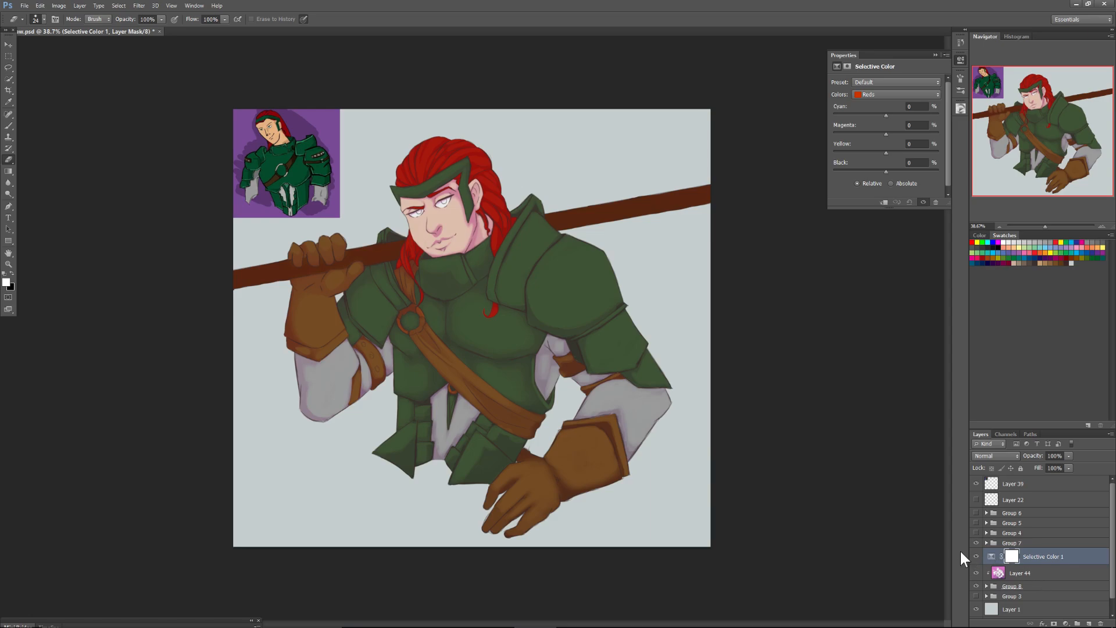
key("ctrl+z")
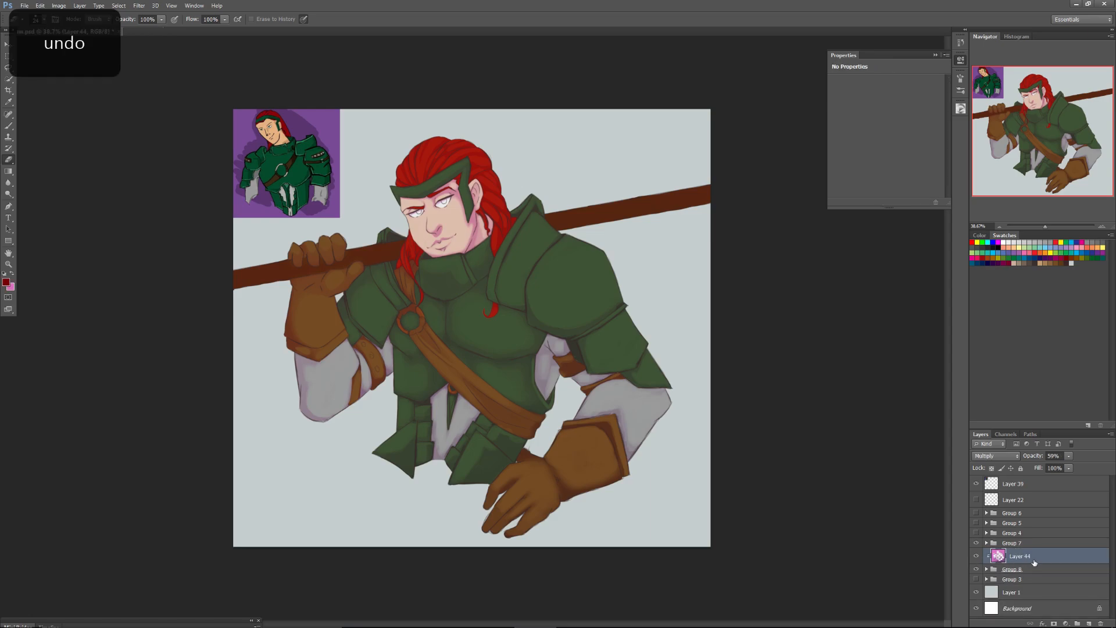
Add a clipped Hue/Saturation adjustment beneath Layer 44 with saturation +20 and lightness -31.
left_click(1066, 623)
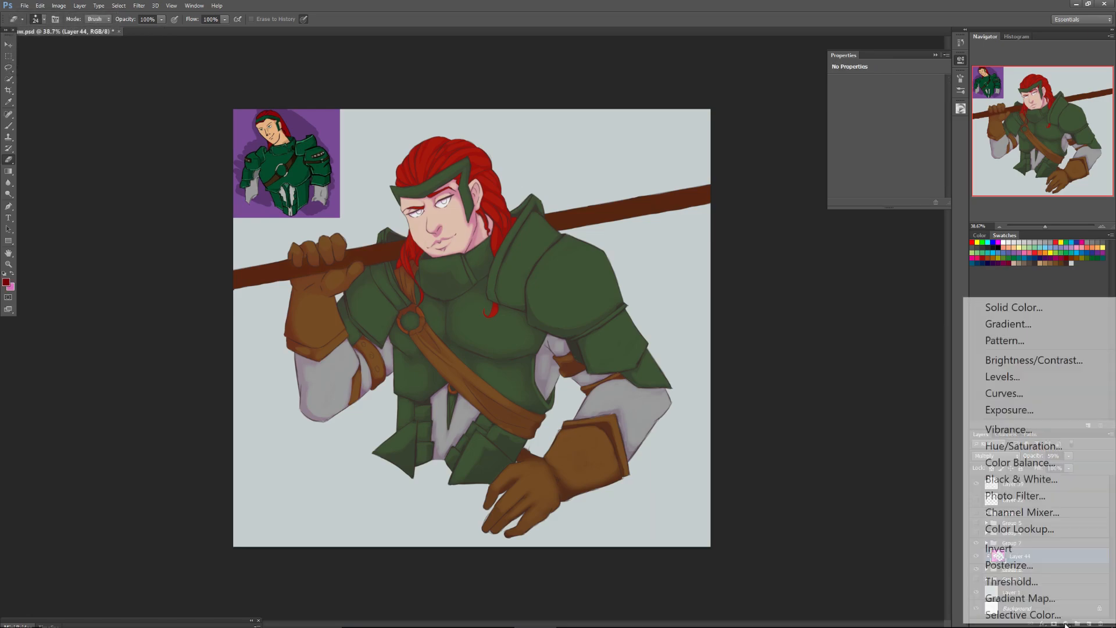
left_click(1004, 445)
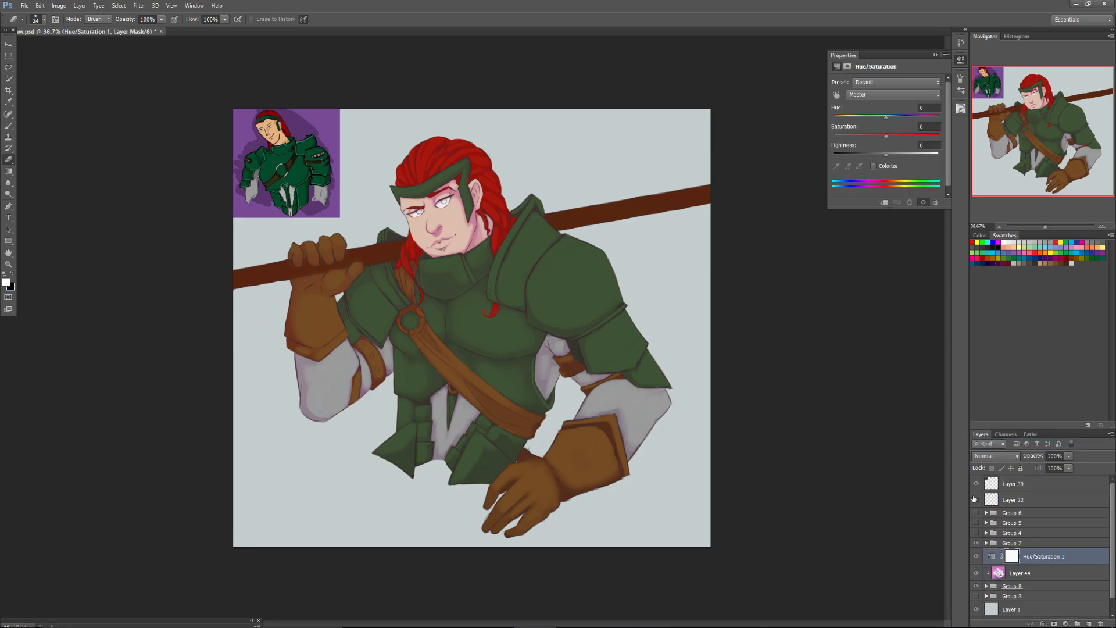
left_click(1021, 546, "alt")
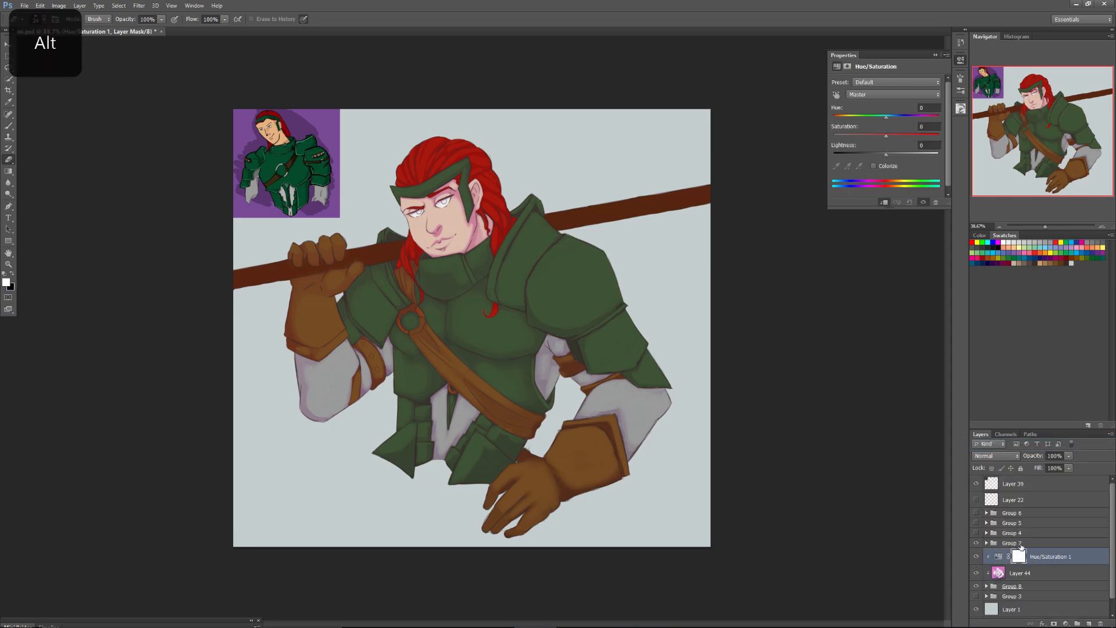
left_click_drag(1049, 558, 1036, 572)
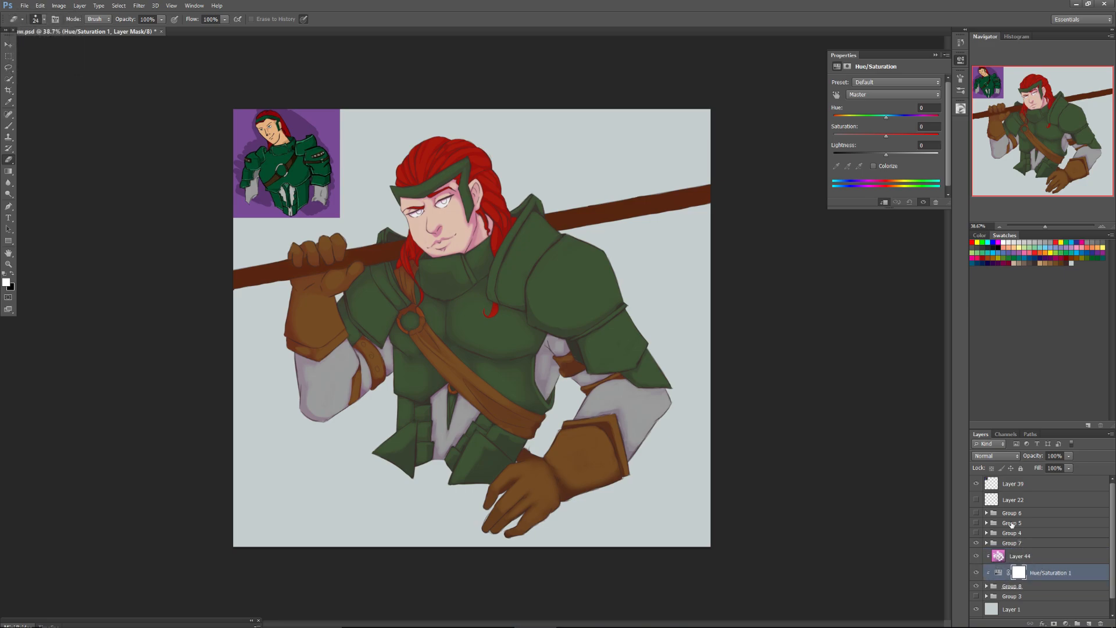
left_click_drag(884, 154, 870, 156)
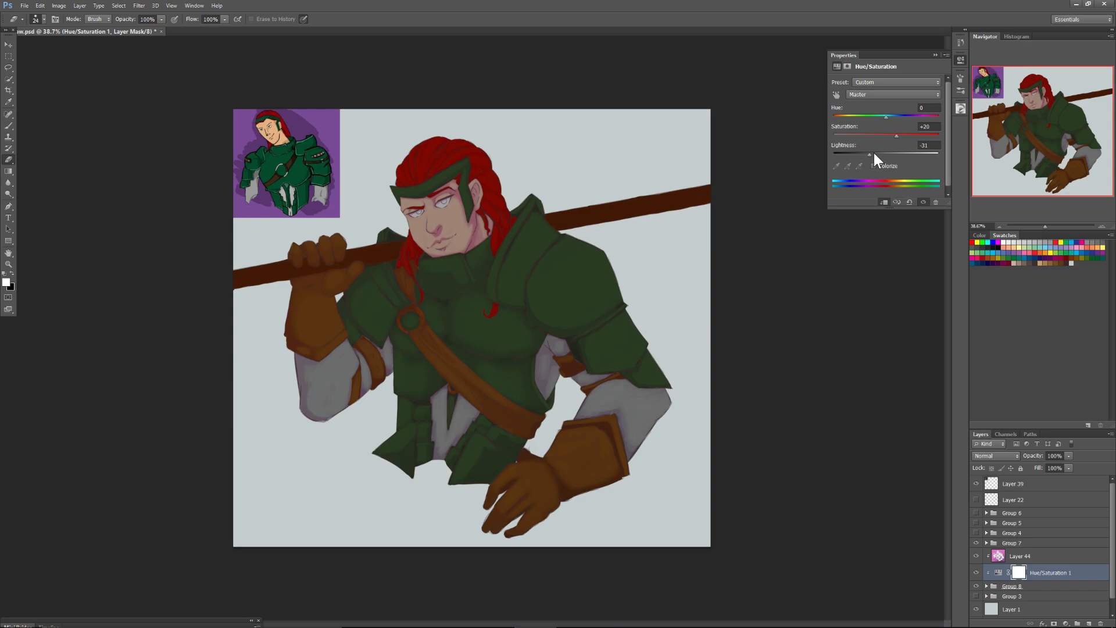
Add a clipped Vibrance adjustment directly above Group 8 and set its vibrance to +29.
left_click(9, 125)
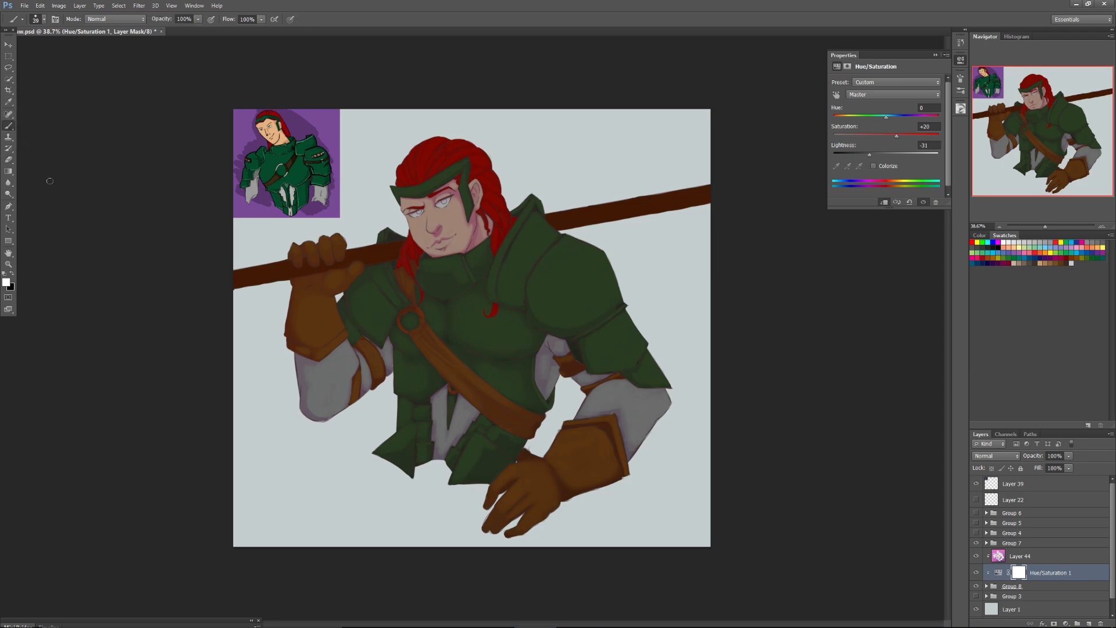
left_click(1038, 587)
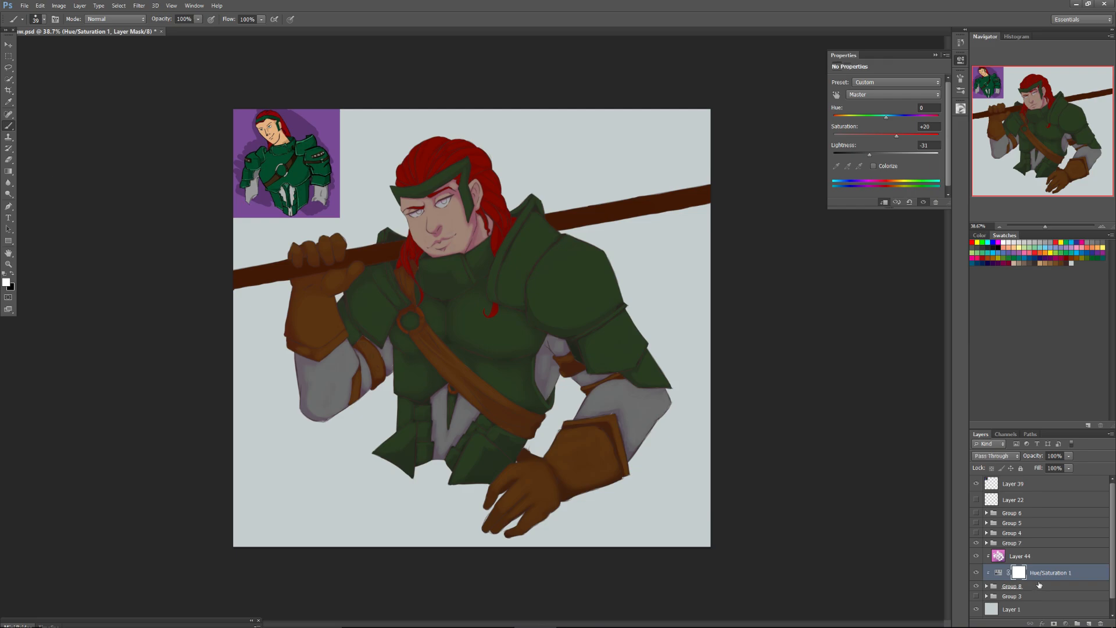
left_click(1065, 624)
left_click(995, 430)
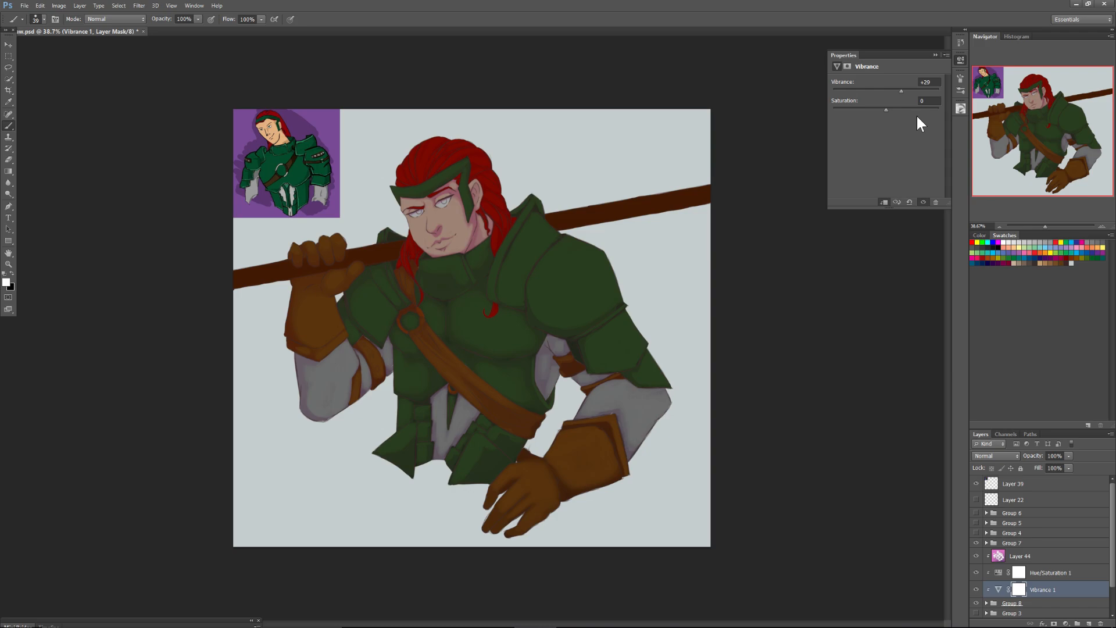
On the Hue/Saturation 1 mask, erase the darkening from the forehead and far side of the face with a 77 px Eraser.
key("alt+bracketright")
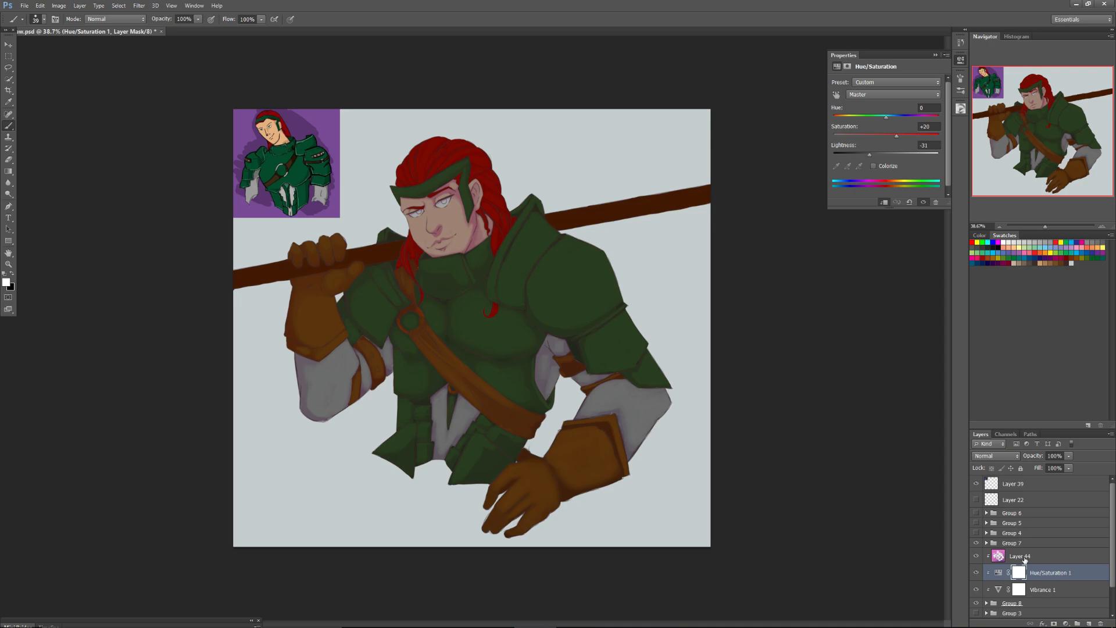
left_click_drag(1045, 226, 1053, 223)
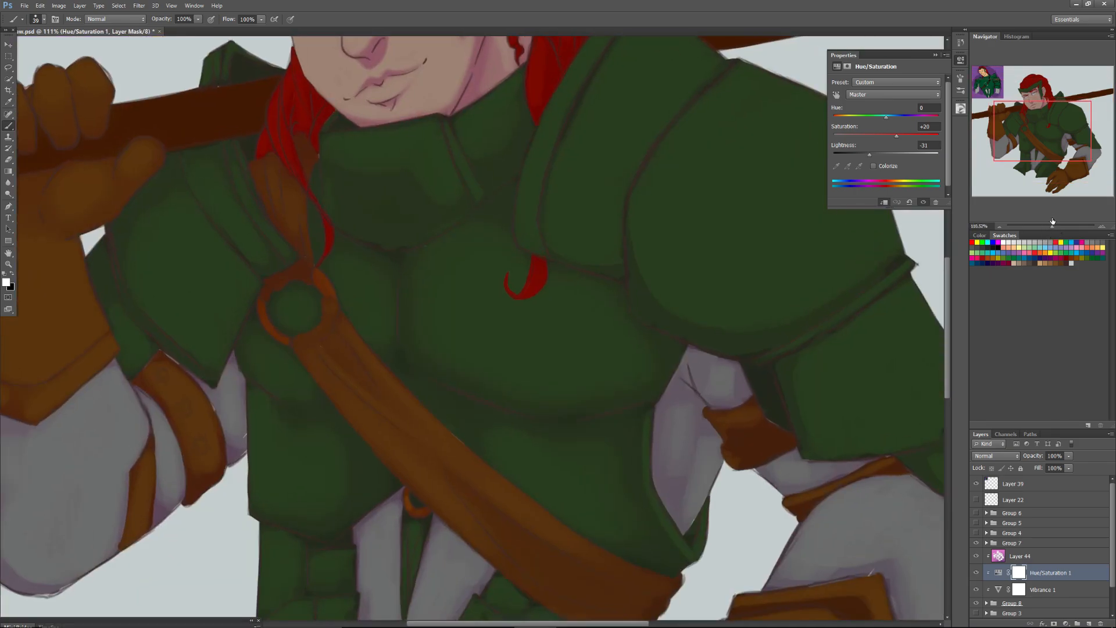
left_click_drag(1031, 129, 1028, 122)
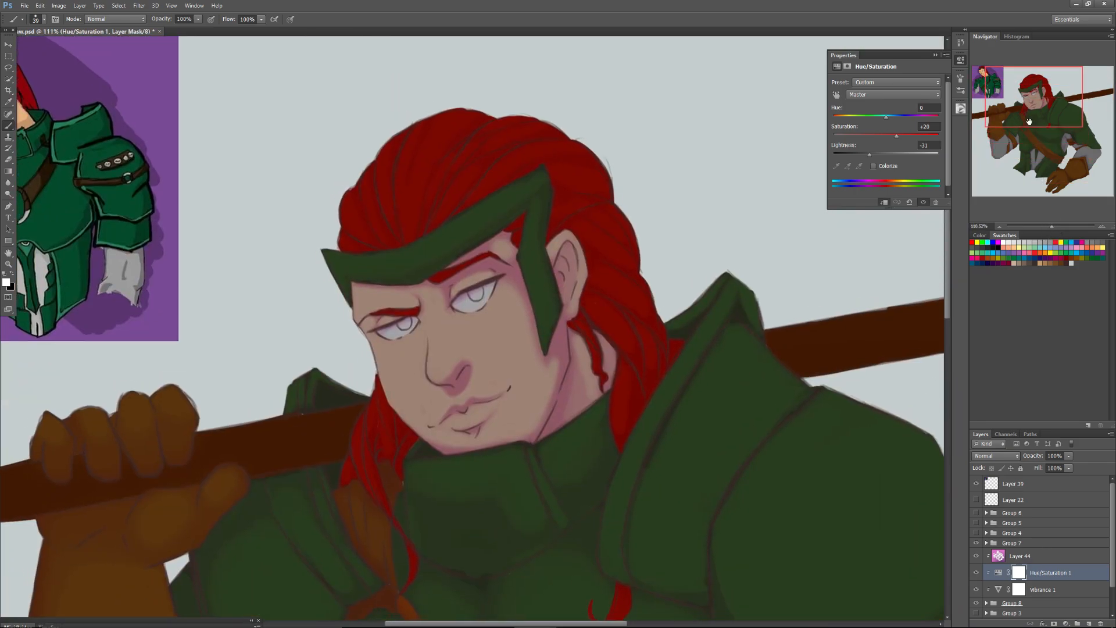
left_click(8, 159)
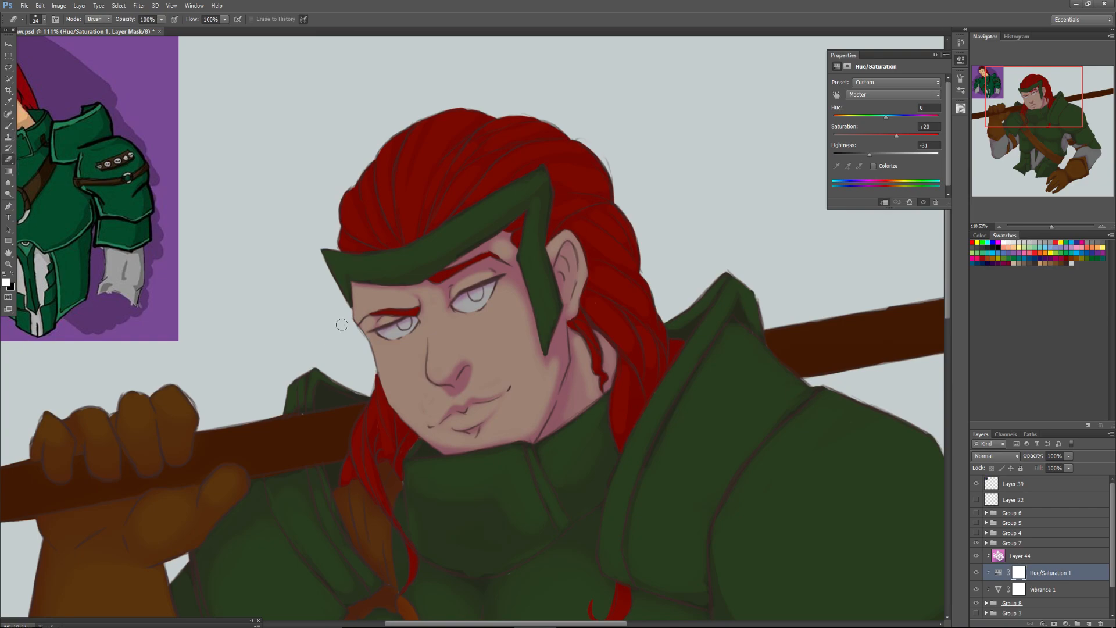
right_click(368, 311)
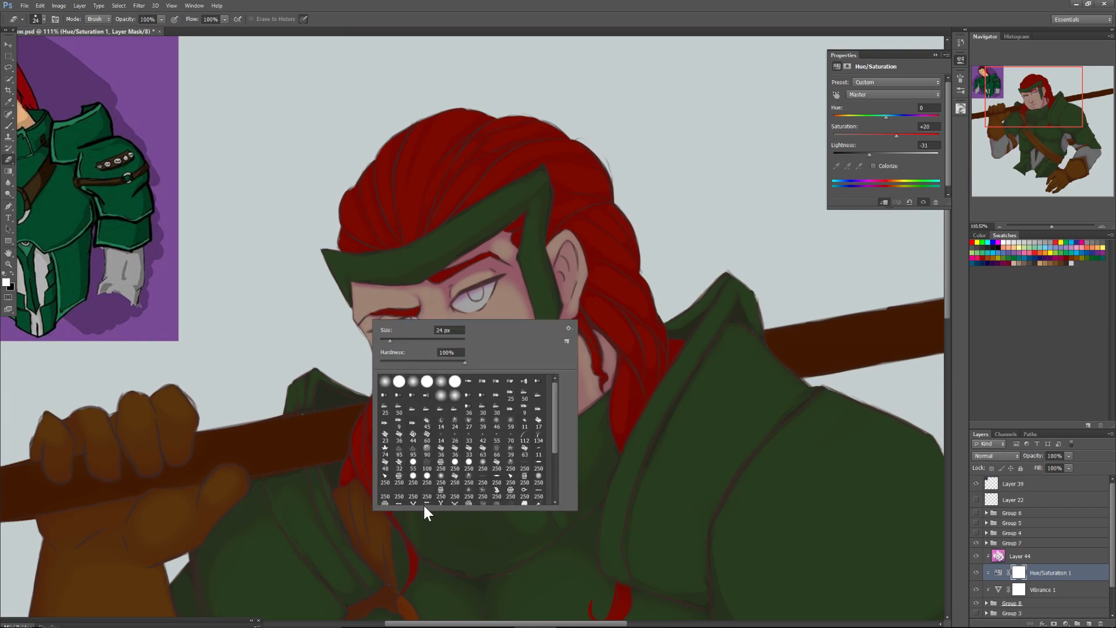
left_click(440, 482)
left_click(413, 341)
mouse_move(359, 301)
left_mouse_down()
mouse_move(408, 299)
mouse_move(364, 313)
mouse_move(384, 304)
mouse_move(399, 345)
mouse_move(380, 350)
mouse_move(390, 359)
mouse_move(417, 354)
mouse_move(411, 366)
mouse_move(393, 348)
mouse_move(389, 361)
mouse_move(377, 355)
mouse_move(393, 349)
mouse_move(412, 364)
mouse_move(412, 402)
mouse_move(405, 360)
mouse_move(423, 371)
mouse_move(433, 342)
mouse_move(394, 360)
mouse_move(425, 334)
mouse_move(420, 352)
mouse_move(430, 315)
mouse_move(428, 354)
mouse_move(432, 320)
mouse_move(401, 302)
left_mouse_up()
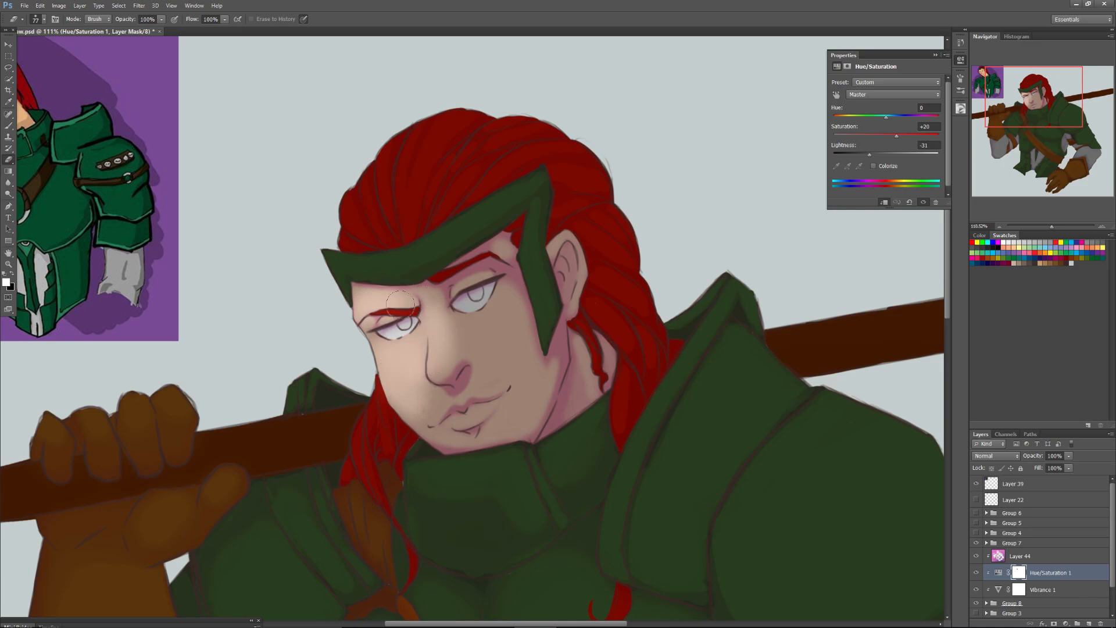
Erase the darkening from the nose, eyes, mouth, near cheek and headband on the Hue/Saturation mask.
mouse_move(440, 355)
left_mouse_down()
mouse_move(450, 358)
mouse_move(414, 385)
mouse_move(436, 410)
mouse_move(428, 395)
left_mouse_up()
mouse_move(431, 321)
left_mouse_down()
mouse_move(465, 337)
mouse_move(478, 291)
mouse_move(510, 343)
mouse_move(482, 384)
mouse_move(523, 372)
mouse_move(529, 355)
left_mouse_up()
mouse_move(474, 283)
left_mouse_down()
mouse_move(436, 301)
mouse_move(445, 373)
mouse_move(469, 360)
mouse_move(474, 395)
mouse_move(447, 421)
mouse_move(511, 405)
mouse_move(536, 364)
mouse_move(536, 380)
mouse_move(515, 403)
mouse_move(463, 342)
mouse_move(486, 319)
mouse_move(466, 351)
mouse_move(491, 303)
mouse_move(508, 318)
mouse_move(491, 316)
mouse_move(478, 286)
mouse_move(499, 305)
mouse_move(484, 378)
mouse_move(507, 368)
mouse_move(523, 398)
mouse_move(550, 368)
mouse_move(502, 419)
mouse_move(529, 413)
mouse_move(507, 394)
mouse_move(452, 429)
mouse_move(415, 401)
mouse_move(487, 365)
mouse_move(435, 414)
mouse_move(460, 440)
mouse_move(510, 410)
mouse_move(469, 426)
left_mouse_up()
mouse_move(498, 251)
left_mouse_down()
mouse_move(515, 312)
mouse_move(507, 252)
mouse_move(426, 307)
mouse_move(453, 345)
mouse_move(501, 260)
mouse_move(514, 306)
mouse_move(515, 275)
mouse_move(528, 313)
mouse_move(535, 288)
mouse_move(530, 389)
left_mouse_up()
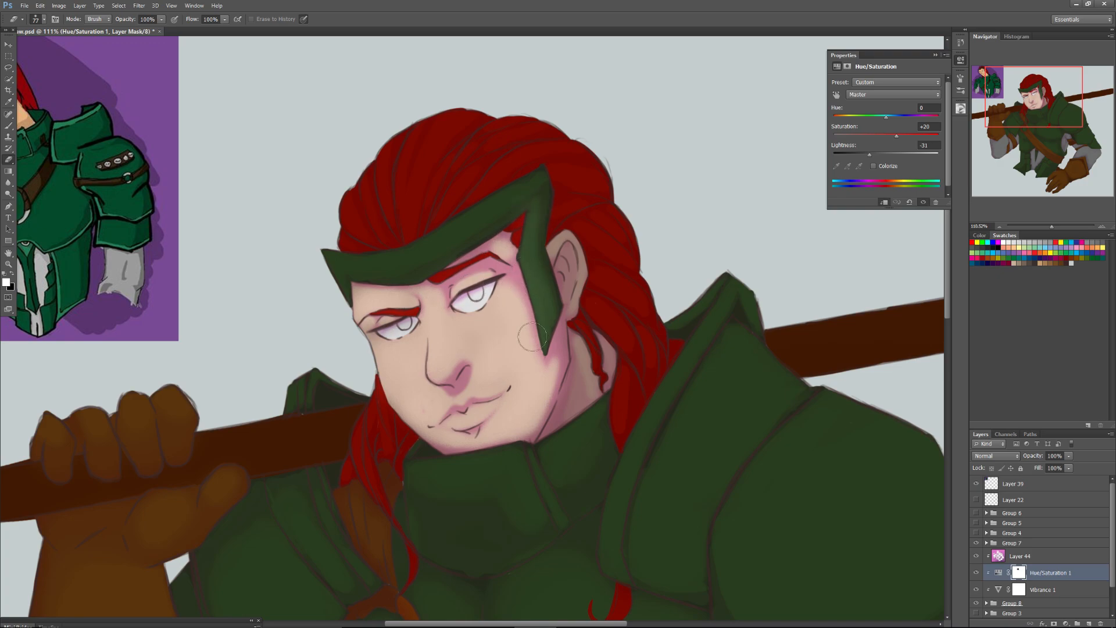
mouse_move(530, 184)
left_mouse_down()
mouse_move(506, 215)
mouse_move(371, 262)
mouse_move(410, 257)
mouse_move(466, 215)
mouse_move(374, 265)
mouse_move(326, 267)
mouse_move(384, 208)
mouse_move(345, 203)
left_mouse_up()
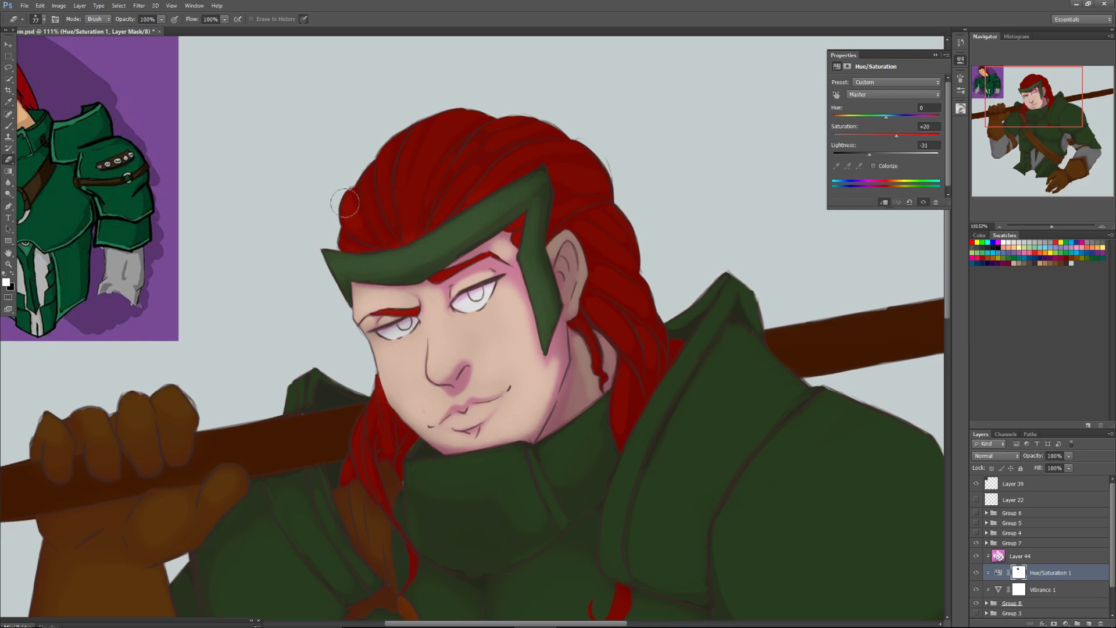
Erase the darkening from the front hair strands above the headband with a 39 px Eraser.
right_click(355, 173)
left_click(367, 192)
left_click(404, 331)
left_click(376, 192)
left_click(352, 152)
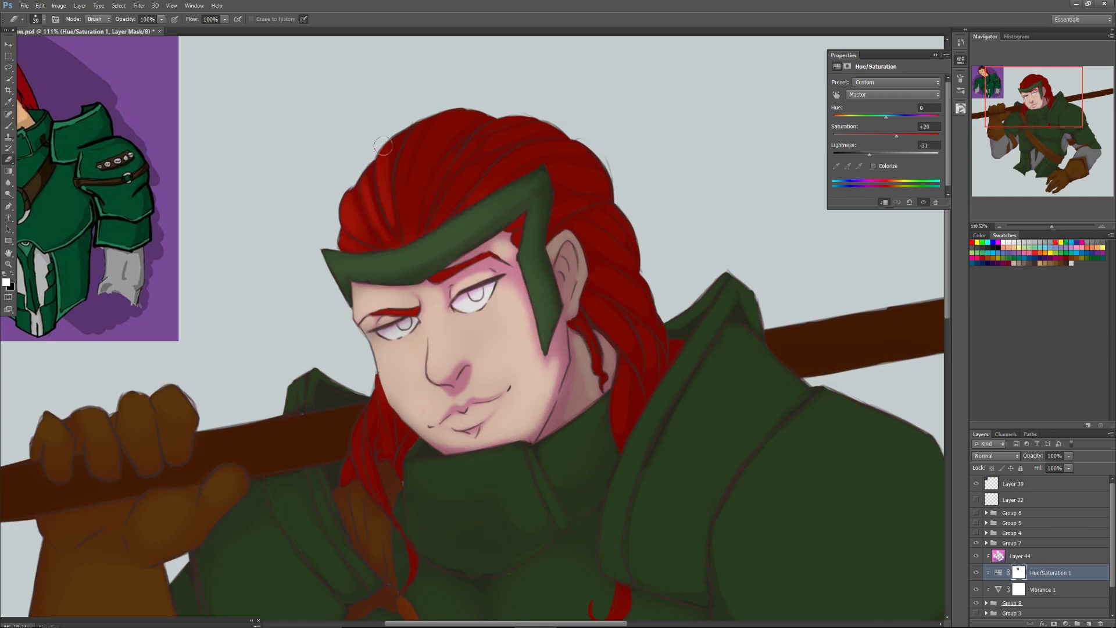
left_click_drag(390, 139, 405, 242)
mouse_move(428, 102)
left_mouse_down()
mouse_move(407, 212)
mouse_move(415, 116)
mouse_move(396, 193)
mouse_move(405, 242)
left_mouse_up()
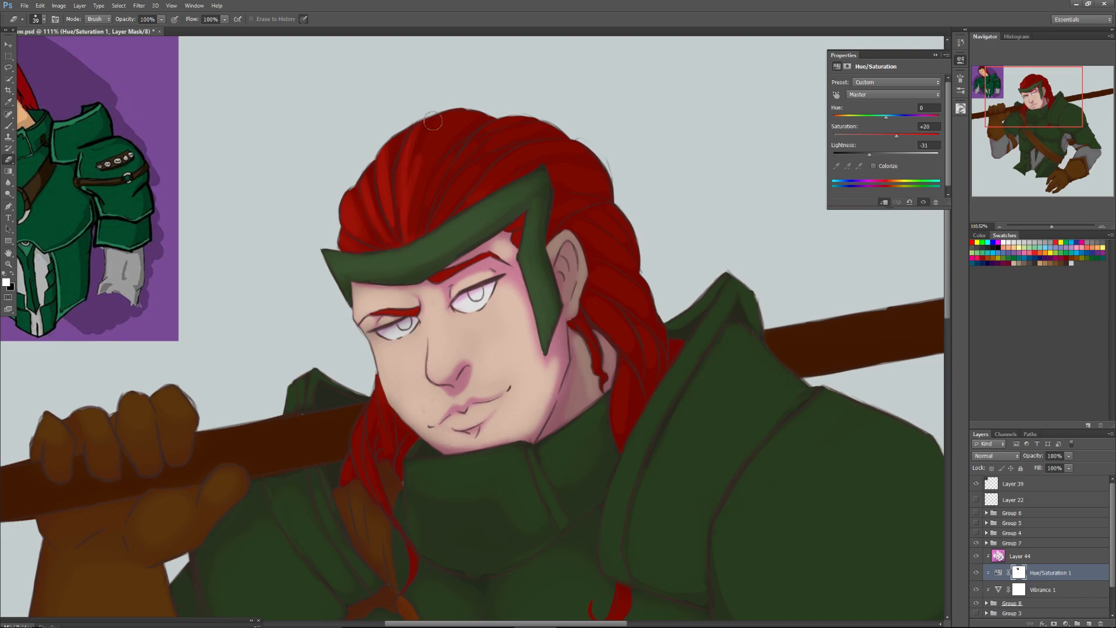
Erase the darkening from the hair on the crown and behind the ear, and from the neck, with an 80 px Eraser.
right_click(413, 183)
left_click_drag(439, 198, 446, 197)
left_click(444, 117)
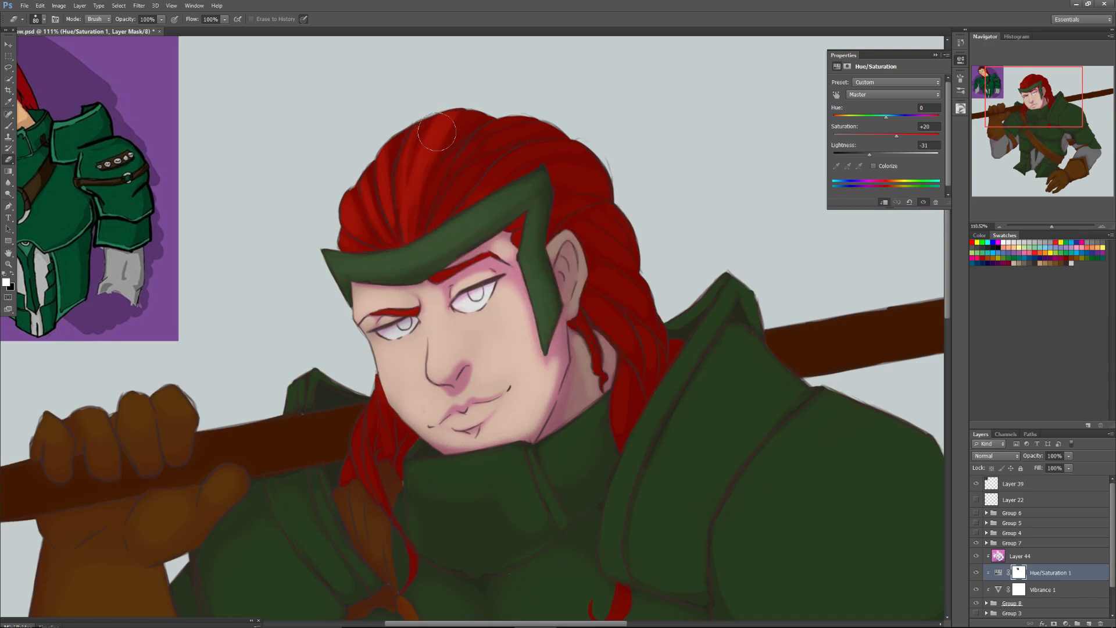
mouse_move(421, 215)
left_mouse_down()
mouse_move(448, 187)
mouse_move(429, 252)
left_mouse_up()
mouse_move(495, 131)
left_mouse_down()
mouse_move(519, 122)
mouse_move(452, 185)
mouse_move(470, 158)
mouse_move(439, 216)
mouse_move(496, 143)
mouse_move(531, 127)
mouse_move(473, 138)
mouse_move(446, 169)
mouse_move(429, 225)
left_mouse_up()
mouse_move(515, 163)
left_mouse_down()
mouse_move(576, 139)
mouse_move(522, 155)
mouse_move(575, 142)
mouse_move(569, 173)
mouse_move(556, 174)
mouse_move(597, 175)
mouse_move(532, 173)
mouse_move(573, 177)
mouse_move(544, 153)
mouse_move(569, 146)
left_mouse_up()
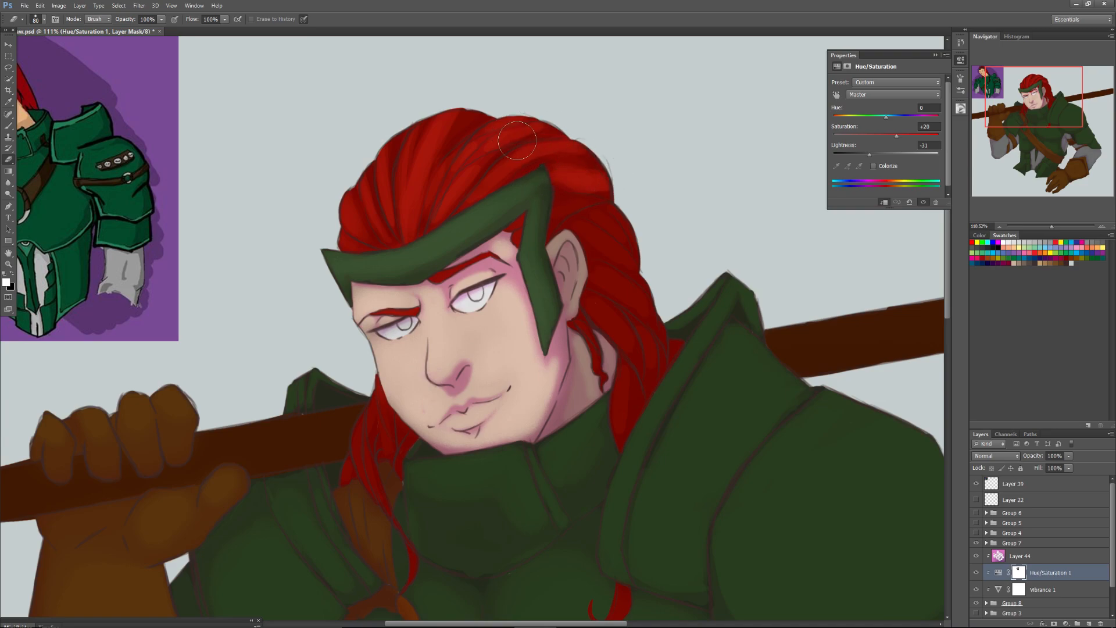
mouse_move(563, 215)
left_mouse_down()
mouse_move(618, 228)
mouse_move(614, 243)
mouse_move(580, 231)
mouse_move(620, 251)
mouse_move(609, 227)
mouse_move(554, 205)
mouse_move(568, 204)
mouse_move(558, 223)
mouse_move(602, 288)
mouse_move(606, 278)
mouse_move(646, 289)
mouse_move(580, 274)
mouse_move(650, 358)
mouse_move(620, 327)
mouse_move(622, 420)
mouse_move(605, 304)
mouse_move(587, 295)
mouse_move(593, 387)
mouse_move(585, 379)
mouse_move(567, 414)
mouse_move(586, 385)
mouse_move(572, 352)
mouse_move(551, 429)
mouse_move(579, 358)
mouse_move(572, 401)
mouse_move(599, 392)
mouse_move(610, 366)
mouse_move(605, 351)
mouse_move(581, 365)
left_mouse_up()
Erase the Hue/Saturation mask's darkening from the hair behind the ear, the ear and the neck with a soft Eraser, adjusting its size.
right_click(581, 264)
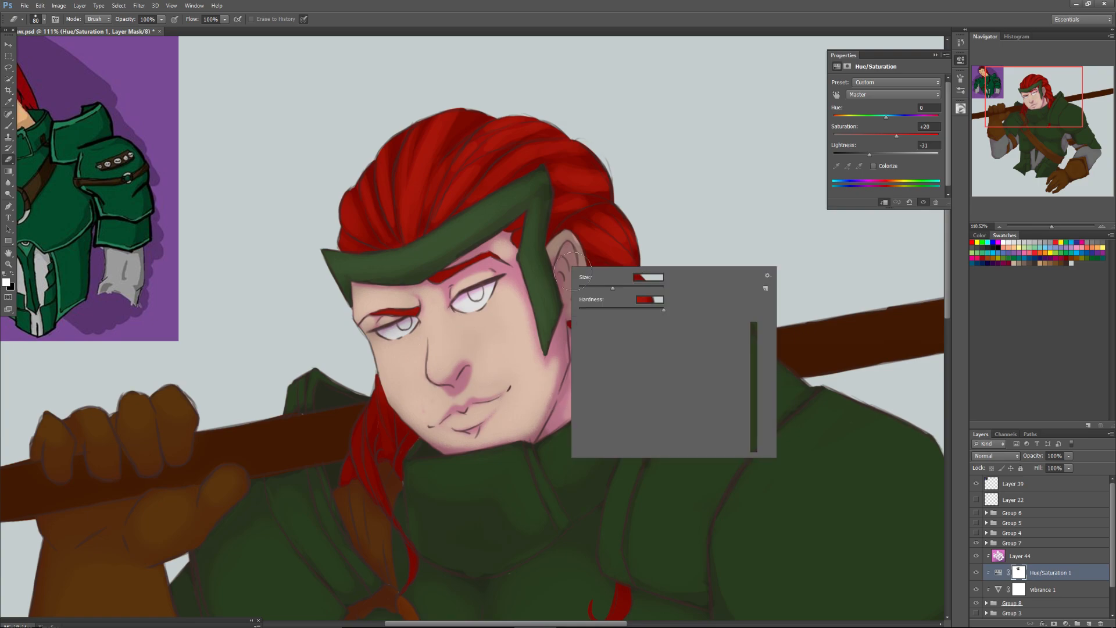
left_click(644, 428)
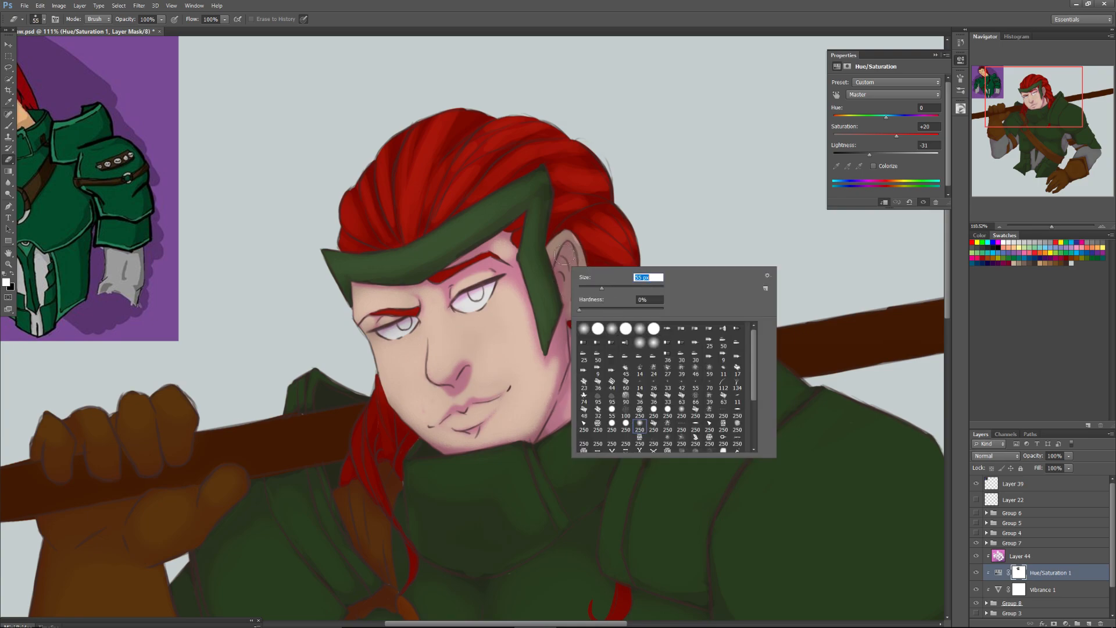
key("Return")
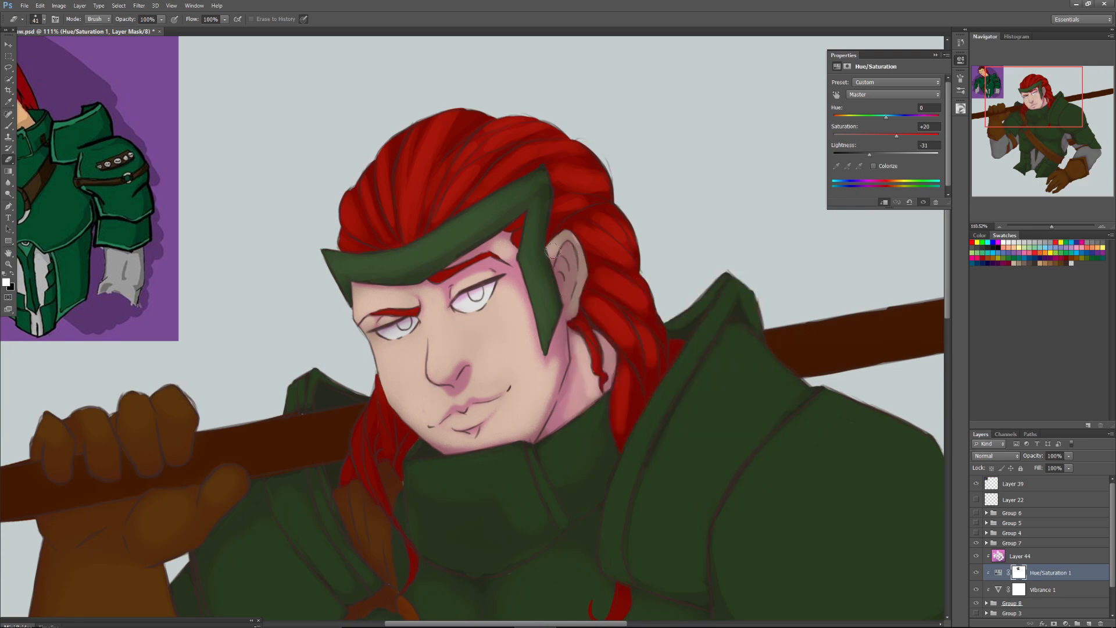
mouse_move(572, 244)
left_mouse_down()
mouse_move(571, 306)
mouse_move(575, 294)
left_mouse_up()
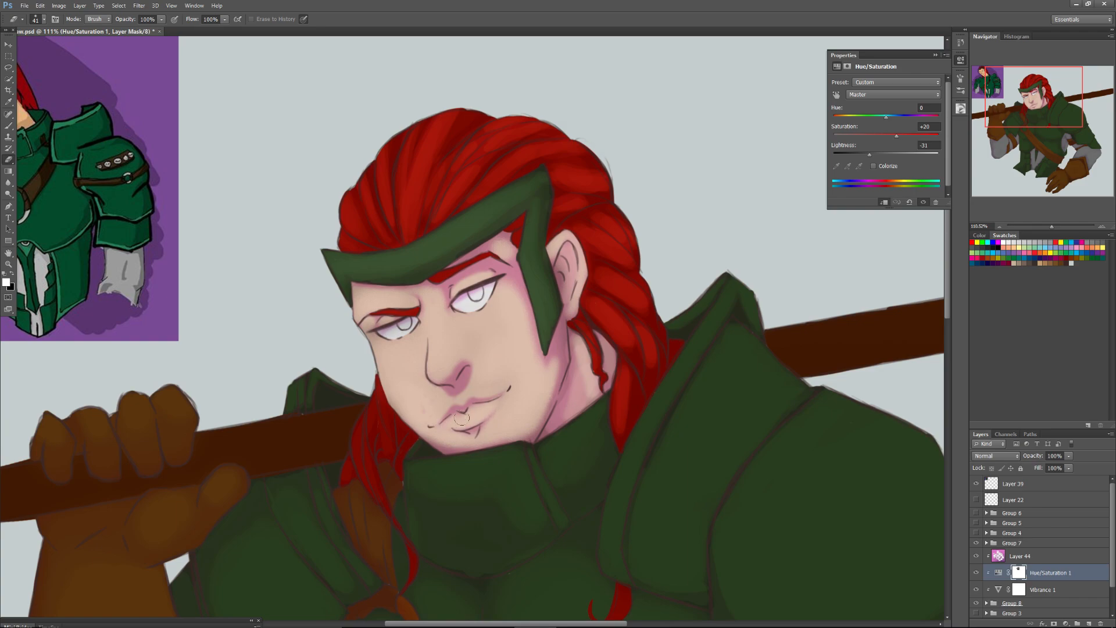
right_click(490, 366)
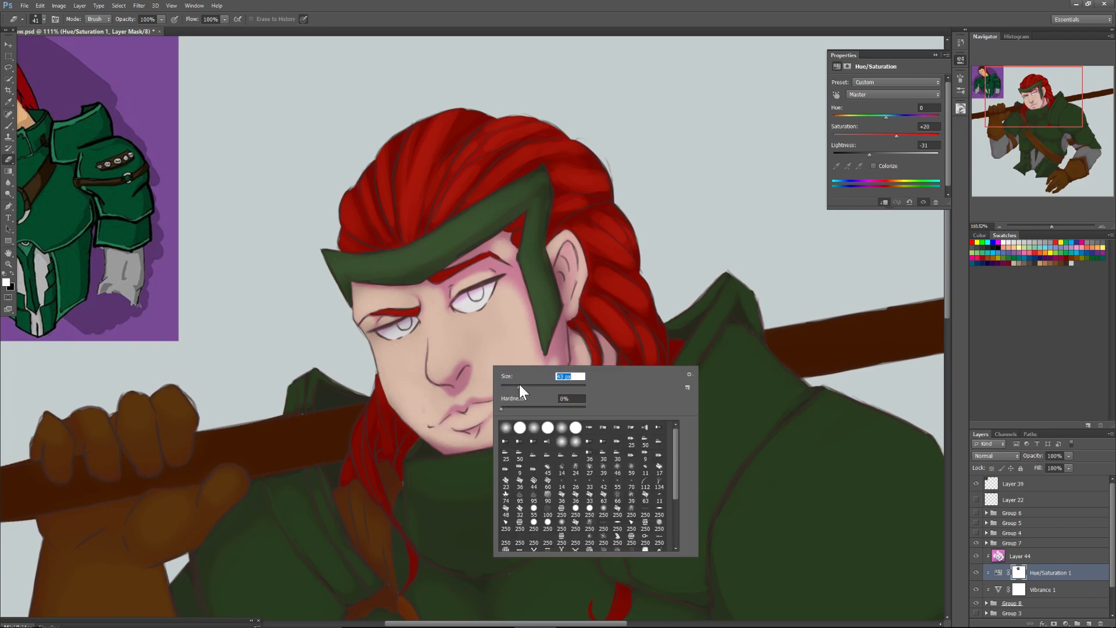
left_click_drag(518, 386, 524, 386)
left_click(466, 328)
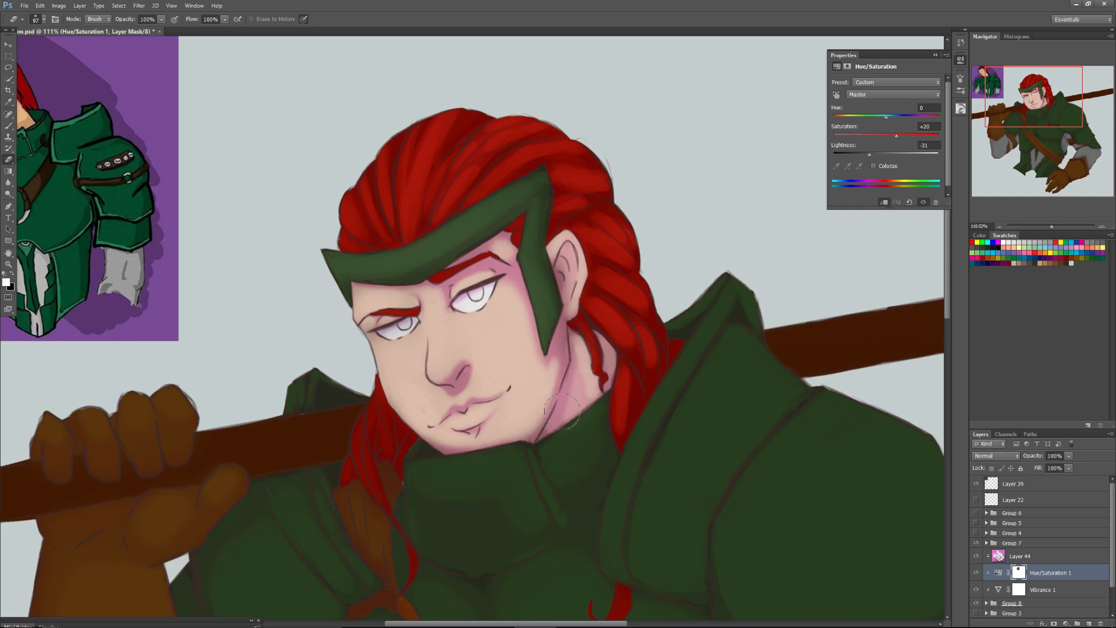
Erase the darkening from the narrow shoulder plates beside the strap and the edge of the raised arm's shoulder guard with a 97 px Eraser.
left_click_drag(1014, 100, 995, 121)
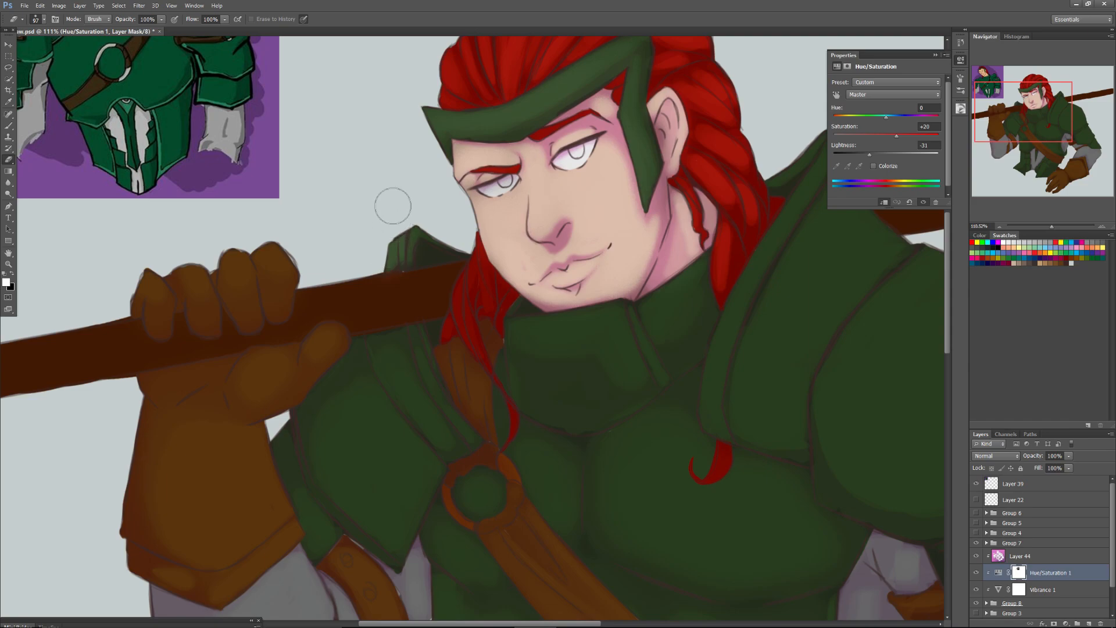
mouse_move(391, 366)
left_mouse_down()
mouse_move(372, 337)
mouse_move(441, 422)
mouse_move(431, 433)
mouse_move(391, 342)
mouse_move(417, 397)
left_mouse_up()
left_click_drag(402, 331, 461, 439)
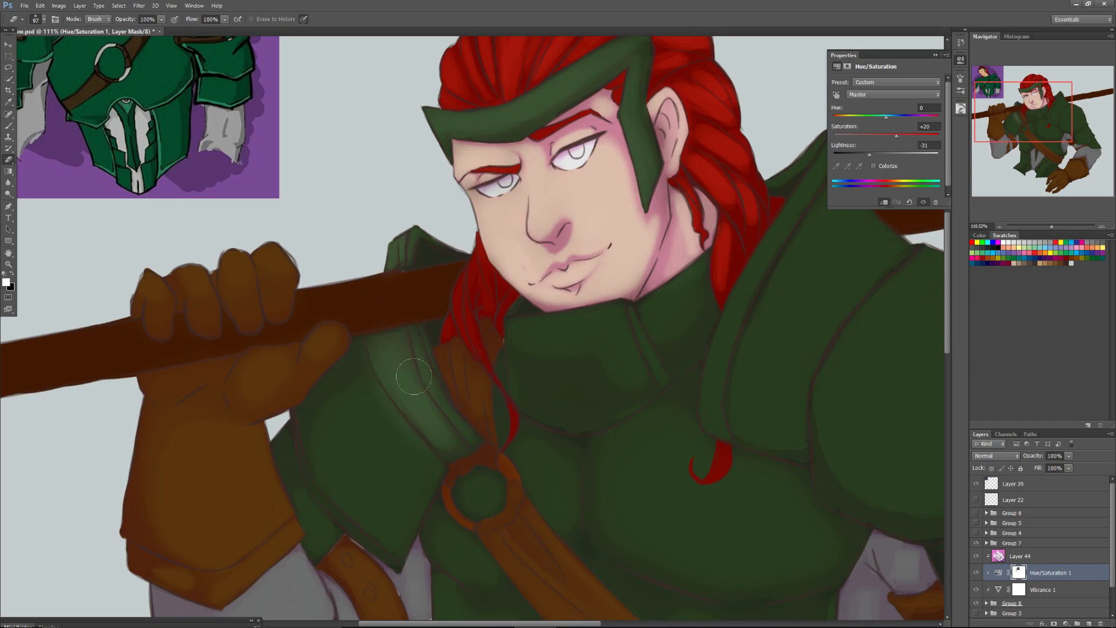
mouse_move(360, 354)
left_mouse_down()
mouse_move(367, 470)
mouse_move(351, 379)
mouse_move(312, 414)
mouse_move(331, 399)
mouse_move(335, 445)
left_mouse_up()
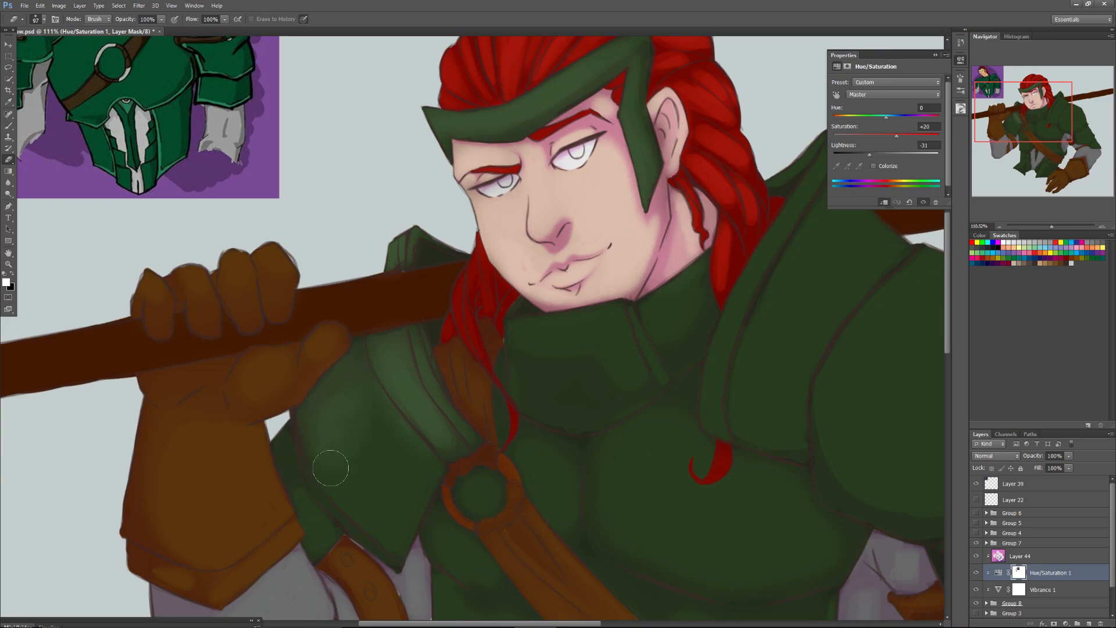
Erase the remaining darkening across the raised arm's large shoulder guard and its lower edge plates with a 131 px Eraser.
right_click(414, 458)
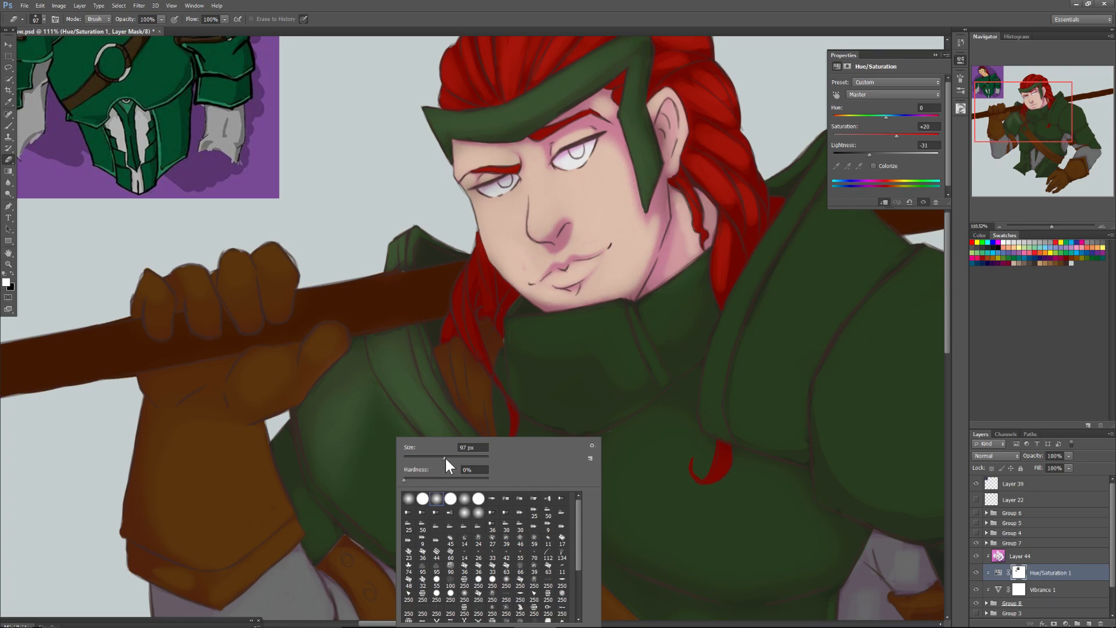
mouse_move(366, 409)
left_mouse_down()
mouse_move(385, 458)
mouse_move(375, 487)
left_mouse_up()
right_click(391, 469)
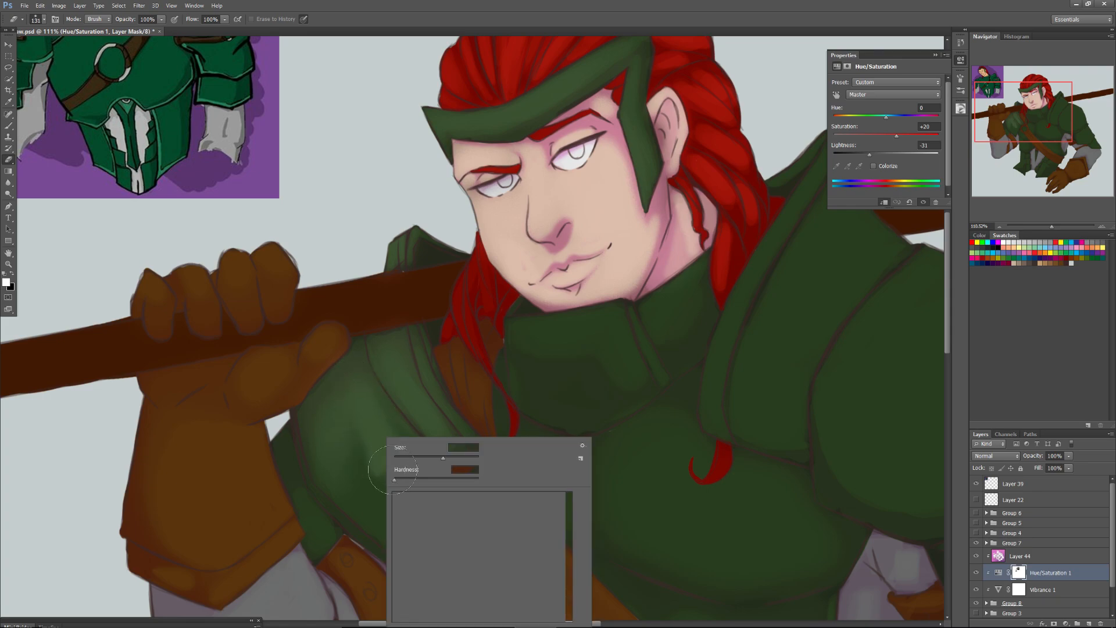
mouse_move(345, 398)
left_mouse_down()
mouse_move(370, 484)
mouse_move(339, 448)
mouse_move(373, 430)
left_mouse_up()
right_click(408, 440)
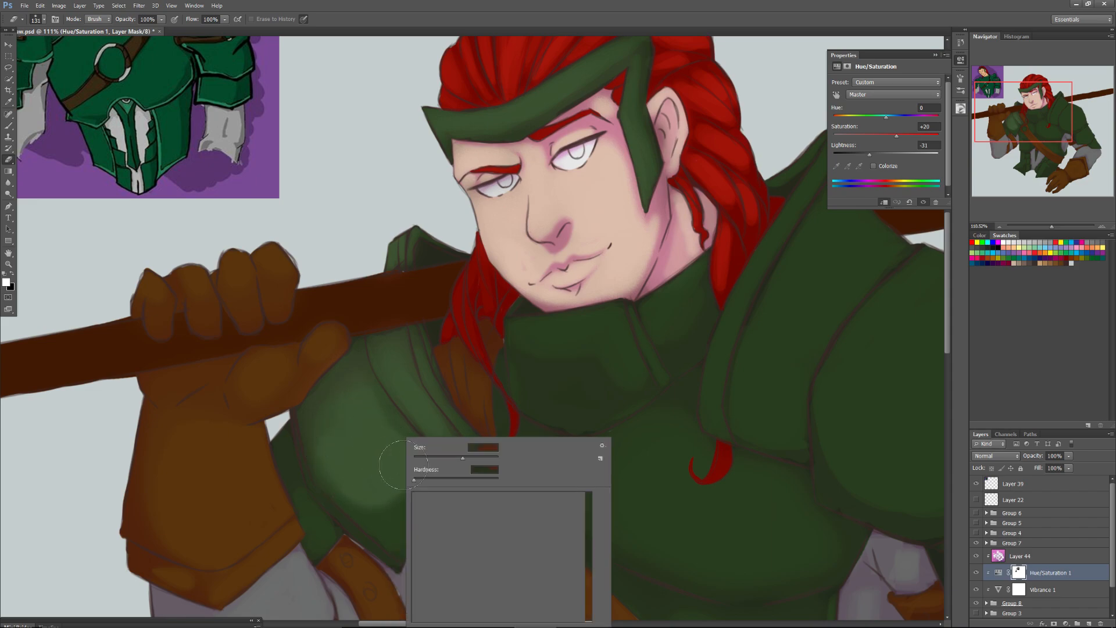
left_click(366, 448)
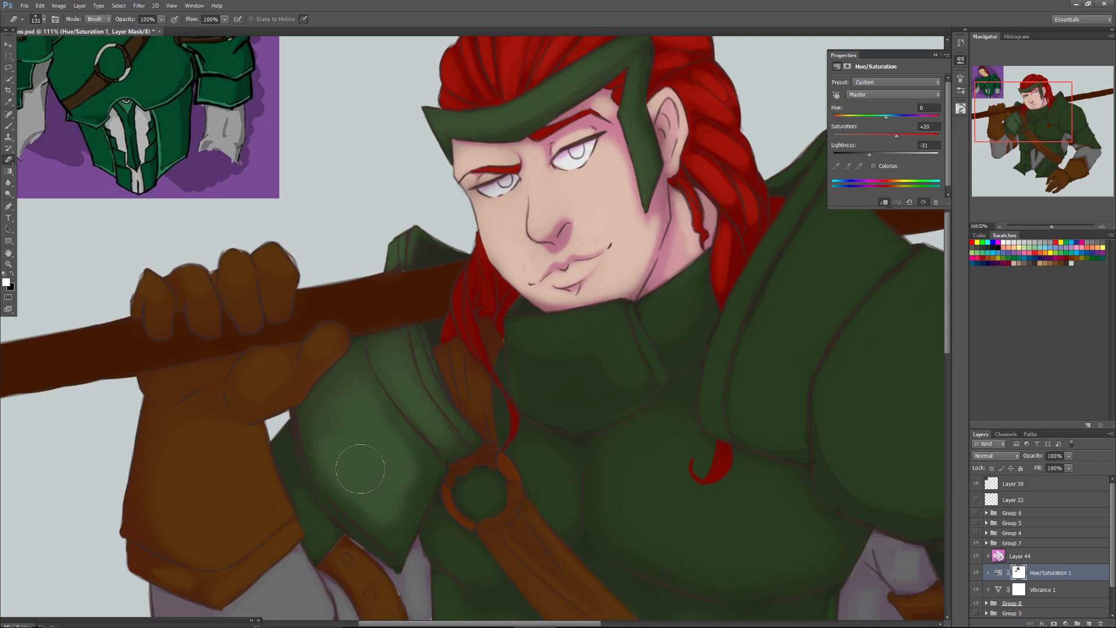
mouse_move(379, 432)
left_mouse_down()
mouse_move(334, 394)
mouse_move(325, 406)
mouse_move(349, 500)
mouse_move(321, 487)
mouse_move(297, 424)
mouse_move(290, 450)
mouse_move(315, 507)
mouse_move(303, 474)
mouse_move(311, 453)
mouse_move(303, 475)
mouse_move(294, 443)
mouse_move(292, 460)
mouse_move(286, 437)
mouse_move(316, 498)
left_mouse_up()
mouse_move(292, 414)
left_mouse_down()
mouse_move(278, 462)
mouse_move(299, 512)
mouse_move(324, 530)
mouse_move(317, 545)
mouse_move(293, 433)
mouse_move(366, 523)
mouse_move(391, 450)
mouse_move(417, 493)
left_mouse_up()
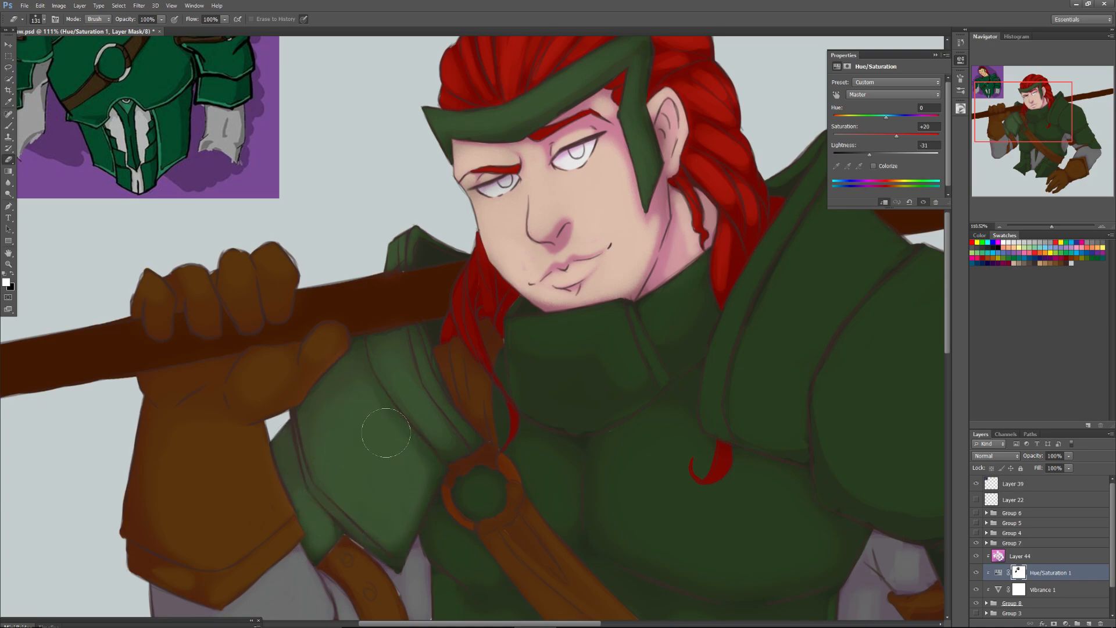
mouse_move(384, 543)
left_mouse_down()
mouse_move(390, 552)
mouse_move(402, 480)
left_mouse_up()
left_click_drag(335, 304, 361, 425)
Close the adjustment properties and erase the darkening from the raised glove and along the upper side of the pole.
left_click(934, 54)
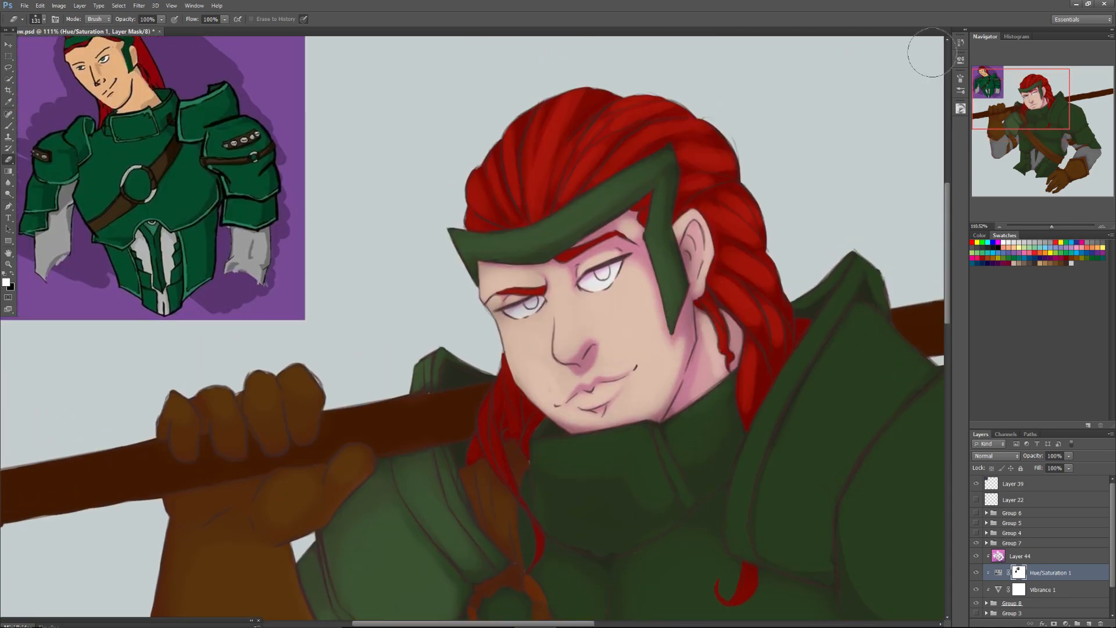
left_click_drag(998, 95, 999, 109)
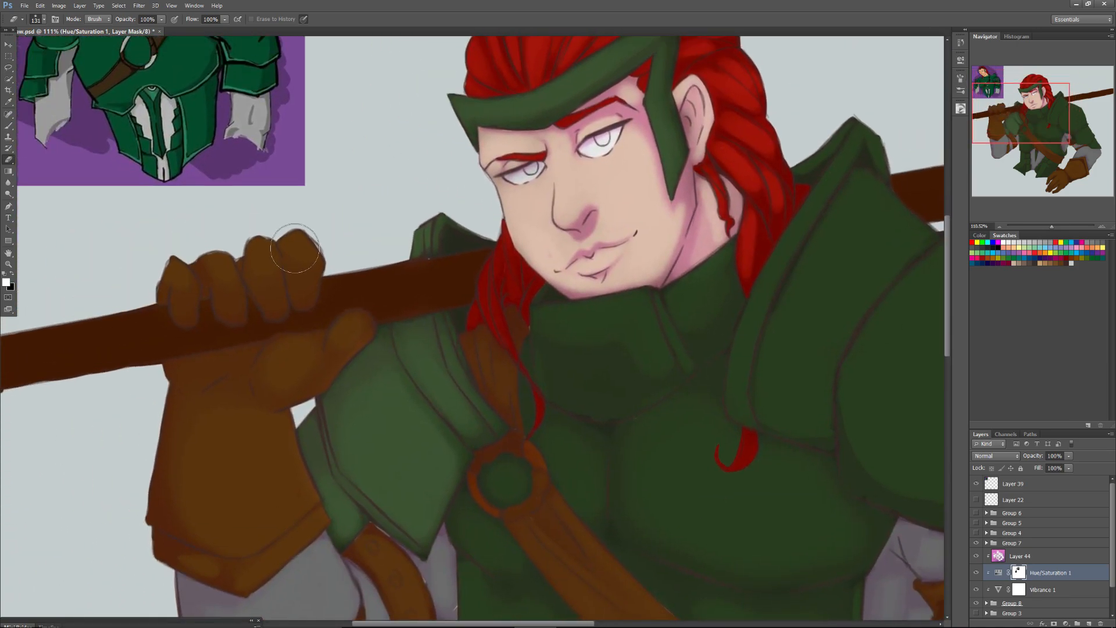
mouse_move(304, 252)
left_mouse_down()
mouse_move(285, 222)
mouse_move(299, 231)
mouse_move(264, 253)
mouse_move(268, 274)
mouse_move(193, 235)
mouse_move(232, 288)
mouse_move(166, 252)
mouse_move(179, 271)
mouse_move(147, 246)
mouse_move(351, 334)
mouse_move(282, 344)
mouse_move(302, 348)
mouse_move(285, 368)
mouse_move(255, 334)
mouse_move(216, 319)
mouse_move(226, 367)
mouse_move(165, 379)
mouse_move(204, 373)
mouse_move(180, 378)
mouse_move(193, 447)
mouse_move(185, 412)
mouse_move(199, 437)
mouse_move(193, 415)
mouse_move(265, 447)
mouse_move(272, 435)
mouse_move(297, 513)
mouse_move(288, 535)
mouse_move(252, 557)
mouse_move(315, 512)
mouse_move(255, 465)
mouse_move(205, 494)
mouse_move(204, 518)
left_mouse_up()
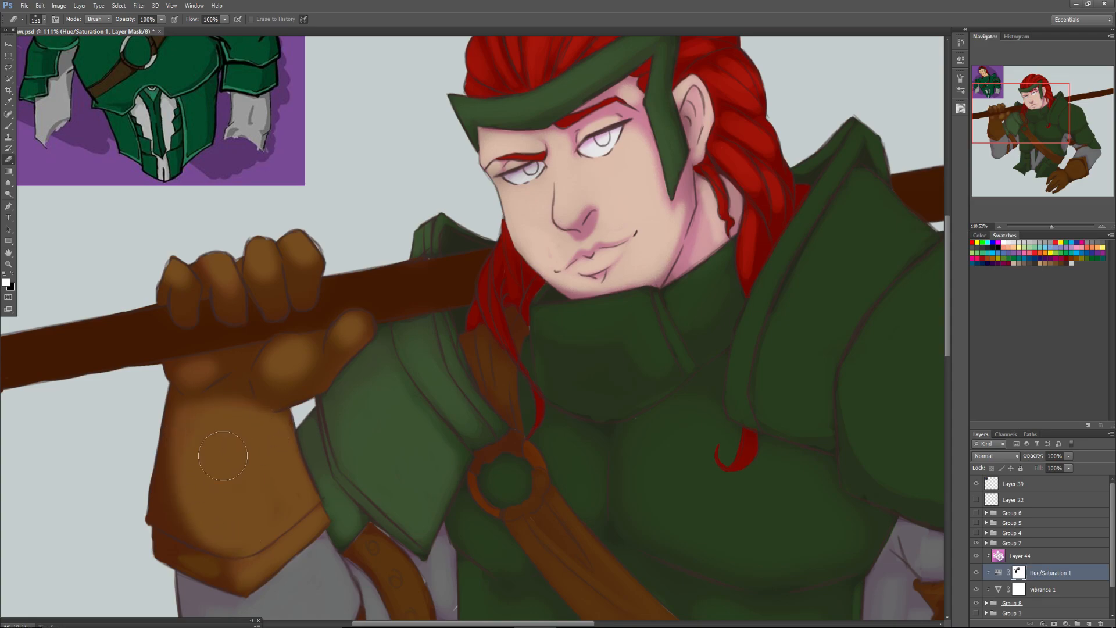
mouse_move(237, 539)
left_mouse_down()
mouse_move(197, 557)
mouse_move(211, 569)
mouse_move(151, 538)
mouse_move(153, 549)
mouse_move(137, 498)
mouse_move(186, 527)
mouse_move(191, 426)
mouse_move(159, 503)
mouse_move(177, 395)
mouse_move(232, 415)
mouse_move(272, 388)
mouse_move(283, 363)
mouse_move(306, 372)
mouse_move(358, 331)
mouse_move(297, 377)
mouse_move(332, 340)
mouse_move(290, 366)
mouse_move(338, 339)
left_mouse_up()
mouse_move(407, 265)
left_mouse_down()
mouse_move(459, 270)
mouse_move(334, 290)
mouse_move(461, 262)
mouse_move(330, 295)
mouse_move(29, 334)
mouse_move(111, 324)
mouse_move(10, 345)
mouse_move(140, 318)
mouse_move(53, 334)
mouse_move(23, 373)
left_mouse_up()
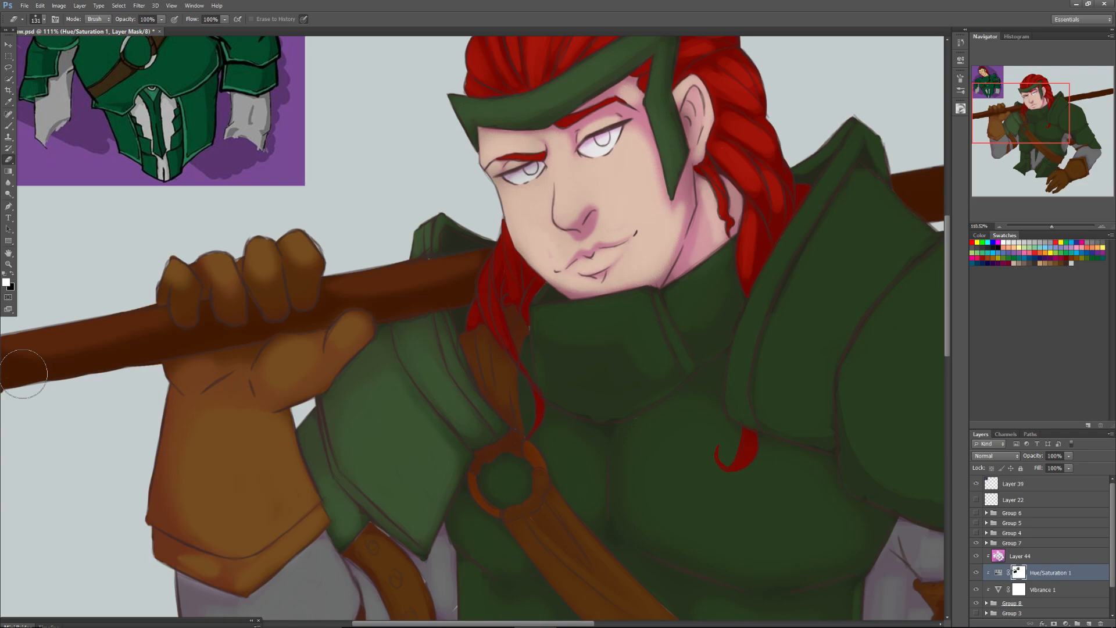
Erase the darkening from the front and side panels of the armour collar with a 99 px Eraser.
right_click(562, 333)
left_click(592, 350)
key("Return")
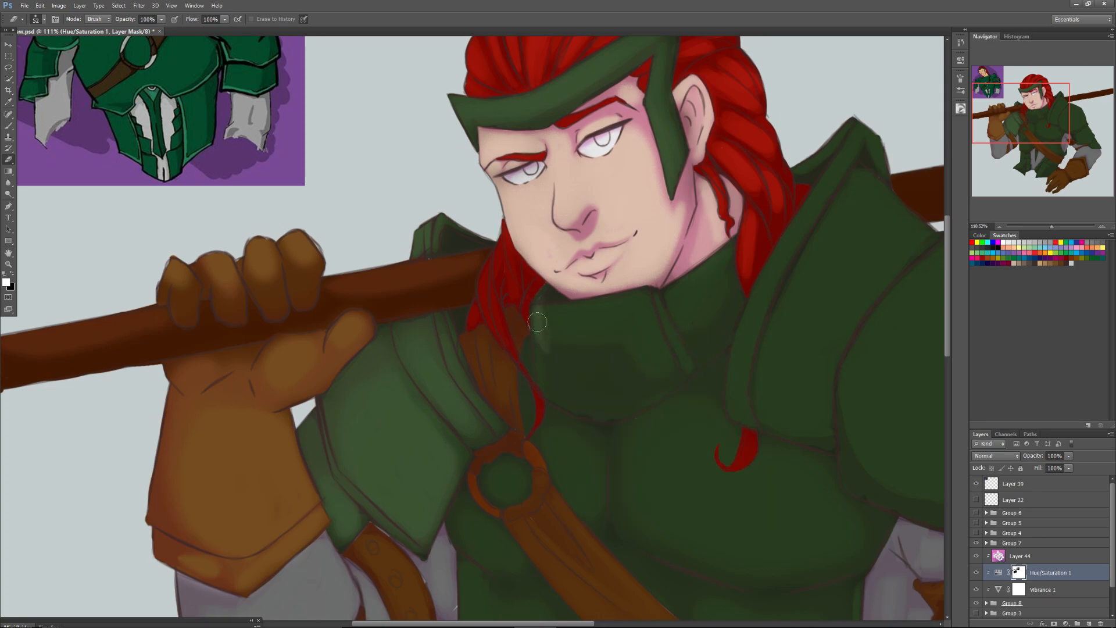
right_click(554, 330)
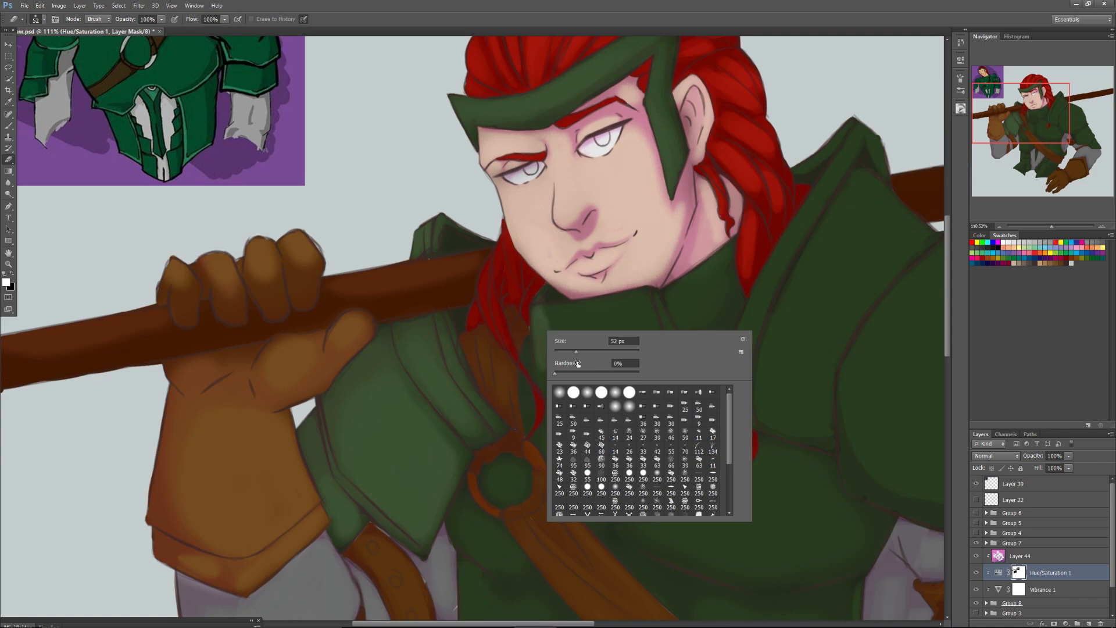
left_click(580, 351)
mouse_move(549, 324)
left_mouse_down()
mouse_move(609, 315)
mouse_move(540, 319)
mouse_move(623, 314)
mouse_move(600, 314)
mouse_move(628, 302)
mouse_move(649, 331)
mouse_move(616, 323)
mouse_move(566, 336)
mouse_move(575, 349)
mouse_move(555, 342)
mouse_move(603, 351)
mouse_move(567, 358)
mouse_move(620, 348)
left_mouse_up()
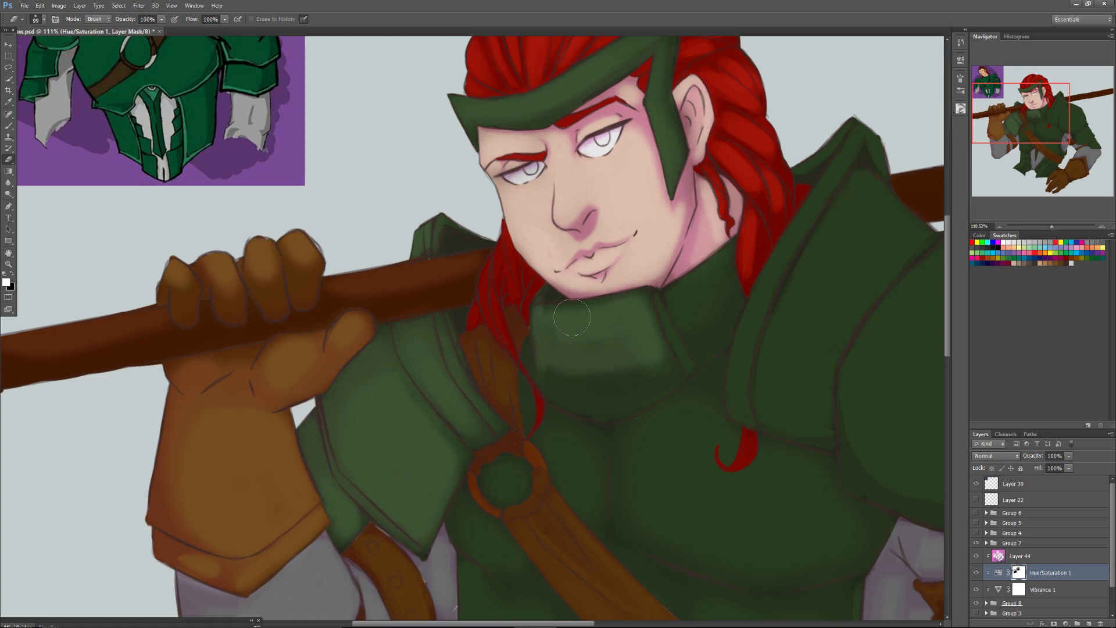
mouse_move(596, 363)
left_mouse_down()
mouse_move(560, 370)
mouse_move(648, 355)
mouse_move(622, 389)
mouse_move(557, 369)
mouse_move(572, 349)
left_mouse_up()
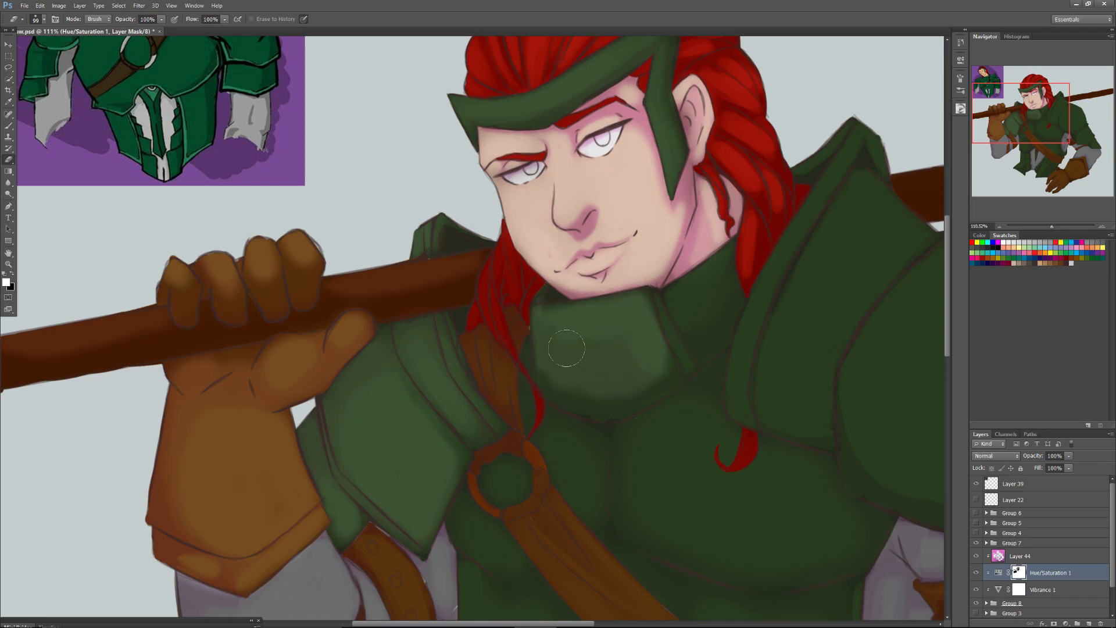
left_click_drag(636, 392, 576, 368)
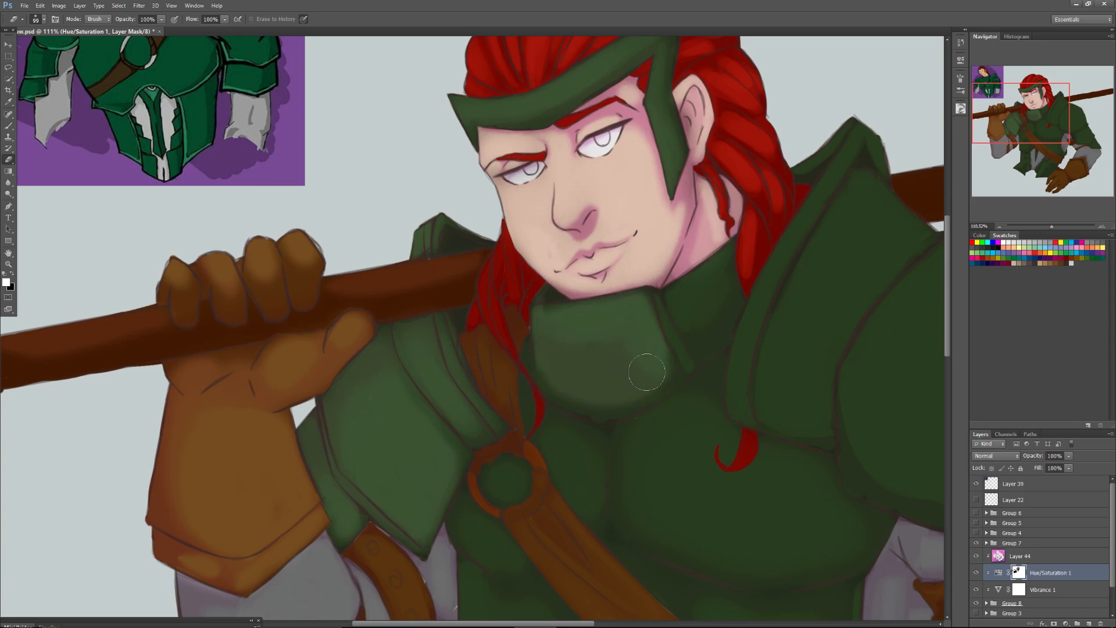
mouse_move(681, 295)
left_mouse_down()
mouse_move(727, 254)
mouse_move(680, 308)
mouse_move(715, 266)
mouse_move(701, 315)
mouse_move(720, 272)
mouse_move(718, 286)
mouse_move(682, 303)
mouse_move(702, 338)
mouse_move(728, 249)
left_mouse_up()
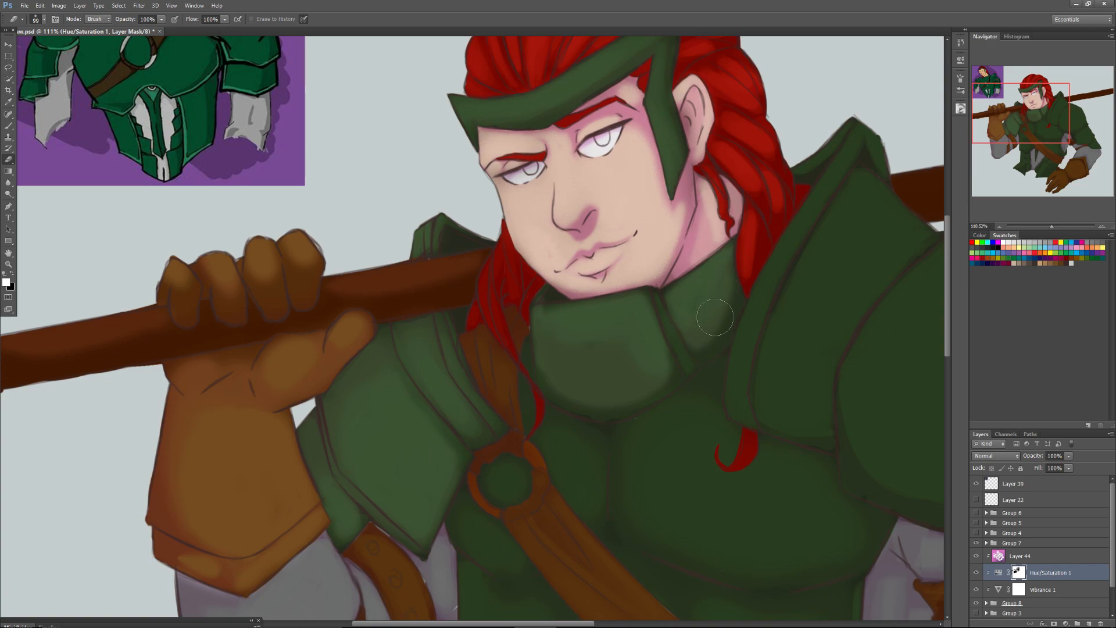
left_click_drag(670, 337, 692, 387)
Erase the darkening from the raised rim and the broad plate of the near shoulder armour beside the hair.
mouse_move(857, 126)
left_mouse_down()
mouse_move(807, 216)
mouse_move(861, 129)
mouse_move(761, 297)
mouse_move(765, 282)
mouse_move(802, 226)
mouse_move(735, 386)
left_mouse_up()
mouse_move(812, 156)
left_mouse_down()
mouse_move(834, 135)
mouse_move(807, 161)
mouse_move(832, 129)
mouse_move(876, 126)
mouse_move(858, 166)
left_mouse_up()
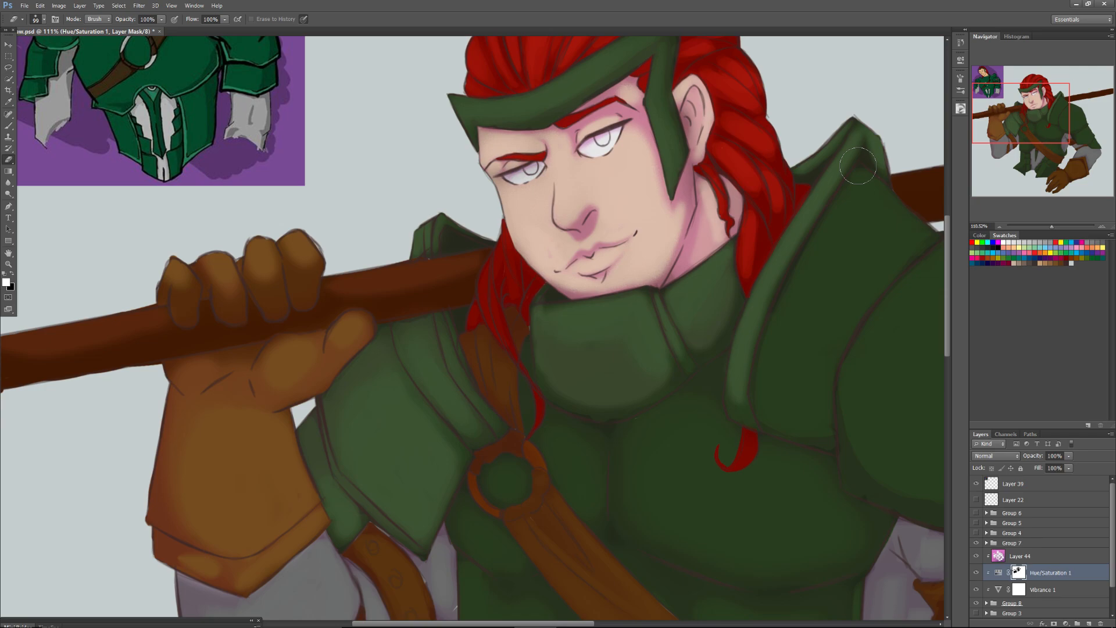
mouse_move(858, 166)
left_mouse_down()
mouse_move(857, 208)
mouse_move(859, 193)
mouse_move(834, 248)
mouse_move(864, 185)
mouse_move(860, 203)
mouse_move(810, 285)
mouse_move(853, 194)
mouse_move(790, 323)
mouse_move(816, 260)
mouse_move(796, 291)
mouse_move(773, 357)
mouse_move(771, 402)
mouse_move(784, 416)
mouse_move(772, 399)
mouse_move(791, 414)
mouse_move(823, 279)
mouse_move(781, 405)
mouse_move(832, 250)
mouse_move(785, 396)
mouse_move(802, 337)
mouse_move(806, 402)
mouse_move(790, 406)
mouse_move(808, 408)
mouse_move(797, 406)
mouse_move(807, 408)
mouse_move(804, 378)
mouse_move(816, 415)
mouse_move(827, 288)
mouse_move(870, 190)
mouse_move(904, 231)
mouse_move(880, 234)
mouse_move(813, 354)
mouse_move(891, 244)
mouse_move(866, 283)
mouse_move(892, 263)
mouse_move(847, 311)
left_mouse_up()
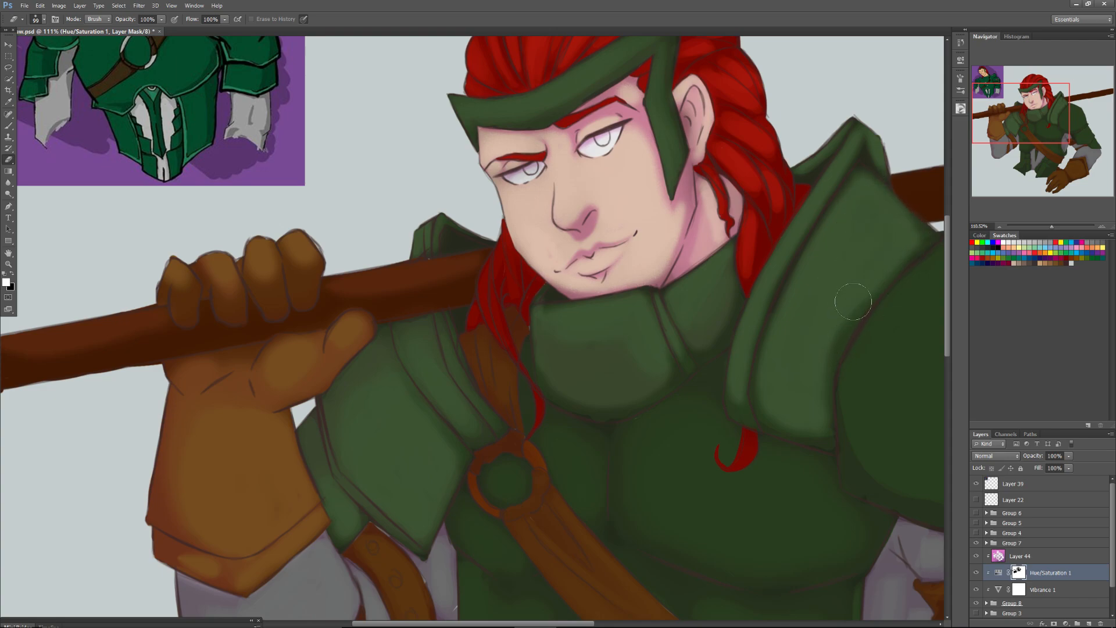
mouse_move(860, 205)
left_mouse_down()
mouse_move(815, 271)
mouse_move(810, 299)
mouse_move(831, 323)
mouse_move(895, 242)
mouse_move(805, 397)
mouse_move(786, 365)
mouse_move(781, 419)
mouse_move(781, 410)
mouse_move(805, 421)
mouse_move(863, 259)
left_mouse_up()
Compare the whole figure with and without the Hue/Saturation 1 adjustment.
left_click_drag(1017, 115, 1019, 118)
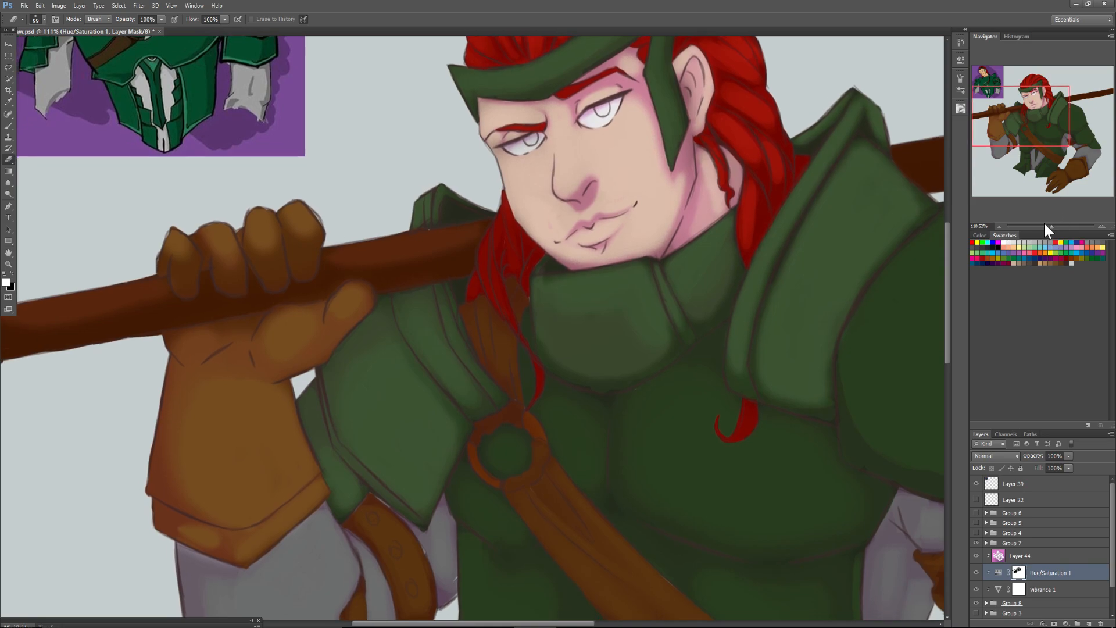
left_click_drag(1053, 226, 1048, 230)
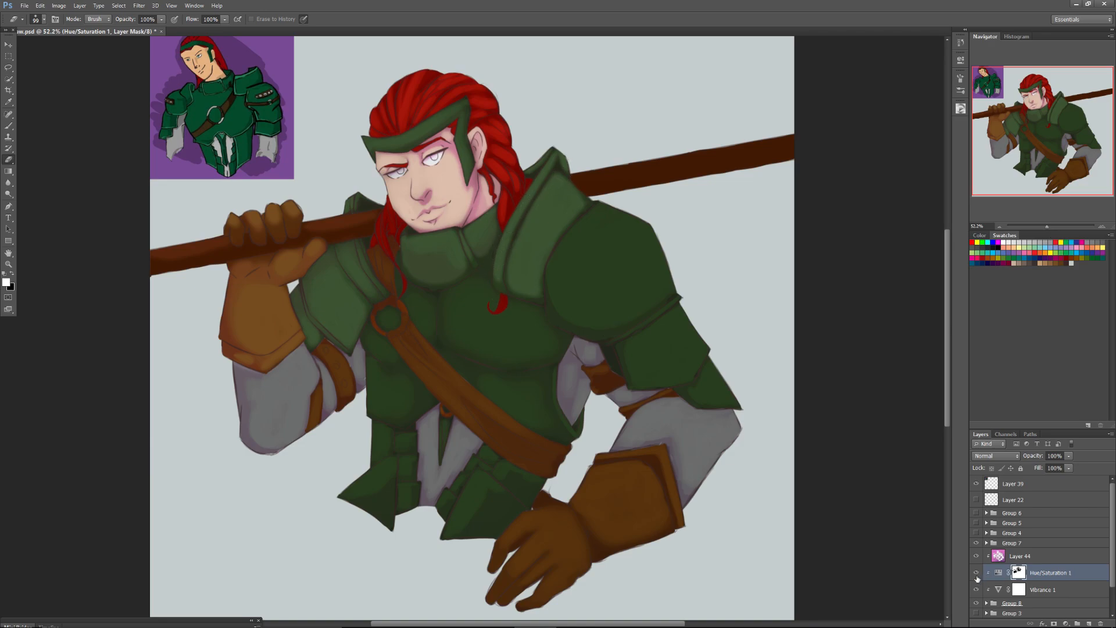
left_click(977, 573)
left_click(977, 574)
left_click(977, 574)
left_click(977, 574)
left_click(976, 574)
left_click(977, 574)
Erase the darkening from the chest armour around the strap ring, the ring itself and the hair lock hanging beside the collar.
left_click_drag(463, 259, 470, 255)
left_click_drag(1047, 225, 1051, 224)
left_click_drag(1041, 150, 1042, 148)
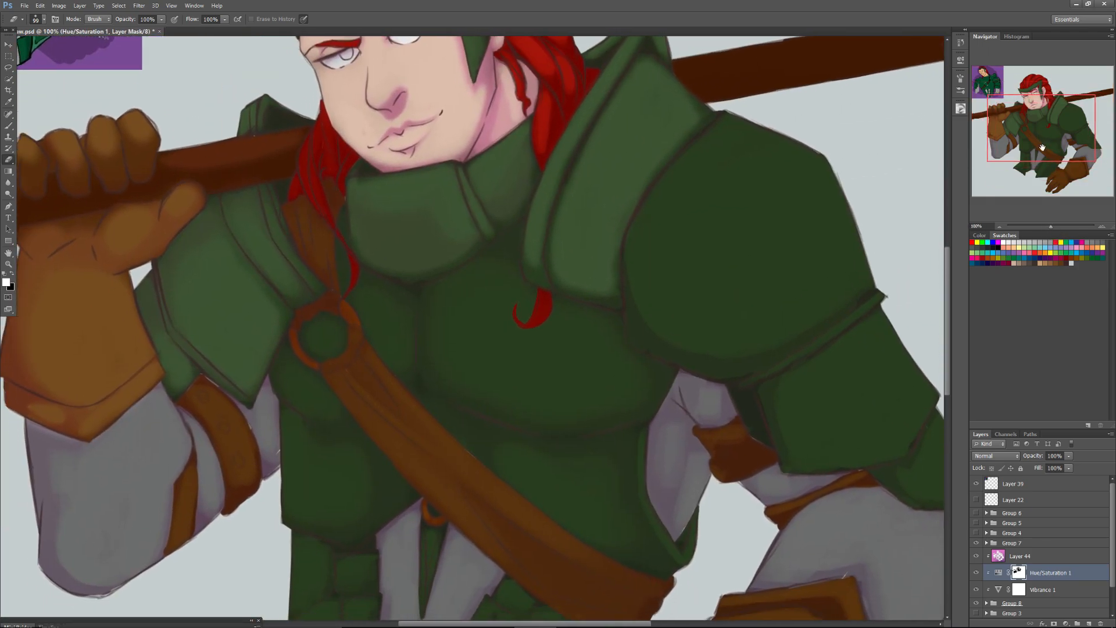
mouse_move(324, 331)
left_mouse_down()
mouse_move(294, 386)
mouse_move(288, 364)
mouse_move(327, 410)
mouse_move(337, 408)
mouse_move(288, 366)
mouse_move(323, 408)
mouse_move(294, 368)
mouse_move(293, 384)
mouse_move(290, 364)
mouse_move(326, 402)
mouse_move(325, 391)
mouse_move(289, 365)
mouse_move(294, 385)
mouse_move(306, 347)
mouse_move(297, 345)
mouse_move(295, 370)
mouse_move(293, 343)
mouse_move(298, 365)
mouse_move(352, 298)
mouse_move(366, 320)
mouse_move(343, 255)
mouse_move(358, 309)
mouse_move(378, 323)
mouse_move(393, 363)
mouse_move(392, 309)
mouse_move(397, 363)
mouse_move(383, 307)
mouse_move(400, 307)
mouse_move(395, 350)
mouse_move(398, 315)
mouse_move(385, 299)
mouse_move(397, 357)
mouse_move(341, 252)
mouse_move(340, 217)
mouse_move(349, 290)
mouse_move(307, 183)
mouse_move(313, 134)
mouse_move(316, 163)
left_mouse_up()
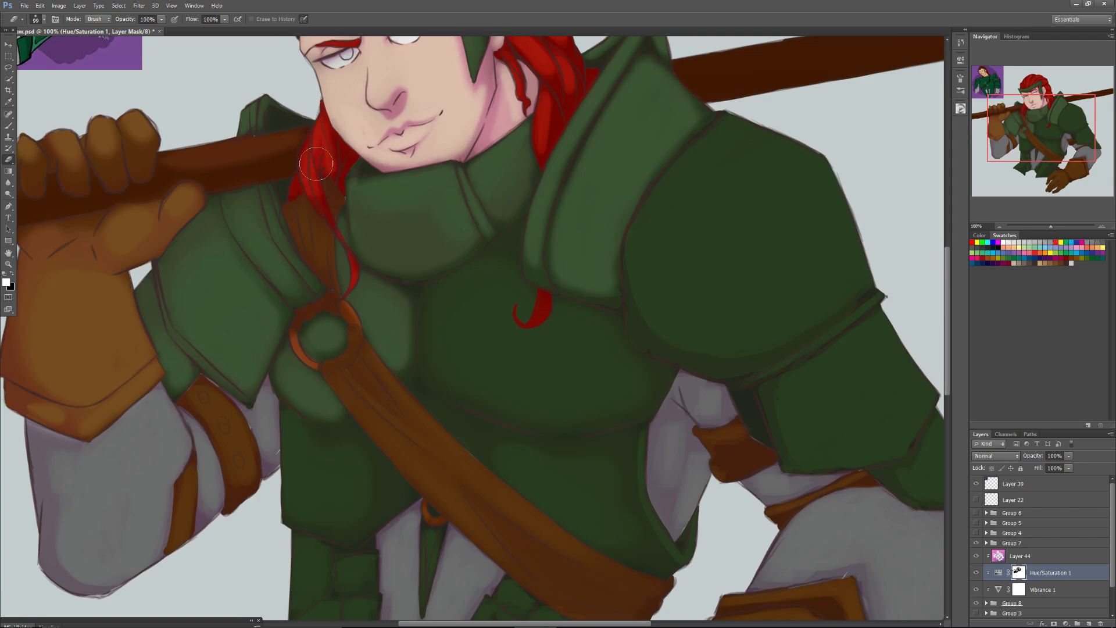
Erase the darkening between the folds of the leather strap above the ring with a 47 px Eraser.
right_click(308, 212)
left_click(337, 232)
left_click_drag(301, 207, 305, 237)
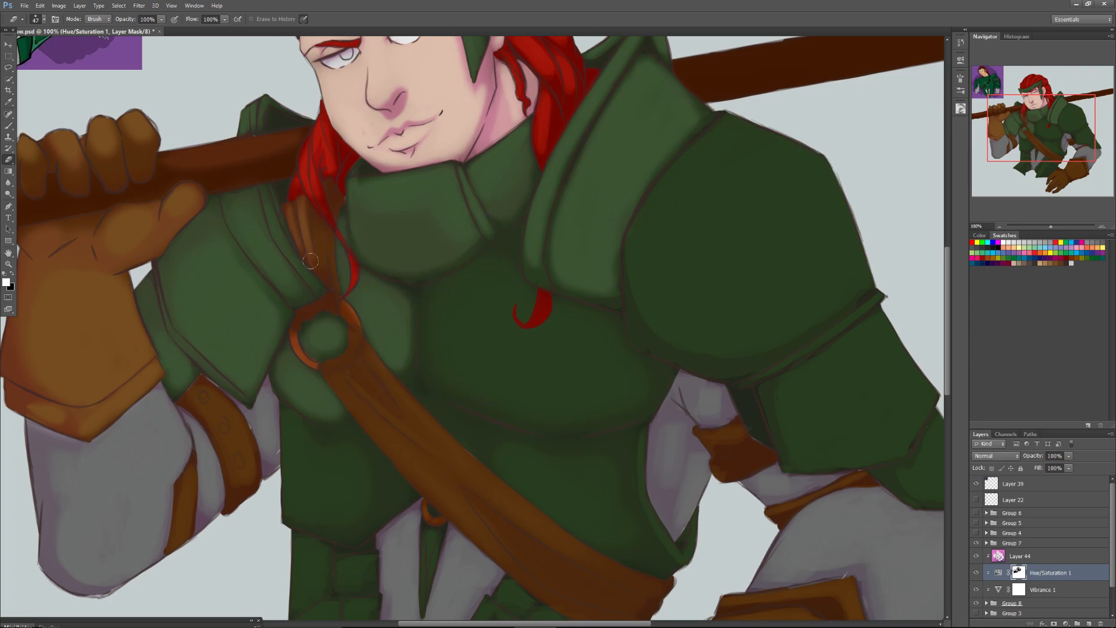
mouse_move(321, 255)
left_mouse_down()
mouse_move(318, 223)
mouse_move(330, 284)
mouse_move(329, 234)
mouse_move(341, 274)
left_mouse_up()
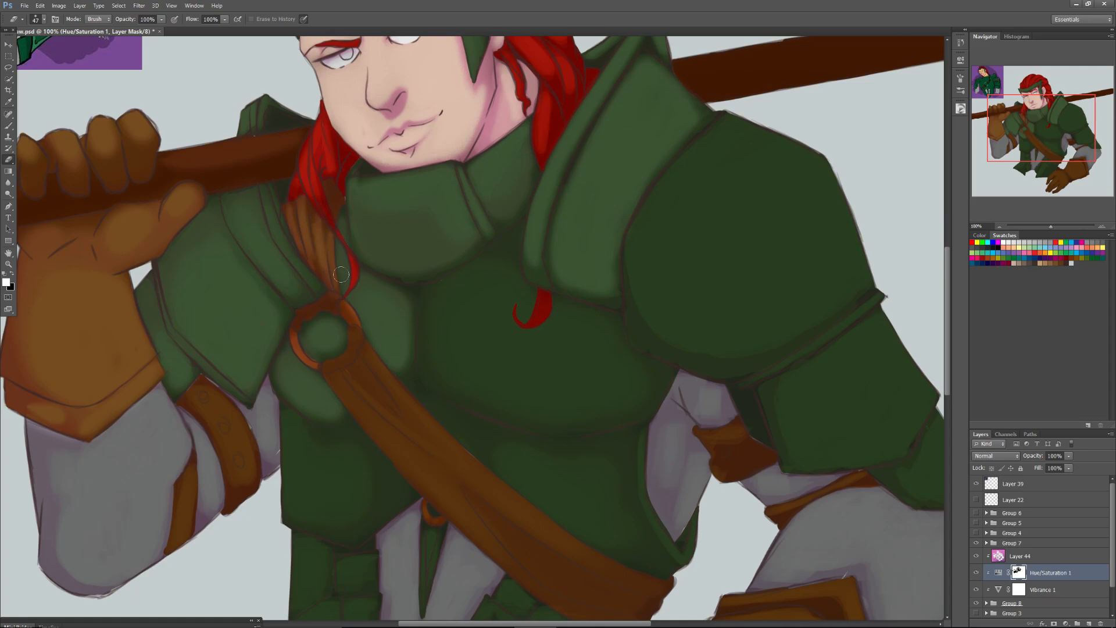
Erase the darkening from the red hair curl on the chest and the breastplate area next to it.
mouse_move(543, 305)
left_mouse_down()
mouse_move(530, 321)
mouse_move(543, 302)
mouse_move(554, 333)
left_mouse_up()
right_click(500, 315)
mouse_move(500, 291)
left_mouse_down()
mouse_move(447, 301)
mouse_move(505, 249)
mouse_move(438, 297)
mouse_move(438, 334)
mouse_move(437, 308)
mouse_move(445, 360)
mouse_move(496, 375)
mouse_move(504, 402)
mouse_move(491, 355)
left_mouse_up()
Erase the darkening from the breastplate, the round shoulder guard and the upper-arm plates below it with a 250 px Eraser.
right_click(485, 338)
left_click(538, 510)
mouse_move(474, 313)
left_mouse_down()
mouse_move(507, 364)
mouse_move(491, 365)
mouse_move(488, 303)
mouse_move(505, 372)
mouse_move(526, 352)
mouse_move(537, 373)
mouse_move(602, 385)
mouse_move(541, 362)
mouse_move(567, 342)
mouse_move(553, 372)
mouse_move(505, 335)
mouse_move(584, 395)
mouse_move(606, 393)
mouse_move(578, 356)
mouse_move(496, 332)
mouse_move(514, 352)
mouse_move(666, 244)
mouse_move(767, 141)
mouse_move(696, 212)
mouse_move(745, 145)
mouse_move(762, 144)
mouse_move(776, 245)
mouse_move(669, 240)
mouse_move(699, 215)
mouse_move(787, 195)
mouse_move(699, 294)
mouse_move(823, 183)
mouse_move(757, 258)
mouse_move(763, 303)
mouse_move(701, 279)
mouse_move(789, 149)
mouse_move(737, 164)
mouse_move(780, 137)
mouse_move(756, 225)
mouse_move(824, 173)
mouse_move(776, 135)
mouse_move(702, 194)
left_mouse_up()
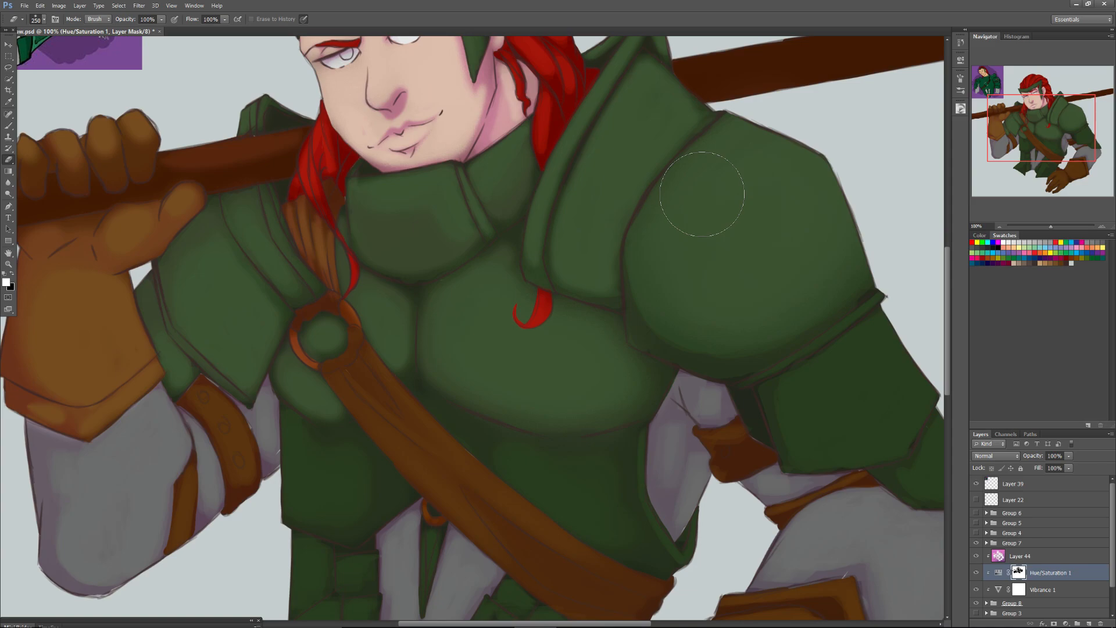
left_click_drag(702, 194, 546, 178)
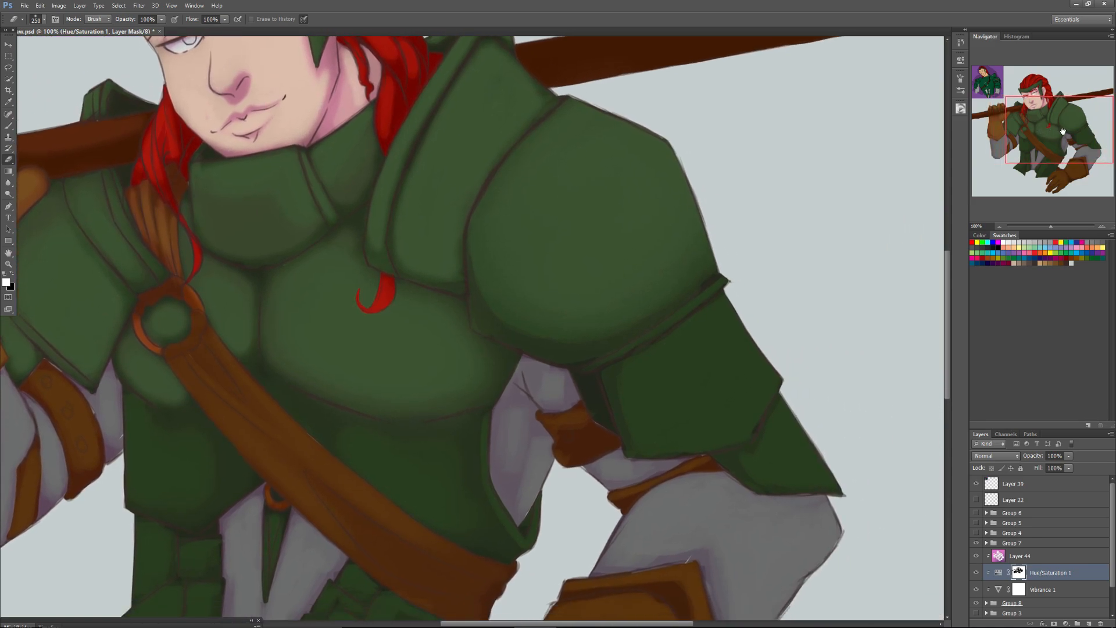
mouse_move(744, 331)
left_mouse_down()
mouse_move(690, 381)
mouse_move(759, 338)
mouse_move(682, 400)
mouse_move(744, 353)
mouse_move(671, 395)
mouse_move(710, 385)
mouse_move(807, 442)
mouse_move(814, 368)
left_mouse_up()
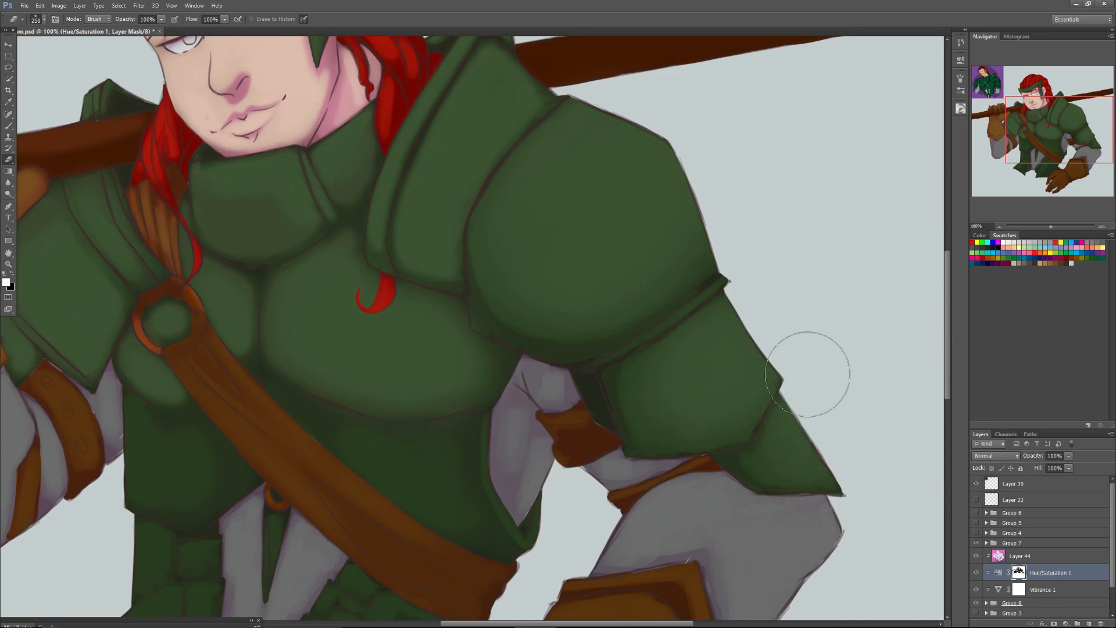
Erase the darkening from the grey sleeve below the armpit and the leather band on that arm with a 64 px Eraser.
right_click(561, 433)
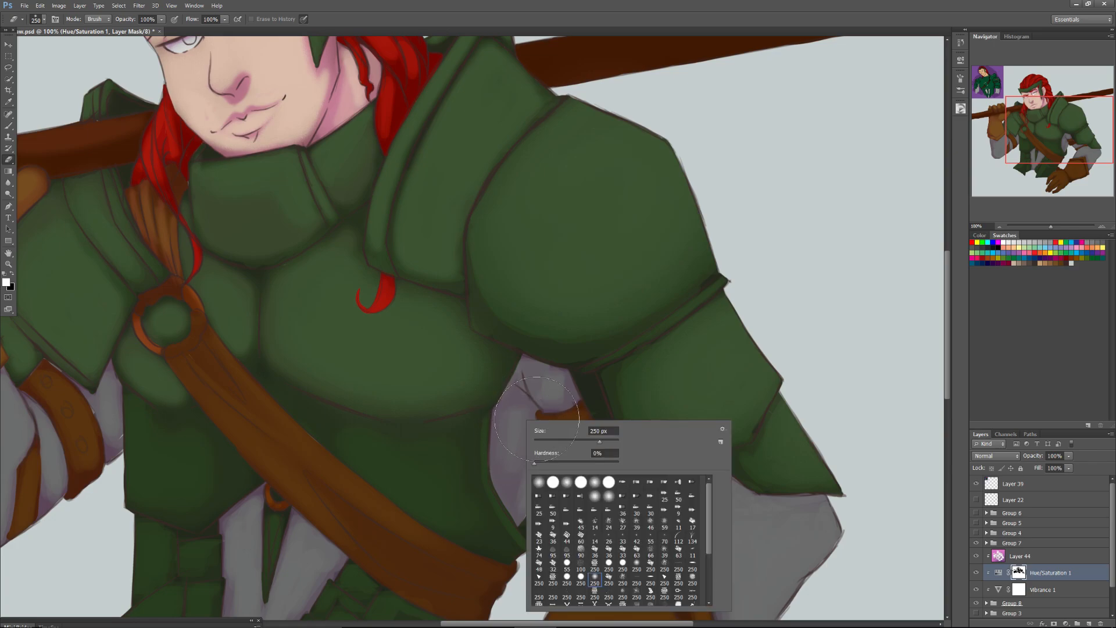
left_click(519, 401)
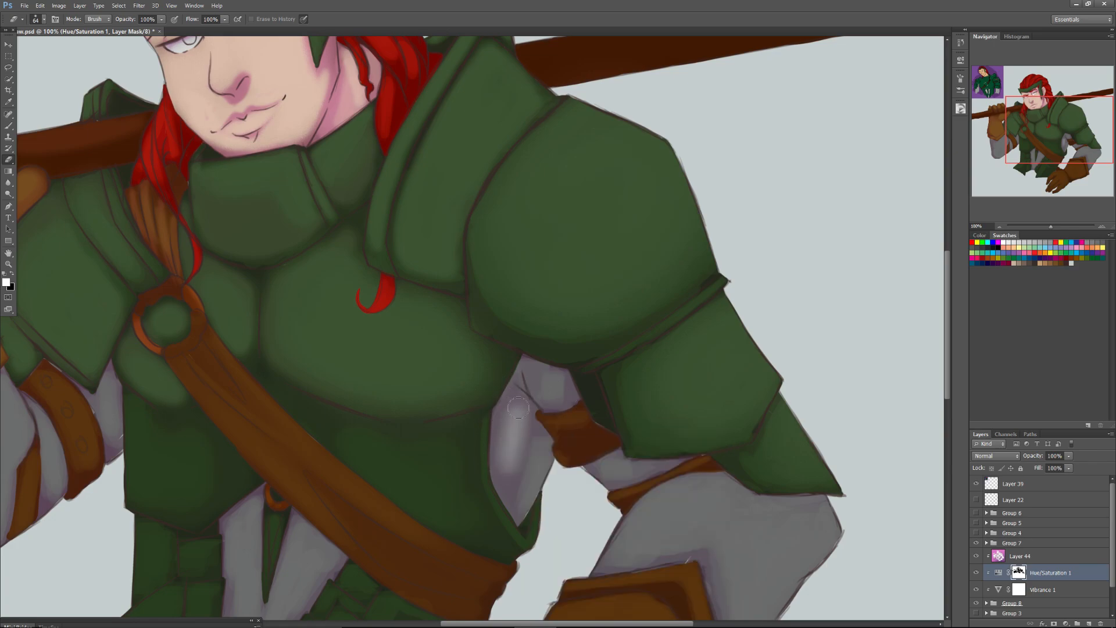
mouse_move(535, 461)
left_mouse_down()
mouse_move(527, 489)
mouse_move(533, 473)
left_mouse_up()
mouse_move(550, 387)
left_mouse_down()
mouse_move(530, 371)
mouse_move(556, 390)
mouse_move(536, 386)
mouse_move(547, 384)
mouse_move(553, 426)
left_mouse_up()
mouse_move(614, 472)
left_mouse_down()
mouse_move(603, 472)
mouse_move(669, 465)
mouse_move(589, 466)
left_mouse_up()
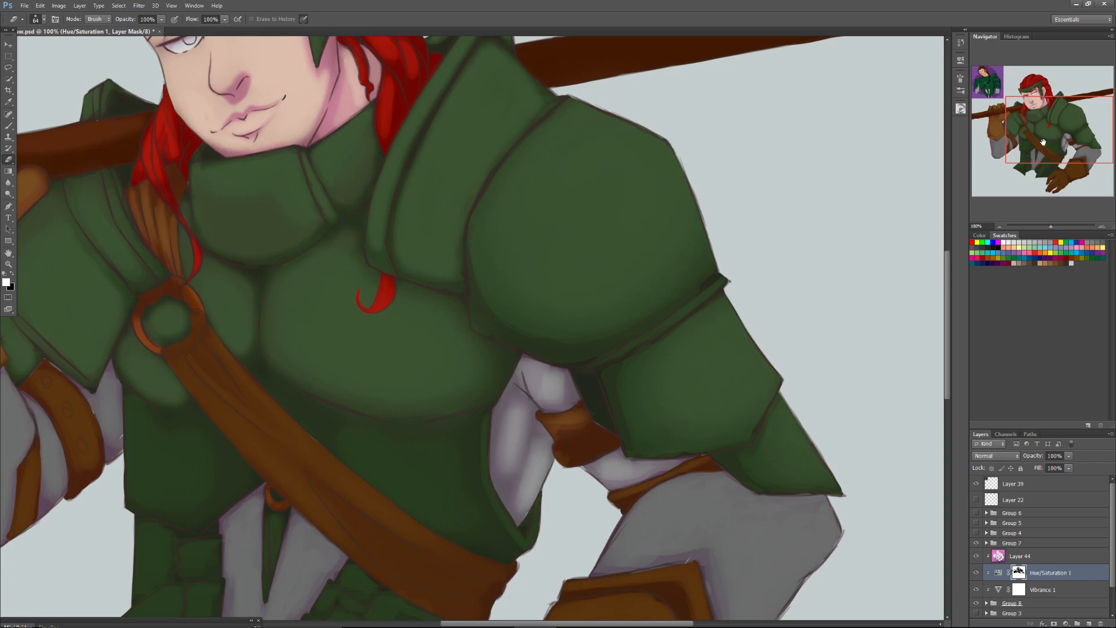
Erase the darkening from the grey sleeve between the upper-arm plates and the lowered gauntlet with a 156 px Eraser.
scroll(625, 497, "down", 5)
right_click(651, 386)
left_click_drag(691, 411, 708, 408)
left_click(722, 362)
mouse_move(706, 370)
left_mouse_down()
mouse_move(677, 371)
mouse_move(621, 402)
mouse_move(720, 385)
left_mouse_up()
left_click_drag(617, 411, 704, 392)
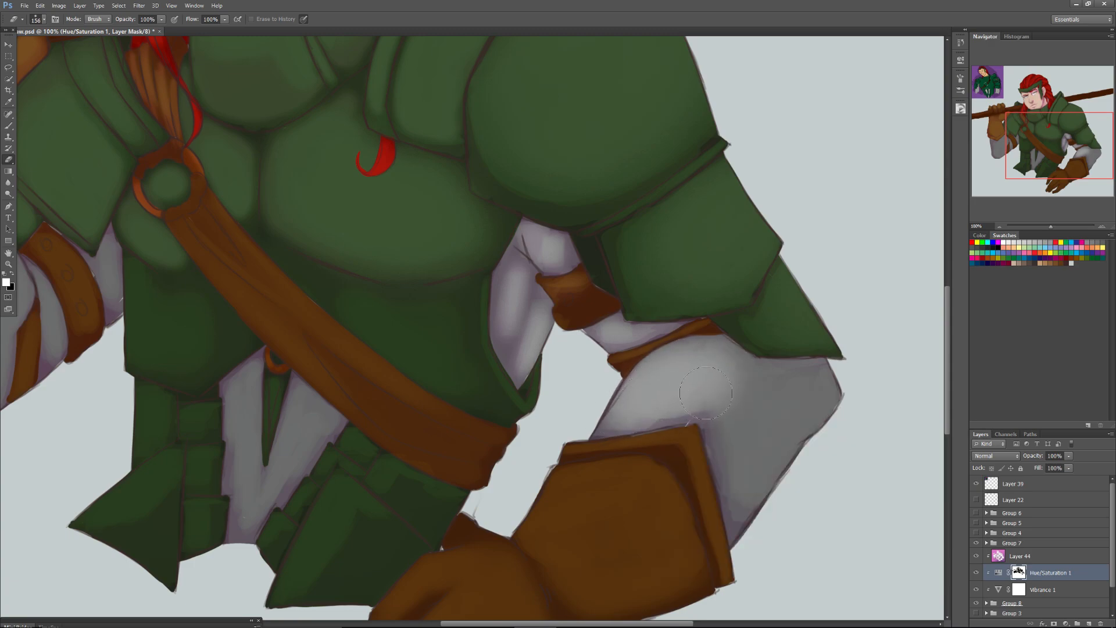
mouse_move(783, 397)
left_mouse_down()
mouse_move(755, 411)
mouse_move(752, 401)
mouse_move(774, 407)
mouse_move(793, 394)
mouse_move(761, 399)
mouse_move(798, 393)
left_mouse_up()
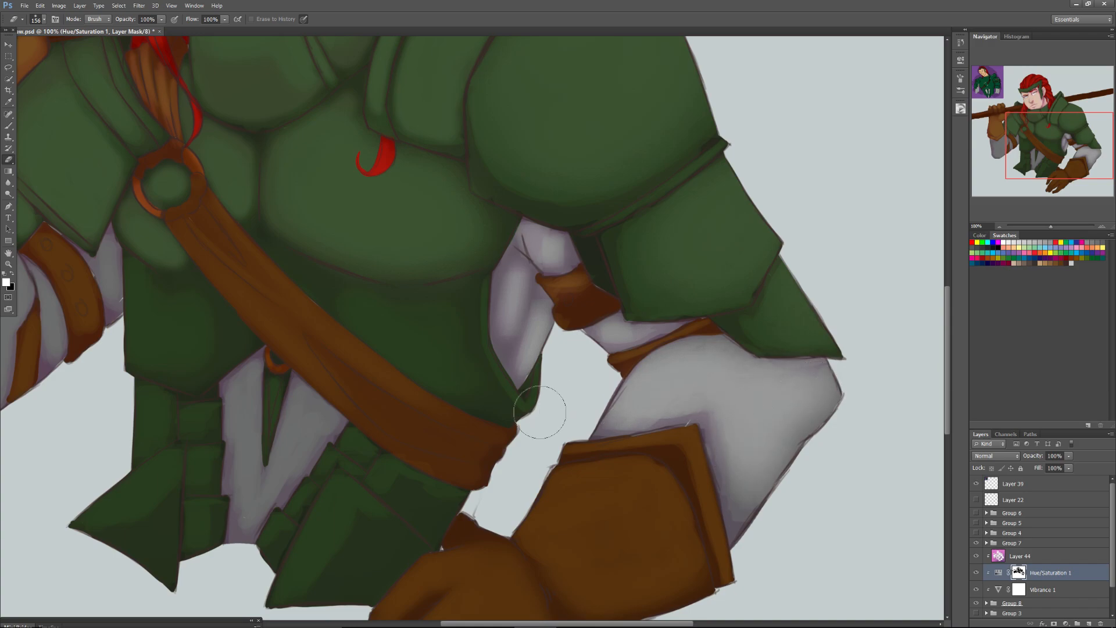
Erase the darkening from the raised arm's grey sleeve and leather band, the side of the waist armour, the hip plates and the cloth between them.
left_click_drag(1045, 139, 998, 147)
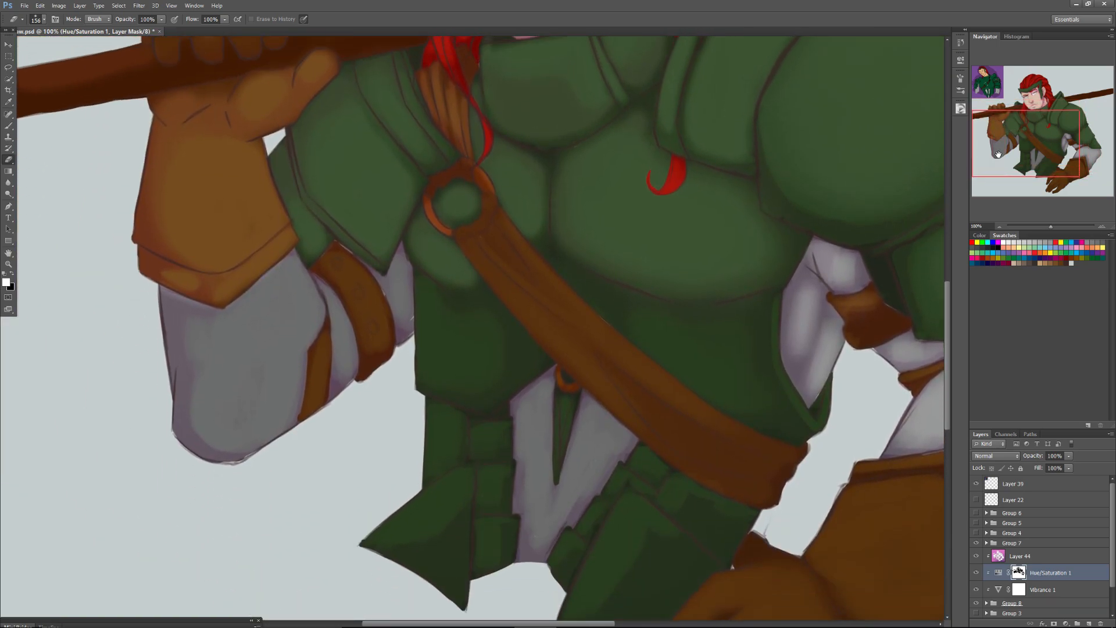
mouse_move(297, 285)
left_mouse_down()
mouse_move(293, 315)
mouse_move(252, 323)
mouse_move(264, 328)
mouse_move(220, 389)
mouse_move(228, 426)
mouse_move(281, 385)
mouse_move(339, 301)
mouse_move(341, 271)
mouse_move(336, 341)
mouse_move(373, 293)
mouse_move(346, 337)
mouse_move(341, 270)
mouse_move(352, 316)
mouse_move(305, 309)
mouse_move(246, 358)
mouse_move(187, 379)
left_mouse_up()
mouse_move(442, 334)
left_mouse_down()
mouse_move(430, 358)
mouse_move(481, 356)
mouse_move(478, 335)
mouse_move(491, 323)
mouse_move(453, 360)
mouse_move(489, 354)
mouse_move(425, 404)
mouse_move(427, 468)
mouse_move(437, 457)
mouse_move(428, 497)
mouse_move(482, 438)
mouse_move(476, 476)
mouse_move(428, 469)
mouse_move(372, 525)
mouse_move(430, 442)
mouse_move(437, 489)
mouse_move(478, 455)
mouse_move(468, 482)
mouse_move(440, 491)
mouse_move(489, 555)
mouse_move(492, 493)
left_mouse_up()
mouse_move(530, 450)
left_mouse_down()
mouse_move(557, 499)
mouse_move(584, 472)
mouse_move(576, 533)
mouse_move(615, 479)
mouse_move(609, 487)
mouse_move(646, 490)
mouse_move(597, 573)
left_mouse_up()
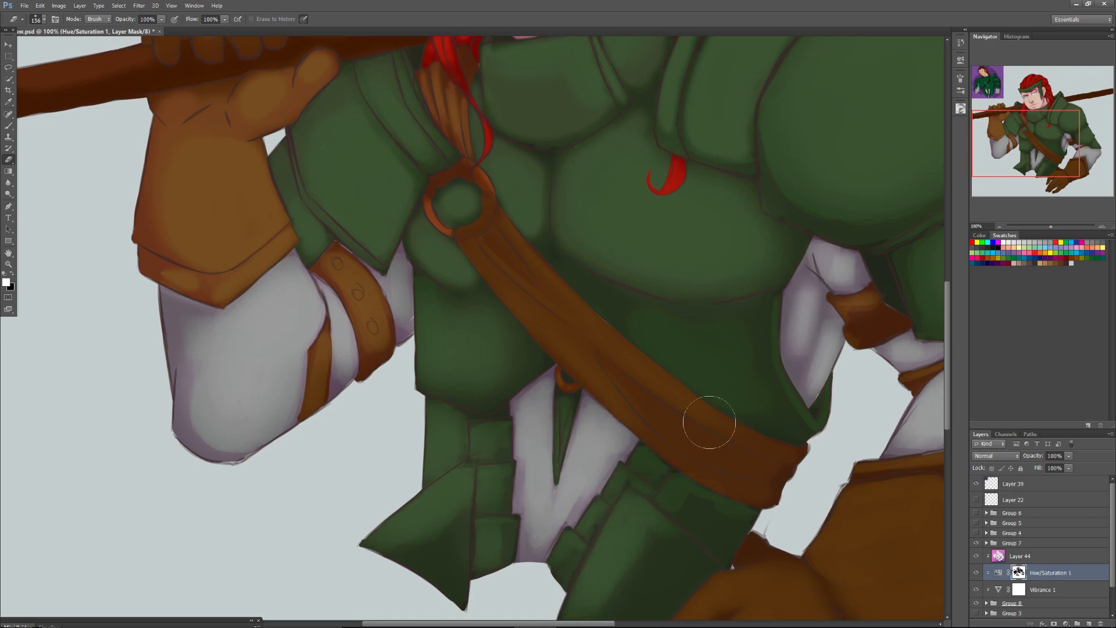
scroll(691, 436, "down", 5)
mouse_move(675, 327)
left_mouse_down()
mouse_move(580, 453)
mouse_move(675, 373)
mouse_move(656, 405)
mouse_move(593, 433)
mouse_move(637, 367)
mouse_move(593, 444)
left_mouse_up()
Erase the darkening from the lowered gauntlet's cuff, back of the hand and fingers with a 174 px Eraser.
left_click_drag(1048, 148, 1068, 144)
right_click(764, 345)
left_click(800, 362)
left_click(809, 327)
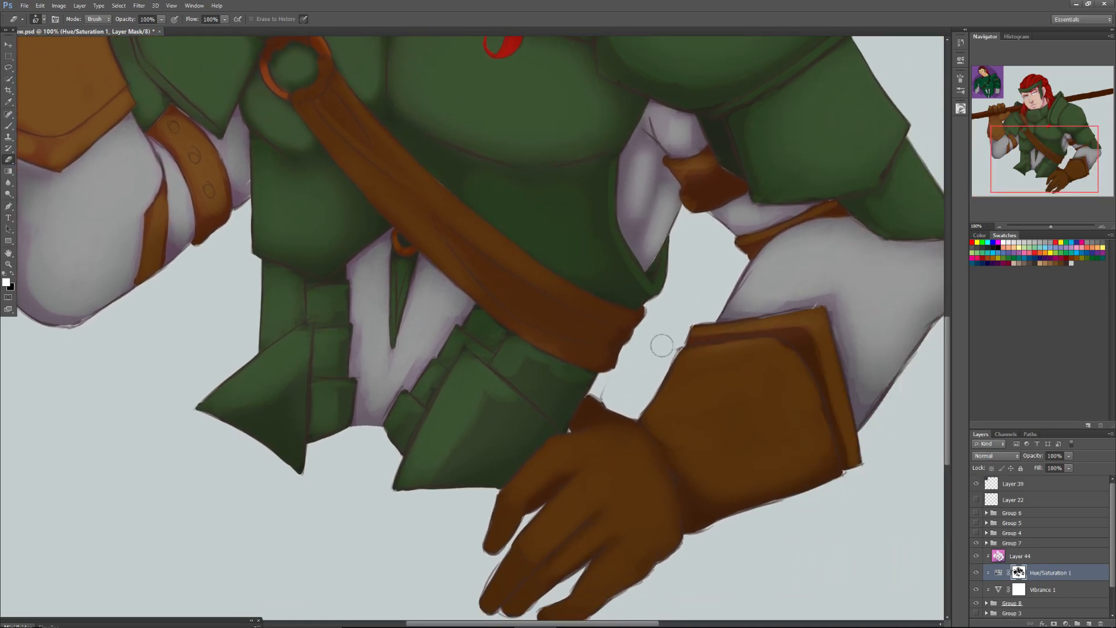
right_click(805, 367)
mouse_move(641, 418)
left_mouse_down()
mouse_move(681, 416)
mouse_move(797, 327)
mouse_move(651, 444)
mouse_move(788, 349)
mouse_move(770, 386)
mouse_move(791, 384)
mouse_move(699, 378)
mouse_move(633, 439)
mouse_move(539, 486)
mouse_move(623, 455)
mouse_move(645, 488)
mouse_move(601, 568)
mouse_move(680, 491)
mouse_move(619, 486)
left_mouse_up()
mouse_move(689, 401)
left_mouse_down()
mouse_move(747, 444)
mouse_move(792, 448)
mouse_move(810, 358)
mouse_move(579, 437)
left_mouse_up()
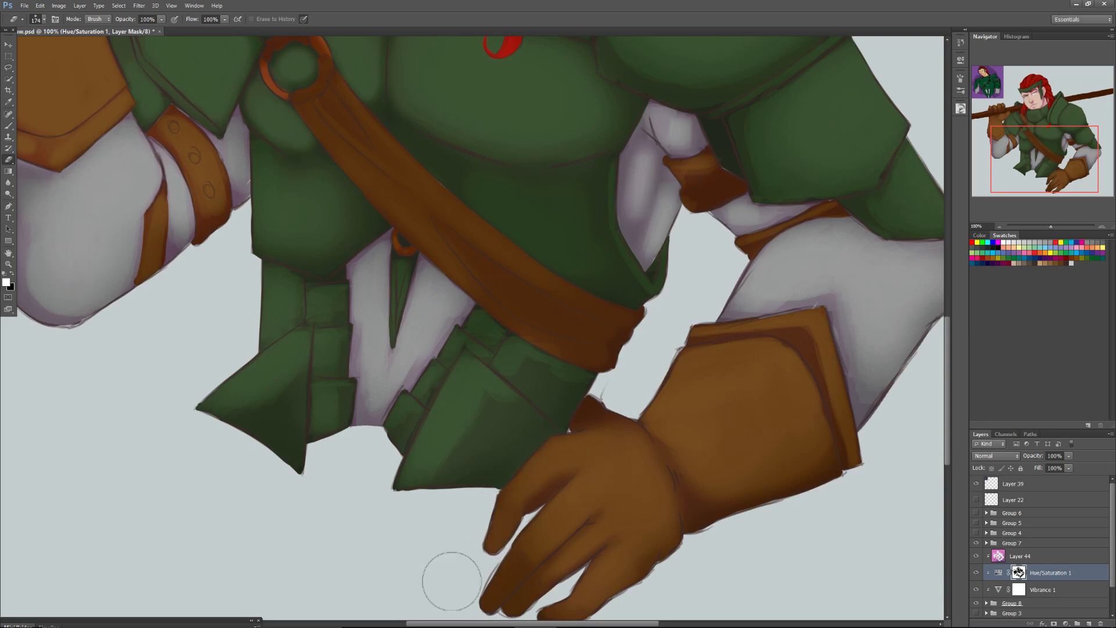
Compare the artwork with Layer 44 and then the Hue/Saturation 1 adjustment hidden and shown.
left_click_drag(1040, 190, 1035, 193)
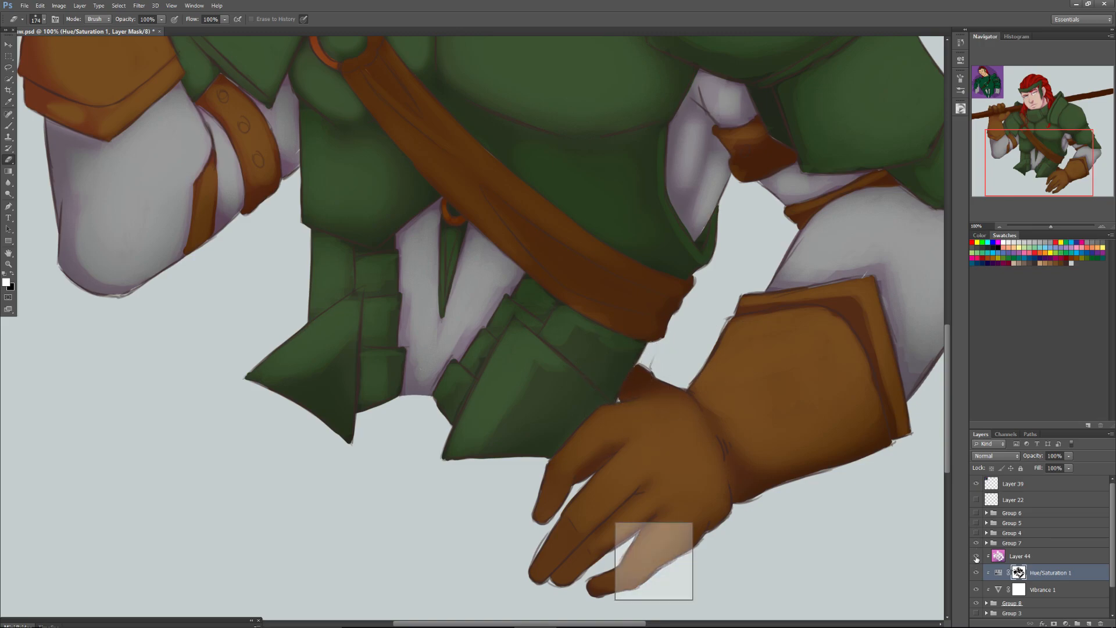
right_click(644, 558)
left_click(670, 526)
left_click(973, 555)
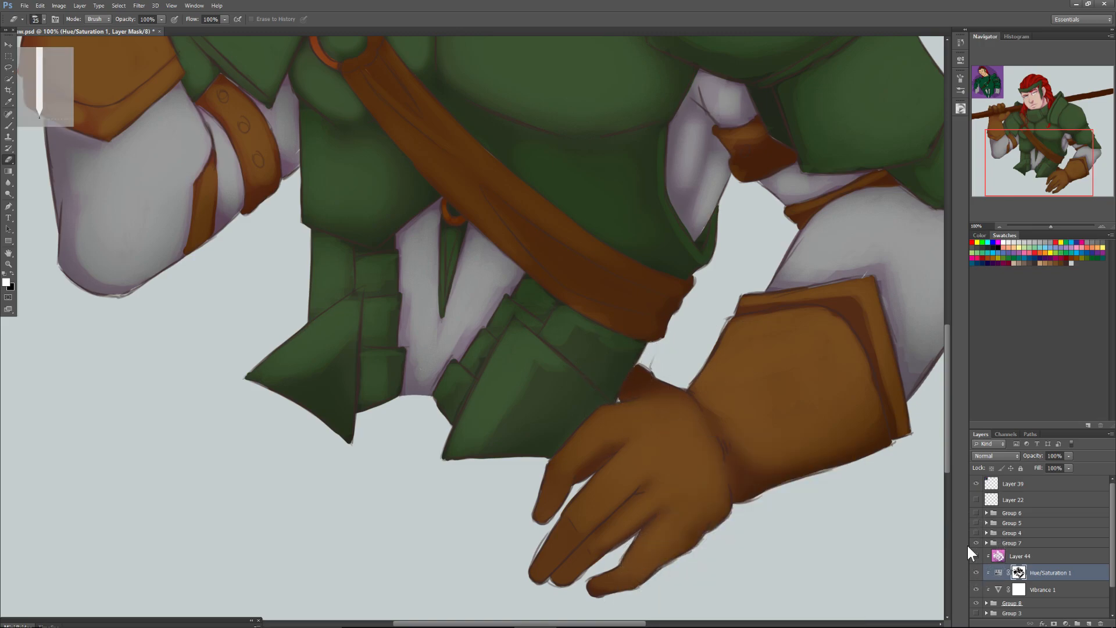
left_click(974, 556)
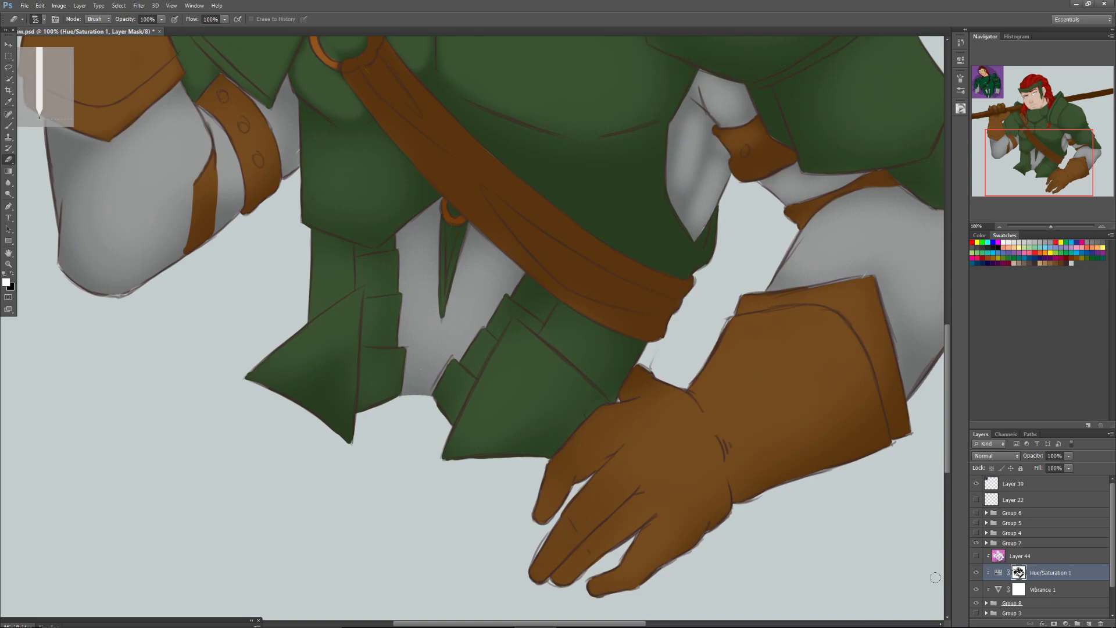
left_click(975, 559)
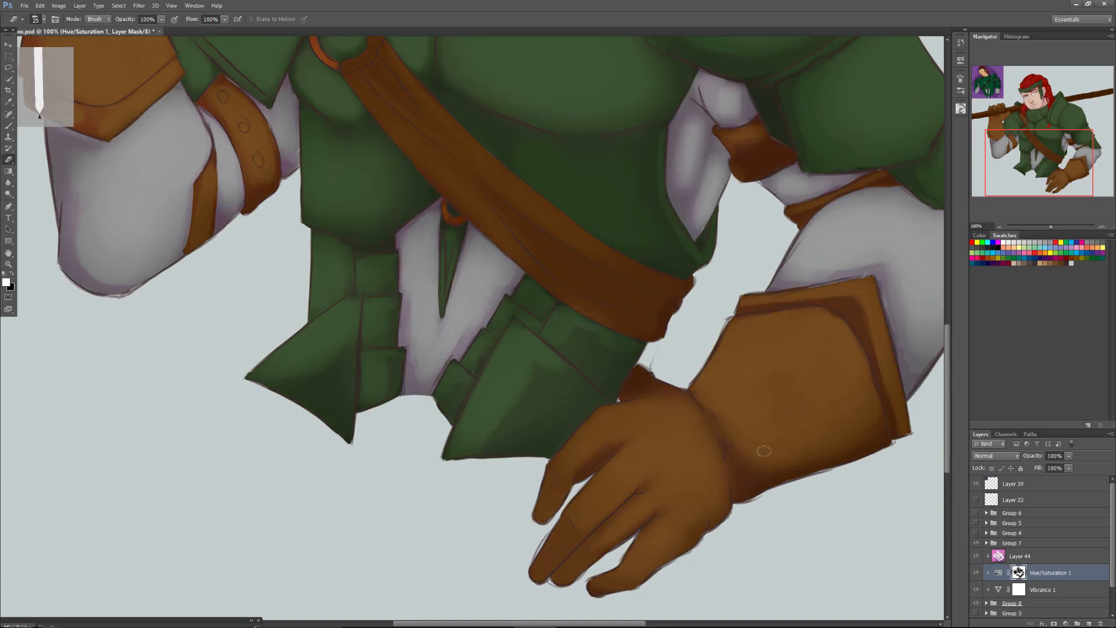
left_click(977, 574)
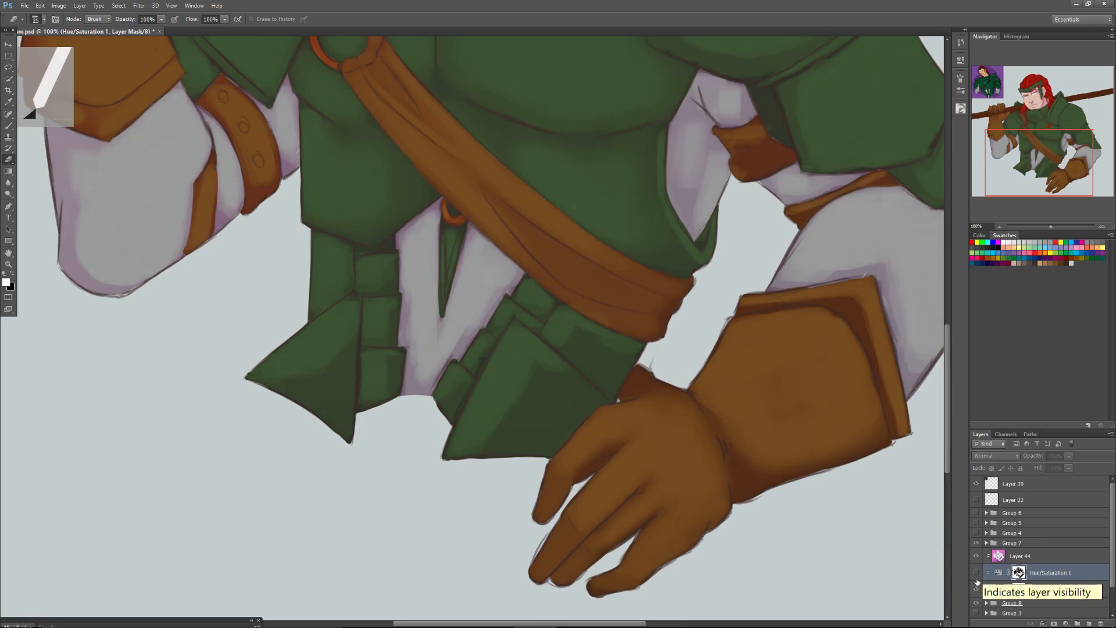
left_click(977, 573)
left_click(976, 574)
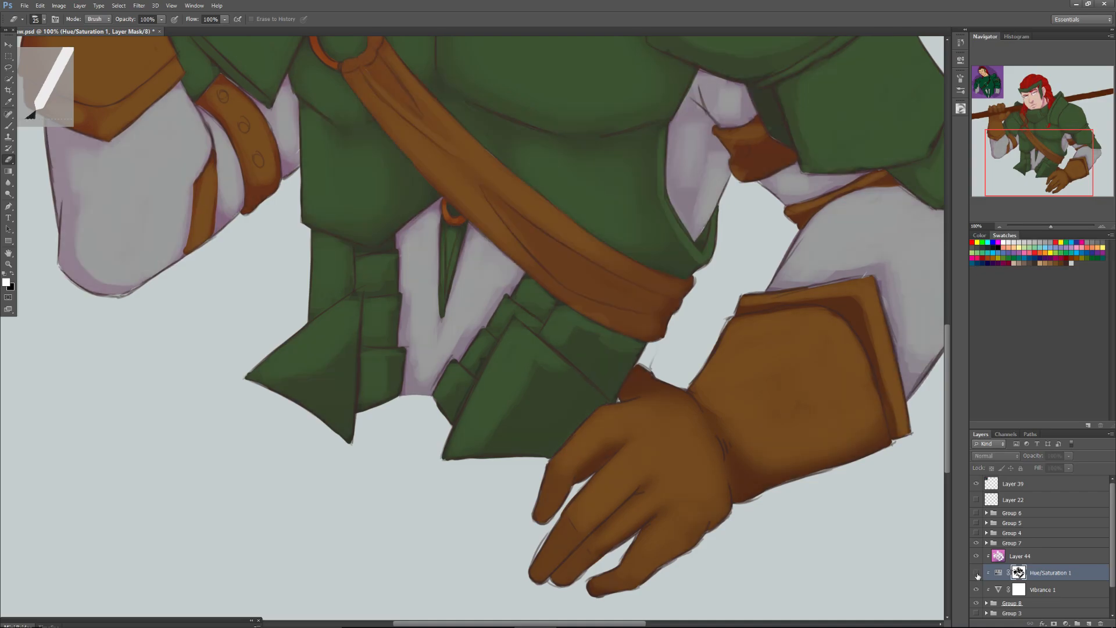
left_click(976, 574)
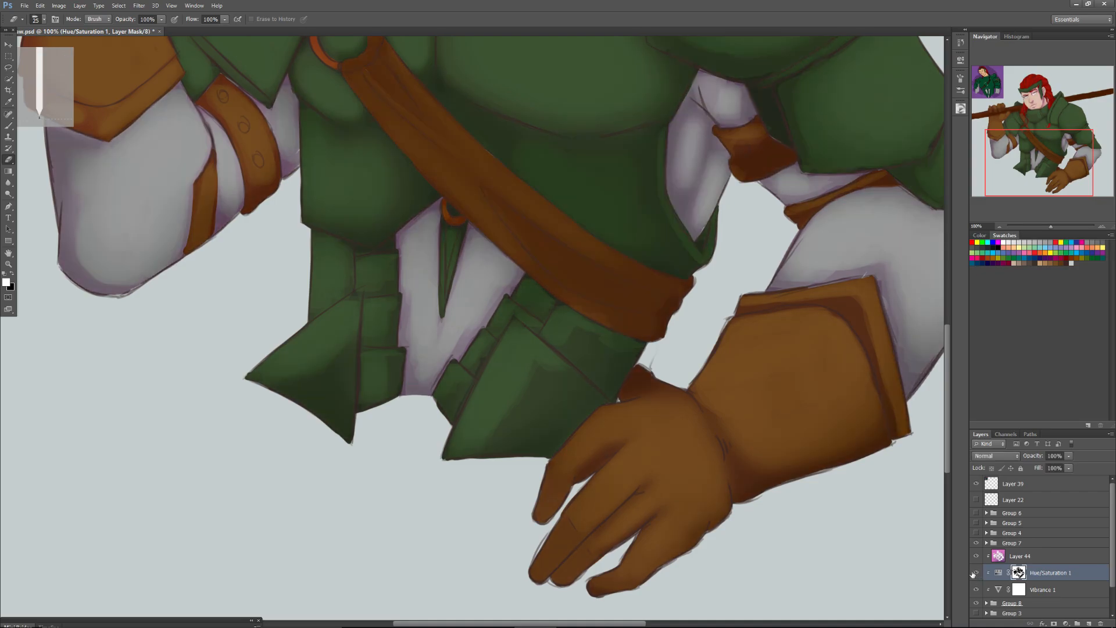
Touch up the lit areas on the lowered glove's fingers and back of the hand with a soft 74 px Eraser.
right_click(607, 432)
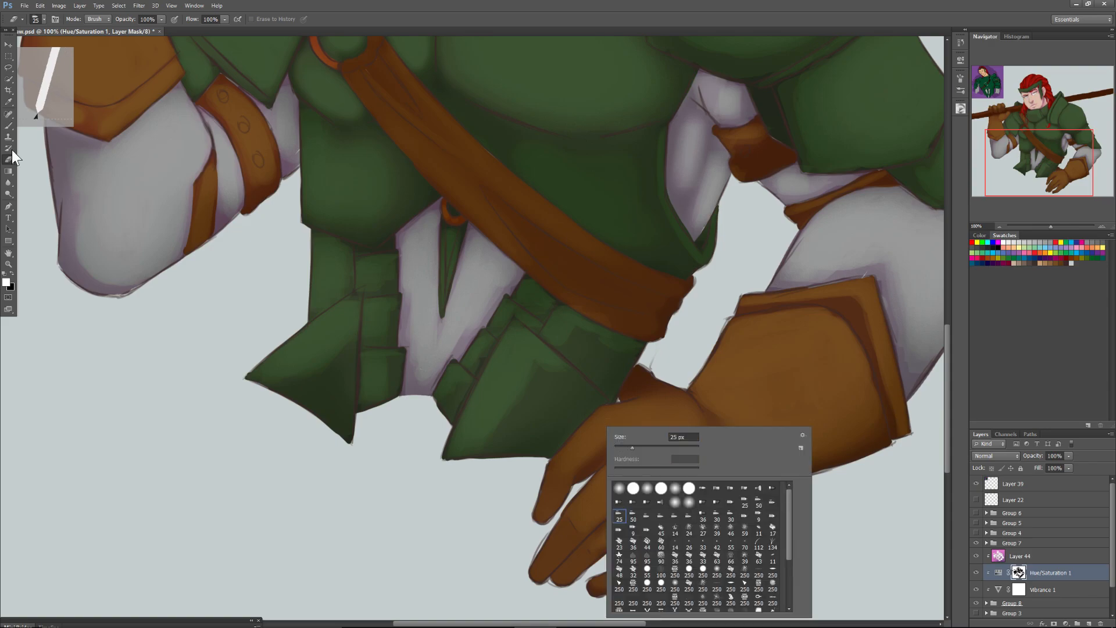
left_click(675, 489)
left_click_drag(626, 448, 653, 451)
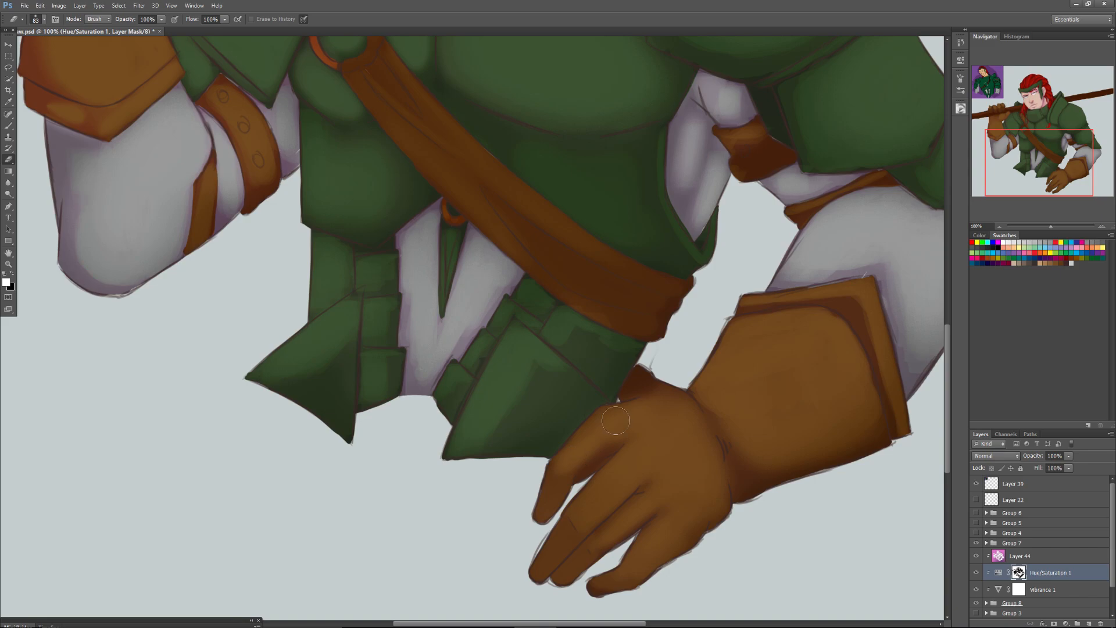
right_click(597, 448)
left_click_drag(640, 458, 680, 456)
left_click(727, 373)
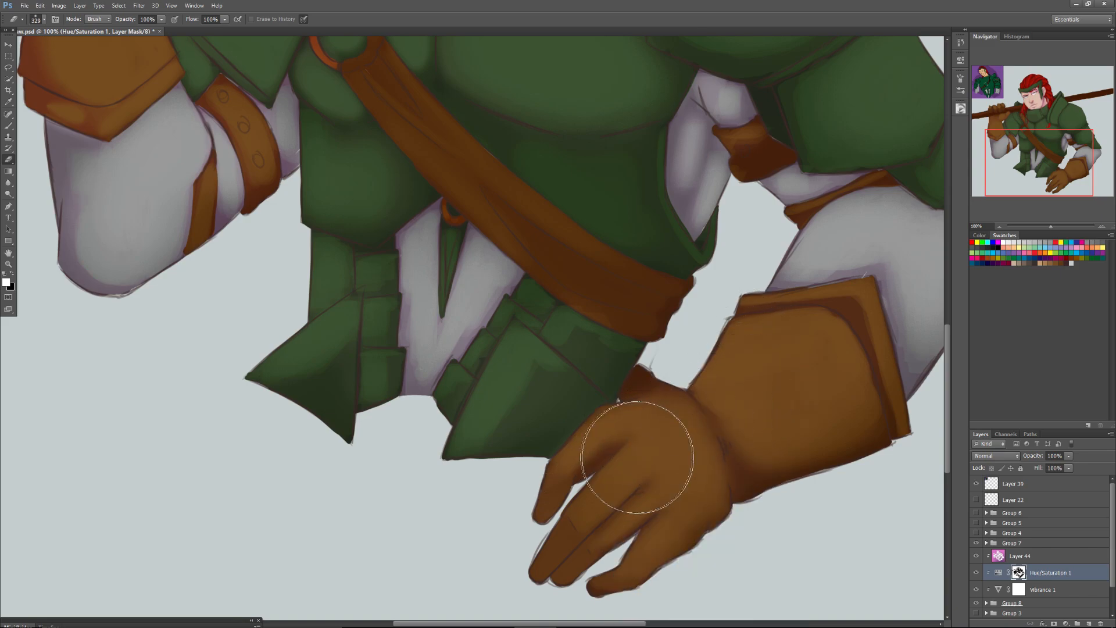
right_click(581, 486)
left_click_drag(651, 464, 632, 465)
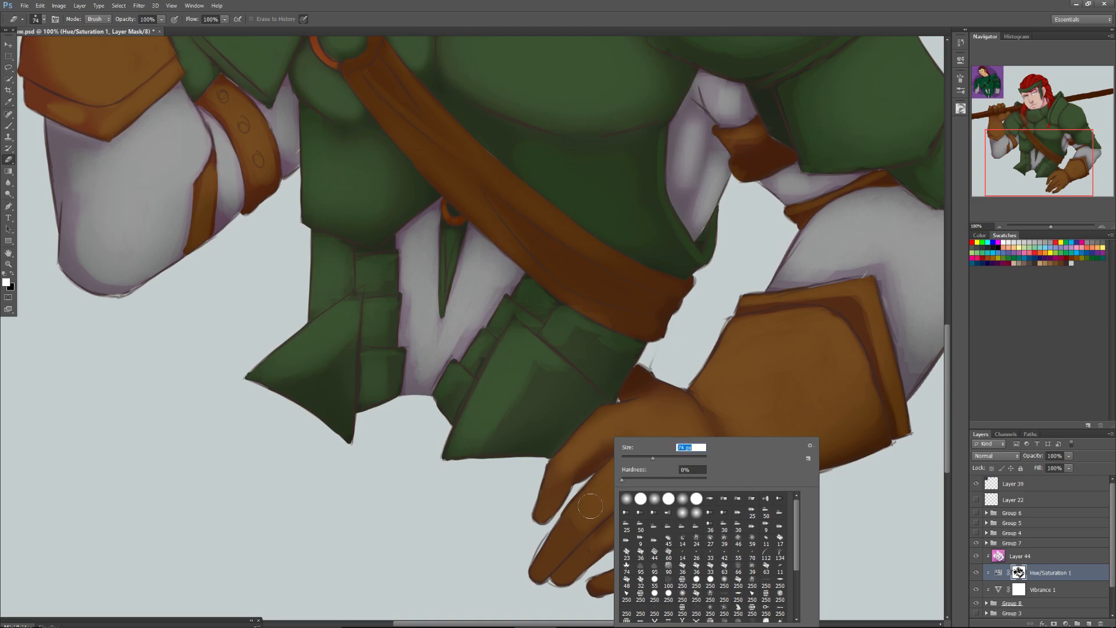
key("Return")
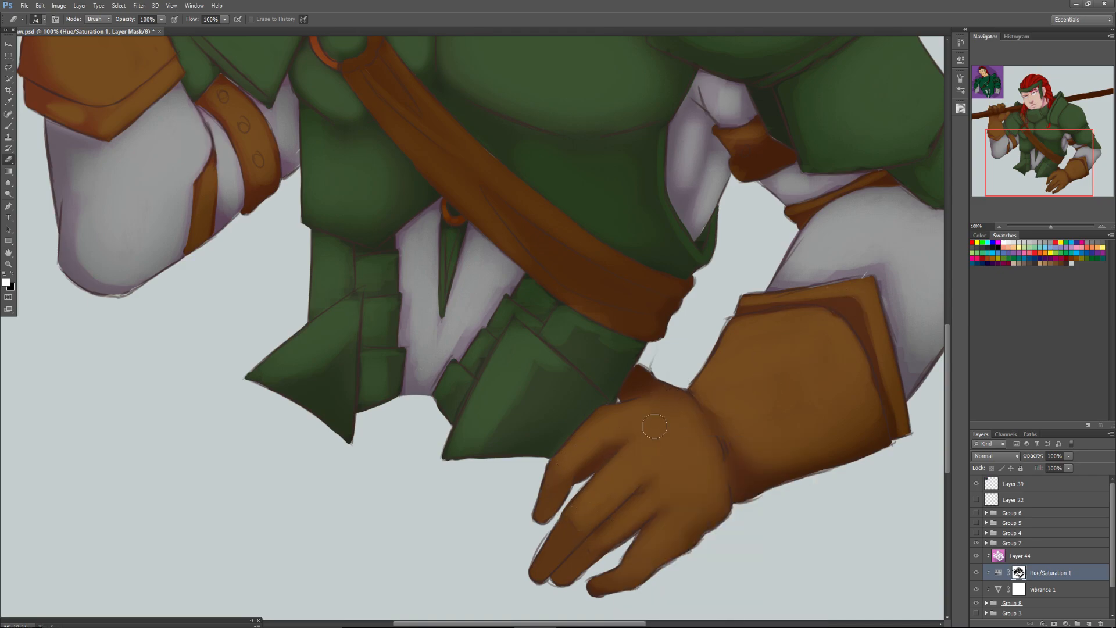
Erase the darkening along the diagonal leather chest strap and its ring with a soft 123 px Eraser.
left_click_drag(1051, 226, 1045, 229)
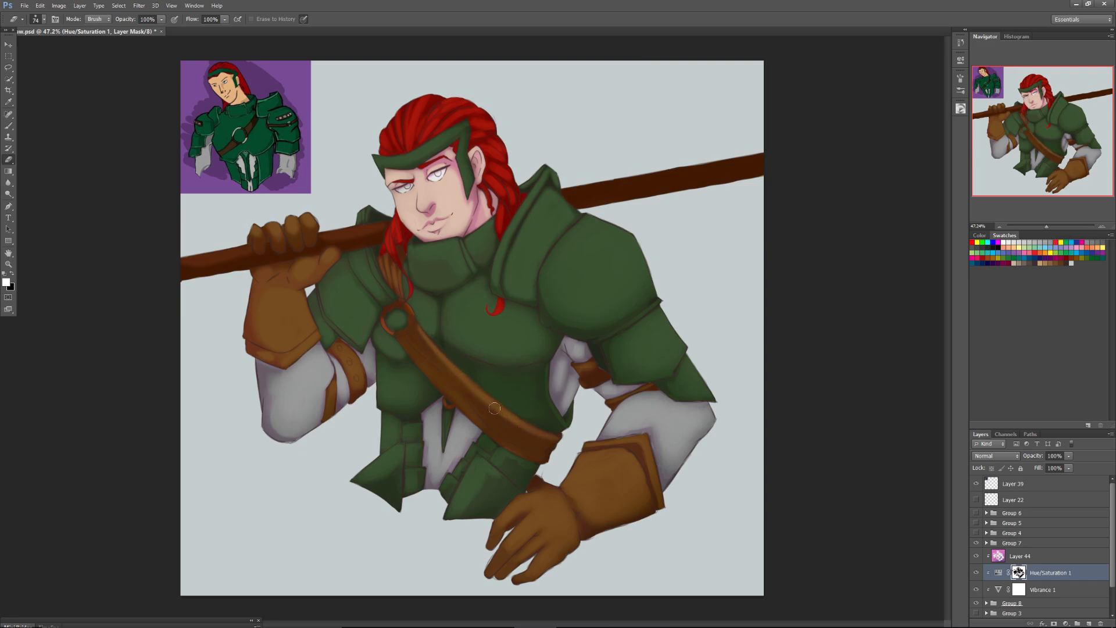
right_click(424, 361)
left_click_drag(464, 382, 479, 382)
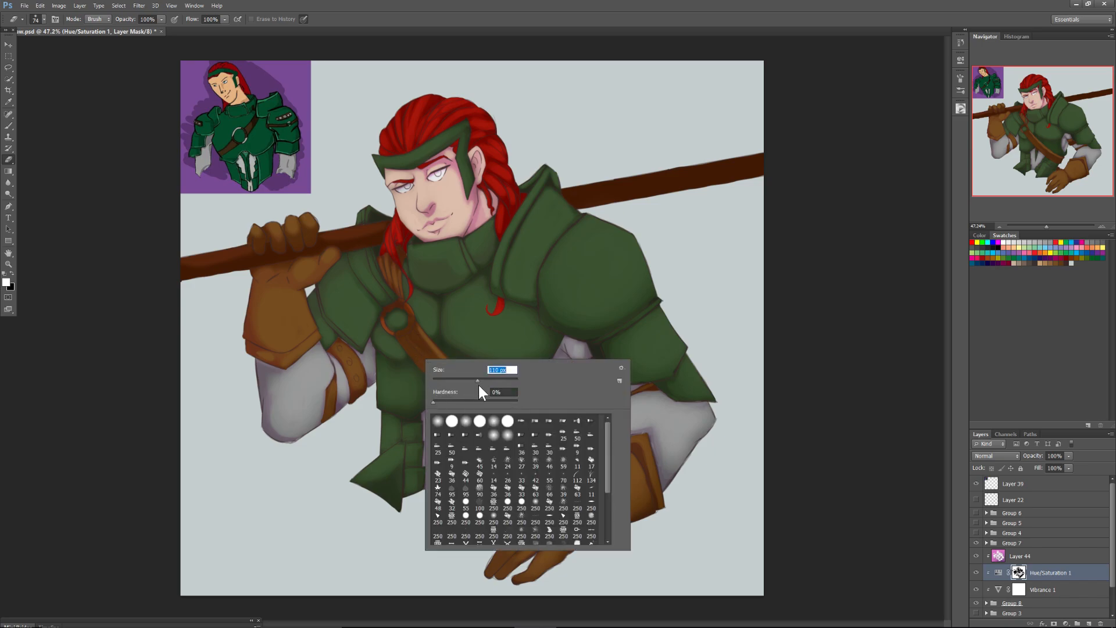
mouse_move(405, 338)
left_mouse_down()
mouse_move(488, 437)
mouse_move(453, 387)
mouse_move(531, 455)
mouse_move(410, 335)
mouse_move(525, 443)
mouse_move(465, 395)
left_mouse_up()
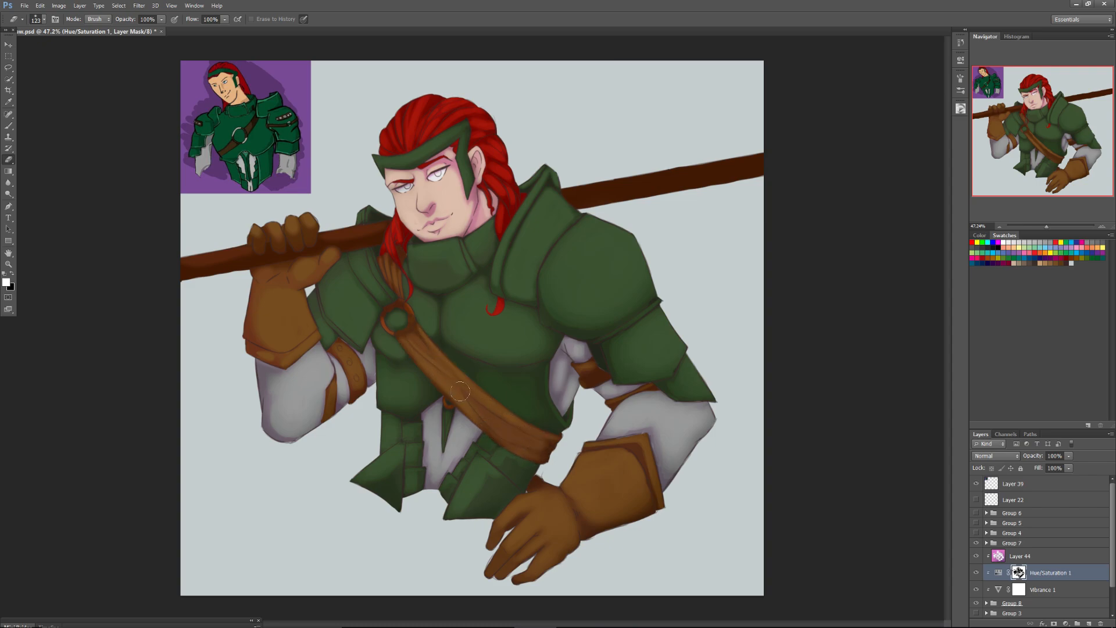
mouse_move(422, 348)
left_mouse_down()
mouse_move(395, 321)
mouse_move(411, 328)
mouse_move(392, 311)
left_mouse_up()
Flip the whole canvas horizontally.
left_click(59, 5)
mouse_move(102, 157)
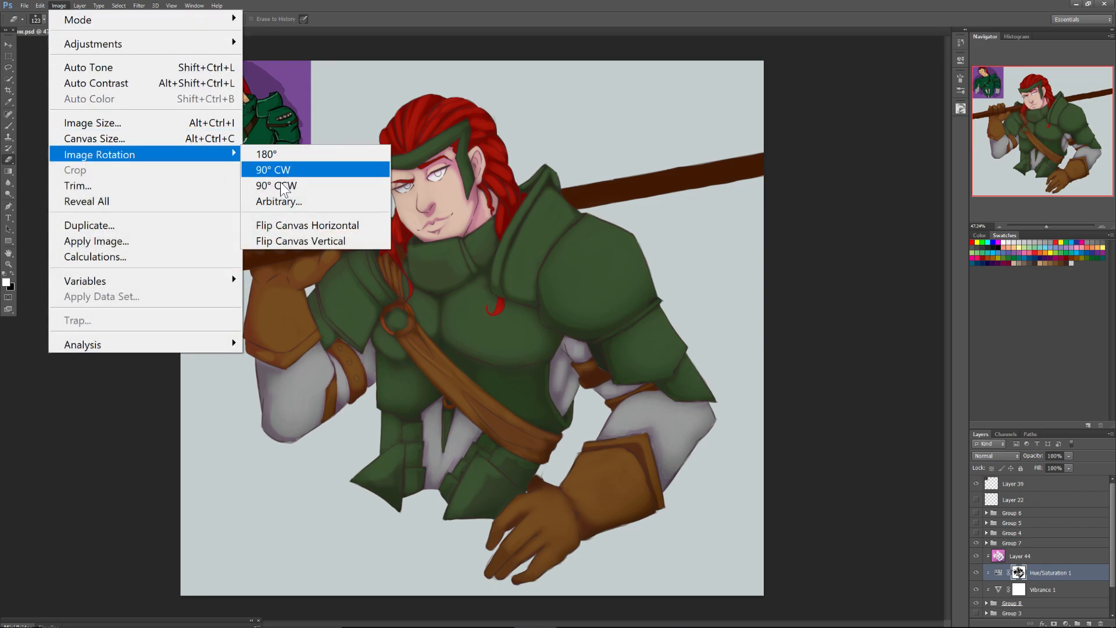
left_click(291, 224)
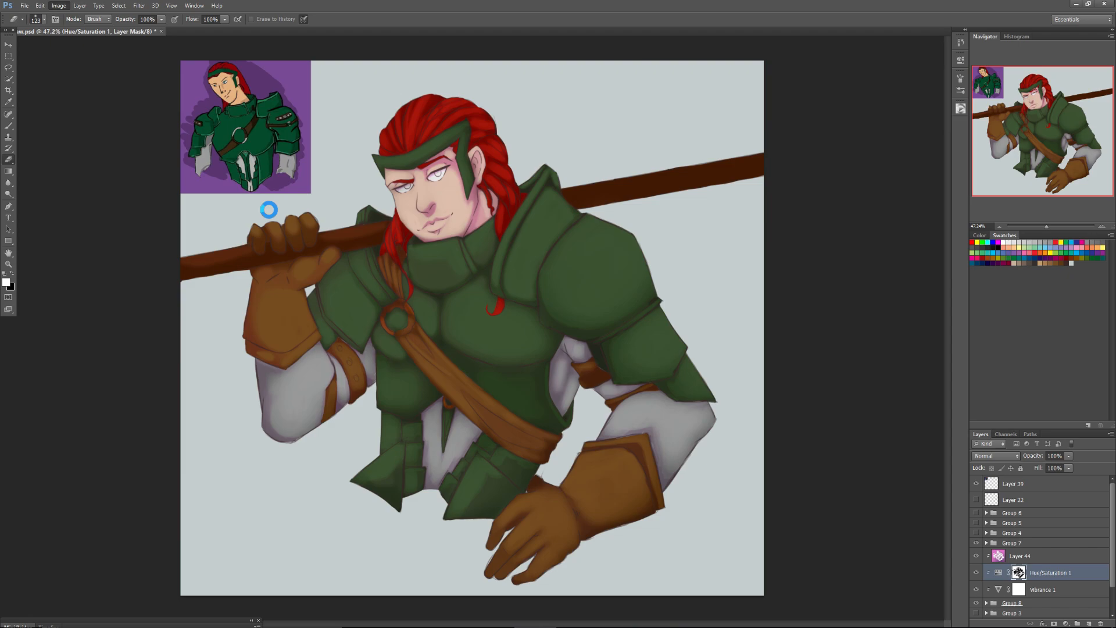
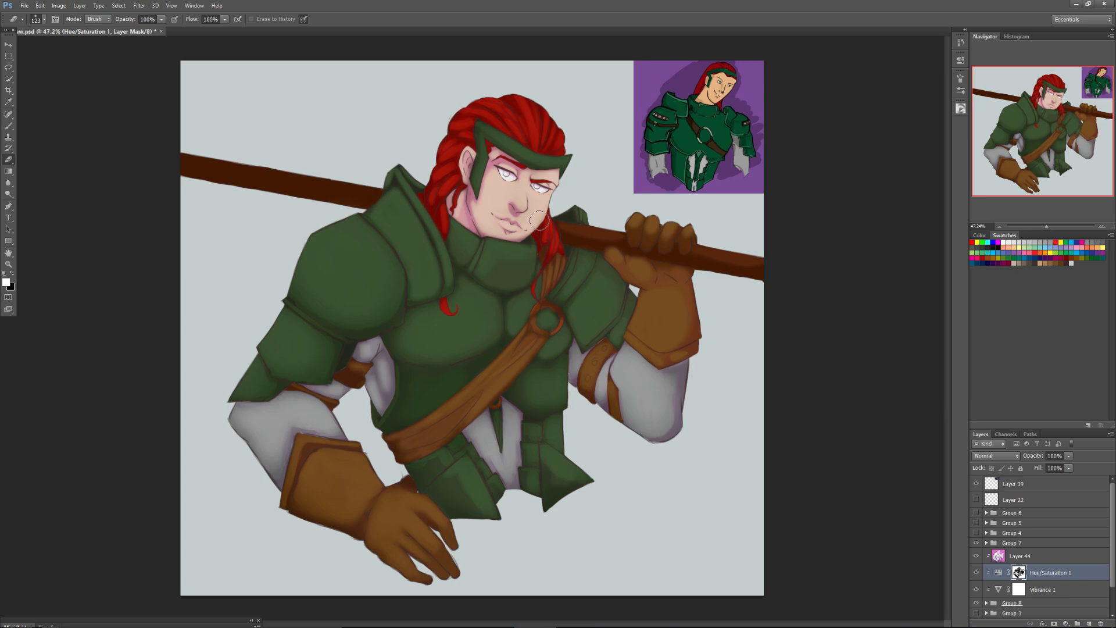
Expand Group 8, add a new layer directly above the Layer 33 skin layer and clip it to that layer.
left_click_drag(1111, 522, 1111, 543)
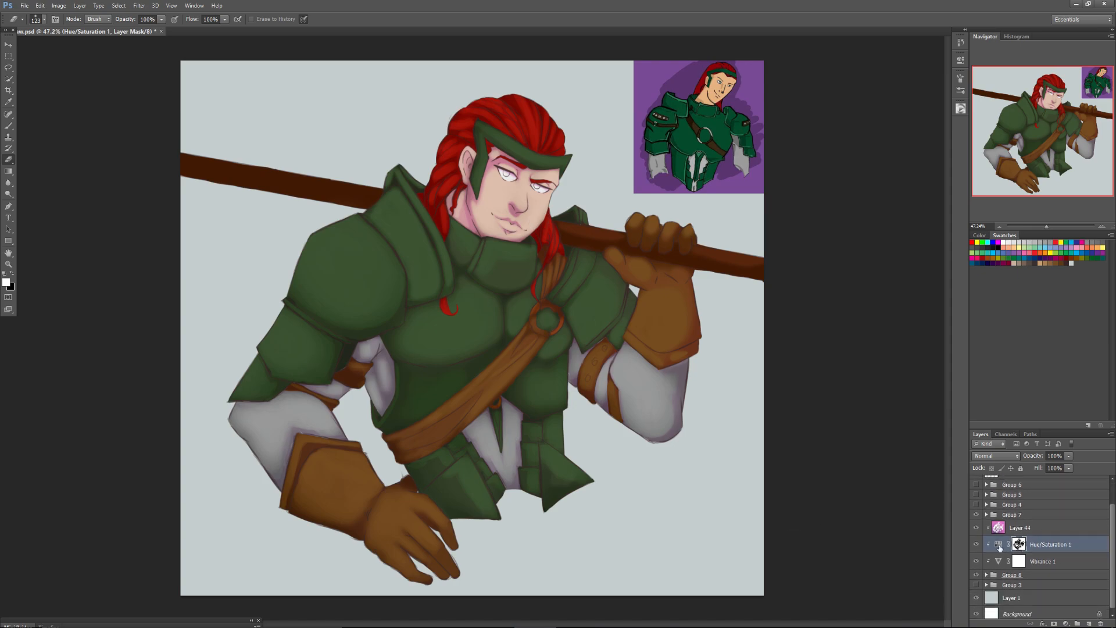
left_click(983, 574)
left_click(987, 575)
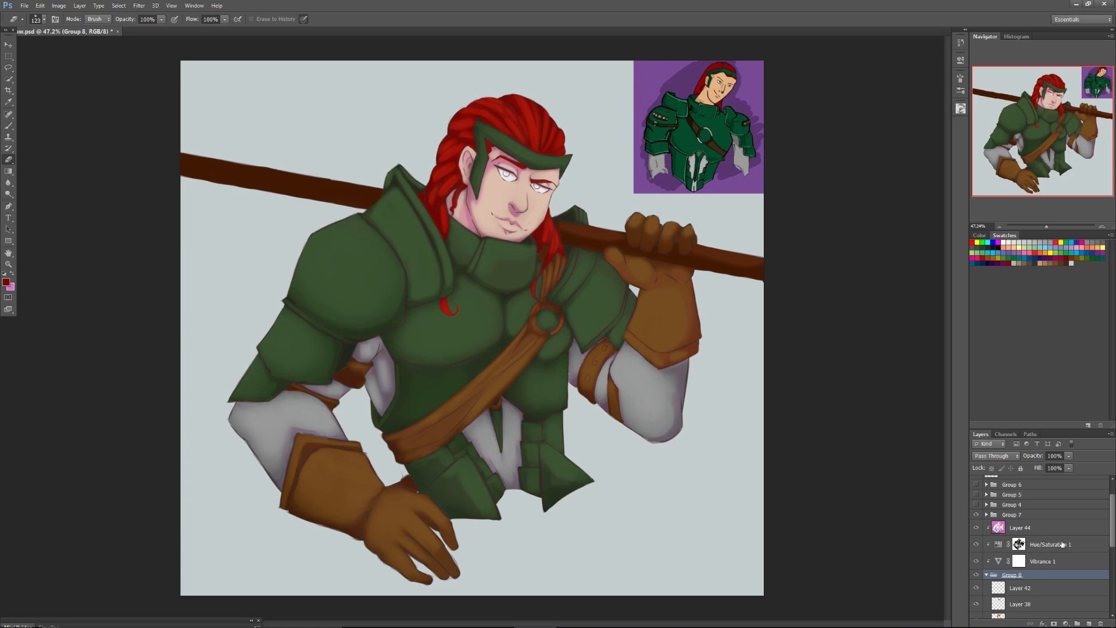
scroll(1023, 523, "down", 5)
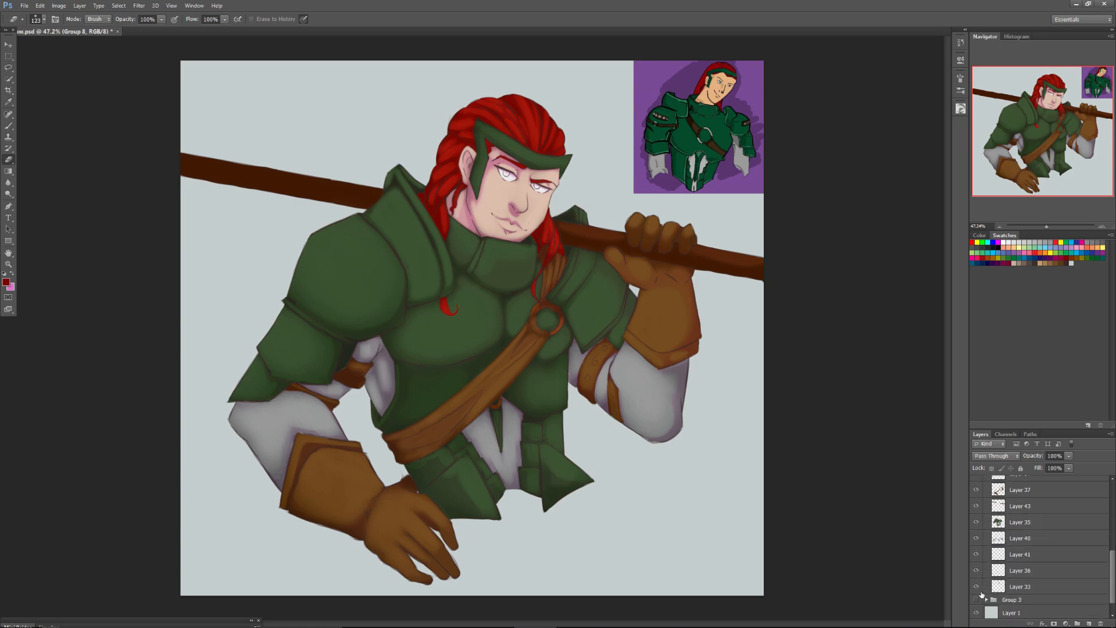
left_click(977, 587)
left_click(978, 587)
left_click(1014, 588)
left_click(1089, 623)
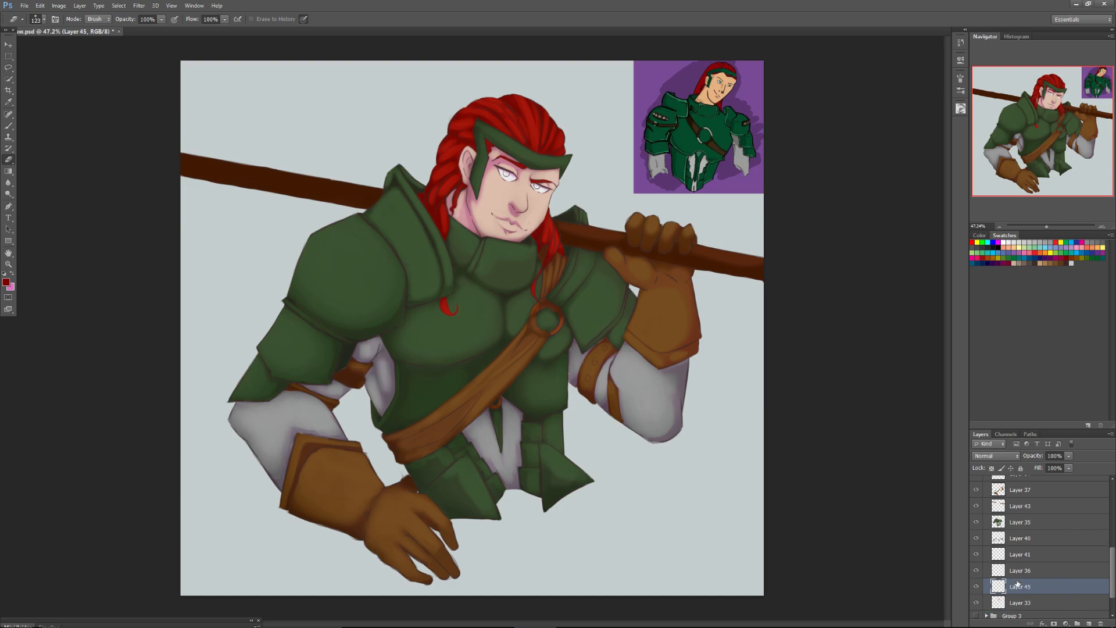
left_click(1017, 594, "alt")
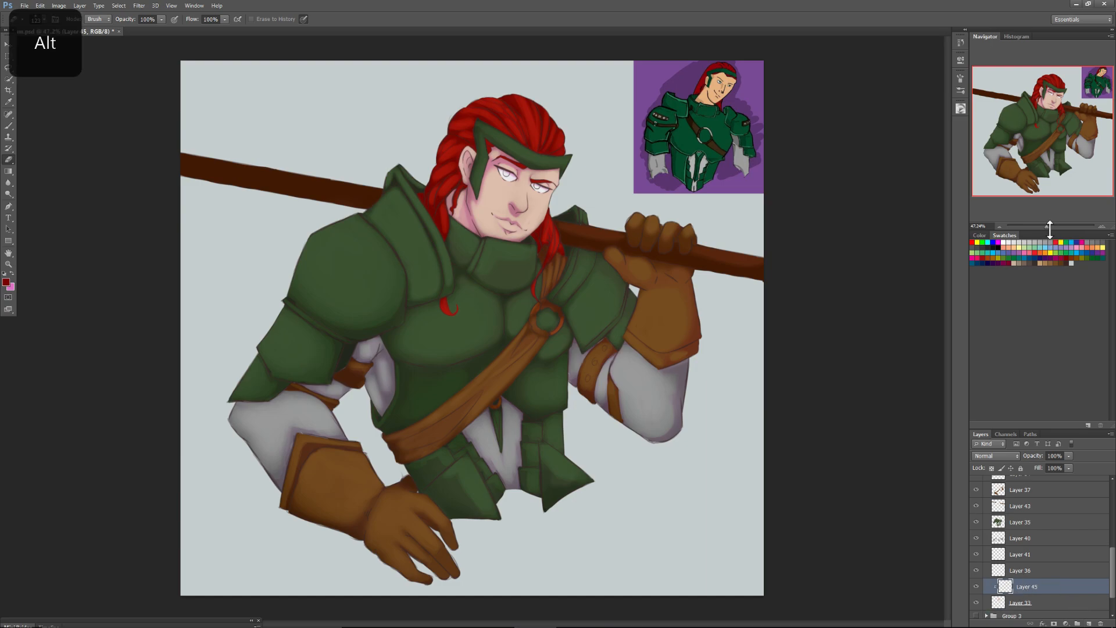
Sample the cheek's skin tone with the Brush and choose a soft textured brush tip at 57 px.
left_click_drag(1052, 223, 1050, 219)
left_click_drag(1041, 146, 1043, 118)
left_click_drag(1053, 225, 1058, 226)
left_click_drag(1038, 104, 1039, 100)
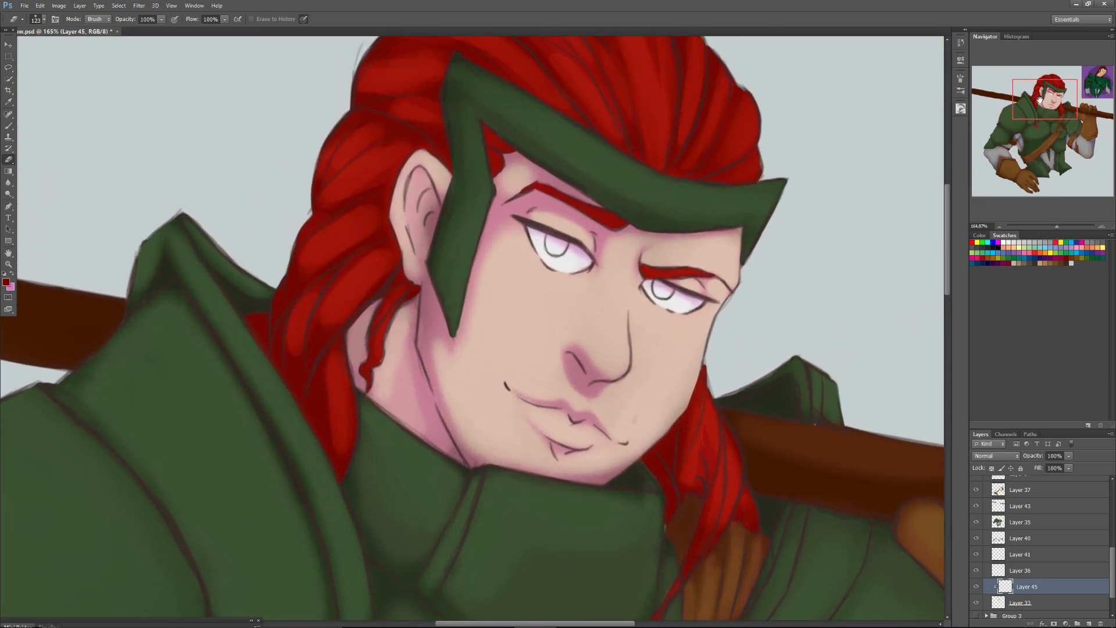
left_click(9, 125)
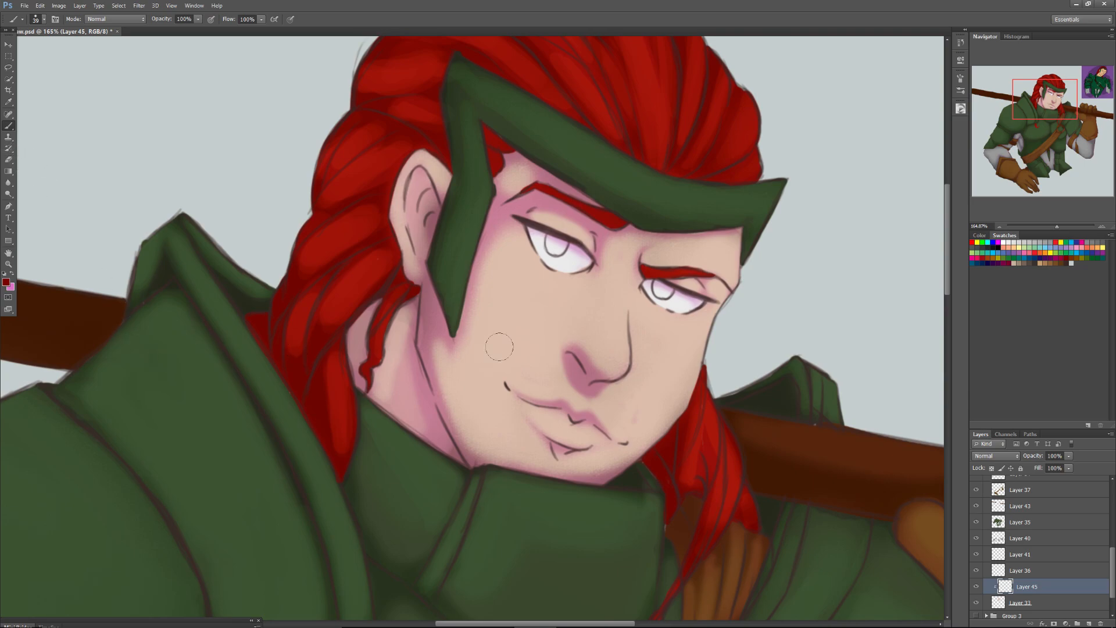
left_click(531, 326, "alt")
right_click(533, 327)
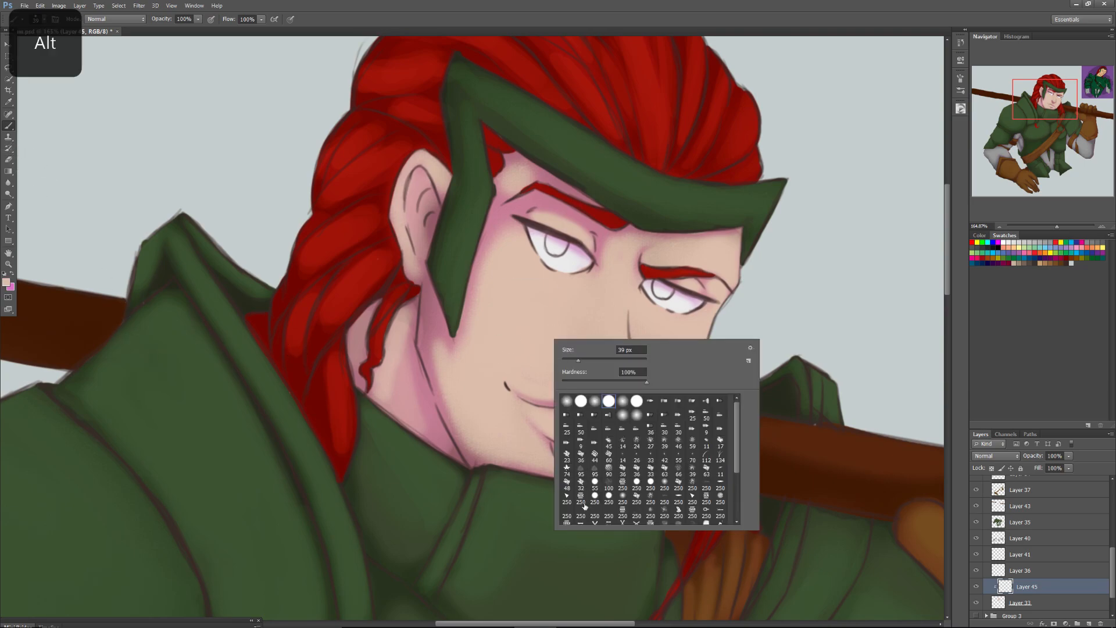
left_click(609, 495)
left_click(622, 499)
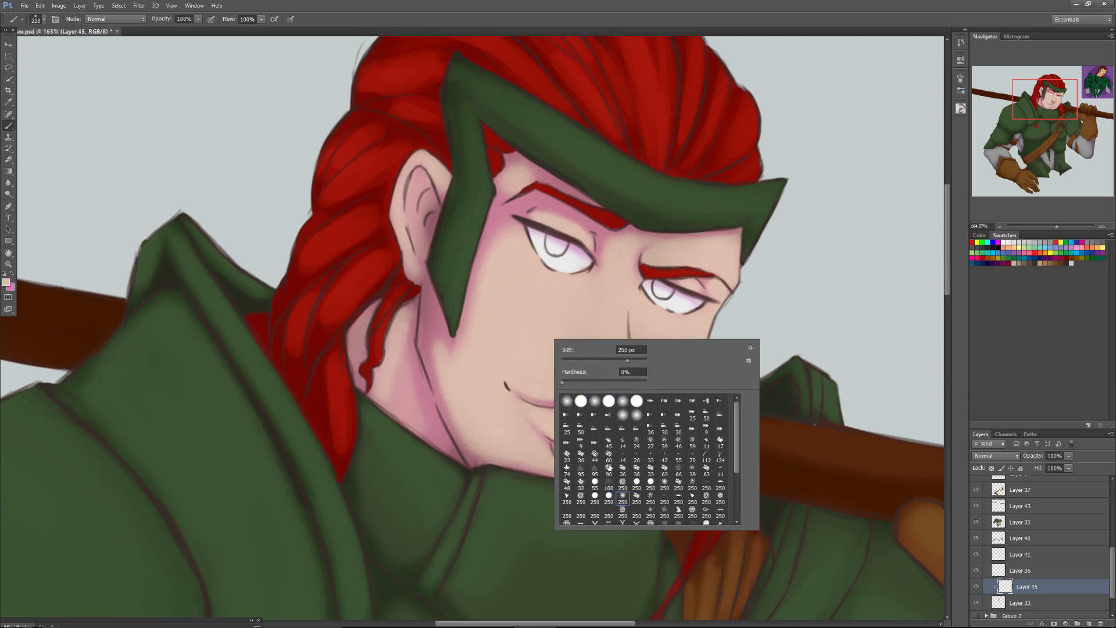
left_click_drag(737, 438, 735, 464)
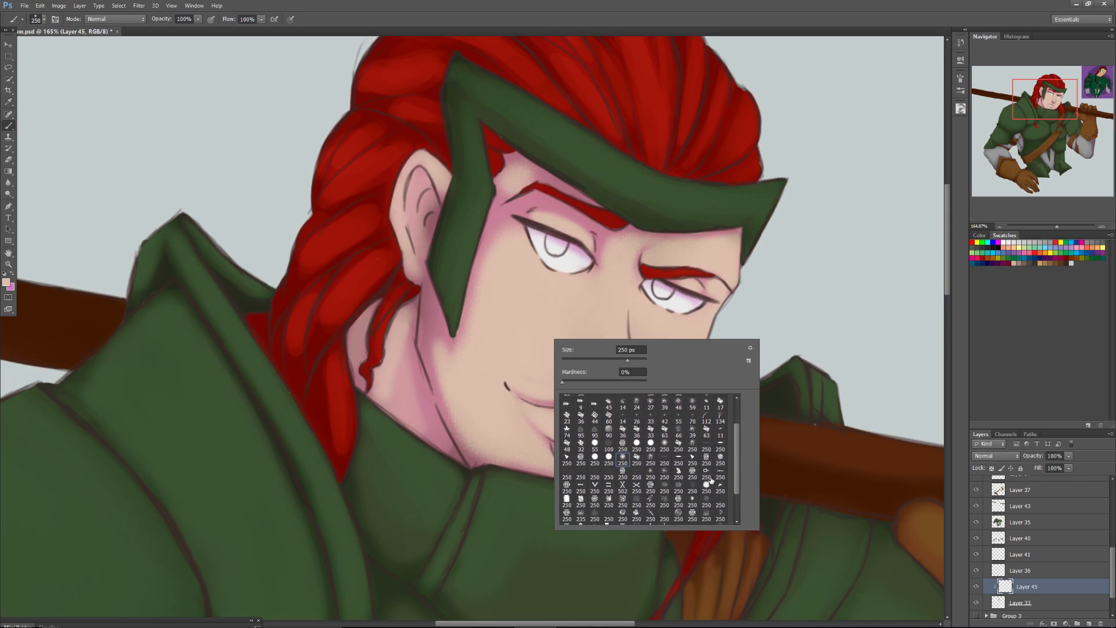
left_click(720, 459)
left_click(586, 359)
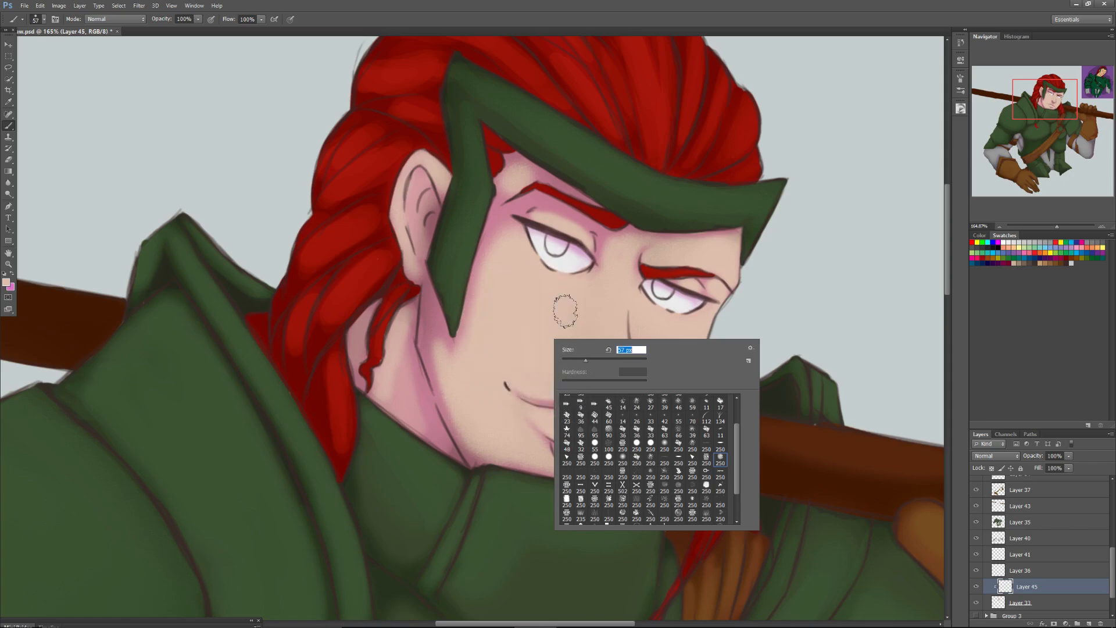
Pick a salmon pink and paint a blush over the nose and the inside of the ear.
left_click(959, 108)
left_click_drag(832, 147, 857, 164)
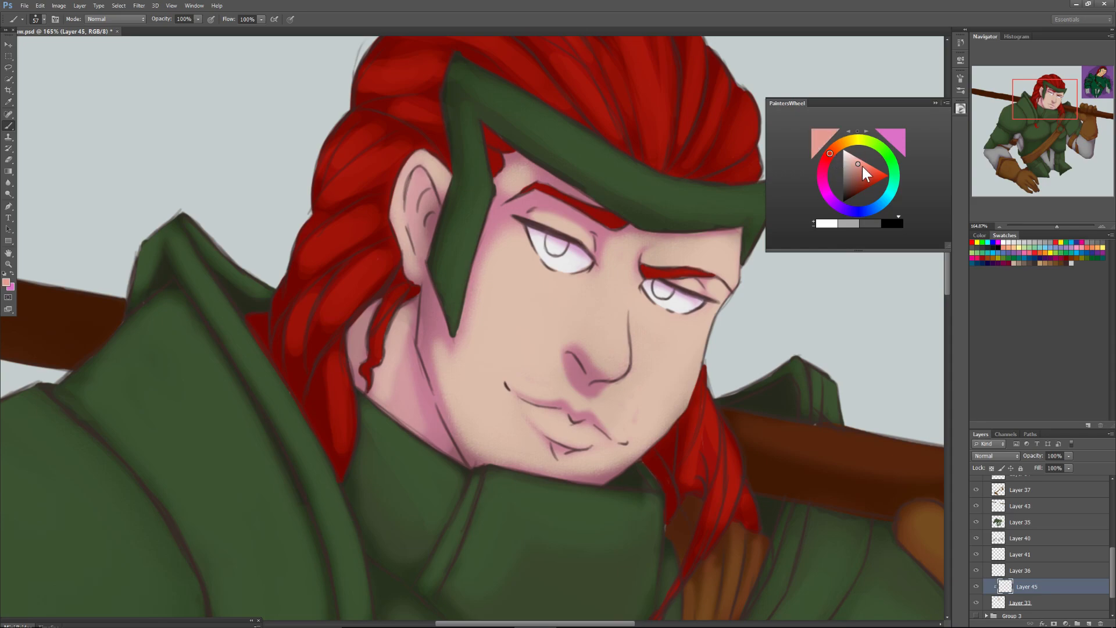
mouse_move(611, 352)
left_mouse_down()
mouse_move(610, 314)
mouse_move(615, 364)
mouse_move(617, 316)
mouse_move(619, 345)
mouse_move(593, 356)
mouse_move(610, 321)
mouse_move(577, 338)
mouse_move(594, 347)
mouse_move(614, 303)
mouse_move(604, 357)
mouse_move(616, 350)
mouse_move(609, 365)
mouse_move(613, 346)
mouse_move(616, 364)
mouse_move(602, 366)
mouse_move(608, 350)
mouse_move(593, 366)
mouse_move(606, 362)
mouse_move(617, 316)
mouse_move(602, 347)
mouse_move(572, 344)
mouse_move(608, 350)
mouse_move(572, 379)
left_mouse_up()
mouse_move(414, 165)
left_mouse_down()
mouse_move(399, 190)
mouse_move(398, 175)
mouse_move(426, 155)
mouse_move(394, 196)
mouse_move(420, 153)
left_mouse_up()
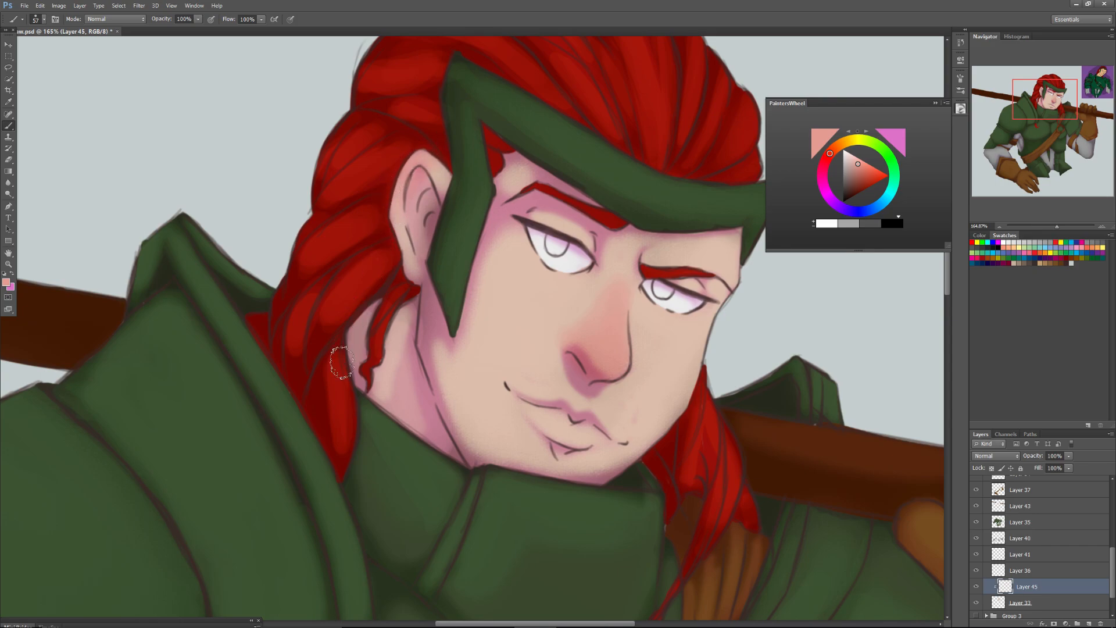
Lower Layer 45's opacity to 57% and touch up the blush on the nose and ear.
left_click(1068, 456)
left_click(701, 504)
left_click(1067, 456)
left_click(1062, 466)
left_click(613, 341)
mouse_move(613, 342)
left_mouse_down()
mouse_move(590, 352)
mouse_move(617, 343)
mouse_move(606, 358)
mouse_move(577, 356)
mouse_move(612, 335)
mouse_move(616, 359)
left_mouse_up()
mouse_move(397, 164)
left_mouse_down()
mouse_move(415, 156)
mouse_move(412, 165)
left_mouse_up()
left_click_drag(1038, 106, 1043, 117)
left_click_drag(1056, 225, 1045, 231)
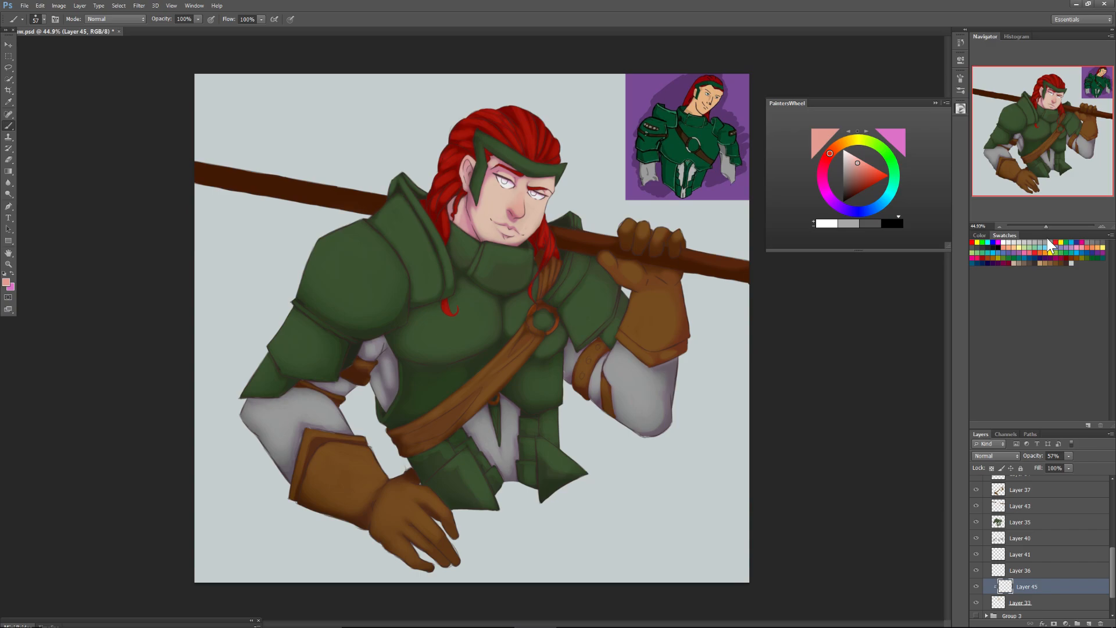
left_click(935, 103)
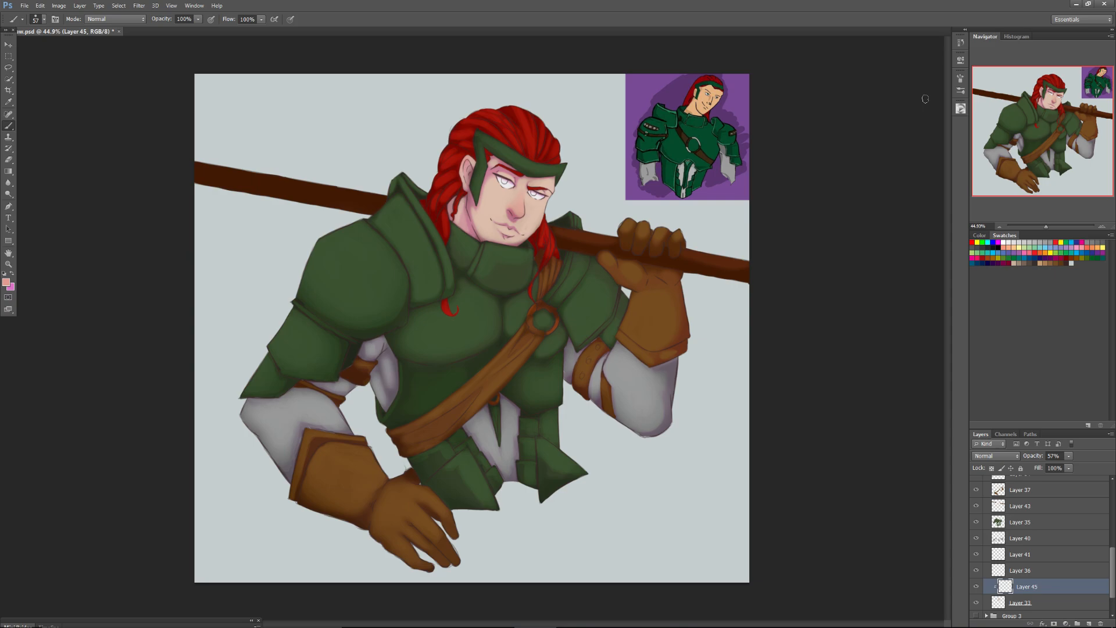
left_click_drag(1046, 226, 1044, 226)
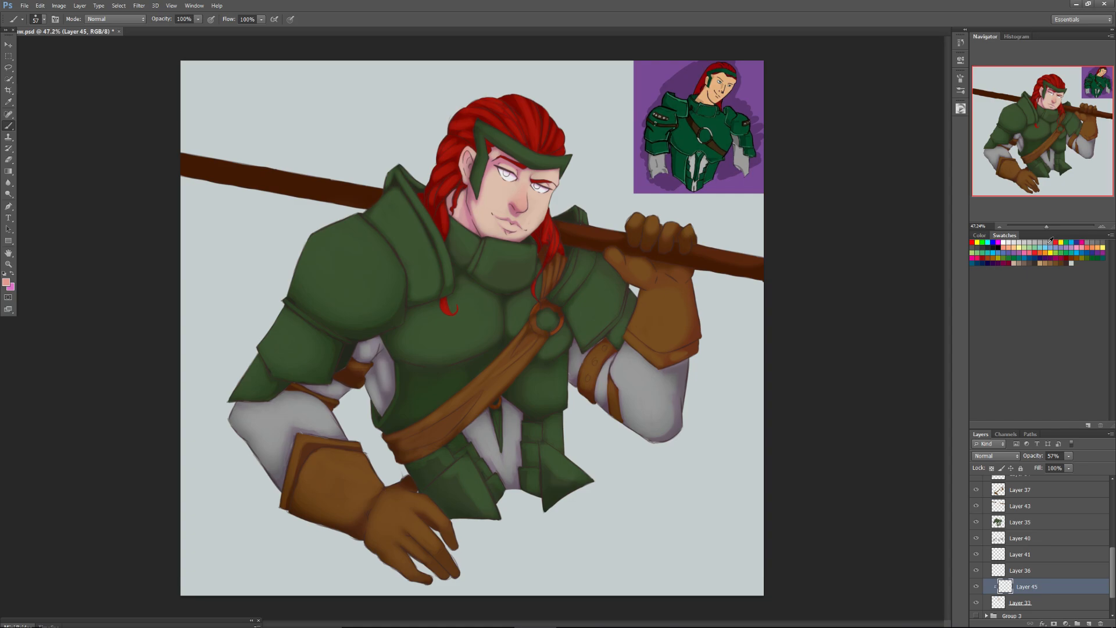
Add a new layer above Layer 44, clip it to the character group and set its blend mode to Lighten.
left_click_drag(1046, 225, 1051, 225)
left_click_drag(1039, 141, 1040, 120)
left_click_drag(1112, 569, 1112, 502)
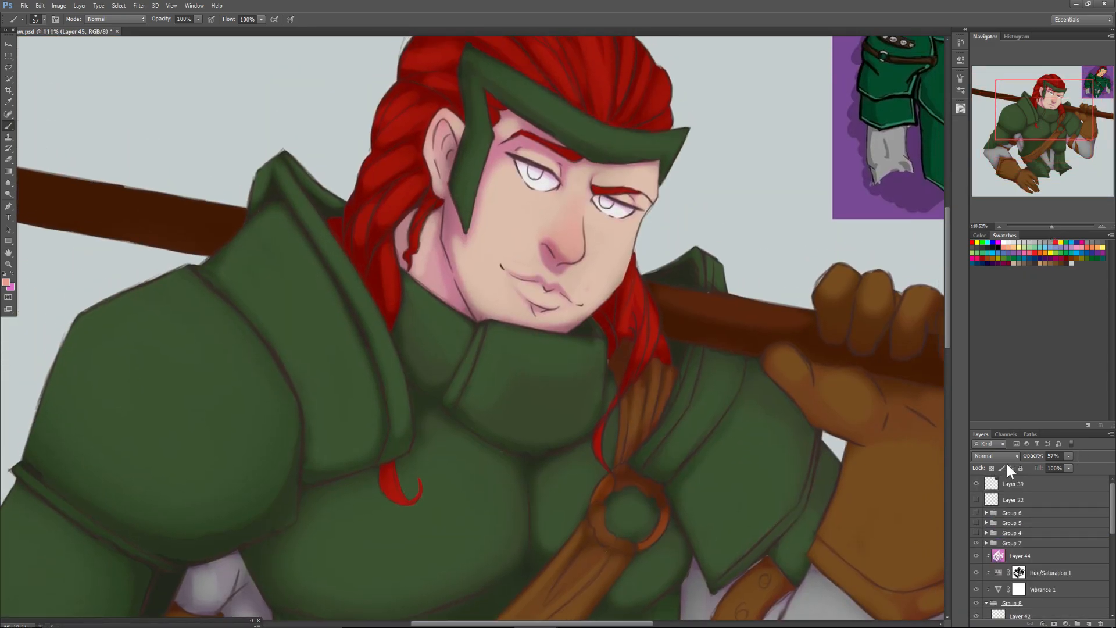
left_click(1019, 556)
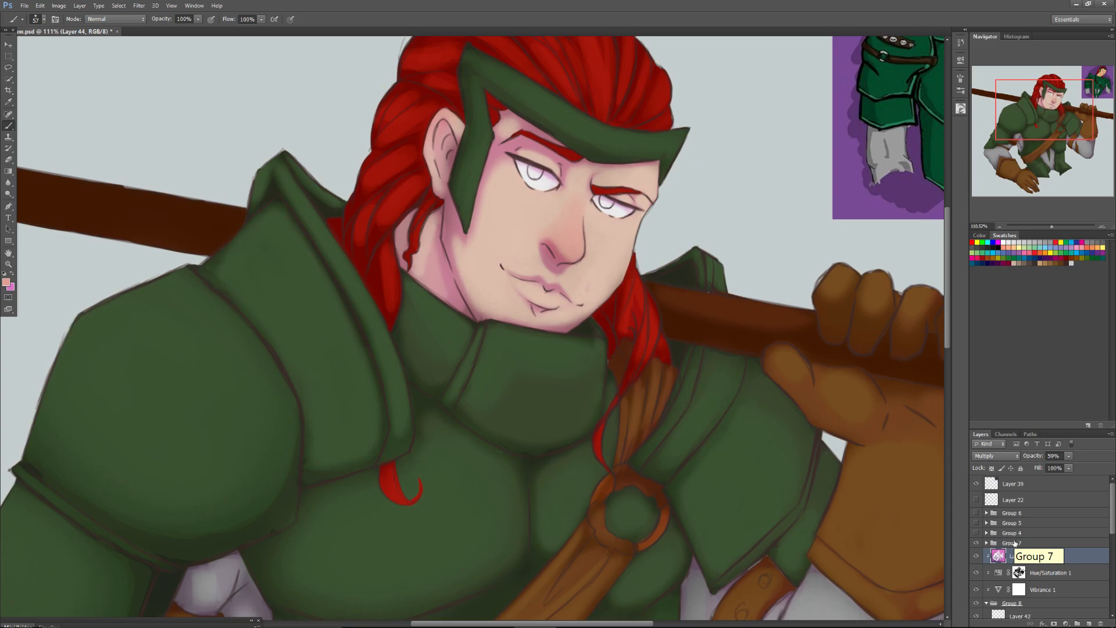
left_click(1089, 623)
left_click(1018, 561, "alt")
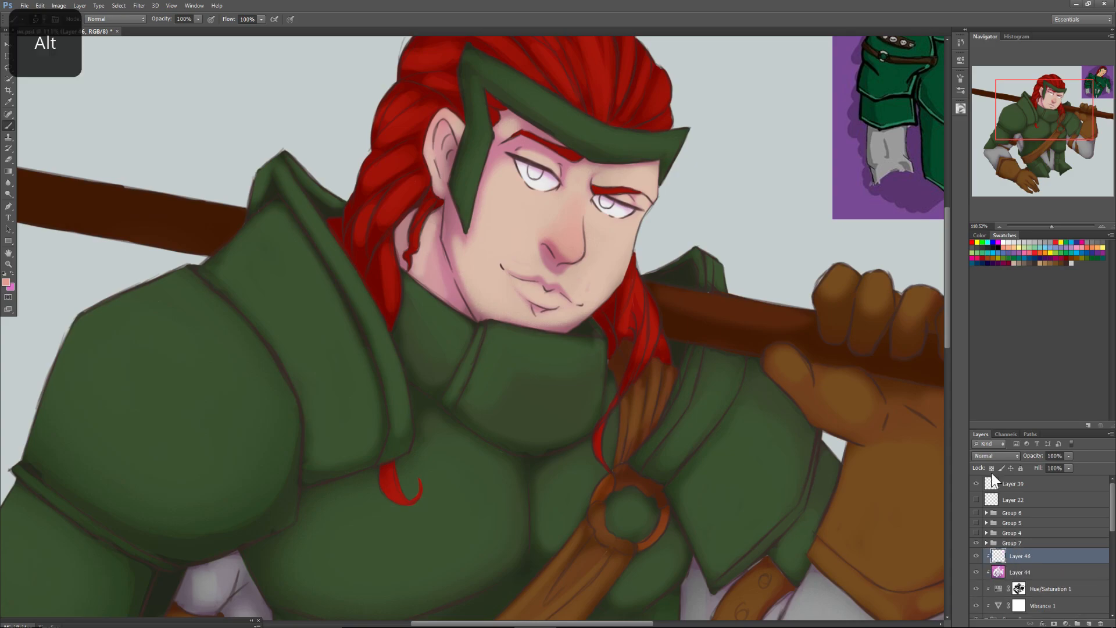
left_click(995, 456)
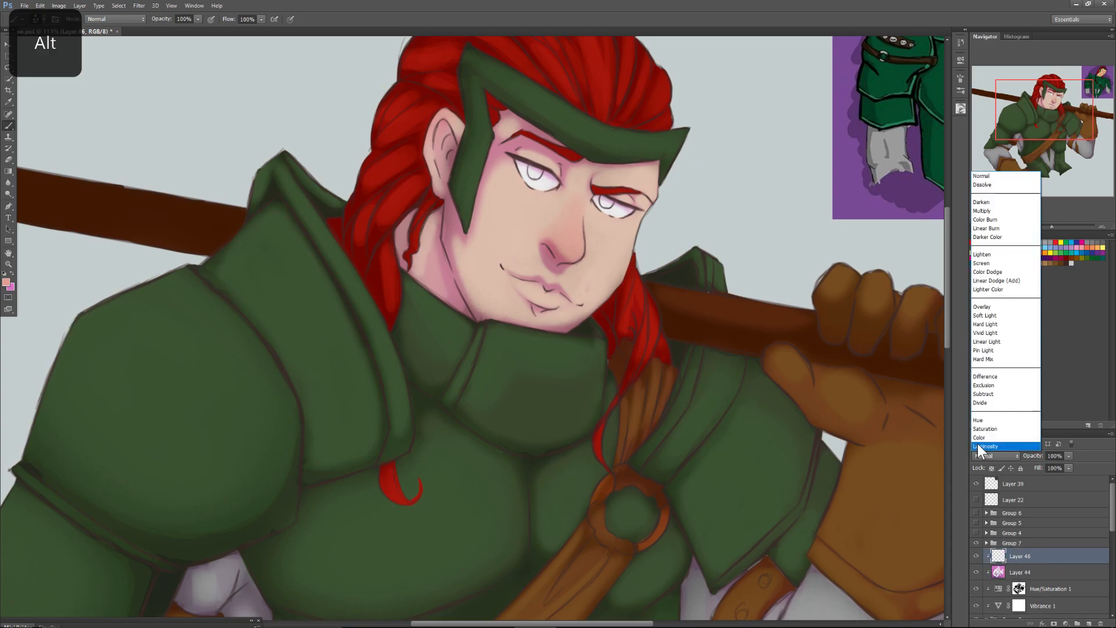
left_click(981, 254)
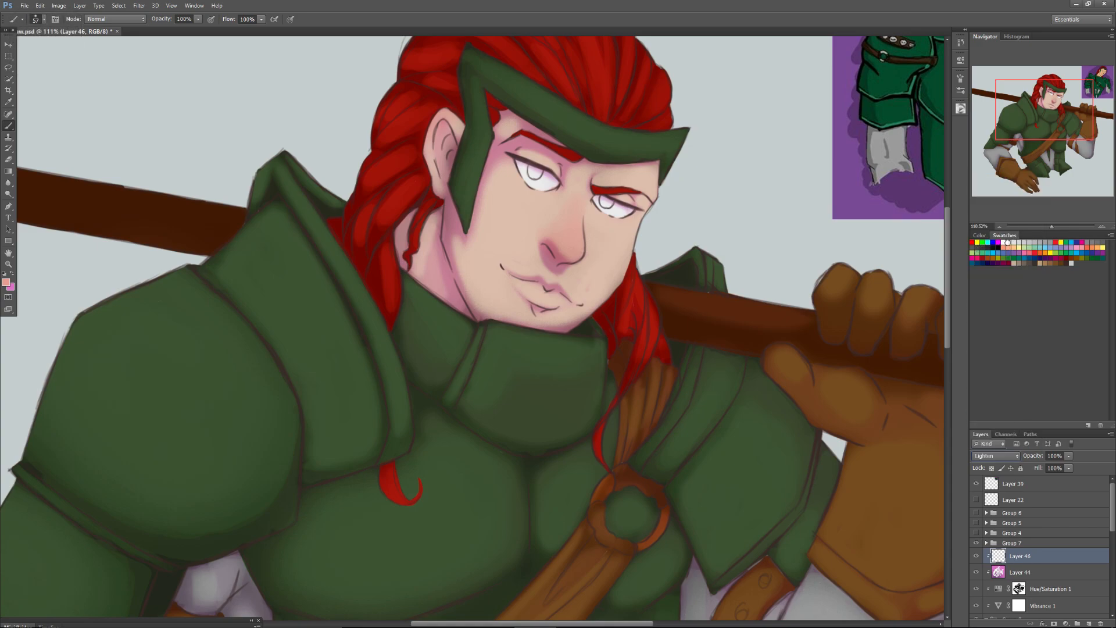
Set up a hard round 23 px brush with near-white paint for highlights on the face.
left_click_drag(1051, 229, 1056, 226)
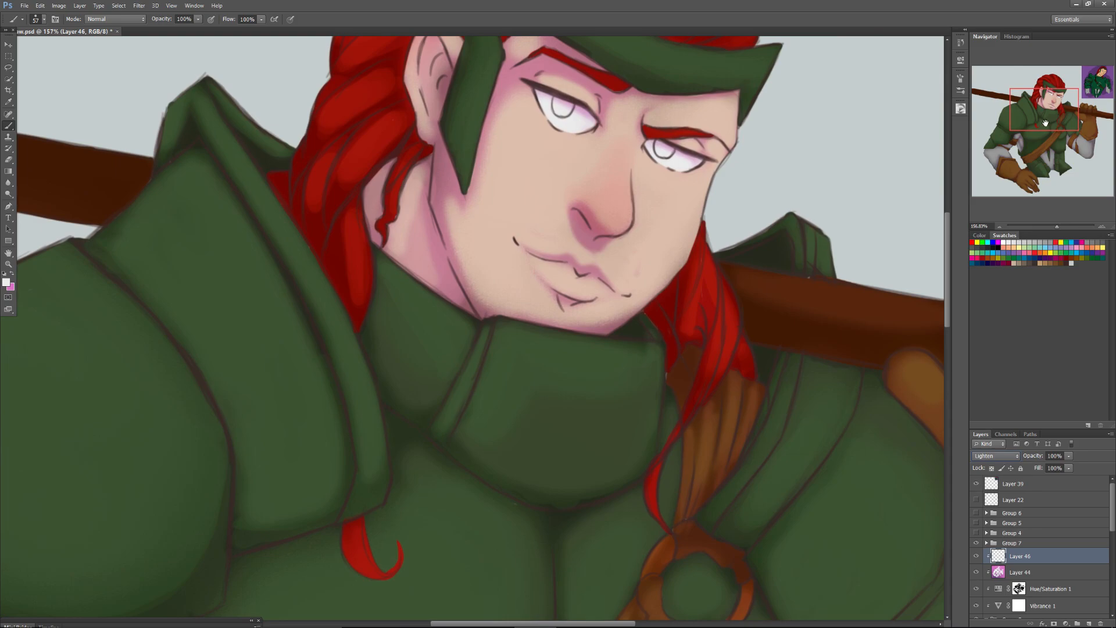
left_click_drag(1047, 118, 1046, 115)
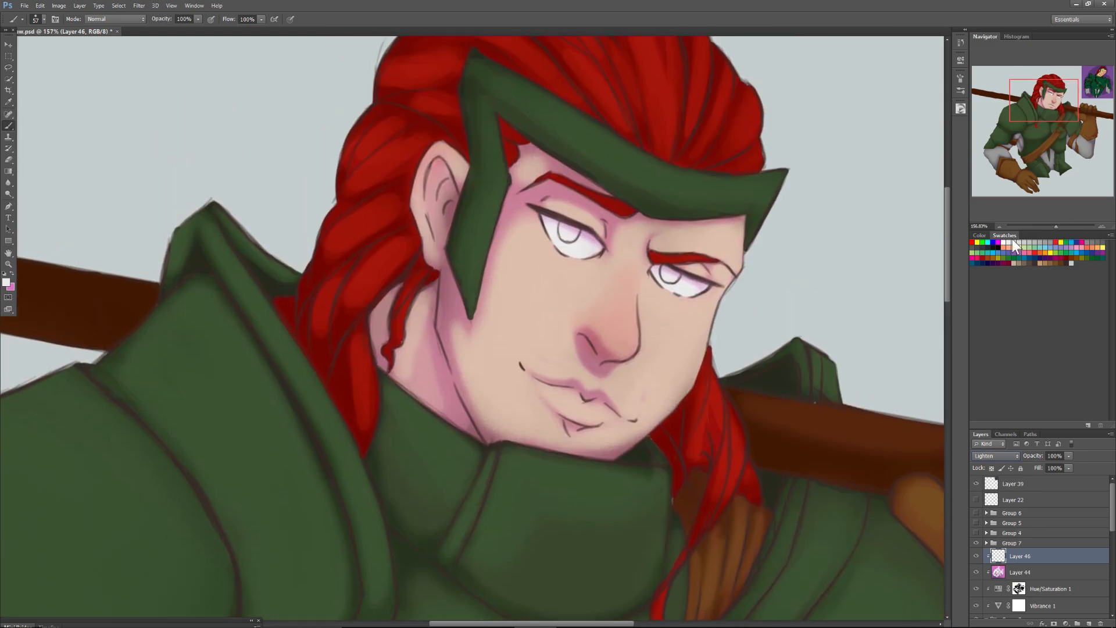
right_click(628, 329)
left_click(691, 452)
left_click_drag(650, 343, 643, 343)
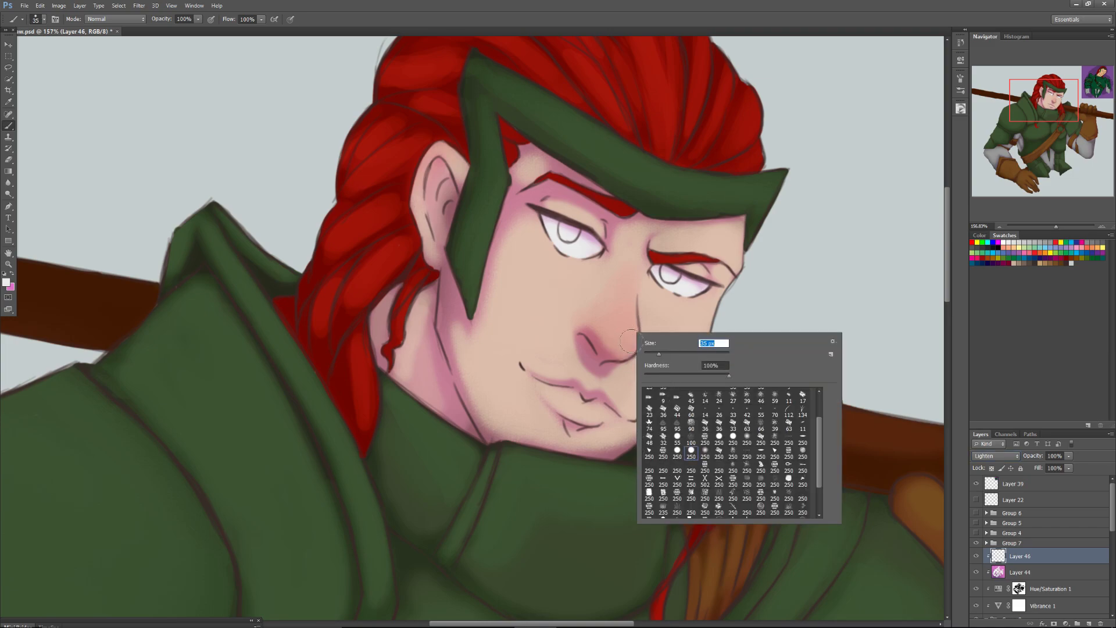
key("Return")
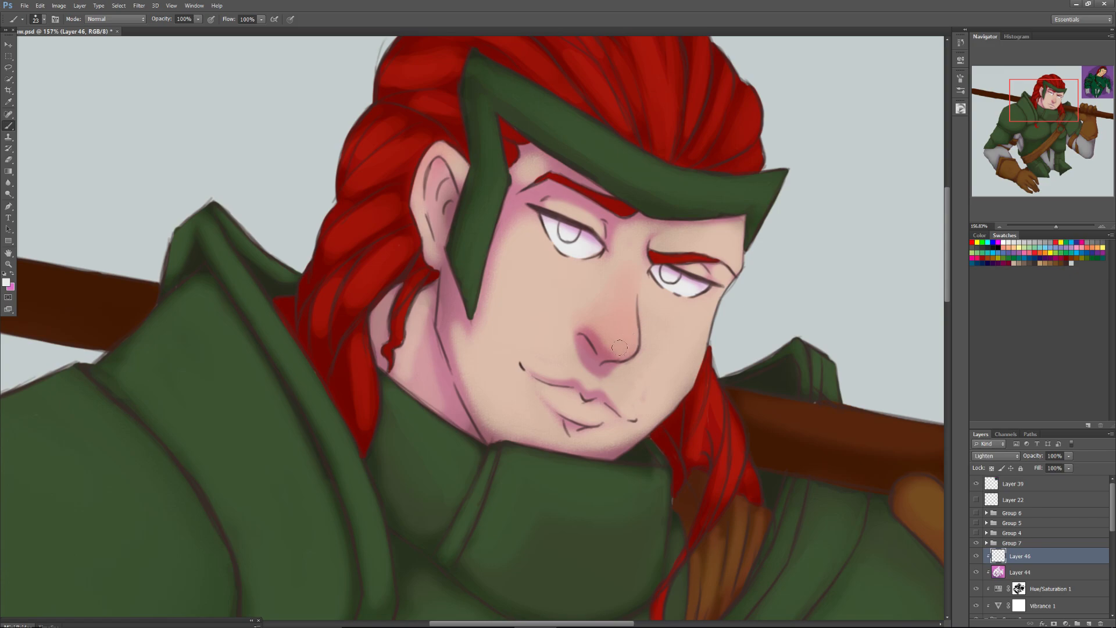
Paint a small highlight on the tip of the nose and set Layer 46's blend mode to Overlay.
mouse_move(1036, 131)
left_mouse_down()
mouse_move(1047, 122)
mouse_move(1051, 169)
mouse_move(998, 176)
mouse_move(1040, 139)
mouse_move(1044, 112)
left_mouse_up()
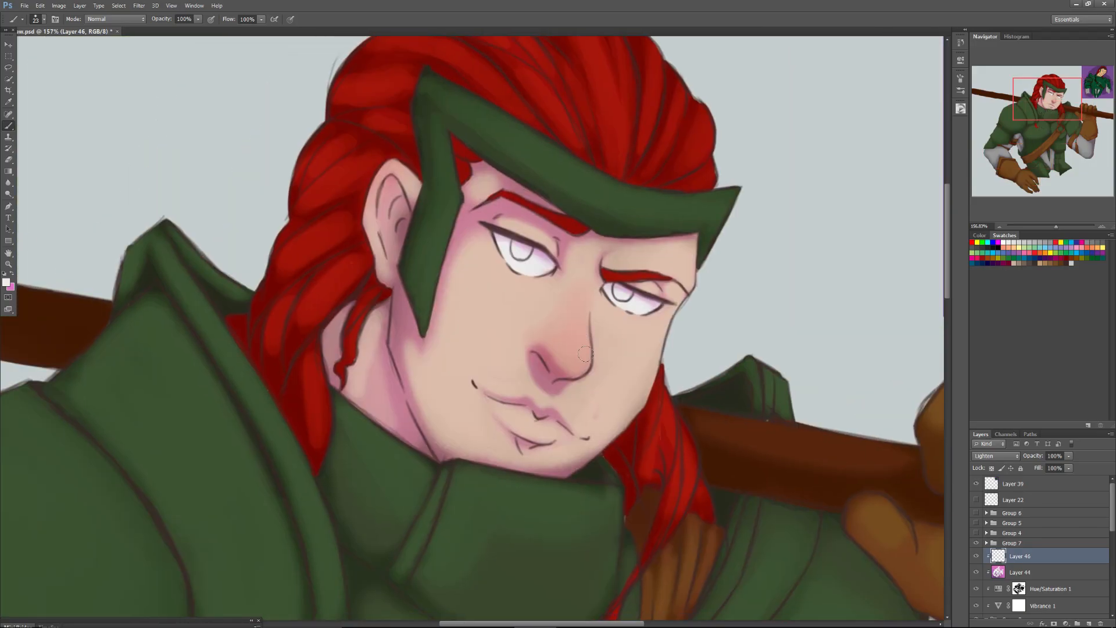
left_click_drag(587, 357, 586, 356)
left_click(995, 455)
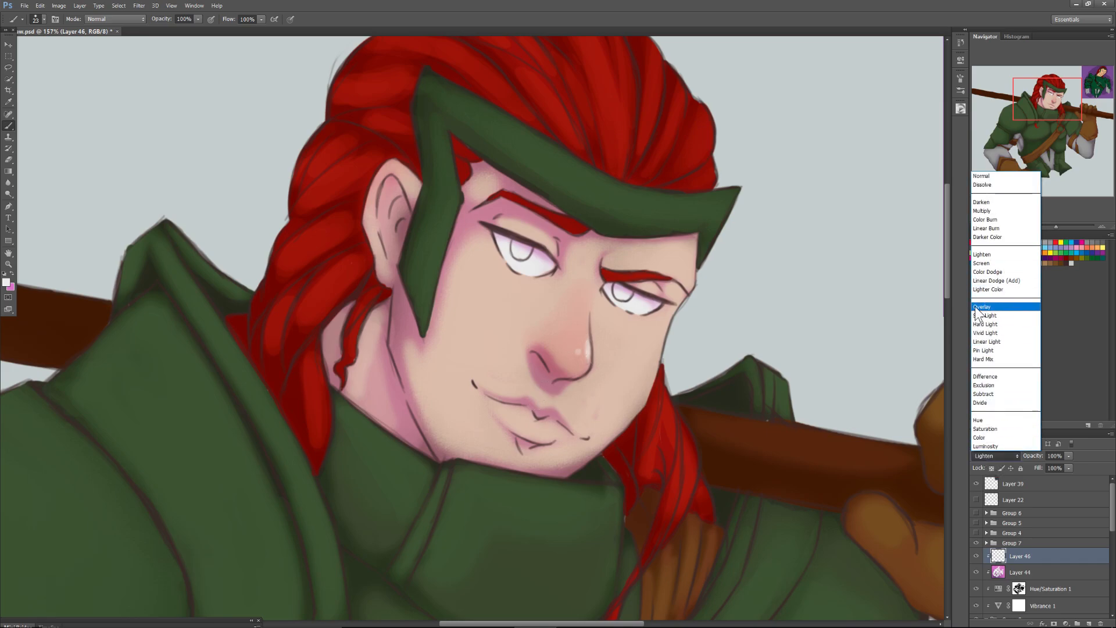
left_click(986, 314)
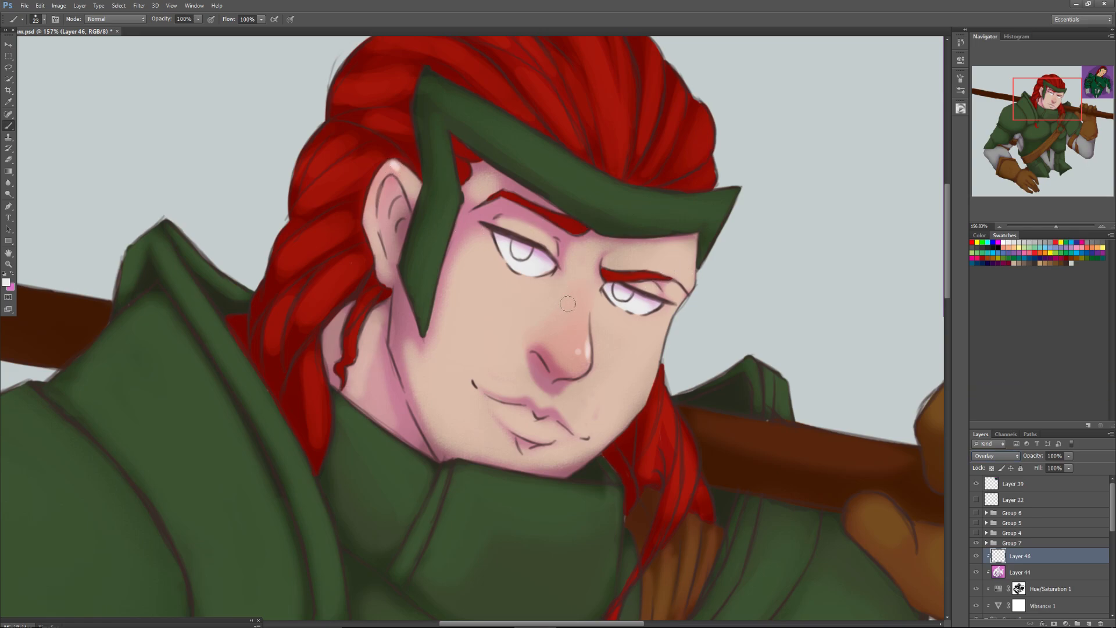
Paint thin highlights along the green headband's upper edge and pointed tip with the 23 px brush.
scroll(639, 326, "up", 3)
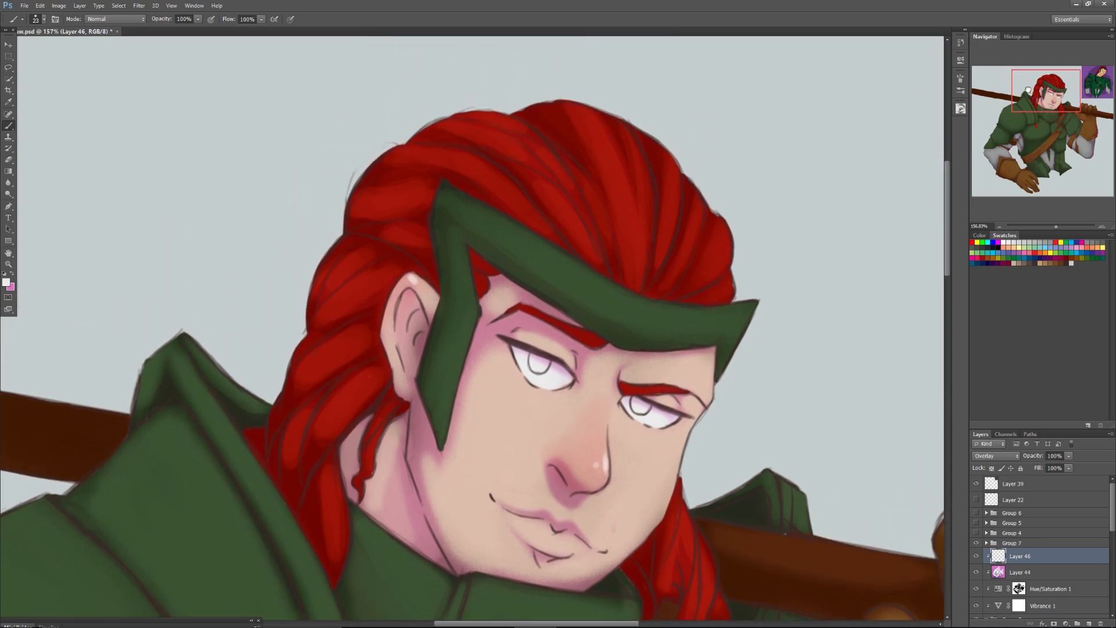
left_click_drag(734, 381, 754, 339)
mouse_move(737, 381)
left_mouse_down()
mouse_move(707, 345)
mouse_move(656, 341)
mouse_move(754, 337)
mouse_move(652, 337)
mouse_move(759, 337)
mouse_move(646, 337)
mouse_move(755, 340)
mouse_move(673, 342)
mouse_move(633, 328)
mouse_move(633, 315)
mouse_move(649, 342)
mouse_move(692, 345)
mouse_move(634, 335)
left_mouse_up()
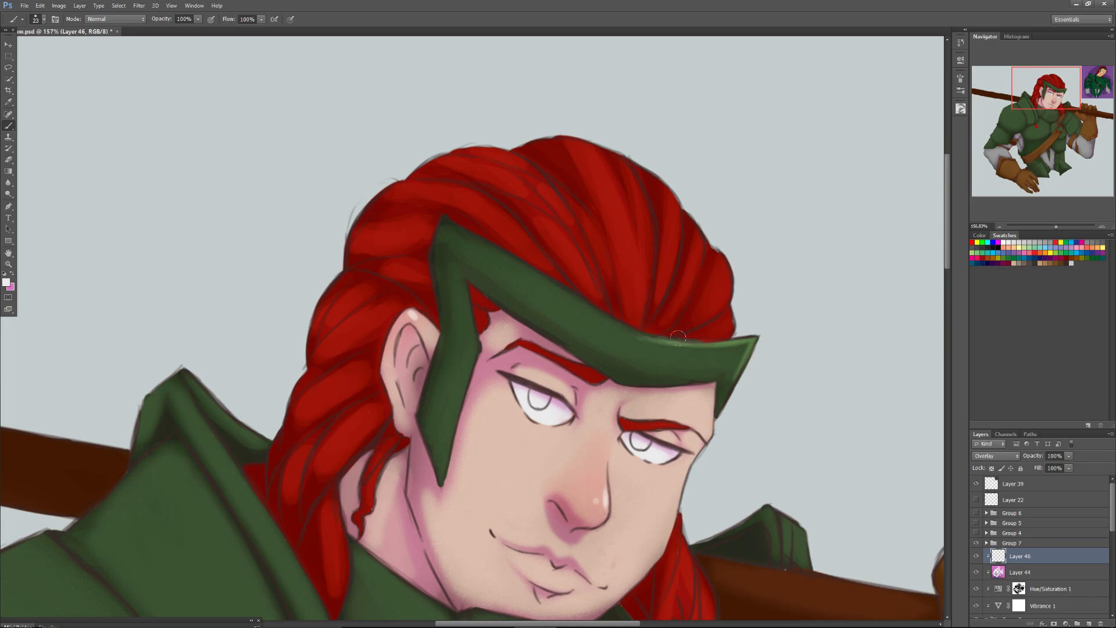
Try small highlight strokes on the red hair strands above the headband's pointed tip.
mouse_move(720, 268)
left_mouse_down()
mouse_move(709, 253)
mouse_move(715, 299)
mouse_move(720, 283)
mouse_move(720, 320)
left_mouse_up()
left_click_drag(690, 240, 686, 268)
left_click_drag(663, 194, 668, 218)
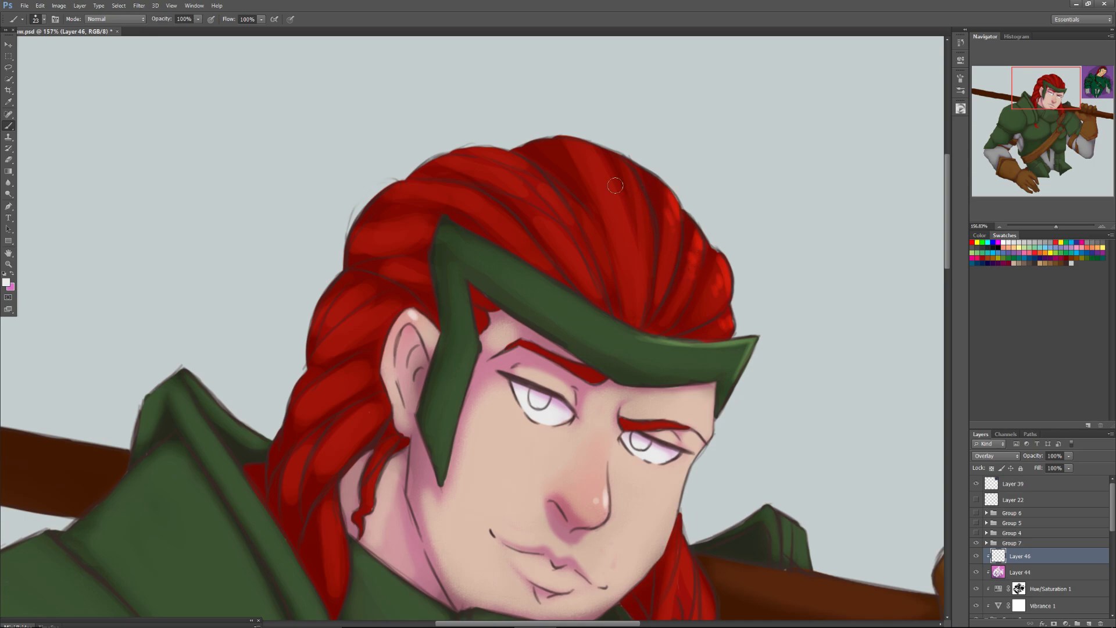
Enlarge the brush to 66 px and try broad Overlay highlights along the hair strands on top of the head.
right_click(636, 237)
left_click_drag(660, 258, 672, 258)
left_click(637, 244)
mouse_move(611, 196)
left_mouse_down()
mouse_move(586, 154)
mouse_move(613, 203)
mouse_move(634, 200)
mouse_move(642, 277)
mouse_move(673, 242)
mouse_move(668, 232)
mouse_move(682, 297)
mouse_move(719, 273)
mouse_move(707, 303)
mouse_move(717, 320)
mouse_move(738, 310)
mouse_move(717, 291)
mouse_move(722, 278)
mouse_move(672, 247)
mouse_move(685, 283)
mouse_move(667, 251)
mouse_move(640, 261)
mouse_move(606, 209)
mouse_move(623, 259)
mouse_move(619, 228)
mouse_move(647, 256)
mouse_move(665, 247)
mouse_move(691, 287)
mouse_move(725, 276)
mouse_move(701, 272)
mouse_move(587, 171)
mouse_move(595, 252)
mouse_move(569, 200)
mouse_move(595, 247)
mouse_move(559, 216)
mouse_move(561, 243)
mouse_move(460, 173)
mouse_move(514, 179)
mouse_move(568, 244)
mouse_move(428, 159)
mouse_move(504, 180)
mouse_move(473, 166)
left_mouse_up()
mouse_move(522, 243)
left_mouse_down()
mouse_move(432, 181)
mouse_move(524, 243)
mouse_move(463, 203)
mouse_move(491, 216)
mouse_move(471, 204)
mouse_move(490, 245)
left_mouse_up()
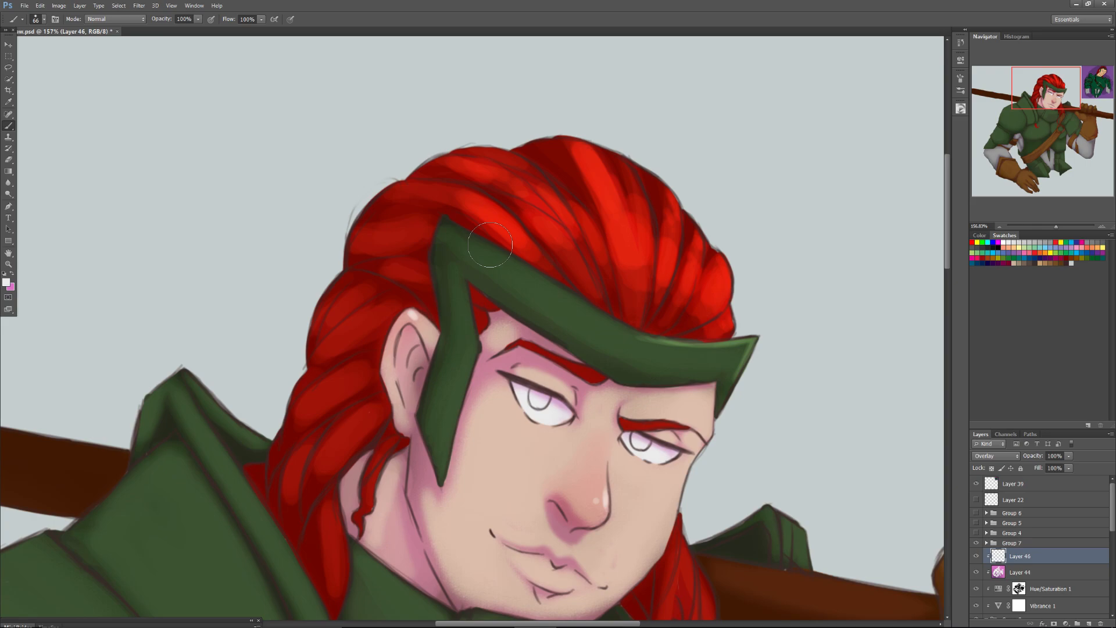
mouse_move(490, 245)
left_mouse_down()
mouse_move(549, 240)
mouse_move(544, 248)
mouse_move(551, 221)
mouse_move(540, 225)
mouse_move(590, 249)
mouse_move(625, 291)
mouse_move(680, 325)
left_mouse_up()
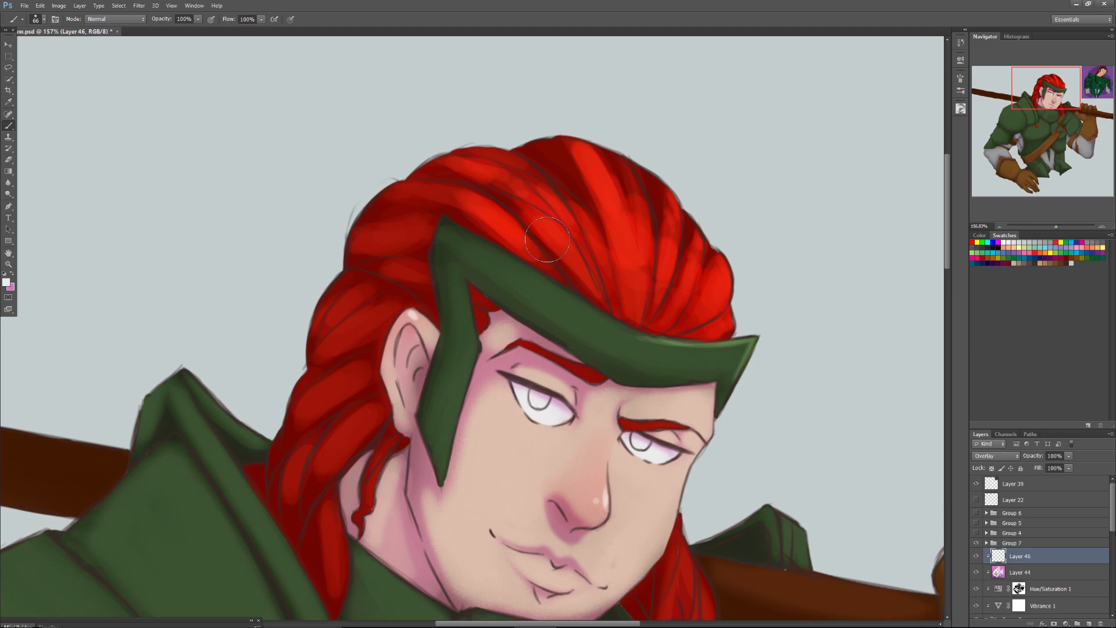
mouse_move(546, 239)
left_mouse_down()
mouse_move(482, 225)
mouse_move(467, 199)
left_mouse_up()
Undo the highlight strokes on the hair.
key("ctrl+alt+z")
key("ctrl+alt+z")
key("ctrl+alt+z")
key("ctrl+alt+z")
key("ctrl+alt+z")
key("ctrl+alt+z")
key("ctrl+alt+z")
key("ctrl+alt+z")
key("ctrl+alt+z")
key("ctrl+alt+z")
key("ctrl+alt+z")
key("ctrl+alt+z")
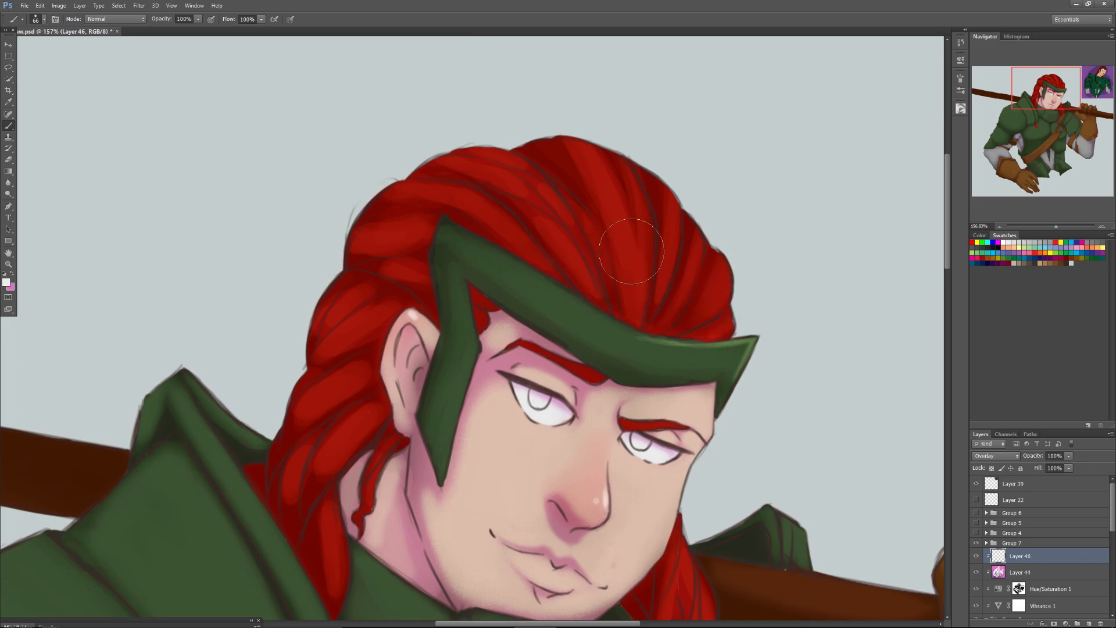
Choose a soft round brush at 91 px and paint an Overlay highlight on the front hair strands above the headband's pointed tip.
left_click_drag(619, 283, 618, 279)
right_click(693, 302)
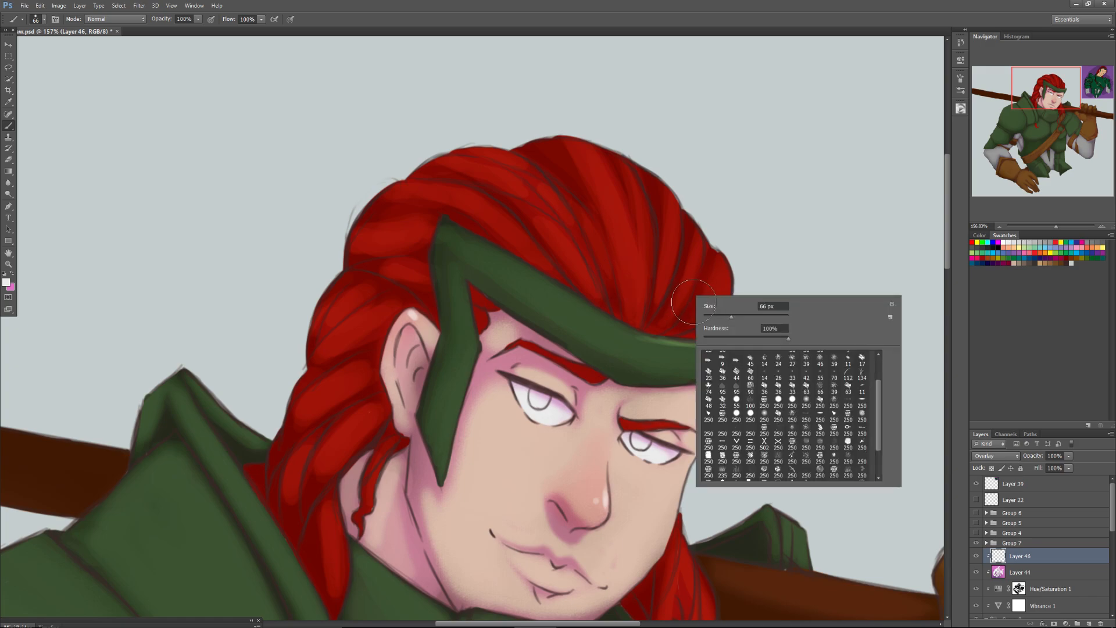
left_click(764, 415)
left_click(741, 314)
left_click(726, 225)
left_click_drag(728, 224, 721, 267)
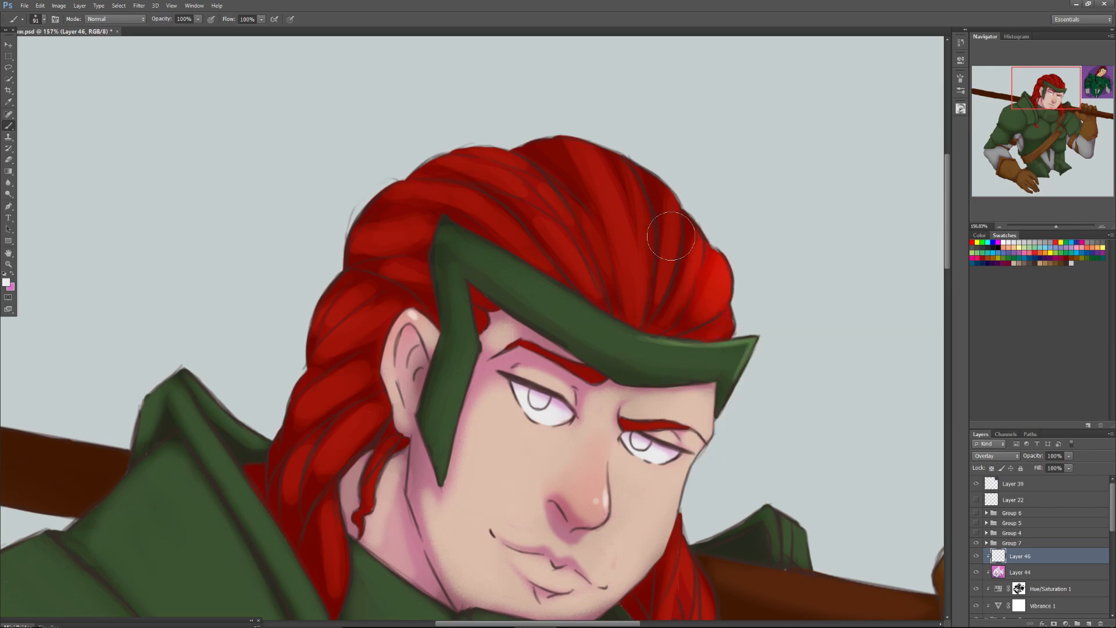
Reduce the soft brush to 55 px and highlight the red hair strands from the forehead up to the crown.
right_click(708, 251)
left_click(735, 269)
mouse_move(700, 238)
left_mouse_down()
mouse_move(689, 287)
mouse_move(700, 235)
mouse_move(697, 303)
left_mouse_up()
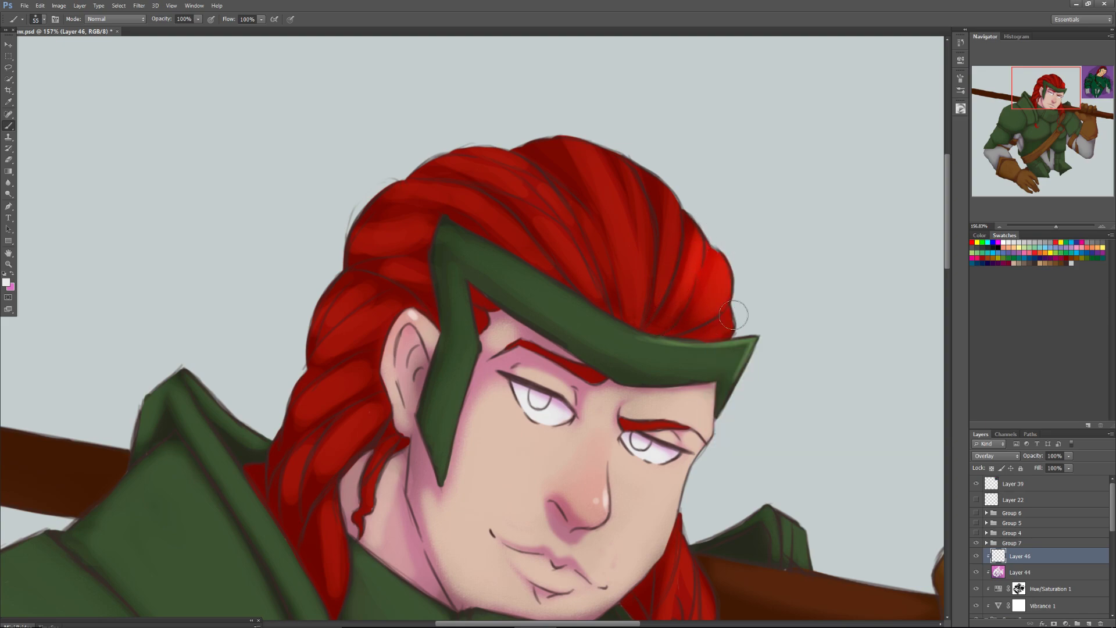
mouse_move(674, 211)
left_mouse_down()
mouse_move(659, 265)
mouse_move(640, 200)
left_mouse_up()
mouse_move(627, 288)
left_mouse_down()
mouse_move(567, 135)
mouse_move(601, 189)
left_mouse_up()
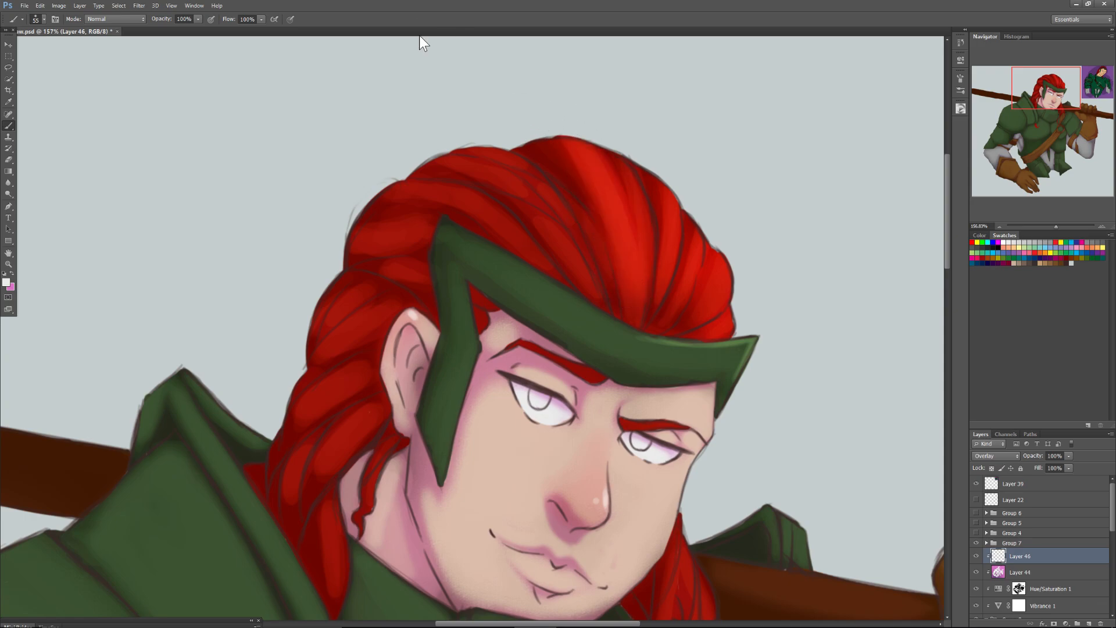
Brighten the individual hair strands just above the headband with more 55 px strokes following each strand.
mouse_move(592, 249)
left_mouse_down()
mouse_move(541, 195)
mouse_move(600, 301)
mouse_move(611, 270)
left_mouse_up()
left_click_drag(645, 319, 690, 317)
left_click_drag(712, 299, 713, 289)
left_click_drag(689, 234, 683, 243)
left_click_drag(674, 203, 662, 276)
mouse_move(586, 164)
left_mouse_down()
mouse_move(629, 205)
mouse_move(623, 286)
left_mouse_up()
left_click_drag(594, 219, 594, 250)
Extend the hair highlights to the strands at the back of the head above the ear.
mouse_move(462, 141)
left_mouse_down()
mouse_move(560, 235)
mouse_move(538, 257)
left_mouse_up()
left_click_drag(431, 187, 476, 229)
mouse_move(345, 207)
left_mouse_down()
mouse_move(415, 231)
mouse_move(375, 239)
left_mouse_up()
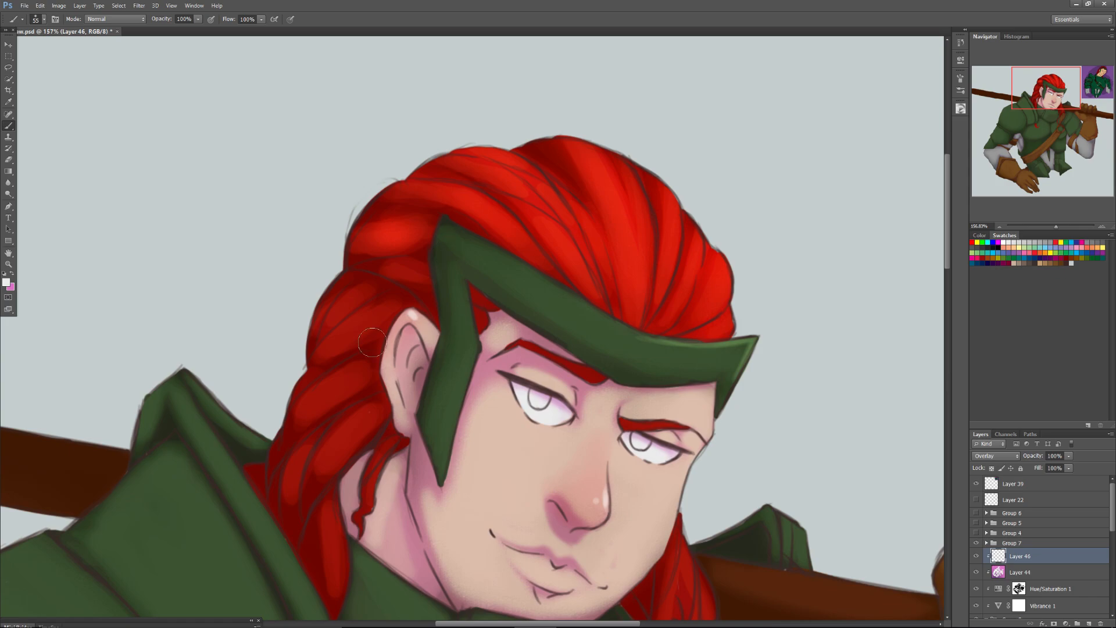
Set the brush to 46 px and paint broad highlights along the headband's front band and its side piece.
right_click(529, 281)
left_click(546, 297)
mouse_move(456, 233)
left_mouse_down()
mouse_move(623, 341)
mouse_move(534, 286)
mouse_move(680, 350)
left_mouse_up()
mouse_move(645, 350)
left_mouse_down()
mouse_move(737, 353)
mouse_move(698, 361)
left_mouse_up()
left_click_drag(505, 265, 570, 315)
mouse_move(446, 296)
left_mouse_down()
mouse_move(457, 291)
mouse_move(463, 347)
left_mouse_up()
left_click_drag(448, 401, 468, 352)
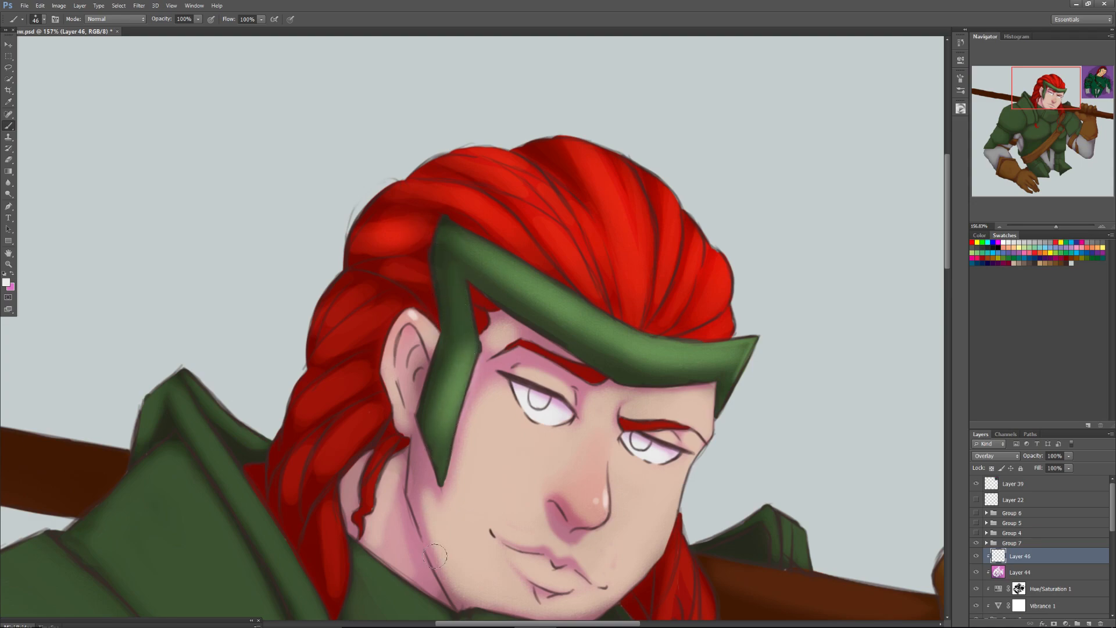
Reduce the brush to 17 px and dab a highlight on the lower lip.
key("]")
key("]")
key("]")
key("]")
key("]")
key("]")
key("]")
key("[")
key("[")
key("[")
key("[")
key("[")
key("[")
key("[")
right_click(556, 580)
left_click_drag(588, 458, 585, 459)
left_click(556, 581)
right_click(553, 519)
left_click(573, 459)
left_click(545, 583)
left_click_drag(564, 581, 567, 581)
Paint small 17 px highlights on the hair strands hanging on both sides of the neck.
left_click_drag(367, 480, 370, 497)
mouse_move(342, 454)
left_mouse_down()
mouse_move(334, 446)
mouse_move(323, 464)
left_mouse_up()
left_click_drag(1034, 97, 1037, 108)
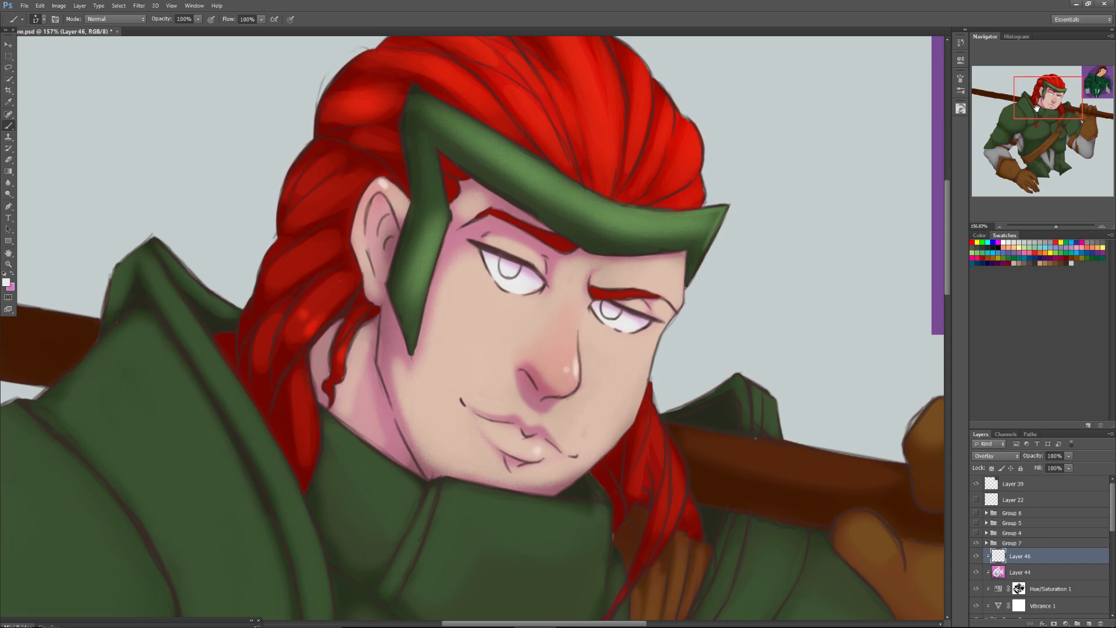
mouse_move(668, 452)
left_mouse_down()
mouse_move(670, 527)
mouse_move(659, 512)
left_mouse_up()
mouse_move(654, 420)
left_mouse_down()
mouse_move(658, 469)
mouse_move(655, 440)
mouse_move(639, 472)
mouse_move(648, 401)
left_mouse_up()
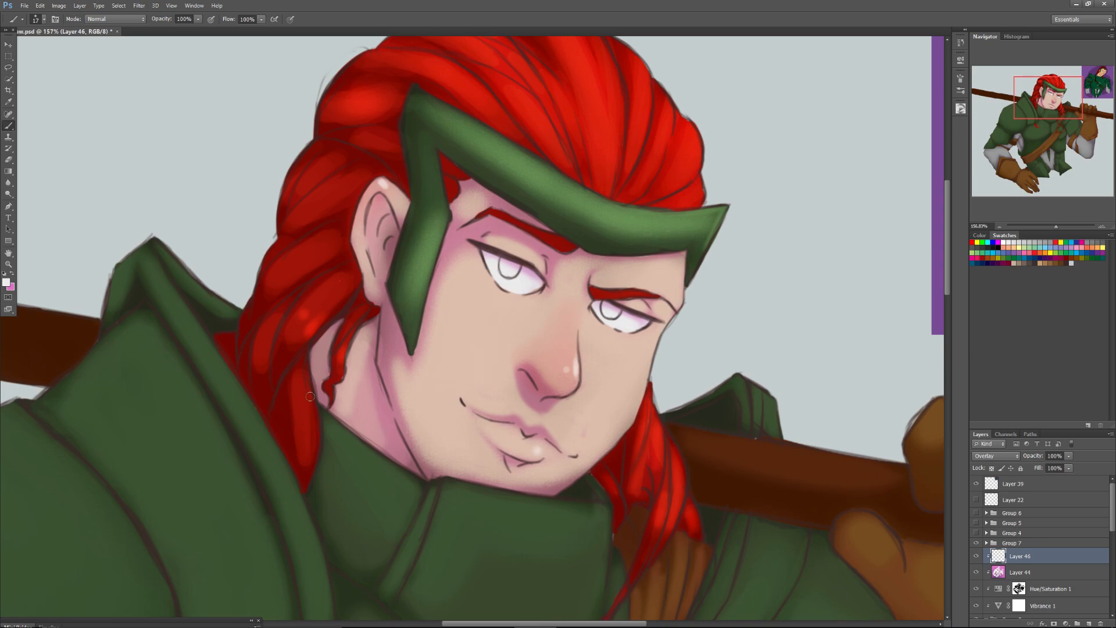
mouse_move(303, 387)
left_mouse_down()
mouse_move(309, 443)
mouse_move(300, 420)
left_mouse_up()
Rework the highlight on the headband's side piece beside the ear into a narrower one along its edge.
left_click_drag(403, 281, 413, 256)
left_click_drag(425, 209, 413, 265)
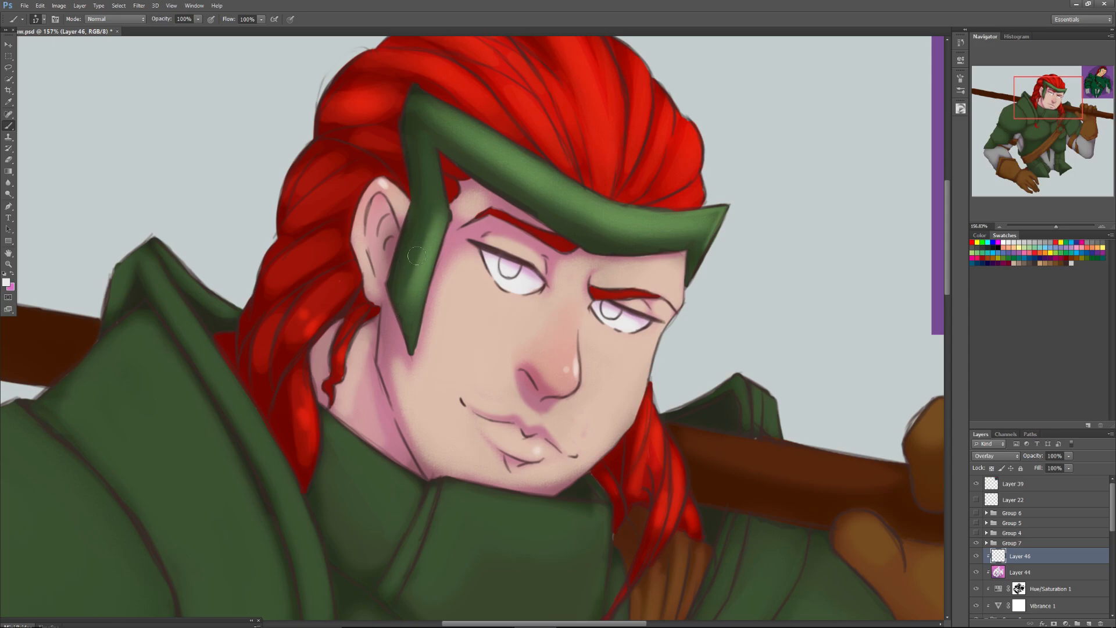
left_click_drag(394, 303, 416, 241)
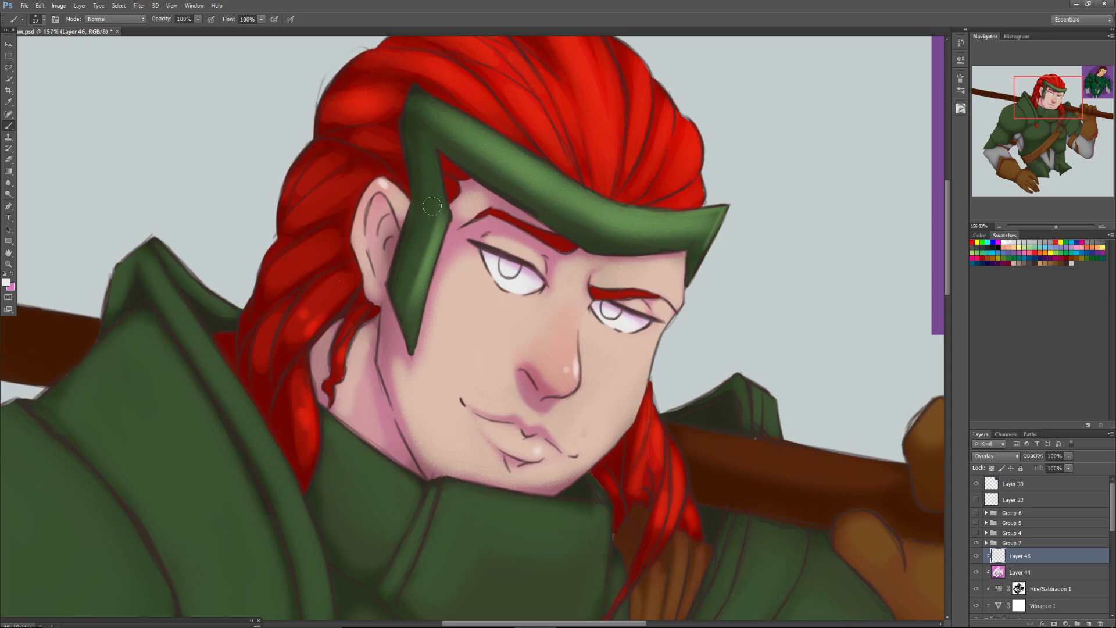
left_click_drag(415, 284, 401, 312)
Replace the headband's broad front highlight with thin highlights along its upper edge and central bend.
left_click_drag(416, 116, 549, 196)
left_click_drag(464, 134, 581, 219)
mouse_move(432, 116)
left_mouse_down()
mouse_move(650, 253)
mouse_move(623, 208)
mouse_move(660, 239)
mouse_move(653, 228)
mouse_move(628, 239)
mouse_move(702, 217)
mouse_move(706, 225)
mouse_move(697, 236)
mouse_move(581, 224)
left_mouse_up()
key("bracketleft")
key("bracketleft")
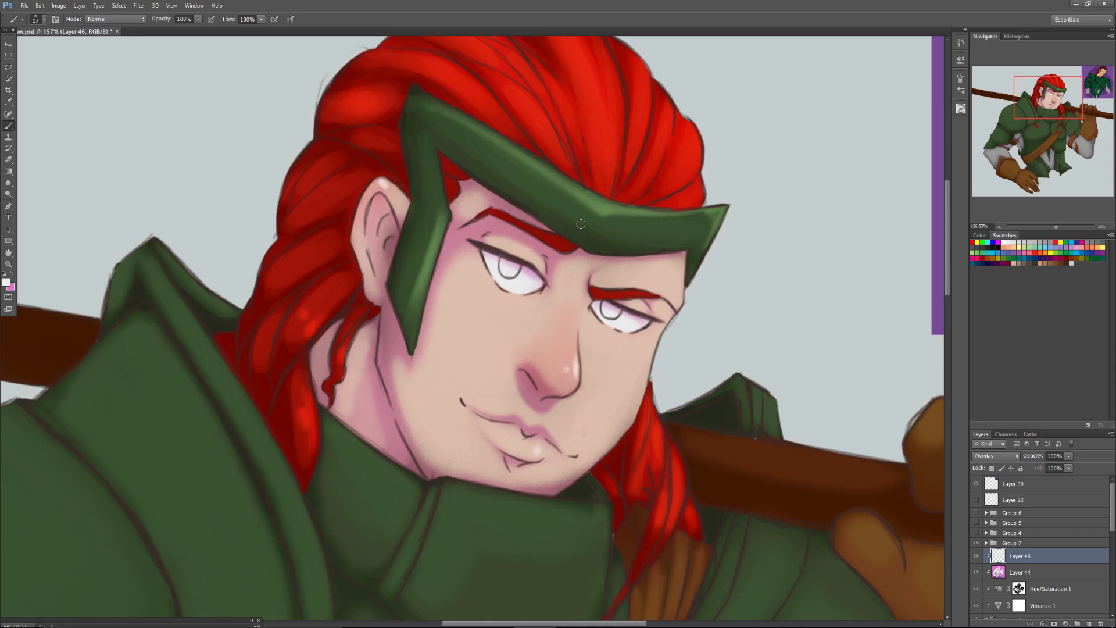
left_click_drag(571, 208, 586, 217)
Set the soft brush to 61 px and highlight the knuckles and thumb base of the glove gripping the staff.
left_click_drag(1032, 106, 1042, 108)
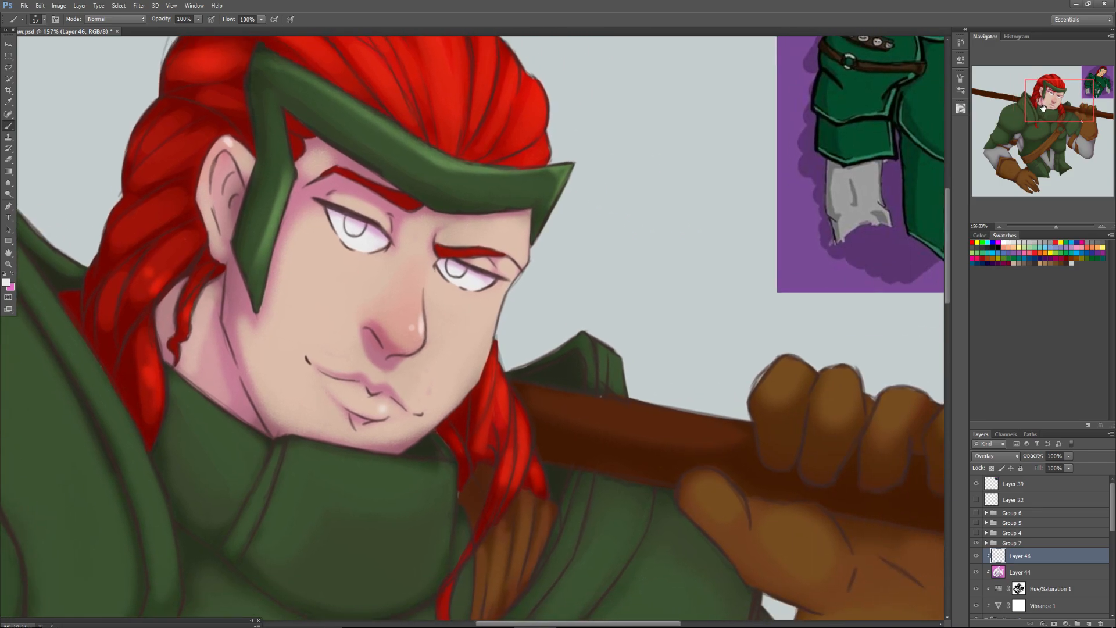
right_click(783, 376)
left_click(852, 495)
left_click(816, 393)
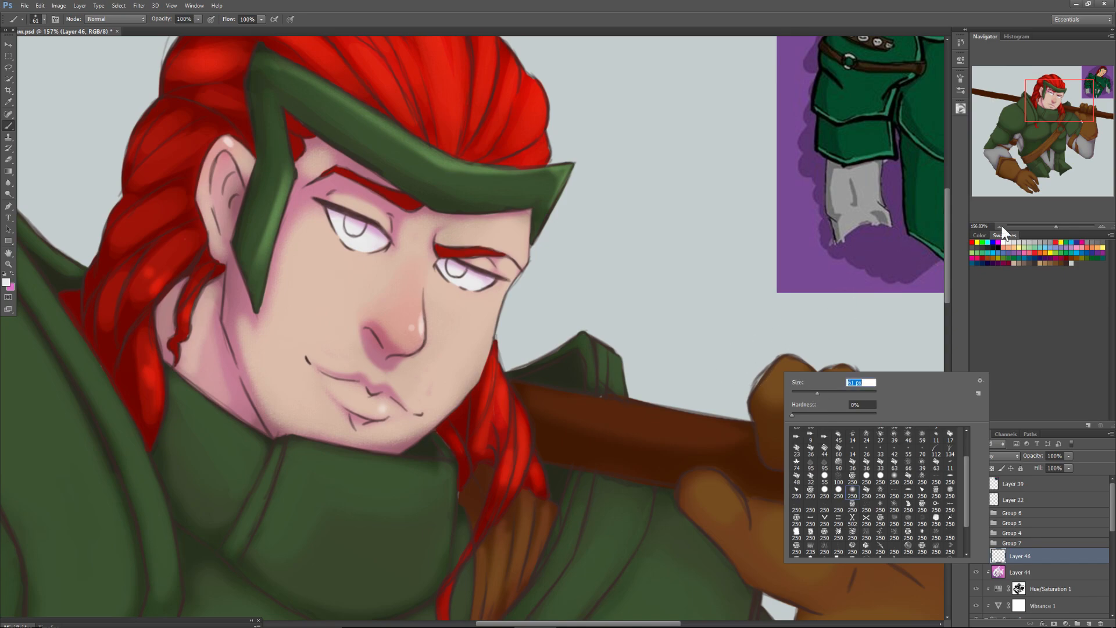
left_click_drag(1056, 225, 1052, 228)
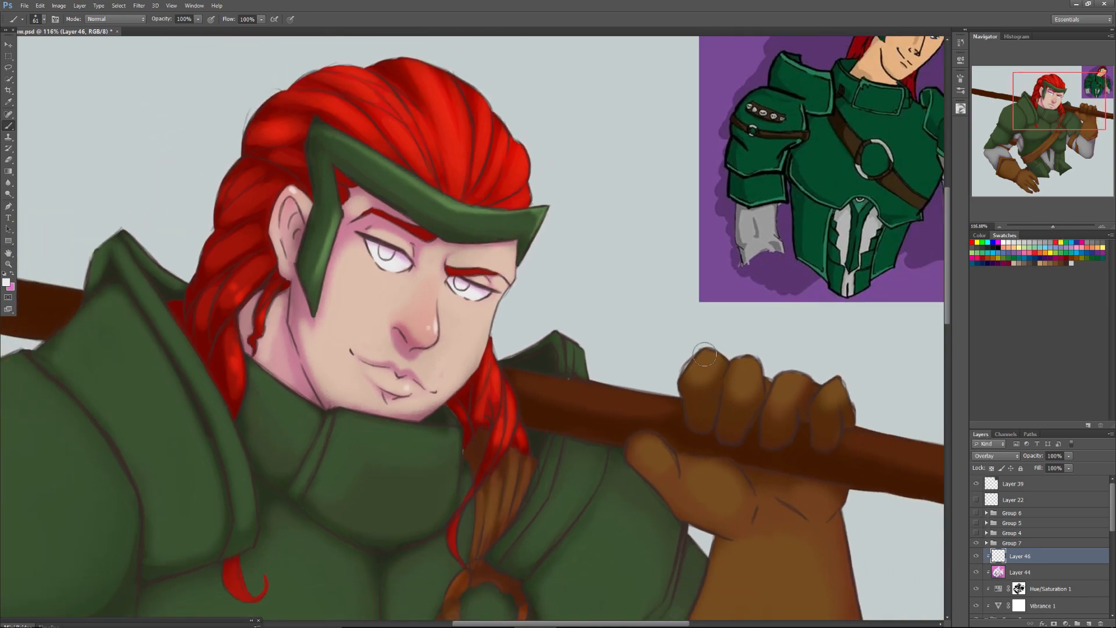
mouse_move(704, 351)
left_mouse_down()
mouse_move(748, 361)
mouse_move(744, 350)
mouse_move(792, 371)
mouse_move(825, 370)
left_mouse_up()
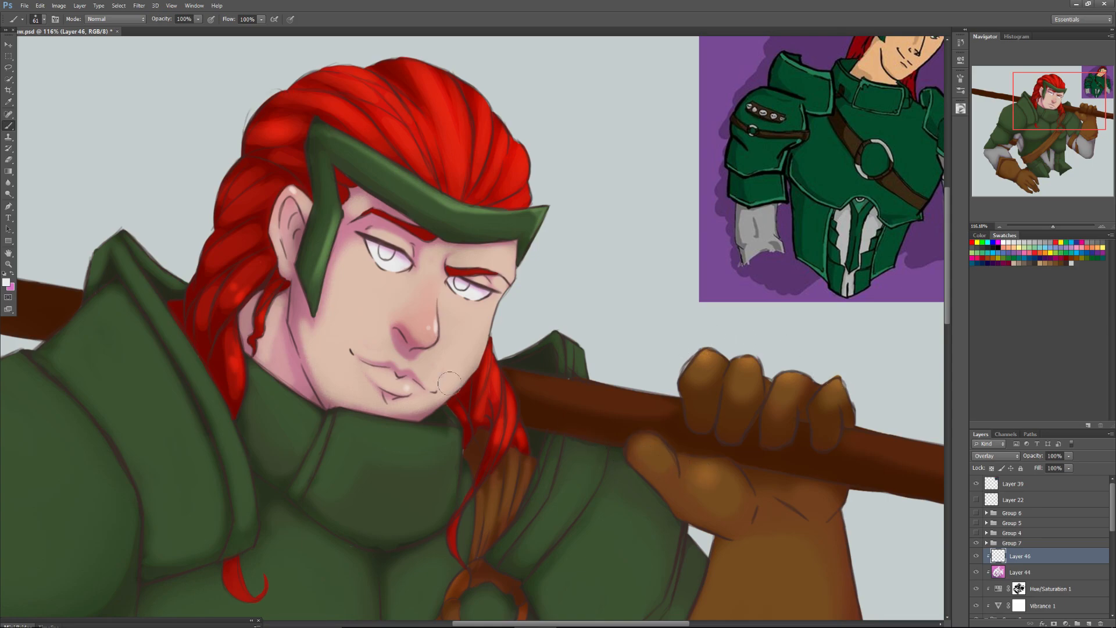
Reduce the brush to 13 px and paint highlights along both sides of the chest strap's ring.
scroll(449, 384, "down", 5)
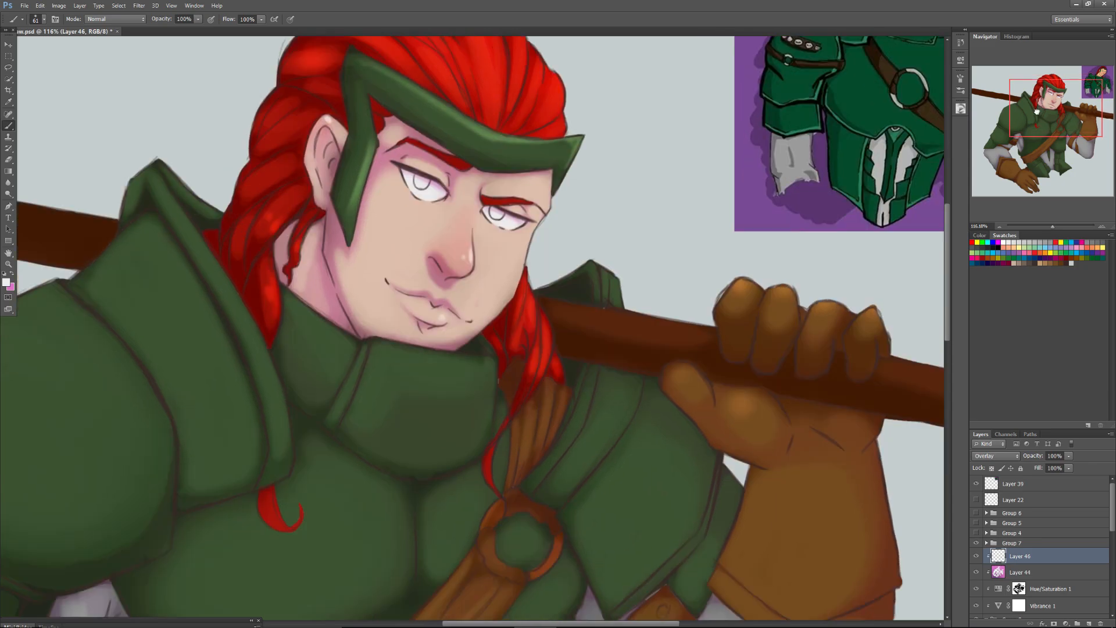
right_click(596, 382)
left_click_drag(630, 400, 615, 399)
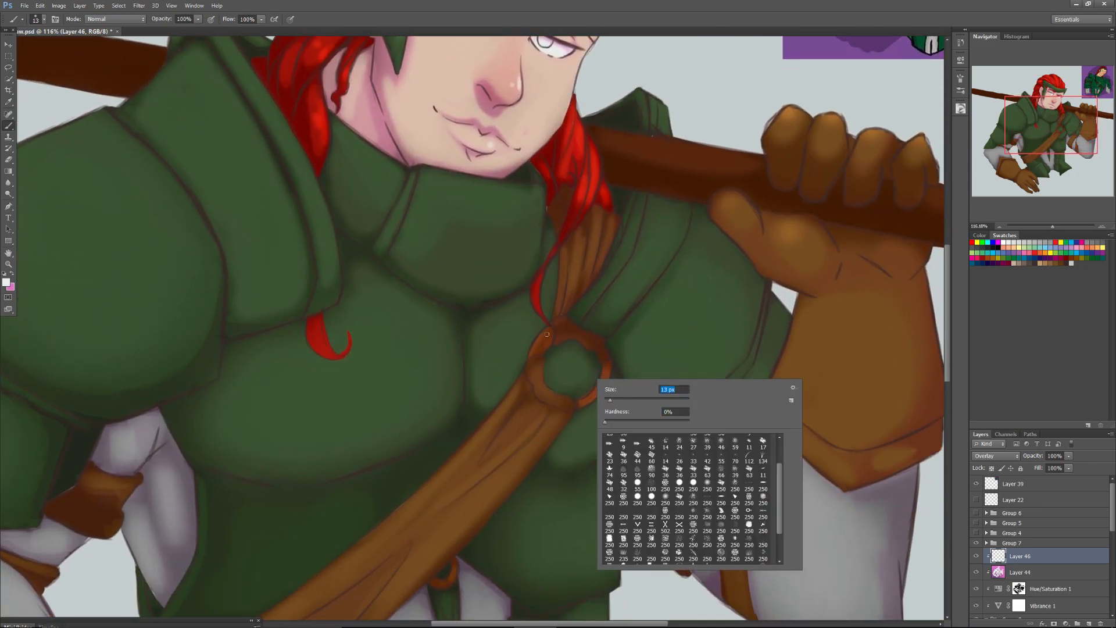
left_click_drag(544, 334, 529, 357)
left_click_drag(603, 372, 588, 395)
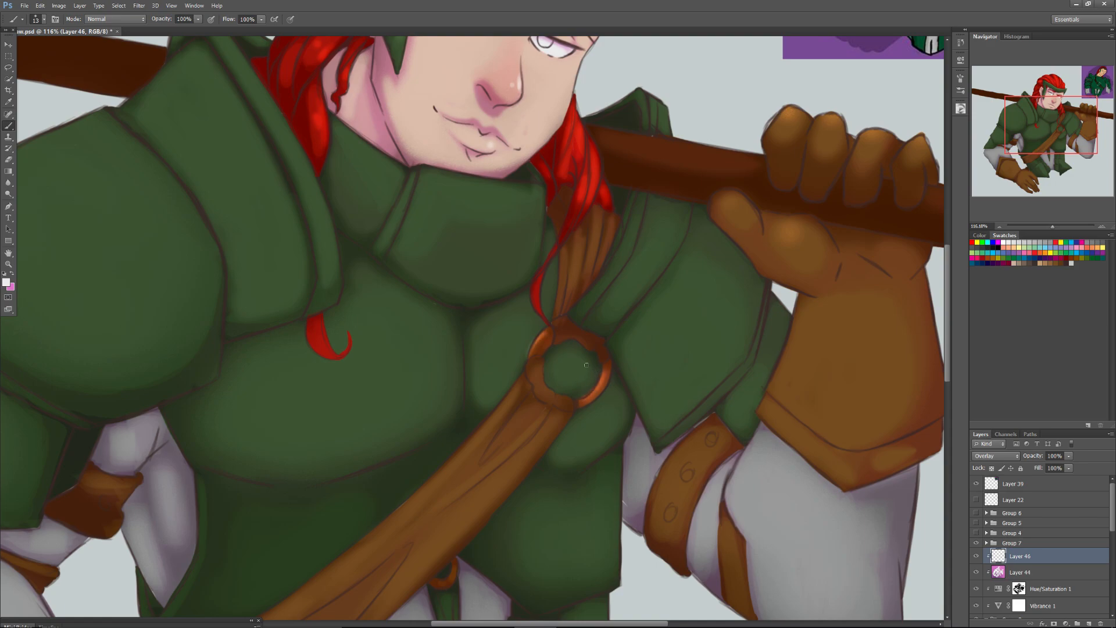
Add 13 px highlights to the loose hair curls on the chest and along the collar's side edge.
left_click_drag(319, 318, 321, 338)
left_click_drag(542, 275, 546, 319)
left_click_drag(1033, 123, 1012, 112)
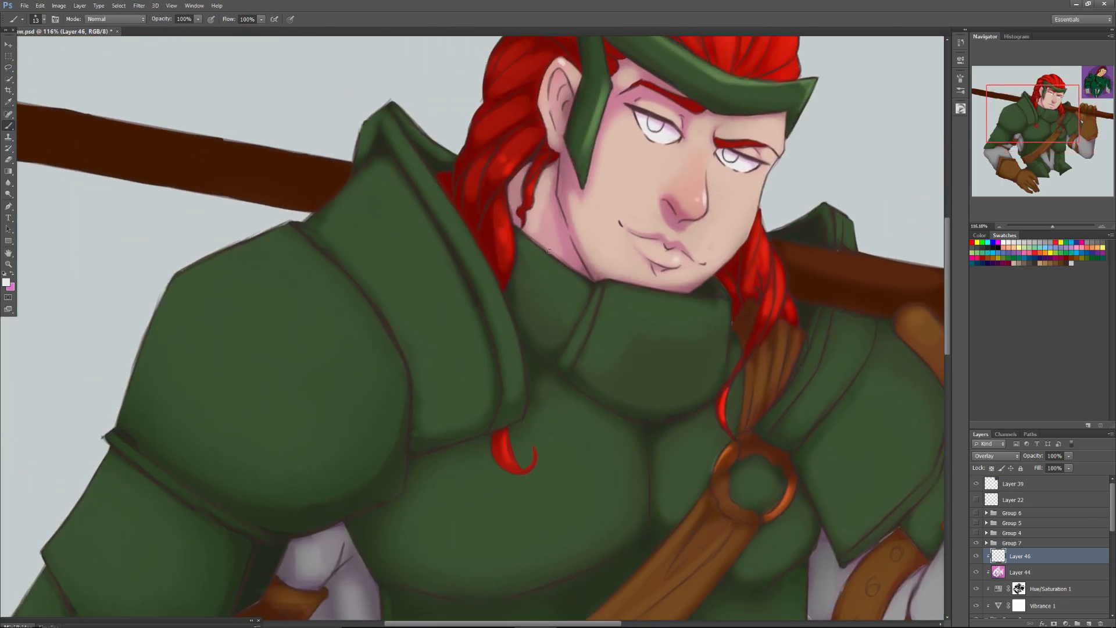
mouse_move(523, 239)
left_mouse_down()
mouse_move(568, 272)
mouse_move(555, 265)
left_mouse_up()
Enlarge the brush and paint a highlight along the upper edge of the collar's front plate.
right_click(608, 290)
left_click(630, 310)
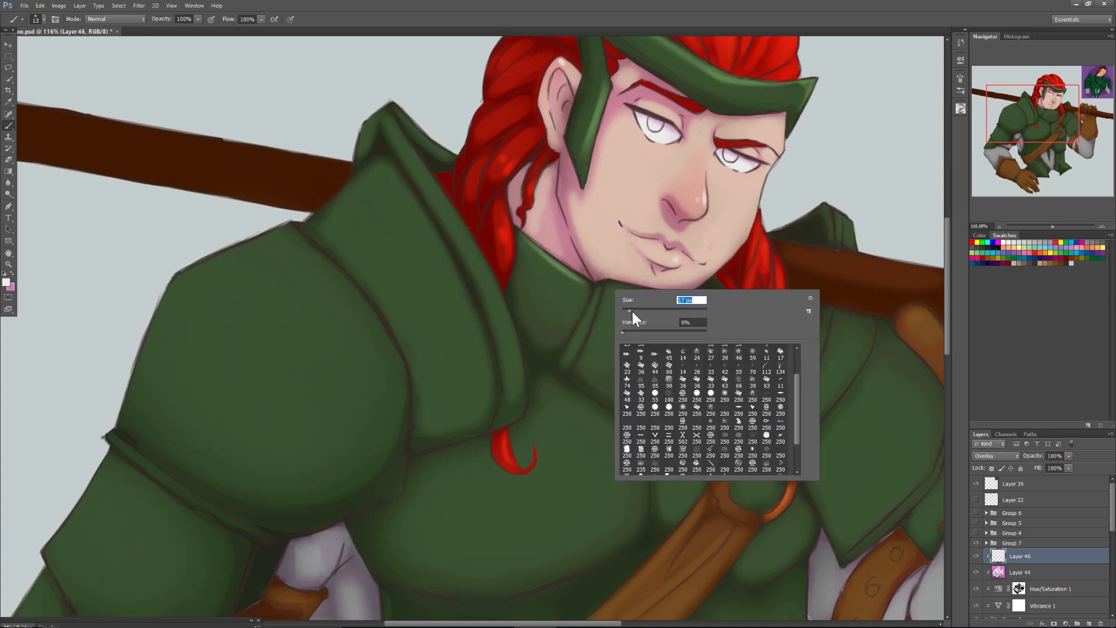
left_click_drag(606, 290, 704, 304)
Paint highlights with the 37 px brush along the raised rim of the large shoulder guard beside the hair.
mouse_move(850, 217)
left_mouse_down()
mouse_move(851, 229)
mouse_move(827, 208)
left_mouse_up()
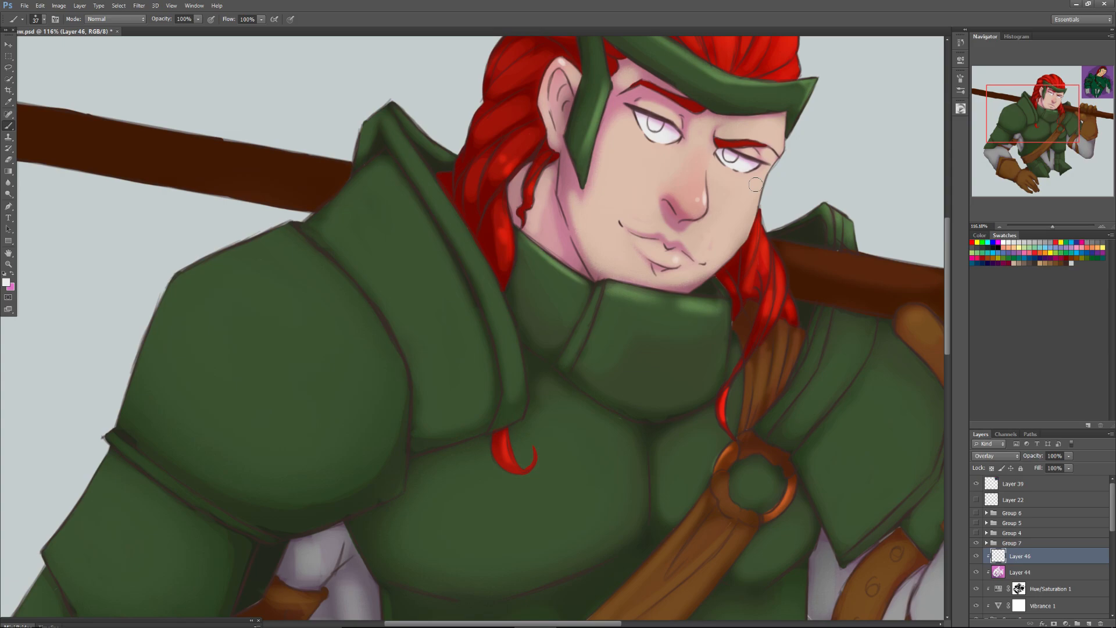
mouse_move(360, 139)
left_mouse_down()
mouse_move(400, 106)
mouse_move(439, 141)
mouse_move(387, 90)
mouse_move(391, 131)
mouse_move(380, 116)
mouse_move(443, 202)
mouse_move(382, 118)
mouse_move(426, 168)
mouse_move(386, 131)
mouse_move(466, 264)
mouse_move(404, 153)
mouse_move(452, 214)
mouse_move(412, 167)
mouse_move(430, 209)
left_mouse_up()
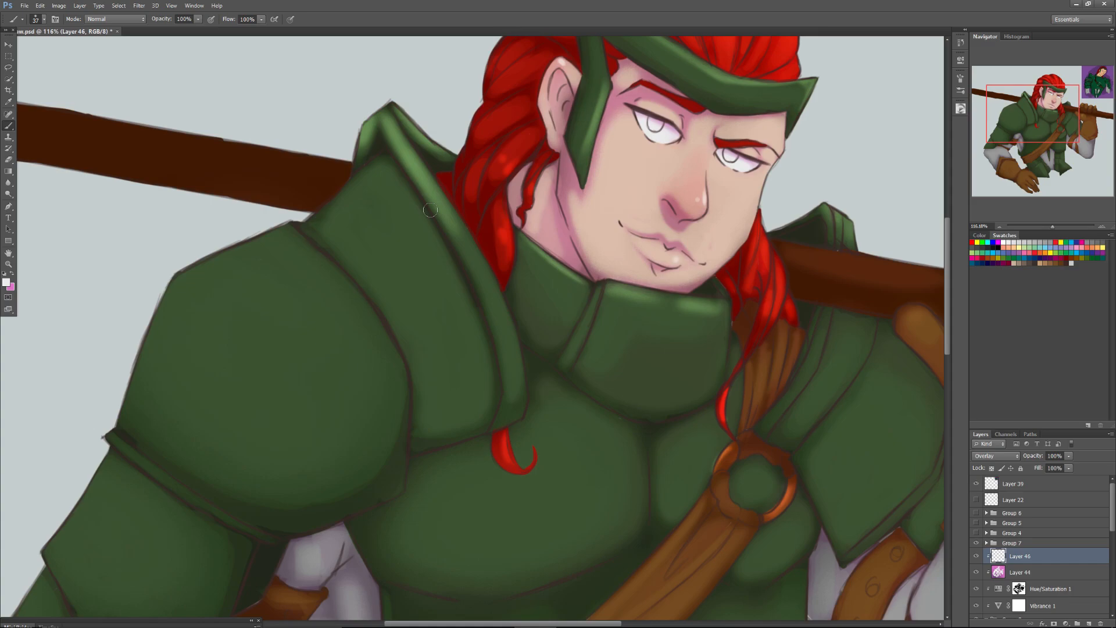
mouse_move(501, 322)
left_mouse_down()
mouse_move(501, 292)
mouse_move(463, 242)
left_mouse_up()
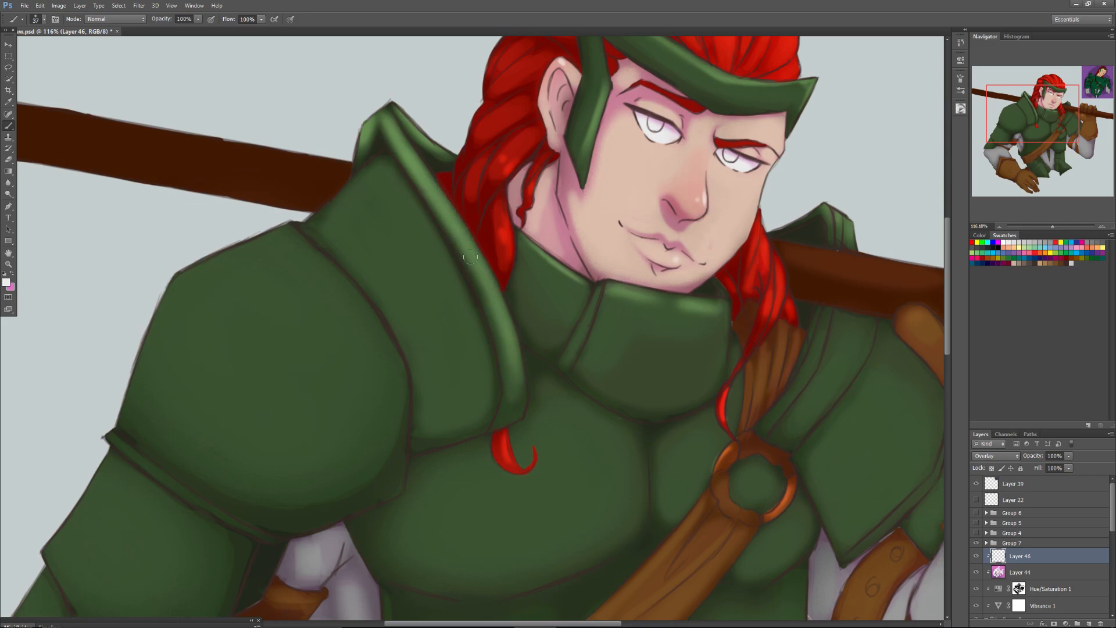
Set the brush to 88 px and dab soft round highlights on the plates of both shoulder guards.
right_click(378, 245)
type("88")
key("Return")
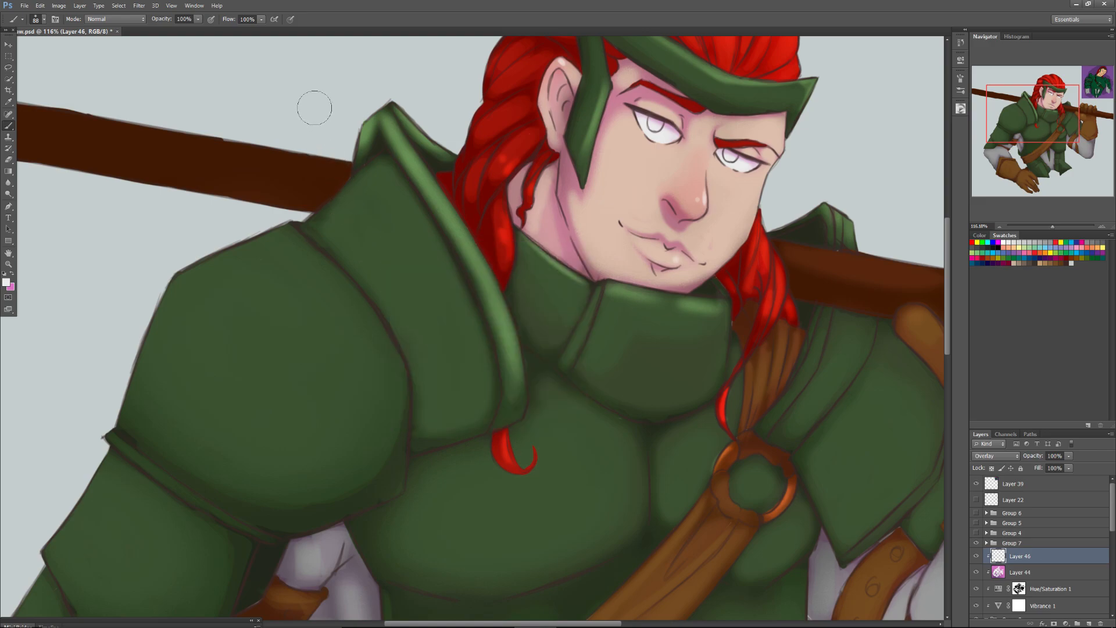
left_click_drag(380, 183, 372, 193)
left_click_drag(433, 312, 433, 312)
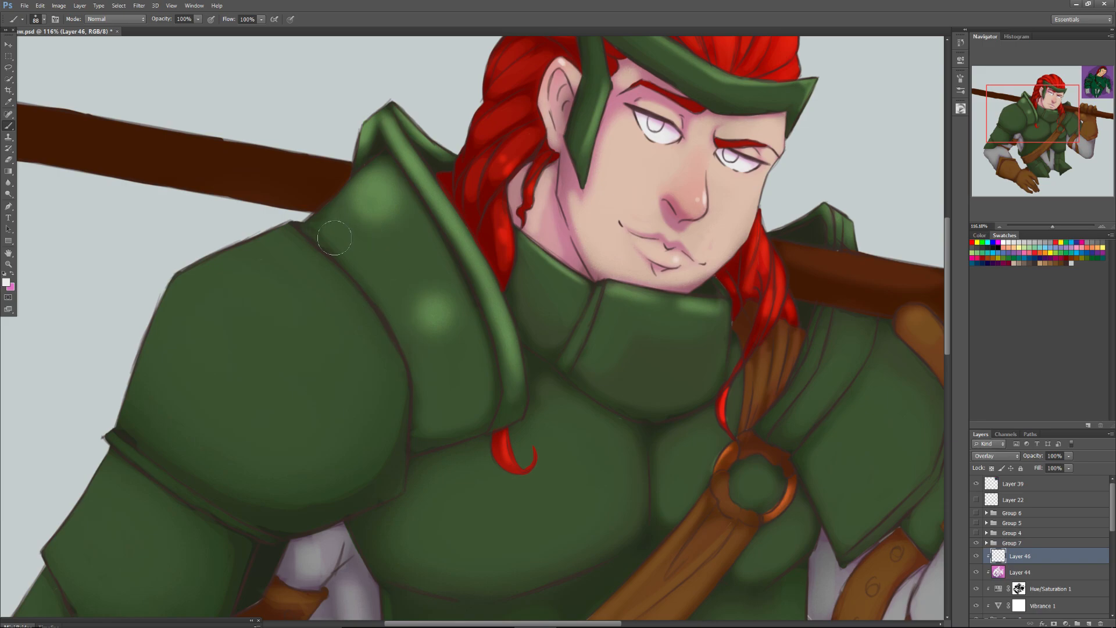
mouse_move(898, 360)
left_mouse_down()
mouse_move(906, 392)
mouse_move(891, 410)
mouse_move(842, 337)
mouse_move(841, 357)
left_mouse_up()
Fit the whole painting in view and flip the canvas horizontally.
left_click_drag(1049, 119, 1051, 137)
left_click_drag(1053, 227, 1045, 227)
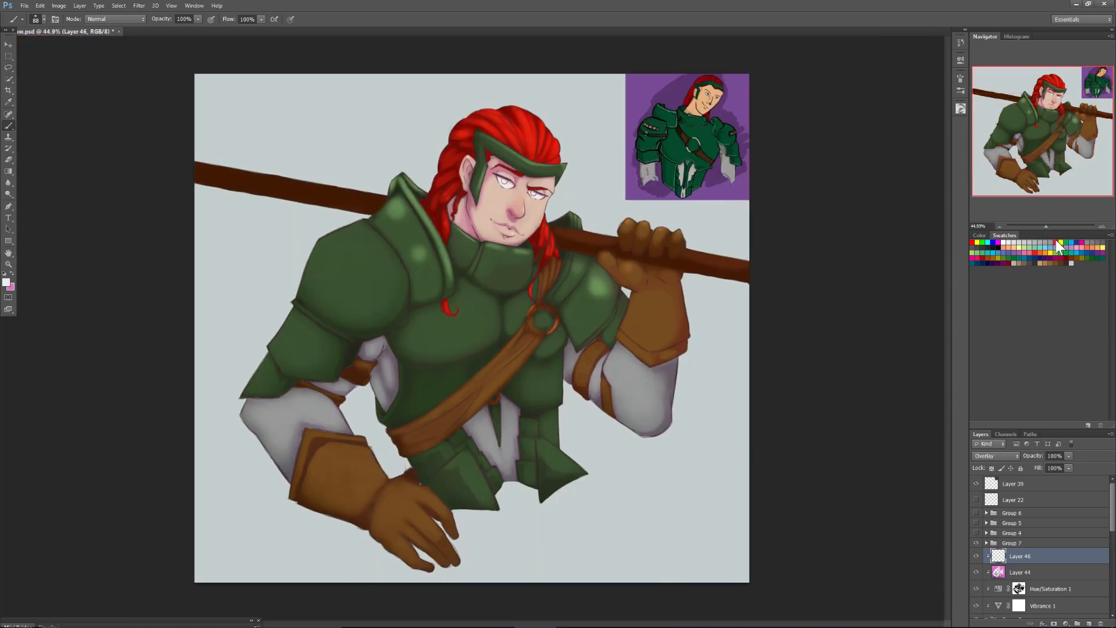
left_click(59, 5)
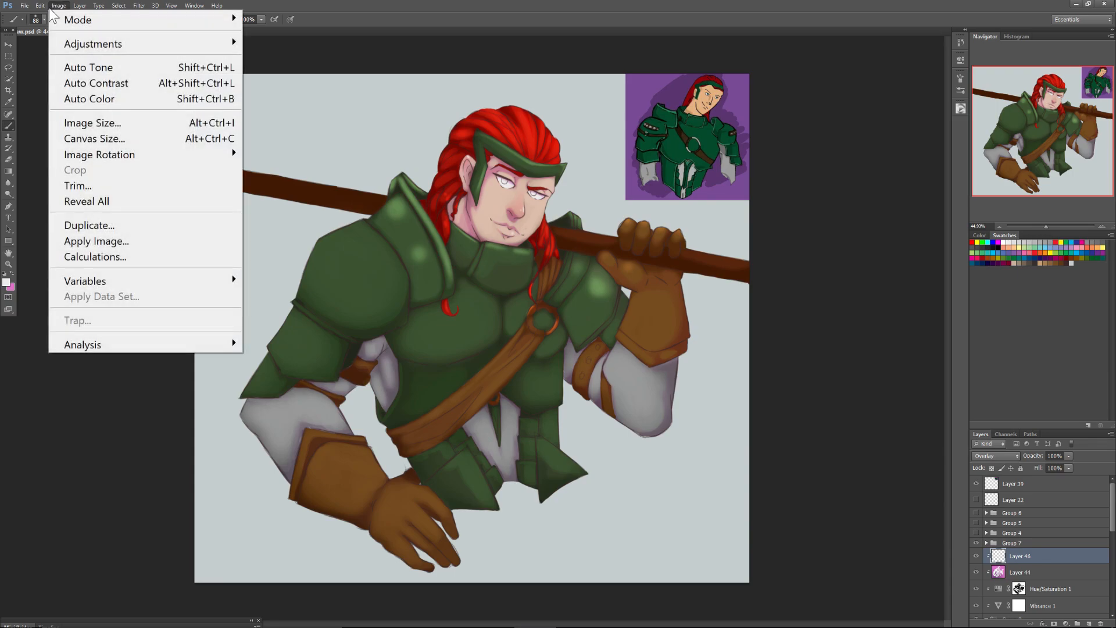
mouse_move(137, 156)
left_click(281, 219)
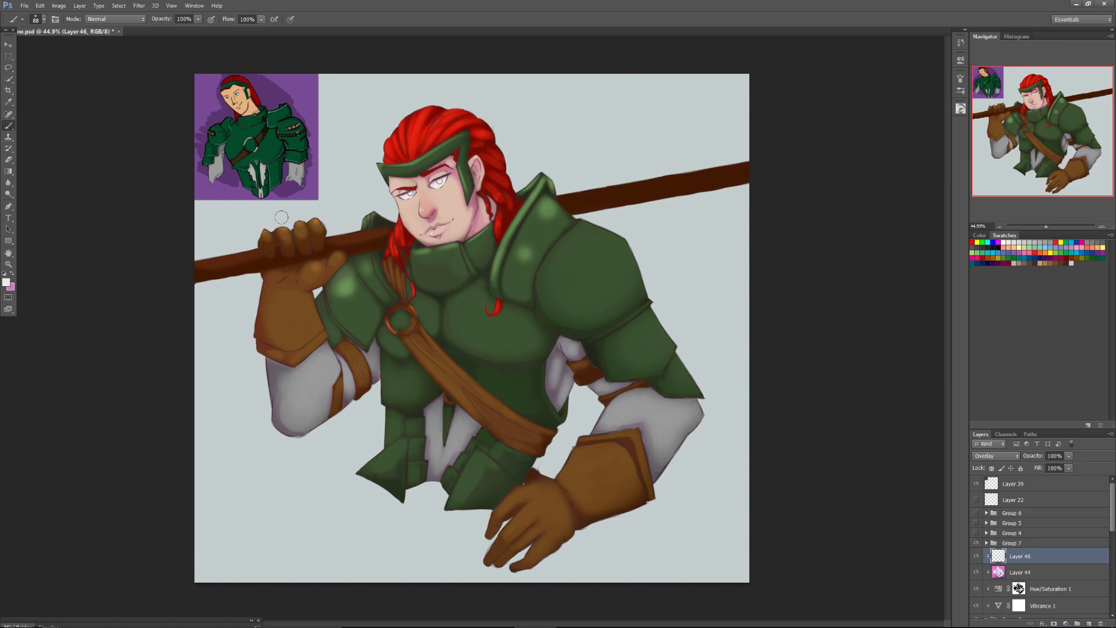
Enlarge the Eraser to 175 px and erase the two round highlight spots on the large shoulder guard beside the hair.
left_click(8, 160)
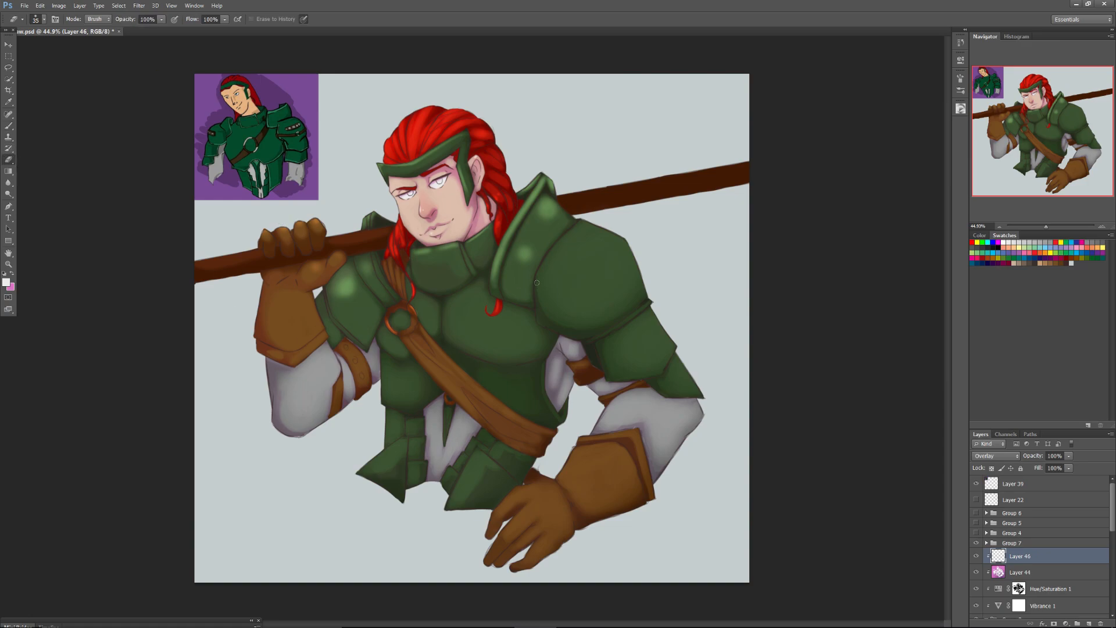
key("]")
key("]")
key("]")
key("]")
key("]")
key("]")
key("]")
key("]")
key("]")
key("]")
key("]")
left_click_drag(552, 214, 546, 208)
left_click_drag(527, 249, 523, 256)
left_click_drag(542, 208, 546, 202)
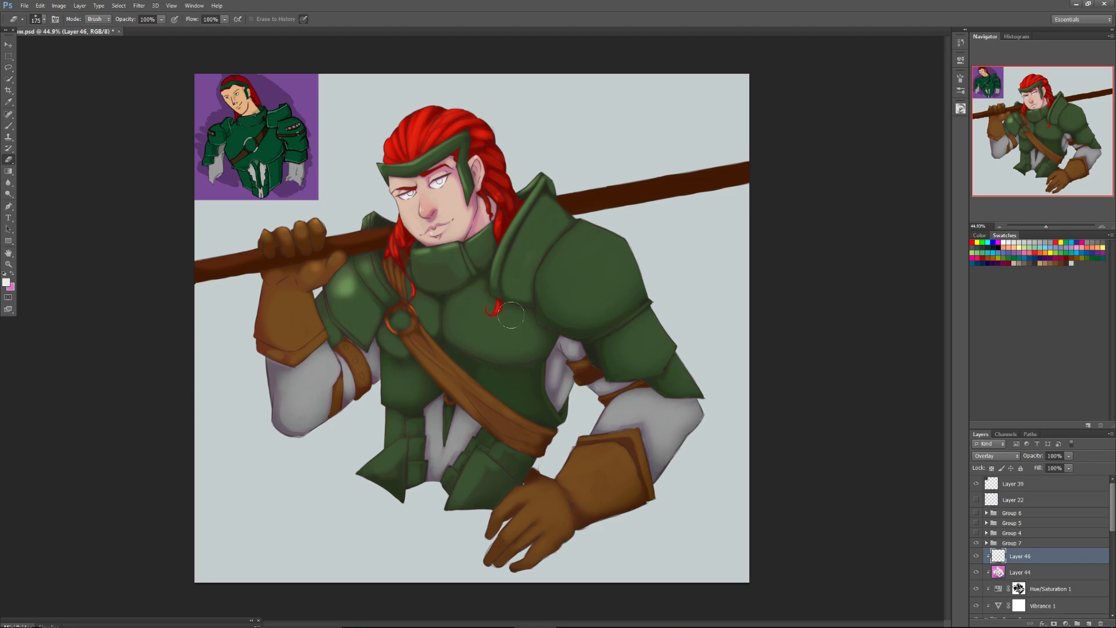
Return to the Brush at 26 px and highlight the edge of the shoulder plate beside the raised glove.
left_click(8, 125)
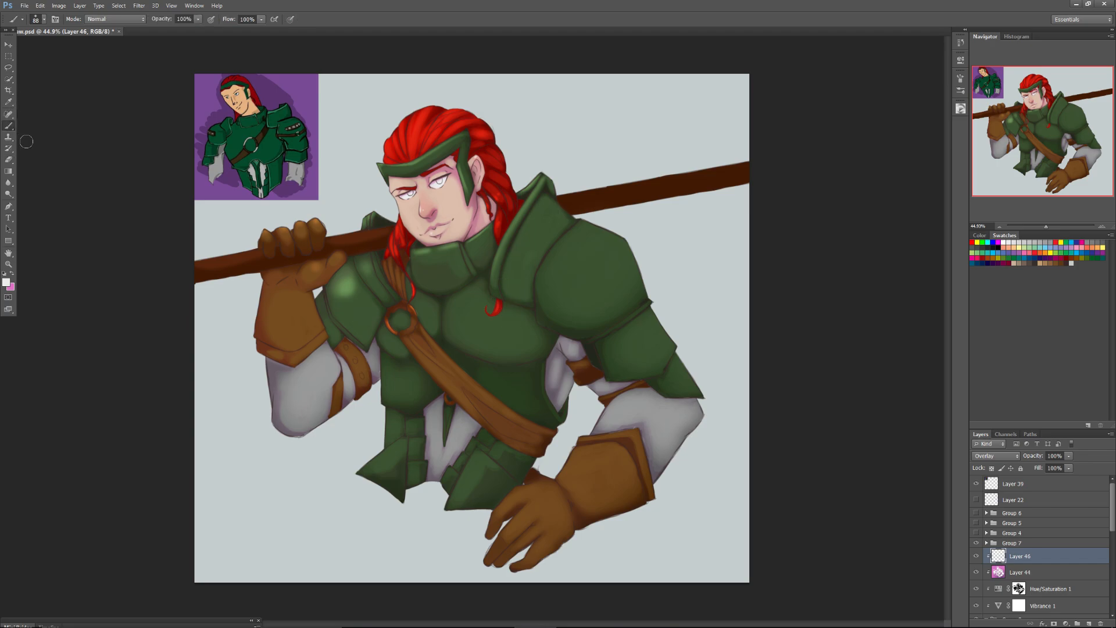
right_click(491, 259)
left_click(505, 279)
key("Return")
right_click(351, 300)
left_click_drag(355, 317, 371, 318)
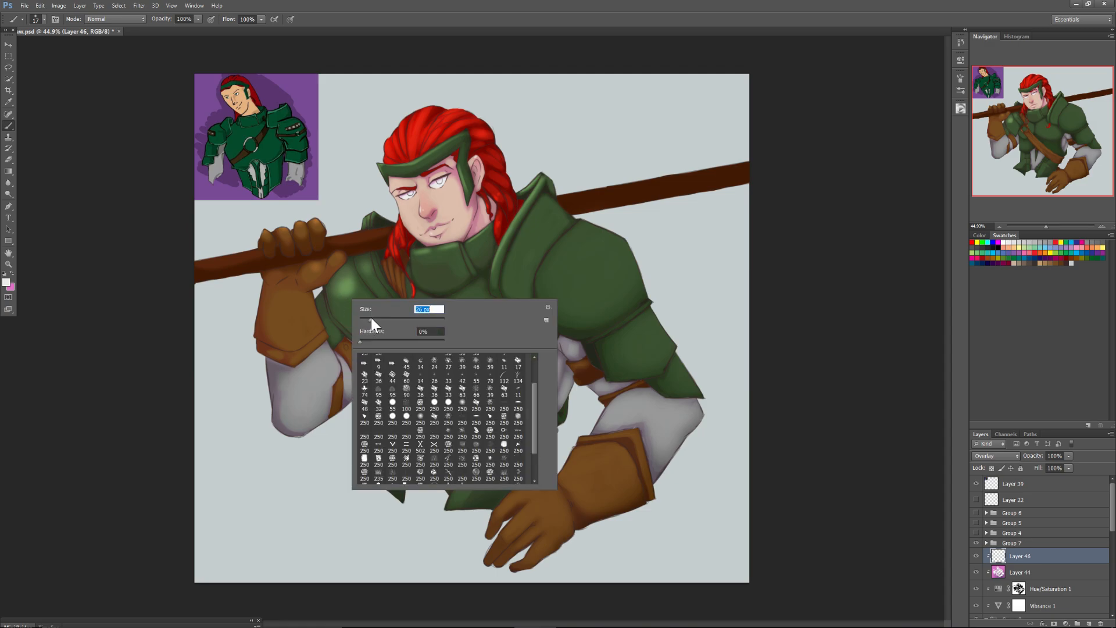
left_click(321, 300)
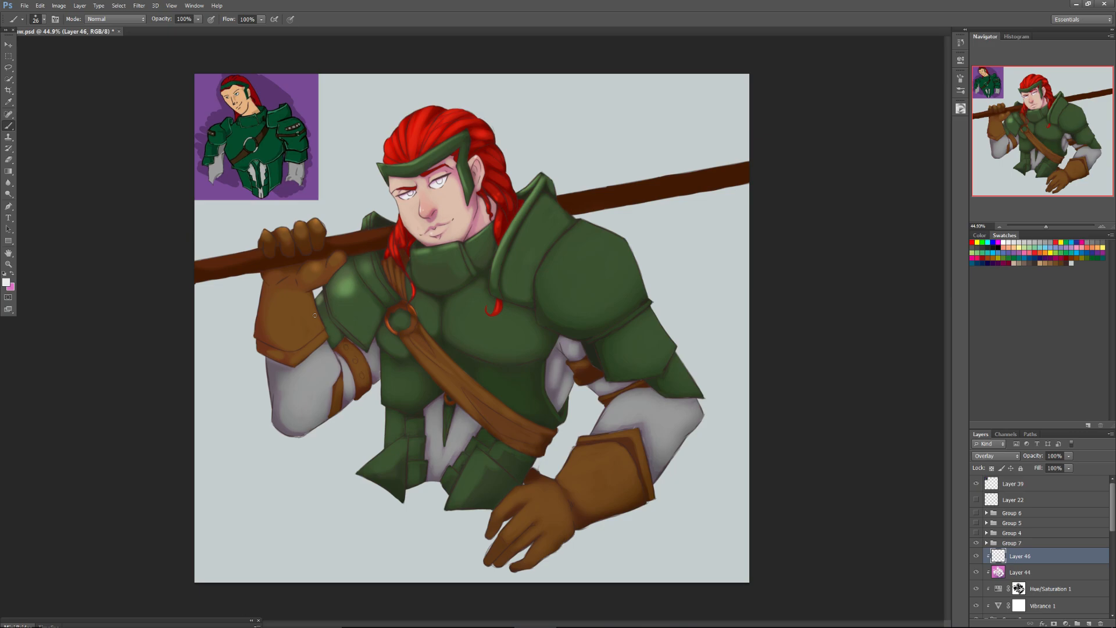
Set the brush to 37 px and highlight the outer edges of the large shoulder and upper-arm plates and the breastplate's side edge.
right_click(561, 229)
left_click_drag(580, 246, 587, 247)
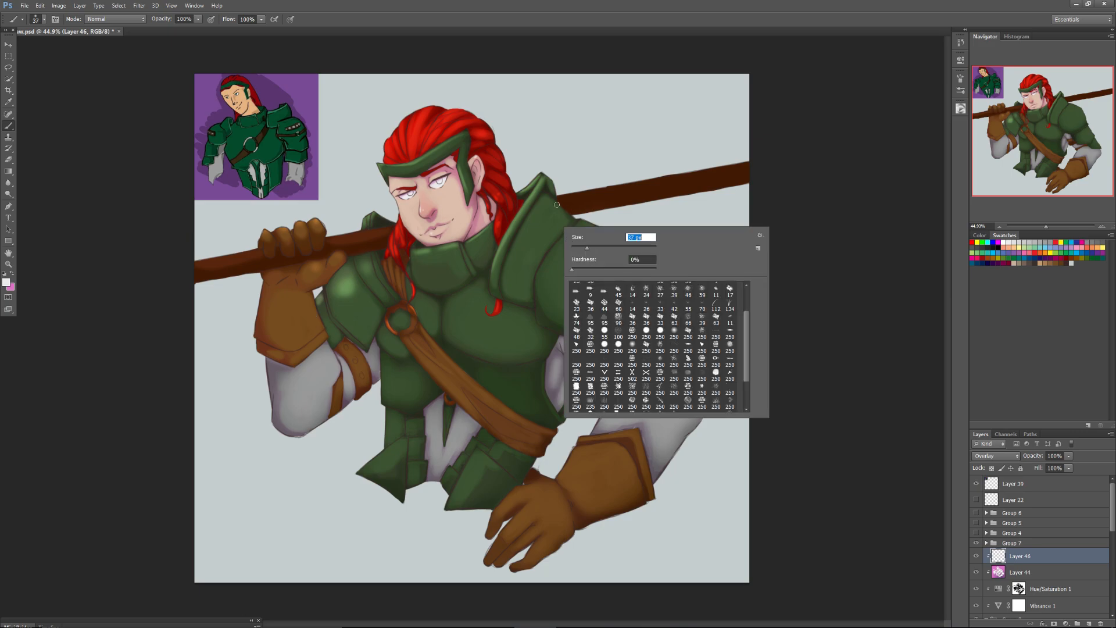
left_click(626, 217)
left_click_drag(652, 318, 699, 392)
mouse_move(632, 264)
left_mouse_down()
mouse_move(643, 291)
mouse_move(631, 254)
left_mouse_up()
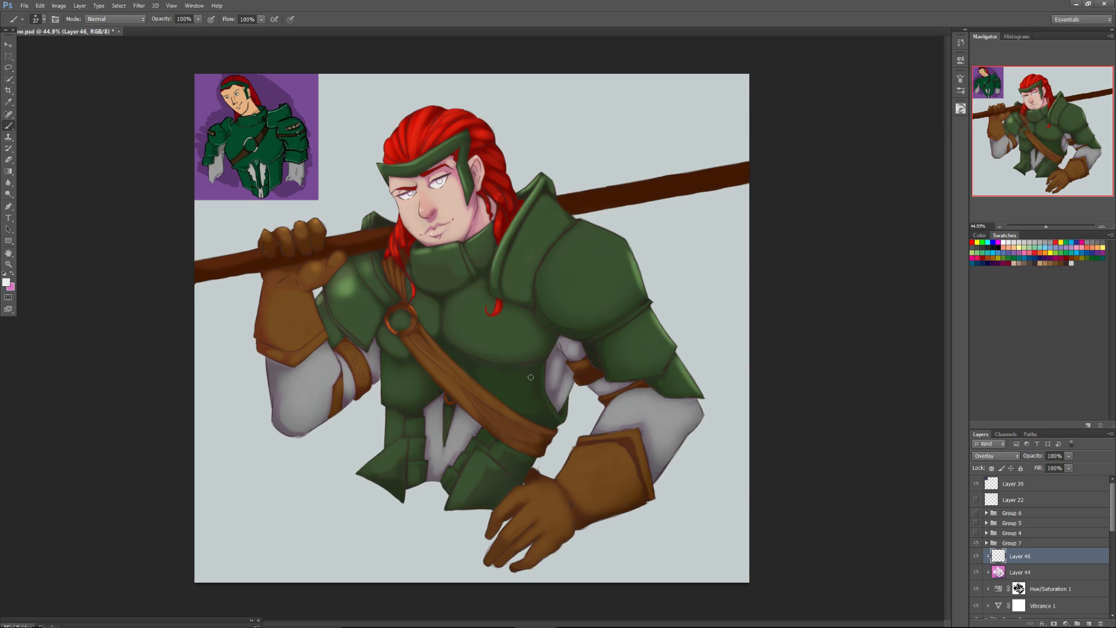
left_click_drag(543, 369, 562, 418)
Add a layer above Layer 39 and sketch a yellow light-source circle with three arrows pointing toward the face, chest and raised-arm shoulder.
left_click(1027, 486)
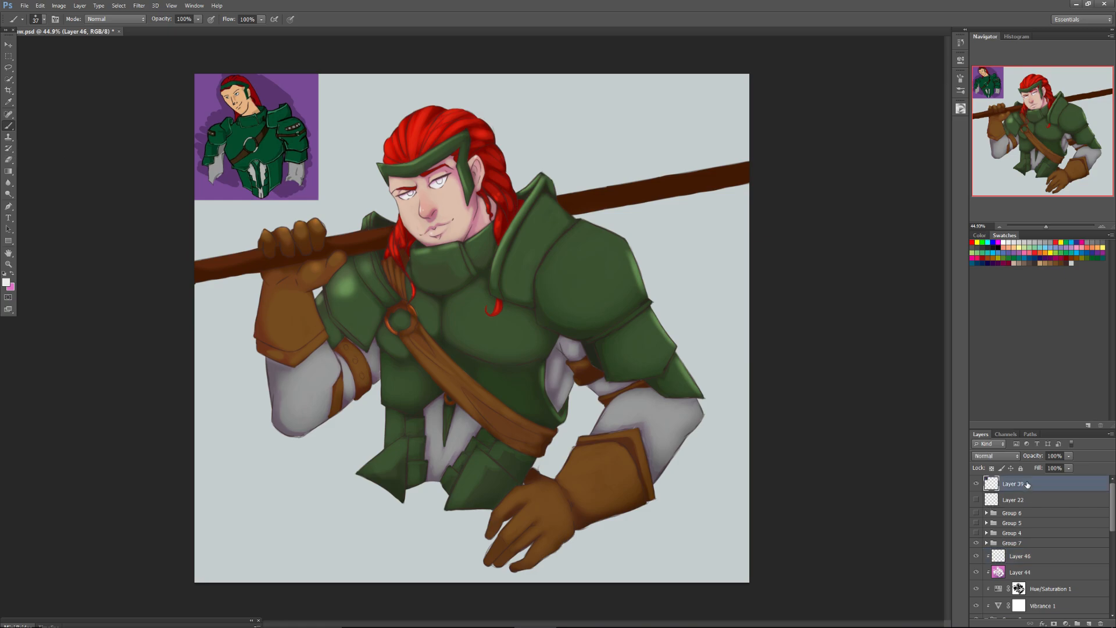
left_click(1088, 623)
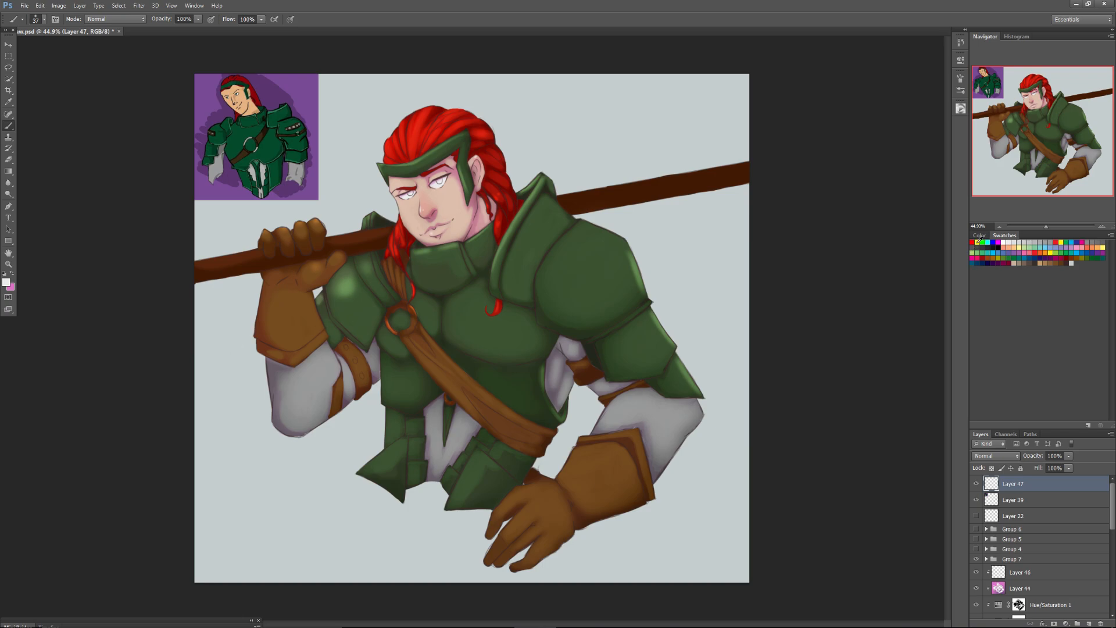
left_click_drag(301, 186, 273, 151)
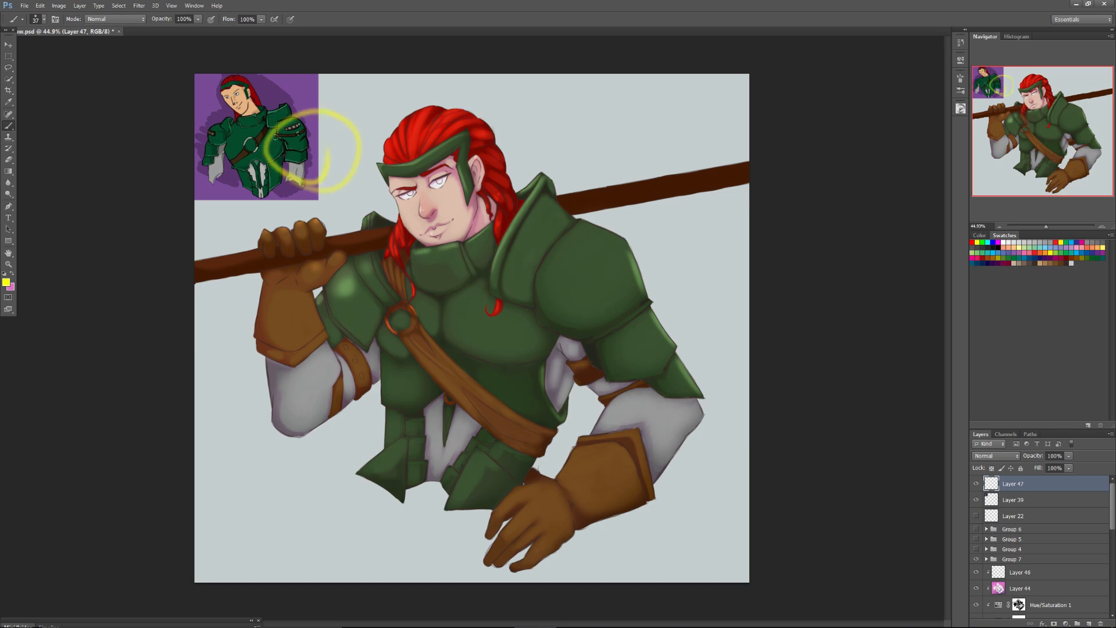
mouse_move(328, 177)
left_mouse_down()
mouse_move(381, 249)
mouse_move(319, 282)
left_mouse_up()
left_click_drag(360, 150, 418, 175)
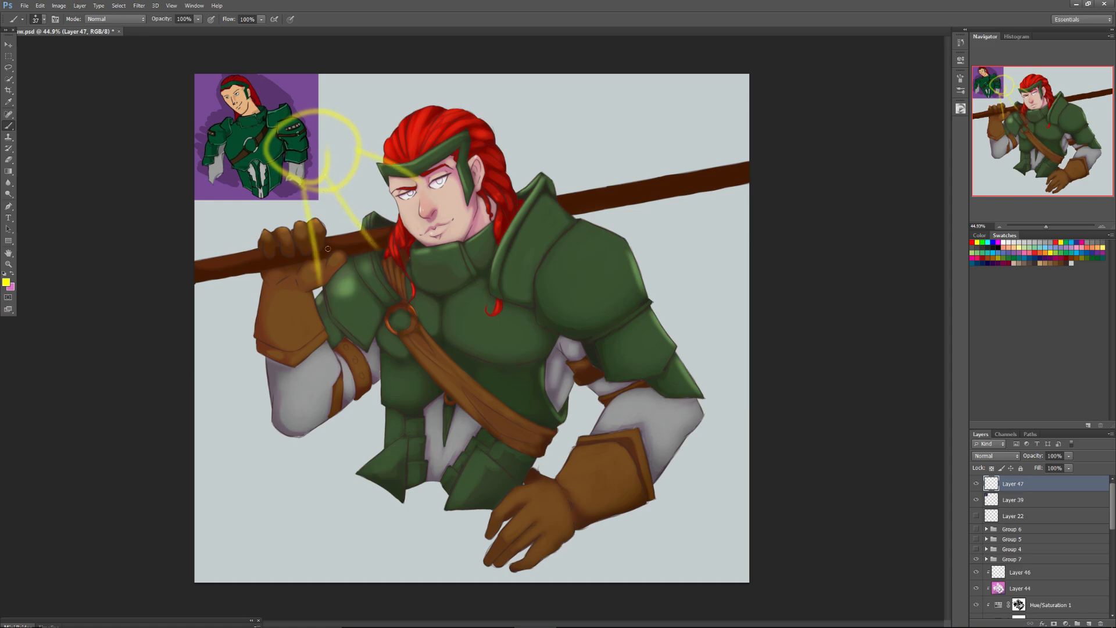
mouse_move(331, 303)
left_mouse_down()
mouse_move(308, 264)
mouse_move(401, 267)
left_mouse_up()
left_click_drag(406, 204, 446, 160)
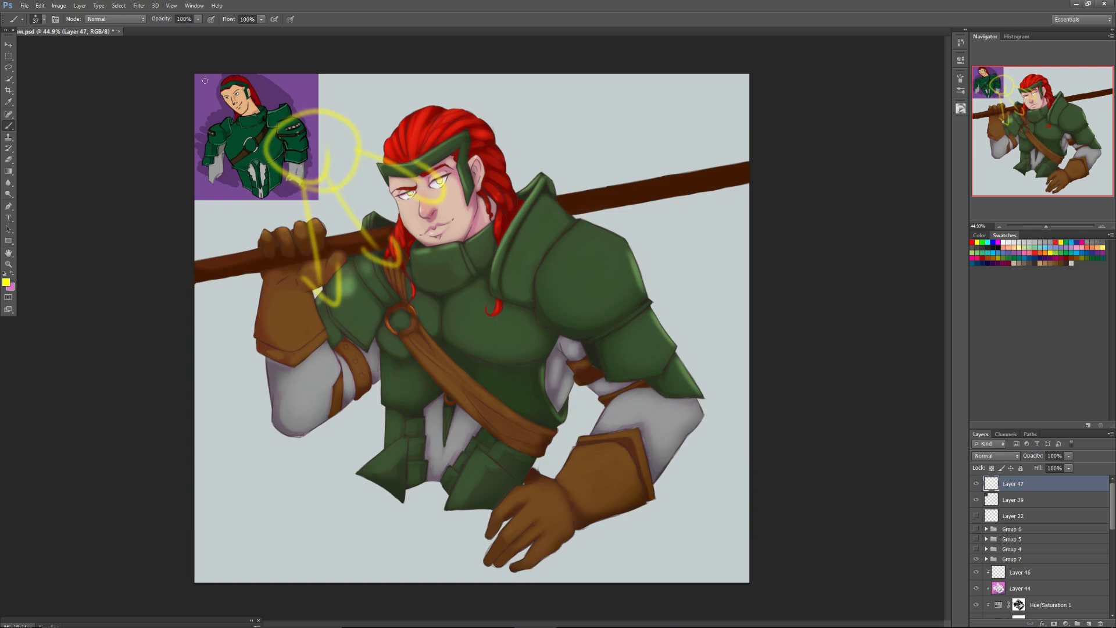
Shift the yellow light-source sketch over the reference picture, return to the Brush and delete the sketch's layer.
left_click(8, 45)
left_click_drag(300, 152, 226, 124)
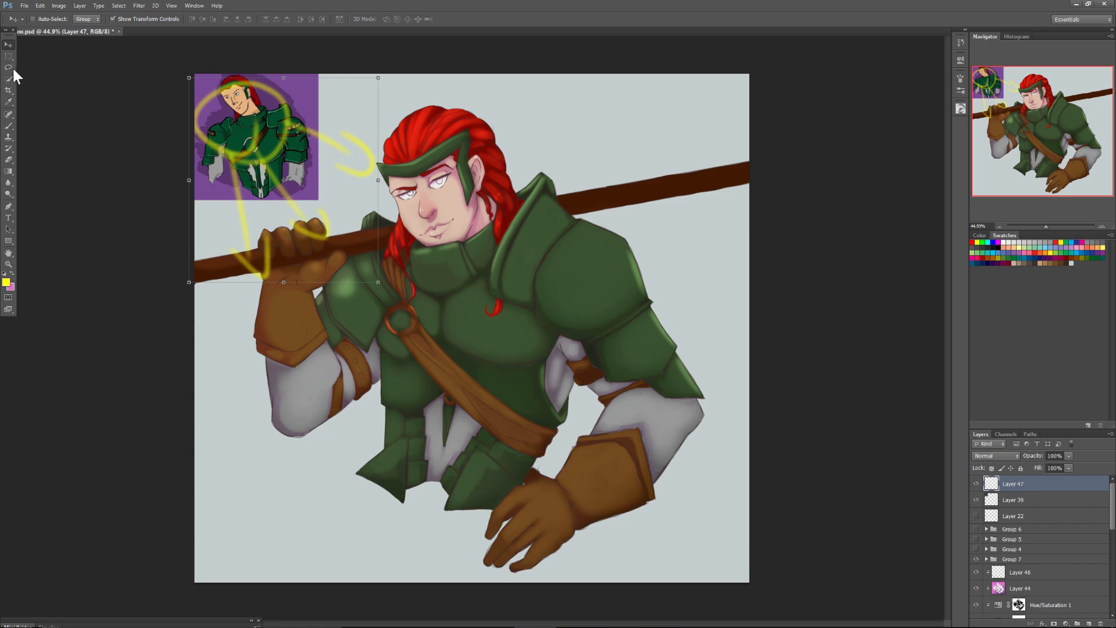
left_click(9, 125)
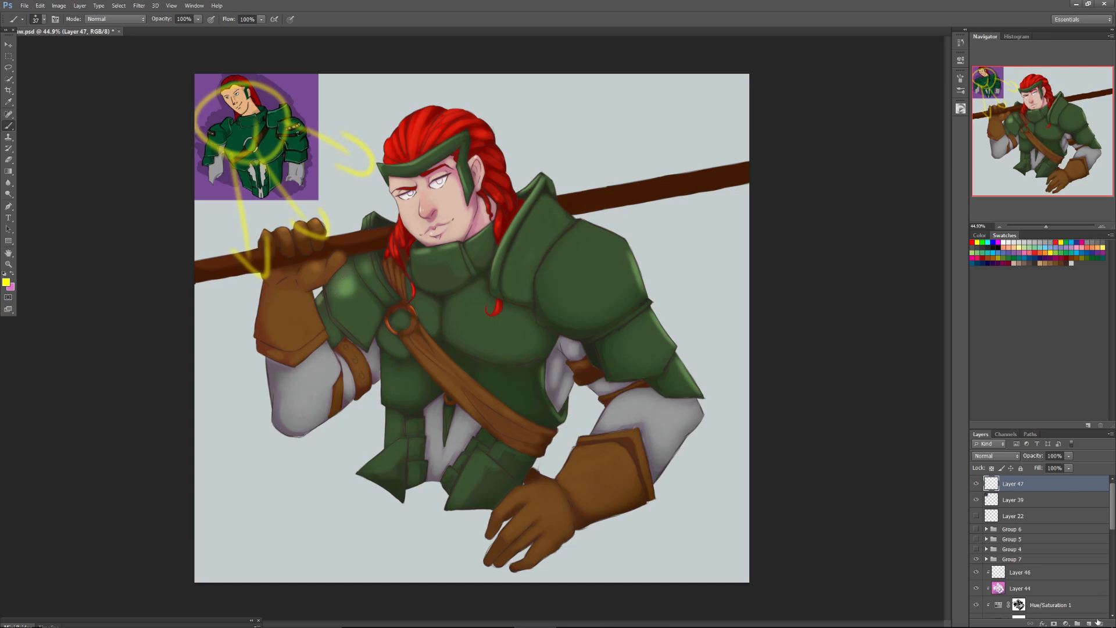
left_click(1097, 621)
On Layer 46, pick white, set the brush to 17 px and highlight the raised glove's thumb, wrist edge and fingertips.
left_click(1001, 557)
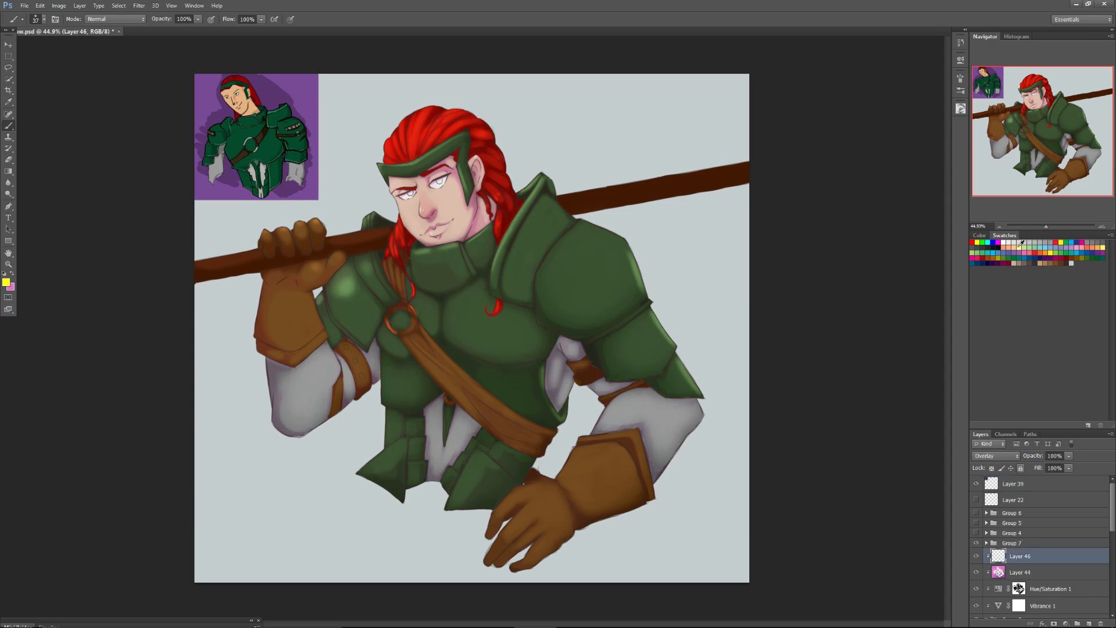
left_click_drag(1046, 227, 1053, 226)
left_click(1005, 242)
left_click_drag(1018, 144, 1001, 137)
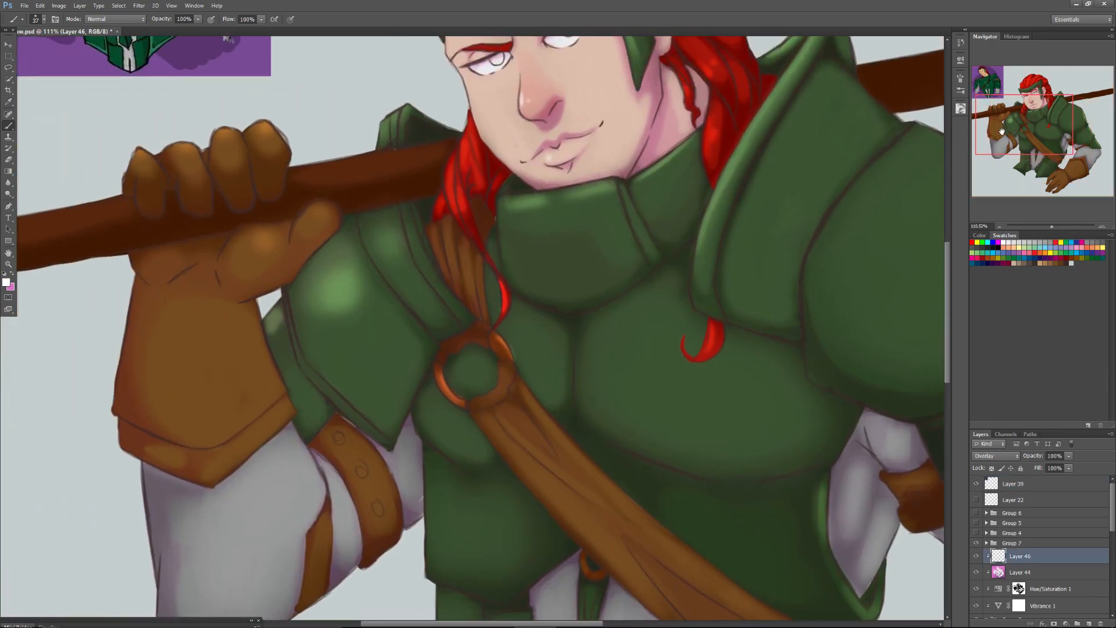
right_click(321, 242)
left_click(340, 262)
mouse_move(335, 229)
left_mouse_down()
mouse_move(290, 282)
mouse_move(252, 299)
mouse_move(262, 330)
mouse_move(257, 314)
left_mouse_up()
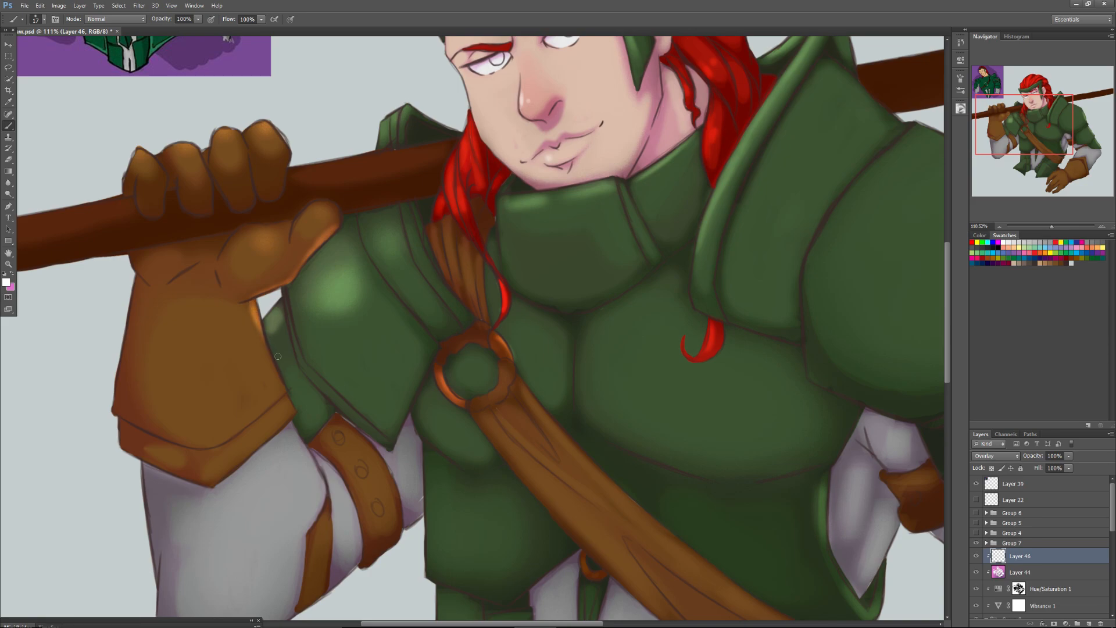
mouse_move(262, 125)
left_mouse_down()
mouse_move(184, 147)
mouse_move(143, 154)
left_mouse_up()
Highlight the chest strap's upper edge at 17 px and broaden the light over its folds with a 44 px brush.
mouse_move(531, 411)
left_mouse_down()
mouse_move(459, 377)
mouse_move(568, 475)
left_mouse_up()
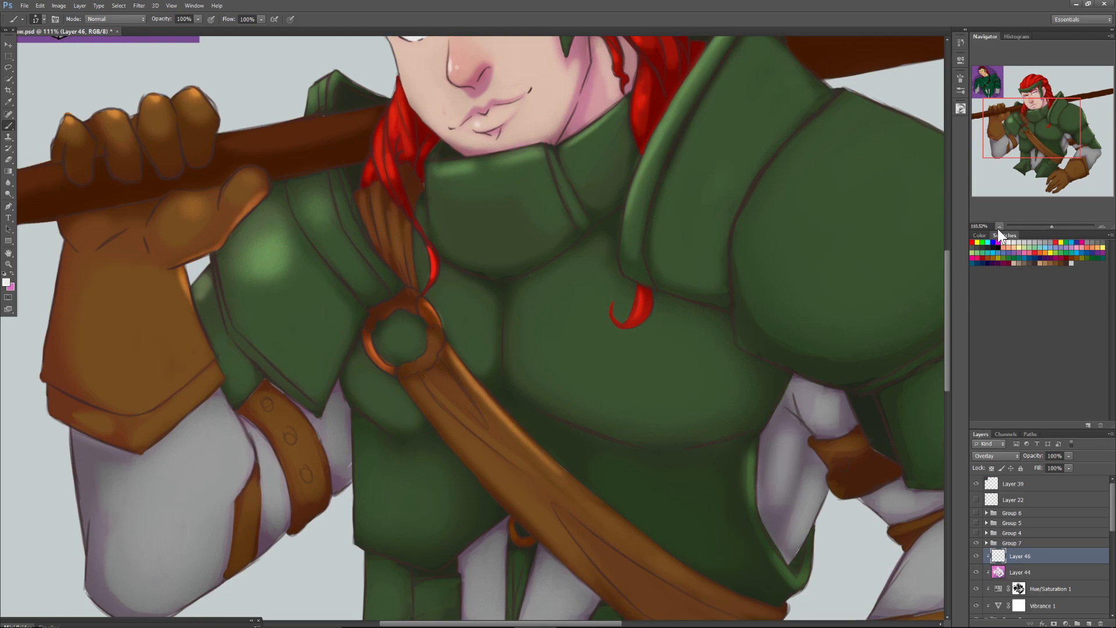
left_click_drag(557, 469, 468, 384)
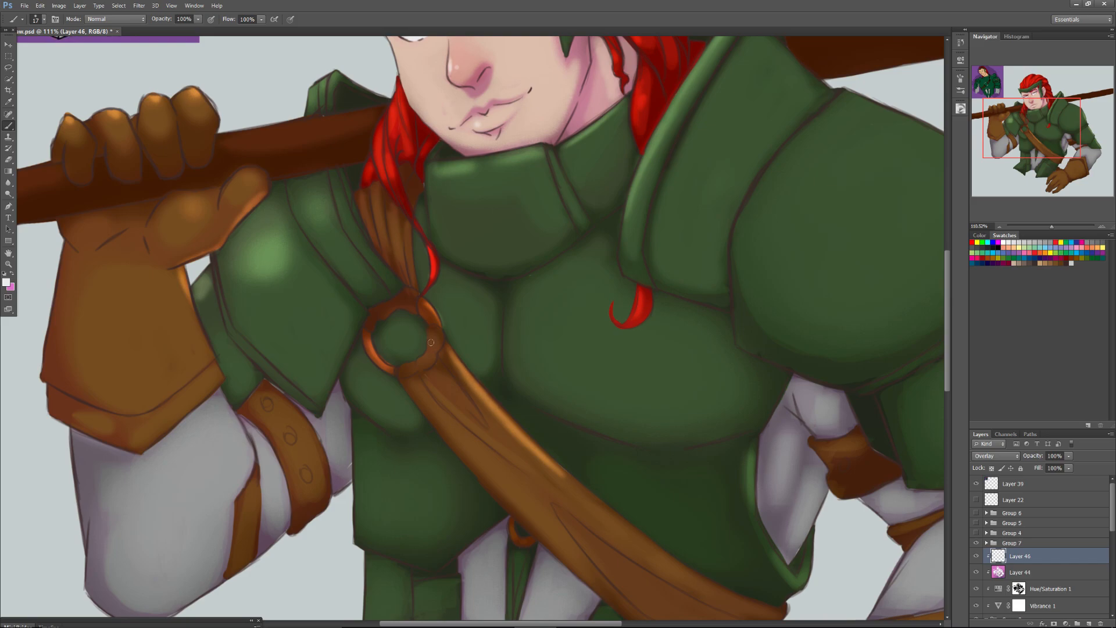
right_click(461, 420)
left_click_drag(479, 446, 483, 445)
left_click_drag(1019, 134, 1031, 144)
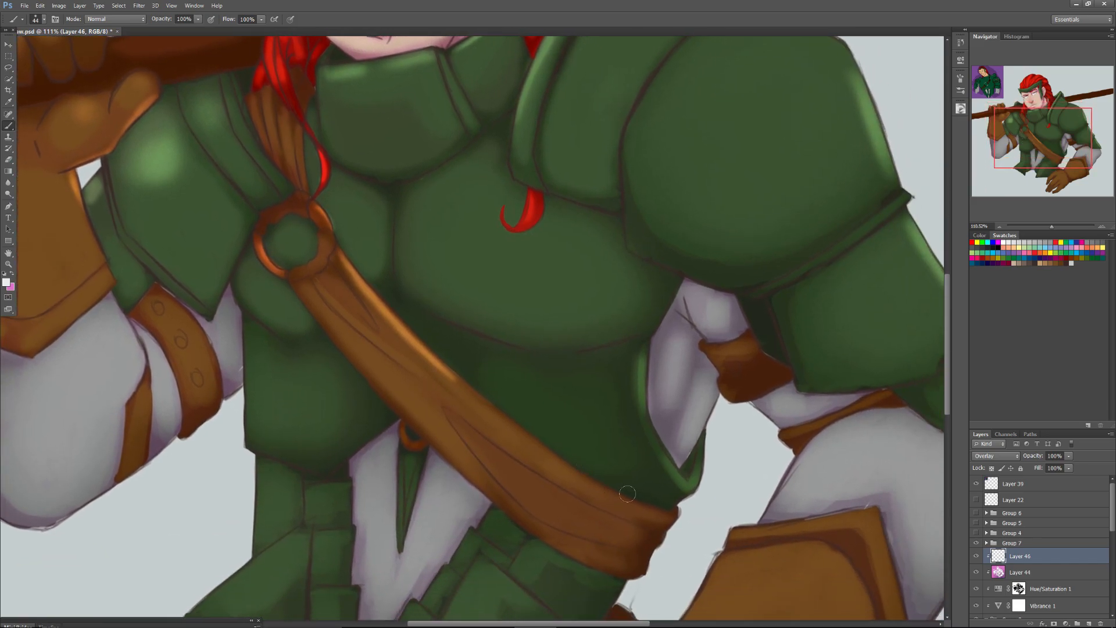
mouse_move(564, 475)
left_mouse_down()
mouse_move(473, 403)
mouse_move(495, 427)
mouse_move(530, 448)
mouse_move(452, 382)
mouse_move(527, 450)
mouse_move(493, 415)
mouse_move(352, 332)
mouse_move(433, 418)
mouse_move(407, 387)
left_mouse_up()
mouse_move(558, 537)
left_mouse_down()
mouse_move(599, 561)
mouse_move(578, 547)
left_mouse_up()
Highlight the trim along the lowered glove's cuff with the 44 px brush.
scroll(517, 500, "down", 5)
scroll(518, 500, "right", 2)
left_click_drag(807, 354, 802, 391)
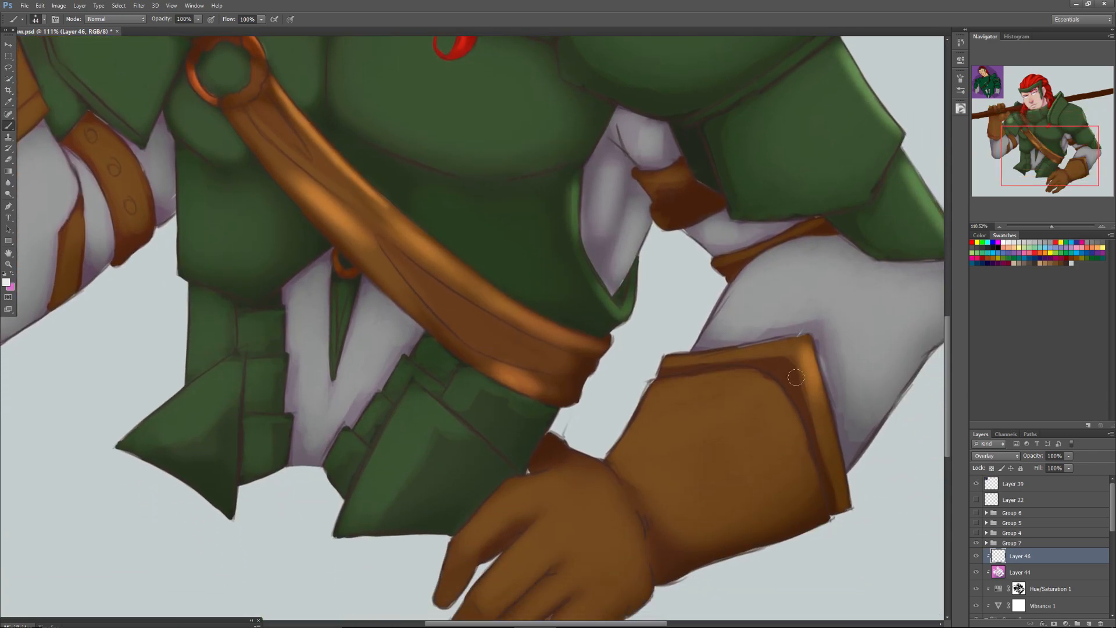
mouse_move(779, 349)
left_mouse_down()
mouse_move(685, 359)
mouse_move(720, 360)
left_mouse_up()
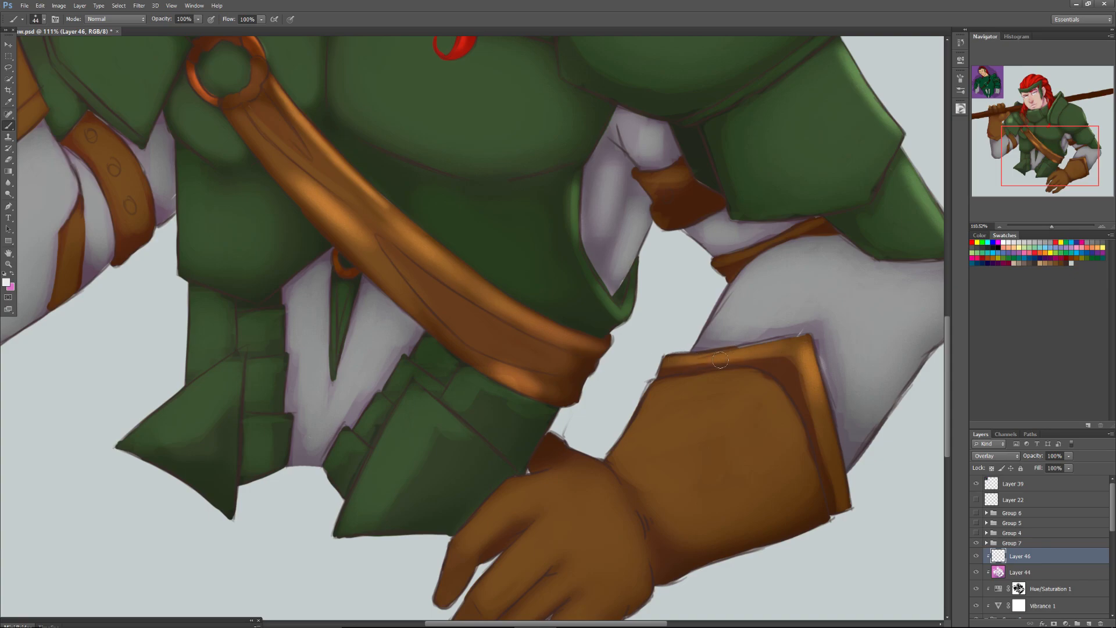
Enlarge the brush to 101 px and brighten the lowered glove's forearm, back of the hand and fingers.
right_click(657, 405)
mouse_move(685, 429)
left_mouse_down()
mouse_move(657, 409)
mouse_move(669, 422)
mouse_move(700, 390)
mouse_move(738, 401)
mouse_move(655, 406)
mouse_move(685, 401)
mouse_move(637, 437)
left_mouse_up()
mouse_move(559, 498)
left_mouse_down()
mouse_move(549, 490)
mouse_move(520, 501)
mouse_move(537, 516)
mouse_move(542, 556)
mouse_move(523, 562)
mouse_move(480, 526)
left_mouse_up()
left_click_drag(608, 496, 554, 533)
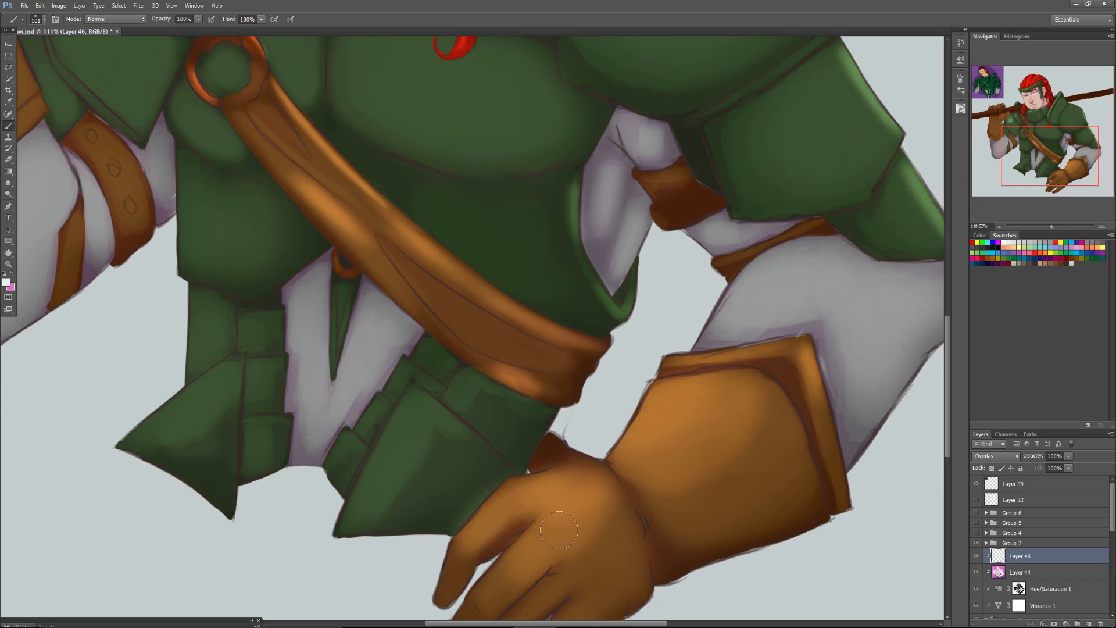
left_click_drag(1004, 161, 1001, 213)
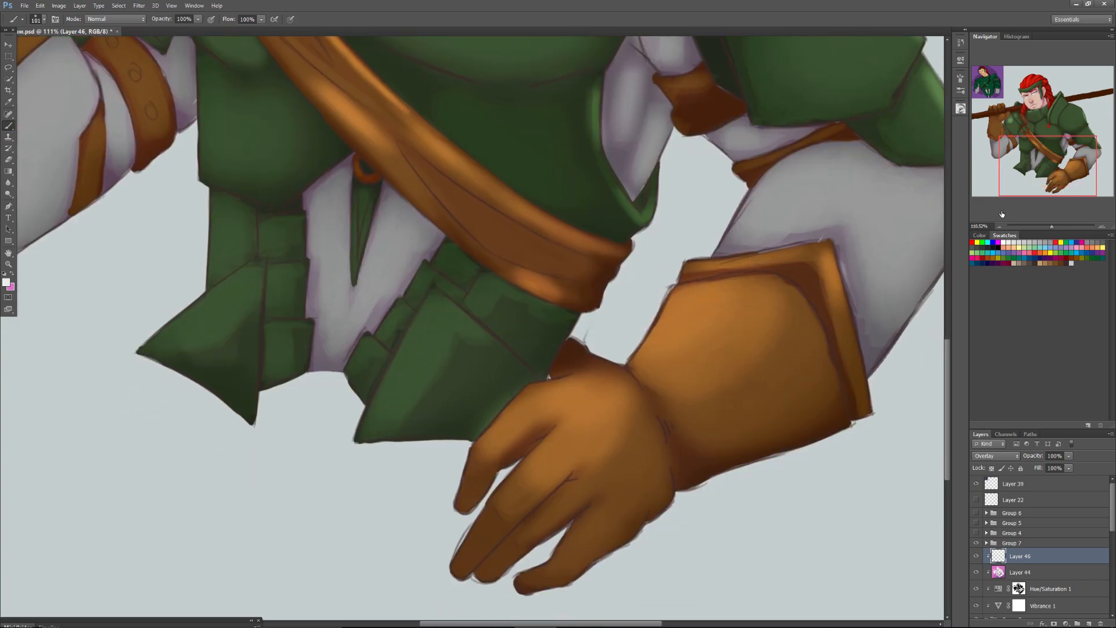
mouse_move(595, 483)
left_mouse_down()
mouse_move(616, 437)
mouse_move(602, 509)
mouse_move(577, 547)
mouse_move(622, 456)
mouse_move(612, 434)
mouse_move(565, 440)
left_mouse_up()
left_click_drag(516, 504, 548, 463)
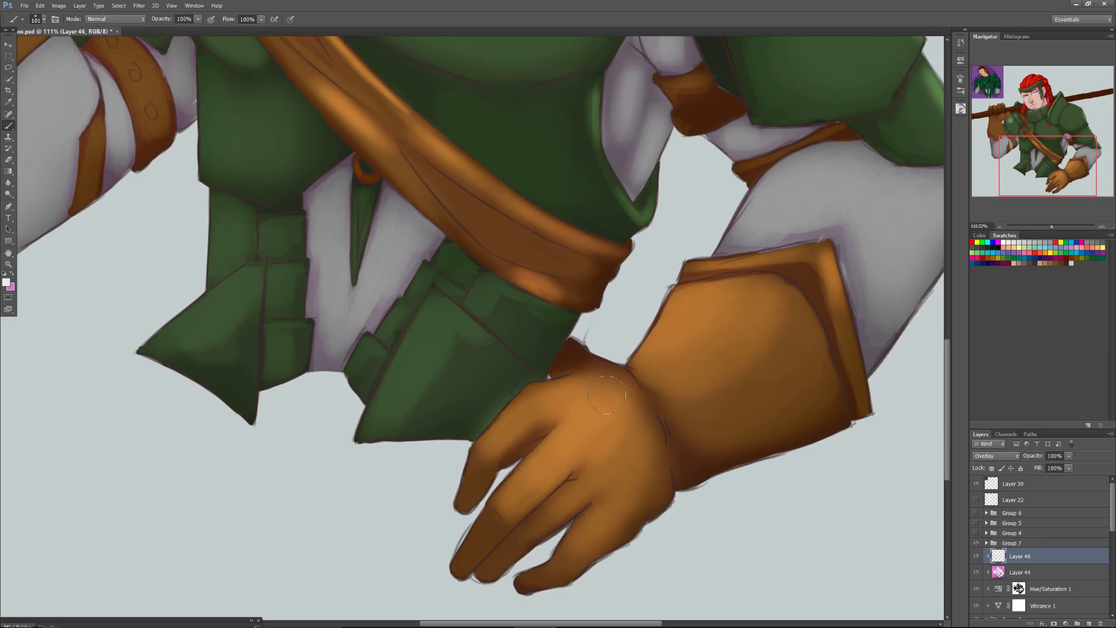
left_click_drag(560, 390, 503, 445)
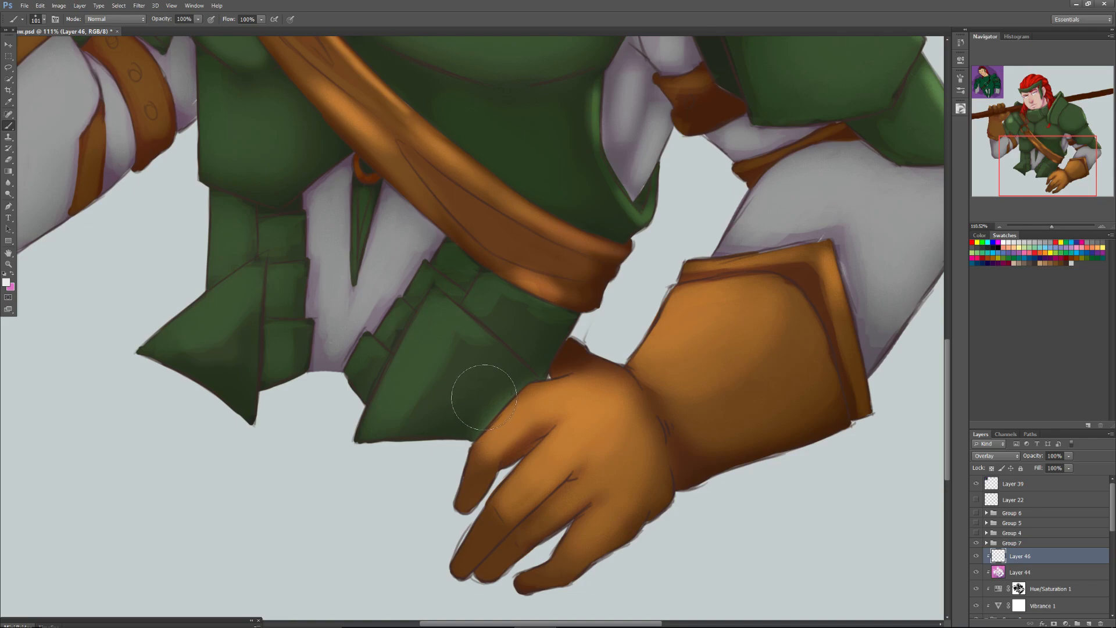
key("bracketleft")
key("bracketleft")
key("bracketleft")
key("bracketleft")
key("bracketleft")
key("bracketleft")
key("bracketleft")
key("bracketleft")
key("bracketleft")
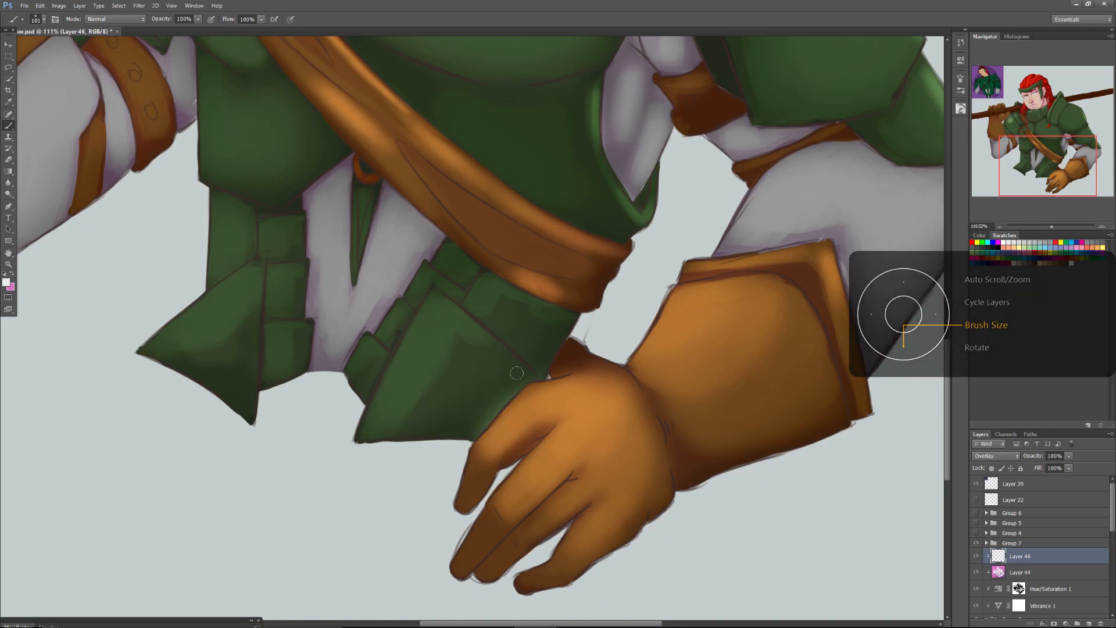
key("ctrl+z")
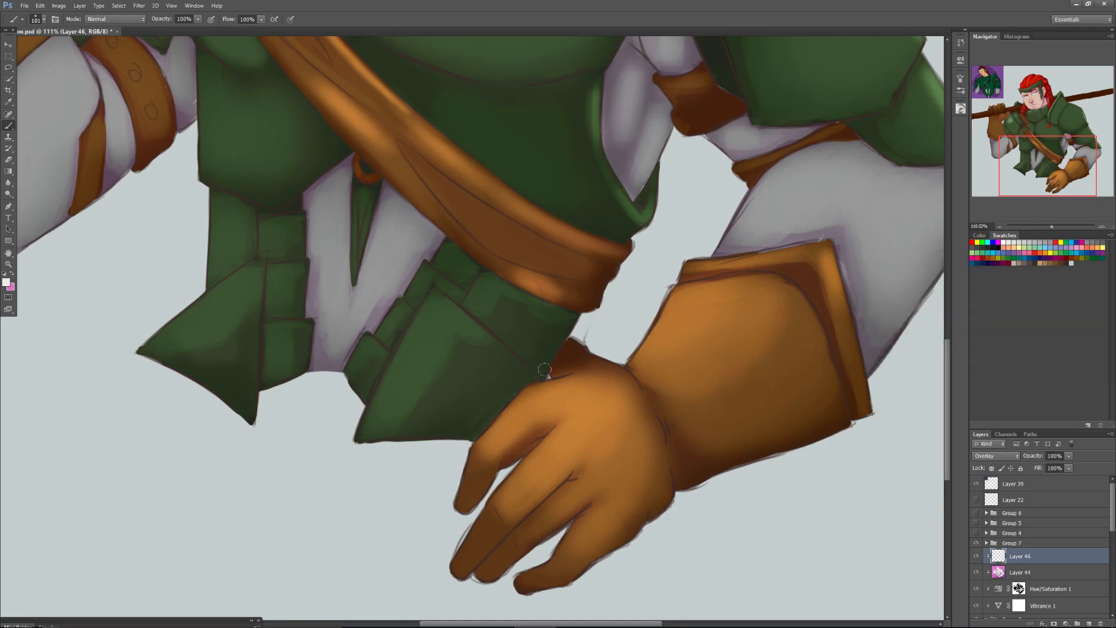
key("bracketright")
key("bracketright")
key("bracketright")
key("bracketright")
Brighten the raised glove's fingers, thumb, palm and forearm with the 101 px brush.
left_click_drag(1037, 159, 1011, 116)
mouse_move(292, 134)
left_mouse_down()
mouse_move(304, 150)
mouse_move(260, 168)
mouse_move(300, 157)
left_mouse_up()
mouse_move(210, 161)
left_mouse_down()
mouse_move(195, 143)
mouse_move(183, 185)
left_mouse_up()
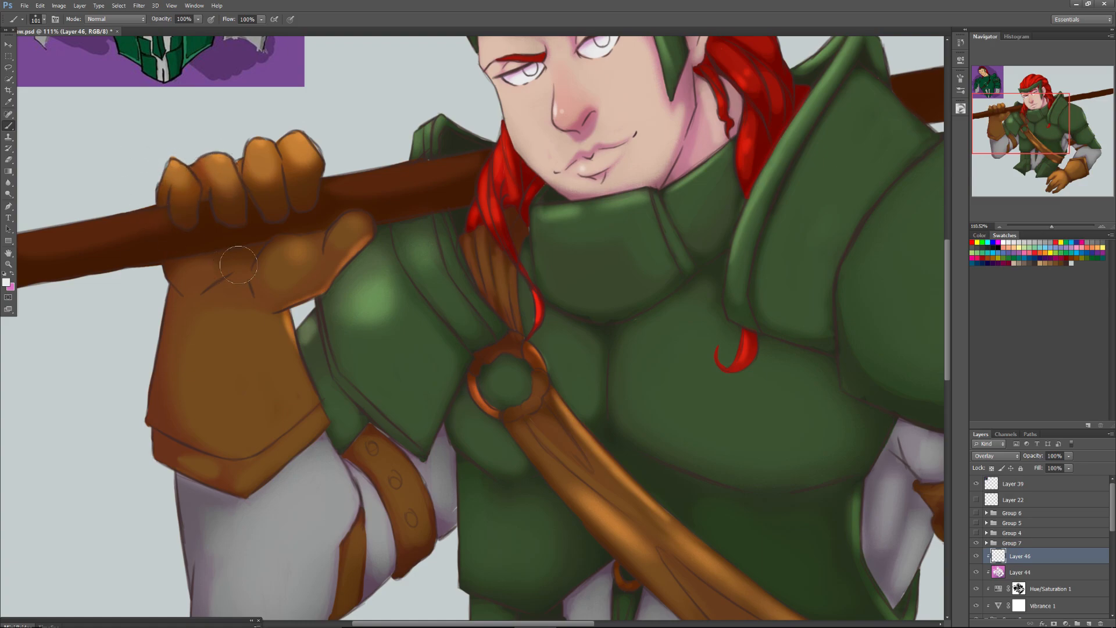
left_click_drag(274, 273, 348, 228)
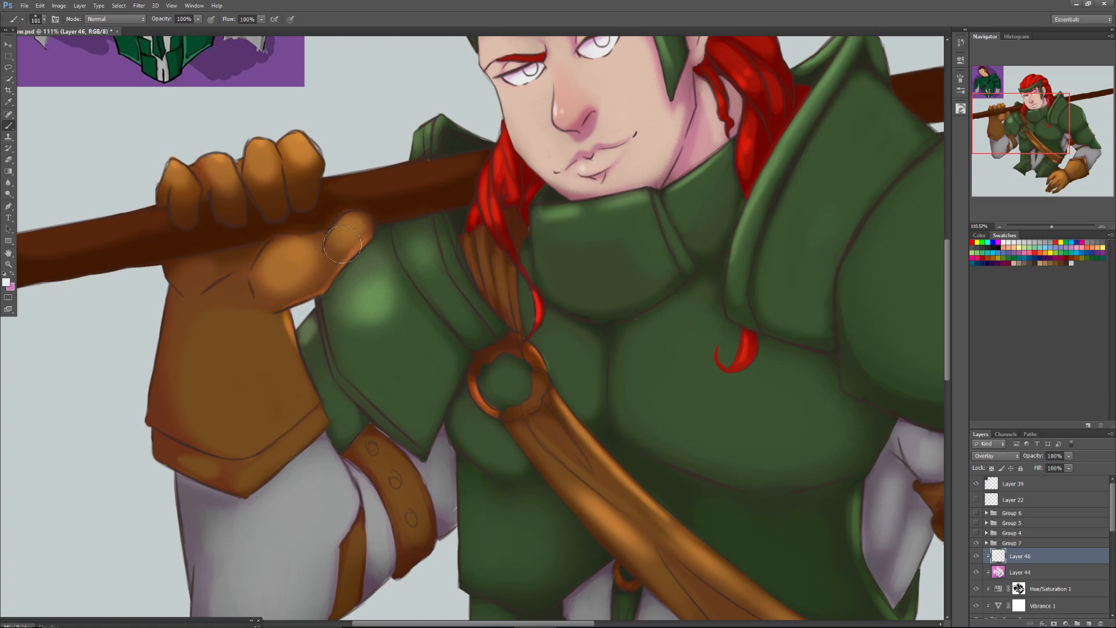
left_click_drag(193, 282, 201, 274)
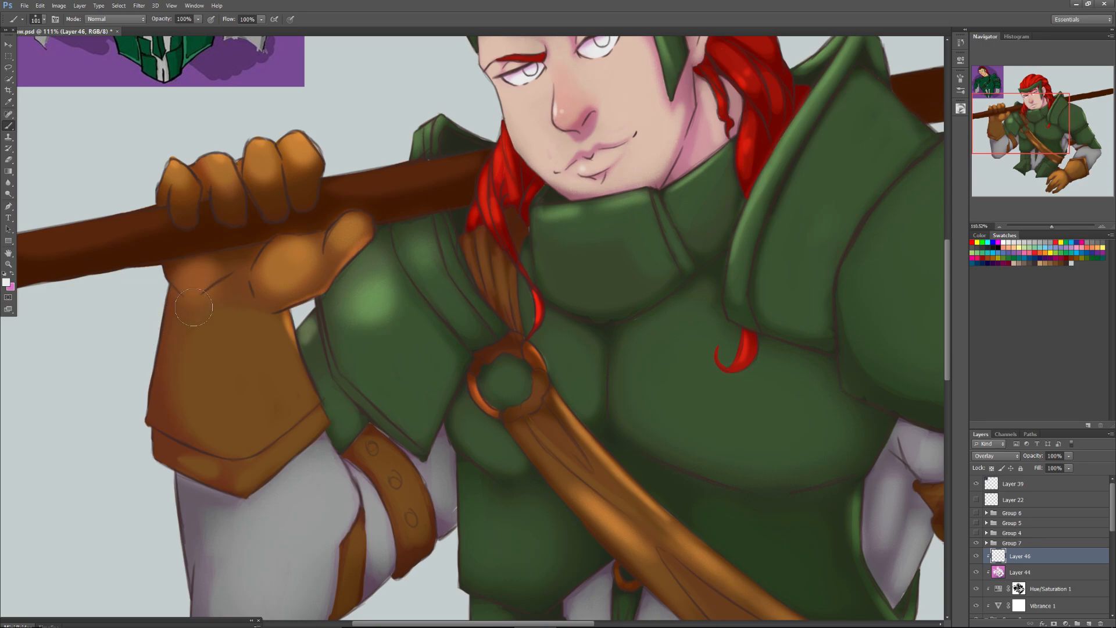
mouse_move(273, 321)
left_mouse_down()
mouse_move(302, 407)
mouse_move(283, 364)
mouse_move(260, 402)
mouse_move(273, 404)
mouse_move(263, 422)
mouse_move(245, 418)
mouse_move(257, 430)
mouse_move(271, 349)
mouse_move(288, 383)
left_mouse_up()
Set the brush to 36 px and highlight the raised glove's cuff trim and the leather straps on the same arm.
right_click(288, 437)
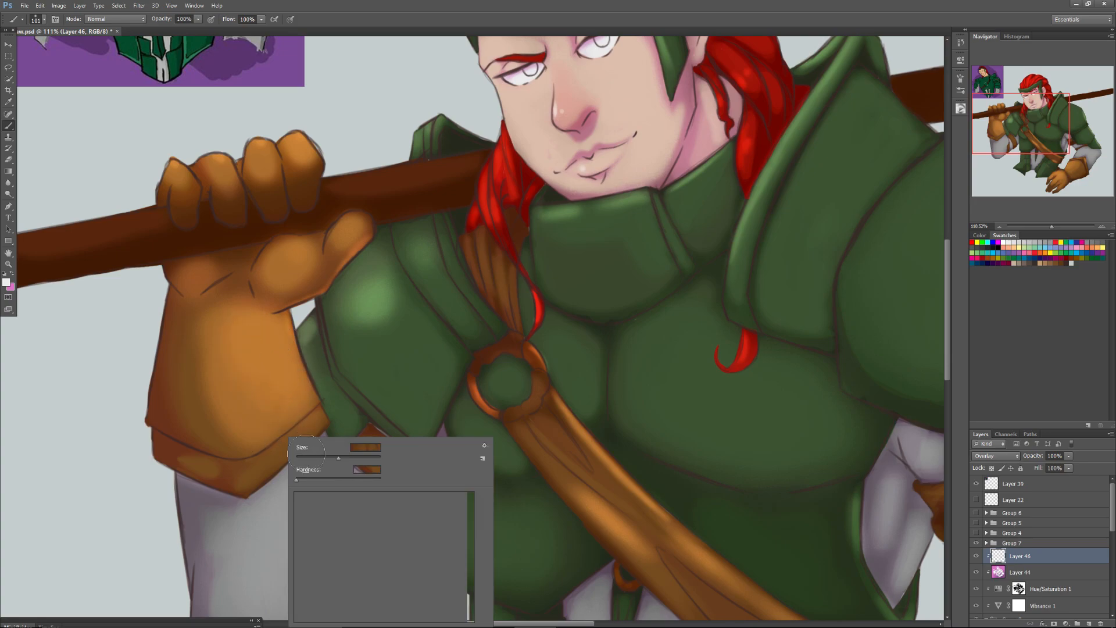
left_click(312, 458)
left_click(328, 414)
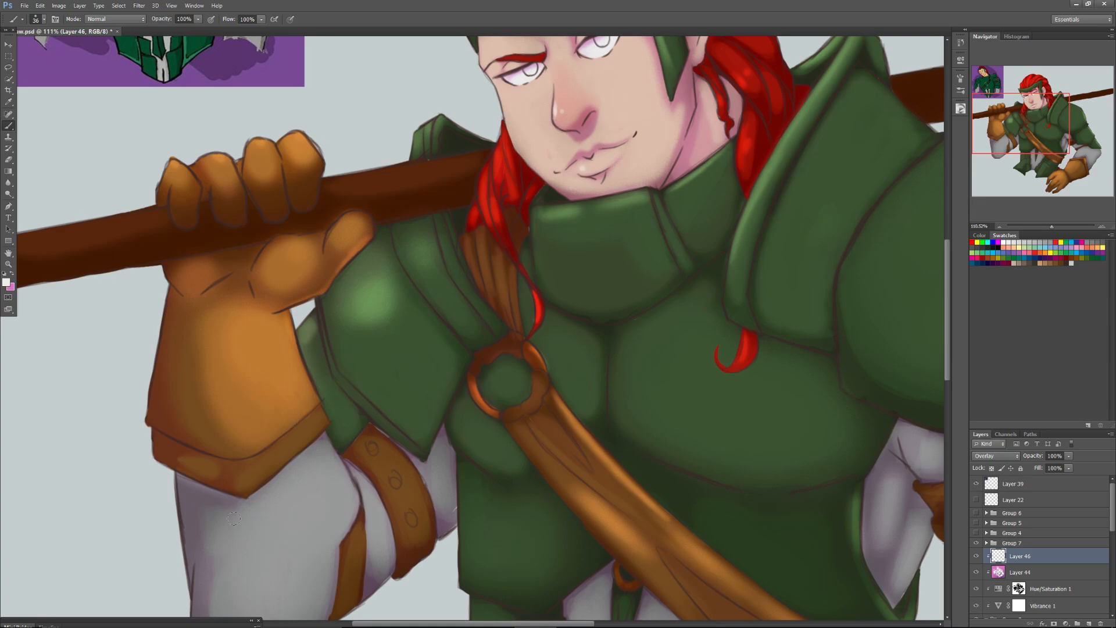
right_click(314, 434)
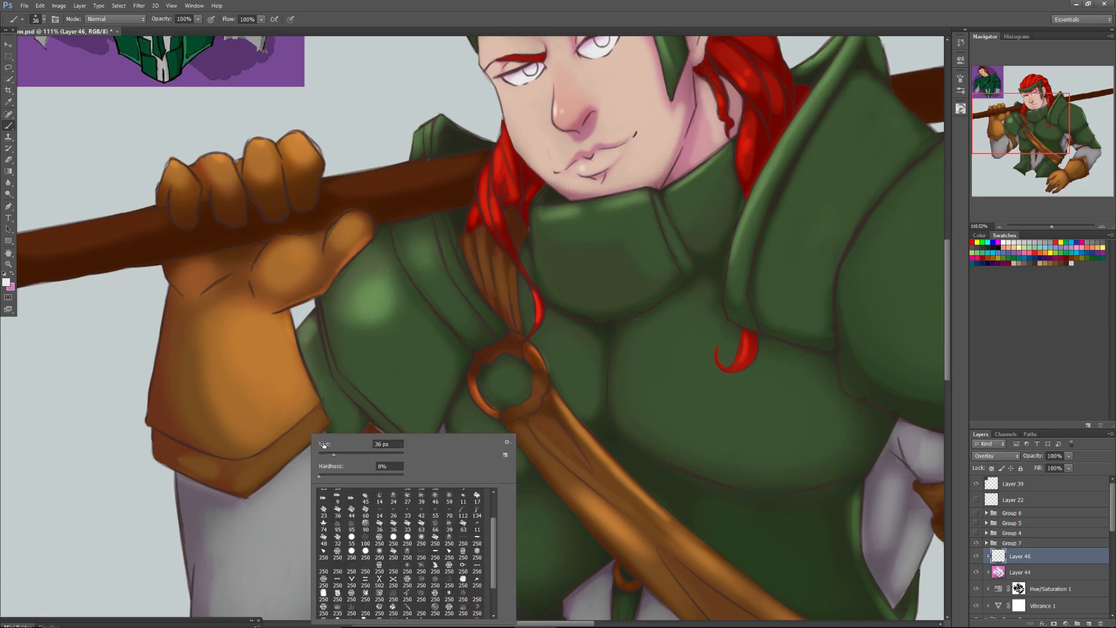
left_click(313, 423)
mouse_move(312, 426)
left_mouse_down()
mouse_move(259, 474)
mouse_move(296, 443)
left_mouse_up()
mouse_move(190, 469)
left_mouse_down()
mouse_move(201, 463)
mouse_move(179, 477)
left_mouse_up()
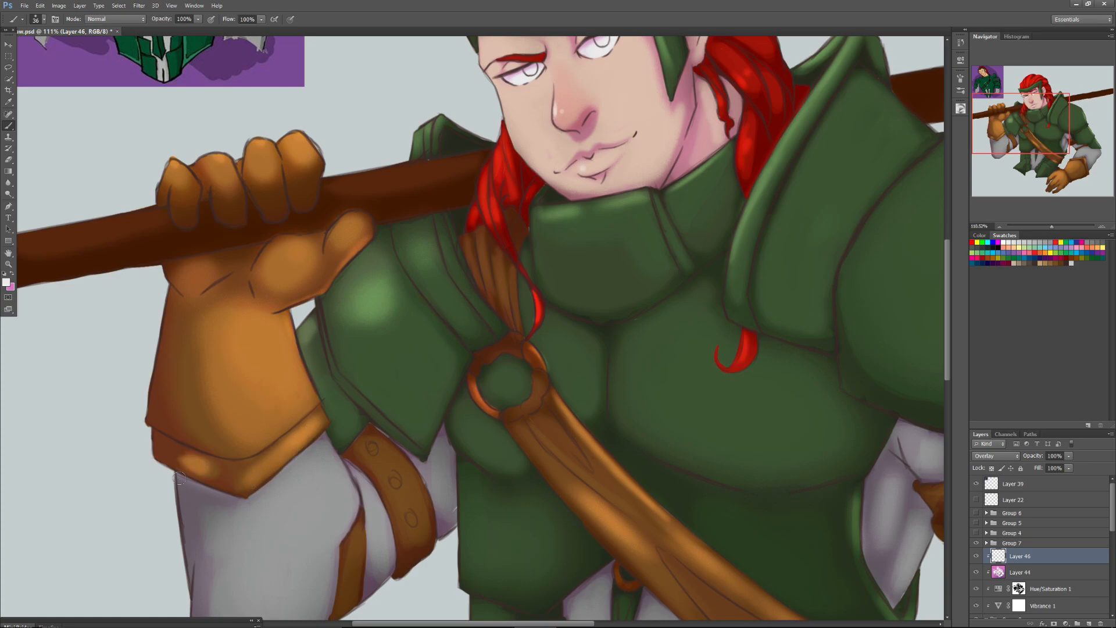
mouse_move(405, 483)
left_mouse_down()
mouse_move(363, 436)
mouse_move(398, 514)
mouse_move(367, 449)
mouse_move(395, 476)
left_mouse_up()
mouse_move(356, 542)
left_mouse_down()
mouse_move(349, 581)
mouse_move(341, 555)
left_mouse_up()
Highlight the outer edges of both large hip plates and the small overlapping plates beside the lowered glove.
left_click_drag(1013, 128, 1021, 167)
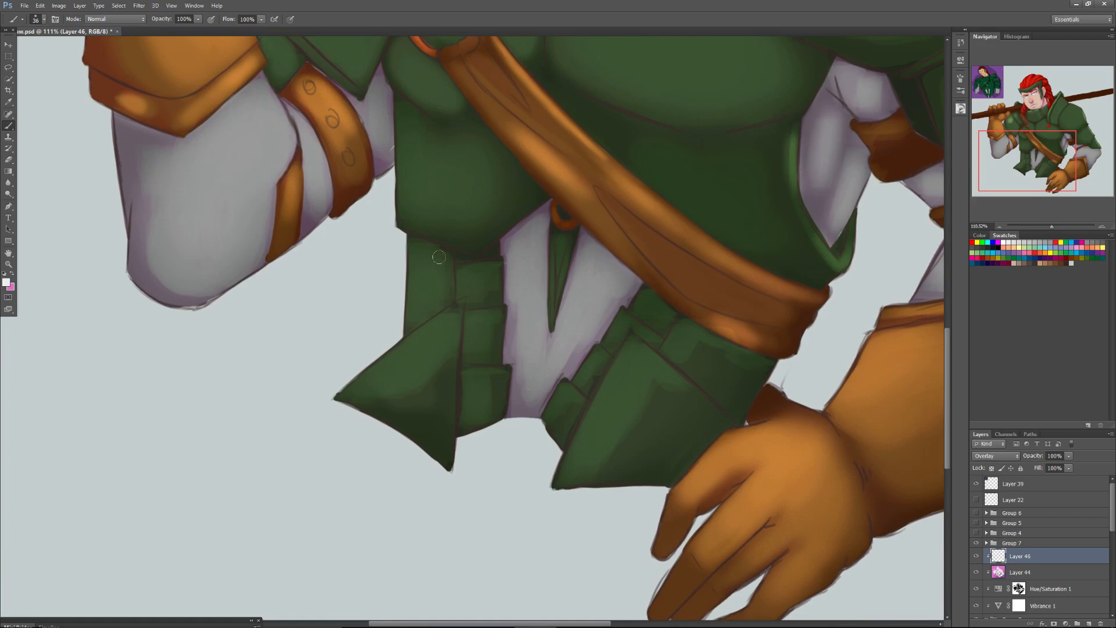
mouse_move(407, 298)
left_mouse_down()
mouse_move(404, 345)
mouse_move(435, 337)
mouse_move(455, 310)
mouse_move(382, 364)
left_mouse_up()
left_click_drag(452, 309, 336, 397)
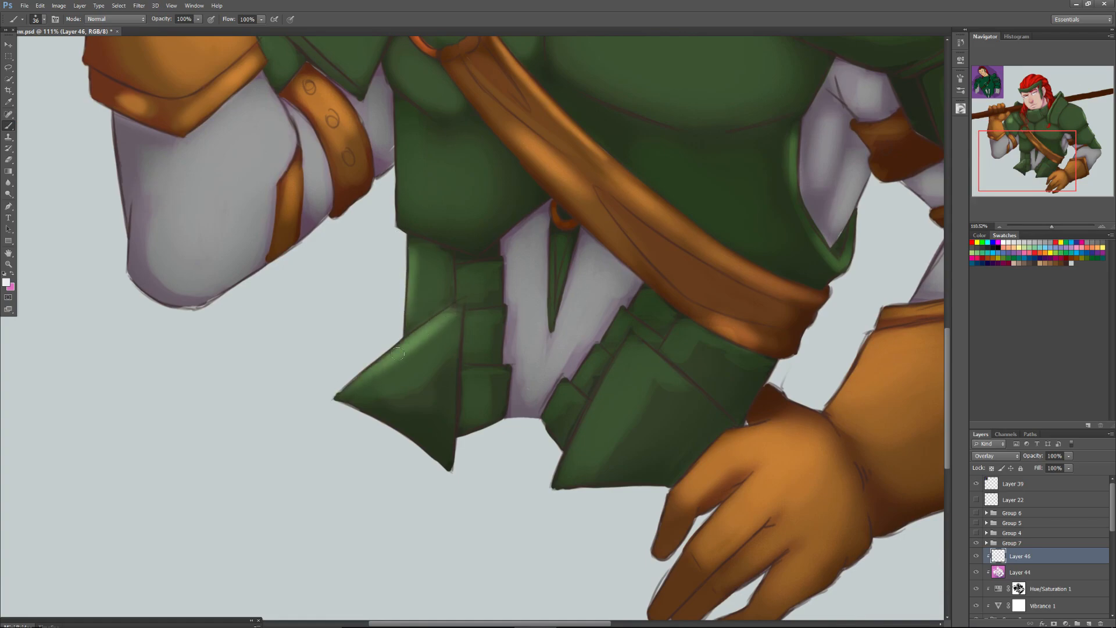
mouse_move(630, 349)
left_mouse_down()
mouse_move(554, 490)
mouse_move(560, 417)
mouse_move(595, 359)
mouse_move(552, 411)
left_mouse_up()
mouse_move(608, 341)
left_mouse_down()
mouse_move(645, 297)
mouse_move(638, 307)
left_mouse_up()
left_click_drag(669, 347, 683, 325)
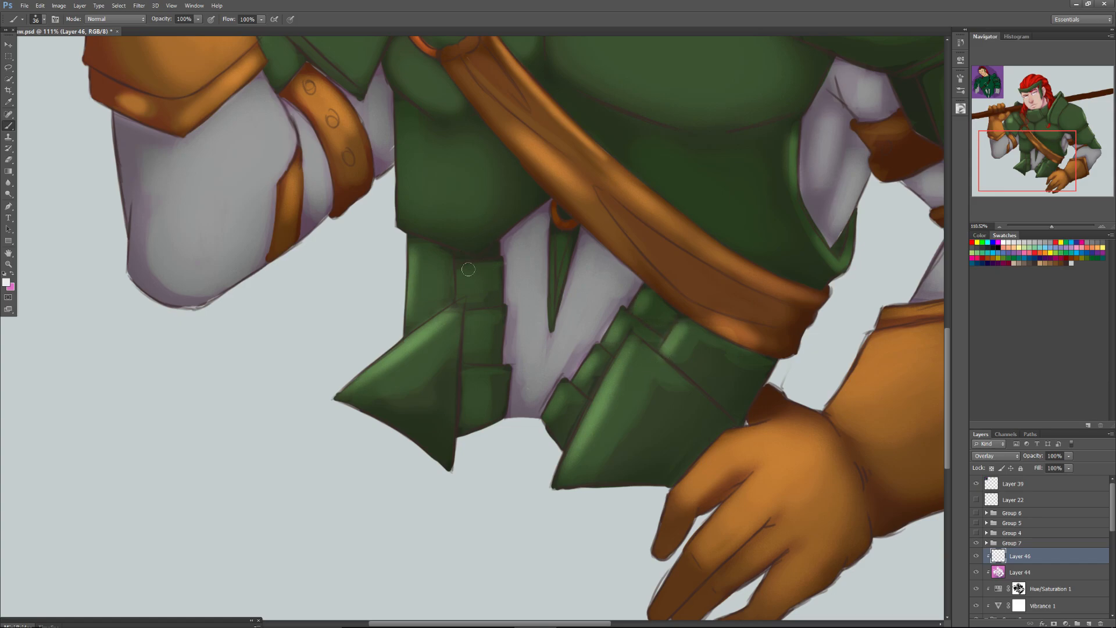
Highlight the upper edges of the three small stacked plates on the hip below the raised arm.
mouse_move(463, 267)
left_mouse_down()
mouse_move(466, 287)
mouse_move(491, 272)
left_mouse_up()
left_click_drag(462, 327, 497, 312)
mouse_move(466, 381)
left_mouse_down()
mouse_move(485, 376)
mouse_move(457, 392)
left_mouse_up()
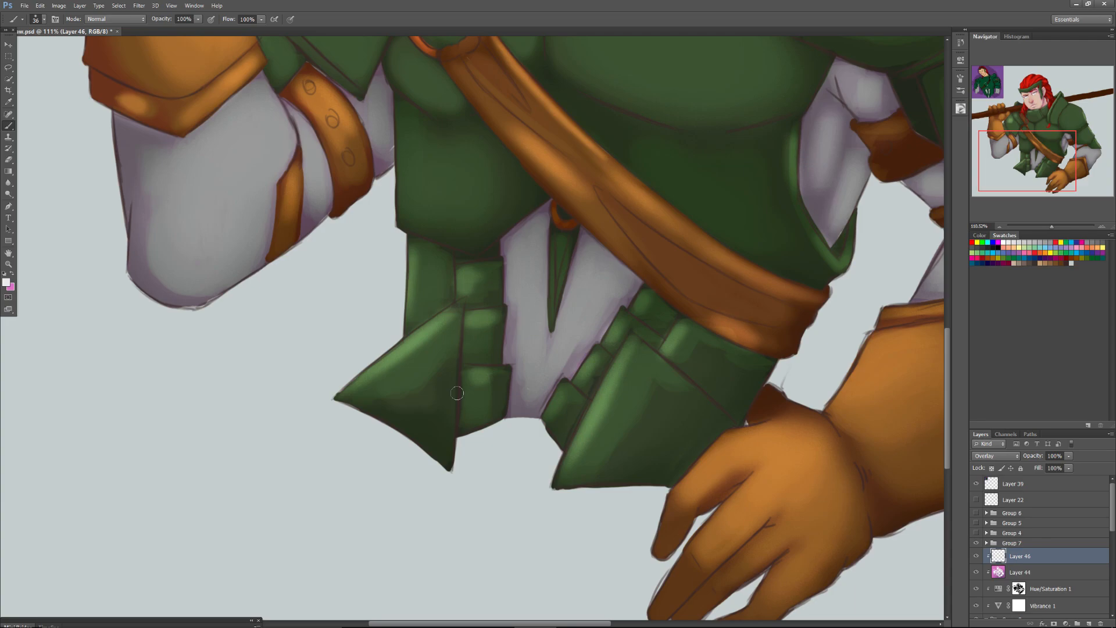
Add more highlight along the middle fold of the chest strap's lower half with the 36 px brush.
left_click_drag(1019, 152, 1016, 104)
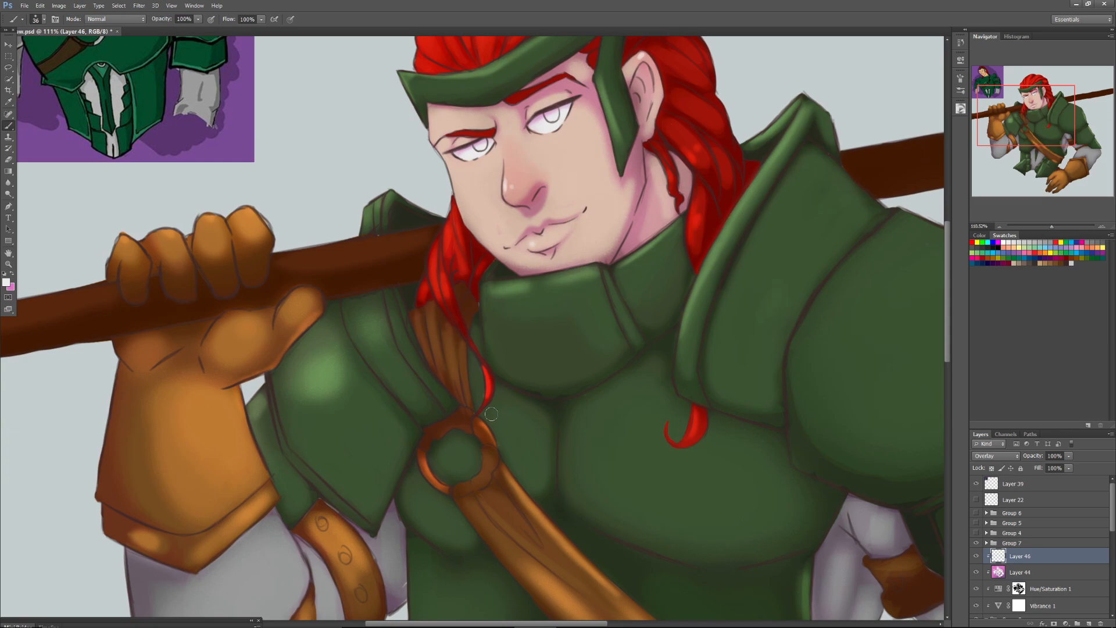
left_click_drag(1021, 113, 1030, 152)
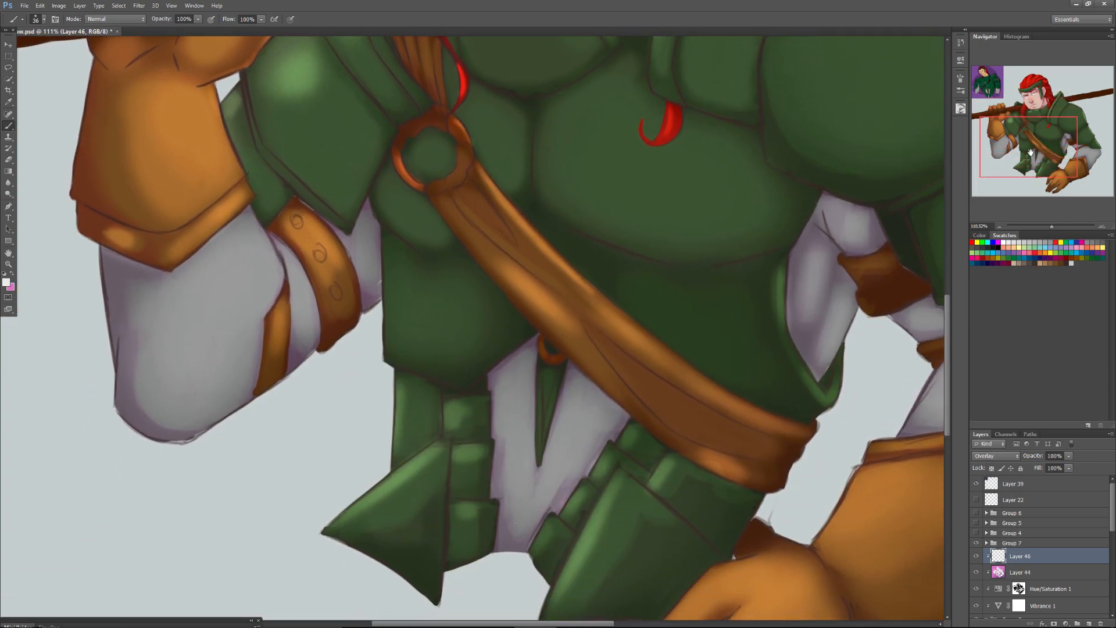
mouse_move(701, 450)
left_mouse_down()
mouse_move(615, 378)
mouse_move(582, 321)
left_mouse_up()
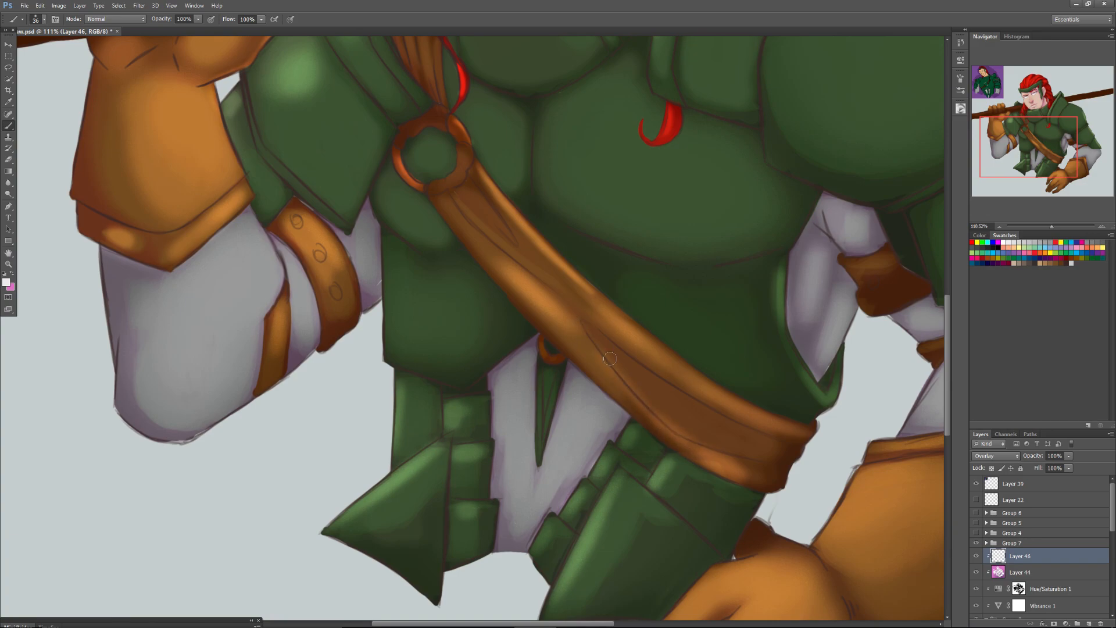
Highlight the lower end of the chest strap and the leather rim of its ring.
left_click_drag(645, 397, 676, 425)
left_click_drag(461, 163, 455, 177)
left_click_drag(410, 147, 412, 156)
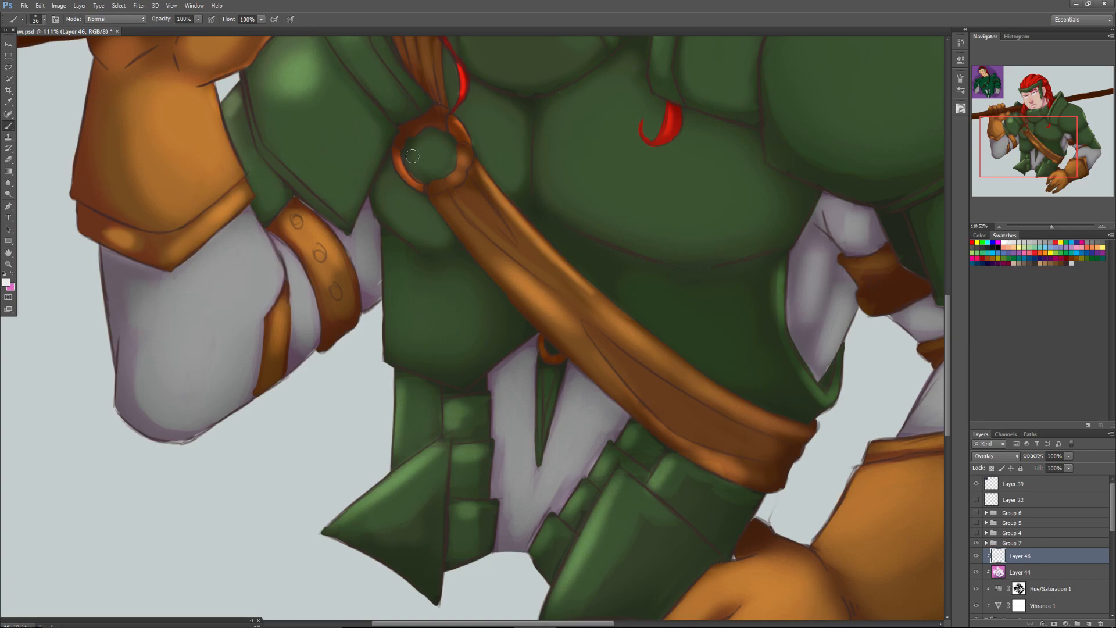
Highlight the leather straps on the lowered arm and the grey sleeve areas around them.
left_click_drag(1013, 132, 1005, 116)
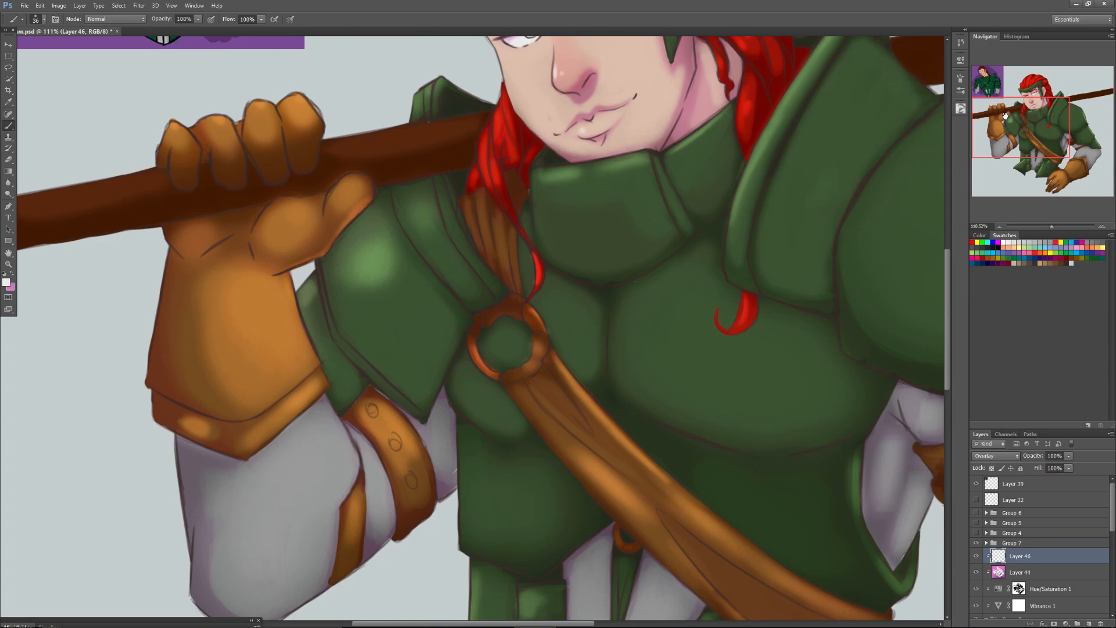
left_click_drag(1052, 226, 1046, 225)
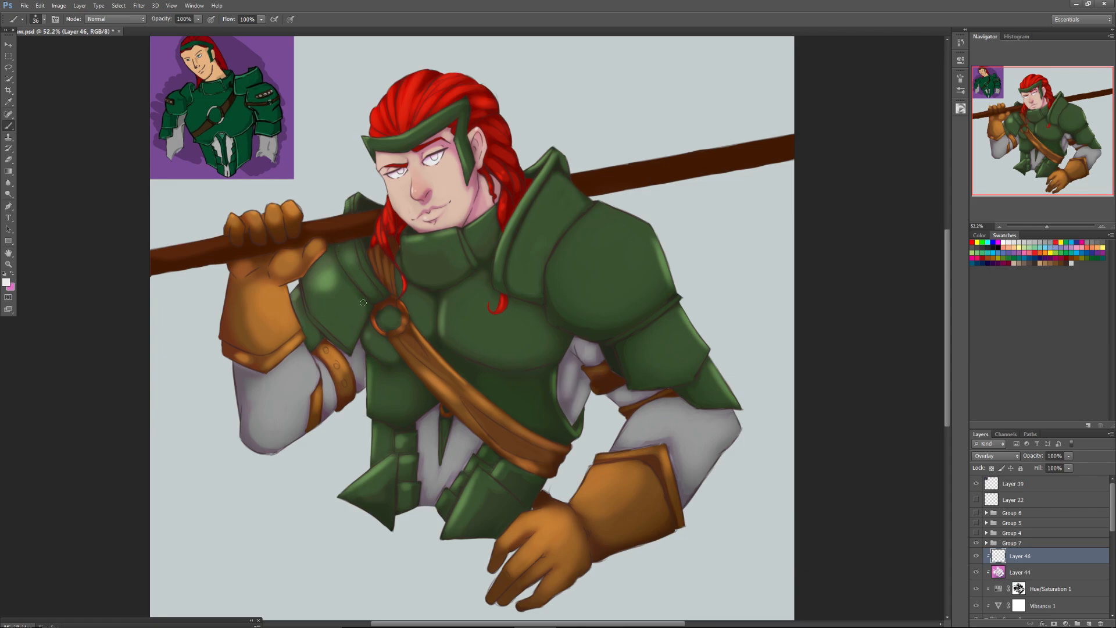
left_click_drag(1045, 226, 1054, 222)
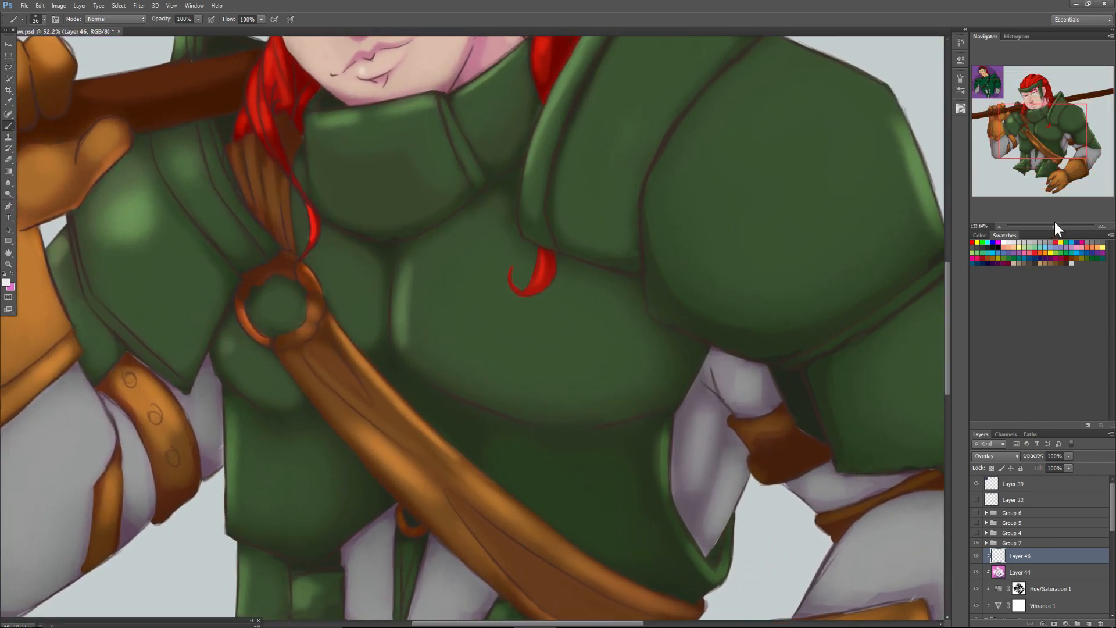
left_click_drag(1034, 125, 1034, 125)
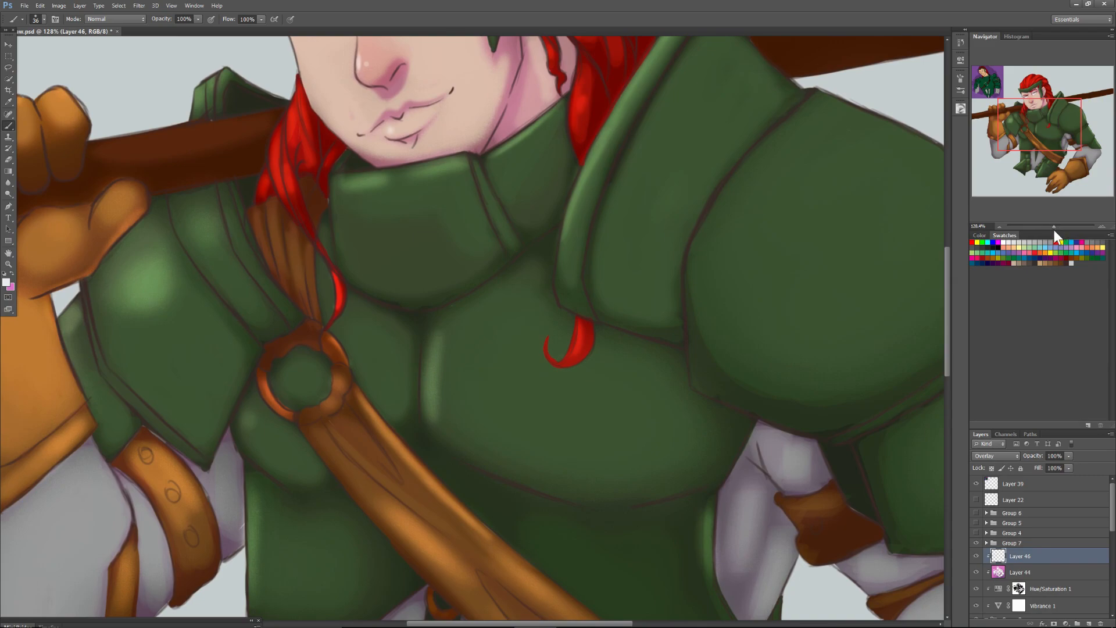
left_click_drag(1055, 226, 1051, 227)
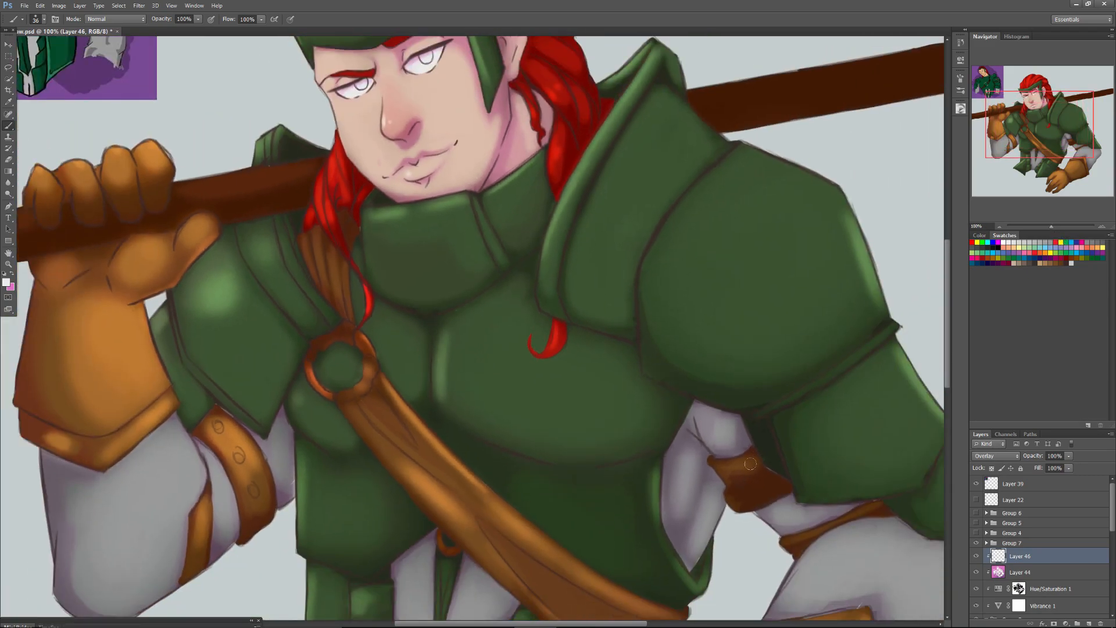
left_click_drag(724, 466, 737, 468)
mouse_move(863, 515)
left_mouse_down()
mouse_move(791, 545)
mouse_move(818, 558)
mouse_move(846, 533)
mouse_move(825, 560)
mouse_move(862, 534)
mouse_move(792, 595)
mouse_move(848, 562)
mouse_move(878, 525)
left_mouse_up()
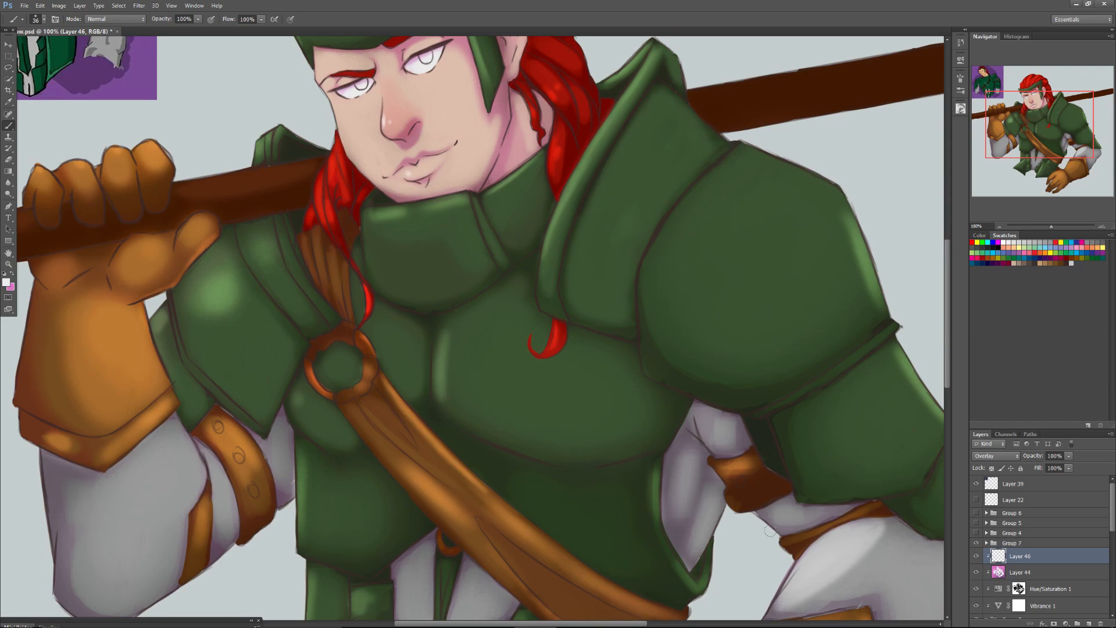
left_click_drag(773, 519, 795, 514)
left_click_drag(680, 484, 685, 465)
left_click(723, 431)
Set the brush size to 55 px and highlight the grey sleeve just below the raised glove's cuff.
left_click_drag(1052, 227, 1045, 227)
right_click(325, 396)
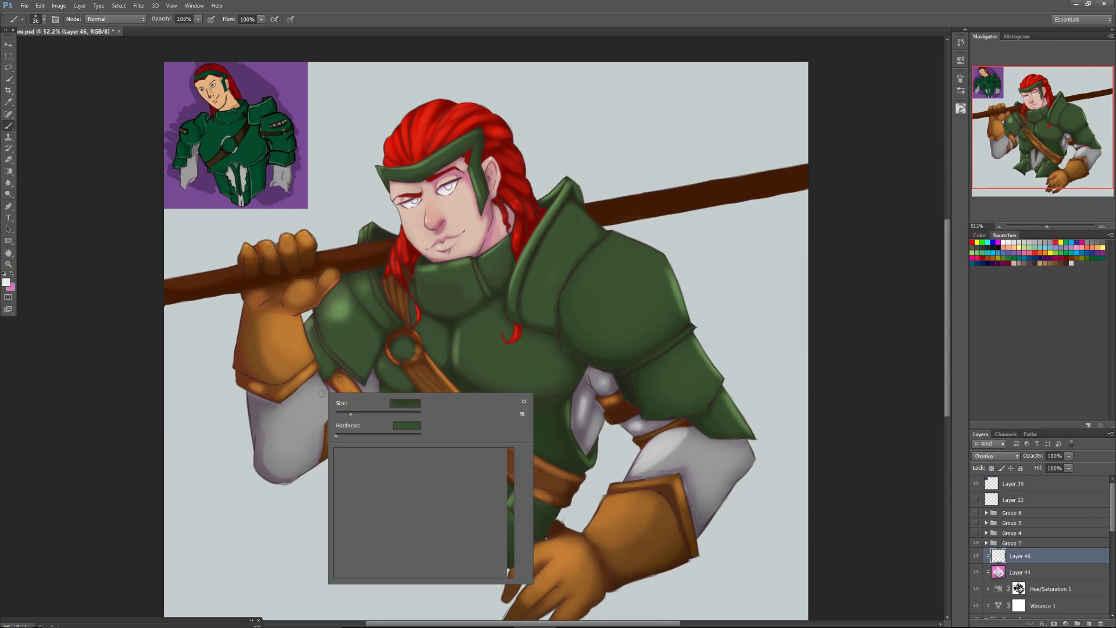
type("55")
key("Return")
left_click_drag(325, 396, 308, 402)
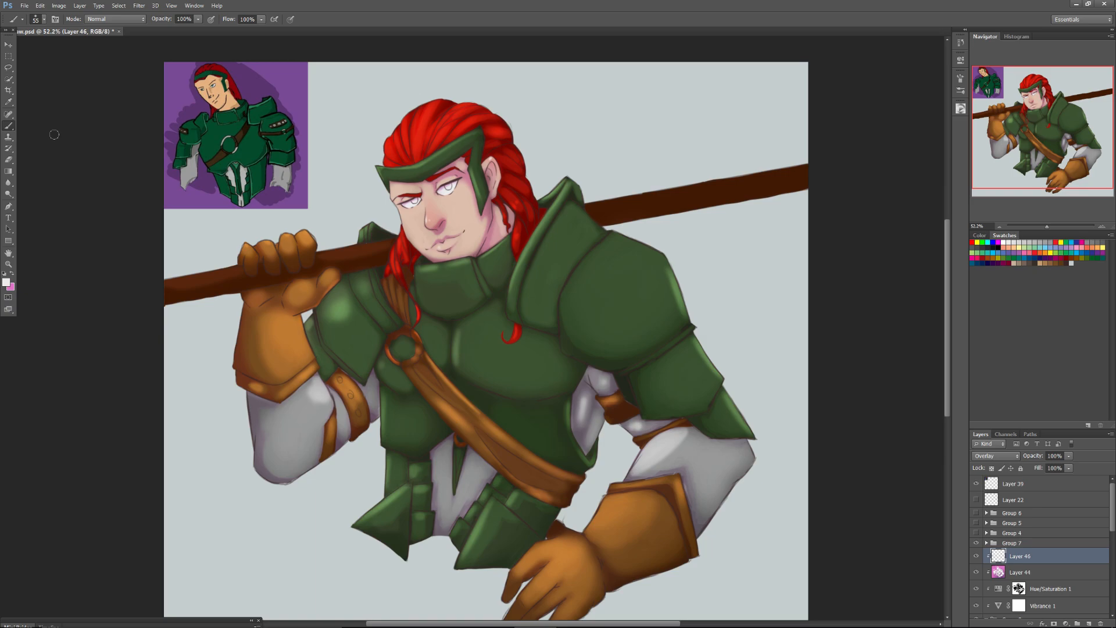
left_click_drag(1111, 516, 1111, 599)
left_click(1015, 596)
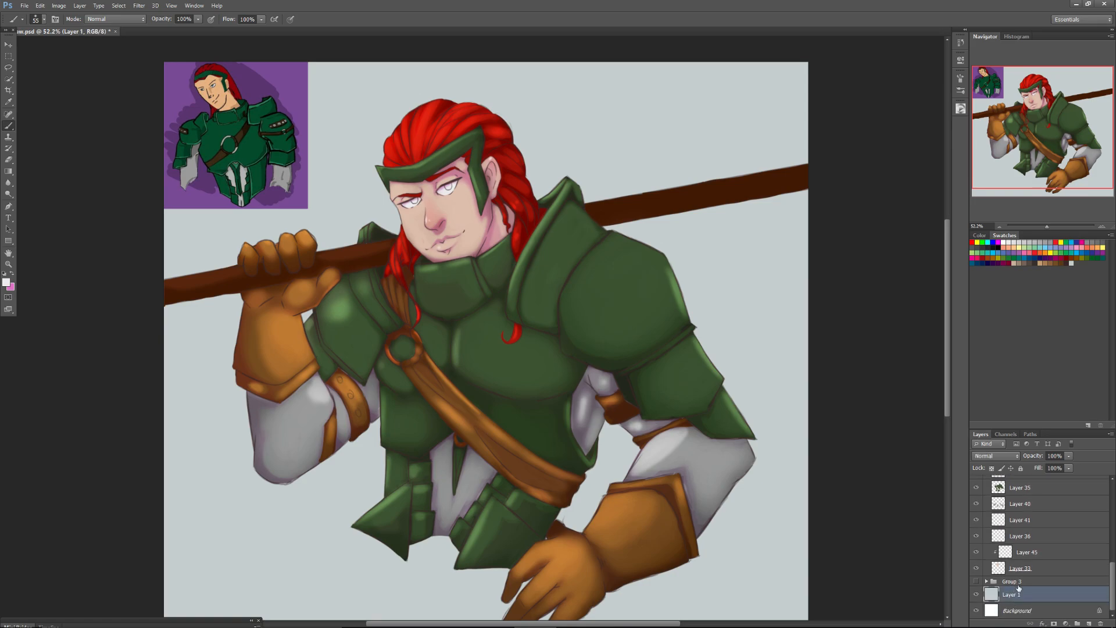
left_click(1067, 622)
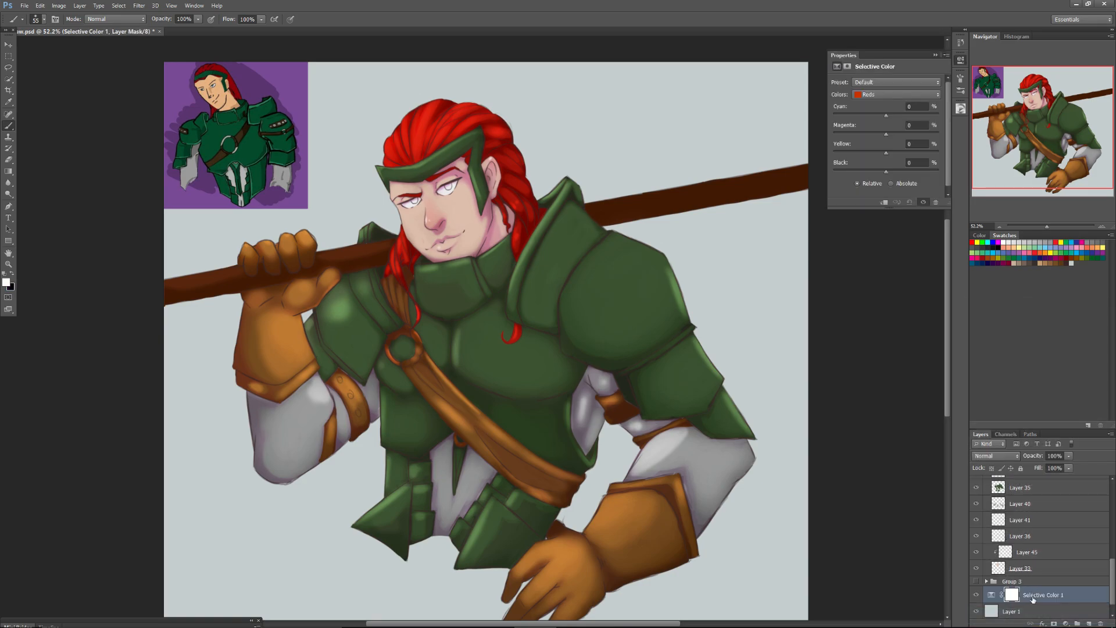
key("ctrl+z")
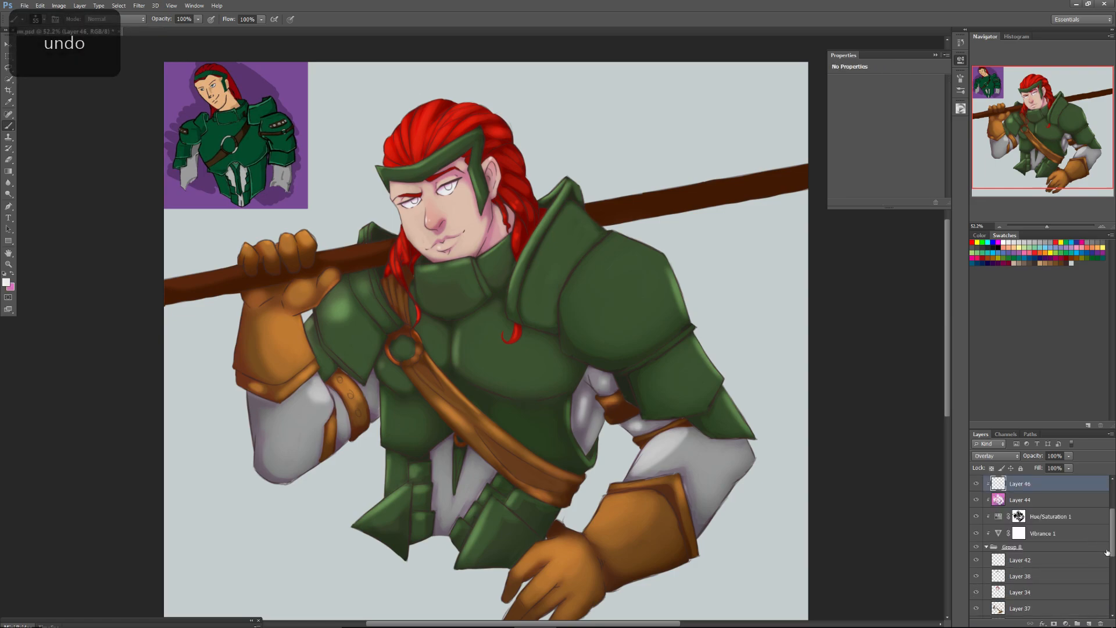
Darken the background by adding a Hue/Saturation adjustment above Layer 1 with Lightness -51.
scroll(1019, 574, "down", 5)
left_click(1007, 595)
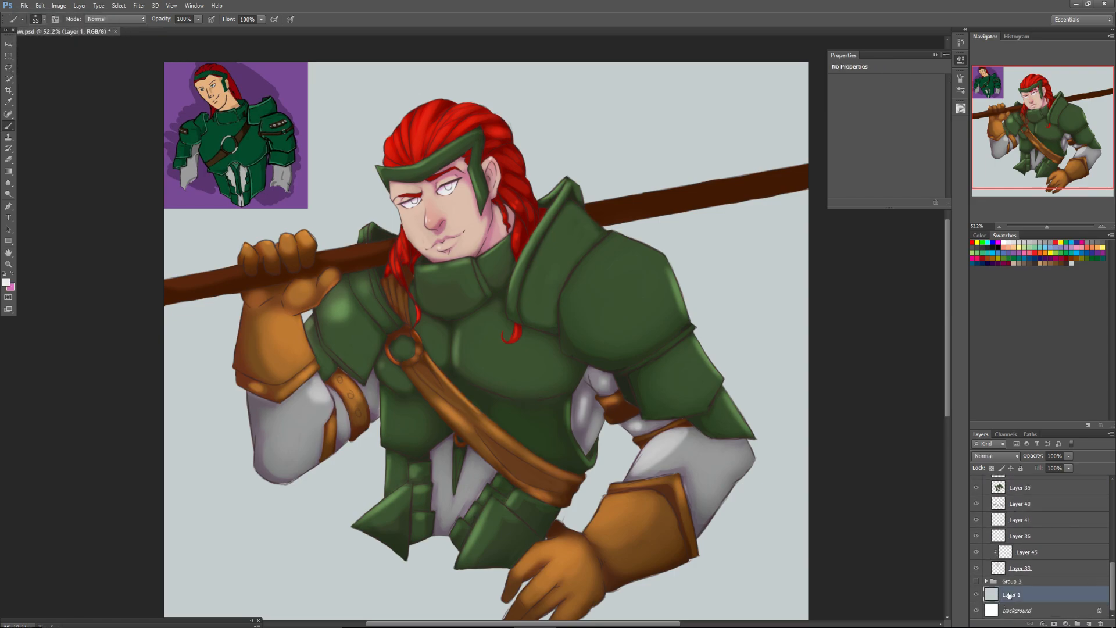
left_click(1066, 623)
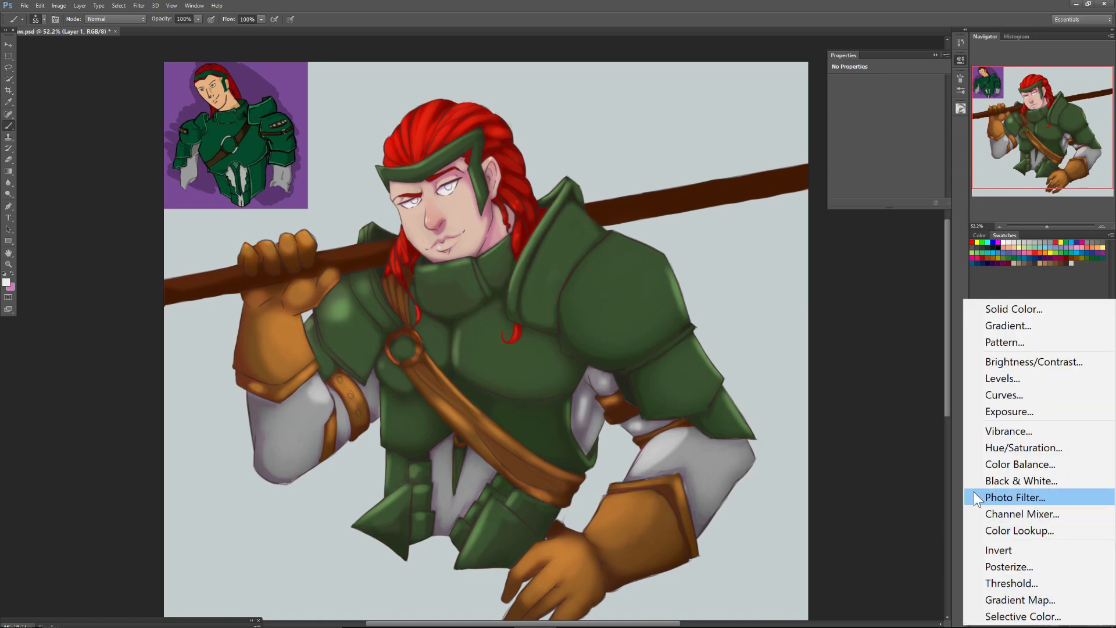
left_click(985, 451)
left_click_drag(881, 155, 863, 158)
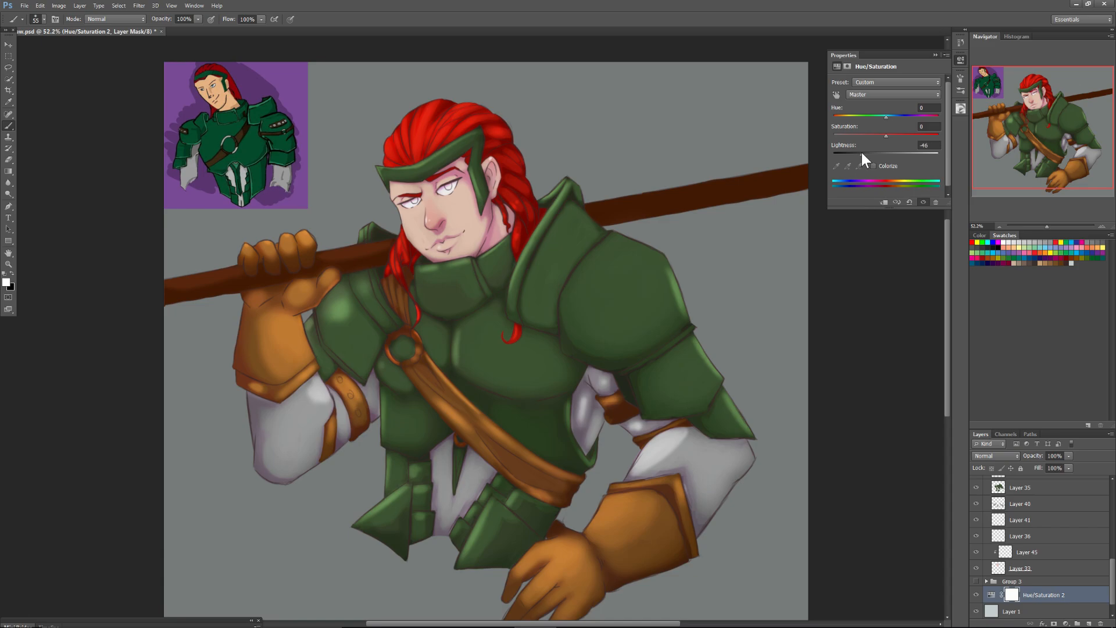
left_click_drag(862, 152, 859, 154)
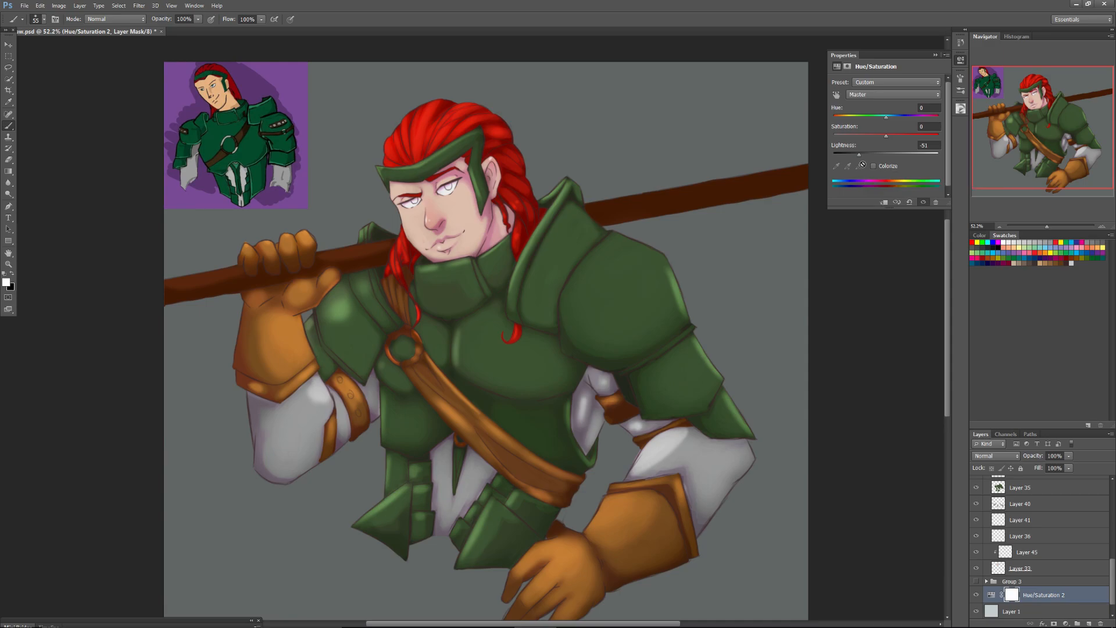
left_click(934, 54)
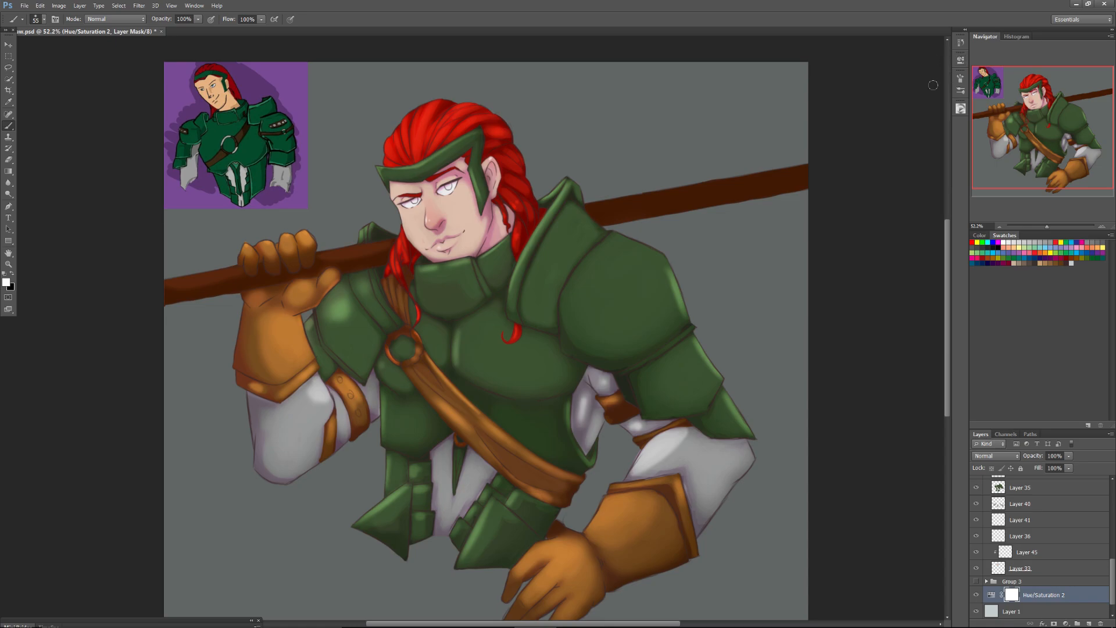
Collapse Group 8 and add a Hue/Saturation adjustment above the line-art group, Group 7.
left_click_drag(1112, 578, 1113, 522)
left_click(986, 563)
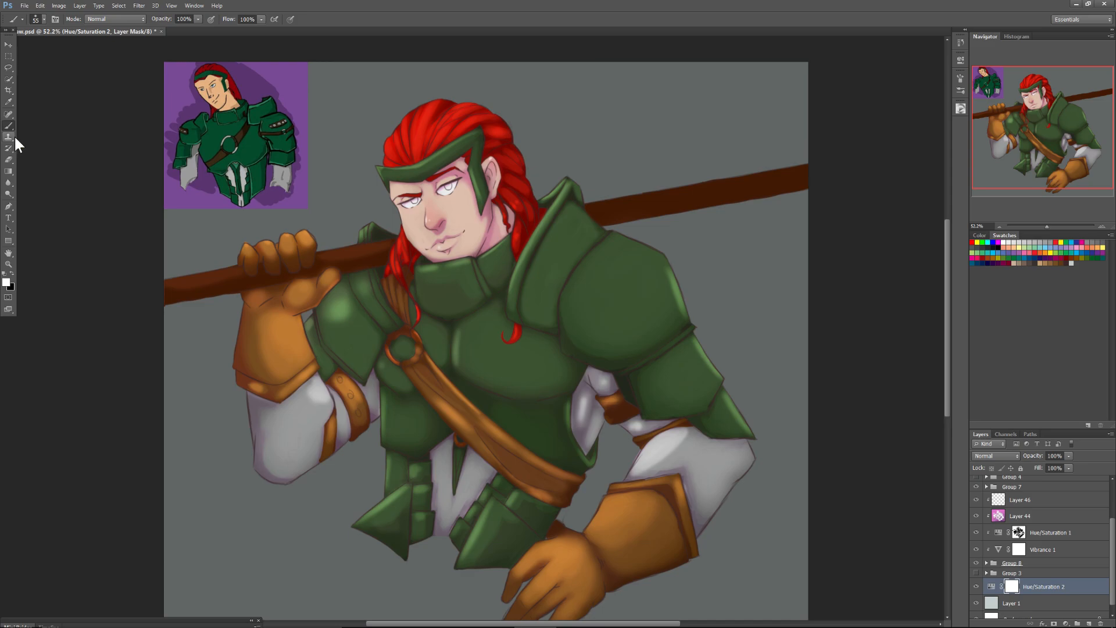
scroll(1102, 491, "up", 3)
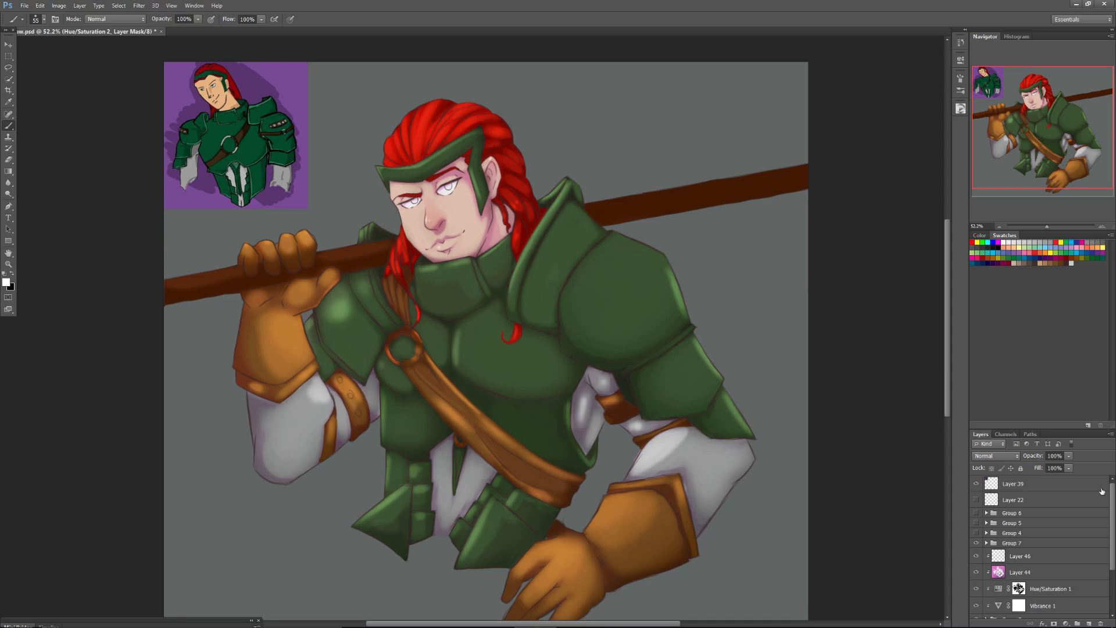
left_click(976, 544)
left_click(976, 544)
left_click(1006, 545)
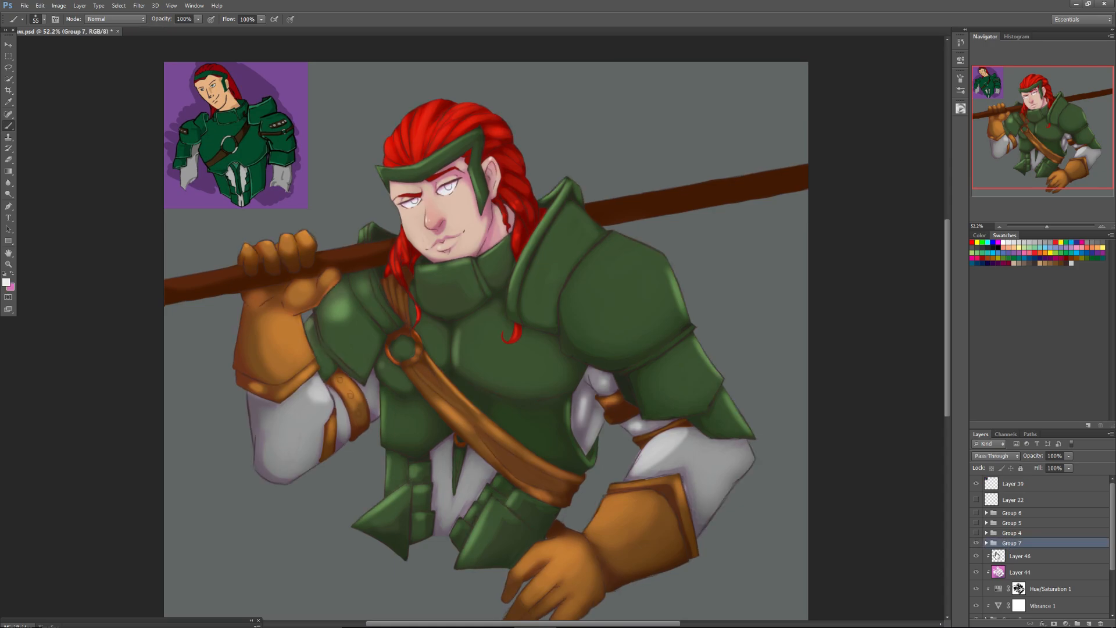
left_click(1066, 623)
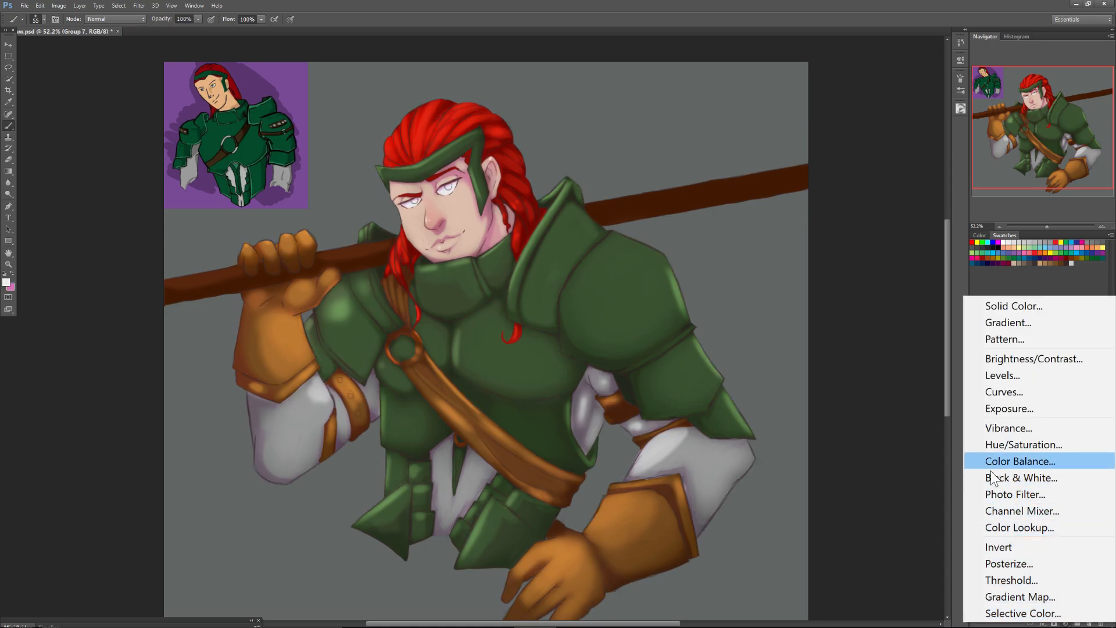
left_click(1015, 445)
Clip the new Hue/Saturation adjustment to a duplicate of Group 7, with Saturation +25 and Lightness -23.
left_click_drag(1024, 561, 1029, 552, "alt")
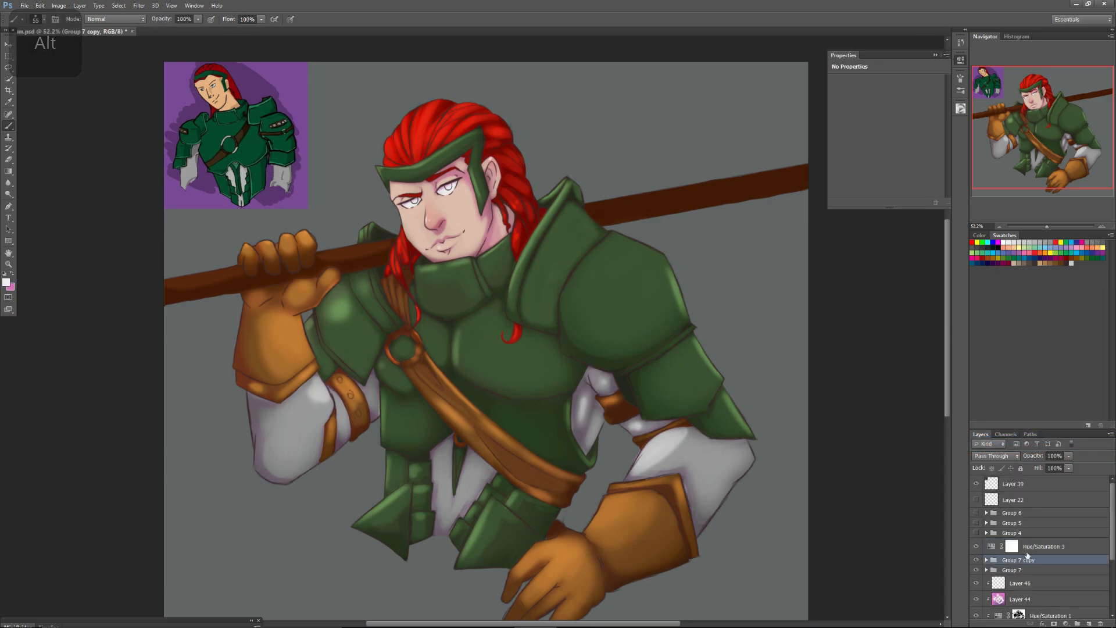
left_click(1032, 553, "alt")
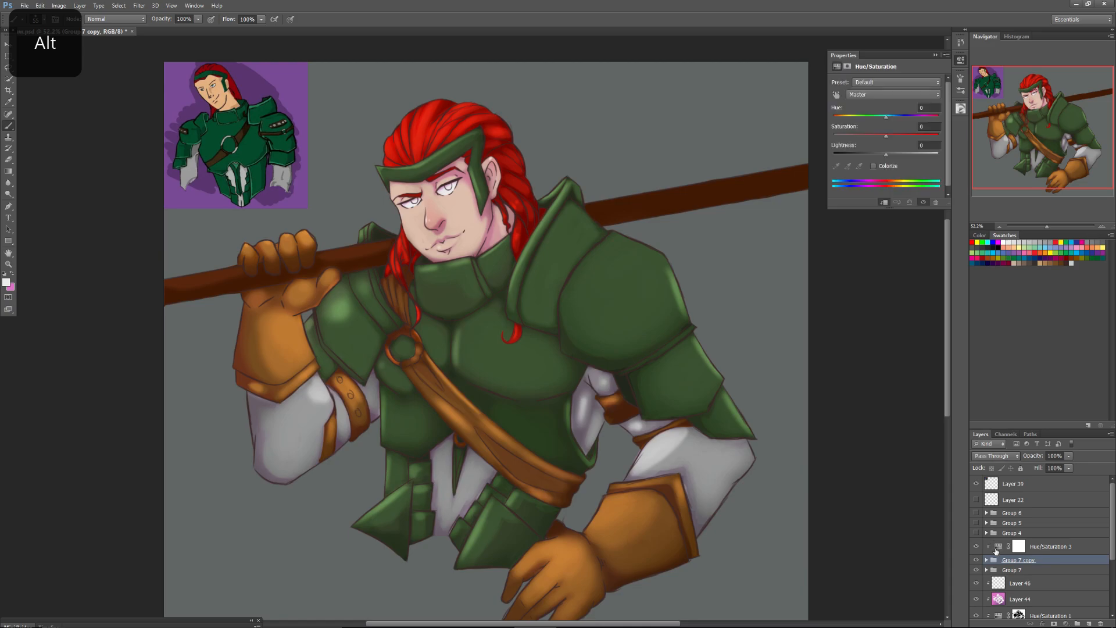
left_click_drag(885, 135, 887, 135)
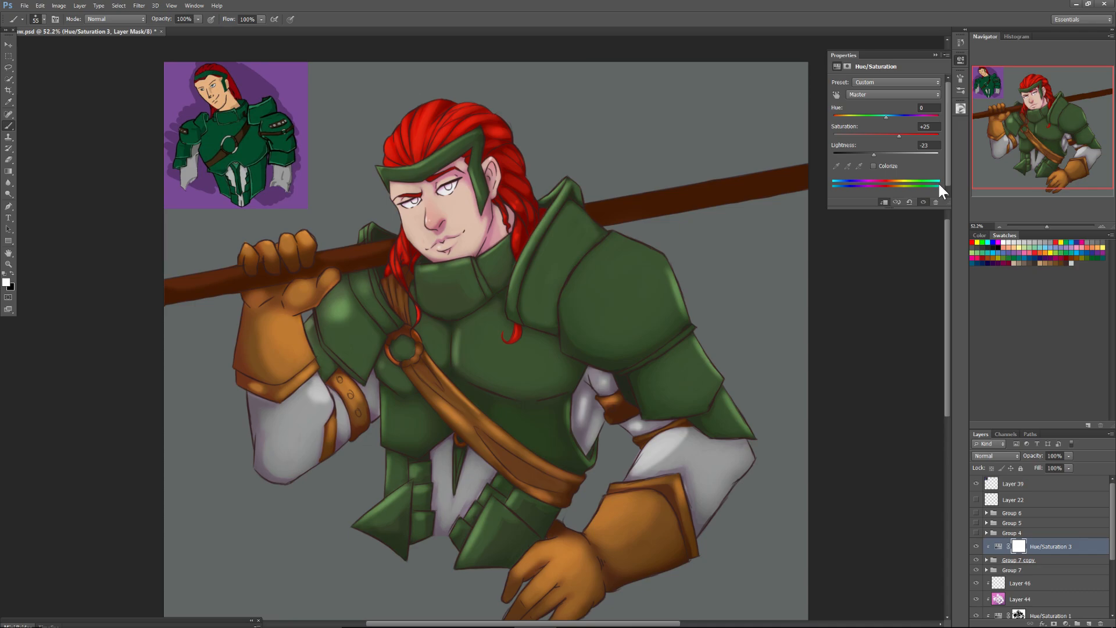
Duplicate the copied line-art group again and merge the new duplicate into a single layer.
left_click(1039, 561)
left_click(1068, 456)
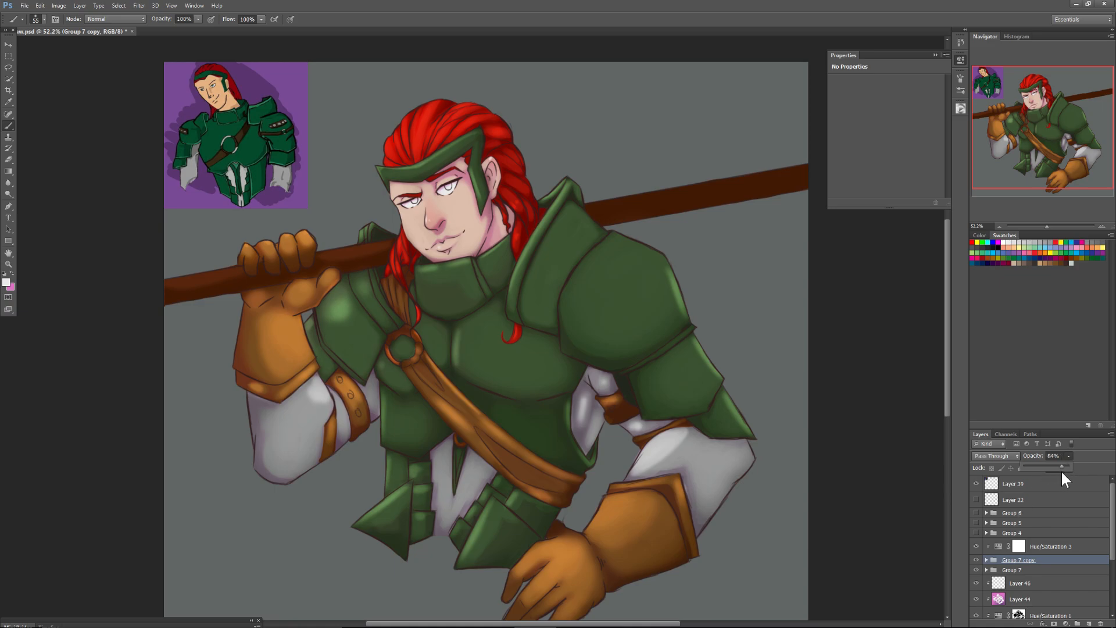
right_click(1023, 560)
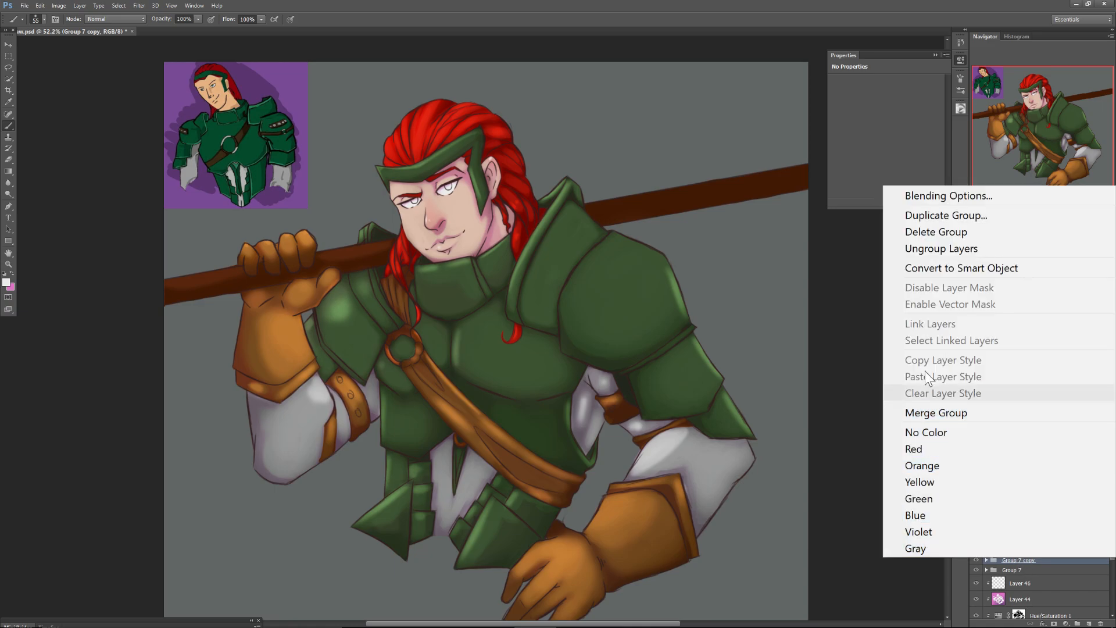
left_click(915, 215)
key("Return")
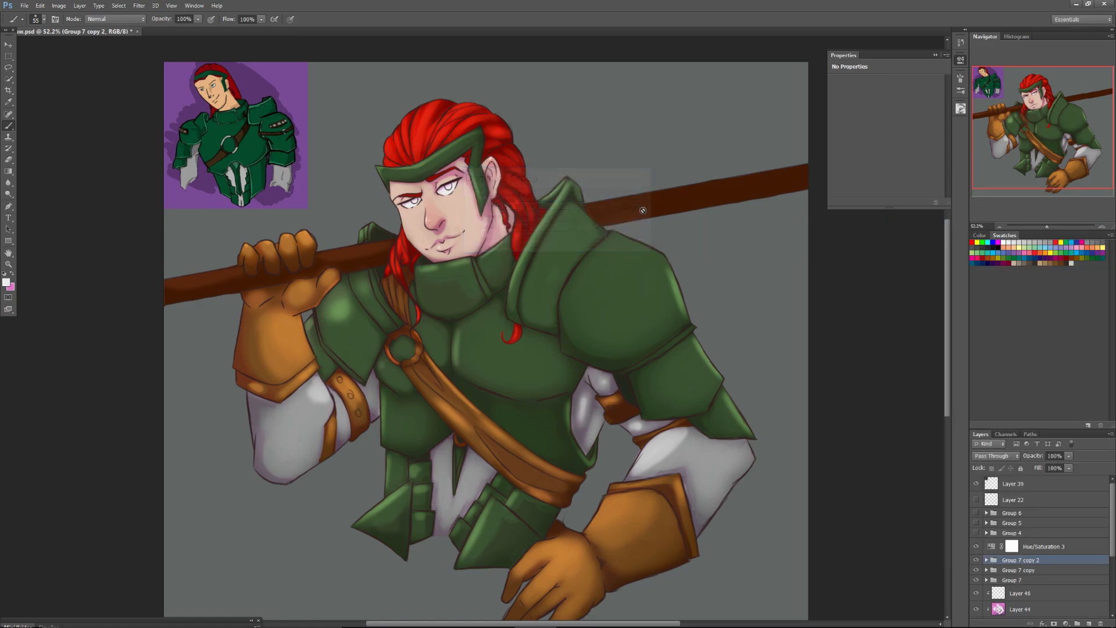
right_click(1002, 559)
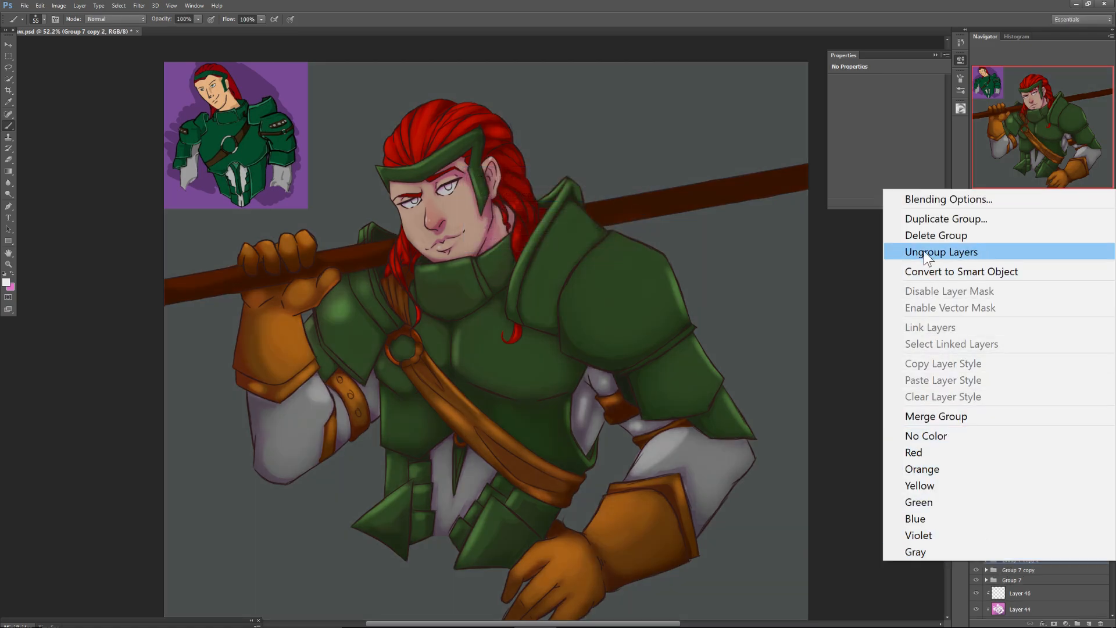
left_click(928, 416)
Compare the line art by toggling the visibility of the merged copy, Group 7 copy and Group 7.
left_click(976, 577)
left_click(976, 563)
left_click(976, 565)
left_click(976, 565)
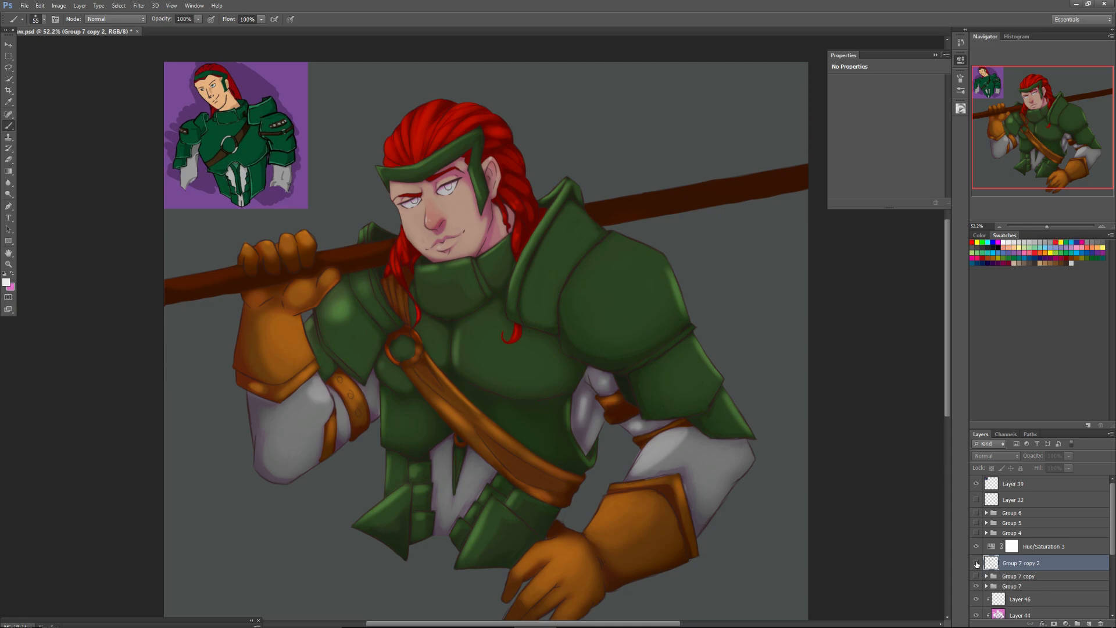
left_click(976, 564)
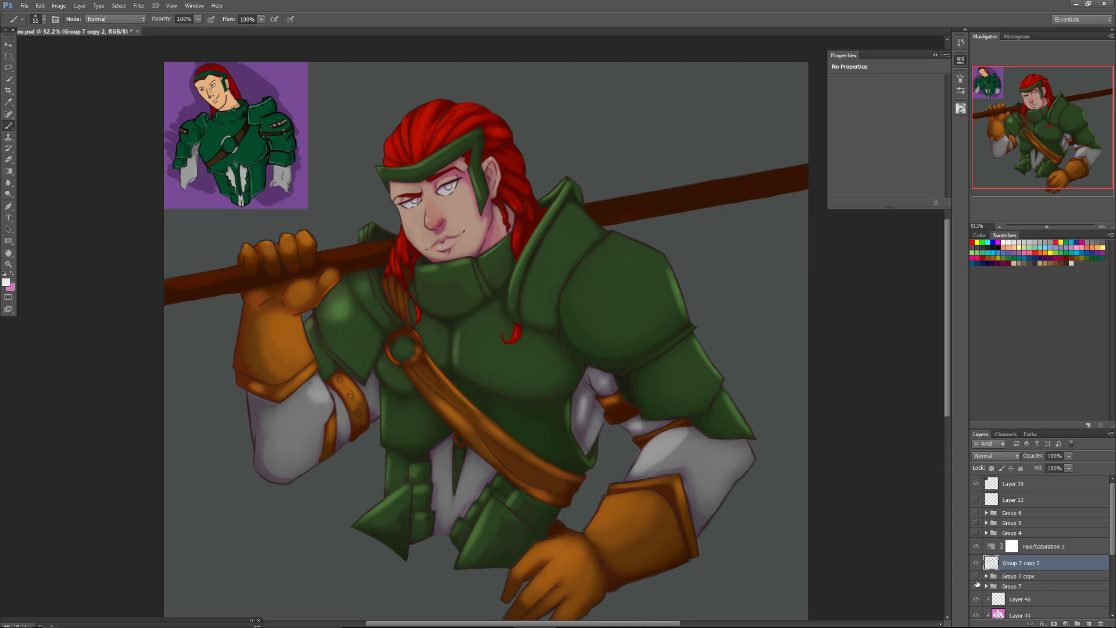
left_click(977, 587)
left_click(977, 586)
left_click(977, 587)
left_click(976, 564)
left_click(976, 564)
left_click(977, 586)
Delete Group 7 copy with its contents and clip the Hue/Saturation 3 adjustment to the merged line-art layer.
left_click(1011, 578)
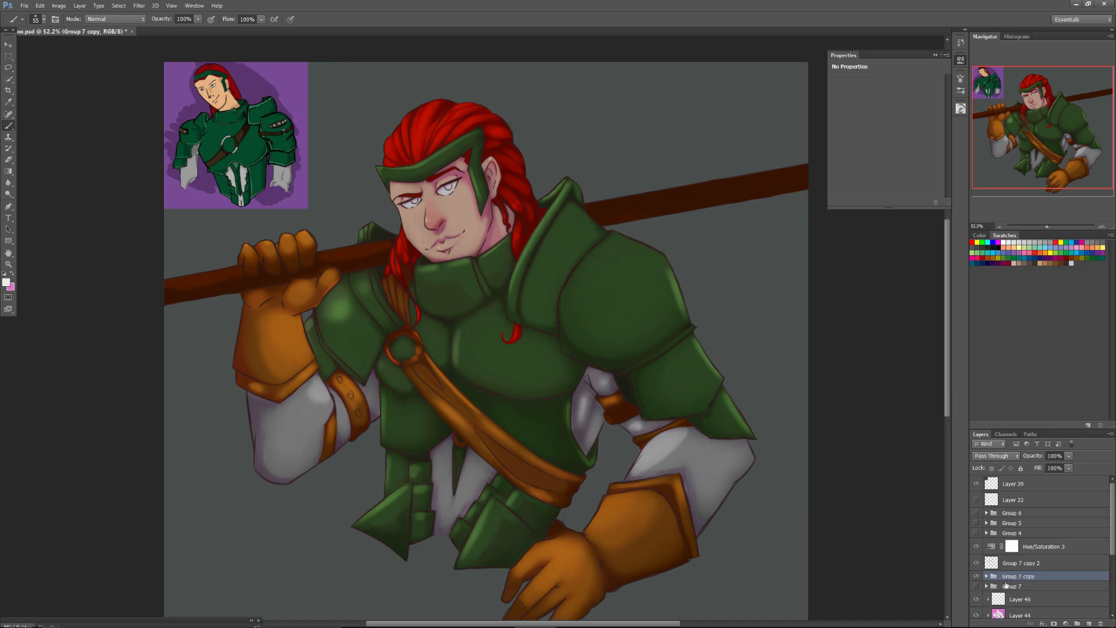
left_click(1101, 623)
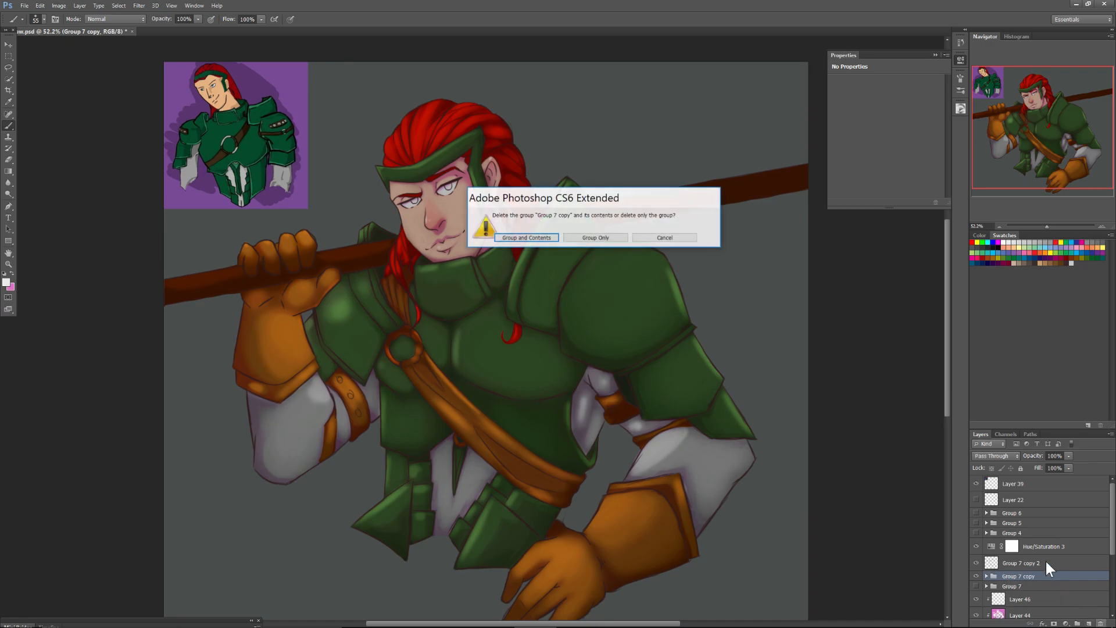
left_click(534, 237)
left_click(977, 575)
left_click(1023, 563)
left_click(1009, 553, "alt")
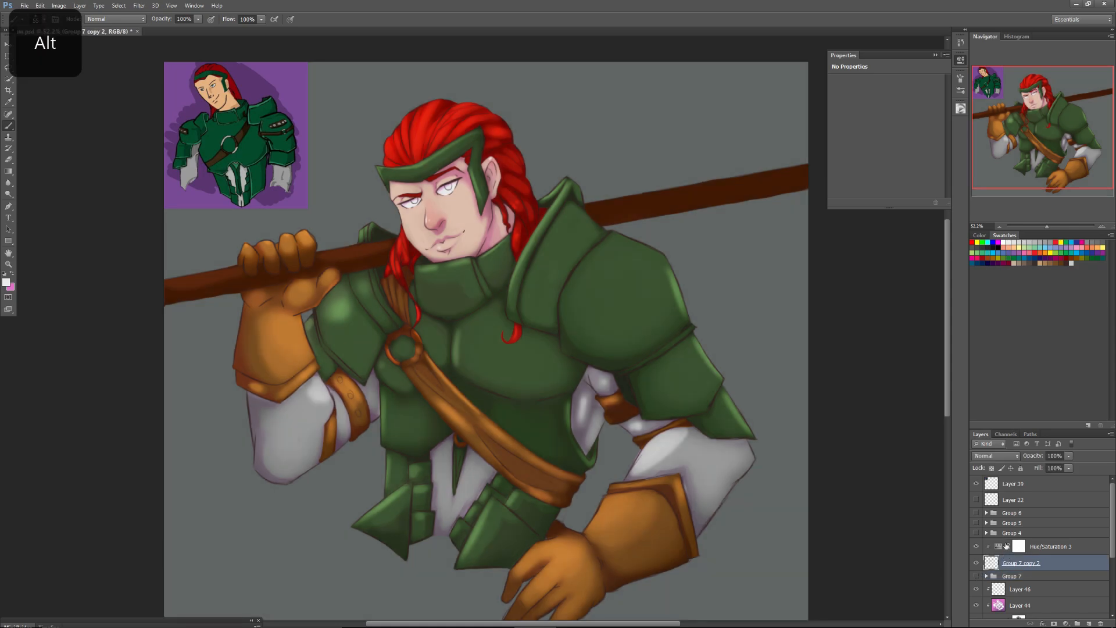
Set the merged line-art layer to Multiply at 84% opacity and hide the Hue/Saturation 3 adjustment.
left_click(981, 456)
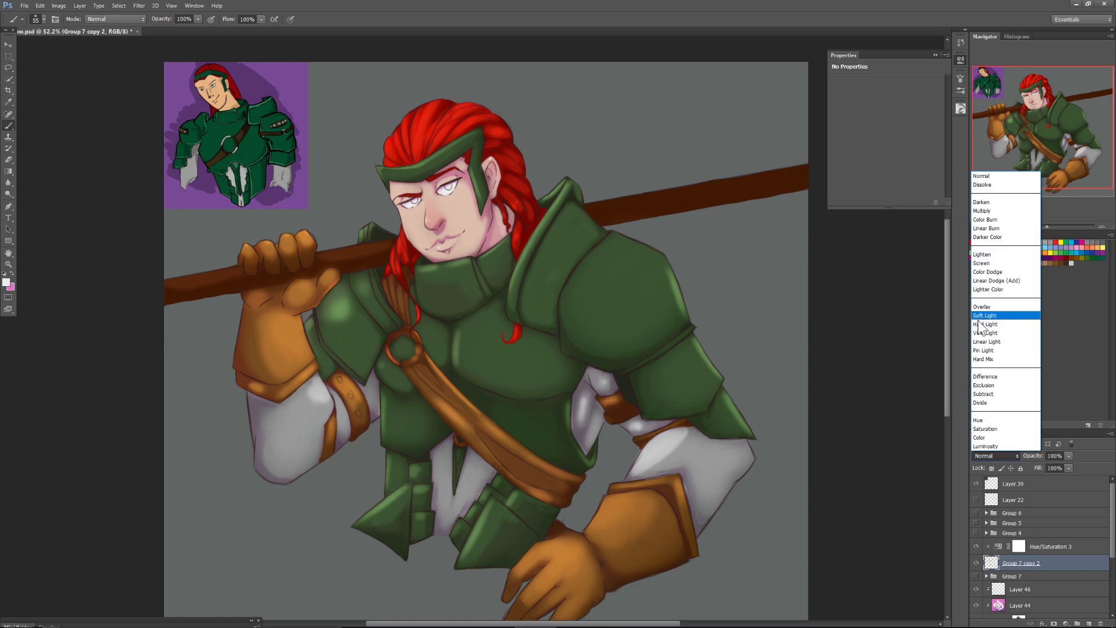
left_click(965, 458)
left_click(981, 455)
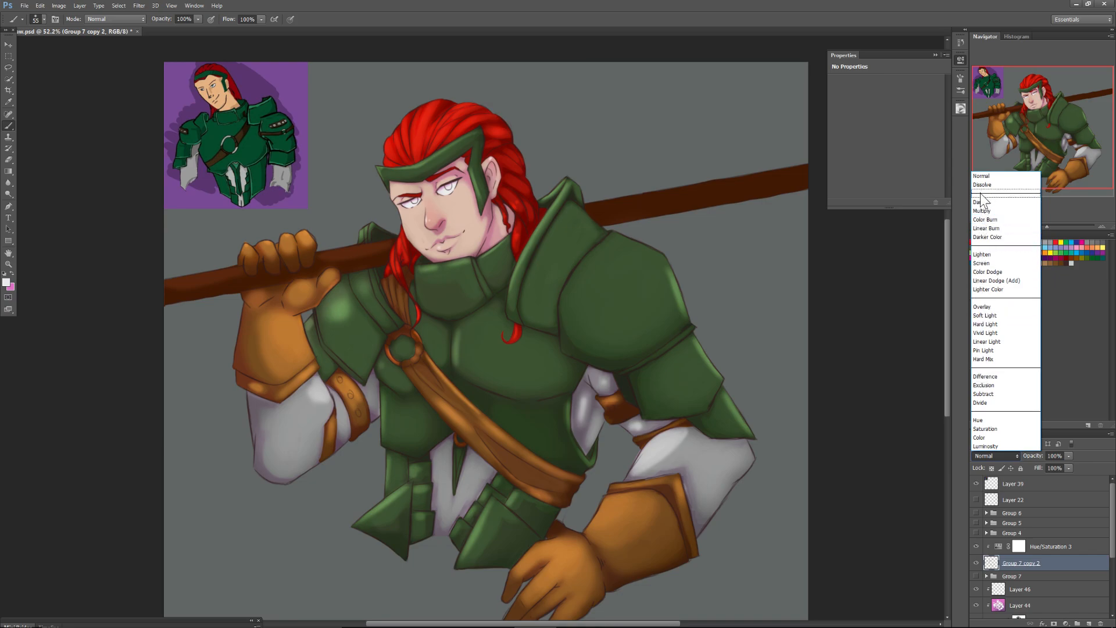
left_click(981, 210)
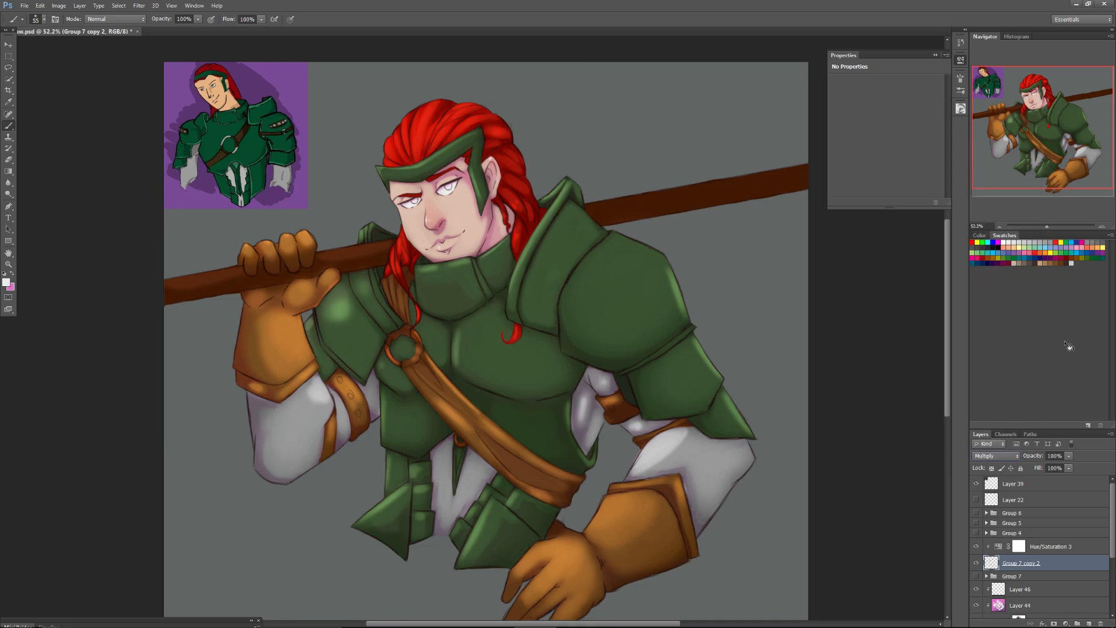
left_click(1068, 468)
left_click_drag(1062, 473, 1062, 477)
left_click(989, 447)
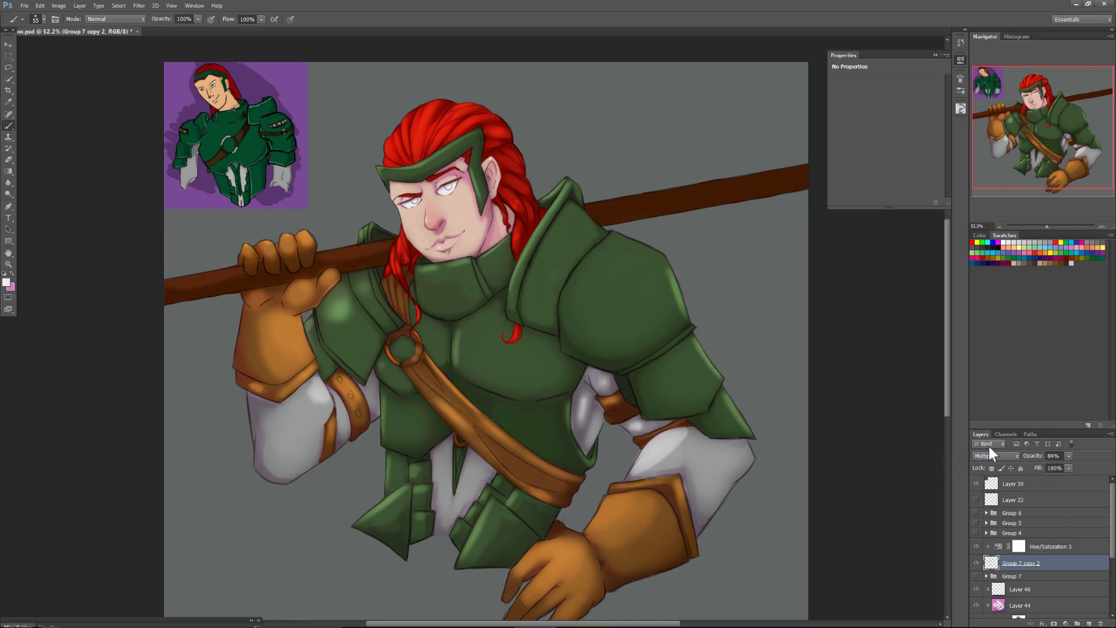
left_click(976, 546)
Try the Linear Burn and Overlay blend modes on the merged line-art layer.
left_click(988, 457)
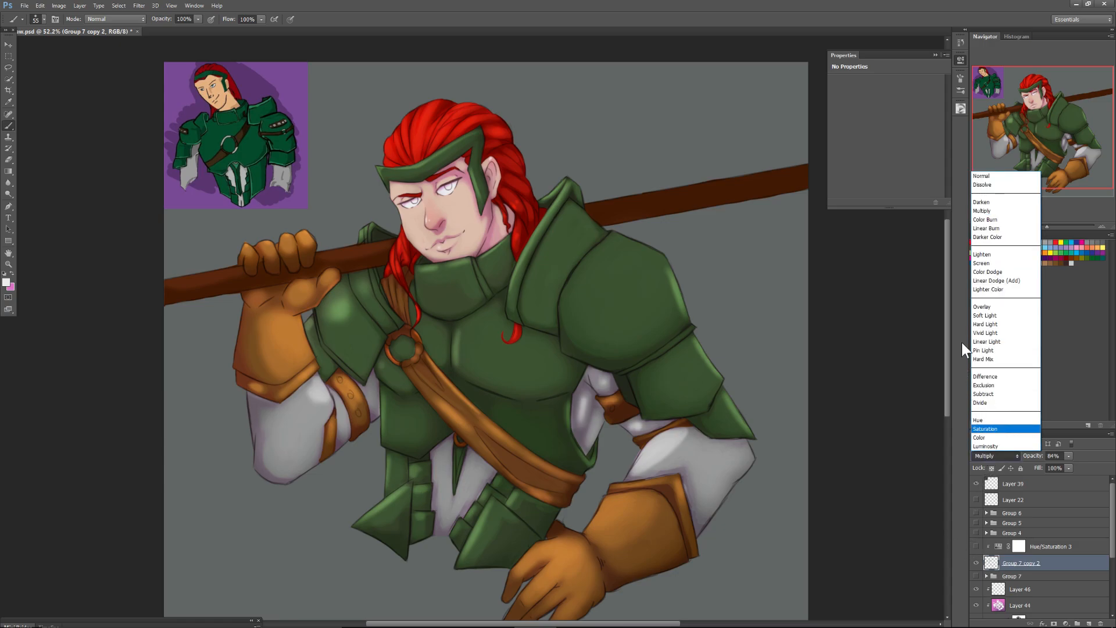
left_click(979, 229)
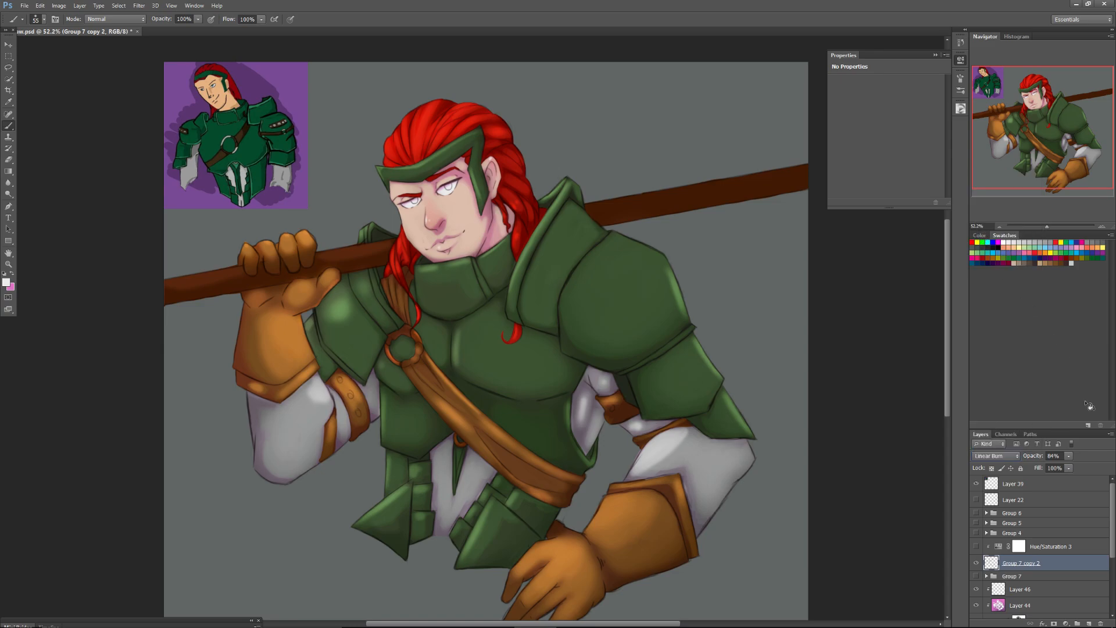
left_click(994, 457)
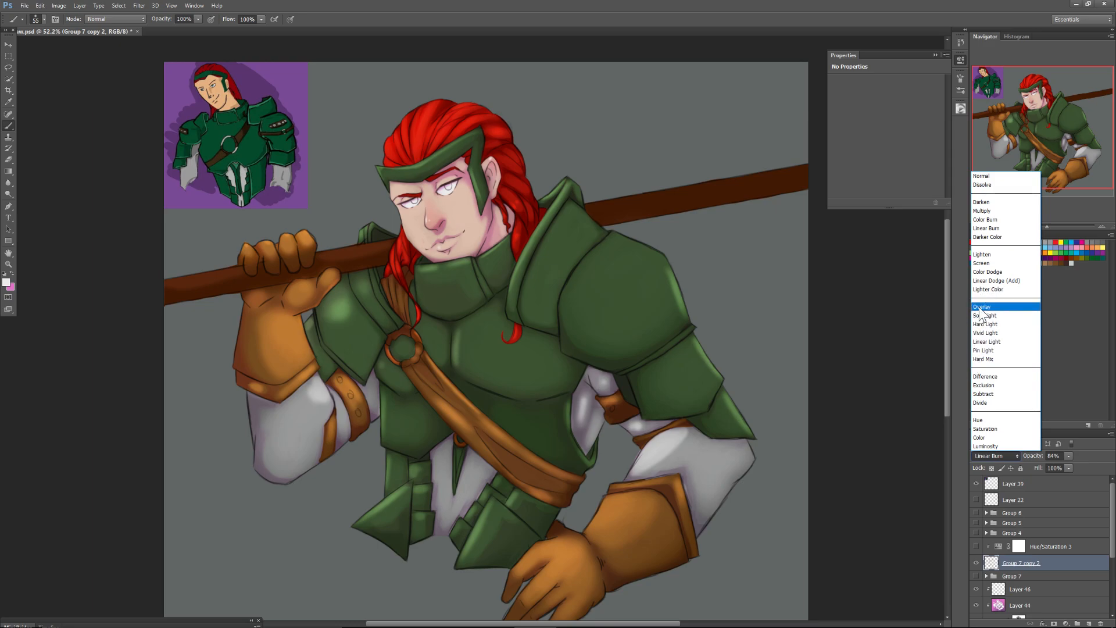
left_click(981, 308)
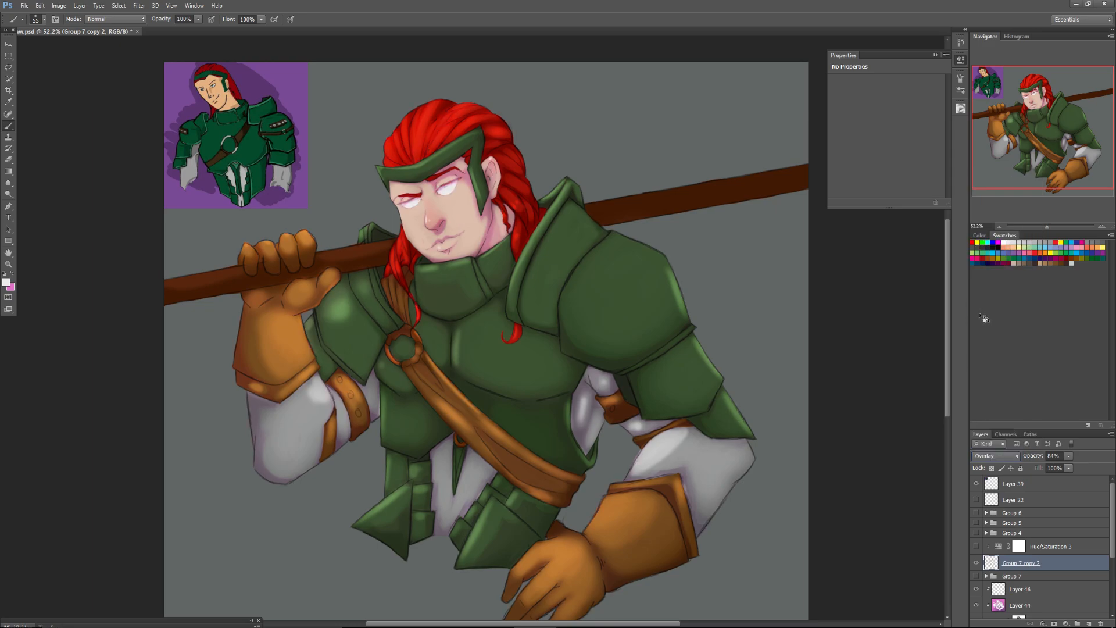
Set the merged line-art layer to Darken at 100% opacity and show the Hue/Saturation 3 adjustment again.
left_click(995, 456)
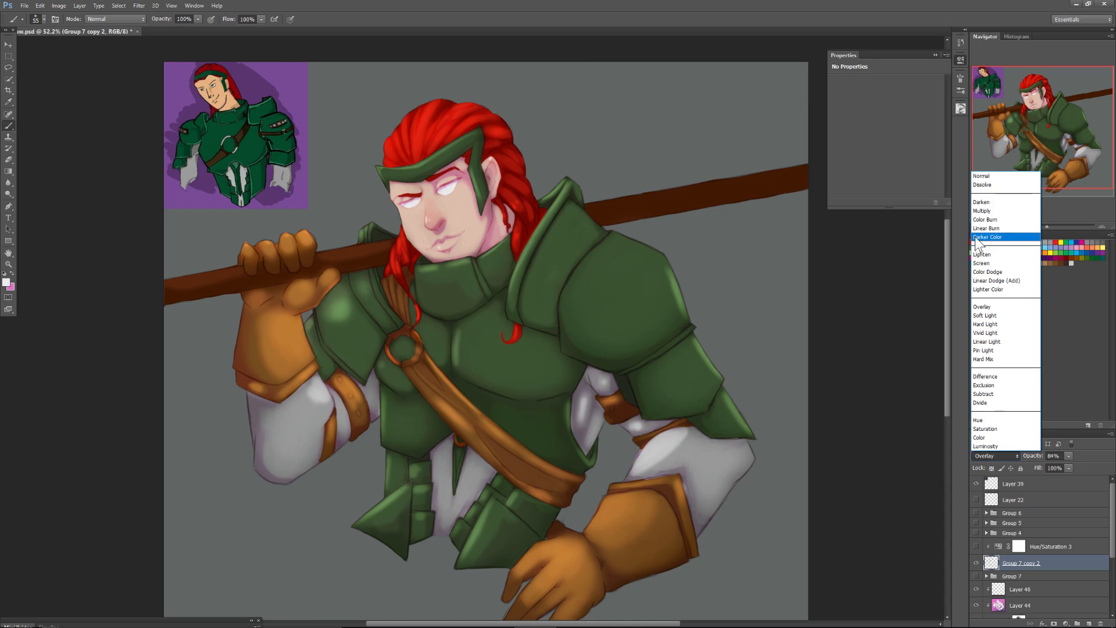
left_click(981, 202)
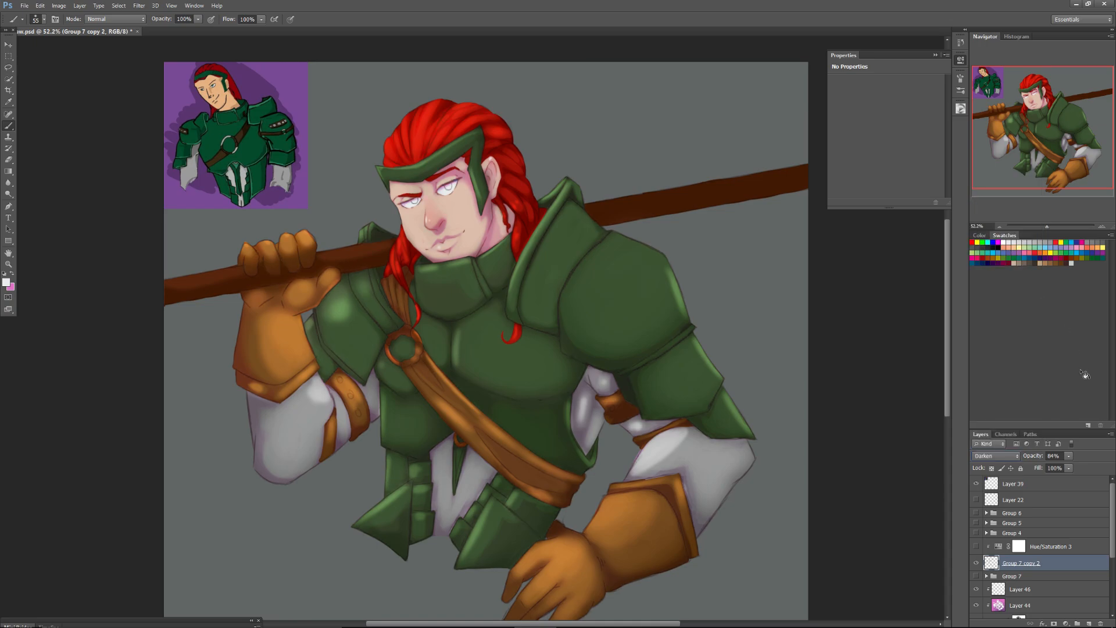
left_click(1068, 456)
left_click(977, 546)
Compare the Darken line art with the original by toggling the visibility of Group 7 copy 2 and Group 7.
left_click(977, 565)
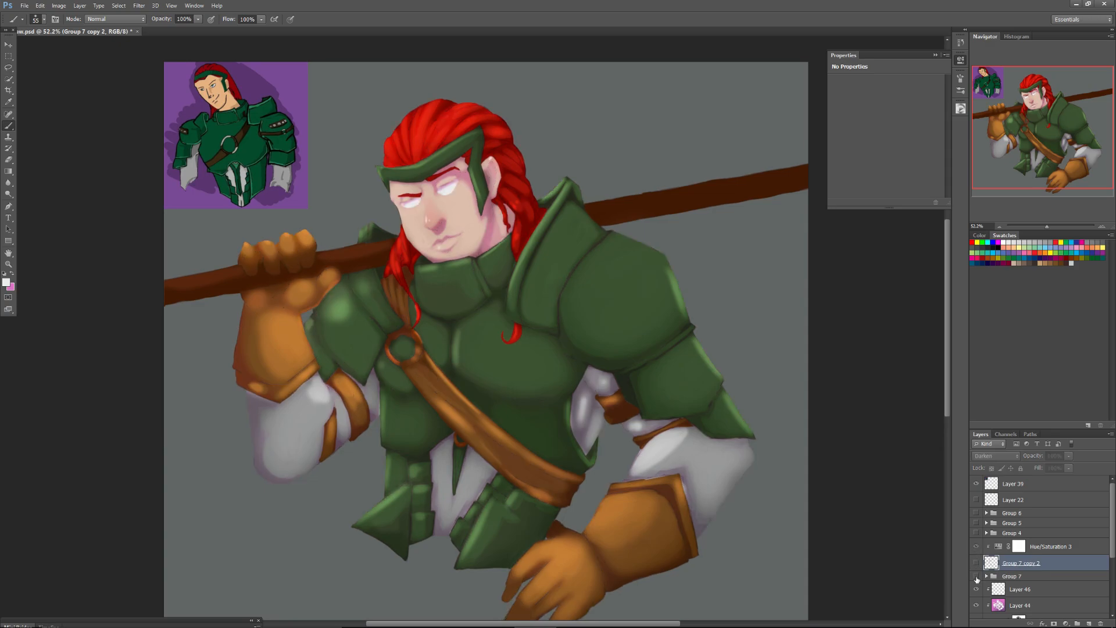
left_click(976, 576)
left_click(976, 563)
left_click(975, 563)
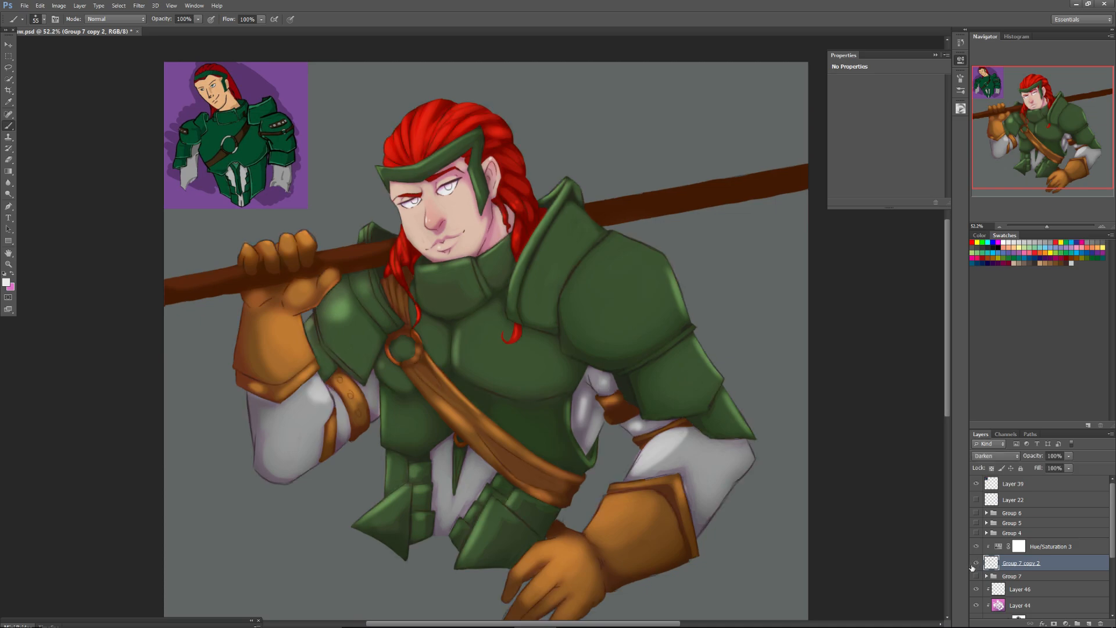
left_click(976, 563)
left_click(976, 576)
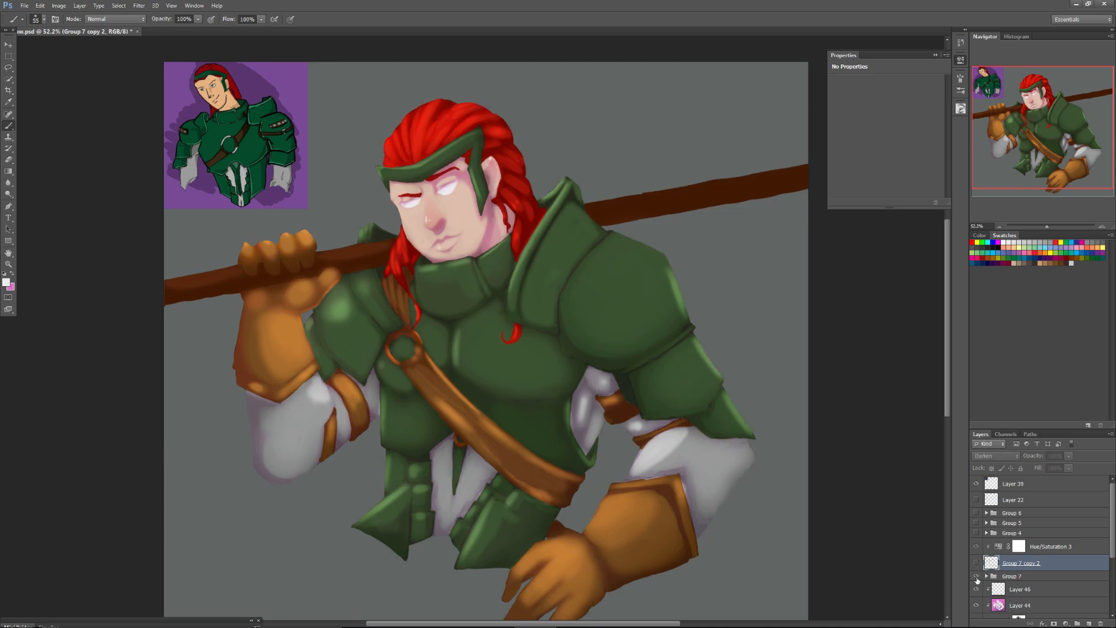
left_click(976, 564)
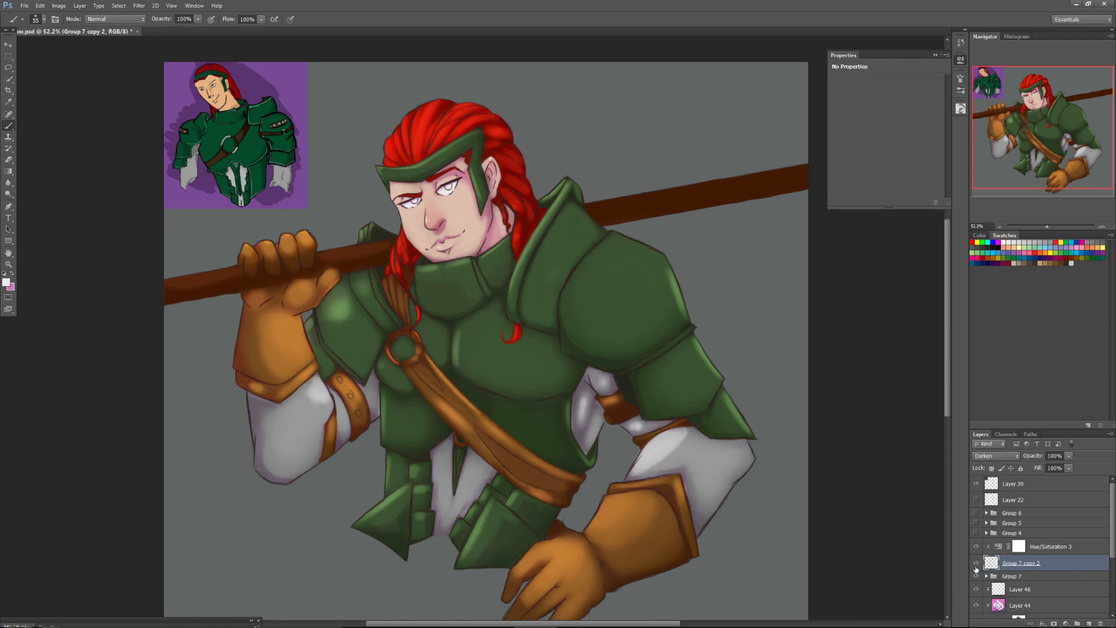
left_click(976, 564)
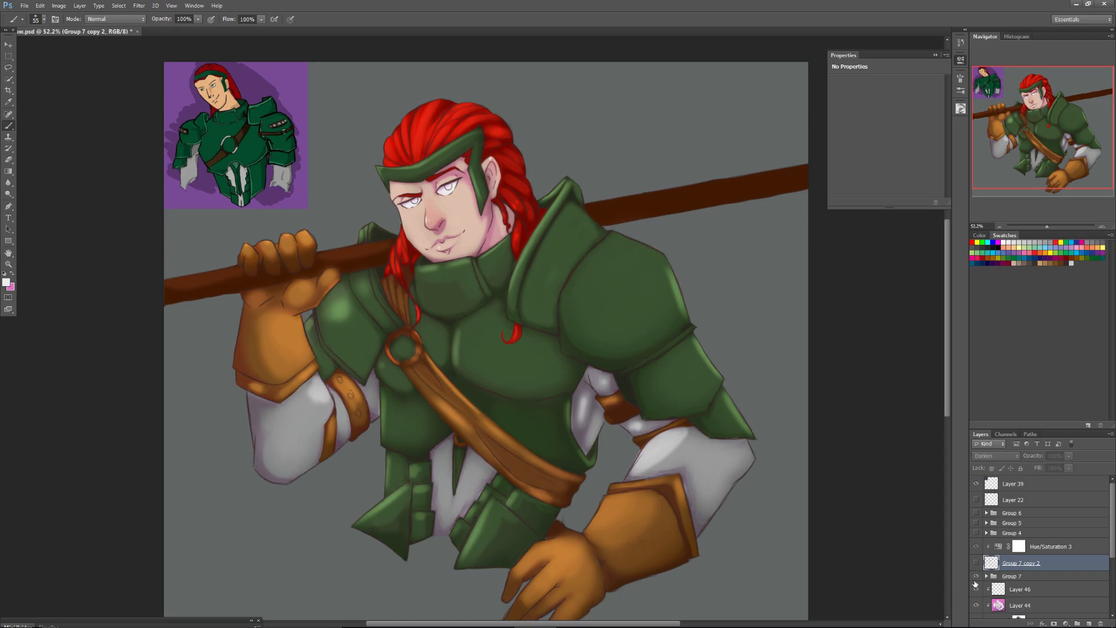
left_click(976, 565)
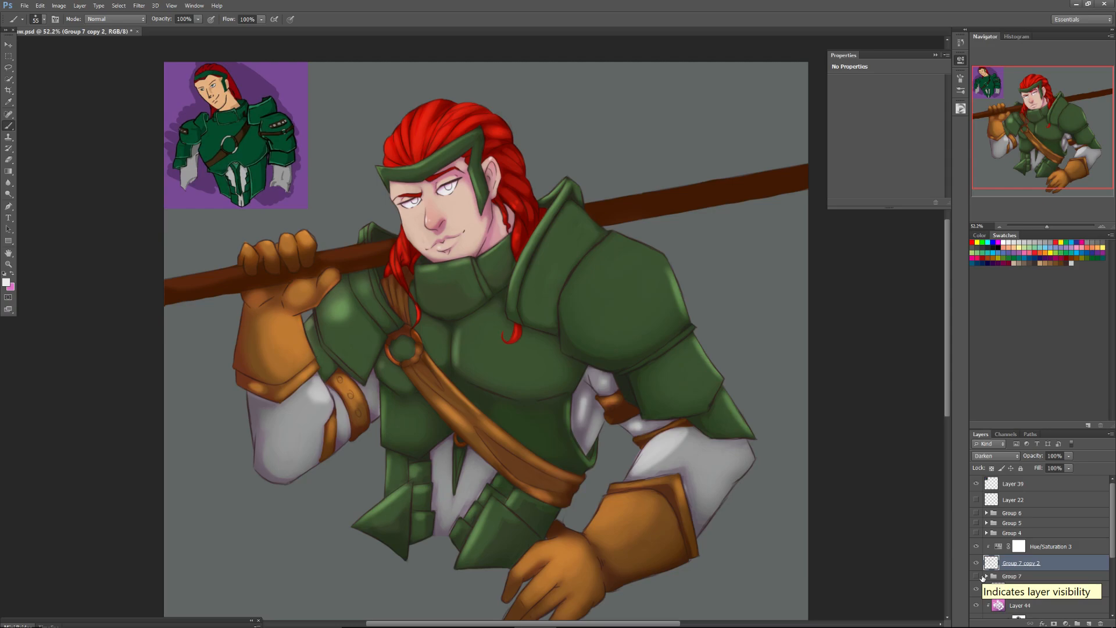
Create a new layer group above Layer 39 and add an empty layer inside it.
left_click(1043, 486)
left_click(1077, 623)
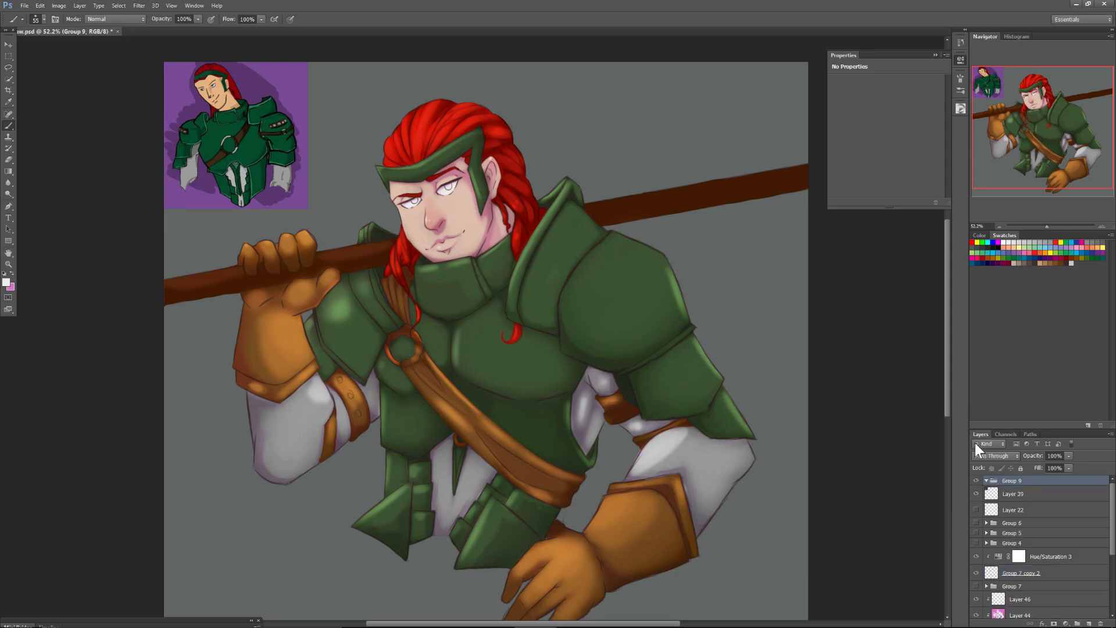
left_click(1086, 623)
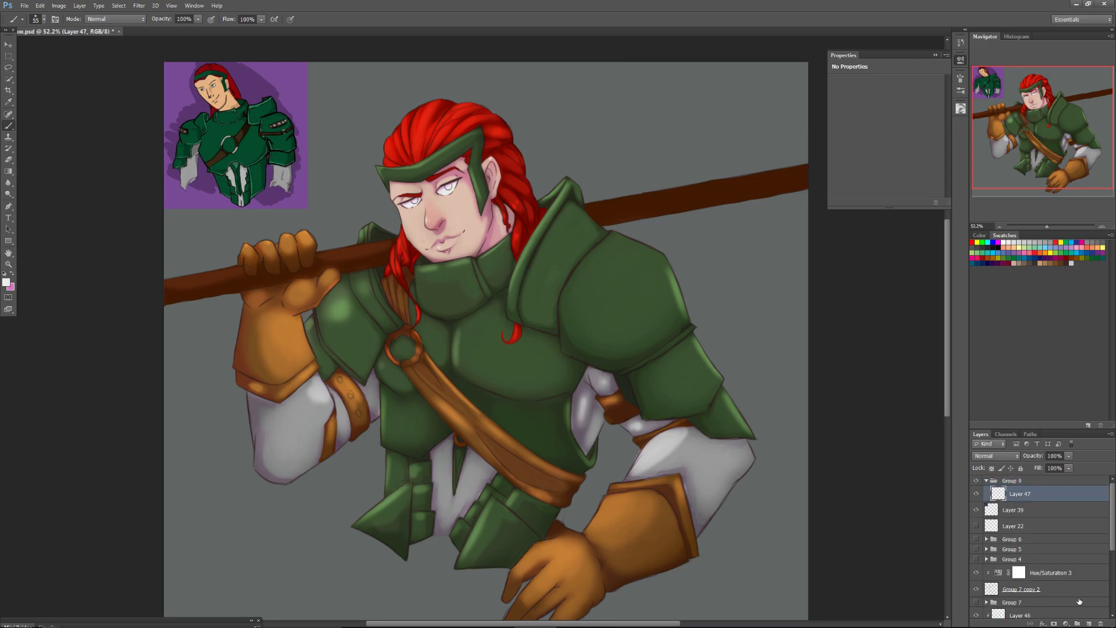
Pick a dark green foreground colour on the colour wheel for painting the character's eyes.
left_click_drag(1047, 228, 1061, 225)
mouse_move(1027, 88)
left_mouse_down()
mouse_move(982, 66)
mouse_move(1034, 93)
left_mouse_up()
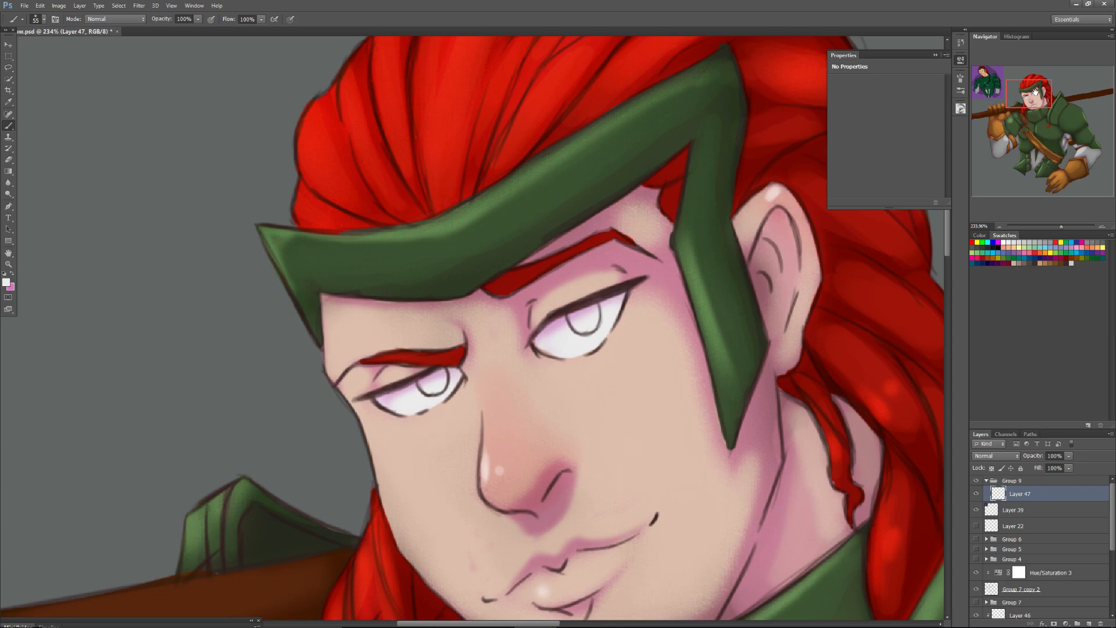
left_click(960, 110)
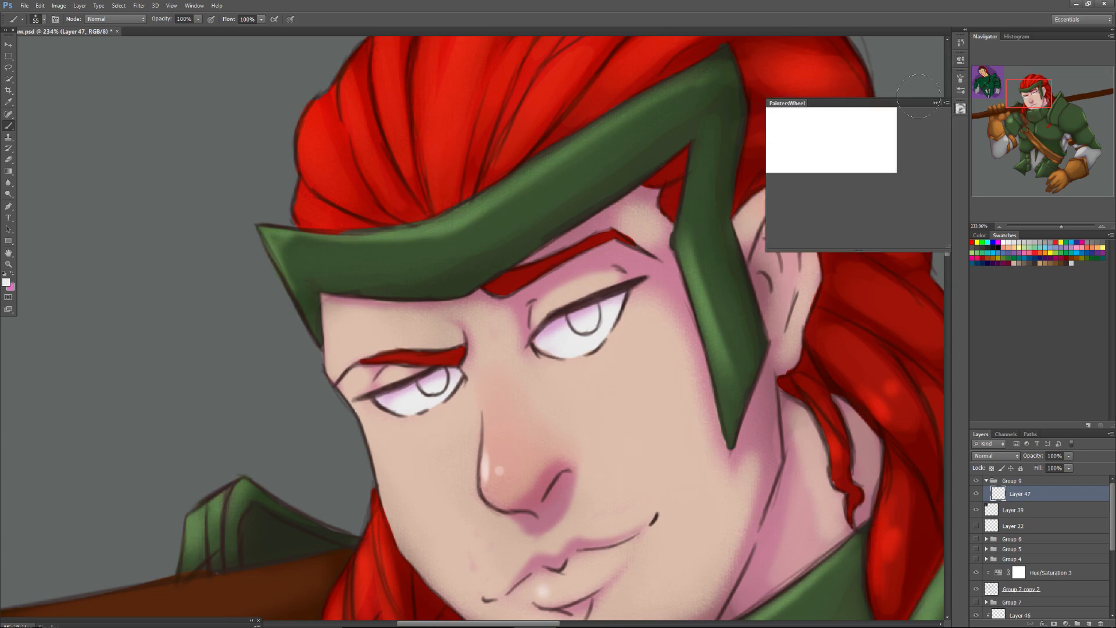
left_click(877, 146)
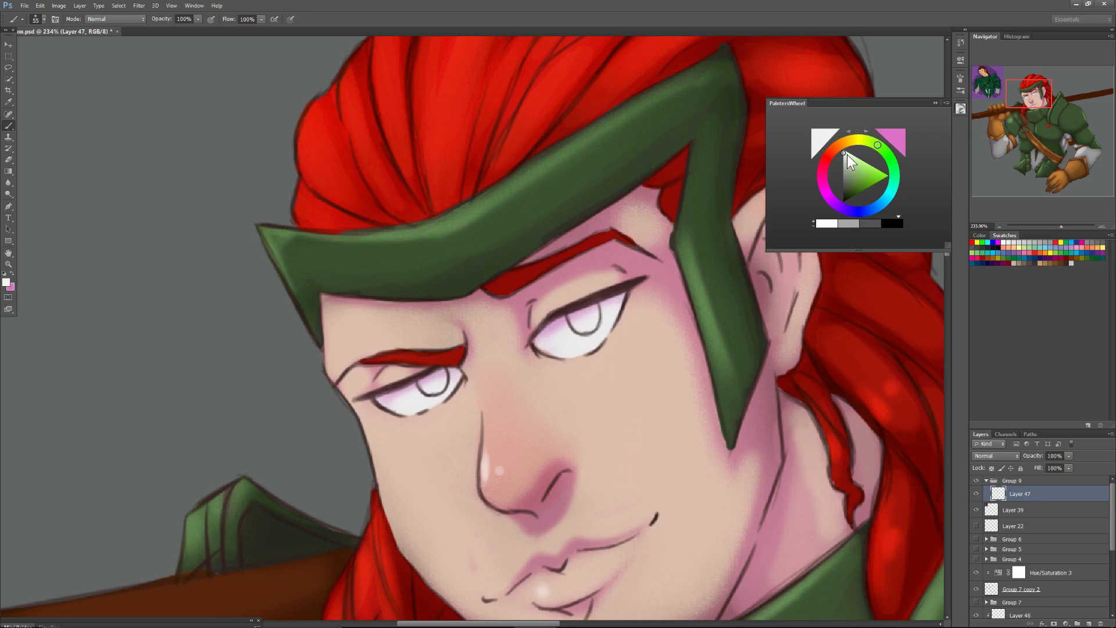
left_click_drag(852, 177, 851, 194)
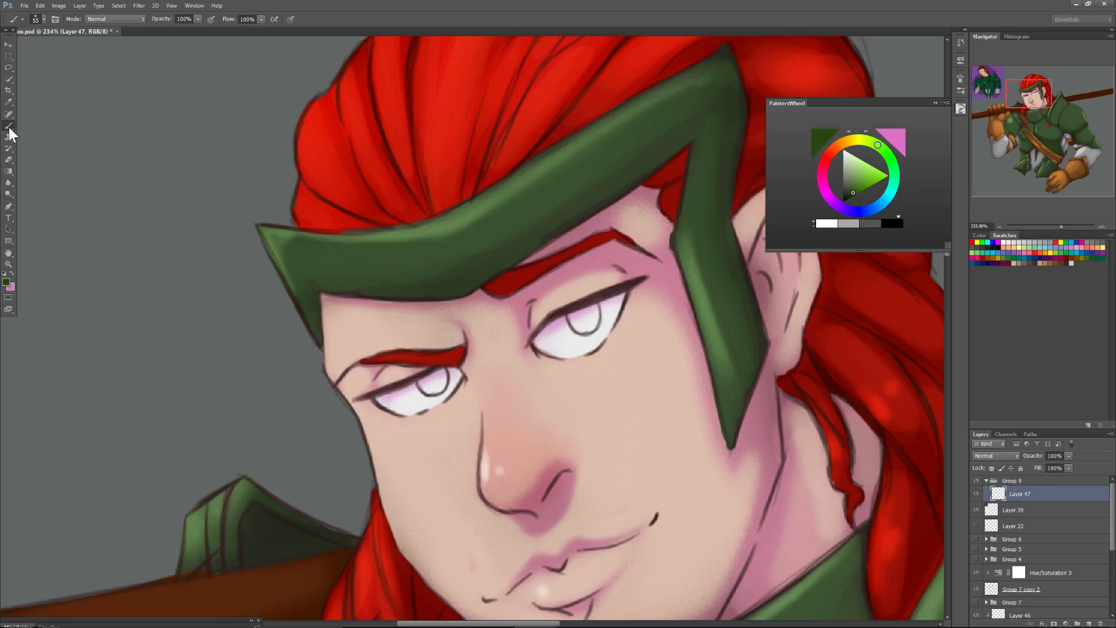
Choose a hard round brush with 100% hardness and reduce its size to fit the irises.
right_click(437, 414)
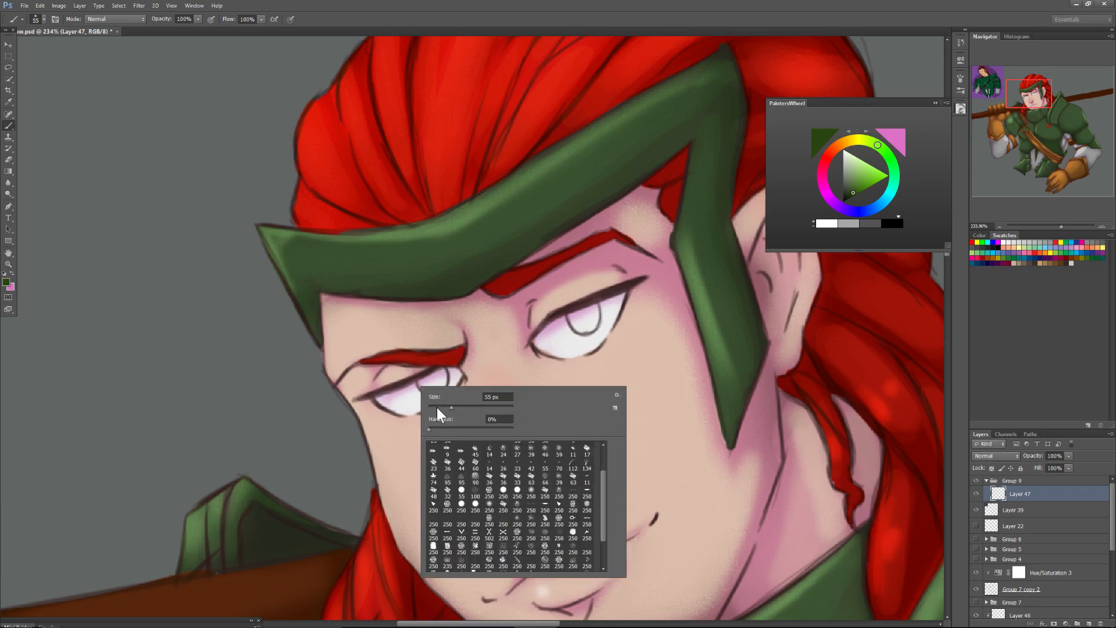
left_click(461, 494)
scroll(604, 494, "up", 1)
left_click_drag(601, 487, 601, 467)
left_click(444, 449)
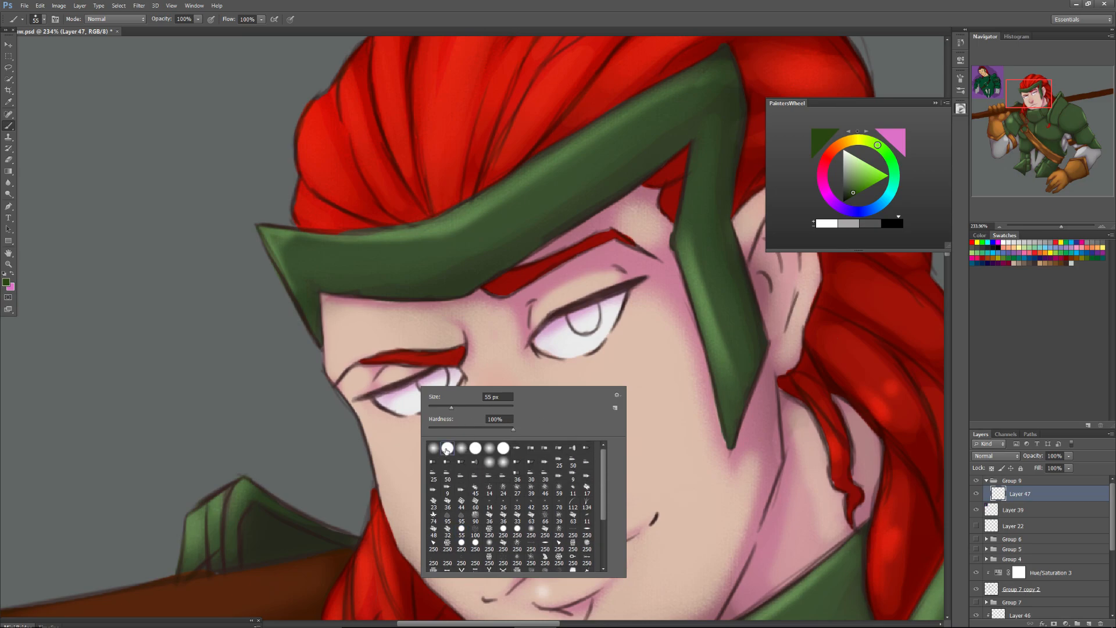
left_click_drag(439, 406, 435, 406)
left_click(433, 375)
left_click(436, 382)
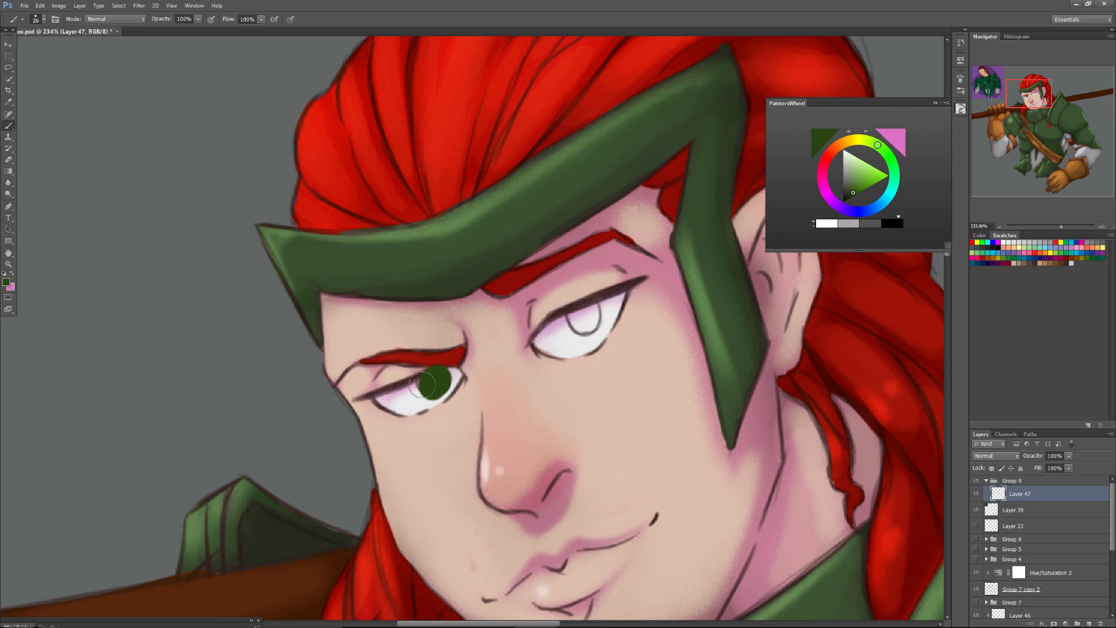
key("ctrl+z")
left_click(428, 383)
key("ctrl+z")
left_click(428, 382)
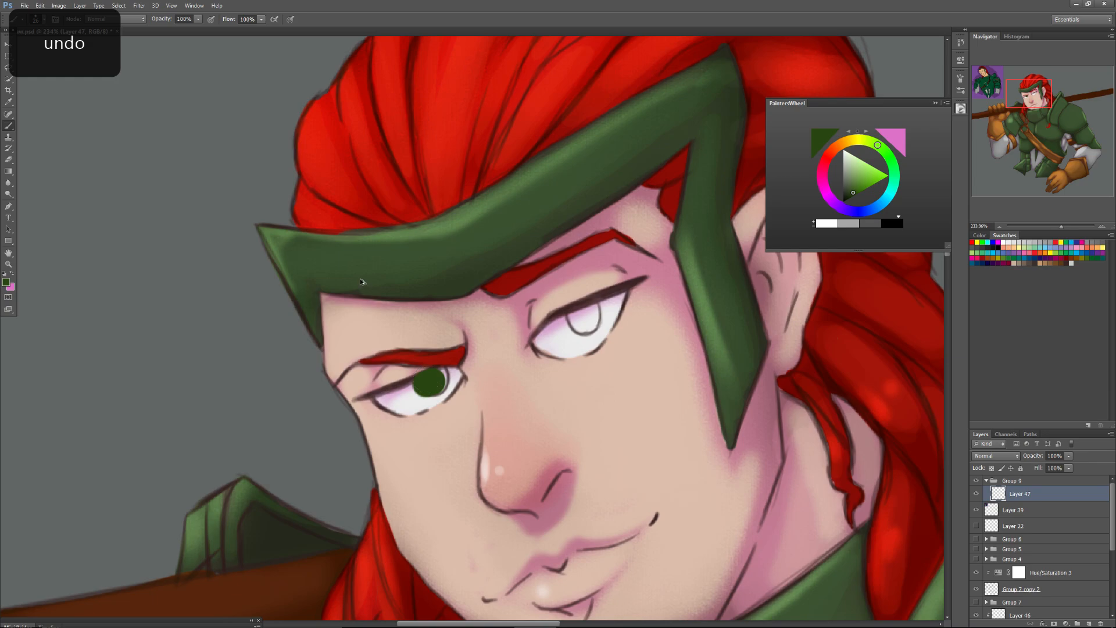
key("ctrl+z")
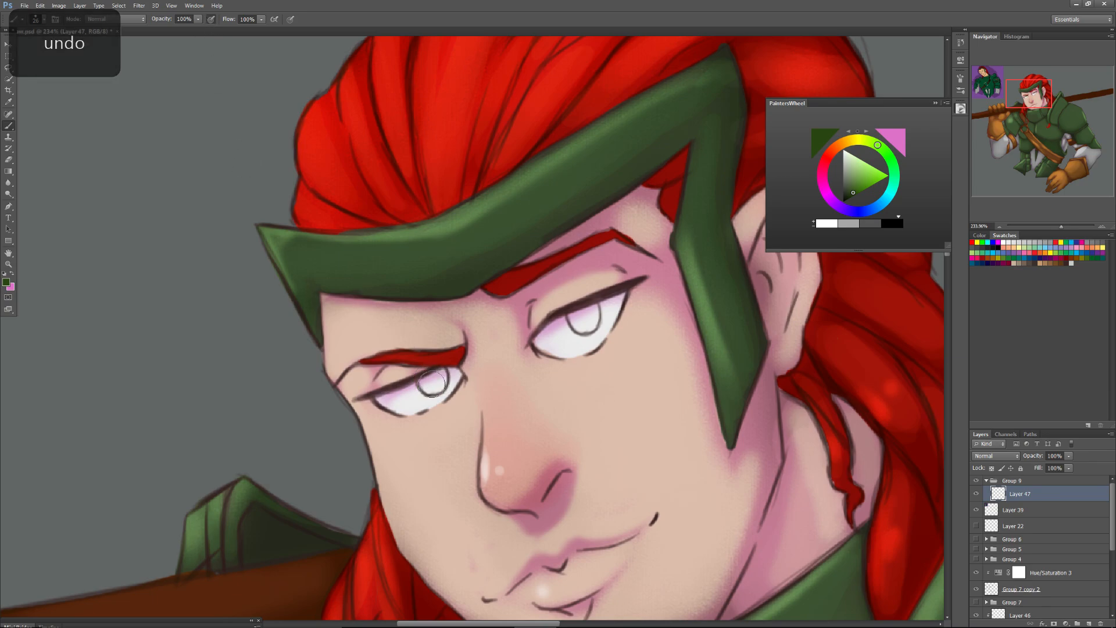
key("ctrl+z")
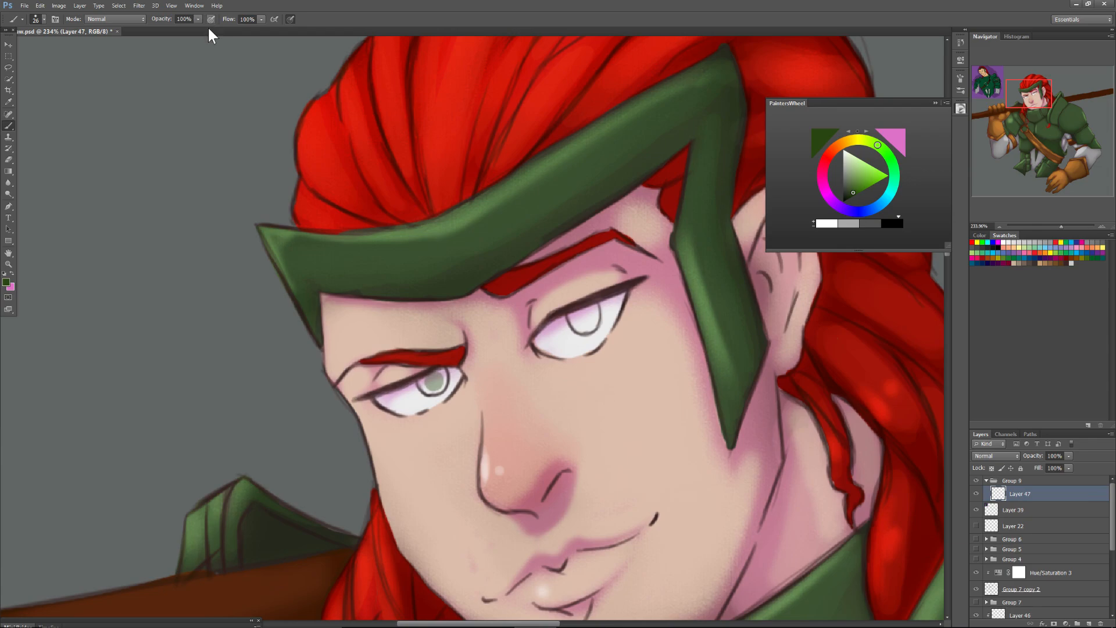
Paint the irises of both eyes solid dark green on the new layer.
mouse_move(440, 375)
left_mouse_down()
mouse_move(424, 389)
mouse_move(445, 366)
left_mouse_up()
mouse_move(581, 322)
left_mouse_down()
mouse_move(588, 310)
mouse_move(576, 313)
mouse_move(577, 329)
mouse_move(599, 311)
mouse_move(572, 318)
mouse_move(584, 326)
mouse_move(581, 316)
left_mouse_up()
left_click_drag(435, 380, 430, 394)
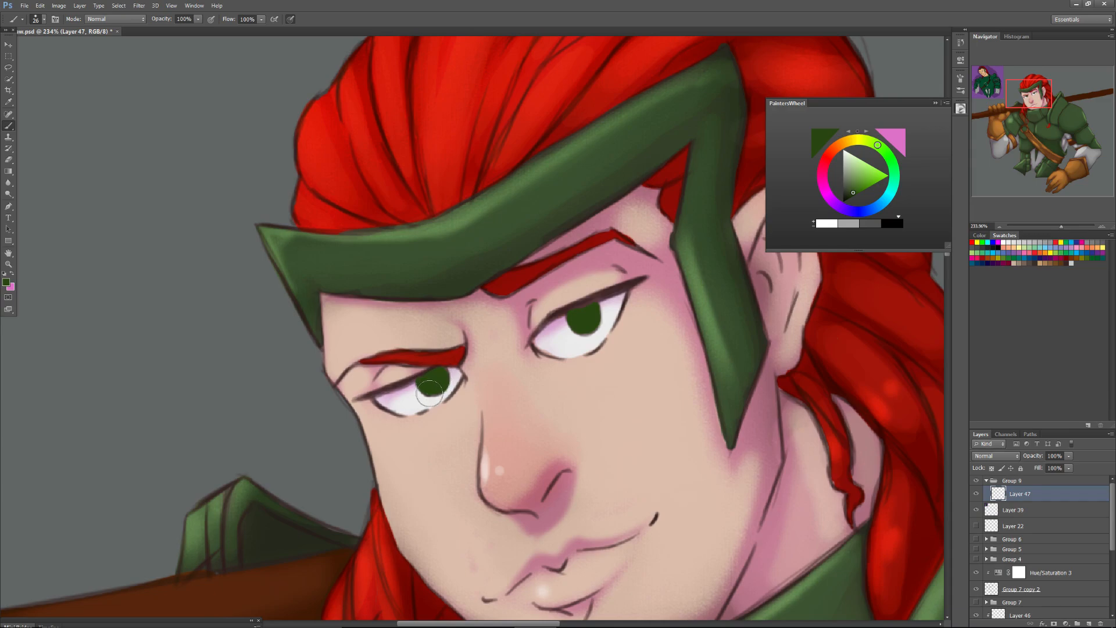
Add a new layer clipped to the iris layer and pick a bright yellowish green as the foreground colour.
left_click(1089, 622)
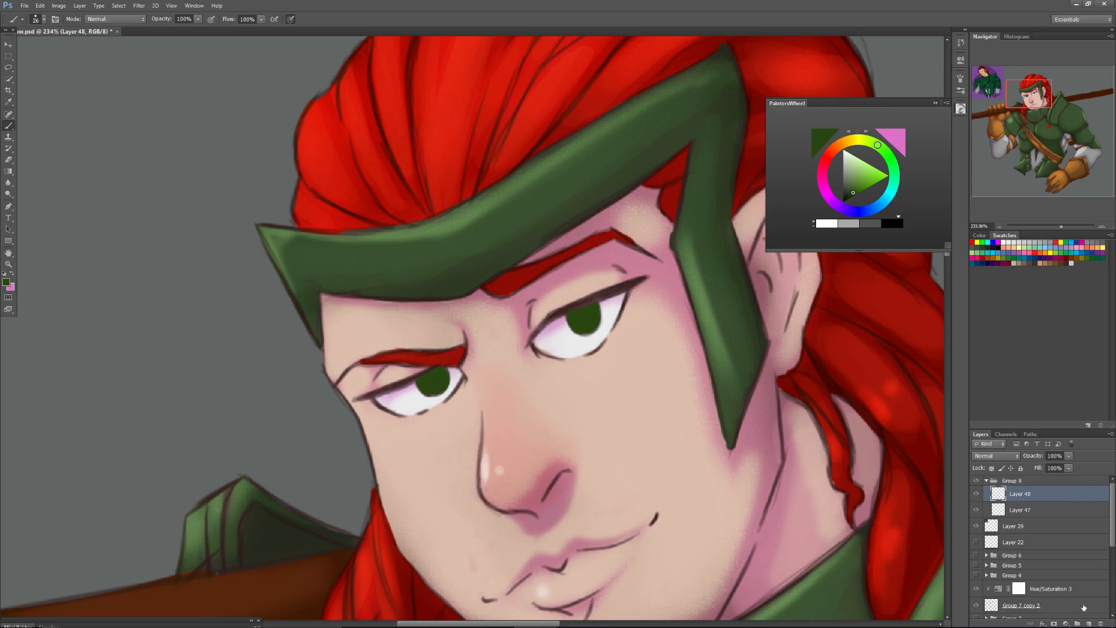
left_click(1012, 499, "alt")
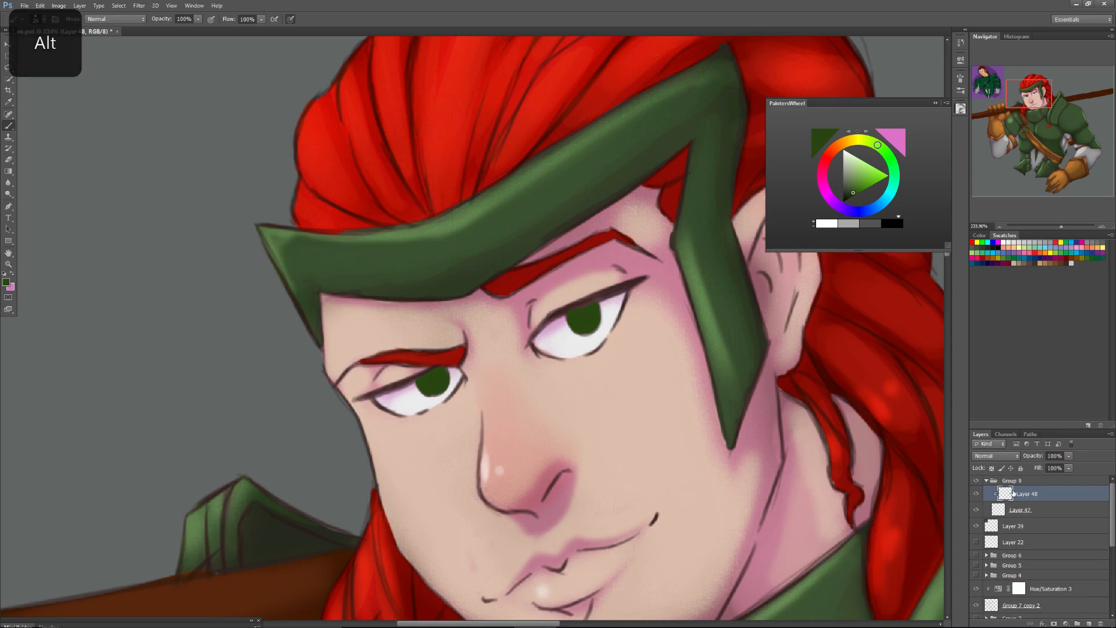
left_click_drag(1062, 226, 1065, 226)
left_click_drag(1033, 95, 1030, 98)
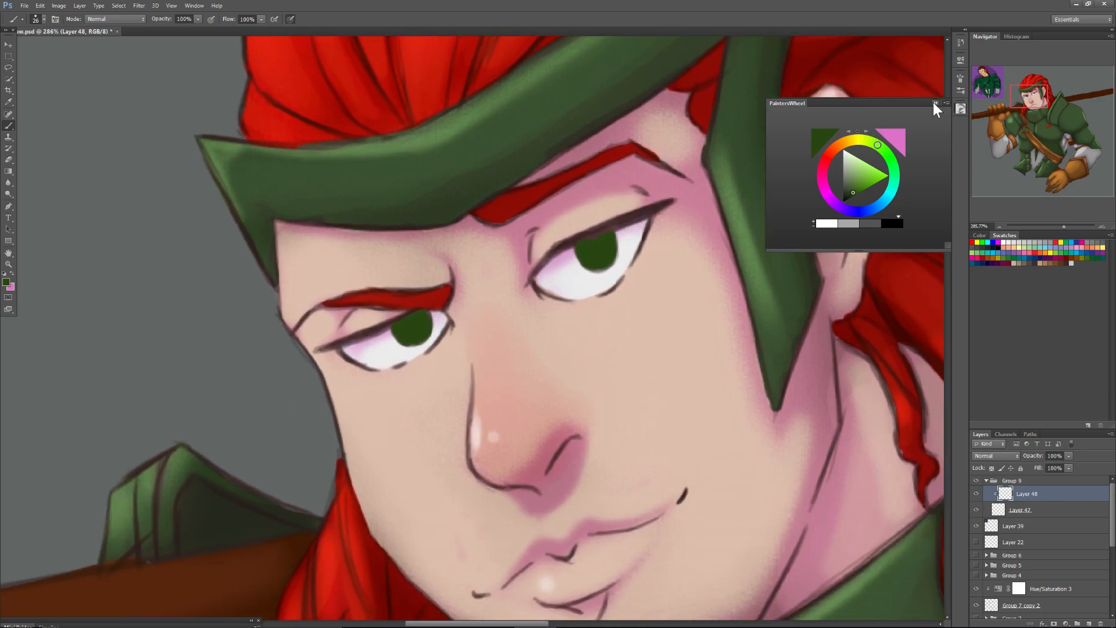
left_click_drag(855, 179, 870, 173)
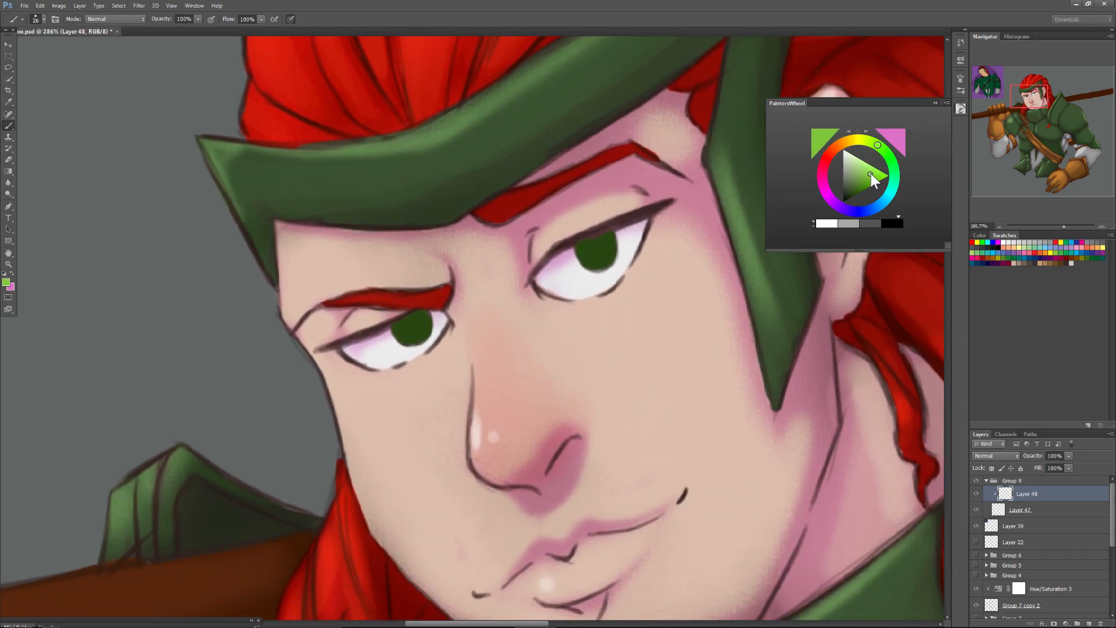
Paint bright green light into both irises with a soft 14 px brush at 0% hardness.
right_click(401, 344)
left_click(472, 502)
left_click(422, 365)
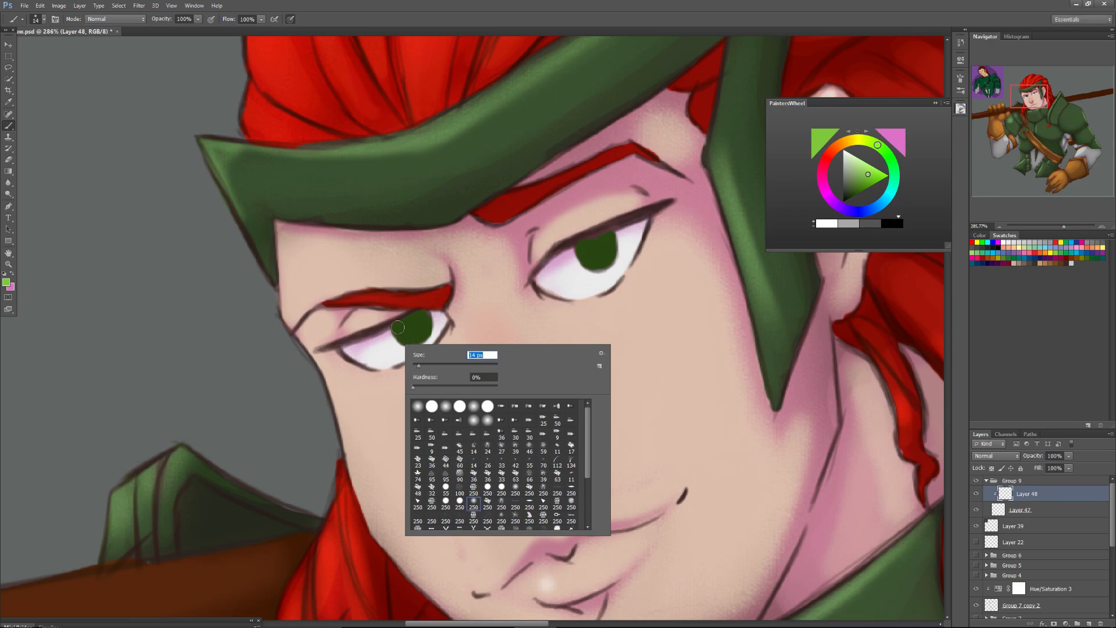
type("14")
key("Return")
mouse_move(400, 330)
left_mouse_down()
mouse_move(422, 322)
mouse_move(418, 332)
mouse_move(423, 317)
mouse_move(416, 333)
left_mouse_up()
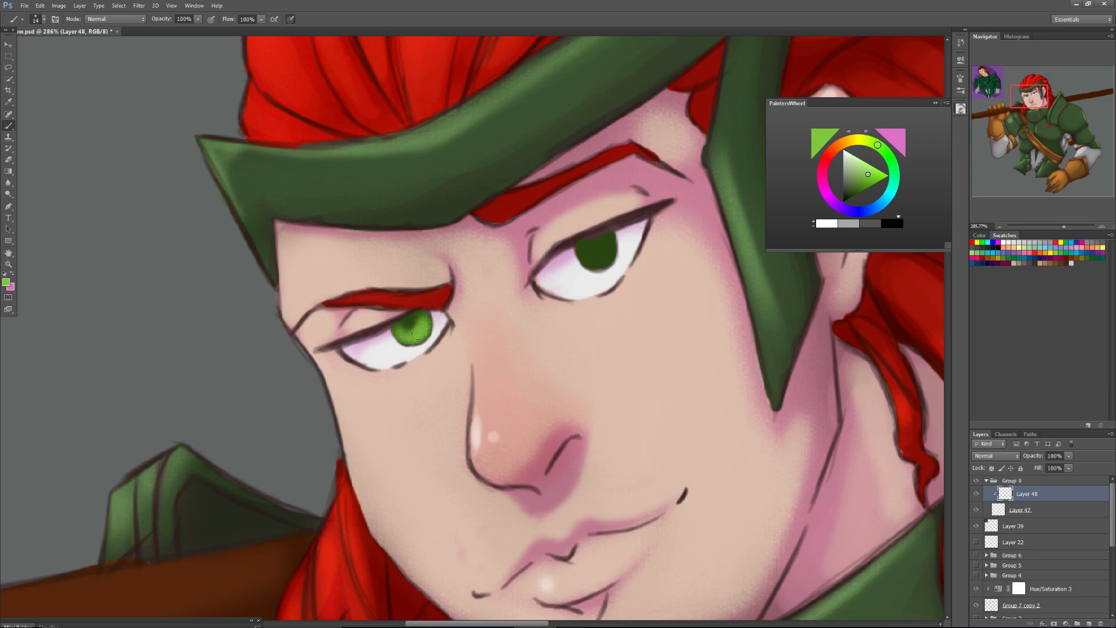
mouse_move(608, 261)
left_mouse_down()
mouse_move(581, 247)
mouse_move(603, 251)
mouse_move(598, 263)
mouse_move(611, 238)
left_mouse_up()
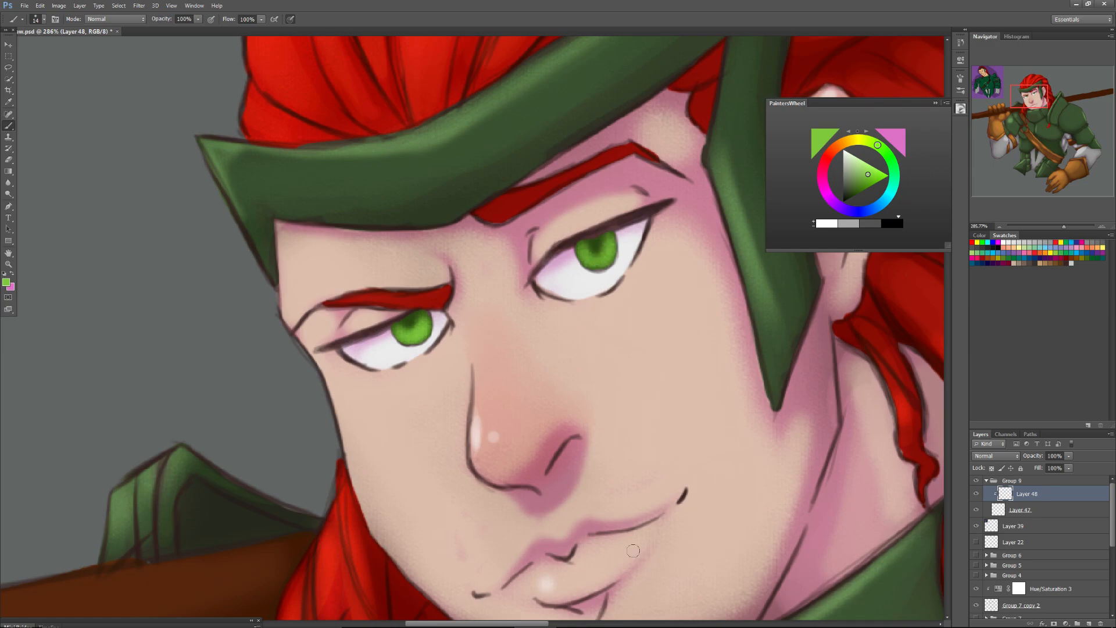
Choose another brush preset at a small size and paint bright green over the centre of the left eye's iris.
right_click(405, 369)
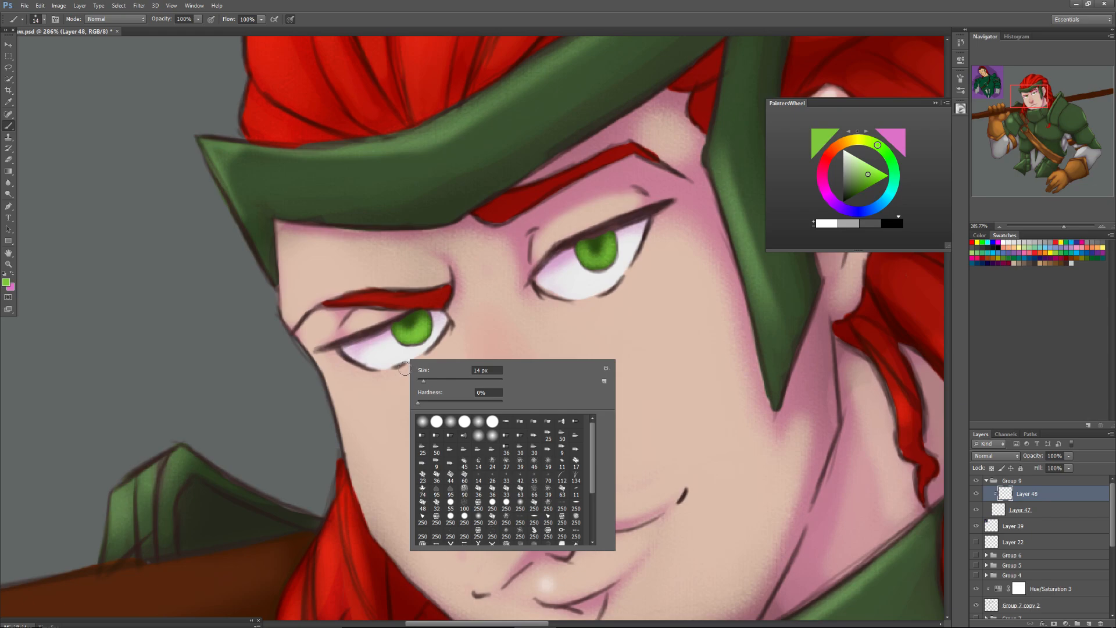
left_click(475, 519)
left_click(432, 380)
key("Return")
mouse_move(405, 338)
left_mouse_down()
mouse_move(425, 327)
mouse_move(411, 335)
left_mouse_up()
Sample dark green from the iris and paint the pupils of both eyes with a small round brush at 100% hardness.
left_click(407, 320, "alt")
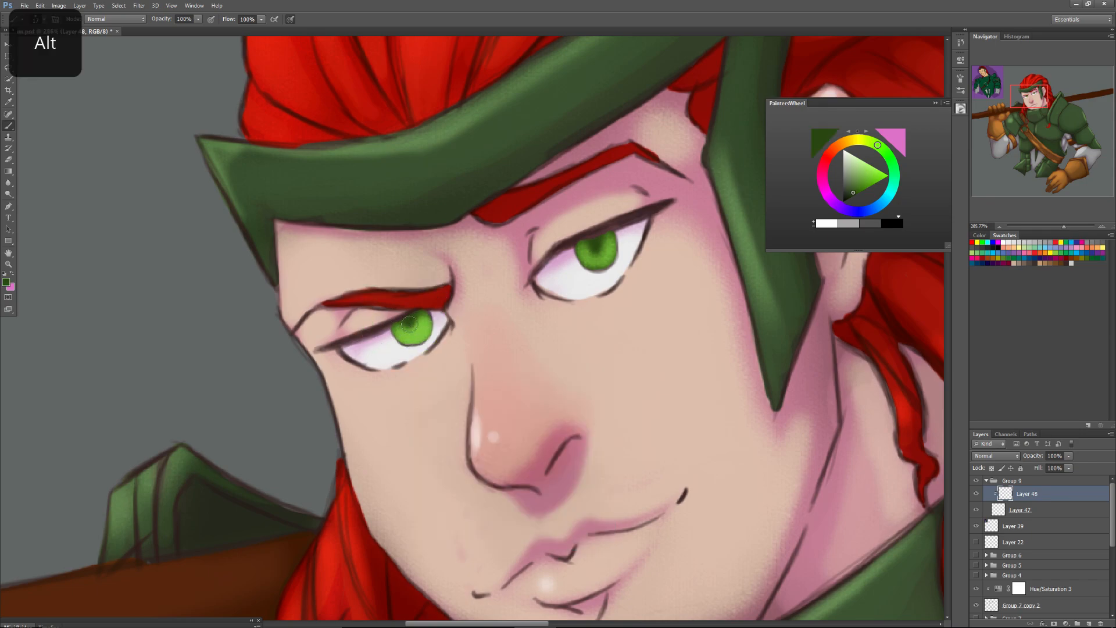
right_click(408, 323)
left_click(466, 481)
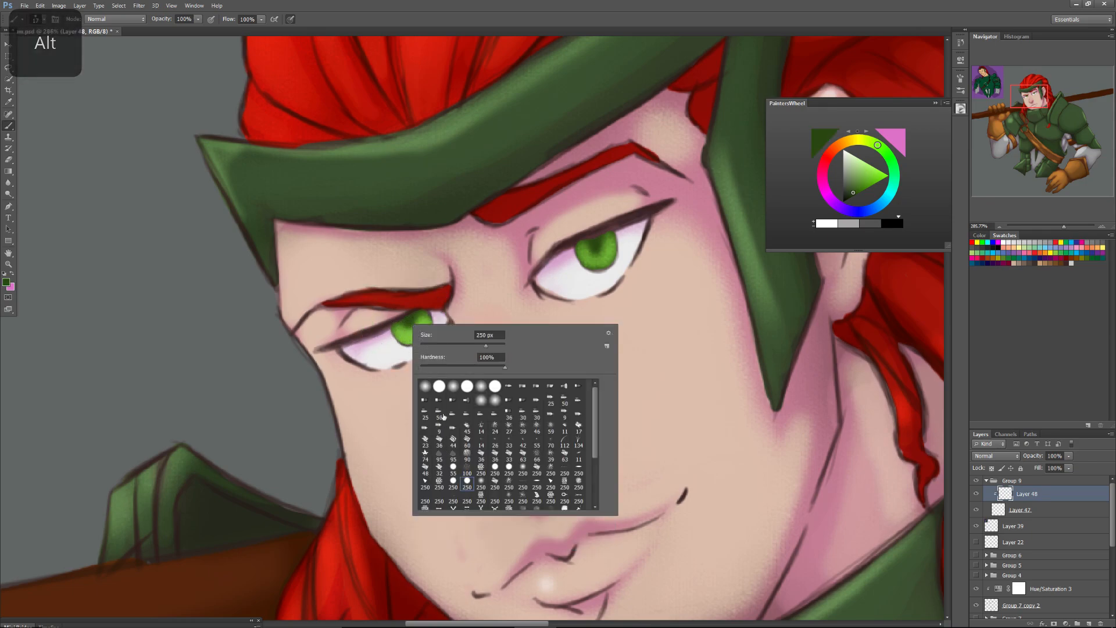
left_click(425, 343)
left_click(408, 320)
left_click_drag(408, 323, 411, 333)
left_click_drag(594, 243, 597, 252)
Refine the pupils and irises of both eyes with sampled bright and dark green, reducing the brush to 11 px.
left_click(426, 328, "alt")
left_click_drag(581, 256, 601, 264)
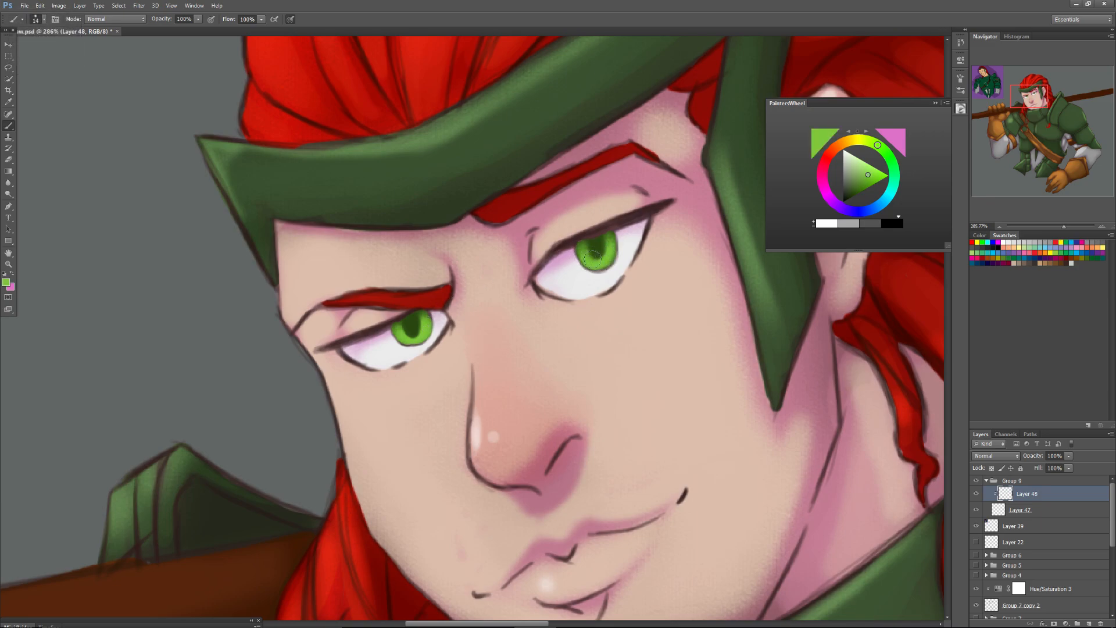
left_click(595, 246, "alt")
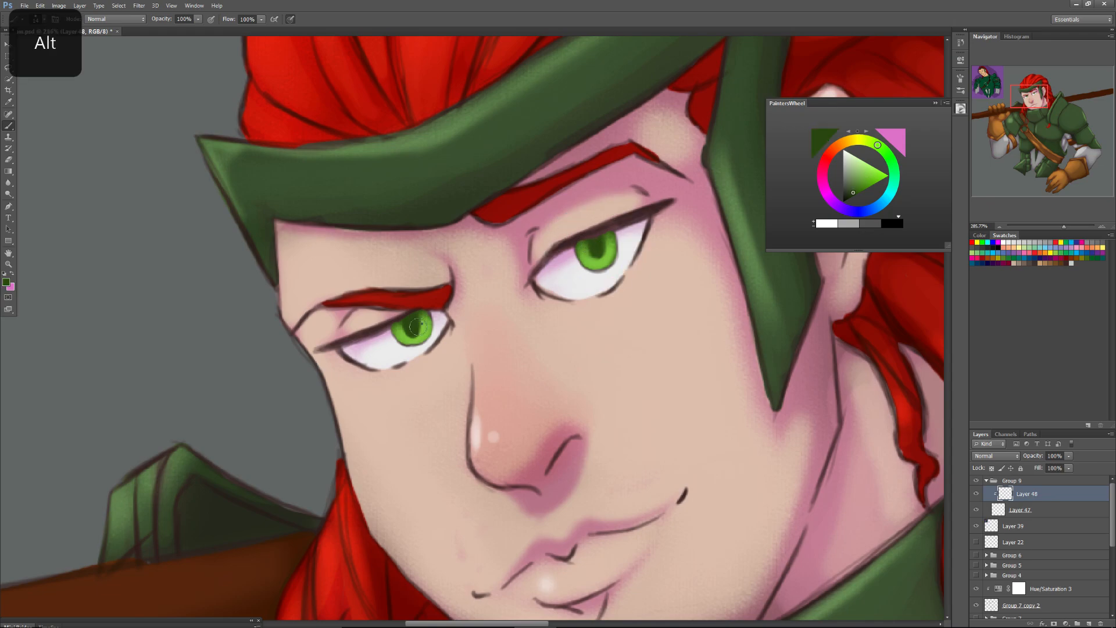
right_click(438, 340)
left_click_drag(437, 341, 433, 340)
left_click(426, 315)
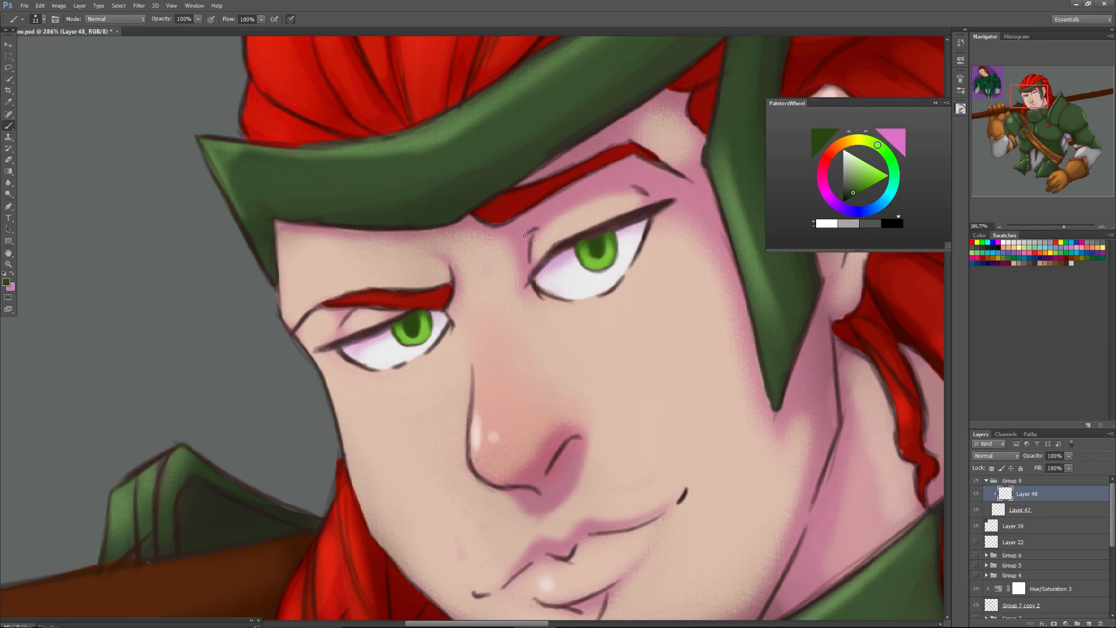
Sample the dark brown of the lash line, undo the last stroke and add a new layer above the iris layers for the eyelid line.
left_click(574, 237, "alt")
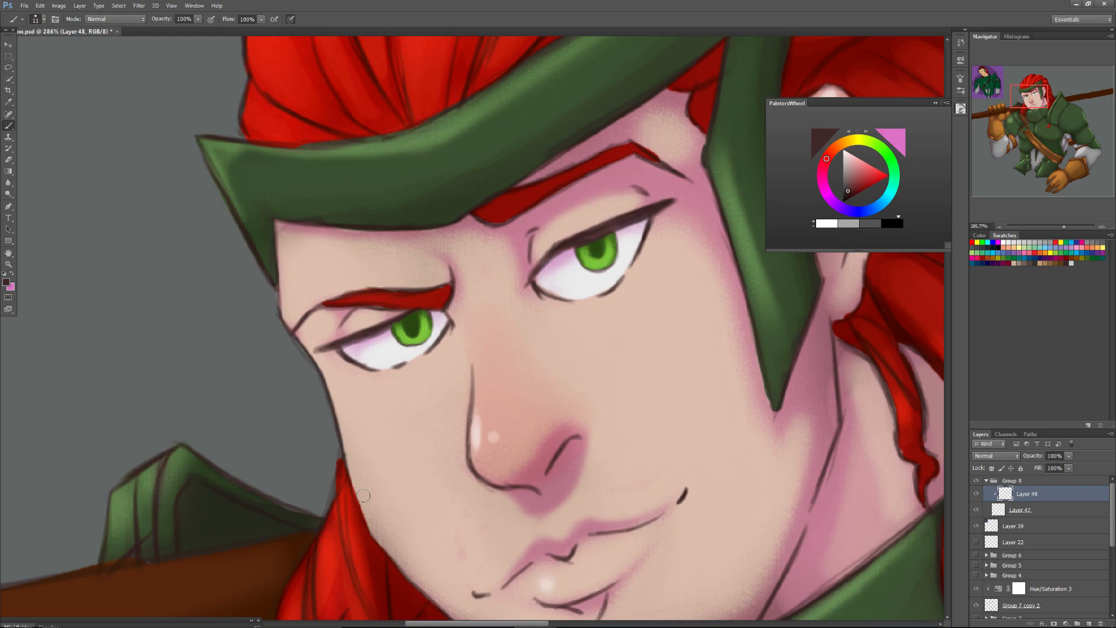
key("ctrl+z")
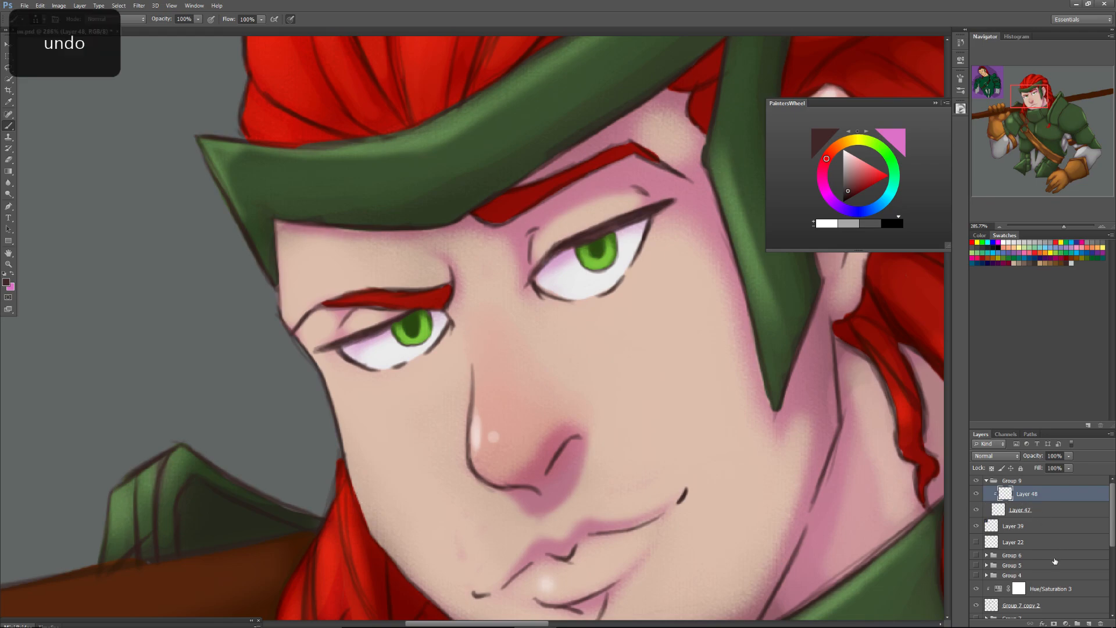
left_click(1087, 622)
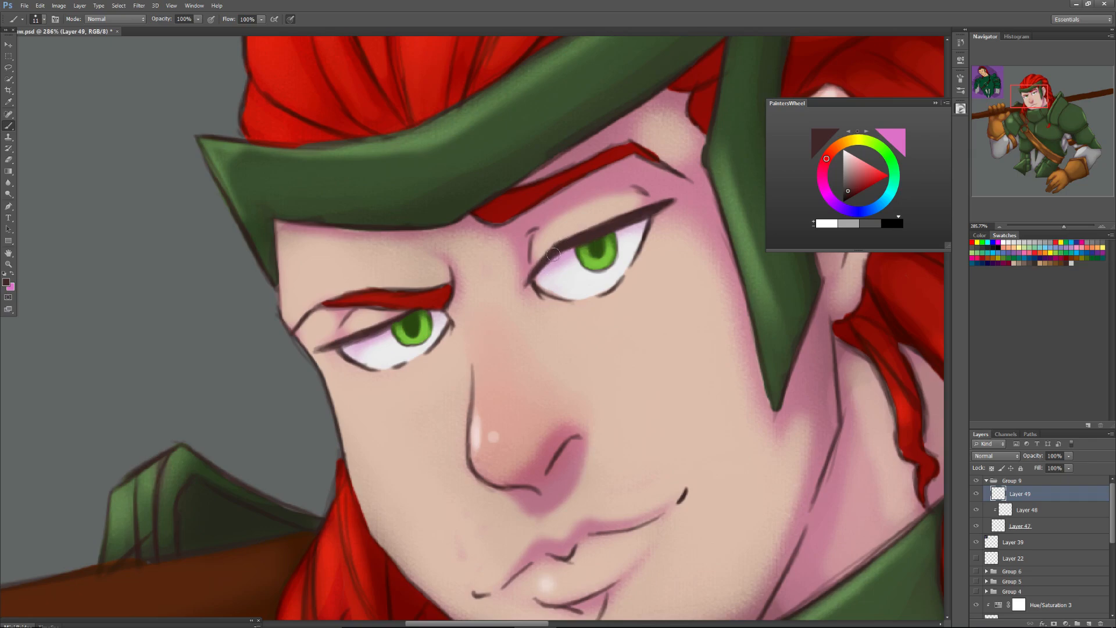
Sample dark green and shade the lower rim of the right eye's iris on the clipped iris layer.
left_click(412, 325, "alt")
left_click(1027, 510)
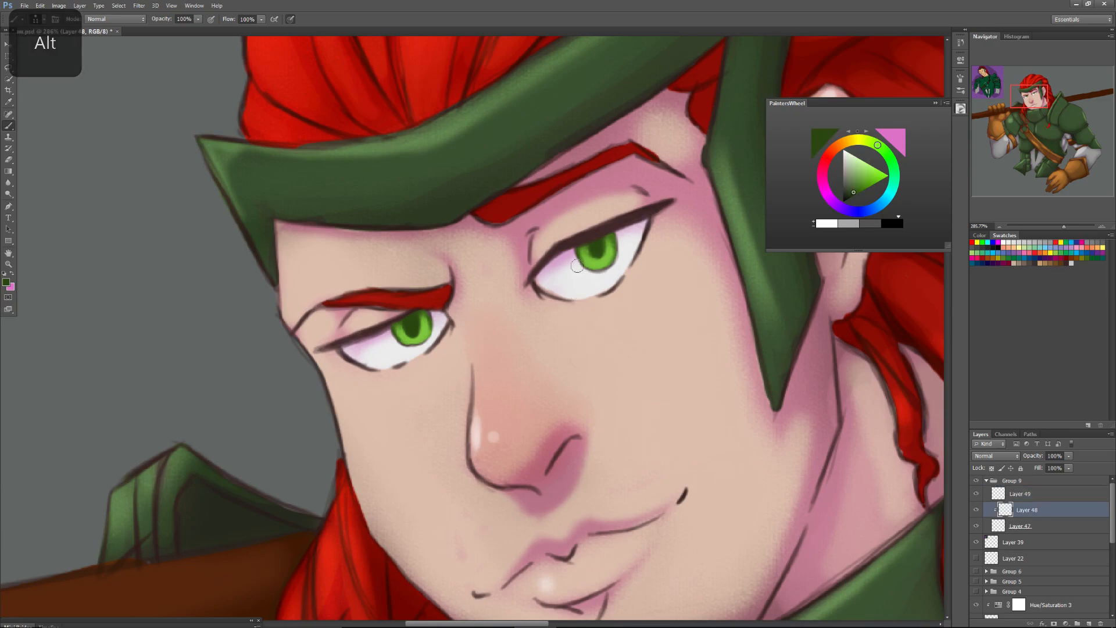
left_click_drag(591, 268, 616, 254)
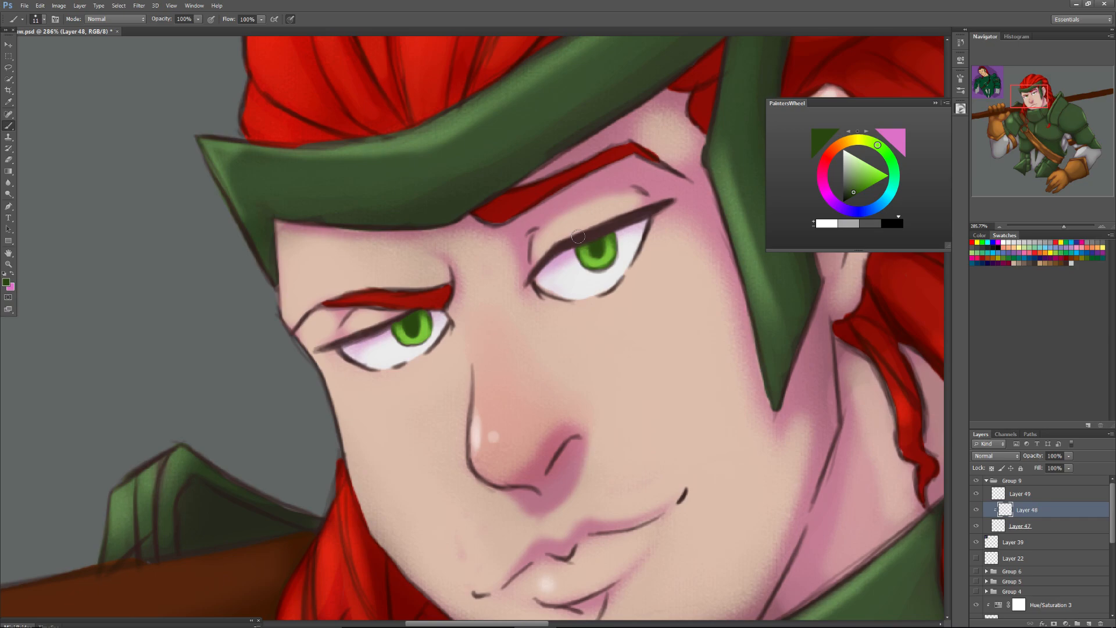
Sample off-white from the eyeball and paint small touches along the iris edges of both eyes on the top layer.
left_click(1020, 496)
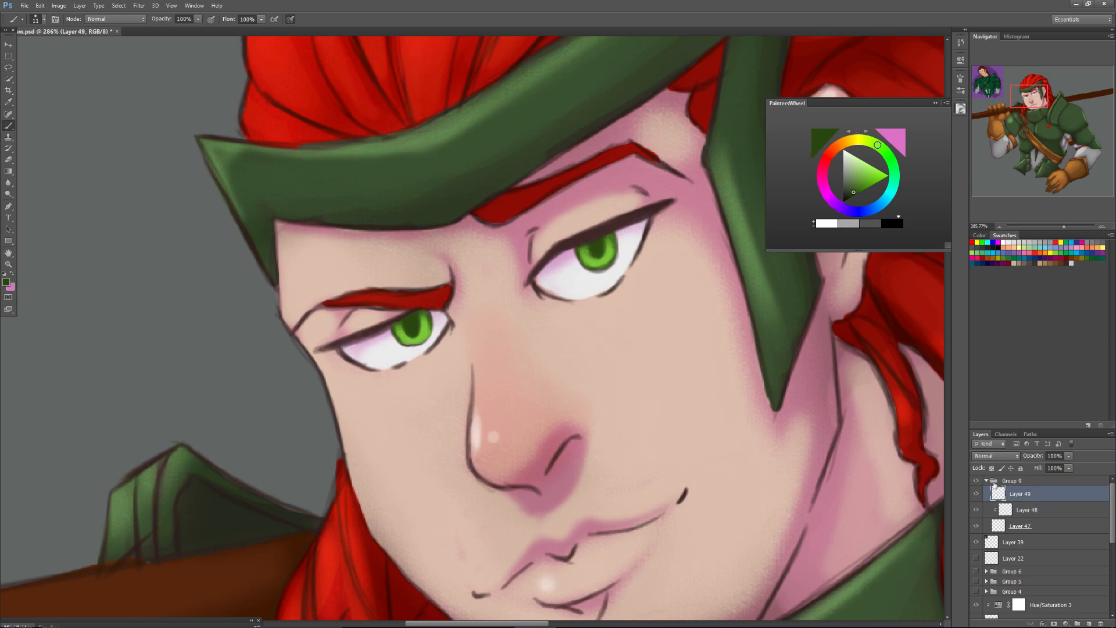
left_click(582, 267, "alt")
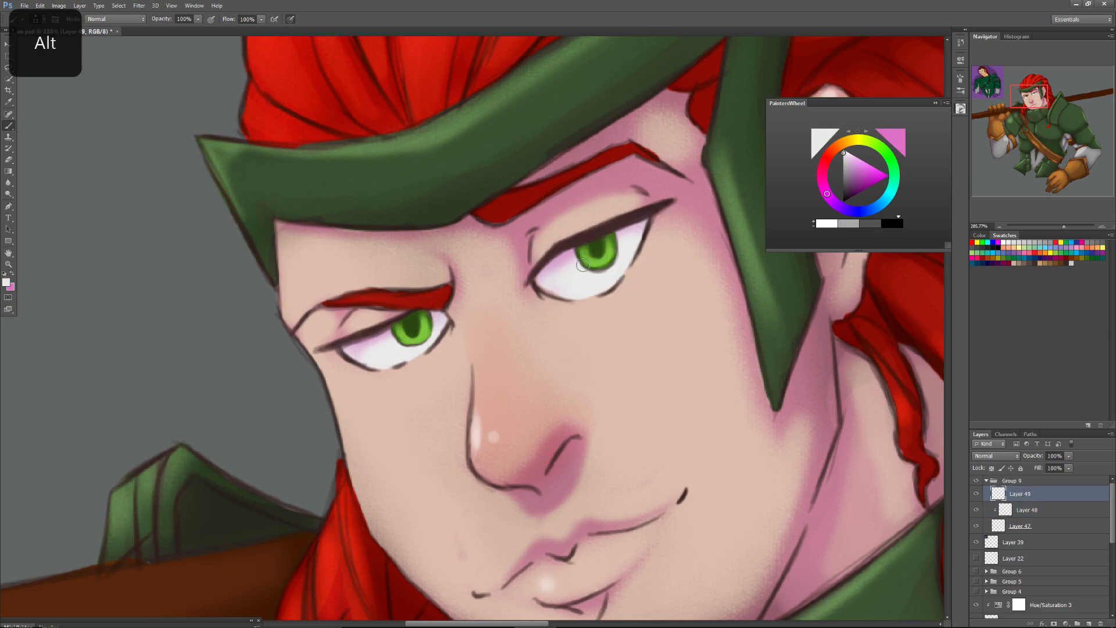
left_click(584, 261)
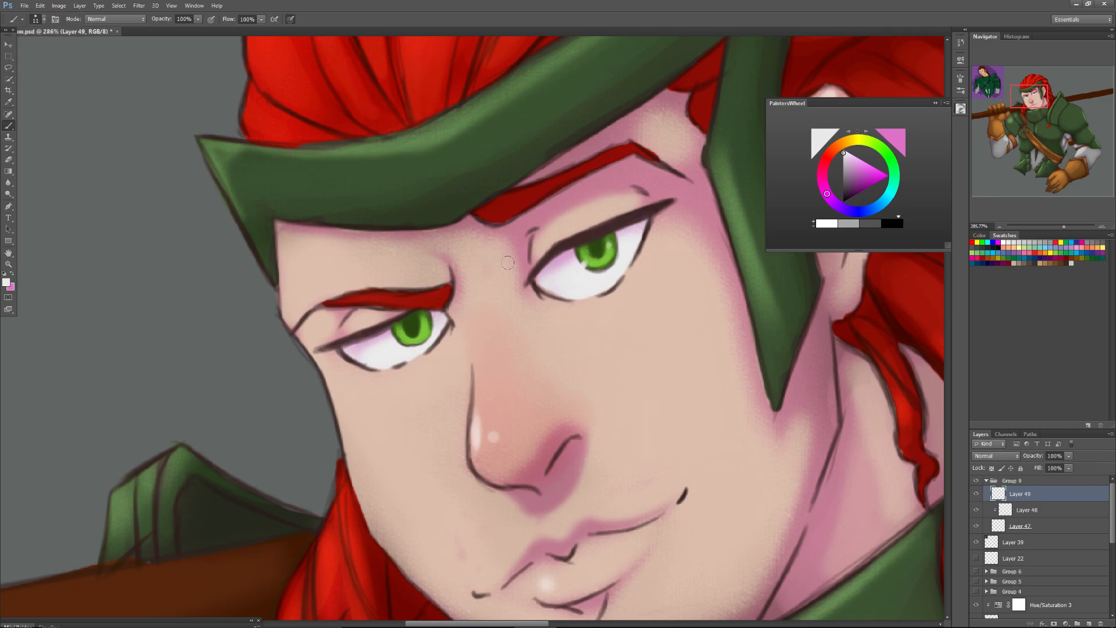
left_click(398, 344)
Add an Overlay layer above the clipped iris layer and brighten the lower part of both irises with white.
left_click_drag(1063, 226, 1047, 236)
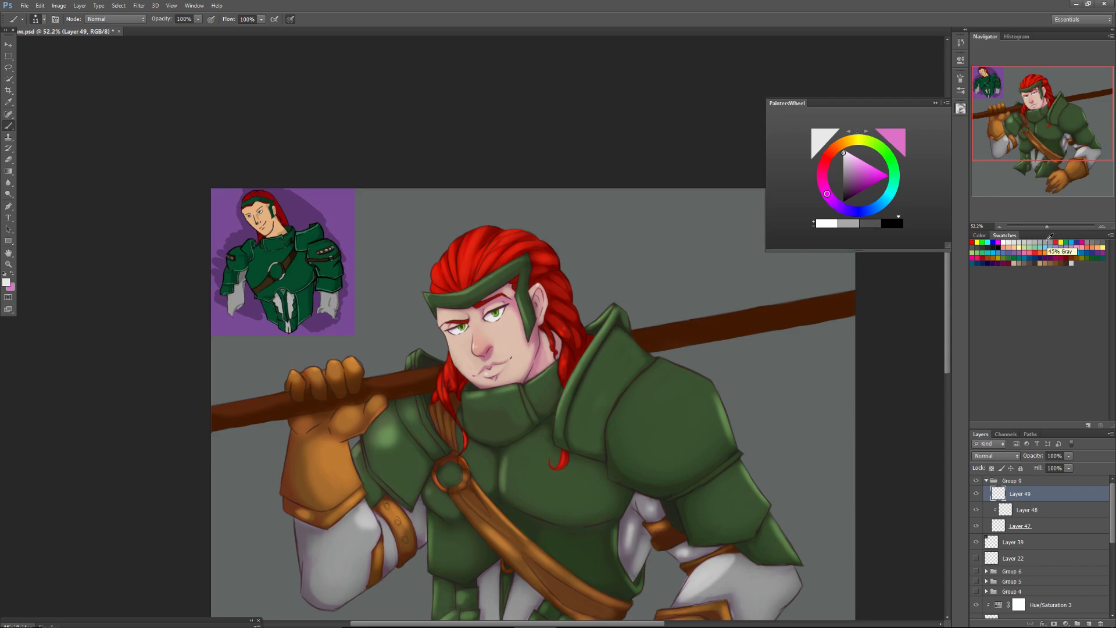
left_click_drag(1046, 227, 1061, 213)
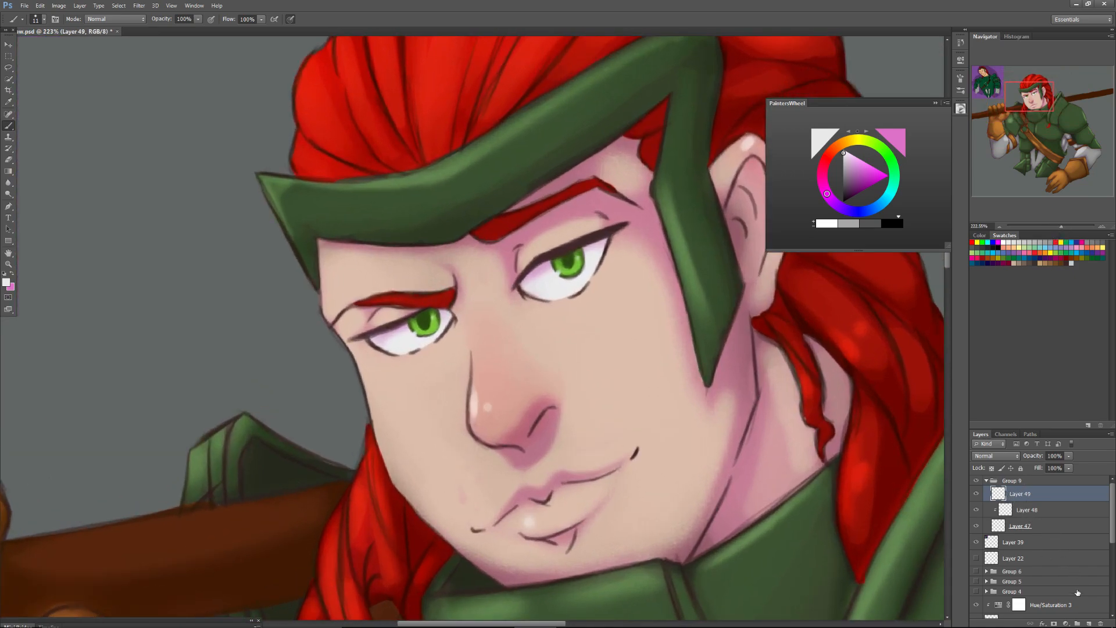
left_click(1032, 512)
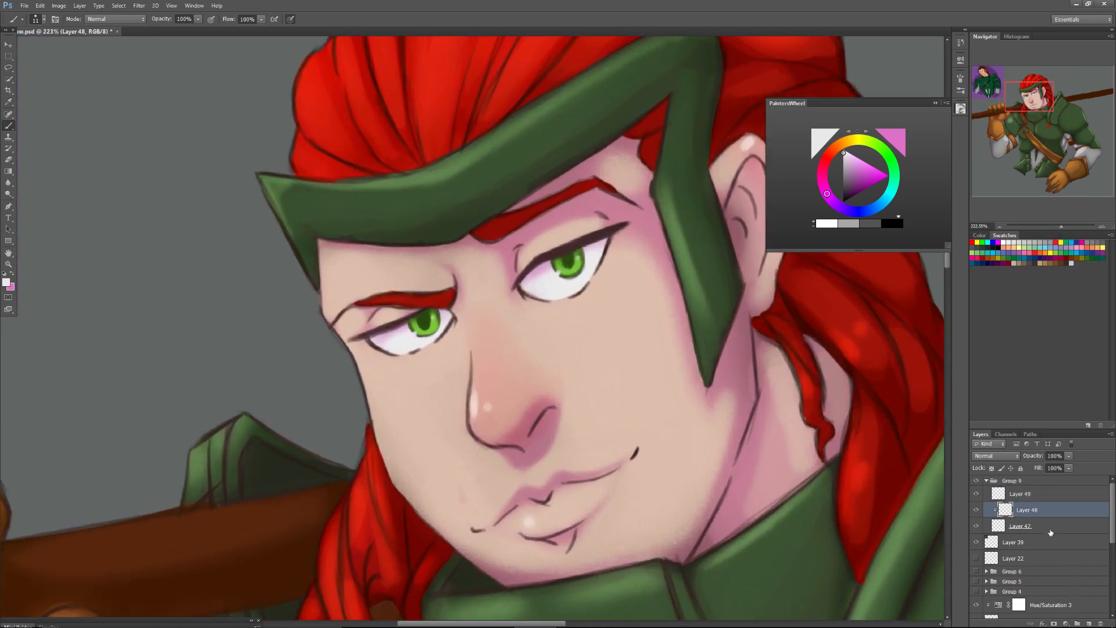
left_click(1088, 624)
left_click(985, 456)
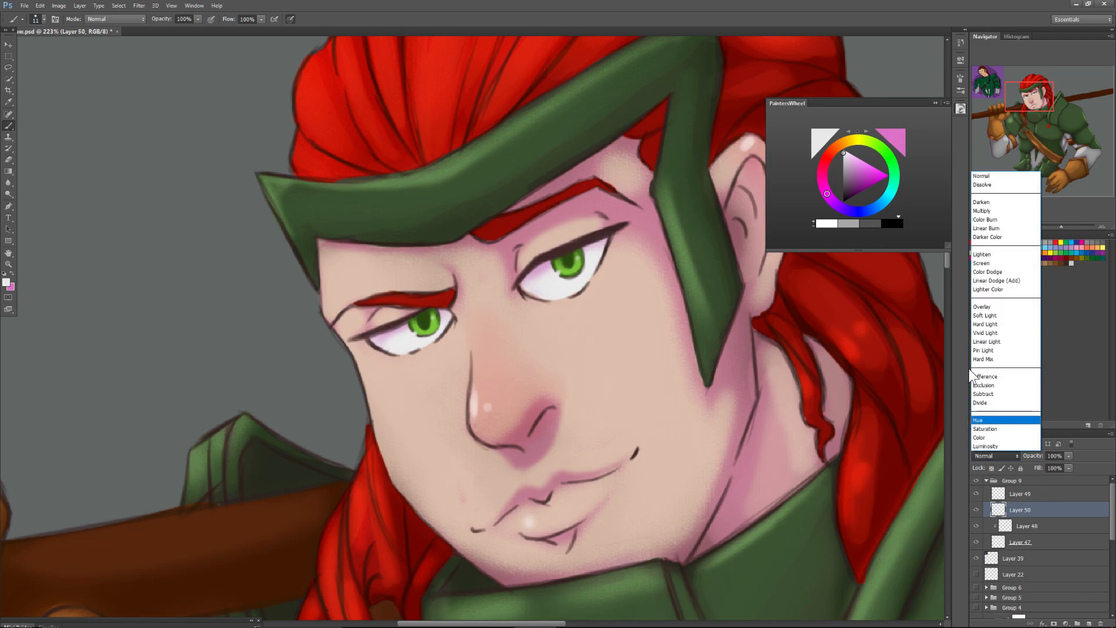
left_click(980, 307)
left_click(1002, 242)
left_click_drag(569, 266, 574, 268)
mouse_move(418, 329)
left_mouse_down()
mouse_move(431, 324)
mouse_move(418, 330)
left_mouse_up()
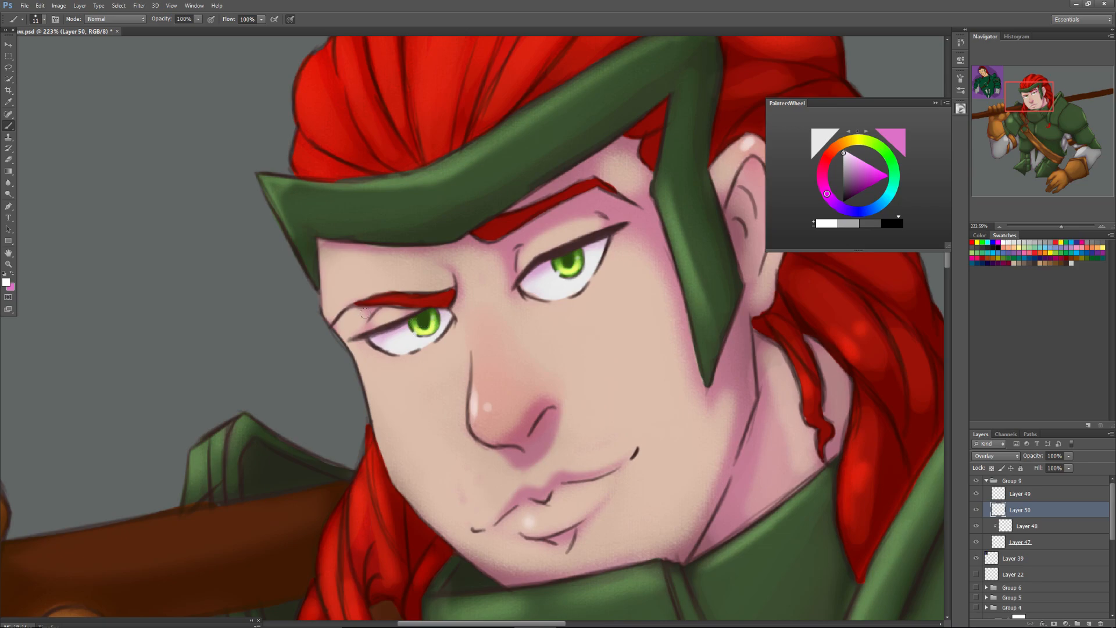
left_click_drag(1059, 228, 1048, 236)
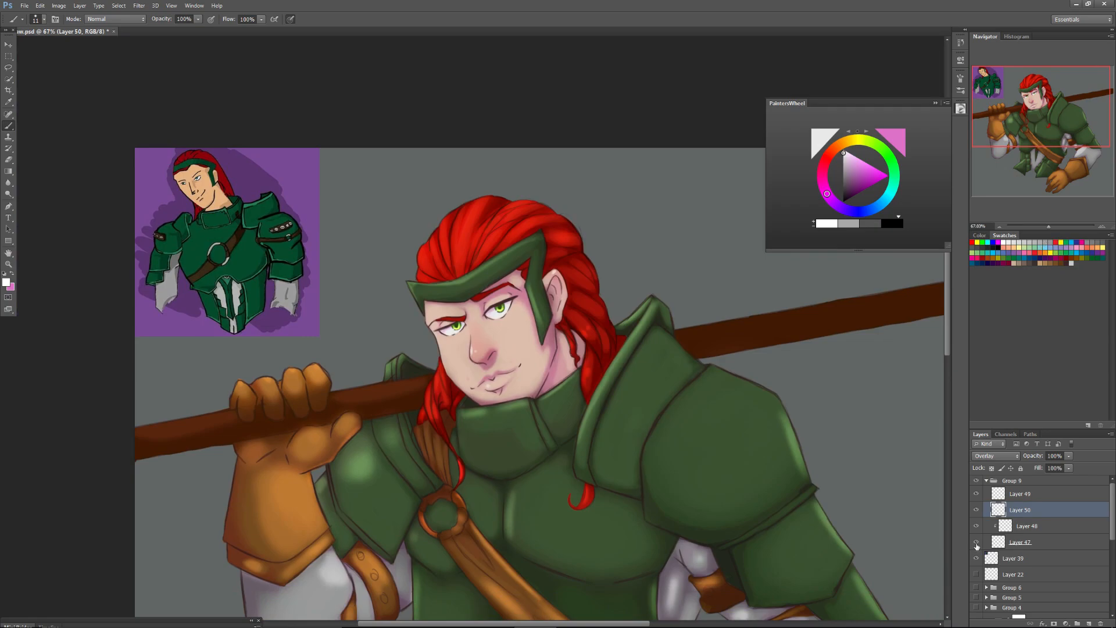
key("shift")
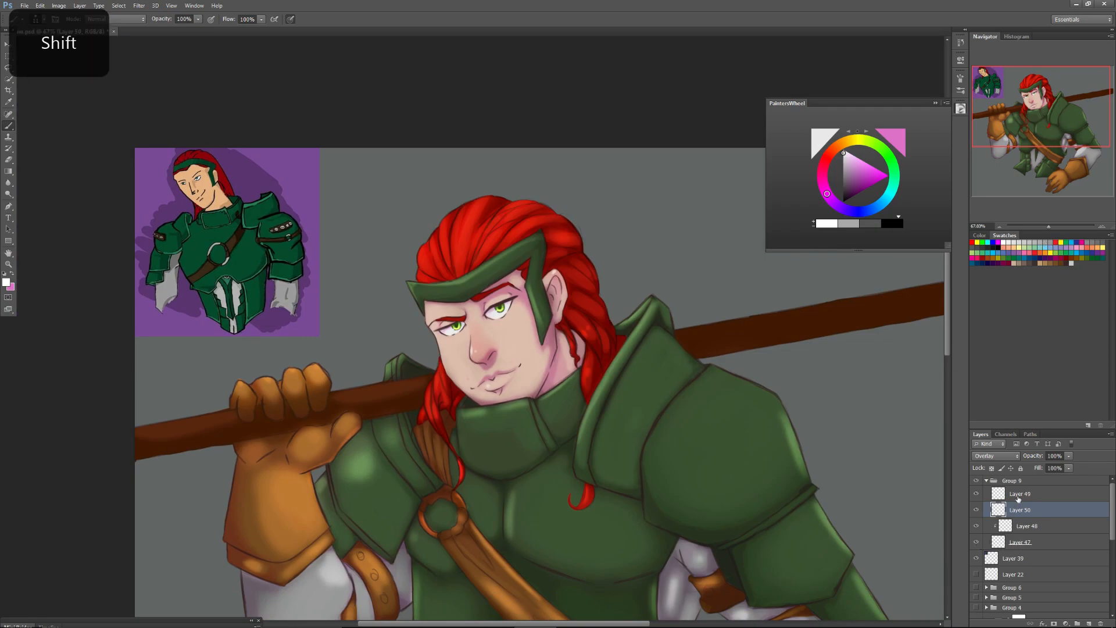
left_click(1031, 540, "shift")
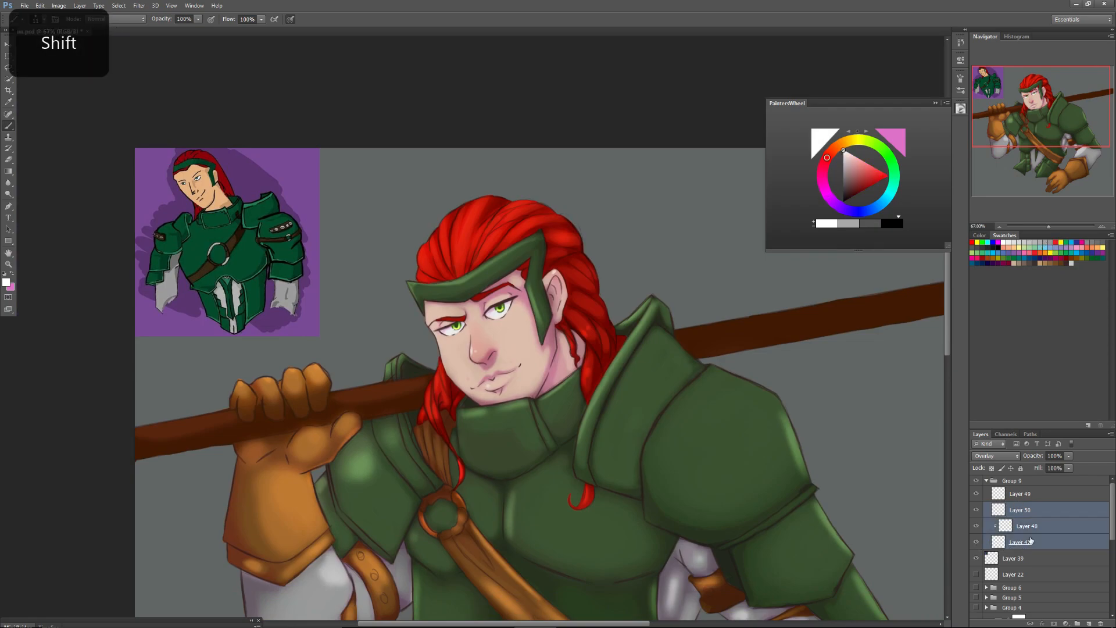
left_click(8, 44)
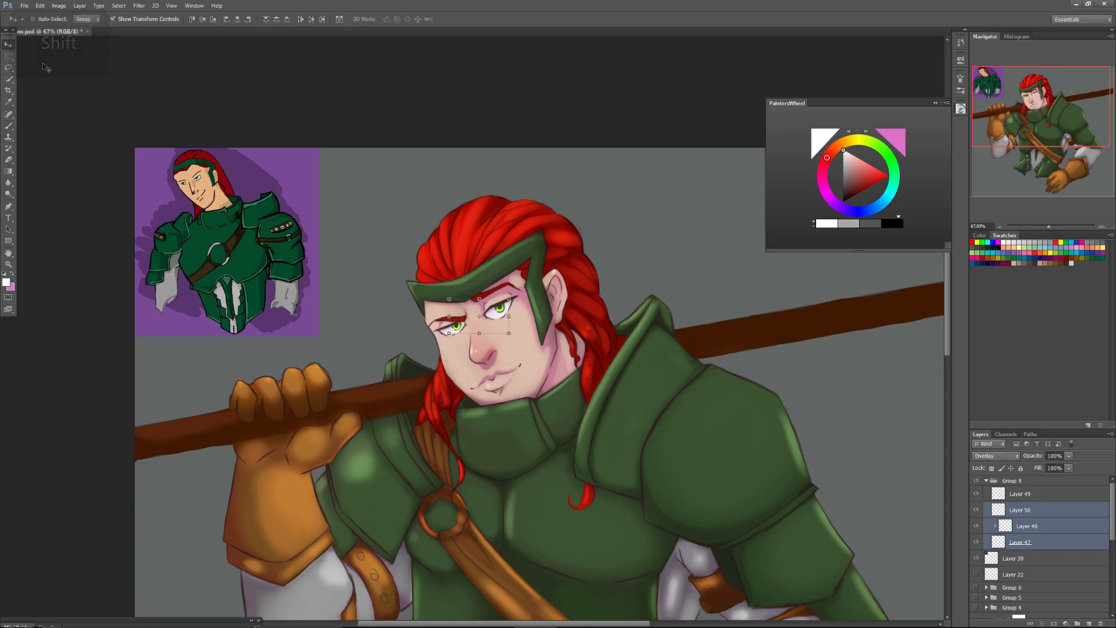
key("shift")
left_click_drag(449, 333, 444, 336)
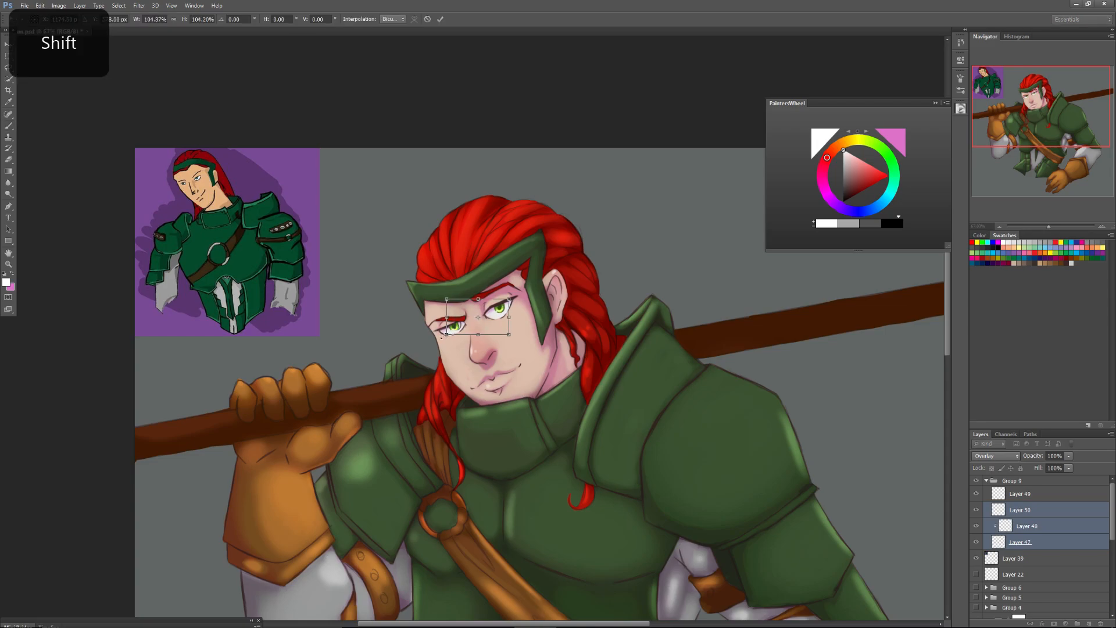
left_click_drag(509, 298, 513, 293)
left_click(8, 44)
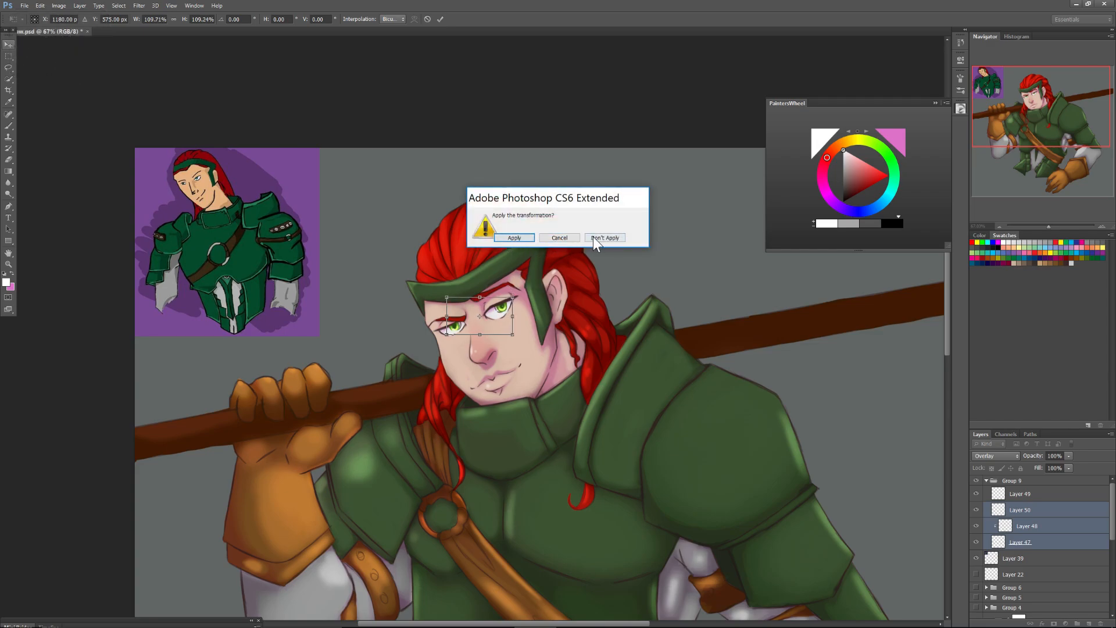
left_click(595, 237)
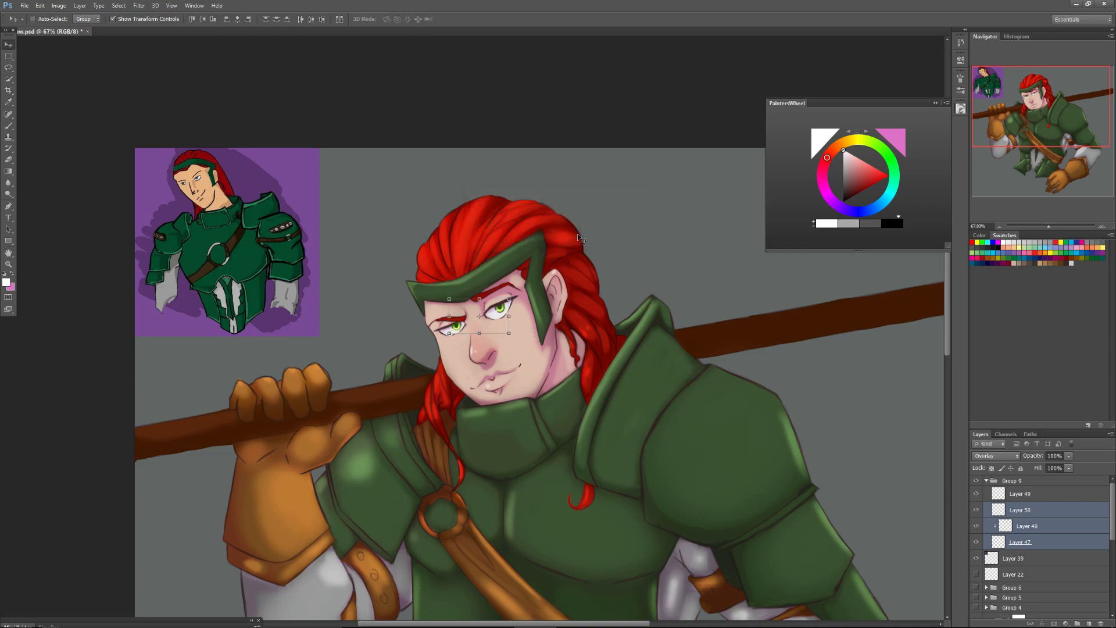
Collapse the colour wheel and toggle the top eye-detail layer's visibility to compare the eyes with and without it.
left_click_drag(1048, 229, 1064, 224)
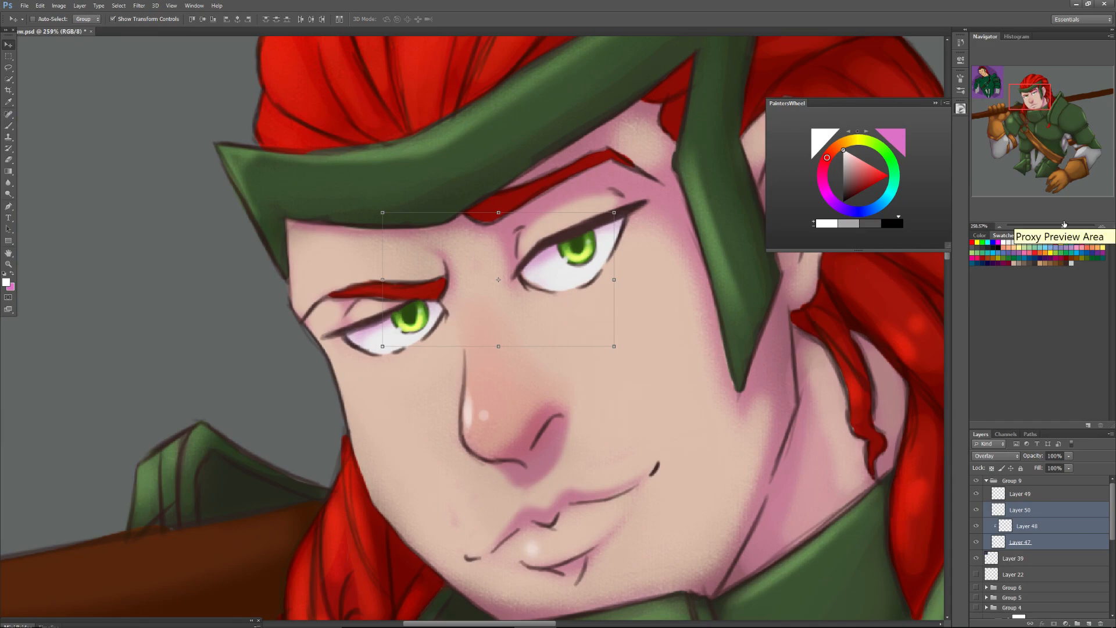
left_click(935, 103)
left_click(991, 498)
left_click(977, 499)
left_click(979, 498)
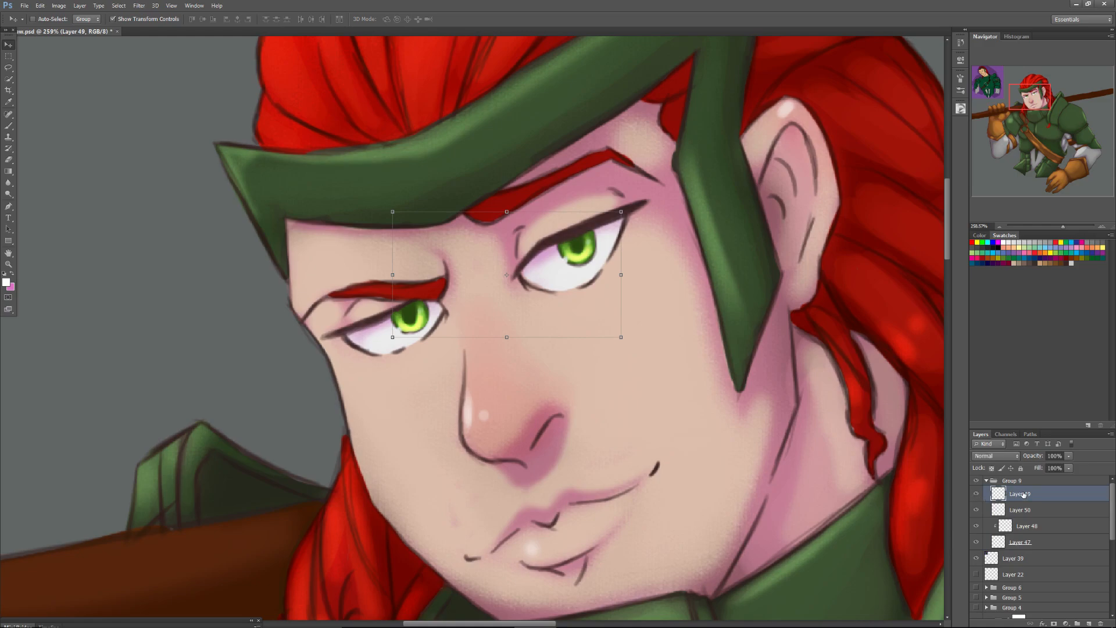
Thicken the left eye's upper lash line out to its outer corner with the brush in sampled dark brown on the top layer.
left_click(9, 125)
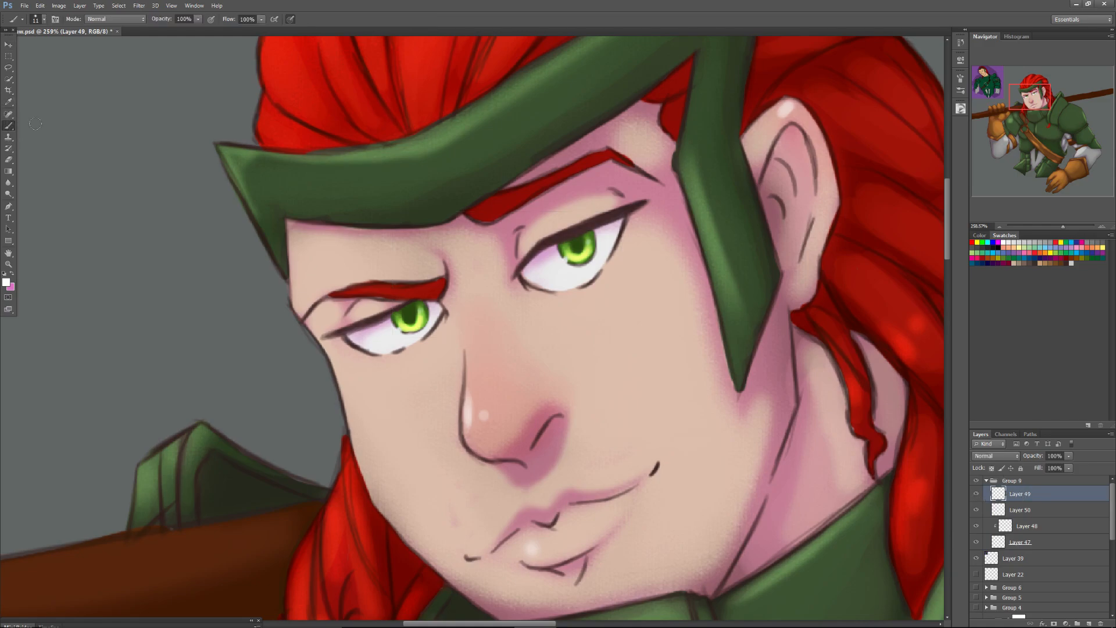
left_click(372, 322, "alt")
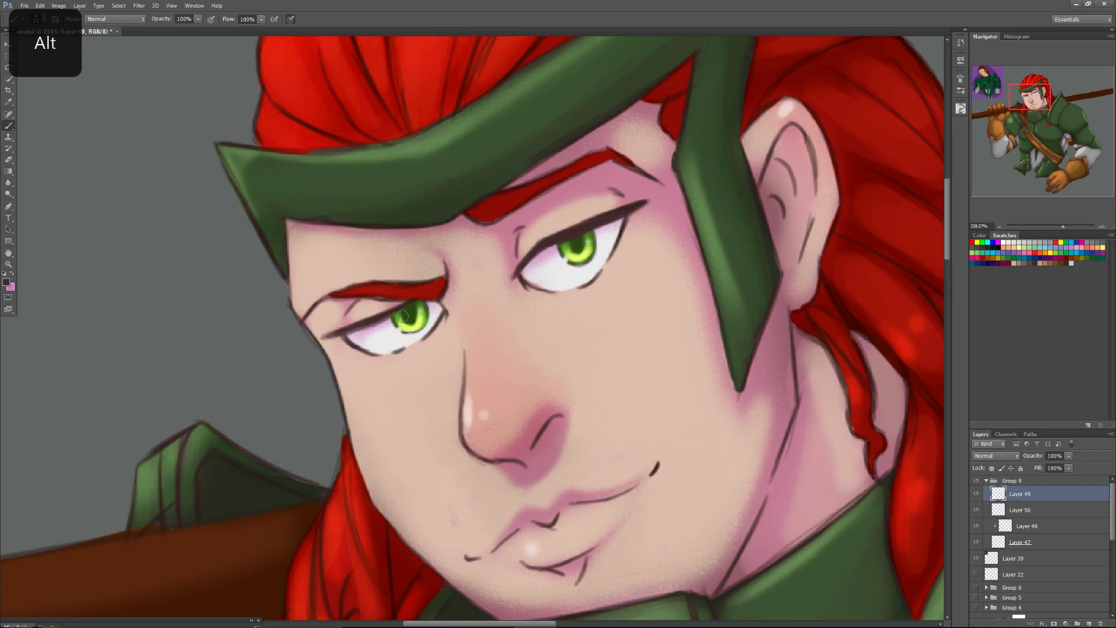
left_click_drag(390, 316, 326, 338)
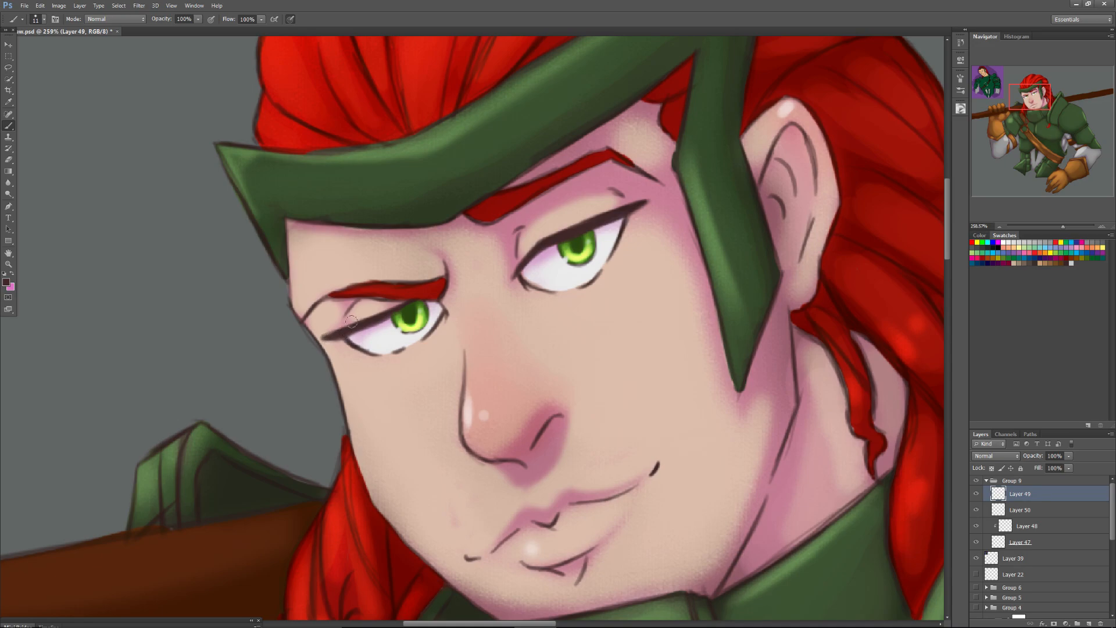
Paint the outer end of the left eyebrow with its own sampled red, and pick a brighter red from the hair.
key("alt")
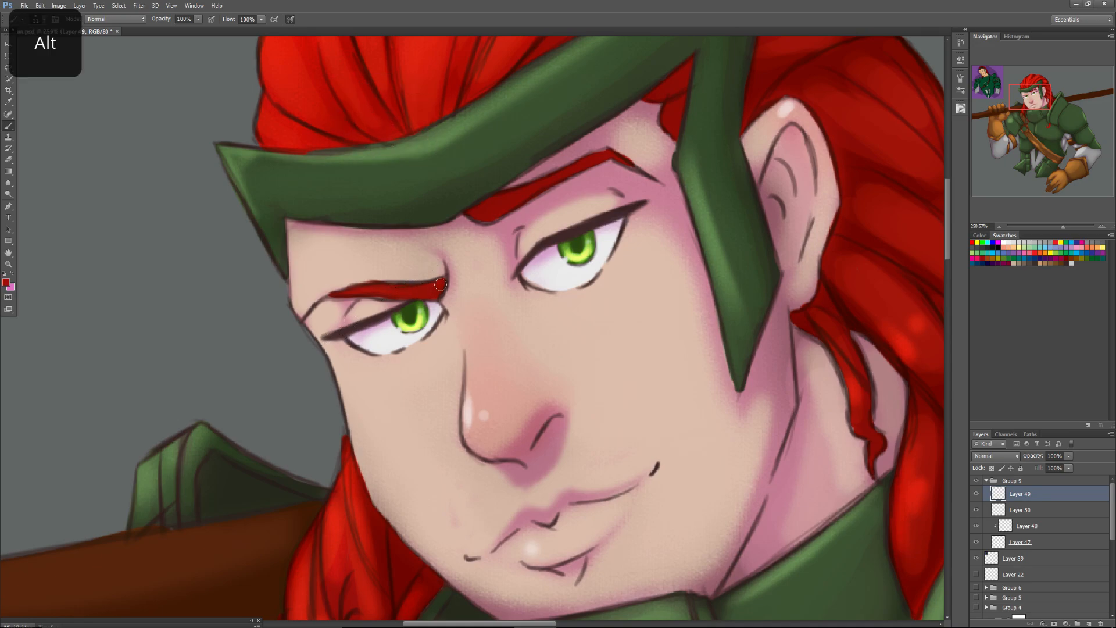
mouse_move(353, 291)
left_mouse_down()
mouse_move(324, 296)
mouse_move(440, 281)
mouse_move(324, 299)
left_mouse_up()
left_click(416, 63, "alt")
Try to paint bright red strokes on the outer end of the left eyebrow with a smaller brush.
right_click(330, 305)
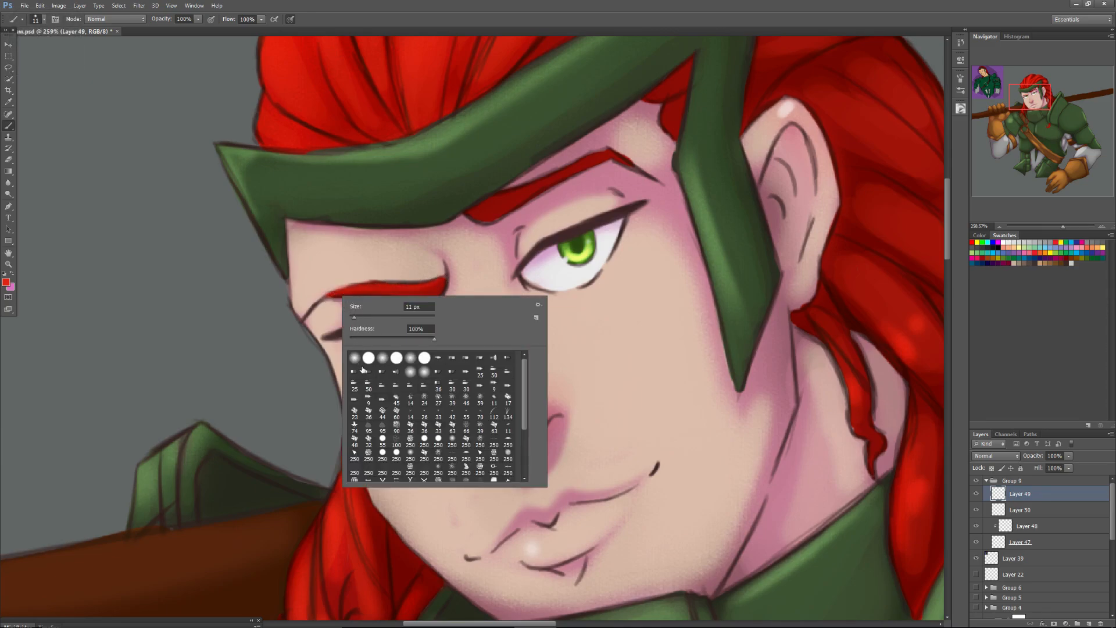
left_click(382, 439)
left_click_drag(354, 318, 350, 285)
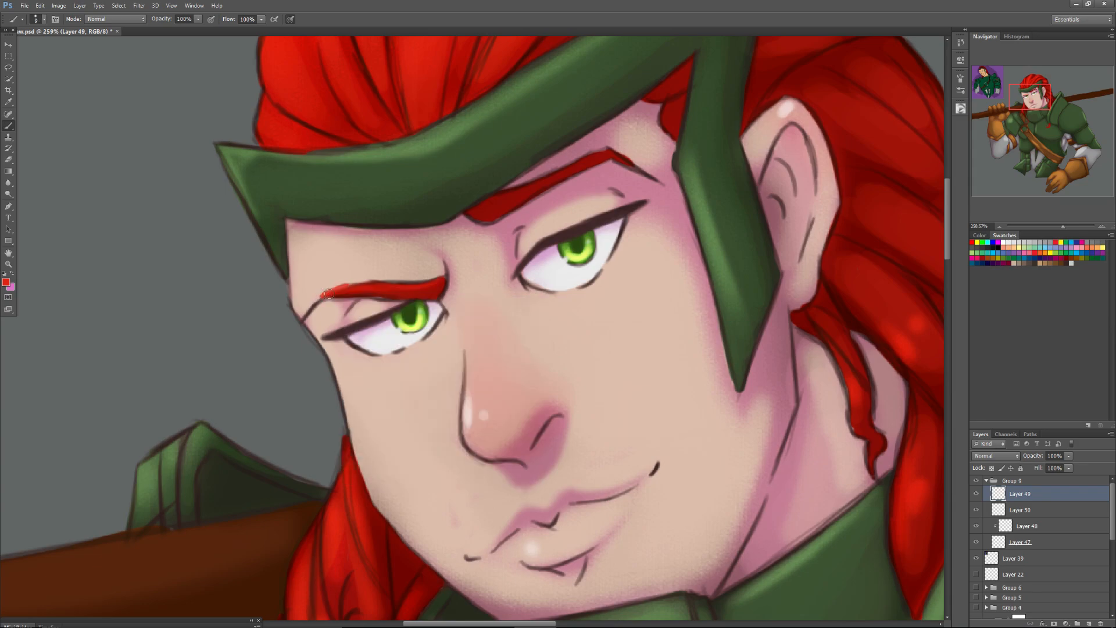
key("ctrl+z")
Try to repaint the outer end of the left eyebrow in bright red with a small hard round brush.
right_click(329, 294)
left_click(373, 447)
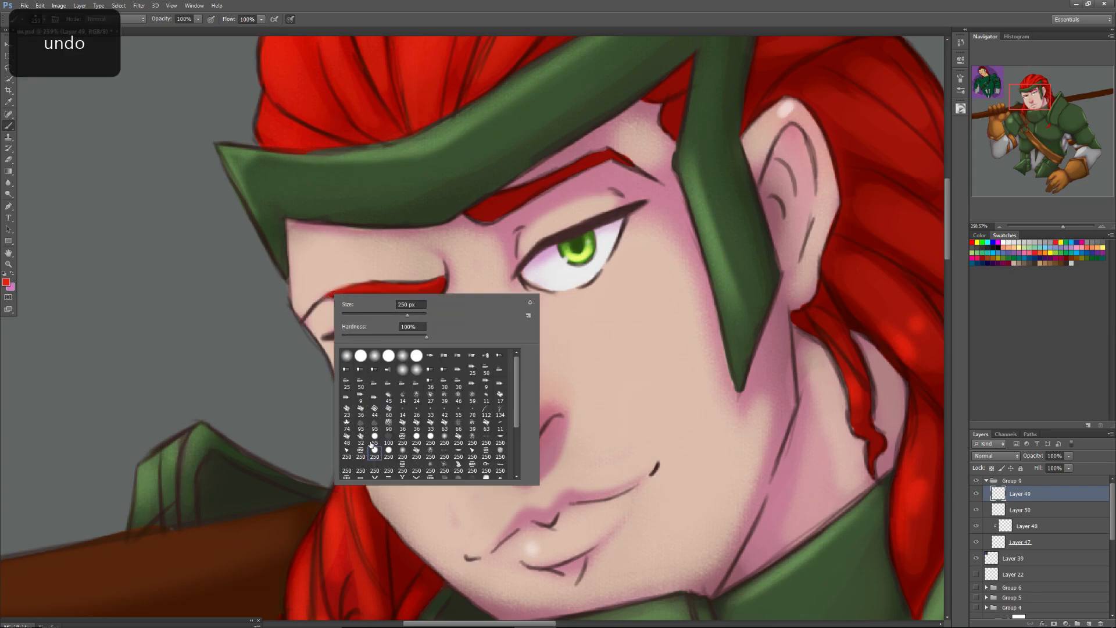
left_click(344, 315)
left_click_drag(323, 296, 352, 286)
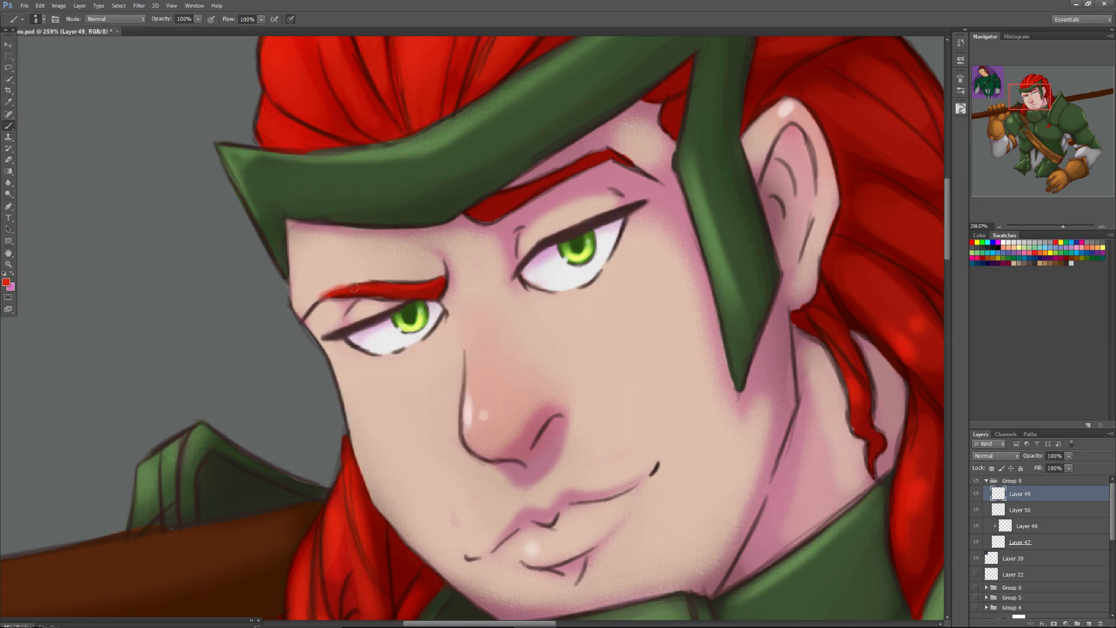
key("ctrl+alt+z")
key("ctrl+alt+z")
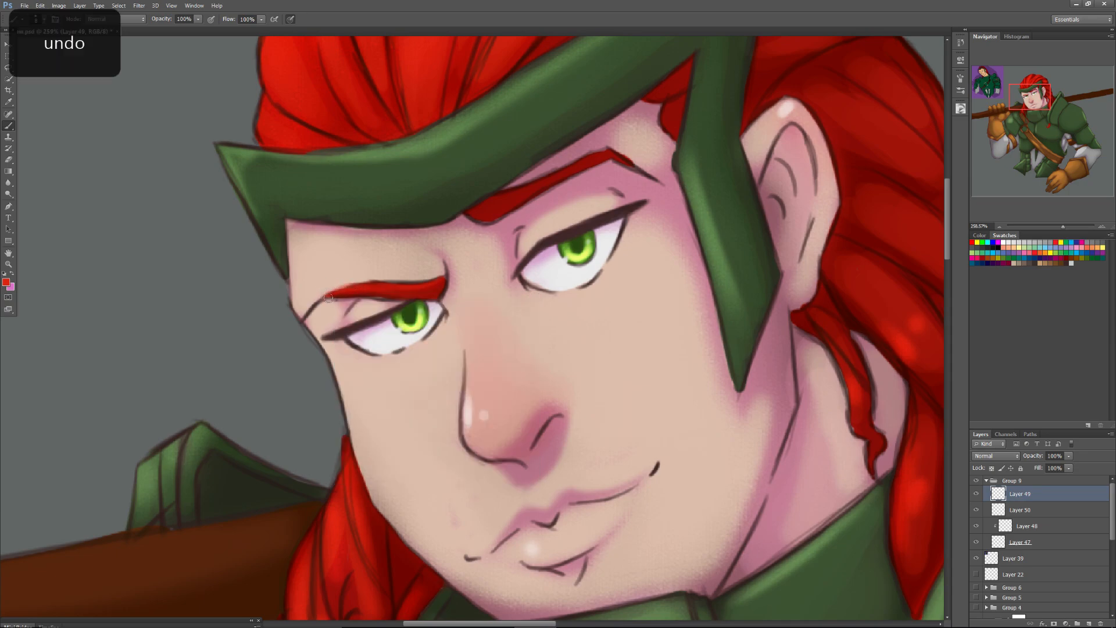
Set the hard round brush to 6 px and refine the outer end of the left eyebrow in red.
right_click(333, 297)
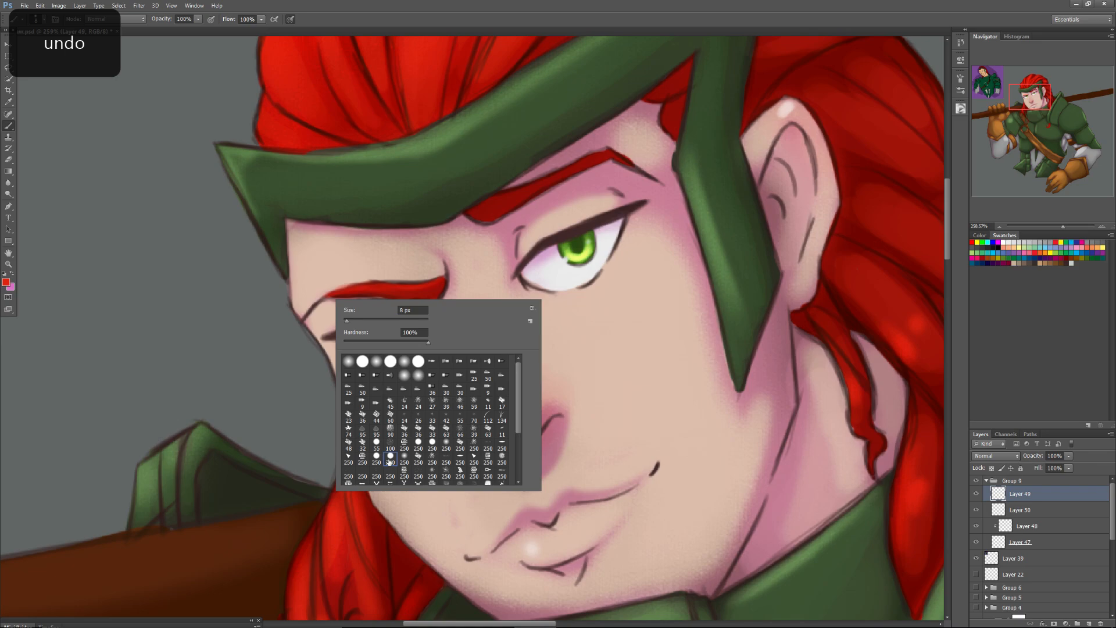
left_click(350, 320)
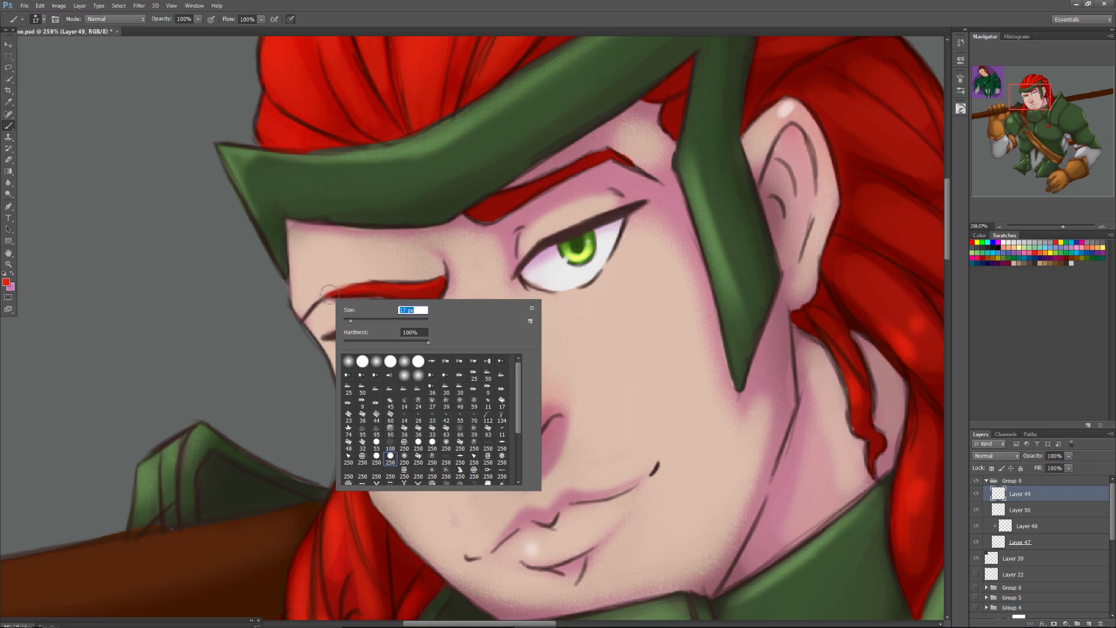
type("6")
key("Return")
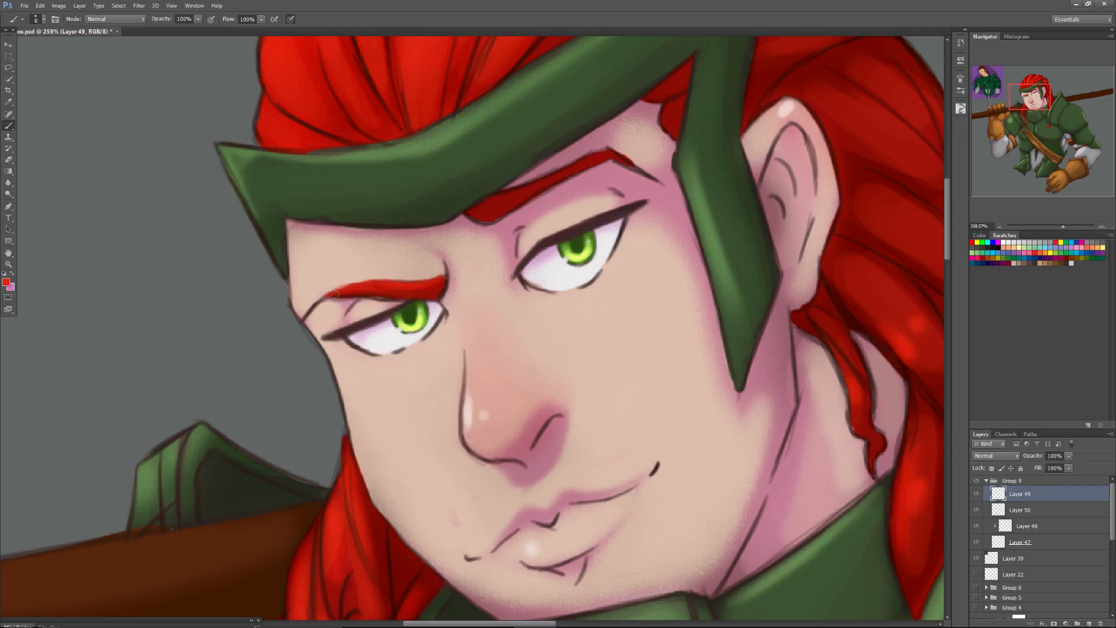
key("alt")
key("alt")
key("alt")
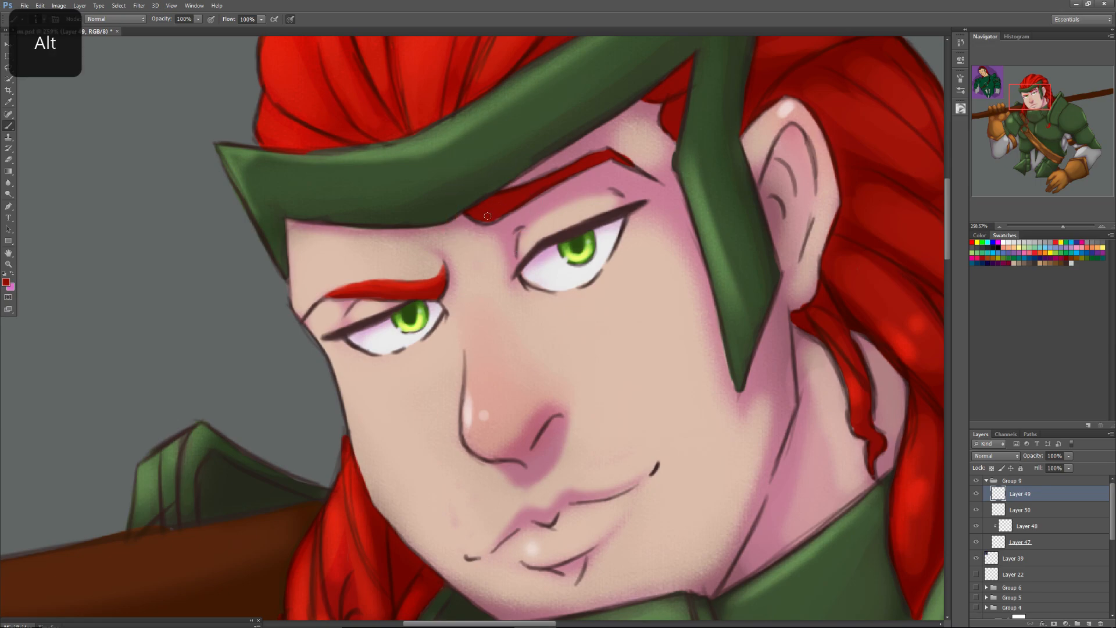
Paint over the inner end of the right eyebrow in its own sampled dark red with a reduced hard brush.
right_click(491, 214)
left_click_drag(507, 232, 490, 216)
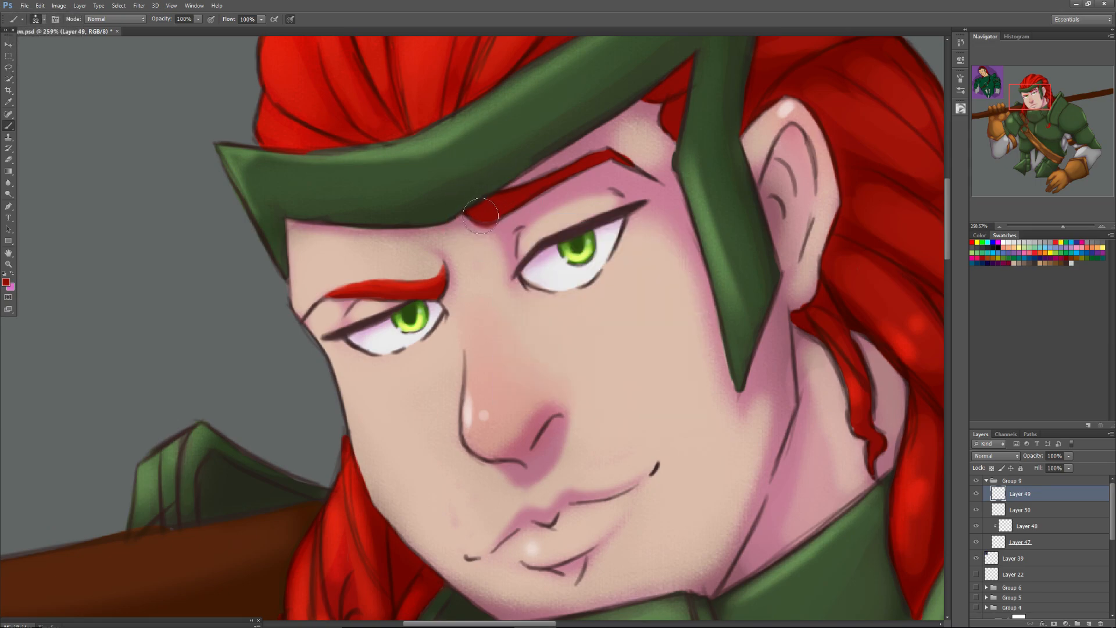
key("ctrl+z")
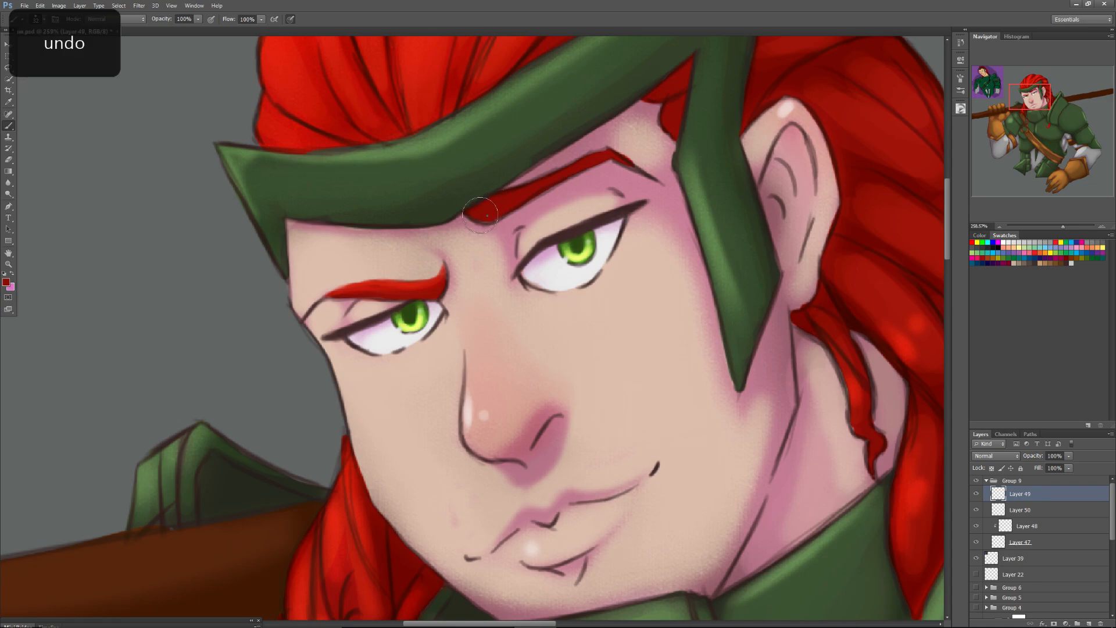
right_click(477, 218)
left_click_drag(476, 217, 484, 218)
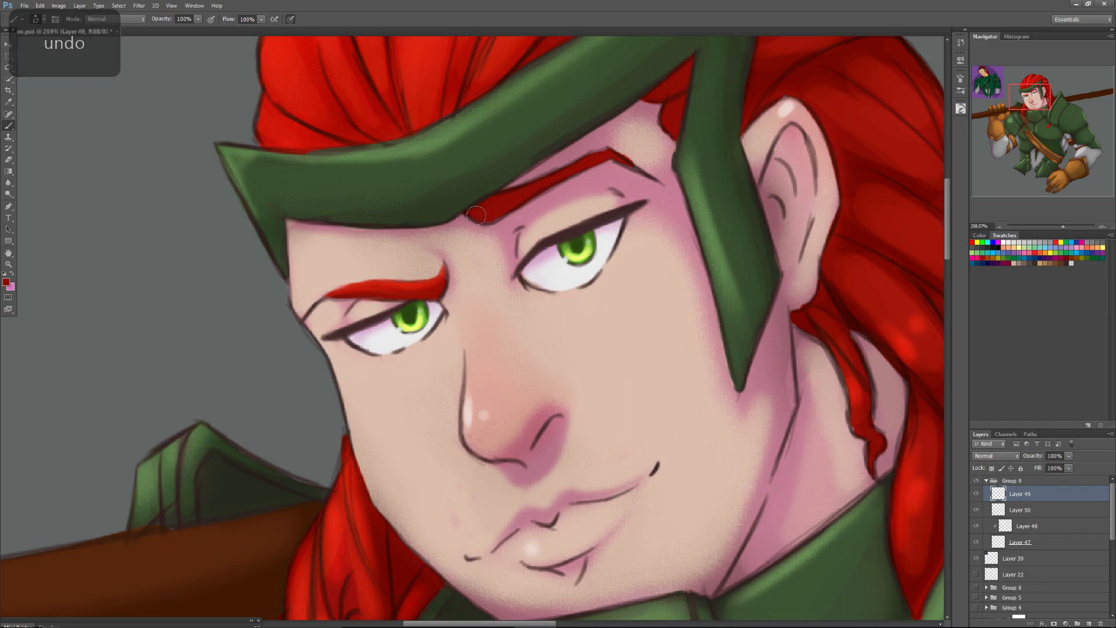
Soften the dark line at the right eyebrow's outer end with sampled skin tone and a 22 px soft round brush.
left_click(633, 147, "alt")
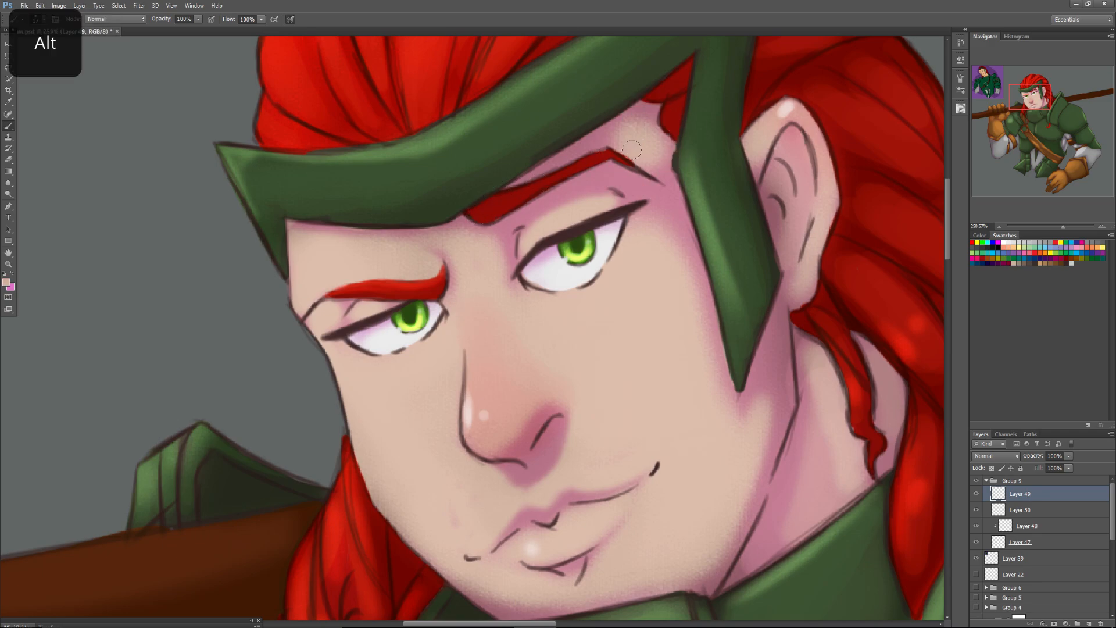
right_click(639, 168)
left_click(705, 323)
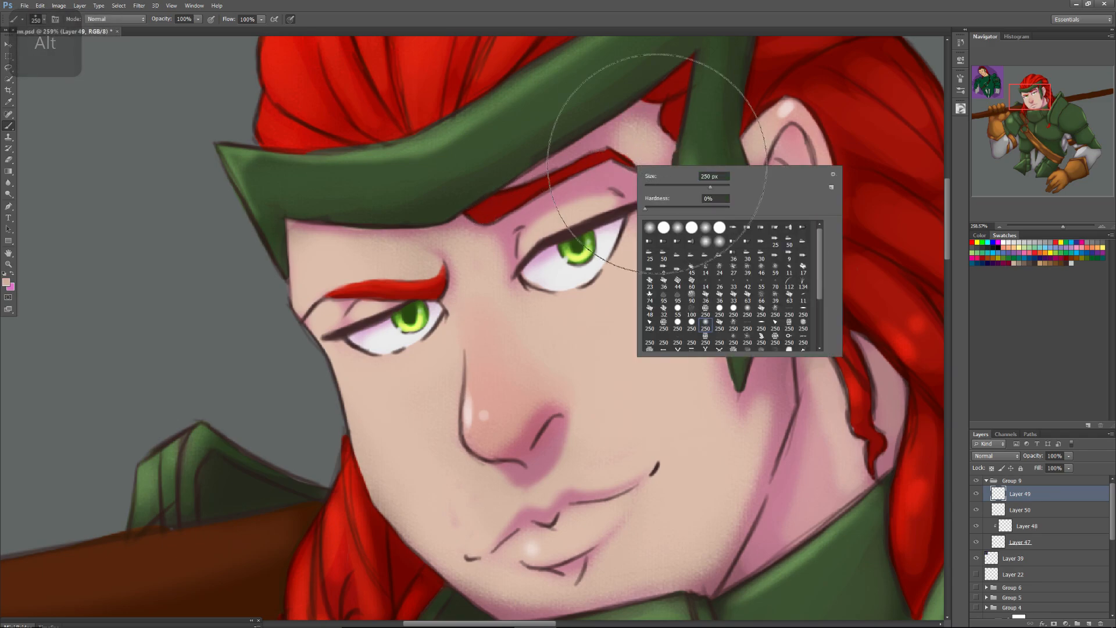
left_click(659, 186)
mouse_move(658, 186)
left_mouse_down()
mouse_move(630, 141)
mouse_move(648, 150)
mouse_move(641, 132)
mouse_move(655, 151)
mouse_move(642, 155)
mouse_move(661, 145)
mouse_move(648, 149)
mouse_move(658, 169)
mouse_move(653, 141)
mouse_move(616, 109)
mouse_move(647, 112)
mouse_move(636, 137)
left_mouse_up()
left_click(634, 142)
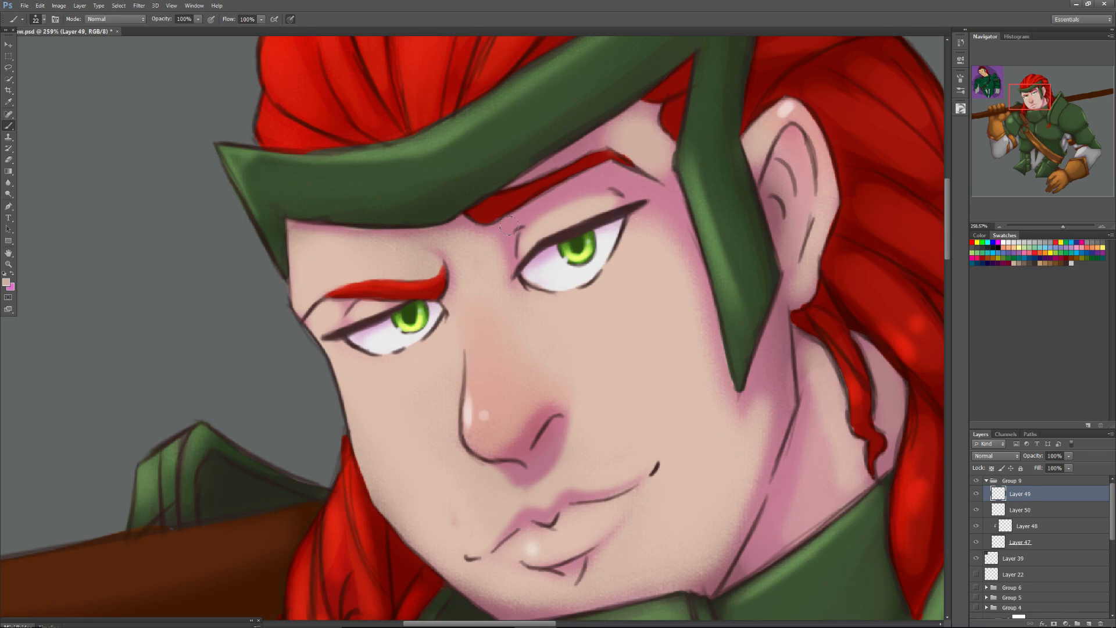
Sample the light skin tone just above the outer part of the left eyebrow.
left_click(334, 258, "alt")
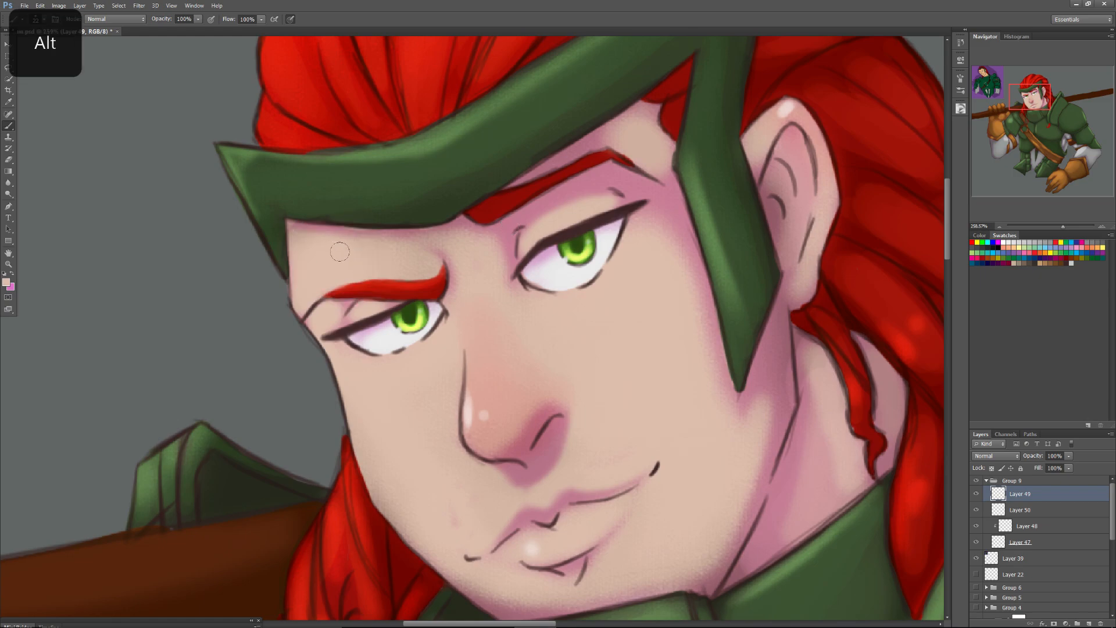
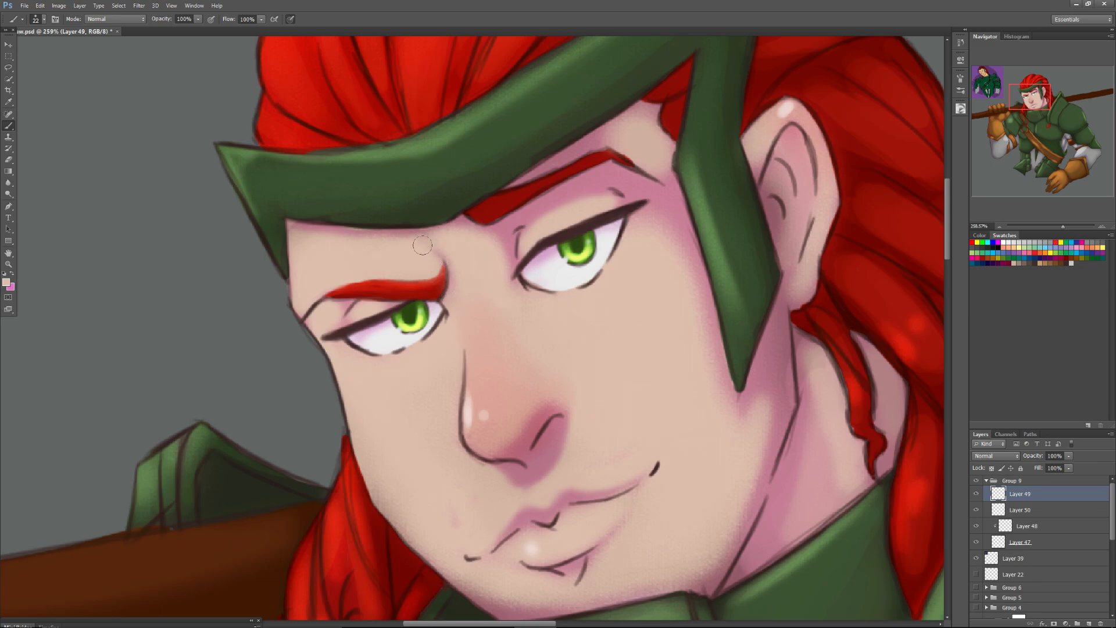
Soften the forehead skin along the headband's lower edge with sampled skin tones and a 12 px brush.
left_click(473, 223, "alt")
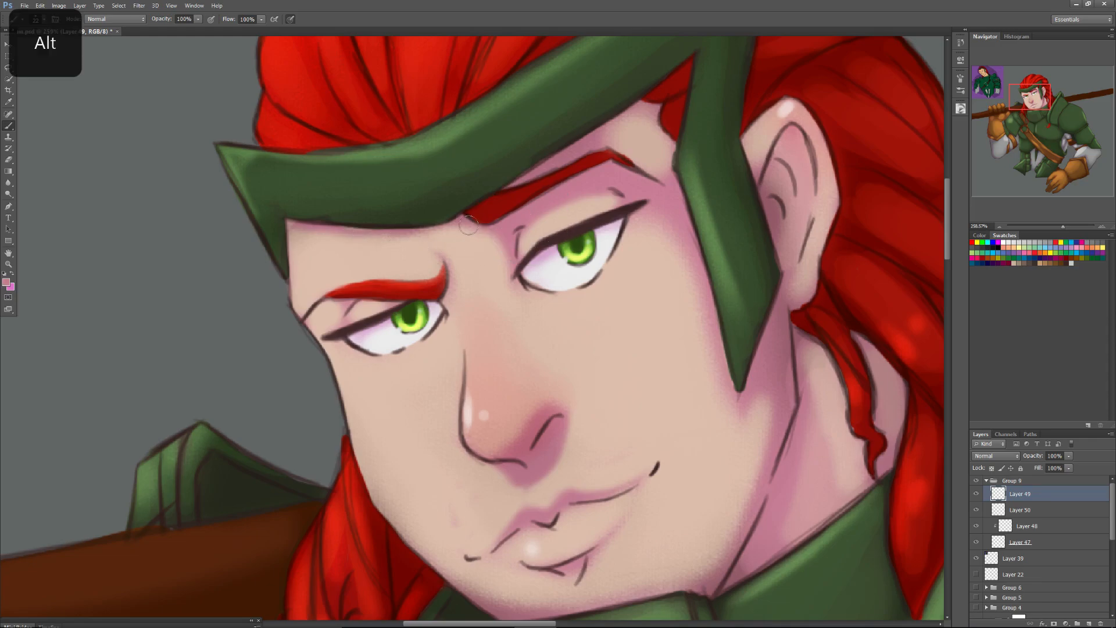
right_click(411, 265)
mouse_move(410, 264)
left_mouse_down()
mouse_move(422, 236)
mouse_move(405, 235)
mouse_move(429, 228)
mouse_move(287, 225)
left_mouse_up()
left_click(351, 241)
left_click(305, 244, "alt")
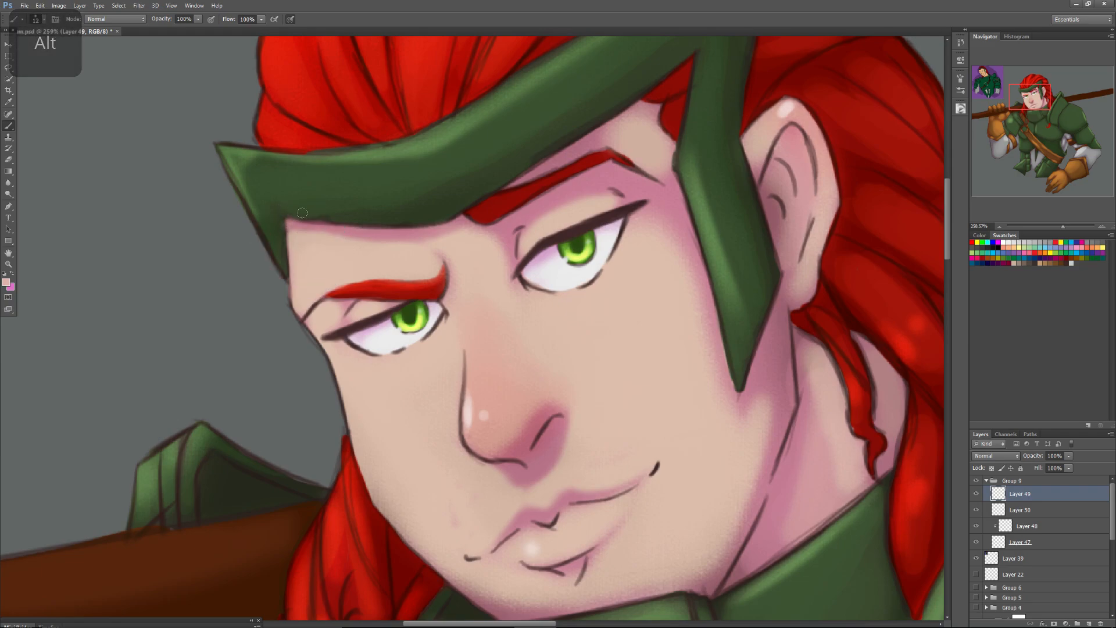
Sharpen the headband's lower edge and inner corner above the left eye with a sampled dark outline tone.
left_click(566, 140, "alt")
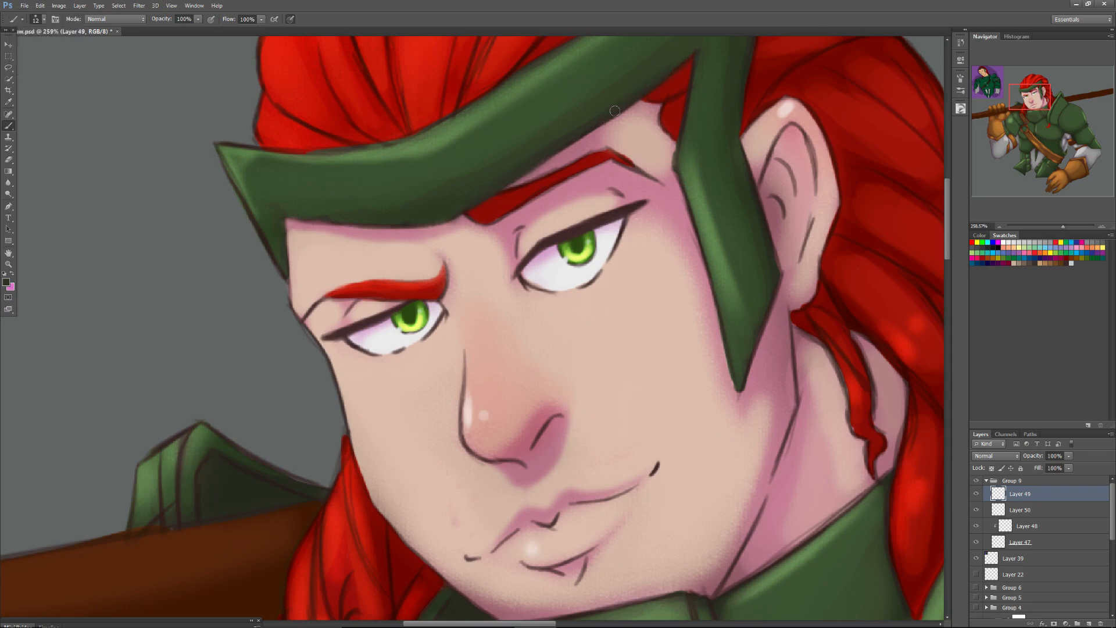
left_click(961, 109)
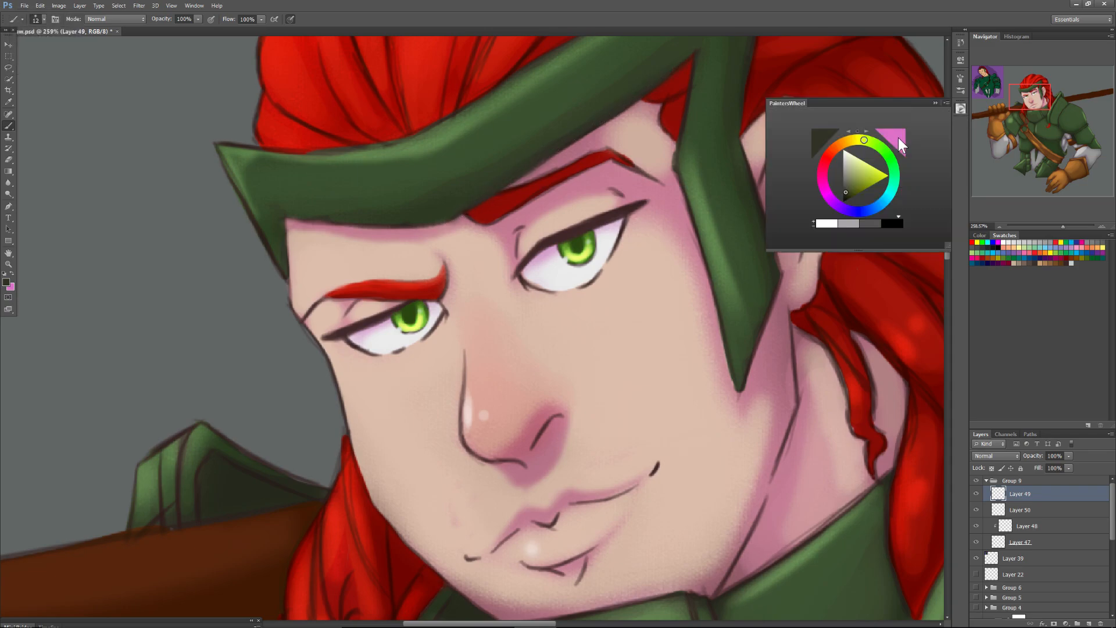
mouse_move(1023, 92)
left_mouse_down()
mouse_move(1042, 107)
mouse_move(1031, 97)
left_mouse_up()
left_click(681, 287, "alt")
left_click(934, 103)
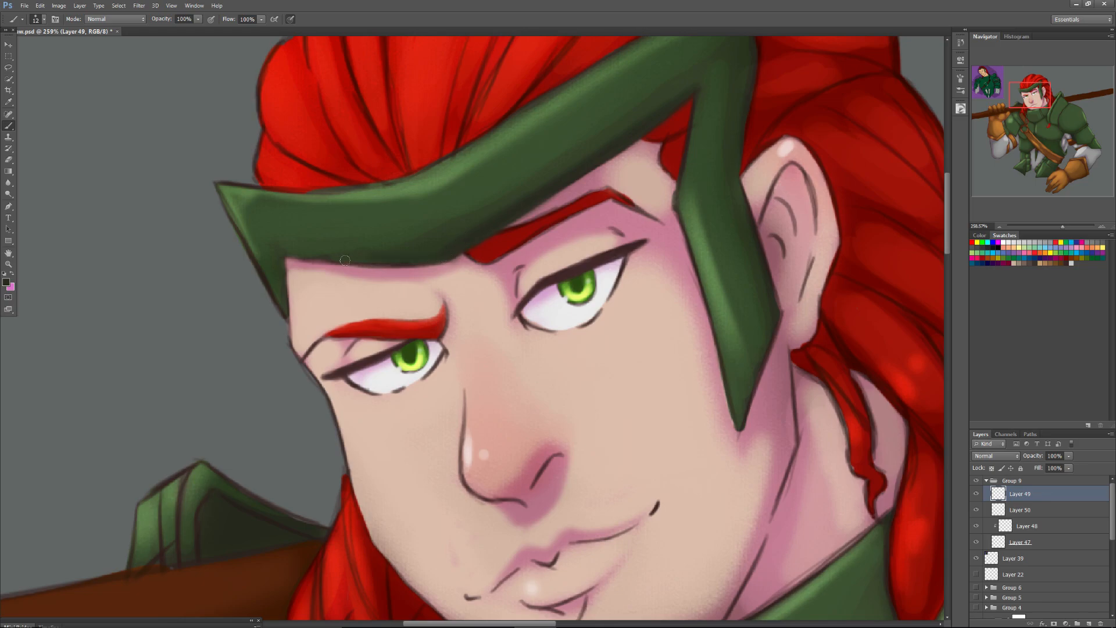
left_click_drag(310, 261, 363, 258)
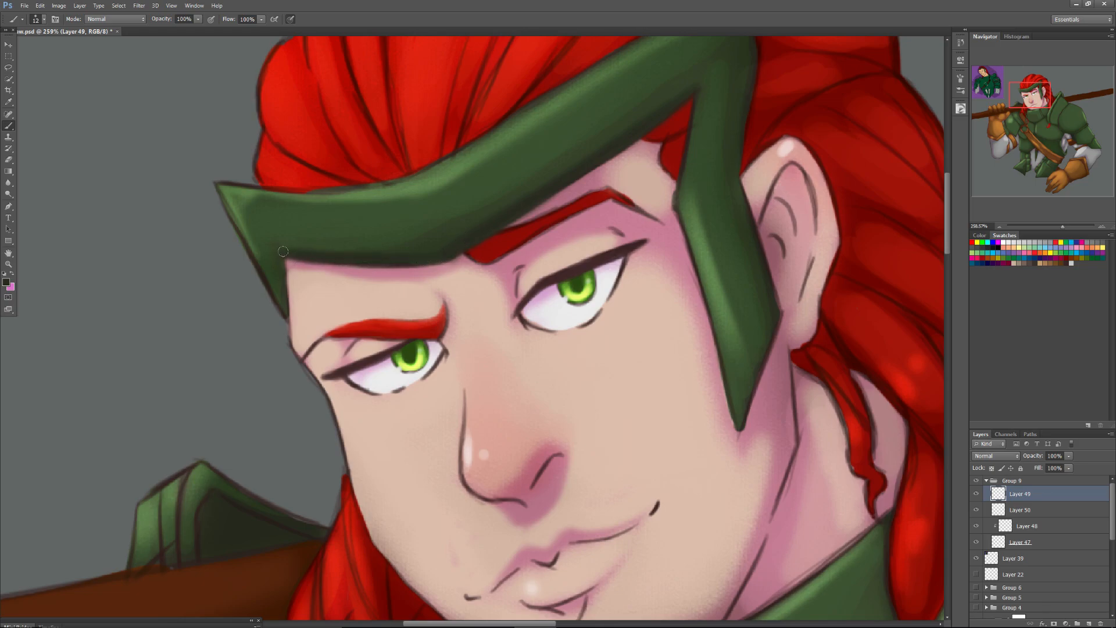
left_click_drag(285, 301, 284, 262)
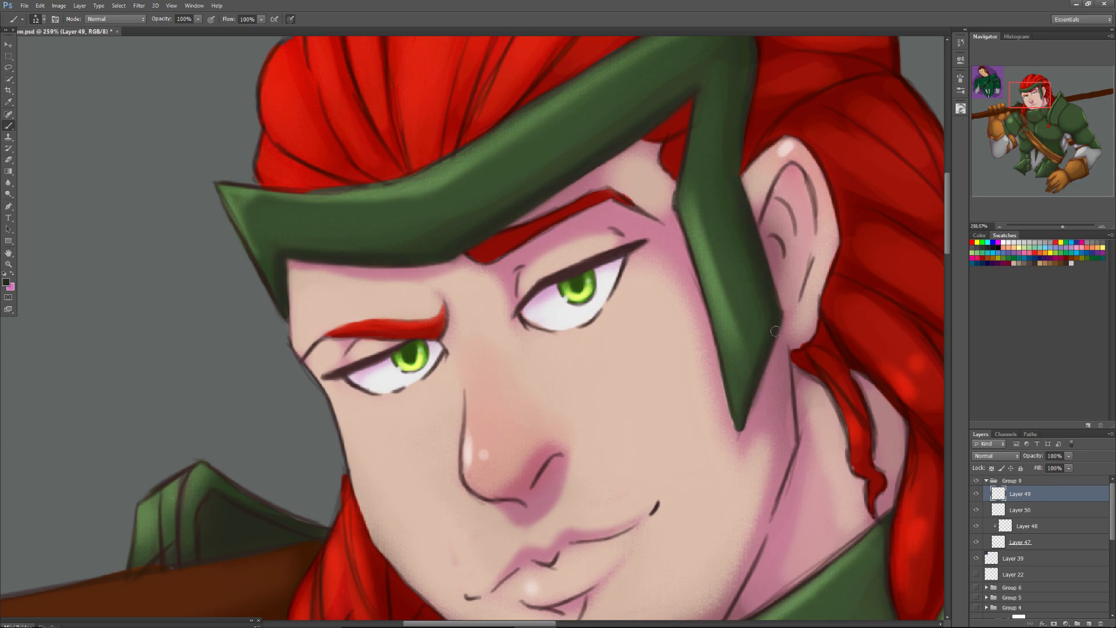
Trim the outer edge of the headband's side point with sampled mauve skin and a hard 12 px brush, undoing the last stroke.
left_click_drag(1037, 97, 1037, 86)
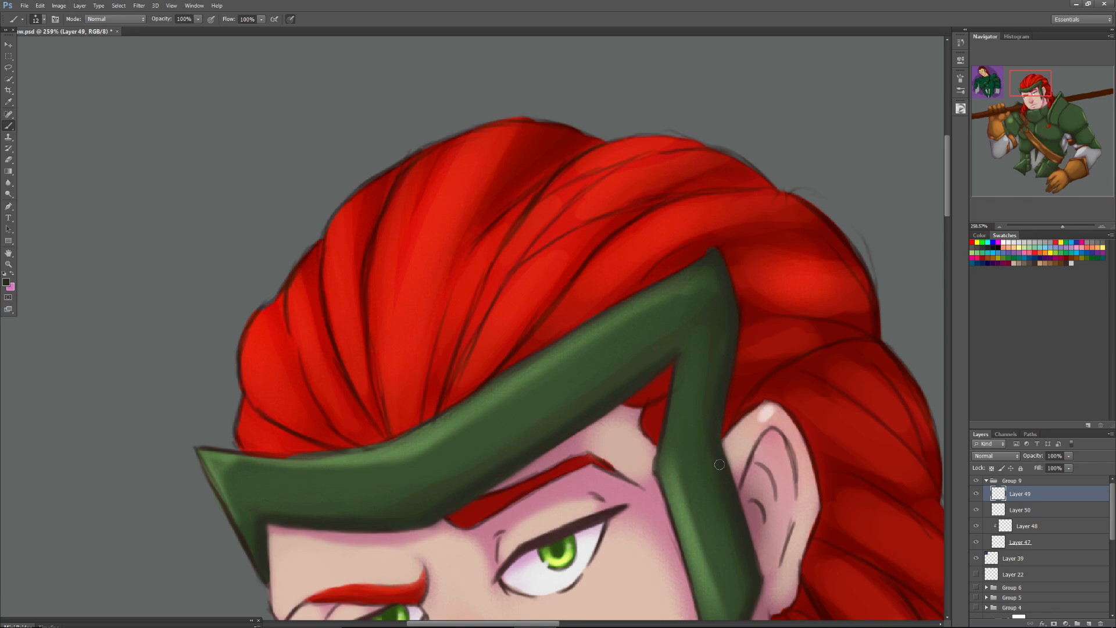
left_click_drag(1031, 88, 1033, 97)
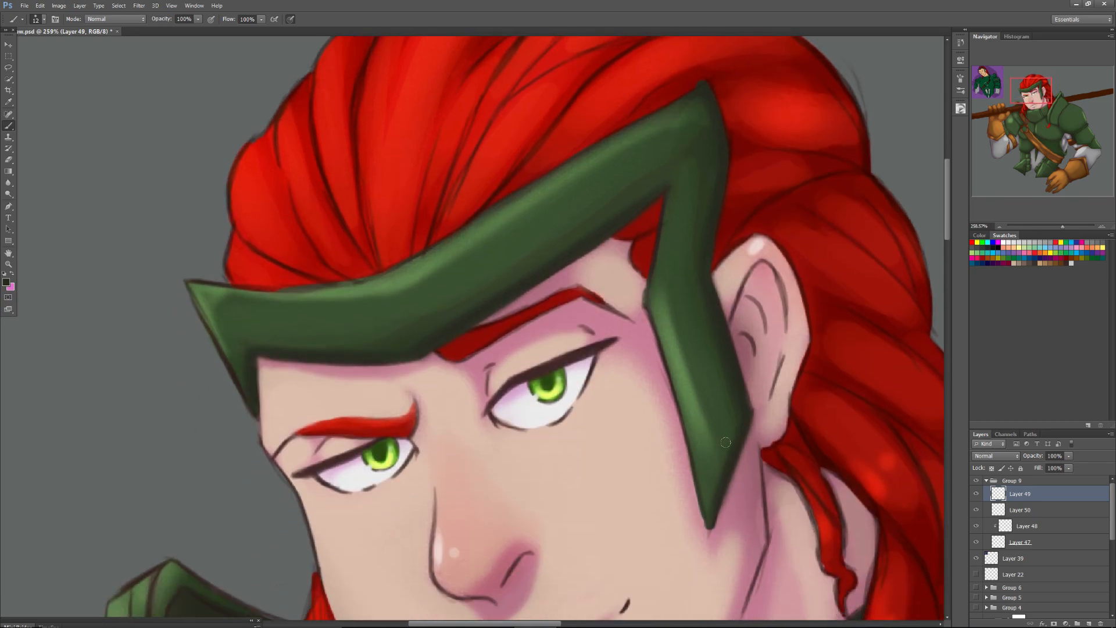
right_click(727, 469)
double_click(762, 500)
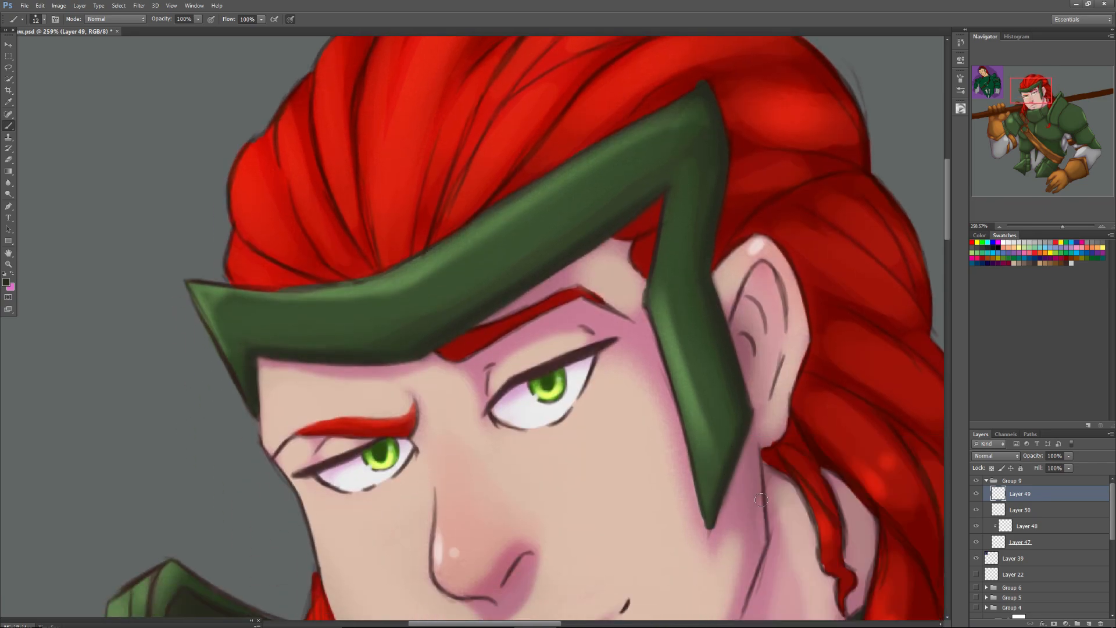
left_click(749, 458, "alt")
left_click_drag(747, 432, 732, 491)
left_click_drag(748, 427, 708, 532)
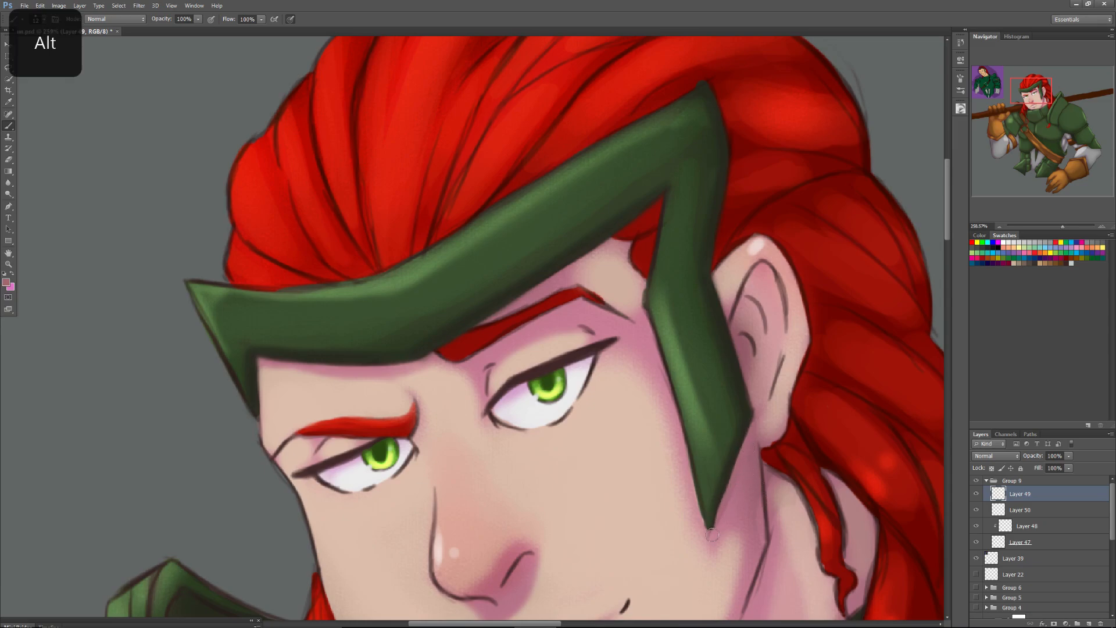
key("ctrl+z")
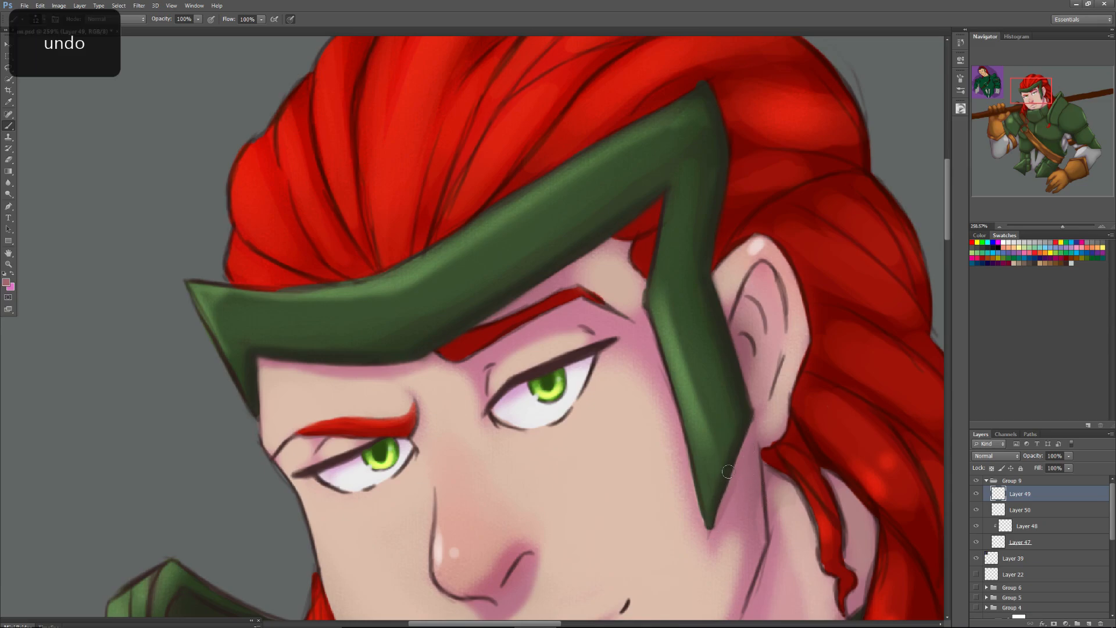
Soften the mauve shadow beside the headband's side point with a 33 px brush at 0% hardness and pressure-controlled opacity.
right_click(729, 472)
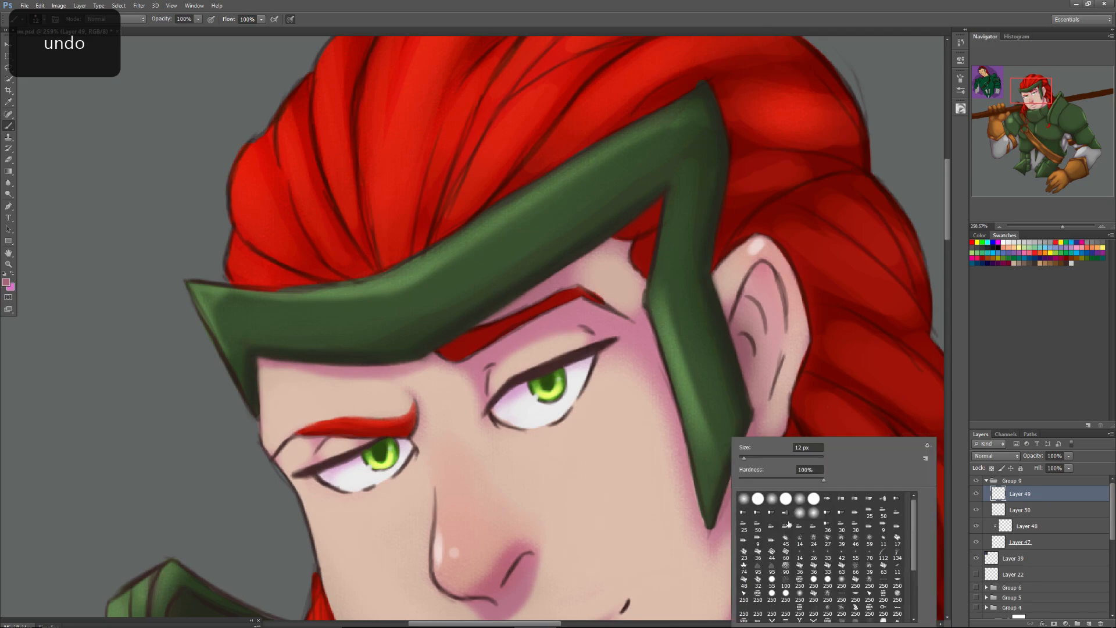
left_click(766, 479)
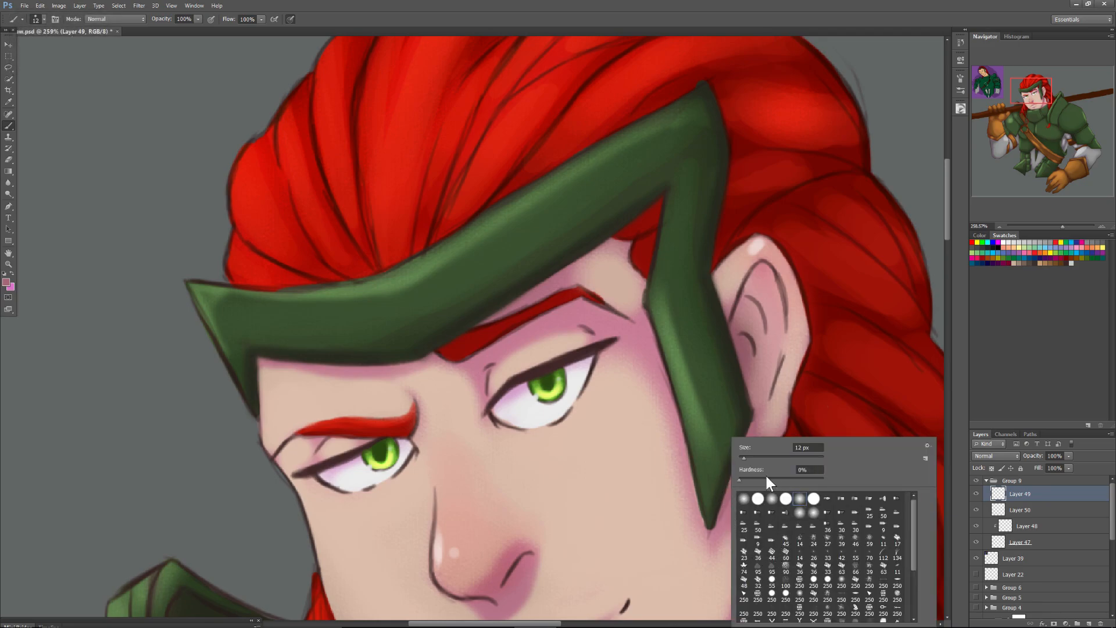
left_click(210, 20)
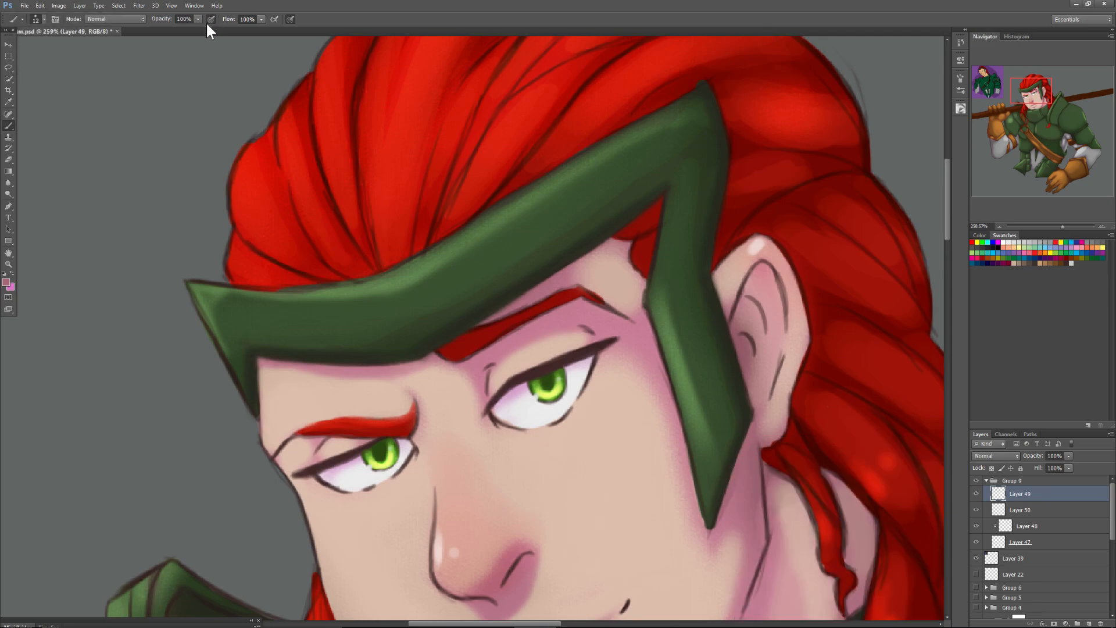
right_click(737, 515)
left_click_drag(752, 457, 755, 458)
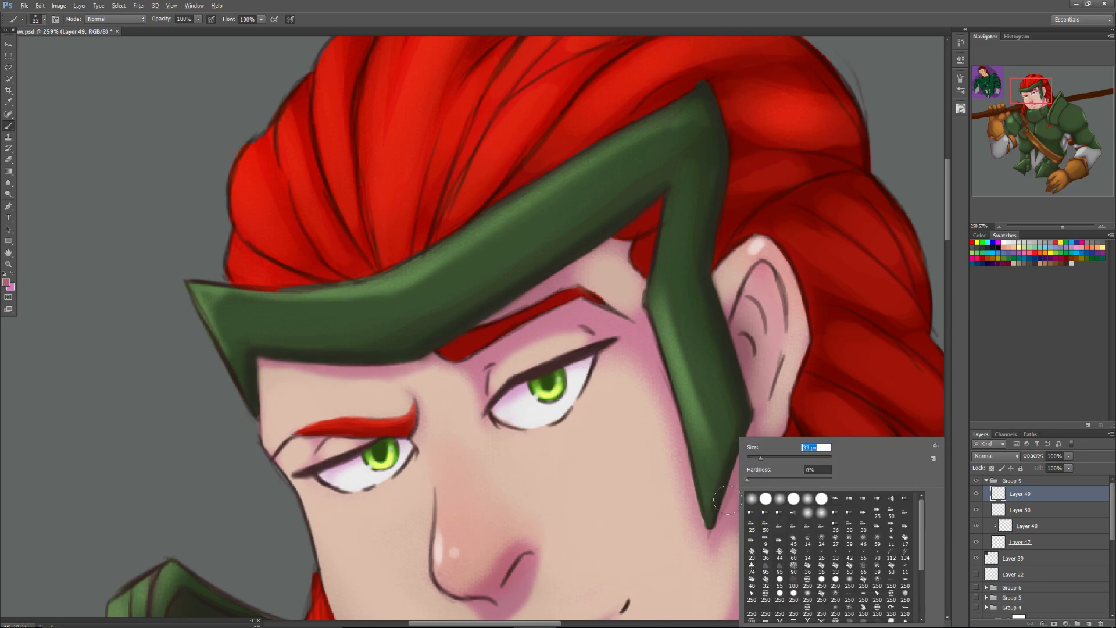
left_click(723, 470, "alt")
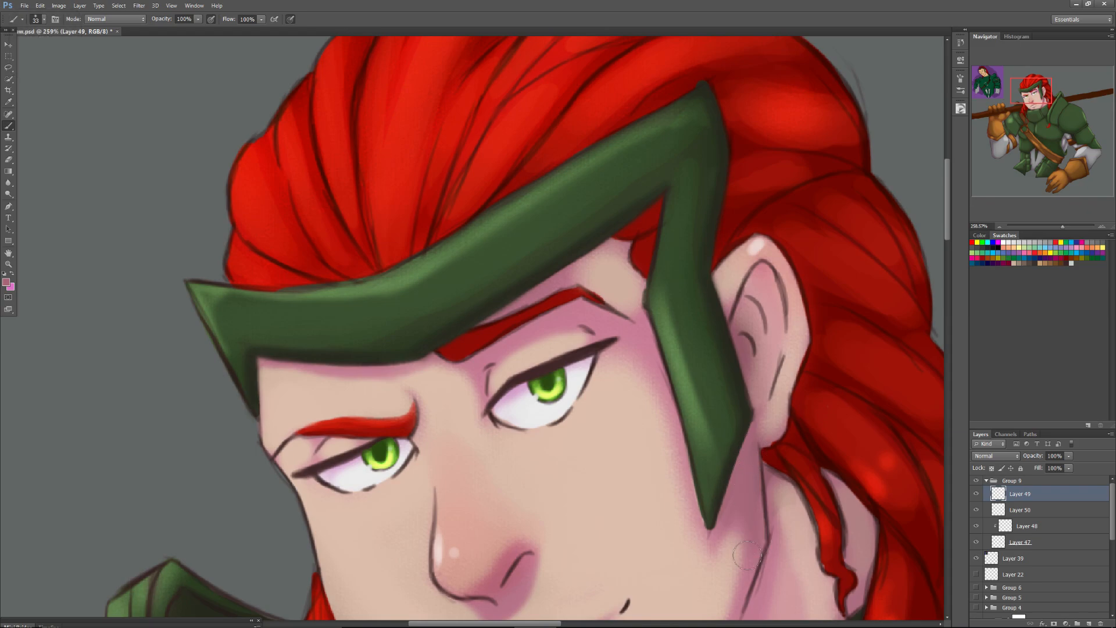
Blend the shadow beneath the headband's side point with sampled skin tones and a 19 px soft brush.
key("alt")
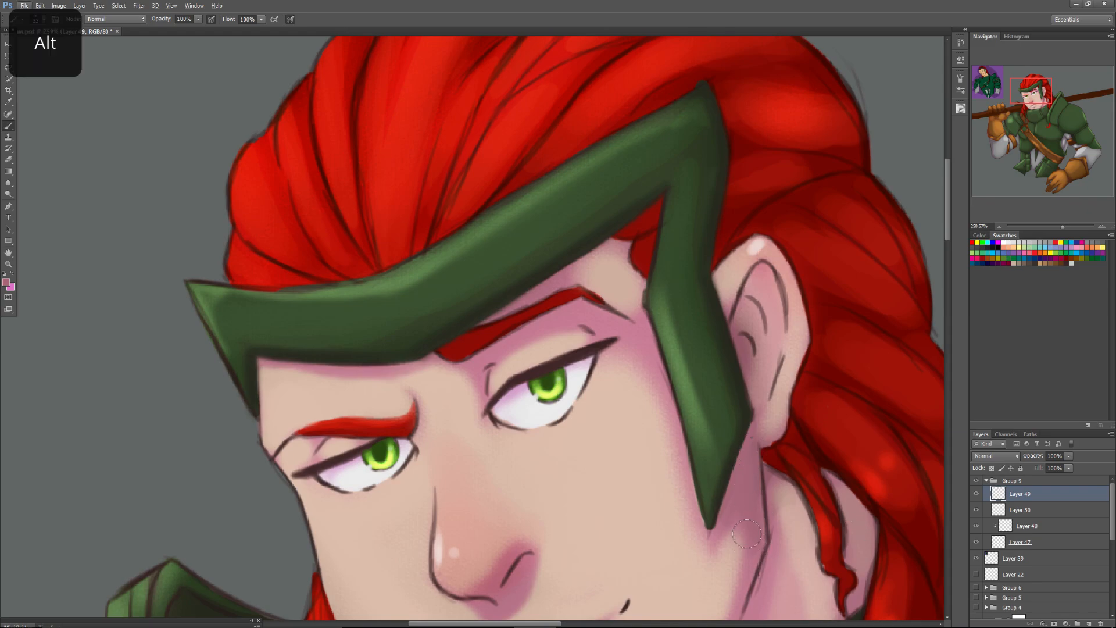
right_click(749, 530)
left_click(762, 461)
left_click(740, 464, "alt")
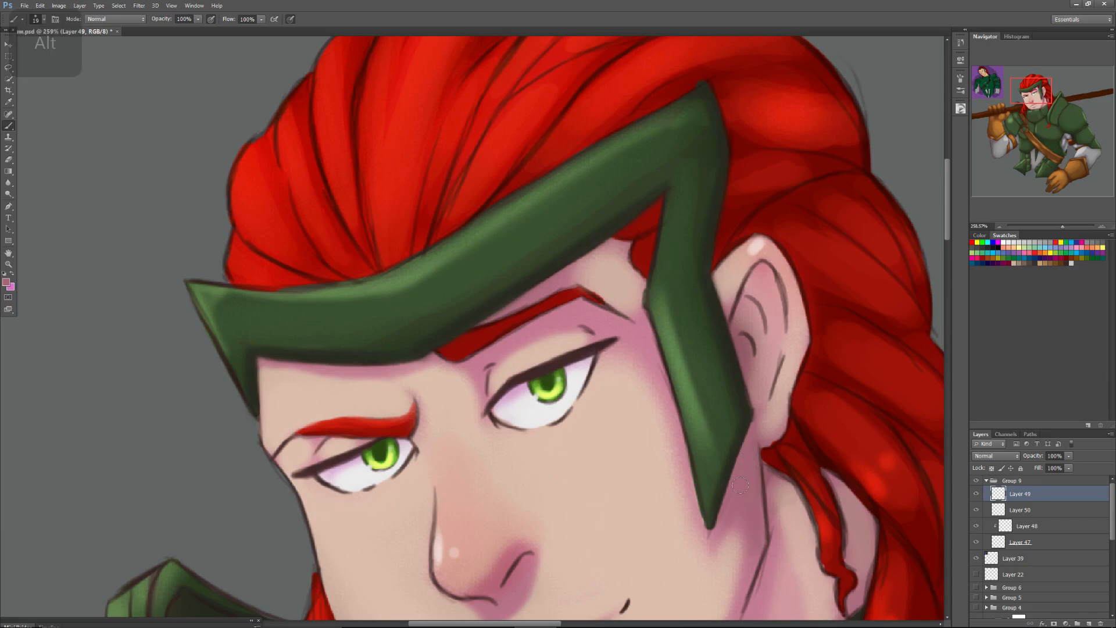
left_click(727, 569, "alt")
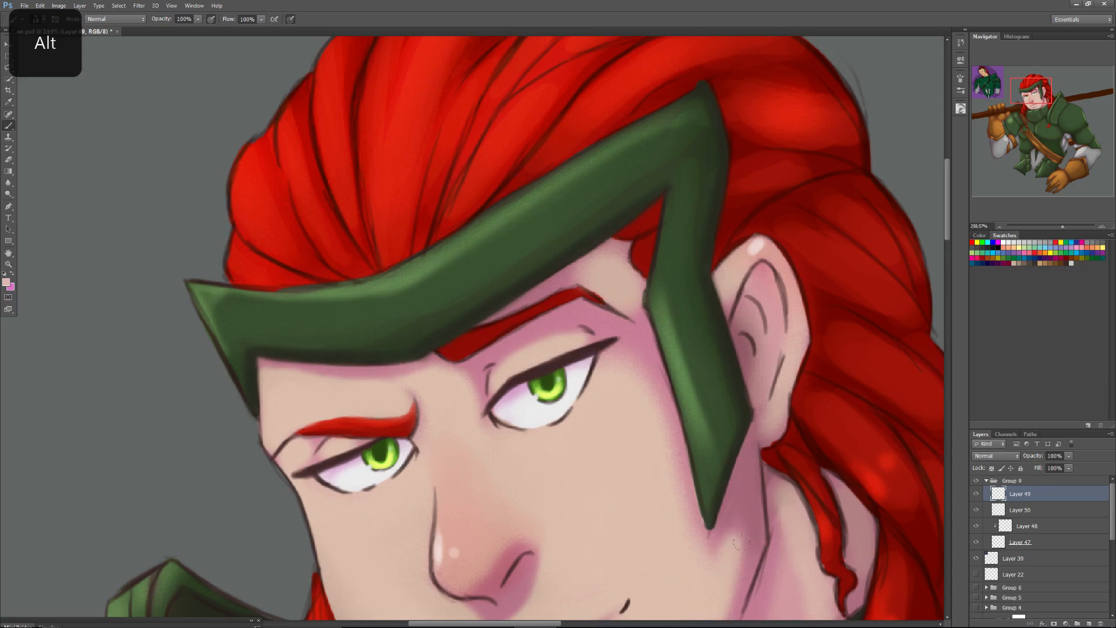
Blend the jaw shadow from the headband's side point down to the chin in light skin tone with a 57 px soft brush.
left_click_drag(1033, 97, 1036, 102)
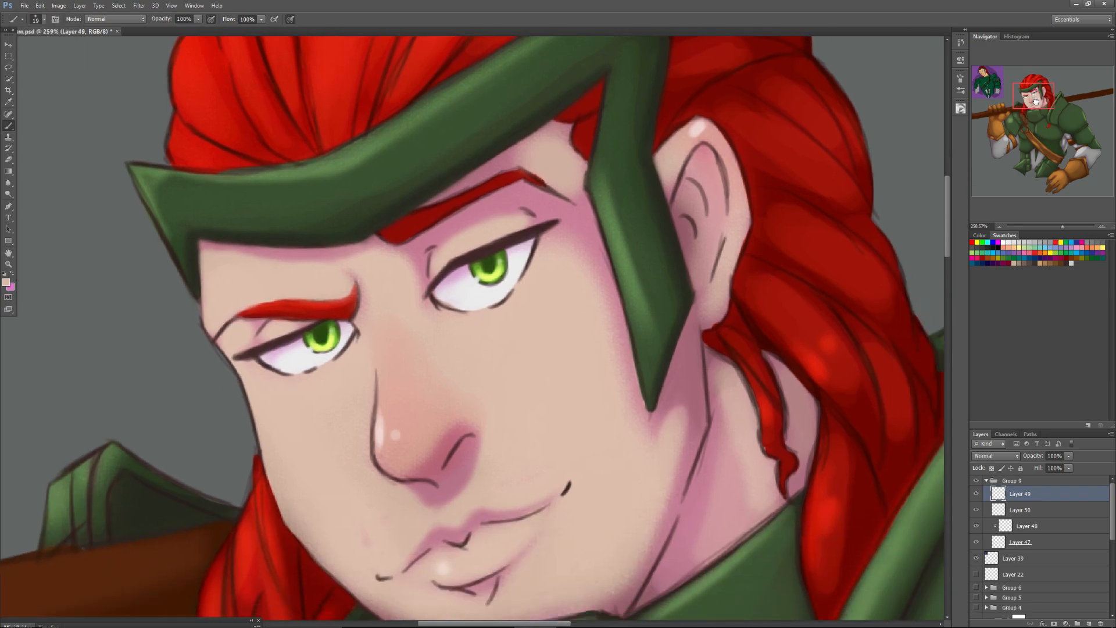
right_click(681, 431)
left_click(702, 446)
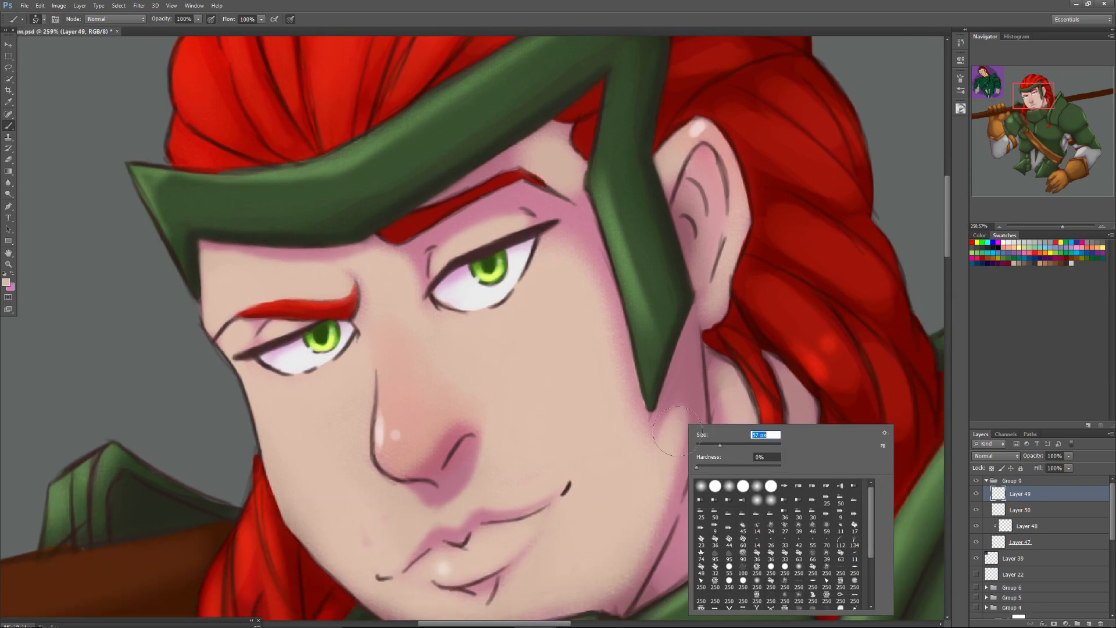
left_click(676, 423)
mouse_move(676, 421)
left_mouse_down()
mouse_move(668, 465)
mouse_move(612, 574)
left_mouse_up()
left_click_drag(666, 455, 611, 582)
mouse_move(679, 420)
left_mouse_down()
mouse_move(651, 491)
mouse_move(684, 383)
mouse_move(634, 542)
mouse_move(656, 509)
mouse_move(615, 574)
left_mouse_up()
left_click_drag(650, 477, 603, 583)
Smooth the pink shadow's edge on the cheek alongside the headband's side piece with the light skin tone.
left_click_drag(616, 447, 633, 471)
left_click_drag(596, 359, 616, 416)
left_click_drag(589, 334, 633, 453)
left_click_drag(571, 268, 616, 403)
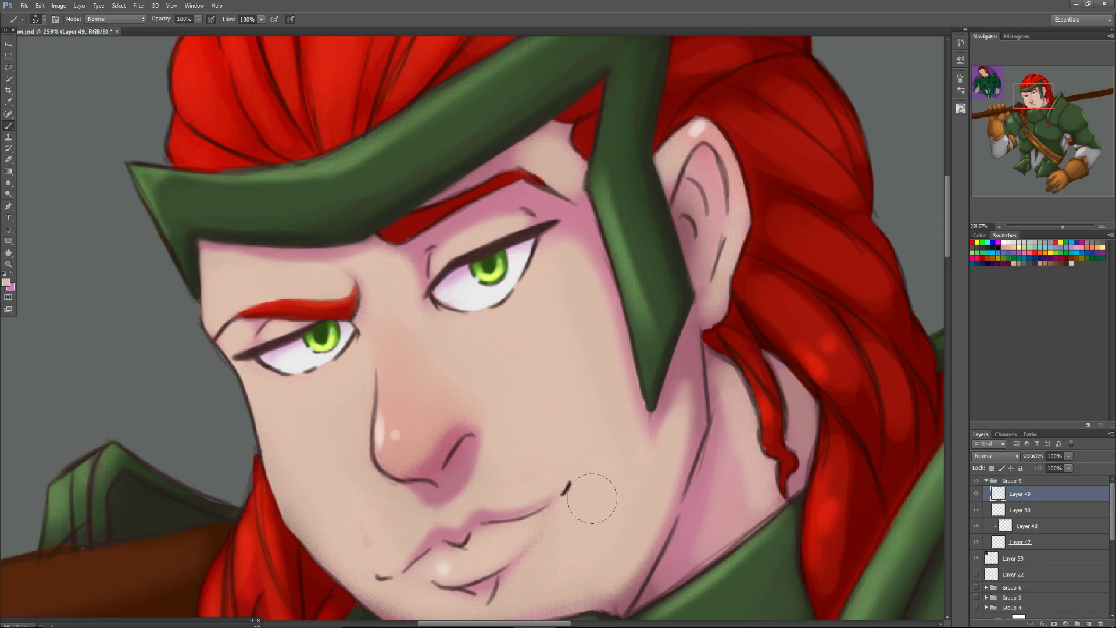
Shade the lower jaw above the collar with sampled pink skin tone and a 40 px soft brush.
left_click_drag(1023, 97, 1012, 107)
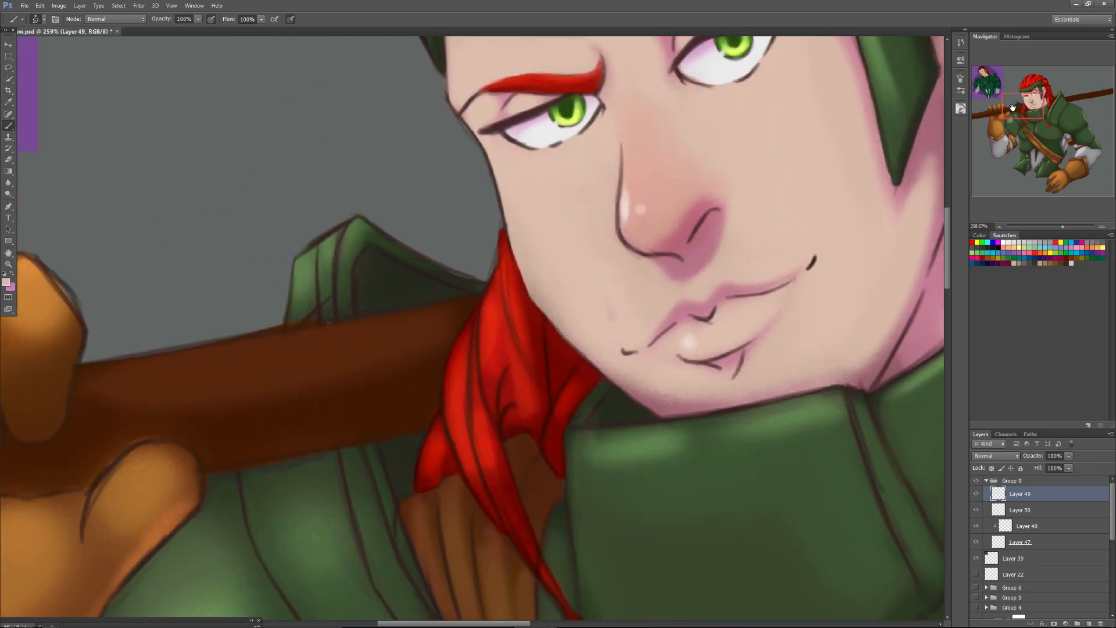
left_click(550, 220, "alt")
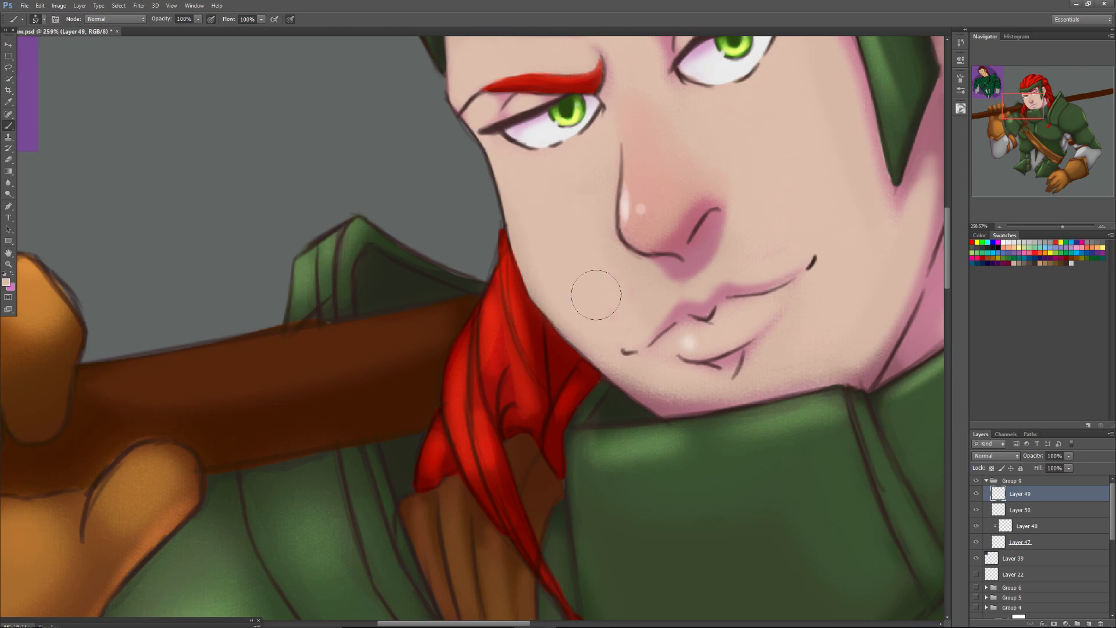
right_click(797, 339)
left_click_drag(784, 370, 779, 369)
left_click(849, 308, "alt")
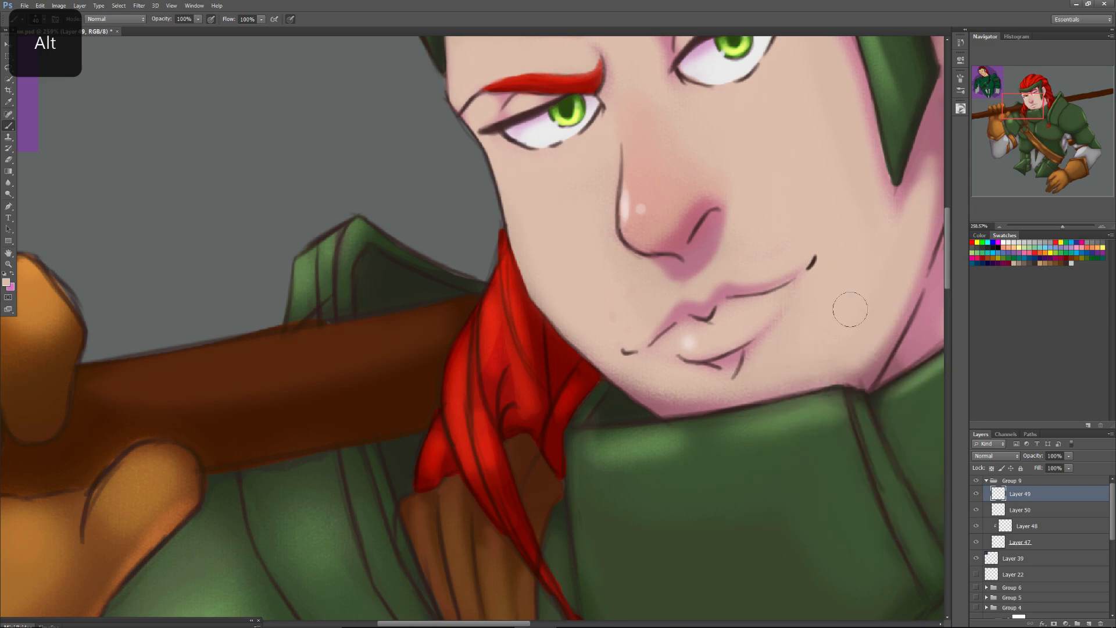
left_click(926, 265, "alt")
left_click_drag(849, 381, 882, 340)
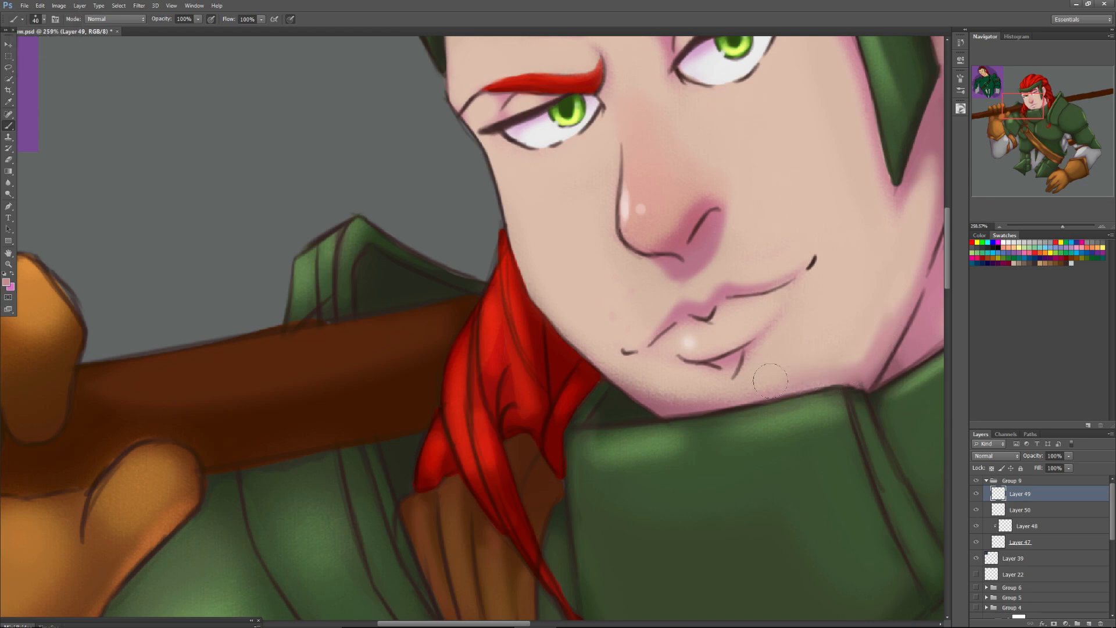
Smooth the shading across the chin and up the jaw with sampled light skin tones.
left_click(858, 348, "alt")
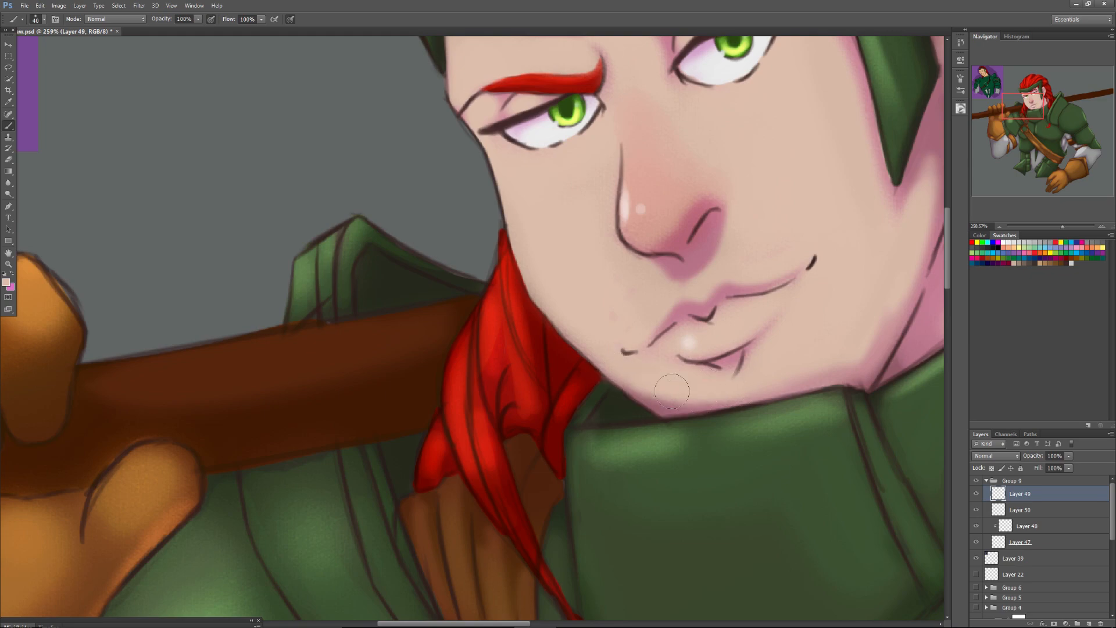
left_click(894, 272, "alt")
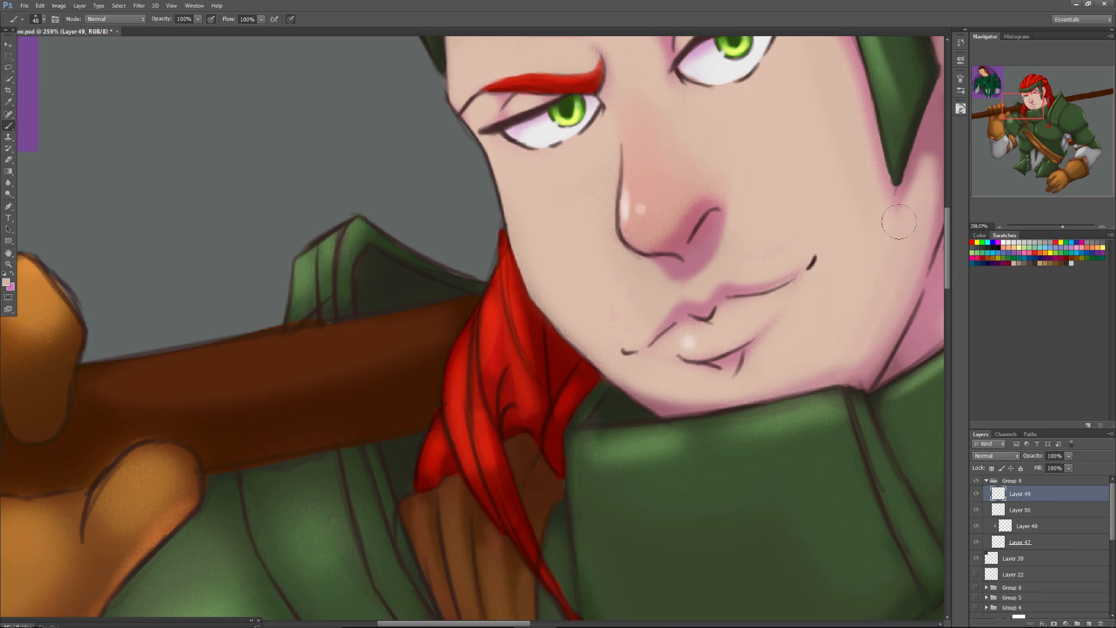
key("alt")
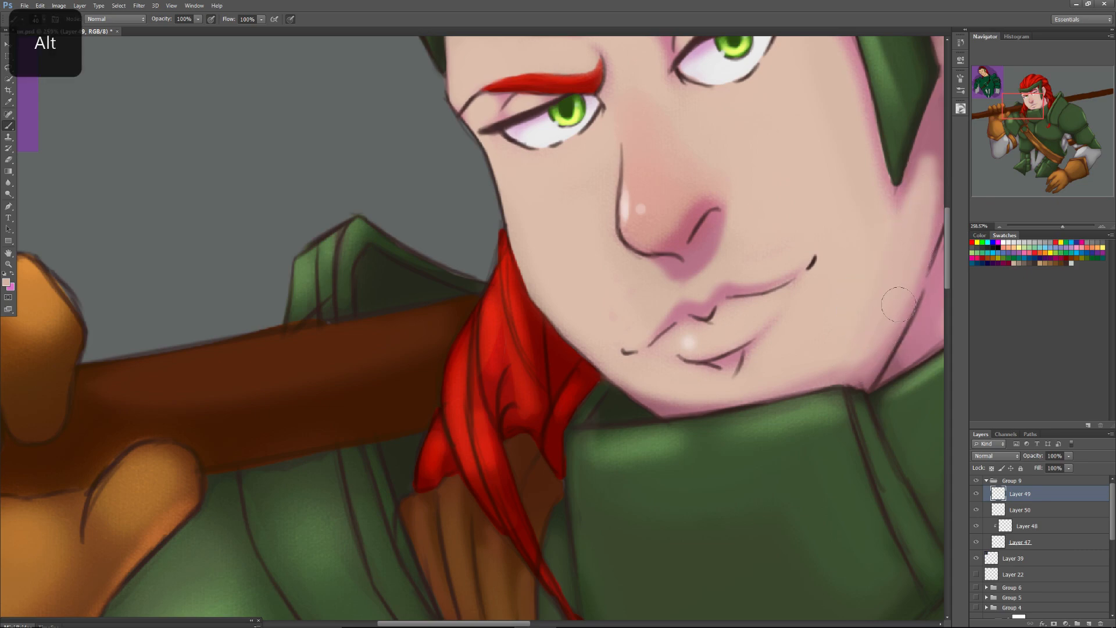
Soften the dark jaw outline below the ear with sampled pink skin tone and a 15 px soft brush.
left_click_drag(1002, 101, 1010, 101)
left_click(755, 231, "alt")
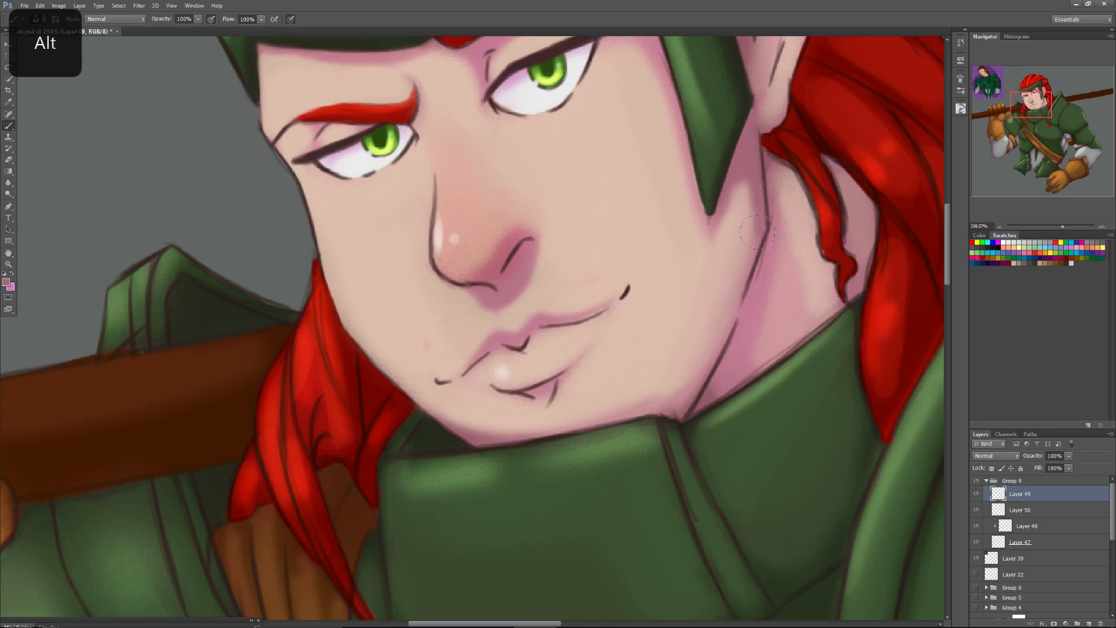
right_click(768, 272)
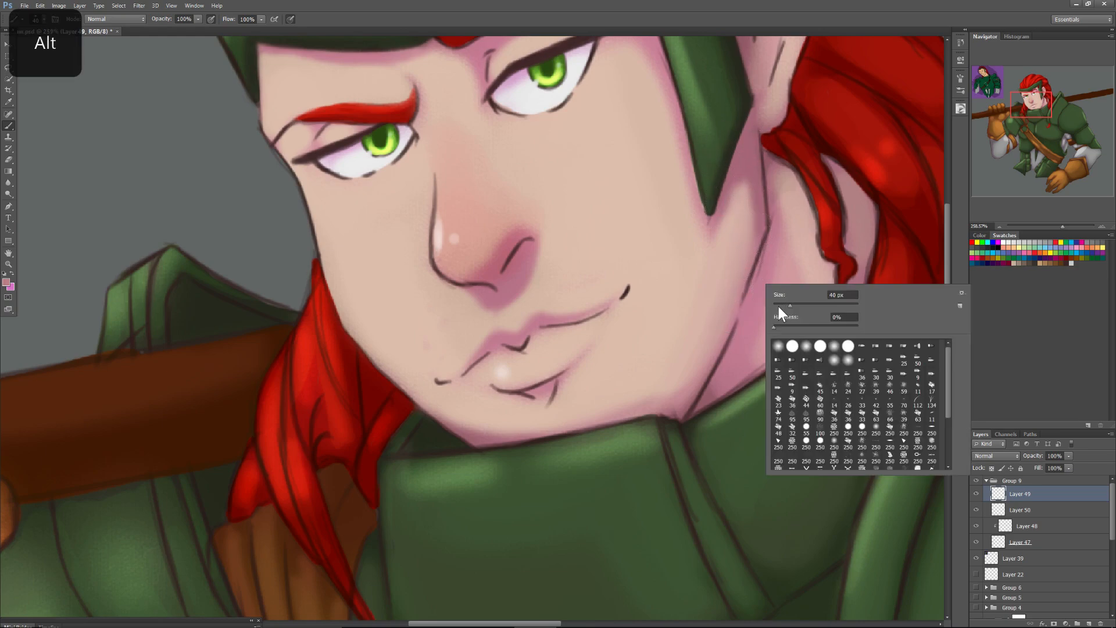
left_click(768, 272)
left_click_drag(758, 267, 753, 296)
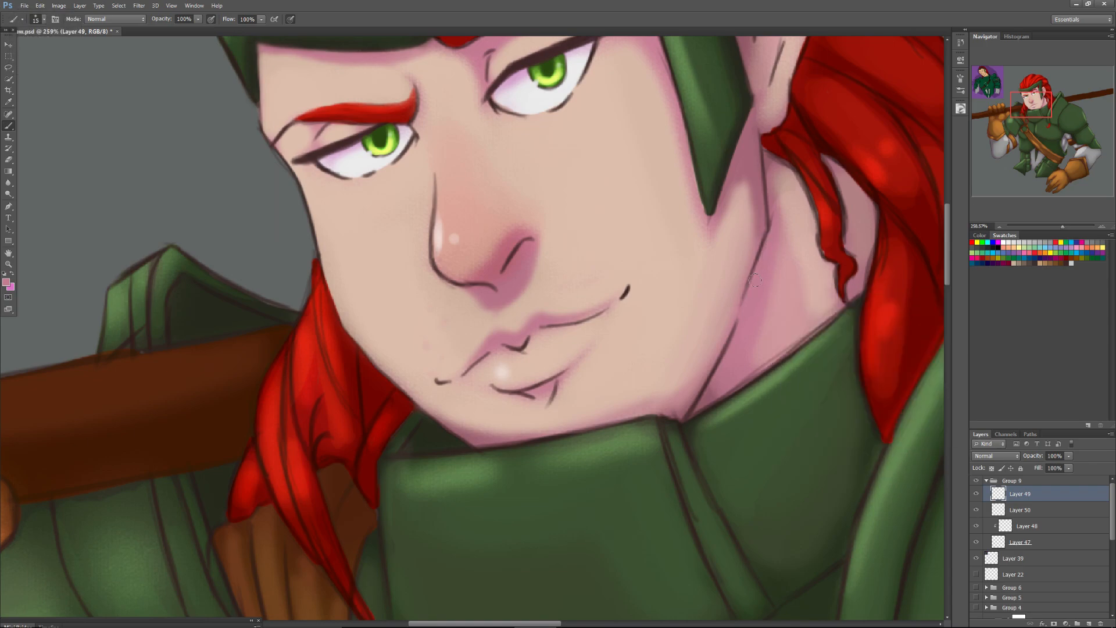
Soften the outlines of the thin hair strand beside the neck and the lock above the collar with sampled reds and a soft brush.
left_click(797, 174, "alt")
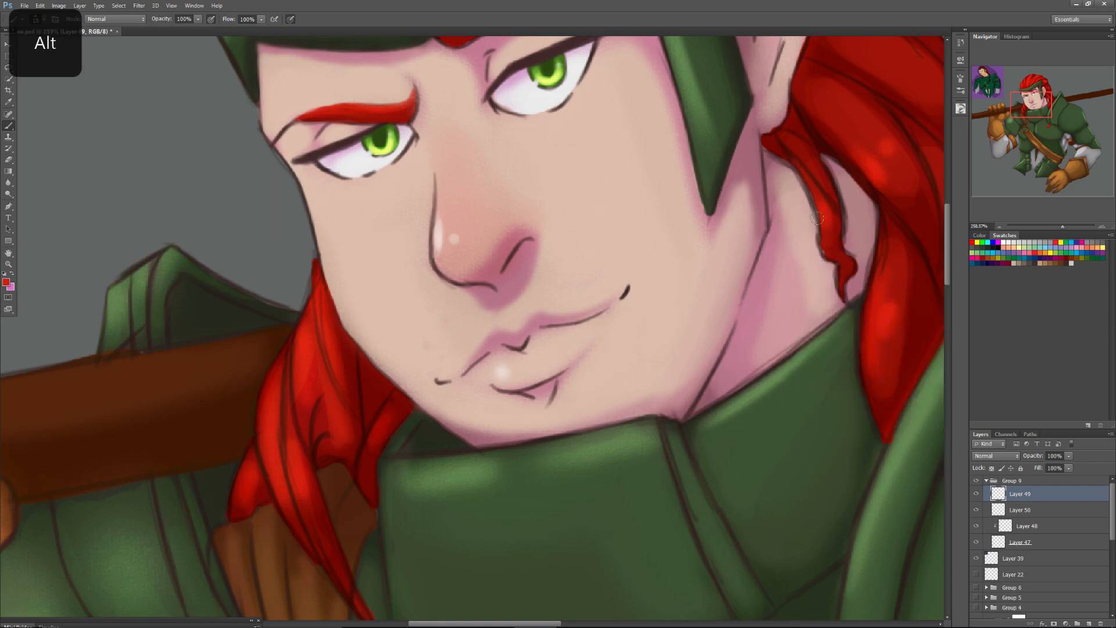
left_click_drag(831, 249, 838, 259)
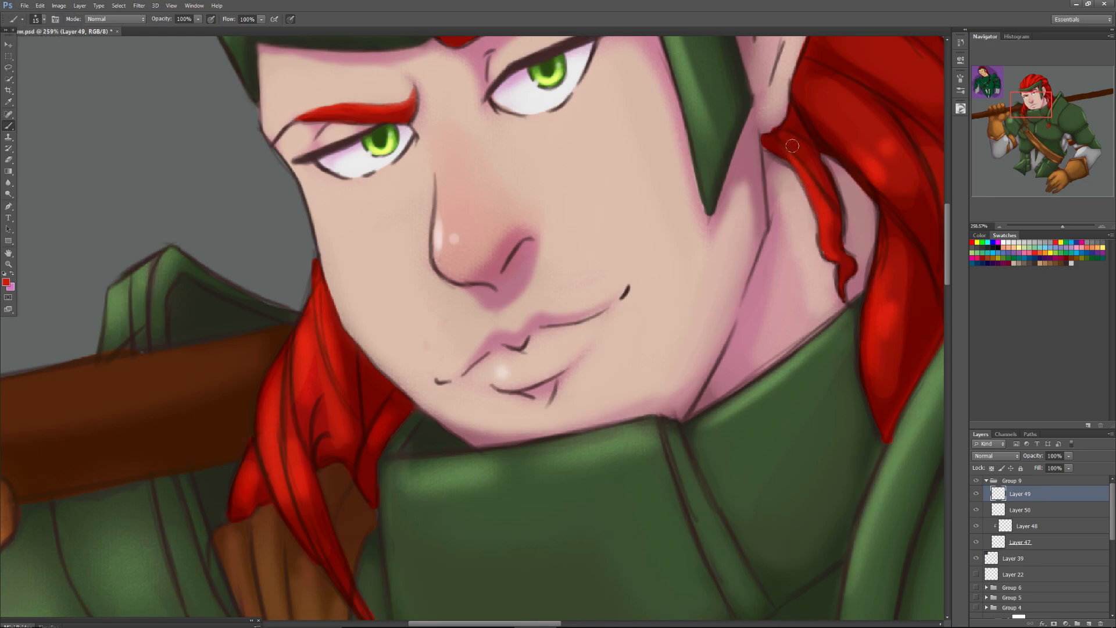
right_click(884, 269)
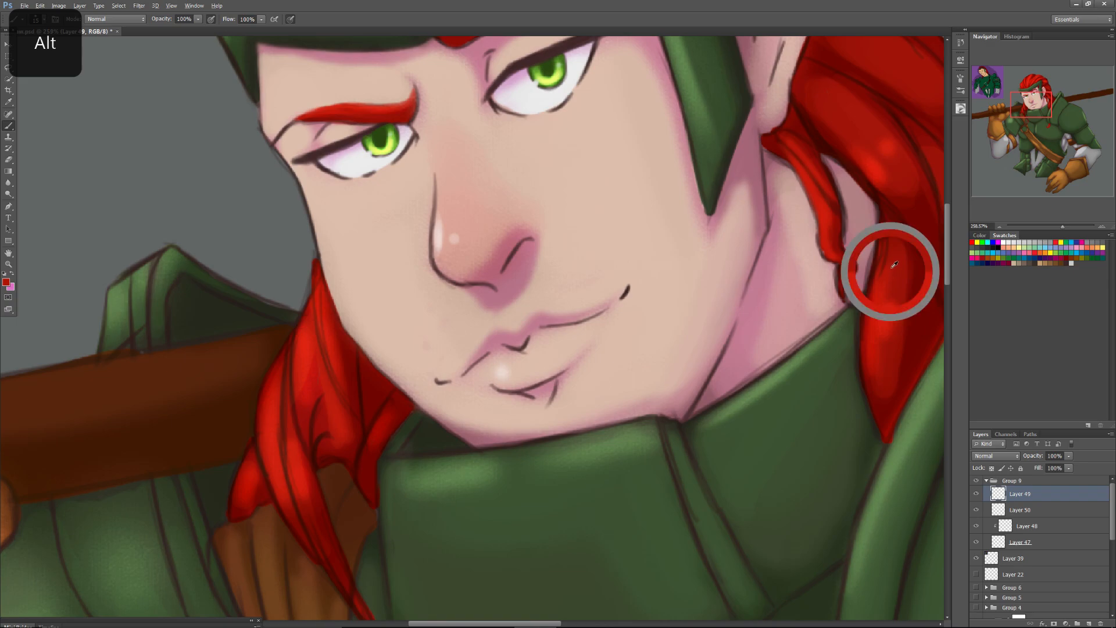
left_click_drag(895, 301, 901, 301)
left_click_drag(889, 255, 889, 227)
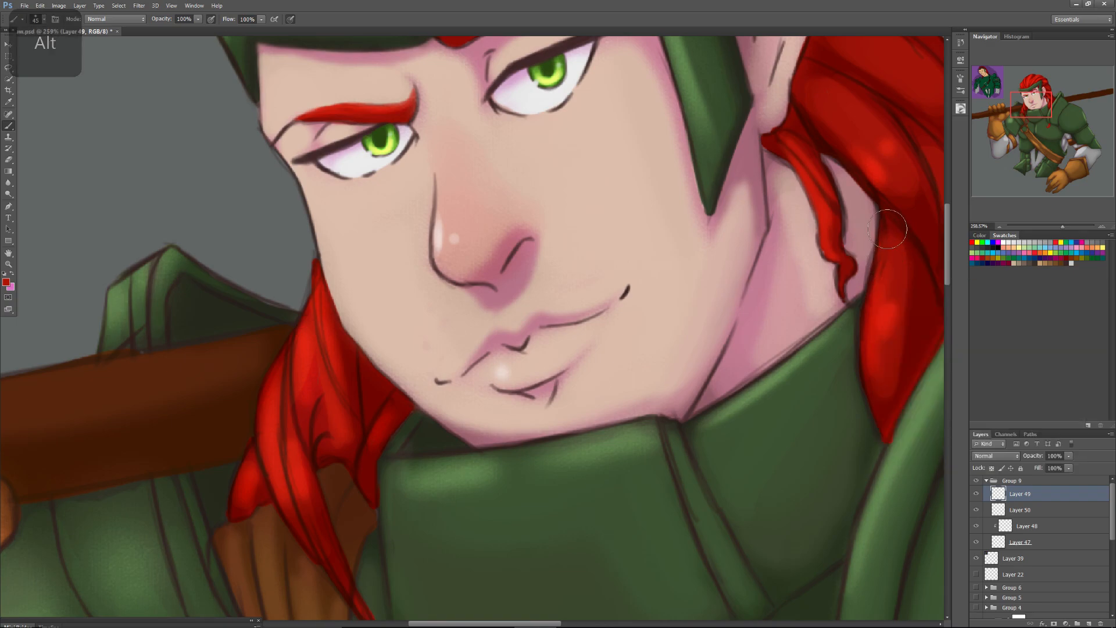
left_click(882, 314, "alt")
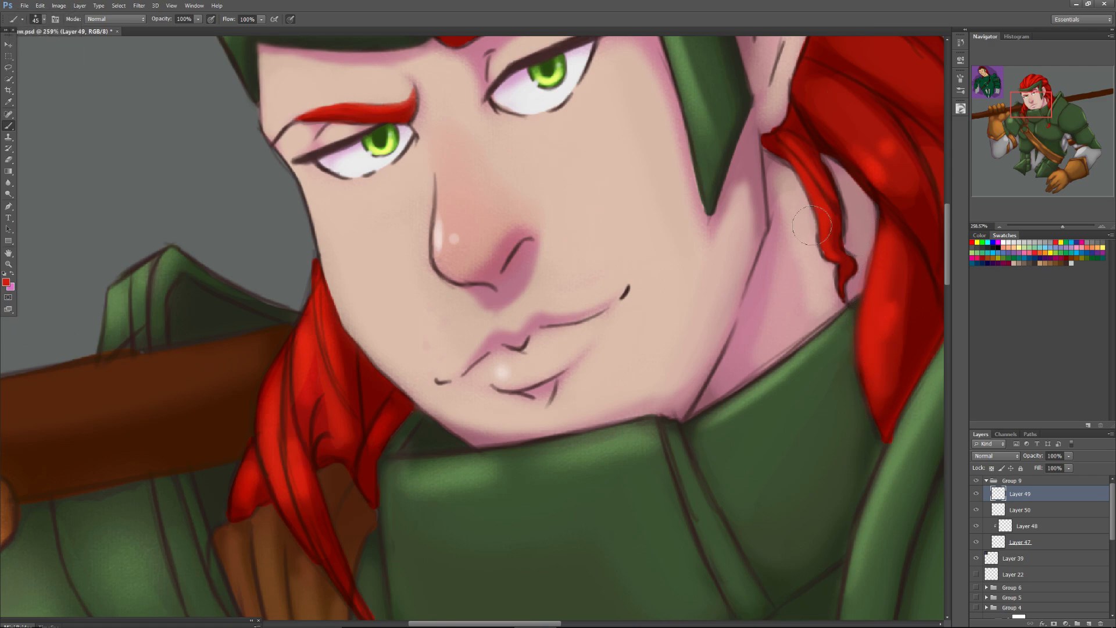
Blend the braid sections below the ear with sampled bright and dark reds, using a smaller soft brush for the dividing lines.
left_click_drag(1030, 103, 1037, 96)
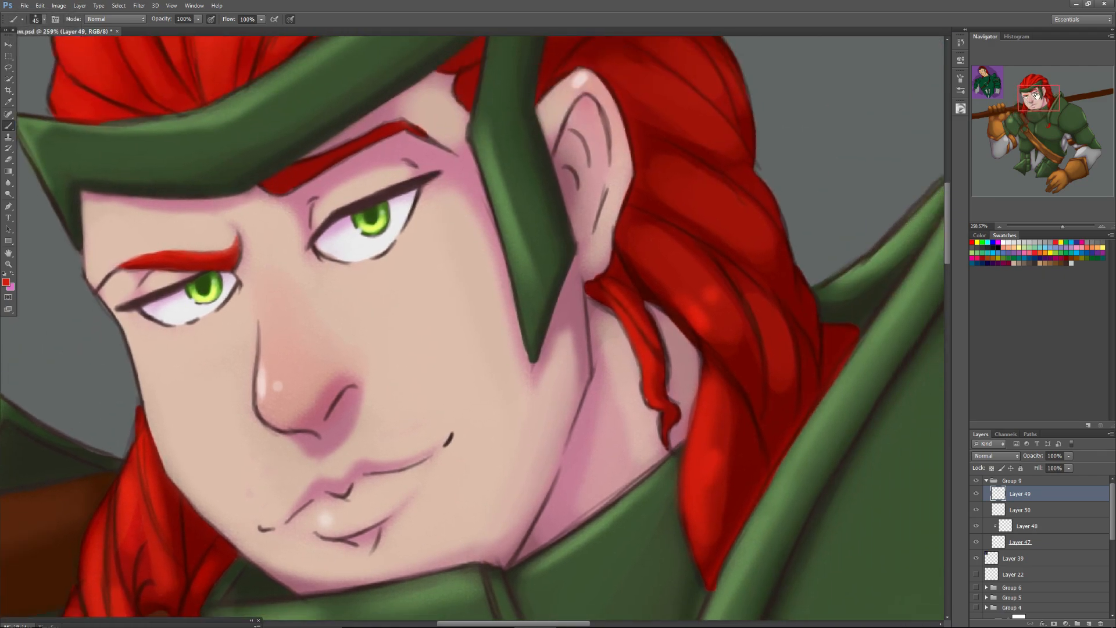
left_click(687, 317, "alt")
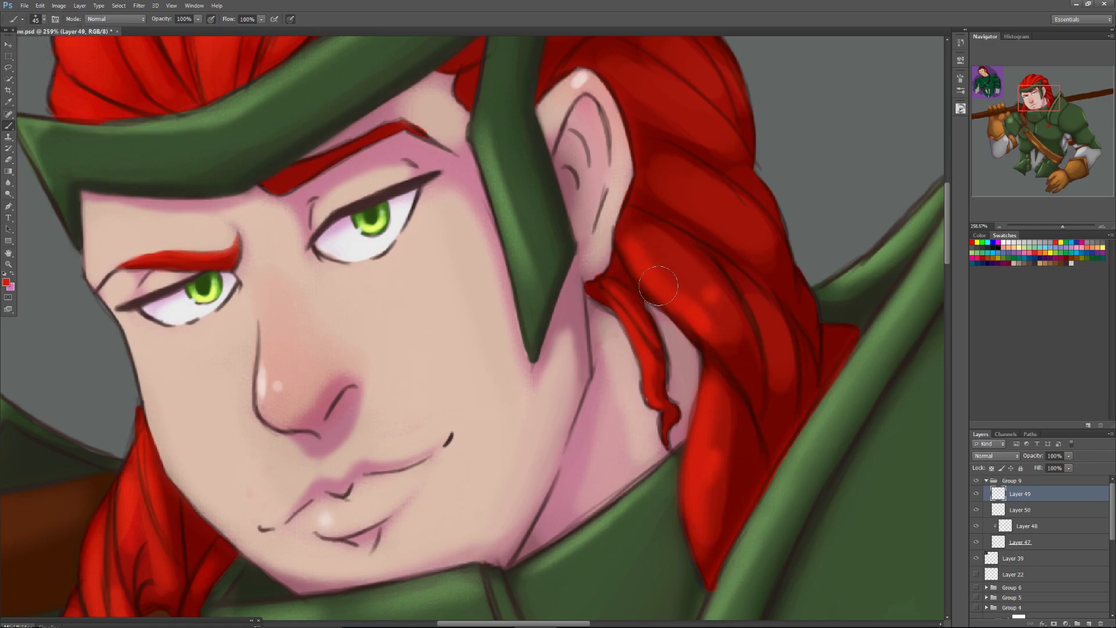
right_click(713, 281)
left_click(735, 305)
left_click(690, 253, "alt")
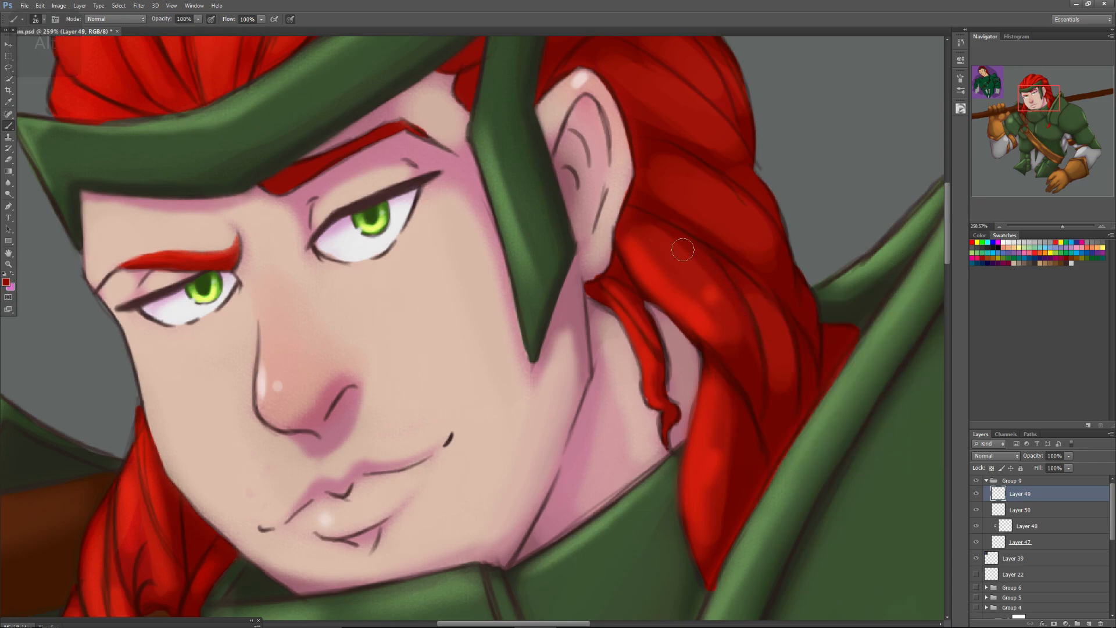
left_click(772, 319, "alt")
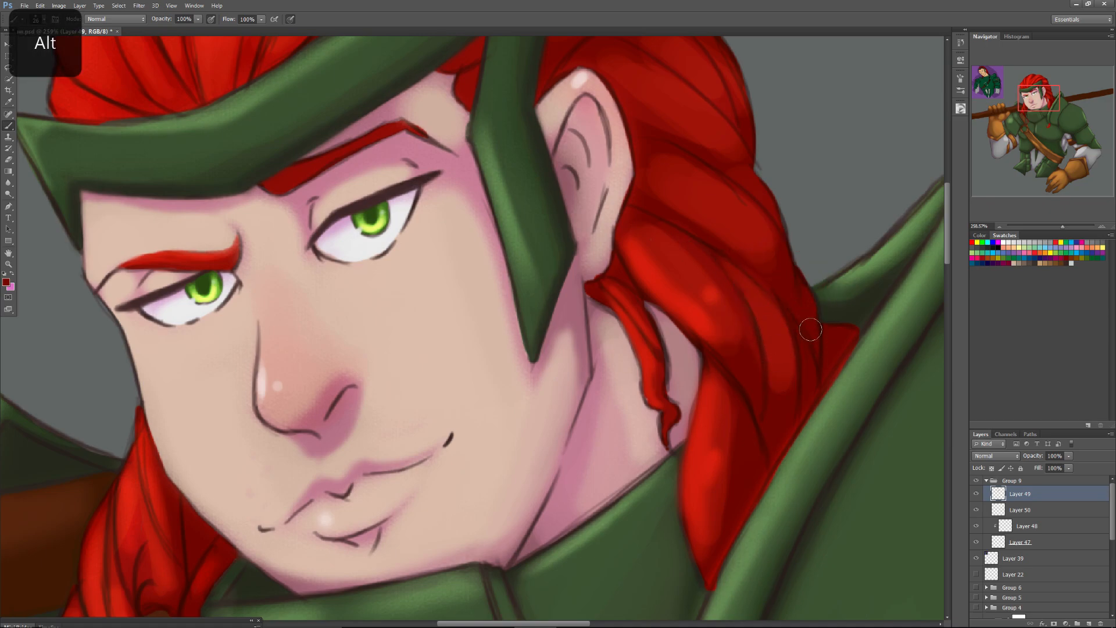
left_click(670, 285, "alt")
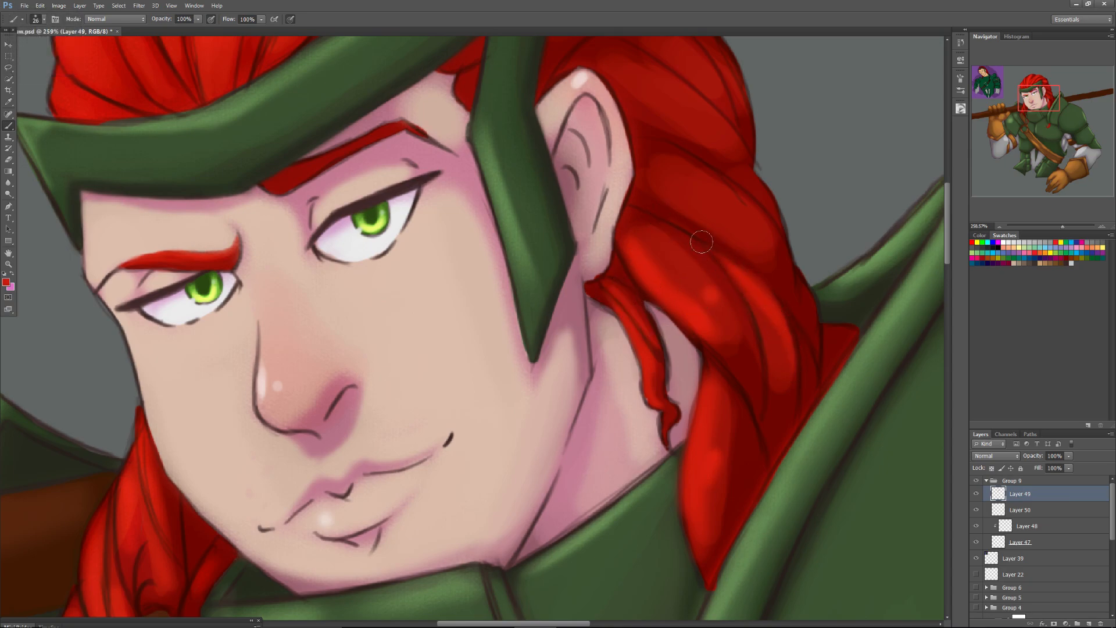
left_click(779, 286, "alt")
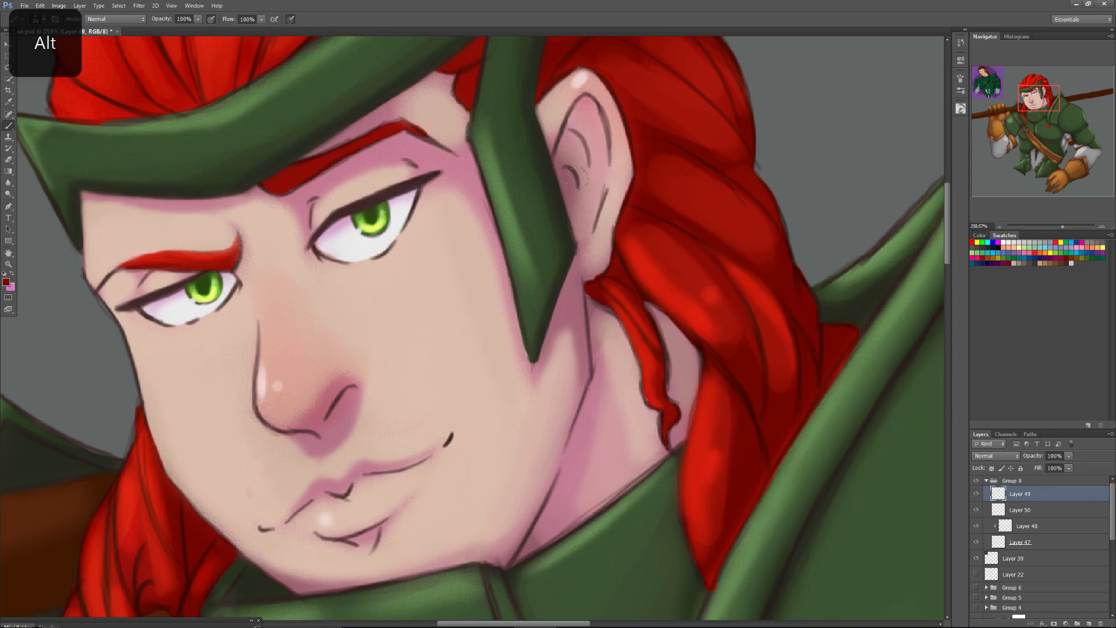
Smooth the shading of the braid directly behind and above the ear with sampled medium and dark reds.
left_click_drag(1038, 101, 1040, 101)
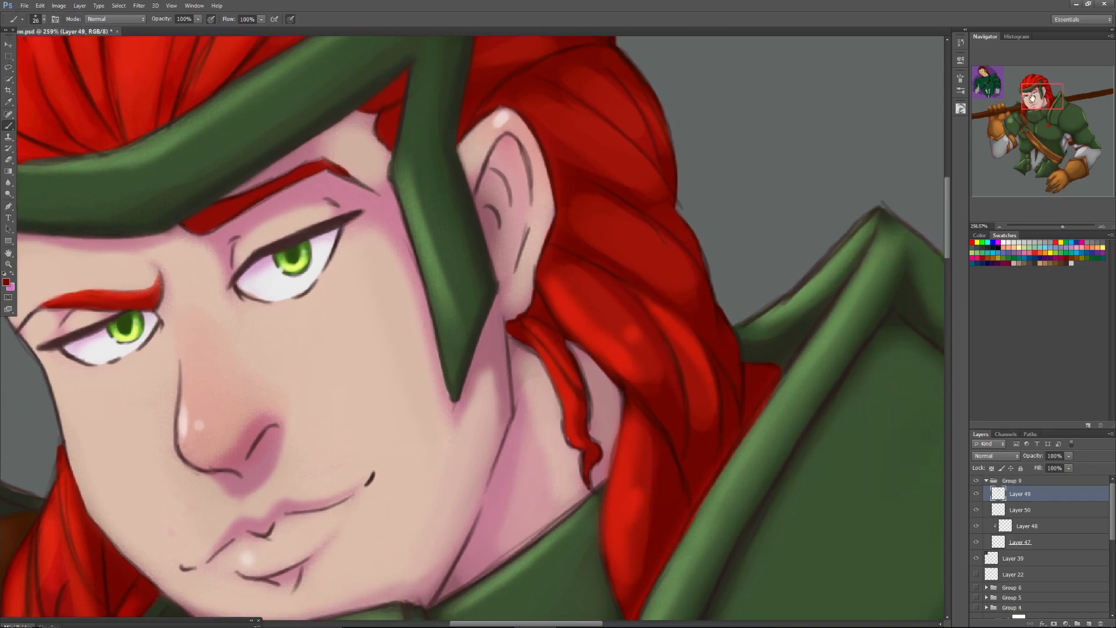
left_click(642, 236, "alt")
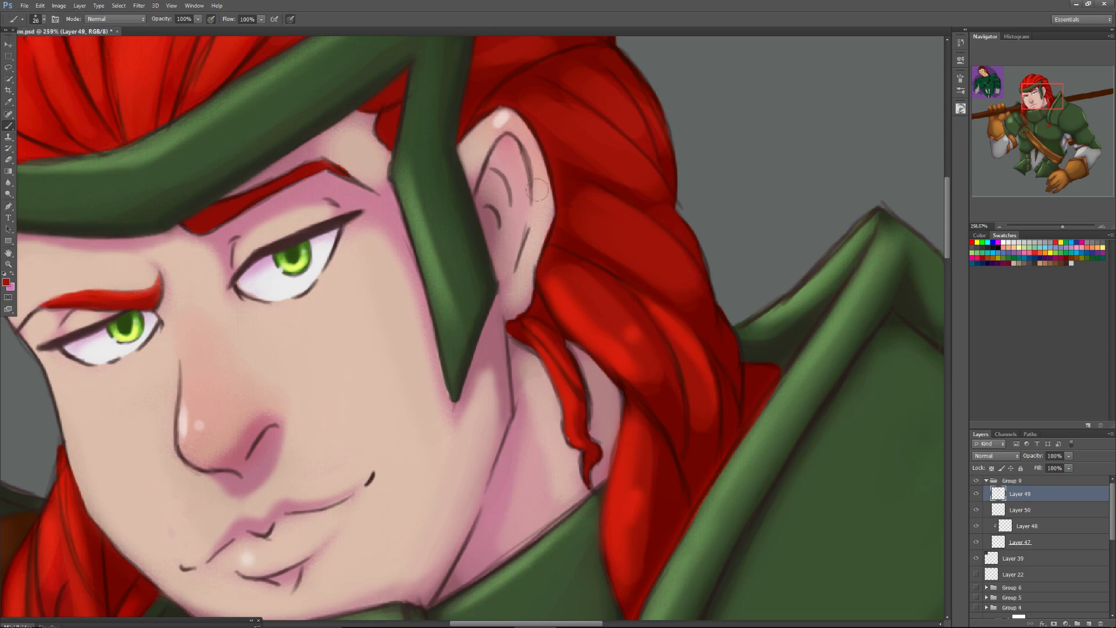
key("alt")
left_click(608, 278, "alt")
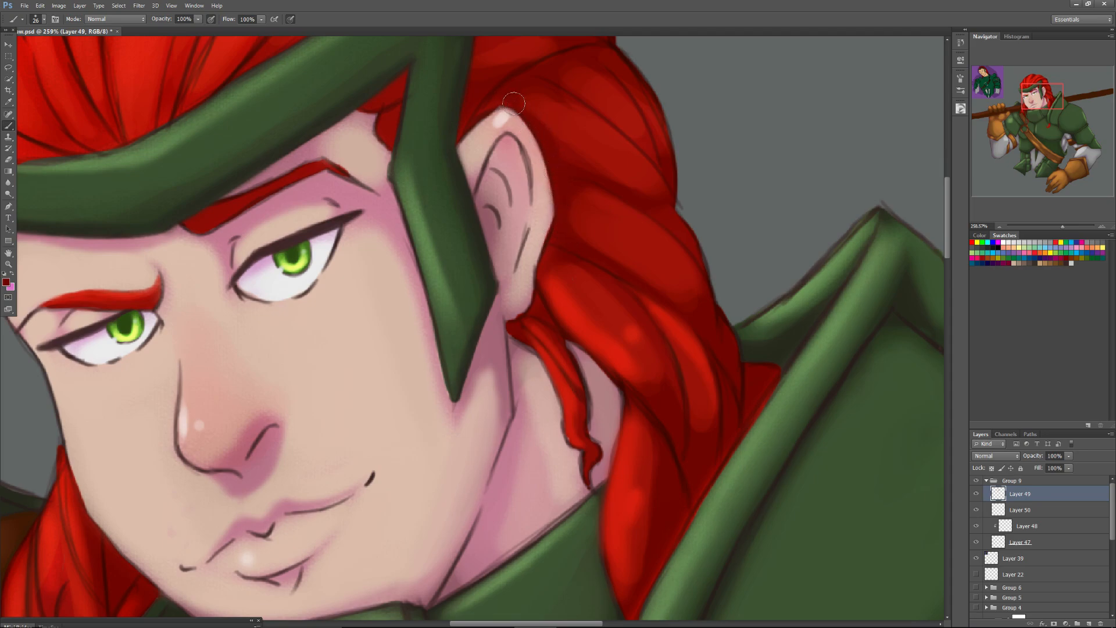
left_click(532, 105, "alt")
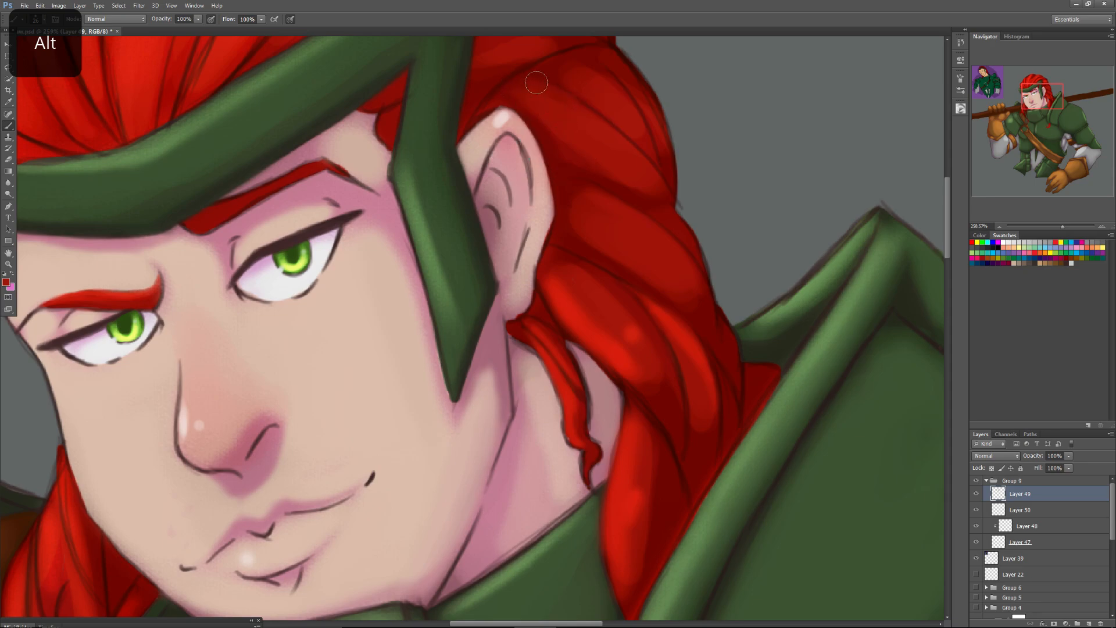
Refine the dark strand lines along the braid's outer edge behind the ear with sampled dark red and a 10 px soft brush.
left_click_drag(1026, 89, 1019, 80)
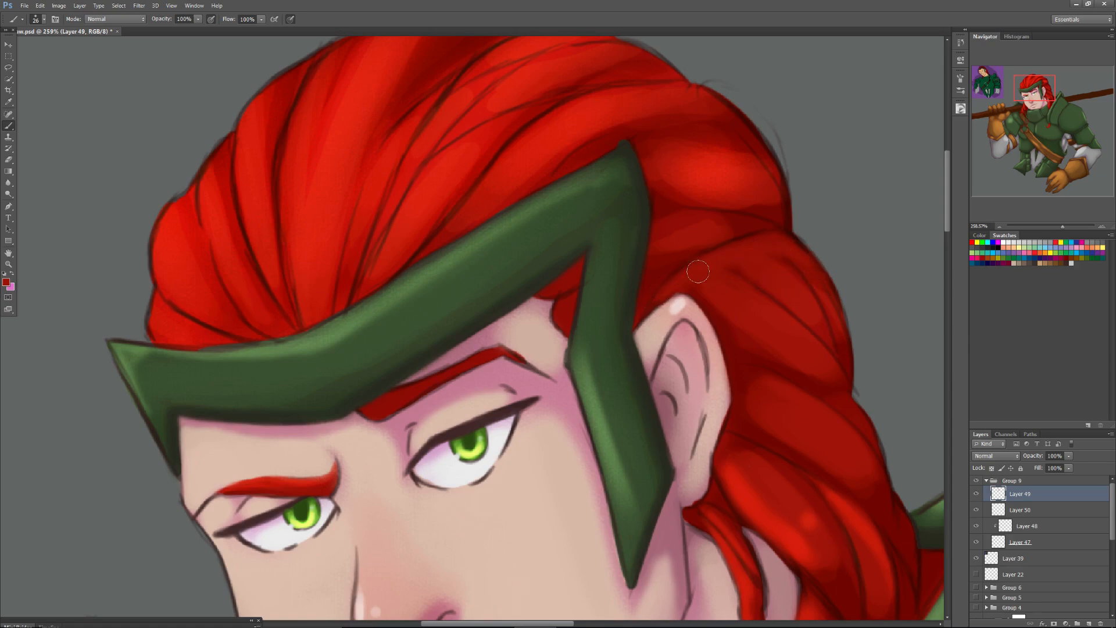
left_click(845, 348, "alt")
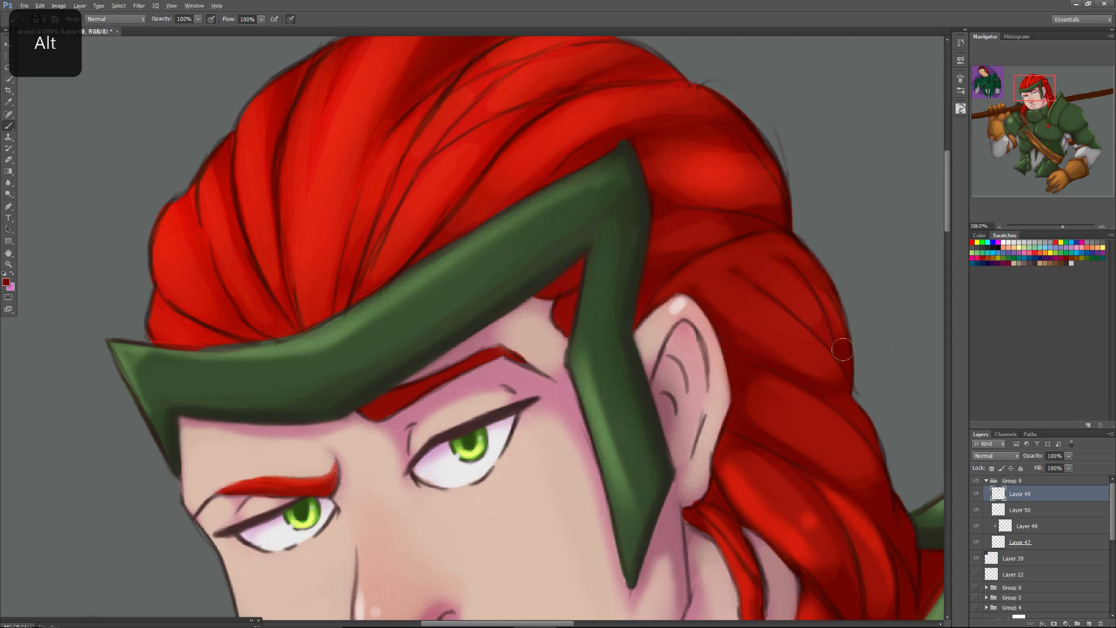
right_click(833, 345)
left_click(850, 365)
left_click(833, 334)
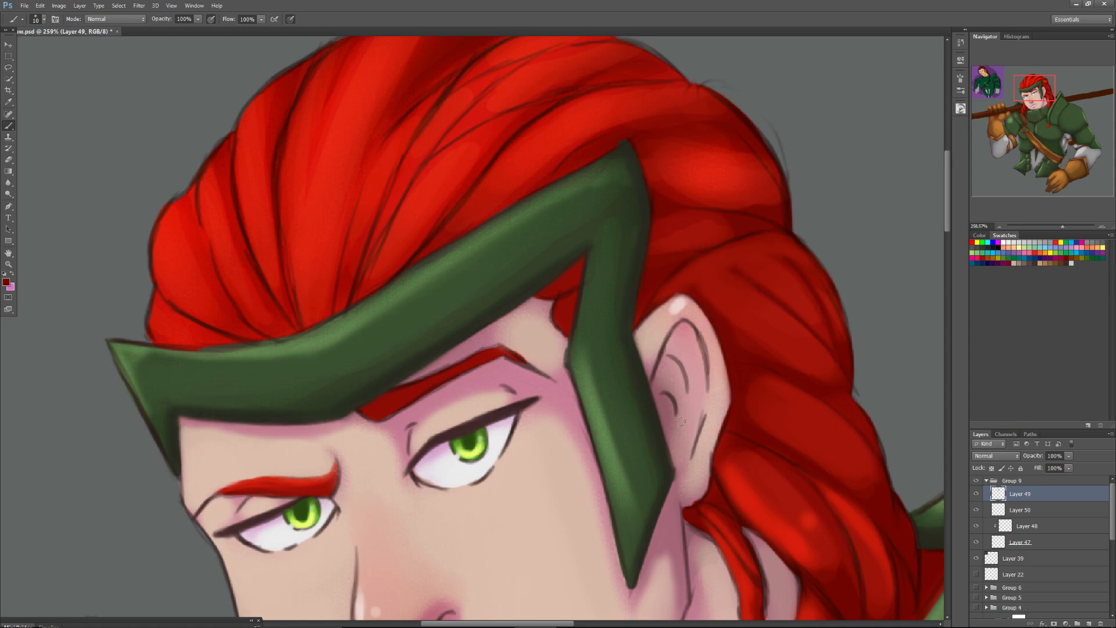
key("alt")
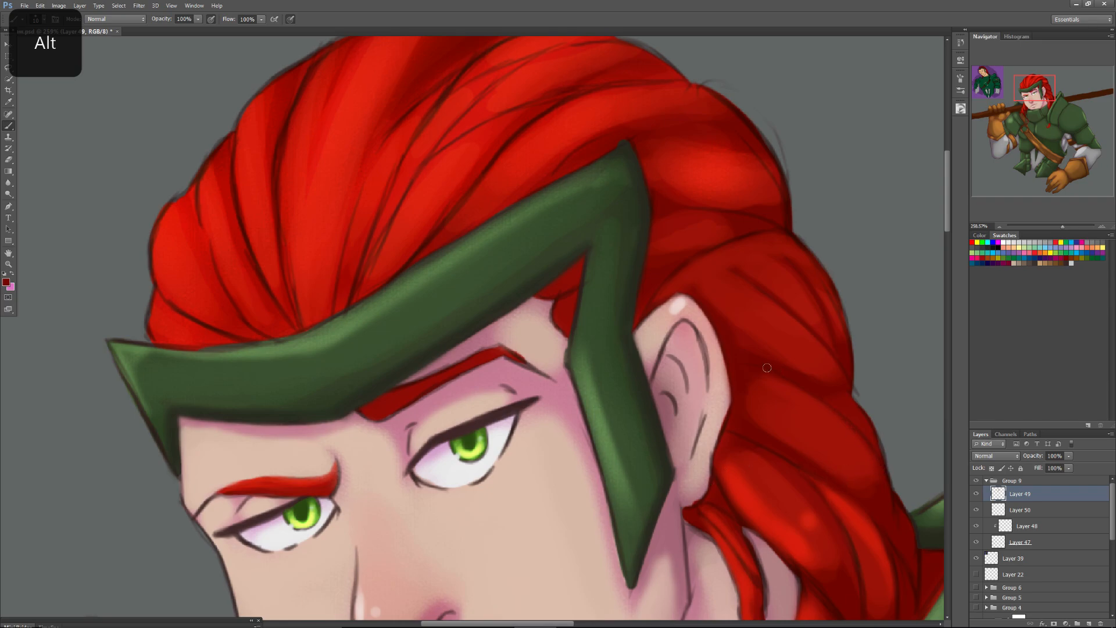
key("alt")
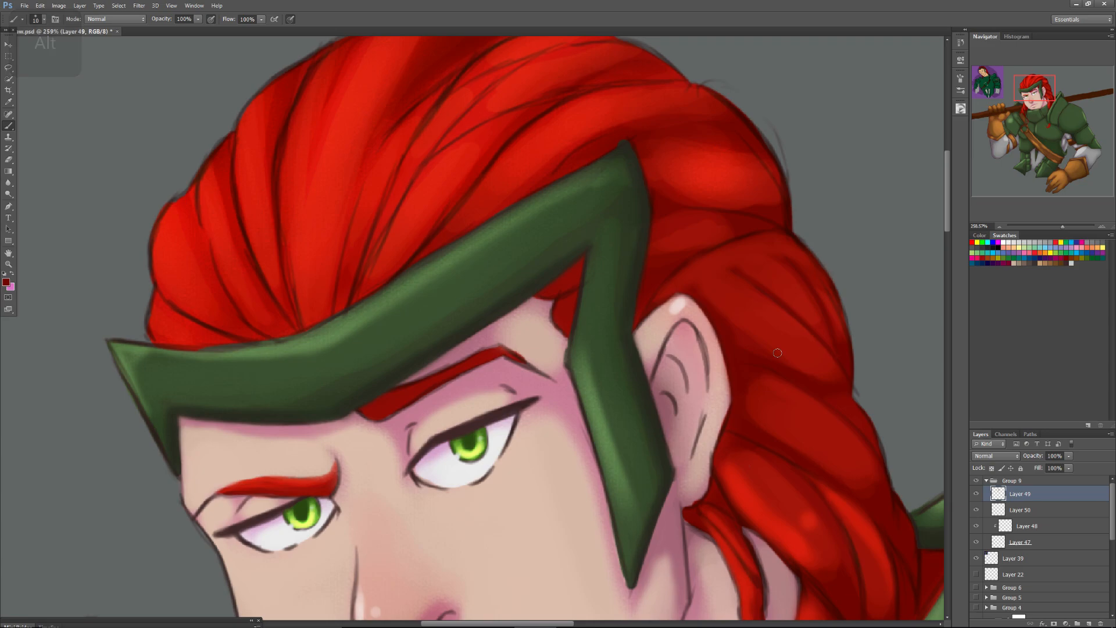
Soften the outline and shading of the upper braid section behind the headband with a resized brush and sampled red.
left_click_drag(1032, 97, 1029, 104)
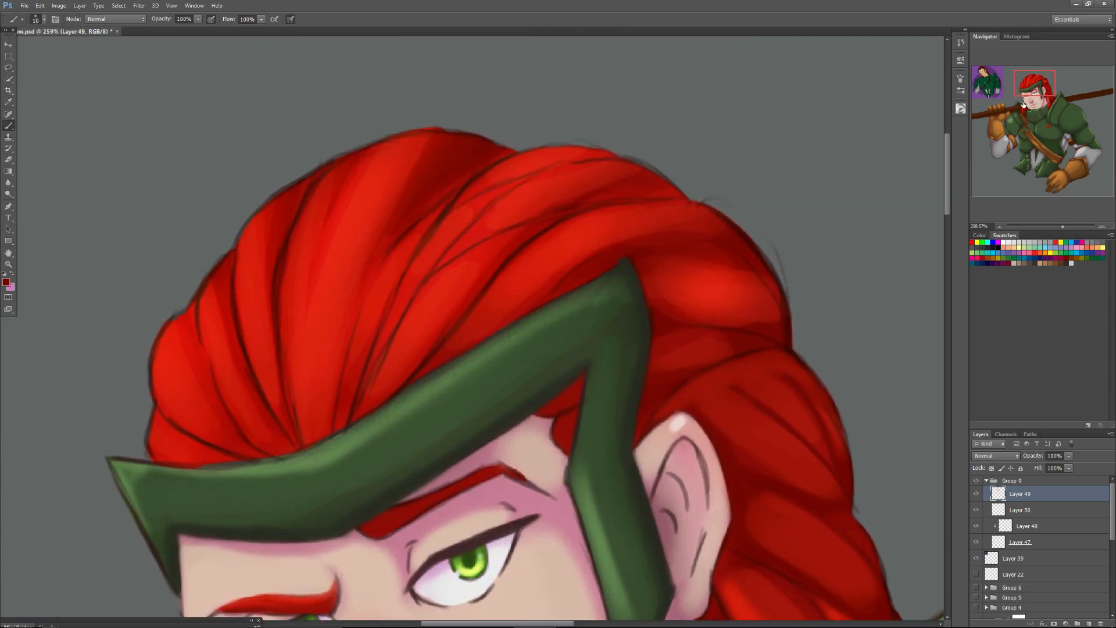
right_click(731, 342)
mouse_move(742, 361)
left_mouse_down()
mouse_move(779, 339)
mouse_move(773, 321)
mouse_move(761, 335)
left_mouse_up()
key("alt")
left_click(775, 322, "alt")
Blend the dark lines of the swept-back strands above the headband with sampled reds and a 20 px soft brush.
right_click(675, 357)
left_click_drag(699, 369, 696, 371)
key("alt")
left_click(514, 243, "alt")
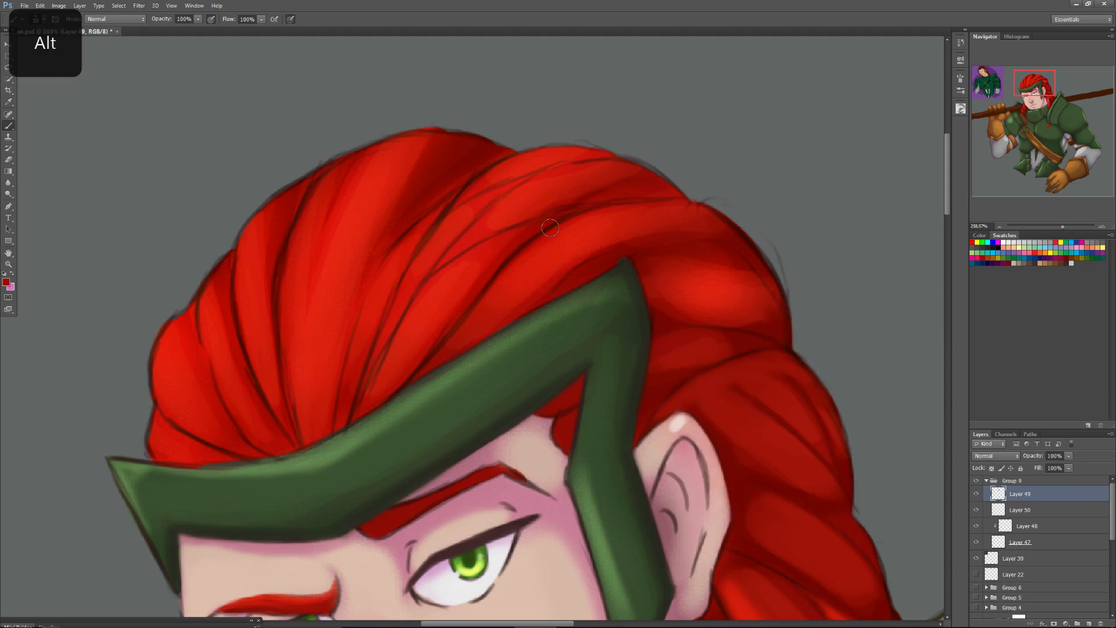
left_click(473, 267, "alt")
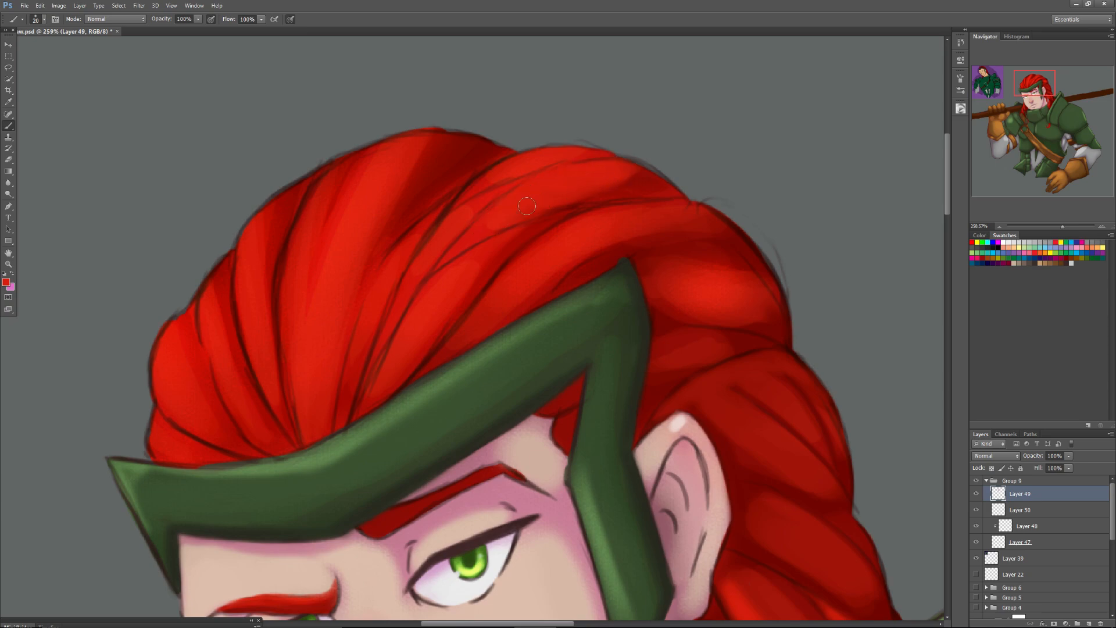
key("alt")
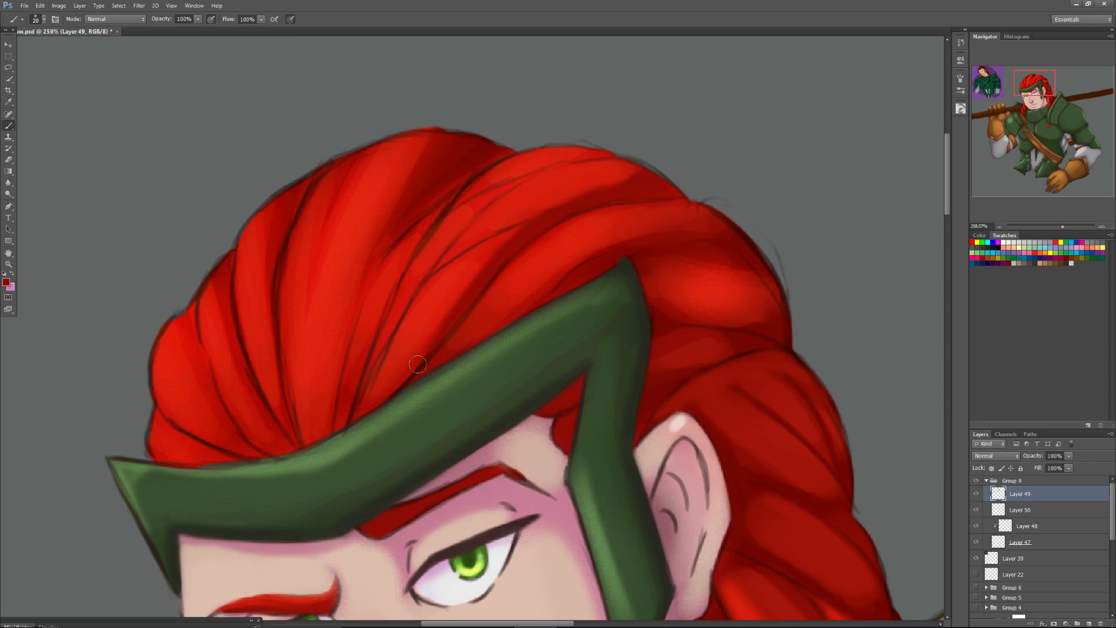
Smooth the strands across the middle of the hair, down to the headband, with sampled bright reds.
key("alt")
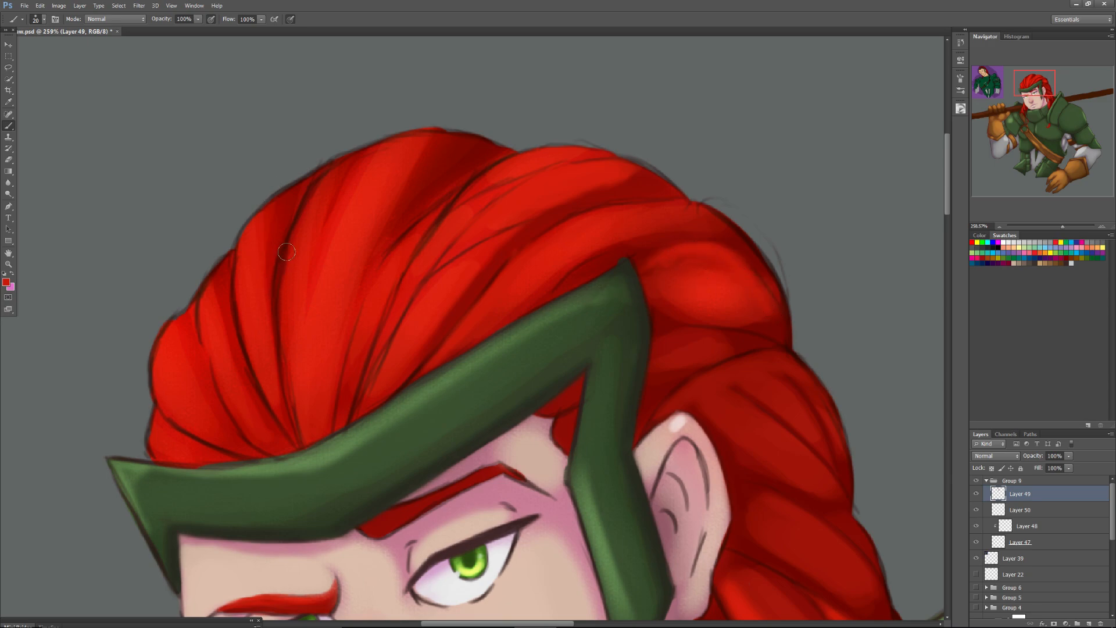
key("alt")
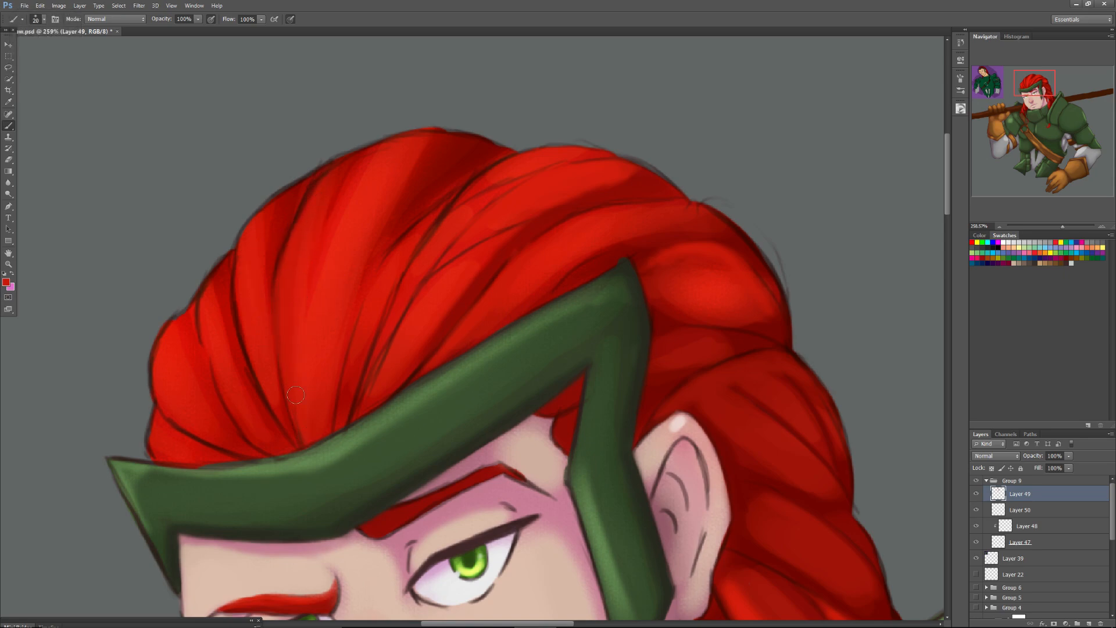
key("alt")
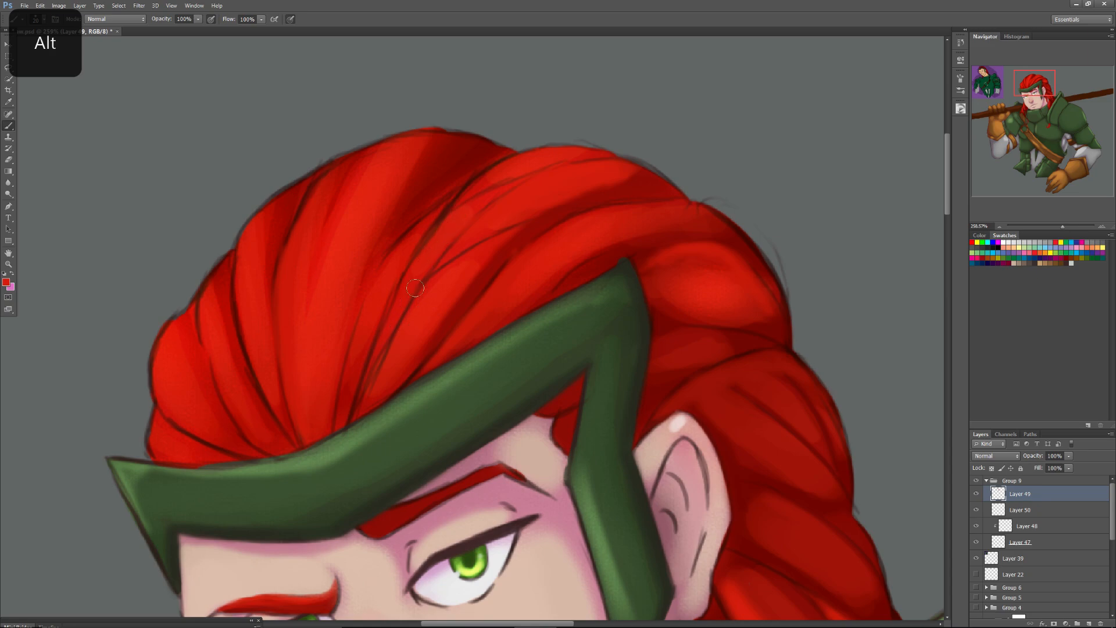
left_click(412, 322, "alt")
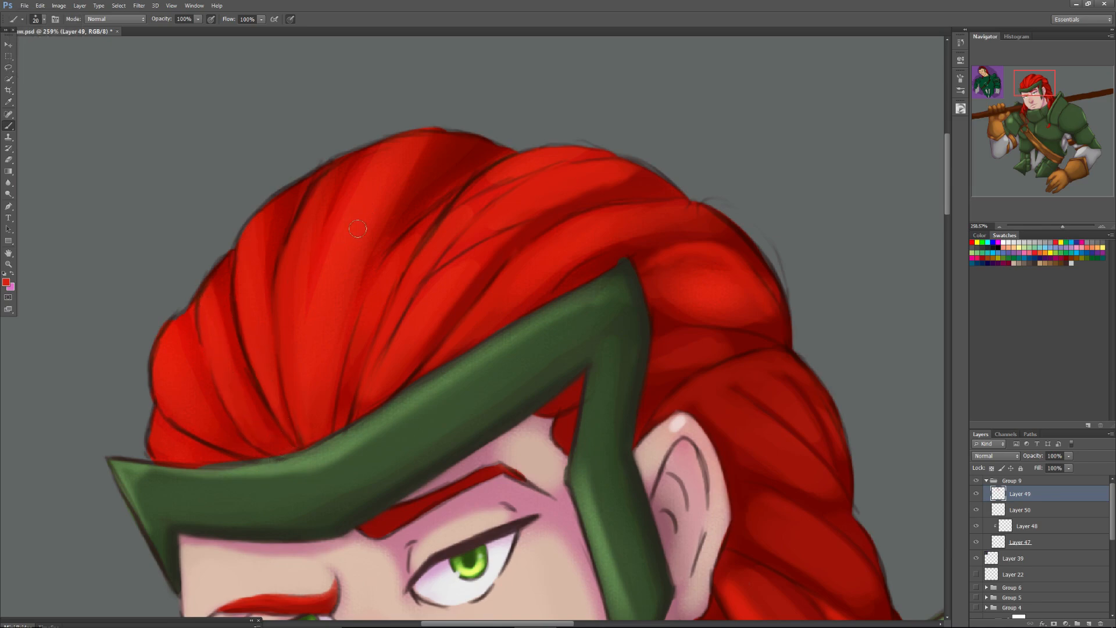
key("alt")
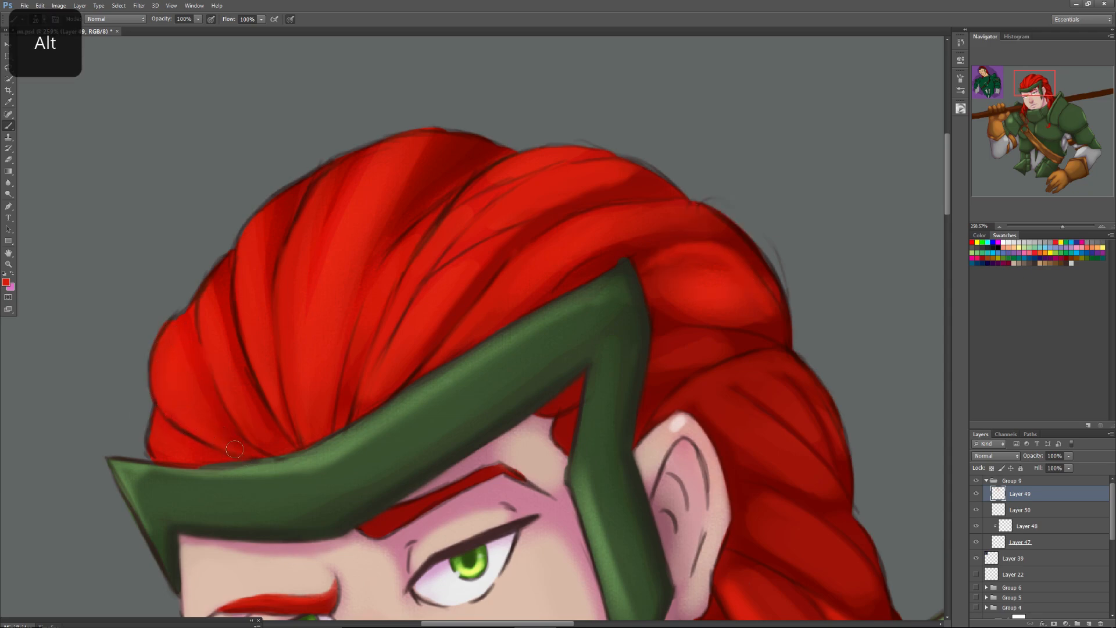
Deepen and soften the shadow lines between the front hair strands above the headband's pointed end with sampled dark reds.
left_click(230, 270, "alt")
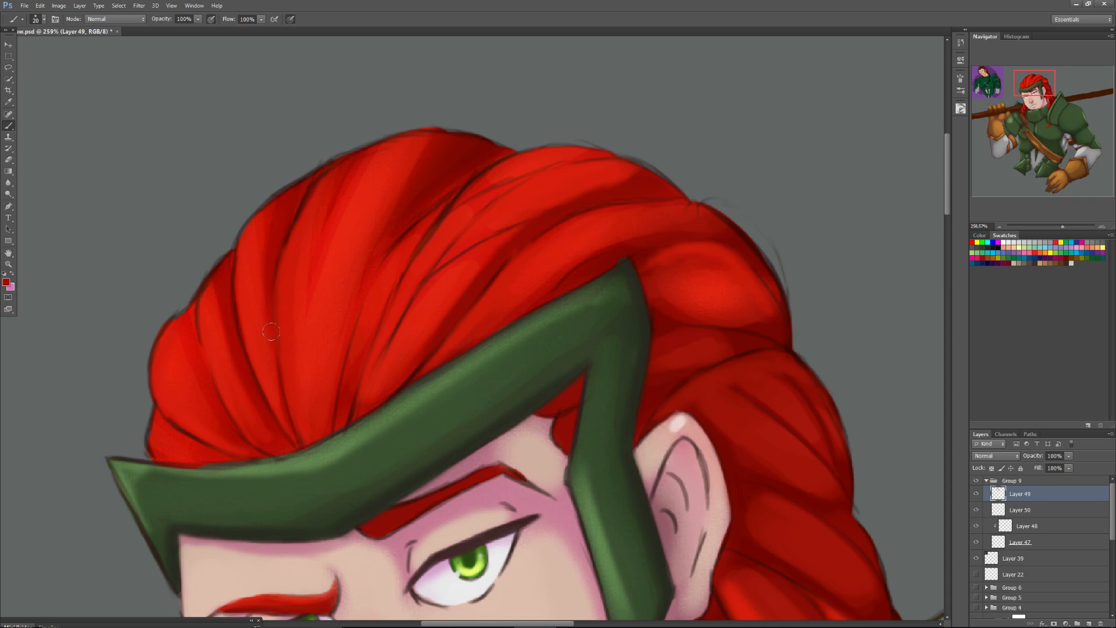
key("alt")
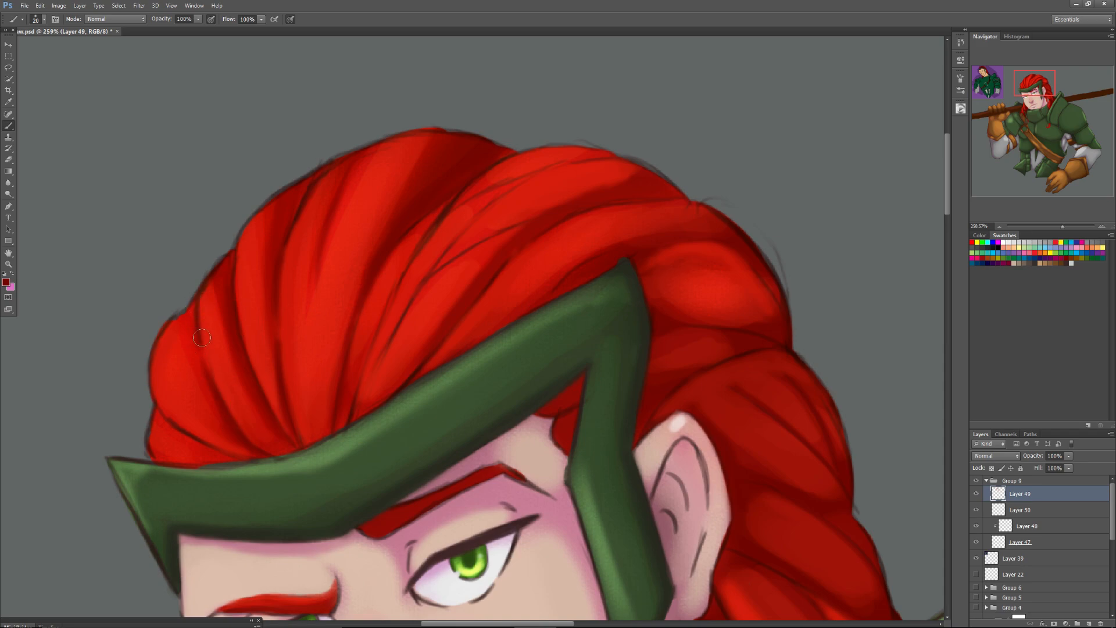
left_click(186, 321, "alt")
left_click_drag(196, 349, 206, 400)
Blend bright red over the broad central hair section from the crown toward the headband with a 40 px soft brush.
right_click(370, 217)
left_click_drag(383, 237, 390, 237)
left_click(374, 194, "alt")
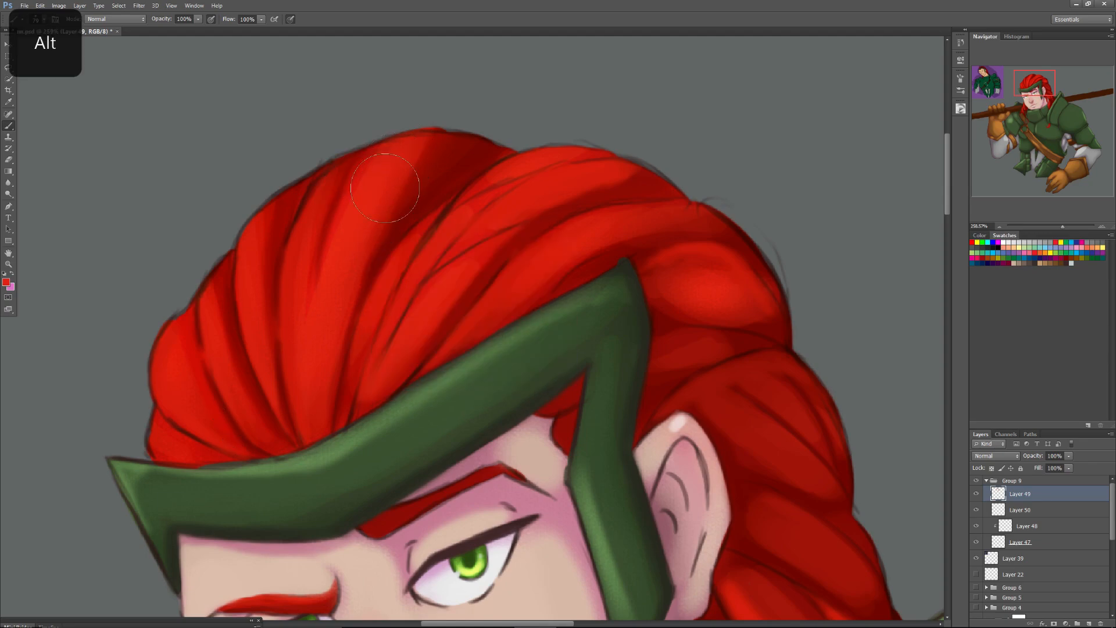
right_click(344, 320)
left_click(370, 336)
left_click(342, 308)
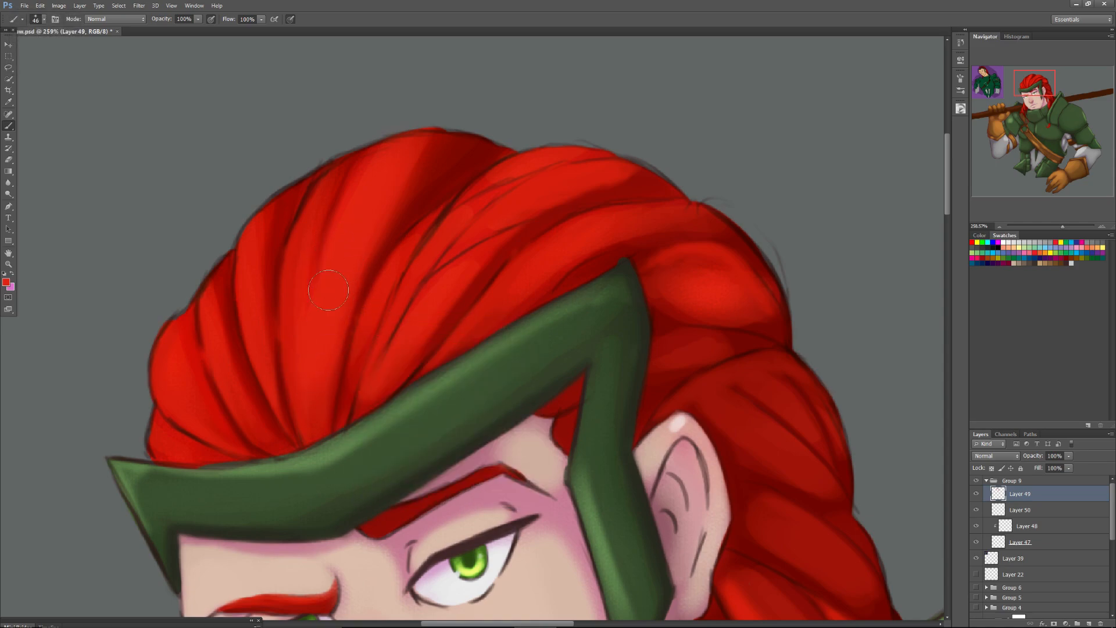
mouse_move(429, 157)
left_mouse_down()
mouse_move(383, 196)
mouse_move(387, 212)
mouse_move(441, 156)
mouse_move(406, 156)
mouse_move(402, 196)
mouse_move(439, 161)
mouse_move(369, 235)
mouse_move(350, 214)
mouse_move(373, 188)
mouse_move(364, 196)
mouse_move(338, 254)
left_mouse_up()
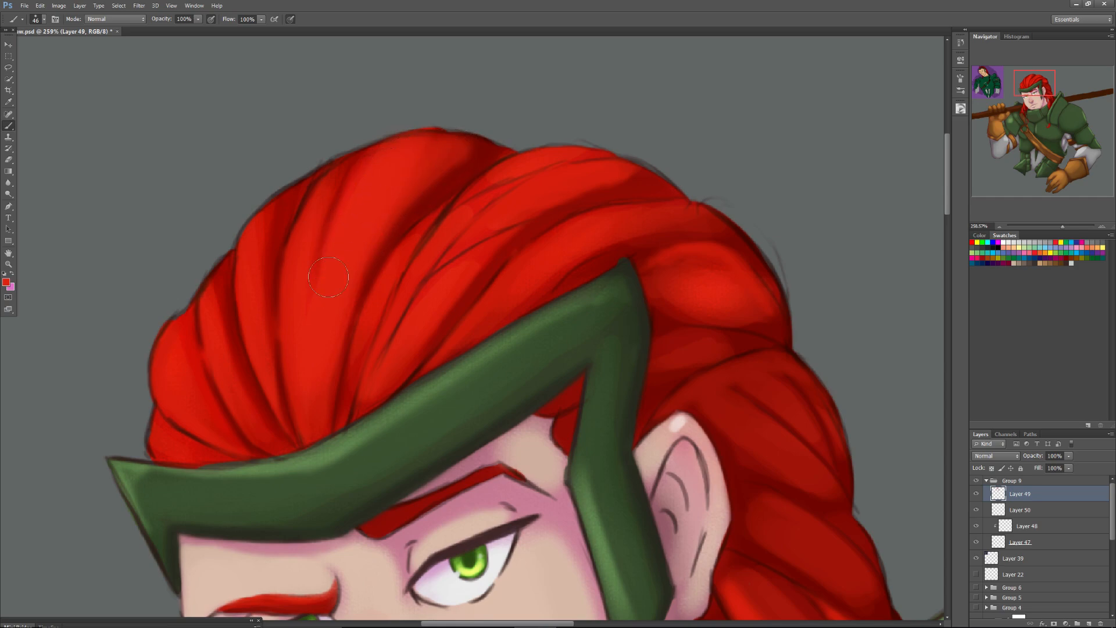
left_click_drag(465, 211, 396, 275)
Deepen the shadow lines between the upper strands right of the crown with sampled dark red and a 22 px soft brush.
left_click(436, 190, "alt")
right_click(443, 190)
left_click_drag(464, 211, 454, 209)
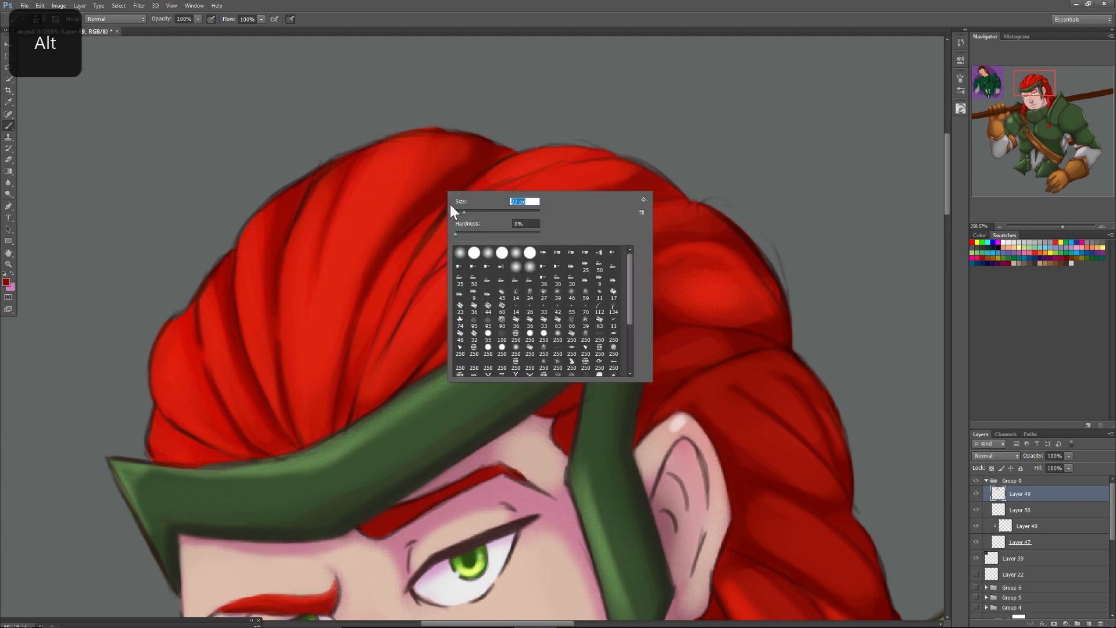
left_click(499, 155)
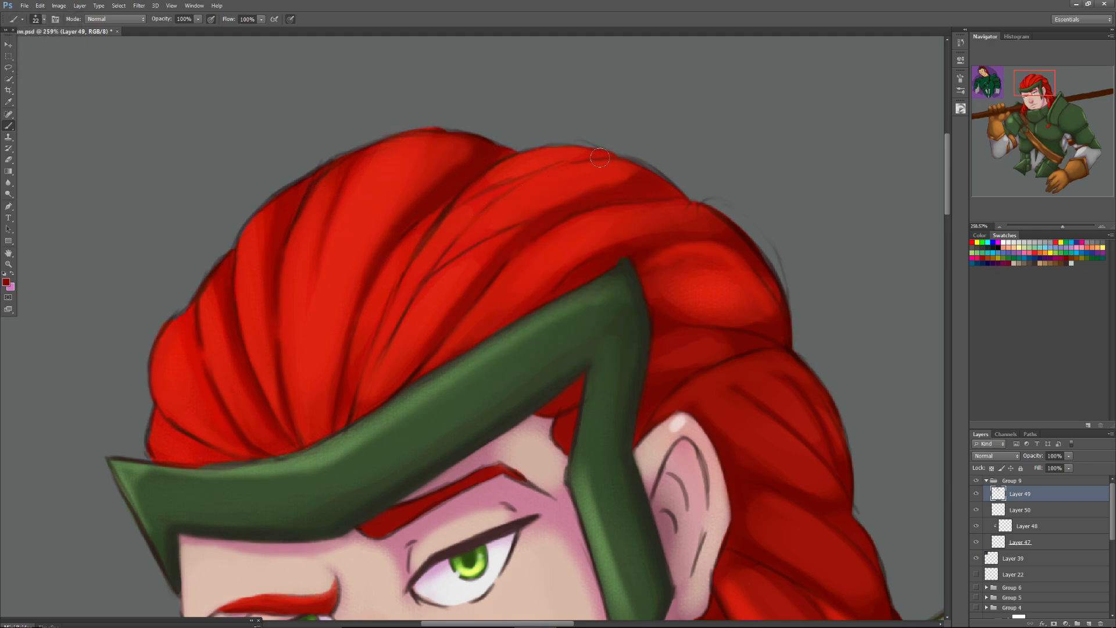
mouse_move(600, 160)
left_mouse_down()
mouse_move(514, 192)
mouse_move(557, 168)
mouse_move(451, 225)
left_mouse_up()
left_click_drag(512, 193, 440, 265)
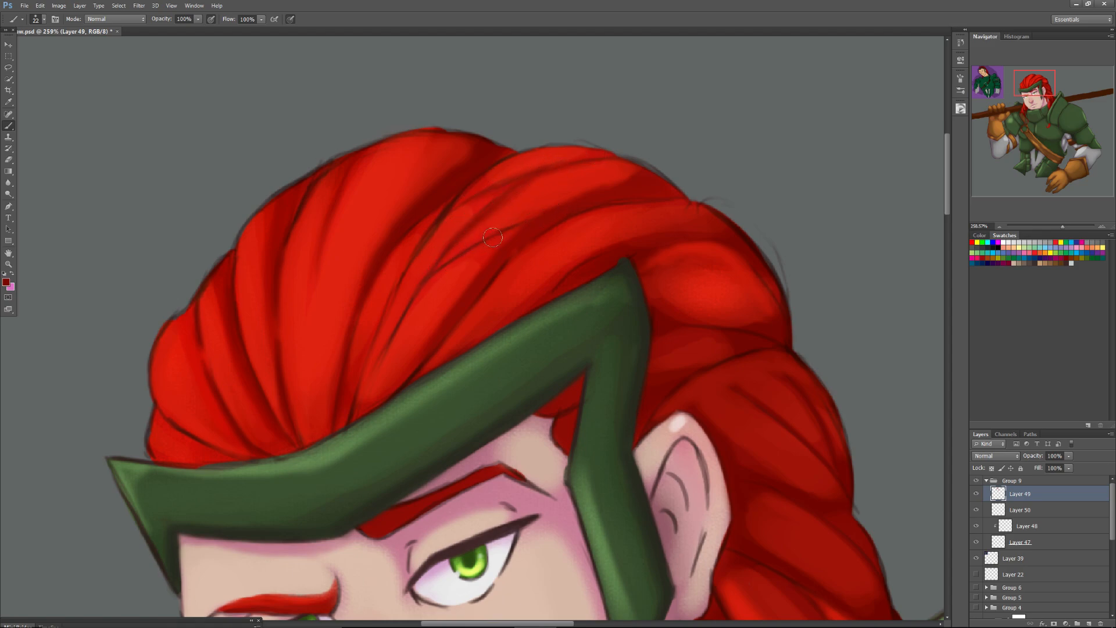
Blend the lit strands beside those shadow lines, from the upper hair down toward the headband, with sampled bright red.
key("alt")
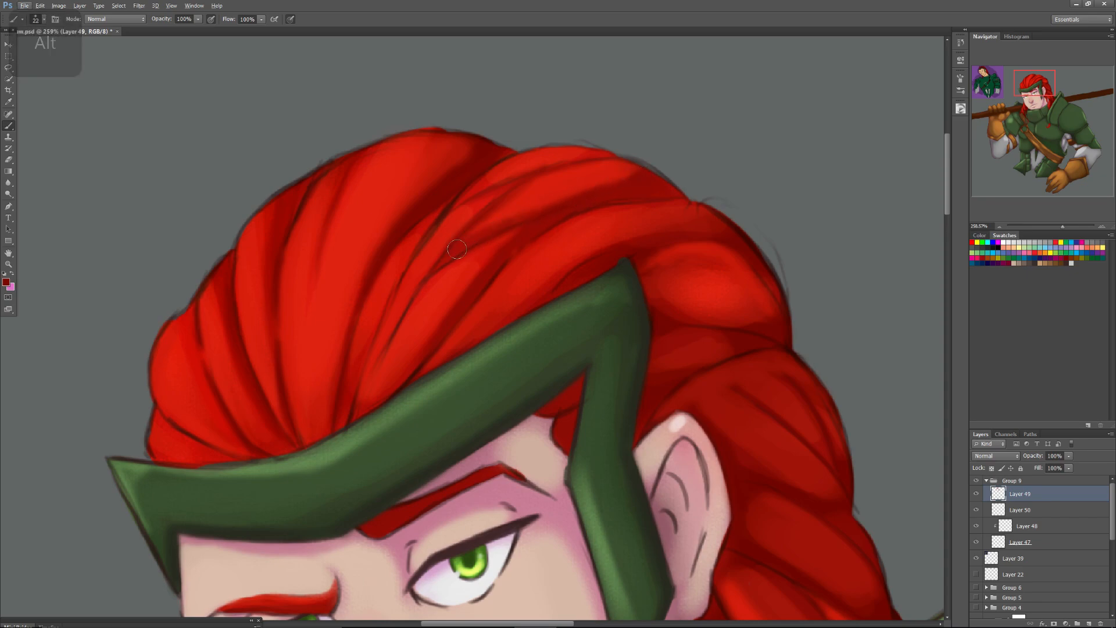
left_click(521, 205, "alt")
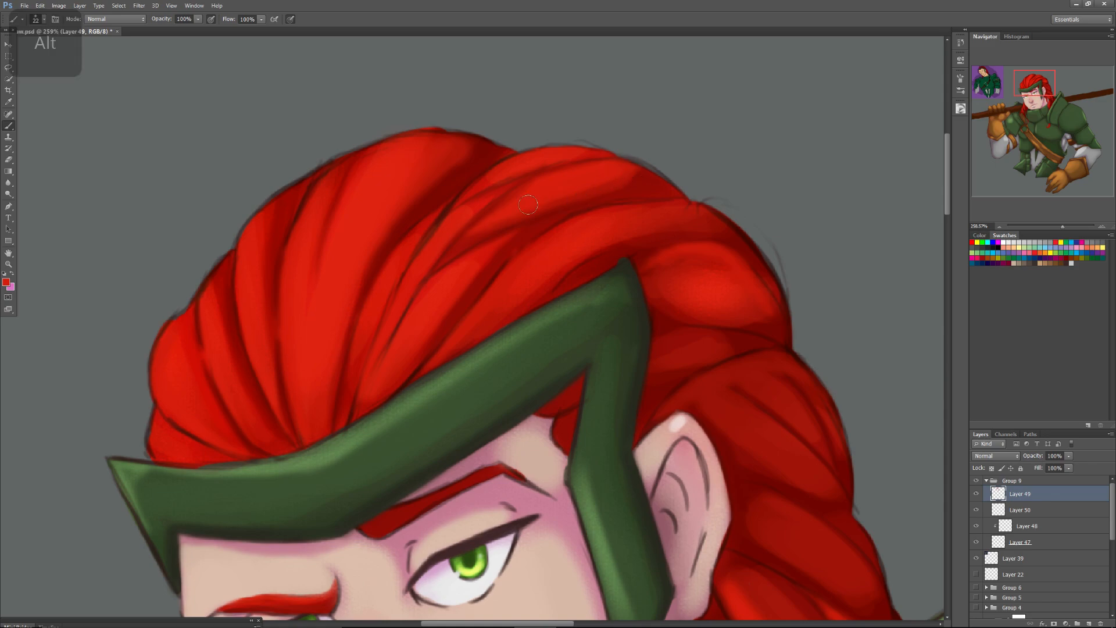
left_click_drag(488, 230, 438, 268)
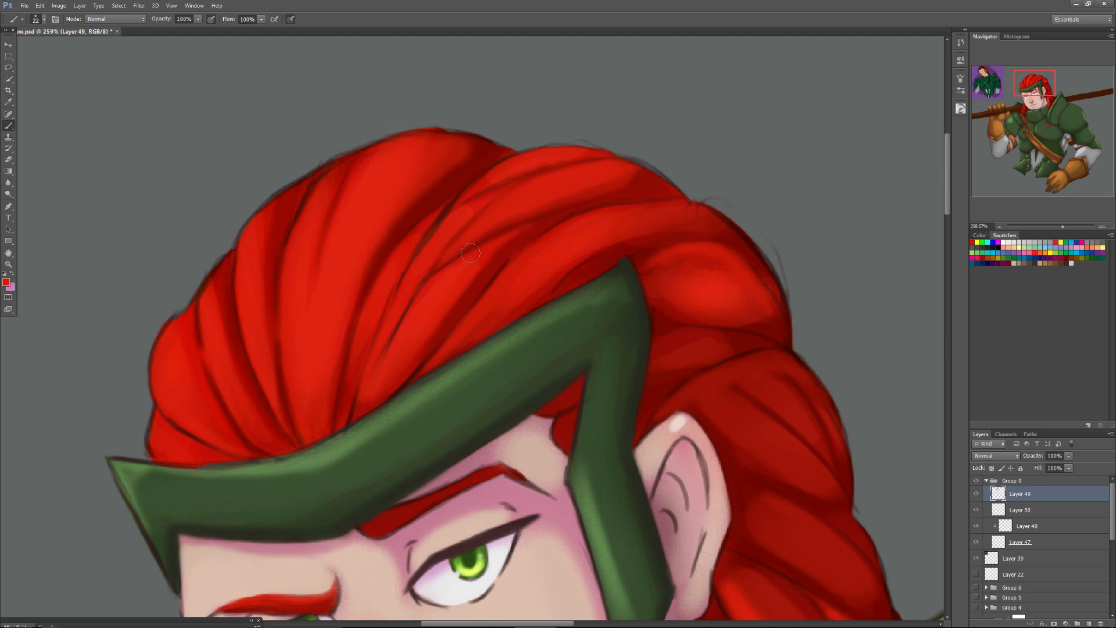
left_click_drag(448, 267, 404, 320)
Paint dark red shadow lines down the central and front strands, and touch up the front strands with sampled bright red.
left_click(432, 198, "alt")
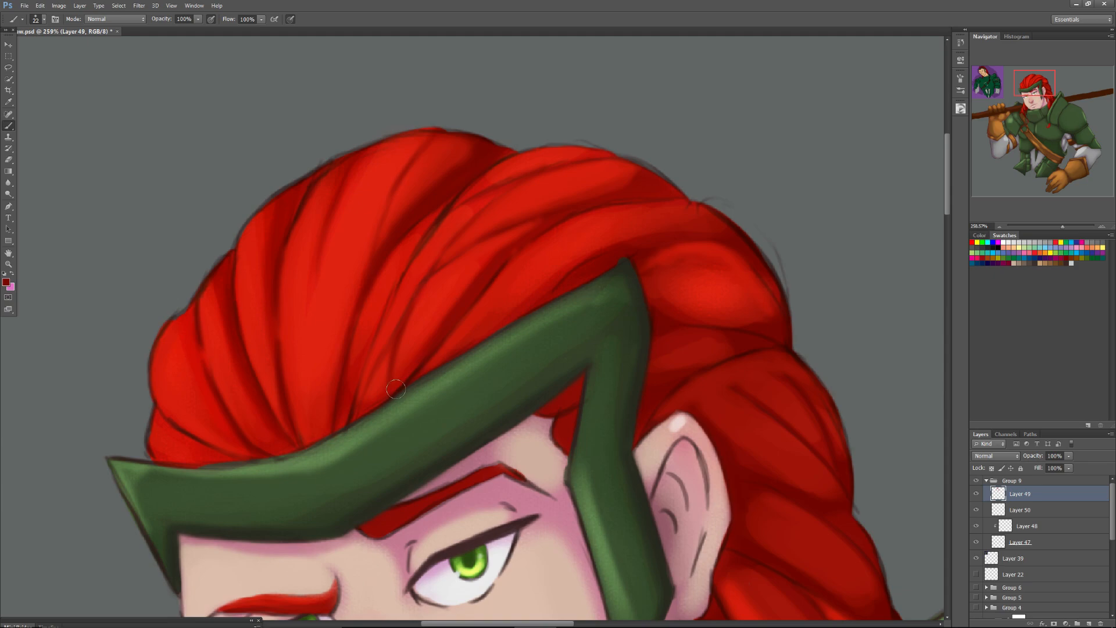
mouse_move(319, 341)
left_mouse_down()
mouse_move(322, 404)
mouse_move(332, 391)
left_mouse_up()
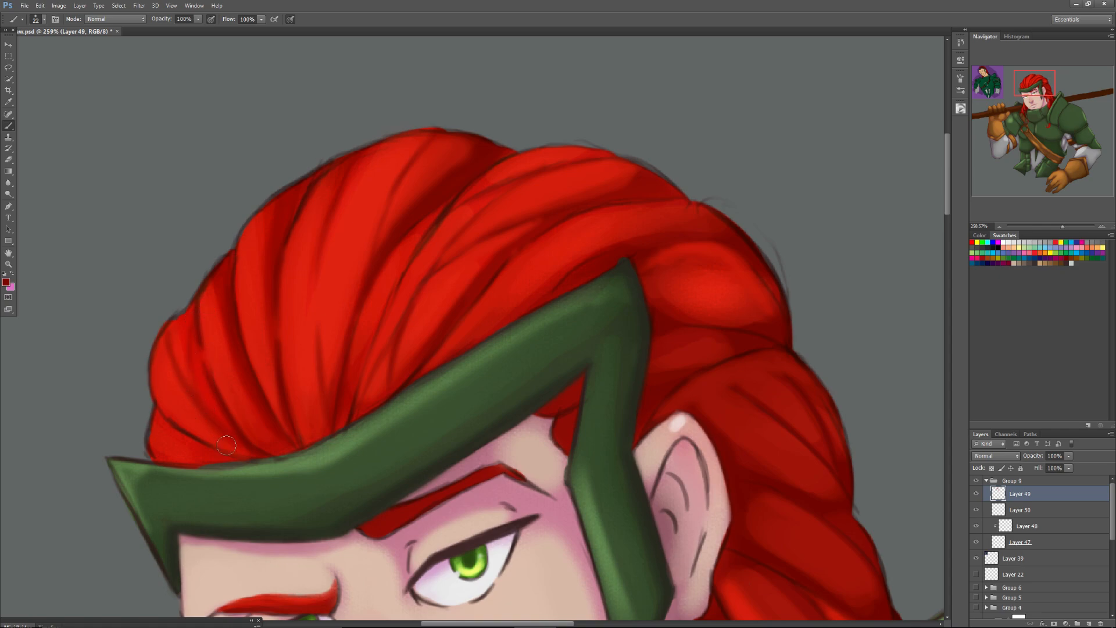
left_click(185, 329, "alt")
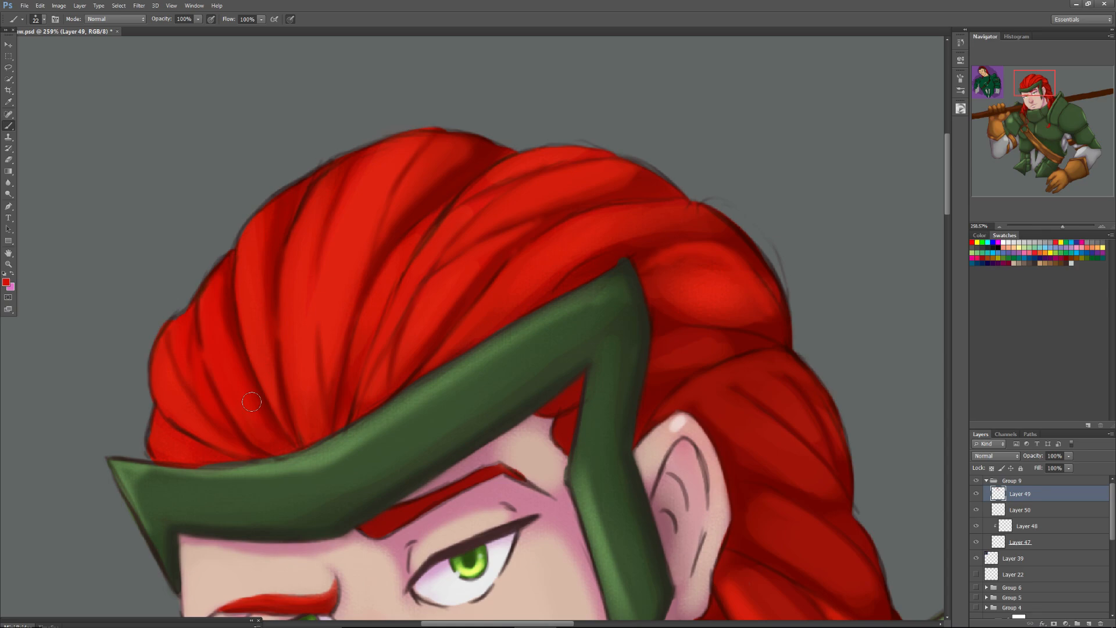
Paint a sampled light green highlight over the dark outline along the headband's whole upper edge.
key("alt")
left_click(344, 448, "alt")
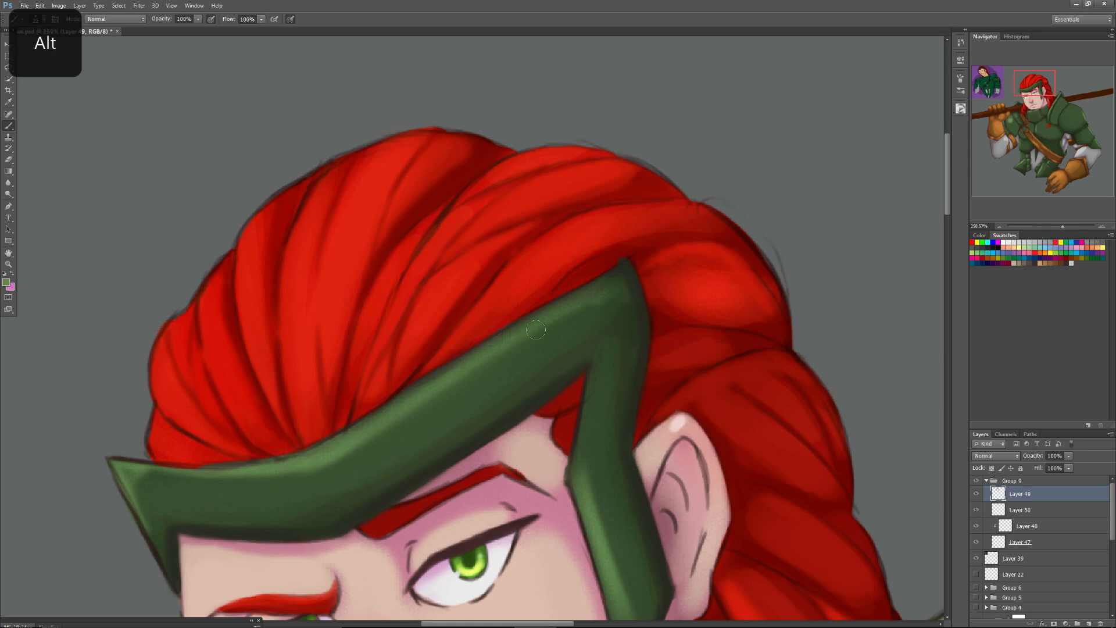
mouse_move(612, 276)
left_mouse_down()
mouse_move(281, 467)
mouse_move(333, 440)
mouse_move(218, 468)
mouse_move(282, 459)
mouse_move(257, 466)
mouse_move(118, 462)
left_mouse_up()
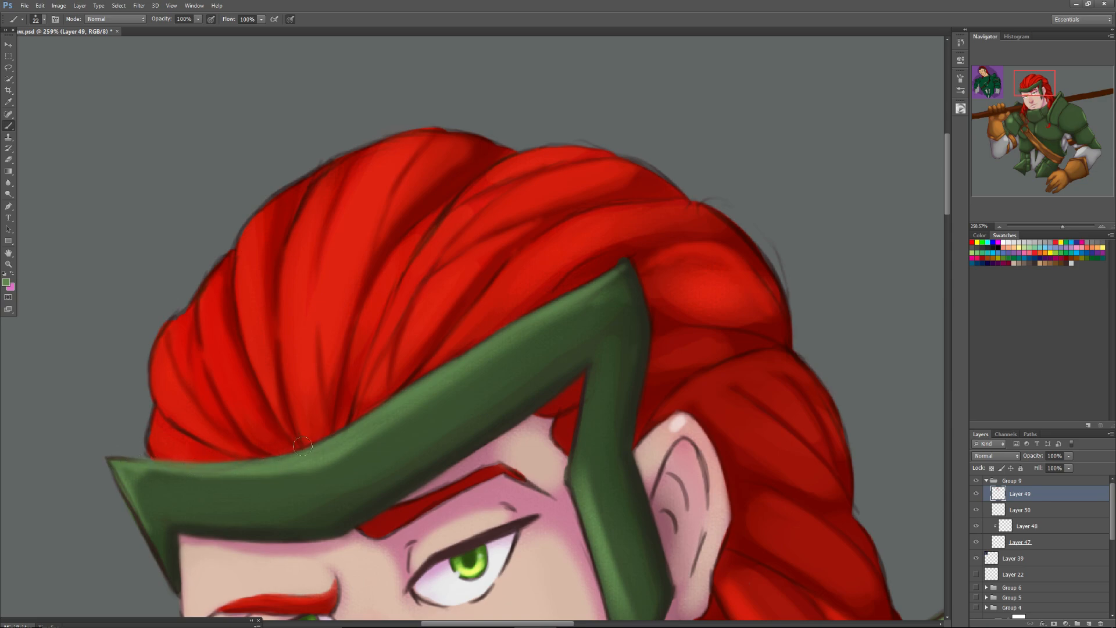
Shade the hairline along the headband's upper edge with a 14 px dark red brush and touch up the temple tuft with brighter red.
key("alt")
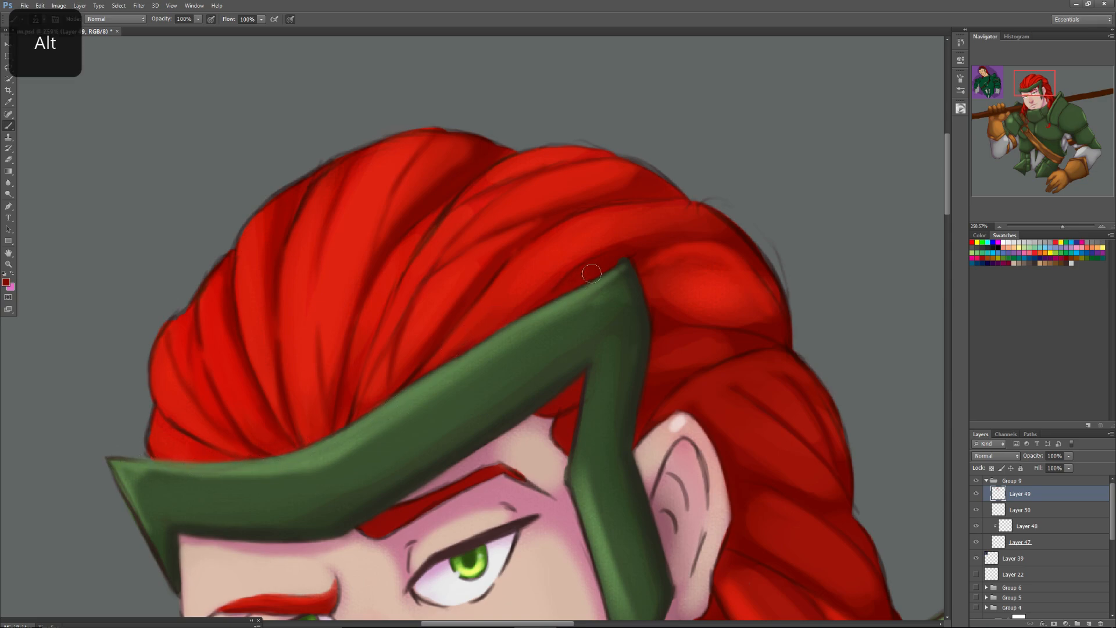
right_click(507, 321)
left_click(505, 324)
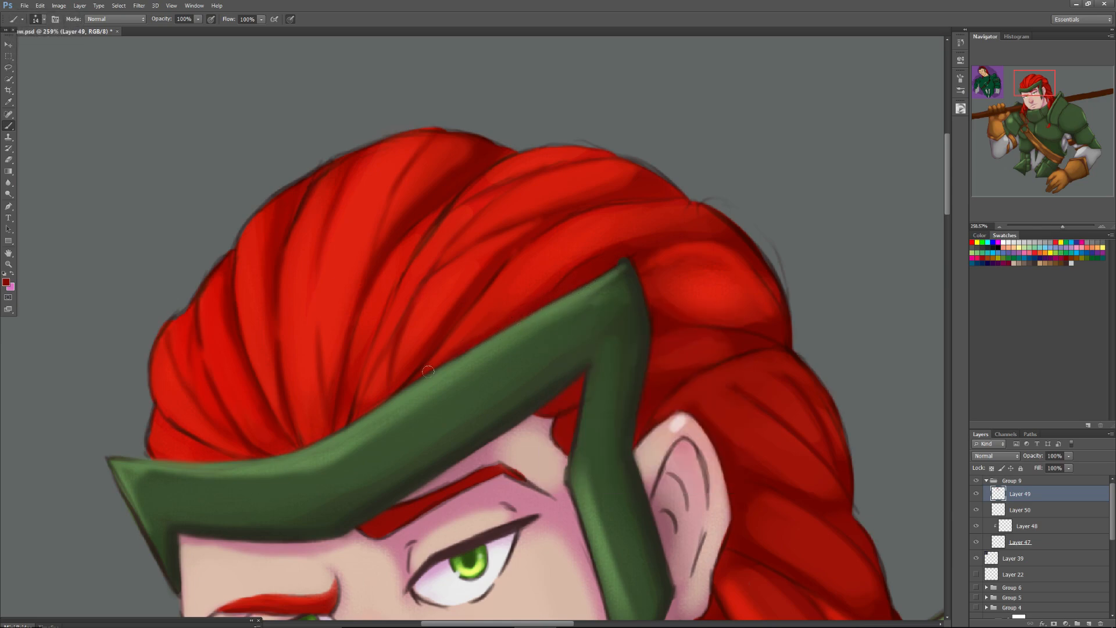
mouse_move(380, 404)
left_mouse_down()
mouse_move(428, 378)
mouse_move(408, 390)
left_mouse_up()
mouse_move(389, 403)
left_mouse_down()
mouse_move(258, 462)
mouse_move(216, 458)
mouse_move(271, 458)
mouse_move(163, 457)
left_mouse_up()
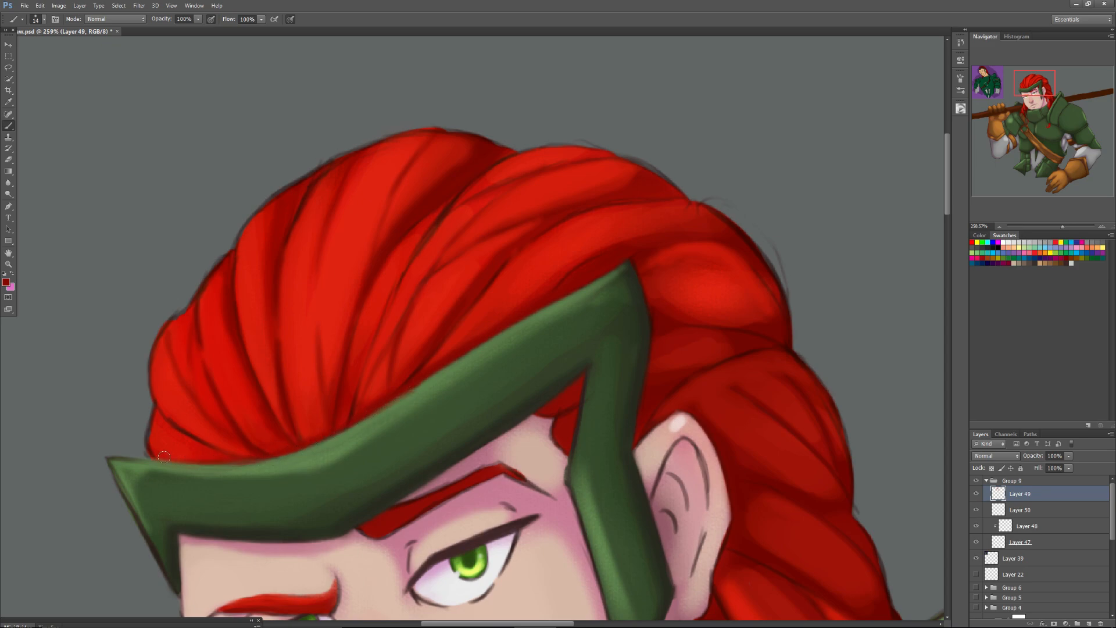
key("alt")
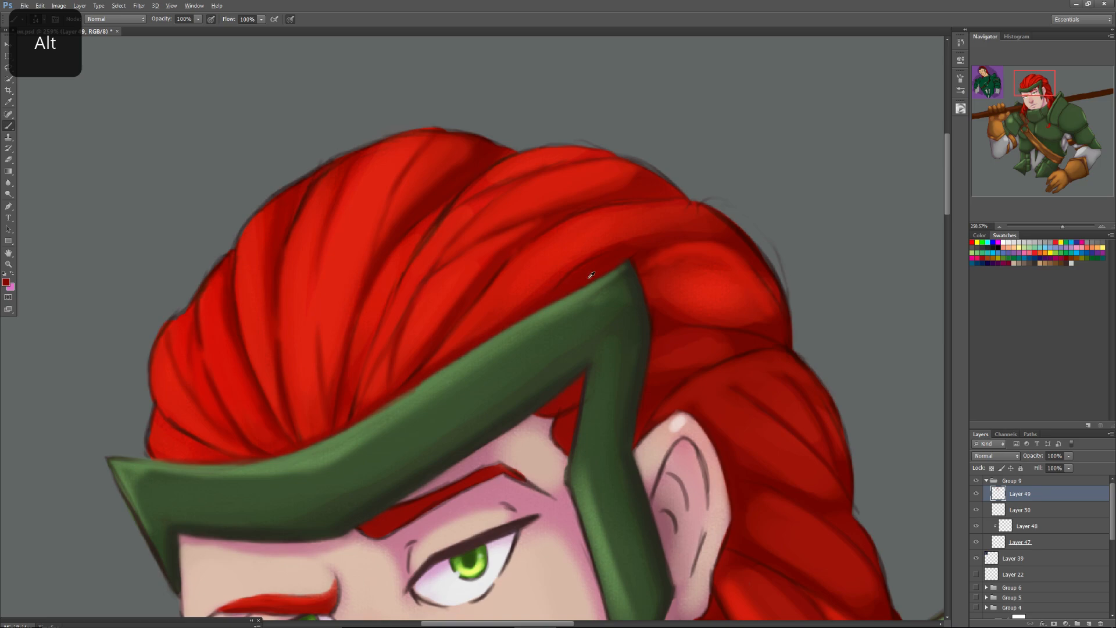
left_click(533, 289, "alt")
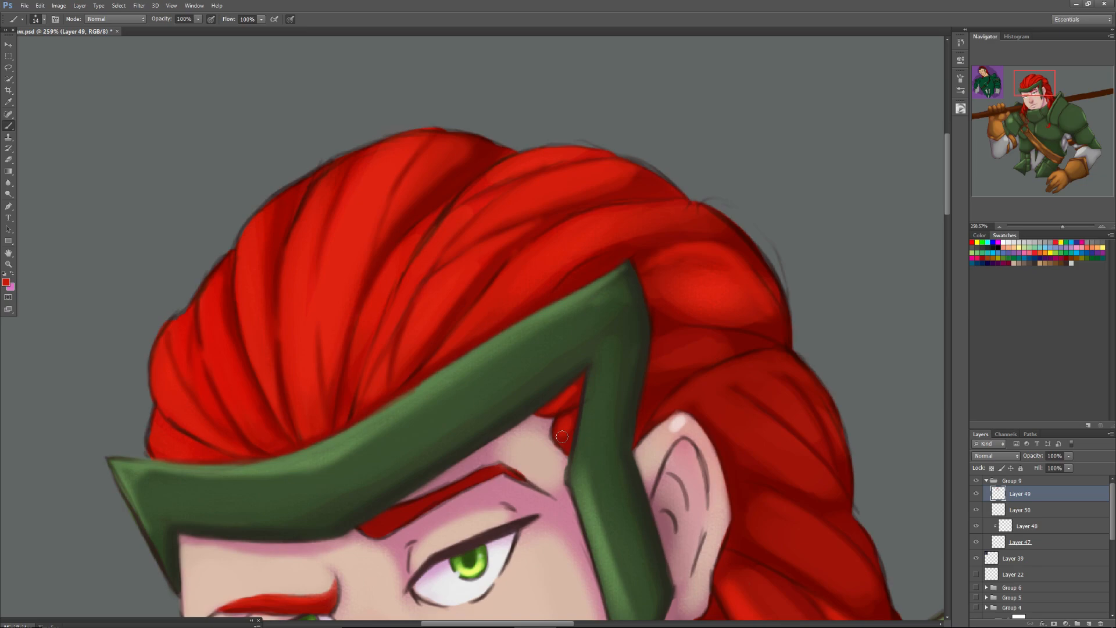
Brighten the crown strands and the braid segments behind the ear with sampled bright red and a 61 px soft brush.
key("alt")
right_click(450, 205)
left_click_drag(467, 230, 484, 230)
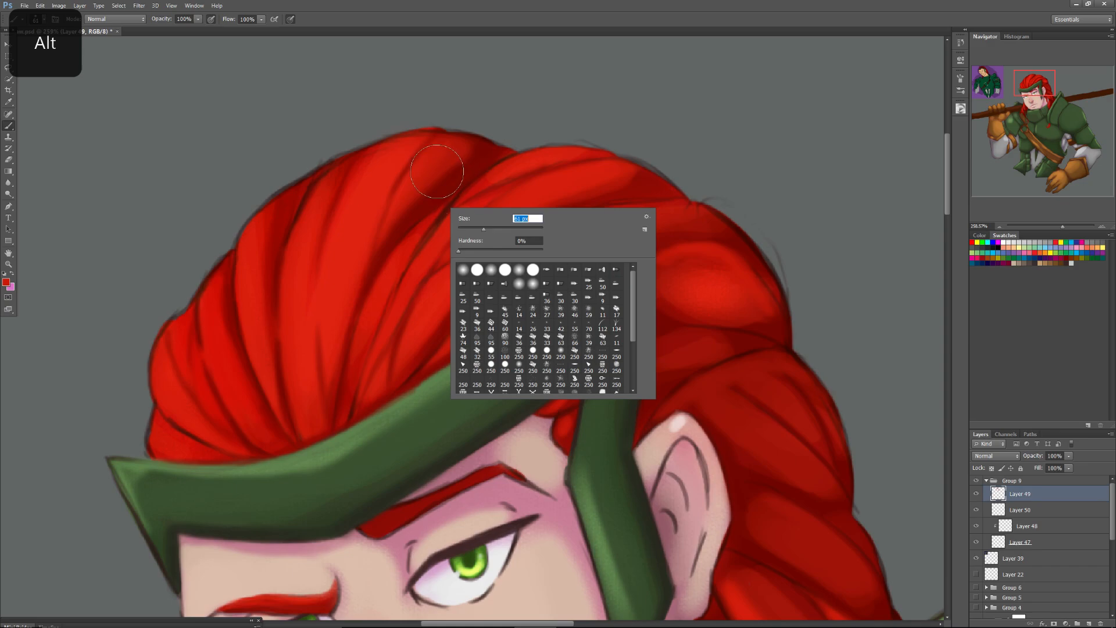
left_click(434, 172)
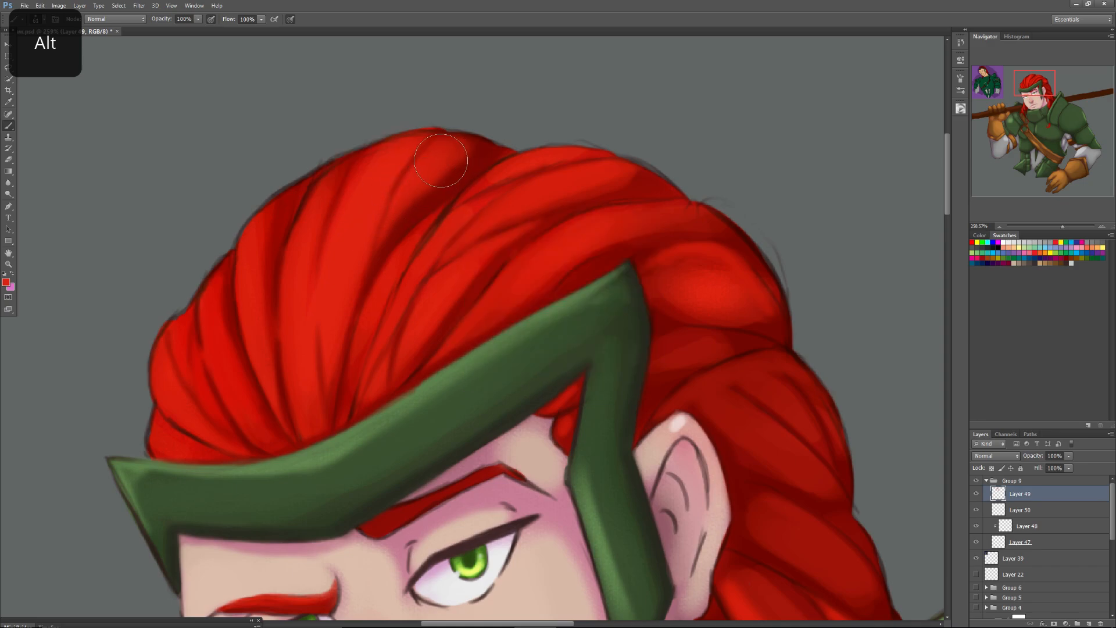
left_click_drag(259, 255, 264, 281)
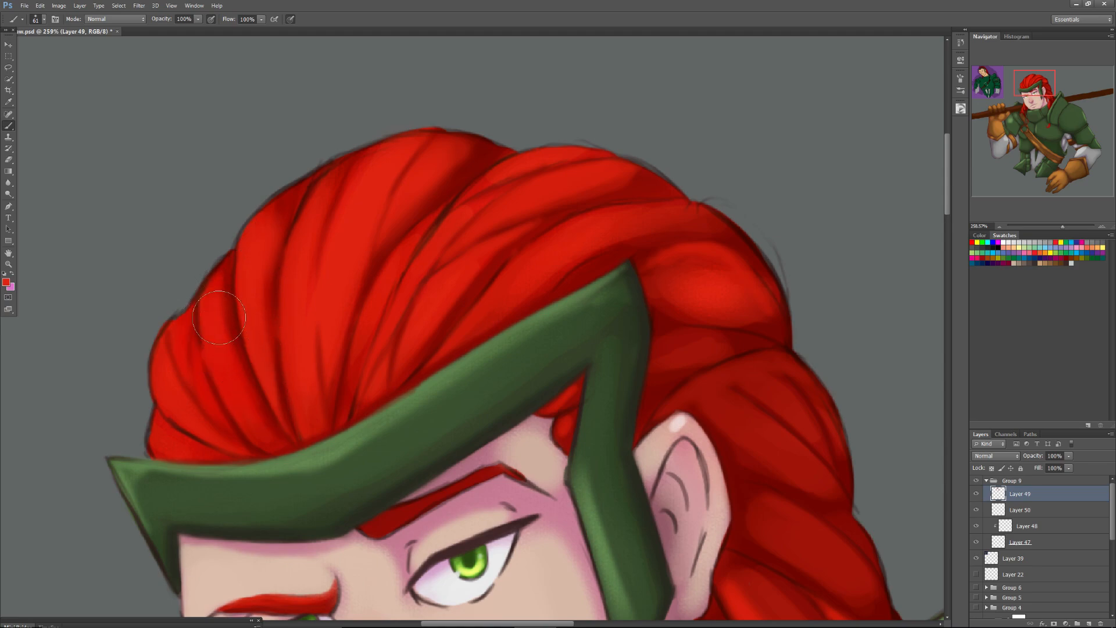
mouse_move(678, 348)
left_mouse_down()
mouse_move(721, 341)
mouse_move(698, 354)
mouse_move(690, 308)
mouse_move(727, 273)
mouse_move(677, 271)
mouse_move(686, 262)
mouse_move(735, 289)
mouse_move(689, 278)
mouse_move(713, 274)
mouse_move(677, 247)
mouse_move(680, 225)
mouse_move(589, 233)
left_mouse_up()
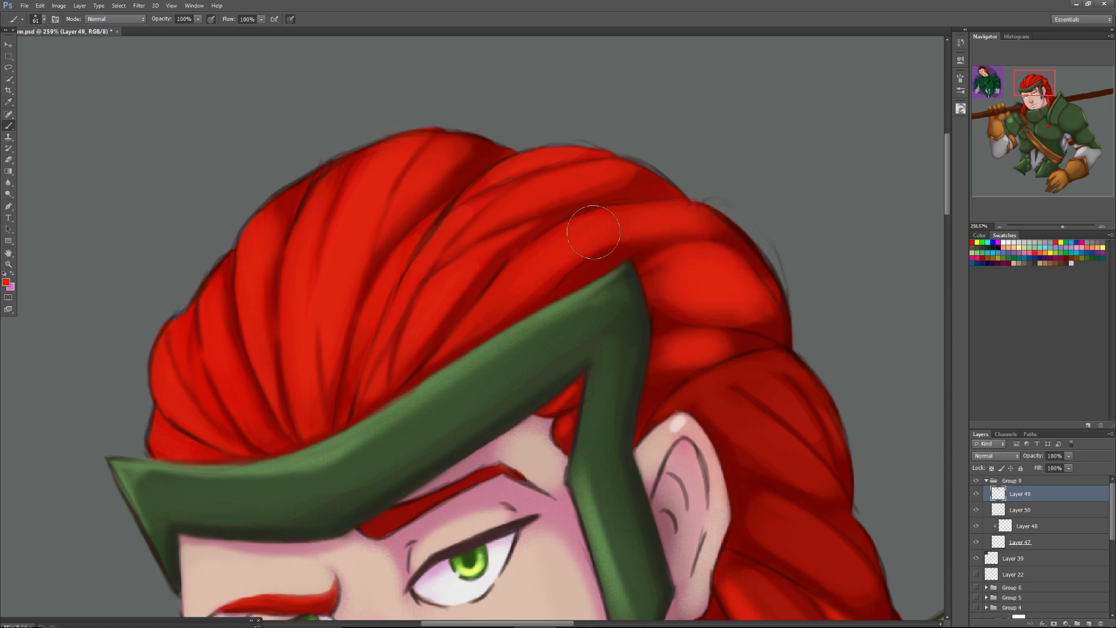
mouse_move(757, 425)
left_mouse_down()
mouse_move(724, 406)
mouse_move(786, 453)
mouse_move(762, 383)
mouse_move(792, 416)
mouse_move(787, 529)
mouse_move(777, 517)
mouse_move(834, 567)
left_mouse_up()
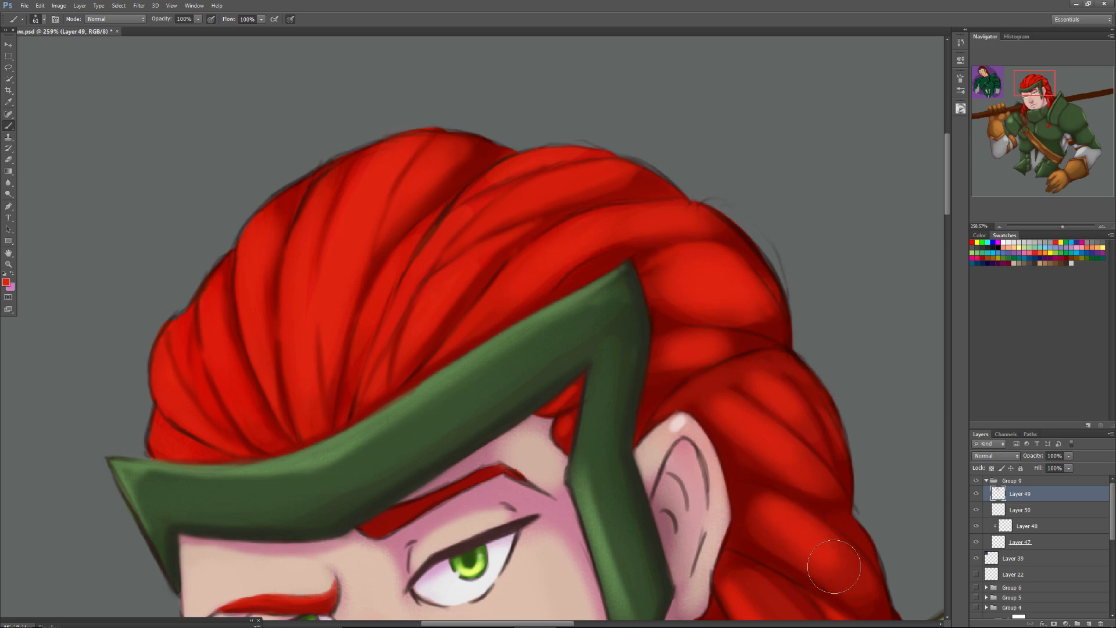
Blend the skin at the temple between the headband and the eyebrow with a smaller brush and sampled skin tone.
left_click_drag(1024, 87, 1024, 91)
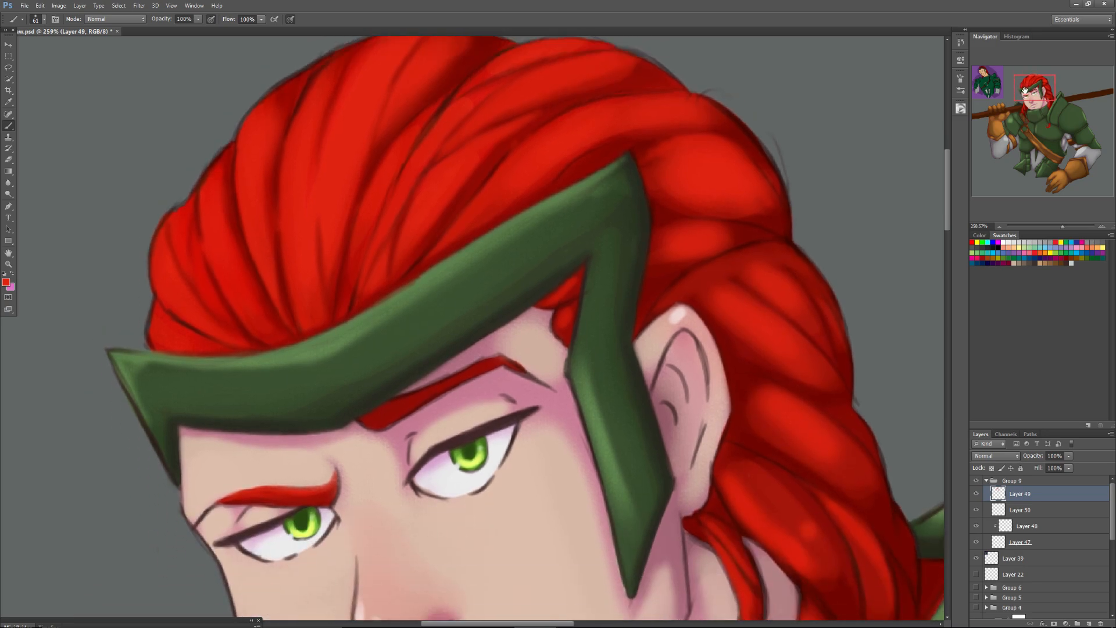
right_click(546, 353)
left_click(494, 527, "alt")
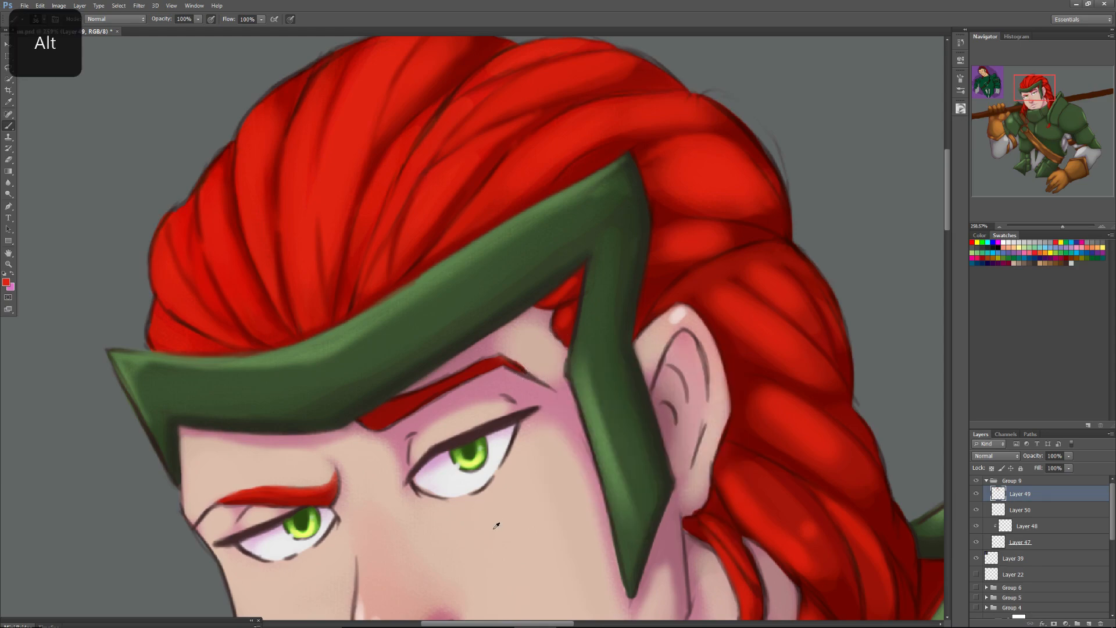
mouse_move(519, 341)
left_mouse_down()
mouse_move(527, 334)
mouse_move(514, 350)
left_mouse_up()
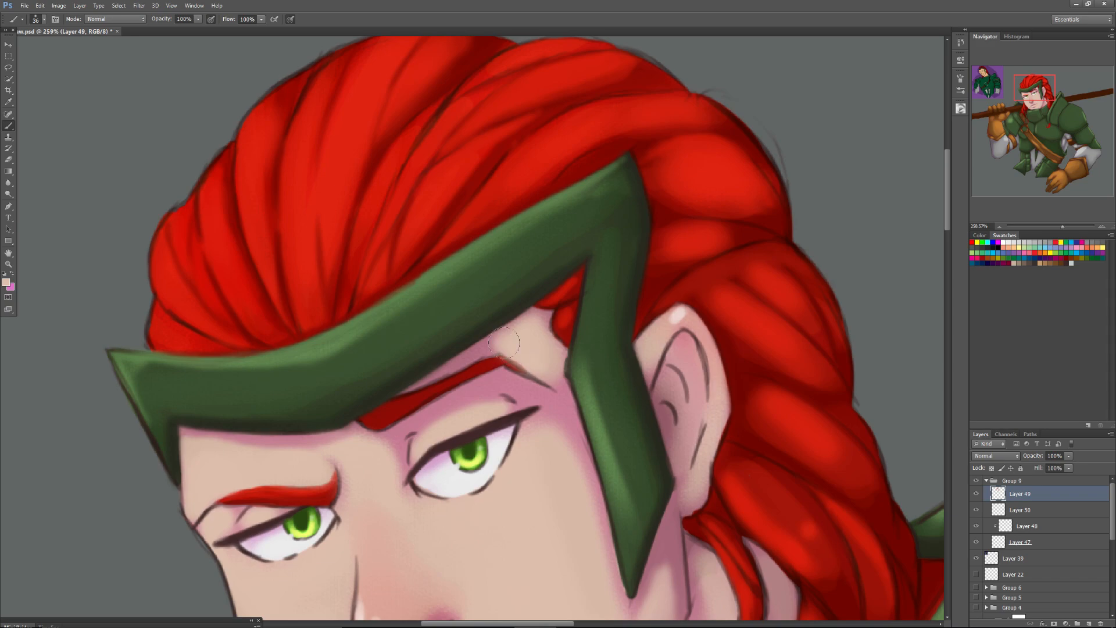
Repaint the outline of the eyebrow nearest the ear with sampled reds and a 13 px soft brush.
left_click(403, 408, "alt")
right_click(435, 389)
mouse_move(438, 410)
left_mouse_down()
mouse_move(463, 383)
mouse_move(381, 423)
mouse_move(489, 368)
left_mouse_up()
left_click(465, 375)
left_click(306, 230, "alt")
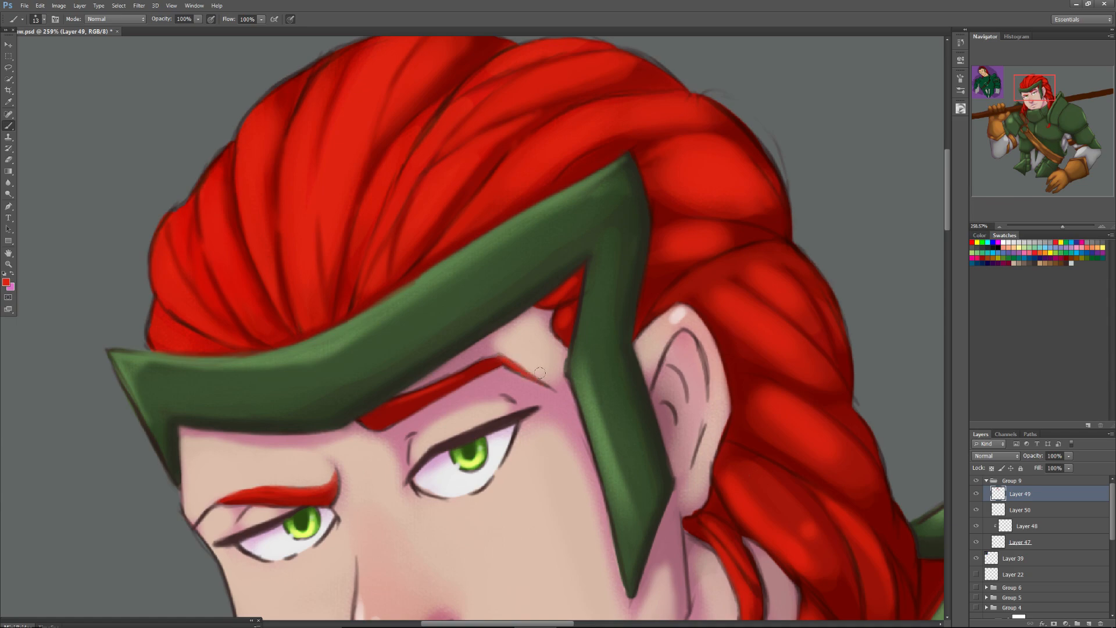
Soften the ear's outer outline from the lobe to the tip with sampled skin and pinkish shadow tones.
left_click(714, 436, "alt")
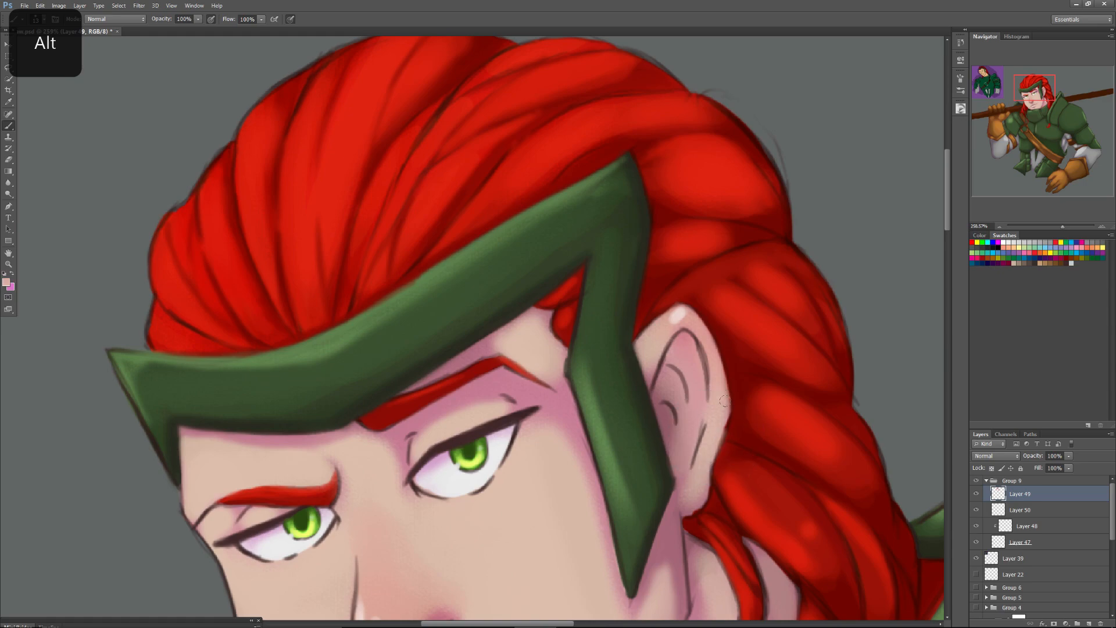
left_click(691, 515, "alt")
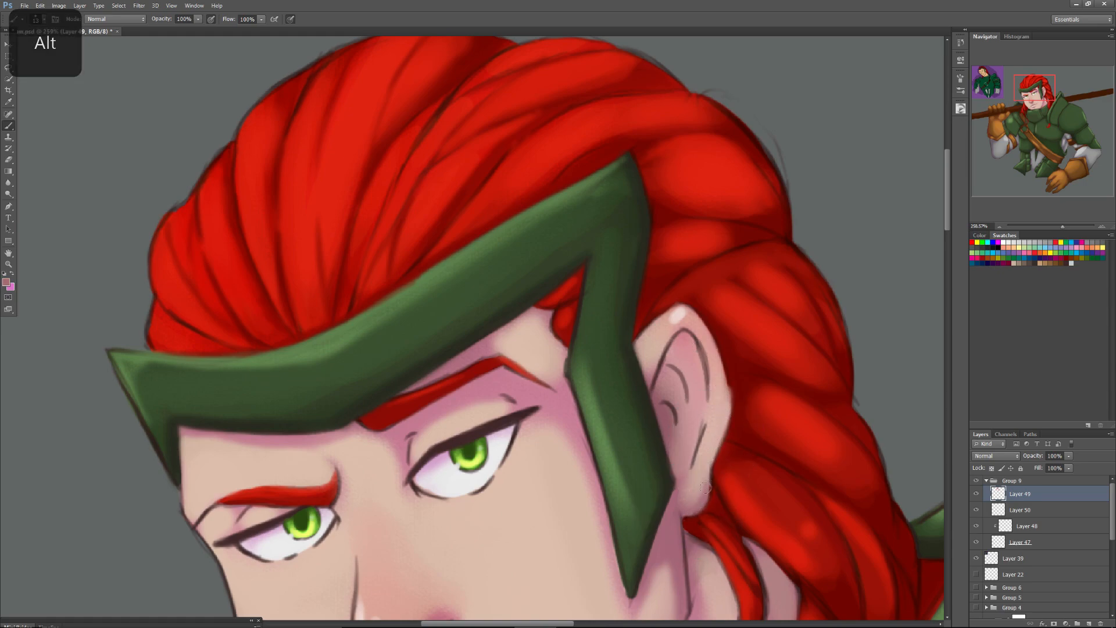
mouse_move(719, 449)
left_mouse_down()
mouse_move(729, 390)
mouse_move(706, 328)
left_mouse_up()
left_click(718, 405, "alt")
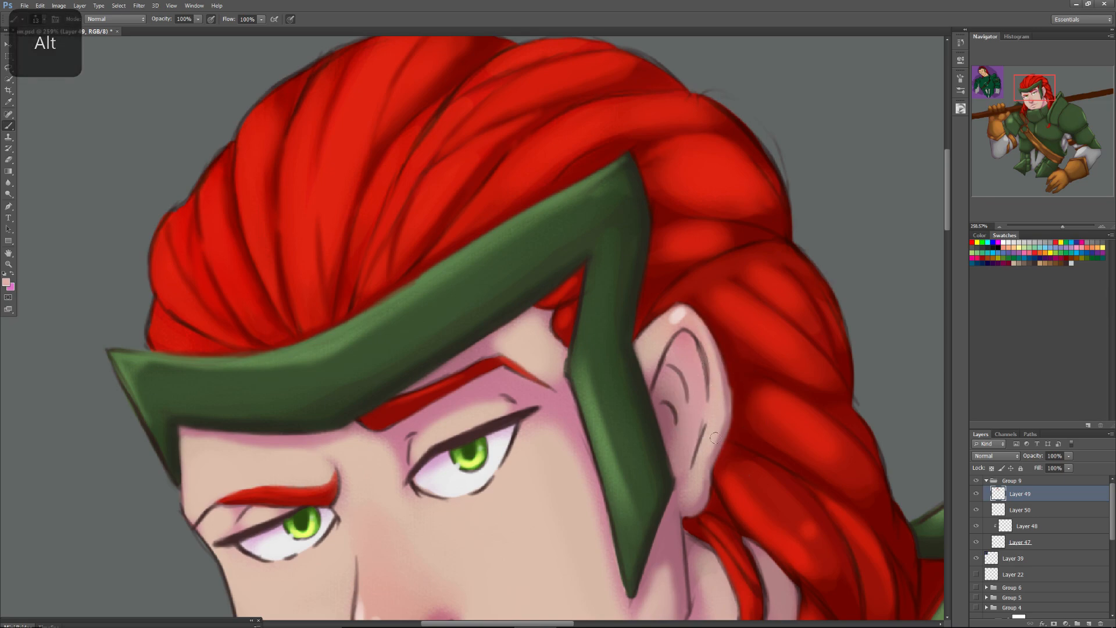
left_click(687, 319, "alt")
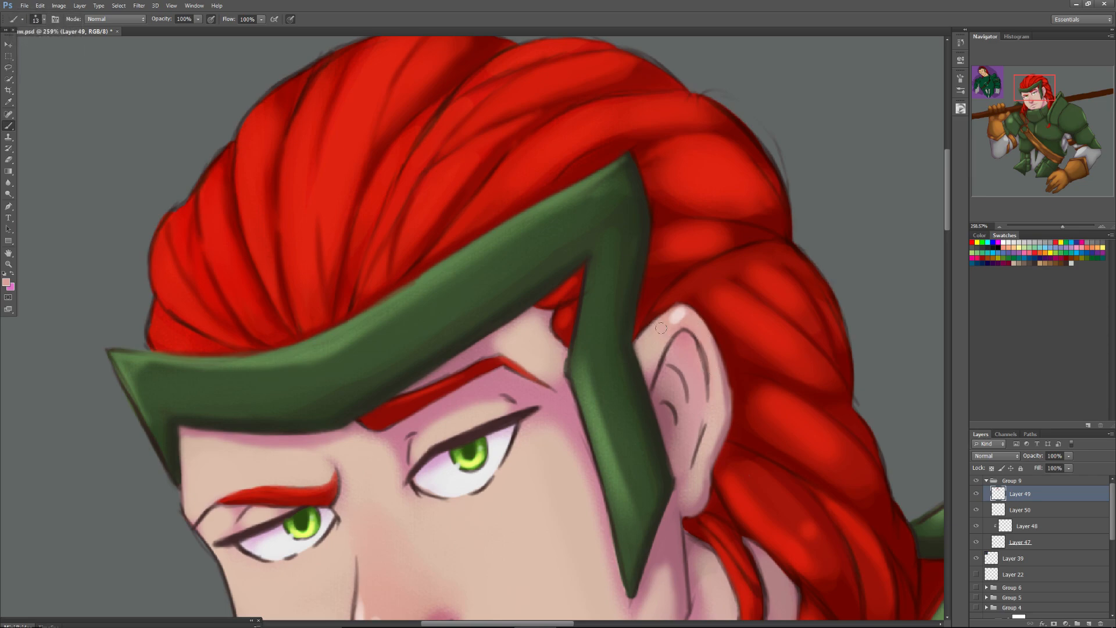
Blend the ear's inner fold lines and the shading beside the headband with sampled pink and skin tones.
left_click(689, 362, "alt")
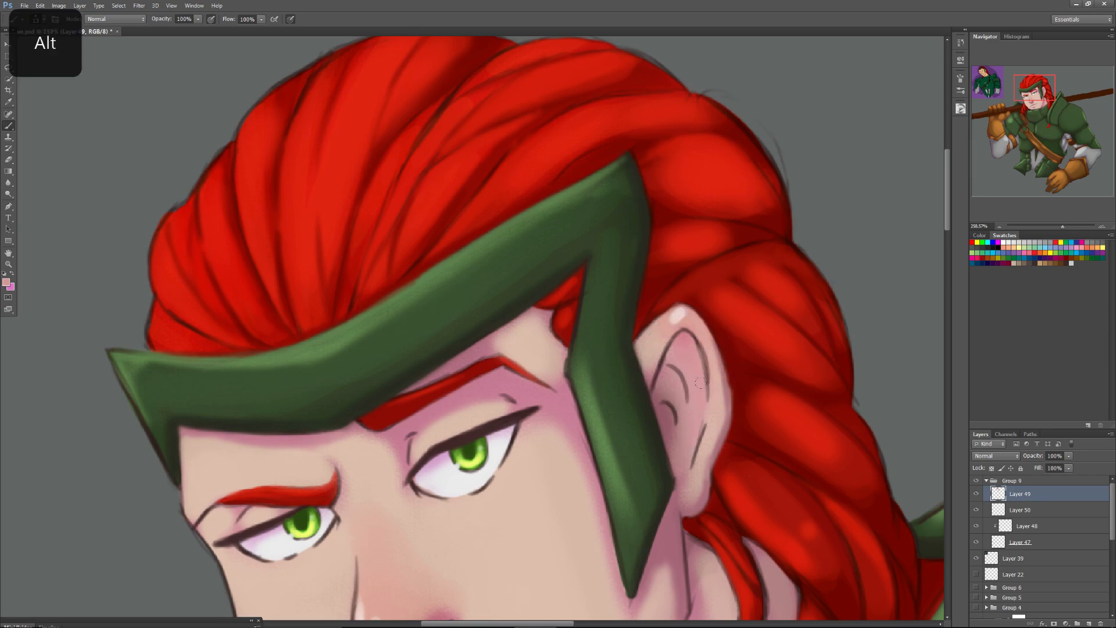
left_click(669, 446, "alt")
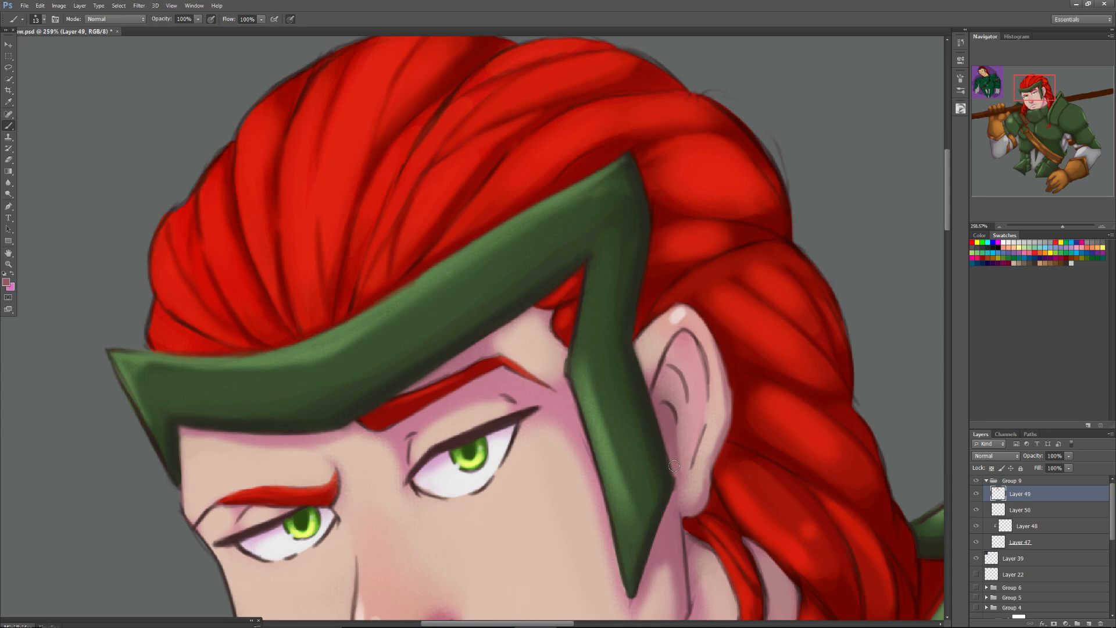
left_click(719, 403, "alt")
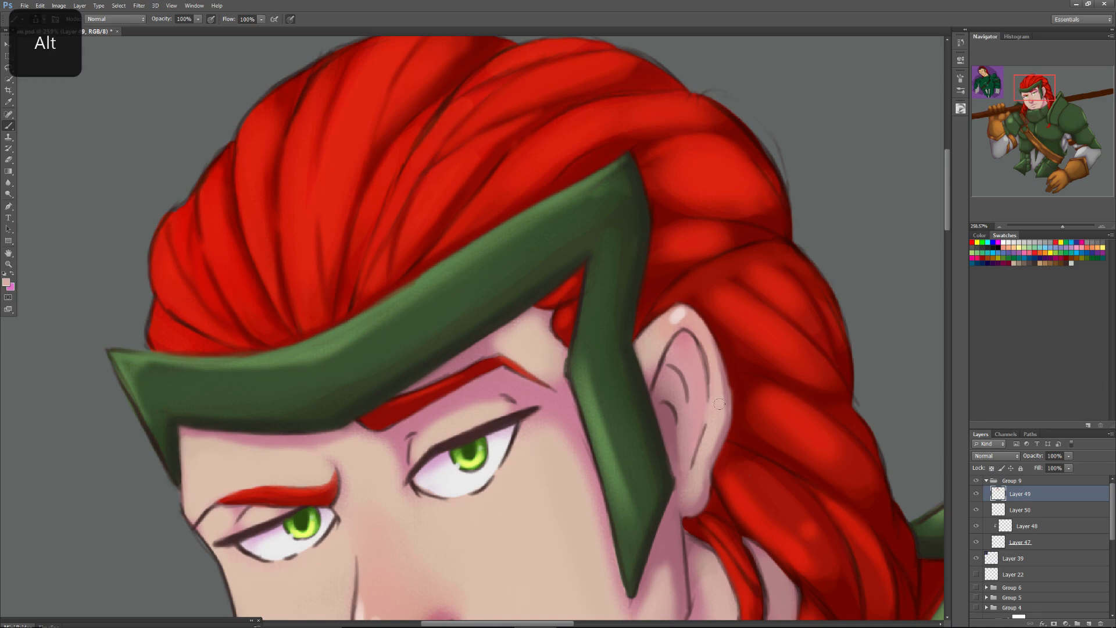
left_click(712, 433, "alt")
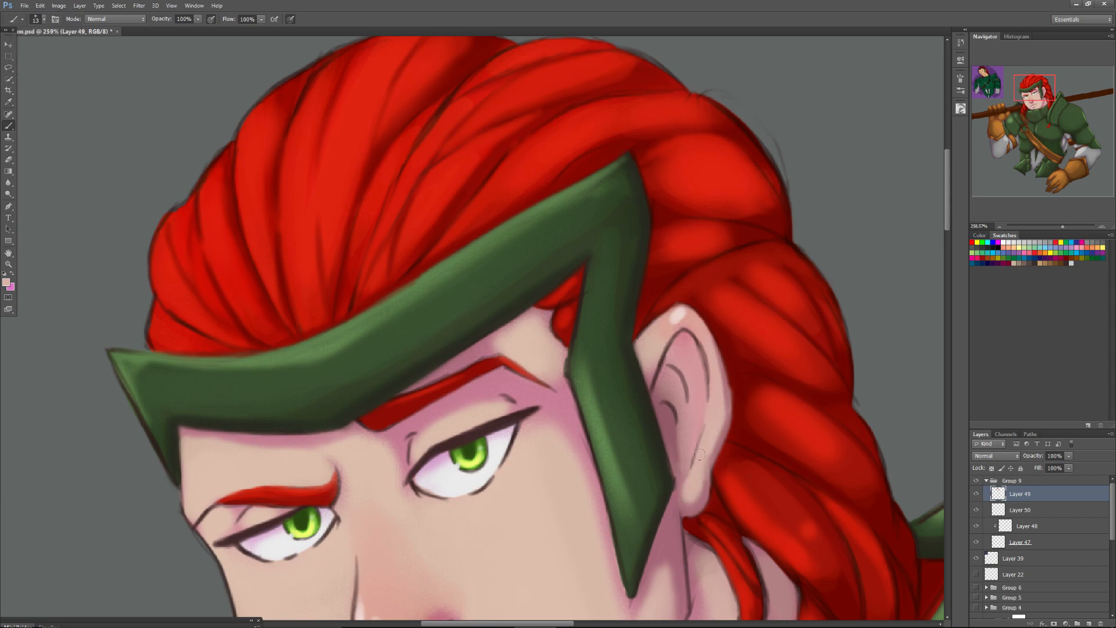
left_click_drag(706, 355, 711, 386)
Paint a thin light green highlight along the headband's upper edge with a small soft brush, from the peak to the front tip.
left_click_drag(1023, 89, 1024, 91)
left_click(641, 252, "alt")
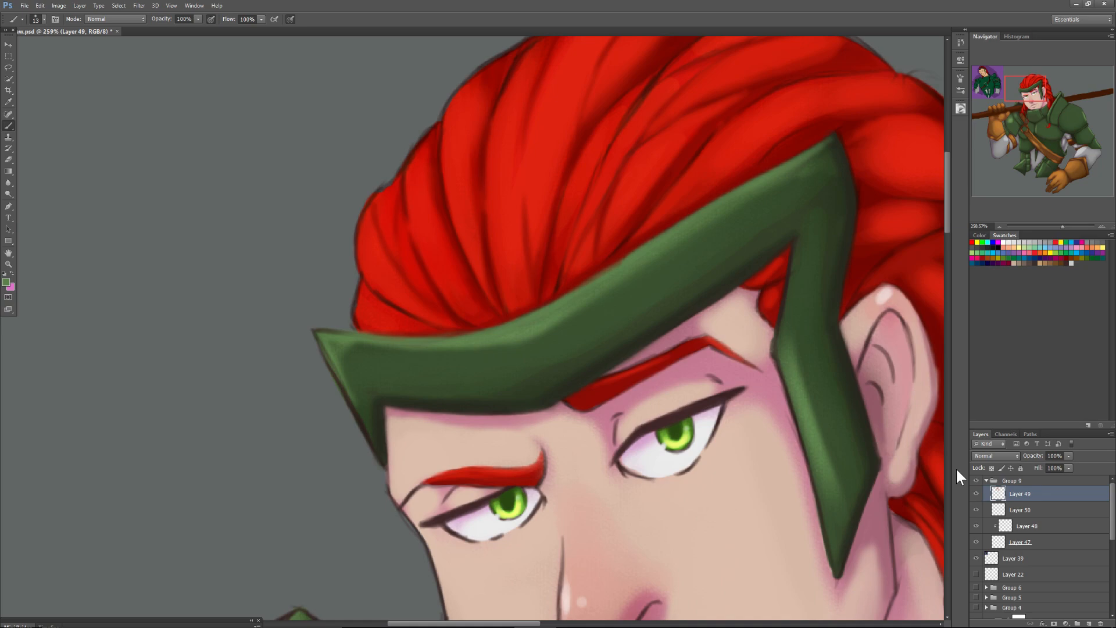
left_click(960, 110)
left_click_drag(852, 176, 868, 159)
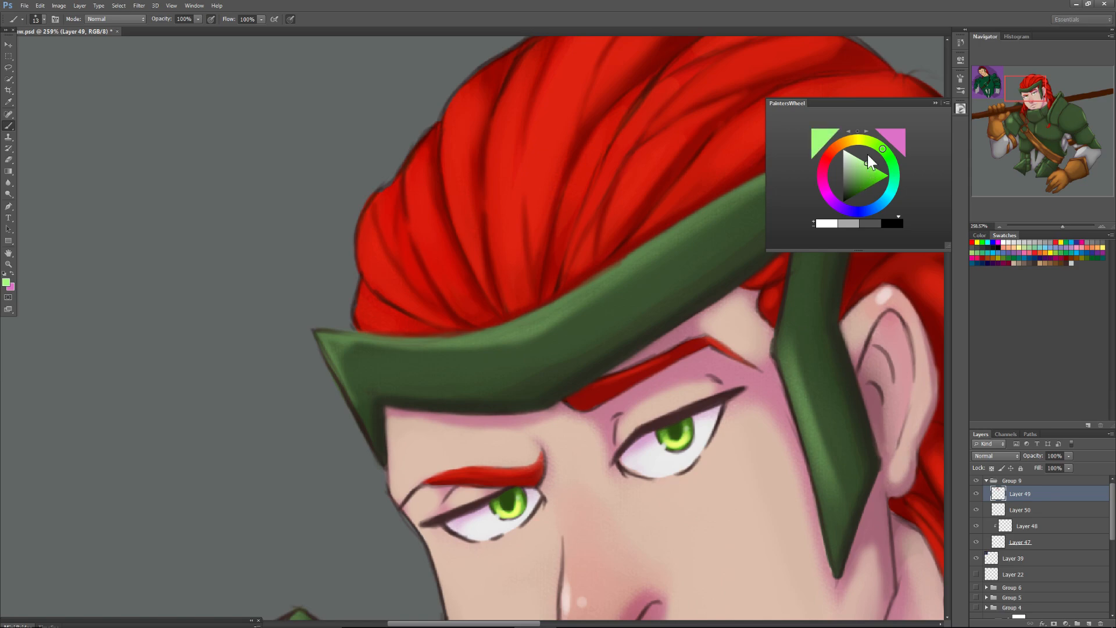
left_click(933, 103)
right_click(789, 191)
left_click(796, 196)
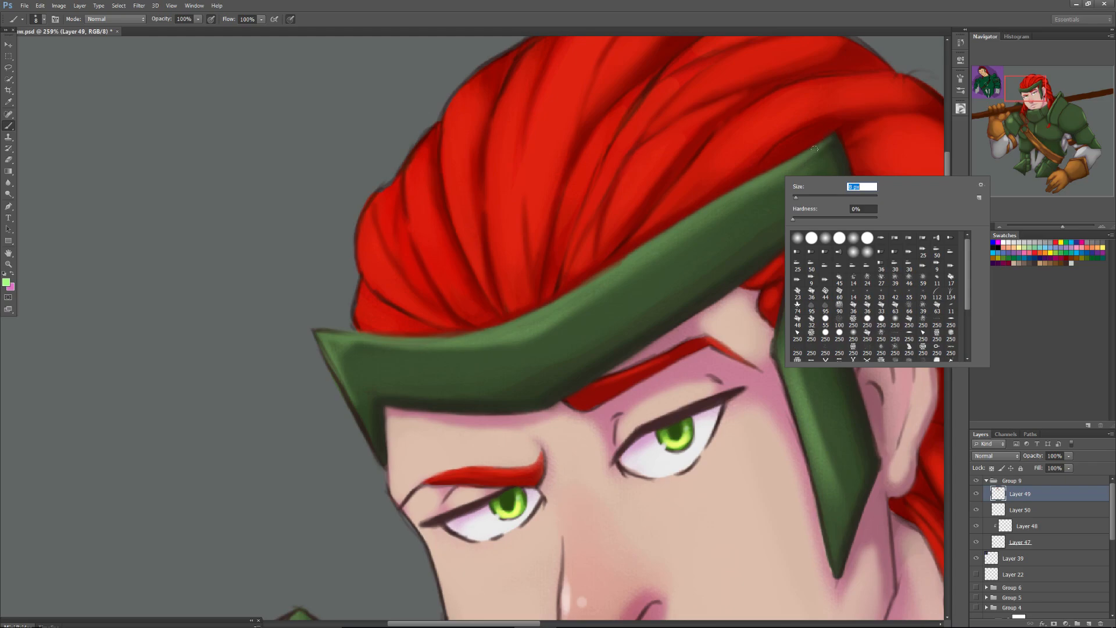
left_click(829, 139)
left_click_drag(829, 139, 774, 171)
left_click_drag(831, 137, 663, 231)
left_click_drag(727, 193, 573, 295)
left_click_drag(620, 262, 501, 323)
mouse_move(559, 297)
left_mouse_down()
mouse_move(473, 335)
mouse_move(315, 332)
mouse_move(448, 334)
mouse_move(386, 339)
left_mouse_up()
left_click_drag(487, 325, 376, 335)
Highlight the edge of the headband's front point in light green and blend it with a sampled mid green.
mouse_move(339, 384)
left_mouse_down()
mouse_move(352, 407)
mouse_move(321, 349)
left_mouse_up()
mouse_move(347, 405)
left_mouse_down()
mouse_move(316, 337)
mouse_move(341, 383)
left_mouse_up()
mouse_move(321, 344)
left_mouse_down()
mouse_move(312, 330)
mouse_move(334, 378)
mouse_move(317, 334)
left_mouse_up()
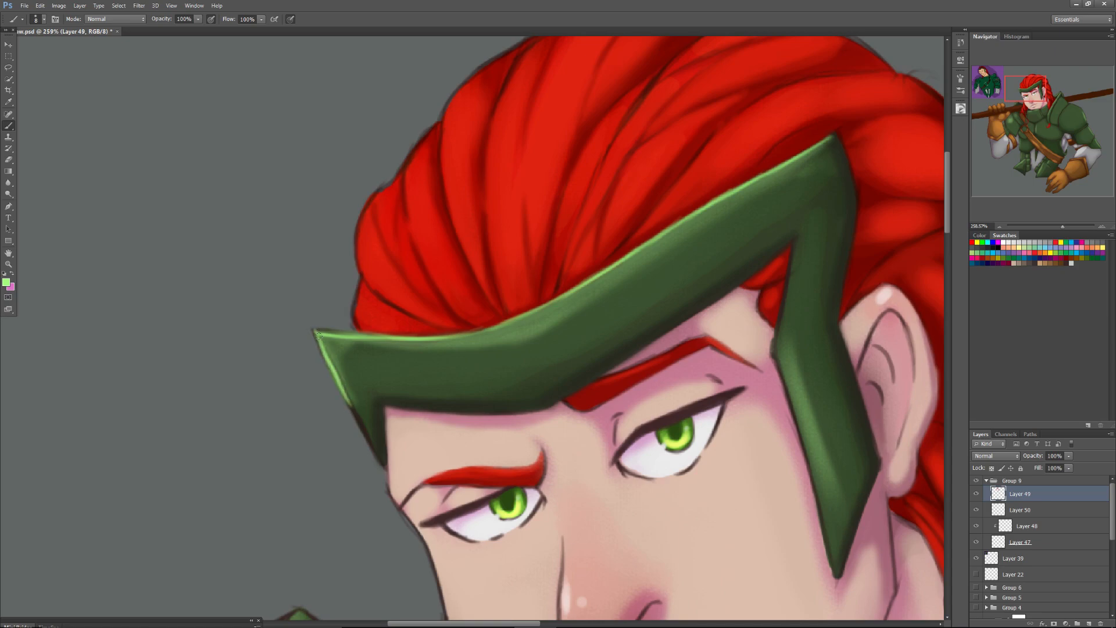
left_click(345, 388, "alt")
mouse_move(349, 398)
left_mouse_down()
mouse_move(333, 364)
mouse_move(348, 397)
left_mouse_up()
left_click(334, 335, "alt")
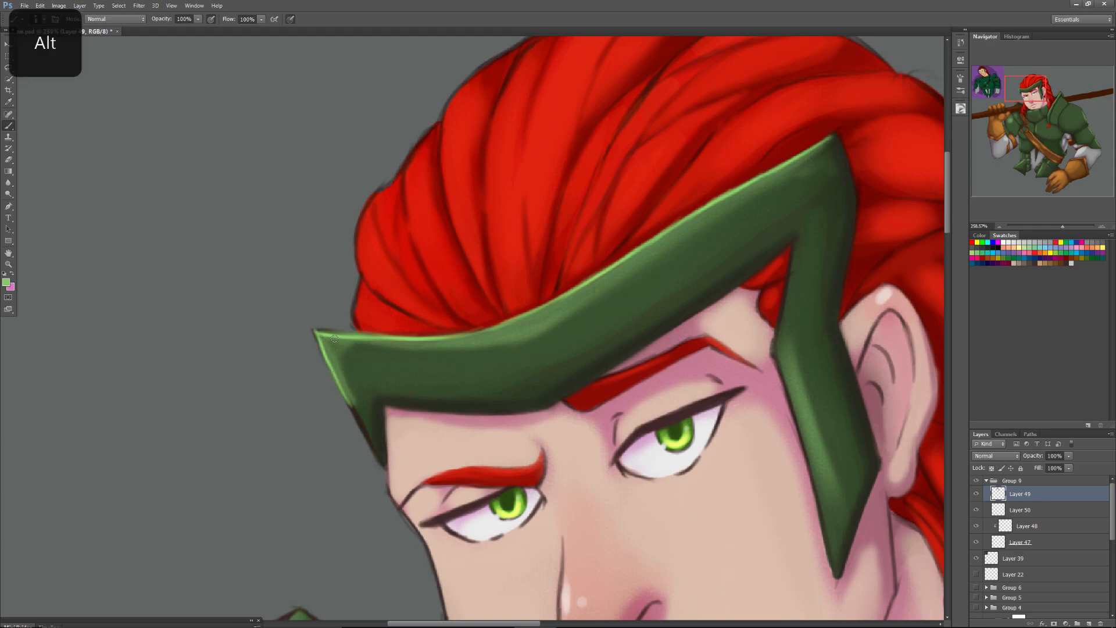
Highlight the face-side edge of the headband's side piece in light green, broadening it with a 22 px brush and sampled greens.
left_click_drag(807, 464, 790, 400)
mouse_move(817, 495)
left_mouse_down()
mouse_move(805, 447)
mouse_move(819, 503)
mouse_move(799, 430)
mouse_move(806, 458)
left_mouse_up()
mouse_move(794, 419)
left_mouse_down()
mouse_move(774, 363)
mouse_move(784, 382)
left_mouse_up()
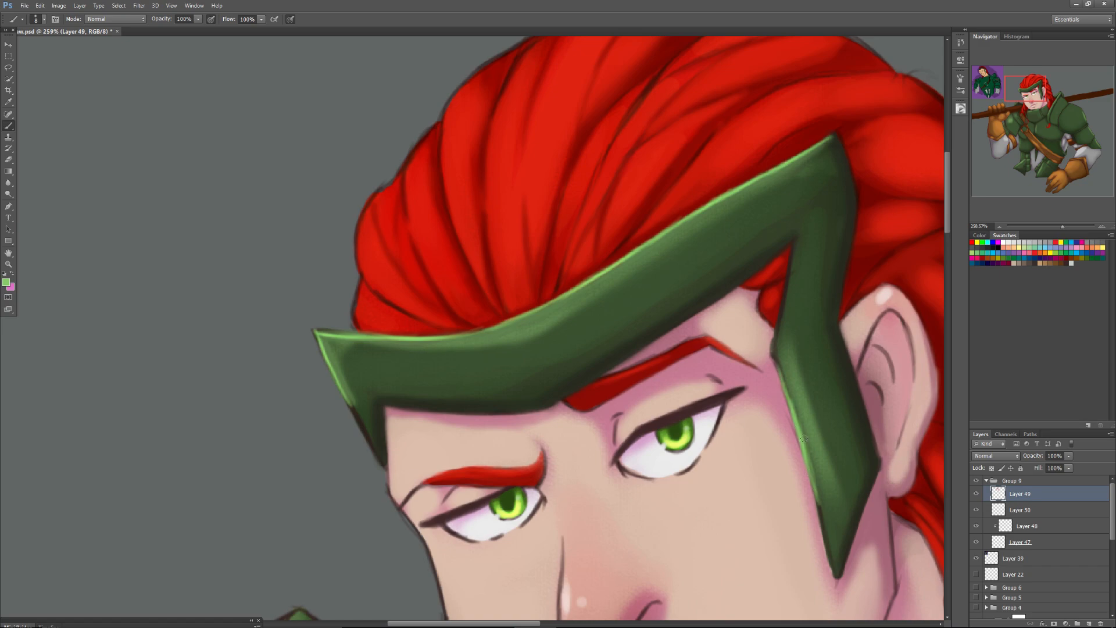
right_click(804, 436)
left_click(823, 459)
mouse_move(805, 442)
left_mouse_down()
mouse_move(801, 414)
mouse_move(813, 469)
mouse_move(802, 413)
left_mouse_up()
left_click_drag(816, 475, 798, 405)
left_click_drag(1062, 226, 1058, 226)
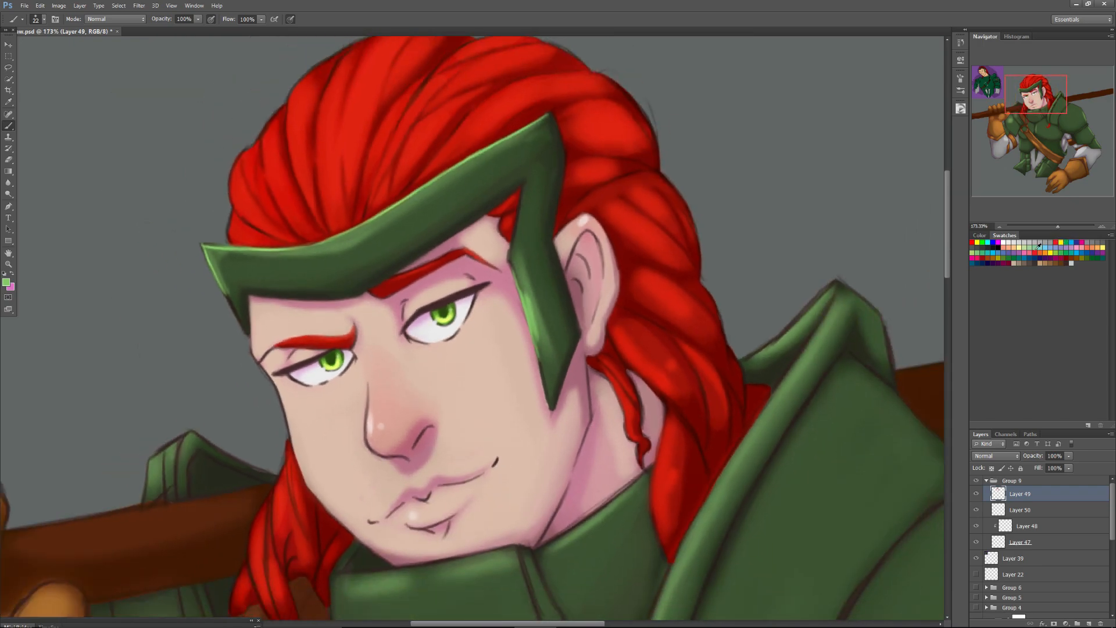
left_click(524, 283, "alt")
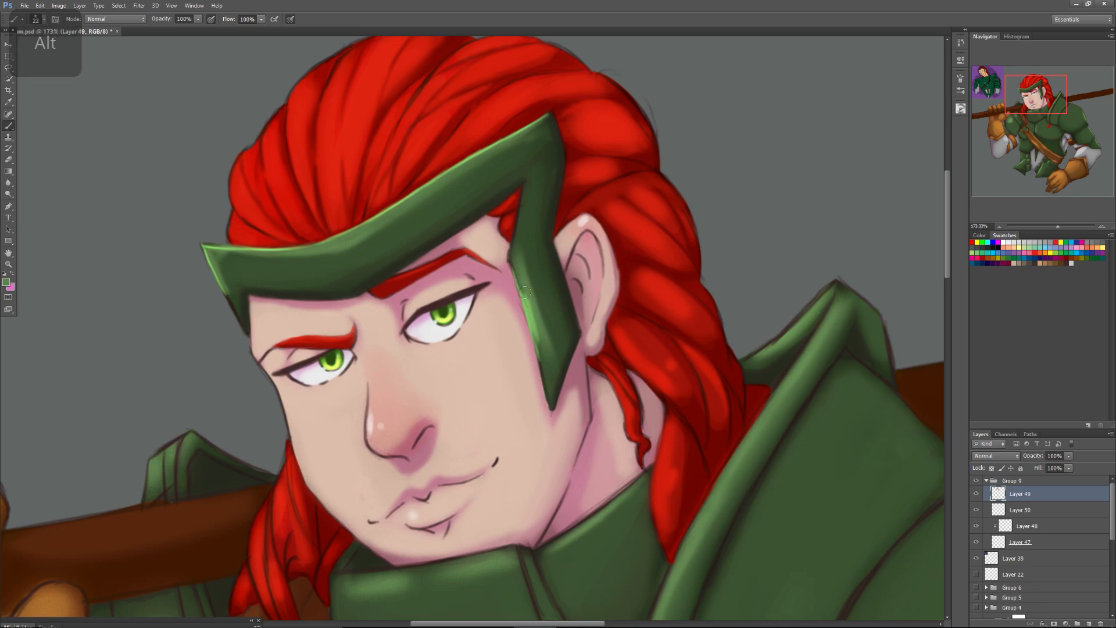
left_click(527, 308, "alt")
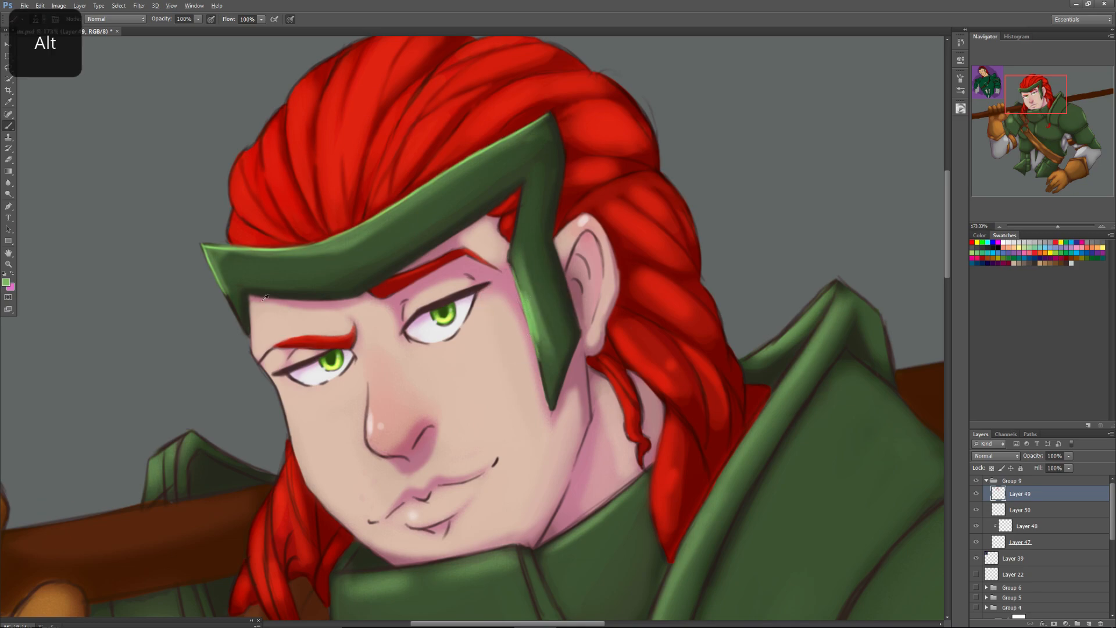
Soften the jaw outline below the ear with a sampled pink shadow tone.
left_click(258, 323, "alt")
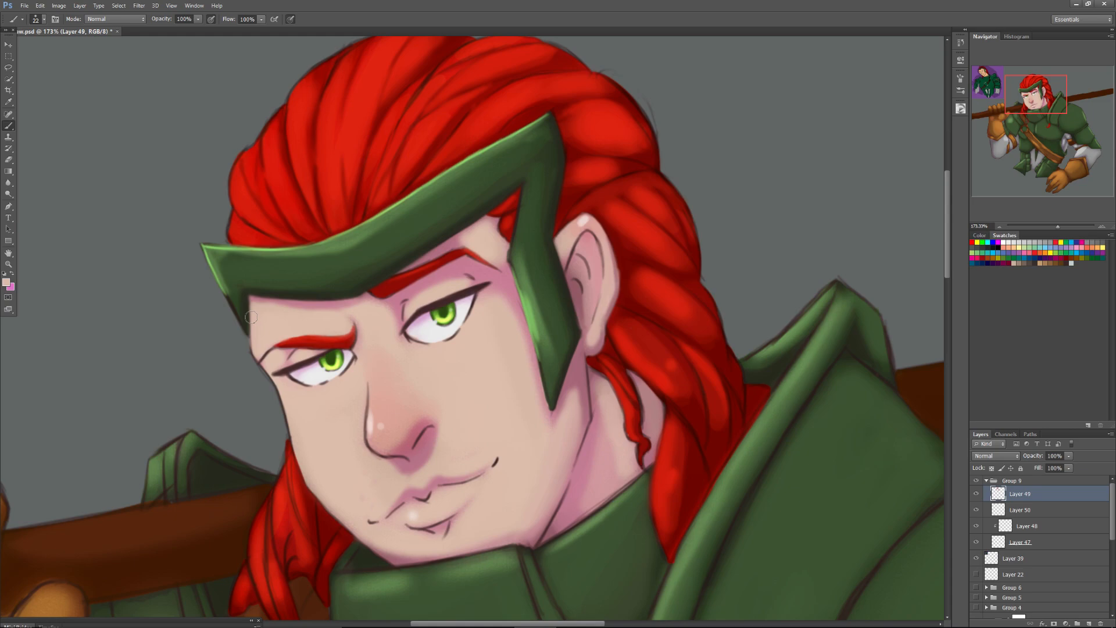
left_click(596, 425, "alt")
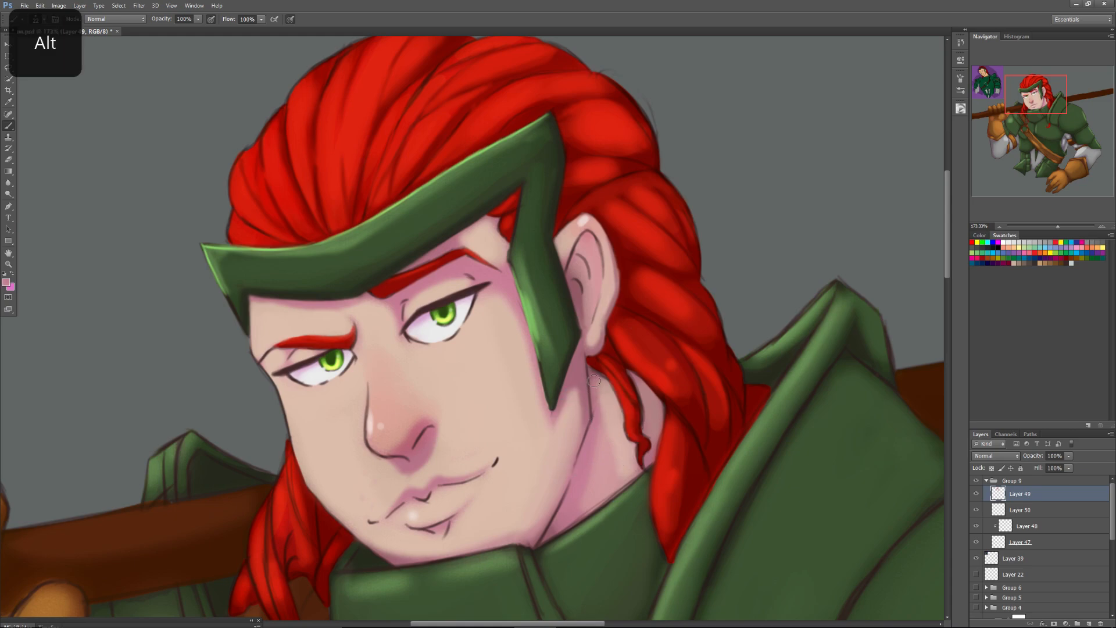
left_click_drag(590, 379, 593, 414)
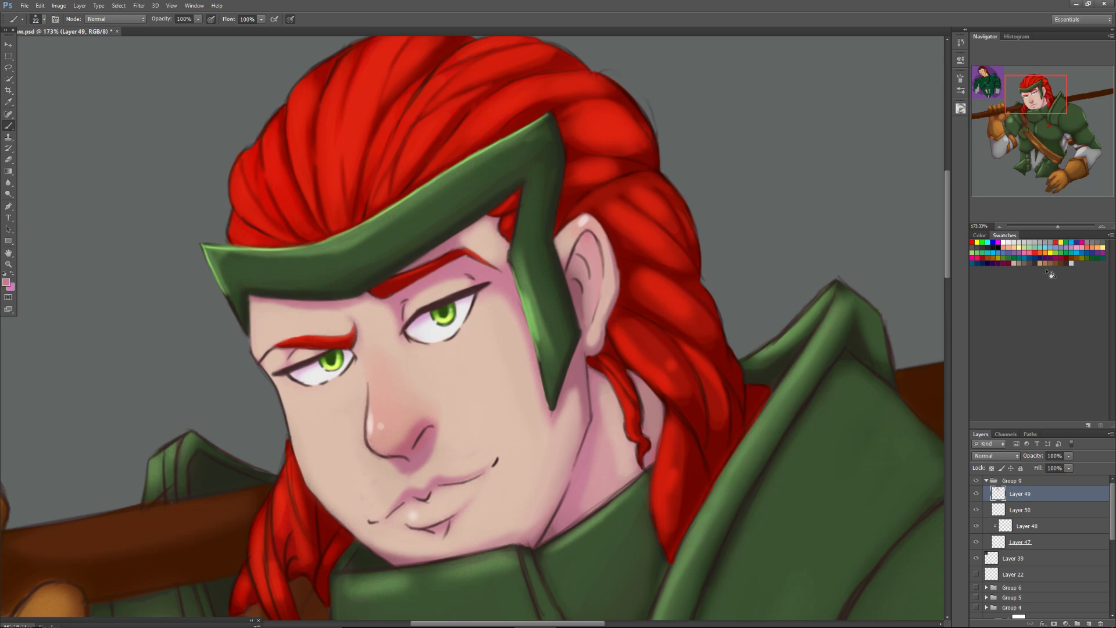
Flip the whole canvas horizontally.
left_click_drag(1058, 226, 1045, 233)
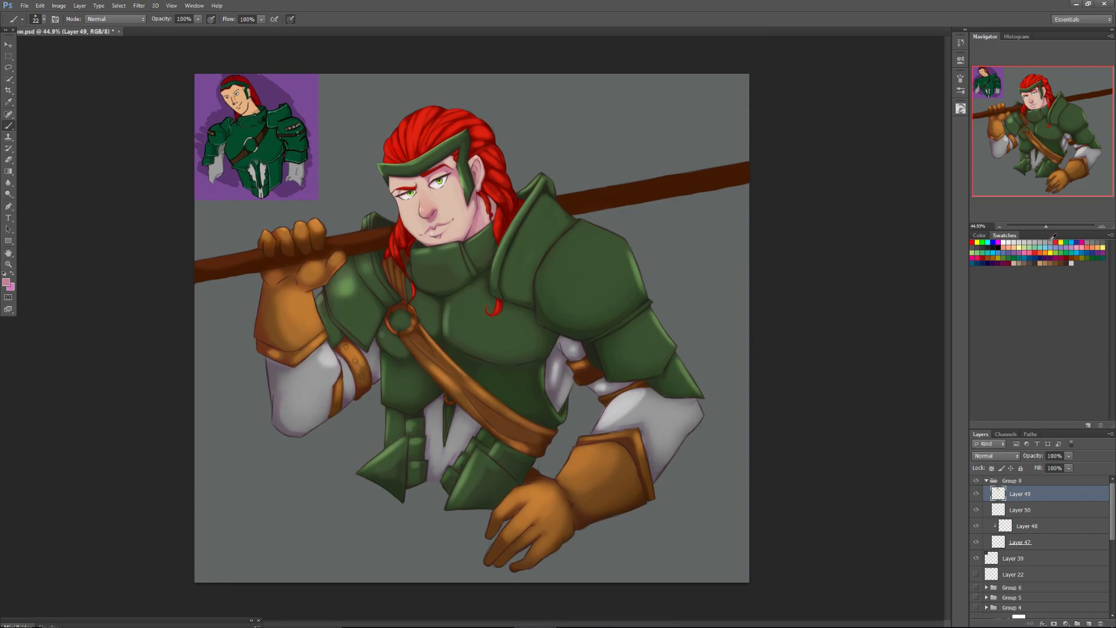
left_click(58, 5)
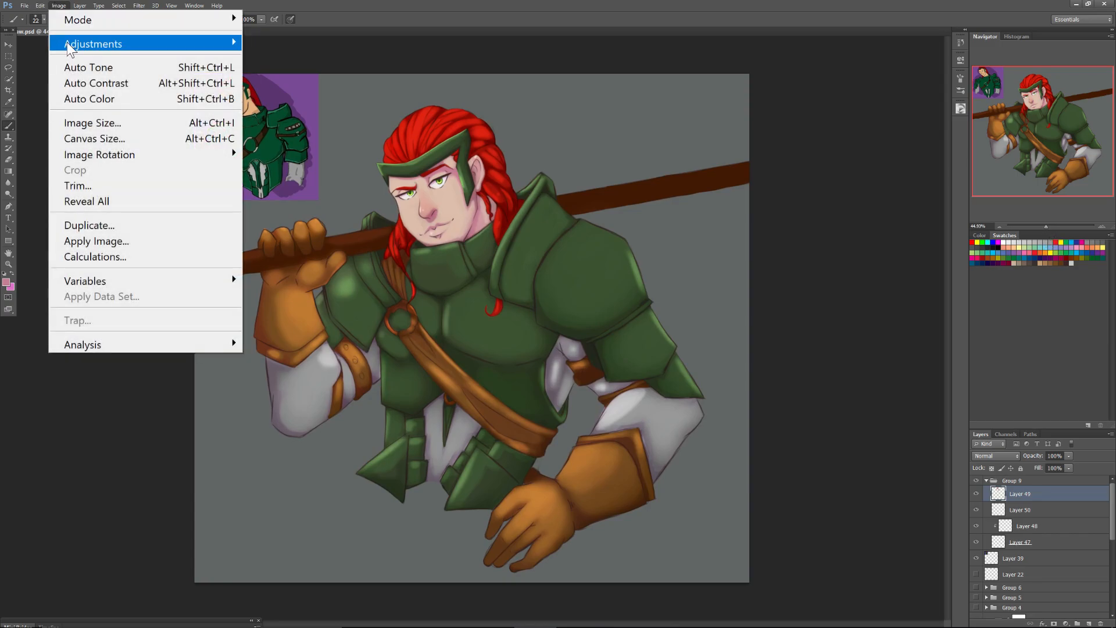
mouse_move(65, 157)
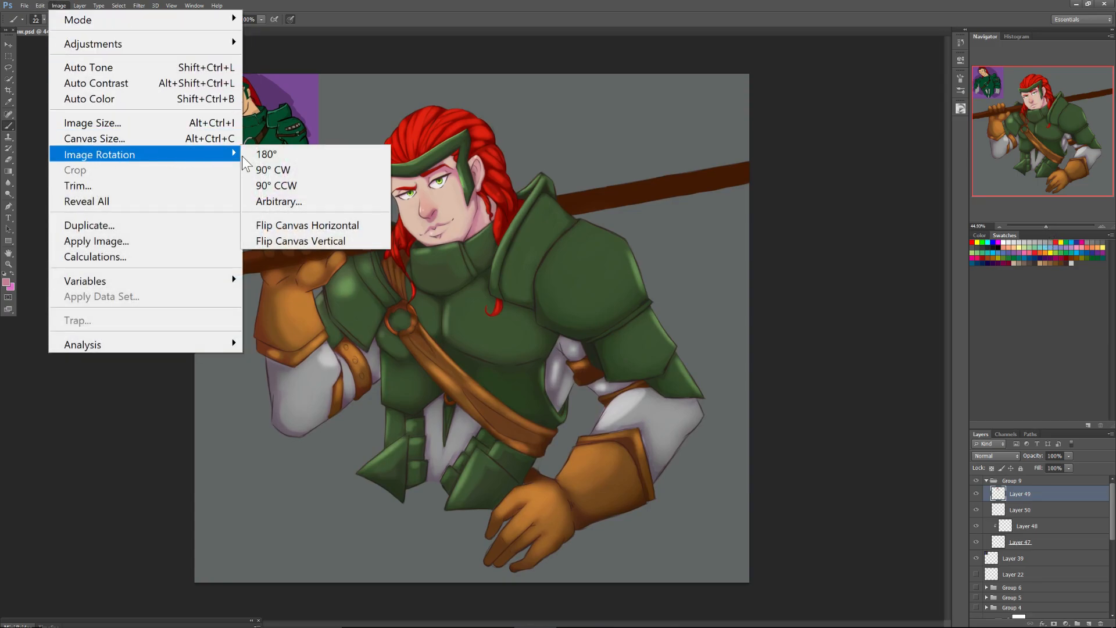
left_click(265, 226)
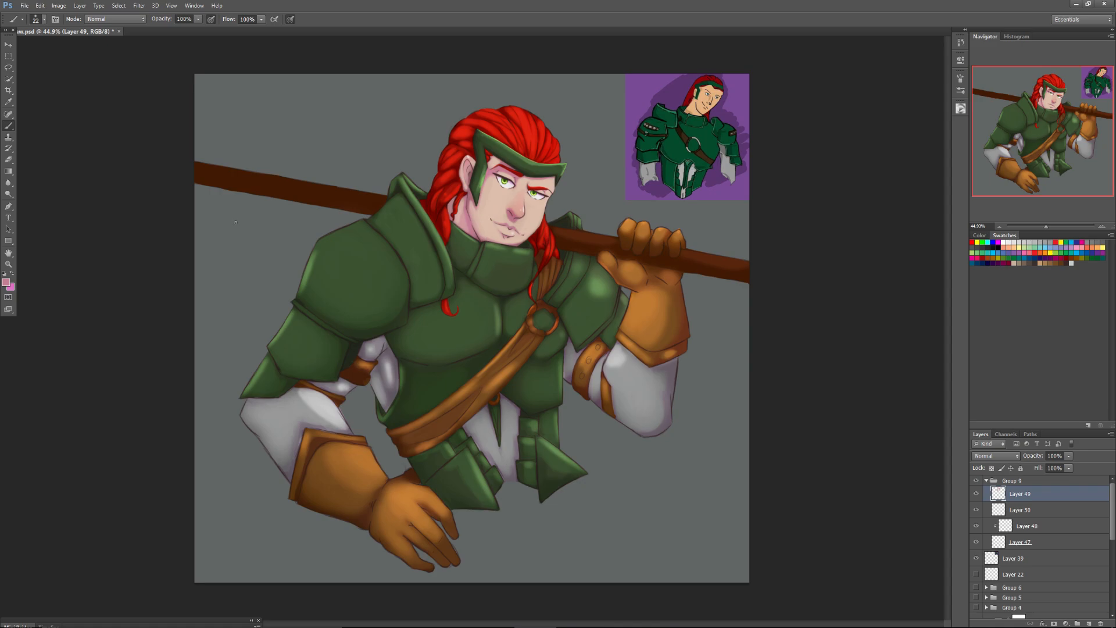
Pick a bright red based on the sampled hair colour and touch the hair's front edge with a 5 px brush.
left_click_drag(1045, 228, 1050, 225)
left_click_drag(1037, 150, 1044, 117)
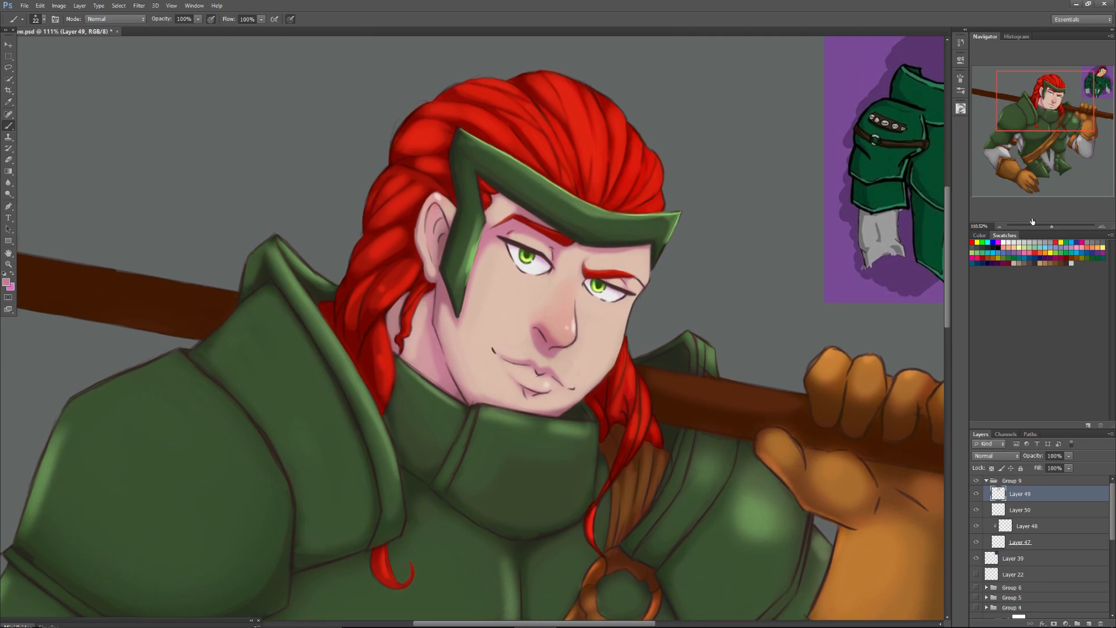
left_click(589, 147, "alt")
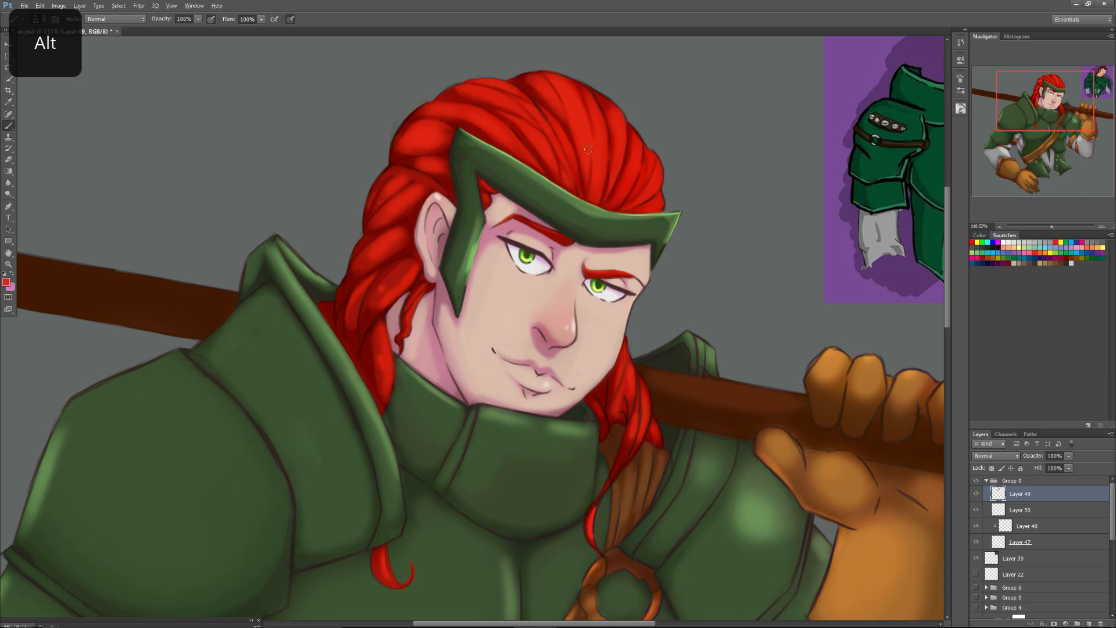
left_click_drag(1052, 225, 1060, 226)
left_click_drag(1048, 104, 1052, 91)
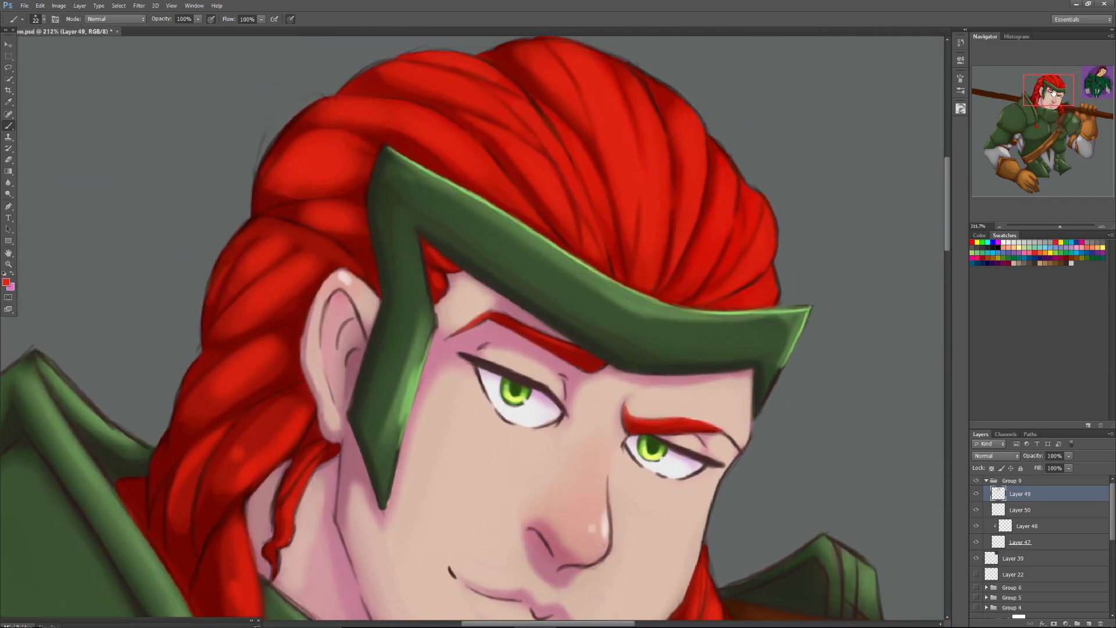
key("alt")
left_click(960, 110)
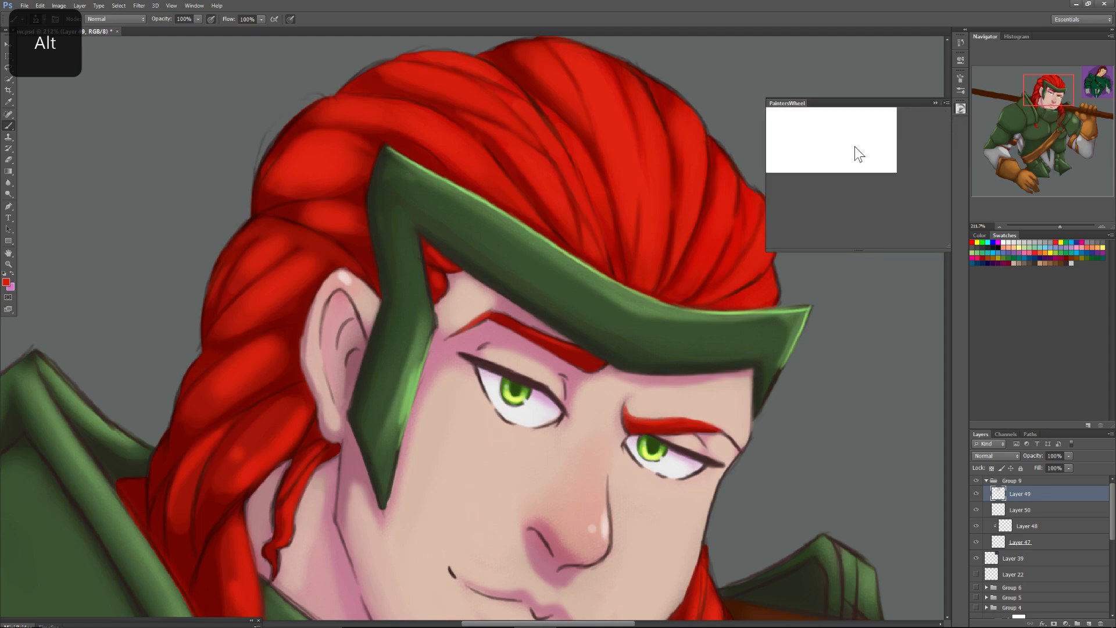
left_click(877, 170)
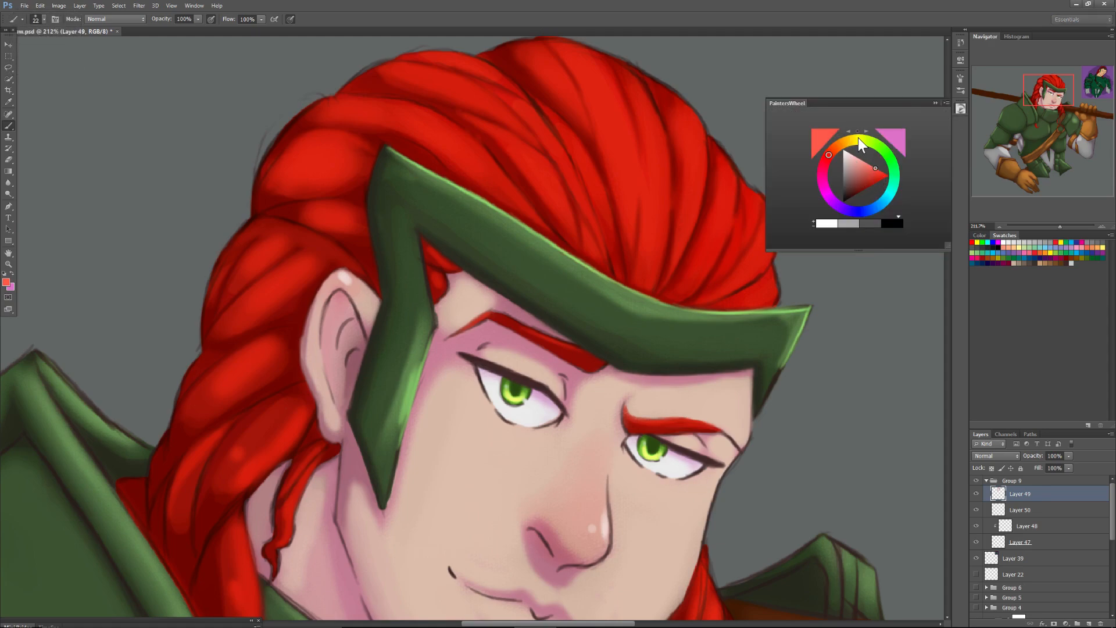
left_click(829, 148)
left_click(877, 170)
left_click(724, 203, "alt")
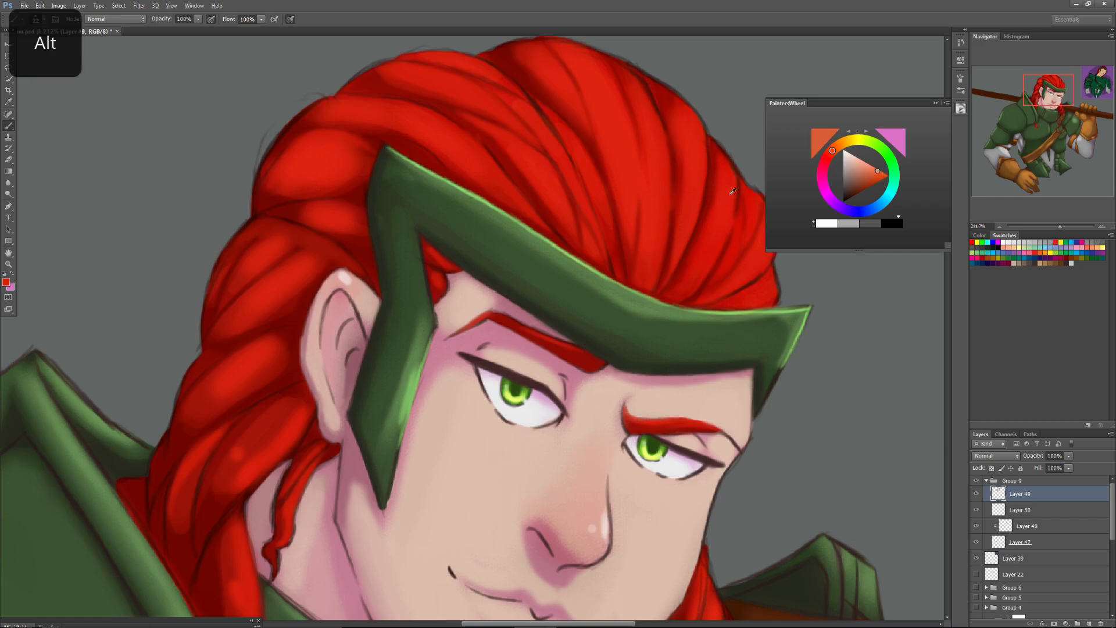
left_click(935, 103)
right_click(767, 243)
left_click(779, 262)
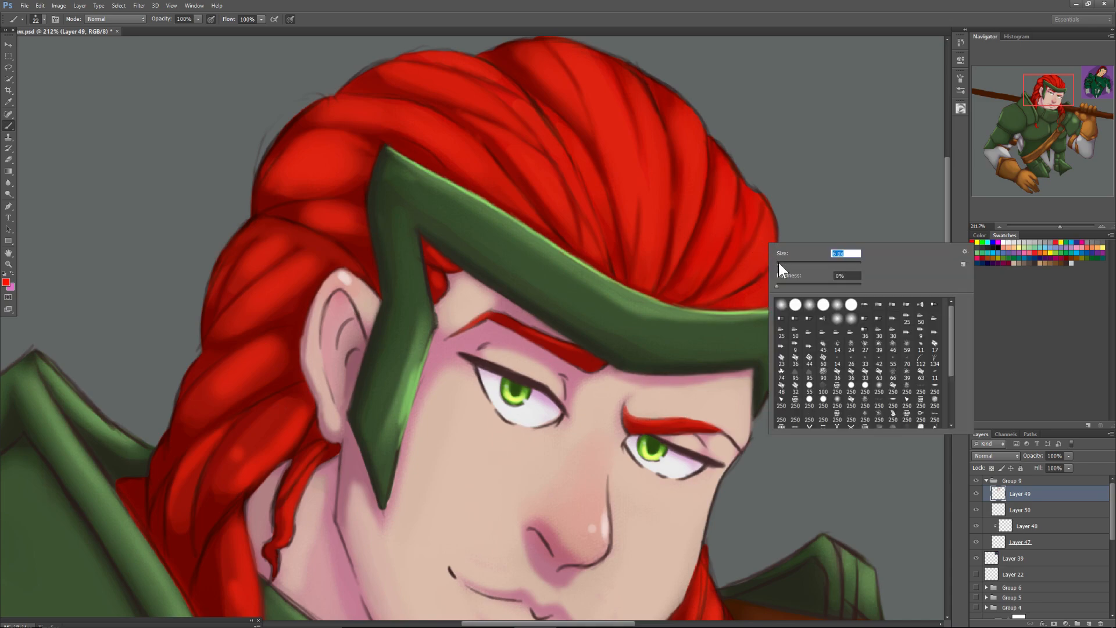
left_click(776, 229)
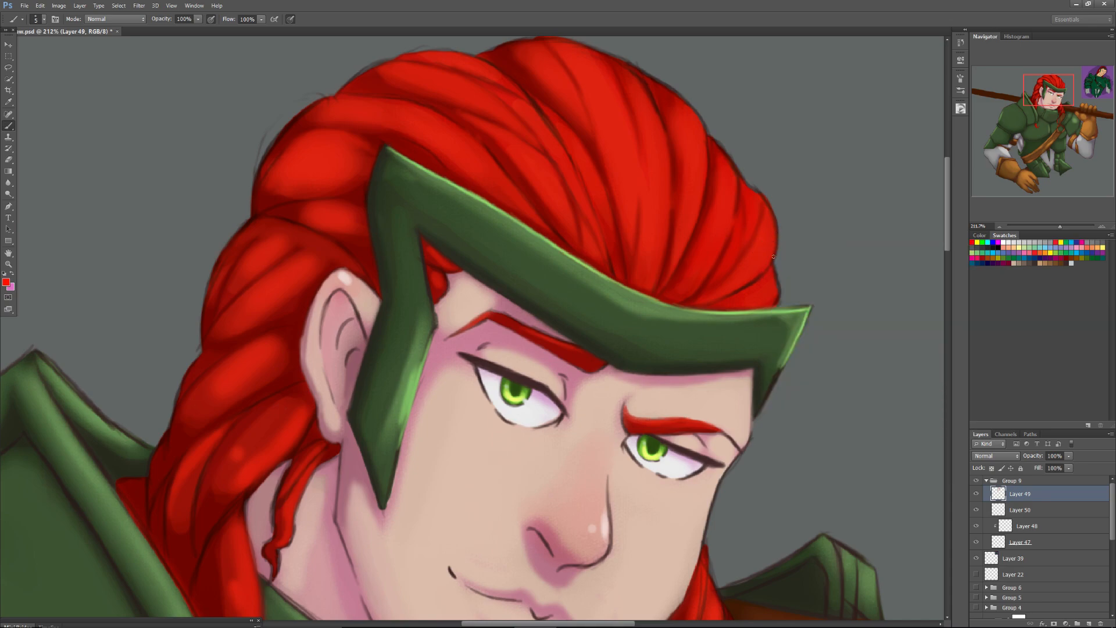
Choose a slightly lighter red and paint a thin rim along the hair's front edge above the headband.
right_click(804, 222)
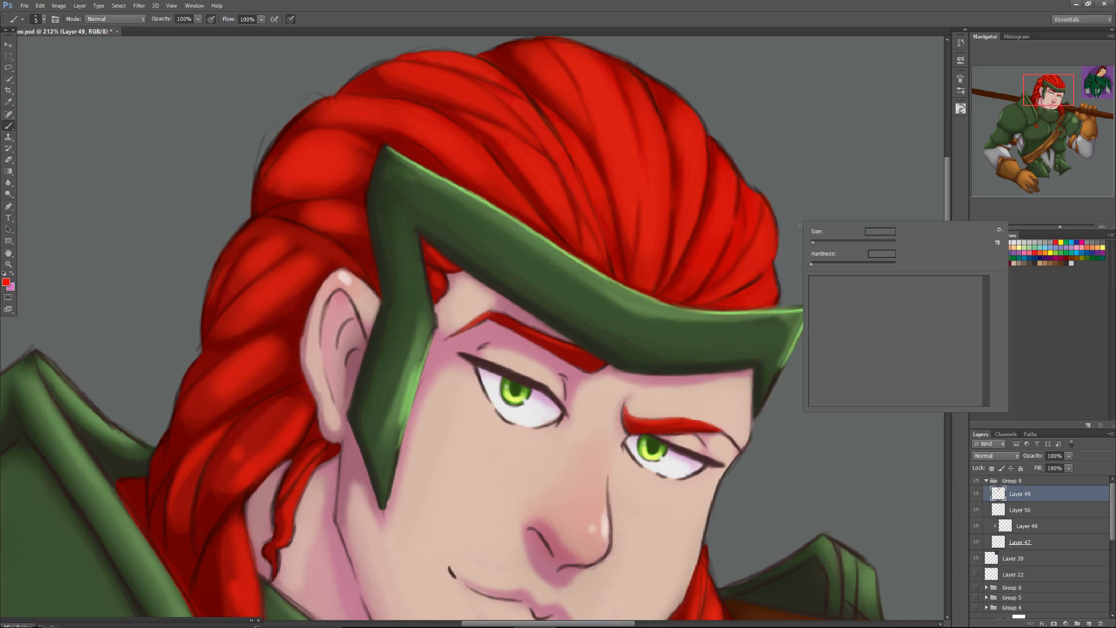
left_click(960, 108)
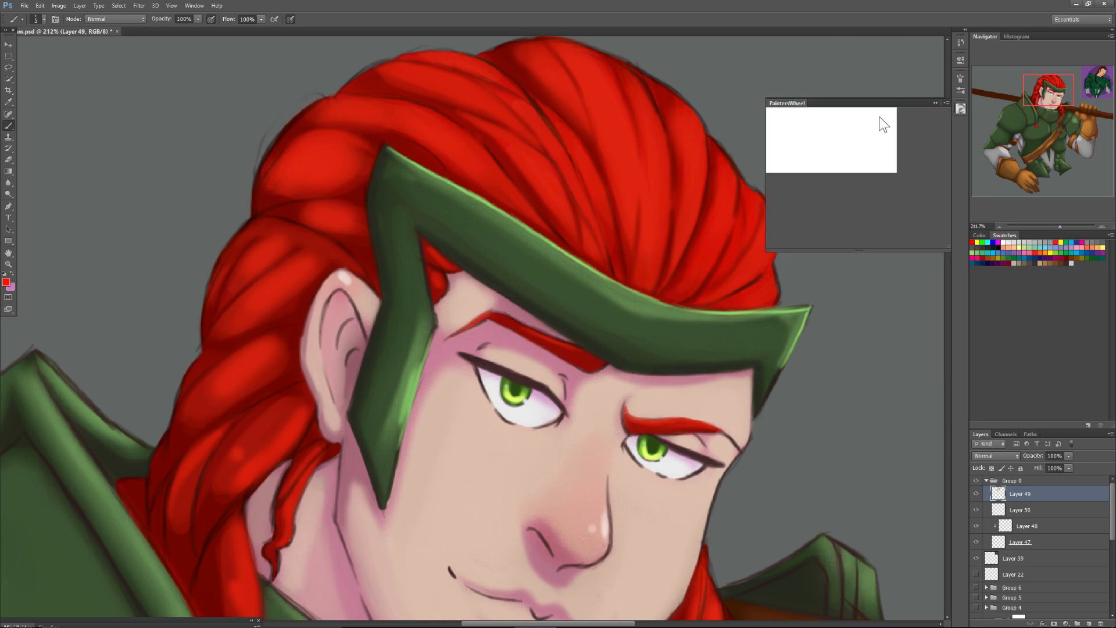
left_click(881, 172)
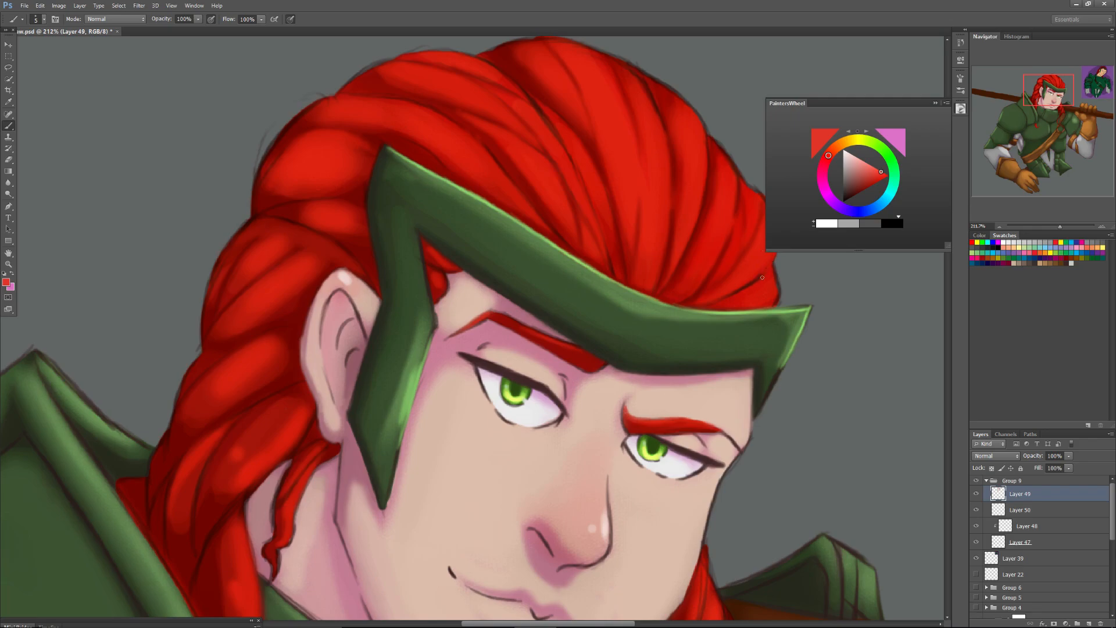
left_click(934, 103)
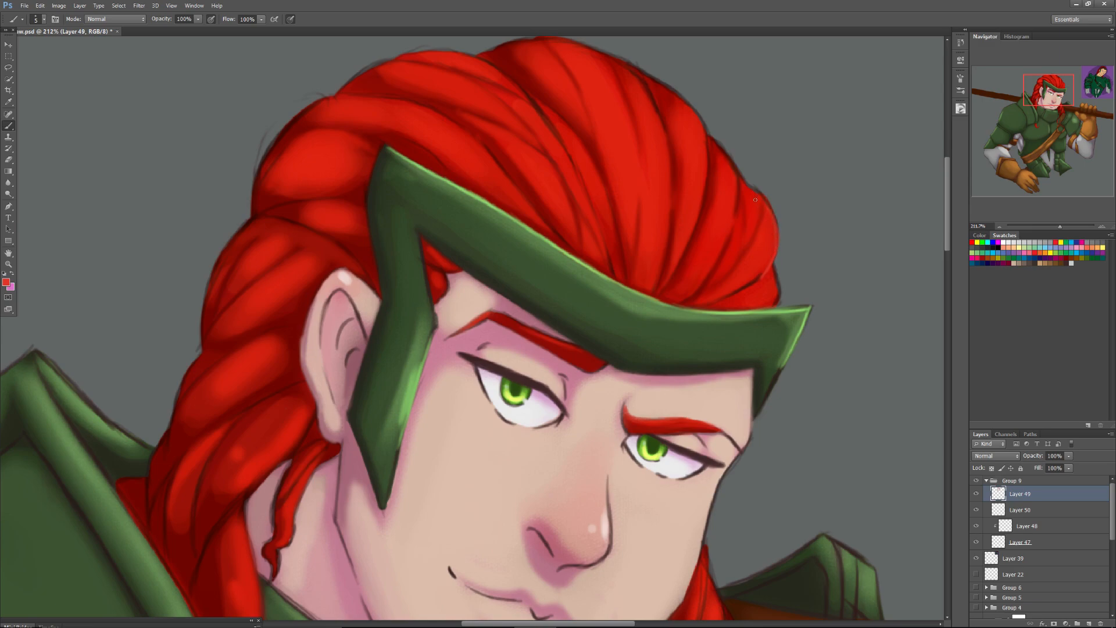
Choose a brighter coral red and highlight the hair's front edge just above the headband tip.
mouse_move(1057, 86)
left_mouse_down()
mouse_move(1046, 89)
mouse_move(1062, 97)
left_mouse_up()
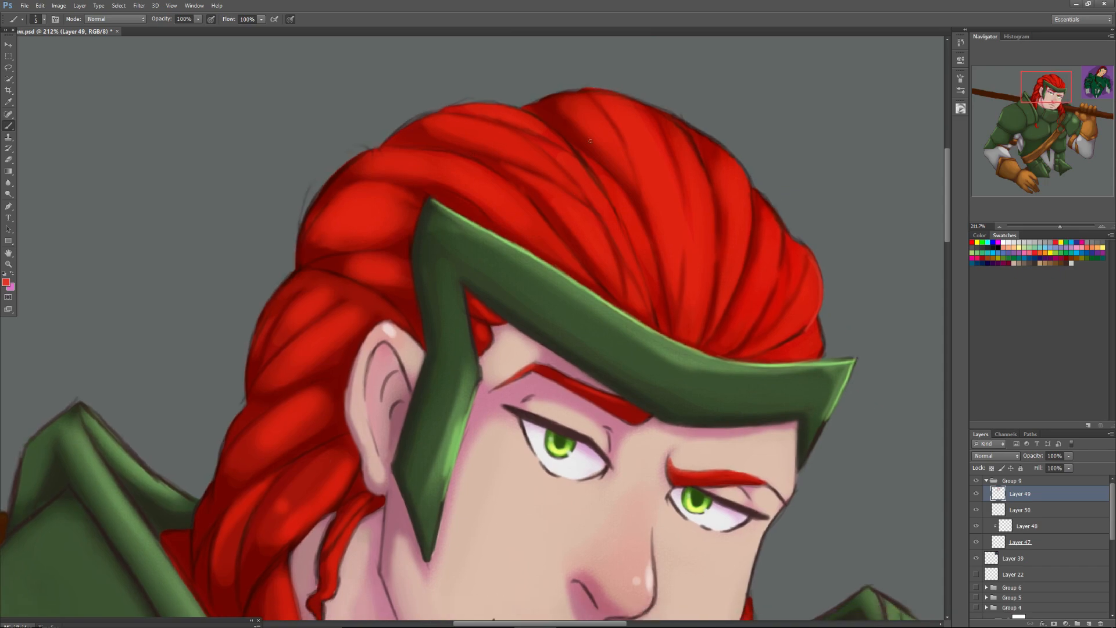
right_click(782, 302)
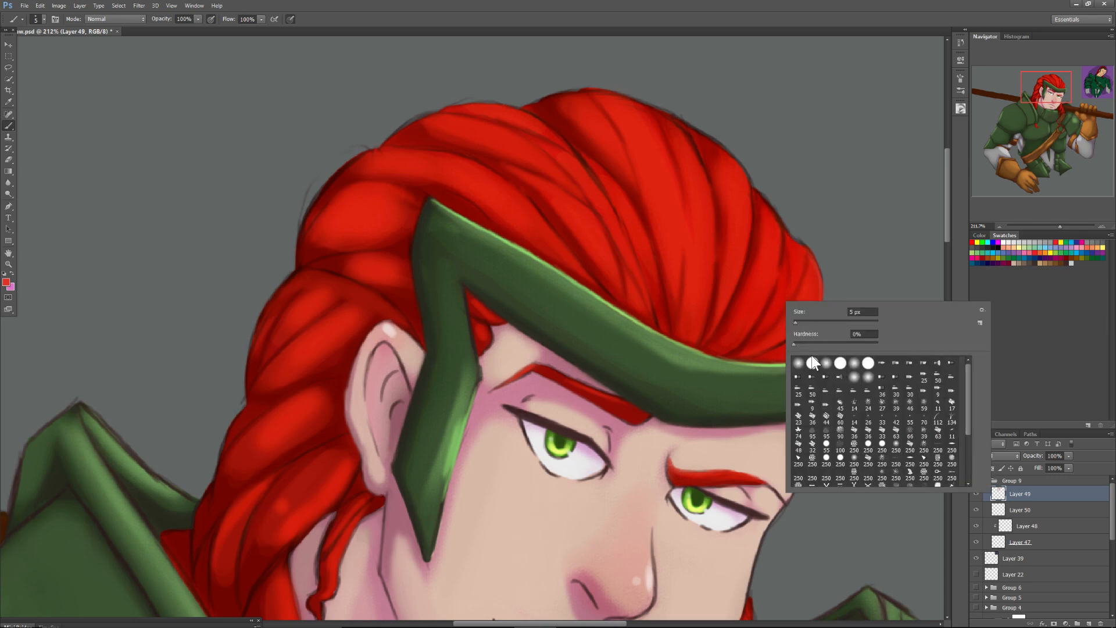
left_click(959, 108)
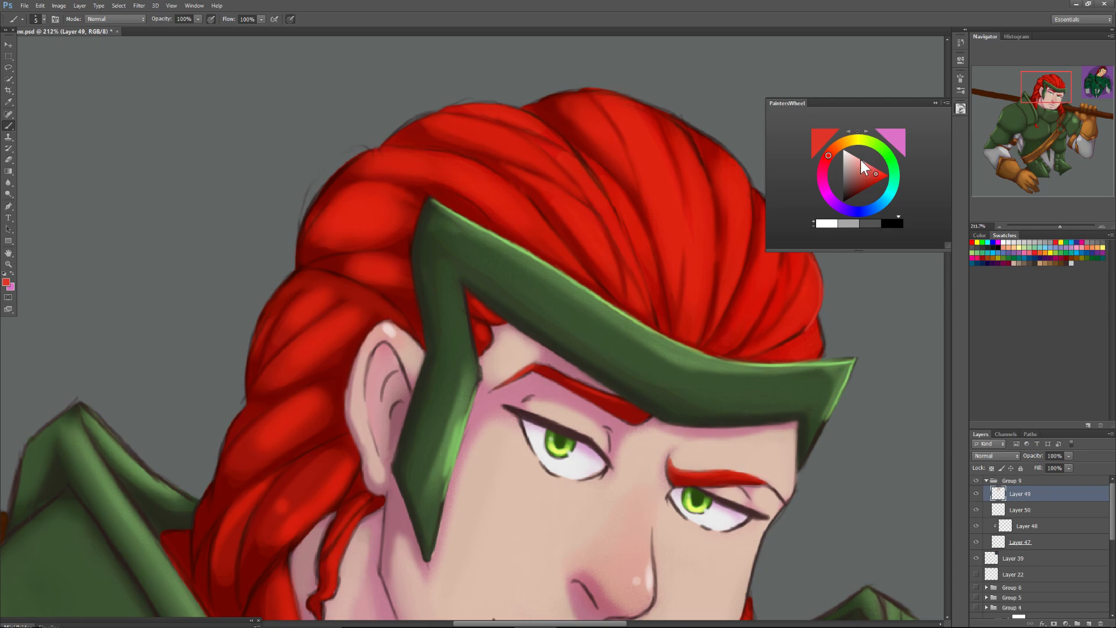
left_click(877, 169)
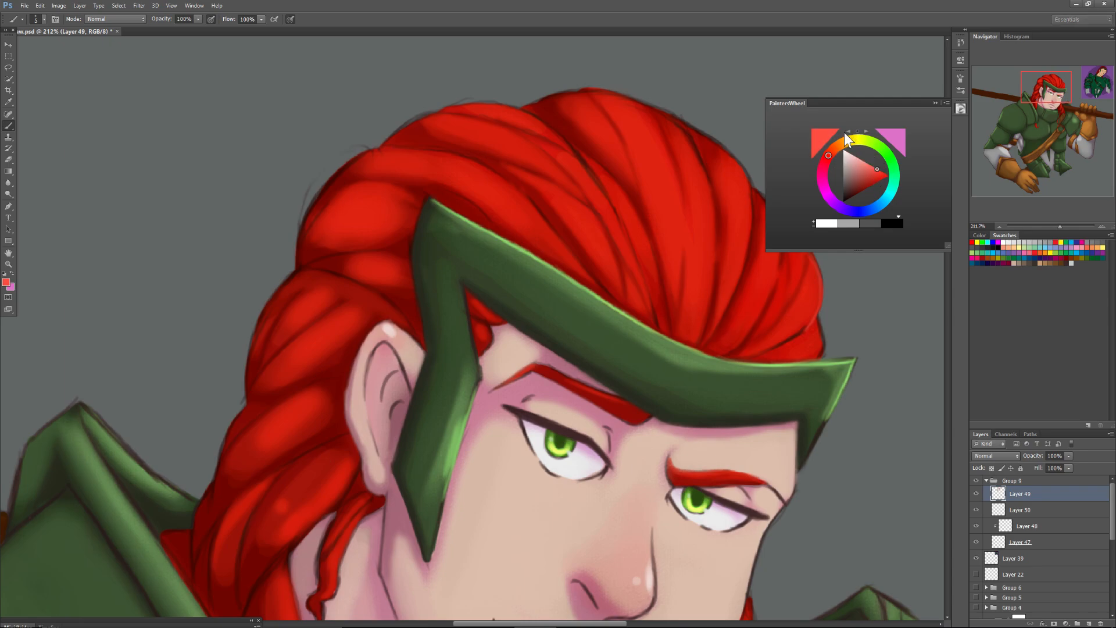
left_click(935, 102)
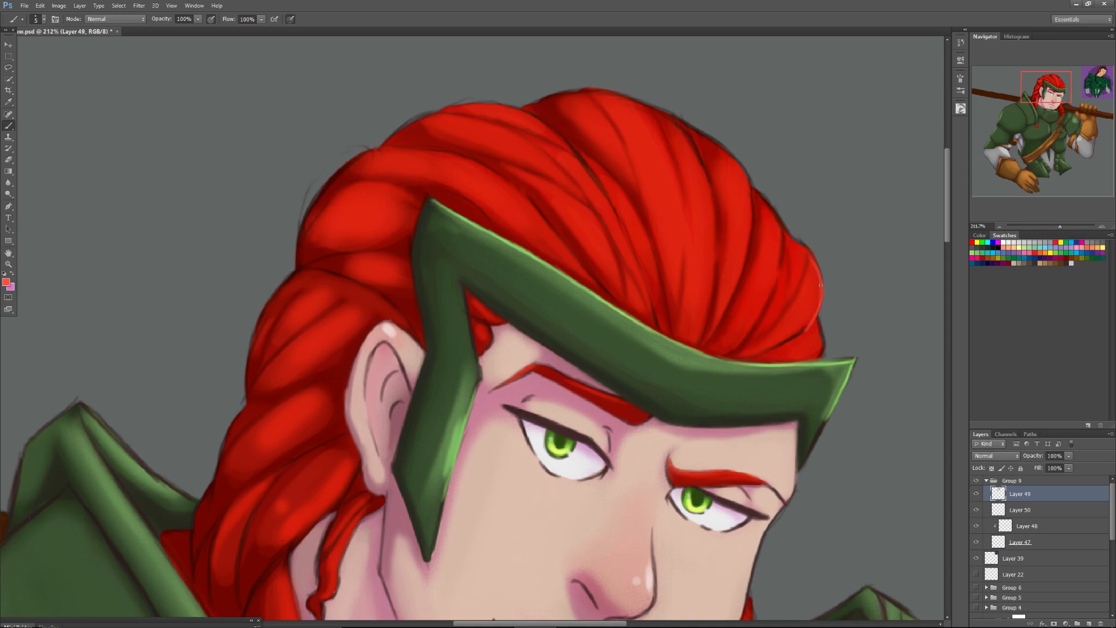
left_click_drag(819, 356, 817, 318)
Extend the coral highlights over the front hair strands and up towards the crown with a 13 px brush.
right_click(777, 234)
left_click(786, 256)
left_click(775, 213)
mouse_move(781, 229)
left_mouse_down()
mouse_move(781, 268)
mouse_move(783, 229)
mouse_move(781, 263)
mouse_move(772, 207)
mouse_move(778, 221)
mouse_move(757, 196)
mouse_move(780, 229)
left_mouse_up()
left_click_drag(758, 197, 771, 215)
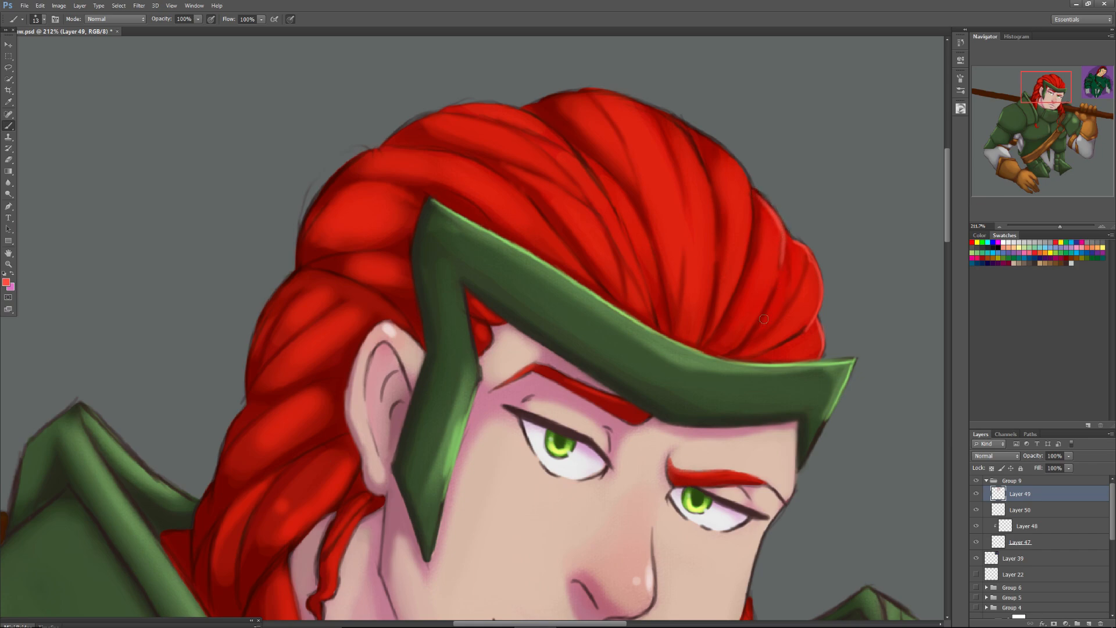
mouse_move(761, 321)
left_mouse_down()
mouse_move(754, 332)
mouse_move(778, 346)
left_mouse_up()
mouse_move(721, 148)
left_mouse_down()
mouse_move(748, 187)
mouse_move(701, 132)
mouse_move(732, 166)
left_mouse_up()
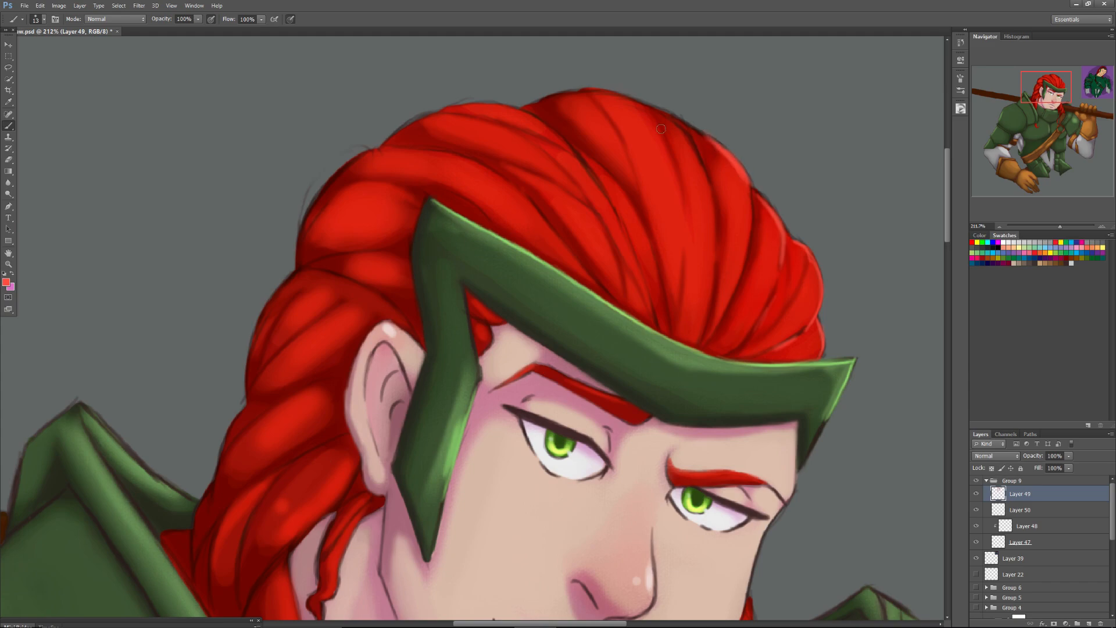
Set the brush to 11 px and paint a coral highlight along the outer edge of the hair lock beside the cheek.
left_click_drag(739, 245, 733, 277)
left_click_drag(1039, 91, 1043, 103)
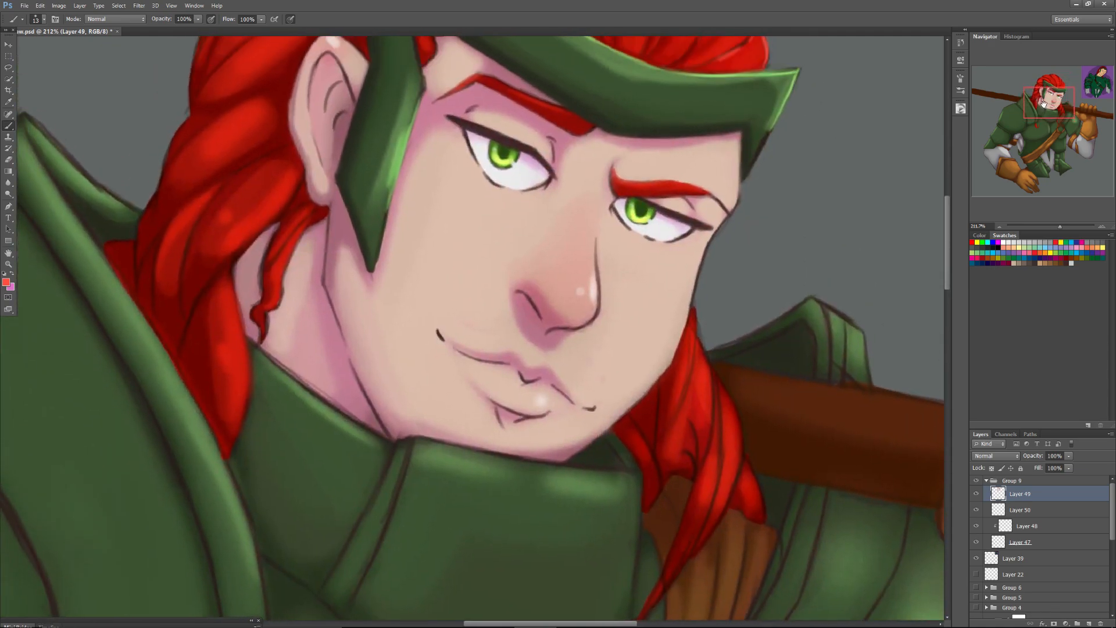
right_click(689, 335)
type("11")
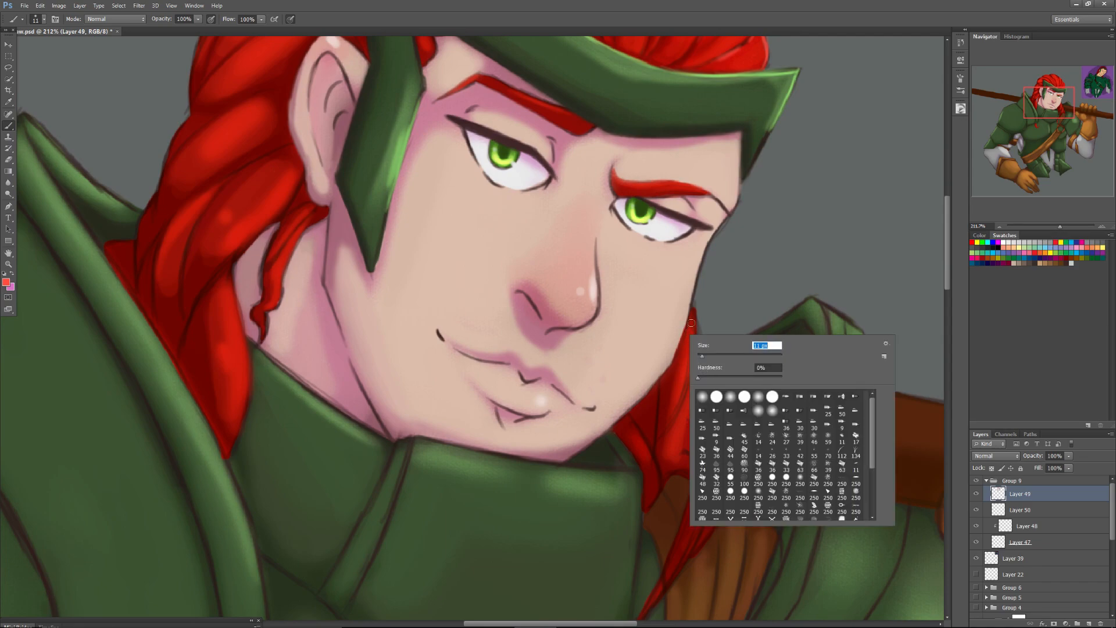
key("Return")
mouse_move(693, 323)
left_mouse_down()
mouse_move(712, 370)
mouse_move(710, 433)
mouse_move(713, 378)
mouse_move(692, 332)
mouse_move(734, 429)
mouse_move(740, 422)
mouse_move(738, 471)
mouse_move(726, 413)
left_mouse_up()
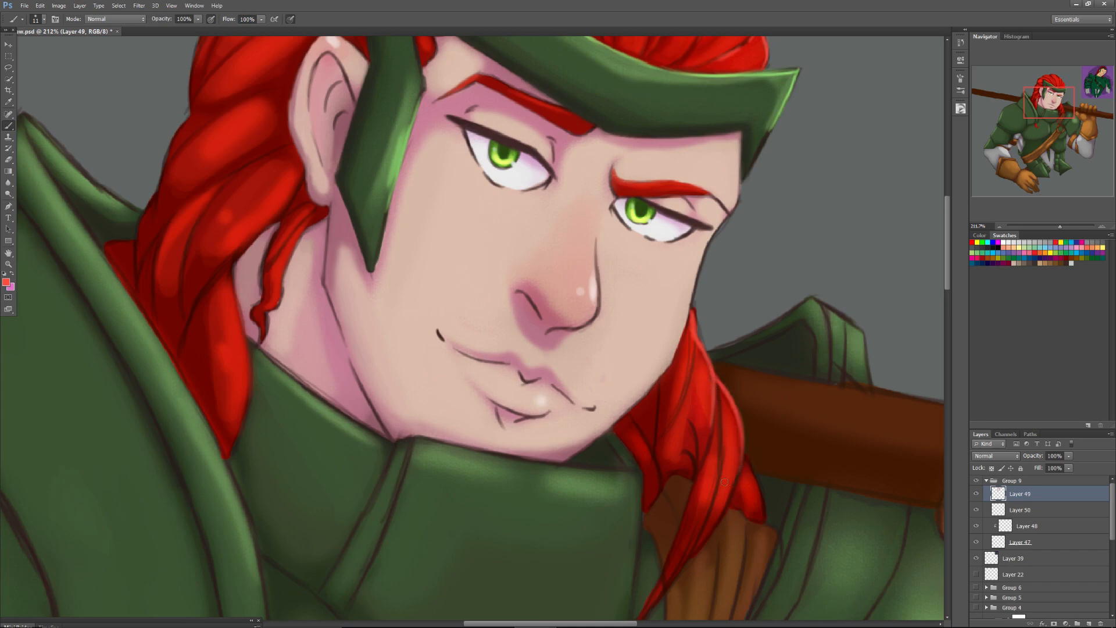
Add coral highlight strokes along the middle and lower strands of the hair lock hanging beside the jaw.
mouse_move(699, 543)
left_mouse_down()
mouse_move(719, 471)
mouse_move(720, 393)
left_mouse_up()
left_click_drag(723, 439, 714, 381)
mouse_move(717, 483)
left_mouse_down()
mouse_move(719, 398)
mouse_move(743, 456)
left_mouse_up()
left_click_drag(720, 515, 742, 450)
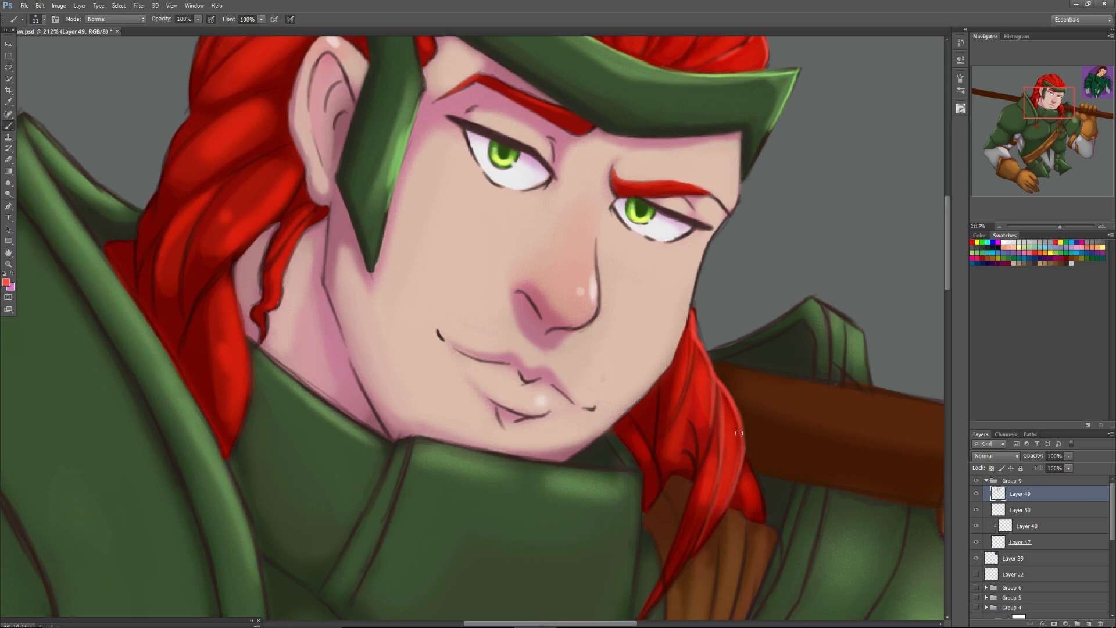
mouse_move(758, 491)
left_mouse_down()
mouse_move(743, 447)
mouse_move(753, 474)
left_mouse_up()
left_click_drag(759, 513, 742, 452)
Resample the lock's reds, adjust the brush size and blend the highlights into its outer strands.
left_click(732, 449, "alt")
right_click(733, 446)
left_click_drag(748, 459, 740, 435)
left_click(724, 417)
right_click(732, 422)
left_click(725, 400)
Sample the lock's dark and bright reds and define its strands down to the thin tip using a 14 px brush.
left_click(693, 506, "alt")
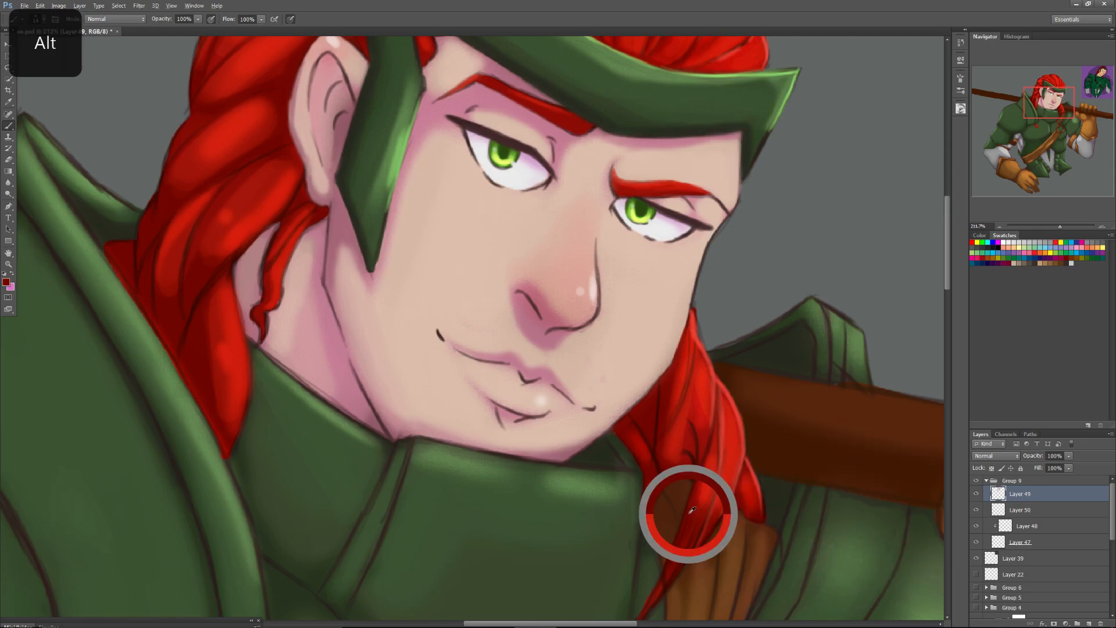
mouse_move(726, 478)
left_mouse_down()
mouse_move(701, 540)
mouse_move(722, 491)
mouse_move(691, 552)
mouse_move(705, 531)
mouse_move(692, 530)
mouse_move(678, 557)
mouse_move(703, 487)
mouse_move(656, 590)
left_mouse_up()
left_click_drag(689, 534, 649, 606)
left_click(710, 481, "alt")
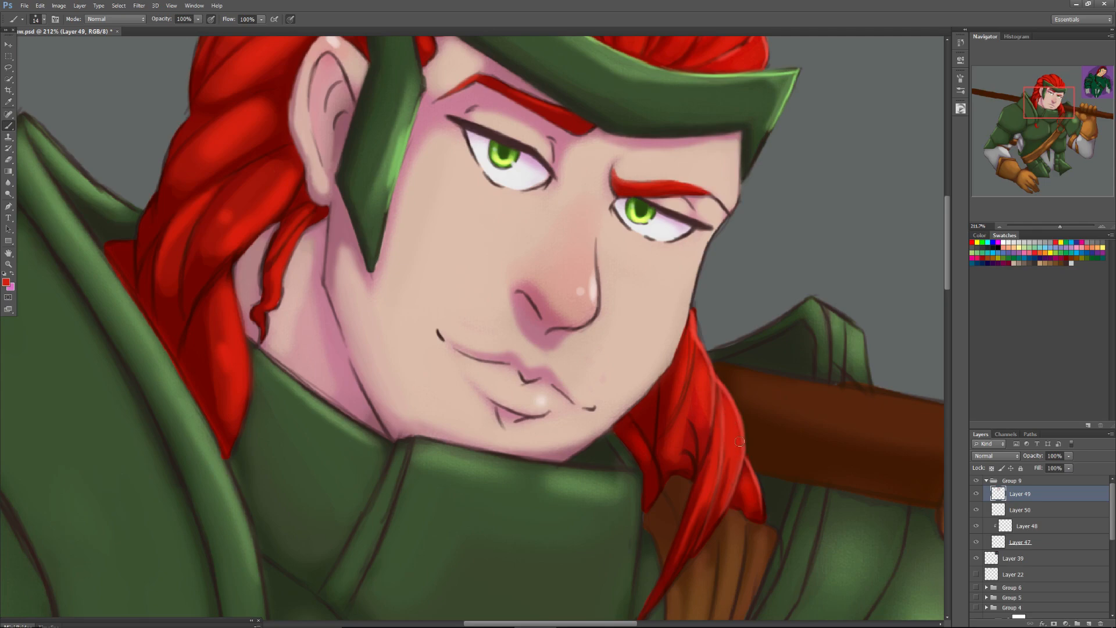
left_click(700, 435, "alt")
left_click(686, 349, "alt")
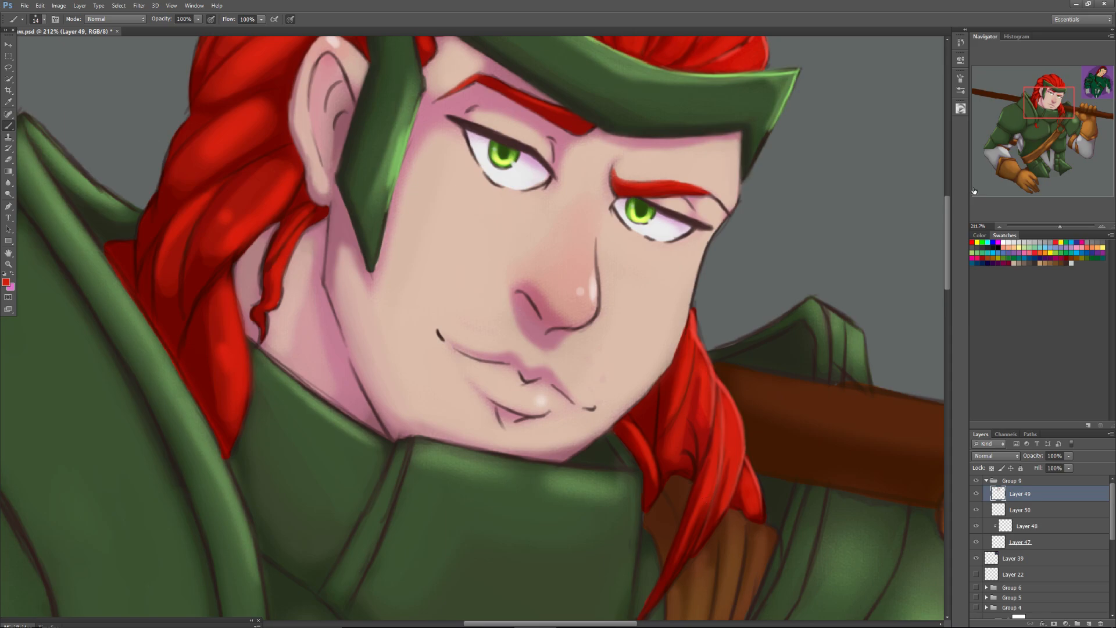
Alternate sampled dark and bright reds to refine the strand shadows where the lock meets the leather strap.
left_click_drag(1059, 226, 1049, 233)
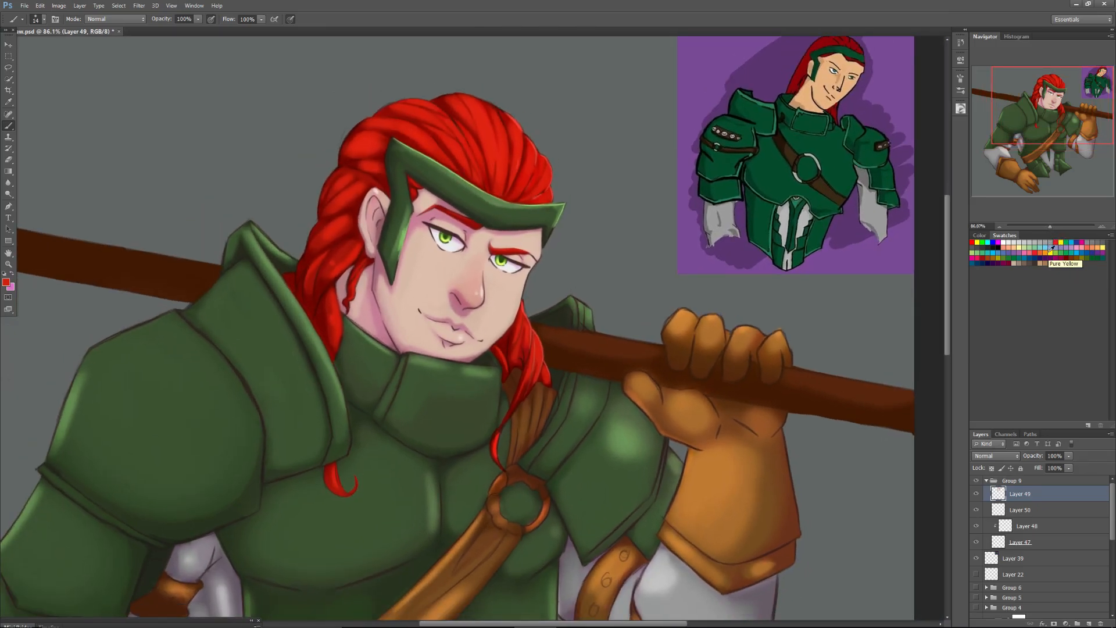
left_click_drag(1059, 226, 1064, 223)
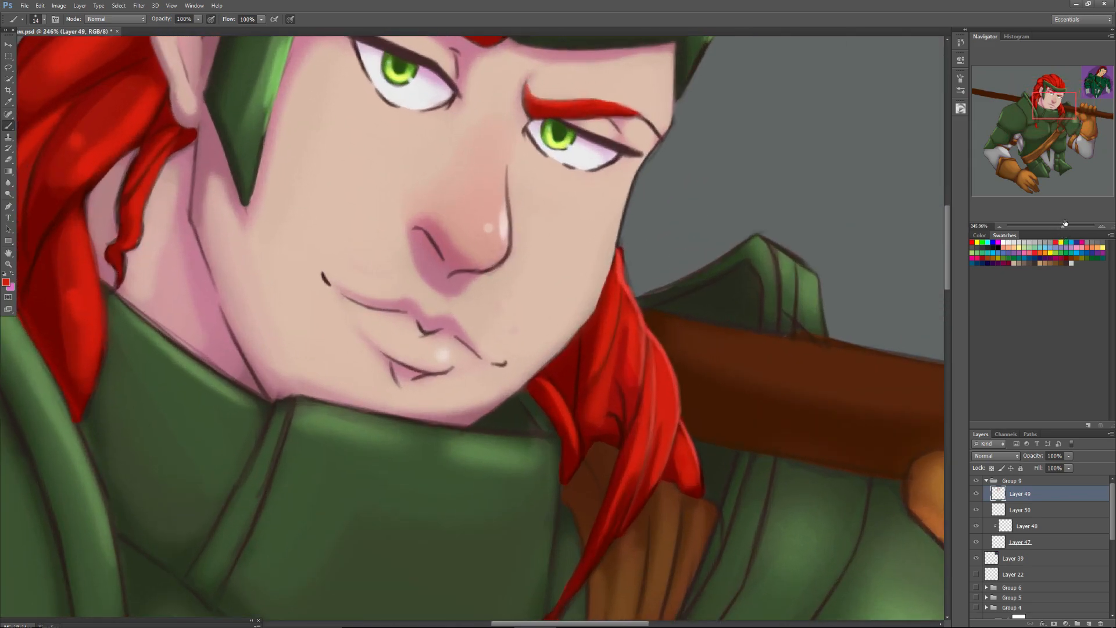
left_click(615, 434, "alt")
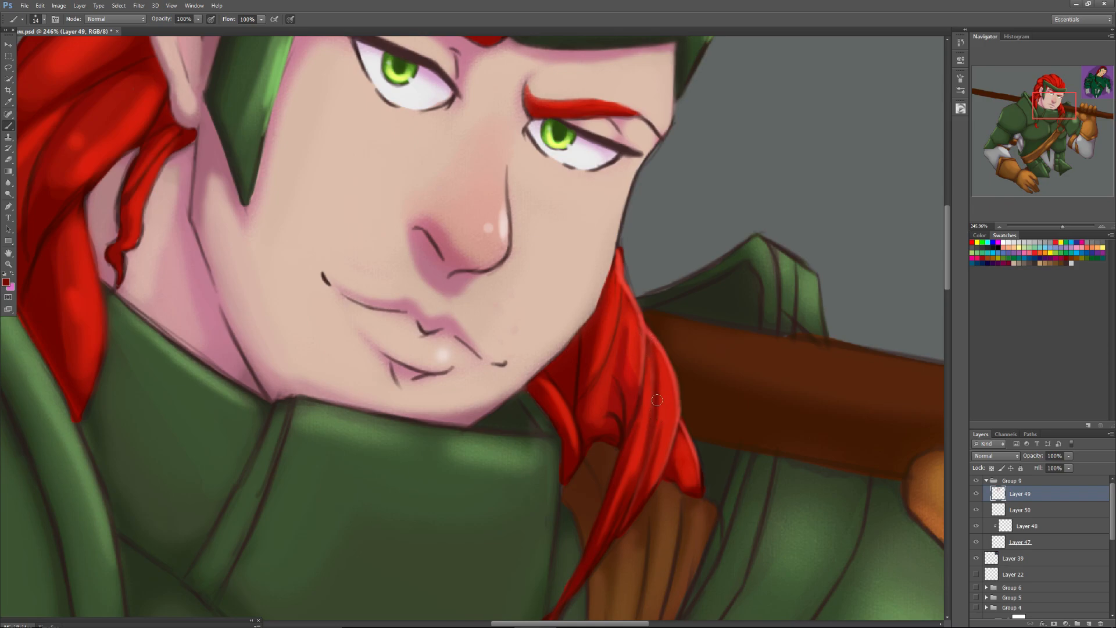
left_click(633, 471, "alt")
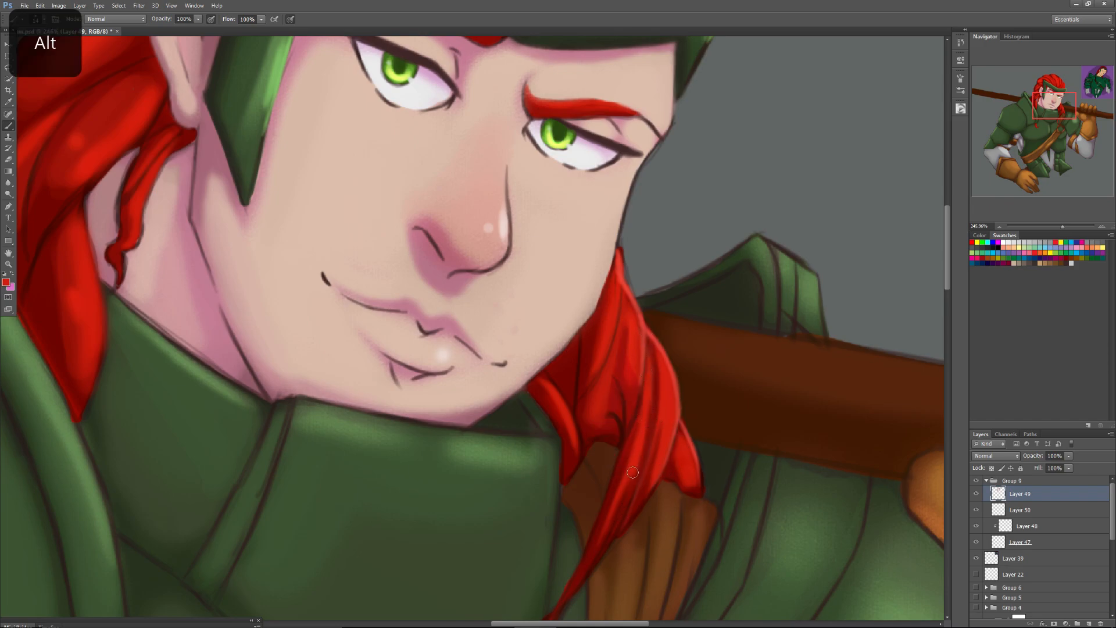
left_click(608, 440, "alt")
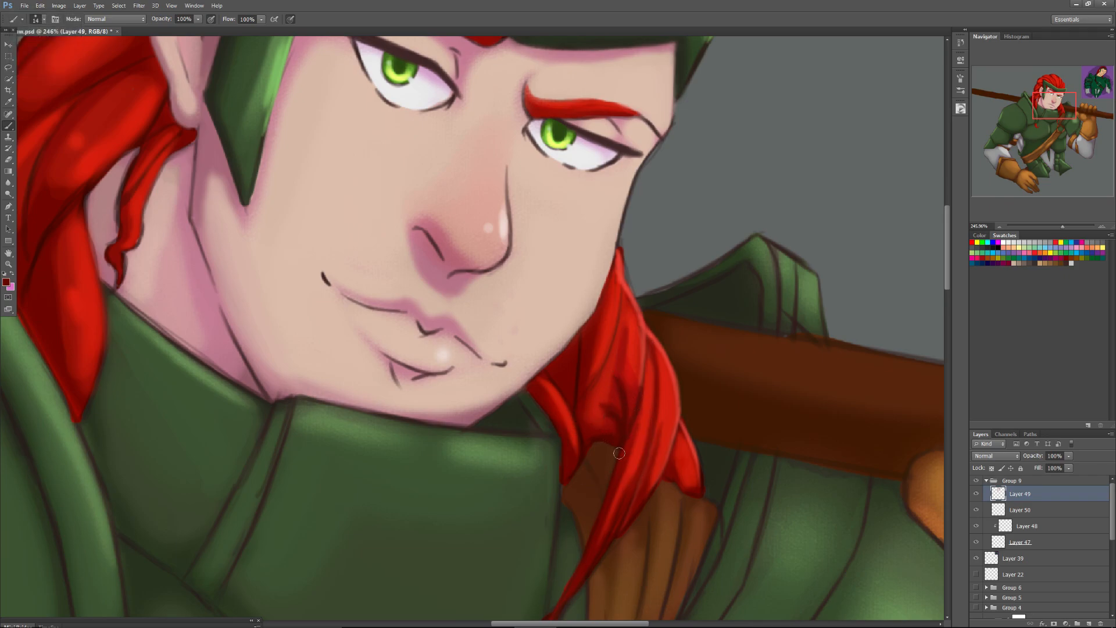
Compare the whole figure with Group 9 hidden and shown.
left_click_drag(1063, 228, 1048, 236)
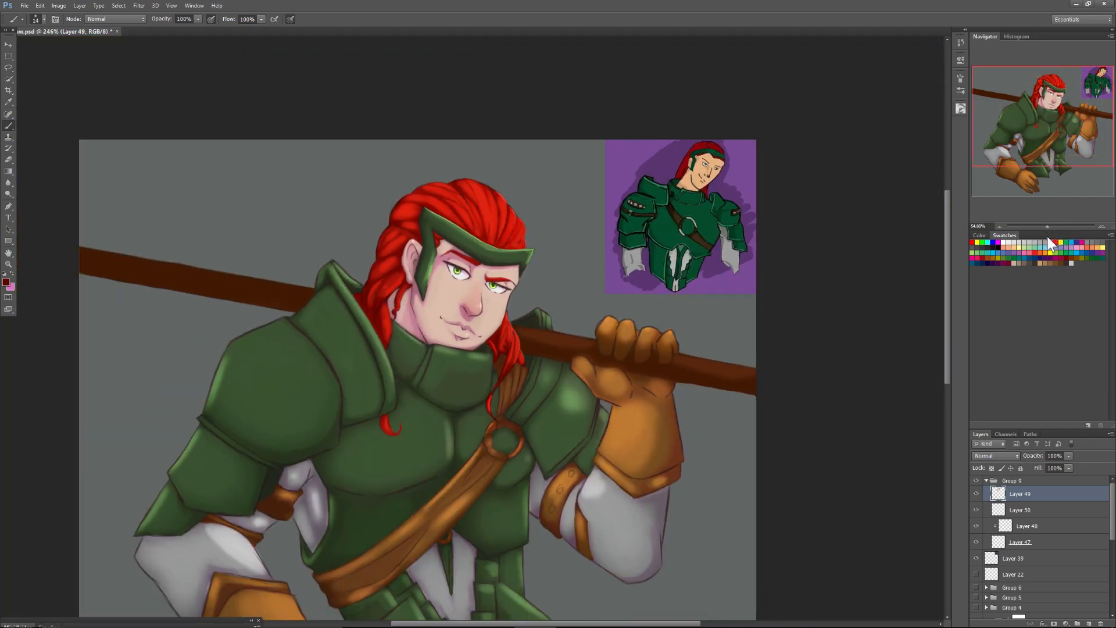
left_click(995, 482)
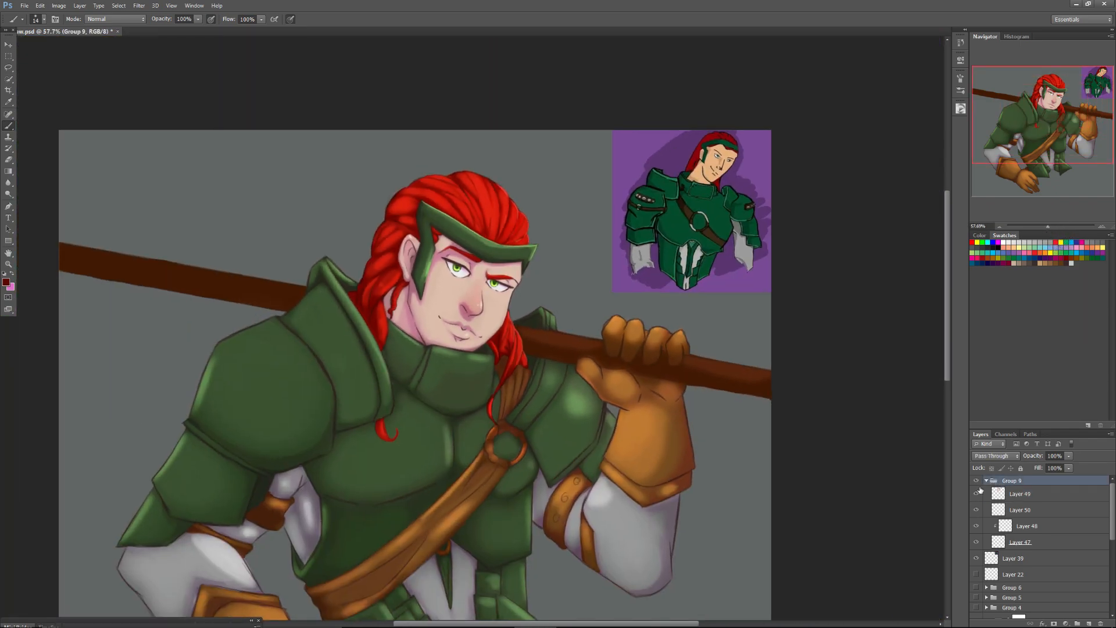
left_click(997, 492)
left_click(977, 480)
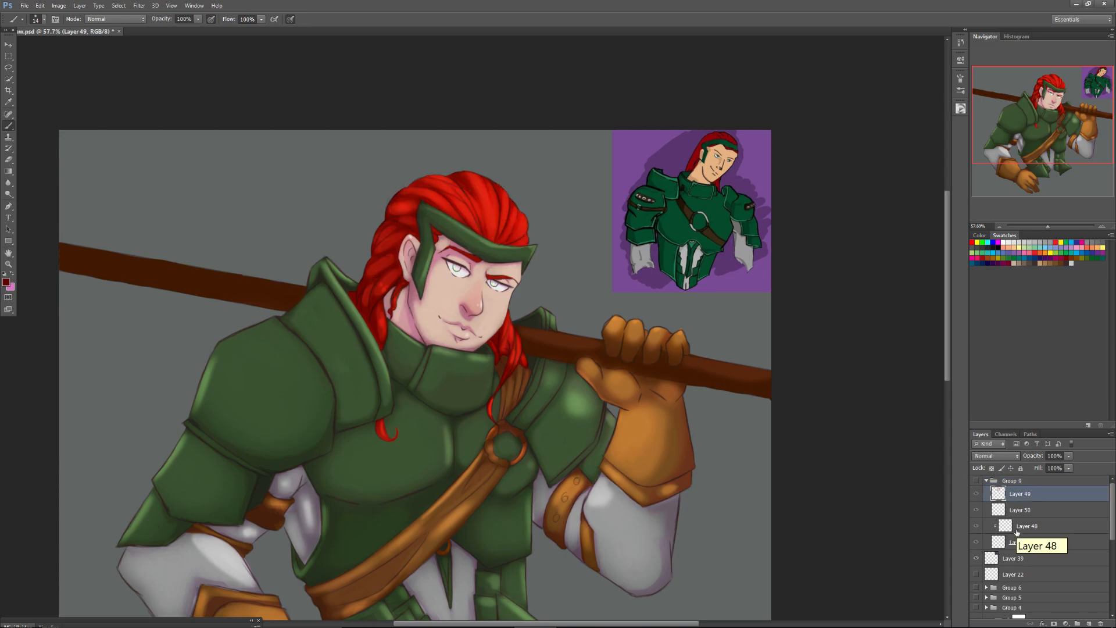
left_click(976, 481)
left_click(976, 482)
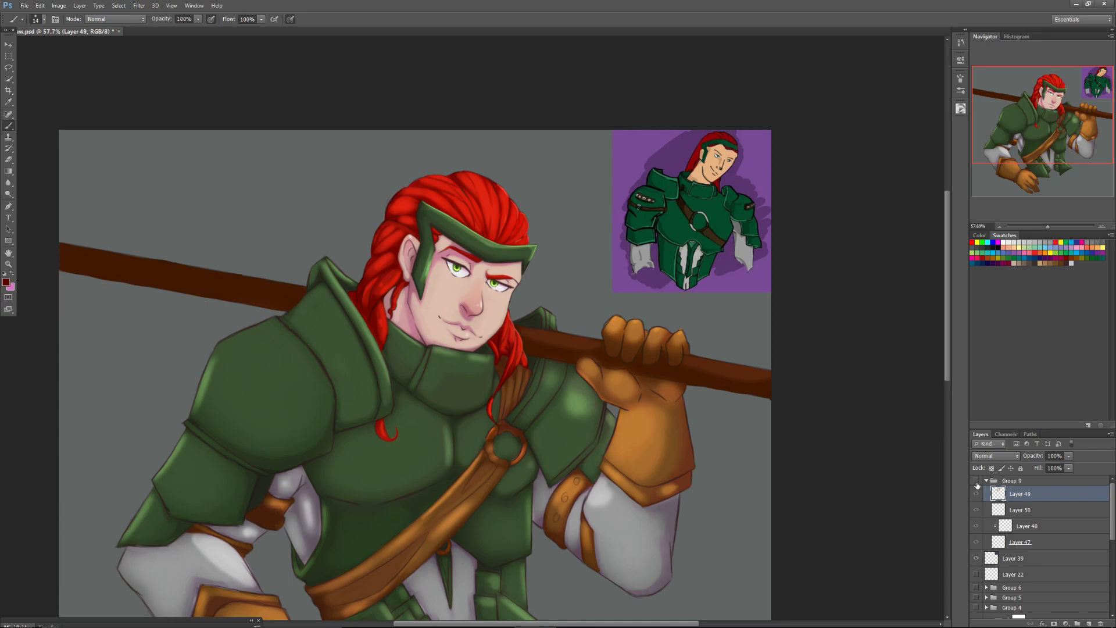
left_click(975, 482)
left_click(975, 482)
left_click(976, 481)
left_click(977, 489)
left_click(977, 488)
Reduce the brush to 9 px and sample the pale highlight colour on the nose.
left_click_drag(1054, 222, 1059, 222)
left_click_drag(1049, 106, 1042, 104)
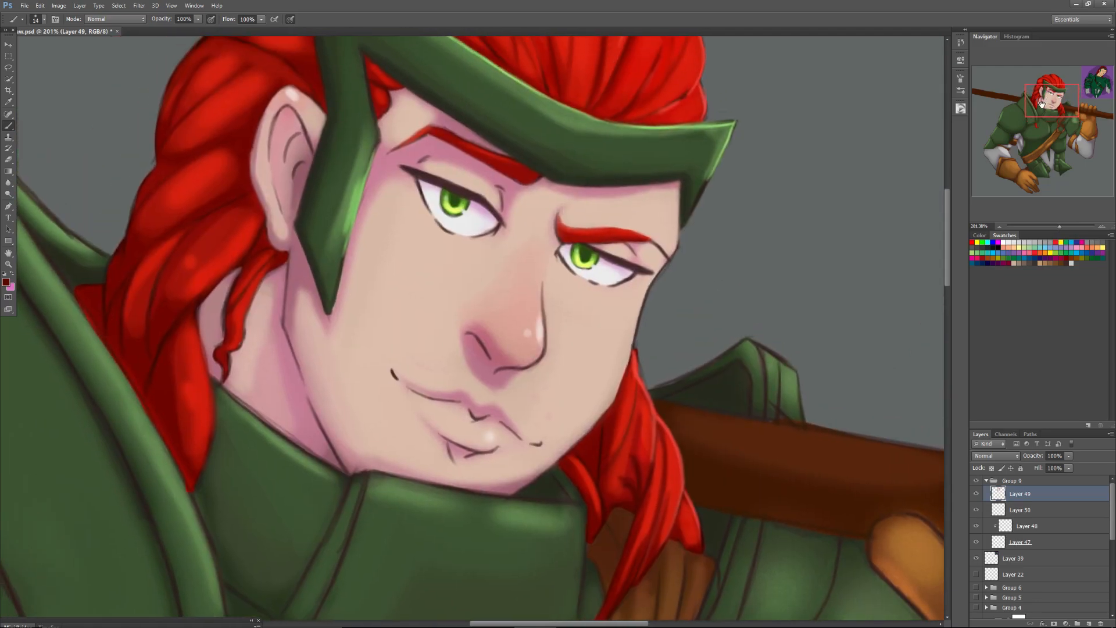
left_click_drag(1061, 226, 1062, 225)
right_click(577, 318)
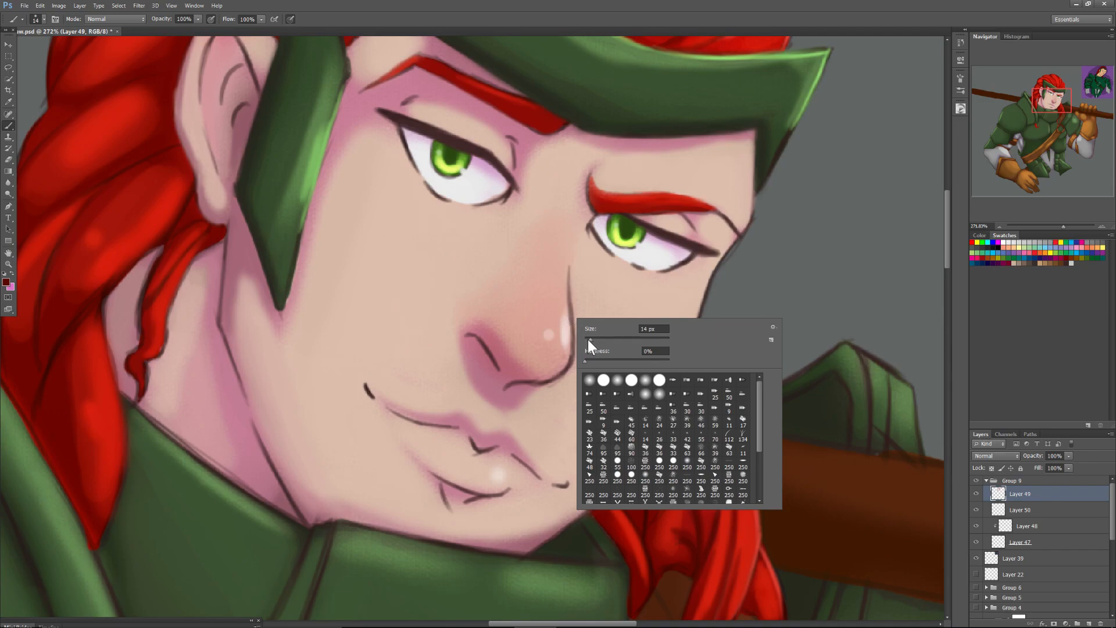
key("alt")
left_click(567, 330, "alt")
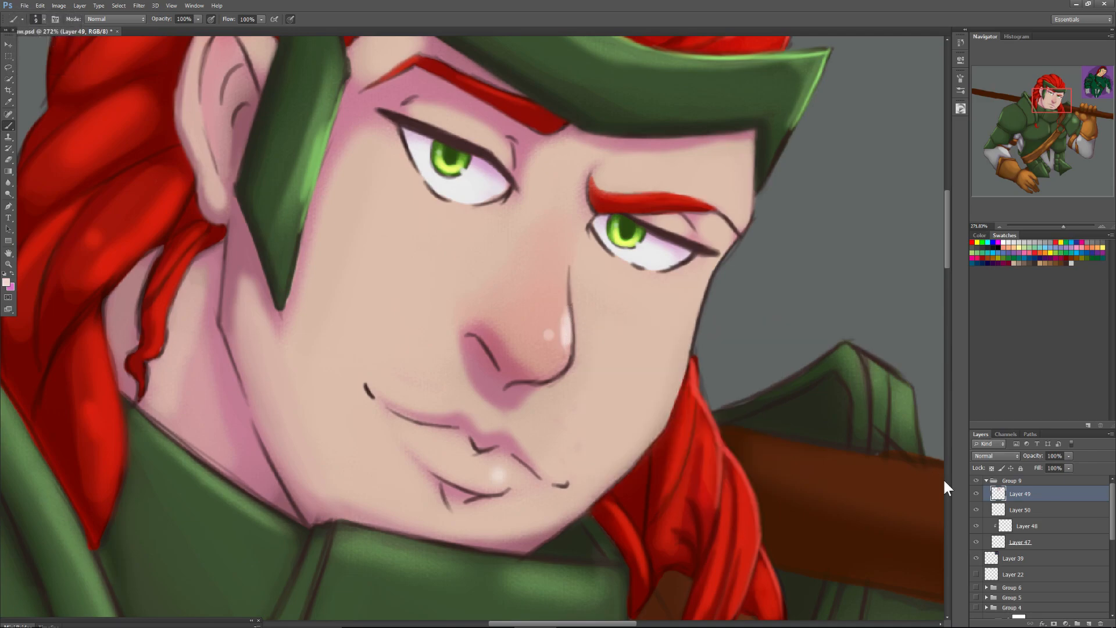
Try extending the pale highlight over the nose's outline on the Overlay layer, Layer 50.
left_click(976, 511)
left_click(976, 509)
left_click(1000, 511)
left_click(649, 254, "alt")
left_click_drag(569, 349, 569, 269)
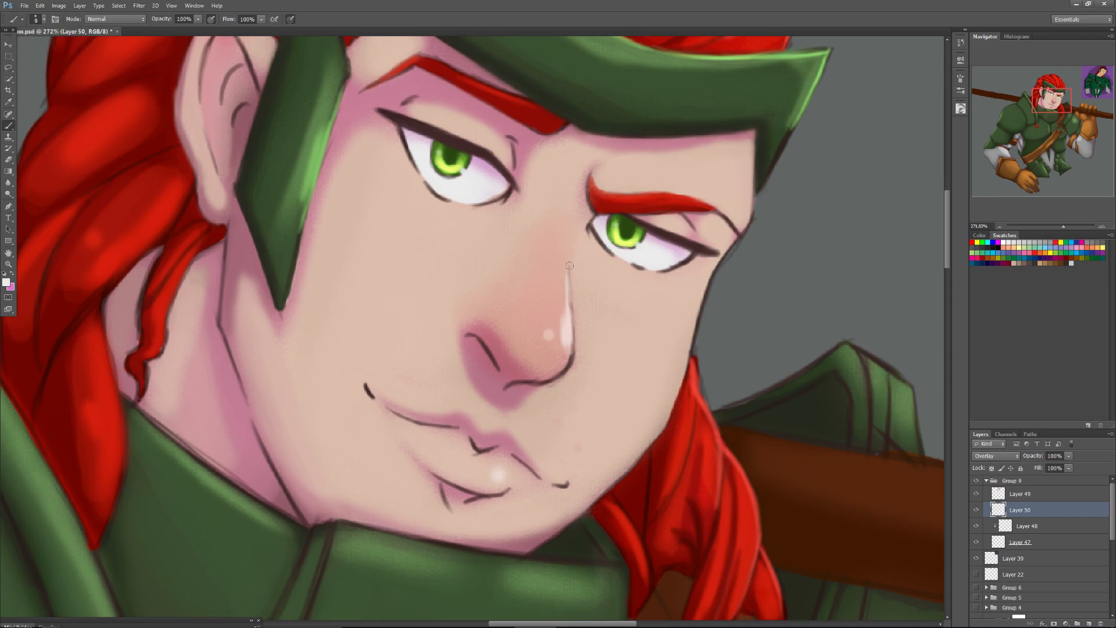
left_click_drag(572, 328, 572, 296)
mouse_move(569, 349)
left_mouse_down()
mouse_move(562, 373)
mouse_move(568, 286)
mouse_move(554, 286)
mouse_move(551, 361)
left_mouse_up()
Create a new layer above Layer 48 and try covering the nose outline beside the highlight with sampled skin tone.
left_click(1021, 526)
left_click(1088, 623)
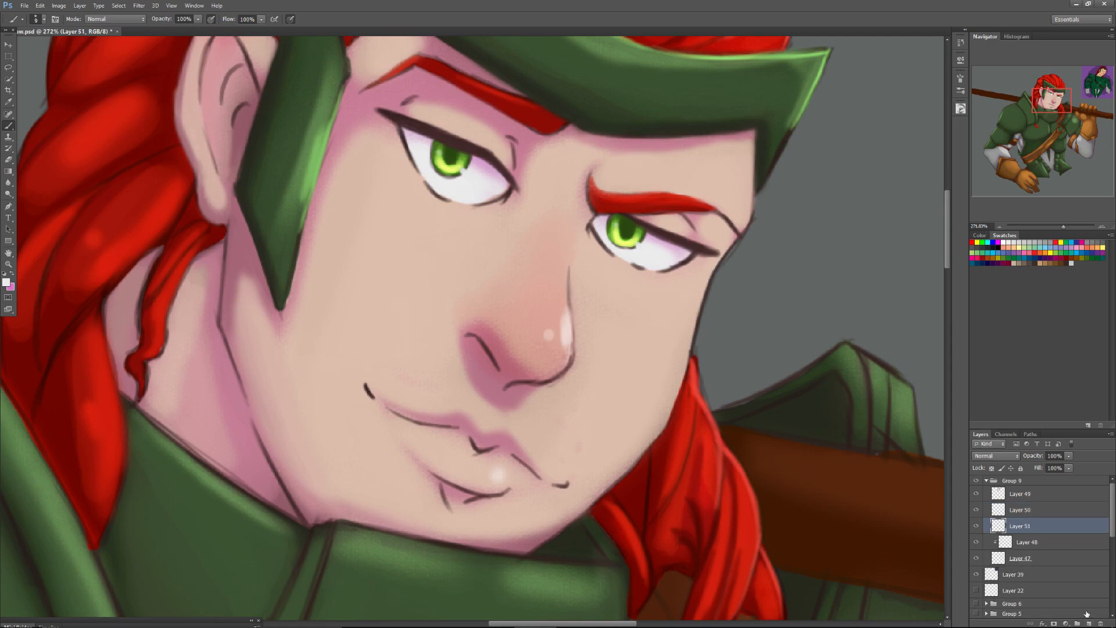
left_click(559, 306, "alt")
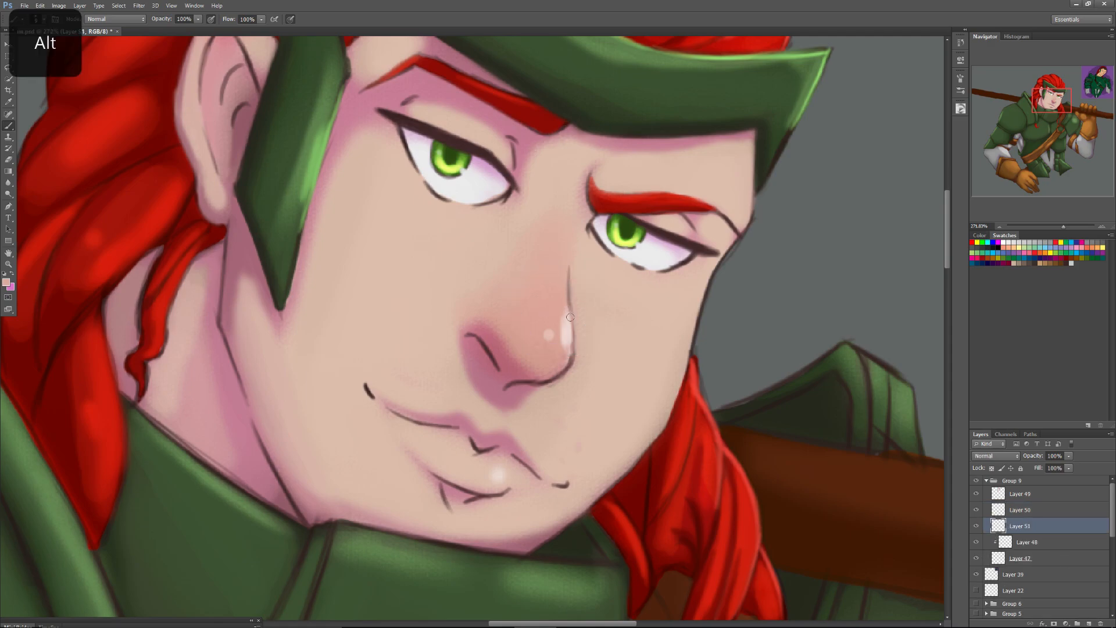
mouse_move(570, 313)
left_mouse_down()
mouse_move(569, 294)
mouse_move(573, 350)
mouse_move(562, 371)
mouse_move(570, 364)
left_mouse_up()
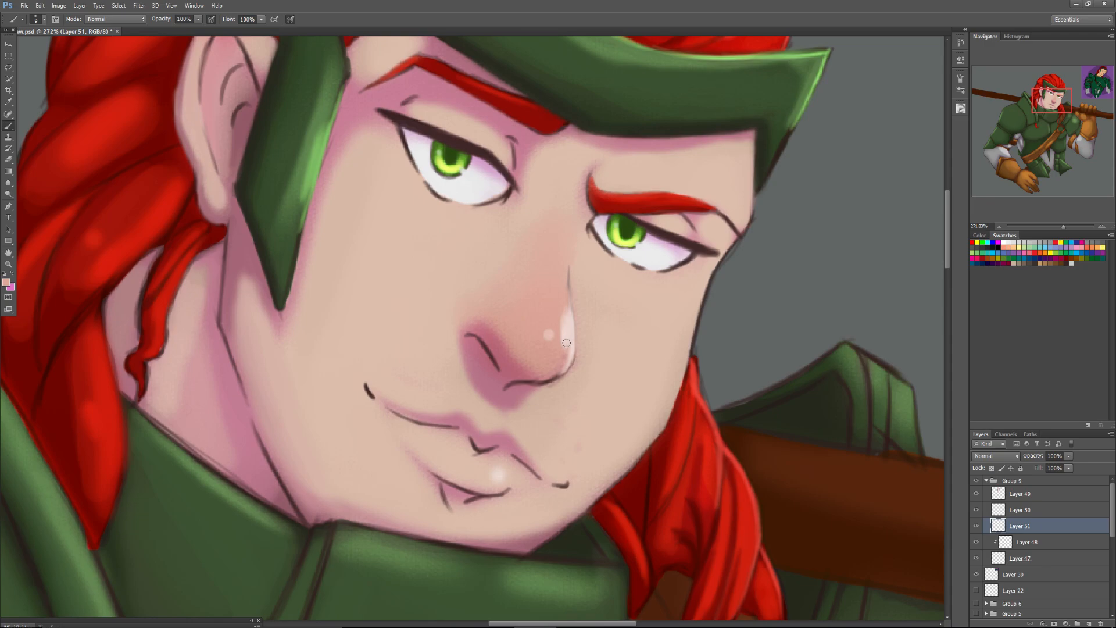
left_click(1011, 511)
left_click_drag(569, 367, 568, 309)
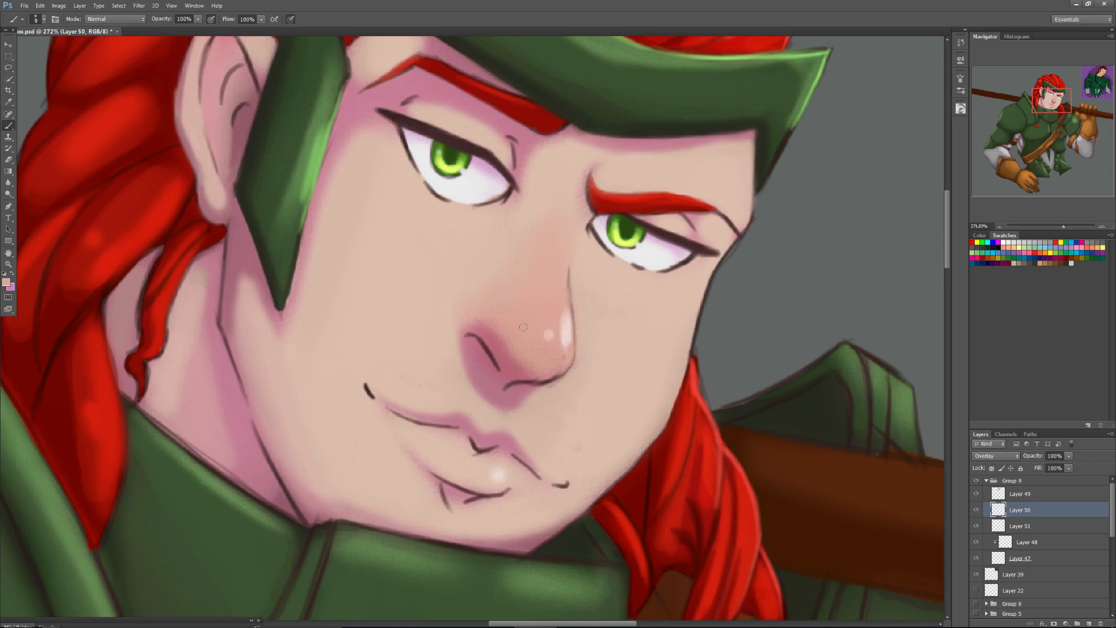
On Layer 51, soften the outline under the nose with sampled pinks and blend the nostril shadow using a 27 px brush.
left_click(1014, 524)
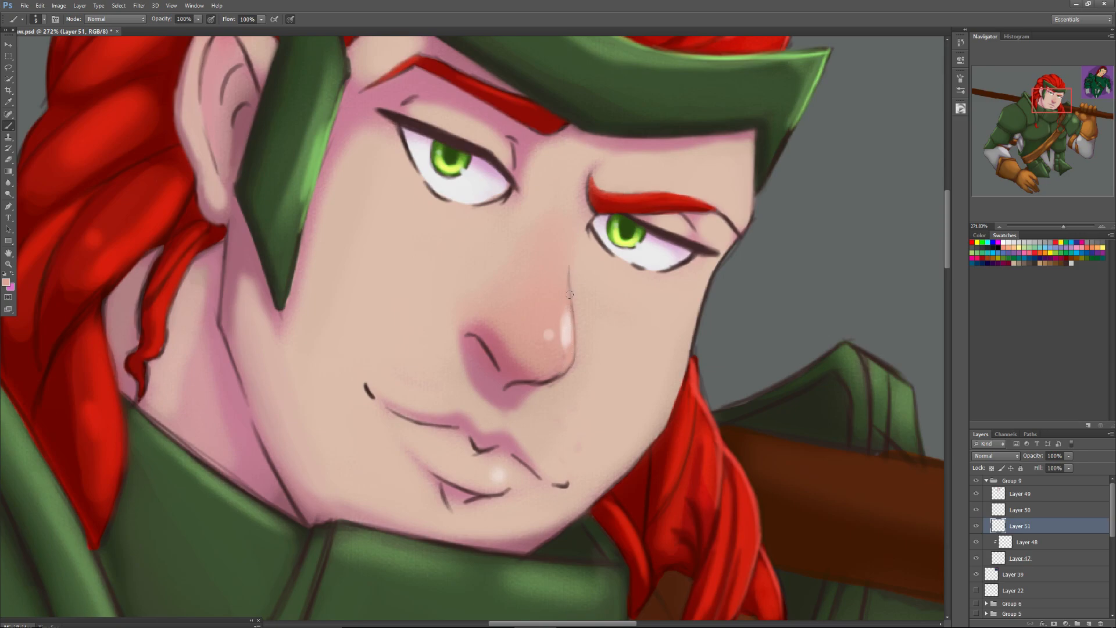
left_click(507, 385, "alt")
left_click_drag(528, 374, 549, 370)
right_click(505, 363)
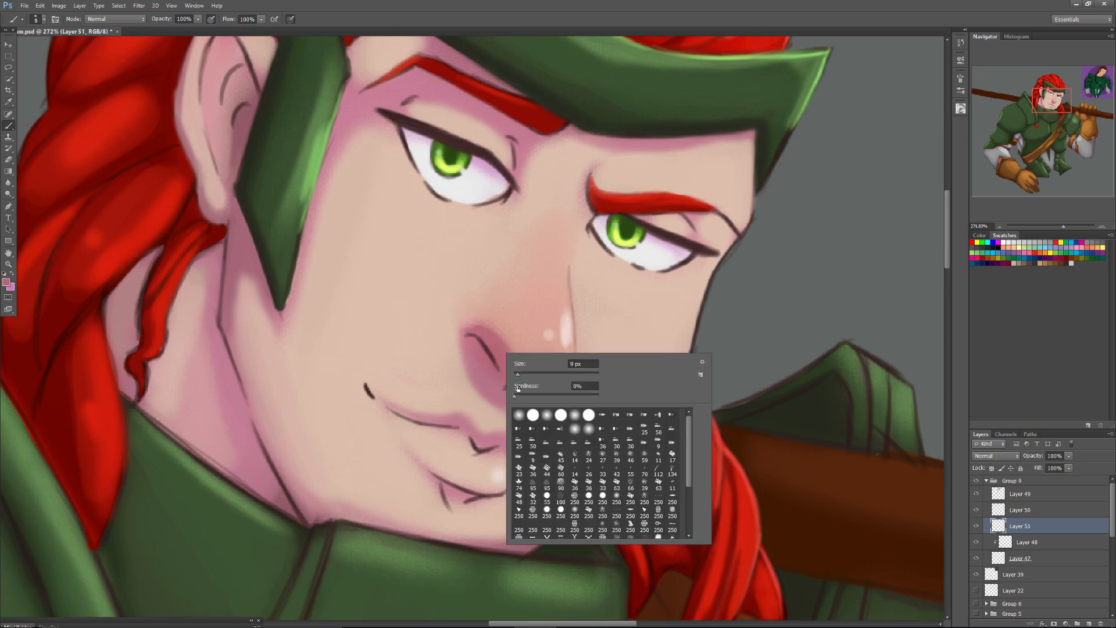
left_click(574, 512)
left_click(525, 373)
left_click(498, 339, "alt")
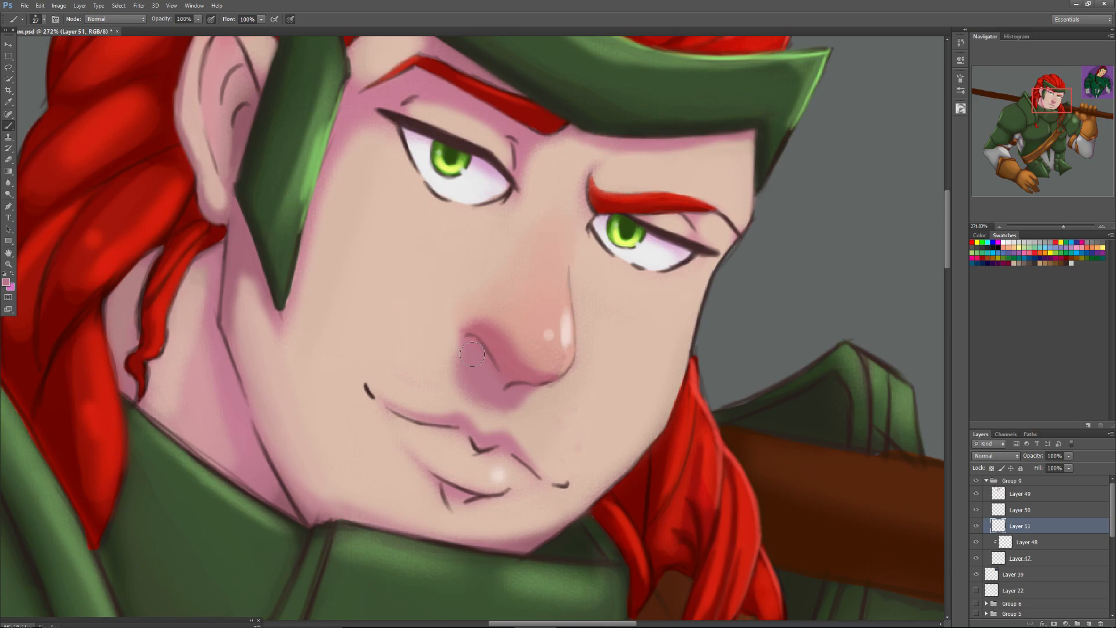
Sample the nose's pink tones and smooth the shading around the nose tip, starting with a 13 px brush.
right_click(547, 349)
left_click(565, 366)
left_click(544, 350, "alt")
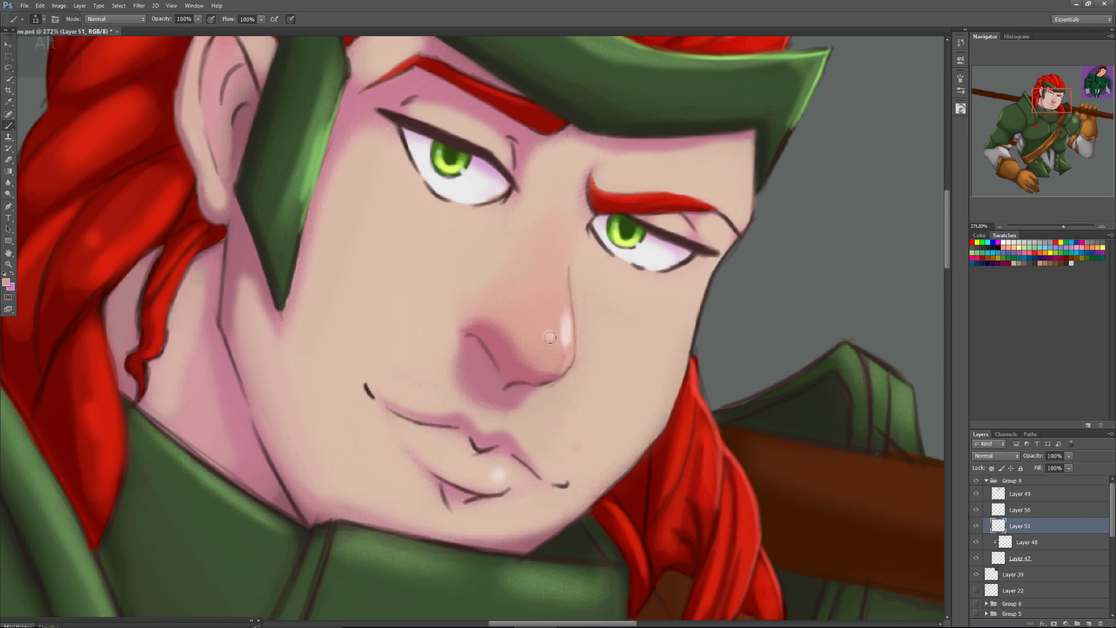
right_click(552, 362)
left_click_drag(564, 382, 572, 383)
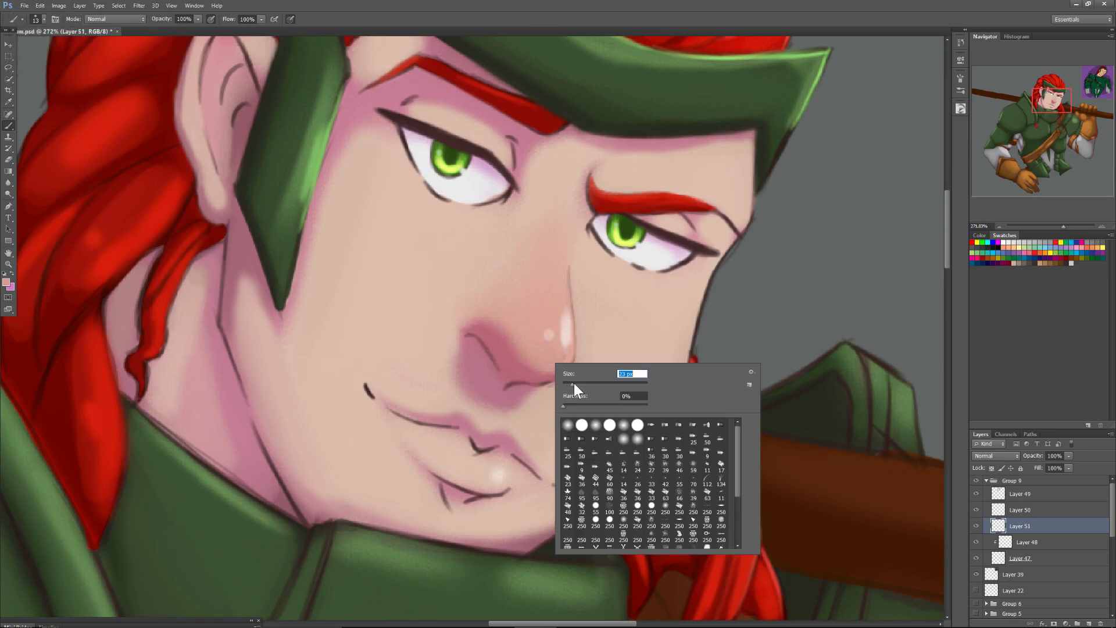
key("Return")
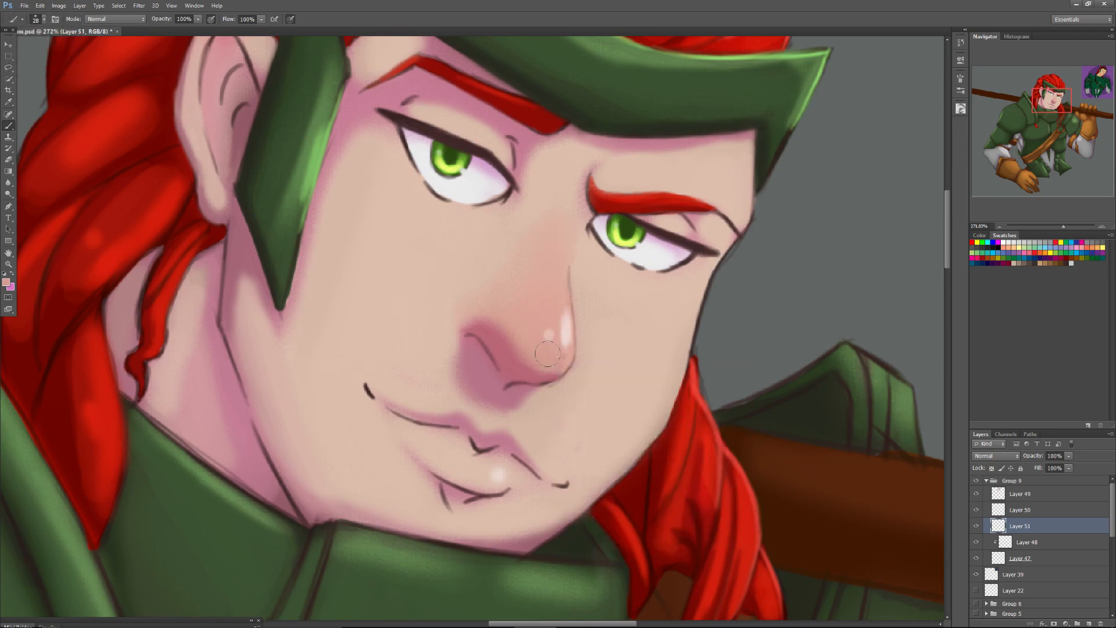
Blend the outline along the nose bridge into the cheek using sampled skin tone and a 17 px brush.
right_click(581, 338)
left_click_drag(601, 357, 595, 357)
left_click(589, 301, "alt")
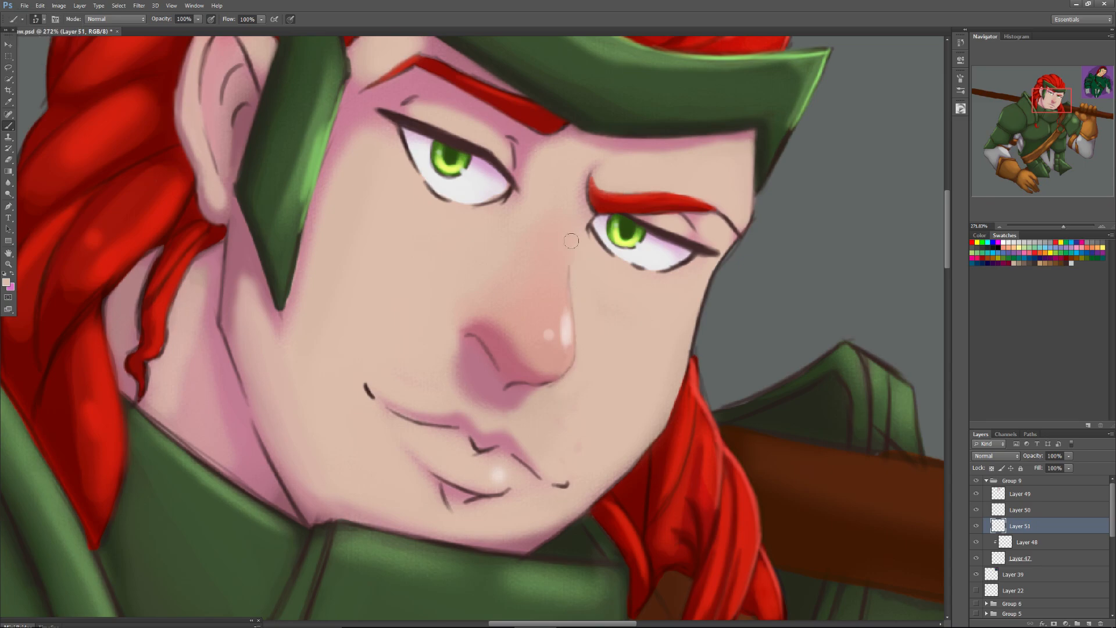
Try painting a thin white highlight on Layer 50 from the nose bridge down to the tip, using the sampled eye white.
left_click(640, 255, "alt")
left_click(1021, 510)
right_click(573, 346)
mouse_move(595, 361)
left_mouse_down()
mouse_move(573, 342)
mouse_move(568, 272)
mouse_move(579, 310)
mouse_move(574, 281)
mouse_move(586, 300)
mouse_move(583, 340)
mouse_move(565, 367)
mouse_move(565, 270)
mouse_move(565, 308)
left_mouse_up()
left_click(562, 374)
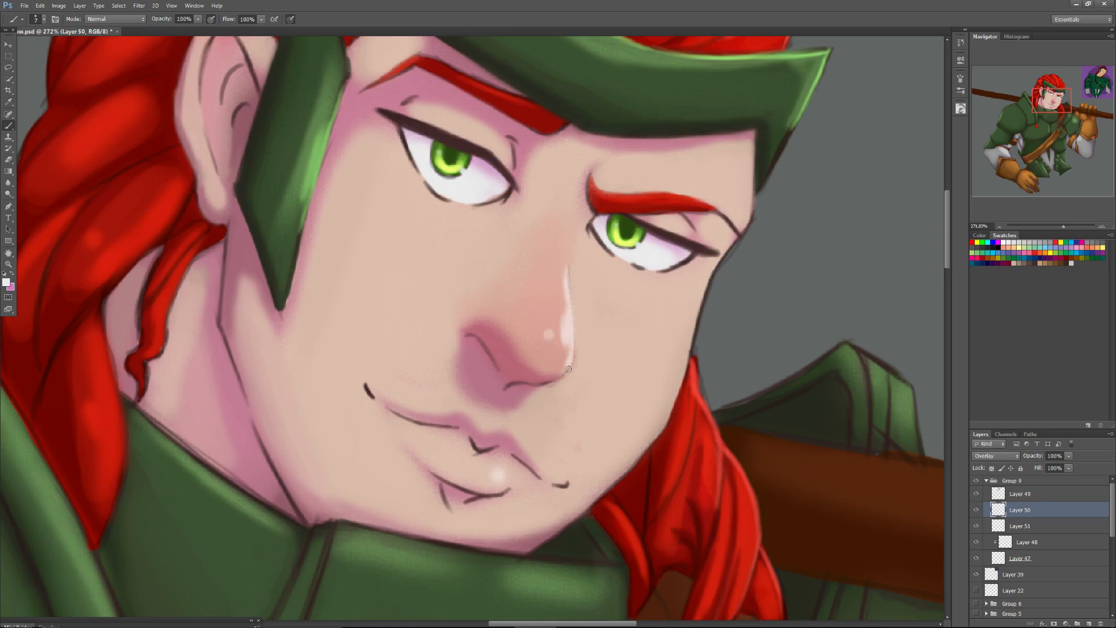
mouse_move(1062, 224)
left_mouse_down()
mouse_move(1050, 233)
mouse_move(1062, 235)
left_mouse_up()
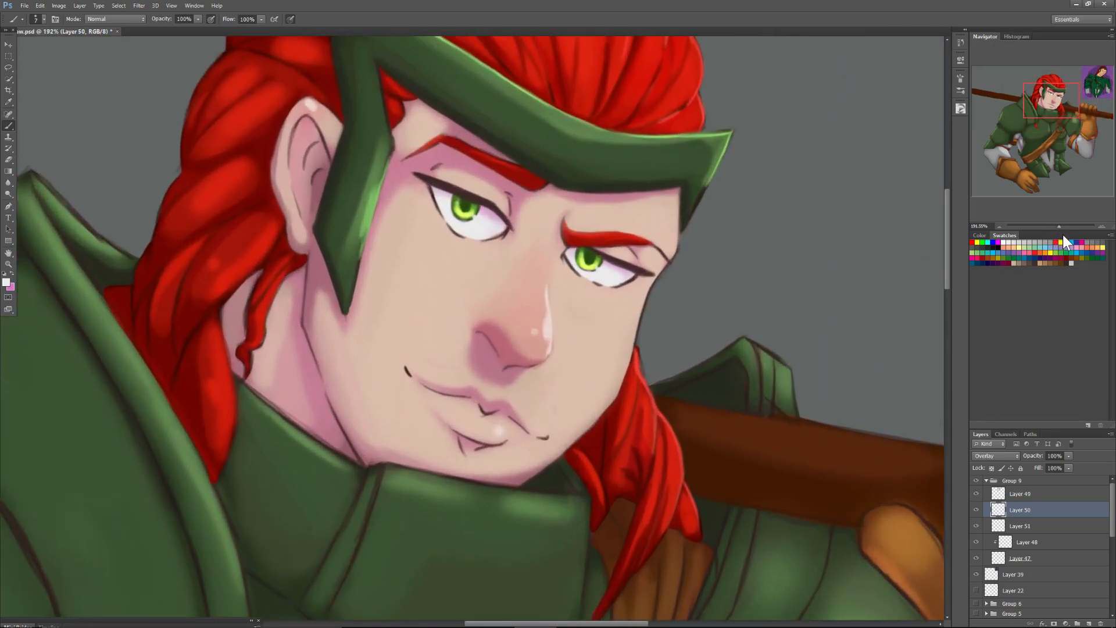
key("[")
key("[")
left_click_drag(547, 283, 550, 356)
On Layer 49, soften the outline beneath the nose tip using pink tones sampled from the nose.
left_click_drag(1059, 229, 1065, 226)
left_click_drag(1049, 126, 1049, 124)
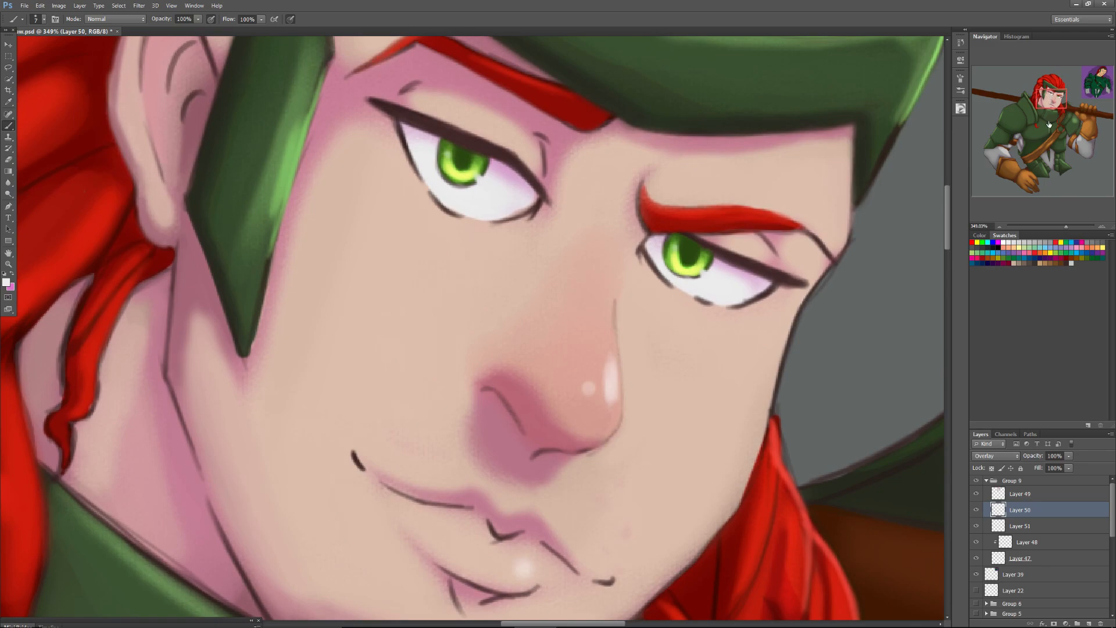
left_click(1022, 496)
left_click(570, 439, "alt")
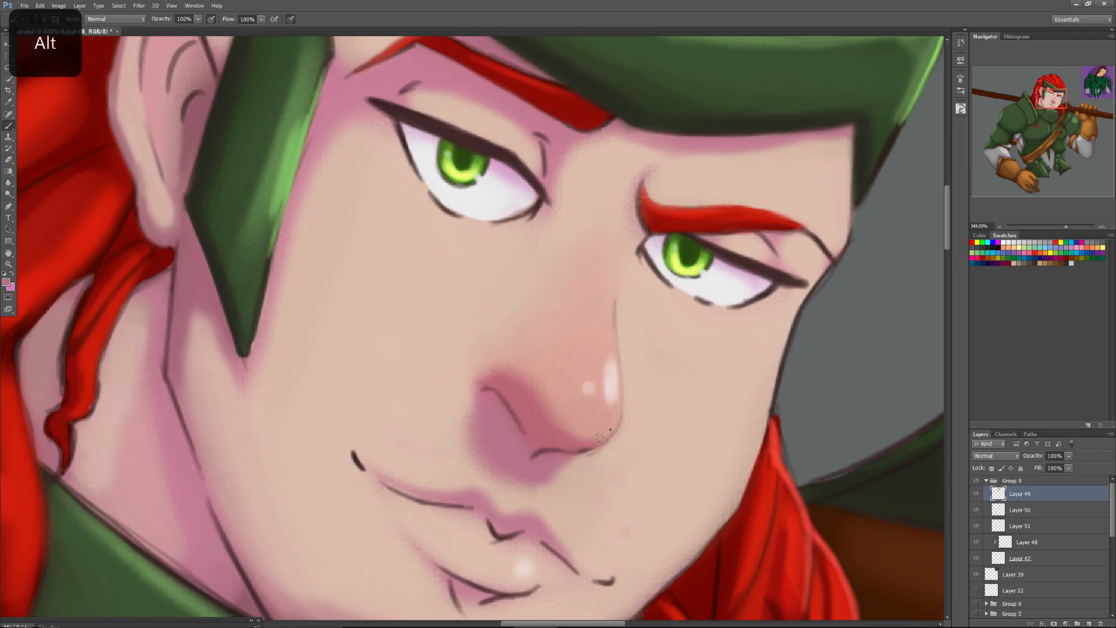
right_click(620, 448)
left_click_drag(618, 451, 619, 452)
left_click(596, 441)
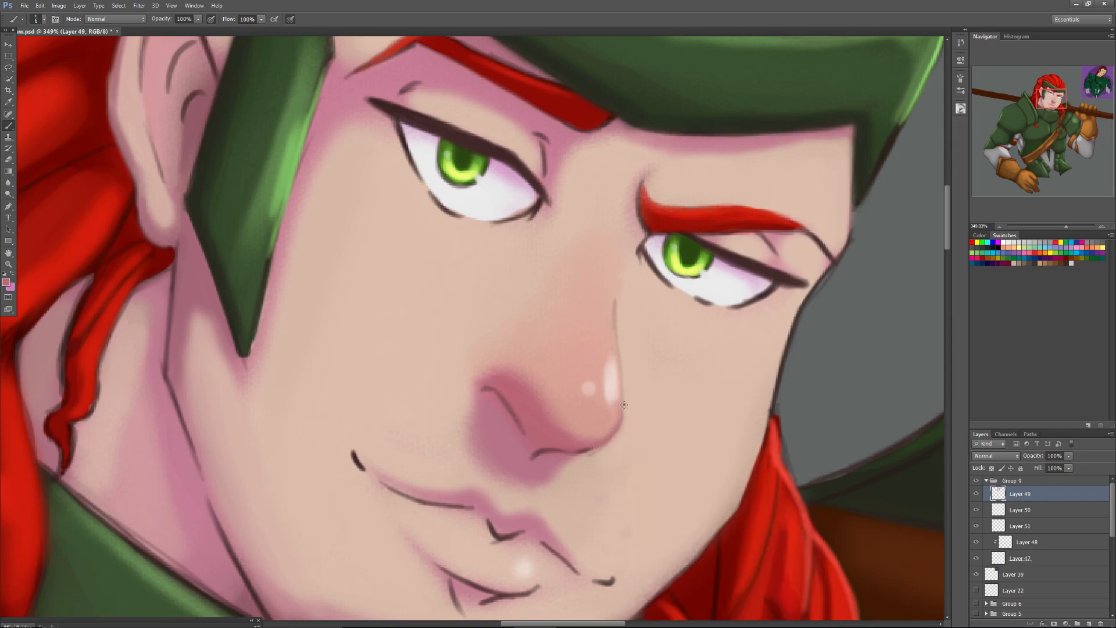
Repaint the outline from the nose tip up the bridge with a thin brush and sampled nose pinks.
right_click(622, 403)
left_click(602, 441)
left_click_drag(619, 382, 616, 303)
left_click(601, 429, "alt")
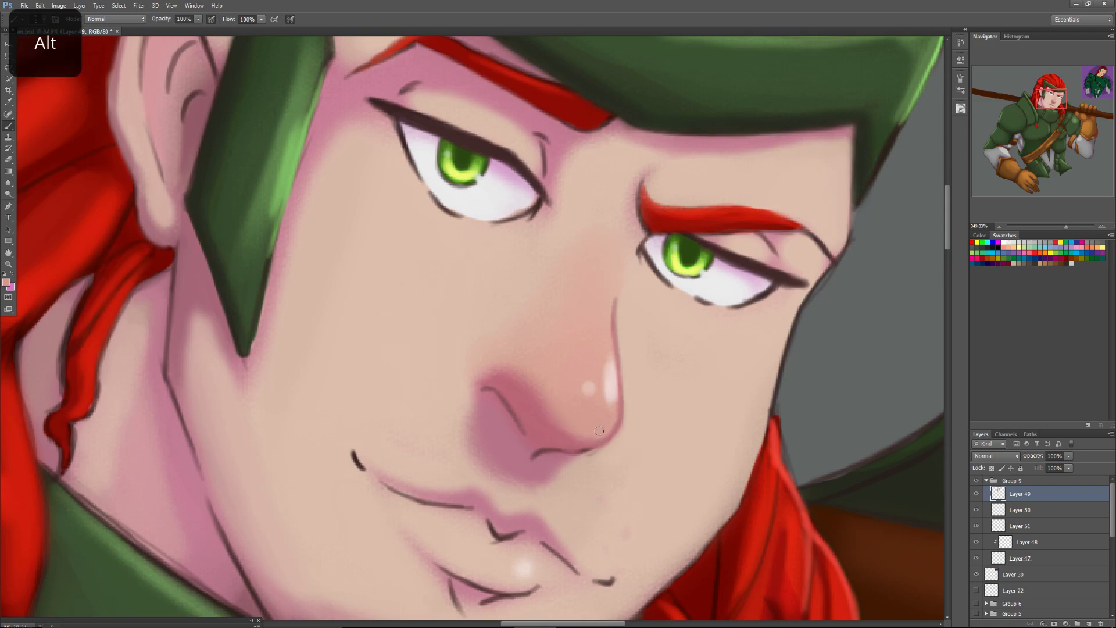
left_click(609, 344, "alt")
left_click(614, 385, "alt")
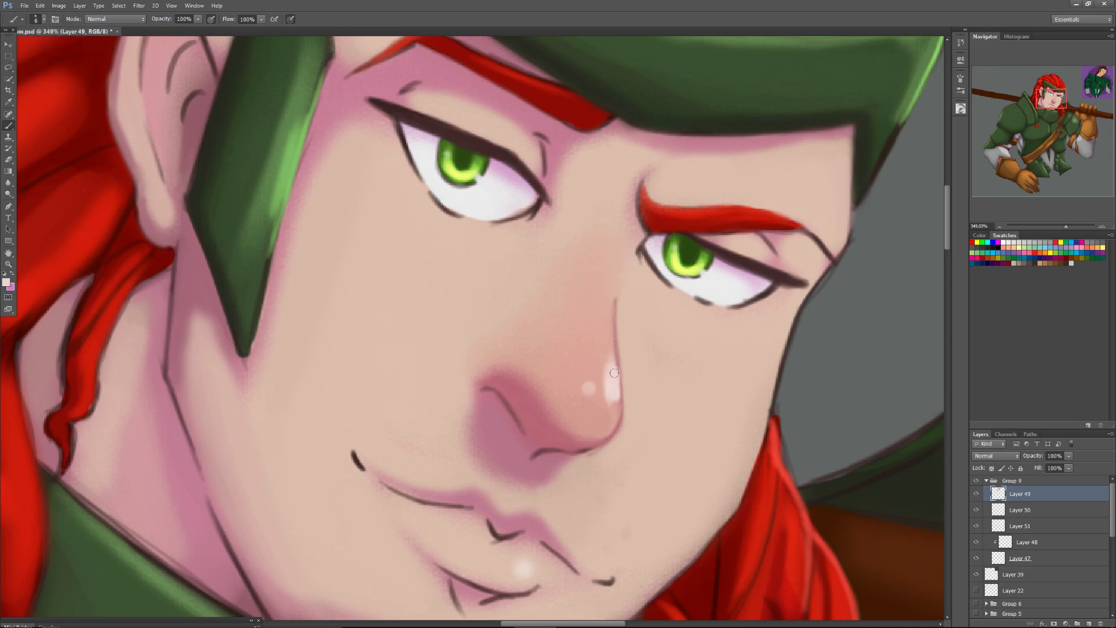
Strengthen the outline beside the nose-tip highlight with the dark tone sampled from the mouth corner.
mouse_move(1065, 225)
left_mouse_down()
mouse_move(1048, 240)
mouse_move(1063, 239)
left_mouse_up()
key("alt")
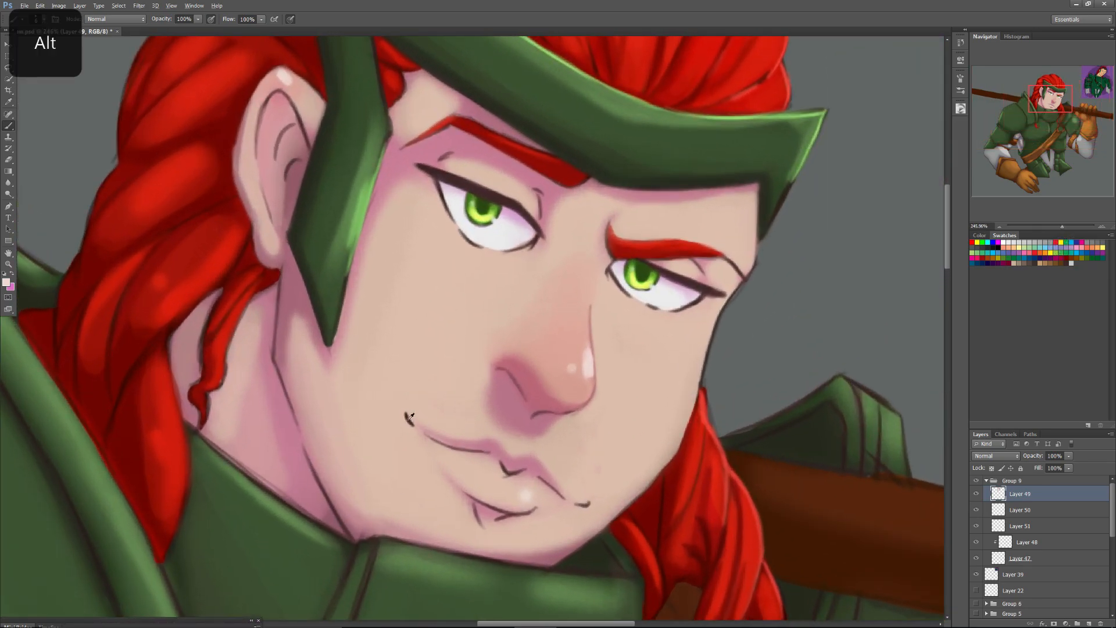
left_click(407, 417, "alt")
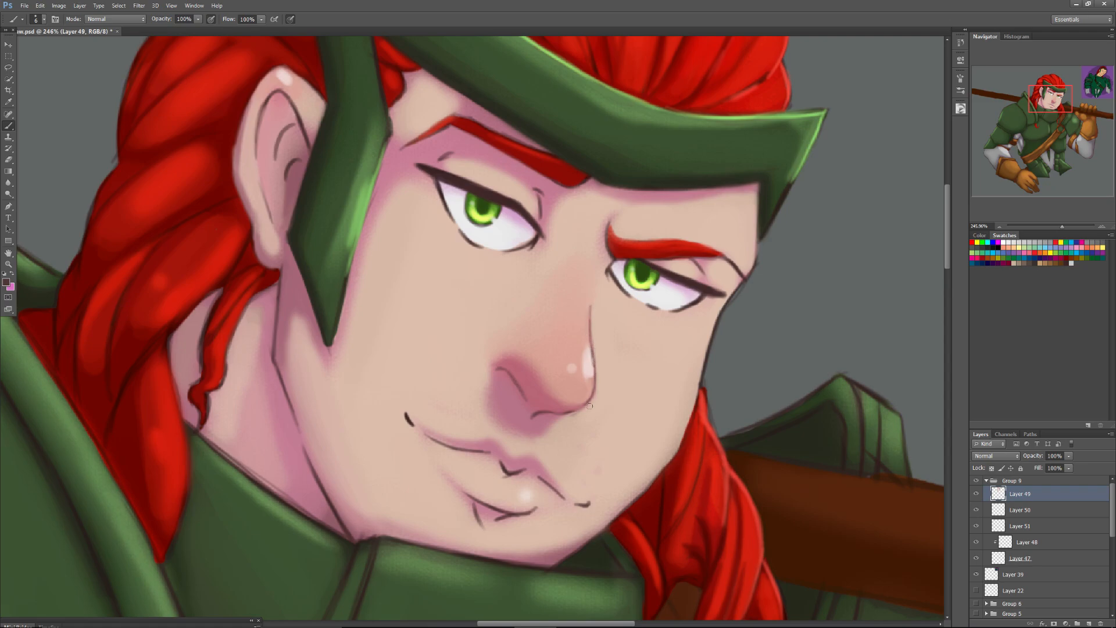
left_click(590, 385, "alt")
left_click(590, 362, "alt")
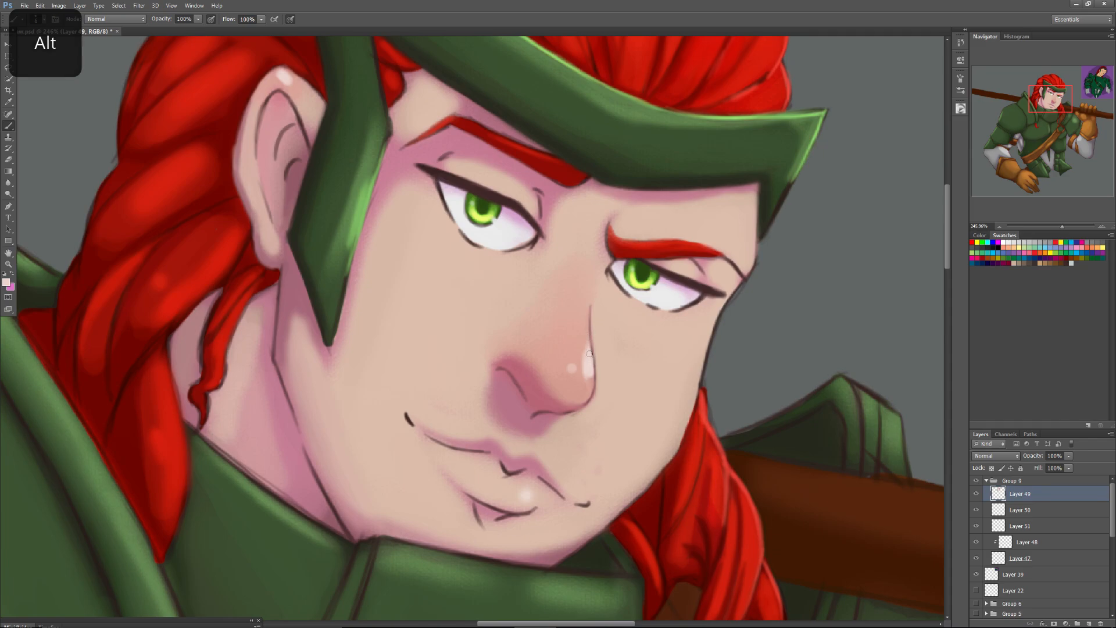
Soften the nose highlight and blend it into the surrounding skin with a 28 px brush and sampled skin tones.
right_click(604, 351)
left_click(673, 413)
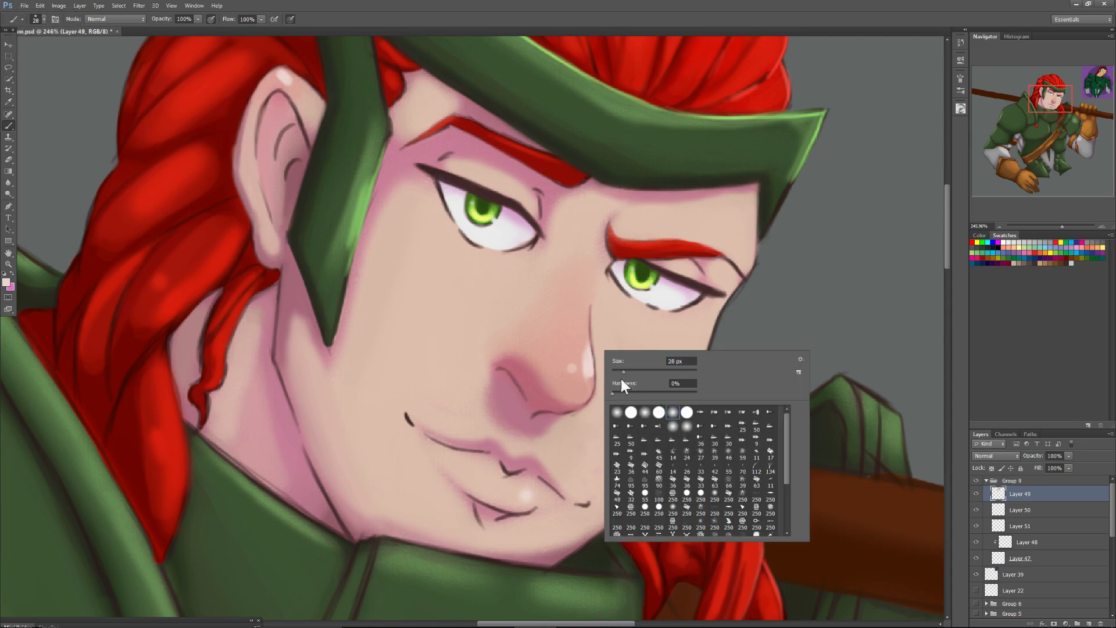
left_click(583, 359)
mouse_move(580, 358)
left_mouse_down()
mouse_move(573, 347)
mouse_move(578, 361)
left_mouse_up()
left_click(578, 351, "alt")
left_click_drag(579, 357, 579, 363)
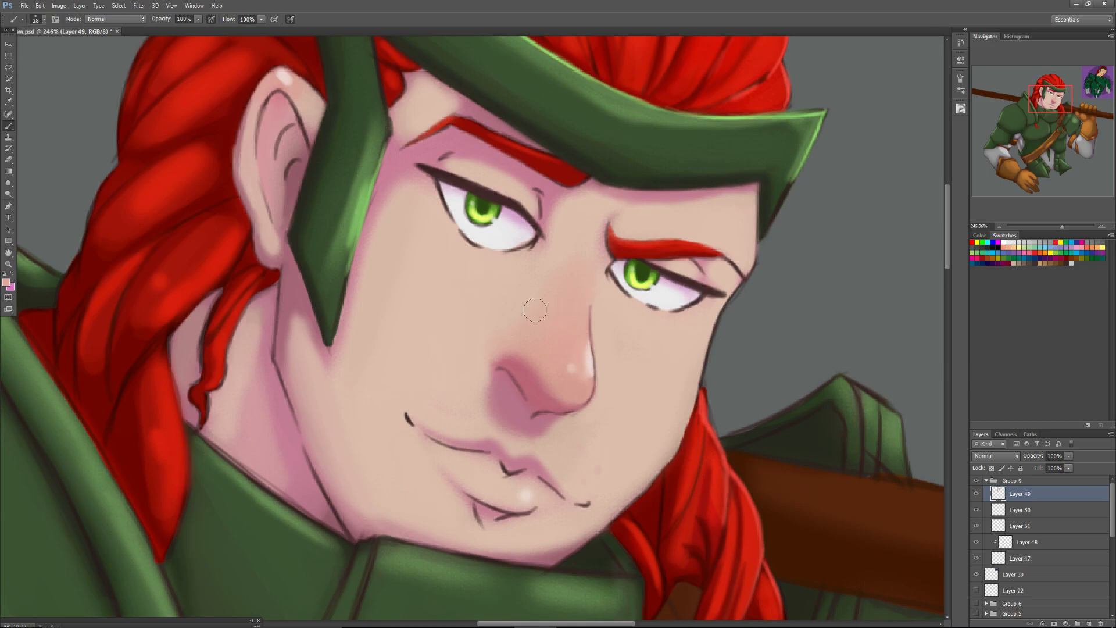
key("alt")
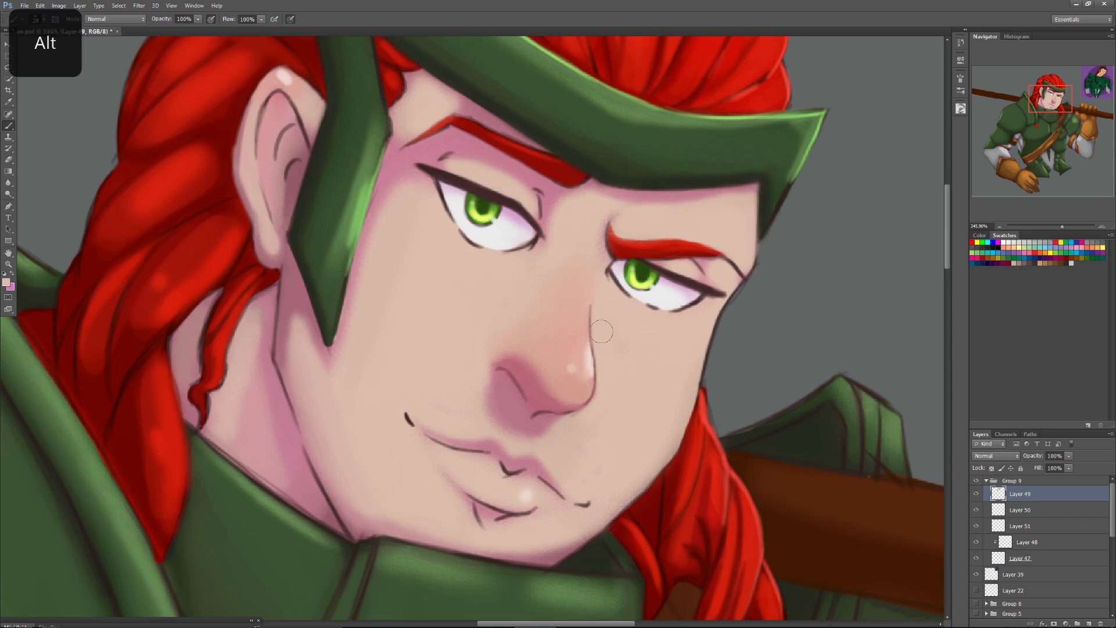
Flip the whole canvas horizontally to check the face mirrored.
left_click_drag(1059, 224, 1048, 238)
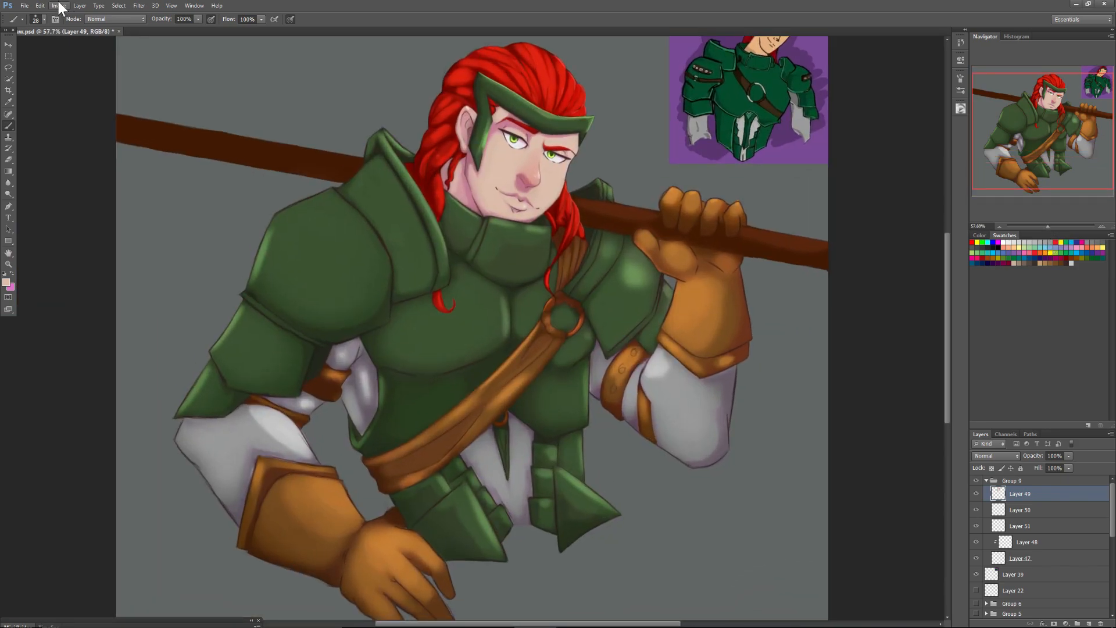
left_click(56, 6)
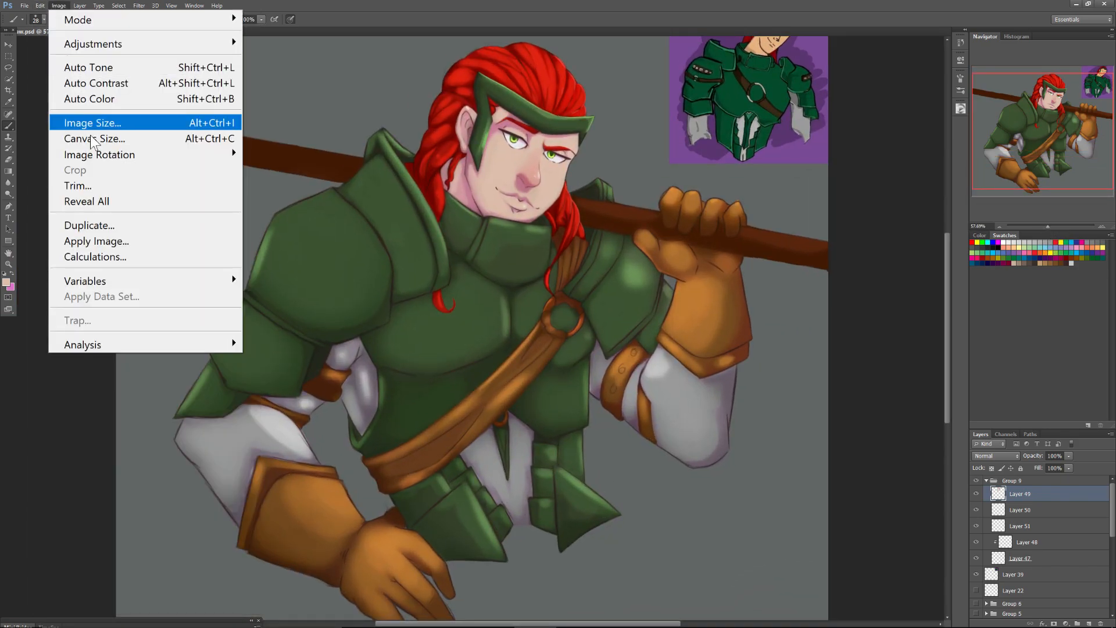
mouse_move(141, 154)
left_click(287, 224)
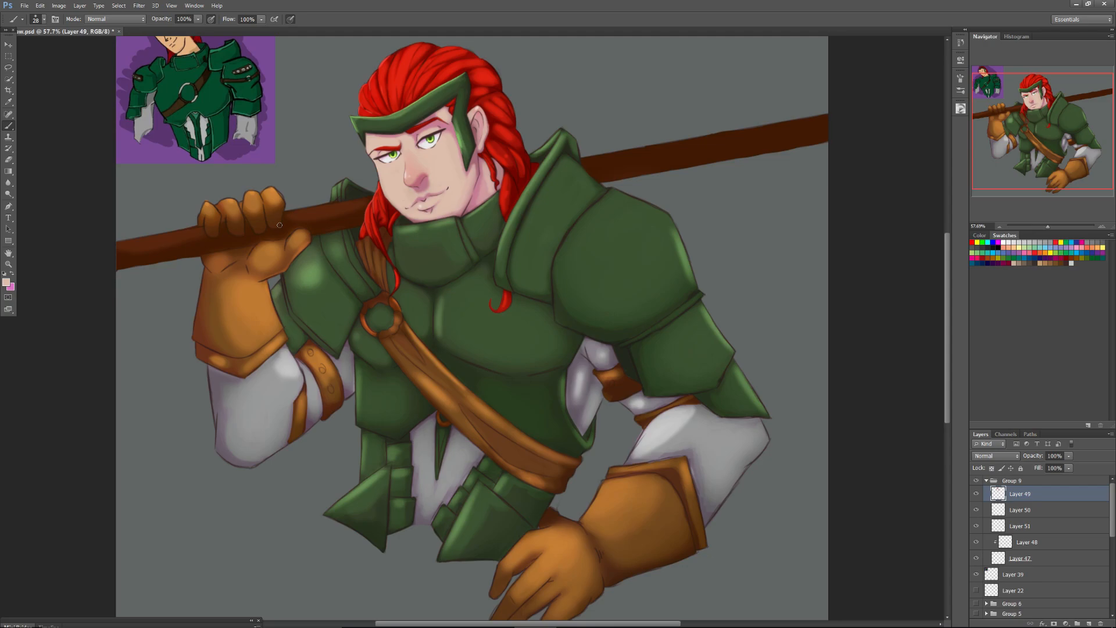
Soften the dark jaw outline below the ear with a small brush and sampled pink shadow tones.
left_click_drag(1048, 224, 1058, 223)
left_click_drag(1042, 132, 1039, 105)
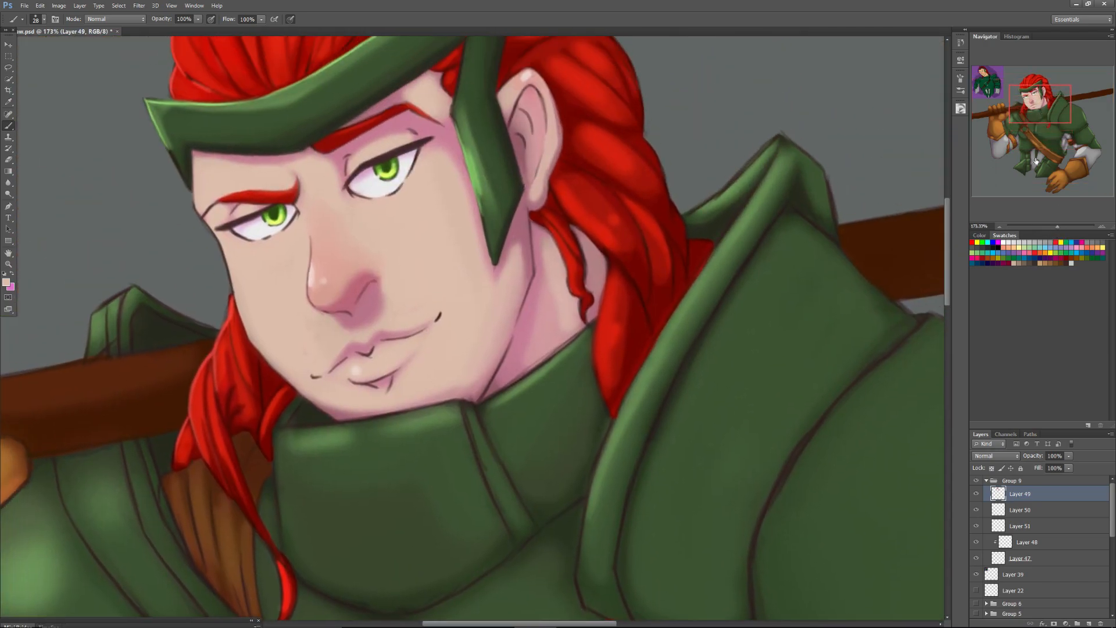
left_click_drag(1058, 226, 1062, 225)
left_click_drag(1045, 109, 1044, 106)
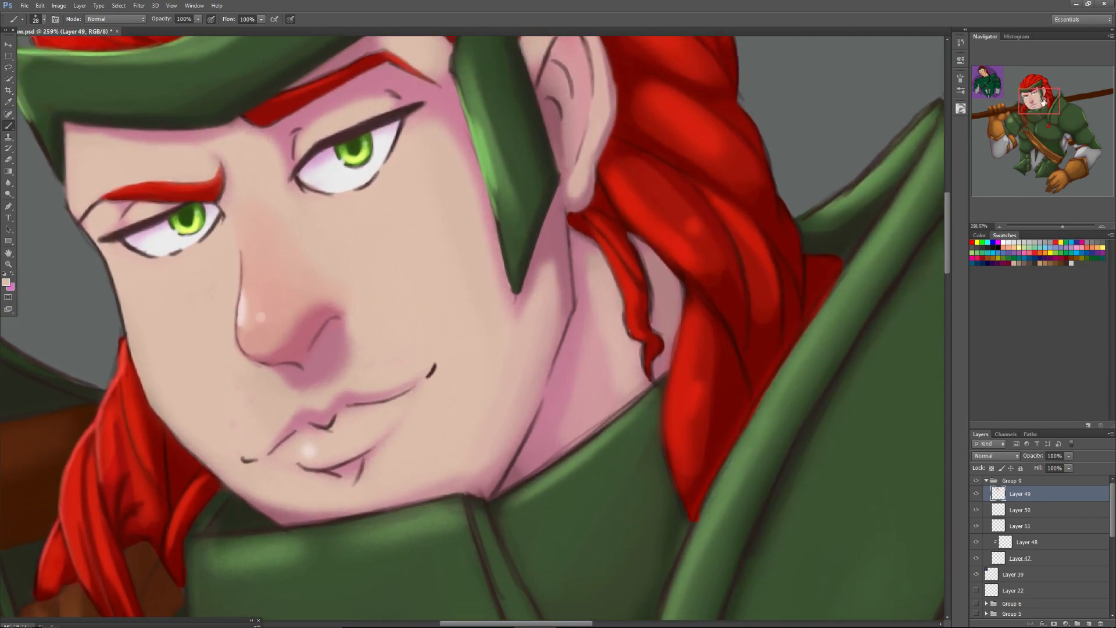
right_click(582, 318)
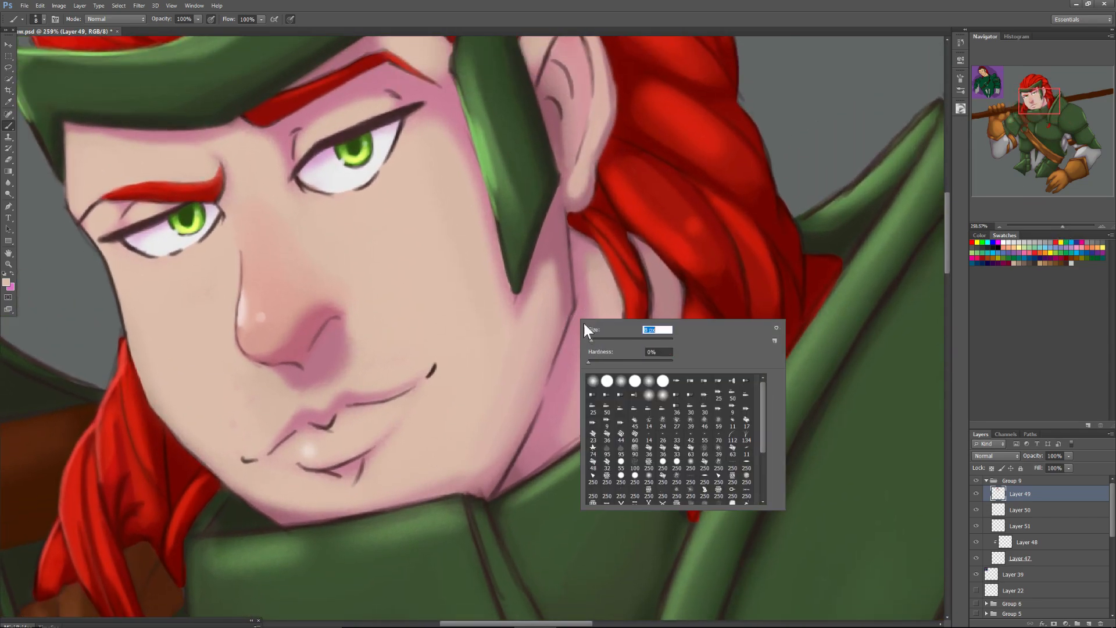
key("alt")
left_click(568, 284, "alt")
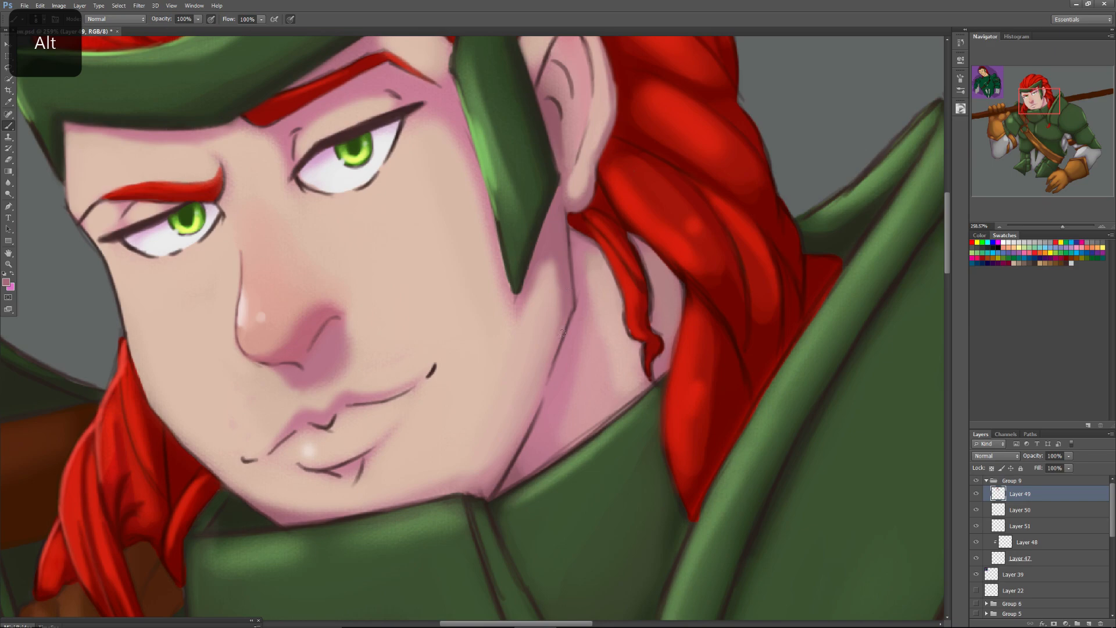
left_click(575, 319, "alt")
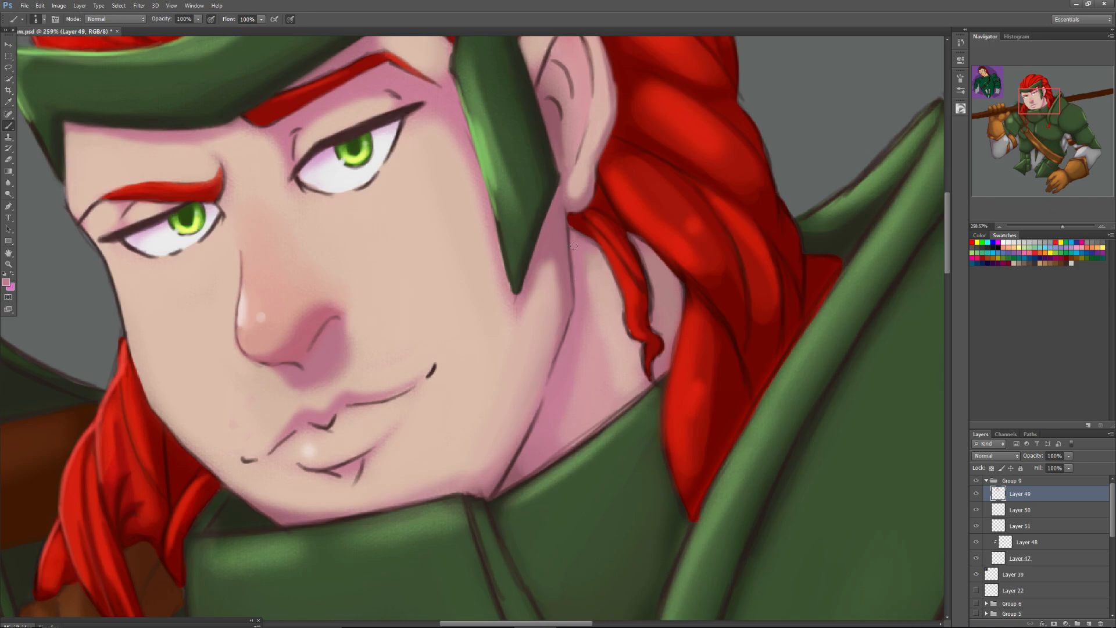
Blend the jawline from below the ear down to the collar using a 15 px brush and sampled pinks.
key("alt")
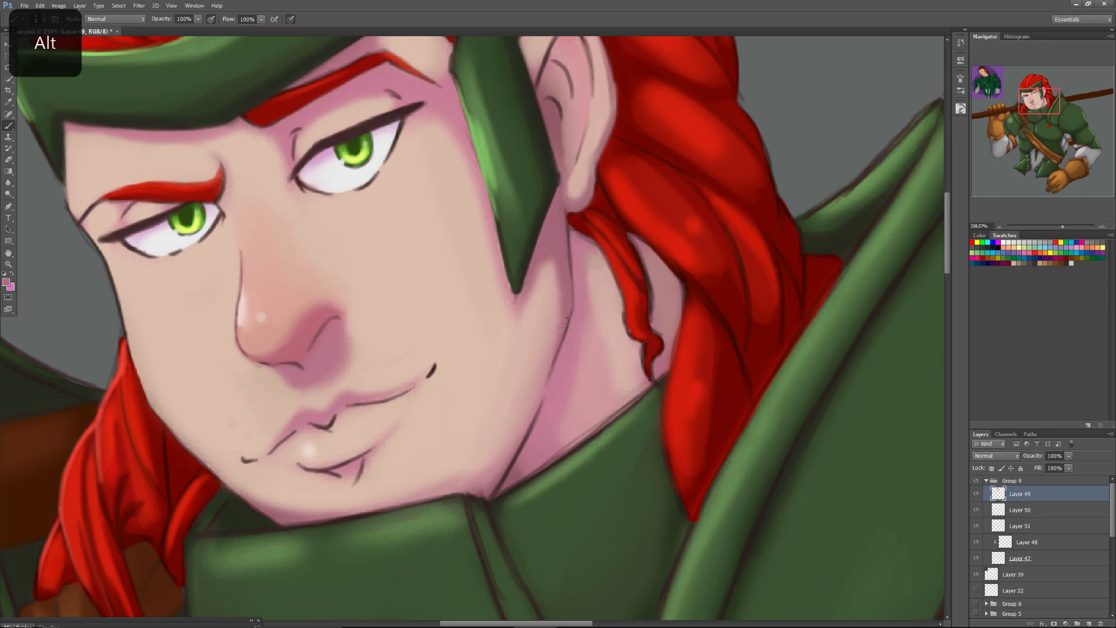
right_click(572, 342)
left_click(570, 313)
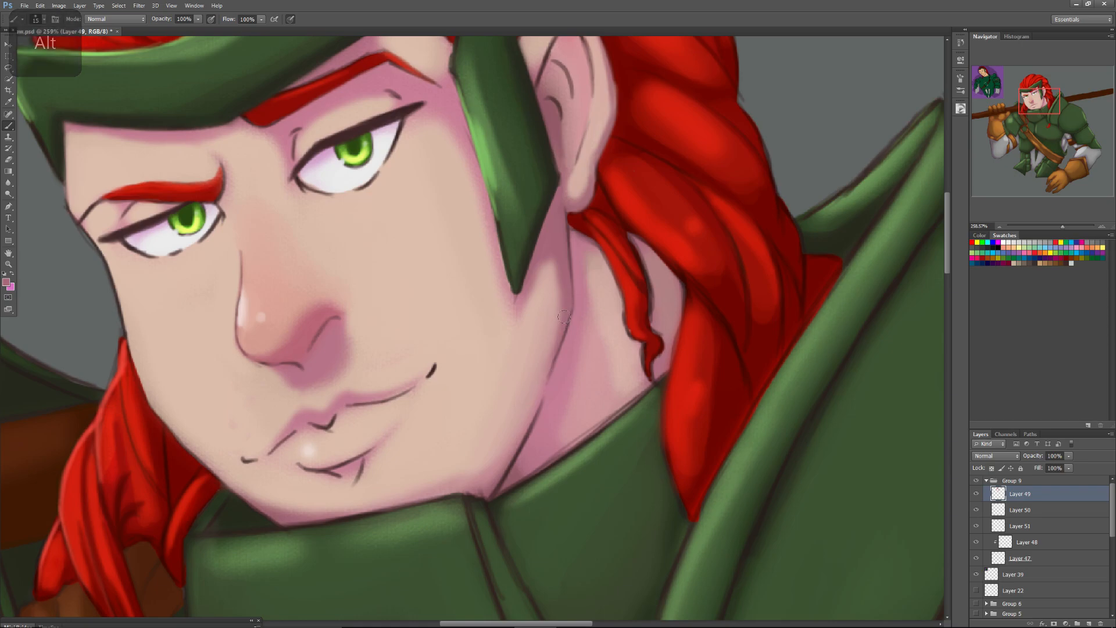
mouse_move(516, 452)
left_mouse_down()
mouse_move(540, 386)
mouse_move(500, 475)
mouse_move(547, 370)
mouse_move(519, 450)
left_mouse_up()
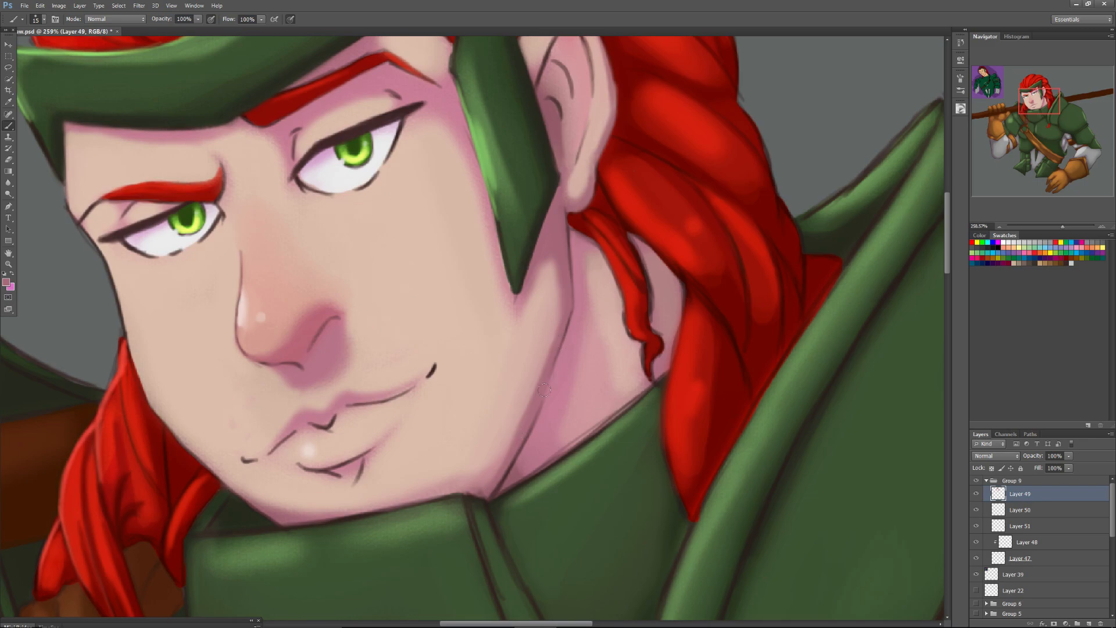
left_click(540, 427, "alt")
left_click(499, 272, "alt")
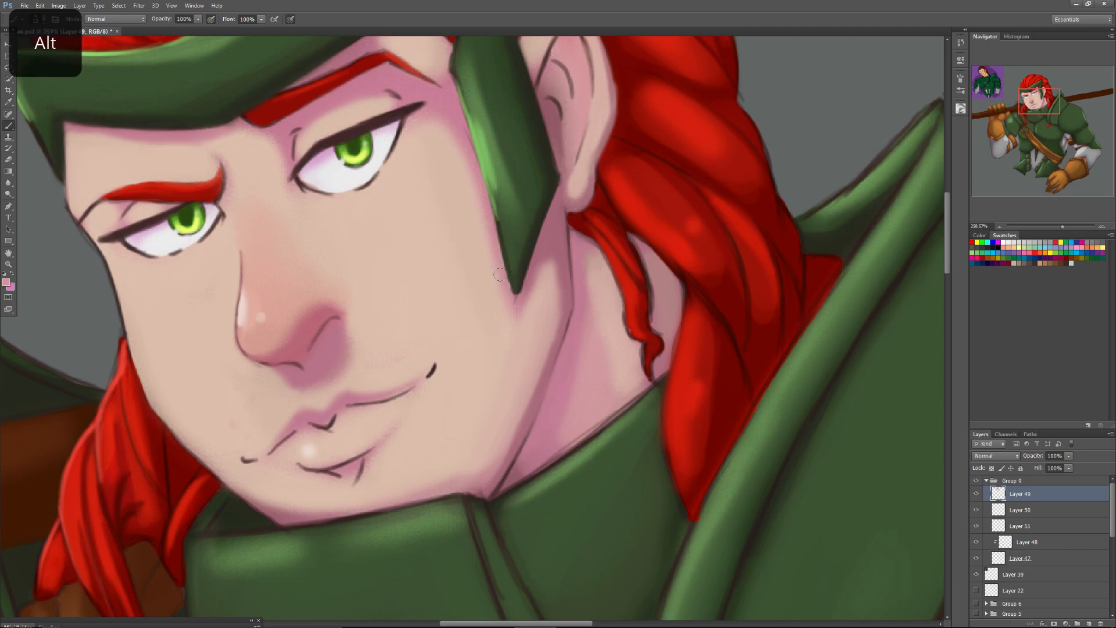
Smooth the pink skin shading around the lower tip of the helmet's cheek guard with sampled tones.
right_click(496, 251)
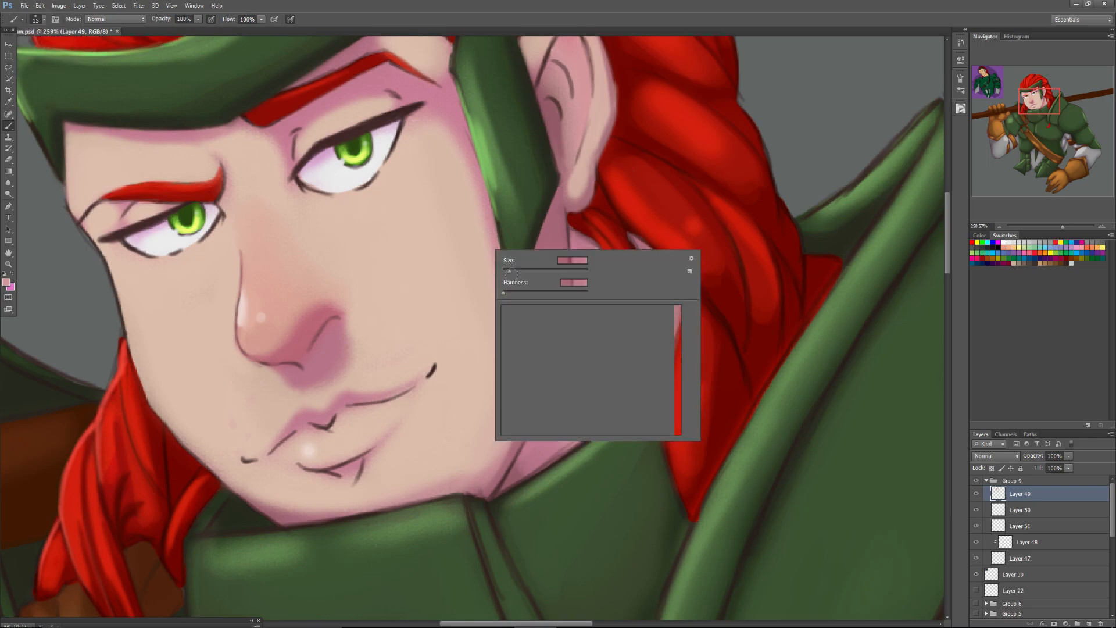
left_click(495, 223)
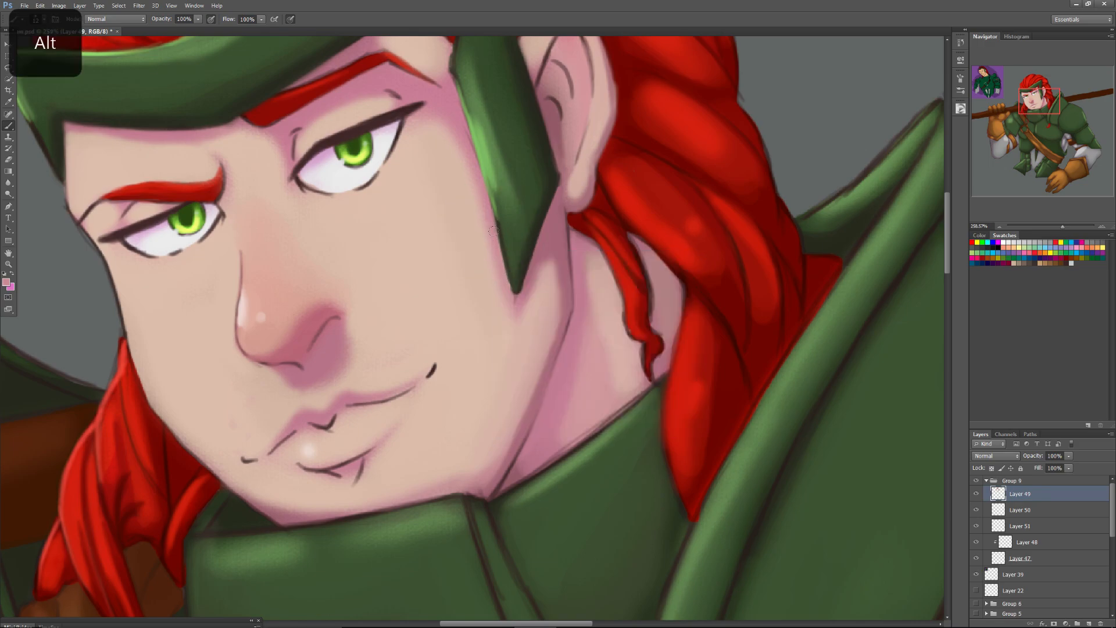
left_click(527, 249, "alt")
left_click(531, 272, "alt")
left_click(531, 241, "alt")
left_click(486, 157, "alt")
Paint a thin light-green highlight along the cheek guard's lower front edge with a 4 px brush.
right_click(505, 256)
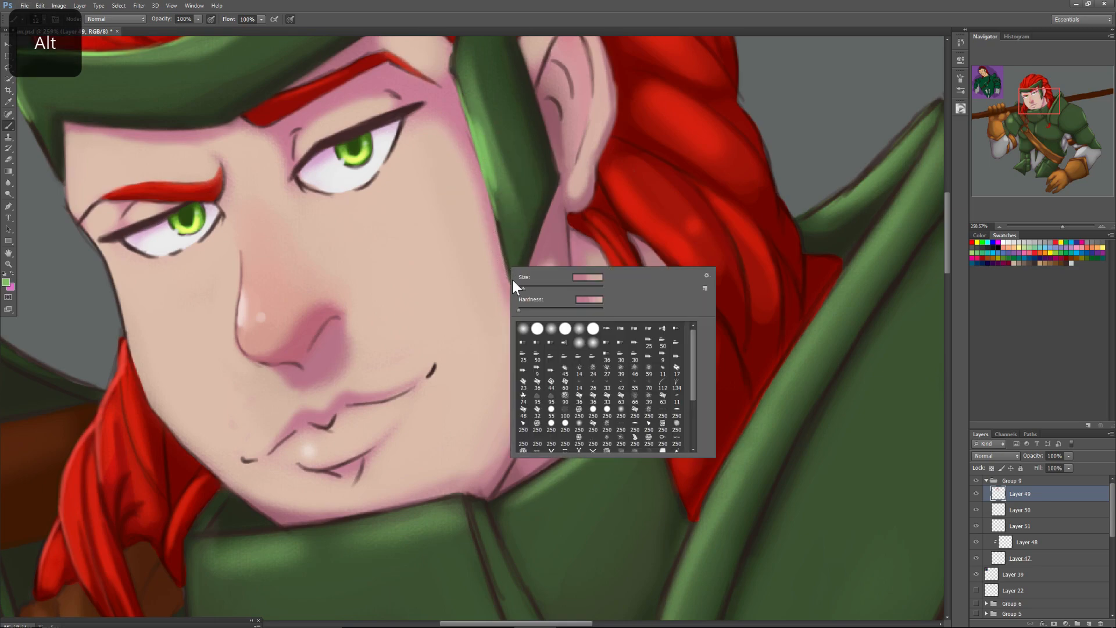
left_click(506, 255)
mouse_move(509, 278)
left_mouse_down()
mouse_move(503, 246)
mouse_move(511, 289)
mouse_move(495, 207)
left_mouse_up()
left_click_drag(503, 252, 497, 222)
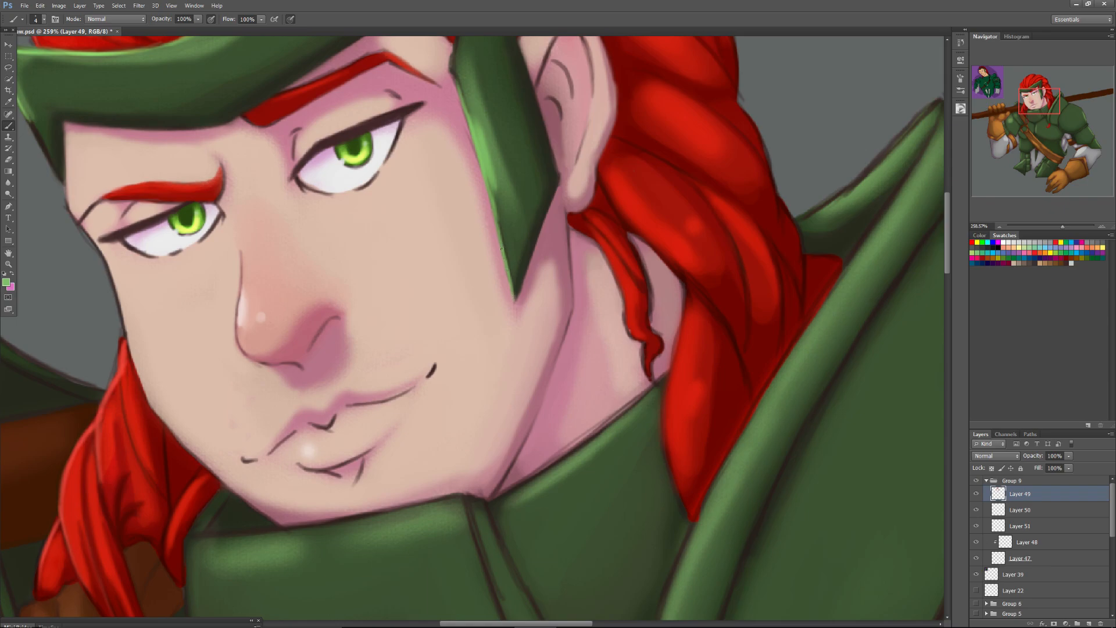
Extend the light-green edge highlight up the cheek guard to where it meets the helmet band.
left_click_drag(468, 113, 450, 65)
left_click_drag(467, 122, 526, 231)
left_click_drag(510, 163, 527, 93)
left_click_drag(517, 137, 519, 122)
left_click_drag(509, 170, 525, 104)
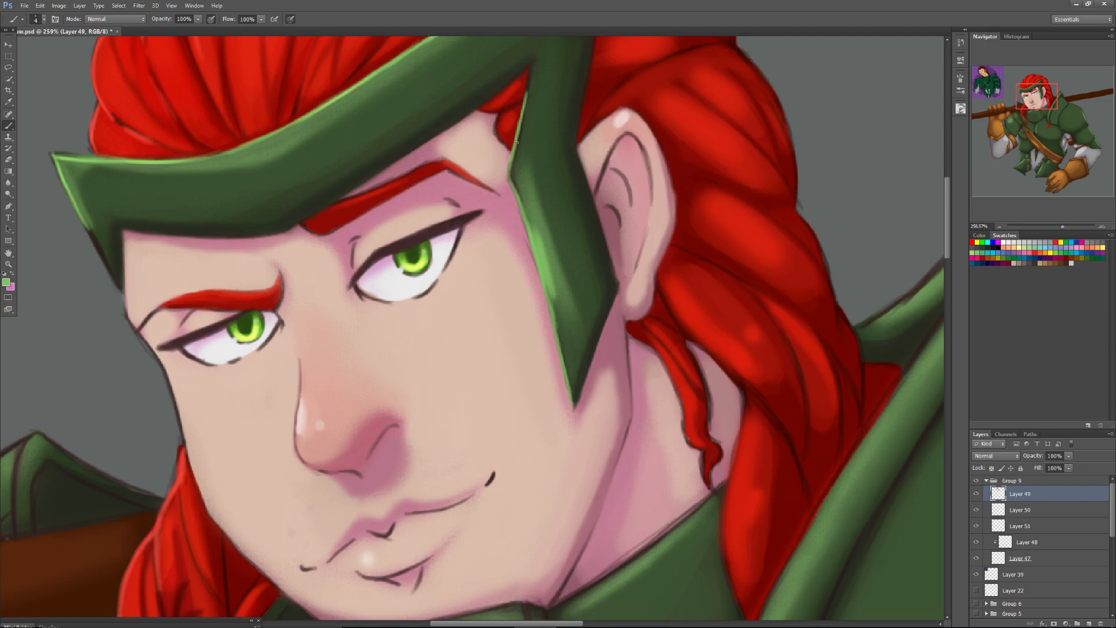
Blend the cheek and jaw shading below the cheek guard with a soft 21 px brush and sampled skin tones.
left_click(370, 286, "alt")
left_click_drag(1032, 107, 1034, 115)
left_click_drag(1063, 227, 1053, 230)
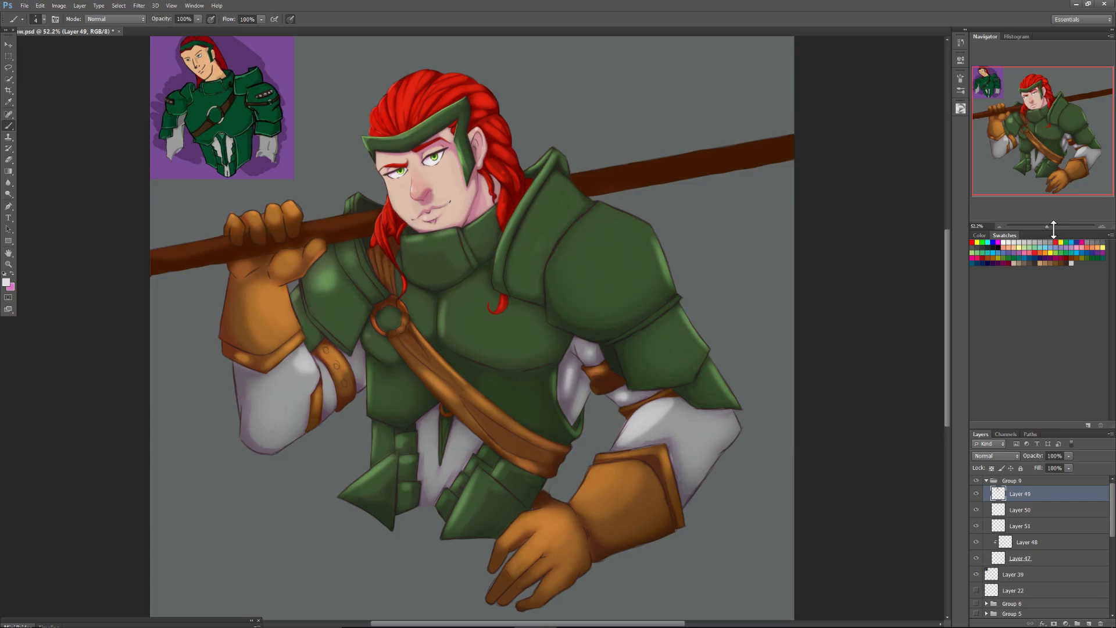
left_click_drag(1046, 225, 1055, 226)
left_click_drag(1019, 114, 1012, 92)
right_click(513, 317)
left_click_drag(519, 335, 528, 335)
left_click(579, 473)
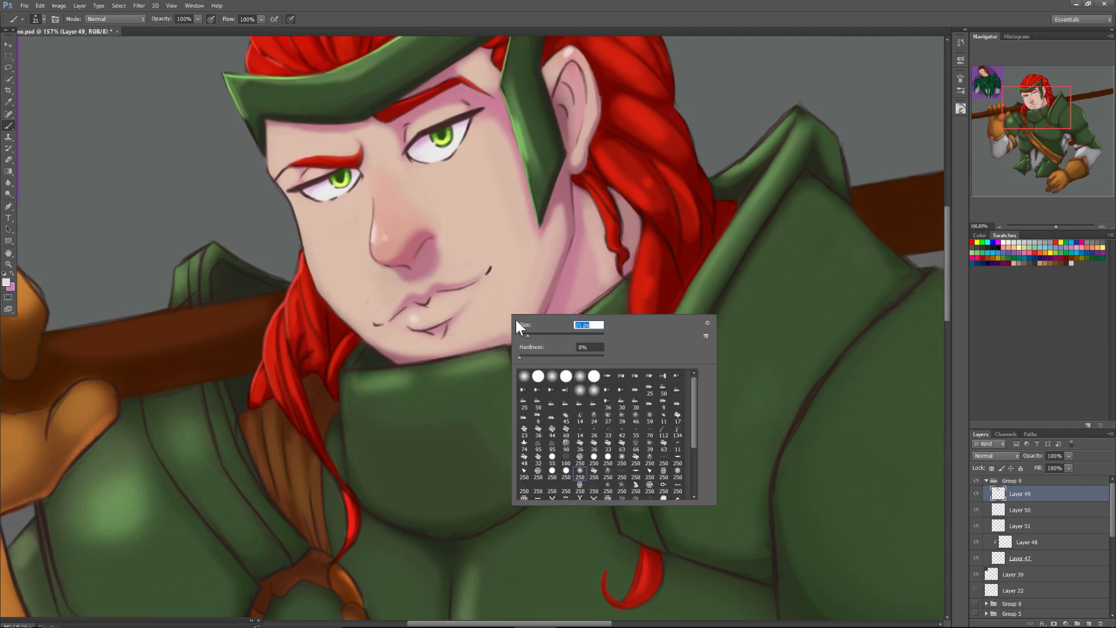
left_click(537, 301, "alt")
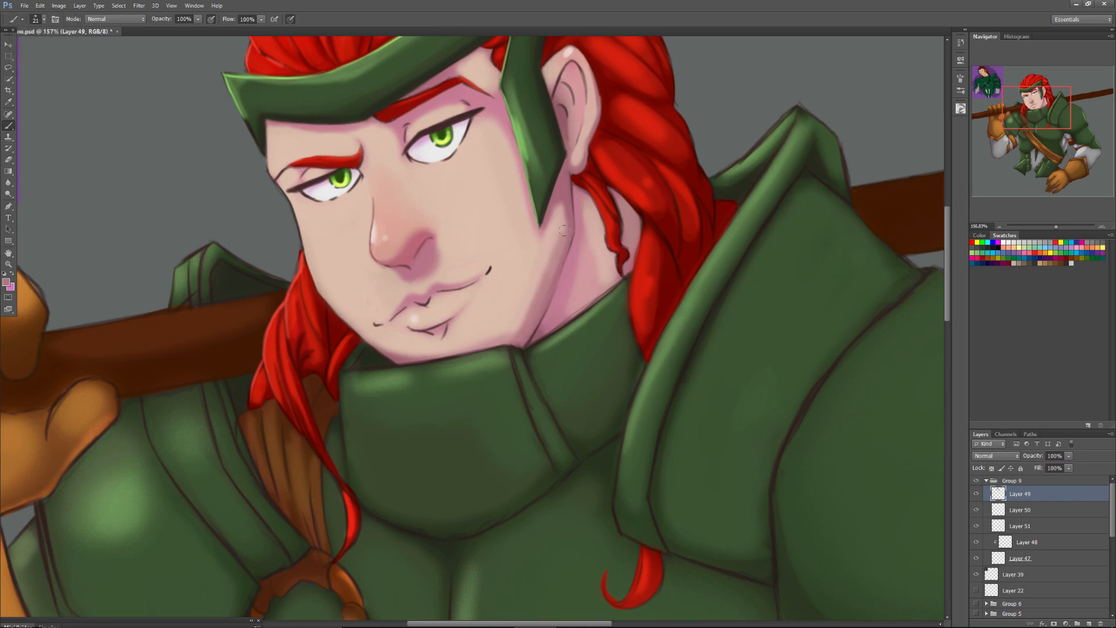
left_click(527, 296, "alt")
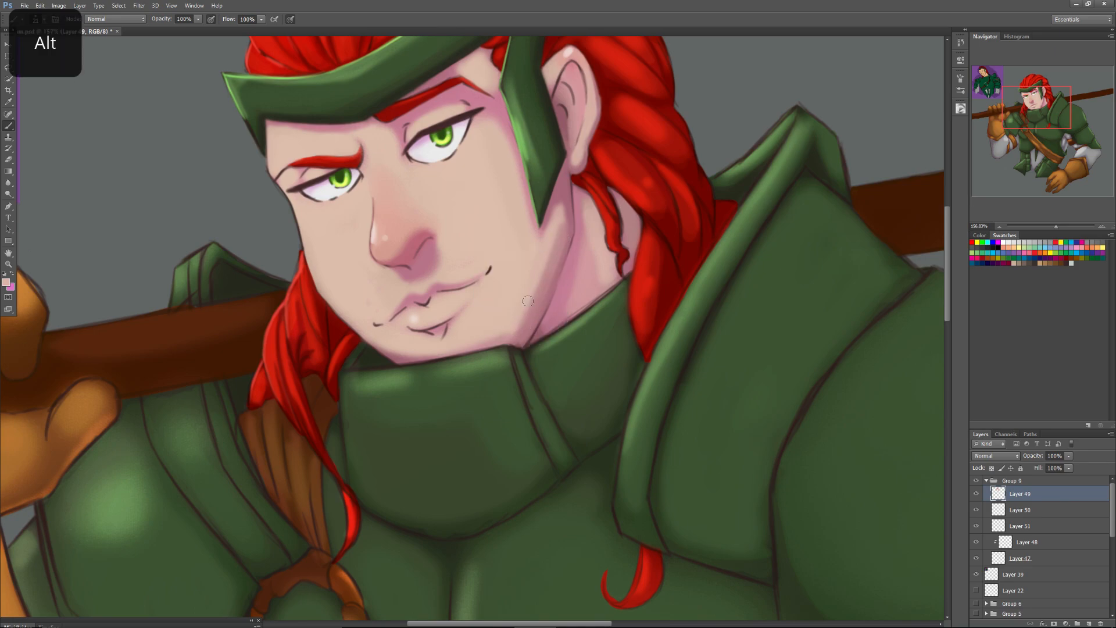
left_click(518, 324, "alt")
left_click(512, 296, "alt")
mouse_move(1055, 225)
left_mouse_down()
mouse_move(1041, 234)
mouse_move(1051, 235)
left_mouse_up()
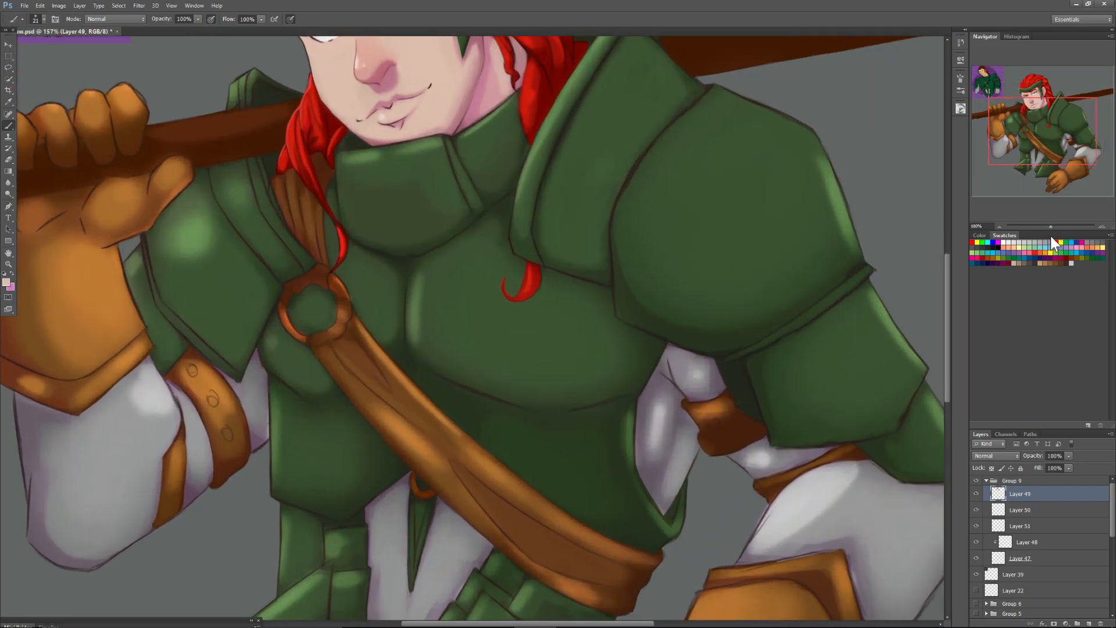
left_click(1037, 118)
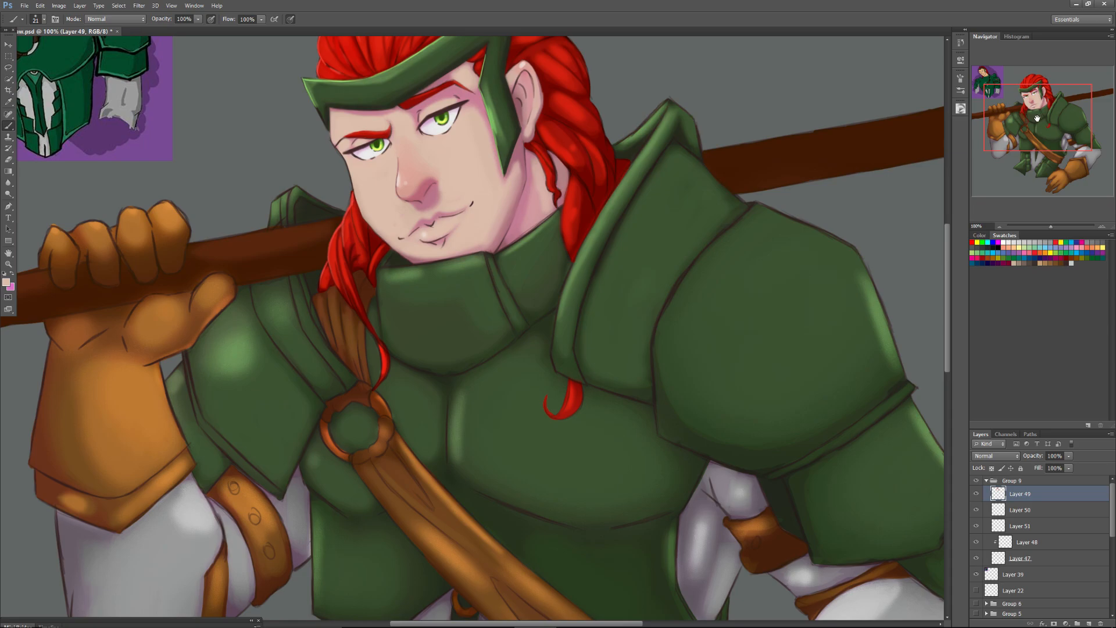
left_click_drag(1051, 225, 1056, 226)
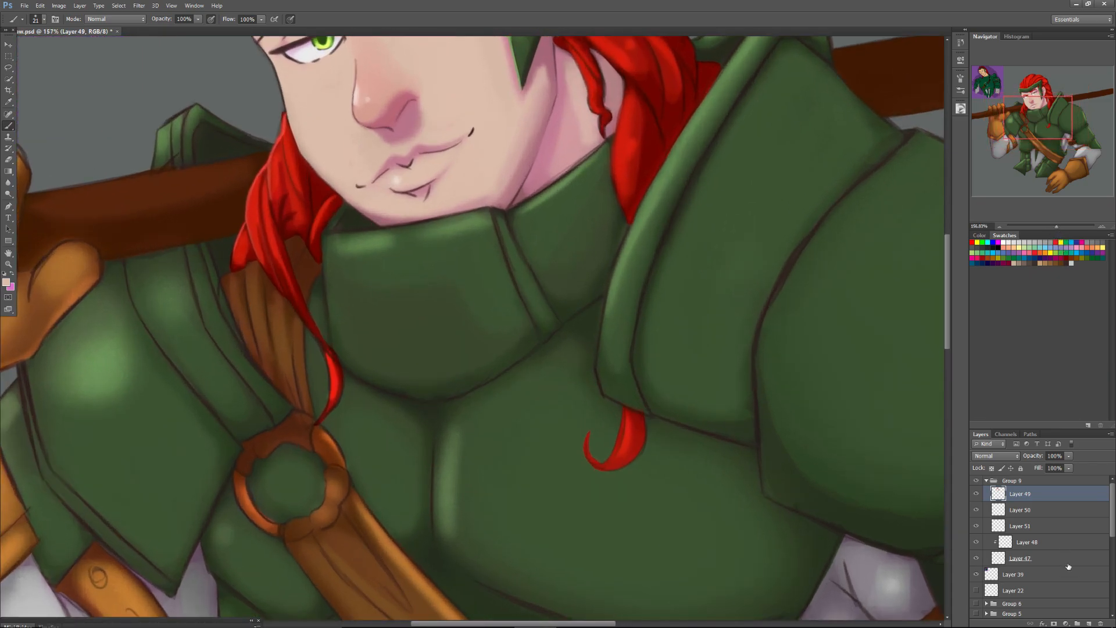
On a new layer, paint a thin light-green highlight along the upper edges of the shoulder-guard peak behind the staff with a 7 px brush.
left_click(1088, 623)
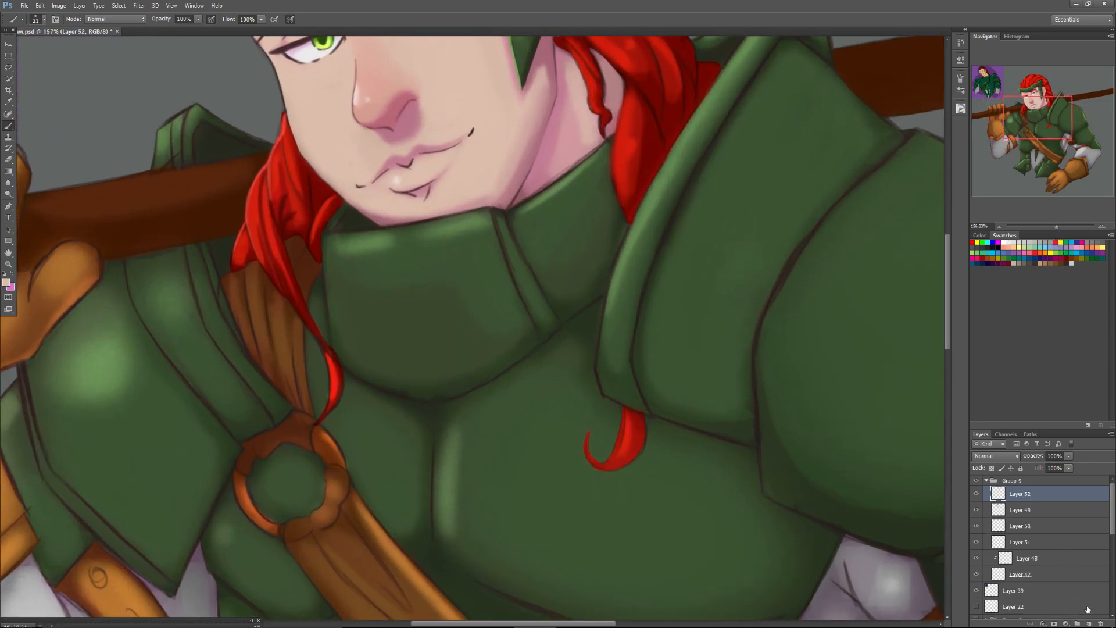
left_click_drag(1036, 121, 1032, 100)
left_click_drag(1056, 226, 1063, 225)
left_click(593, 291, "alt")
left_click_drag(1019, 96, 993, 115)
right_click(364, 276)
type("7")
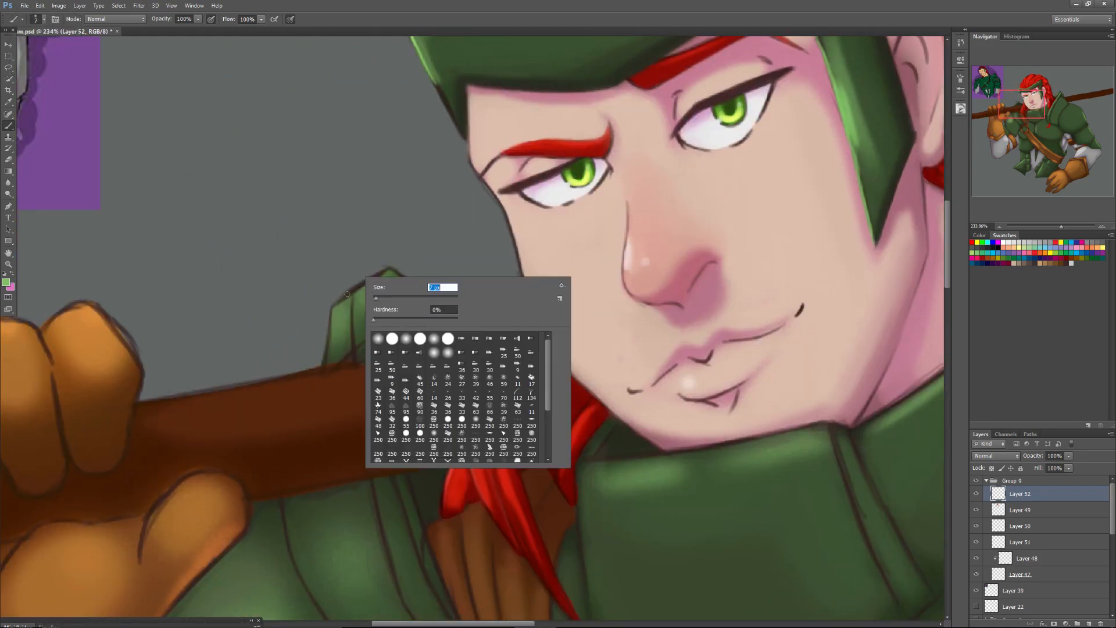
key("Return")
mouse_move(378, 274)
left_mouse_down()
mouse_move(331, 311)
mouse_move(387, 270)
mouse_move(336, 304)
left_mouse_up()
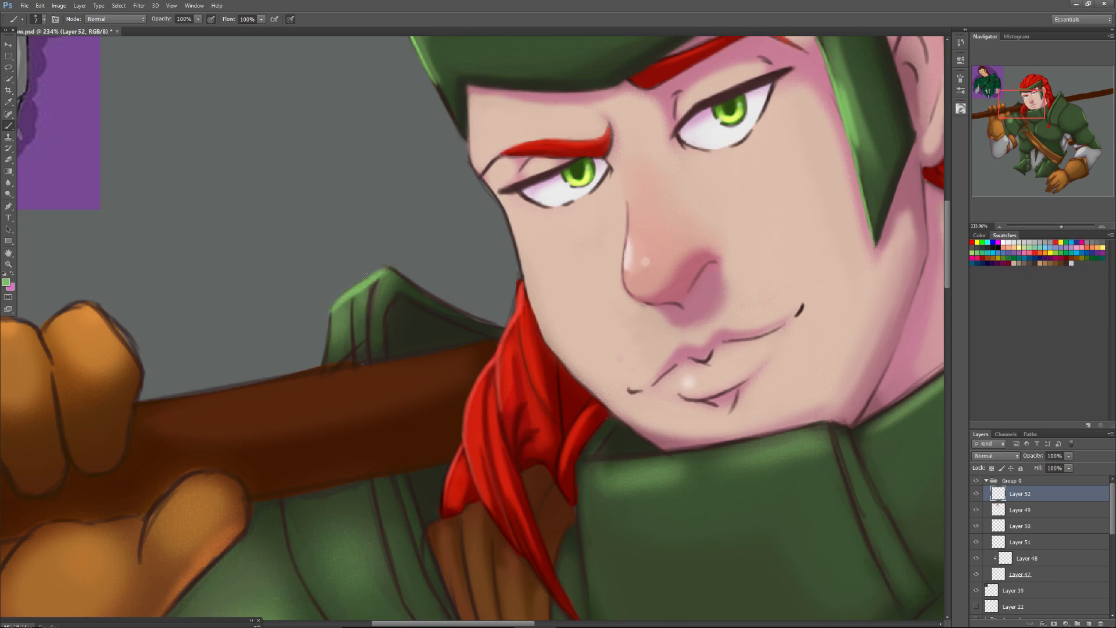
mouse_move(381, 272)
left_mouse_down()
mouse_move(476, 317)
mouse_move(425, 294)
mouse_move(451, 307)
left_mouse_up()
Paint light-green vertical highlights down the folds of the shoulder-guard peak with a hard round brush, enlarged to 33 px.
right_click(414, 289)
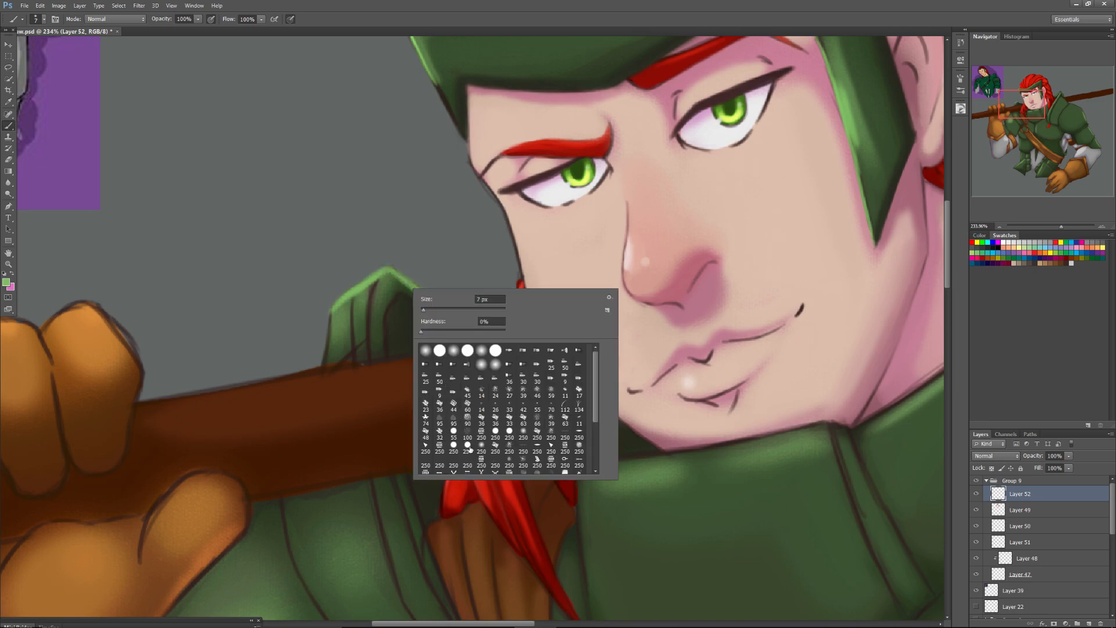
left_click(439, 350)
left_click(376, 277)
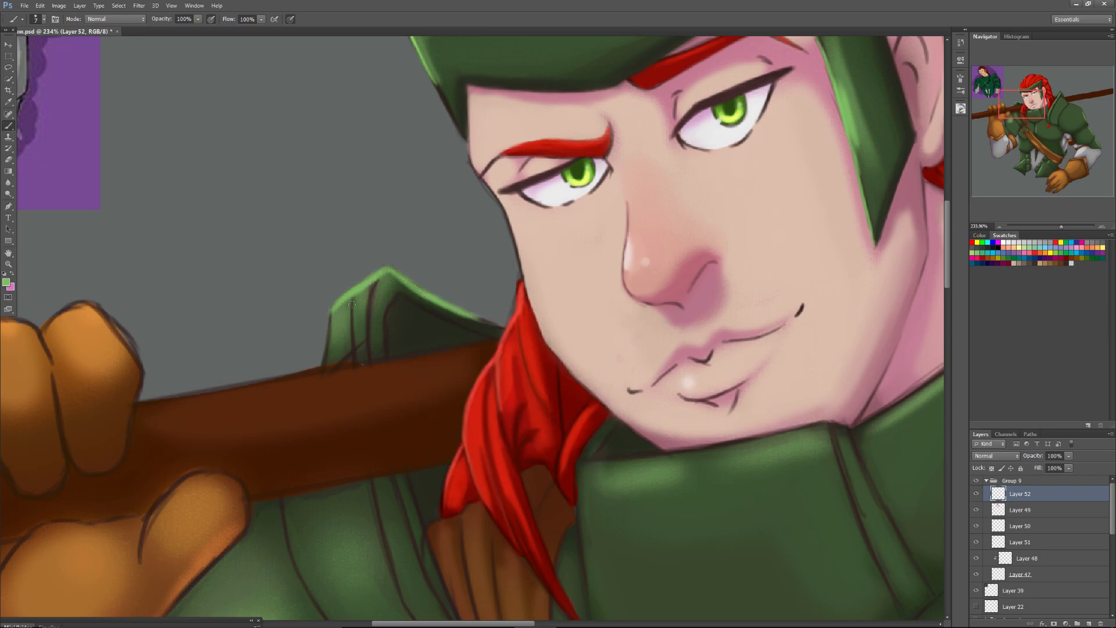
mouse_move(375, 284)
left_mouse_down()
mouse_move(369, 329)
mouse_move(377, 276)
mouse_move(370, 361)
left_mouse_up()
right_click(356, 314)
type("33")
key("Return")
left_click_drag(359, 331, 359, 338)
left_click_drag(360, 300, 360, 350)
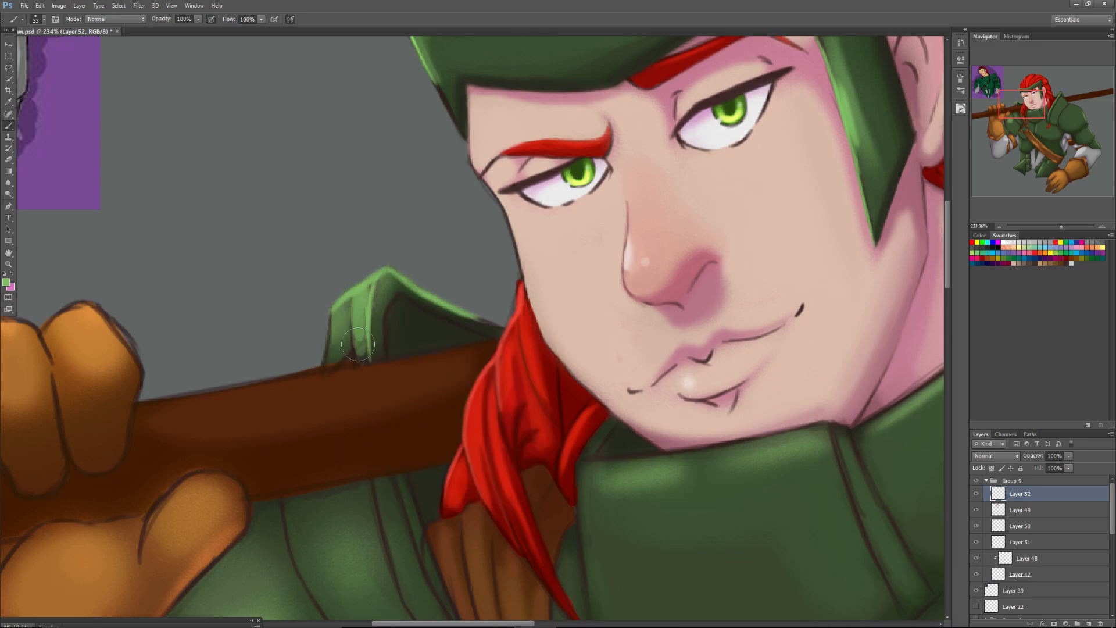
left_click_drag(340, 312, 336, 347)
Add 8 px light-green edge highlights at the base of the shoulder-guard peak and along the neck collar's upper rim.
right_click(337, 352)
type("8")
key("Return")
mouse_move(326, 361)
left_mouse_down()
mouse_move(332, 323)
mouse_move(330, 336)
left_mouse_up()
mouse_move(767, 434)
left_mouse_down()
mouse_move(826, 423)
mouse_move(817, 426)
left_mouse_up()
mouse_move(726, 446)
left_mouse_down()
mouse_move(806, 429)
mouse_move(576, 459)
mouse_move(608, 418)
mouse_move(590, 439)
left_mouse_up()
mouse_move(604, 421)
left_mouse_down()
mouse_move(575, 463)
mouse_move(596, 460)
left_mouse_up()
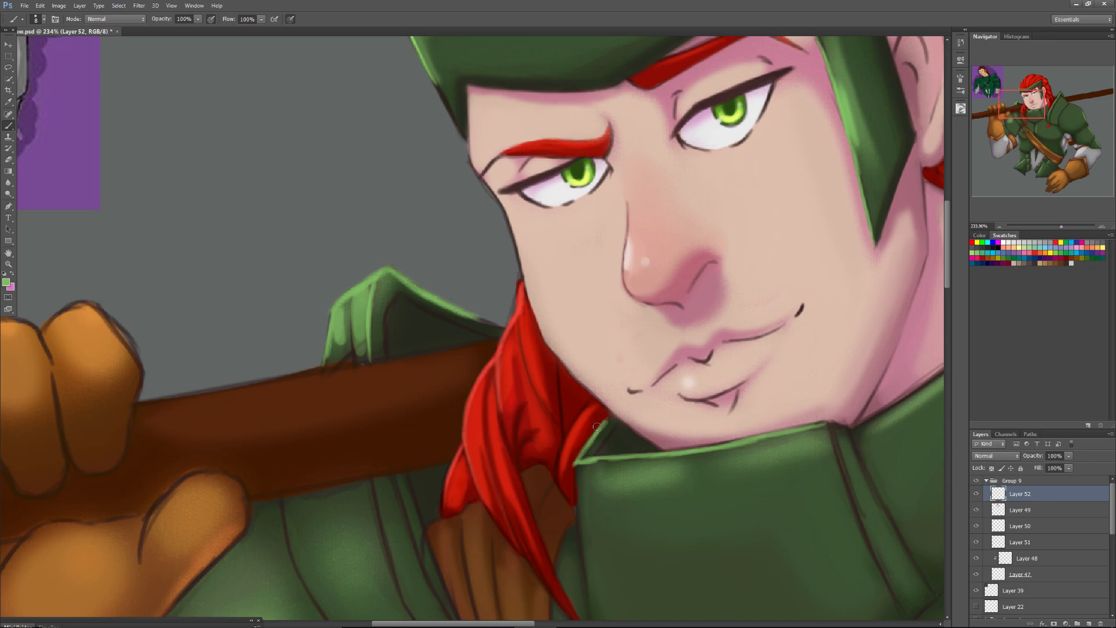
Blend the folds and inner shadow of the shoulder-guard peak with sampled dark and mid greens.
left_click(369, 331, "alt")
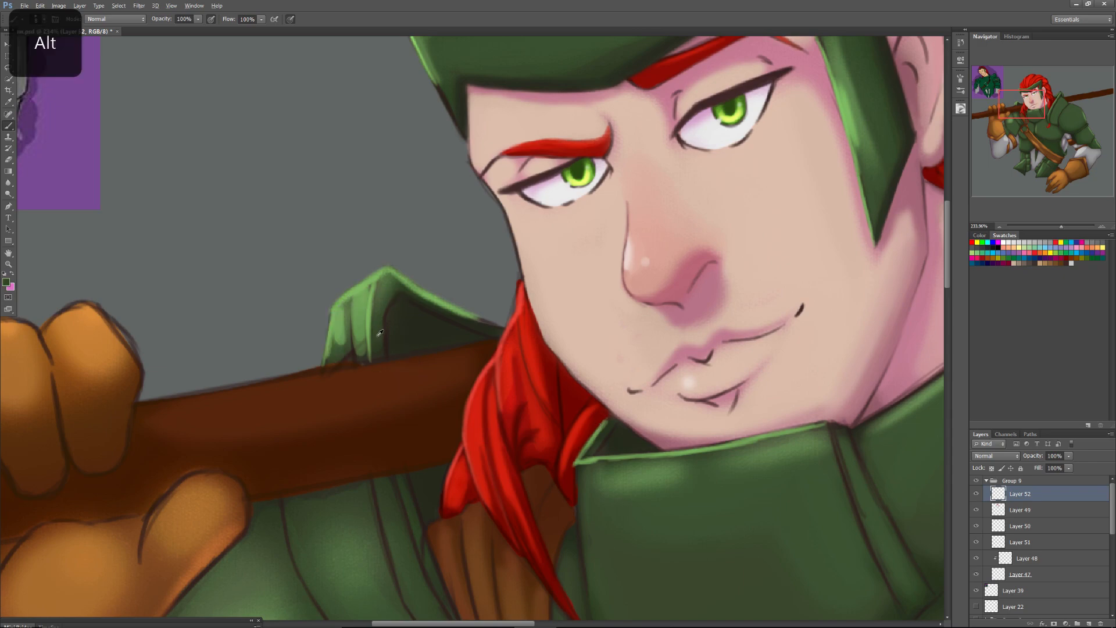
right_click(378, 332)
left_click_drag(395, 330, 398, 330)
mouse_move(389, 290)
left_mouse_down()
mouse_move(378, 324)
mouse_move(388, 279)
mouse_move(378, 354)
left_mouse_up()
left_click_drag(392, 288, 378, 331)
left_click(351, 337, "alt")
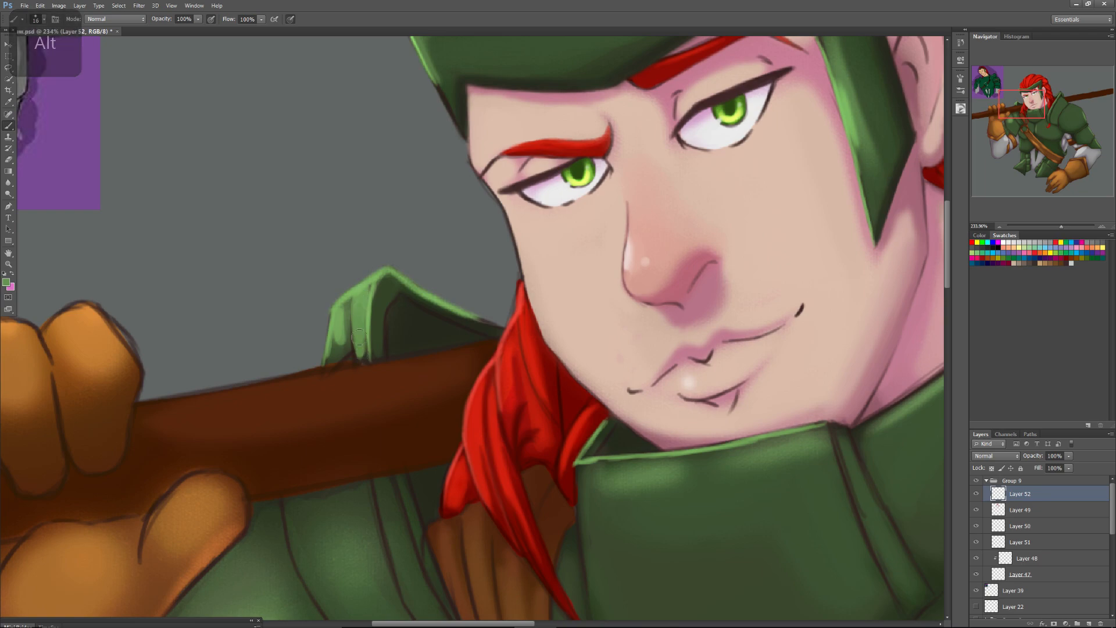
left_click(343, 347, "alt")
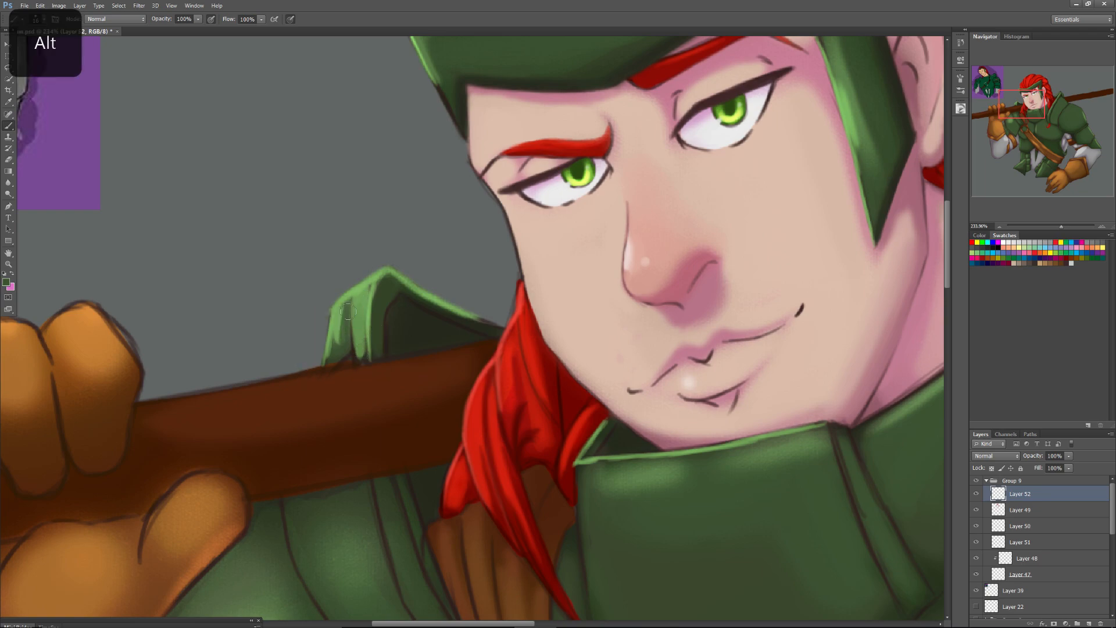
mouse_move(342, 314)
left_mouse_down()
mouse_move(339, 349)
mouse_move(357, 317)
mouse_move(359, 354)
mouse_move(363, 295)
mouse_move(364, 358)
mouse_move(362, 306)
mouse_move(361, 351)
left_mouse_up()
mouse_move(356, 312)
left_mouse_down()
mouse_move(359, 340)
mouse_move(374, 314)
left_mouse_up()
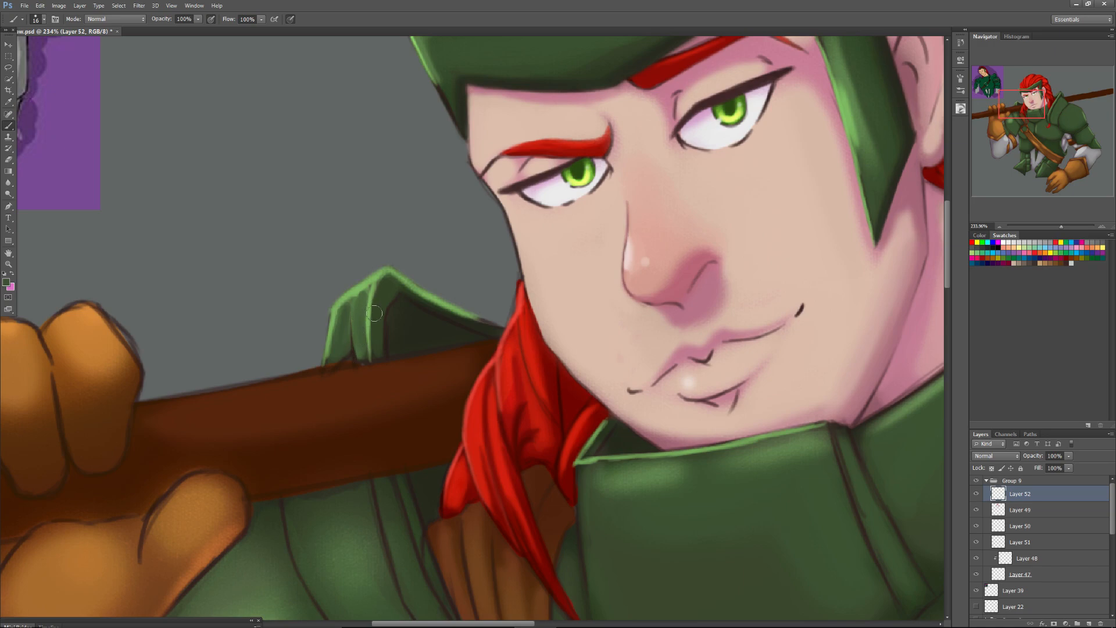
Paint a light-green highlight along the upper edge of the small arm plate beside the raised gauntlet with a 12 px brush.
left_click_drag(1016, 110, 1004, 136)
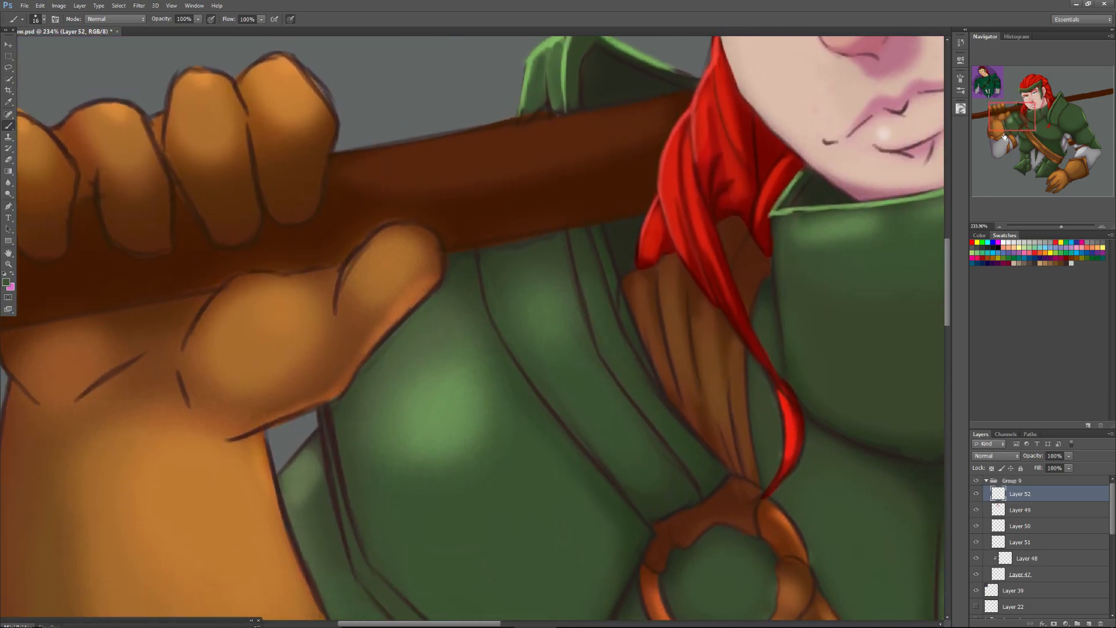
left_click(553, 73, "alt")
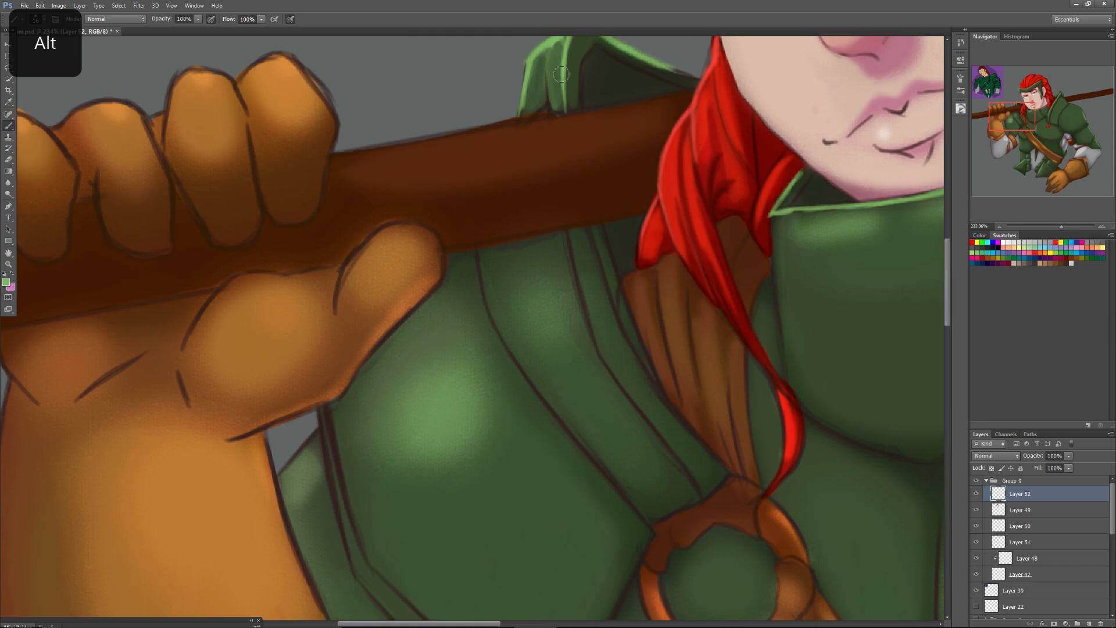
right_click(326, 421)
left_click(341, 437)
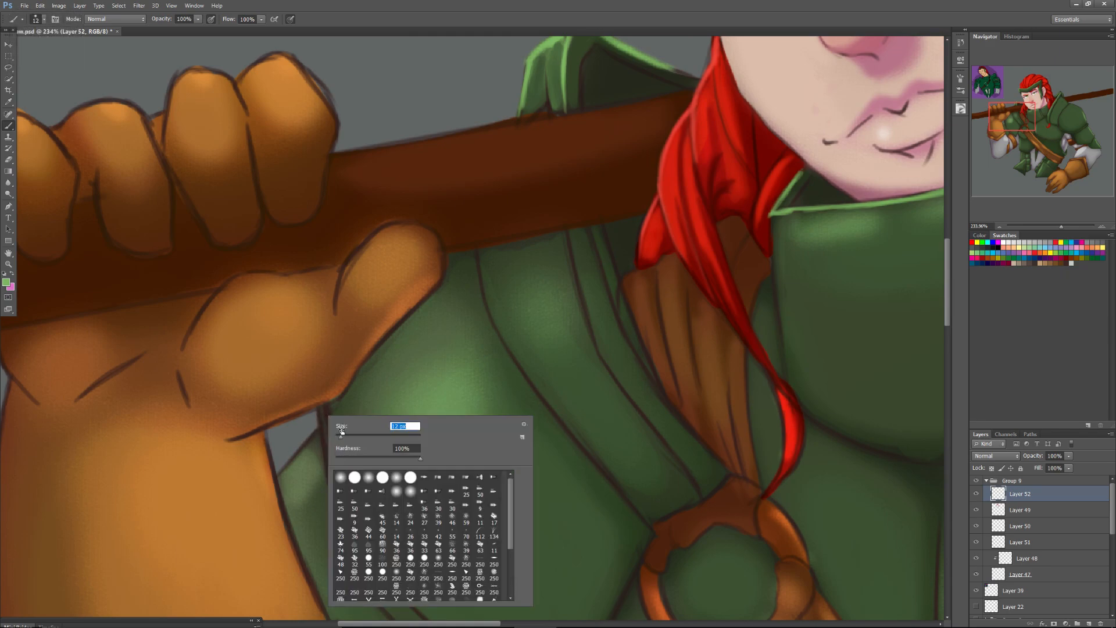
left_click_drag(318, 433, 278, 475)
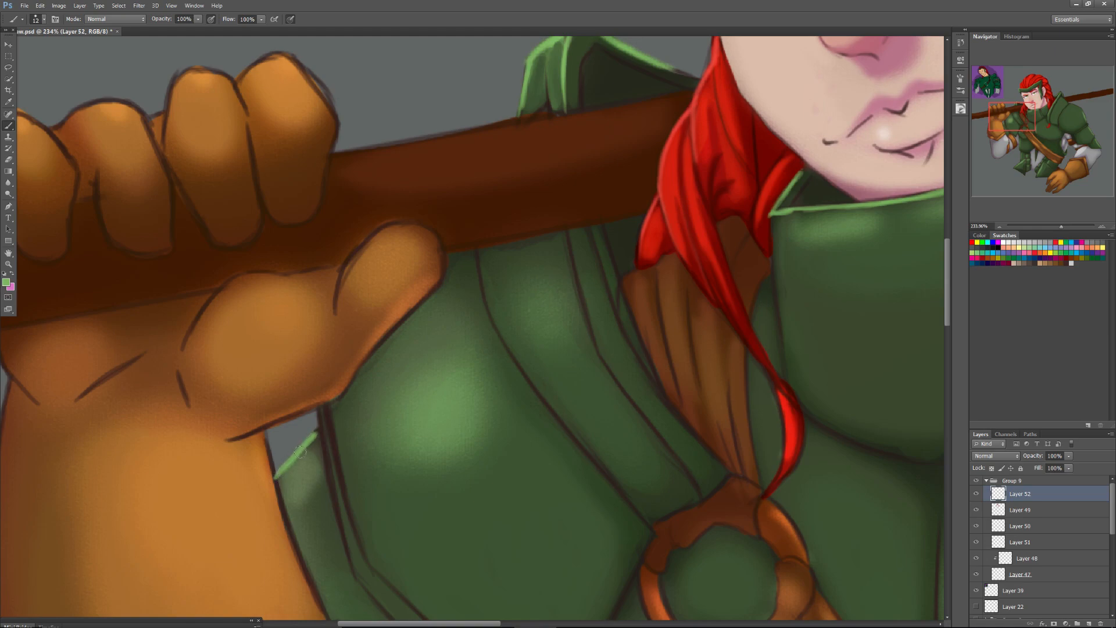
Sample the teal trim colour from the reference sketch's armour and add a new layer above Layer 49.
left_click_drag(995, 117, 978, 87)
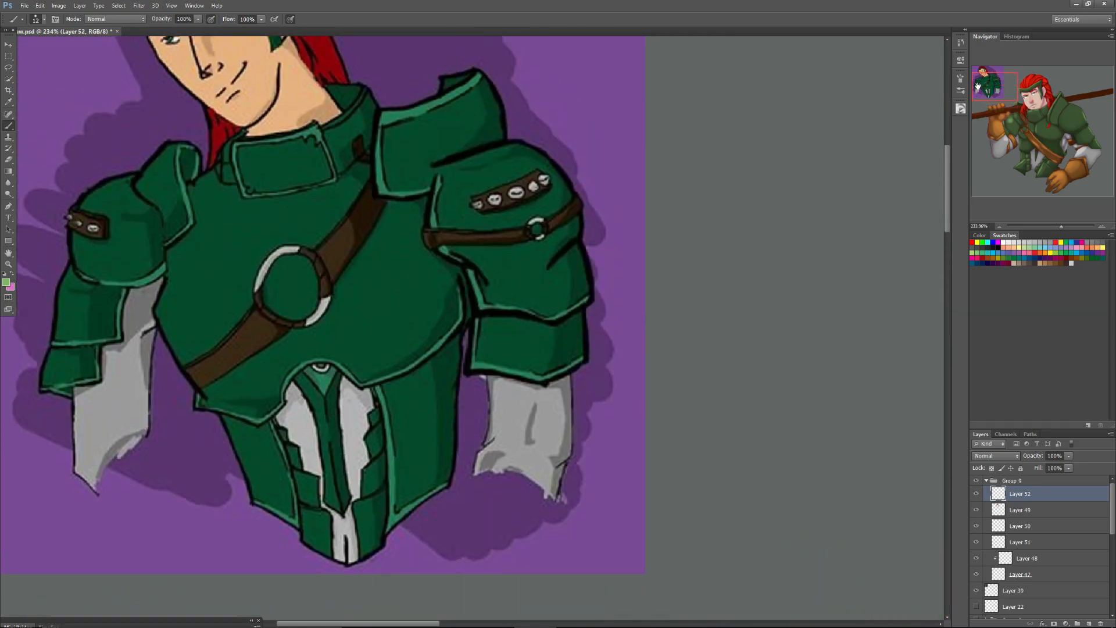
left_click(383, 181, "alt")
left_click(1021, 510)
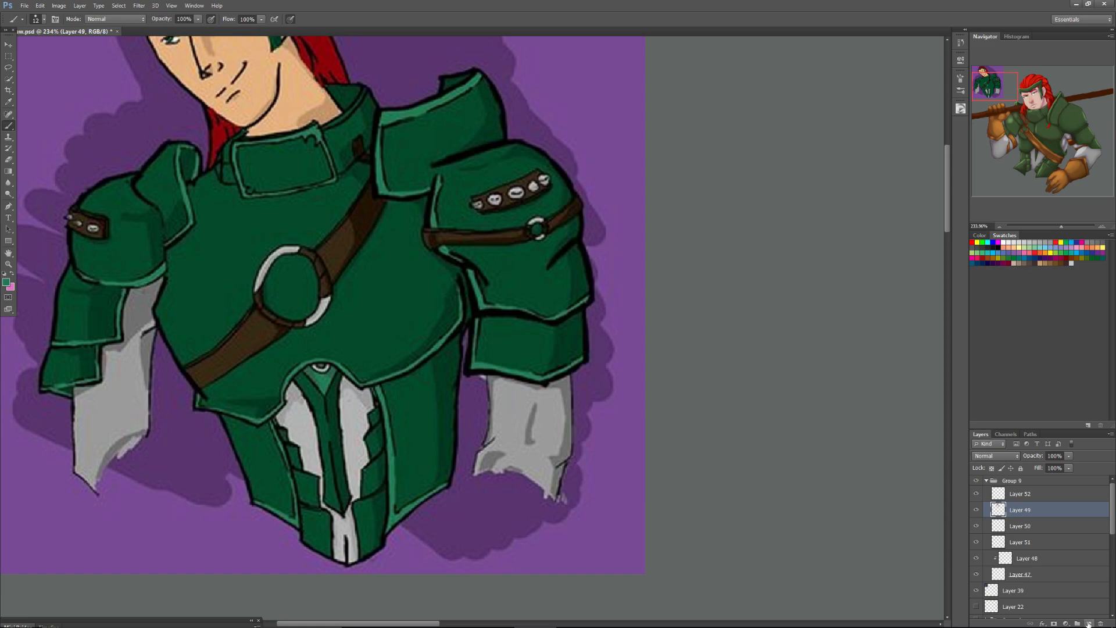
left_click(1088, 623)
Paint a teal trim band down the outer side and lower edge of the shoulder plate beside the raised gauntlet.
left_click_drag(998, 91, 1017, 114)
left_click_drag(1061, 227, 1058, 228)
left_click_drag(1018, 107, 1019, 120)
mouse_move(373, 419)
left_mouse_down()
mouse_move(389, 482)
mouse_move(360, 372)
left_mouse_up()
mouse_move(374, 443)
left_mouse_down()
mouse_move(361, 355)
mouse_move(392, 487)
mouse_move(376, 445)
mouse_move(413, 502)
mouse_move(409, 460)
mouse_move(384, 469)
mouse_move(437, 527)
left_mouse_up()
right_click(392, 479)
left_click(407, 459)
left_click(386, 470)
left_click_drag(393, 491, 493, 582)
left_click_drag(439, 526, 515, 597)
left_click_drag(458, 546, 532, 612)
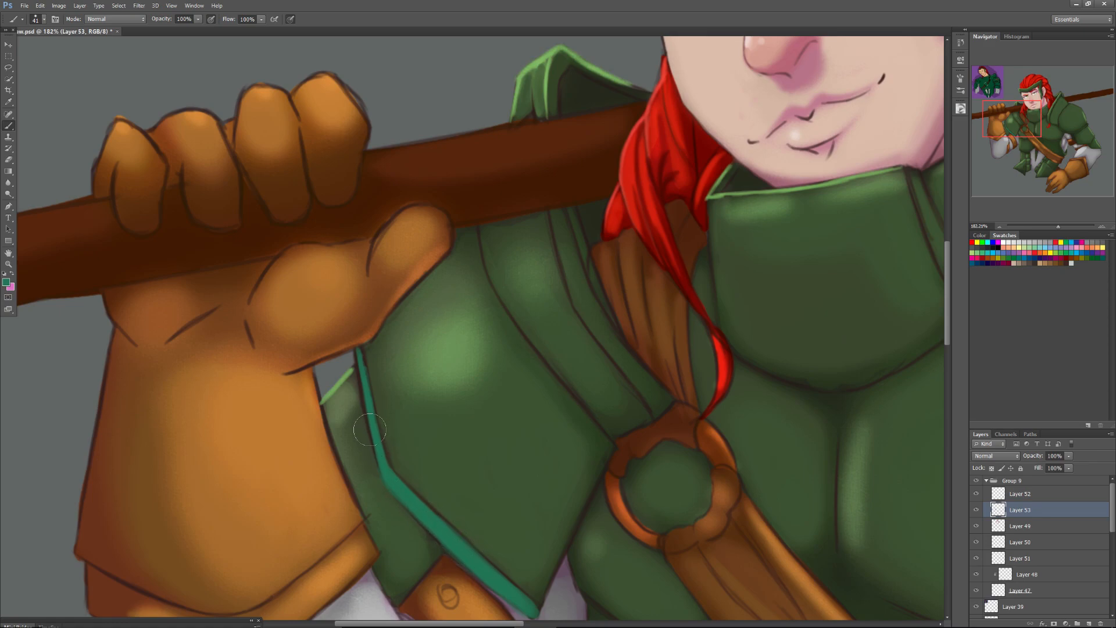
Show the colour wheel and repaint the shoulder plate's trim in a more muted teal green with a 22 px brush.
mouse_move(1059, 225)
left_mouse_down()
mouse_move(1047, 232)
mouse_move(1055, 227)
left_mouse_up()
left_click_drag(1039, 131, 1006, 124)
left_click(437, 387, "alt")
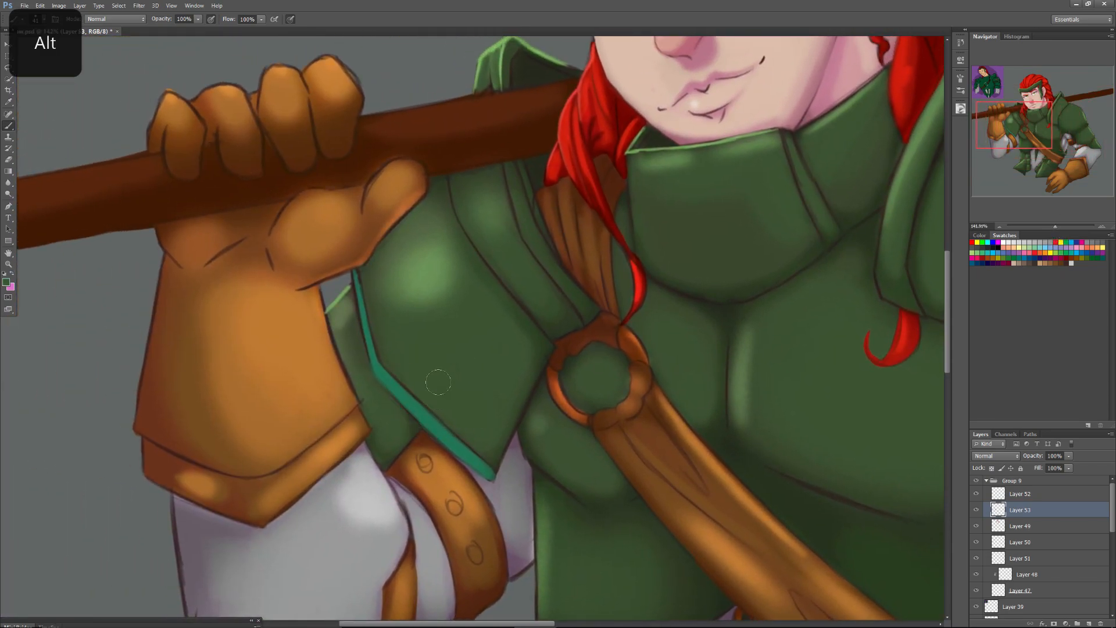
left_click(959, 112)
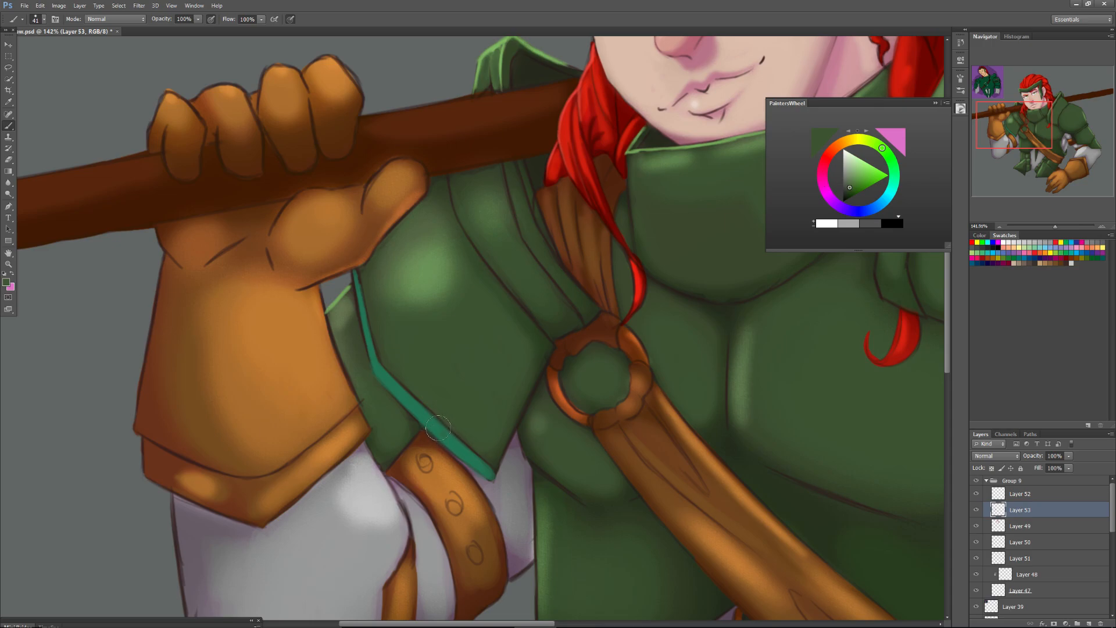
key("alt")
left_click(419, 406, "alt")
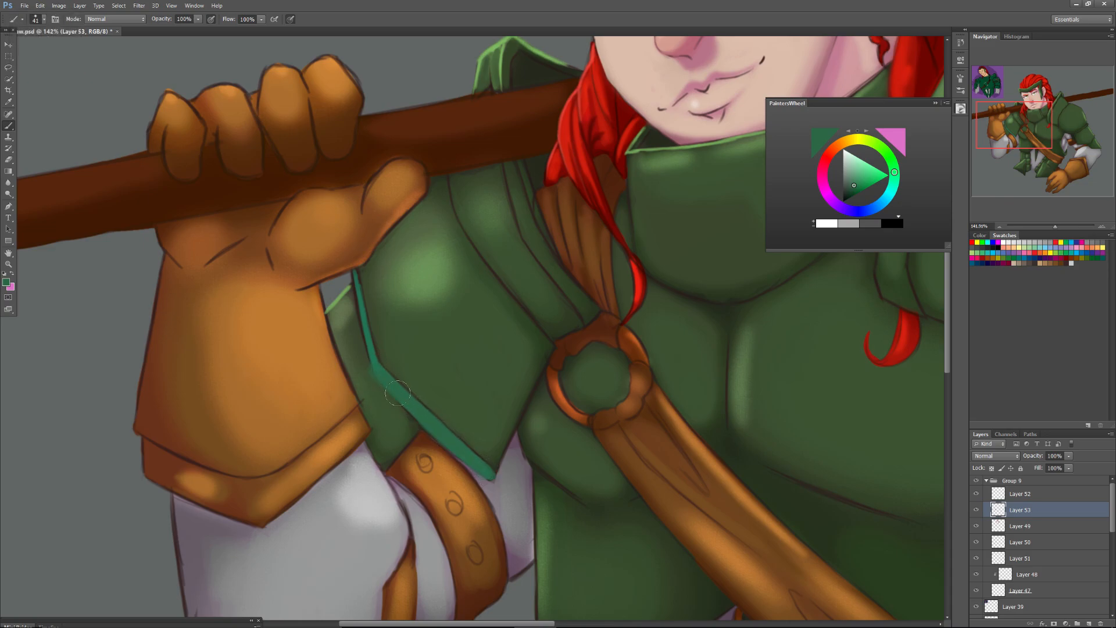
right_click(375, 365)
left_click(393, 386)
mouse_move(359, 297)
left_mouse_down()
mouse_move(378, 371)
mouse_move(358, 276)
left_mouse_up()
left_click_drag(370, 377, 379, 389)
Paint the same teal-green trim along the inner edge of the shoulder band beside the brown strap.
left_click_drag(1002, 120, 997, 109)
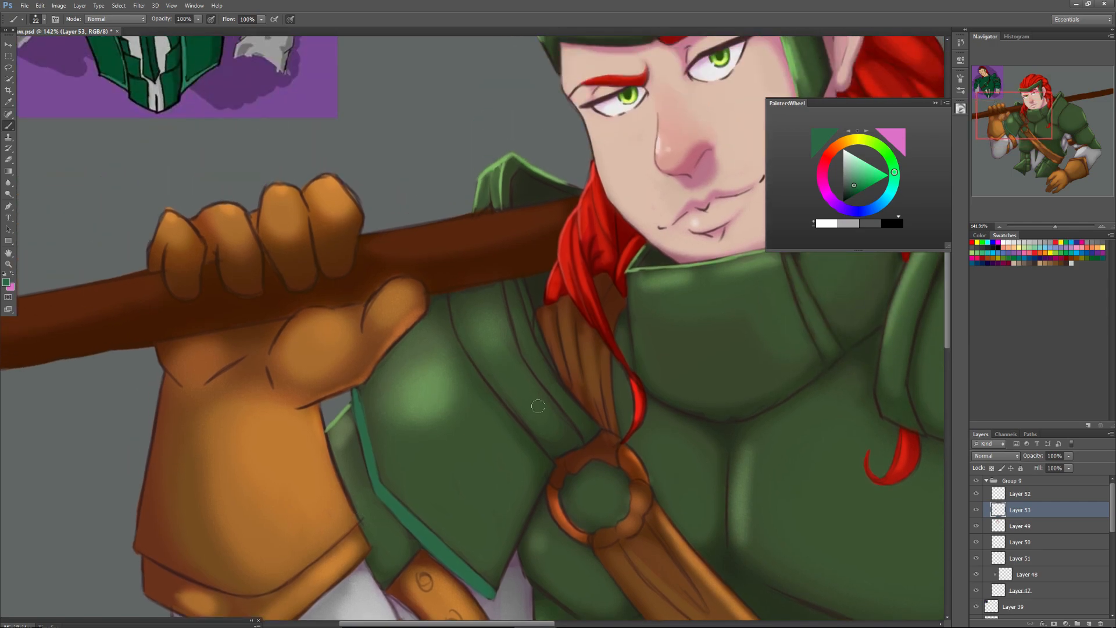
mouse_move(588, 433)
left_mouse_down()
mouse_move(538, 360)
mouse_move(587, 433)
mouse_move(598, 432)
mouse_move(560, 401)
mouse_move(587, 434)
mouse_move(547, 378)
mouse_move(581, 435)
left_mouse_up()
mouse_move(582, 434)
left_mouse_down()
mouse_move(528, 335)
mouse_move(534, 359)
mouse_move(523, 315)
mouse_move(533, 367)
mouse_move(514, 305)
mouse_move(529, 362)
mouse_move(513, 284)
mouse_move(556, 384)
left_mouse_up()
left_click_drag(515, 290, 525, 329)
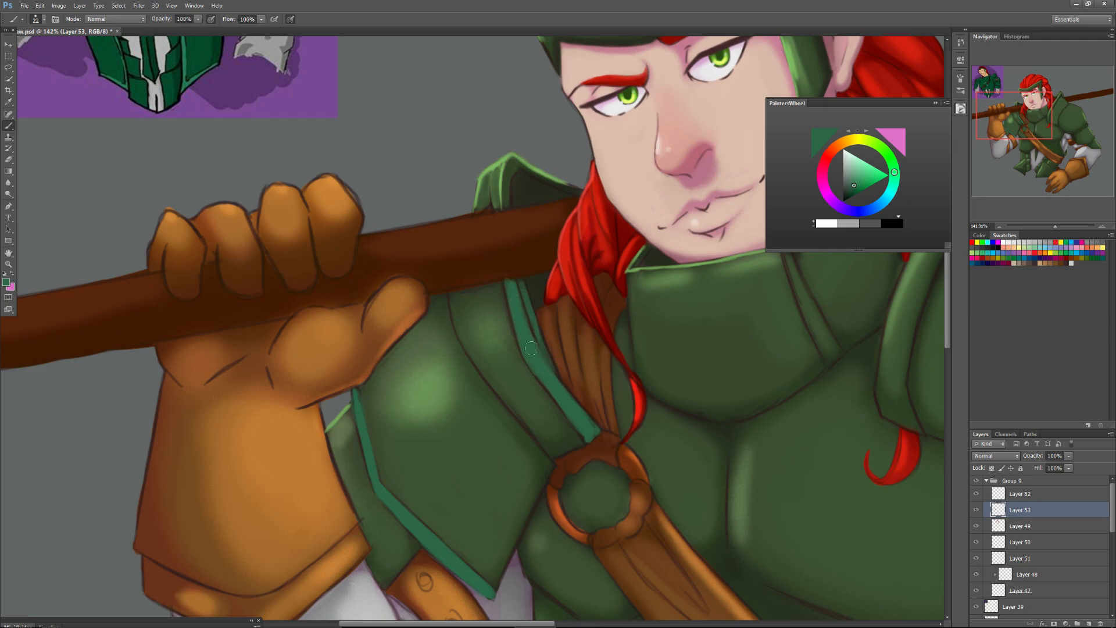
left_click_drag(502, 208, 501, 188)
Set the trim layer's blend mode to Screen after trying Multiply, Overlay and Soft Light.
left_click_drag(1007, 110, 1026, 90)
left_click_drag(1053, 223, 1052, 235)
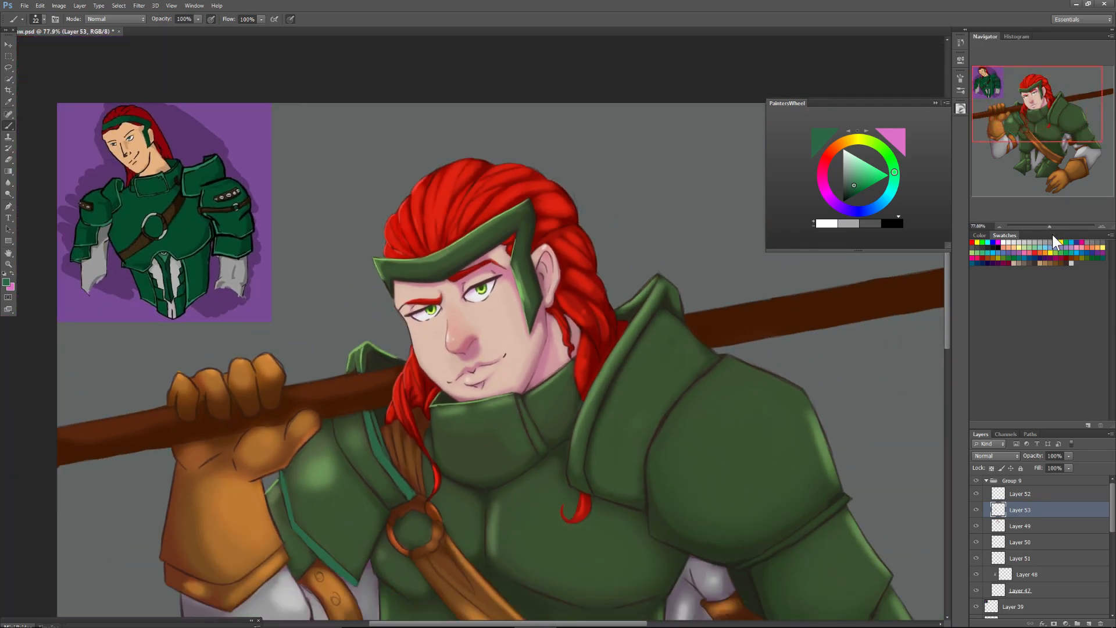
left_click(988, 456)
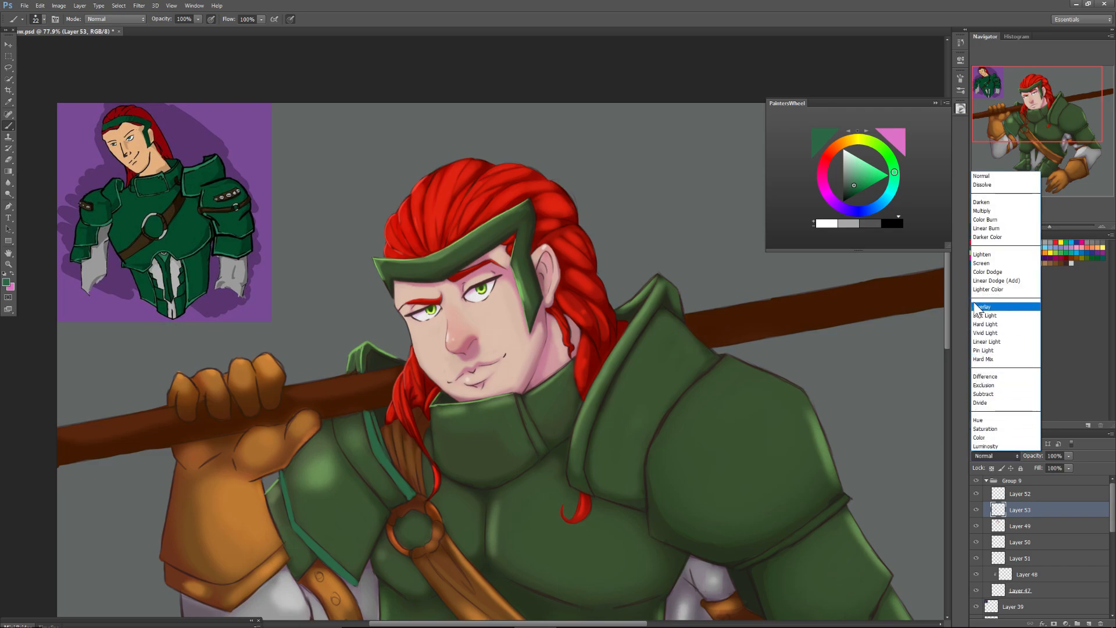
left_click(983, 210)
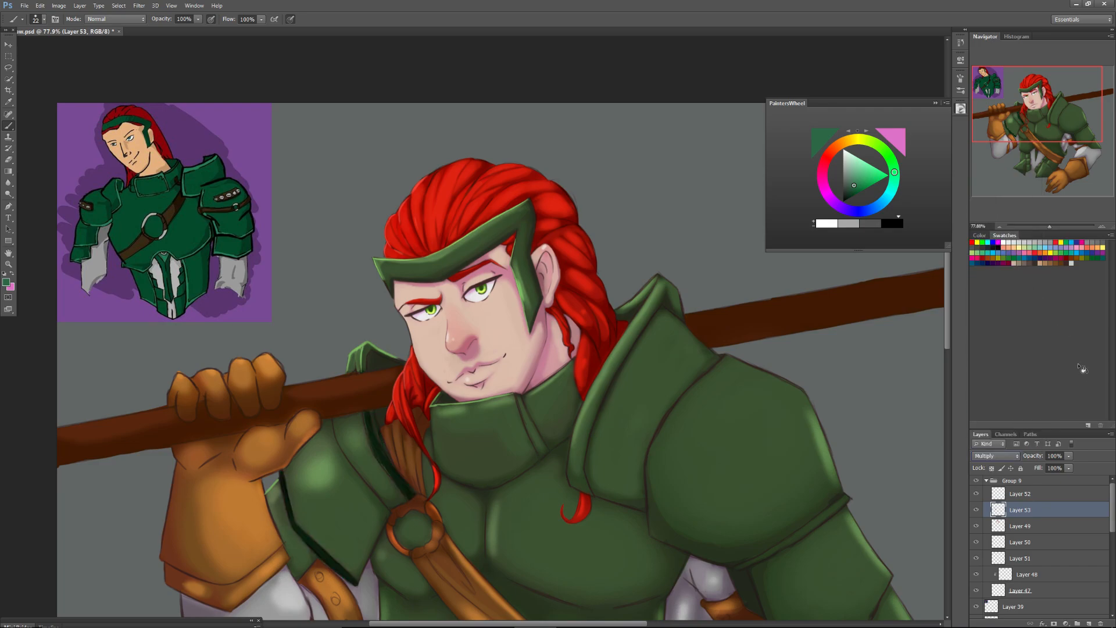
left_click(995, 455)
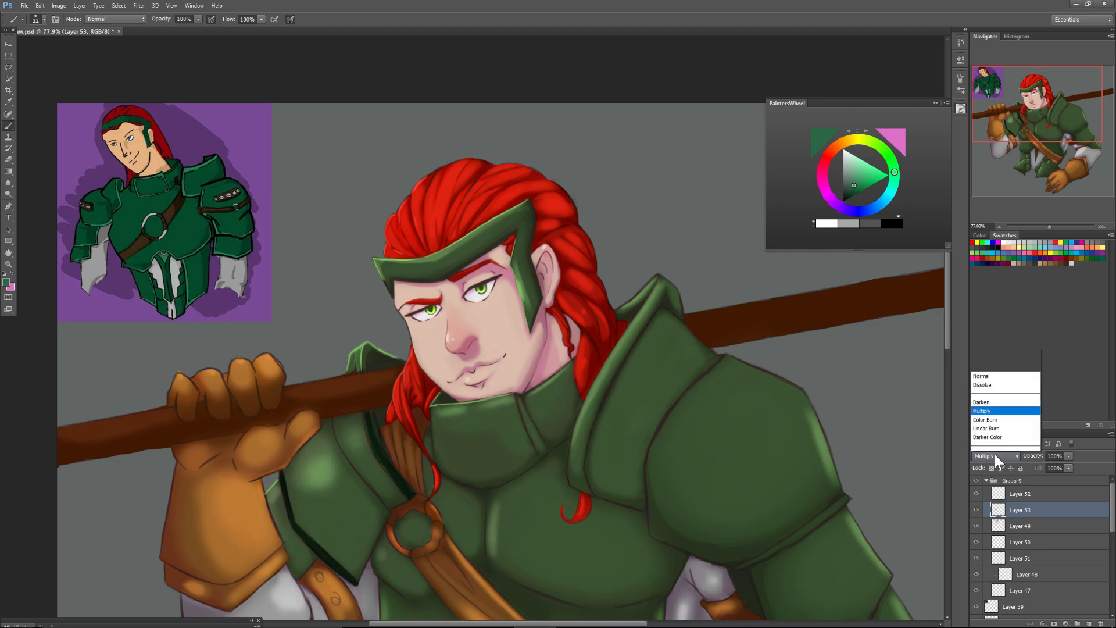
left_click(989, 322)
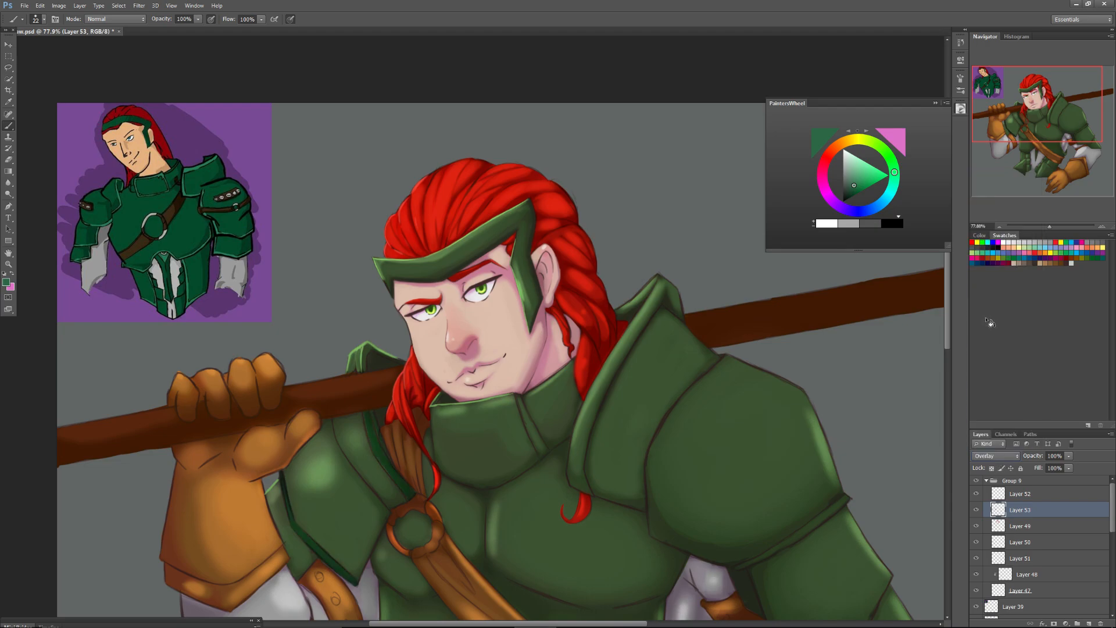
left_click(991, 456)
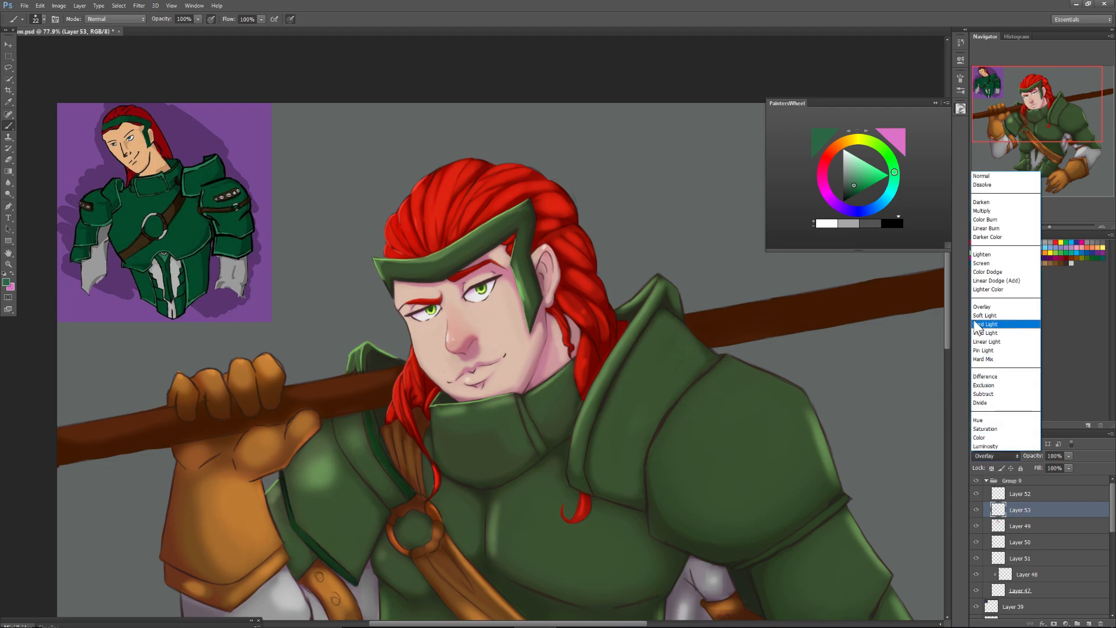
left_click(985, 329)
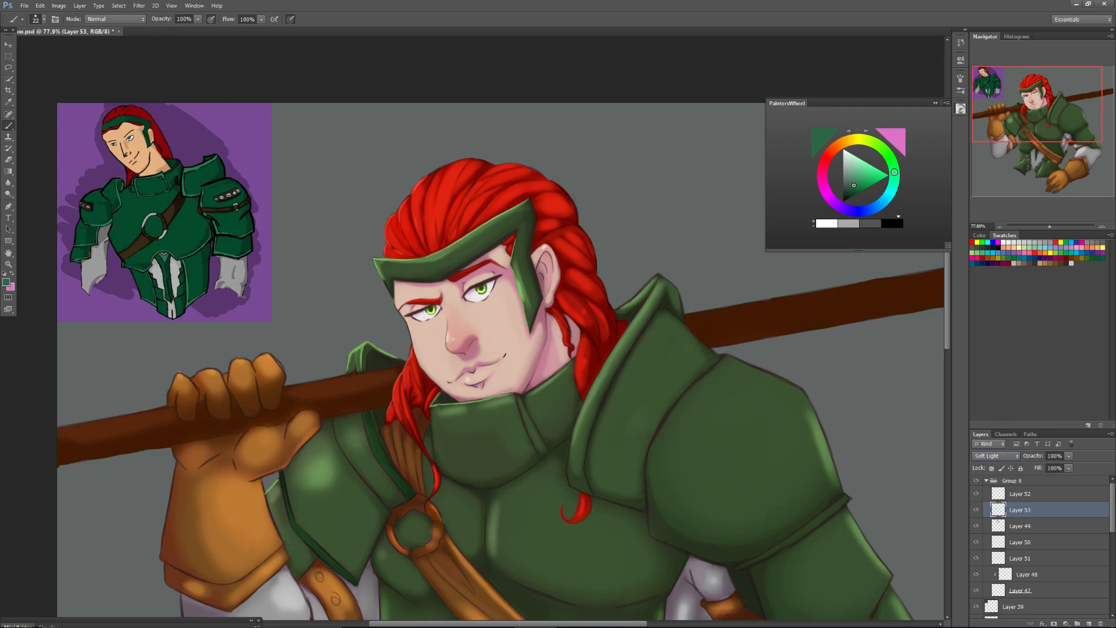
left_click(999, 456)
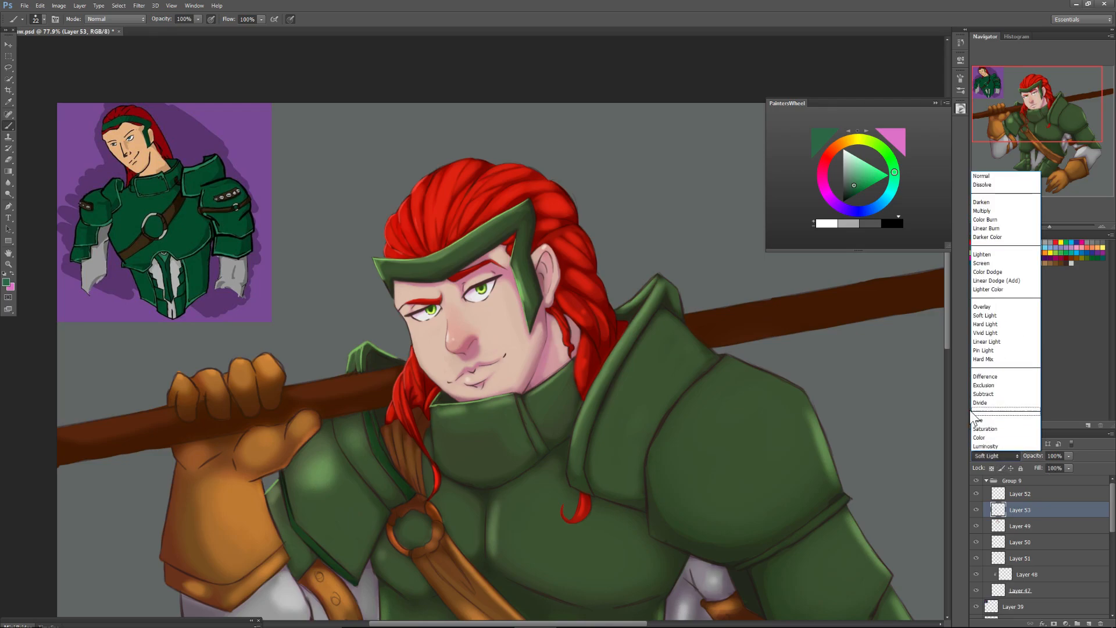
left_click(982, 263)
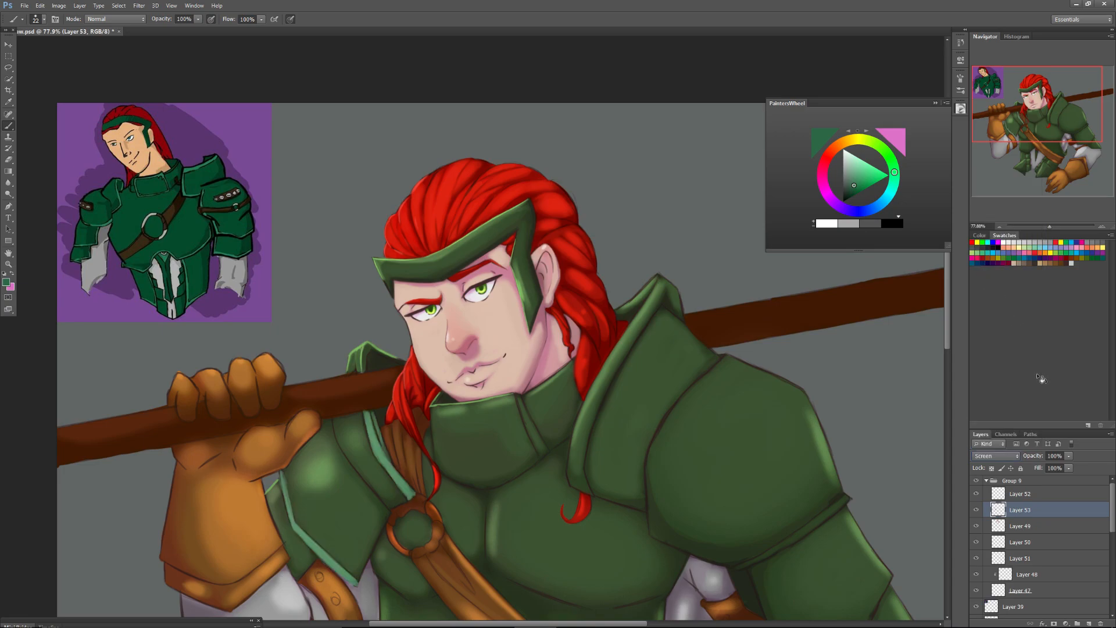
Paint a teal-green trim along the front rim of the large shoulder guard, from its peak to its lower corner, with a larger brush.
right_click(584, 407)
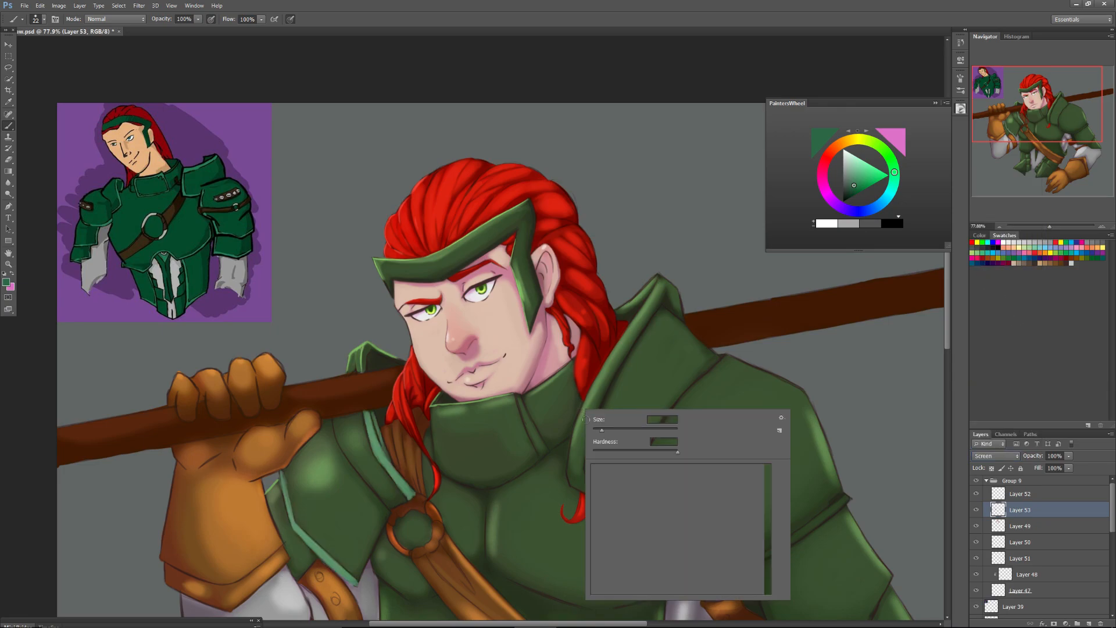
left_click_drag(605, 428, 610, 429)
left_click(601, 388)
mouse_move(607, 375)
left_mouse_down()
mouse_move(575, 459)
mouse_move(583, 431)
mouse_move(586, 489)
left_mouse_up()
mouse_move(582, 433)
left_mouse_down()
mouse_move(573, 482)
mouse_move(583, 424)
mouse_move(576, 459)
mouse_move(627, 348)
left_mouse_up()
mouse_move(598, 388)
left_mouse_down()
mouse_move(658, 288)
mouse_move(632, 304)
mouse_move(651, 290)
mouse_move(622, 315)
mouse_move(655, 284)
mouse_move(677, 316)
mouse_move(668, 280)
mouse_move(681, 315)
mouse_move(658, 281)
mouse_move(665, 288)
mouse_move(657, 284)
mouse_move(640, 333)
left_mouse_up()
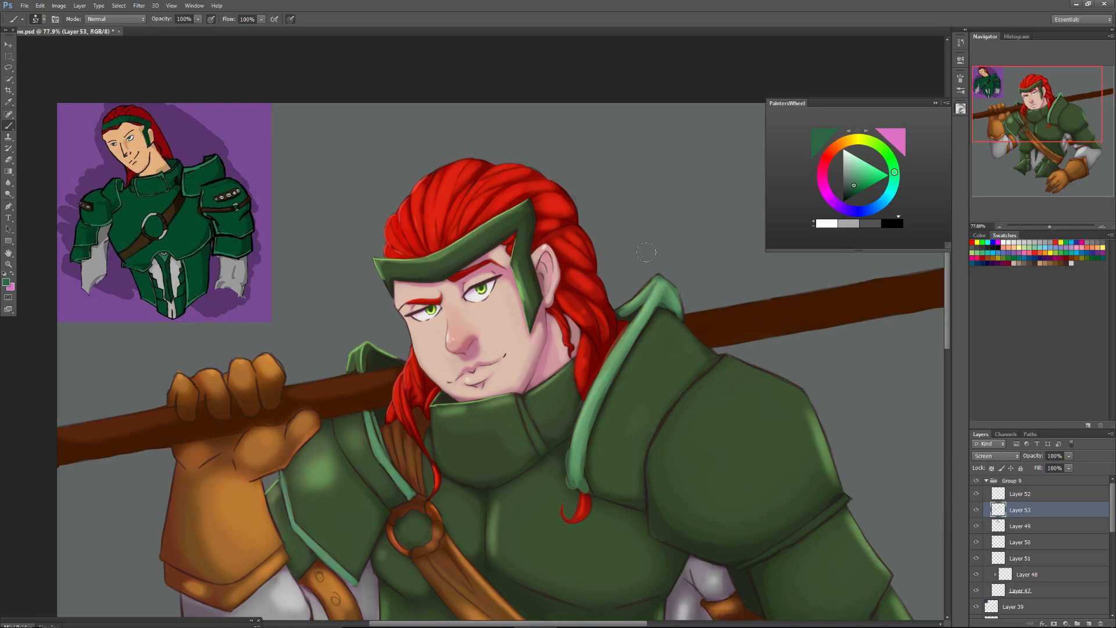
Paint a teal-green trim along the lower edge of the large rounded shoulder plate.
left_click_drag(1029, 107, 1034, 123)
left_click_drag(786, 316, 699, 377)
mouse_move(759, 341)
left_mouse_down()
mouse_move(675, 384)
mouse_move(742, 357)
left_mouse_up()
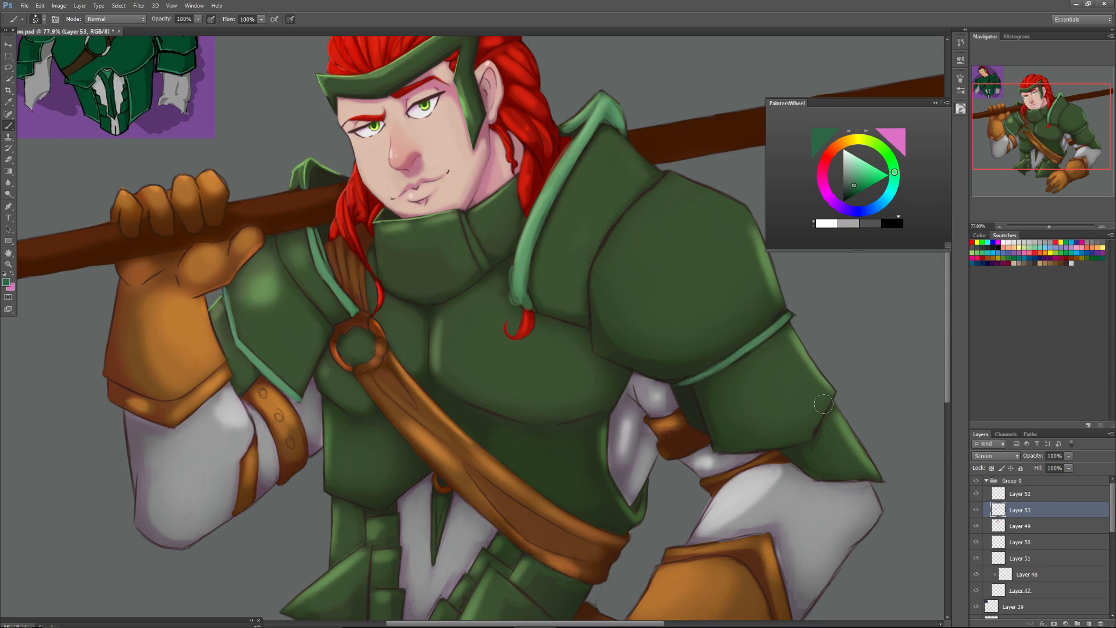
Paint a teal-green trim along the lower edges of the two upper-arm plates beneath the large rounded shoulder plate.
left_click_drag(832, 392, 812, 428)
mouse_move(833, 392)
left_mouse_down()
mouse_move(809, 440)
mouse_move(825, 407)
mouse_move(758, 448)
mouse_move(794, 446)
mouse_move(715, 448)
left_mouse_up()
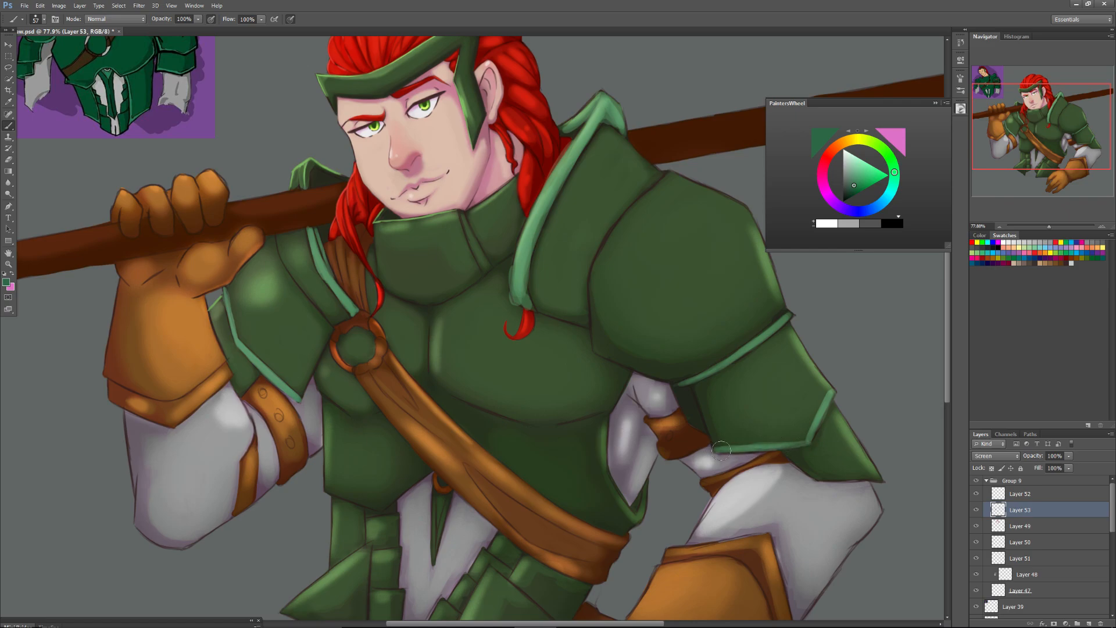
left_click_drag(805, 443, 781, 447)
mouse_move(847, 484)
left_mouse_down()
mouse_move(878, 481)
mouse_move(816, 479)
mouse_move(879, 482)
mouse_move(814, 481)
mouse_move(881, 479)
mouse_move(825, 485)
mouse_move(849, 481)
left_mouse_up()
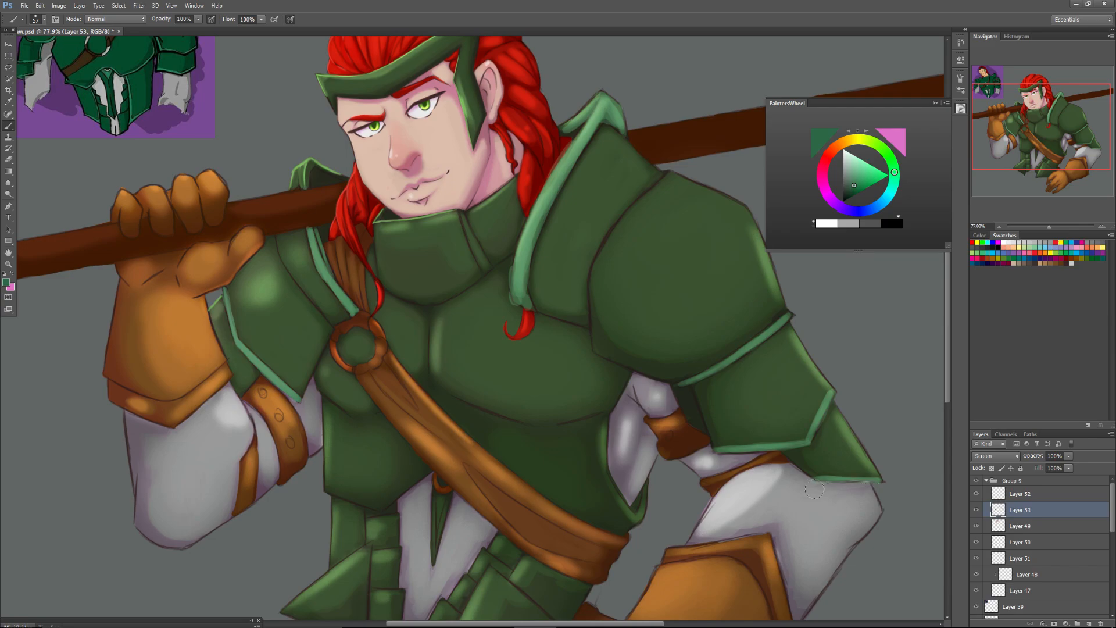
Paint a teal-green trim along the pointed lower edge of the torso armour beside the brown cross-body strap.
right_click(339, 494)
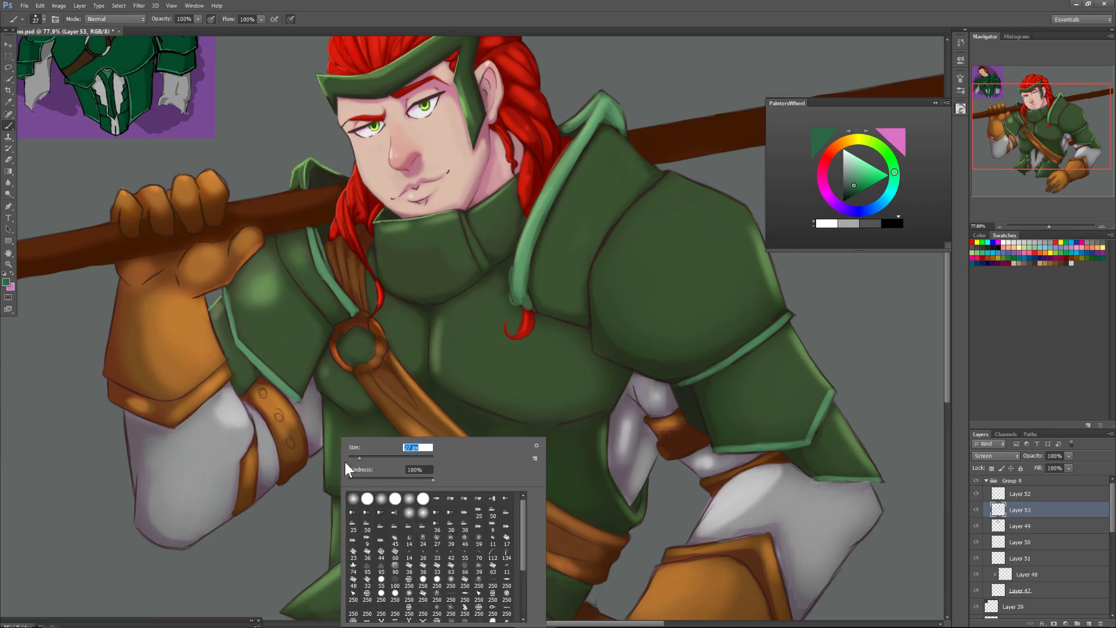
left_click_drag(328, 489, 382, 509)
mouse_move(423, 476)
left_mouse_down()
mouse_move(385, 505)
mouse_move(423, 475)
left_mouse_up()
left_click_drag(375, 513, 408, 487)
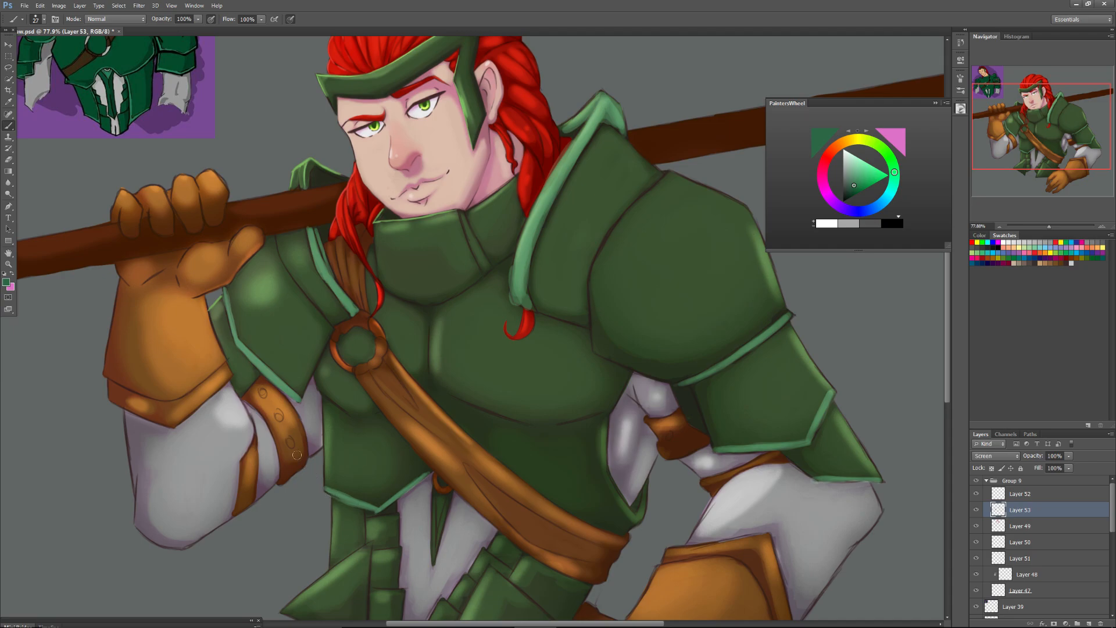
Paint thin teal-green trim along the inner edges of the two pointed hip guards and their smaller overlapping plates.
mouse_move(994, 140)
left_mouse_down()
mouse_move(991, 165)
mouse_move(1006, 119)
mouse_move(1005, 155)
left_mouse_up()
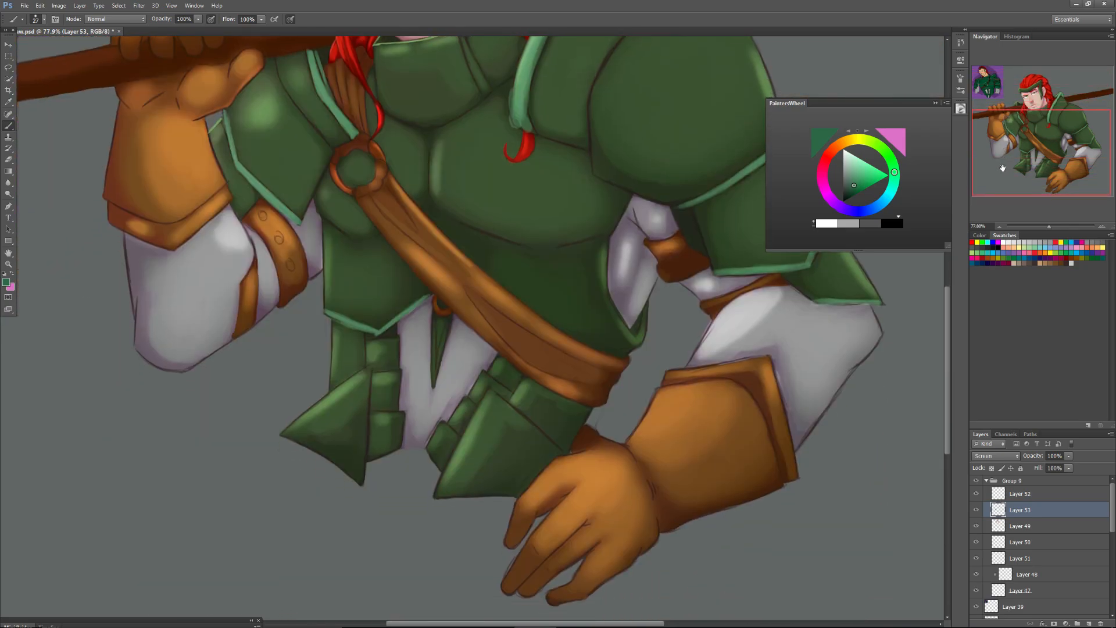
left_click_drag(361, 483, 368, 407)
mouse_move(362, 447)
left_mouse_down()
mouse_move(371, 366)
mouse_move(360, 481)
mouse_move(360, 466)
left_mouse_up()
left_click_drag(487, 397, 433, 501)
mouse_move(442, 427)
left_mouse_down()
mouse_move(427, 450)
mouse_move(391, 409)
mouse_move(397, 448)
mouse_move(401, 418)
mouse_move(397, 443)
mouse_move(440, 427)
mouse_move(434, 440)
mouse_move(499, 359)
left_mouse_up()
left_click_drag(499, 359, 489, 373)
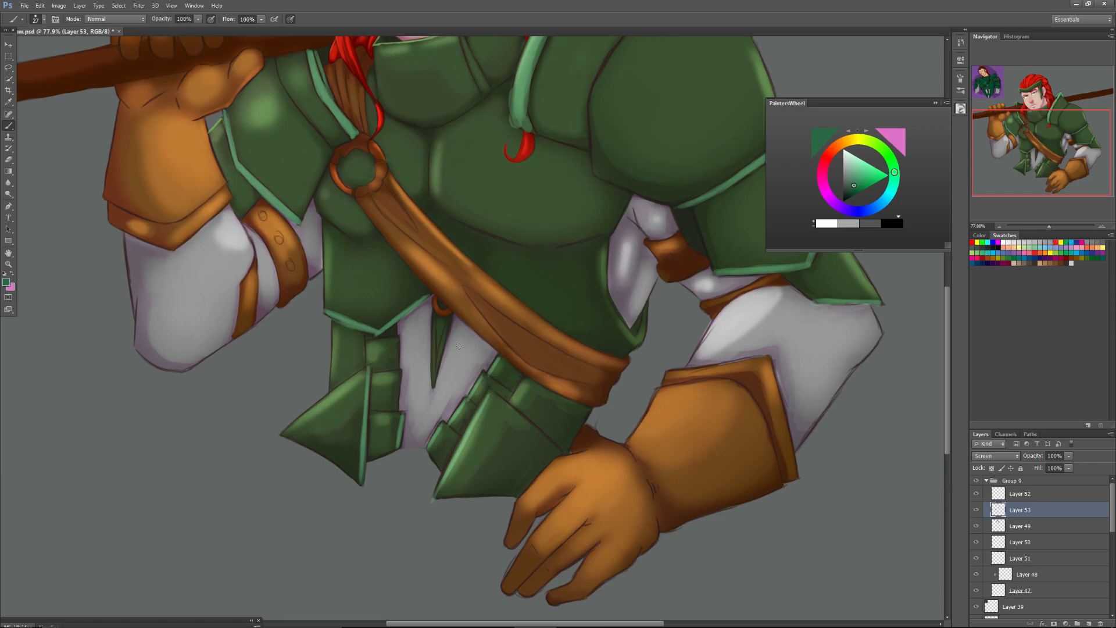
mouse_move(397, 394)
left_mouse_down()
mouse_move(397, 408)
mouse_move(392, 333)
left_mouse_up()
left_click_drag(1027, 133, 1005, 95)
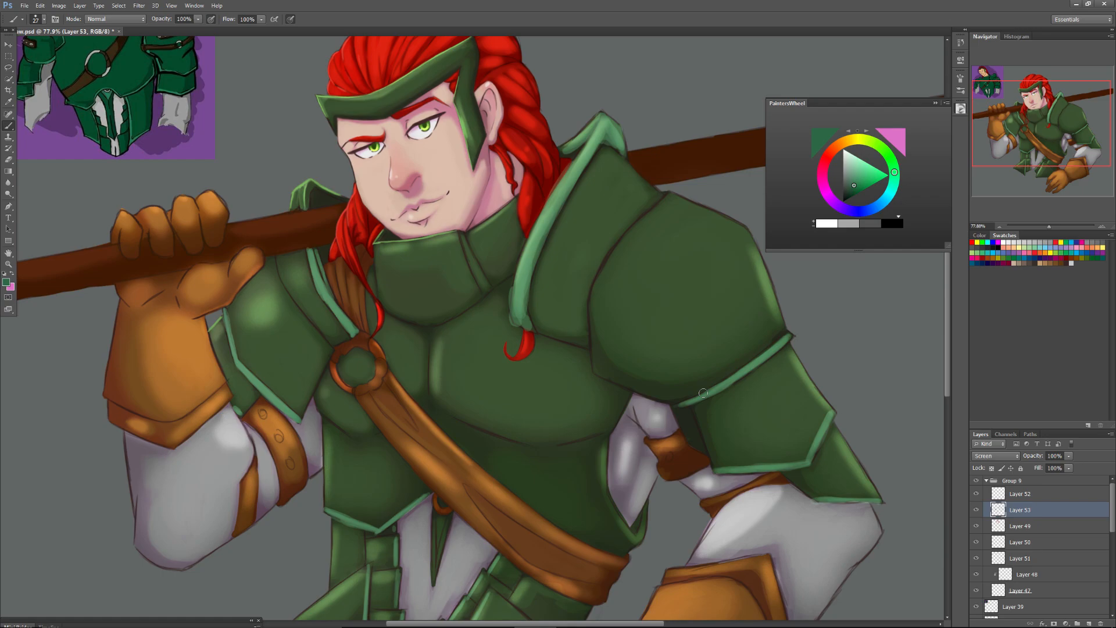
Finish the trim stroke, add a new layer above Layer 53 in Overlay mode, and choose white as the brush colour.
left_click_drag(509, 286, 513, 324)
left_click(1088, 623)
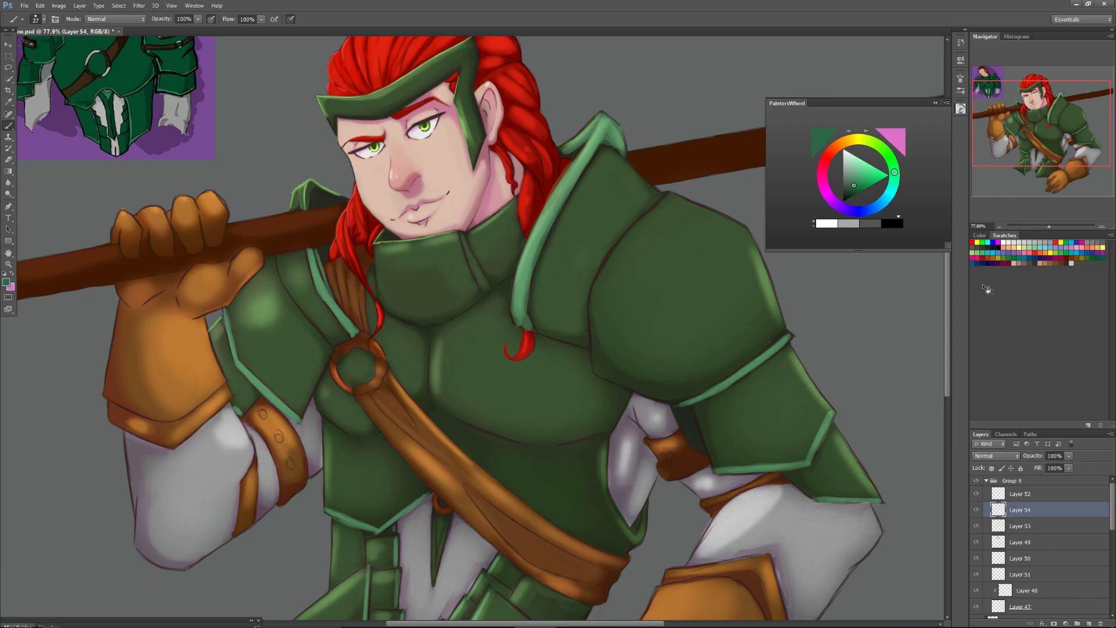
left_click(993, 455)
left_click(980, 308)
left_click(1004, 242)
Paint white highlights along the tall shoulder-guard trim and the plate trims on the arm holding the staff.
left_click_drag(1049, 226, 1051, 226)
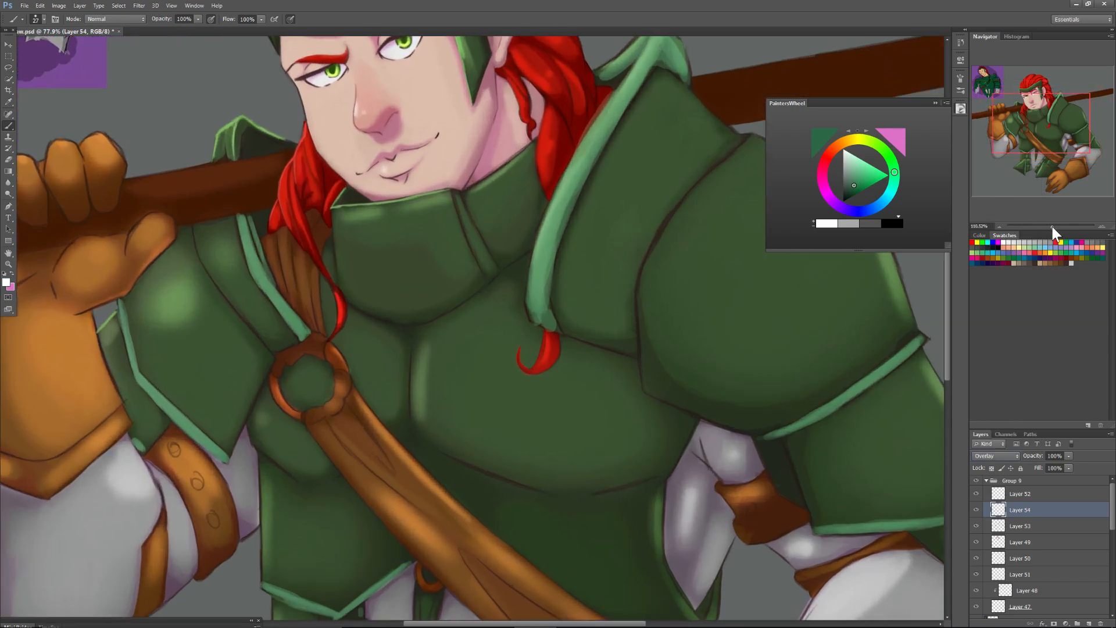
left_click_drag(1051, 116, 1052, 98)
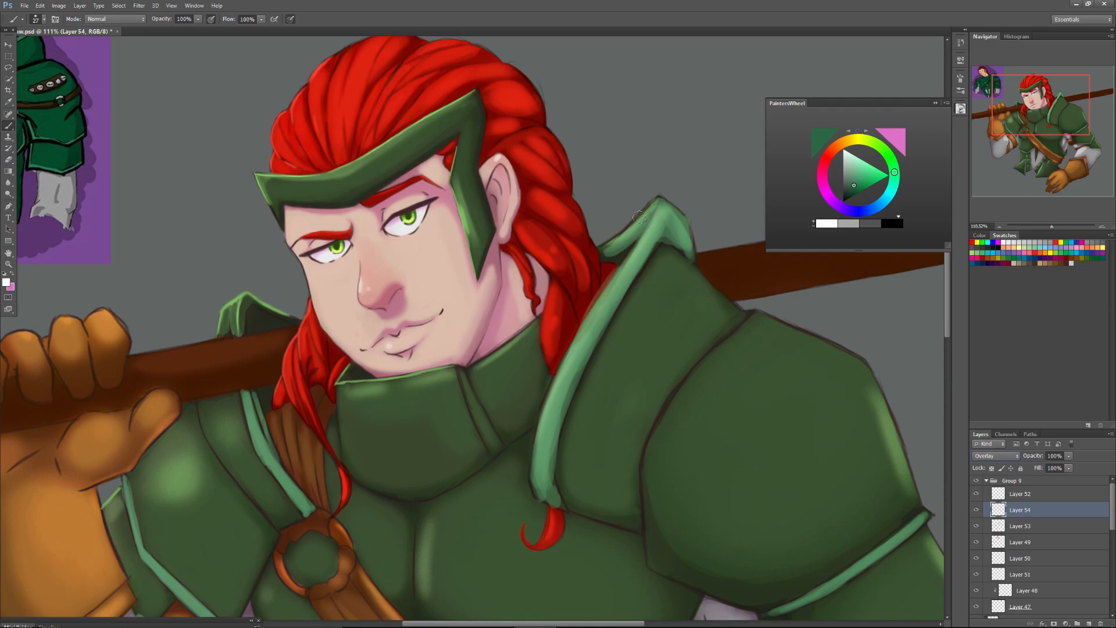
mouse_move(644, 214)
left_mouse_down()
mouse_move(614, 240)
mouse_move(651, 207)
mouse_move(599, 250)
mouse_move(659, 202)
mouse_move(591, 310)
mouse_move(621, 265)
mouse_move(552, 412)
mouse_move(558, 369)
left_mouse_up()
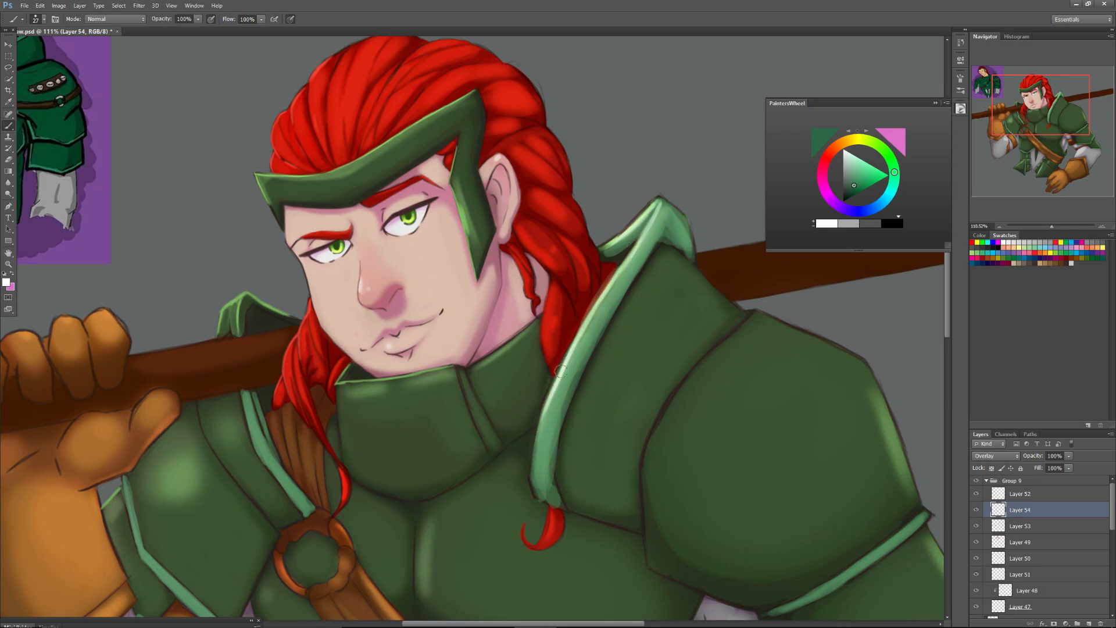
mouse_move(533, 463)
left_mouse_down()
mouse_move(532, 488)
mouse_move(554, 390)
left_mouse_up()
left_click_drag(244, 391, 256, 435)
left_click_drag(123, 476, 138, 547)
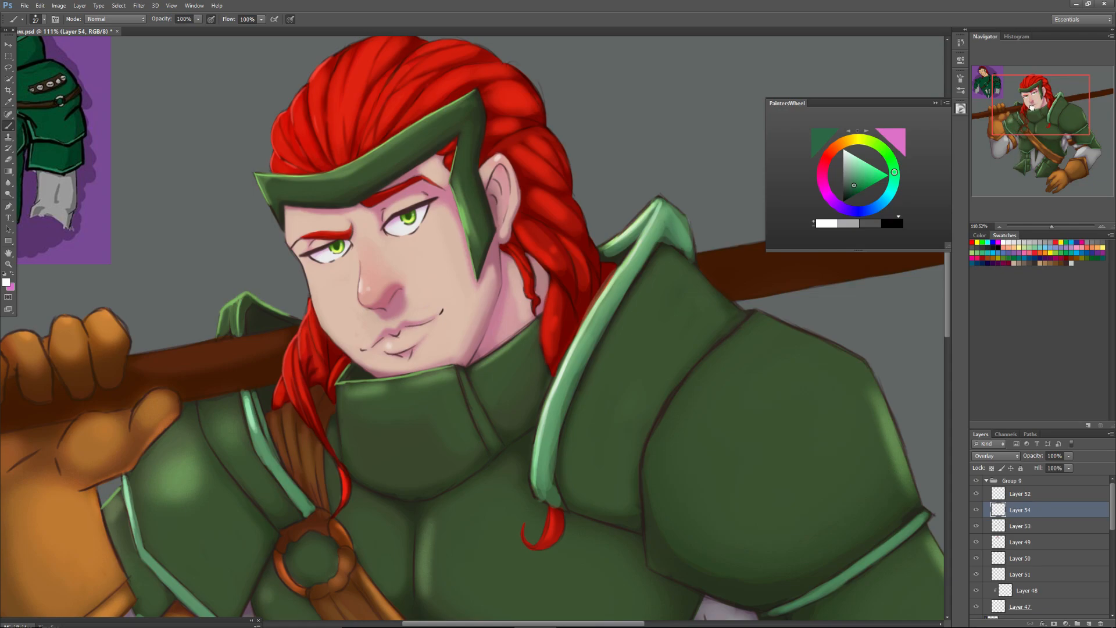
Paint white highlights on the trims of the lowered arm's armour, from below the round shoulder plate to the lowest plate tip.
left_click_drag(1030, 115, 1038, 123)
mouse_move(828, 447)
left_mouse_down()
mouse_move(841, 437)
mouse_move(799, 470)
left_mouse_up()
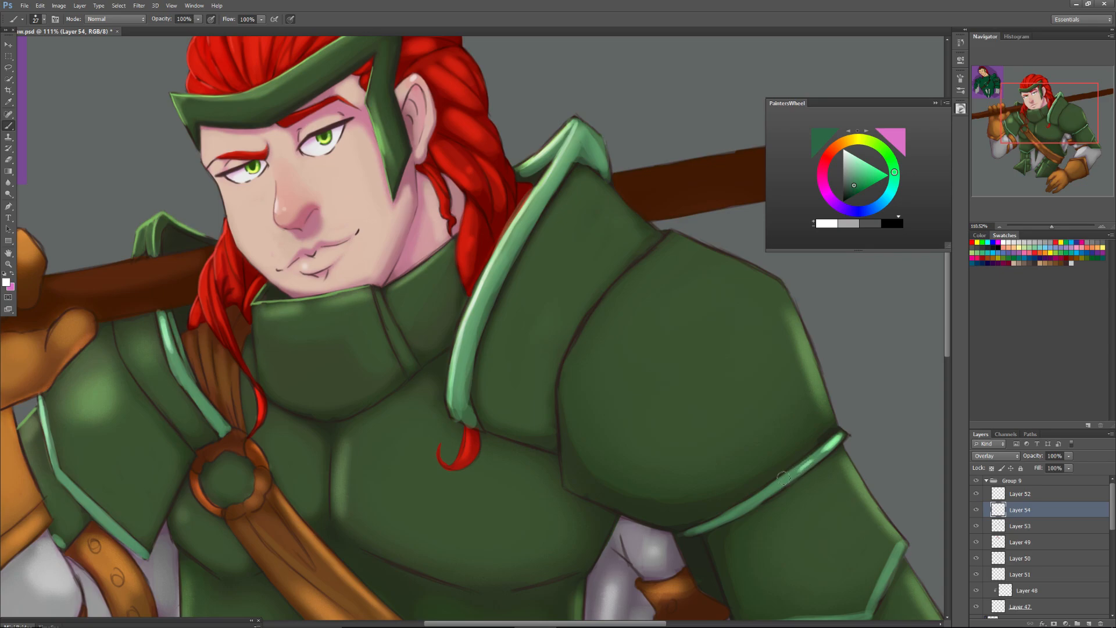
mouse_move(902, 546)
left_mouse_down()
mouse_move(877, 594)
mouse_move(900, 552)
left_mouse_up()
left_click_drag(1040, 133, 1046, 150)
left_click_drag(883, 452, 839, 463)
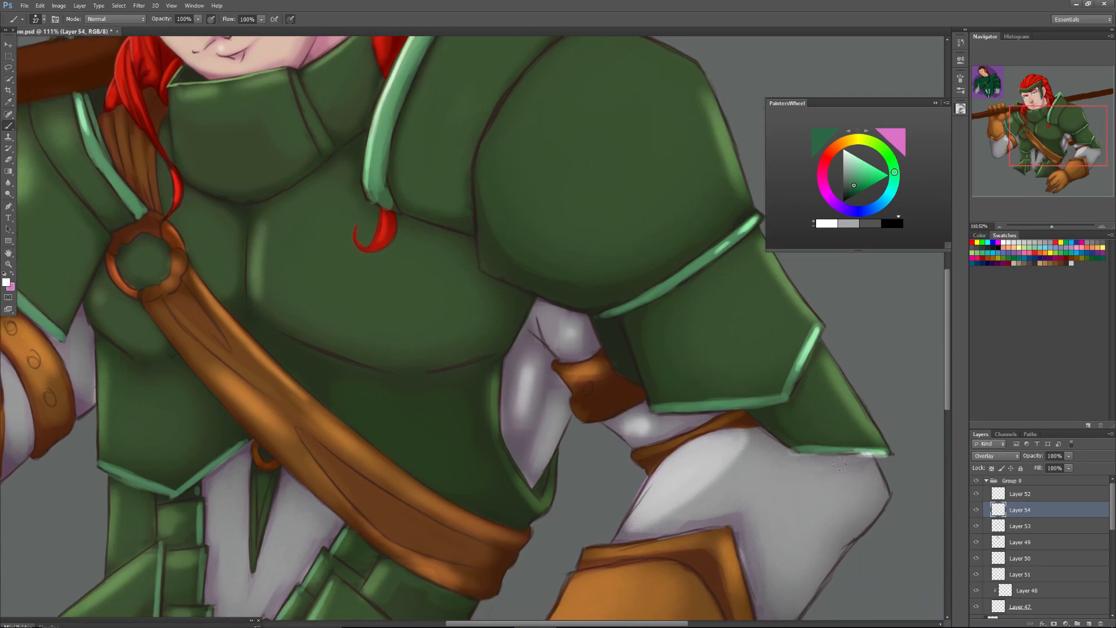
Undo the latest highlight strokes on the lowest arm plate's trim and try a highlight on the waist plate's trim.
key("ctrl+alt+z")
key("ctrl+alt+z")
left_click_drag(107, 463, 106, 466)
key("ctrl+alt+z")
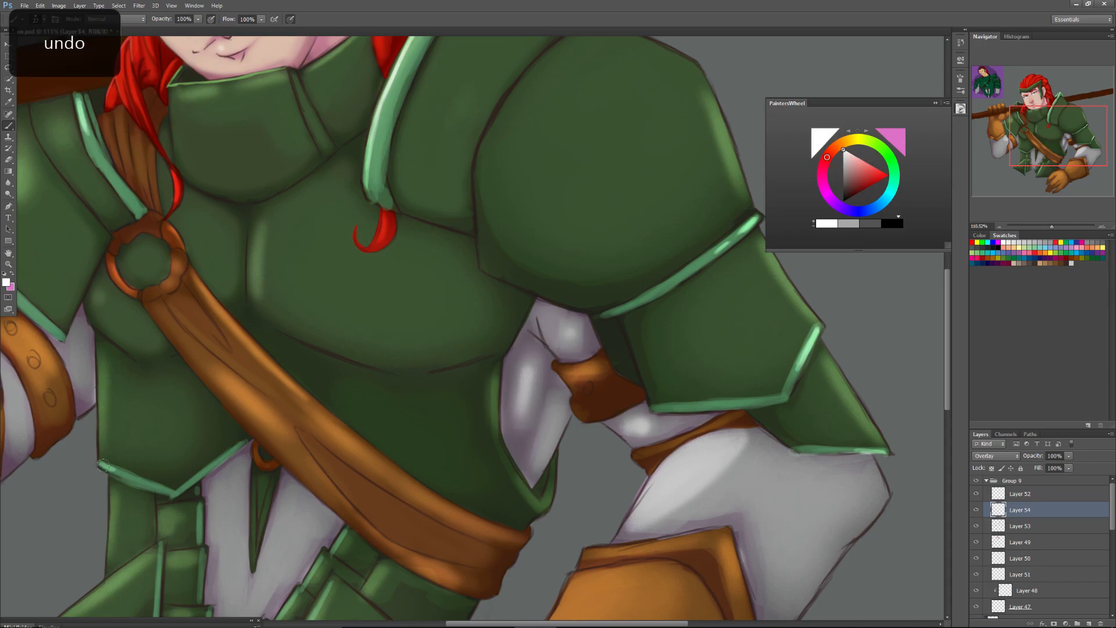
On Layer 52, repaint the far shoulder guard's raised trim behind the staff with mid green sampled from the neighbouring trim.
left_click_drag(1053, 224, 1046, 228)
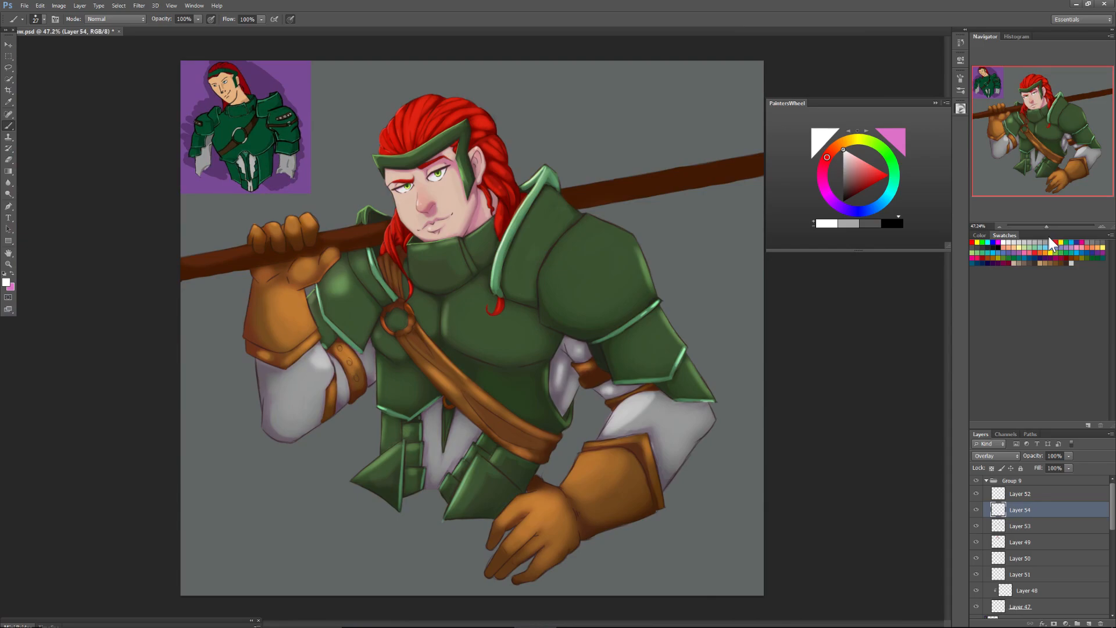
key("alt+bracketright")
left_click_drag(1046, 227, 1056, 226)
left_click_drag(1034, 129, 1011, 109)
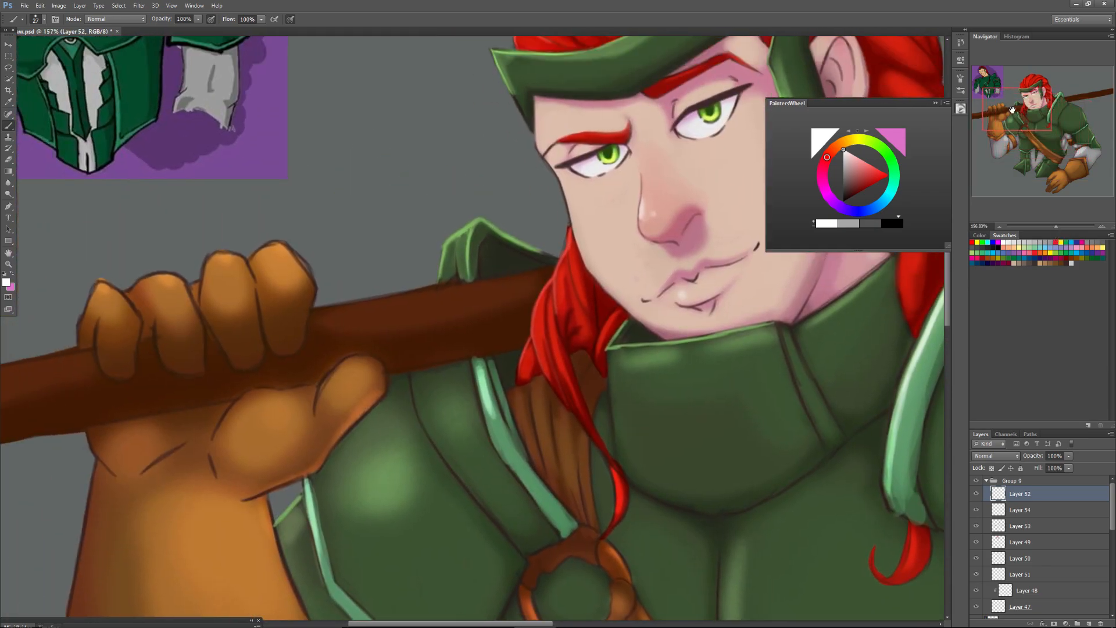
left_click(482, 399, "alt")
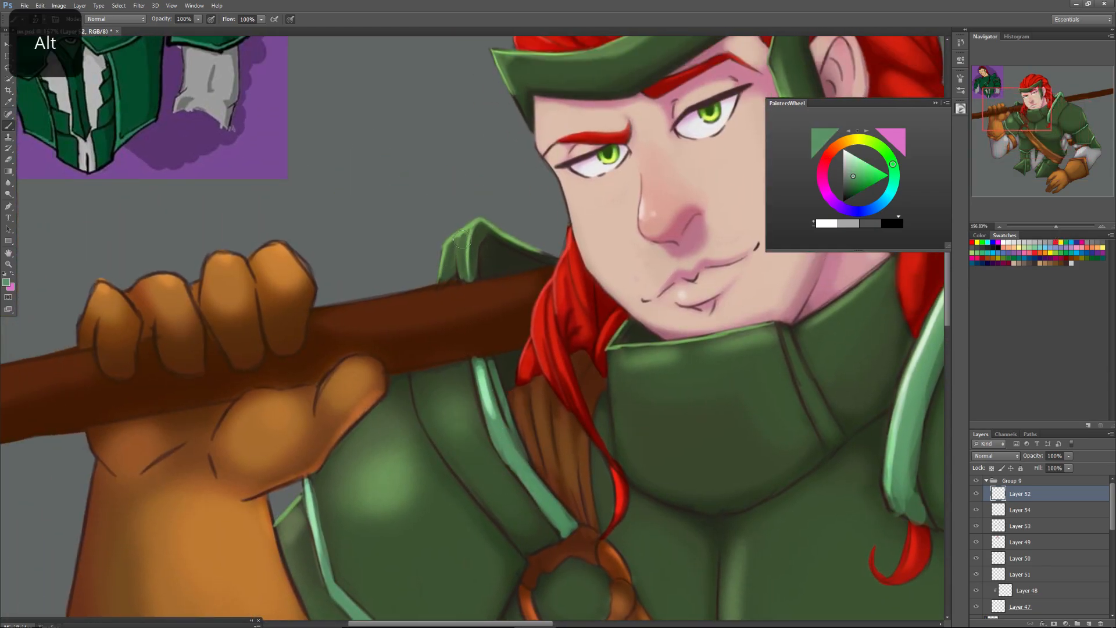
mouse_move(463, 245)
left_mouse_down()
mouse_move(478, 228)
mouse_move(472, 274)
mouse_move(481, 229)
mouse_move(553, 260)
mouse_move(476, 277)
mouse_move(479, 246)
mouse_move(480, 276)
mouse_move(443, 264)
mouse_move(454, 247)
mouse_move(450, 281)
mouse_move(454, 246)
mouse_move(472, 281)
mouse_move(477, 233)
left_mouse_up()
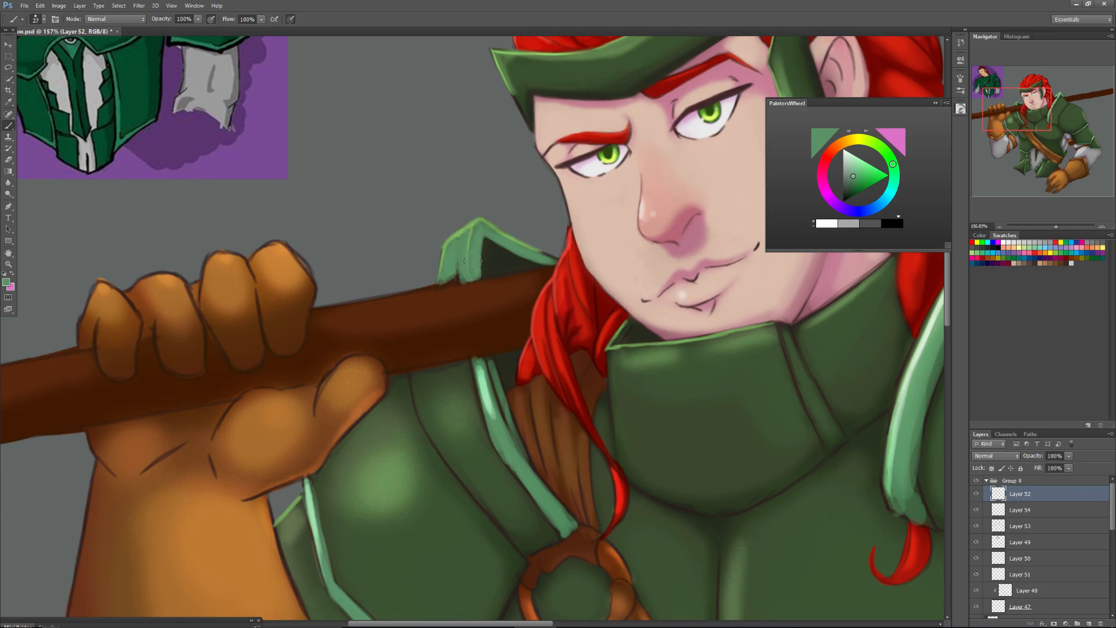
Sample a light green, reduce the brush size to 12, and highlight the edges of the far shoulder guard's raised trim.
left_click(485, 386, "alt")
right_click(489, 363)
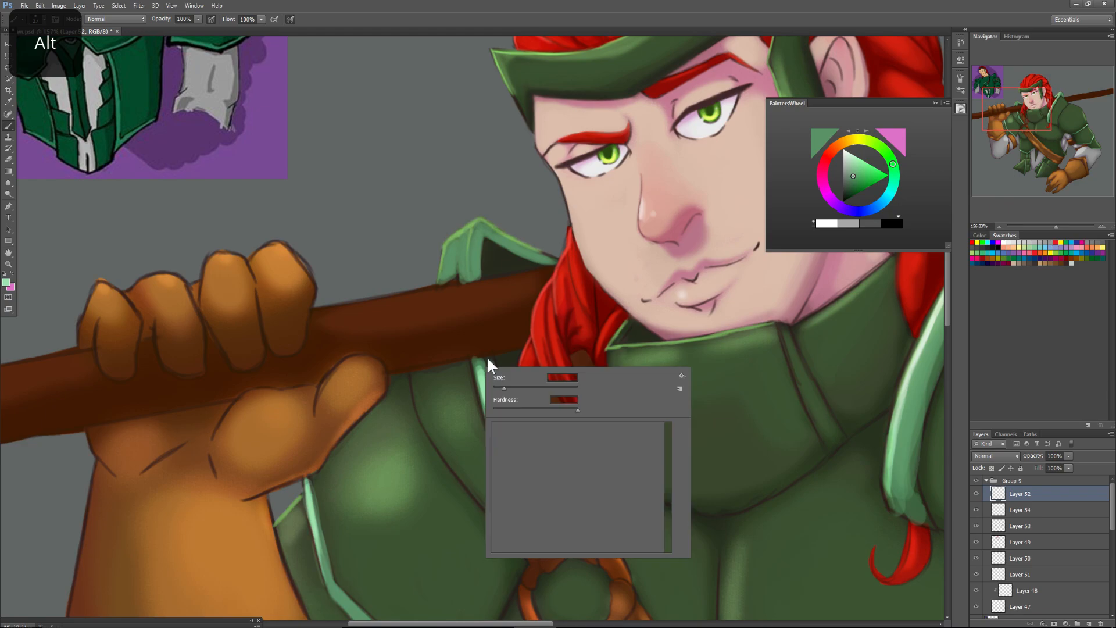
left_click(499, 387)
left_click(471, 238)
mouse_move(470, 238)
left_mouse_down()
mouse_move(471, 225)
mouse_move(469, 274)
left_mouse_up()
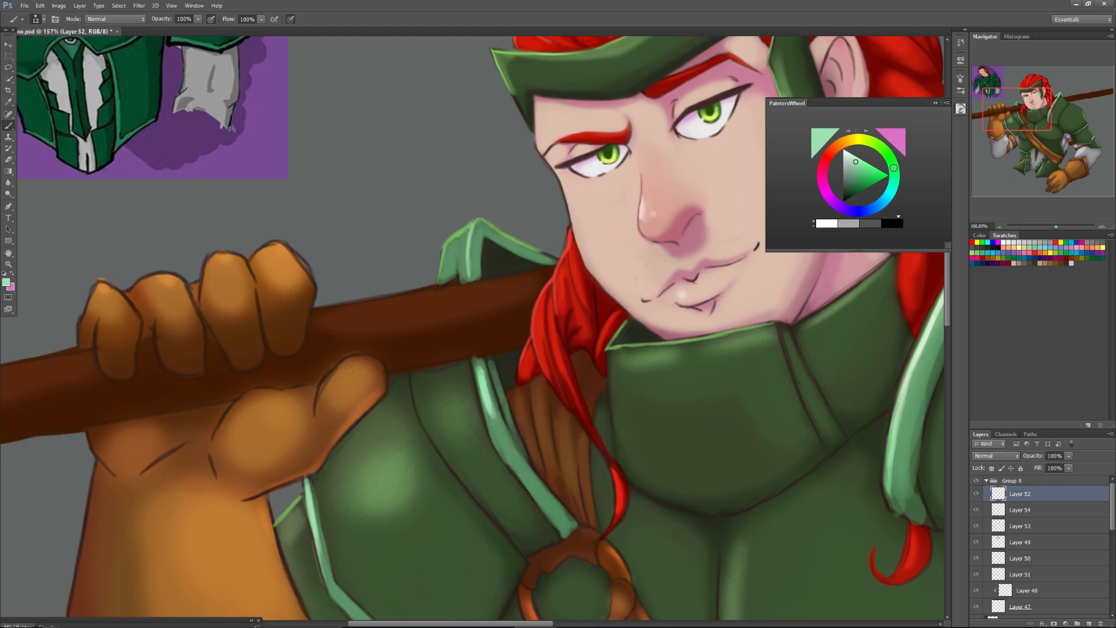
mouse_move(471, 226)
left_mouse_down()
mouse_move(445, 244)
mouse_move(454, 236)
mouse_move(437, 277)
mouse_move(444, 247)
mouse_move(437, 276)
left_mouse_up()
mouse_move(473, 223)
left_mouse_down()
mouse_move(561, 263)
mouse_move(554, 255)
left_mouse_up()
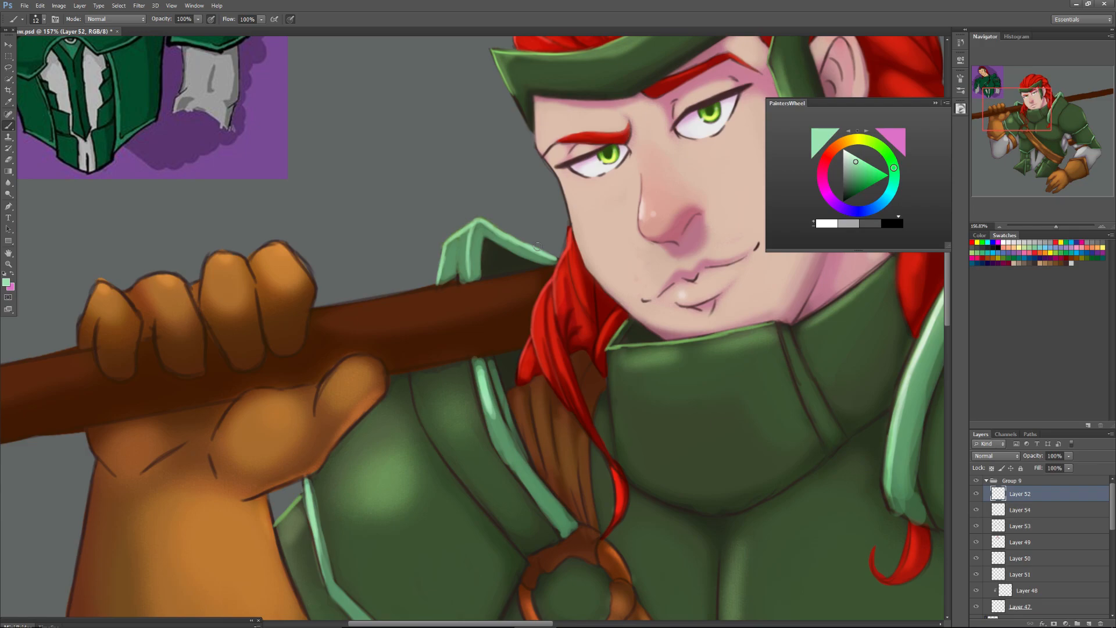
Flip the whole canvas horizontally.
left_click_drag(1022, 111, 1032, 112)
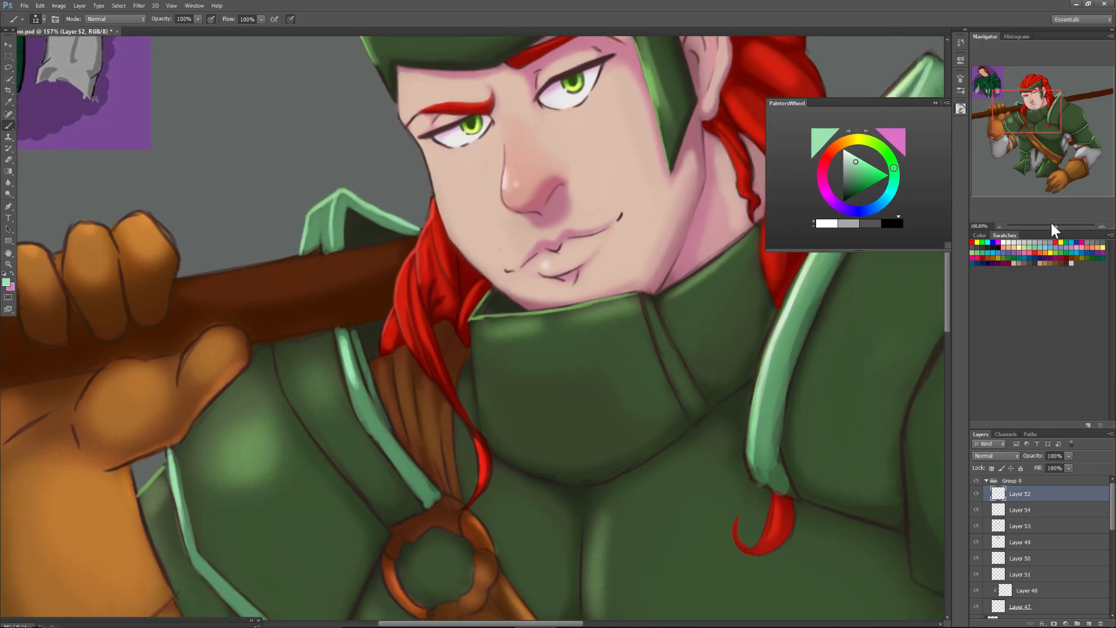
left_click_drag(1055, 228, 1045, 232)
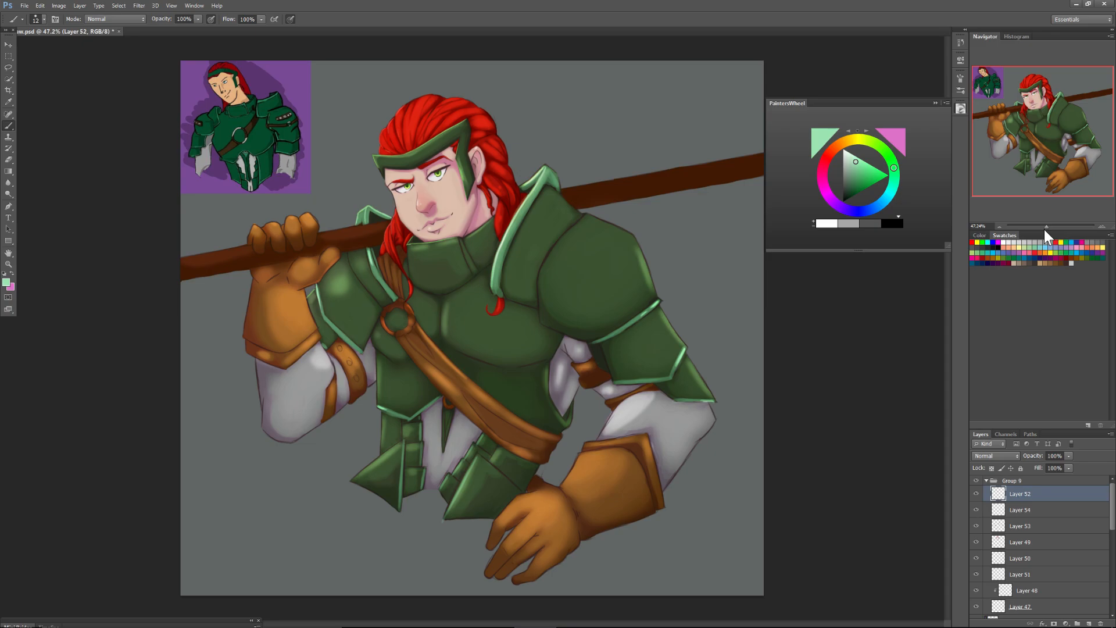
left_click(59, 6)
mouse_move(143, 154)
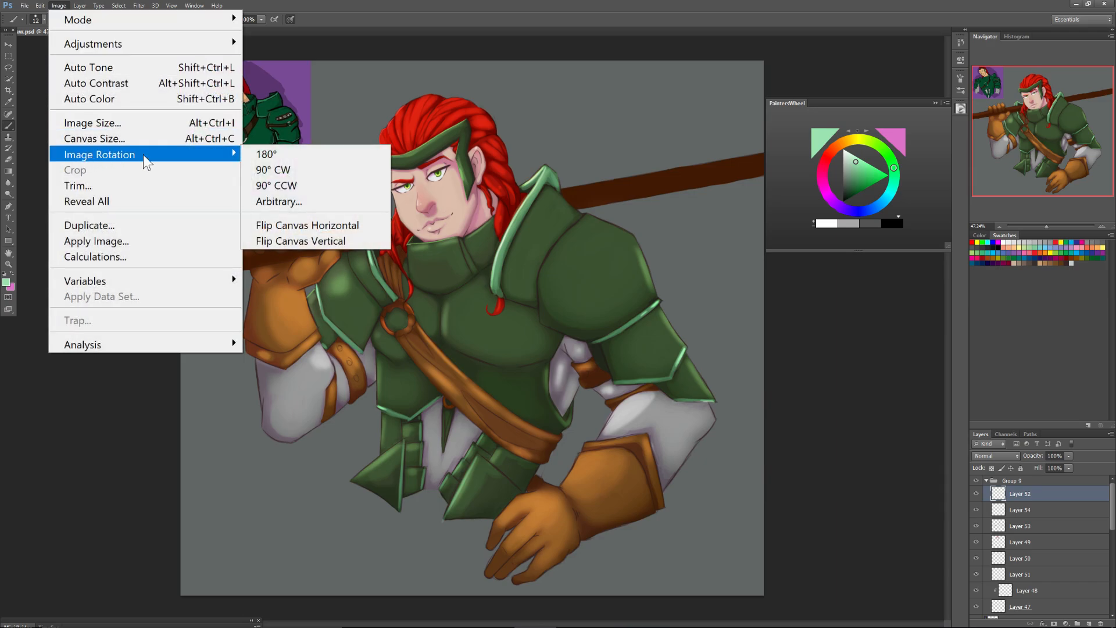
left_click(288, 222)
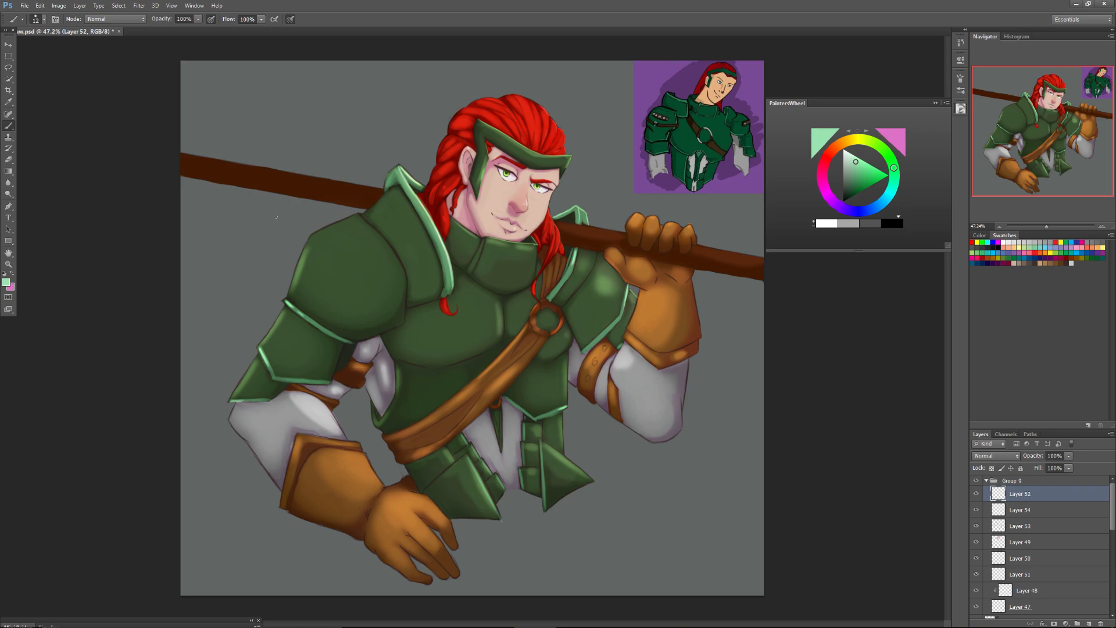
Paint light green highlights along the outer edge of the shoulder trim beside the brown strap, from the ring up to the staff.
left_click_drag(1047, 228, 1053, 222)
mouse_move(1038, 130)
left_mouse_down()
mouse_move(1042, 122)
mouse_move(1058, 138)
left_mouse_up()
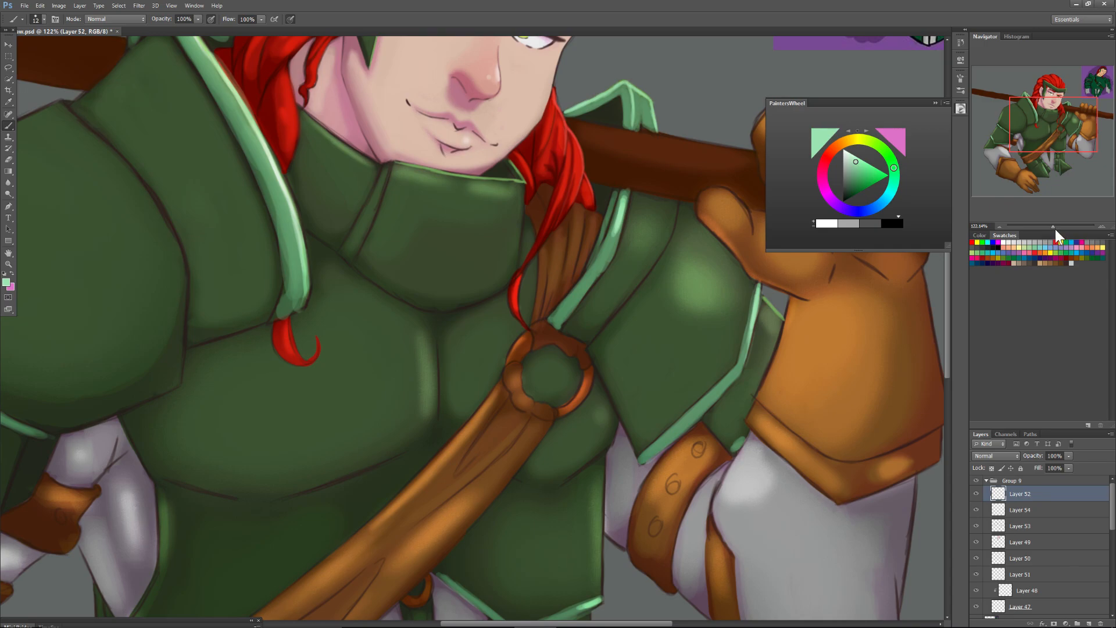
left_click_drag(1055, 227, 1059, 225)
left_click_drag(1047, 128, 1049, 123)
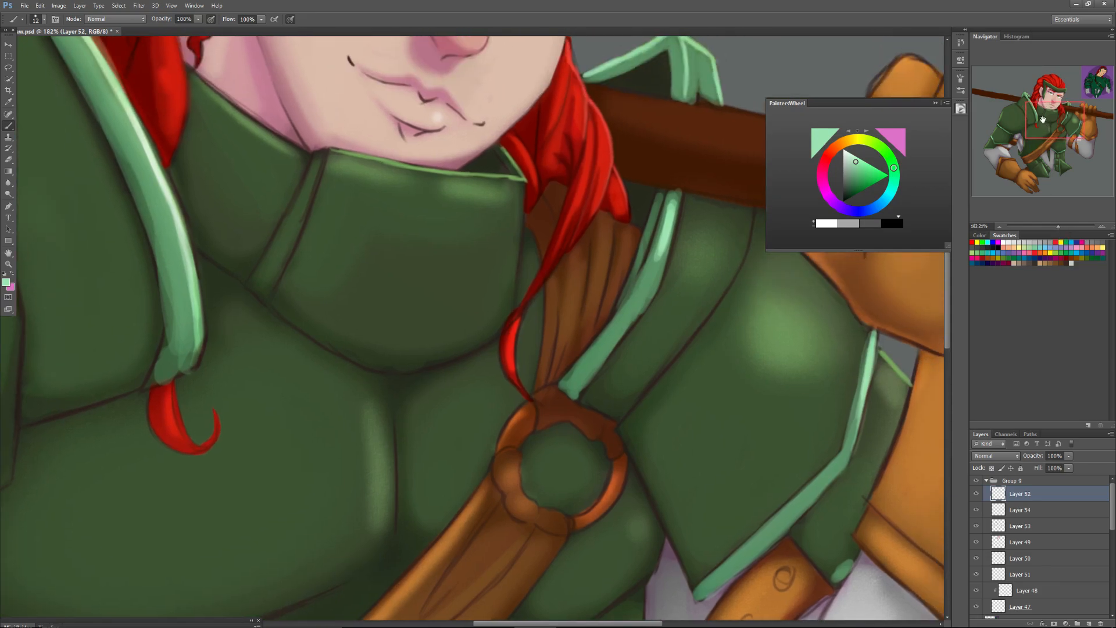
right_click(612, 314)
mouse_move(556, 386)
left_mouse_down()
mouse_move(580, 354)
mouse_move(558, 383)
mouse_move(610, 320)
left_mouse_up()
left_click_drag(572, 363, 618, 305)
left_click_drag(590, 346, 648, 258)
left_click_drag(611, 312, 653, 242)
left_click_drag(630, 285, 663, 197)
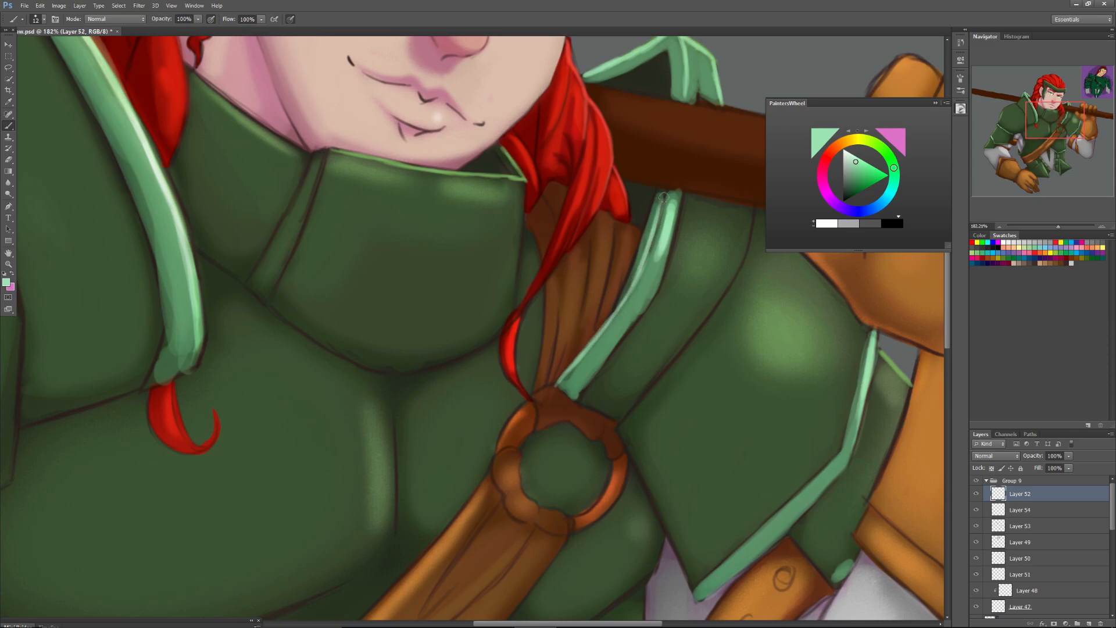
Refine the highlight on the trim beside the strap and smooth its inner edge with a sampled darker green.
left_click_drag(644, 258, 658, 219)
left_click_drag(631, 292, 562, 380)
left_click(570, 379, "alt")
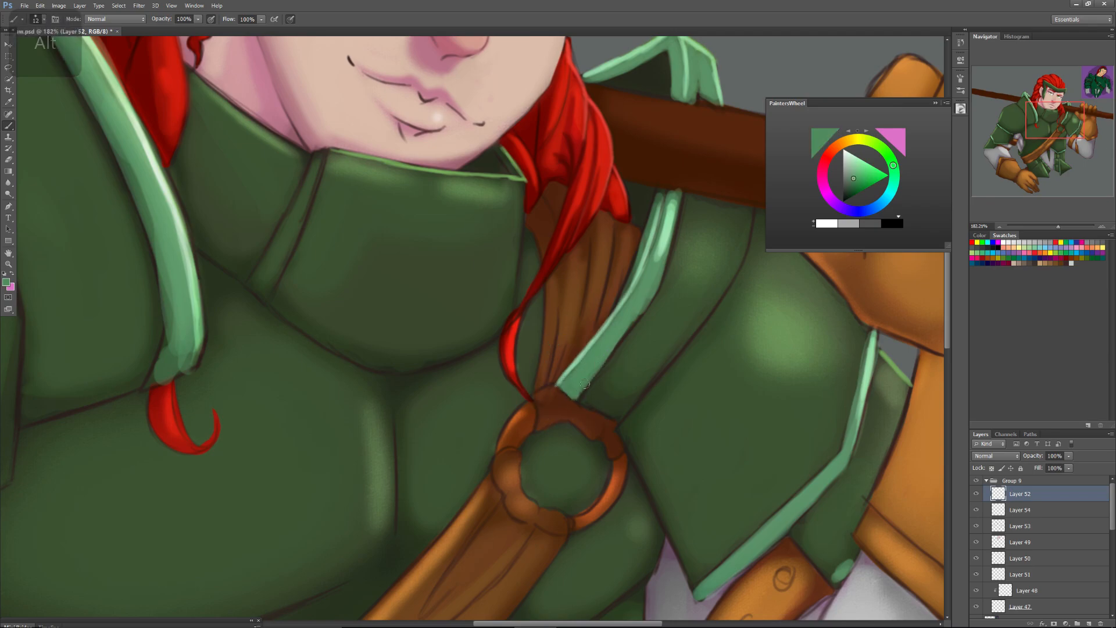
left_click_drag(638, 313, 603, 357)
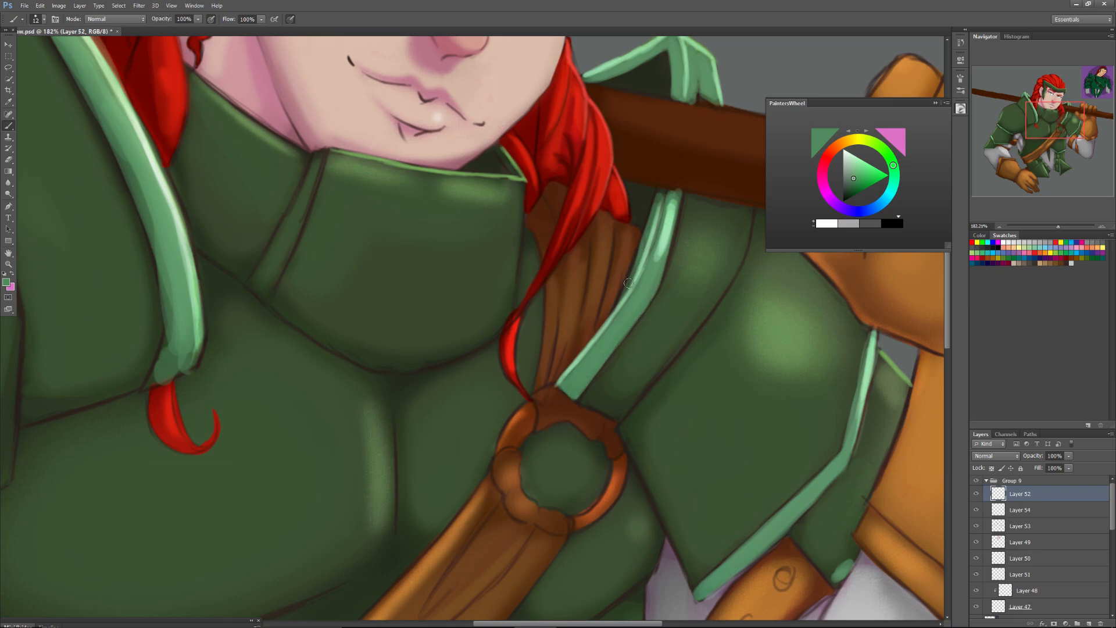
Sample the dark armour green, set the brush size to 17, and clean up the inner edge of the tall shoulder-guard trim.
left_click_drag(1039, 118, 1031, 109)
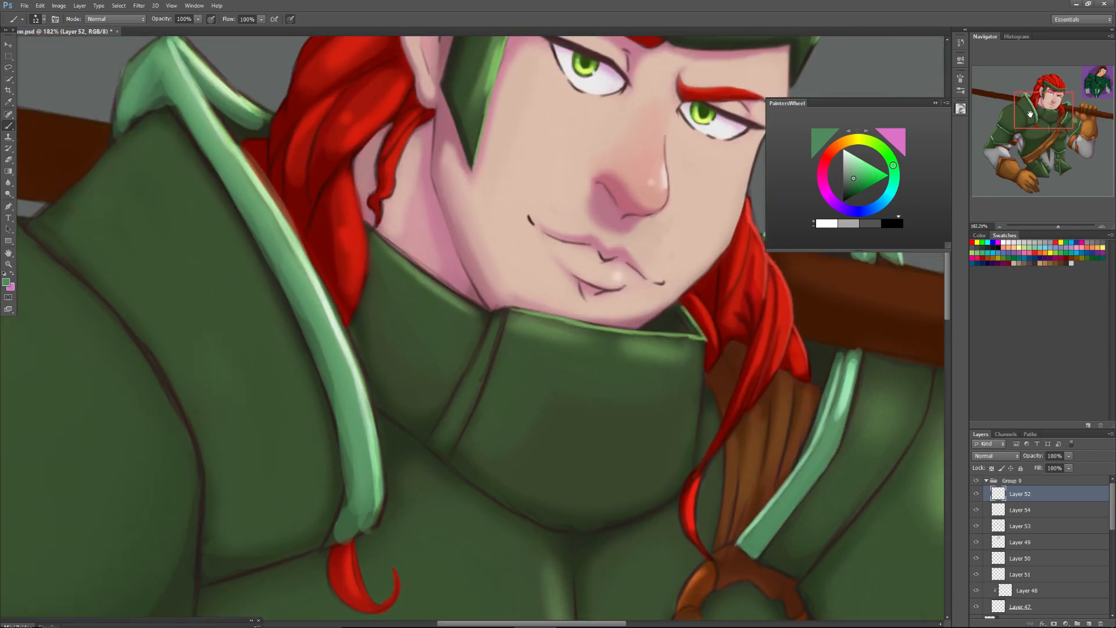
left_click(337, 396, "alt")
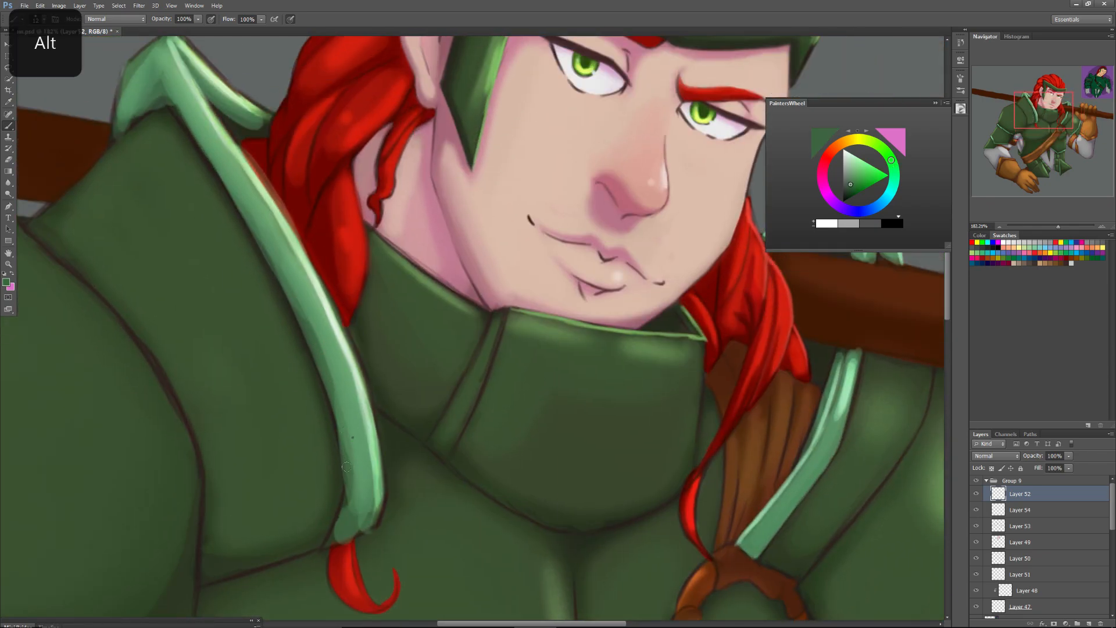
right_click(350, 436)
left_click(367, 453)
left_click(328, 379)
left_click_drag(344, 447, 325, 362)
mouse_move(345, 414)
left_mouse_down()
mouse_move(341, 528)
mouse_move(351, 497)
mouse_move(330, 542)
left_mouse_up()
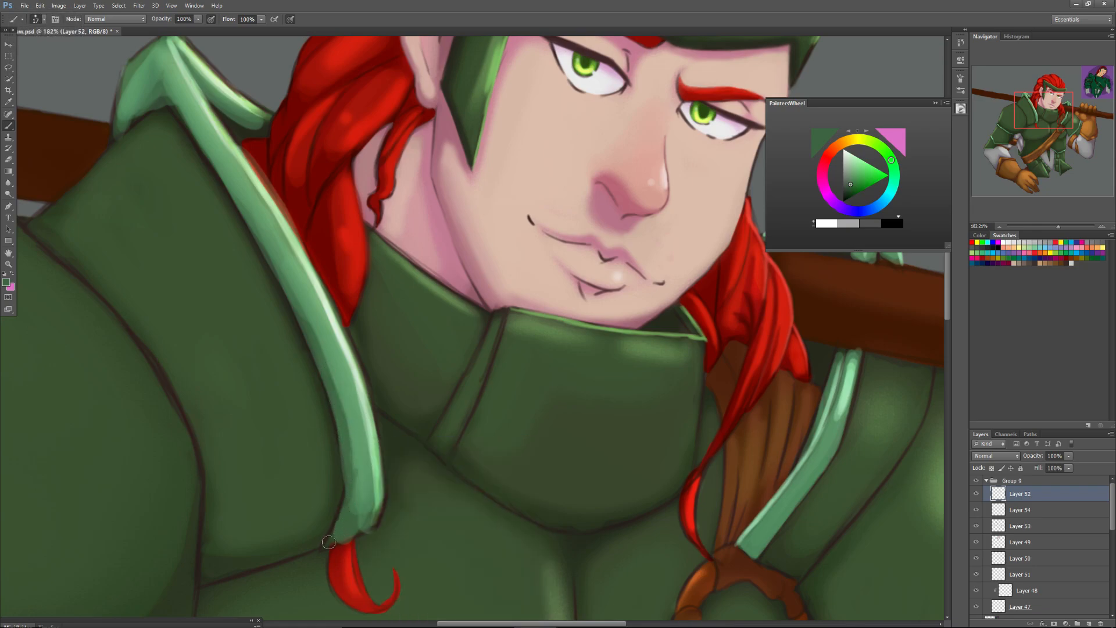
mouse_move(349, 436)
left_mouse_down()
mouse_move(347, 491)
mouse_move(336, 405)
mouse_move(340, 431)
mouse_move(271, 253)
mouse_move(317, 350)
mouse_move(154, 74)
mouse_move(133, 121)
left_mouse_up()
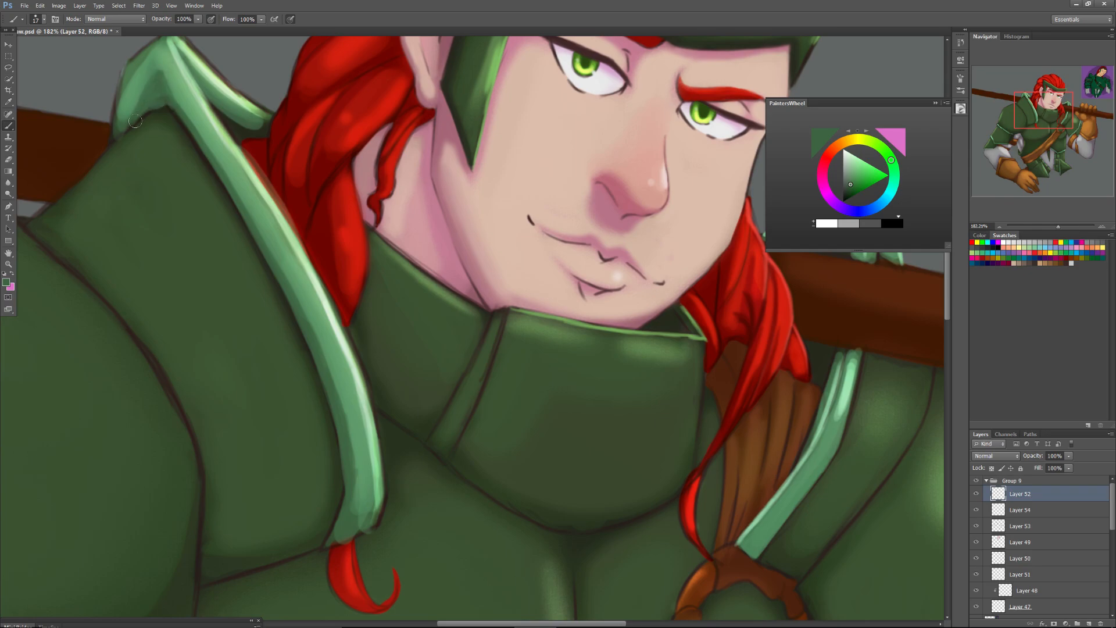
Sample the trim's mid green and paint over the dark outline on the outer tip of the tall shoulder guard.
key("alt")
left_click(133, 87, "alt")
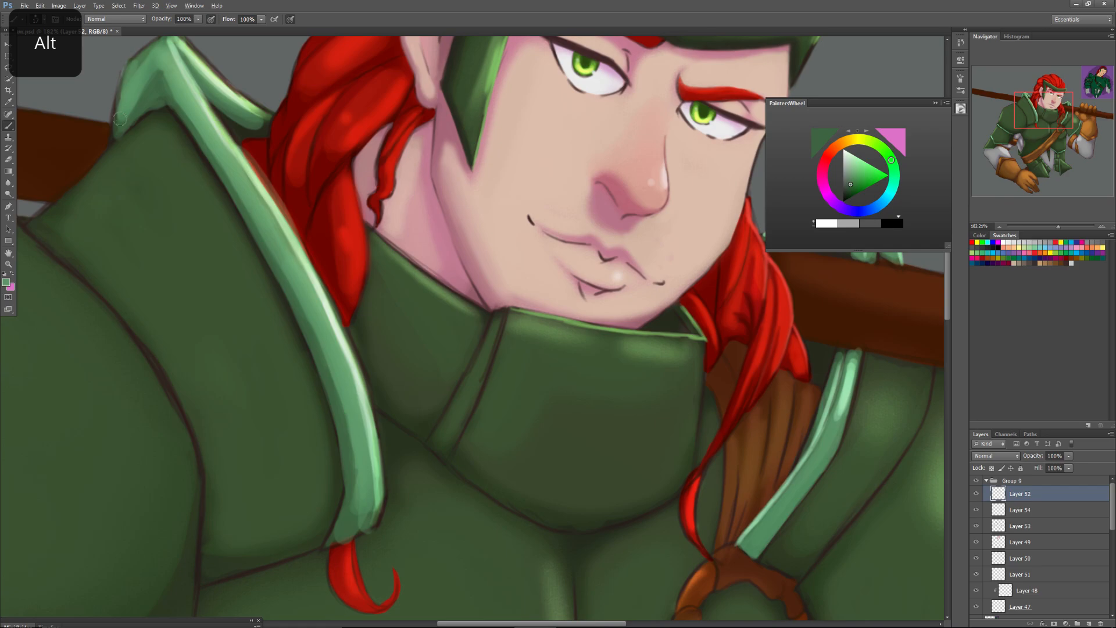
left_click_drag(126, 113, 119, 82)
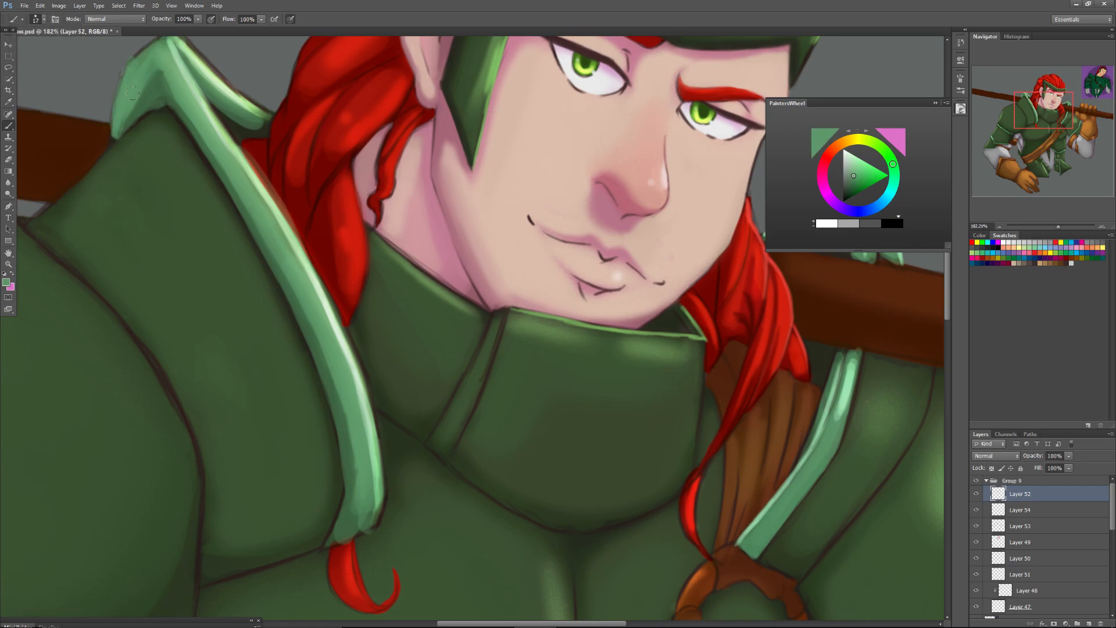
mouse_move(165, 89)
left_mouse_down()
mouse_move(223, 122)
mouse_move(359, 164)
mouse_move(328, 190)
left_mouse_up()
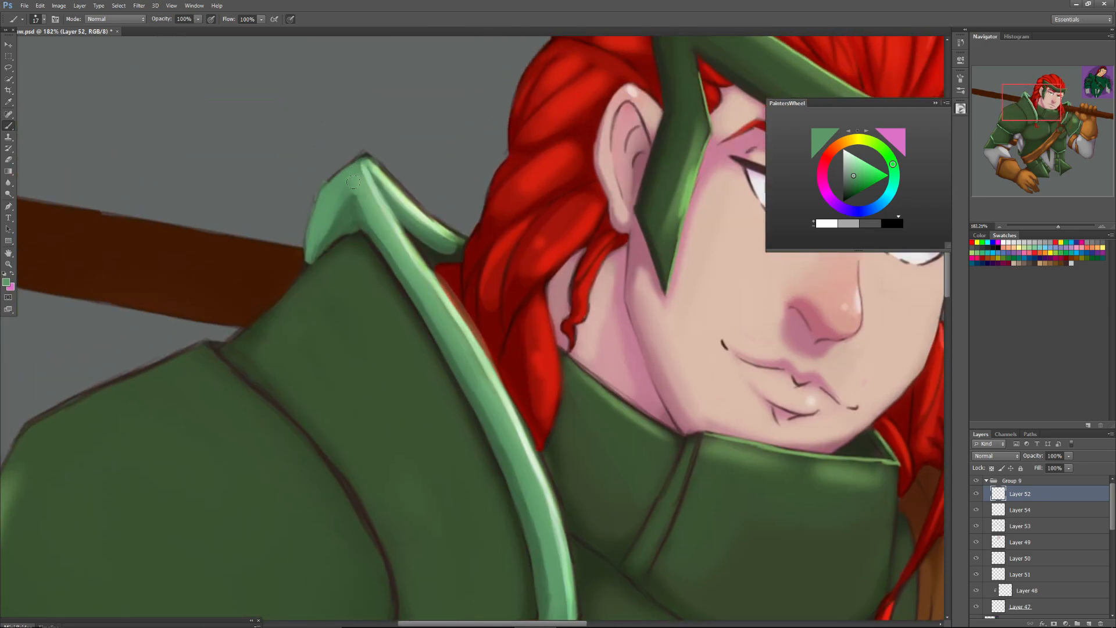
Sample a pale green and highlight the outer edge of the shoulder guard's peak down to its lower tip.
left_click(476, 350, "alt")
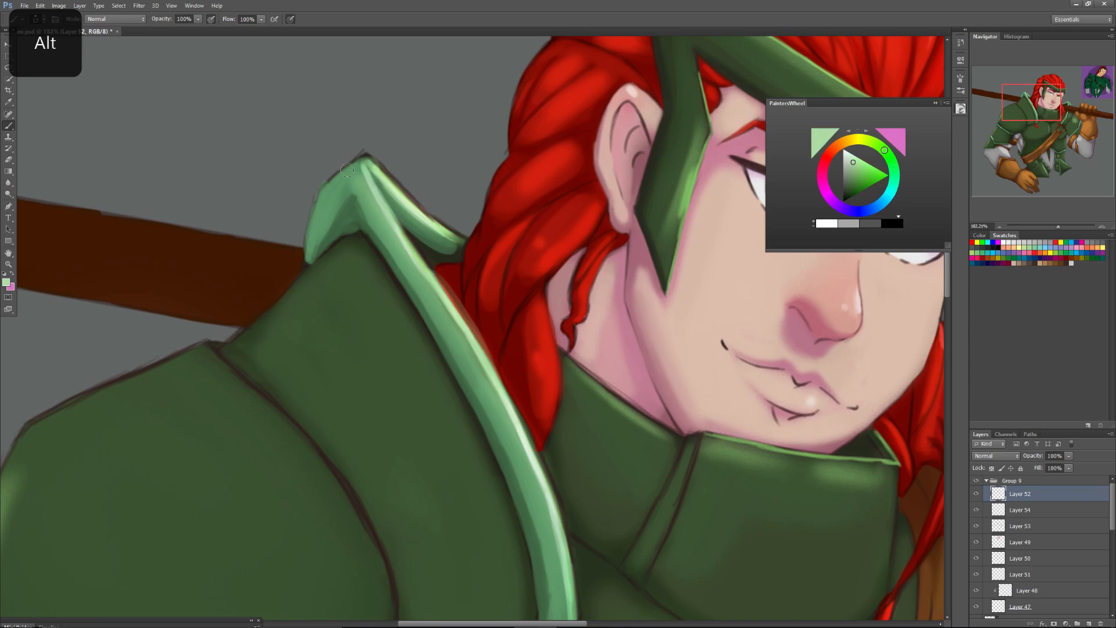
mouse_move(362, 159)
left_mouse_down()
mouse_move(321, 195)
mouse_move(352, 165)
mouse_move(306, 228)
mouse_move(318, 198)
mouse_move(303, 244)
left_mouse_up()
left_click_drag(319, 193, 298, 263)
left_click_drag(313, 221, 299, 270)
Touch up the lower tip of the shoulder guard's peak using greens sampled from the trim and armour.
left_click(308, 247, "alt")
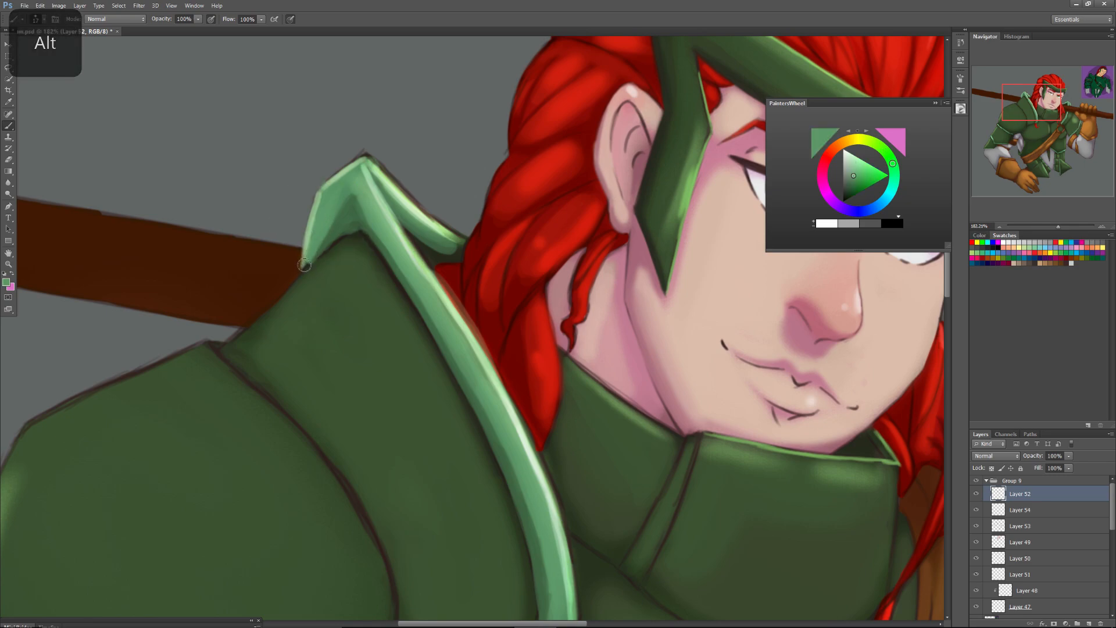
left_click(332, 264, "alt")
left_click(327, 258, "alt")
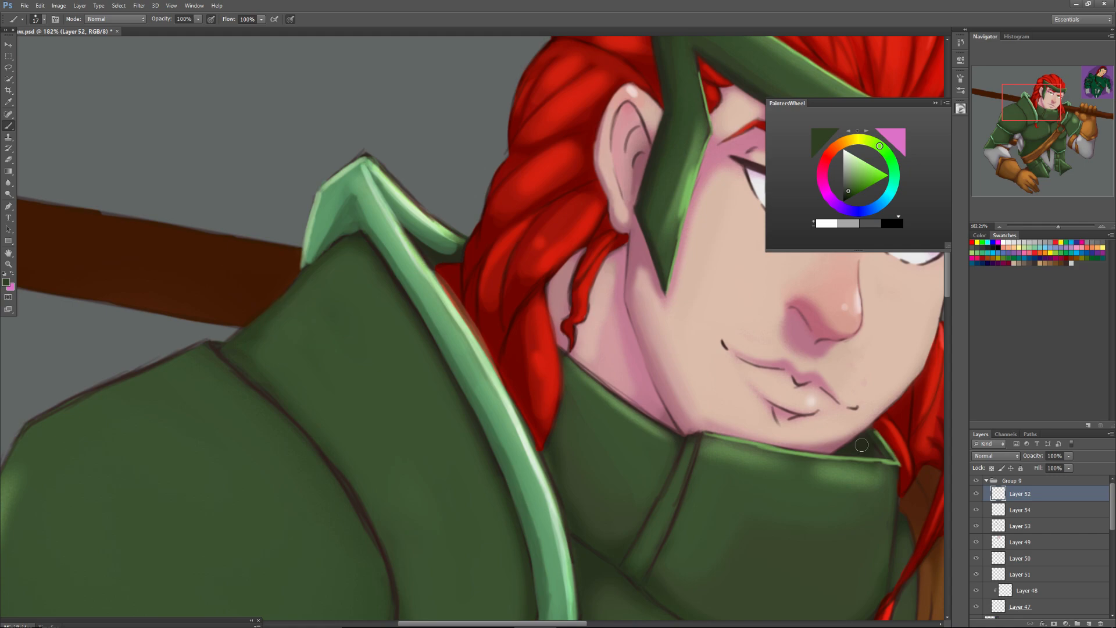
Sample the collar edge's light green and highlight the tall guard's outer slope and the round shoulder plate's outer edge.
left_click(840, 455, "alt")
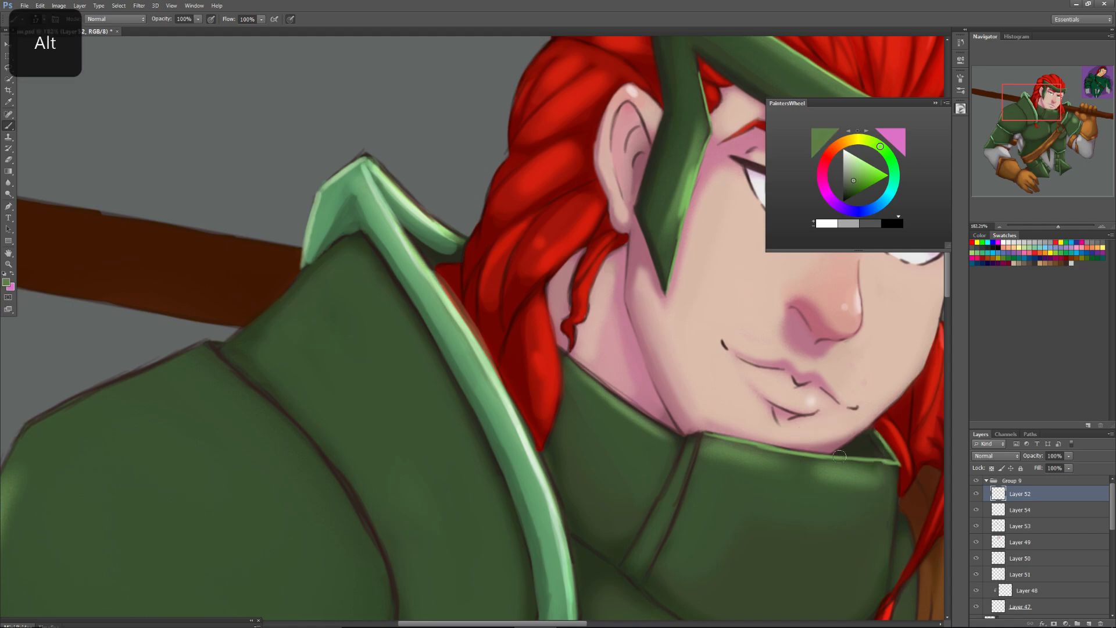
left_click_drag(302, 275, 224, 347)
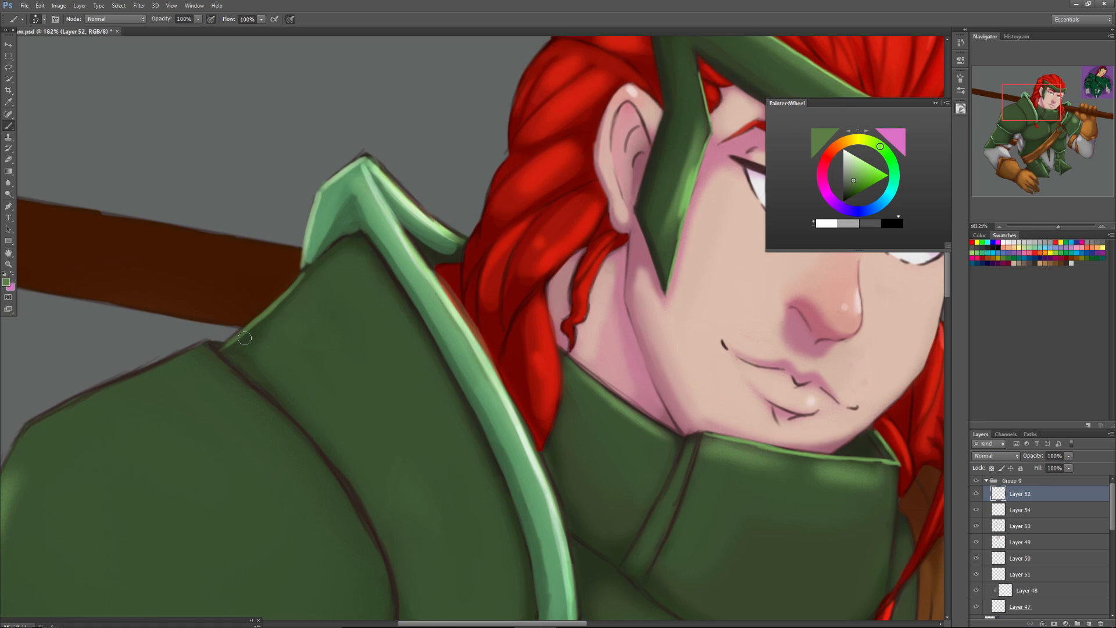
left_click_drag(1037, 101, 999, 98)
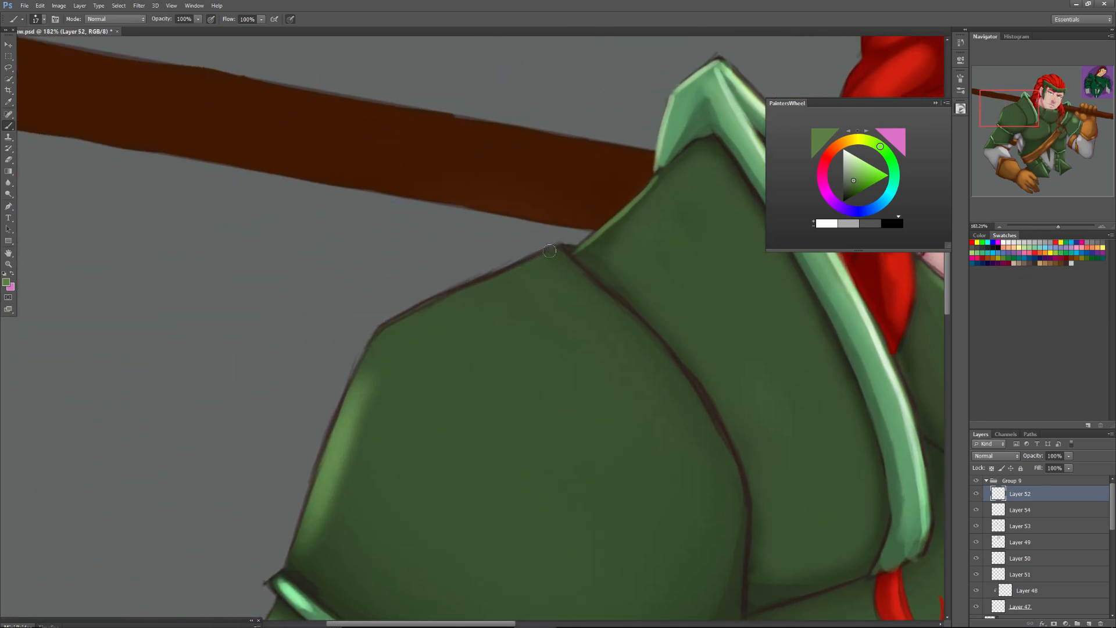
mouse_move(545, 252)
left_mouse_down()
mouse_move(390, 324)
mouse_move(546, 253)
mouse_move(467, 287)
mouse_move(533, 259)
mouse_move(371, 363)
mouse_move(409, 316)
mouse_move(354, 380)
left_mouse_up()
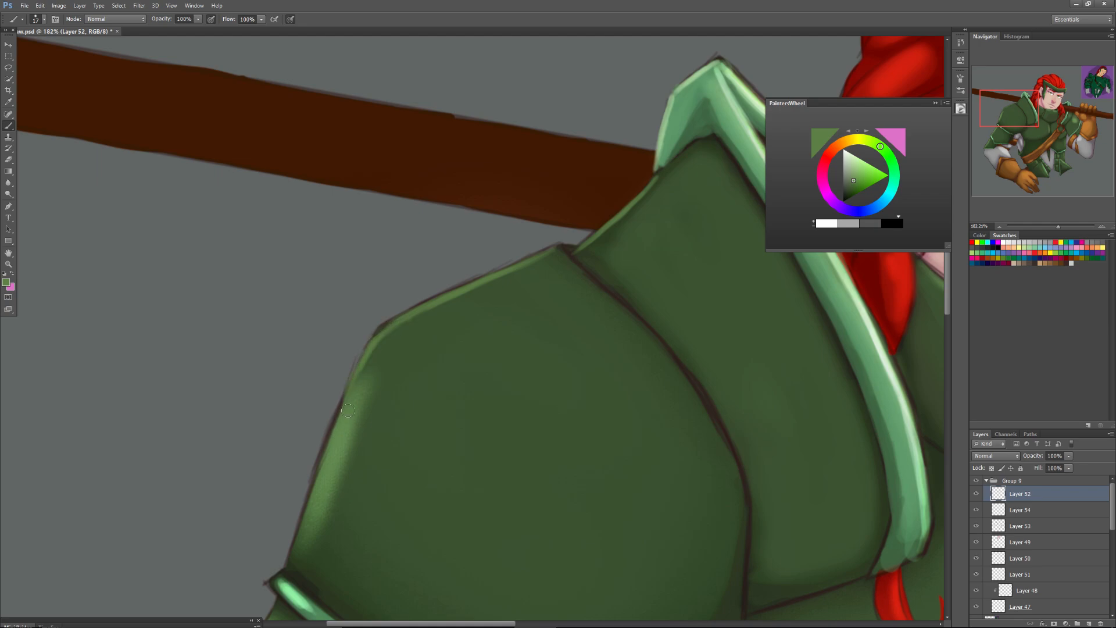
left_click_drag(343, 426, 321, 485)
Paint a light green highlight along the seam between the round shoulder plate and the tall guard, and touch up the guard's slope.
mouse_move(559, 248)
left_mouse_down()
mouse_move(580, 269)
mouse_move(562, 255)
left_mouse_up()
mouse_move(608, 297)
left_mouse_down()
mouse_move(671, 359)
mouse_move(622, 306)
left_mouse_up()
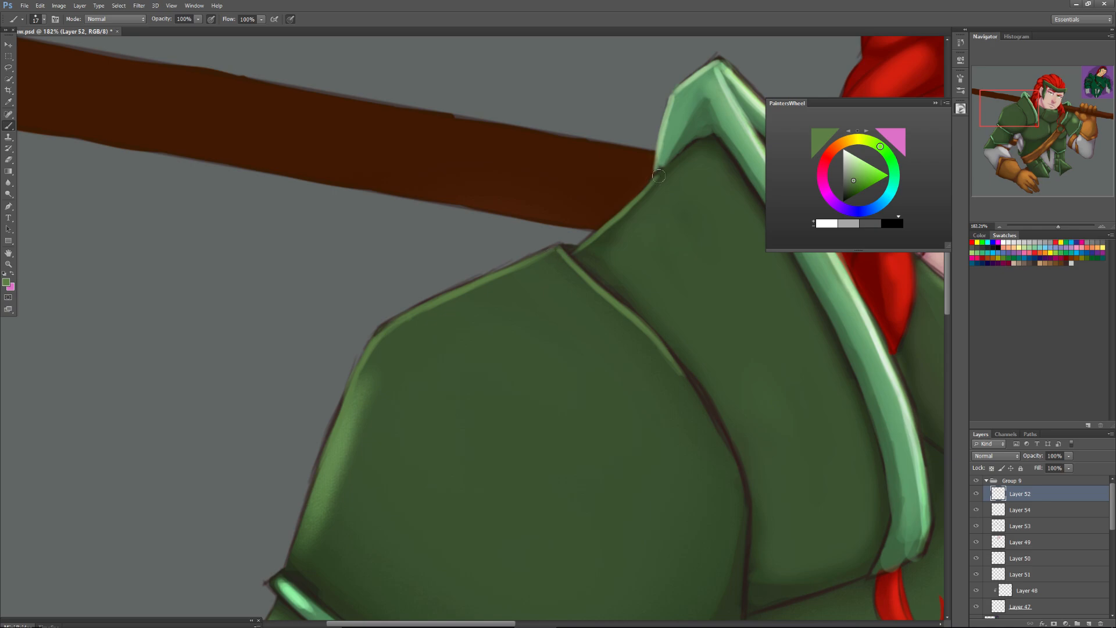
left_click_drag(662, 173, 617, 211)
Sample a pale green and paint over the dark outline on the outer tip of the trim beneath the round shoulder plate.
left_click_drag(919, 392, 884, 419)
left_click(865, 410, "alt")
left_click_drag(1017, 111, 1008, 122)
left_click_drag(382, 430, 389, 442)
left_click(391, 441, "alt")
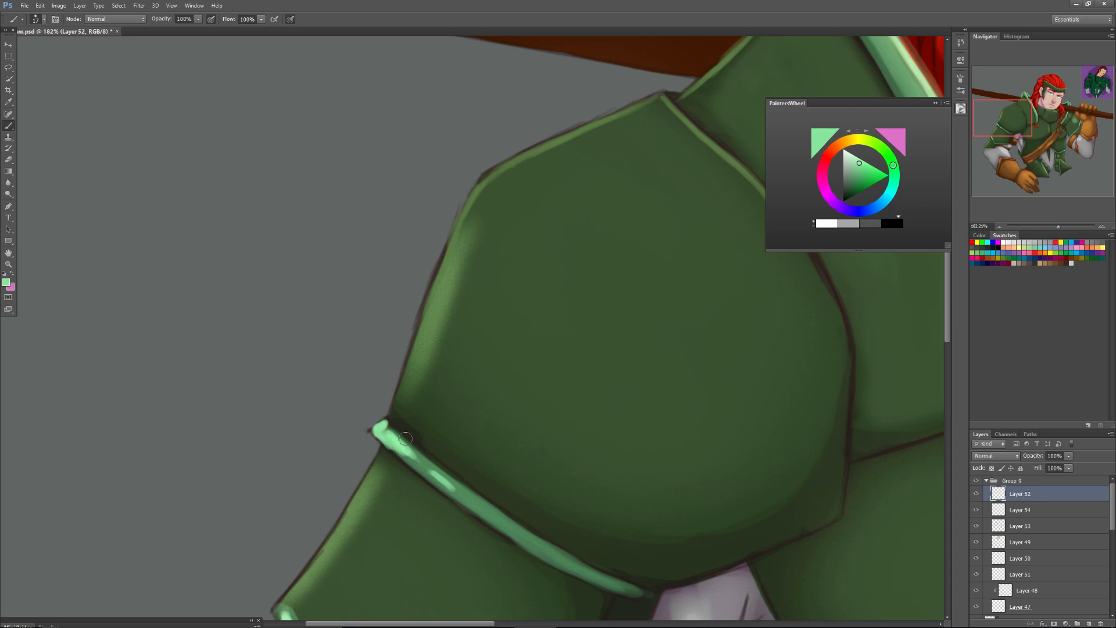
Sample a brighter green and highlight the outer edge of the upper-arm plate between its two trims.
left_click(575, 133, "alt")
left_click_drag(1027, 106, 1065, 98)
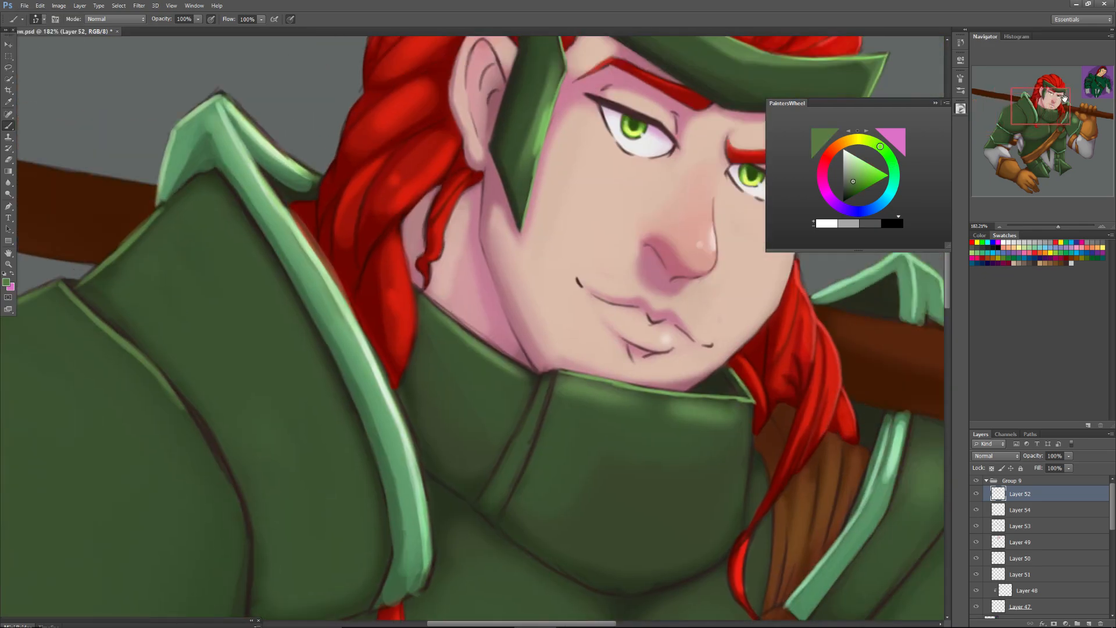
left_click(542, 130, "alt")
left_click_drag(1037, 121, 1024, 140)
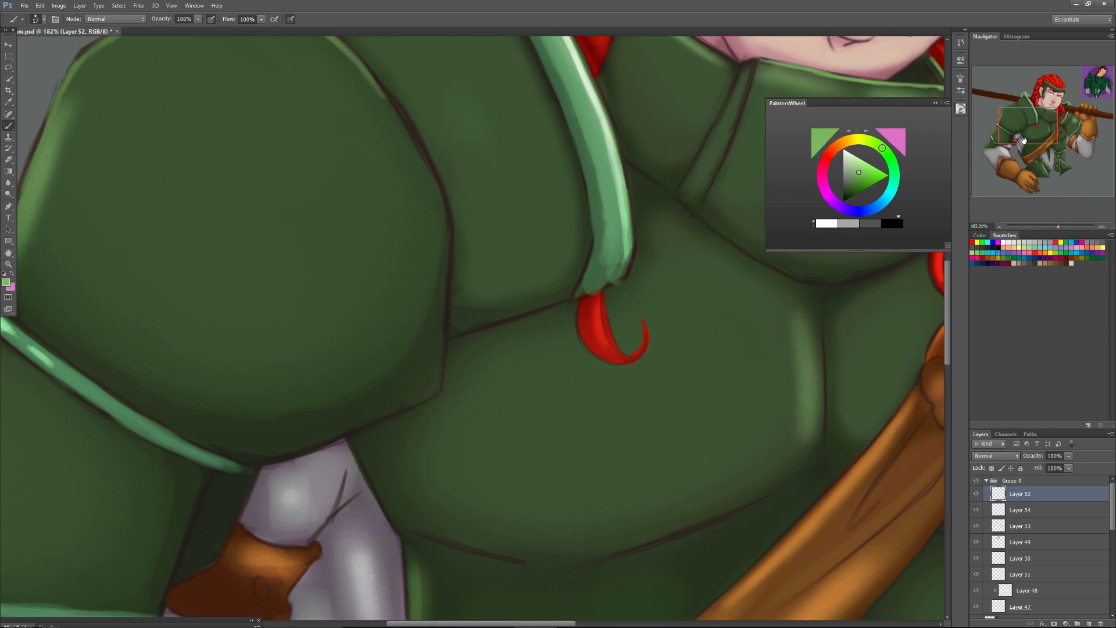
left_click_drag(1028, 126, 999, 128)
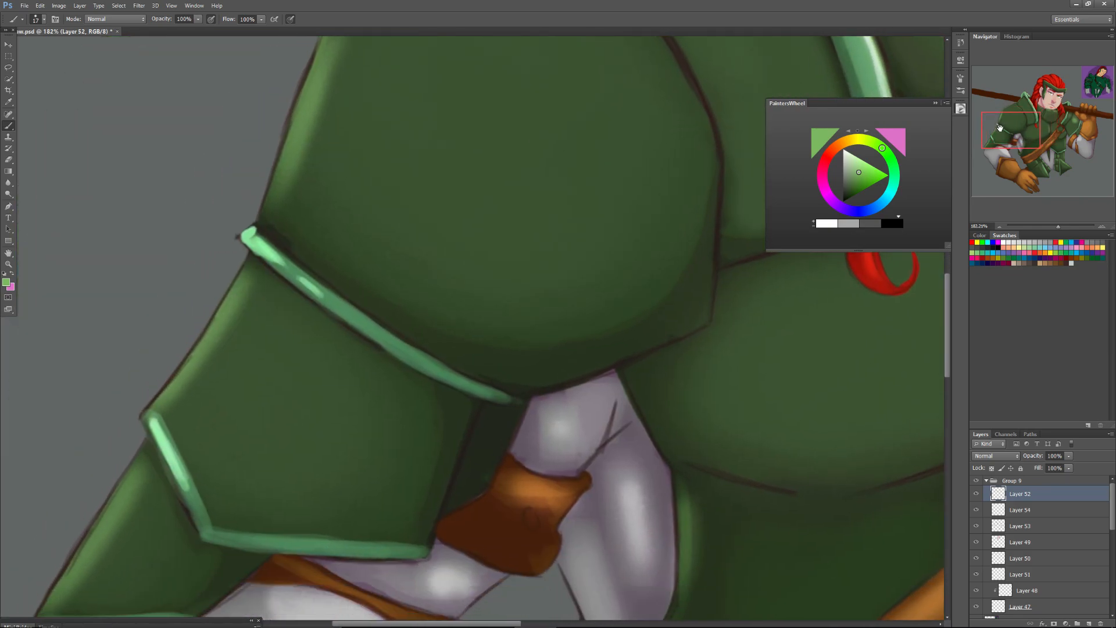
left_click_drag(241, 276, 191, 353)
left_click_drag(216, 314, 145, 414)
mouse_move(184, 360)
left_mouse_down()
mouse_move(158, 397)
mouse_move(238, 279)
left_mouse_up()
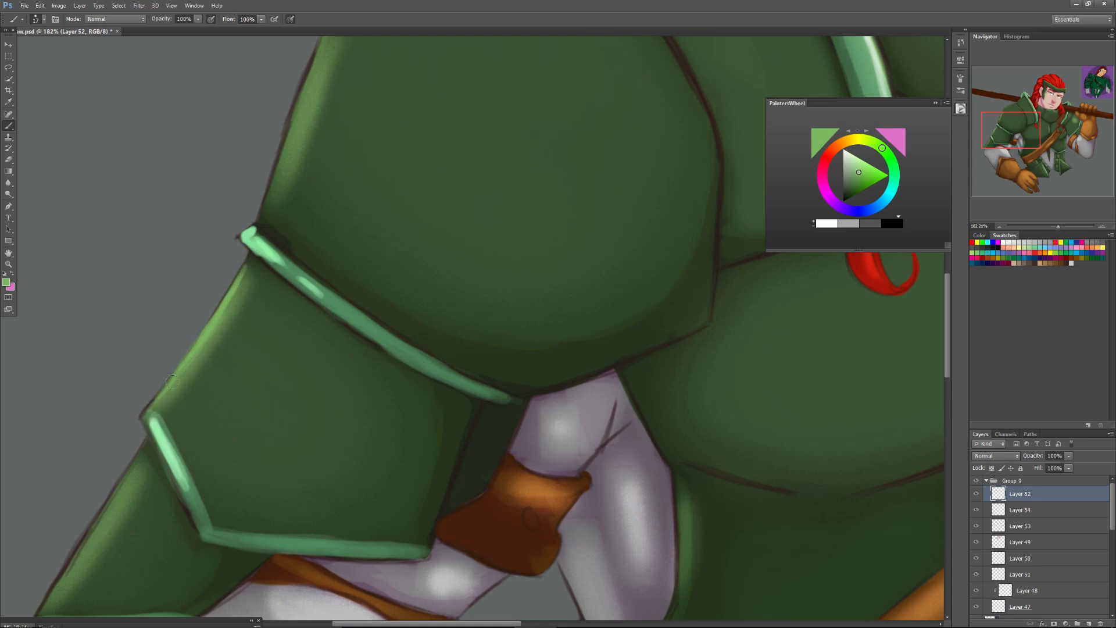
Paint the outer tip of the lower arm trim pale green and touch up the trims' inner ends with sampled darker greens.
left_click(247, 235, "alt")
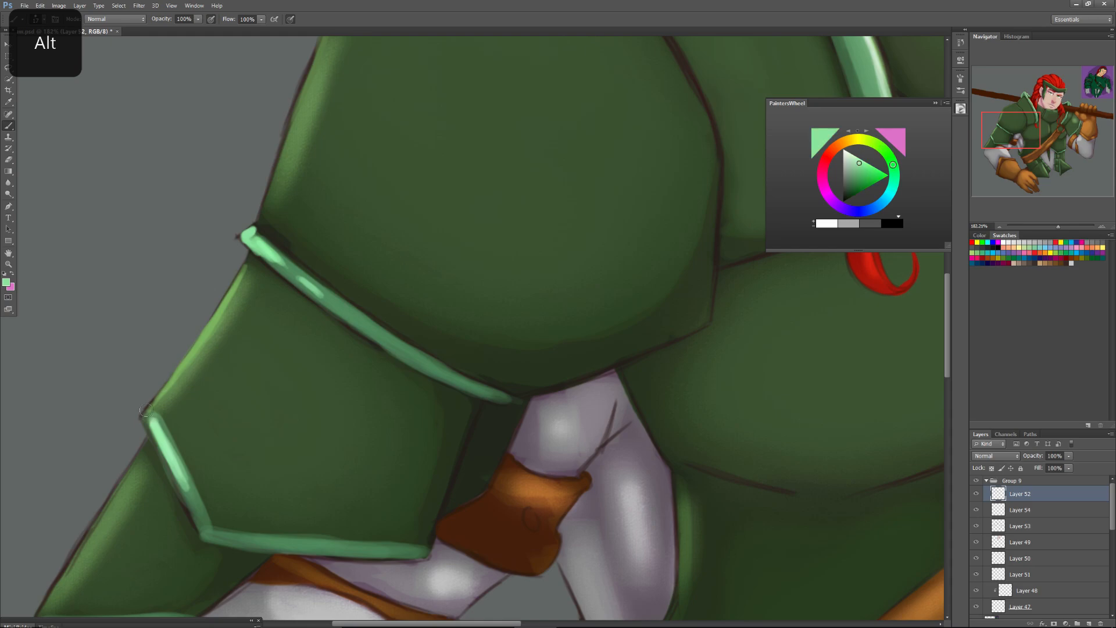
mouse_move(149, 407)
left_mouse_down()
mouse_move(161, 444)
mouse_move(163, 426)
left_mouse_up()
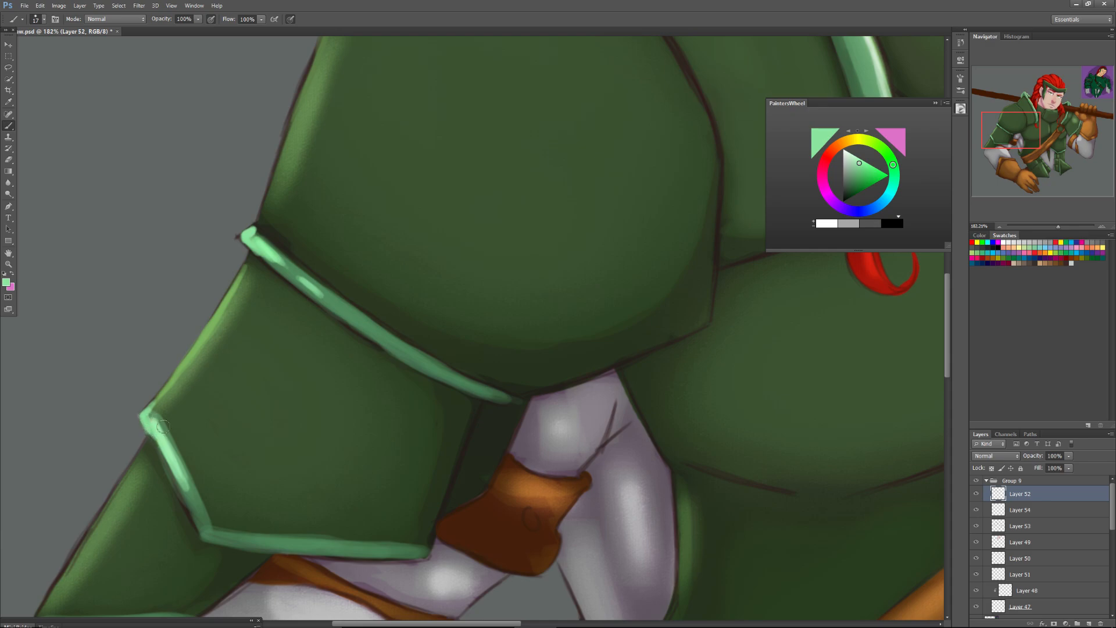
left_click(475, 410, "alt")
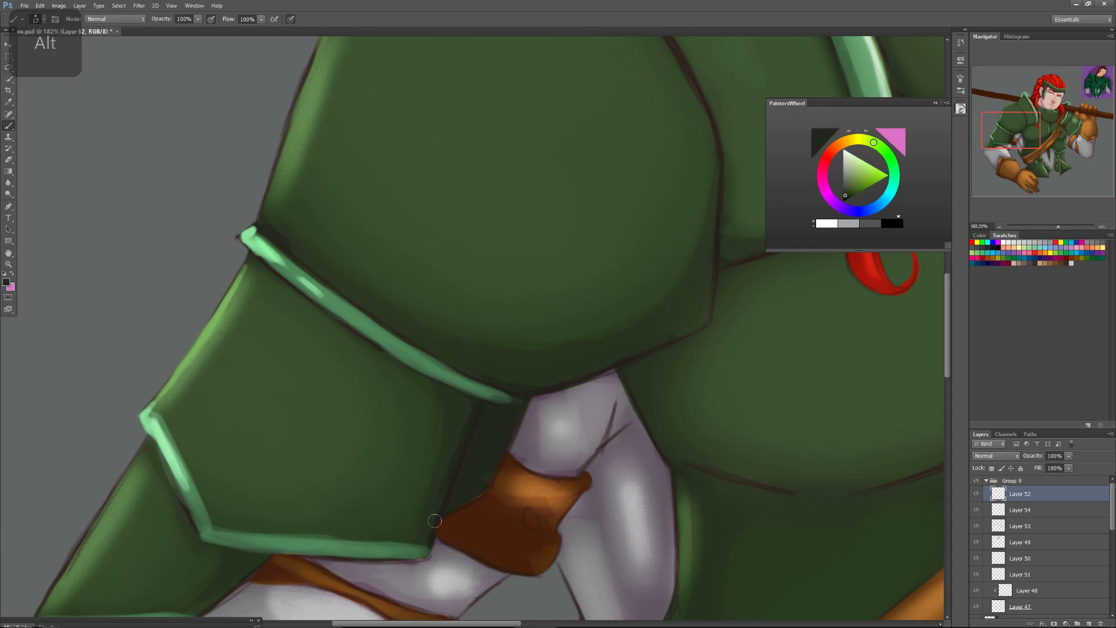
left_click(499, 397, "alt")
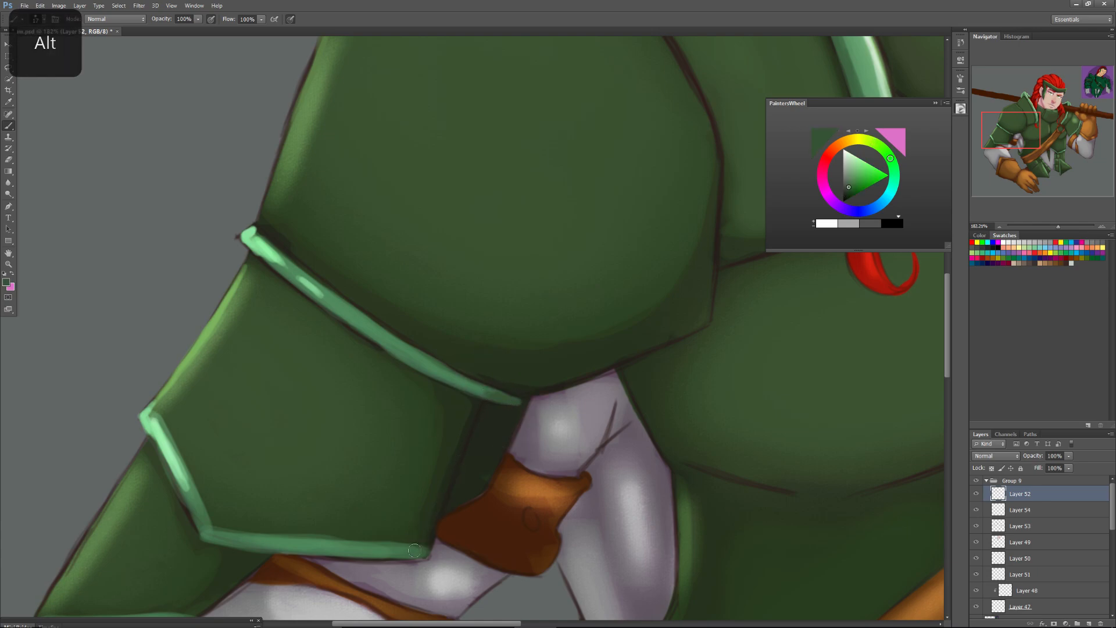
left_click(393, 572, "alt")
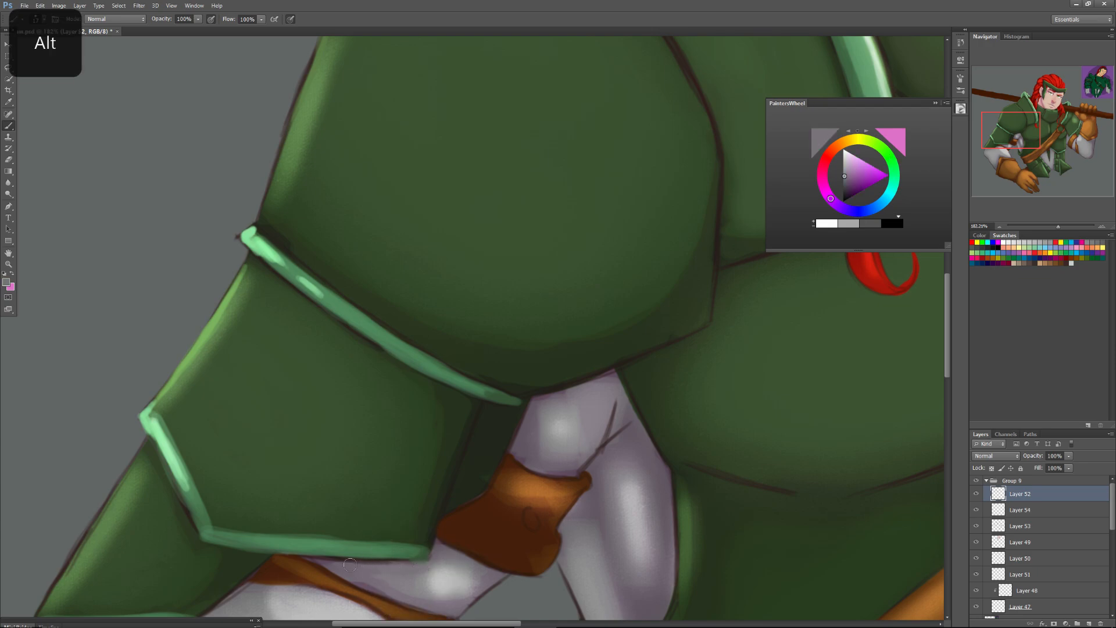
Clean up the lower arm trim's slanted inner edge with dark armour green and refine its highlight with greens sampled from the trim.
left_click(164, 413, "alt")
left_click_drag(165, 415, 216, 524)
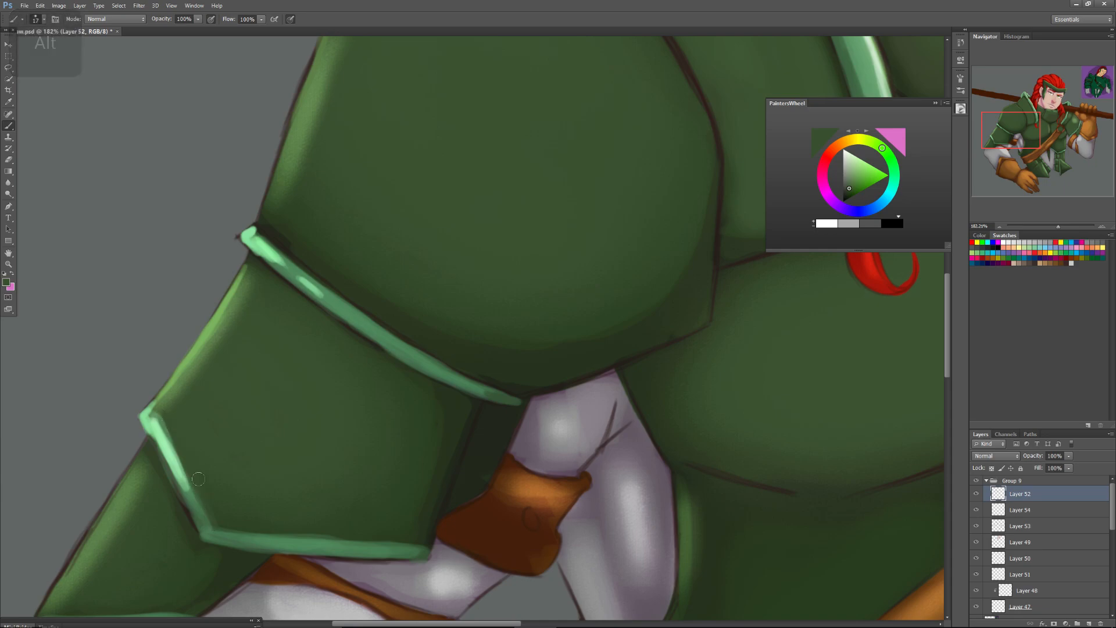
left_click(154, 431, "alt")
mouse_move(156, 434)
left_mouse_down()
mouse_move(185, 493)
mouse_move(169, 442)
left_mouse_up()
left_click(196, 515, "alt")
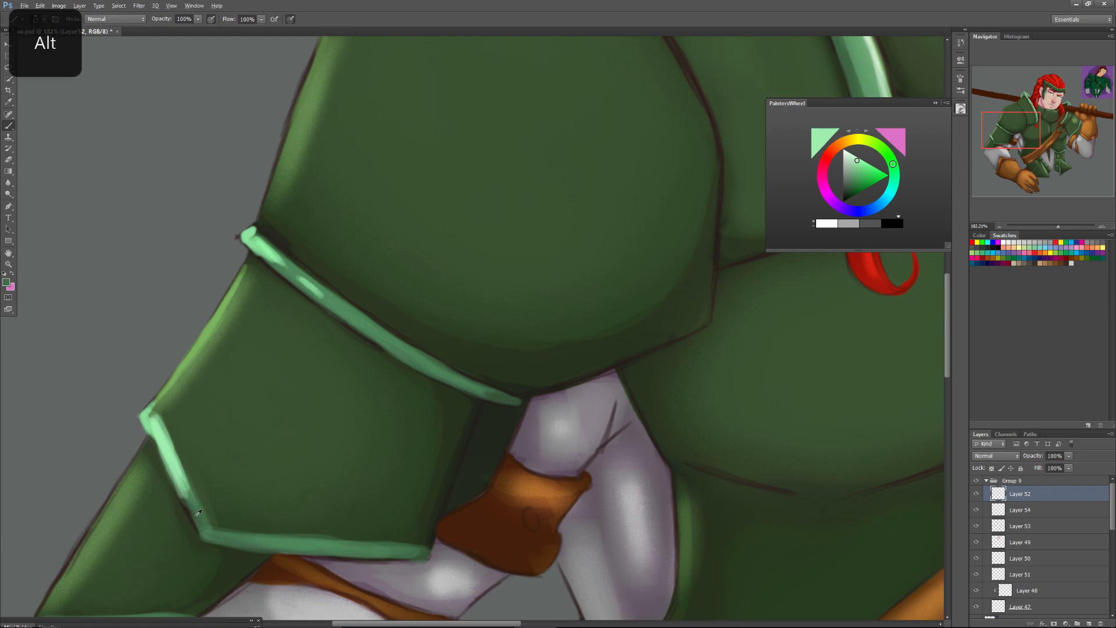
left_click(201, 516, "alt")
Repaint the upper arm trim's lower edge in mid green over the dark outline, undoing the stray strokes.
left_click(365, 326, "alt")
key("ctrl+z")
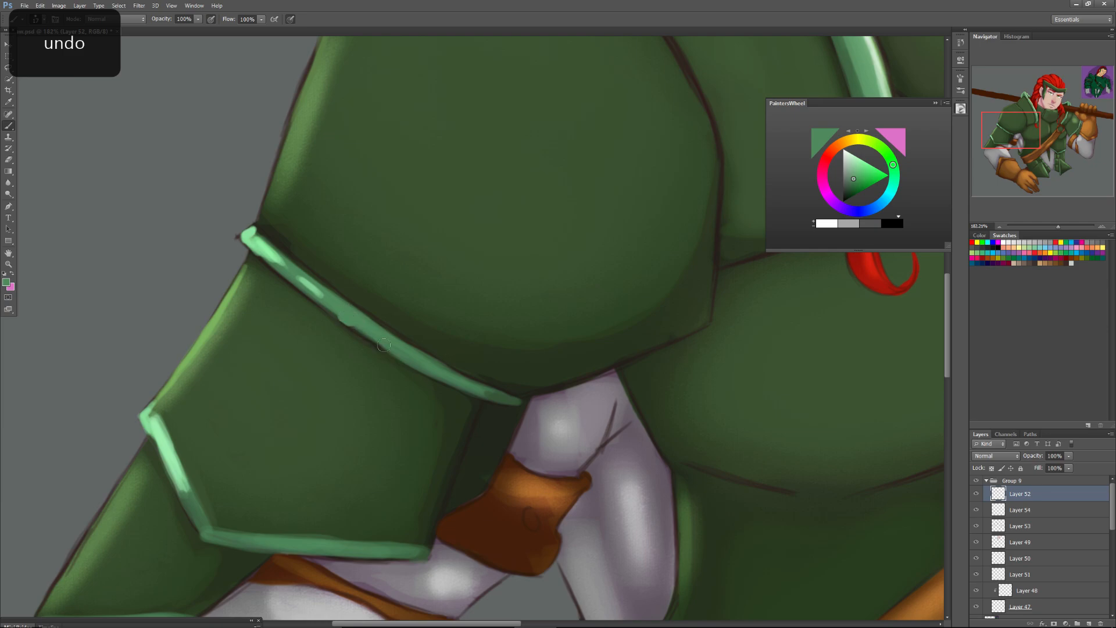
left_click_drag(347, 321, 407, 359)
key("ctrl+z")
mouse_move(329, 309)
left_mouse_down()
mouse_move(372, 338)
mouse_move(351, 322)
left_mouse_up()
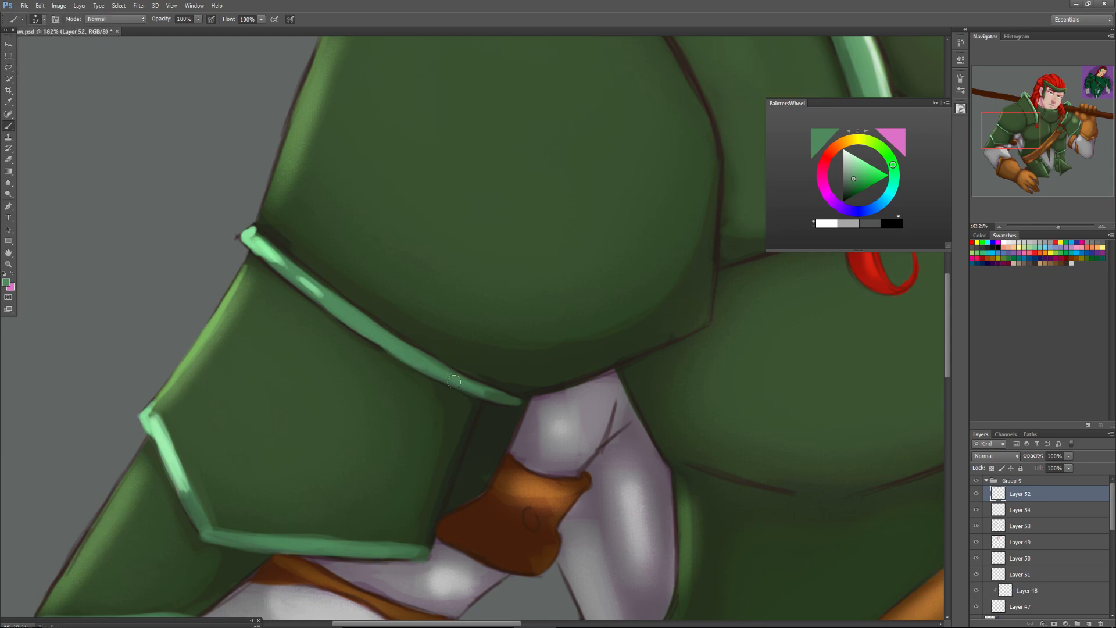
left_click_drag(466, 377, 372, 341)
Paint mid green along the lower arm trim's outline, then shade the arm plate's inner side in dark green at brush size 33.
mouse_move(190, 497)
left_mouse_down()
mouse_move(198, 527)
mouse_move(170, 458)
mouse_move(203, 525)
mouse_move(175, 458)
mouse_move(198, 518)
mouse_move(173, 471)
left_mouse_up()
left_click_drag(188, 515, 168, 484)
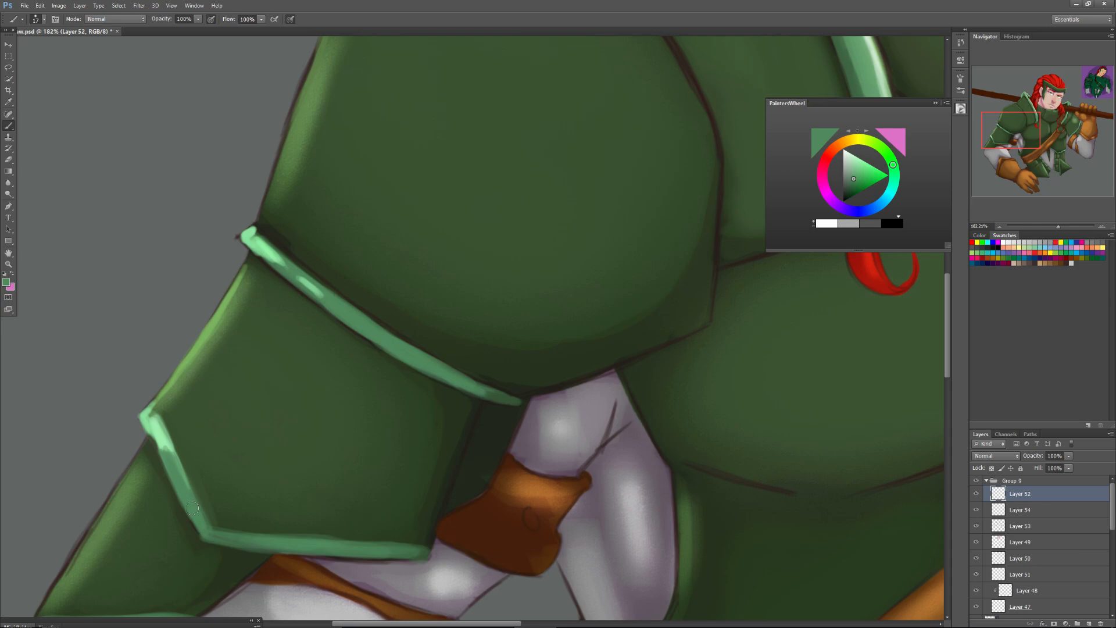
left_click(458, 426, "alt")
right_click(485, 436)
mouse_move(497, 457)
left_mouse_down()
mouse_move(490, 423)
mouse_move(466, 490)
mouse_move(485, 424)
mouse_move(461, 491)
mouse_move(493, 433)
mouse_move(460, 494)
mouse_move(494, 436)
mouse_move(494, 426)
mouse_move(455, 498)
left_mouse_up()
Sample the far shoulder trim's mid green and fill the narrow slanted strip on the front of the collar.
left_click_drag(1020, 133, 1035, 132)
left_click_drag(1058, 226, 1047, 227)
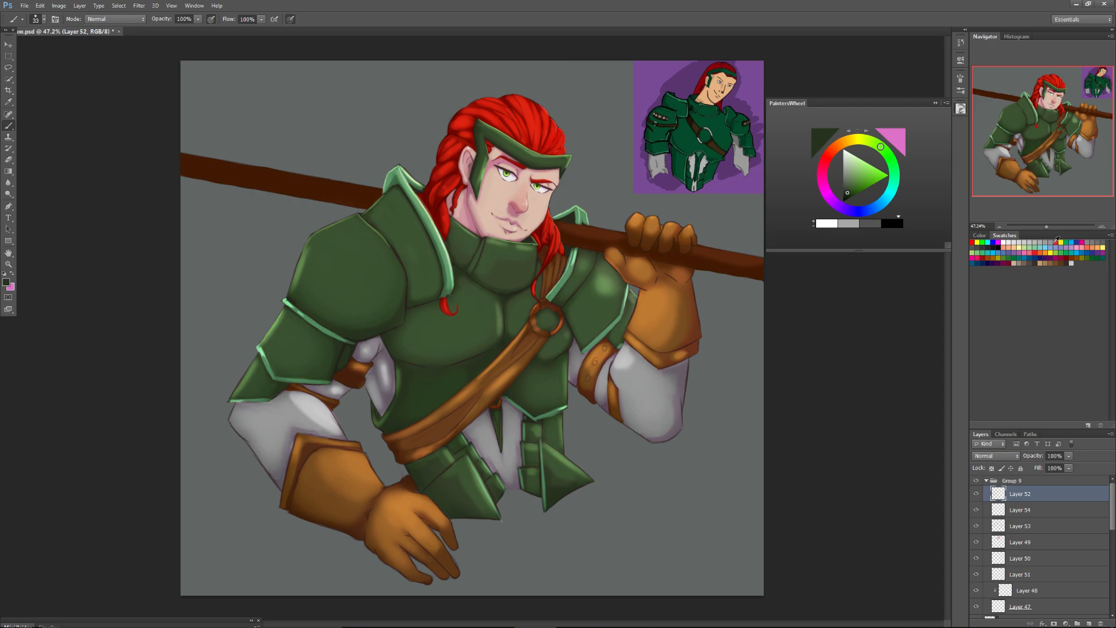
left_click_drag(1046, 221, 1052, 224)
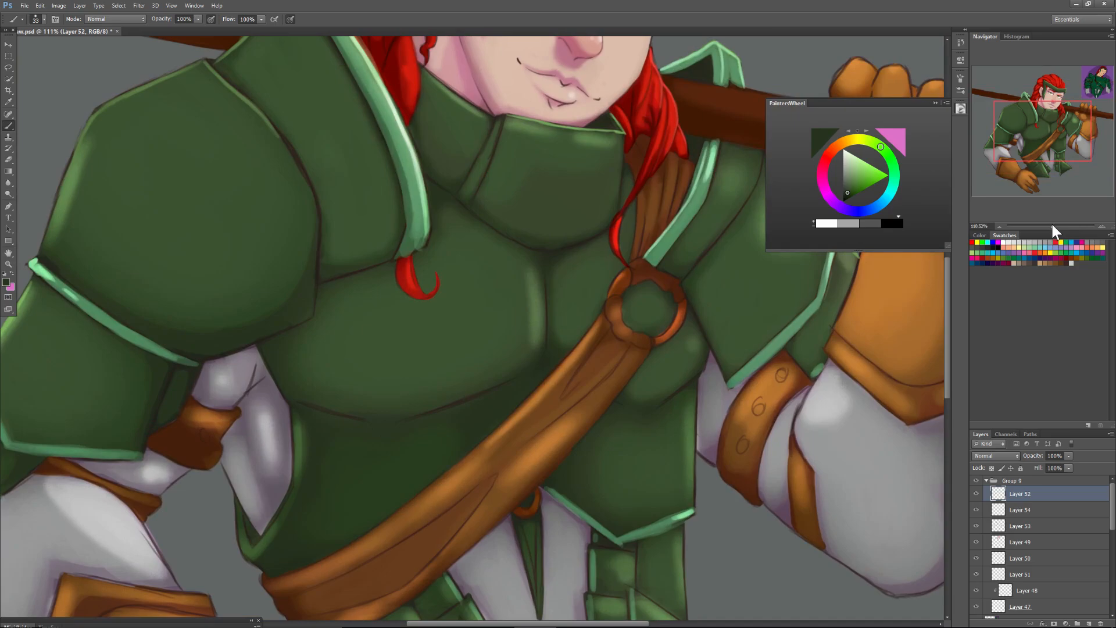
left_click_drag(1053, 227, 1058, 225)
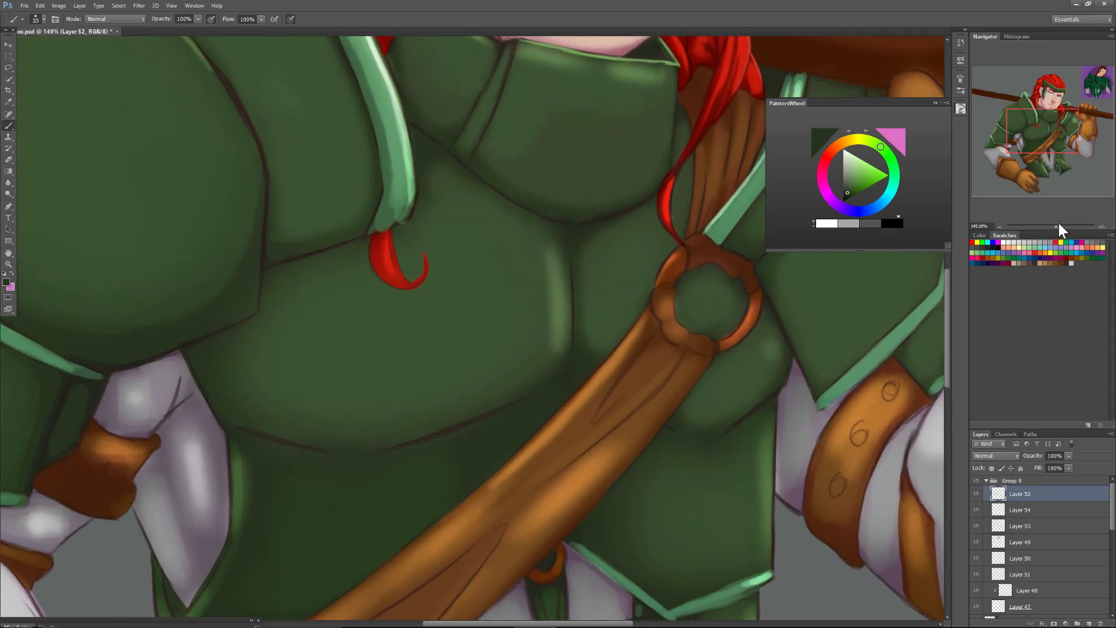
left_click_drag(1048, 132, 1048, 121)
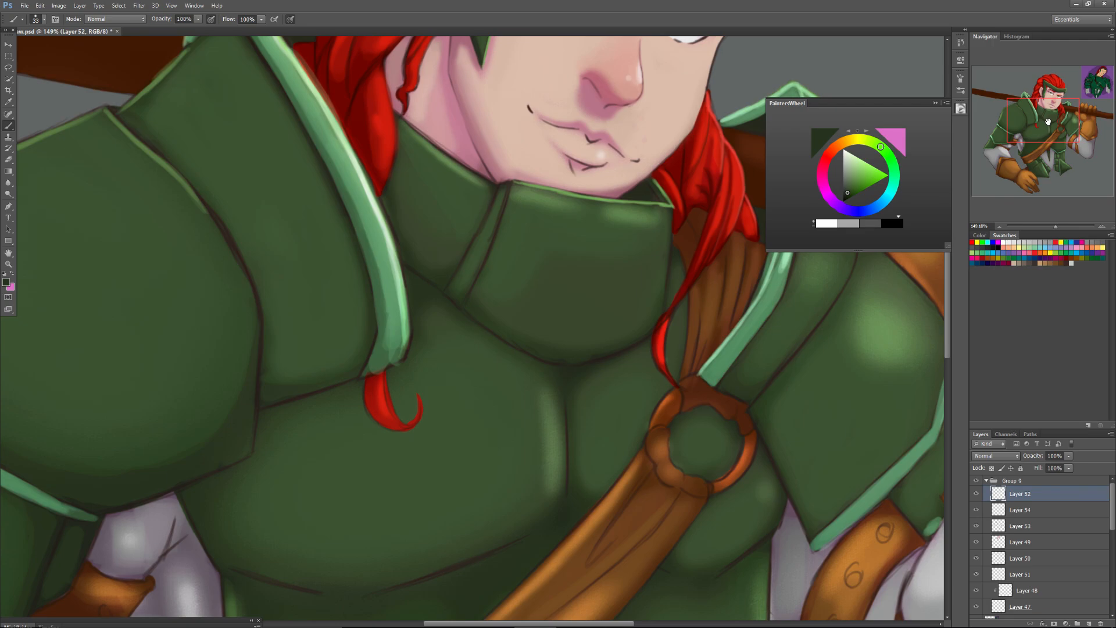
left_click(761, 312, "alt")
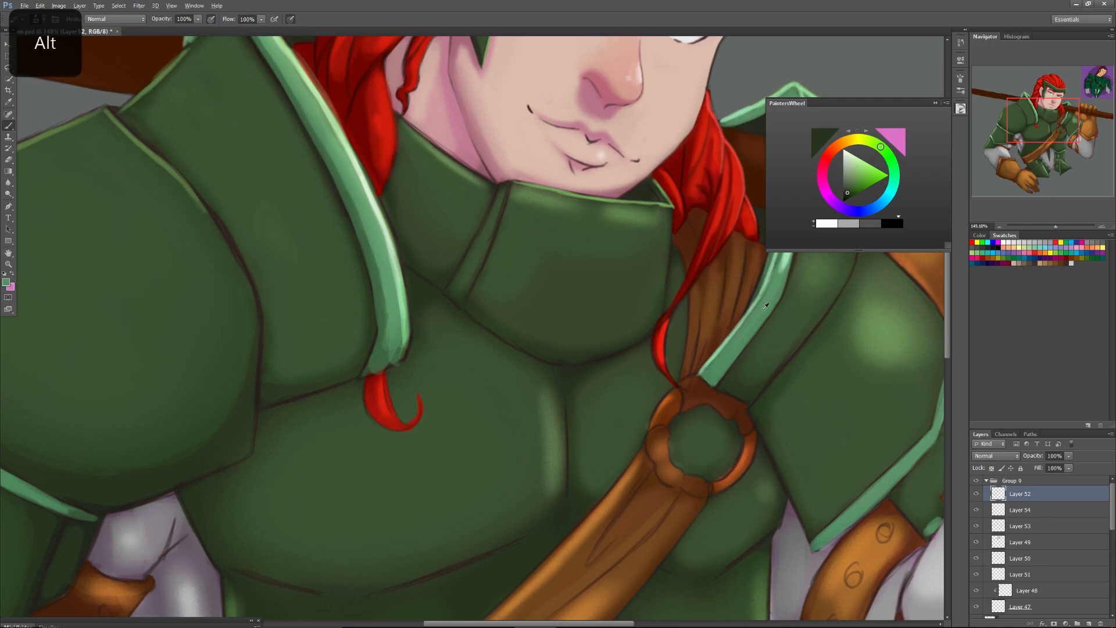
left_click_drag(1057, 226, 1061, 218)
left_click_drag(1026, 117, 1022, 110)
mouse_move(590, 250)
left_mouse_down()
mouse_move(558, 335)
mouse_move(527, 373)
left_mouse_up()
mouse_move(561, 314)
left_mouse_down()
mouse_move(522, 383)
mouse_move(527, 398)
mouse_move(590, 247)
mouse_move(522, 381)
mouse_move(535, 396)
left_mouse_up()
left_click_drag(569, 330, 597, 247)
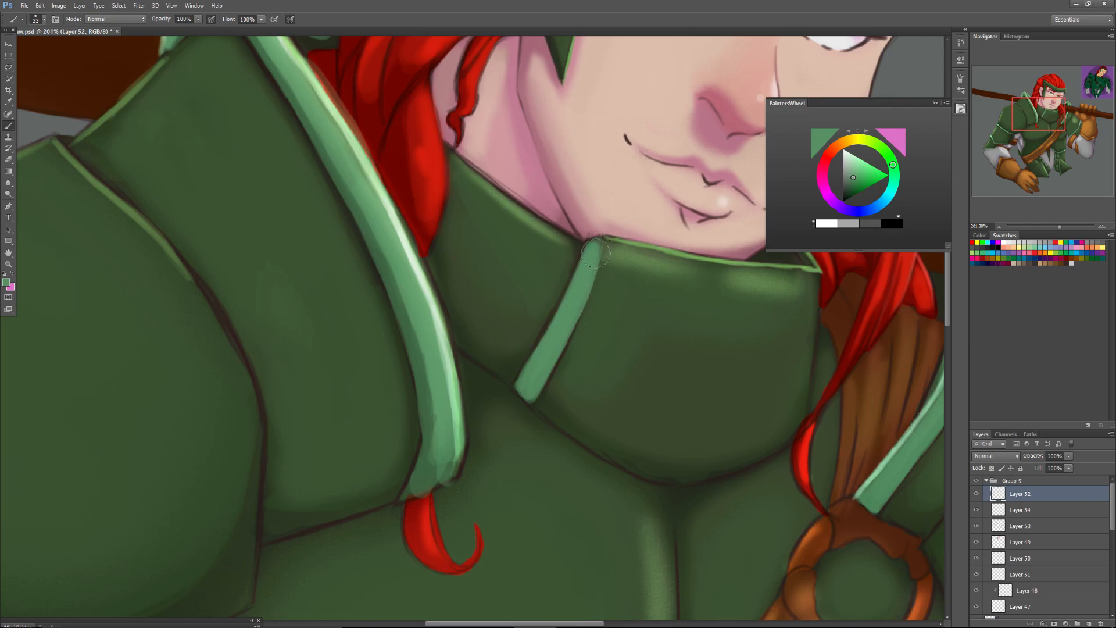
mouse_move(570, 304)
left_mouse_down()
mouse_move(529, 375)
mouse_move(534, 391)
left_mouse_up()
Sample a pale green from the shoulder trim, set the brush size to 11, and highlight the upper part of the collar strip.
key("alt")
left_click(448, 338, "alt")
right_click(558, 270)
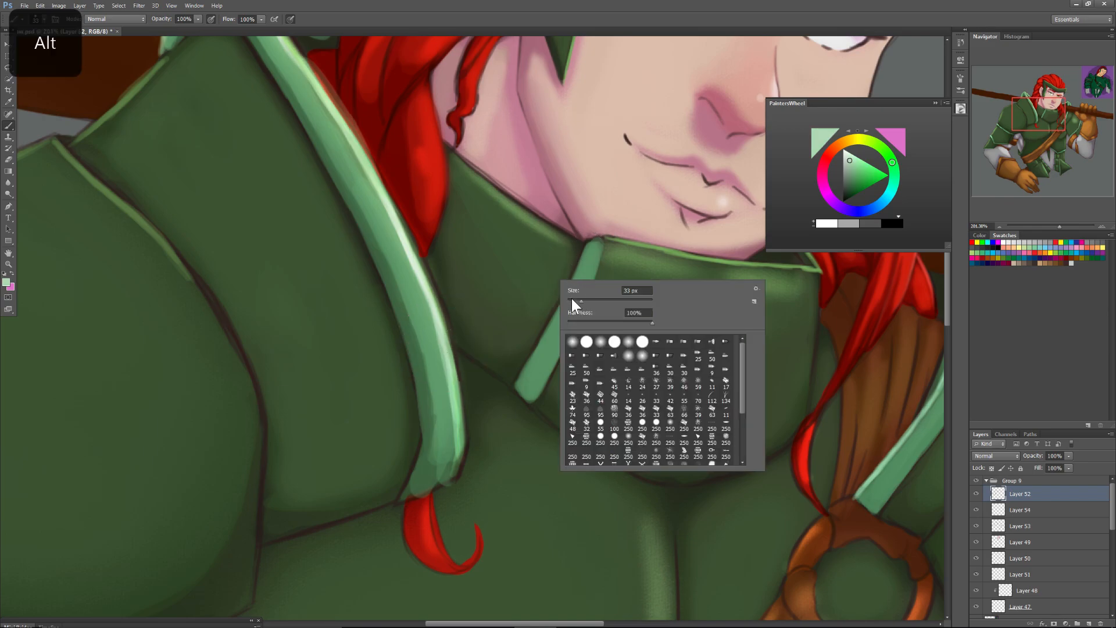
left_click(577, 262)
mouse_move(589, 241)
left_mouse_down()
mouse_move(600, 240)
mouse_move(550, 335)
left_mouse_up()
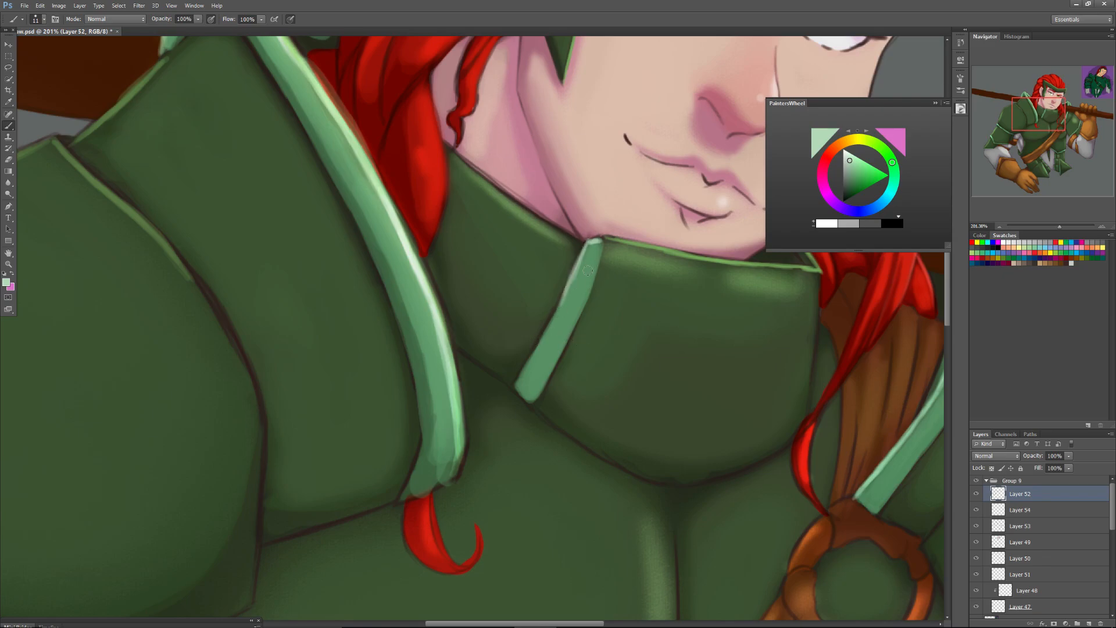
Set the brush size to 16 and rework the collar strip's upper end with its sampled mid green.
right_click(597, 250)
mouse_move(606, 274)
left_mouse_down()
mouse_move(598, 243)
mouse_move(588, 250)
left_mouse_up()
left_click(586, 245)
left_click(577, 280, "alt")
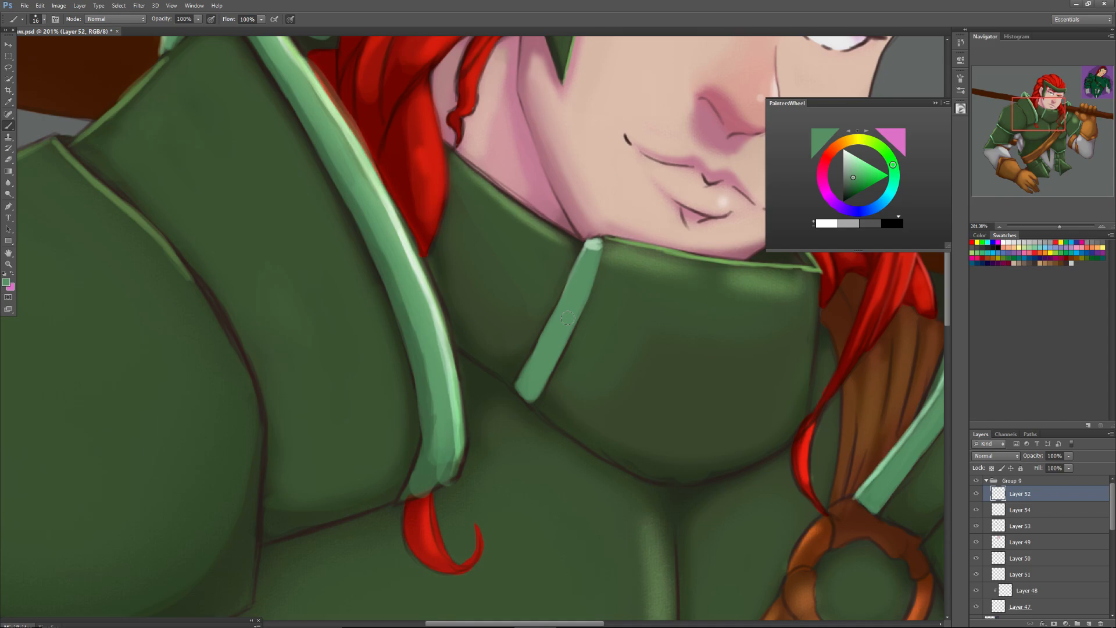
Sample pink skin tones from the neck and paint over the dark outline where the neck meets the collar.
left_click_drag(1039, 113, 1042, 102)
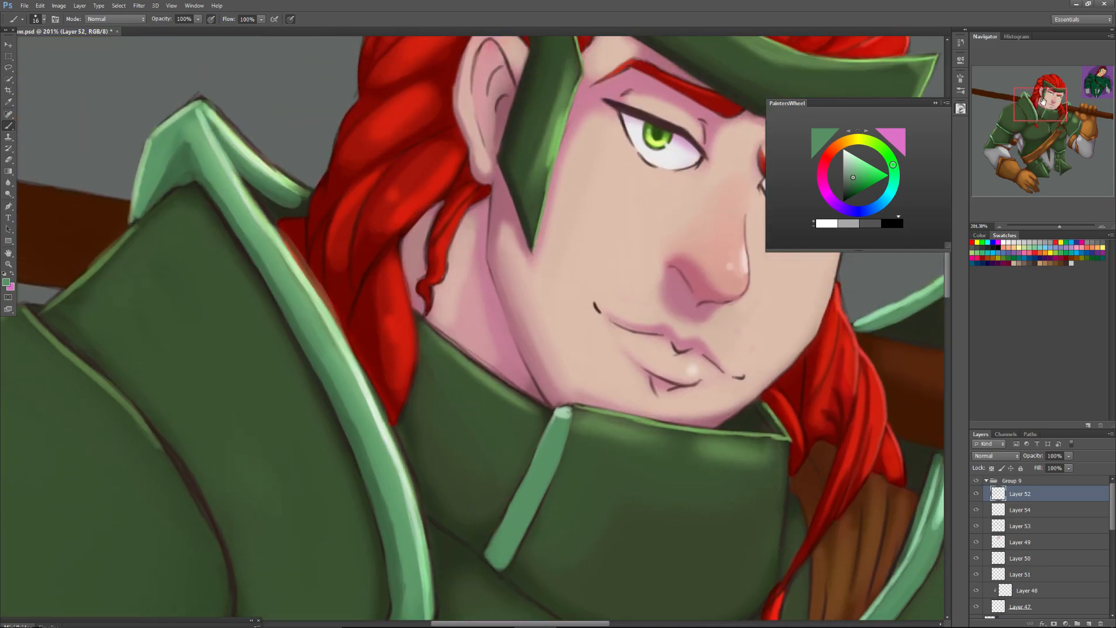
key("alt")
left_click(535, 385, "alt")
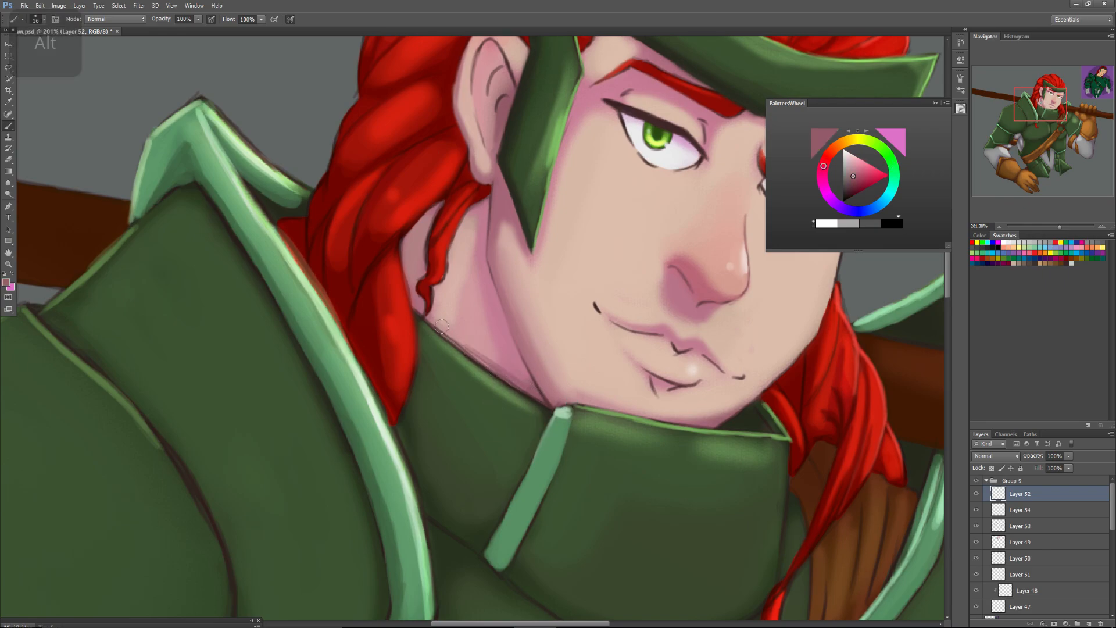
left_click(459, 335, "alt")
left_click_drag(451, 339, 504, 369)
left_click(504, 350, "alt")
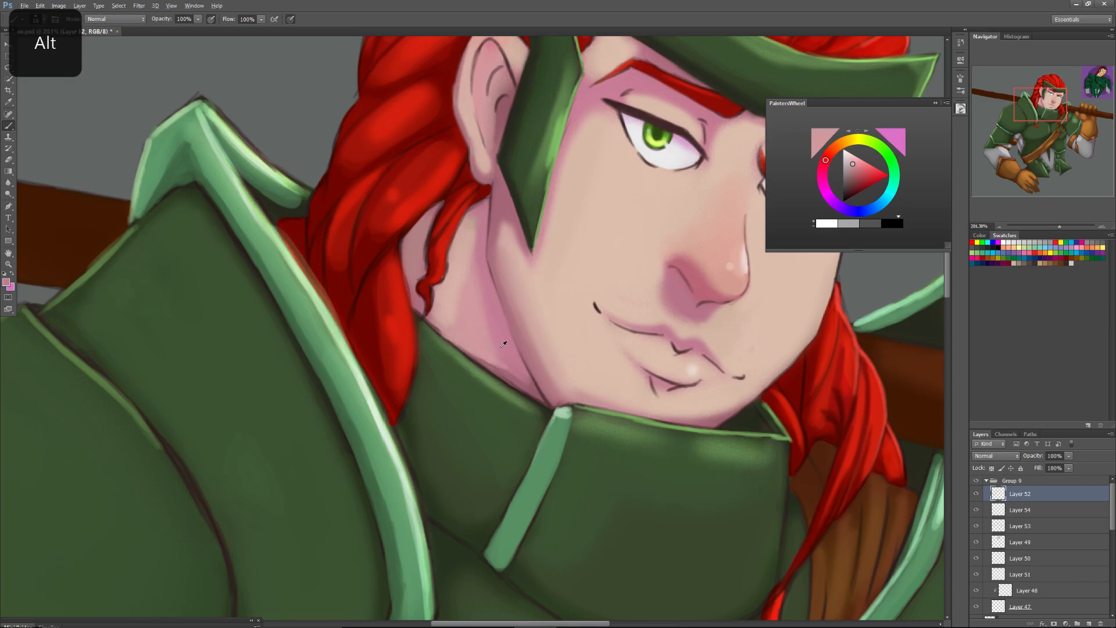
left_click(503, 368, "alt")
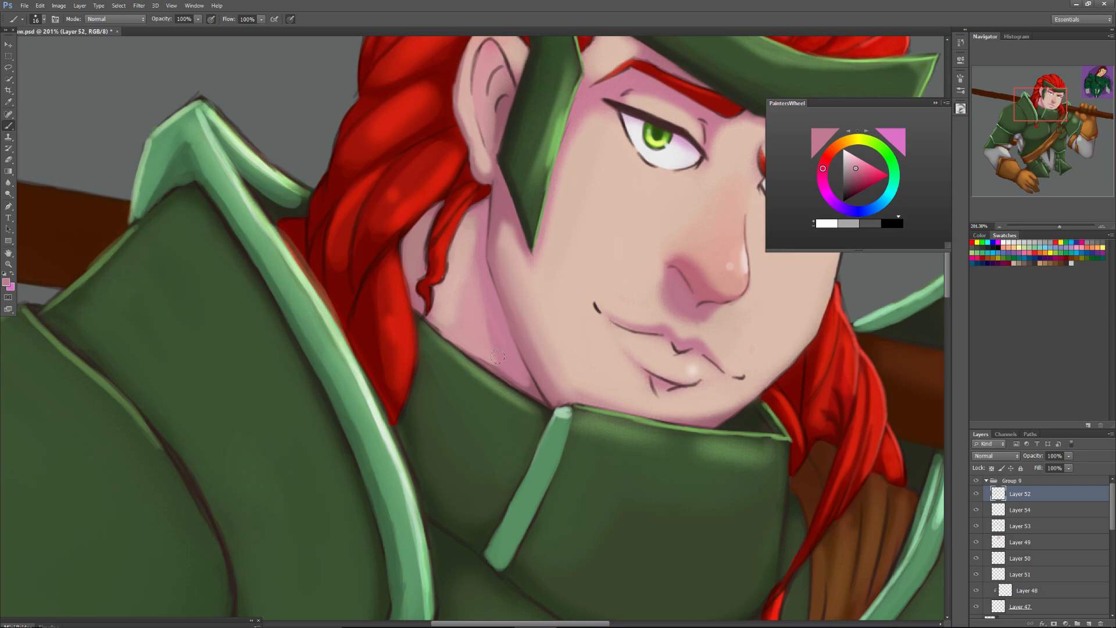
Sample the cheek's skin tone and the hair's dark red, and paint over the dark outline where the far cheek meets the hair.
left_click(772, 364, "alt")
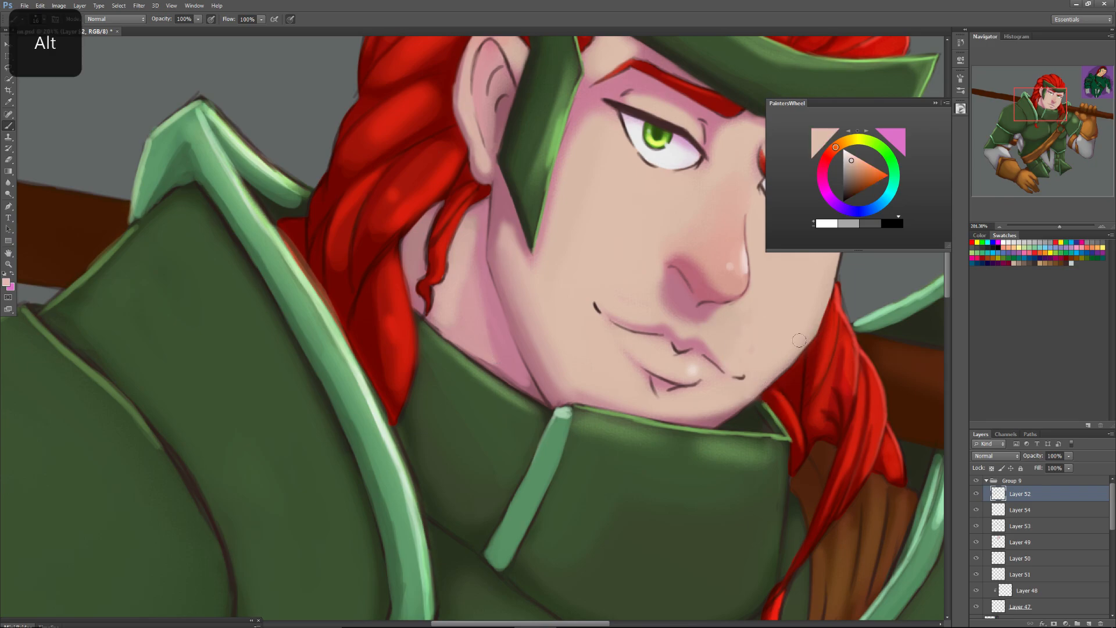
left_click_drag(816, 329, 781, 370)
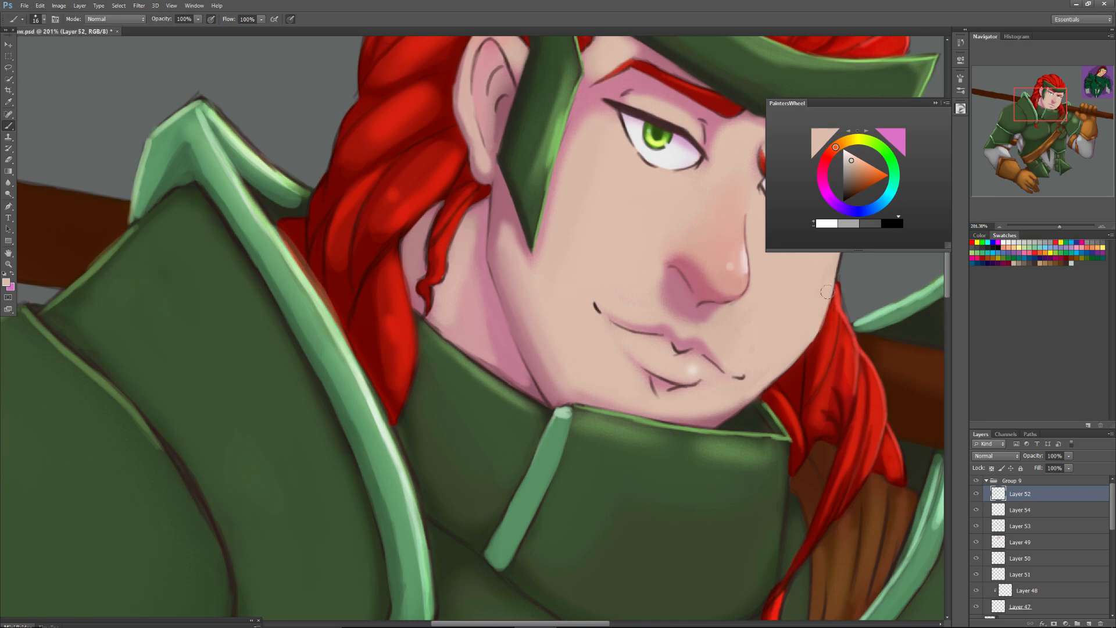
left_click(827, 318, "alt")
right_click(829, 324)
left_click(842, 337)
left_click(831, 310)
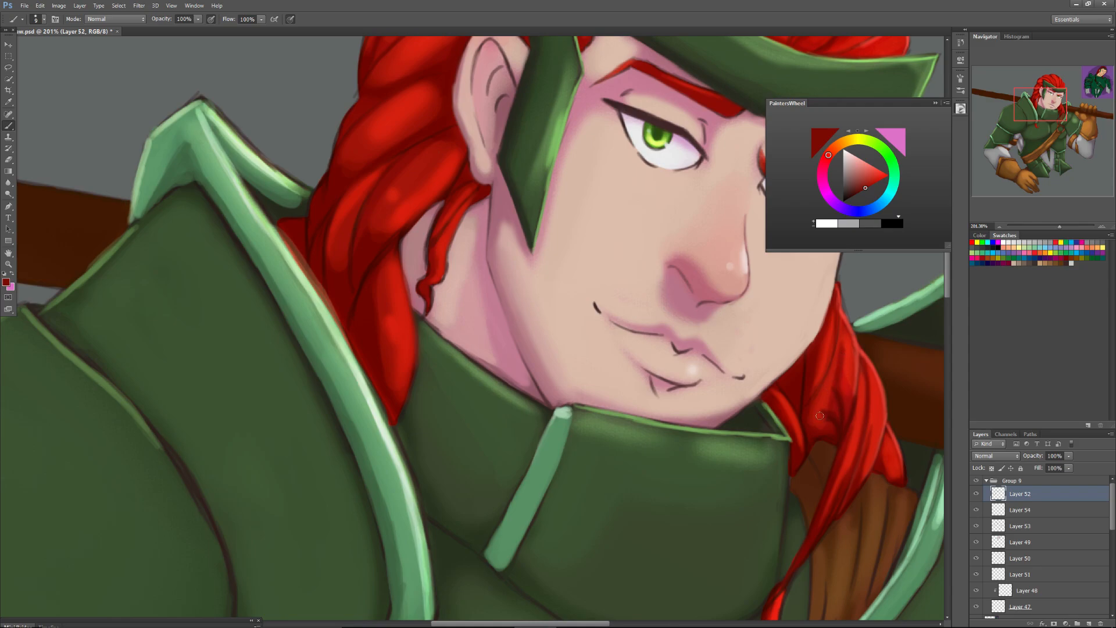
Sample dark red from the hair and pale green from the near shoulder trim, and clean up the outline along the trim's hair-side edge.
left_click(279, 235, "alt")
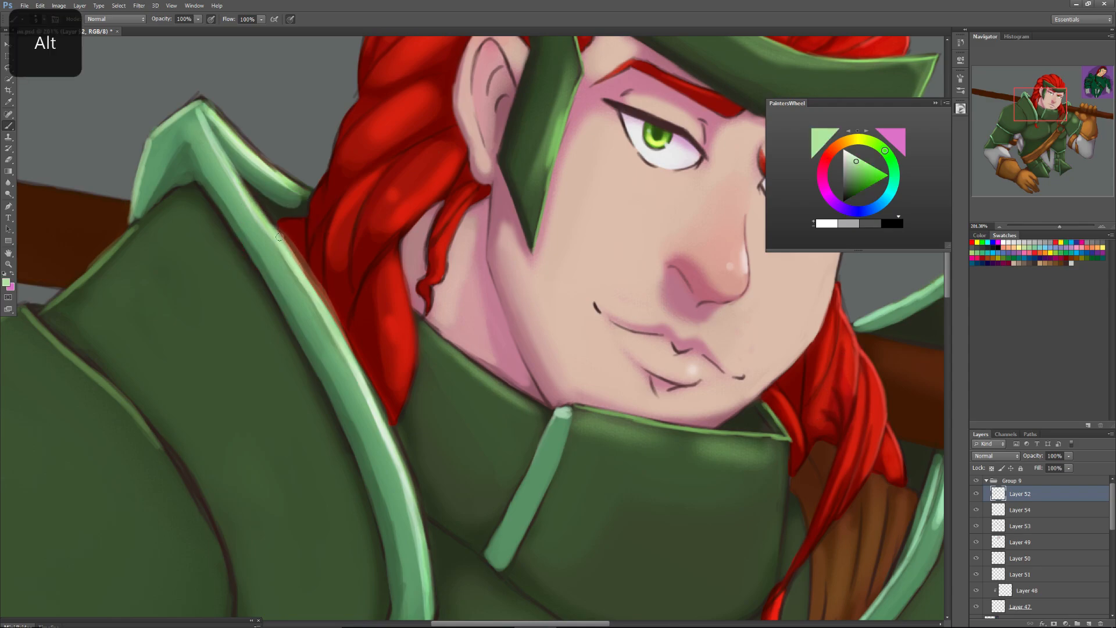
left_click(338, 299, "alt")
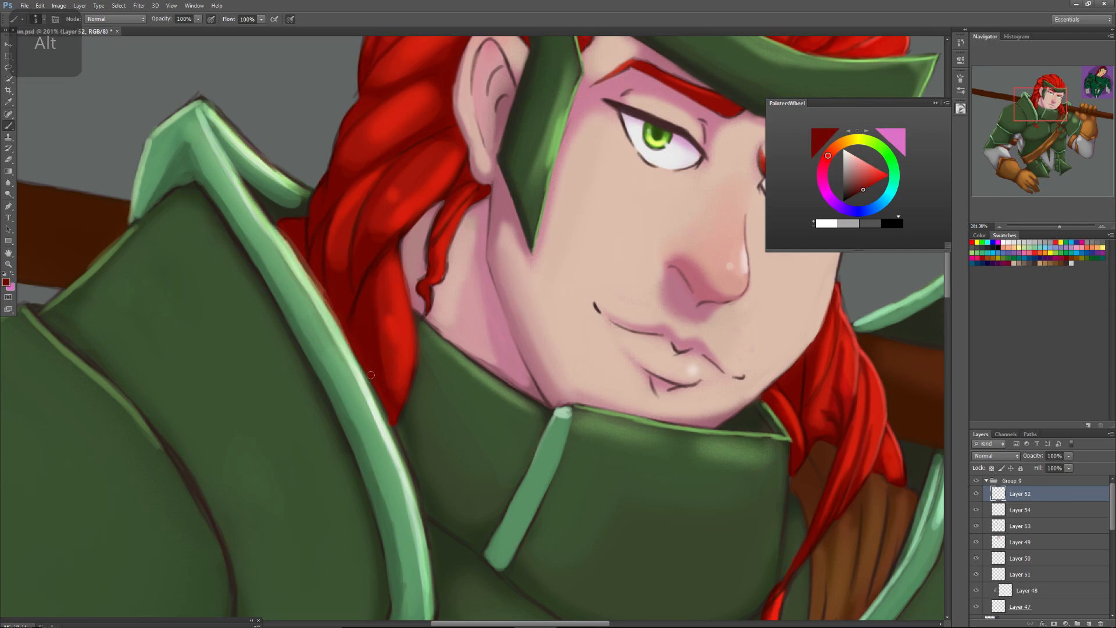
left_click_drag(361, 357, 316, 272)
left_click_drag(344, 327, 301, 260)
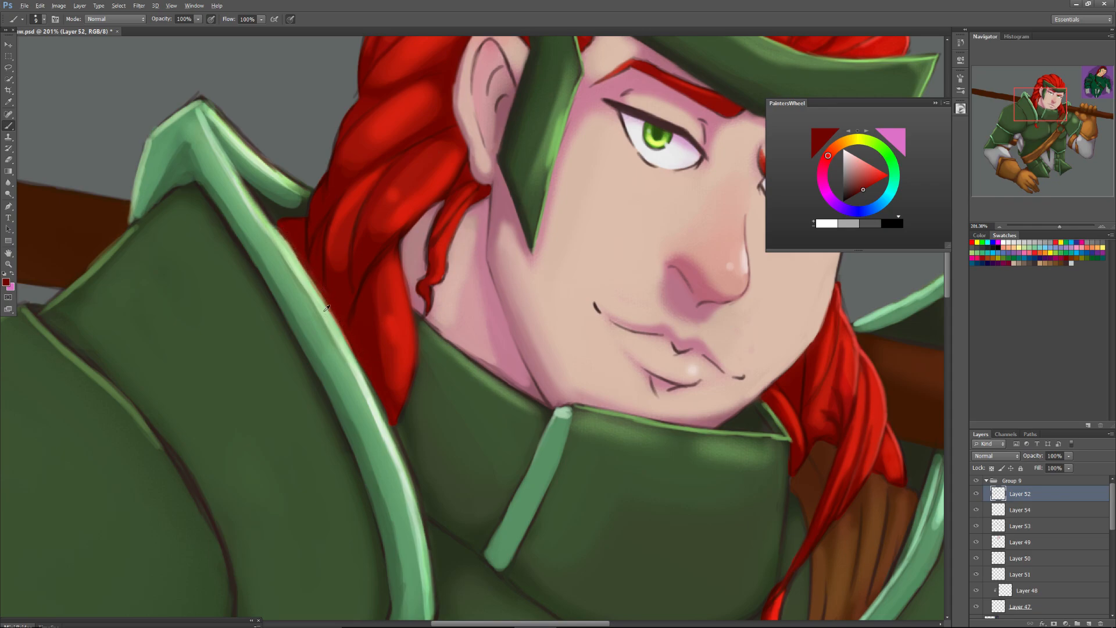
left_click(332, 327, "alt")
left_click_drag(352, 356, 315, 291)
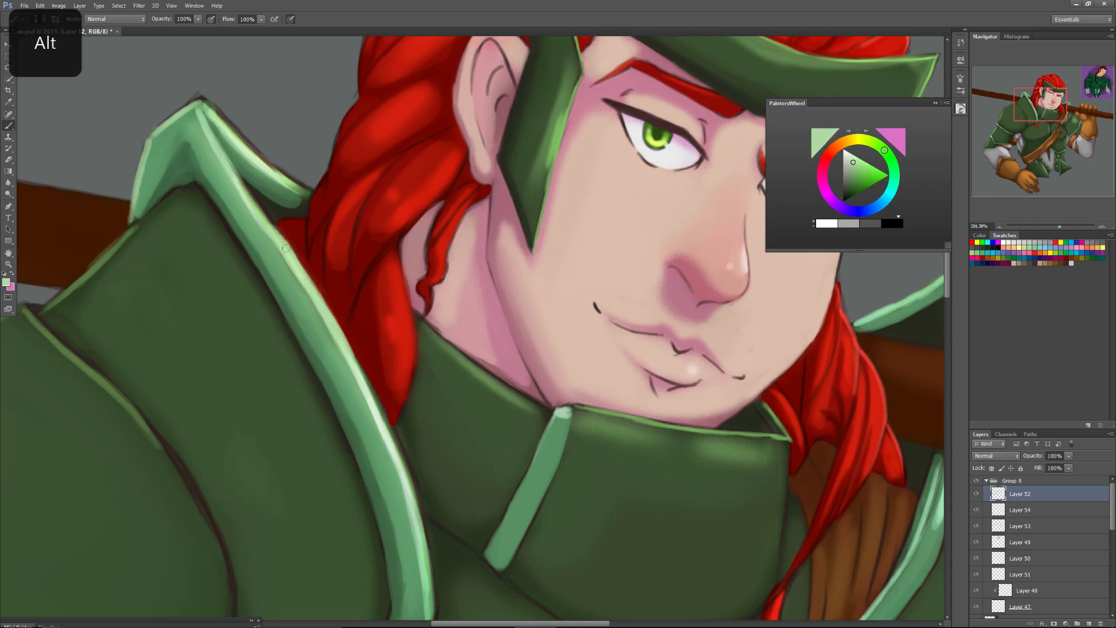
left_click_drag(272, 225, 242, 189)
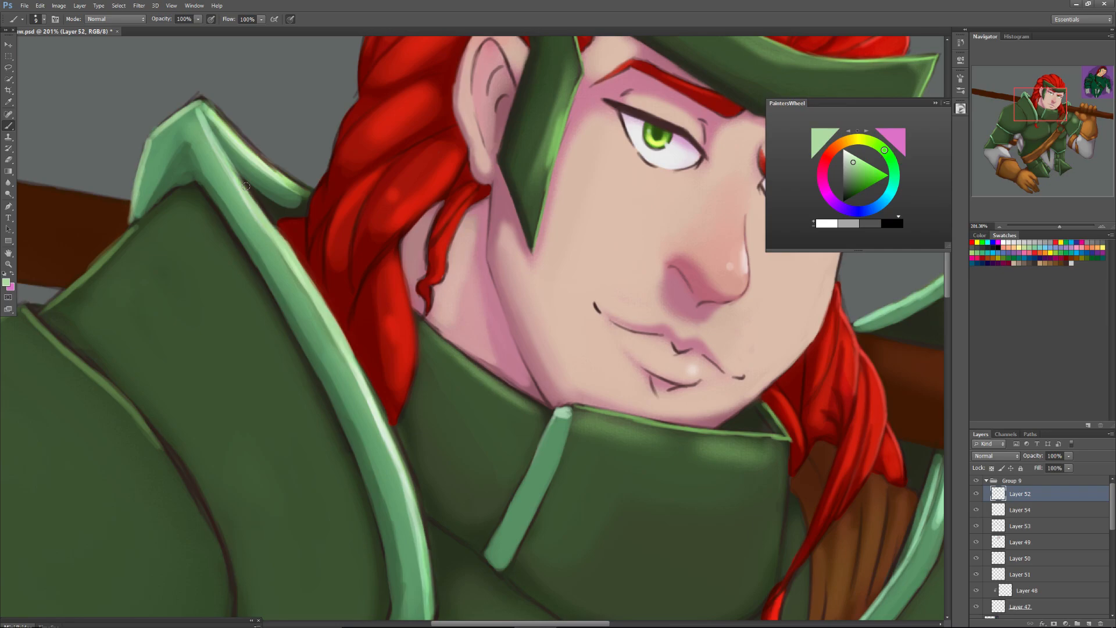
Bring the raised arm into view at 100% zoom and hide the floating colour wheel.
mouse_move(1038, 105)
left_mouse_down()
mouse_move(1013, 107)
mouse_move(1042, 111)
left_mouse_up()
left_click_drag(1059, 226, 1052, 230)
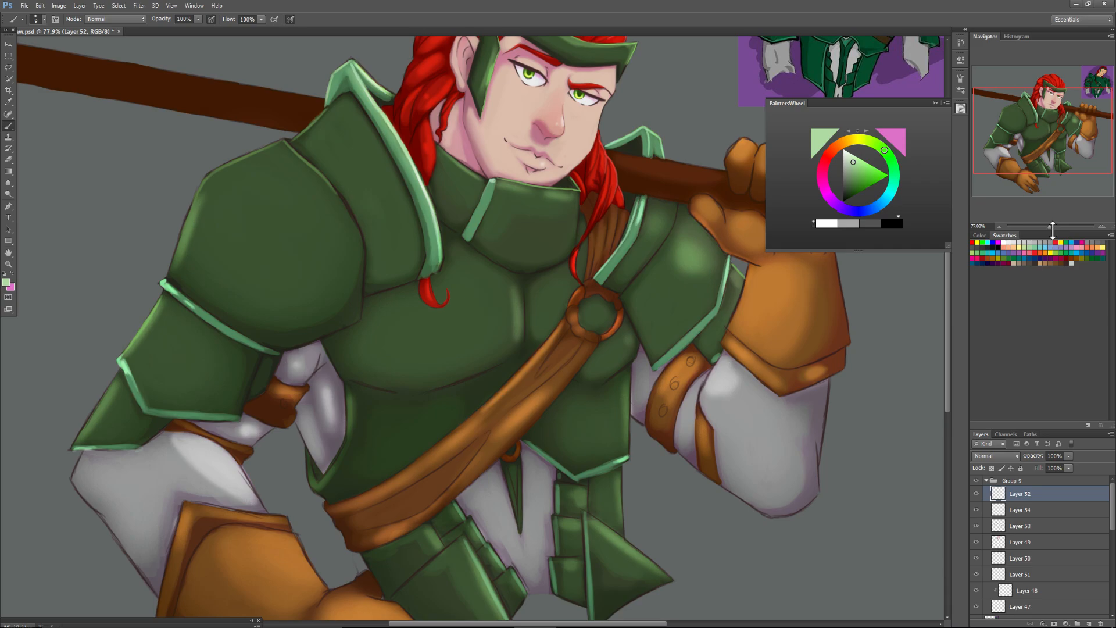
left_click(1052, 225)
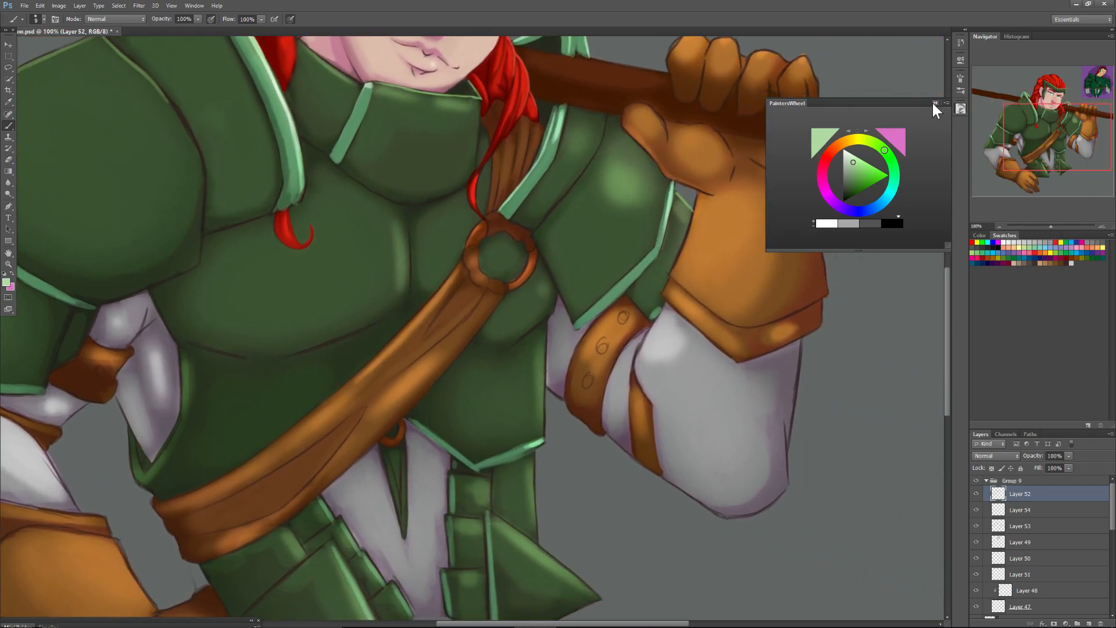
left_click(933, 103)
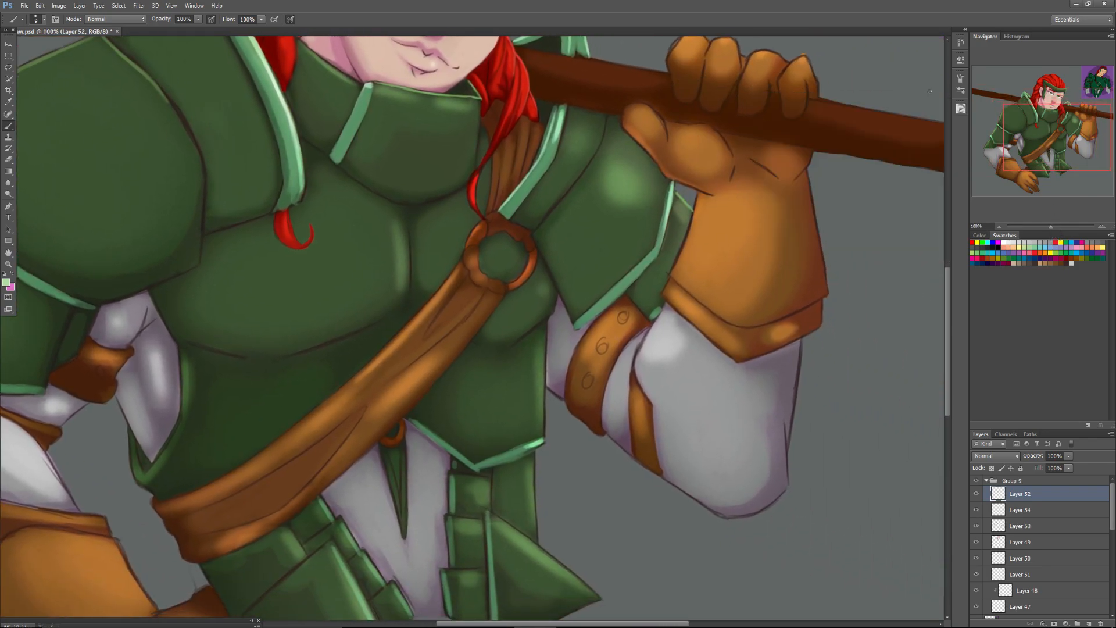
Set the brush size to 22 px, sample light grey from the raised forearm, and add a new layer.
right_click(635, 371)
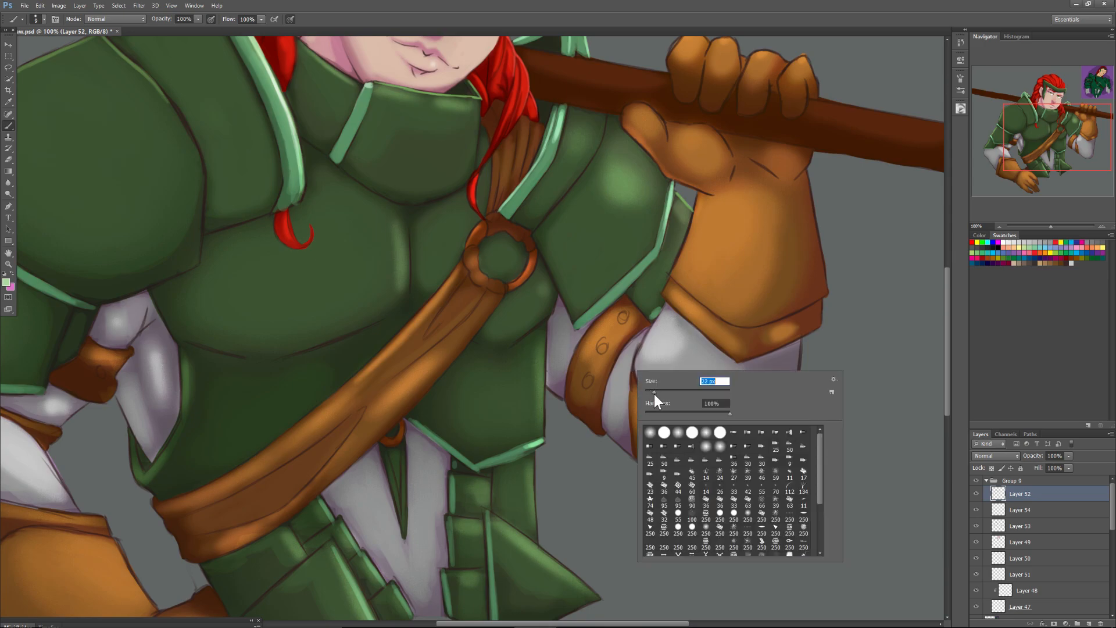
left_click(692, 360, "alt")
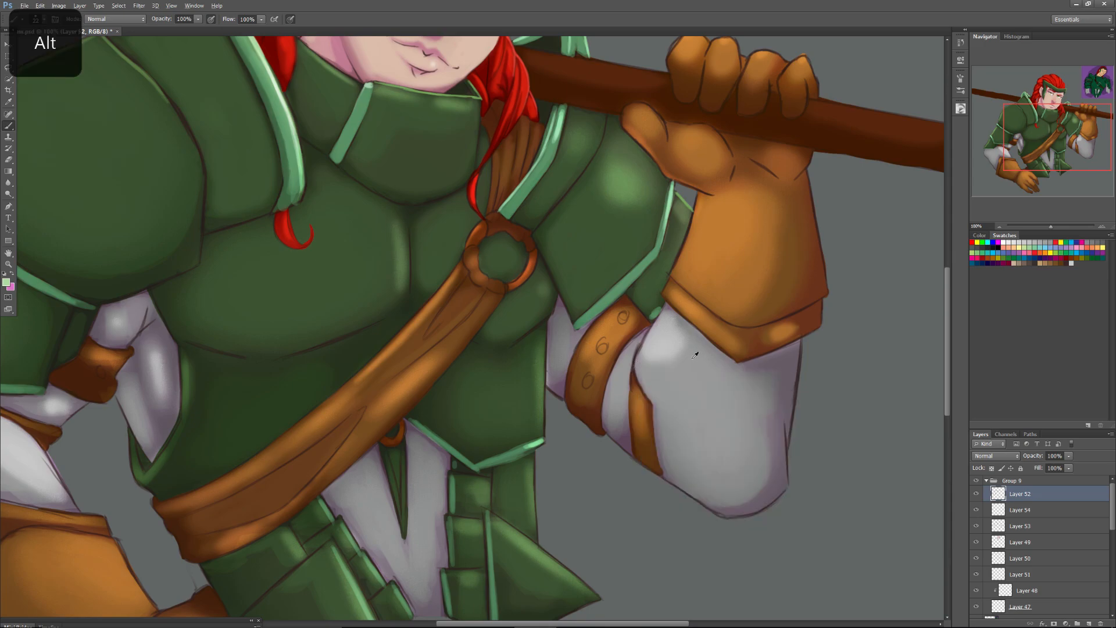
right_click(652, 385)
left_click(1088, 623)
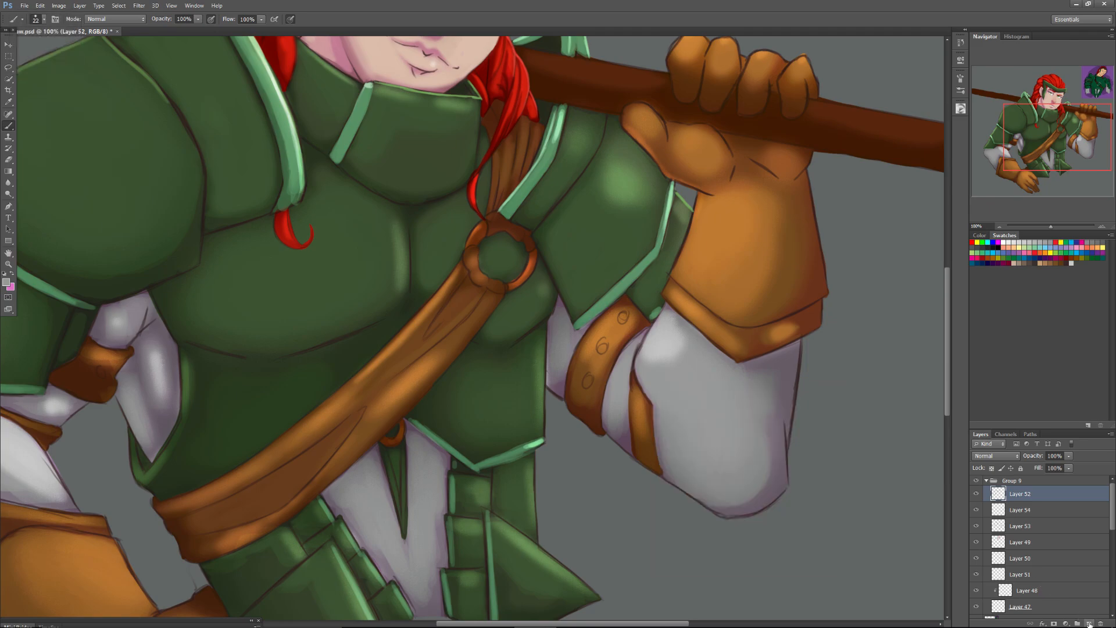
Set the brush size to 56 px and paint the raised forearm's grey over the inner part of the narrow orange strap.
right_click(658, 403)
left_click(676, 424)
mouse_move(647, 380)
left_mouse_down()
mouse_move(667, 420)
mouse_move(642, 375)
mouse_move(665, 407)
mouse_move(655, 396)
mouse_move(662, 442)
mouse_move(645, 374)
mouse_move(666, 456)
mouse_move(671, 416)
mouse_move(655, 434)
mouse_move(699, 470)
mouse_move(661, 466)
left_mouse_up()
left_click(745, 505, "alt")
mouse_move(649, 418)
left_mouse_down()
mouse_move(659, 453)
mouse_move(637, 371)
mouse_move(649, 432)
mouse_move(638, 381)
mouse_move(678, 471)
mouse_move(654, 391)
mouse_move(670, 461)
left_mouse_up()
left_click(657, 402, "alt")
mouse_move(649, 392)
left_mouse_down()
mouse_move(671, 461)
mouse_move(644, 375)
mouse_move(667, 453)
mouse_move(643, 380)
mouse_move(672, 453)
left_mouse_up()
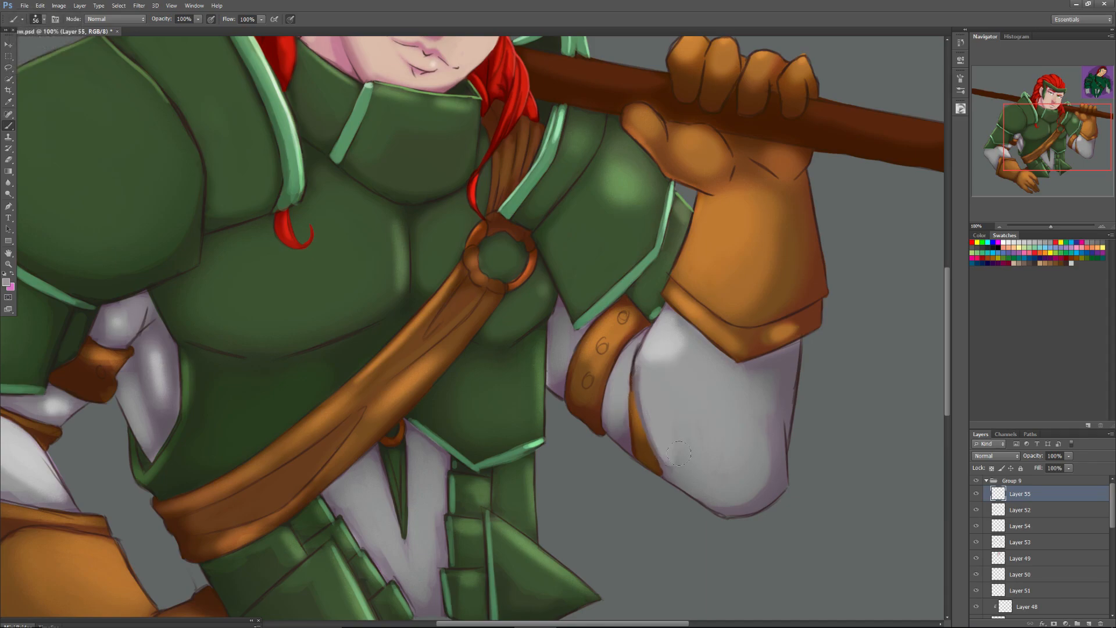
Switch to a soft round brush with 0% hardness, enlarge it to 82 px, and blend sampled greys across the raised forearm.
key("alt")
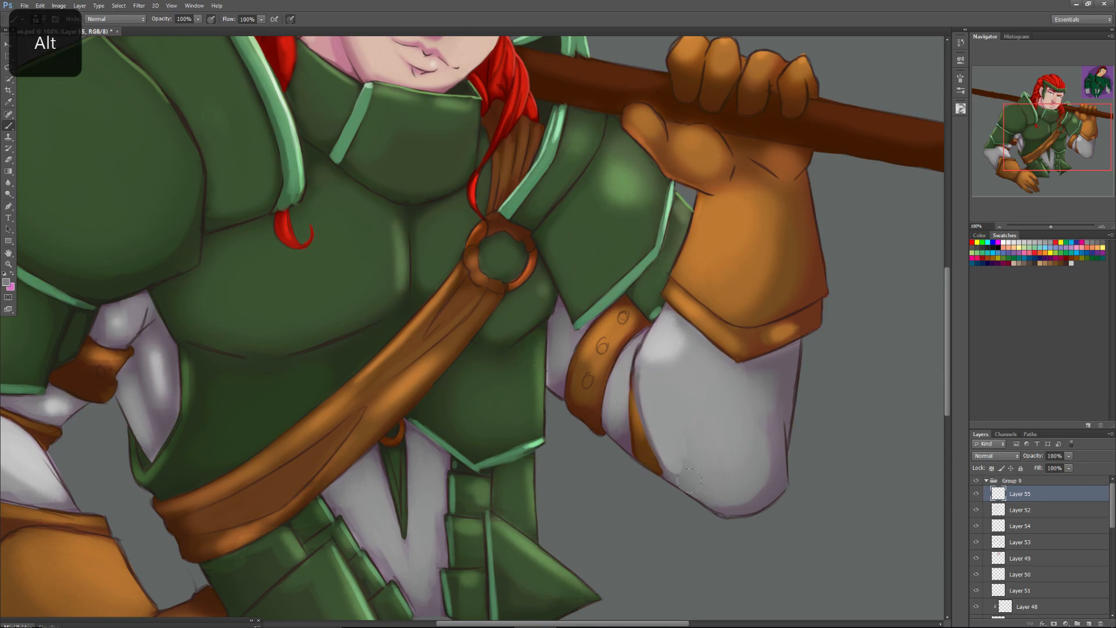
right_click(678, 445)
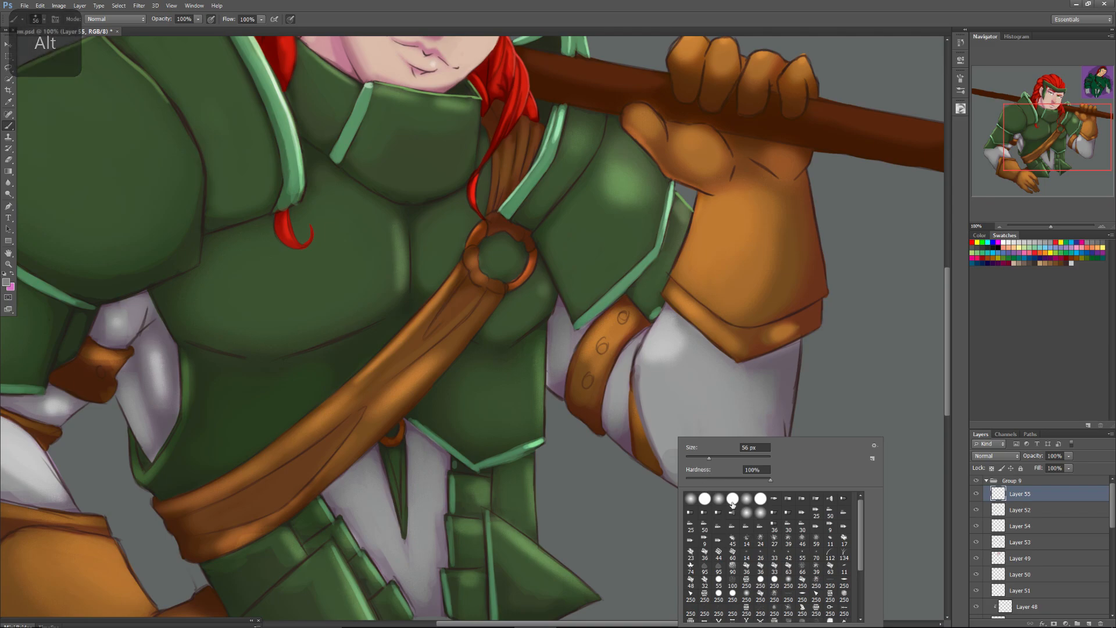
left_click_drag(665, 433, 682, 468)
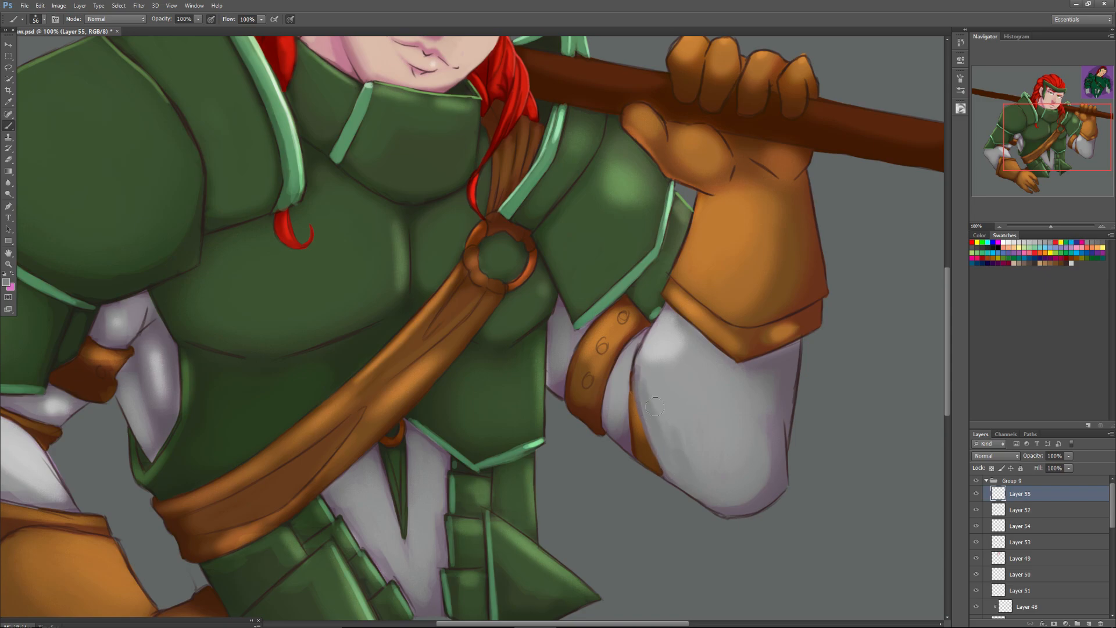
key("alt")
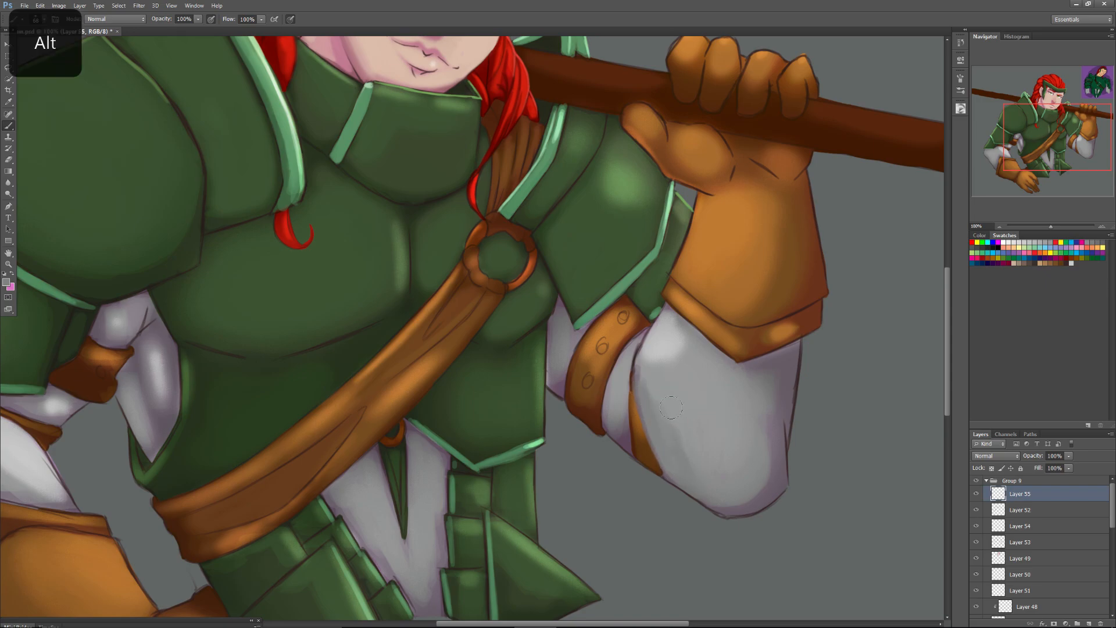
right_click(678, 411)
left_click_drag(699, 426, 703, 428)
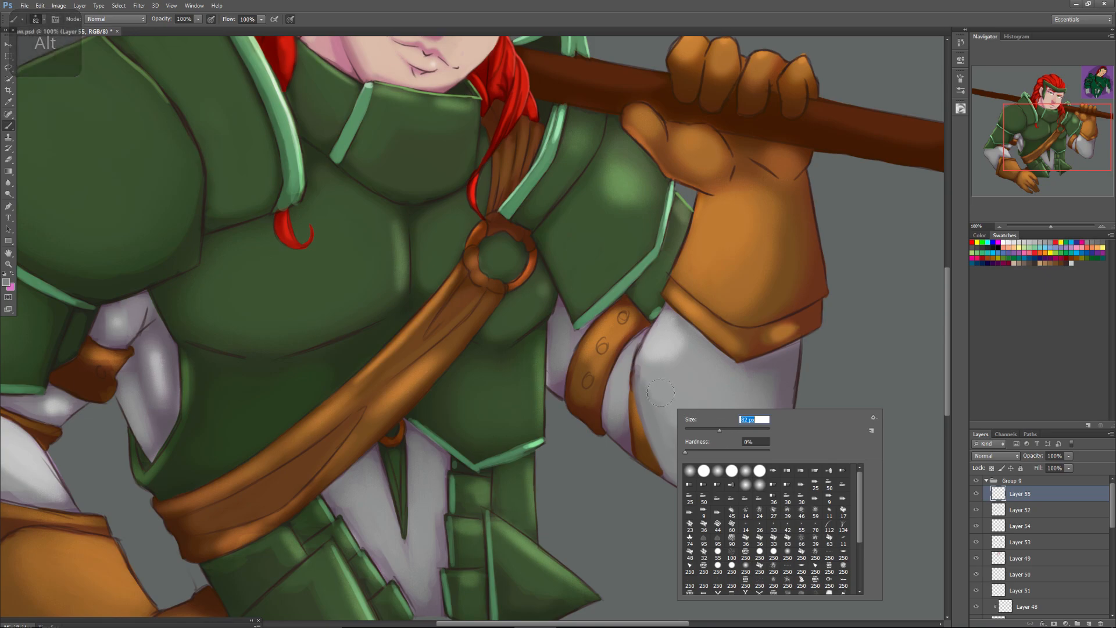
left_click_drag(659, 388, 685, 453)
left_click(678, 406, "alt")
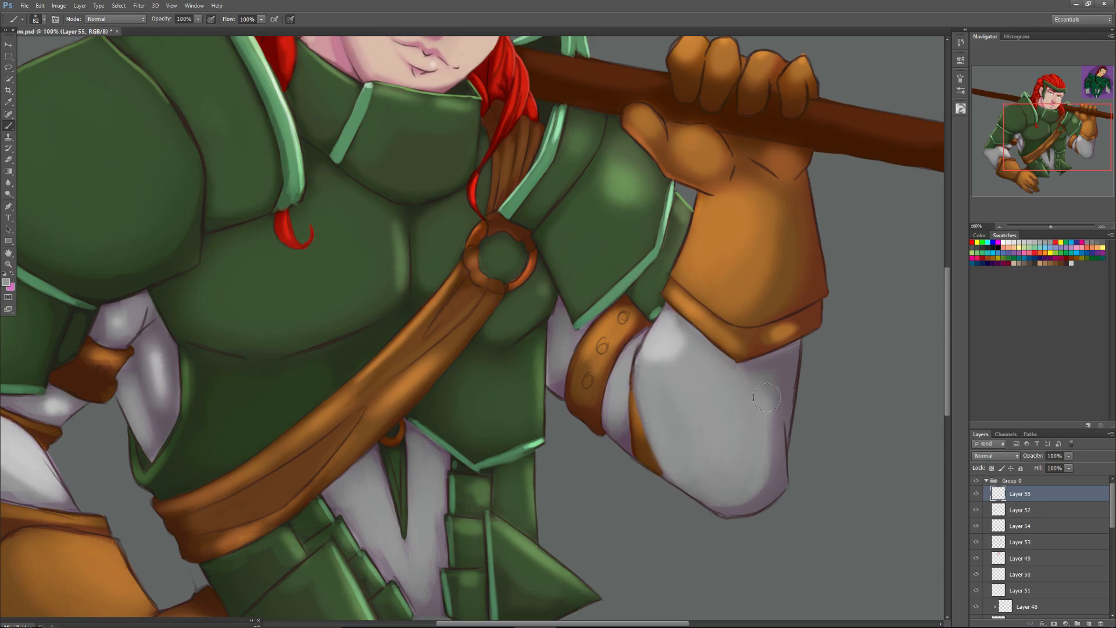
key("alt")
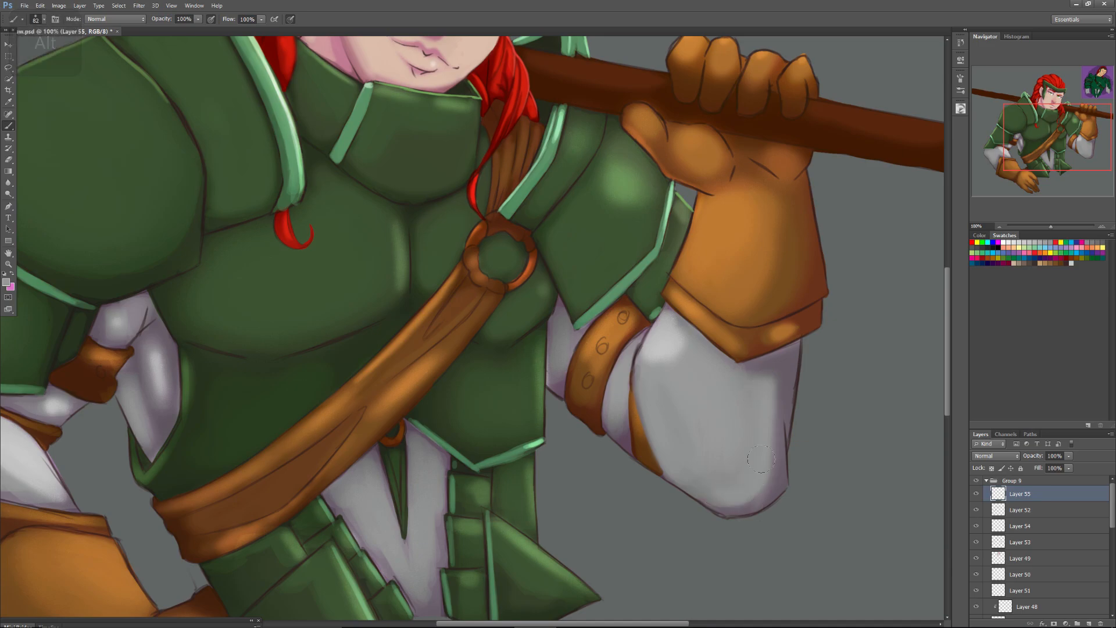
key("alt")
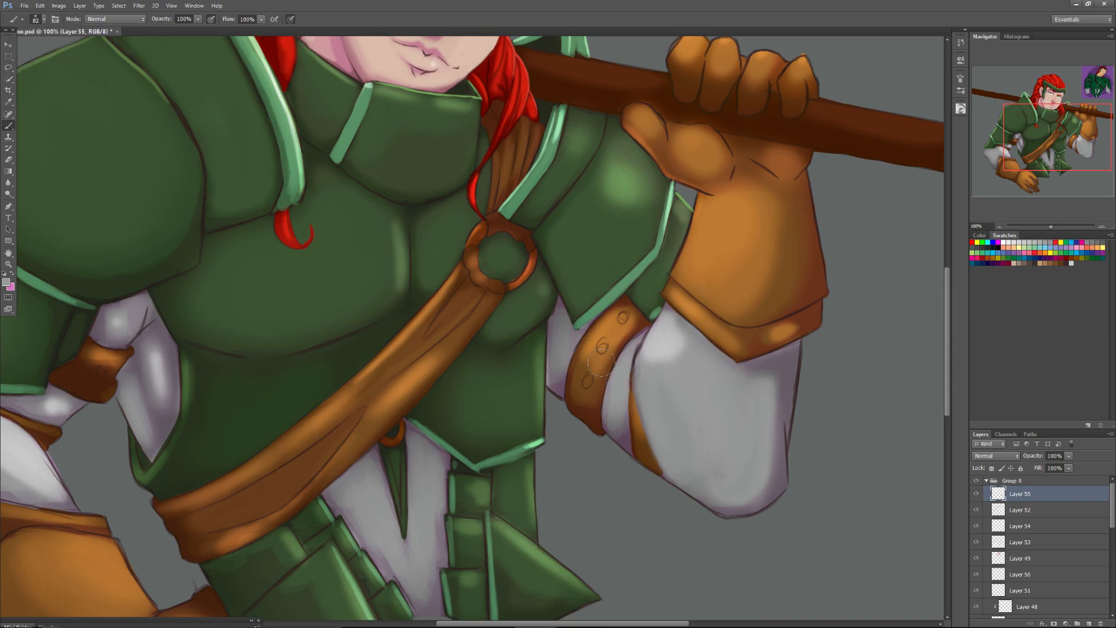
Set the brush size to 35 px, sample a purplish grey, and shade the forearm's lower edge and the edge beside the narrow strap.
right_click(783, 362)
left_click(810, 381)
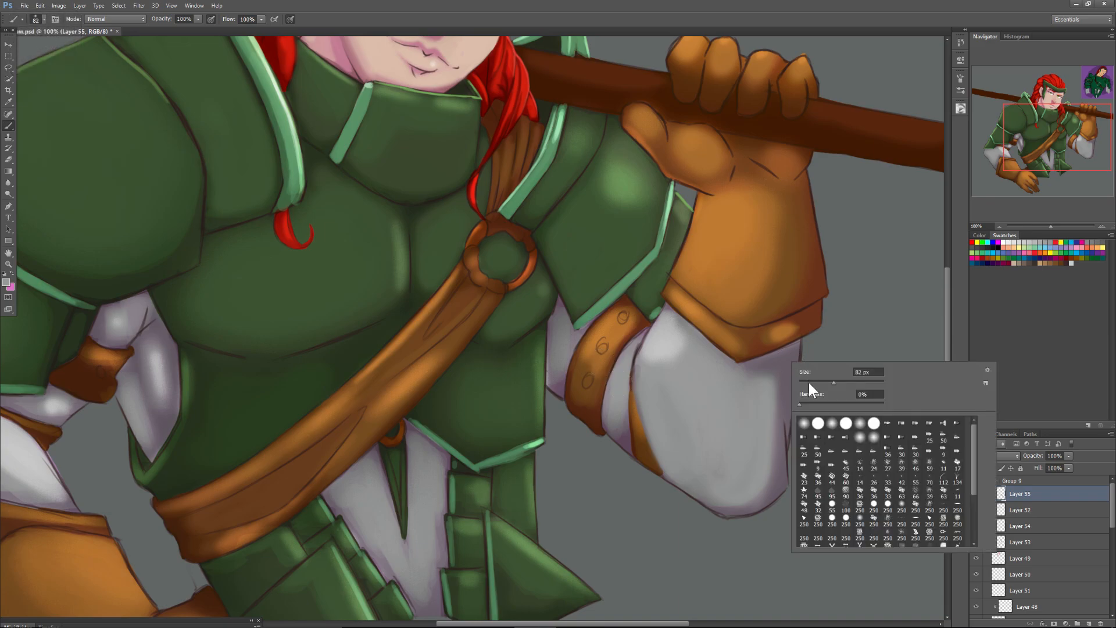
left_click(779, 361, "alt")
mouse_move(774, 447)
left_mouse_down()
mouse_move(767, 480)
mouse_move(747, 501)
left_mouse_up()
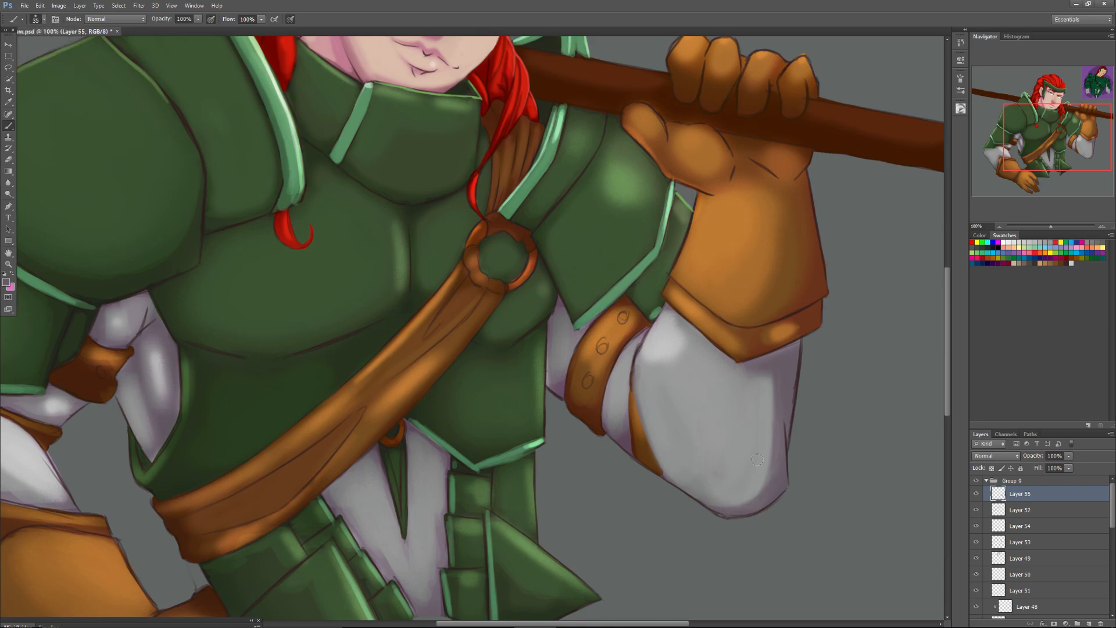
left_click_drag(713, 473, 692, 479)
left_click_drag(665, 469, 637, 388)
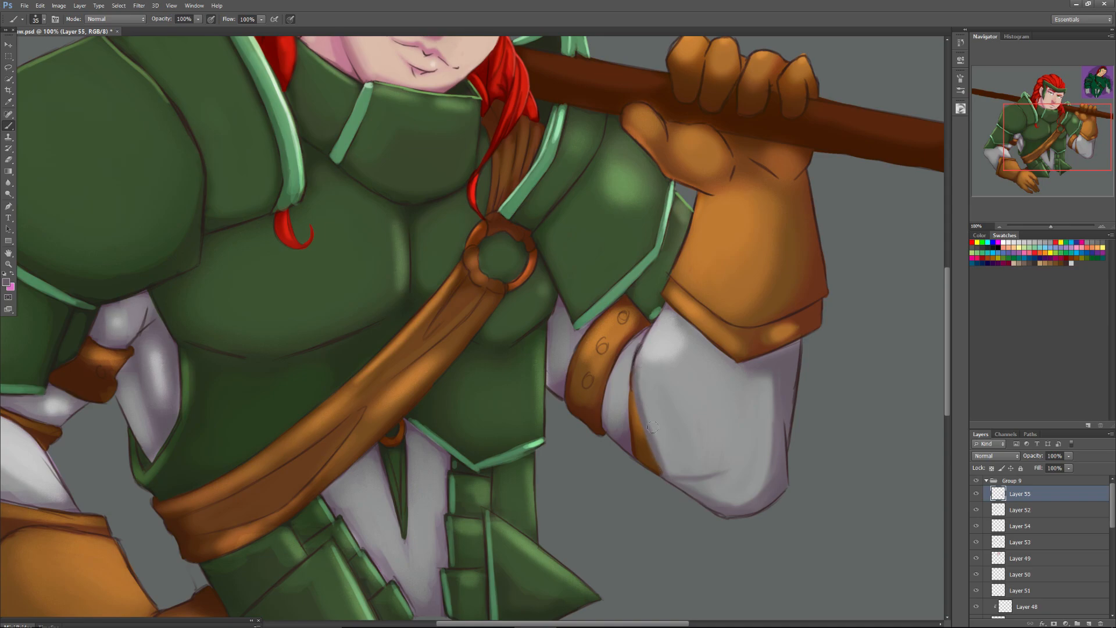
Soften the new shading beside the narrow strap and along the lower forearm with a sampled lighter grey.
left_click_drag(660, 450, 656, 420)
left_click(644, 408, "alt")
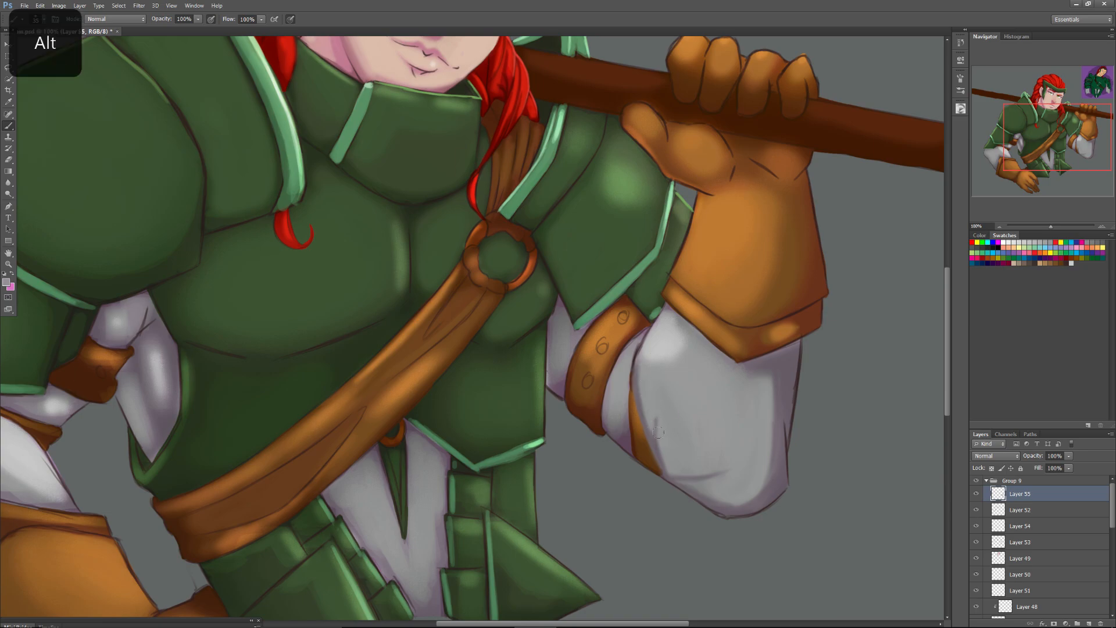
mouse_move(655, 429)
left_mouse_down()
mouse_move(669, 465)
mouse_move(650, 408)
mouse_move(673, 468)
mouse_move(717, 475)
left_mouse_up()
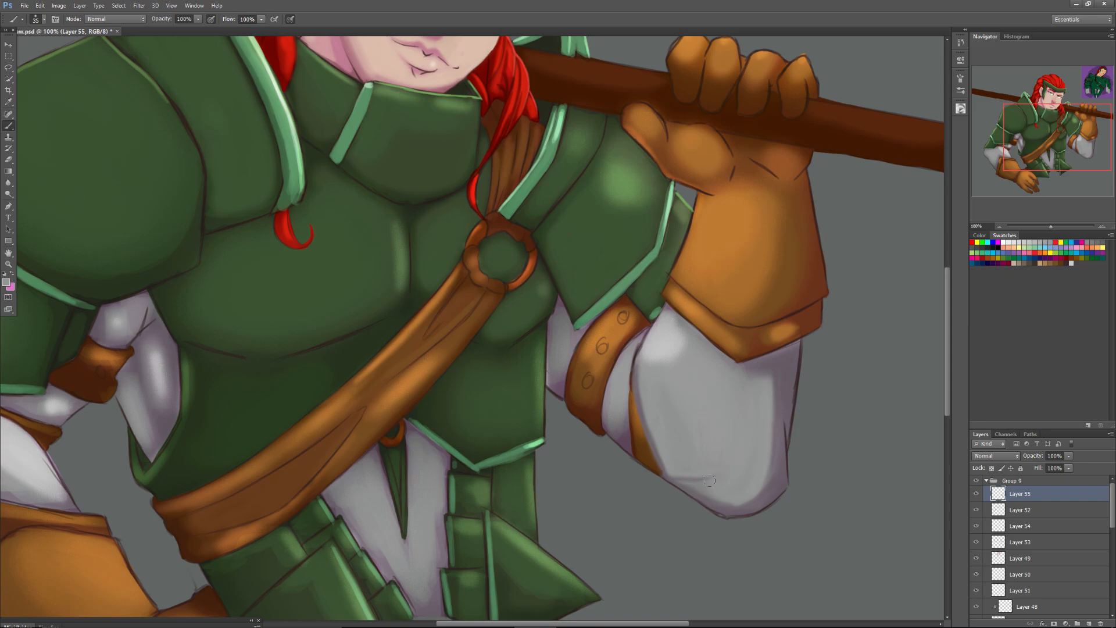
Set the brush size to 49 px and blend grey below the glove cuff and down the forearm's outer side to the elbow.
left_click(779, 359, "alt")
right_click(735, 375)
left_click_drag(753, 397, 760, 398)
left_click(727, 378, "alt")
left_click(728, 375, "alt")
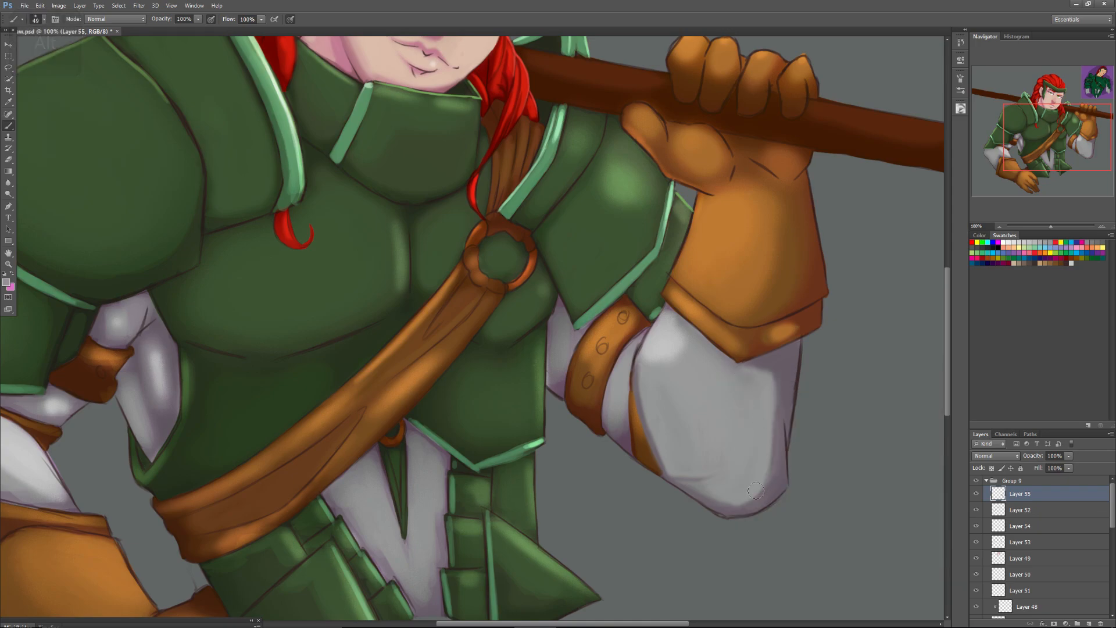
mouse_move(771, 424)
left_mouse_down()
mouse_move(780, 480)
mouse_move(776, 430)
left_mouse_up()
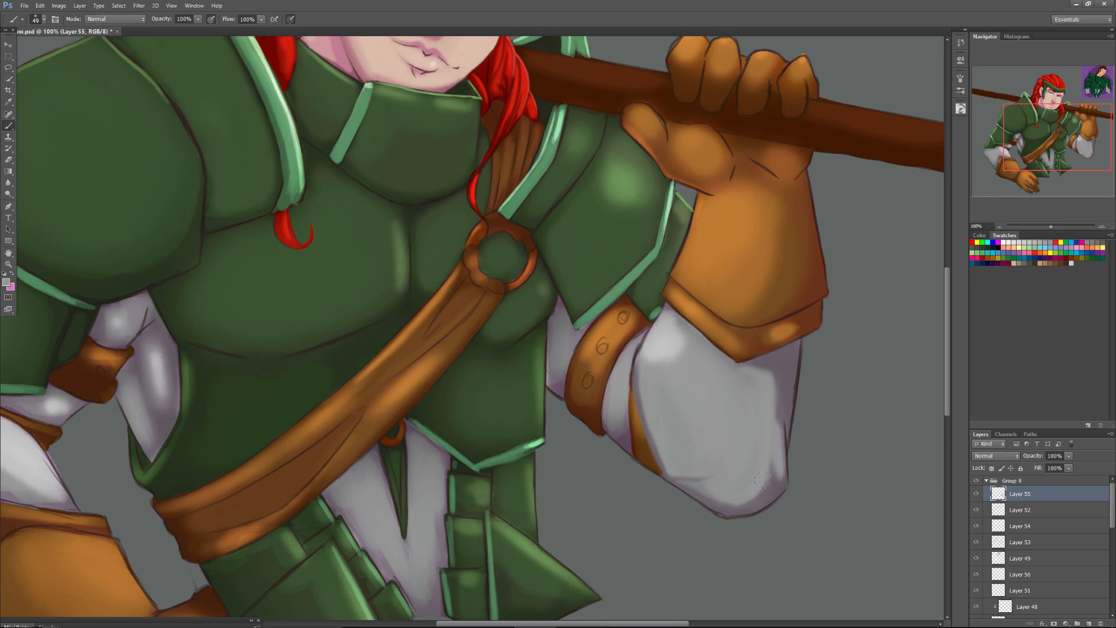
left_click_drag(765, 481, 777, 492)
left_click_drag(776, 413, 777, 440)
key("alt")
left_click(601, 348)
key("ctrl+z")
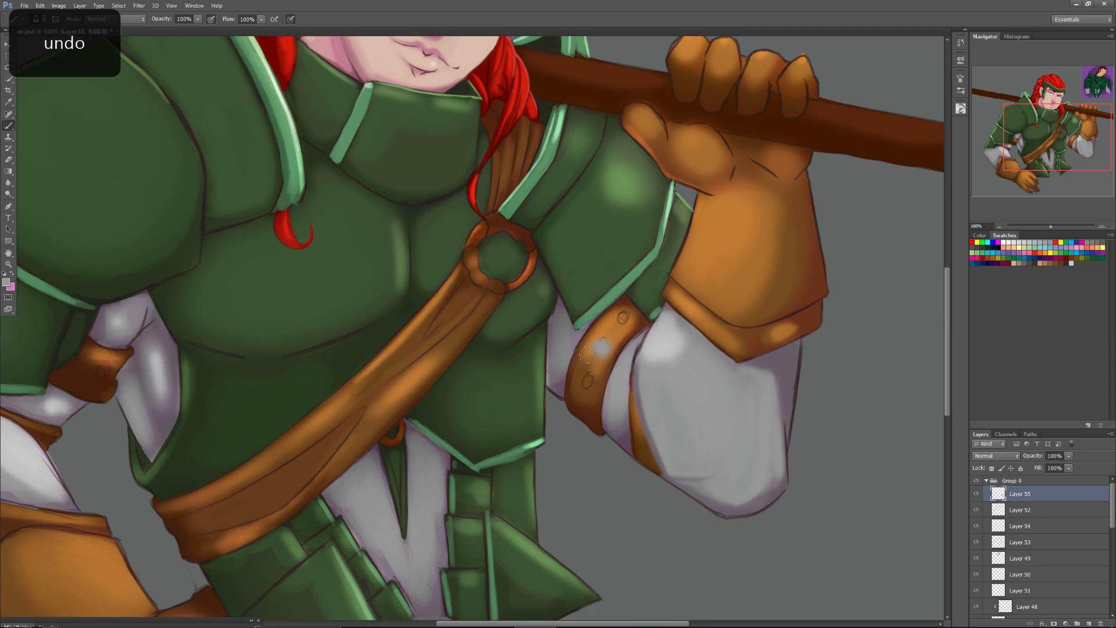
key("ctrl+z")
Sample a dark purplish grey, switch to a 49 px round brush with 100% hardness, and fill the three studs on the upper-arm strap.
key("alt")
right_click(630, 437)
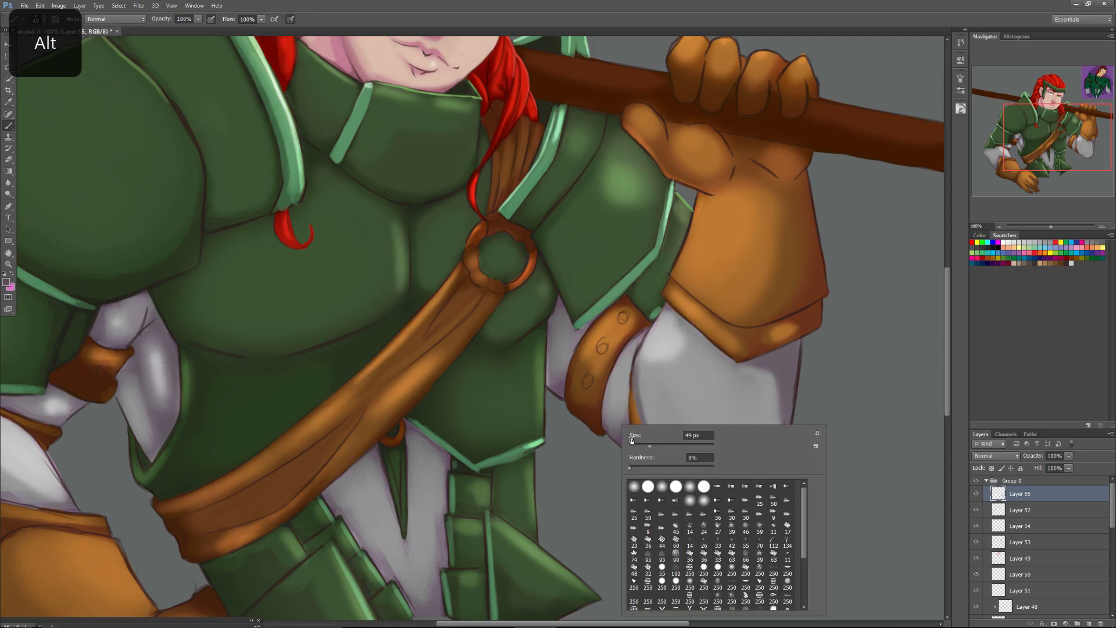
left_click(648, 487)
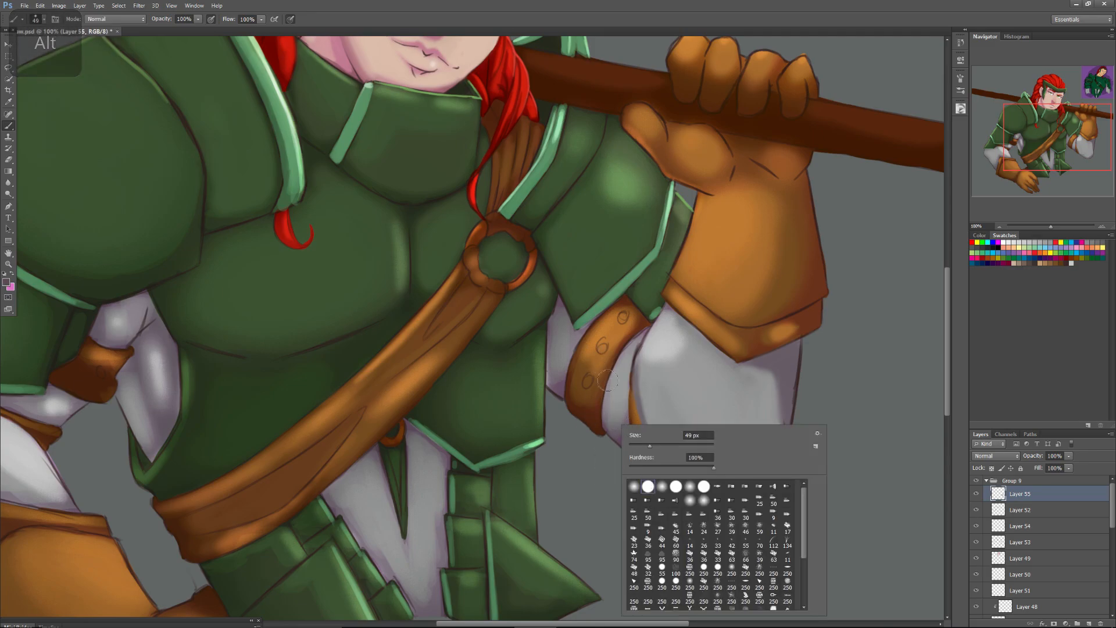
left_click(602, 349)
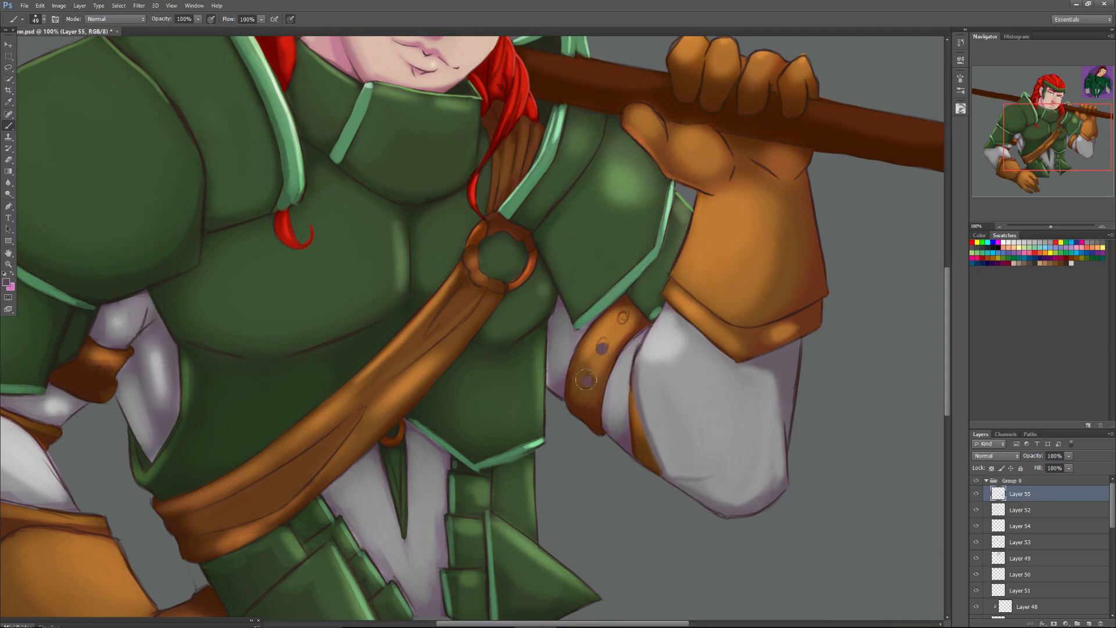
left_click(622, 318)
Sample a dark brown, set the brush size to 6 px, and outline the three studs on the upper-arm strap.
left_click_drag(1050, 225, 1059, 225)
key("alt")
left_click(709, 335, "alt")
right_click(686, 337)
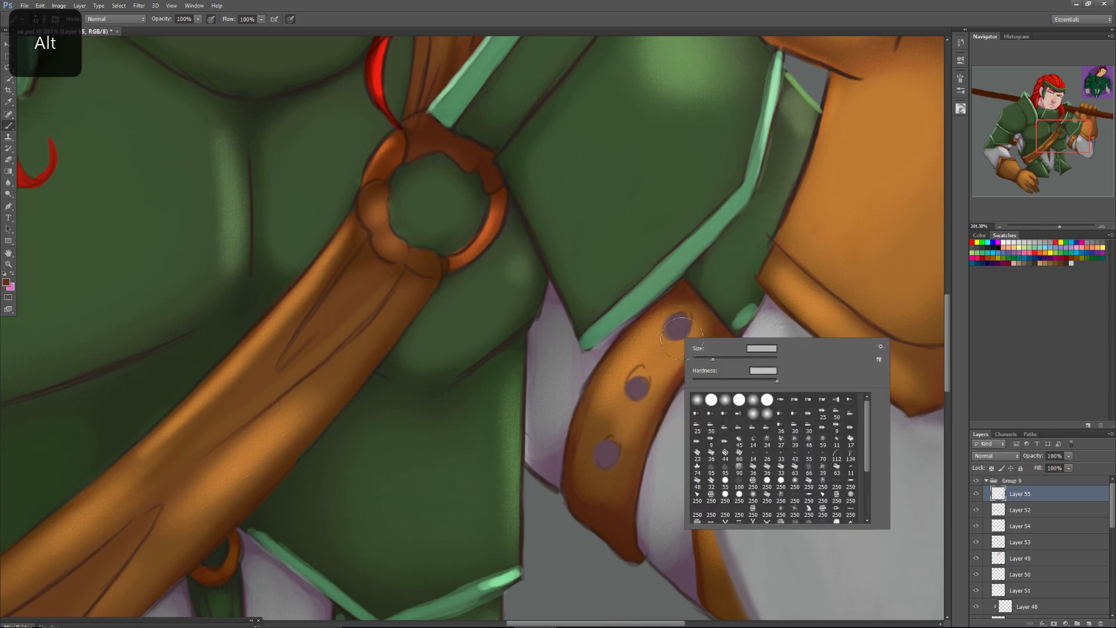
type("6")
key("Return")
key("Return")
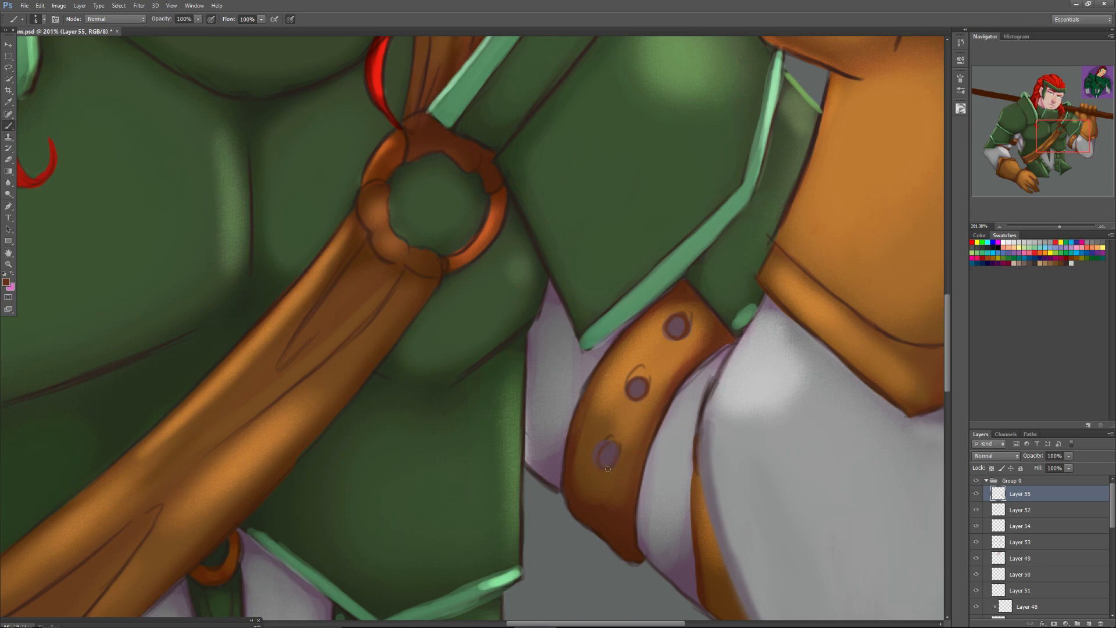
left_click(595, 443, "alt")
Pick a light orange and paint thin rim highlights beside the upper and middle studs on the upper-arm strap.
left_click(650, 372, "alt")
left_click(960, 108)
left_click_drag(869, 175, 875, 161)
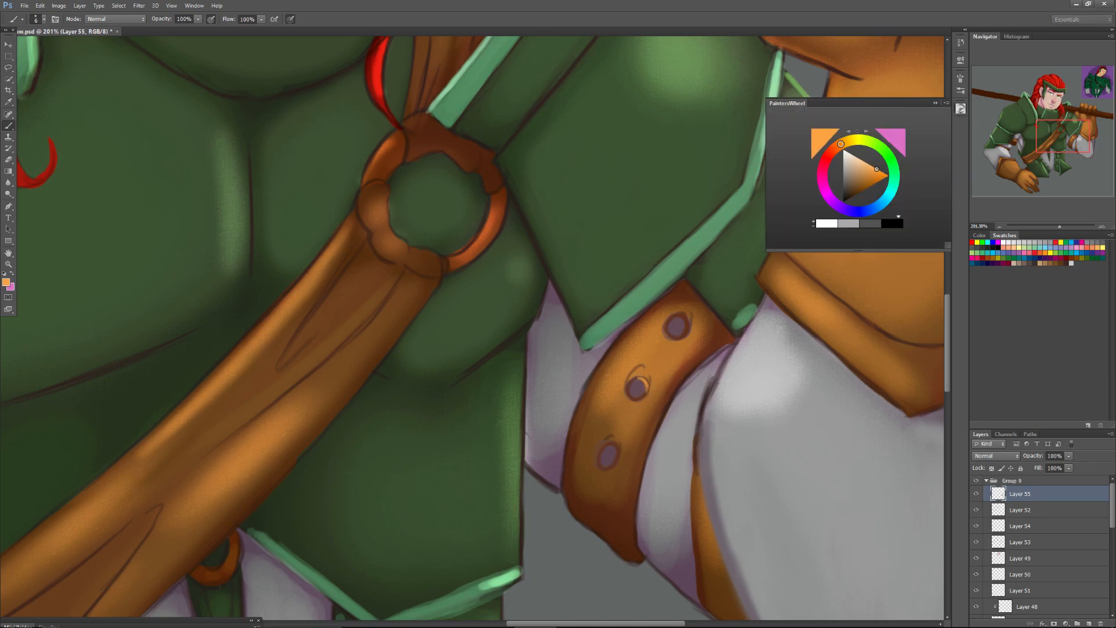
mouse_move(686, 317)
left_mouse_down()
mouse_move(688, 331)
mouse_move(673, 322)
left_mouse_up()
left_click(684, 313, "alt")
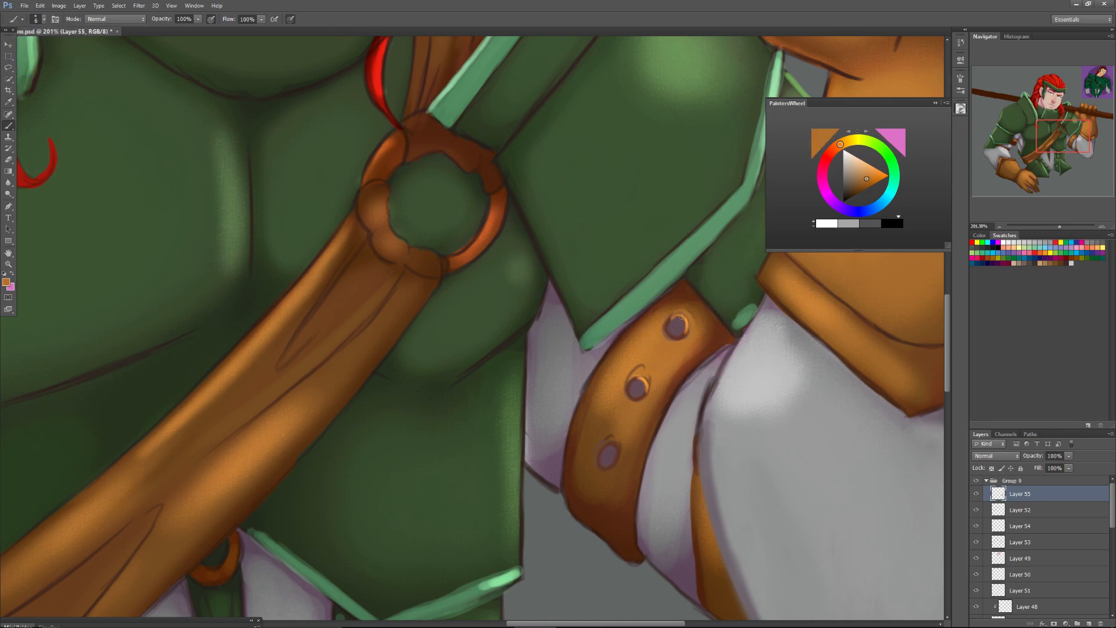
Set the brush size to 35 px and blend orange-brown across the upper-arm strap around the upper two studs.
right_click(681, 317)
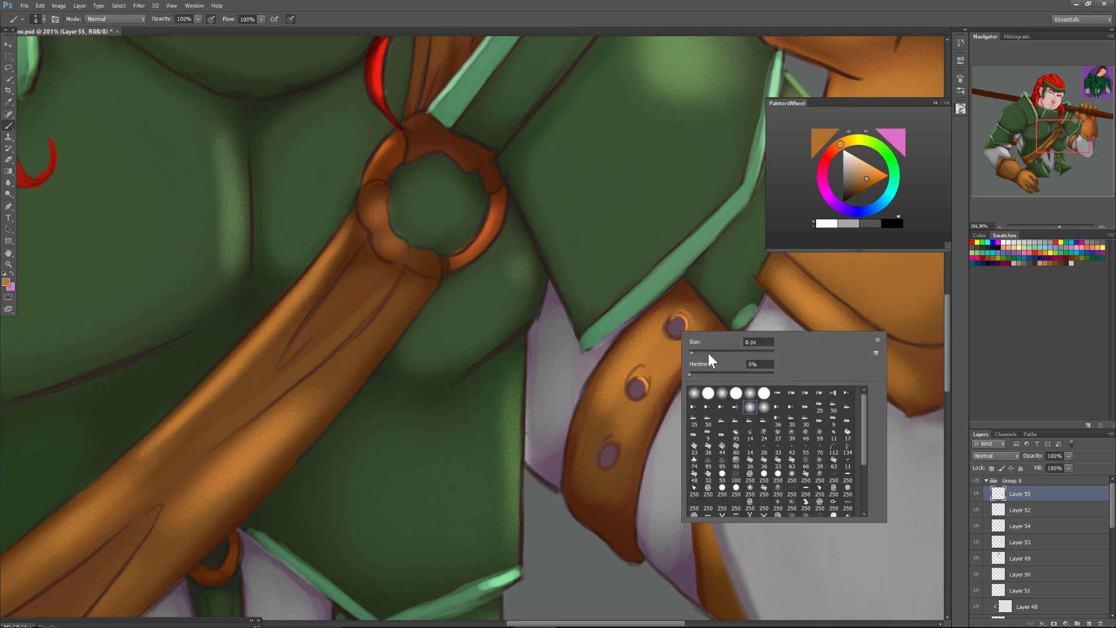
mouse_move(697, 351)
left_mouse_down()
mouse_move(713, 357)
mouse_move(705, 351)
left_mouse_up()
left_click(696, 316)
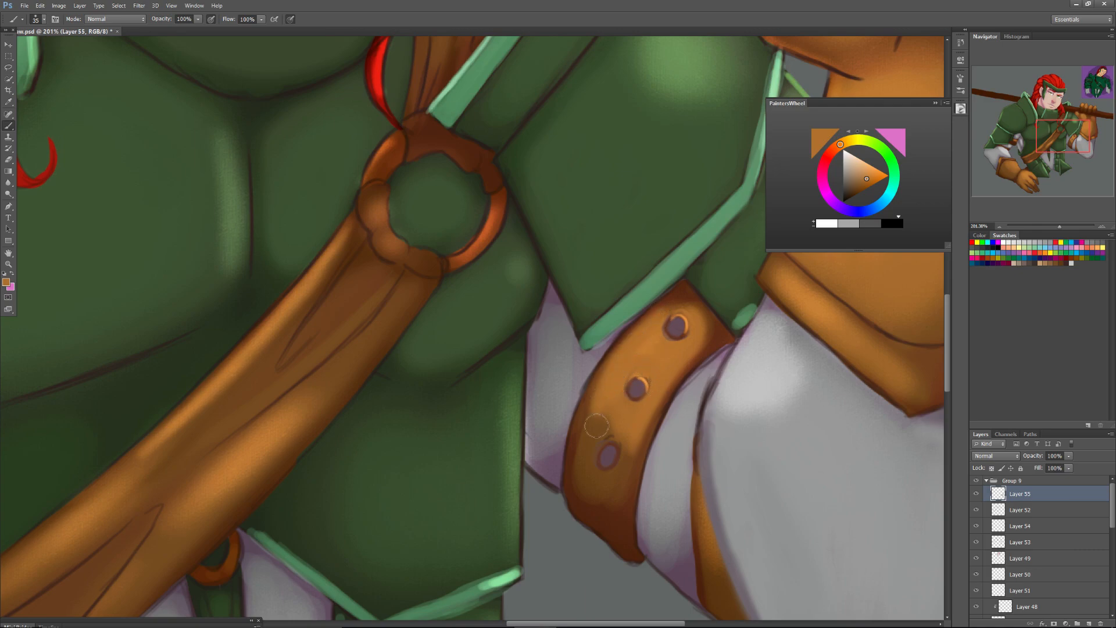
mouse_move(605, 432)
left_mouse_down()
mouse_move(588, 456)
mouse_move(635, 434)
mouse_move(595, 441)
mouse_move(583, 455)
mouse_move(581, 432)
left_mouse_up()
left_click(636, 388, "alt")
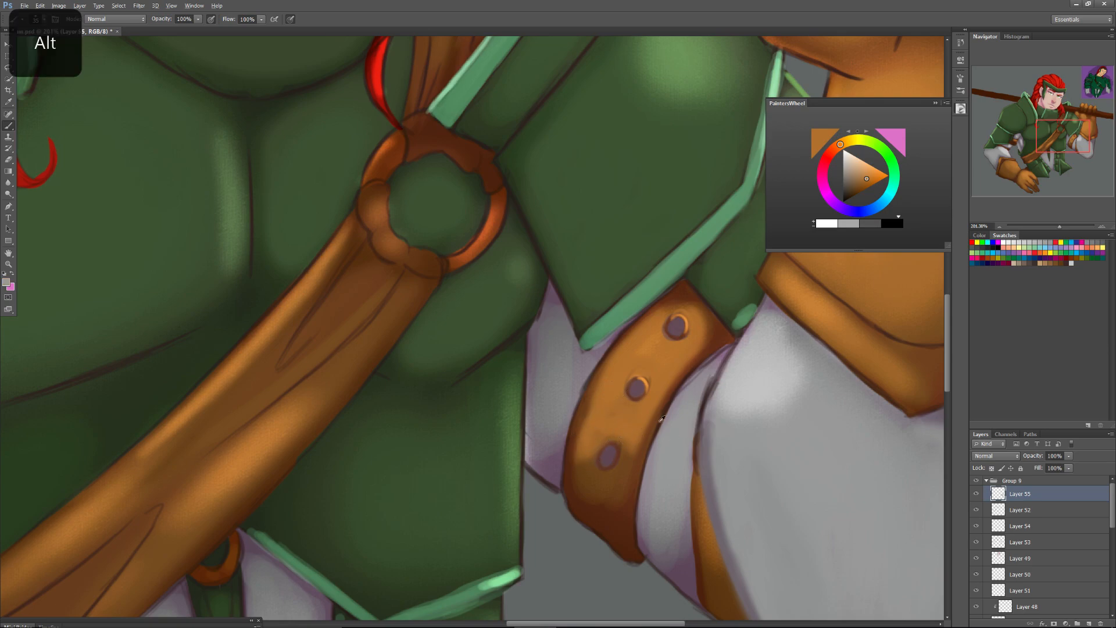
left_click(635, 388)
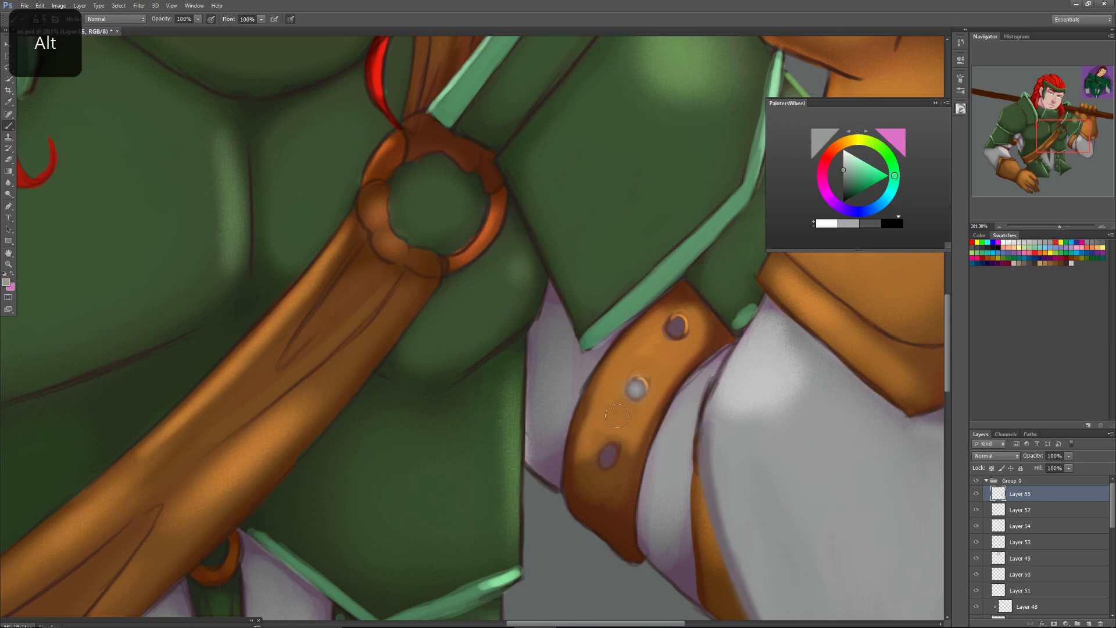
left_click(608, 457)
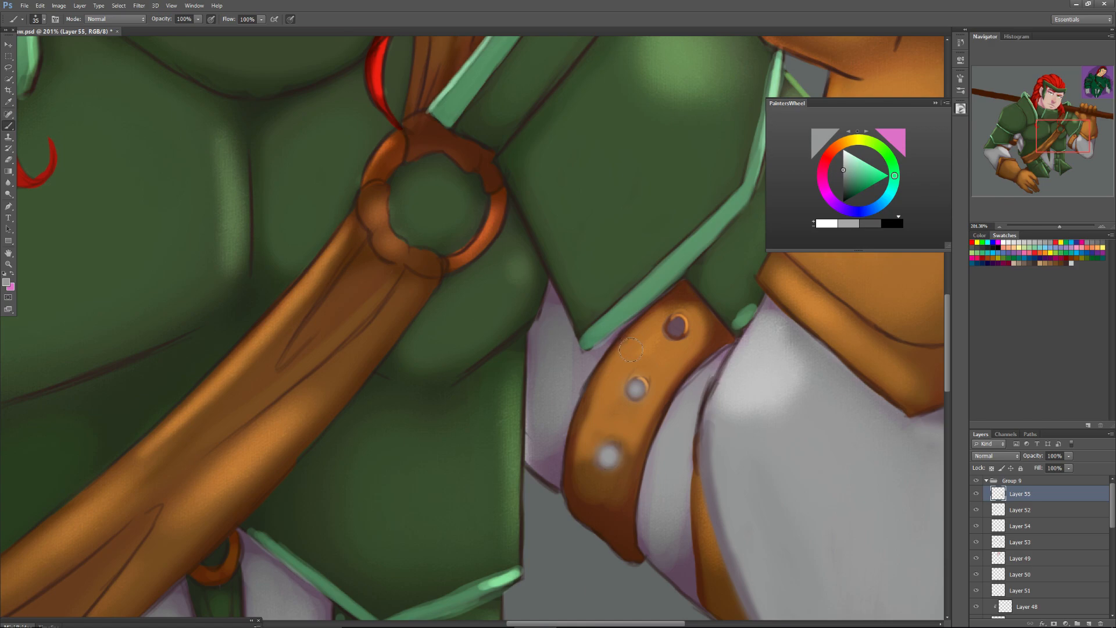
key("ctrl+z")
key("ctrl+alt+z")
Set the brush size to 13 px and dab small grey highlights in the centres of all three strap studs.
right_click(606, 454)
left_click_drag(632, 459, 624, 460)
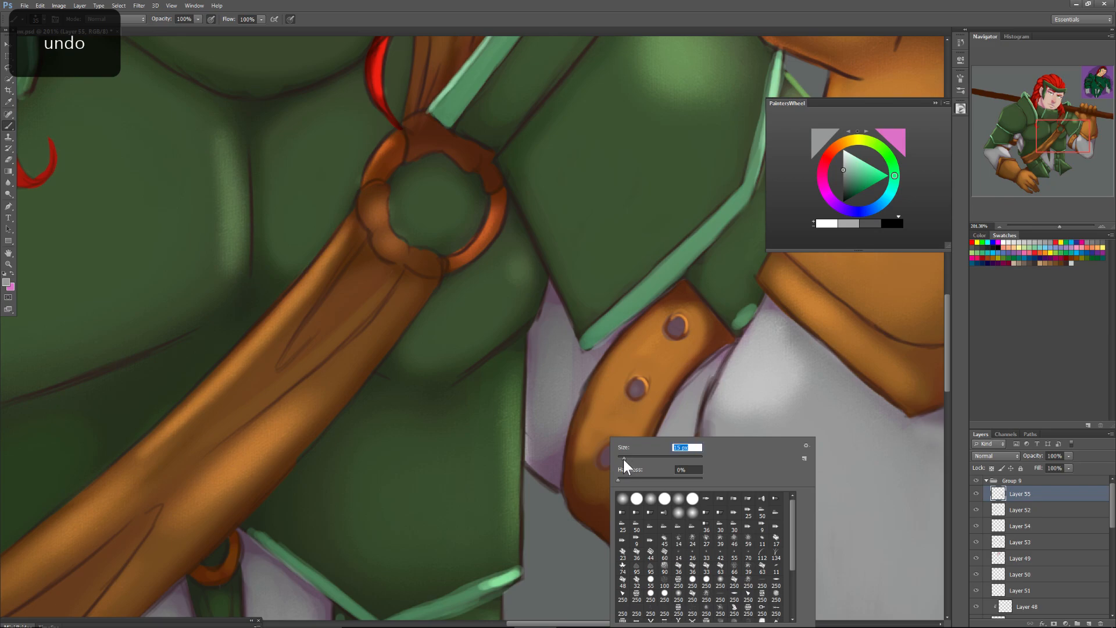
left_click(608, 459)
left_click(608, 458)
left_click(608, 458)
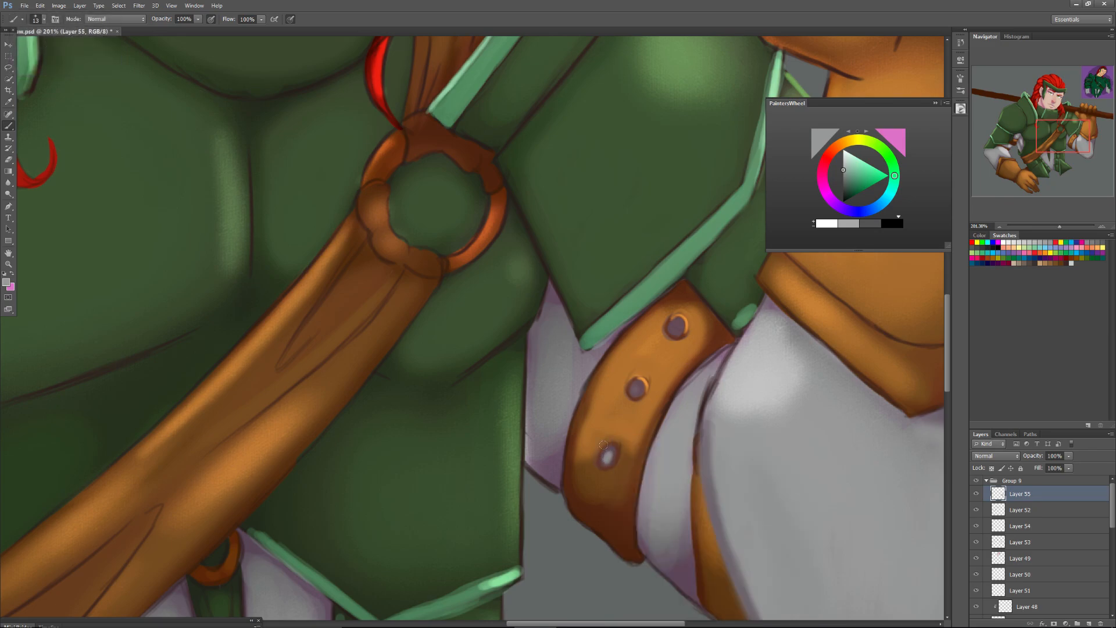
left_click(637, 389)
left_click(675, 326)
left_click(677, 327)
Sample the strap's orange-brown, set the brush size to 31 px, and smooth the leather down to the lower stud.
left_click(597, 383, "alt")
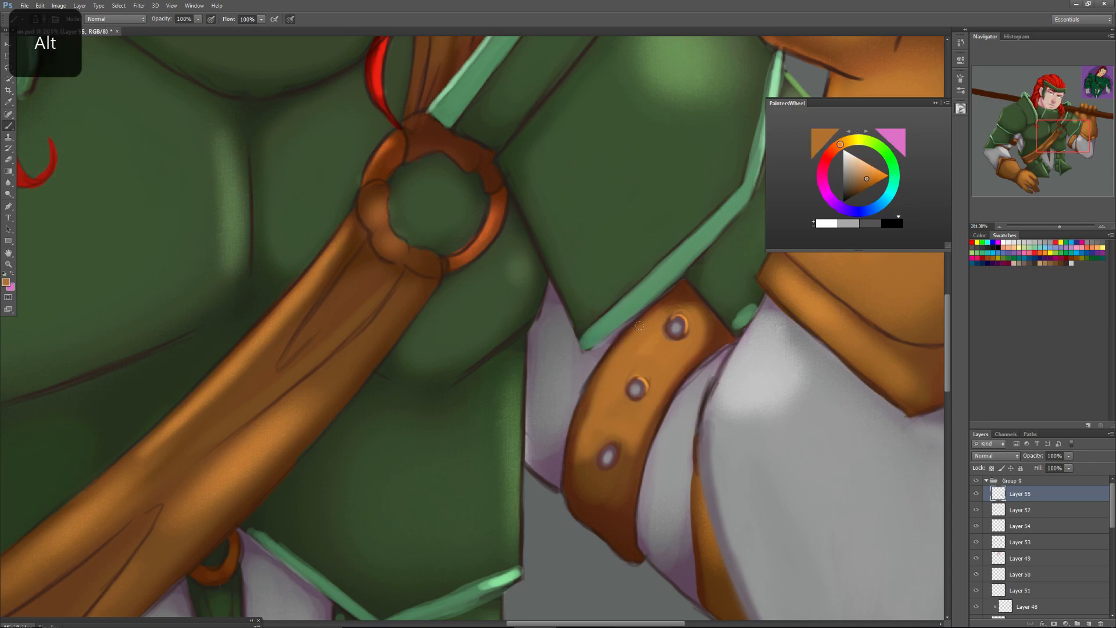
right_click(604, 383)
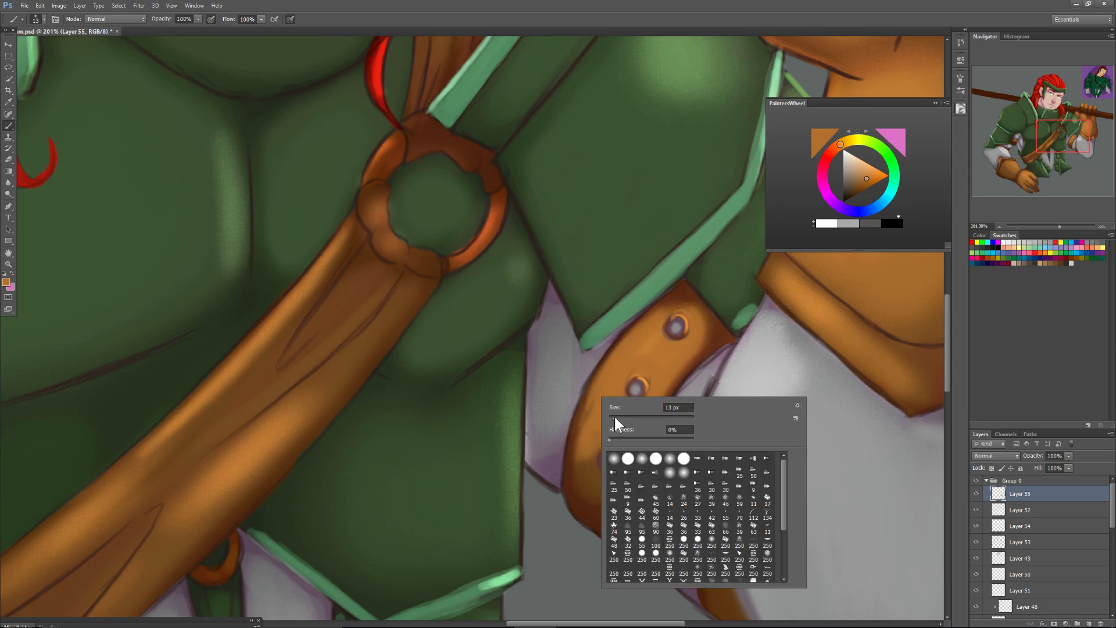
mouse_move(610, 360)
left_mouse_down()
mouse_move(581, 461)
mouse_move(594, 402)
mouse_move(585, 416)
mouse_move(569, 504)
mouse_move(576, 466)
mouse_move(577, 492)
mouse_move(604, 505)
mouse_move(630, 441)
mouse_move(625, 470)
mouse_move(600, 496)
mouse_move(616, 476)
mouse_move(598, 452)
mouse_move(583, 458)
mouse_move(610, 492)
mouse_move(601, 496)
mouse_move(587, 486)
mouse_move(597, 440)
mouse_move(596, 479)
mouse_move(612, 485)
mouse_move(632, 432)
mouse_move(619, 475)
mouse_move(635, 454)
mouse_move(611, 498)
mouse_move(611, 481)
mouse_move(582, 472)
mouse_move(617, 473)
mouse_move(615, 425)
mouse_move(628, 444)
mouse_move(595, 458)
left_mouse_up()
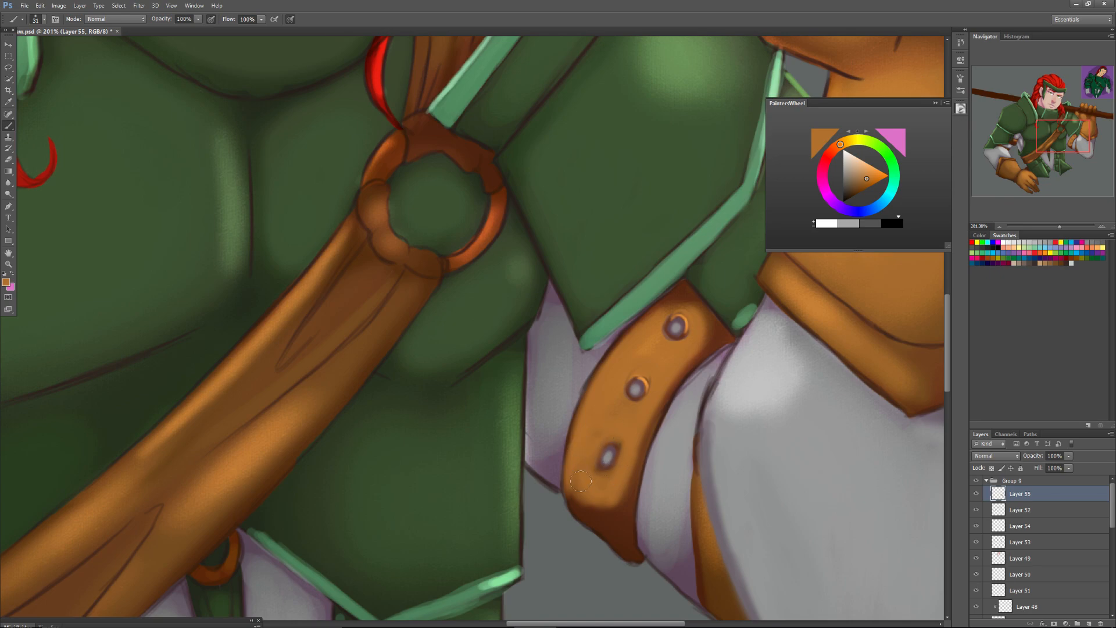
Set the brush size to 7 px, paint a light orange rim around the lower stud, and darken beneath it with brown.
right_click(616, 429)
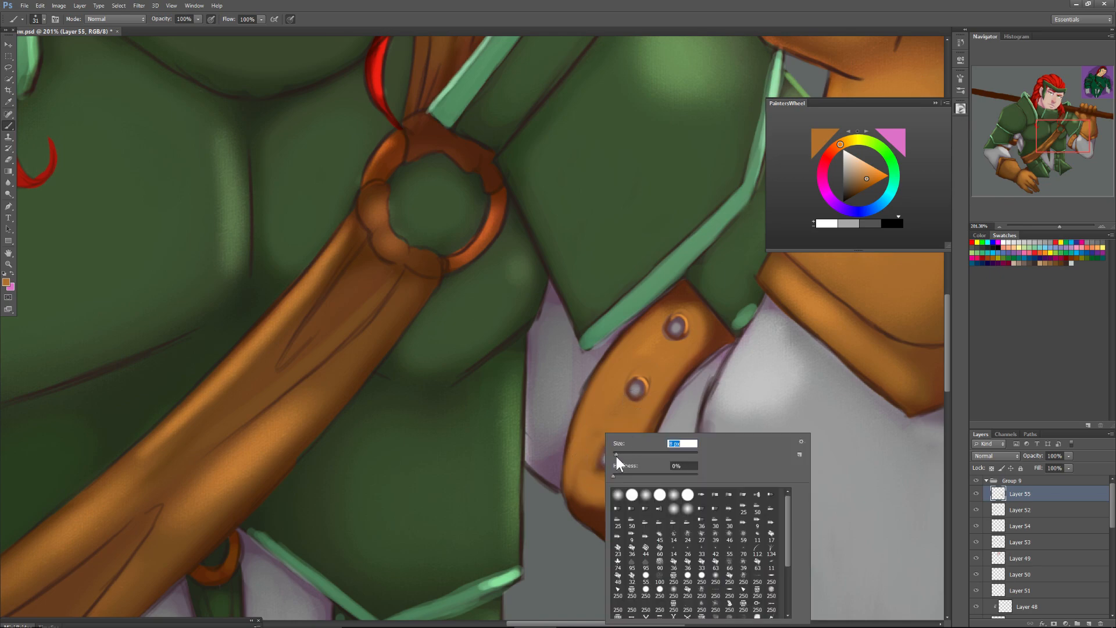
type("7")
left_click(647, 381, "alt")
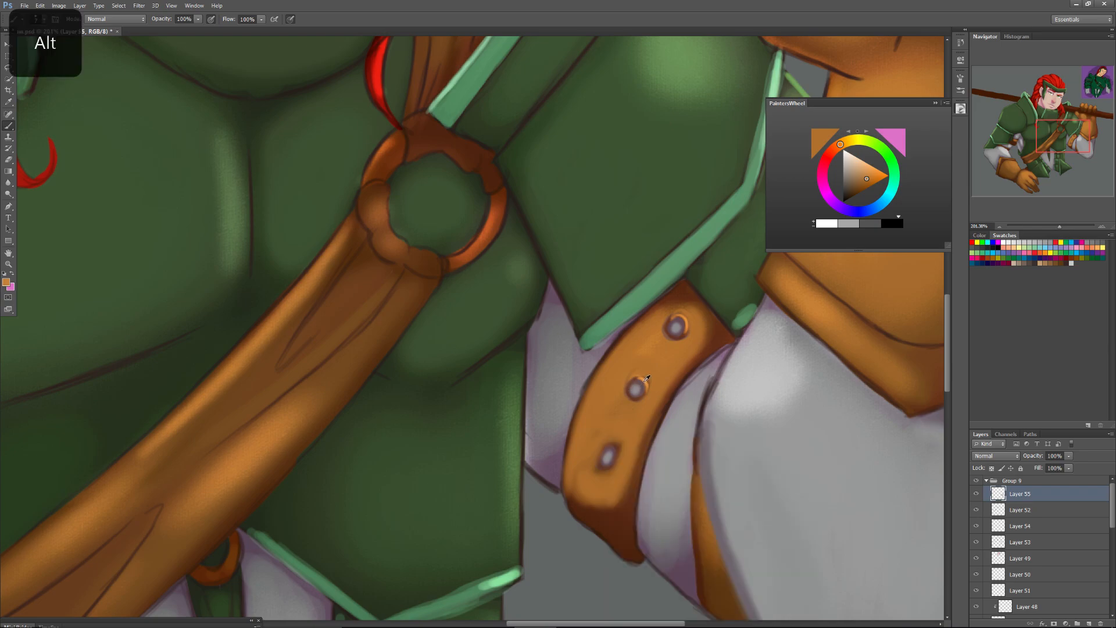
left_click_drag(605, 447, 615, 460)
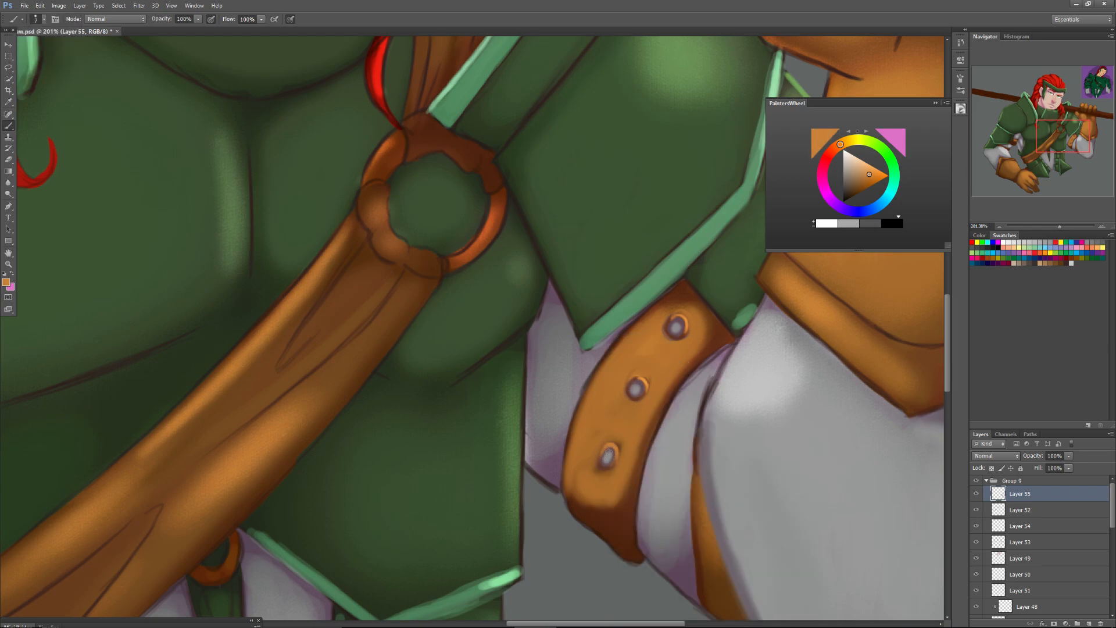
left_click(605, 468, "alt")
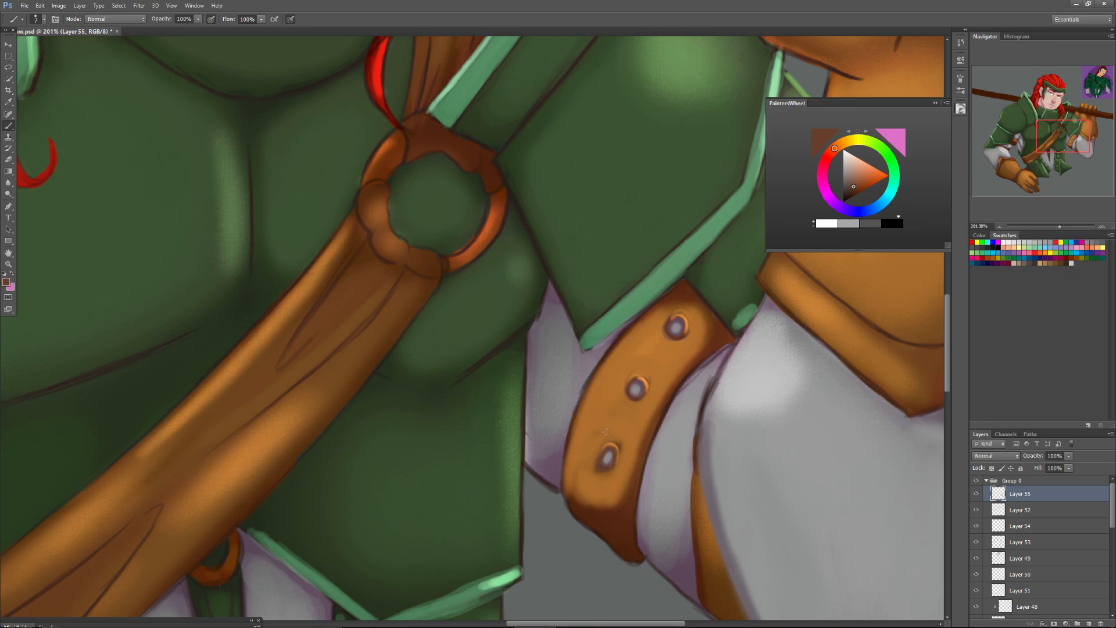
Sample a dark purple, set the brush size to 22 px, and shade the grey sleeve along both edges of the studded strap.
right_click(697, 382)
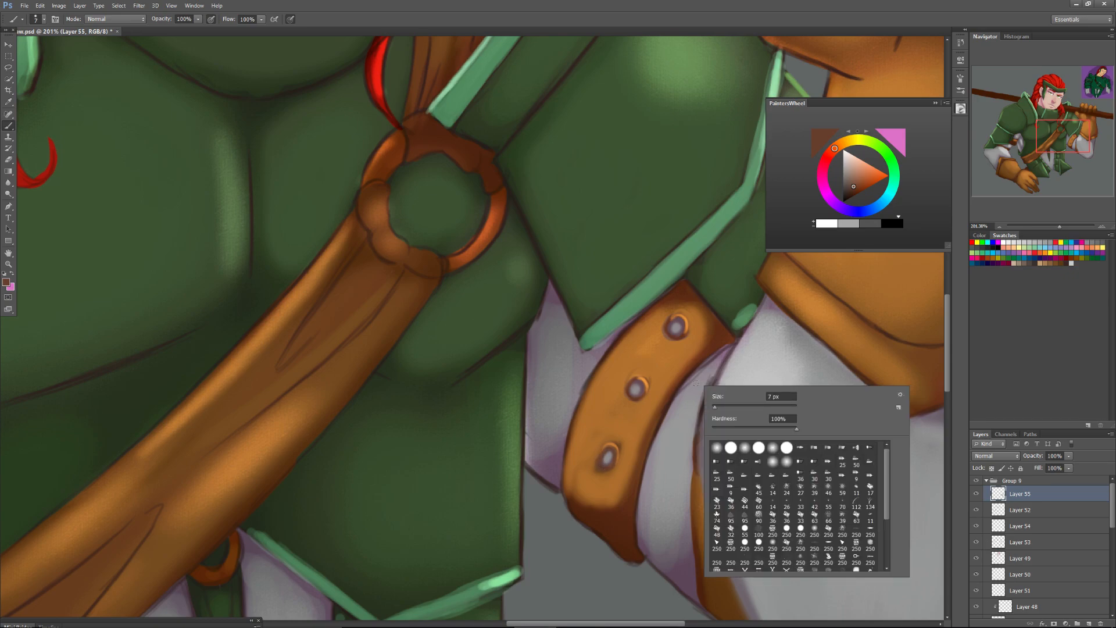
left_click(548, 461, "alt")
right_click(548, 459)
left_click_drag(563, 457, 571, 458)
key("Return")
left_click_drag(580, 378, 557, 454)
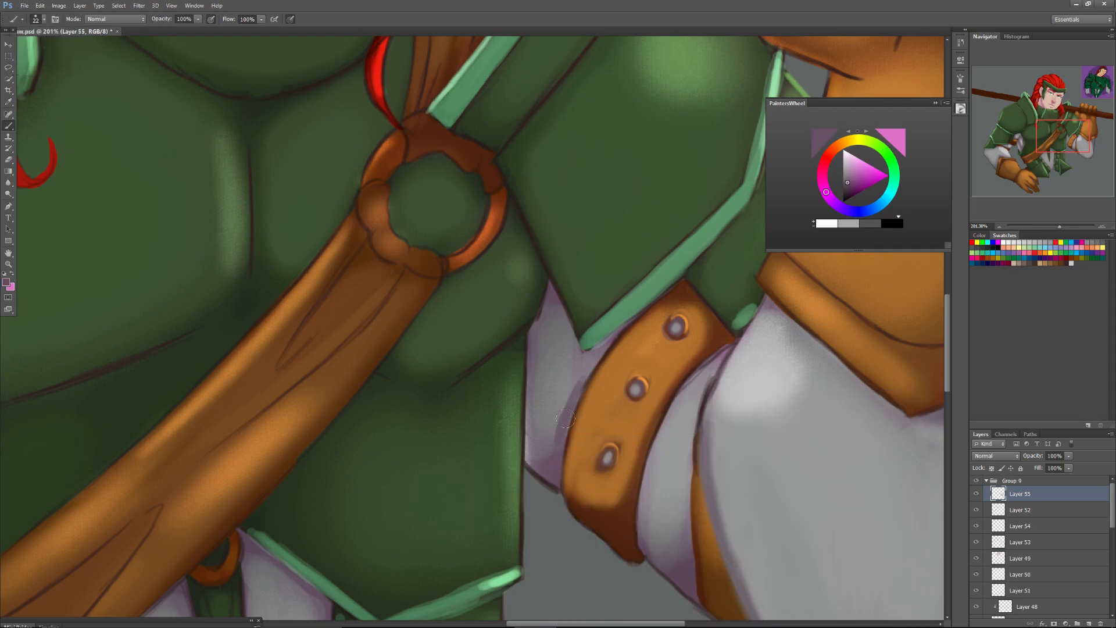
left_click_drag(619, 340, 571, 415)
mouse_move(715, 365)
left_mouse_down()
mouse_move(676, 410)
mouse_move(721, 355)
mouse_move(663, 421)
left_mouse_up()
left_click_drag(716, 369, 667, 424)
key("ctrl+z")
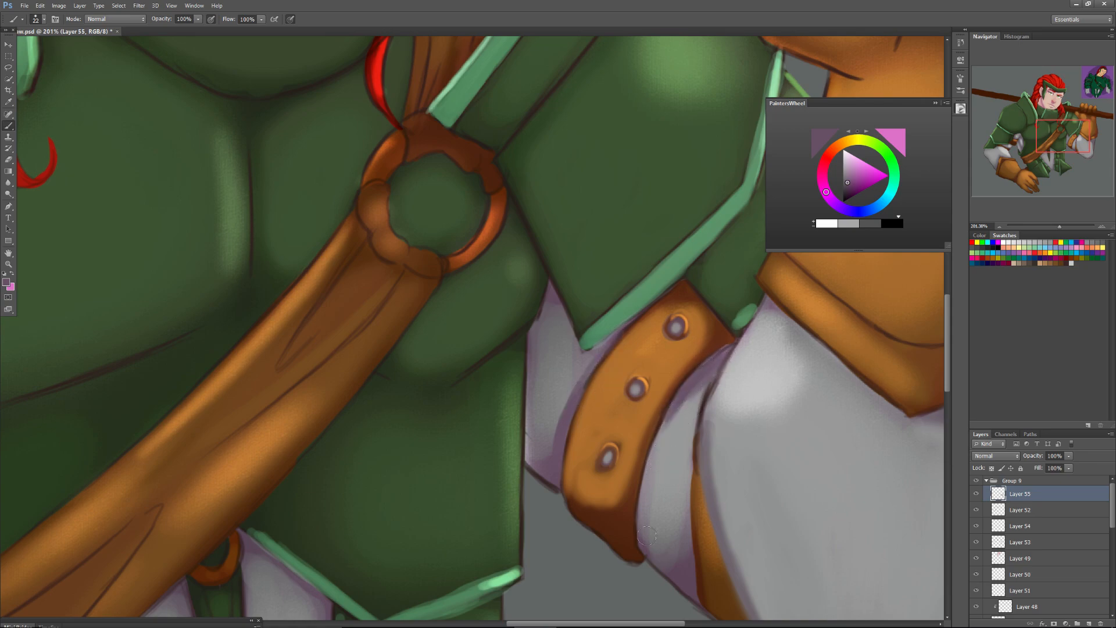
Paint purple shadows down both sides of the narrow sleeve section between the studded strap and the forearm.
left_click_drag(648, 478, 637, 546)
left_click_drag(650, 454, 639, 526)
left_click_drag(646, 482, 639, 552)
mouse_move(653, 433)
left_mouse_down()
mouse_move(643, 542)
mouse_move(646, 511)
left_mouse_up()
left_click_drag(688, 572, 689, 511)
left_click_drag(692, 551, 693, 475)
left_click_drag(687, 526, 692, 456)
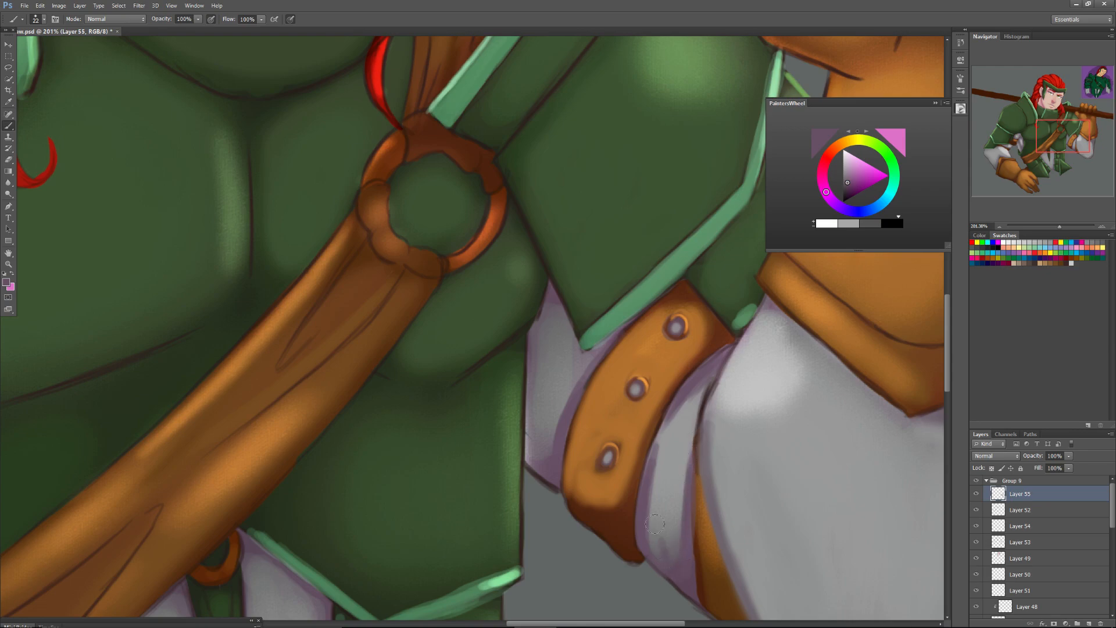
Shade the sleeve section between the torso armour and the studded strap with purple edge and fold strokes.
left_click_drag(532, 329, 527, 453)
left_click_drag(529, 384, 528, 449)
left_click_drag(562, 409, 551, 446)
mouse_move(563, 374)
left_mouse_down()
mouse_move(555, 432)
mouse_move(556, 406)
left_mouse_up()
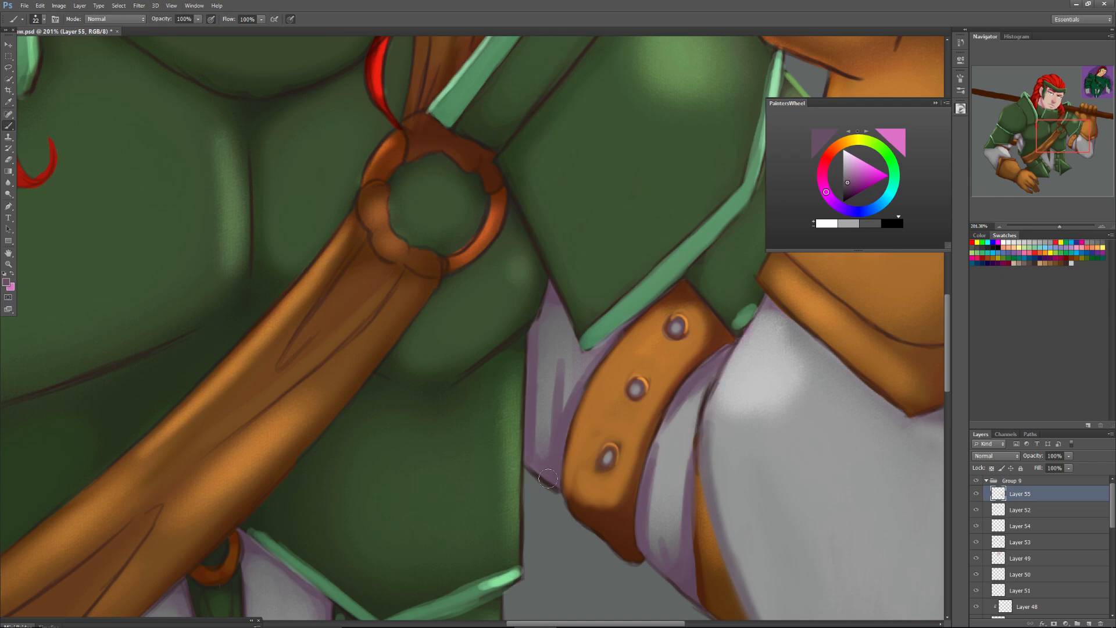
Sample a dark brown, set the brush size to 15 px, and paint shadows along the glove's cuff seam and below the thumb's base.
mouse_move(1059, 141)
left_mouse_down()
mouse_move(1072, 135)
mouse_move(1070, 120)
mouse_move(1062, 129)
left_mouse_up()
left_click(726, 243, "alt")
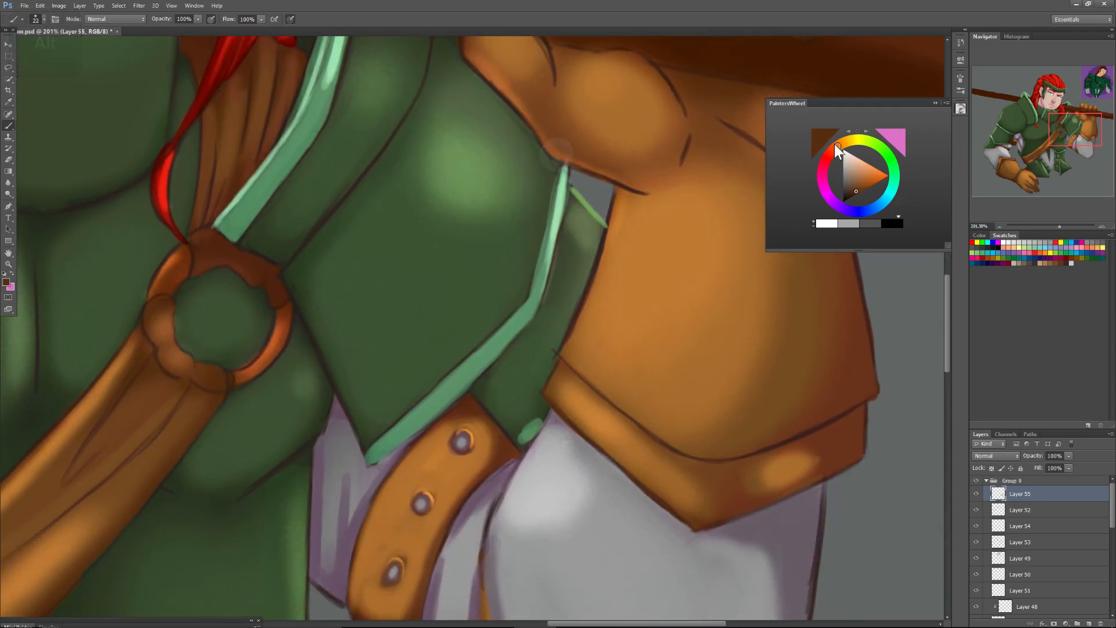
right_click(843, 418)
left_click_drag(860, 431, 860, 431)
left_click(844, 419)
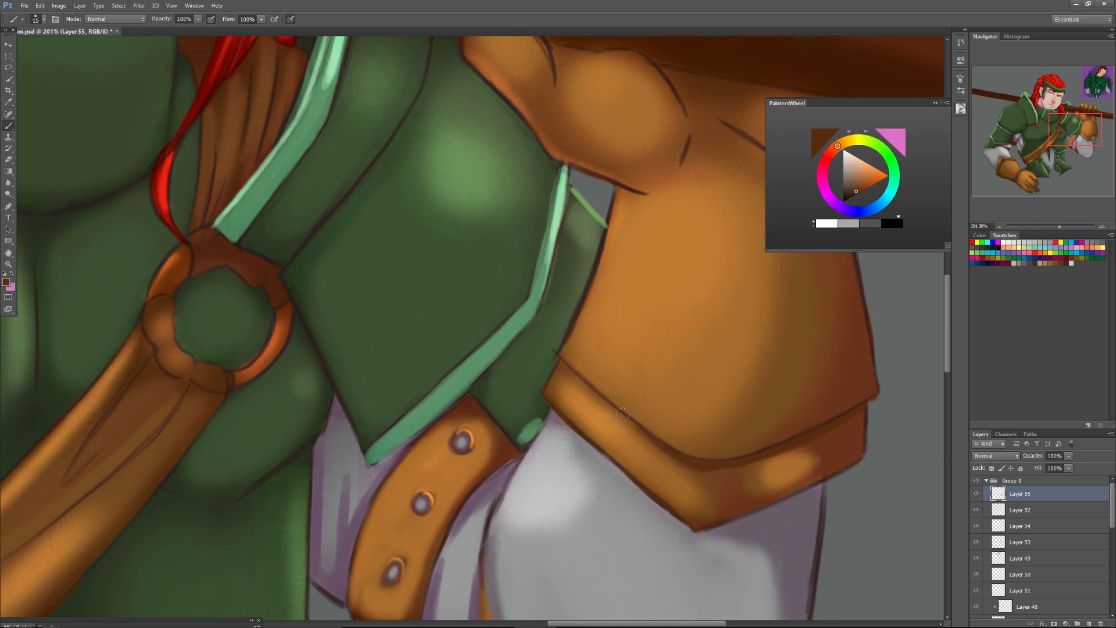
left_click_drag(596, 394, 644, 432)
left_click_drag(563, 365, 577, 380)
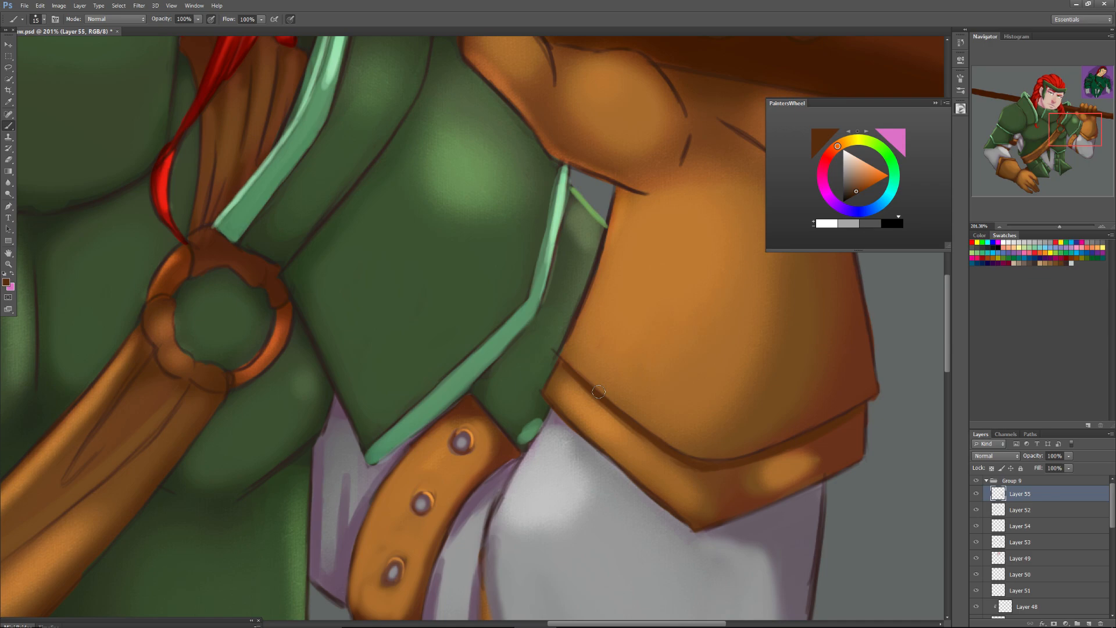
mouse_move(631, 192)
left_mouse_down()
mouse_move(642, 195)
mouse_move(624, 191)
mouse_move(615, 212)
mouse_move(648, 198)
left_mouse_up()
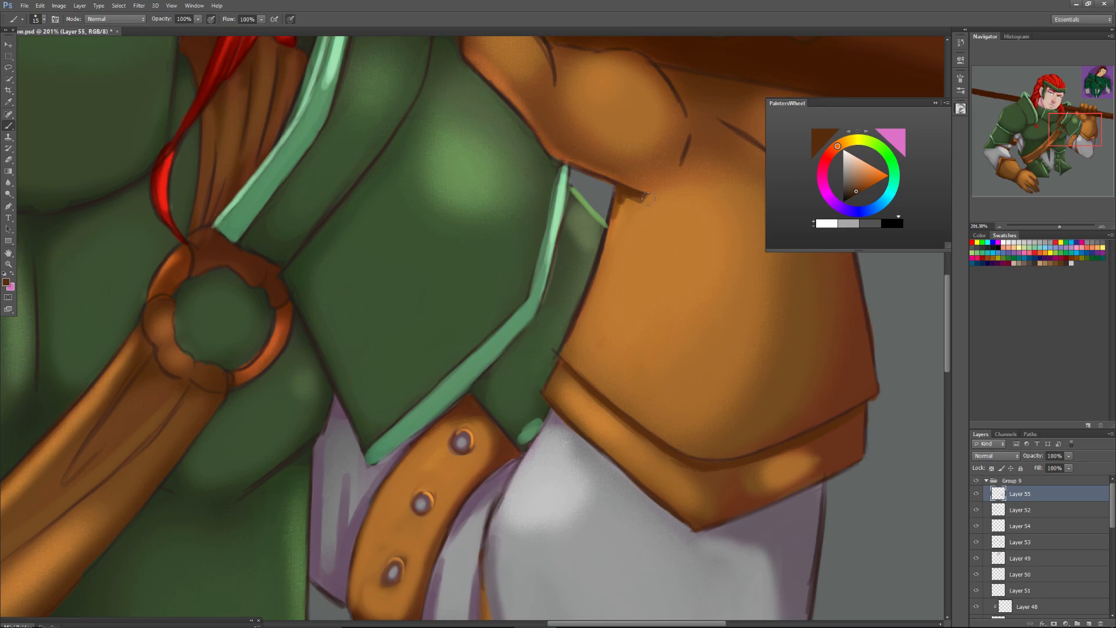
left_click(930, 102)
Paint thick dark brown creases over the glove's palm lines and soften them with a 35 px brush and sampled brown.
left_click_drag(1064, 131, 1068, 125)
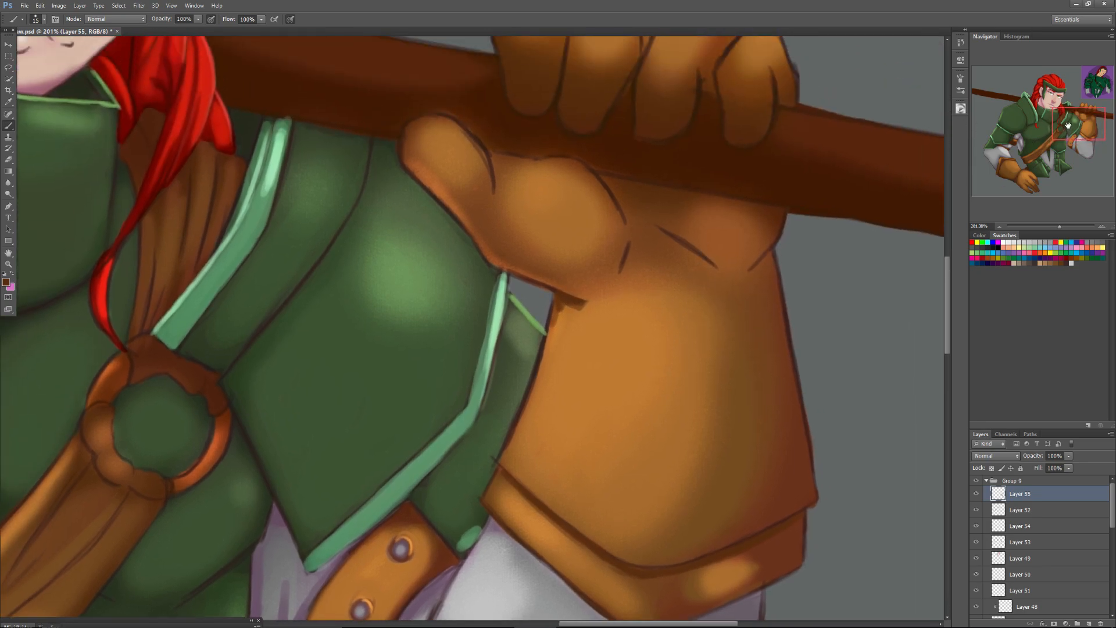
right_click(684, 248)
left_click_drag(699, 264, 704, 266)
mouse_move(664, 230)
left_mouse_down()
mouse_move(708, 267)
mouse_move(644, 230)
mouse_move(695, 264)
mouse_move(629, 254)
mouse_move(630, 224)
mouse_move(623, 269)
left_mouse_up()
left_click_drag(706, 266, 657, 238)
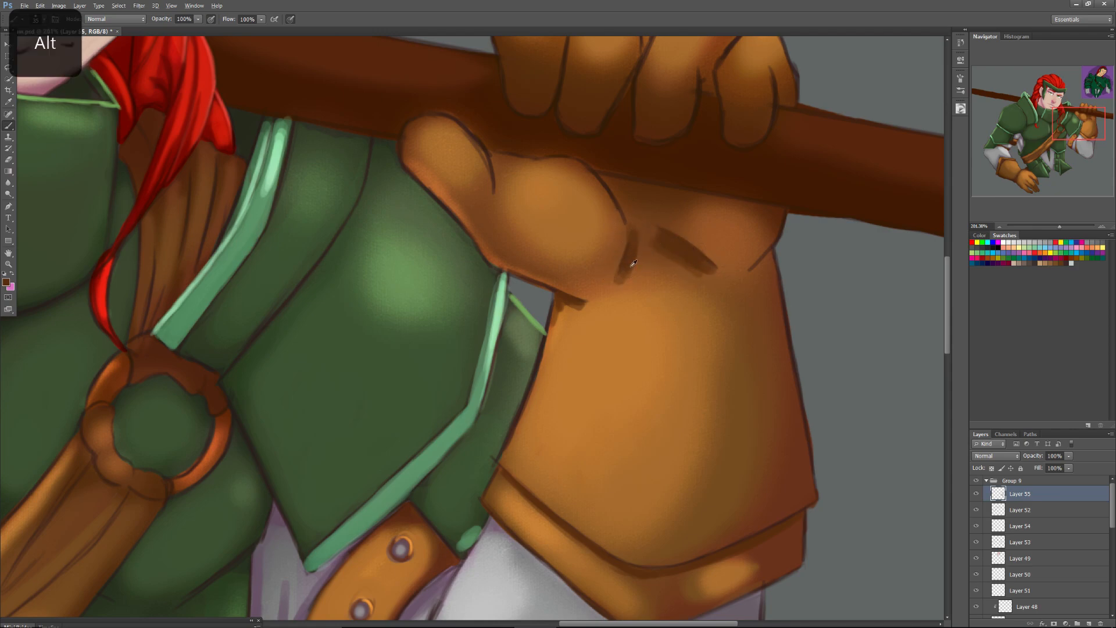
mouse_move(621, 273)
left_mouse_down()
mouse_move(628, 237)
mouse_move(634, 245)
mouse_move(618, 269)
mouse_move(625, 219)
mouse_move(636, 235)
mouse_move(616, 203)
mouse_move(686, 271)
mouse_move(653, 254)
left_mouse_up()
left_click(648, 241, "alt")
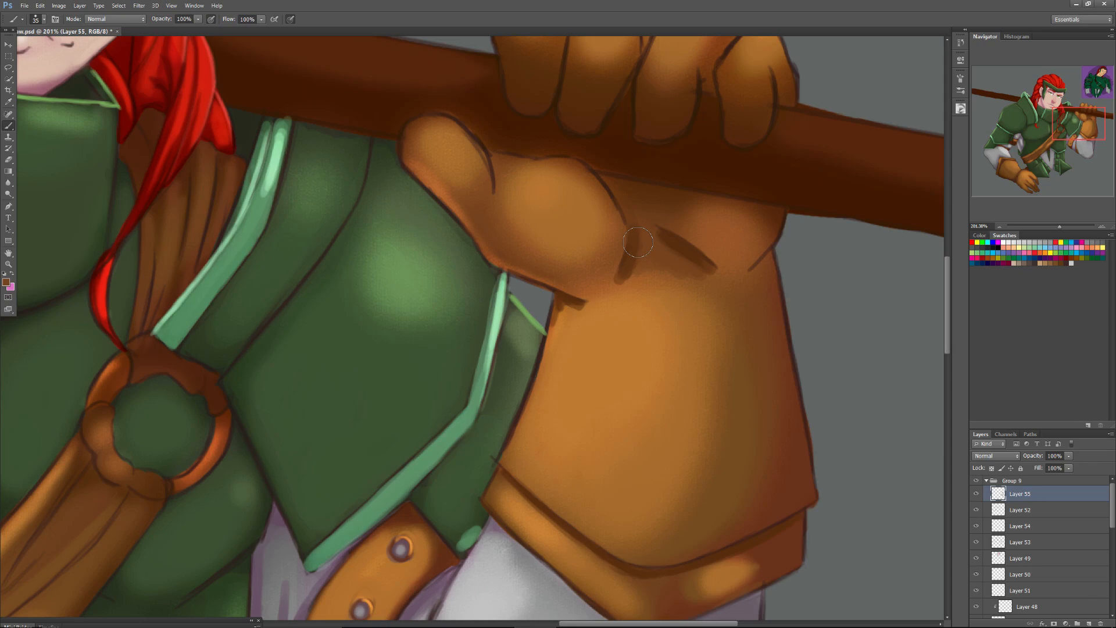
Set the brush size to 16 px and paint dark brown over the outline around the little finger's lower end.
left_click_drag(638, 242, 631, 387)
right_click(754, 266)
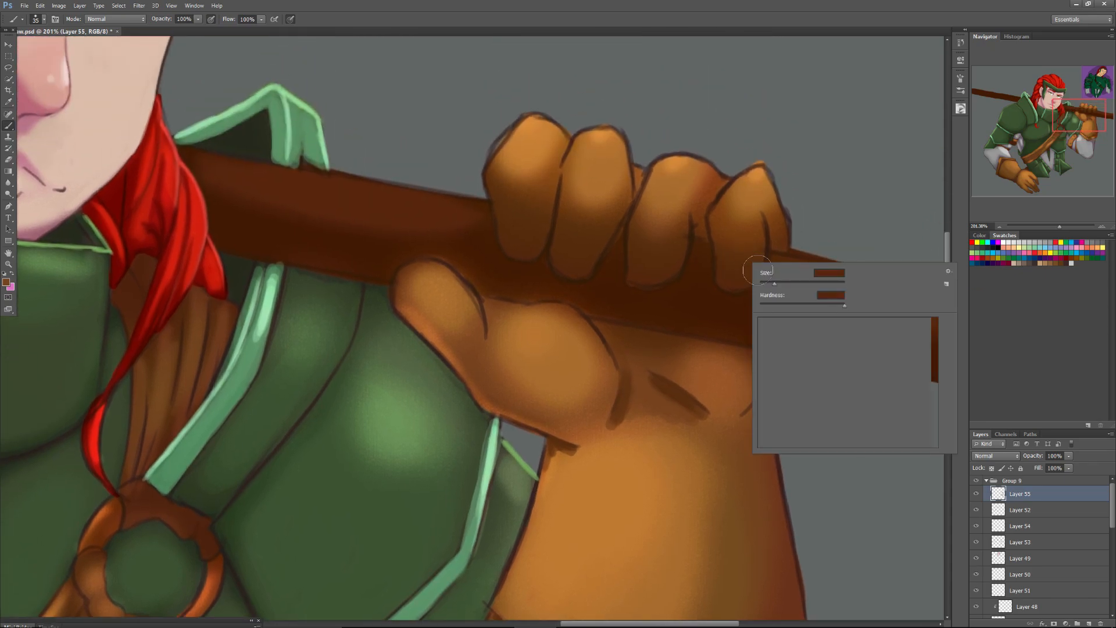
left_click(766, 282)
left_click(735, 266, "alt")
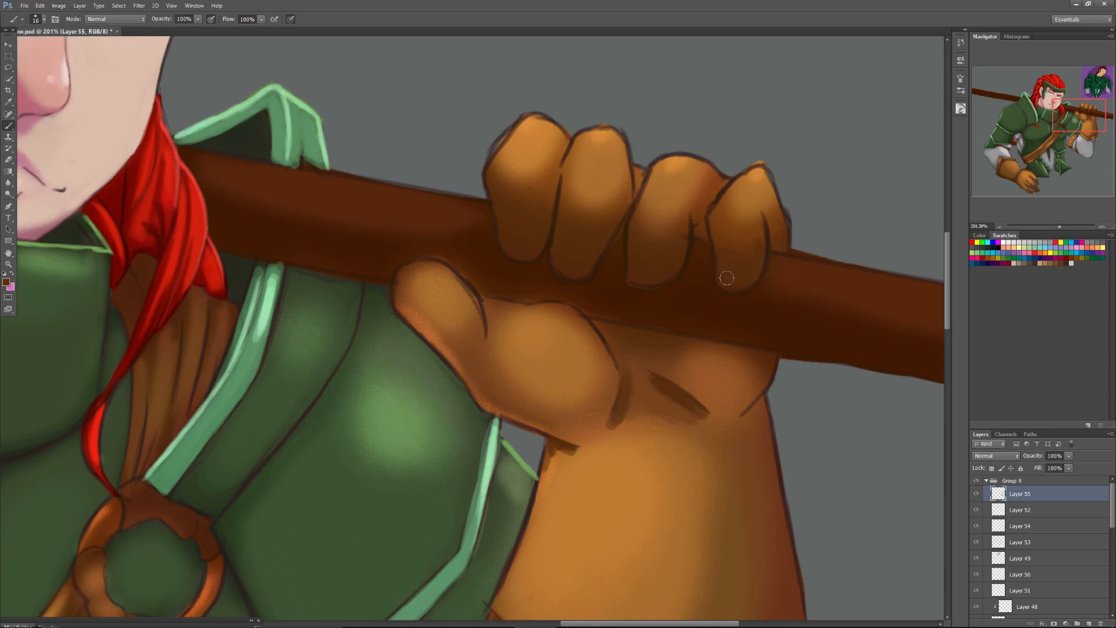
mouse_move(757, 278)
left_mouse_down()
mouse_move(757, 265)
mouse_move(721, 273)
left_mouse_up()
Sample a light orange, set the brush size to 13 px, and paint highlights over the upper outlines and sides of the gloved fingers.
left_click(676, 158, "alt")
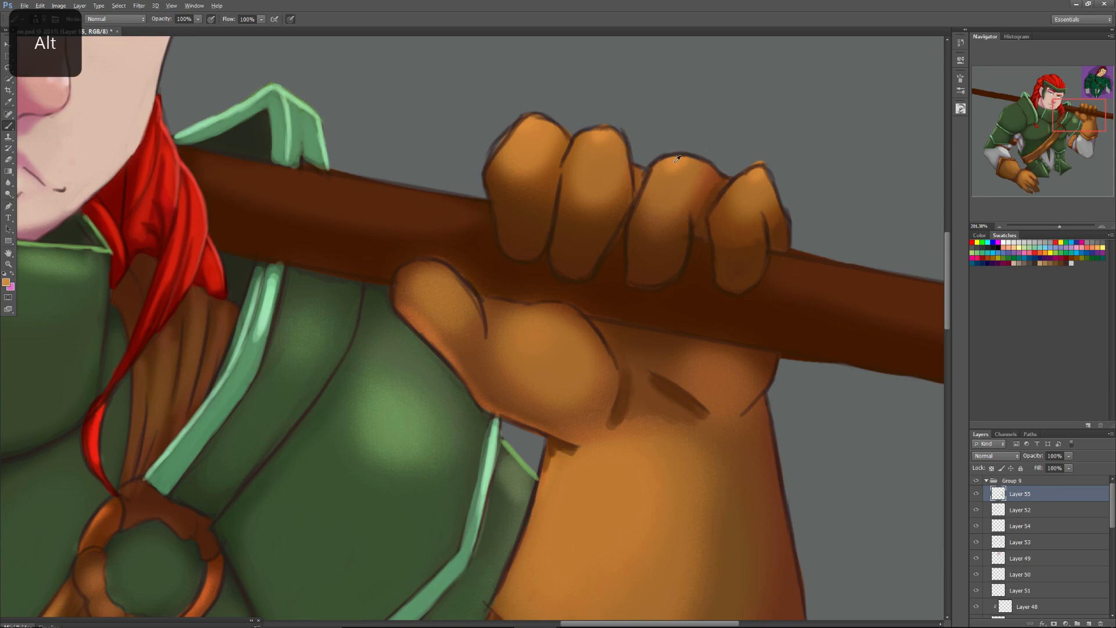
right_click(721, 186)
left_click(734, 209)
key("Return")
mouse_move(743, 176)
left_mouse_down()
mouse_move(715, 211)
mouse_move(762, 167)
left_mouse_up()
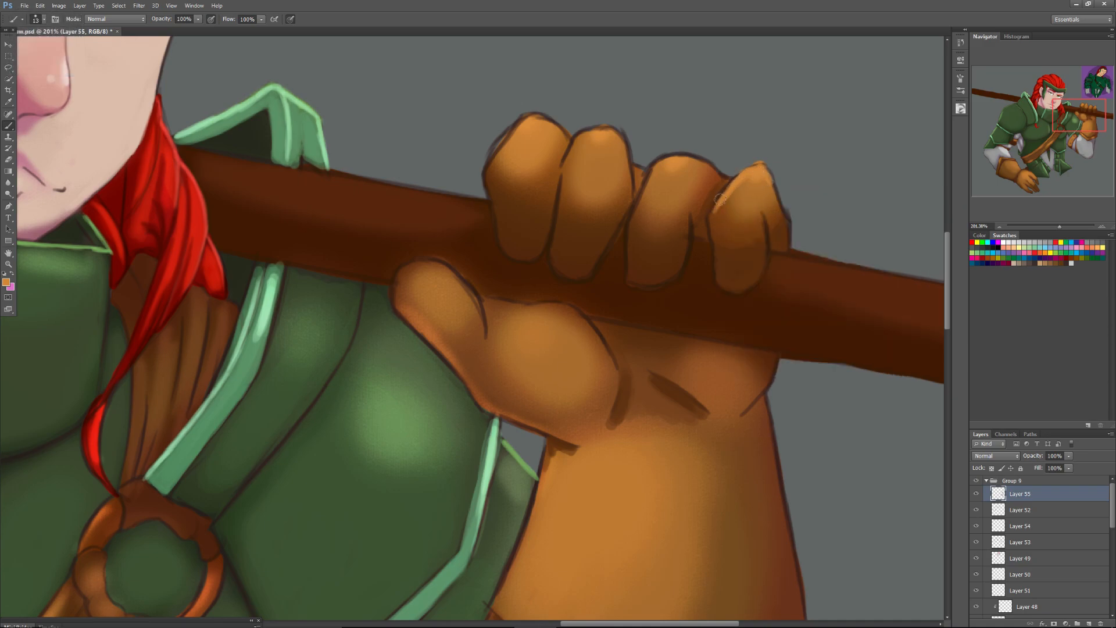
mouse_move(651, 167)
left_mouse_down()
mouse_move(641, 184)
mouse_move(668, 158)
mouse_move(692, 161)
left_mouse_up()
left_click_drag(654, 168, 636, 205)
mouse_move(581, 135)
left_mouse_down()
mouse_move(615, 135)
mouse_move(593, 132)
mouse_move(625, 154)
mouse_move(605, 132)
mouse_move(621, 161)
mouse_move(603, 143)
mouse_move(606, 130)
mouse_move(579, 140)
mouse_move(610, 142)
mouse_move(519, 125)
mouse_move(504, 149)
mouse_move(524, 119)
mouse_move(498, 157)
mouse_move(522, 125)
left_mouse_up()
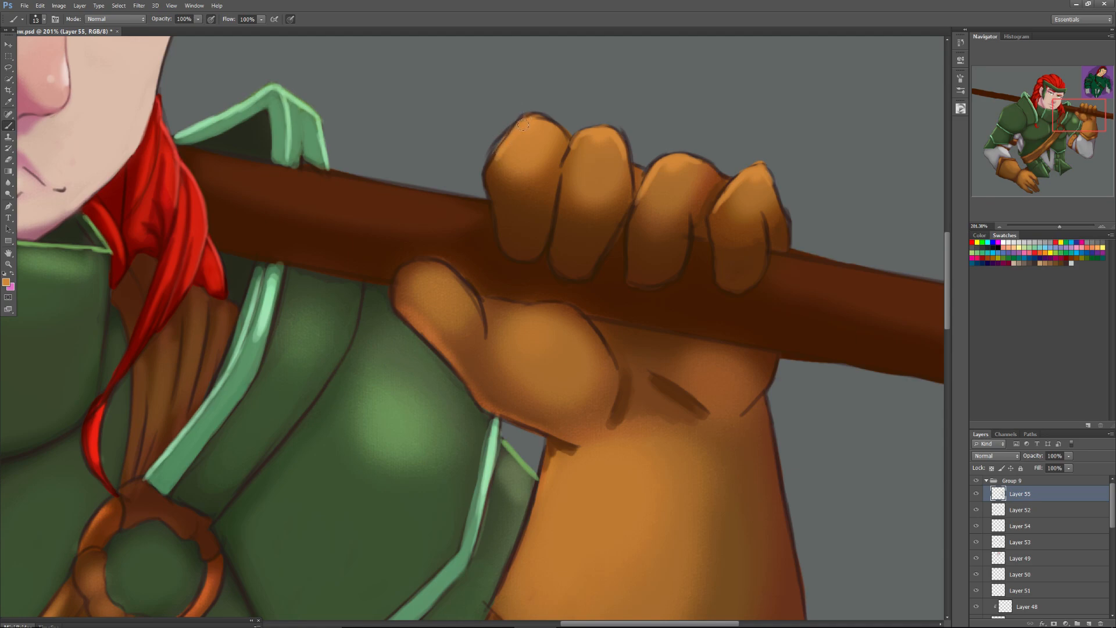
left_click_drag(571, 163, 569, 198)
mouse_move(499, 148)
left_mouse_down()
mouse_move(491, 202)
mouse_move(487, 171)
mouse_move(506, 139)
mouse_move(487, 171)
left_mouse_up()
Touch up the thumb's edge, set the brush size to 48 px, and blend sampled orange over the thumb and palm pad.
mouse_move(478, 310)
left_mouse_down()
mouse_move(450, 269)
mouse_move(471, 303)
mouse_move(438, 266)
mouse_move(464, 297)
mouse_move(432, 270)
mouse_move(465, 295)
mouse_move(433, 280)
mouse_move(457, 276)
mouse_move(400, 273)
mouse_move(476, 308)
left_mouse_up()
left_click(442, 288, "alt")
right_click(440, 296)
left_click(448, 311)
left_click_drag(416, 284, 455, 313)
mouse_move(561, 352)
left_mouse_down()
mouse_move(588, 384)
mouse_move(542, 331)
left_mouse_up()
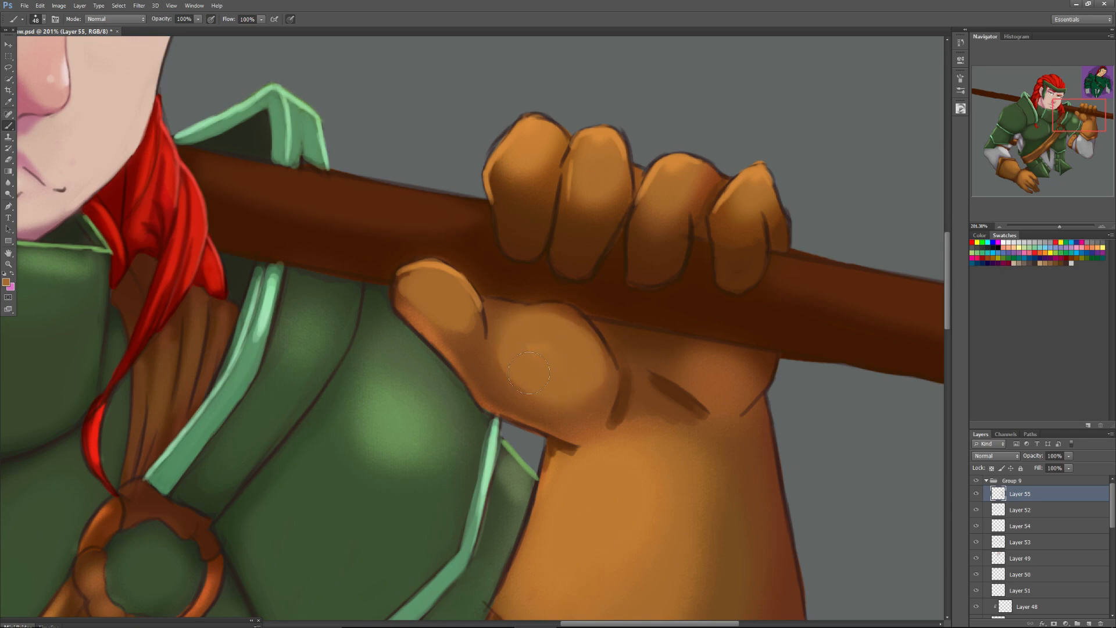
Add an orange highlight to the heel of the palm and paint sampled brown over the lower parts of the gloved fingers.
left_click_drag(701, 377, 722, 375)
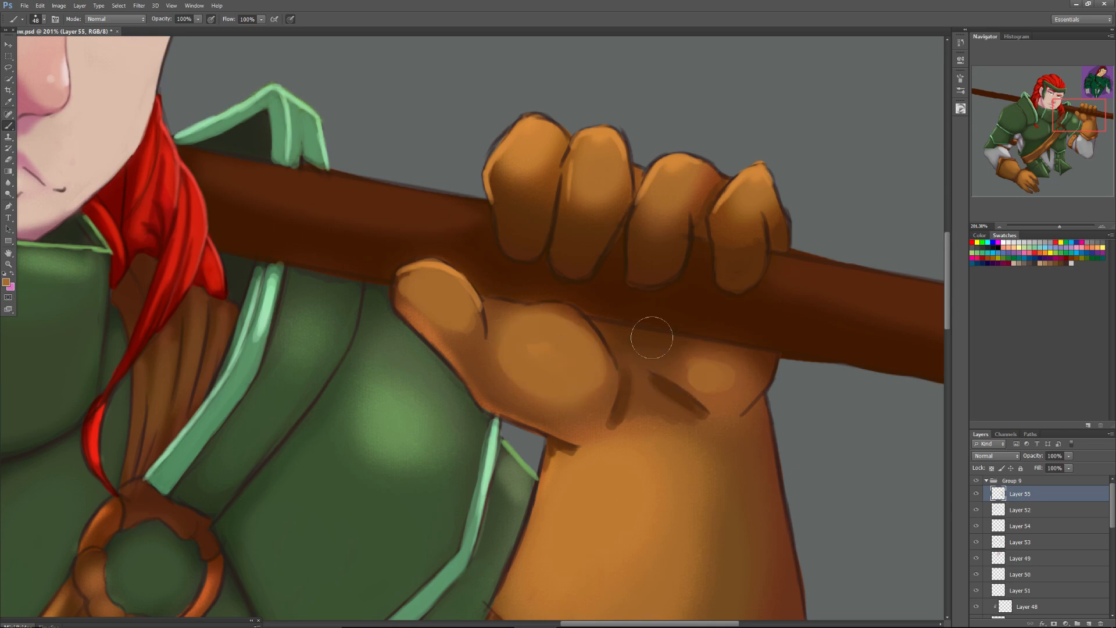
left_click(729, 236, "alt")
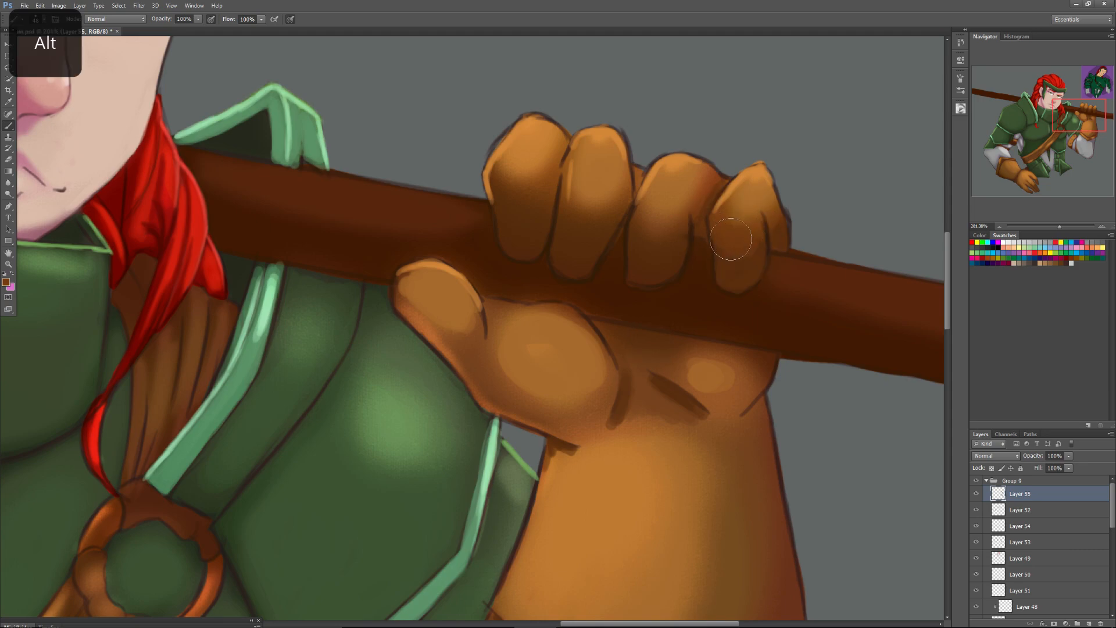
left_click_drag(645, 230, 673, 234)
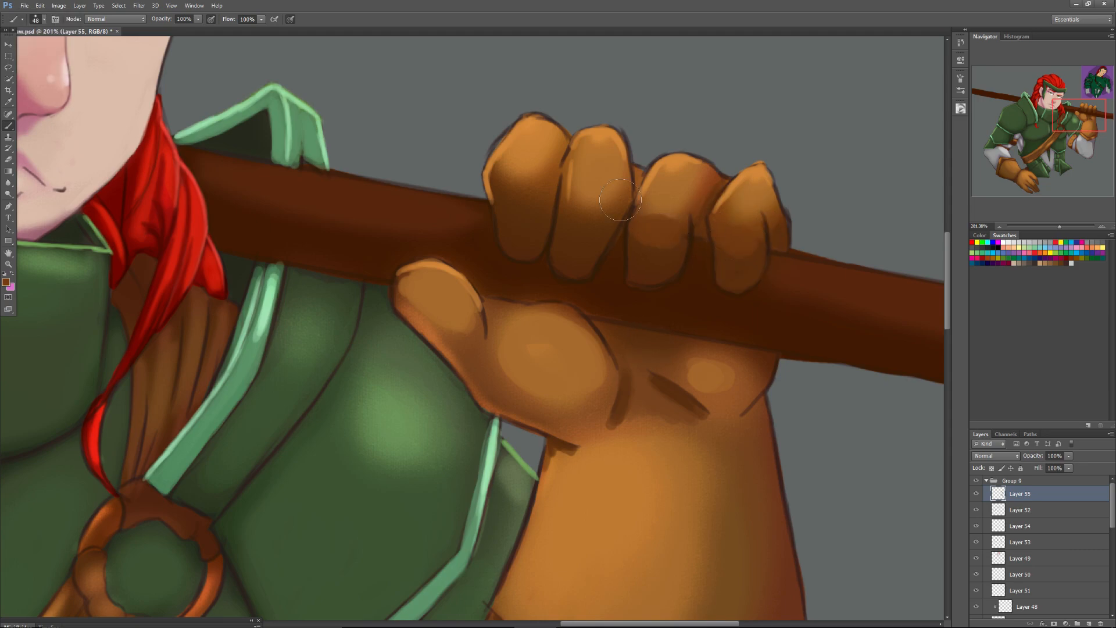
left_click_drag(591, 216, 580, 219)
left_click(574, 243, "alt")
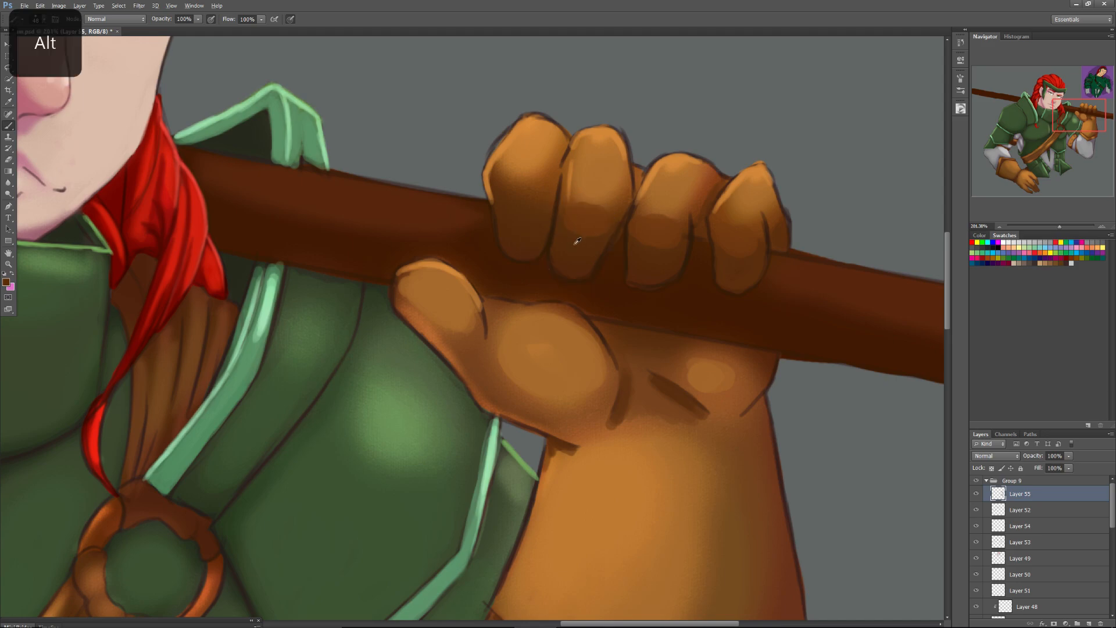
Set the brush size to 44 px and blend sampled browns over the lower half of the second gloved finger.
right_click(577, 243)
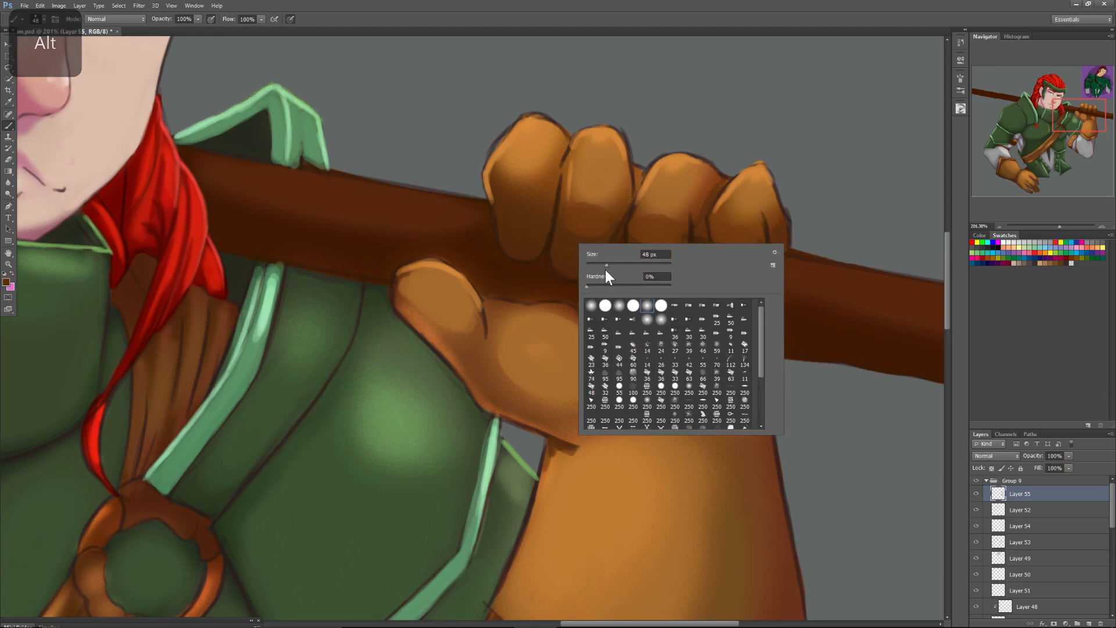
left_click(577, 247)
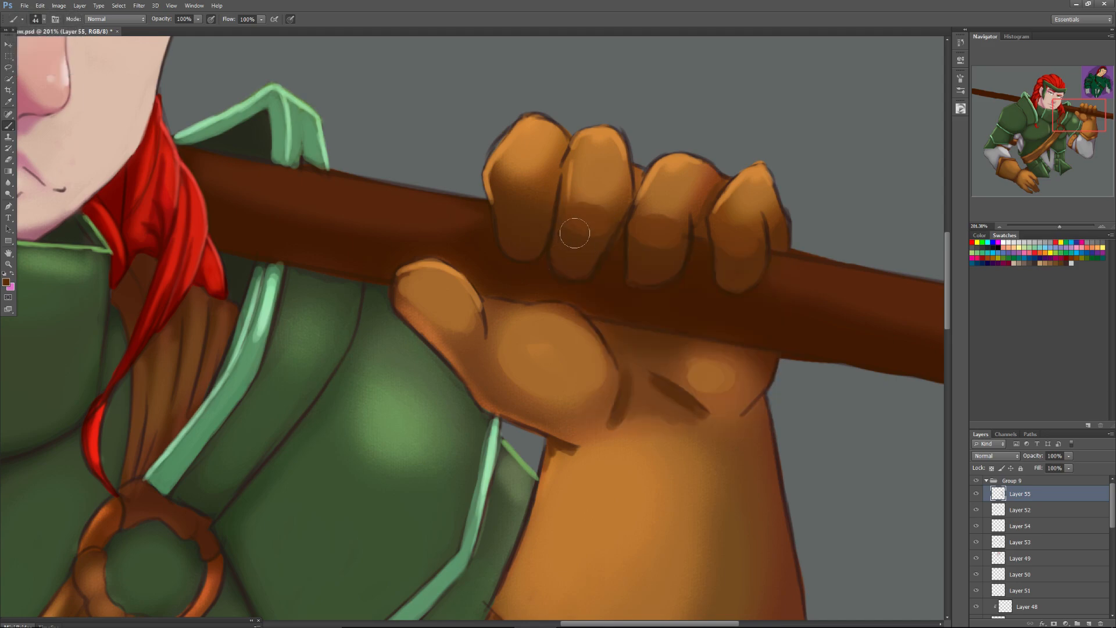
left_click(583, 201, "alt")
mouse_move(582, 201)
left_mouse_down()
mouse_move(610, 198)
mouse_move(588, 197)
mouse_move(593, 223)
left_mouse_up()
left_click(580, 224, "alt")
left_click(585, 234, "alt")
left_click(594, 200, "alt")
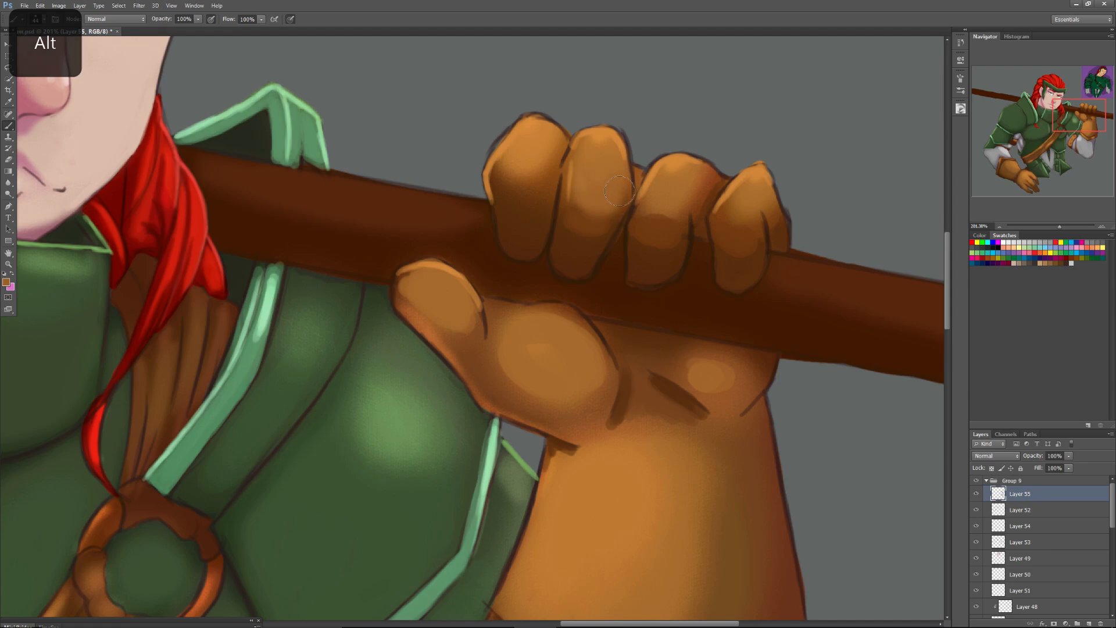
Blend sampled orange and brown over the shading on the third and little fingers of the glove.
mouse_move(667, 210)
left_mouse_down()
mouse_move(644, 226)
mouse_move(666, 218)
mouse_move(645, 223)
mouse_move(664, 216)
mouse_move(640, 239)
mouse_move(672, 249)
left_mouse_up()
left_click(650, 259, "alt")
left_click(738, 216, "alt")
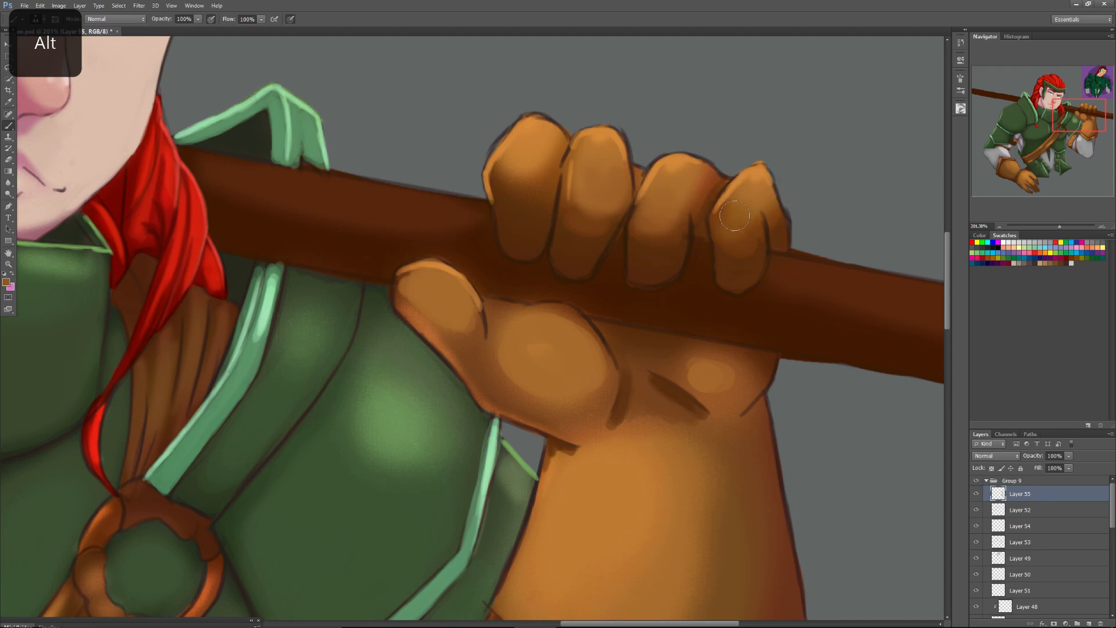
left_click(747, 269, "alt")
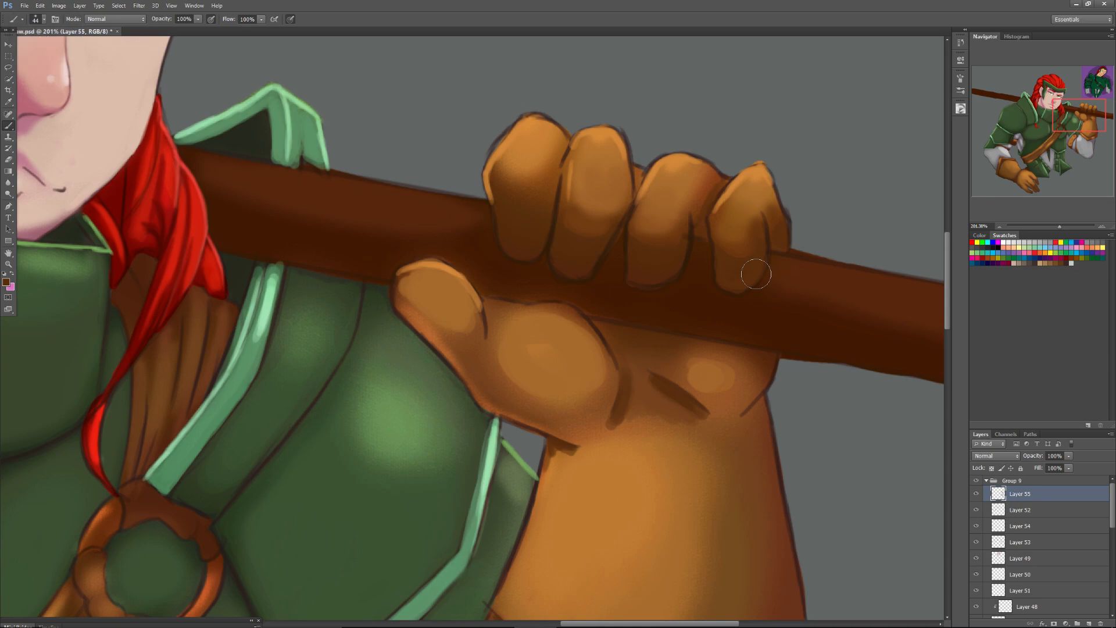
Set the brush size to 30 px and paint a dark brown crease at the outer wrist of the glove.
right_click(758, 381)
left_click_drag(772, 405, 731, 418)
left_click_drag(769, 374, 734, 417)
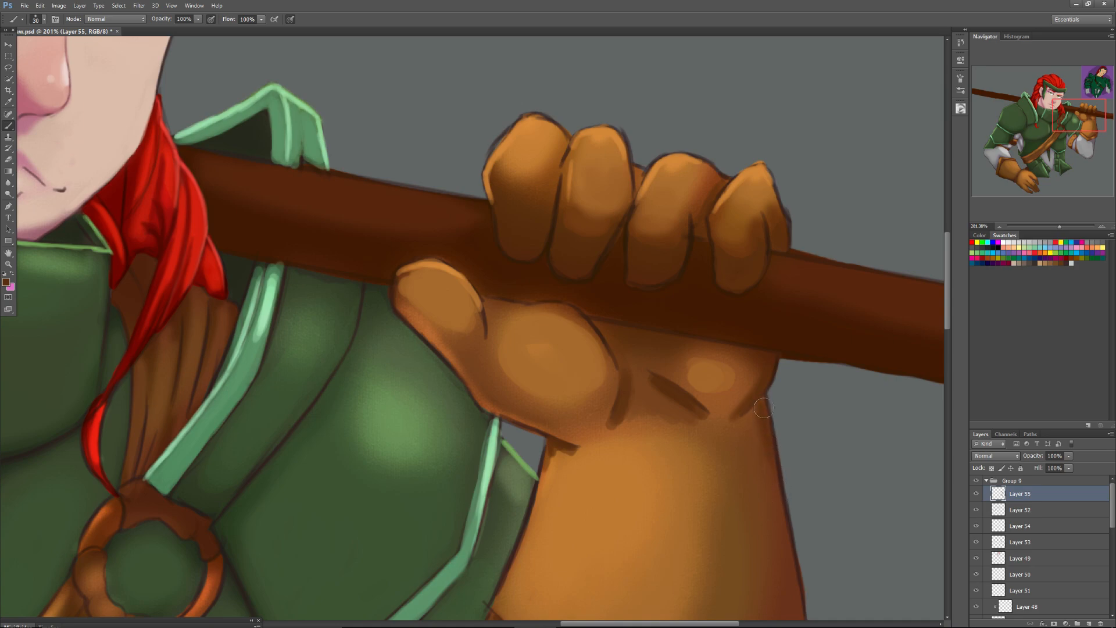
Soften the dark crease beside the thumb pad with sampled browns, using a 54 px brush around the inner wrist.
left_click_drag(1057, 121, 1059, 132)
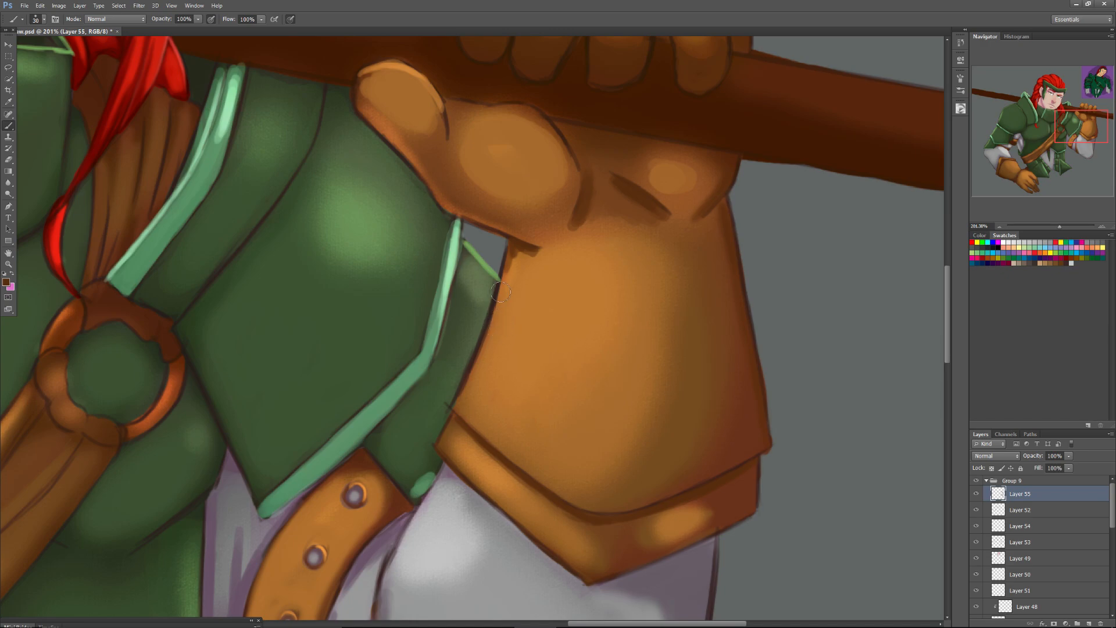
left_click(439, 168, "alt")
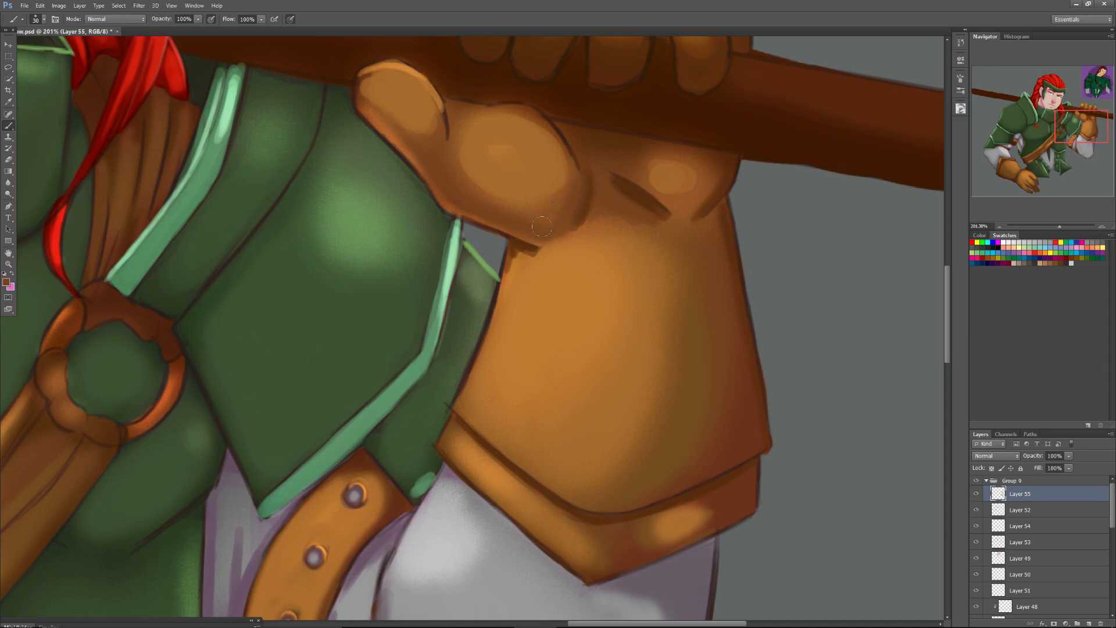
right_click(549, 207)
key("alt")
left_click(544, 214, "alt")
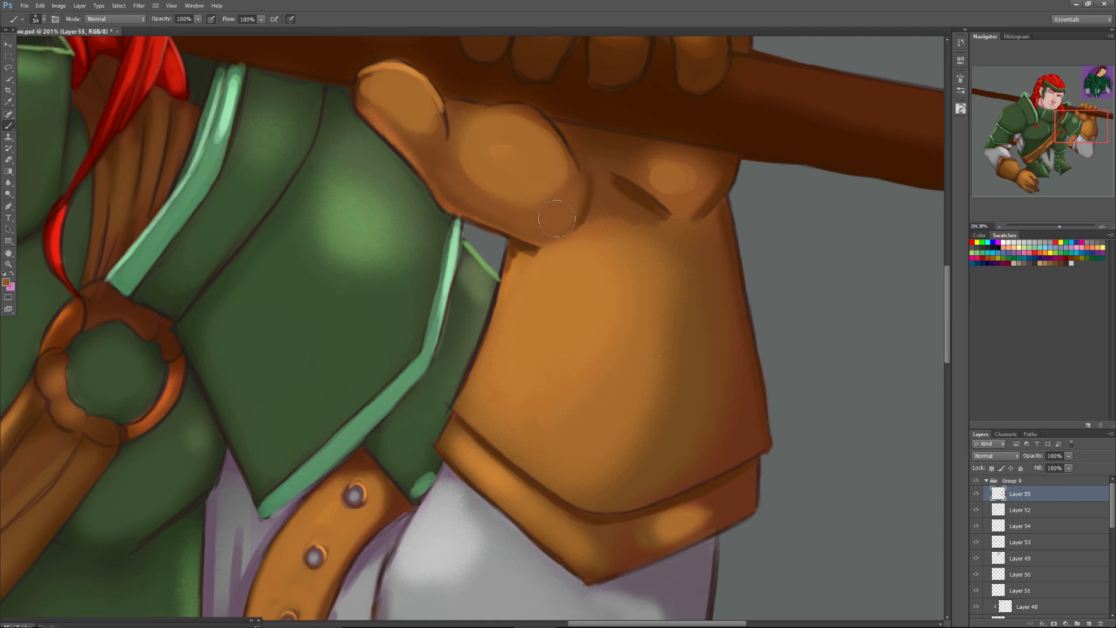
left_click(607, 211, "alt")
left_click(604, 224, "alt")
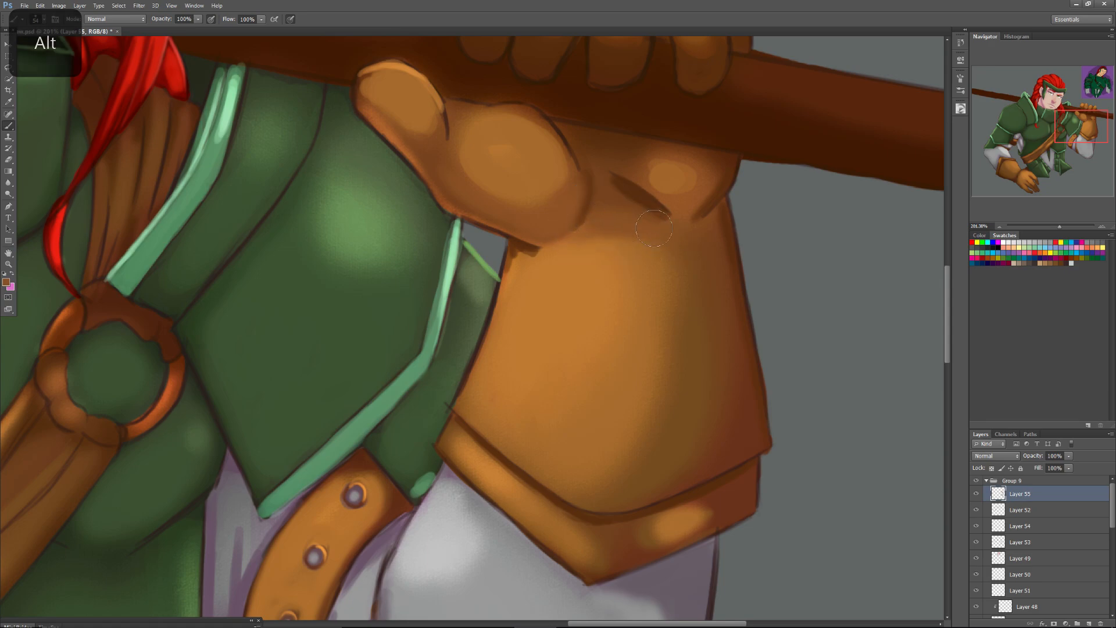
Blend sampled browns over the shaded outer side of the glove's cuff, from the wrist down to the trim.
left_click(734, 412, "alt")
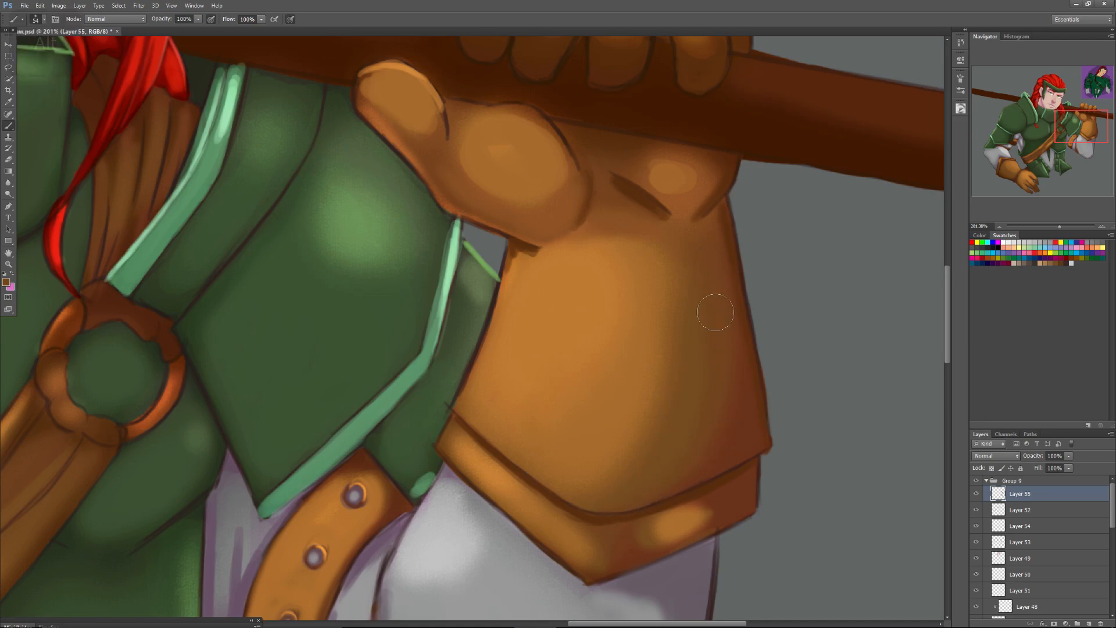
left_click(740, 400, "alt")
mouse_move(742, 399)
left_mouse_down()
mouse_move(740, 334)
mouse_move(707, 244)
left_mouse_up()
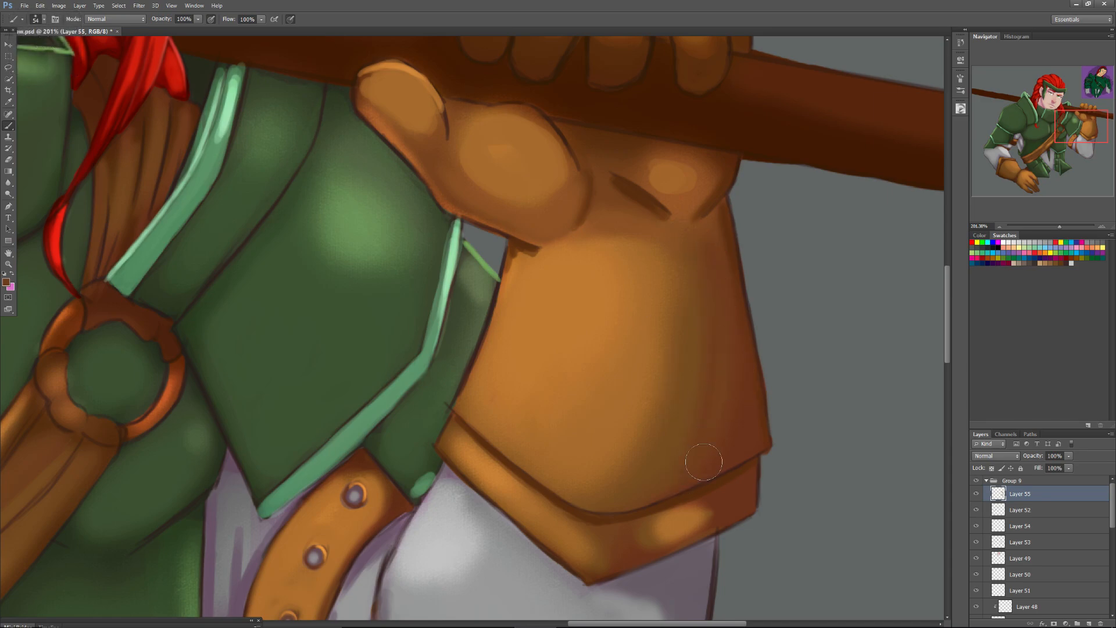
left_click(698, 374, "alt")
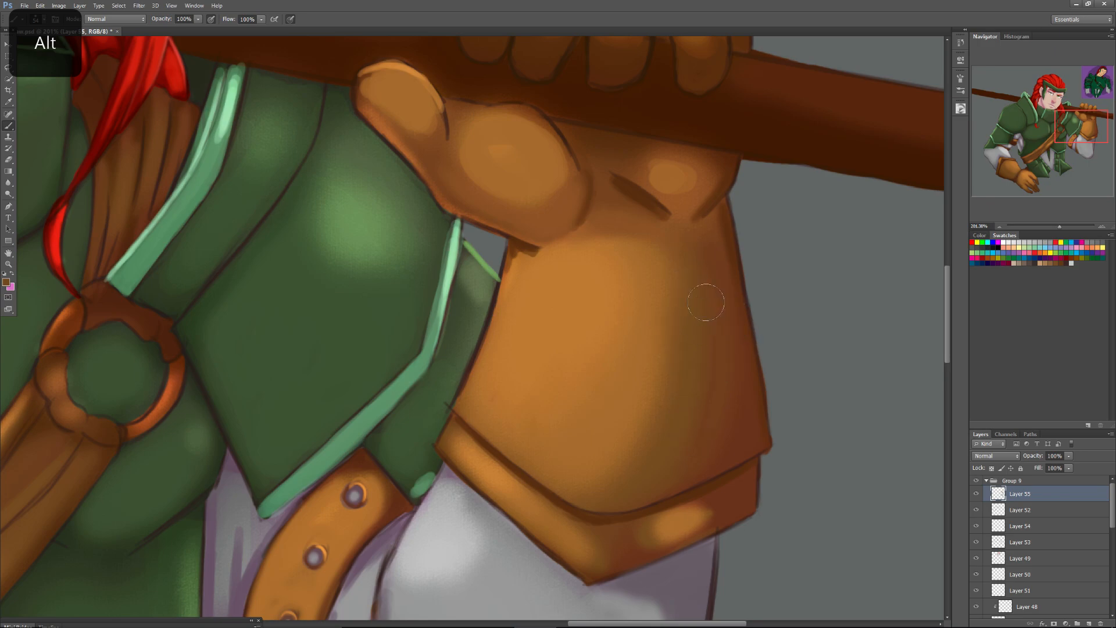
left_click(677, 412, "alt")
left_click(721, 403, "alt")
left_click(606, 498, "alt")
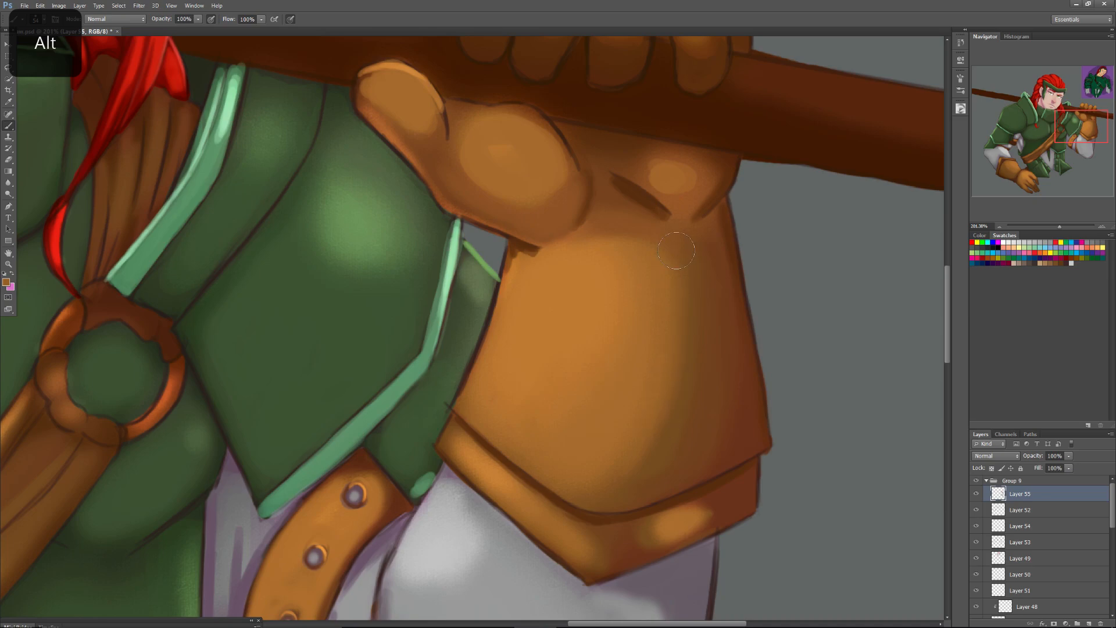
Set the brush size to 43 px and smooth the cuff's transition from light orange to shadow with sampled orange.
right_click(636, 411)
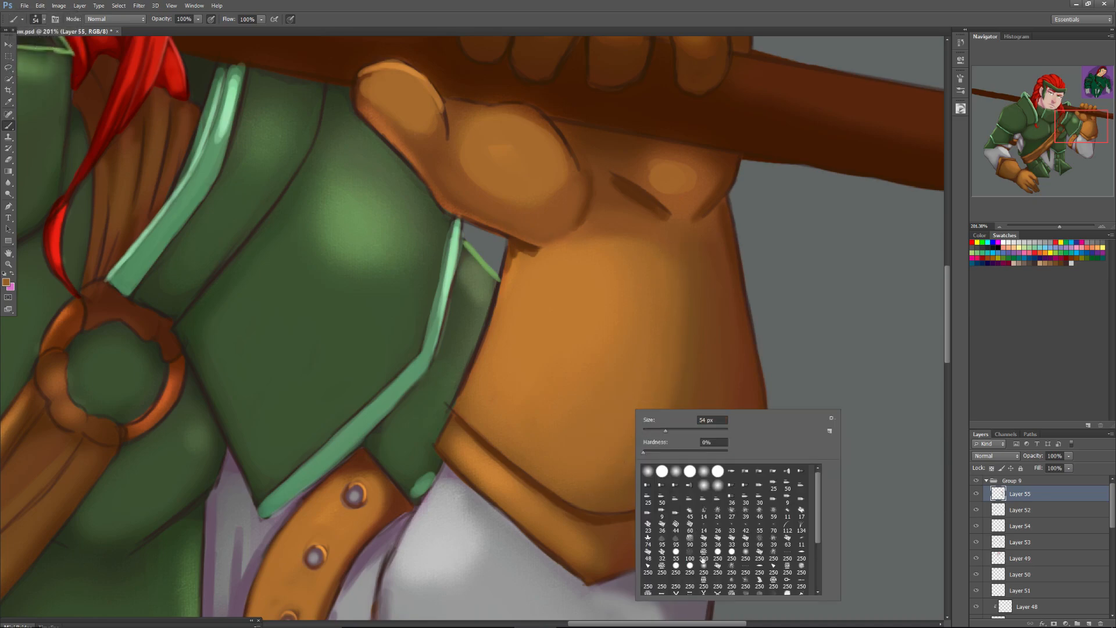
left_click(703, 568)
left_click(675, 432)
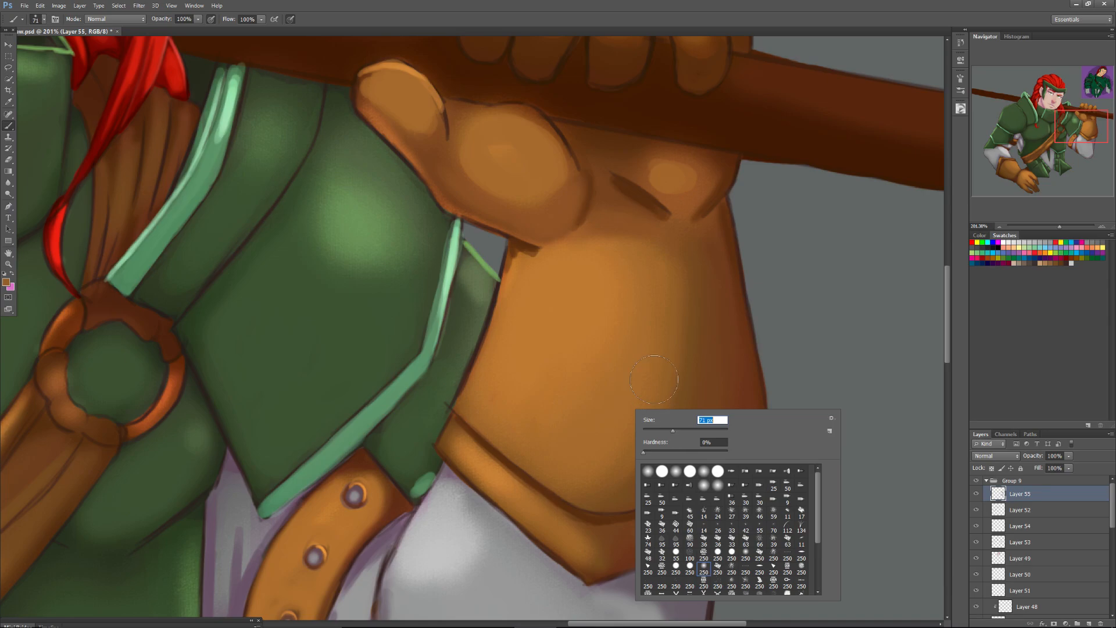
left_click(678, 309, "alt")
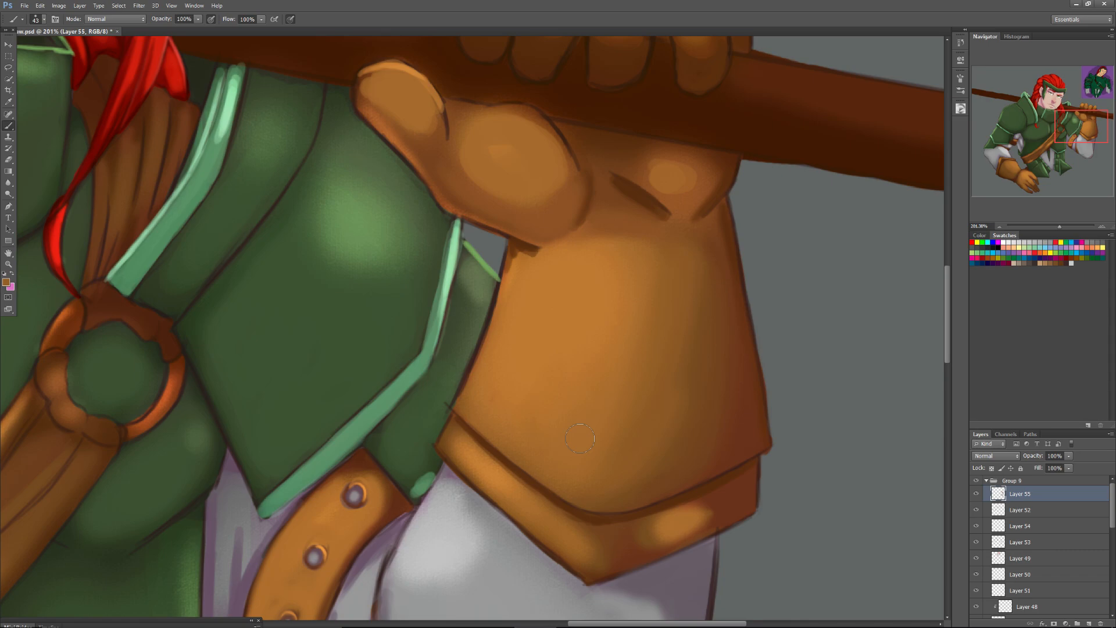
Sample light orange, set the brush size to 12 px, and paint over the dark outline along the cuff's inner edge.
right_click(510, 329)
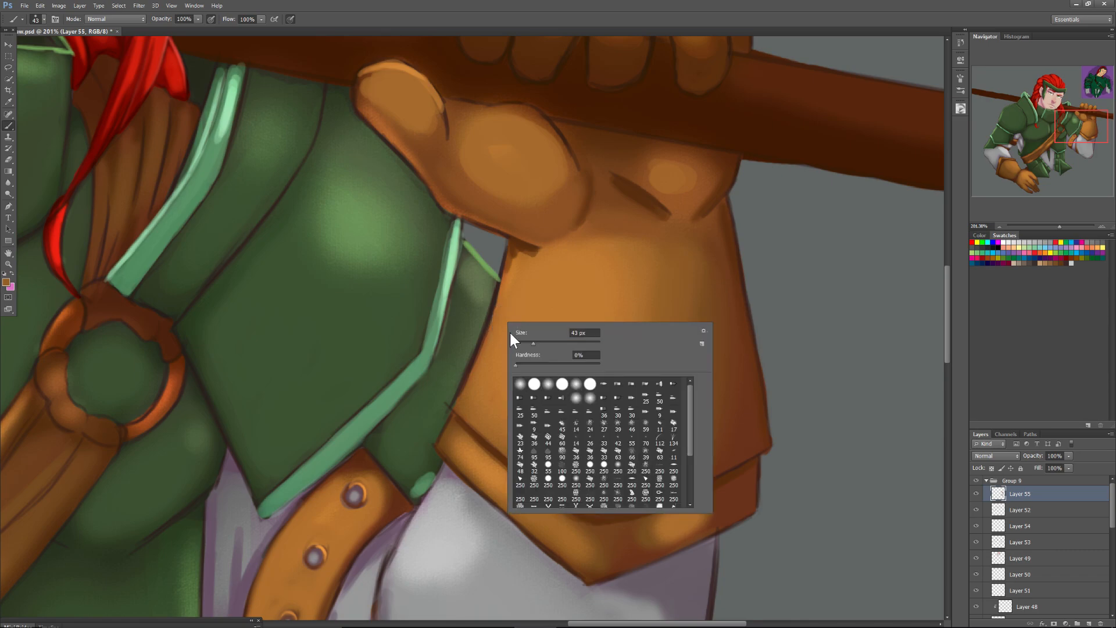
left_click(512, 274, "alt")
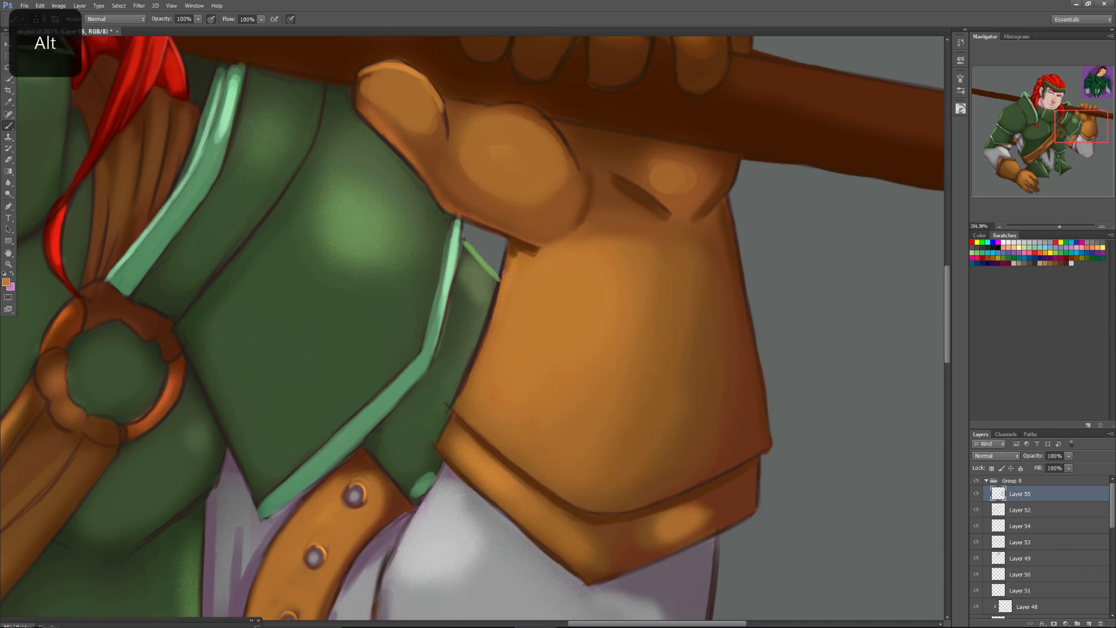
mouse_move(480, 358)
left_mouse_down()
mouse_move(489, 331)
mouse_move(458, 401)
mouse_move(508, 266)
mouse_move(454, 426)
left_mouse_up()
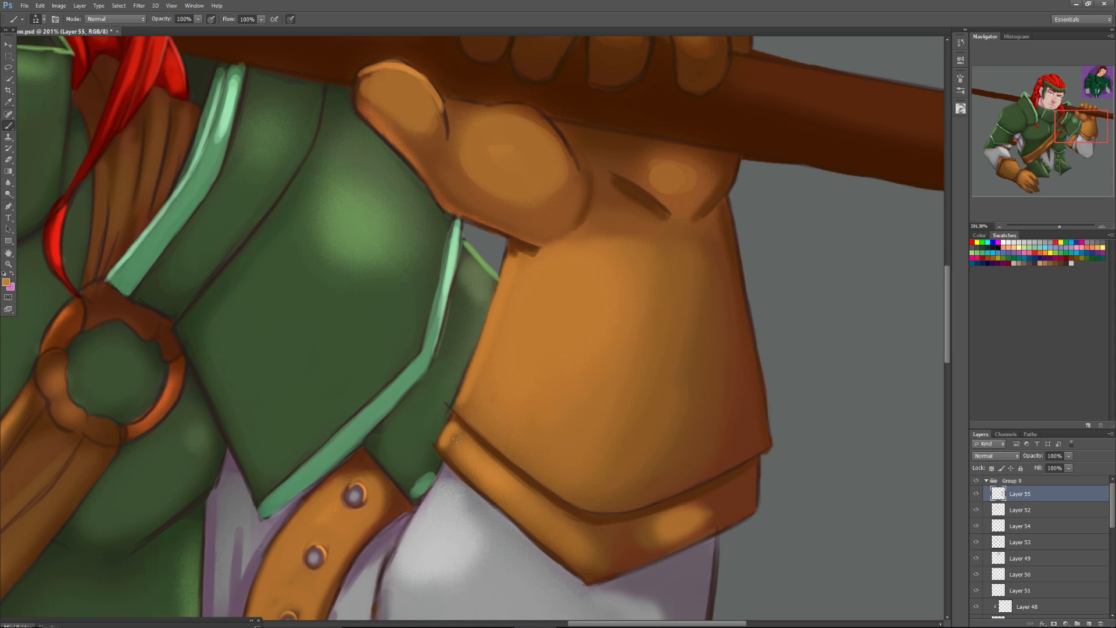
Set the brush size to 36 px and blend sampled browns over the cuff's trim, toning down its bright highlight.
key("alt")
right_click(462, 447)
left_click_drag(480, 459, 484, 459)
key("Return")
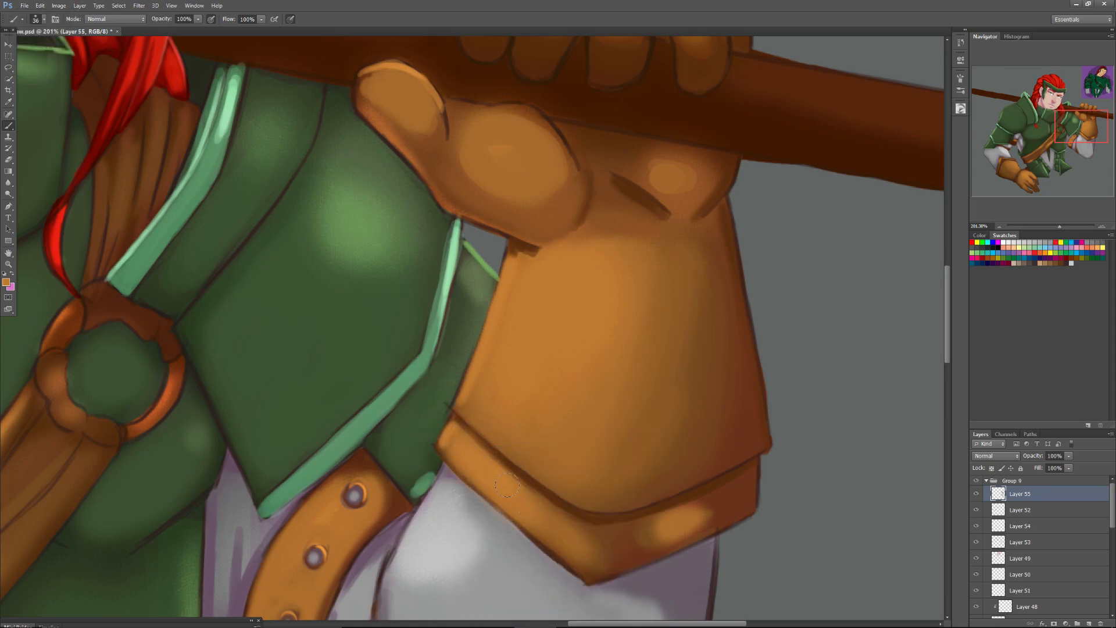
left_click(647, 538, "alt")
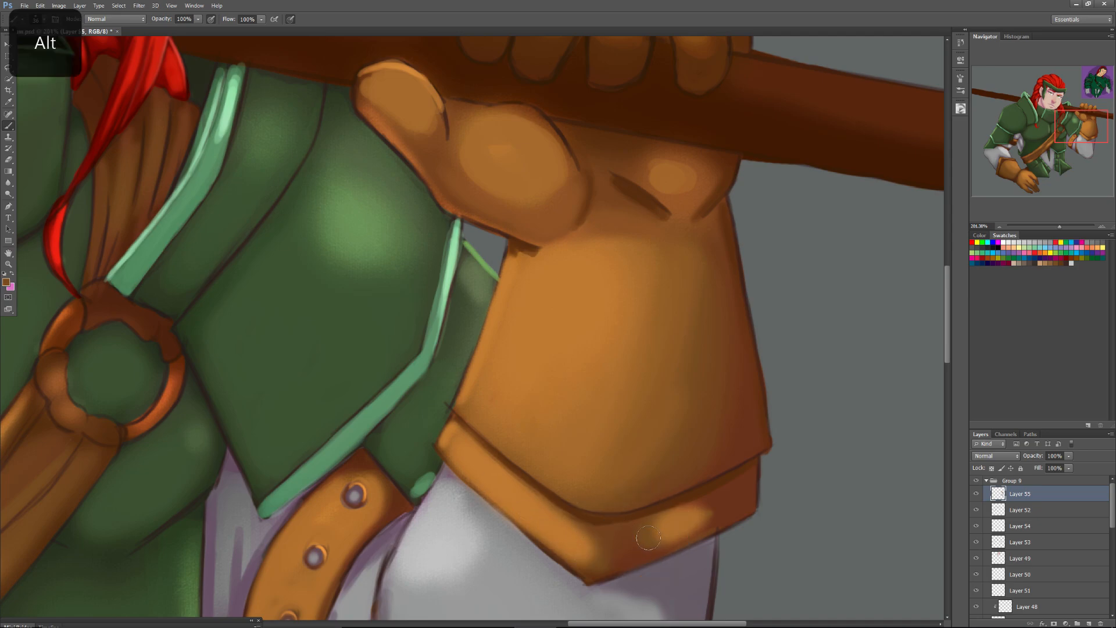
left_click_drag(690, 524, 655, 540)
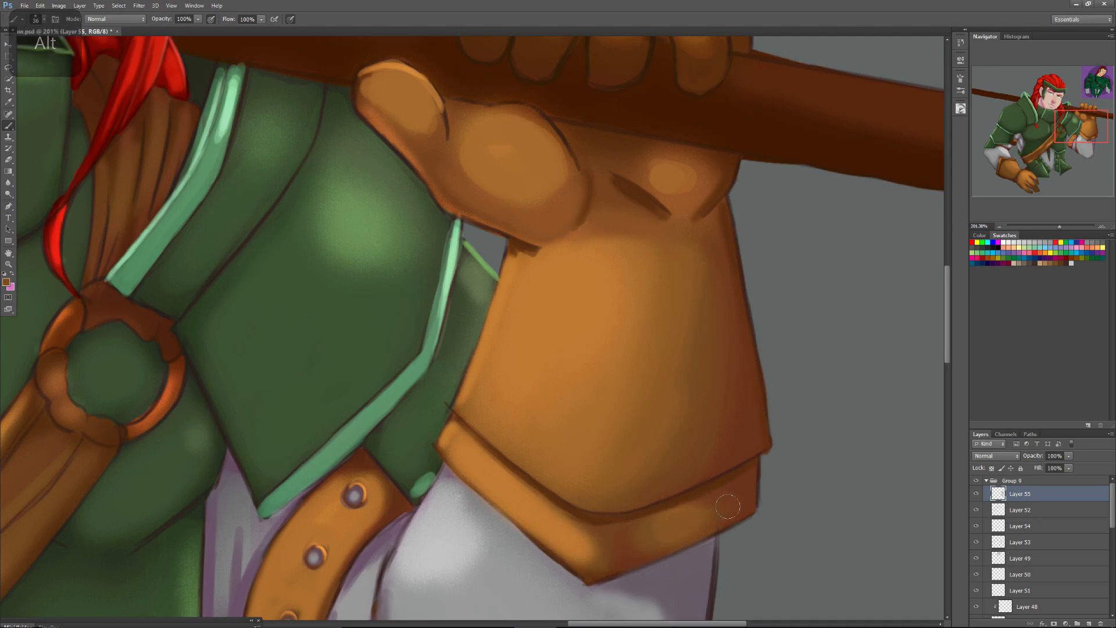
mouse_move(611, 549)
left_mouse_down()
mouse_move(576, 552)
mouse_move(573, 541)
mouse_move(592, 556)
left_mouse_up()
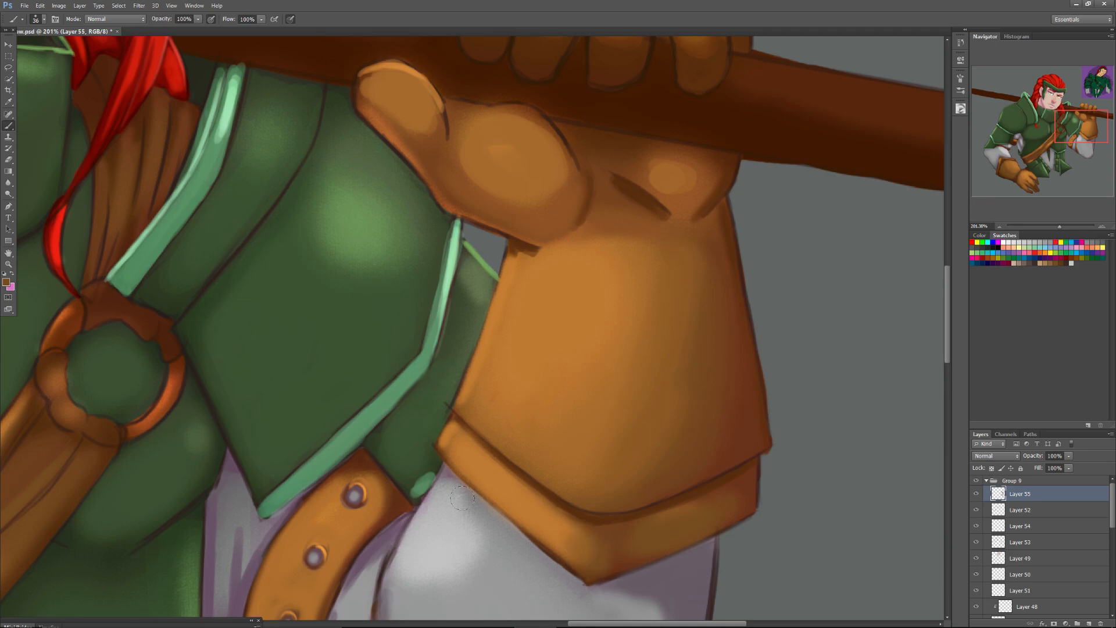
View the whole painting and toggle Layer 55's visibility to compare the artwork with and without the new paint.
left_click_drag(1059, 225, 1046, 229)
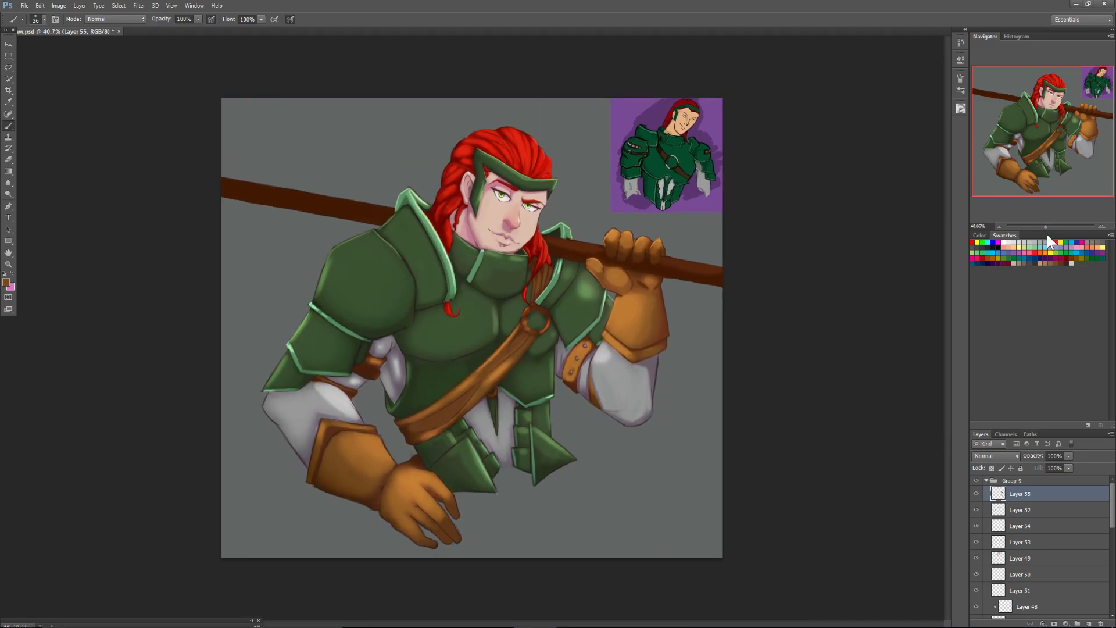
left_click(977, 495)
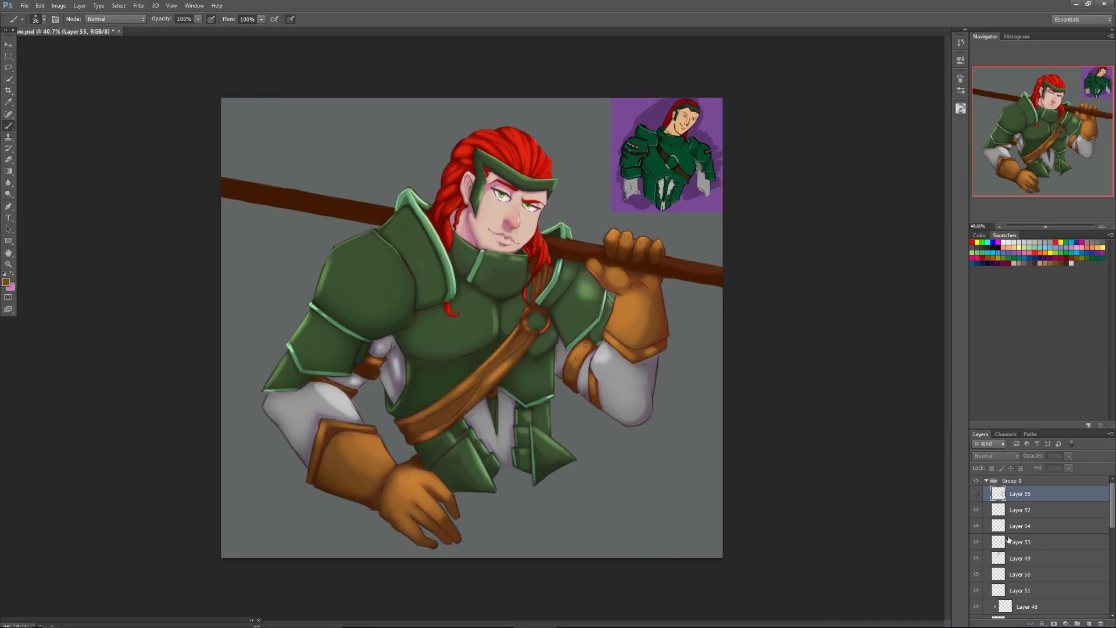
left_click(977, 496)
left_click(978, 496)
left_click(977, 496)
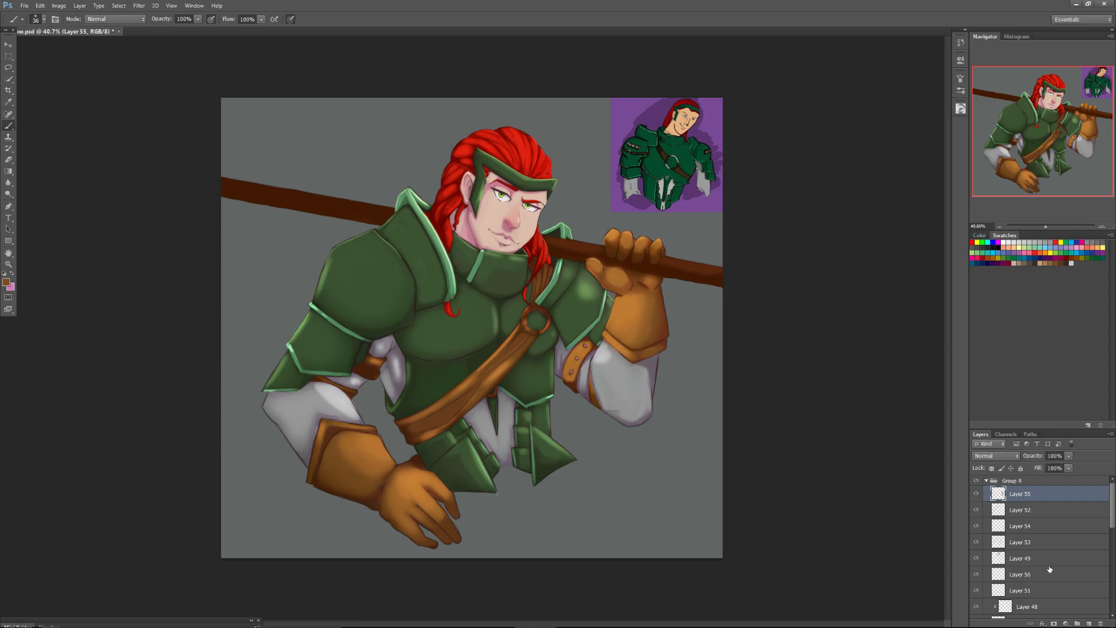
Sample a purplish grey, set the brush size to 49 px, and shade the grey sleeve below the raised glove's cuff.
right_click(645, 369, "alt")
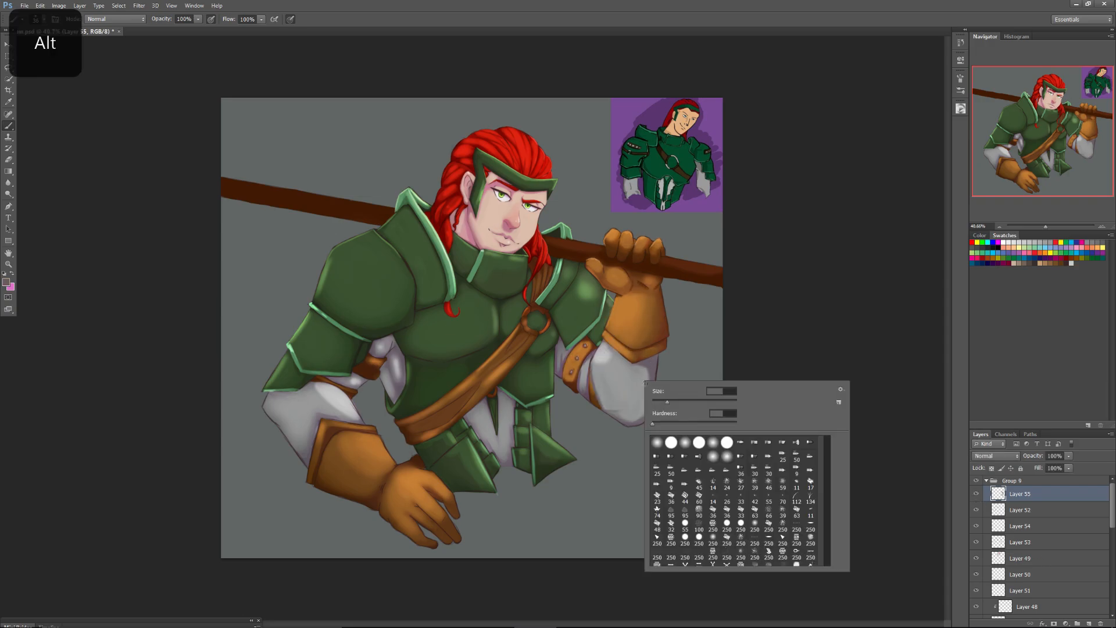
left_click_drag(668, 402, 671, 403)
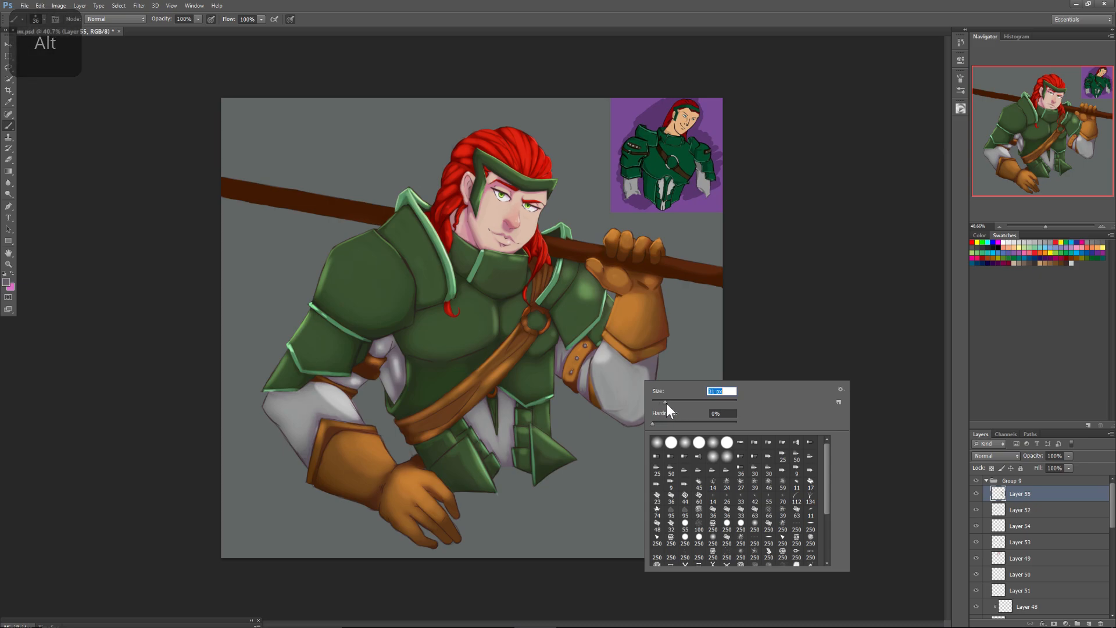
left_click(643, 372)
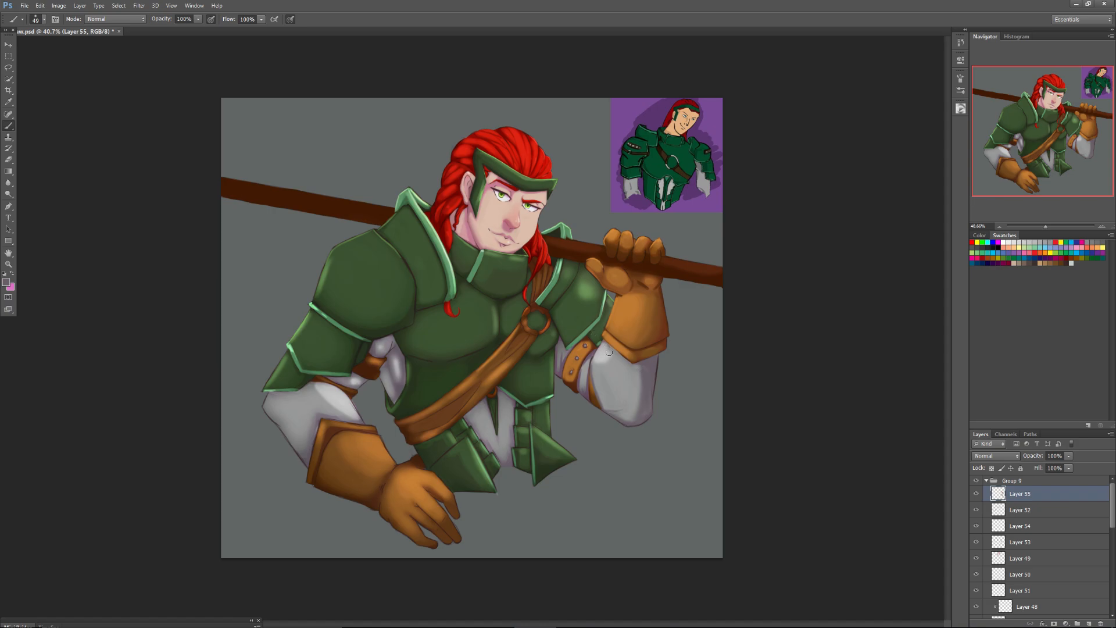
left_click_drag(1048, 227, 1056, 226)
left_click_drag(1034, 128, 1055, 134)
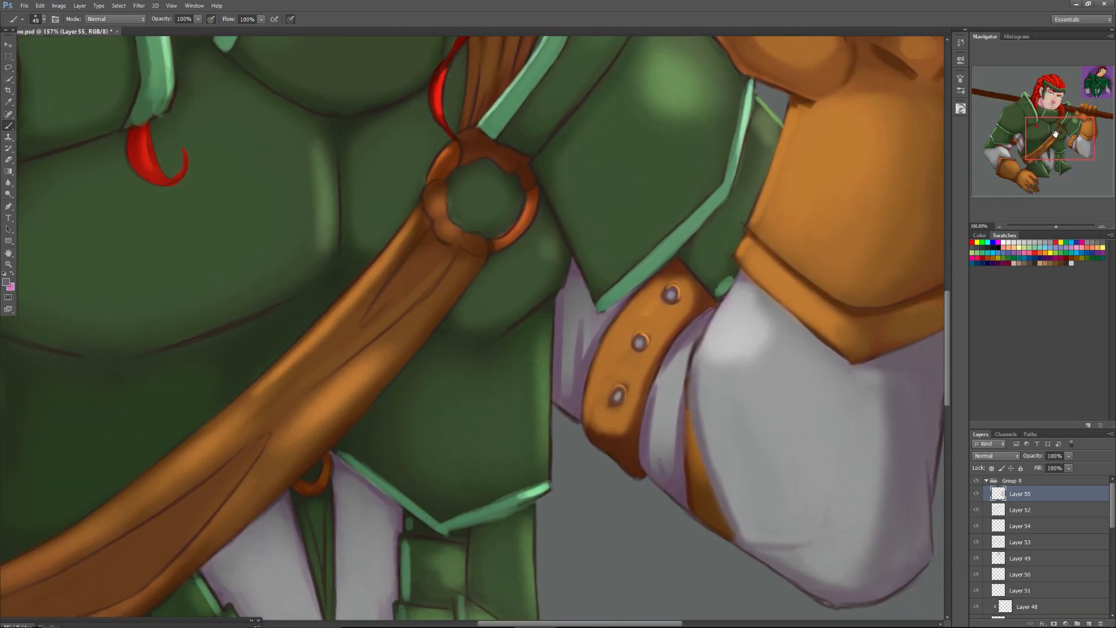
Set the brush size to 27 px and shade the grey sleeve beneath the cuff with sampled grey and purplish grey.
right_click(780, 348)
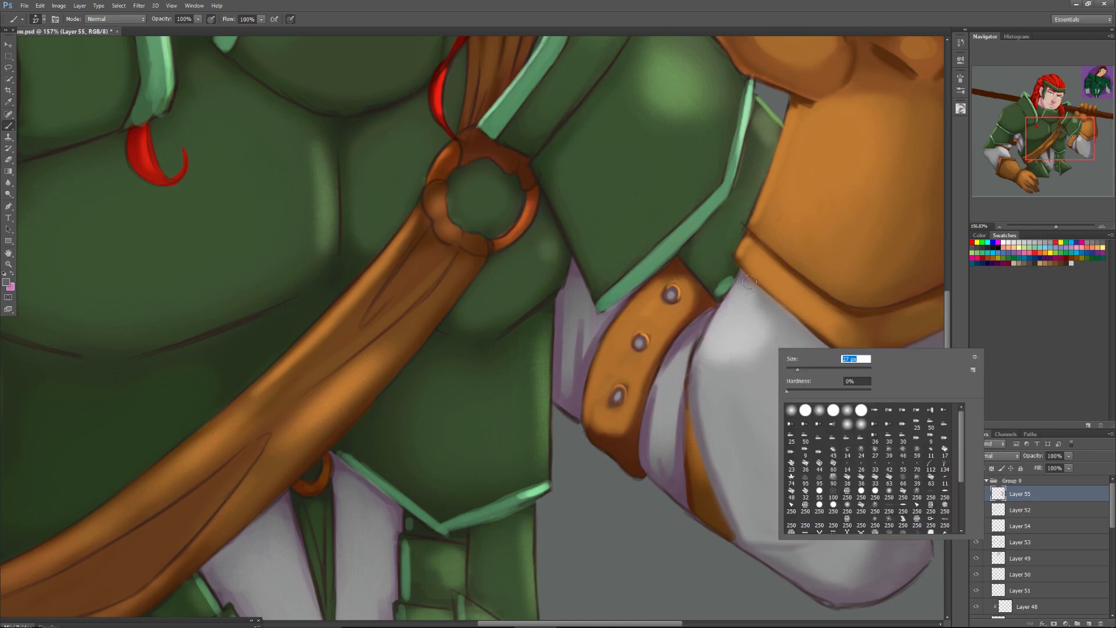
key("Return")
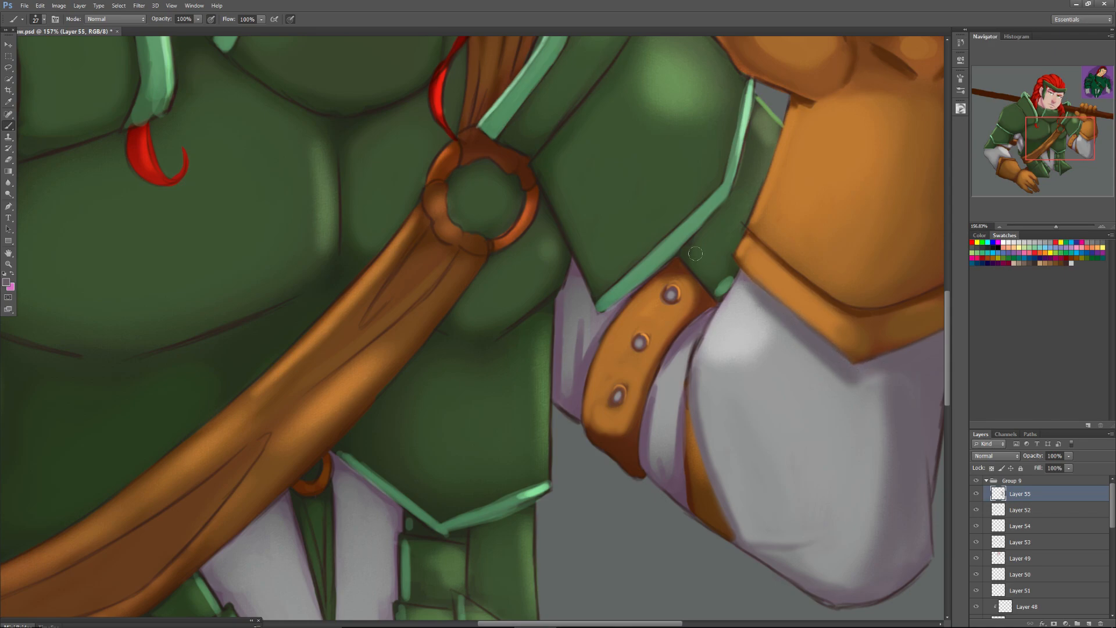
left_click(801, 366, "alt")
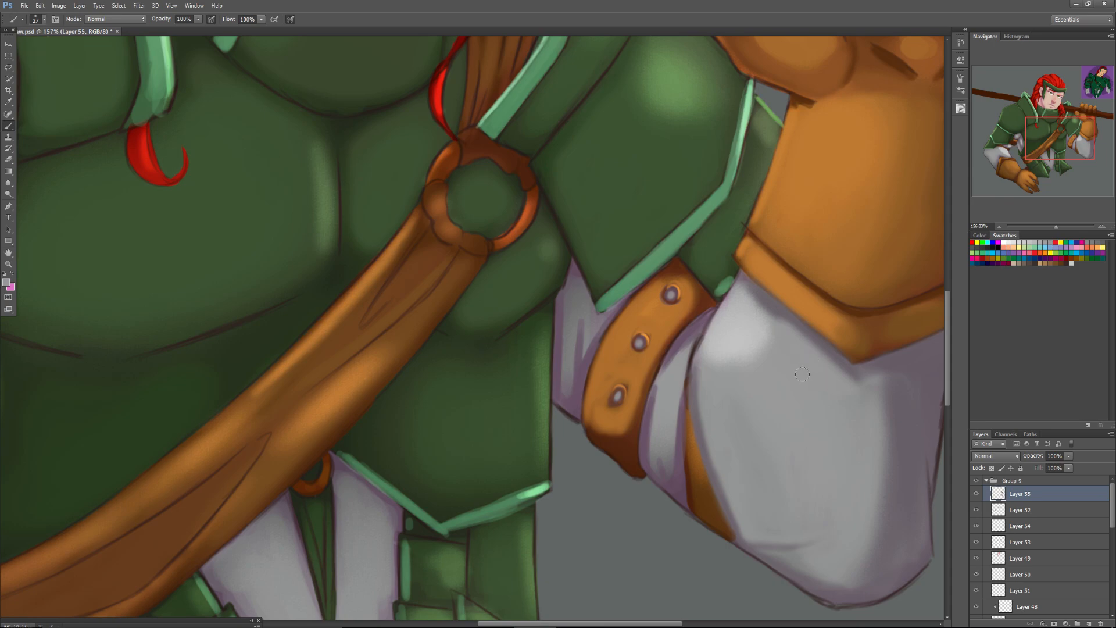
left_click(915, 367, "alt")
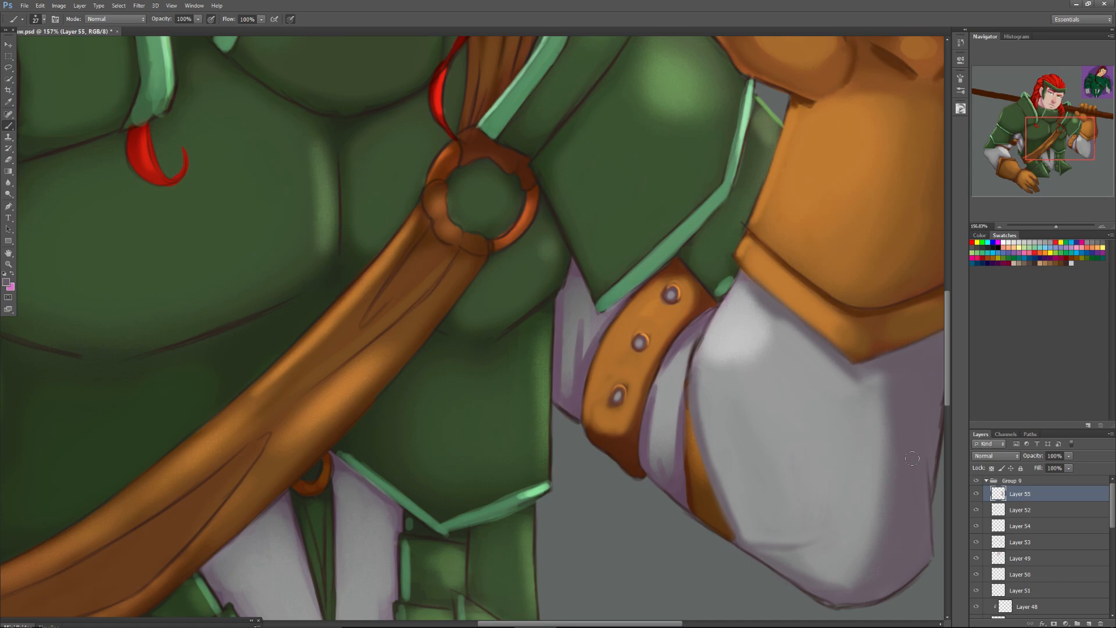
Set the brush size to 14 px, sample a brown, and paint over both exposed sides of the strap's ring as a base.
left_click_drag(1053, 130, 1040, 115)
right_click(604, 370)
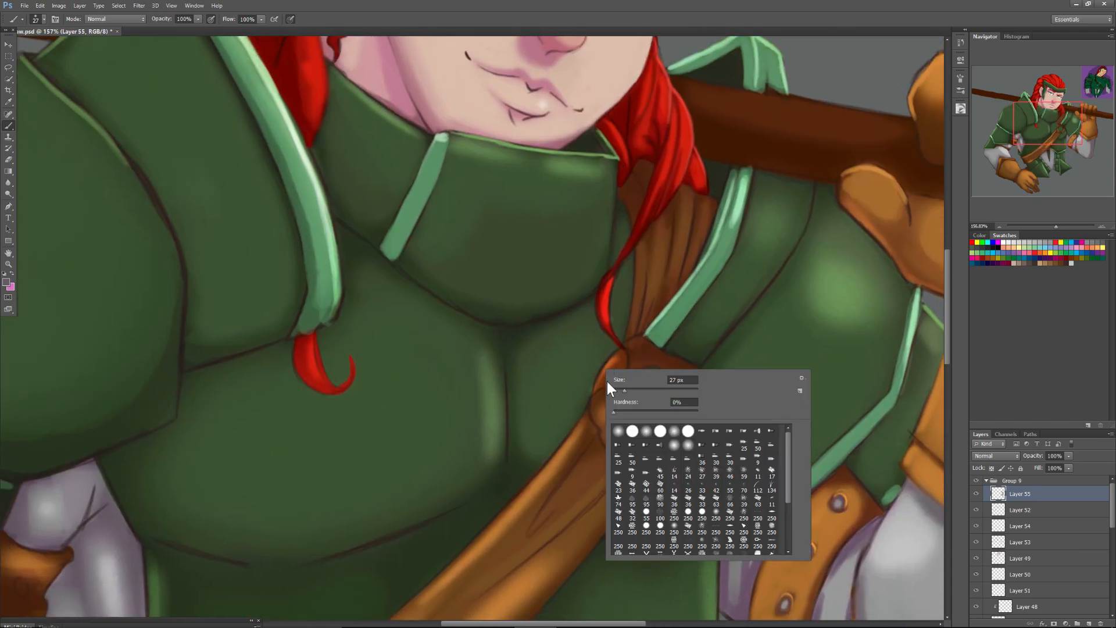
left_click_drag(622, 391, 618, 391)
left_click(620, 361, "alt")
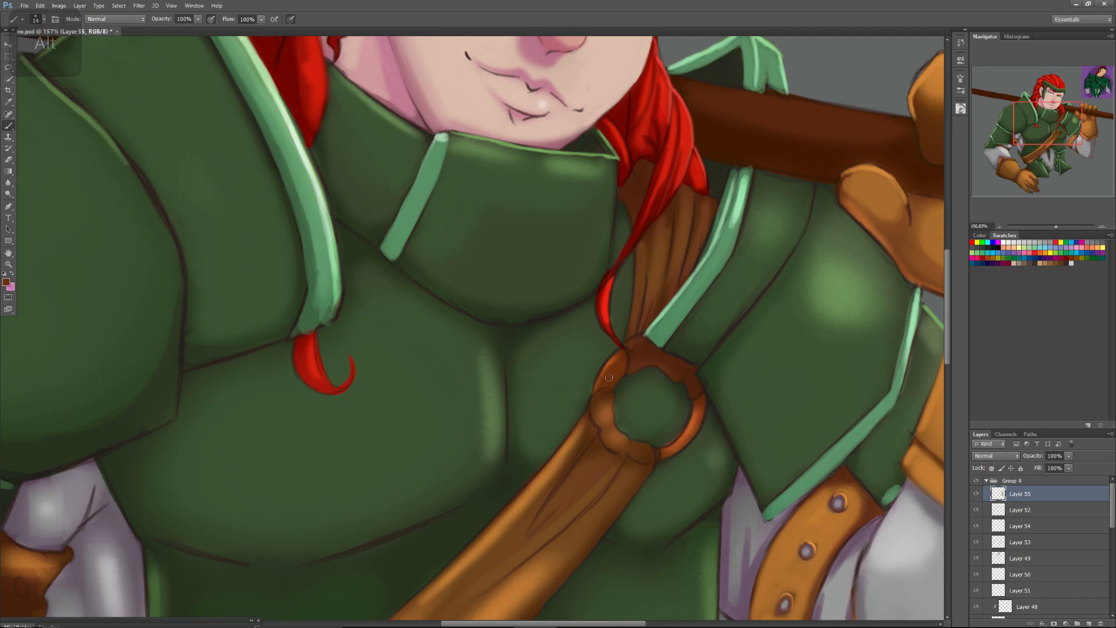
left_click_drag(613, 361, 598, 387)
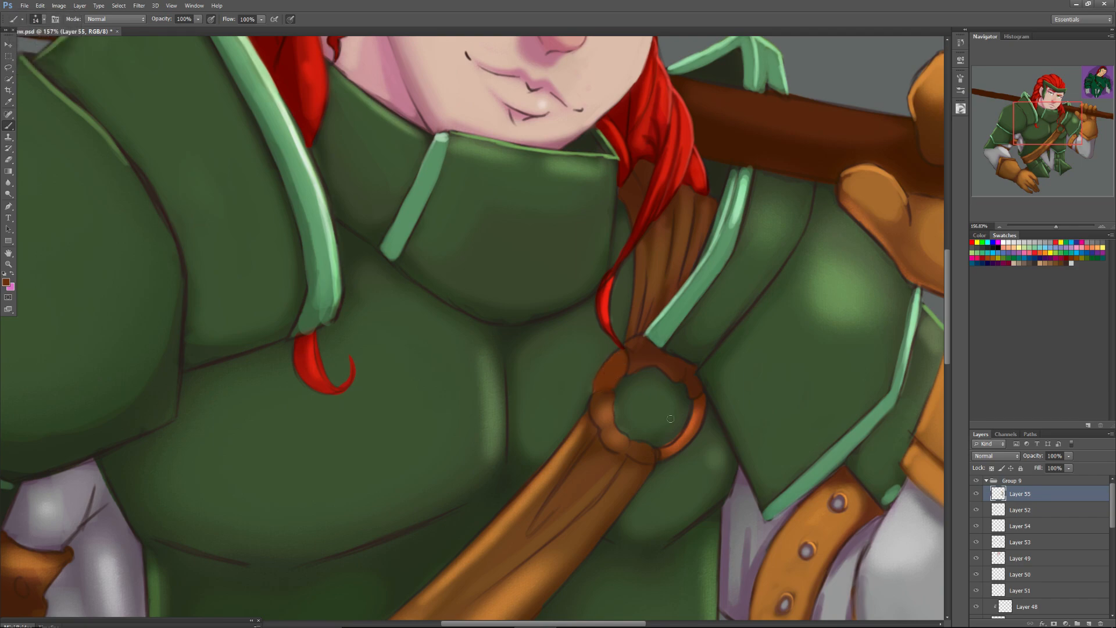
mouse_move(662, 452)
left_mouse_down()
mouse_move(699, 405)
mouse_move(665, 456)
left_mouse_up()
left_click(681, 415, "alt")
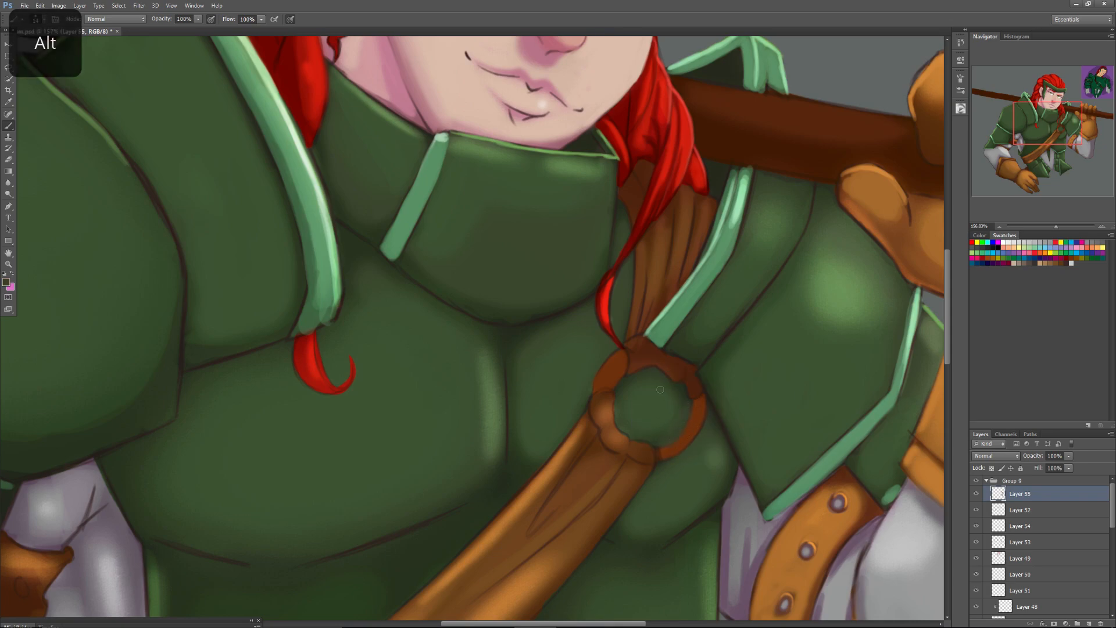
left_click(617, 391, "alt")
left_click(695, 417, "alt")
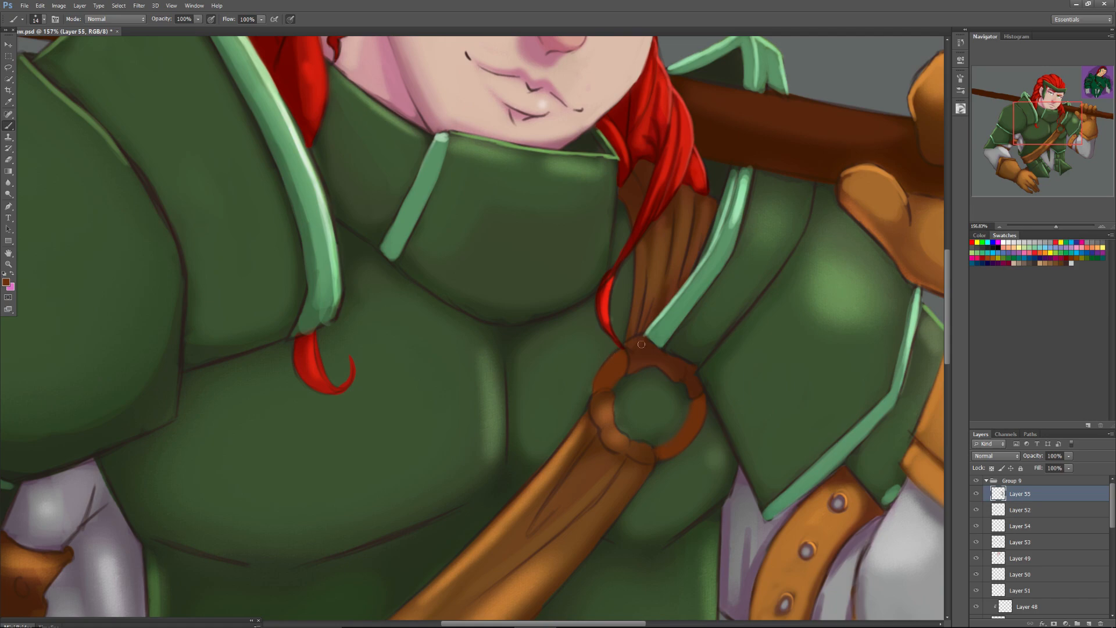
Choose a light orange on the colour wheel and paint it along both exposed sides of the strap's ring.
left_click(960, 108)
mouse_move(860, 183)
left_mouse_down()
mouse_move(873, 169)
mouse_move(842, 144)
left_mouse_up()
left_click_drag(619, 357, 595, 386)
mouse_move(679, 434)
left_mouse_down()
mouse_move(662, 448)
mouse_move(694, 406)
left_mouse_up()
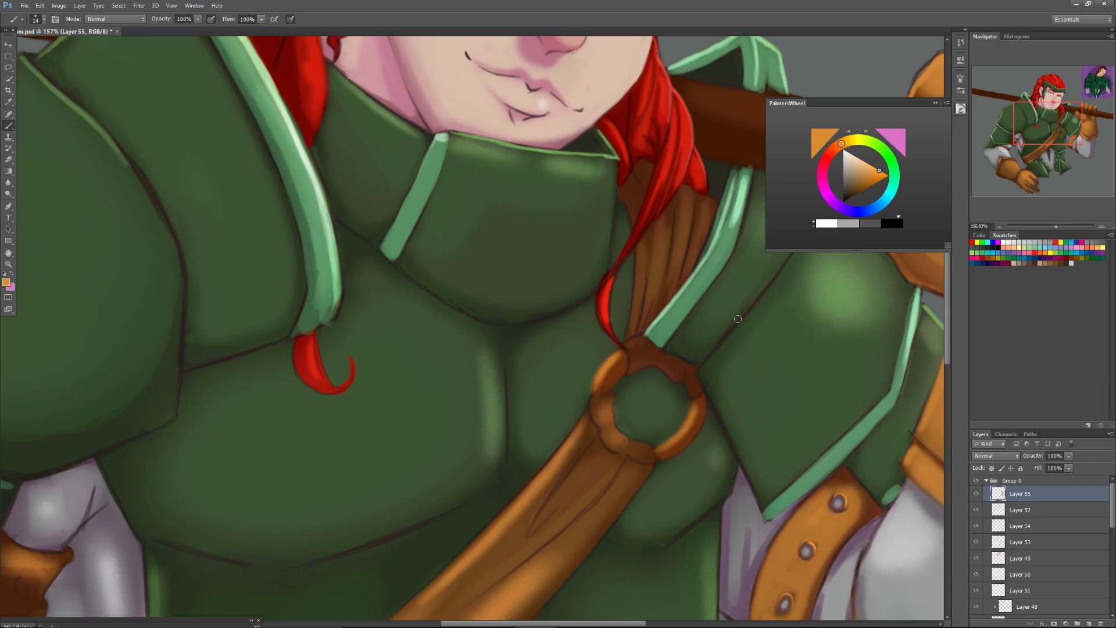
Choose a light yellow, switch to a smaller hard round brush, and paint thin highlights on both sides of the ring.
left_click(869, 164)
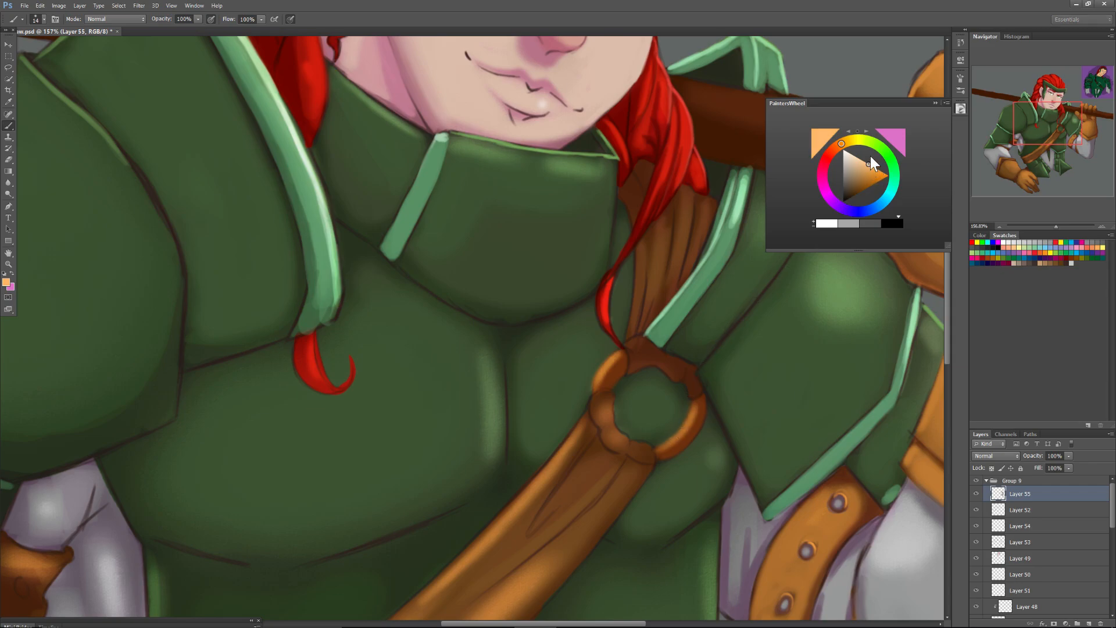
left_click(846, 136)
right_click(614, 346)
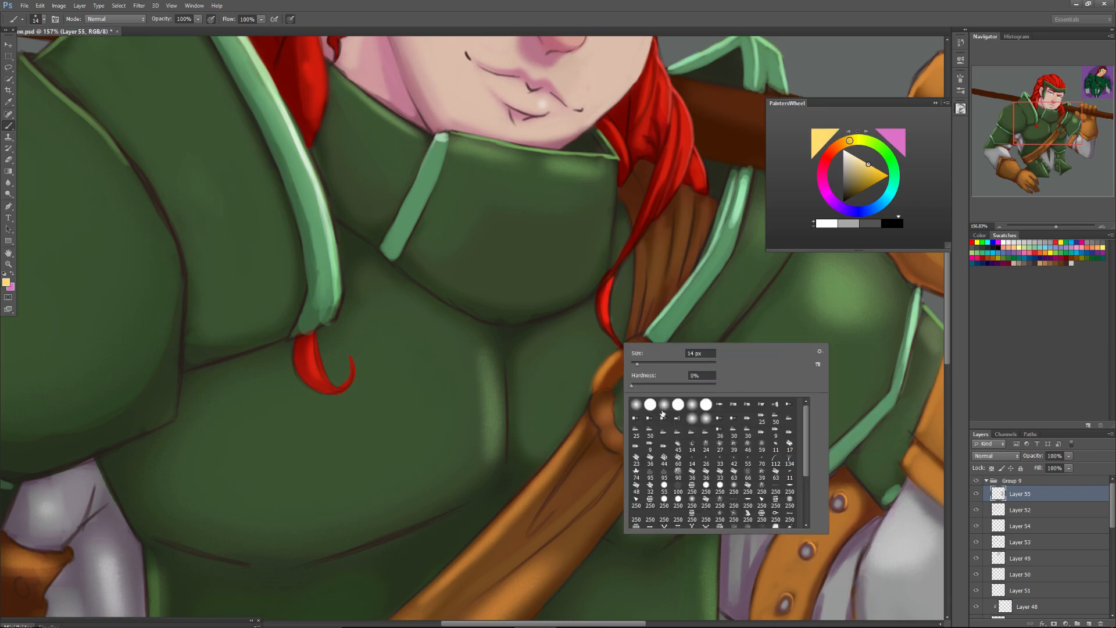
left_click(664, 484)
left_click(633, 364)
left_click(598, 375)
mouse_move(597, 375)
left_mouse_down()
mouse_move(616, 355)
mouse_move(599, 385)
left_mouse_up()
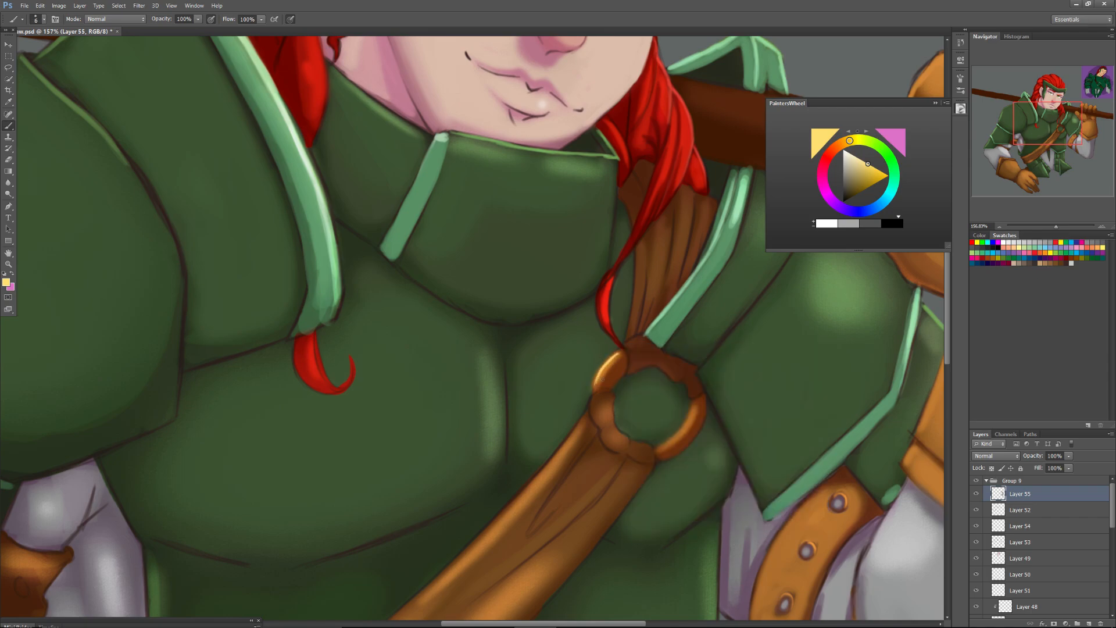
left_click_drag(666, 443, 690, 404)
Sample a brown, set the brush size to 13 px, and paint folds on the leather loop at the ring's upper edge.
left_click(652, 284, "alt")
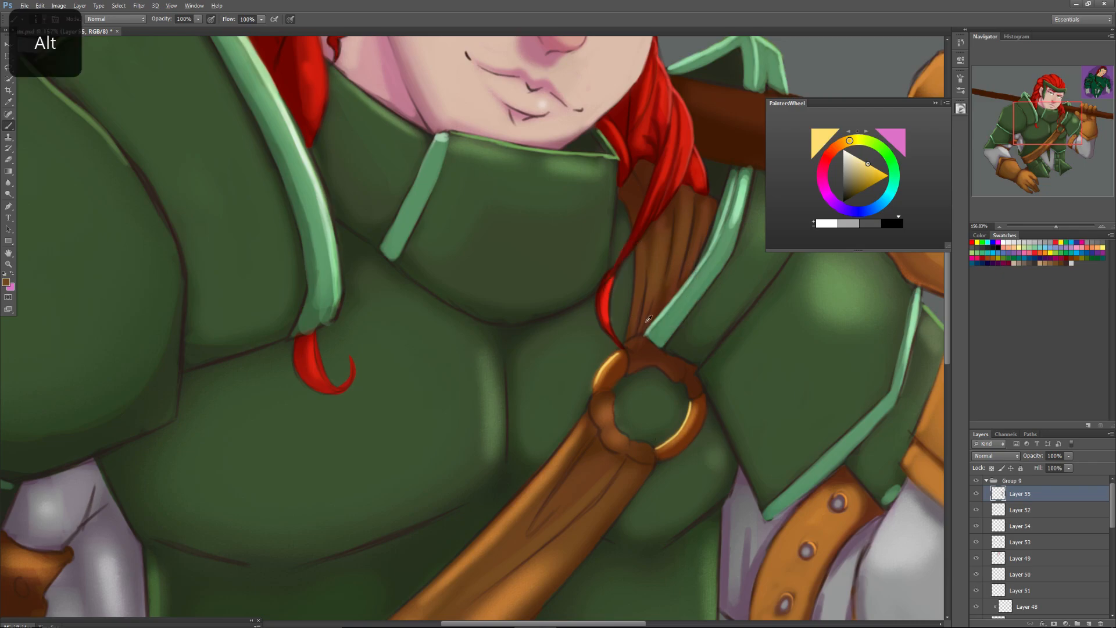
right_click(646, 337)
mouse_move(653, 356)
left_mouse_down()
mouse_move(629, 371)
mouse_move(626, 342)
mouse_move(650, 367)
left_mouse_up()
left_click(628, 347)
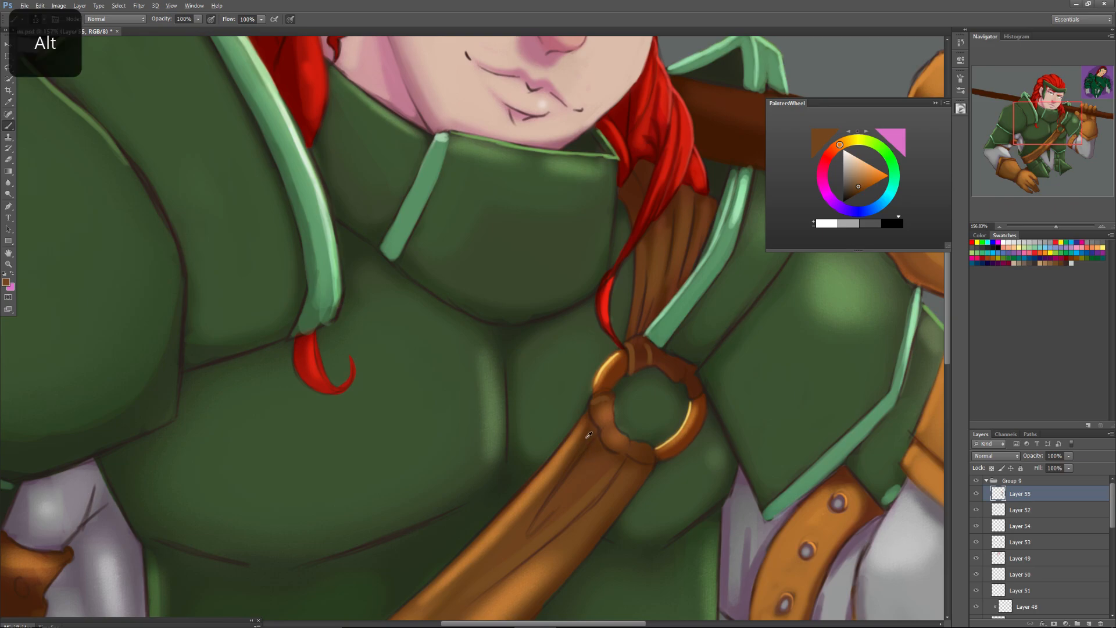
Sample darker browns, shade the gathered leather around the ring's lower edge, and deepen the strap's fold lines just below it.
left_click(642, 364, "alt")
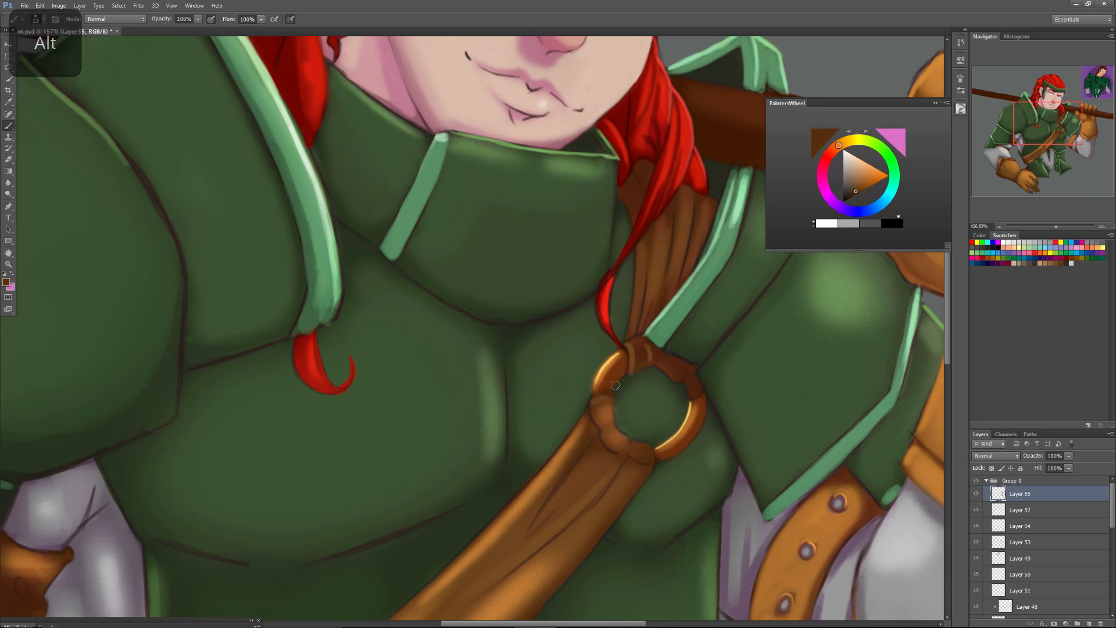
mouse_move(611, 421)
left_mouse_down()
mouse_move(607, 429)
mouse_move(612, 402)
left_mouse_up()
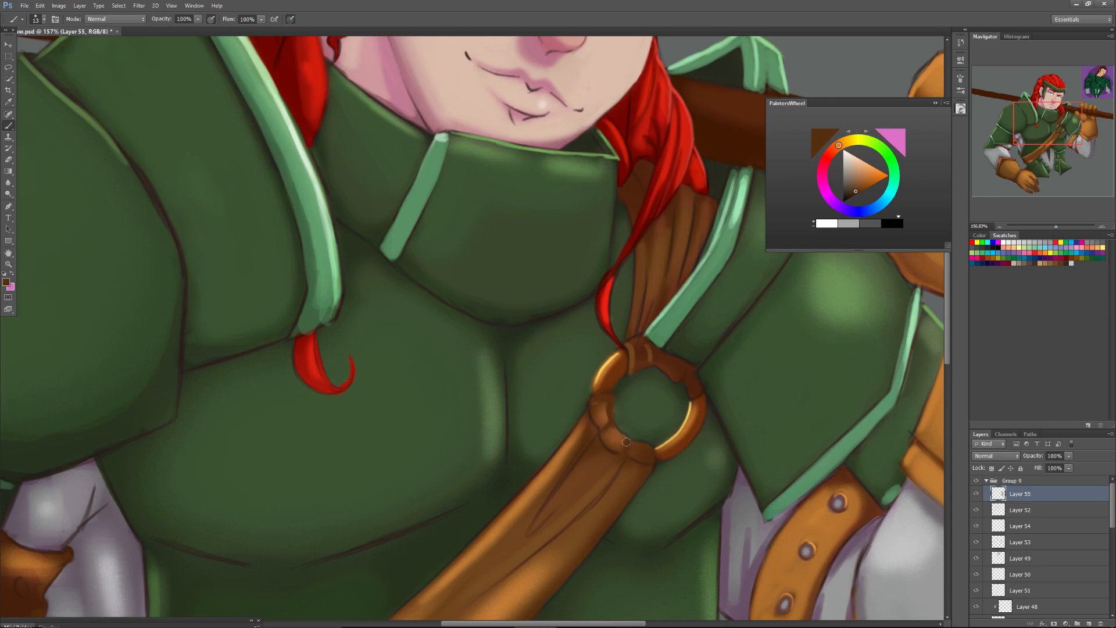
key("alt")
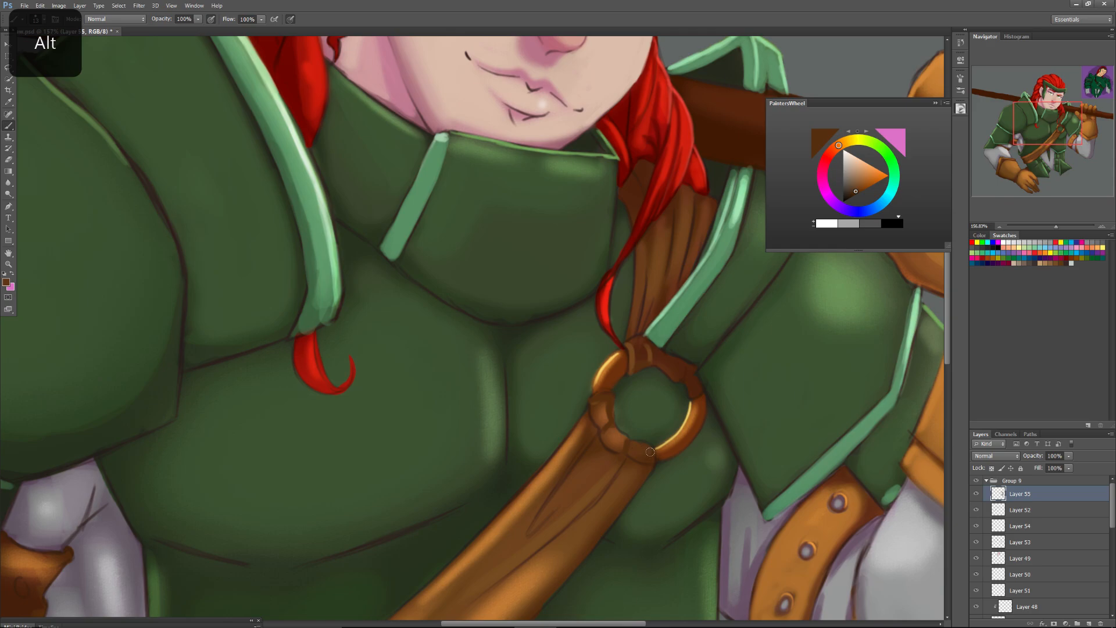
left_click(646, 450, "alt")
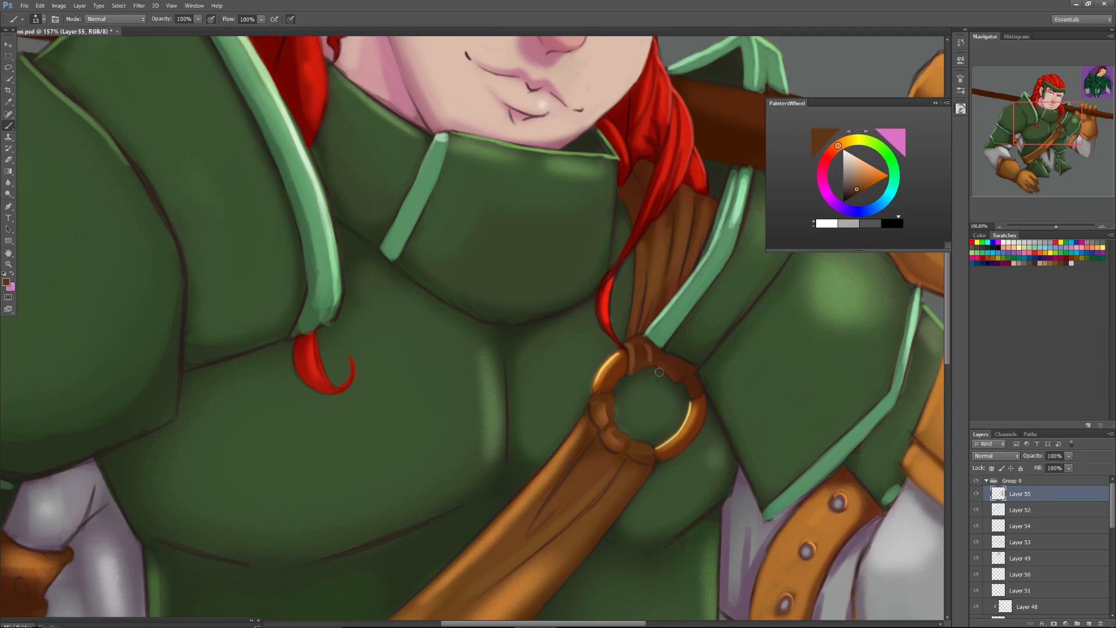
left_click(675, 364, "alt")
mouse_move(623, 461)
left_mouse_down()
mouse_move(538, 549)
mouse_move(587, 507)
mouse_move(553, 522)
mouse_move(577, 462)
mouse_move(521, 539)
mouse_move(559, 507)
left_mouse_up()
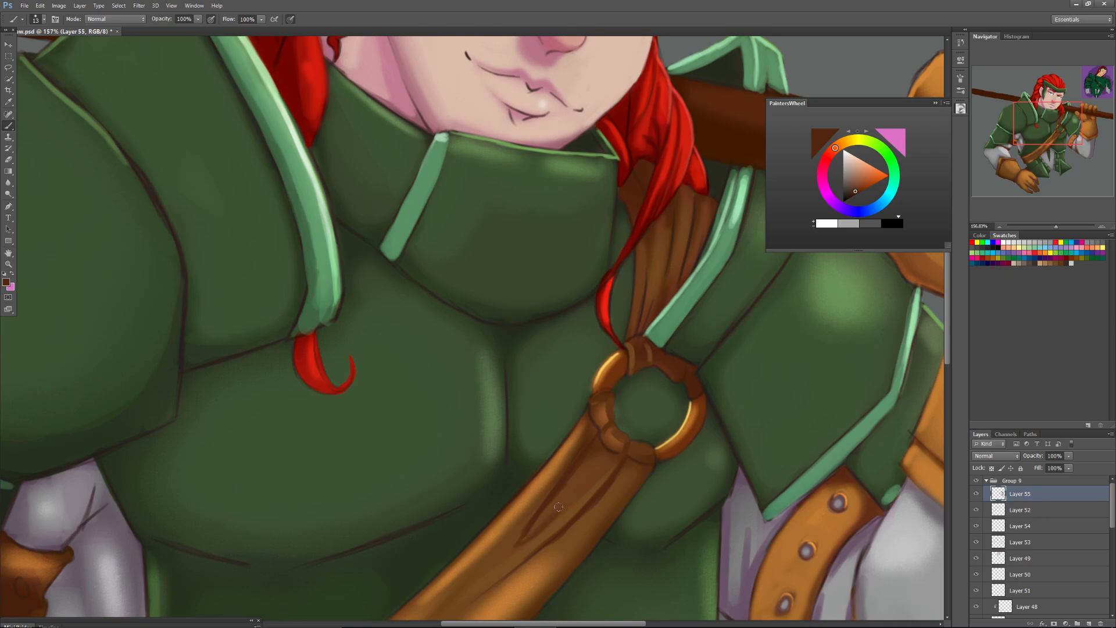
right_click(598, 483)
left_click_drag(627, 456, 570, 507)
left_click(585, 481, "alt")
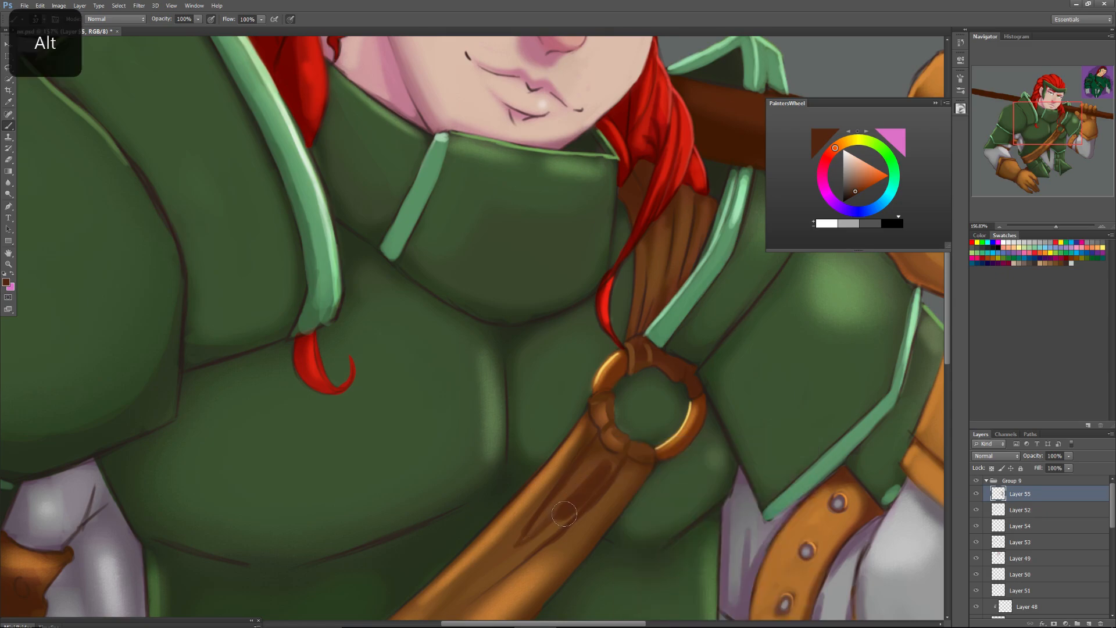
key("ctrl+z")
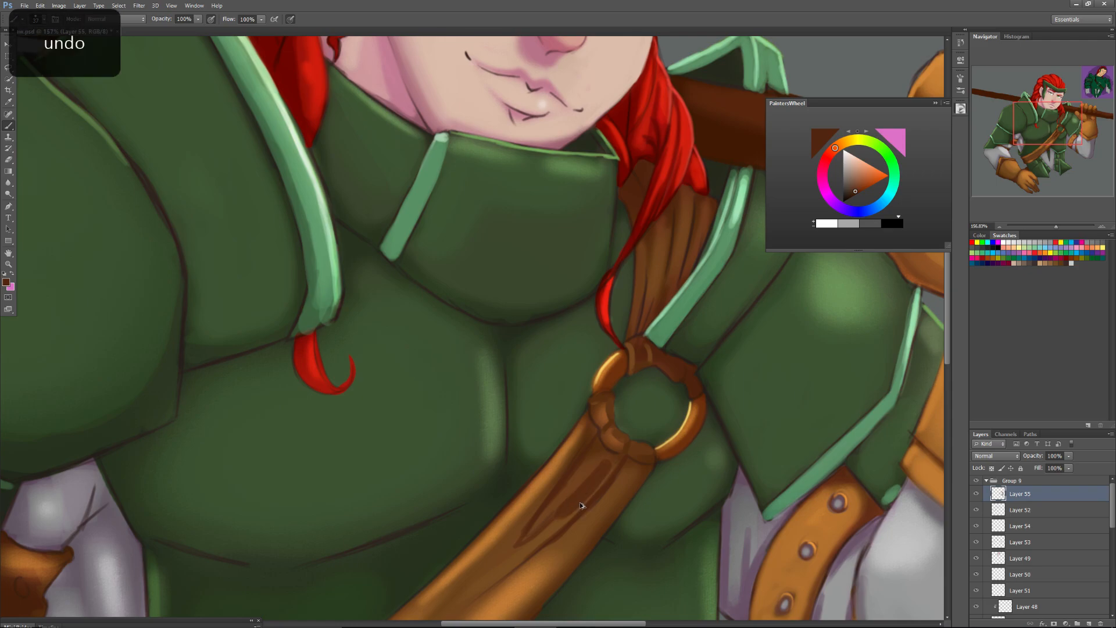
key("ctrl+z")
Sample a mid brown and blend it over the strap's fold lines below the ring with a 37 px brush.
left_click(586, 474, "alt")
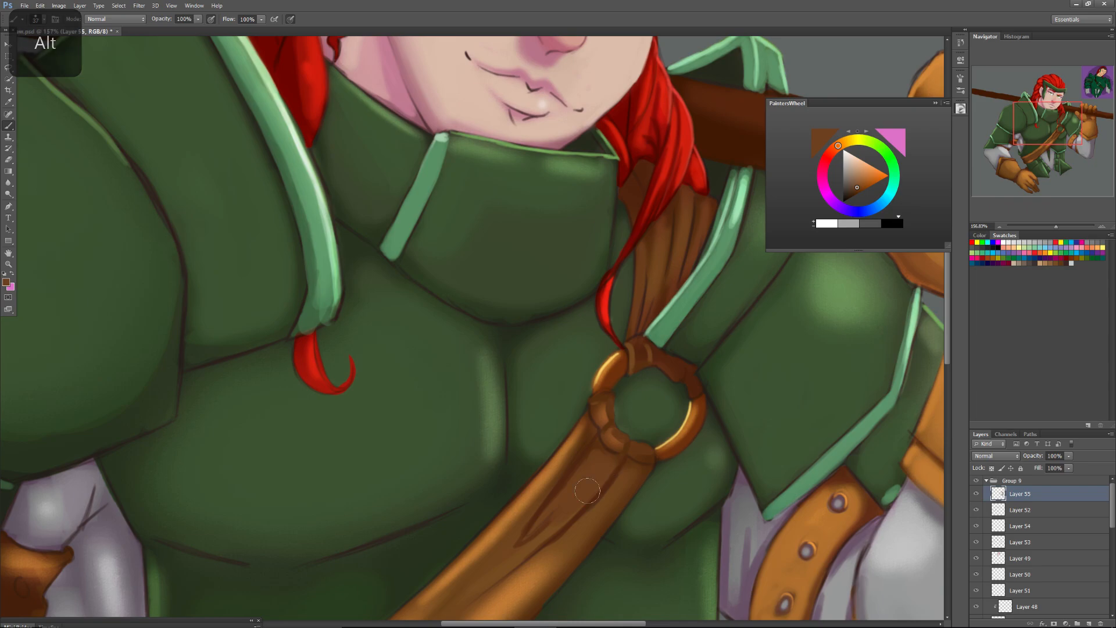
left_click_drag(593, 465, 528, 543)
left_click_drag(589, 465, 506, 565)
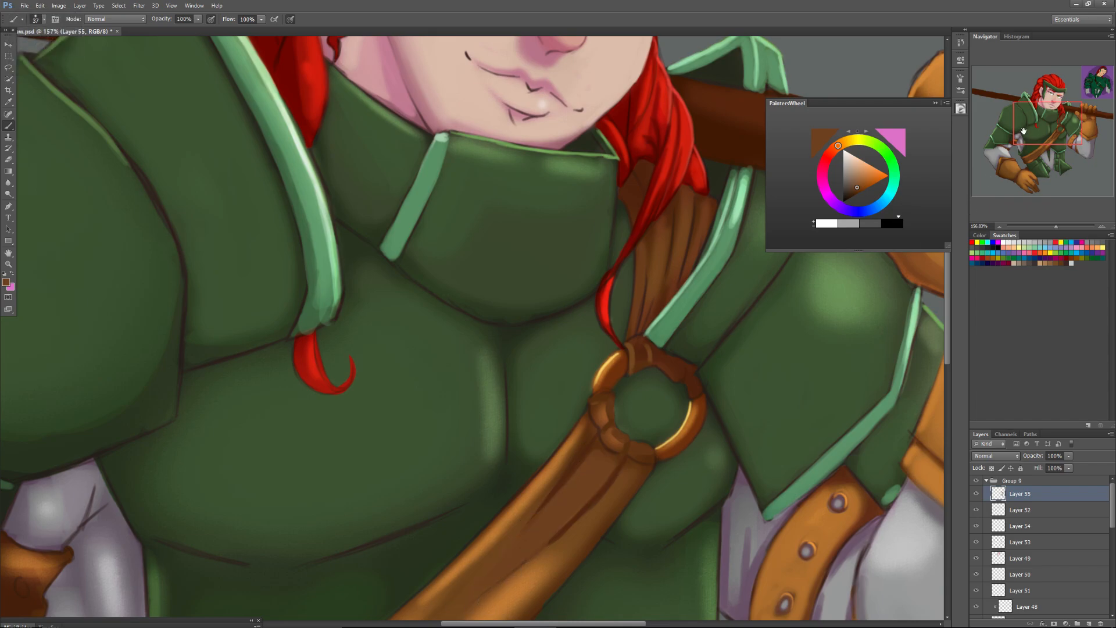
Sample a dark brown, set the brush size to 25 px, and deepen the long fold on the strap's lower half.
left_click_drag(1023, 132, 1016, 142)
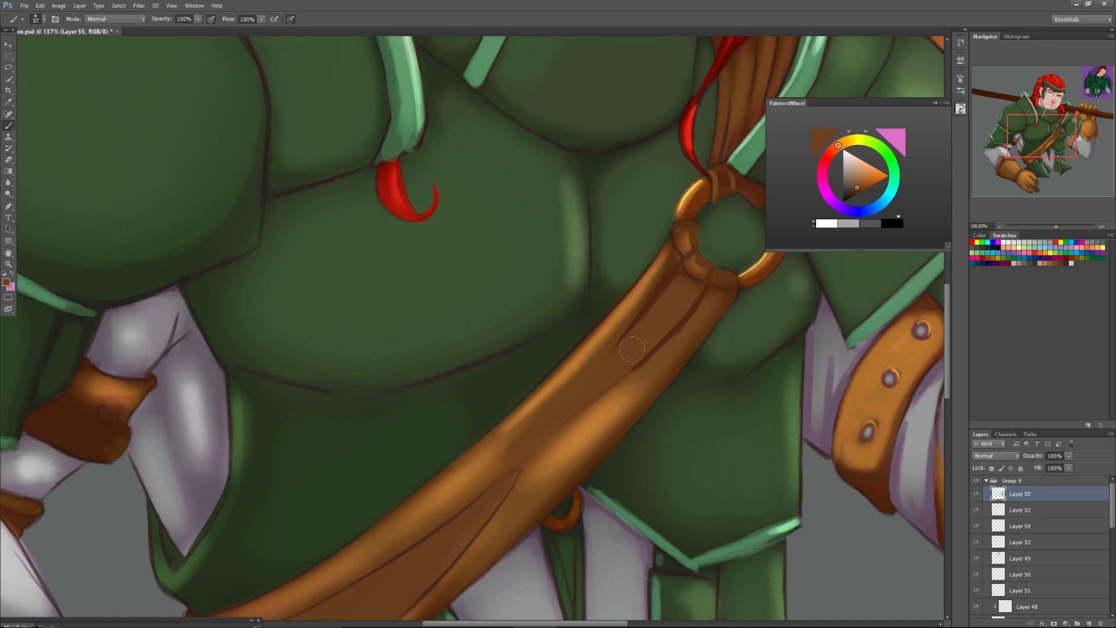
left_click(683, 317, "alt")
right_click(514, 506)
left_click(525, 458)
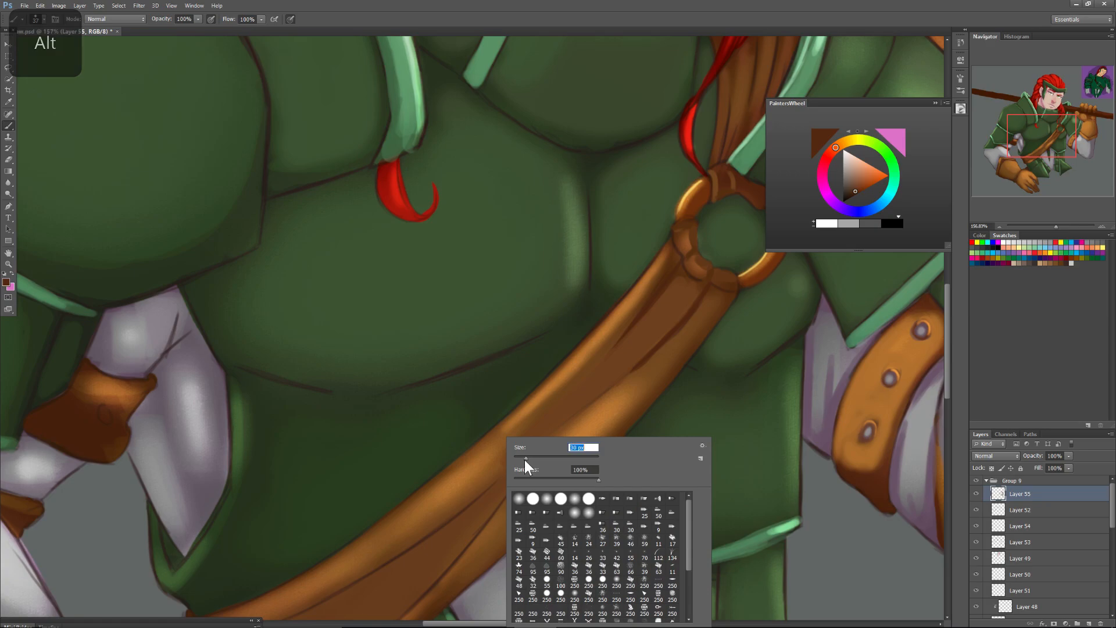
left_click(493, 517)
left_click_drag(511, 494, 447, 576)
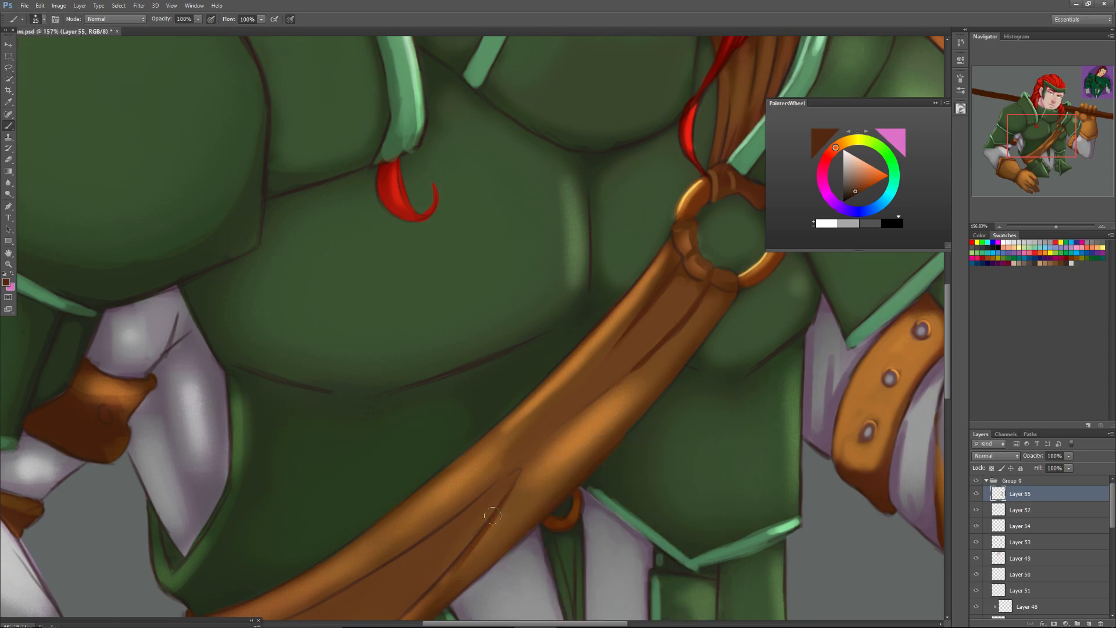
left_click(404, 606, "alt")
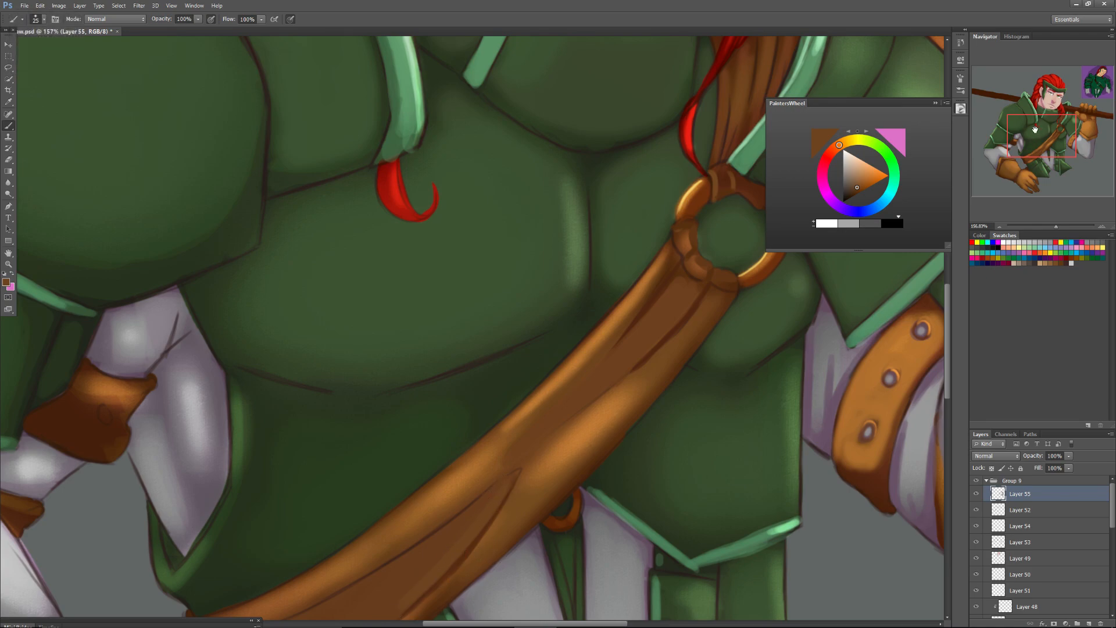
Paint sampled browns and orange over the dark outlines along the lower strap's edges and its end at the waist.
left_click_drag(1035, 138, 1028, 150)
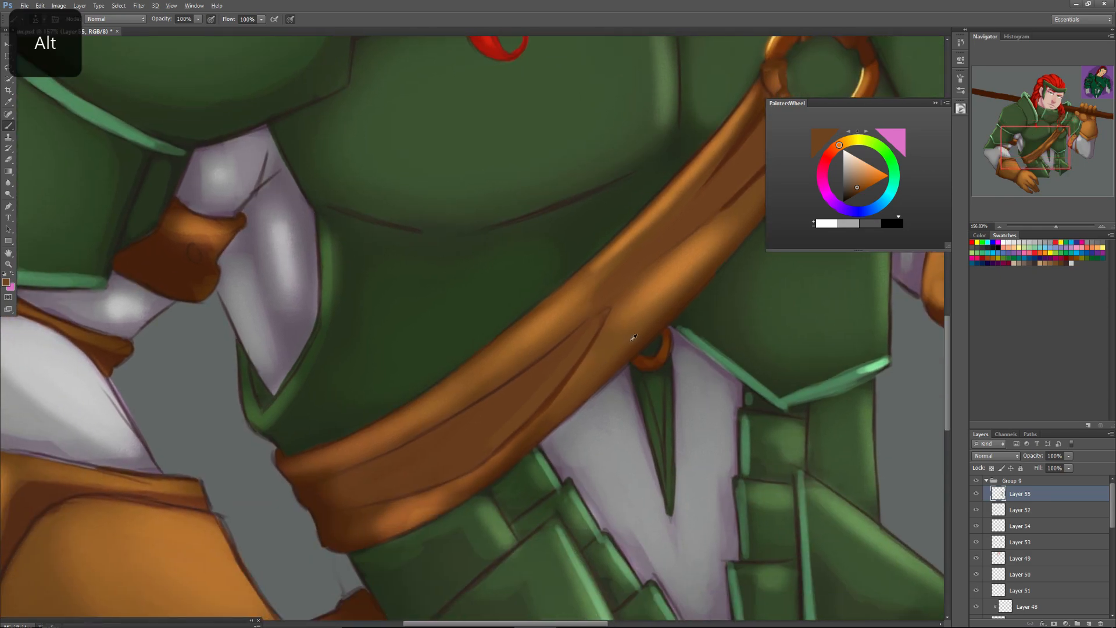
left_click(689, 293, "alt")
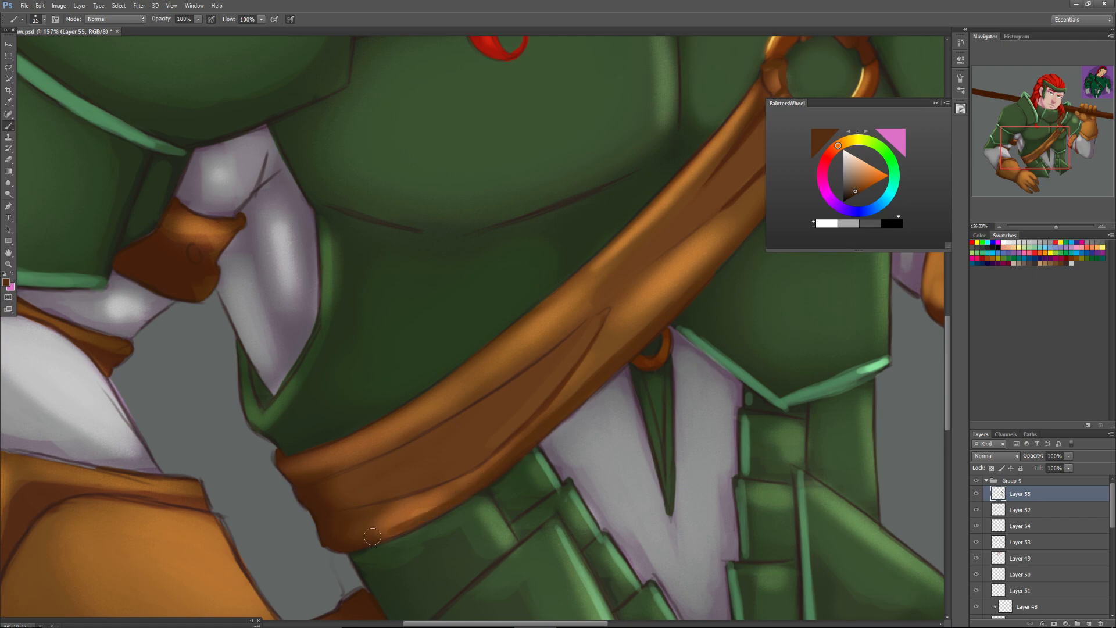
left_click(410, 513, "alt")
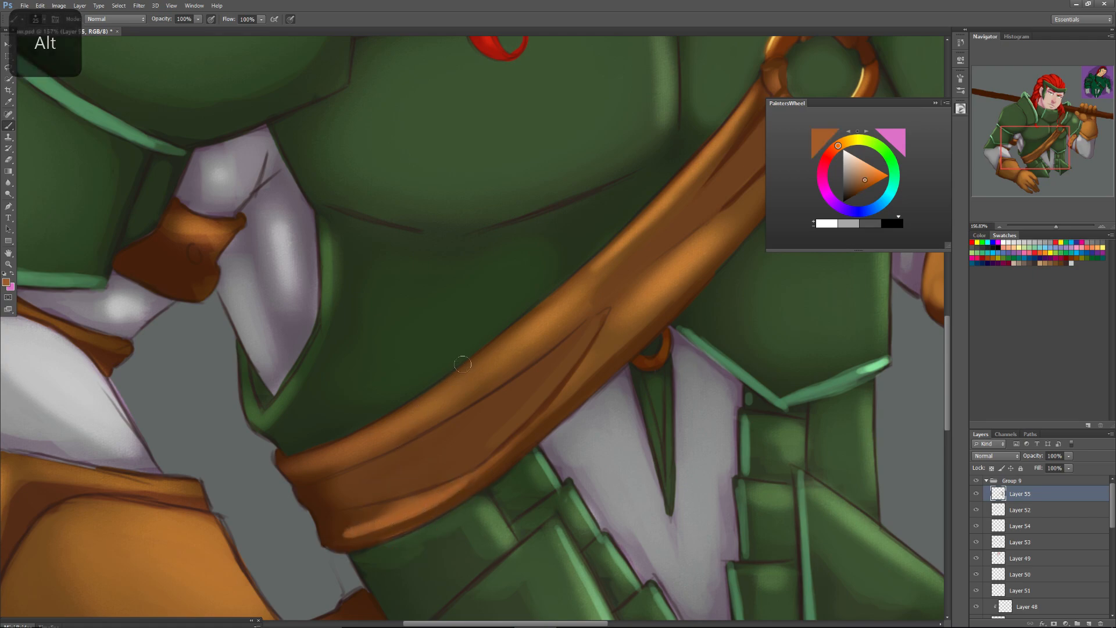
mouse_move(544, 310)
left_mouse_down()
mouse_move(361, 430)
mouse_move(399, 411)
mouse_move(295, 460)
mouse_move(358, 438)
mouse_move(295, 456)
left_mouse_up()
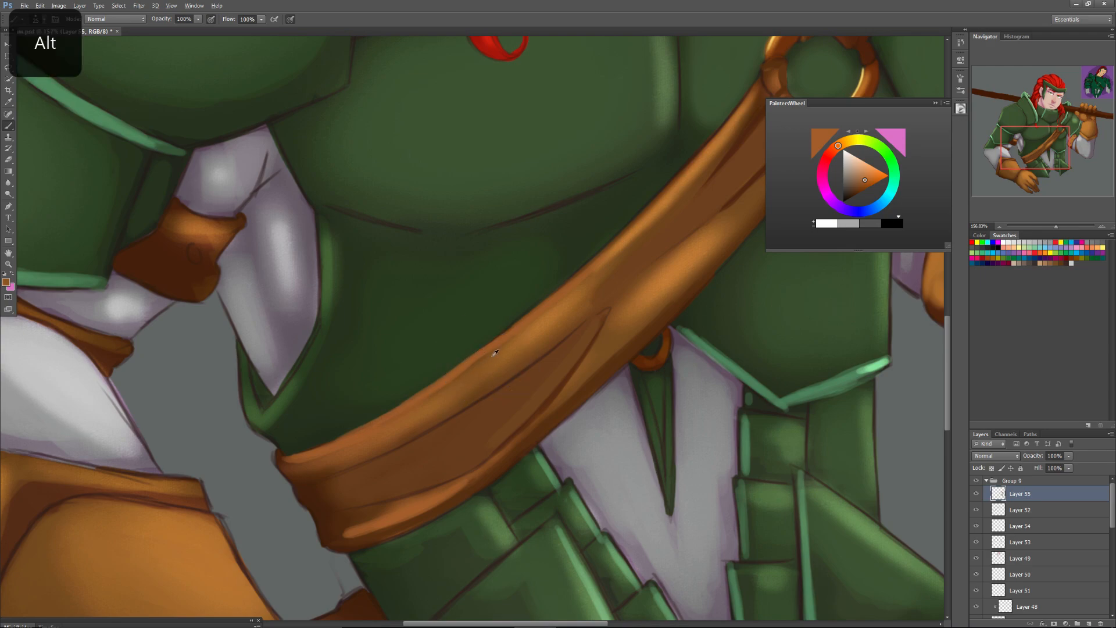
Sample a brown, switch to a soft 66 px brush with 0% hardness, and blend the upper band of the strap.
left_click(435, 393, "alt")
right_click(463, 380)
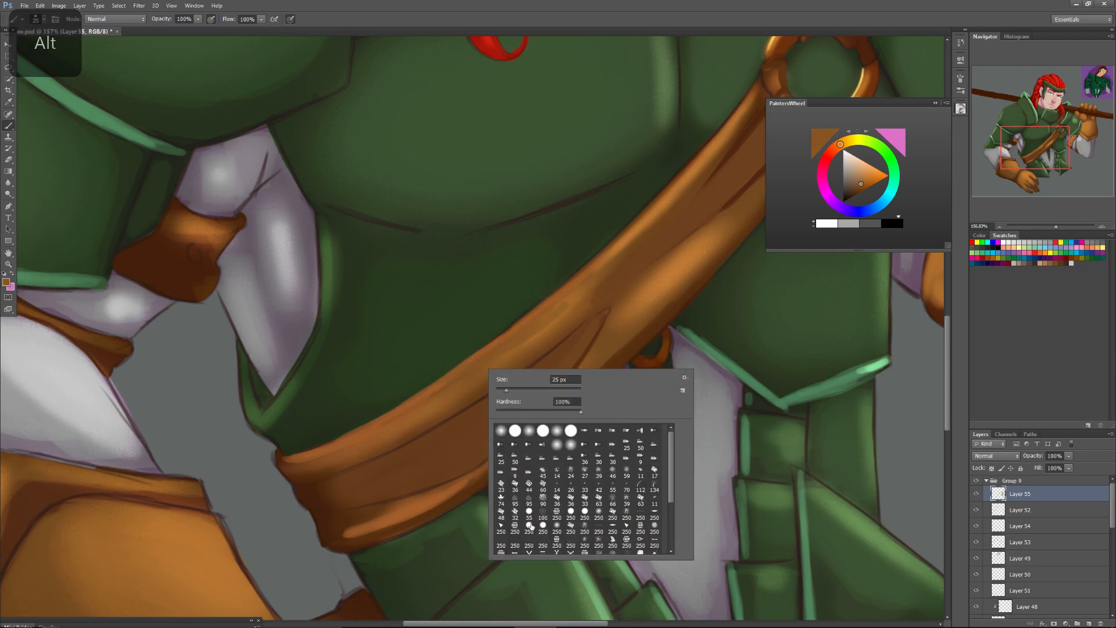
left_click(523, 389)
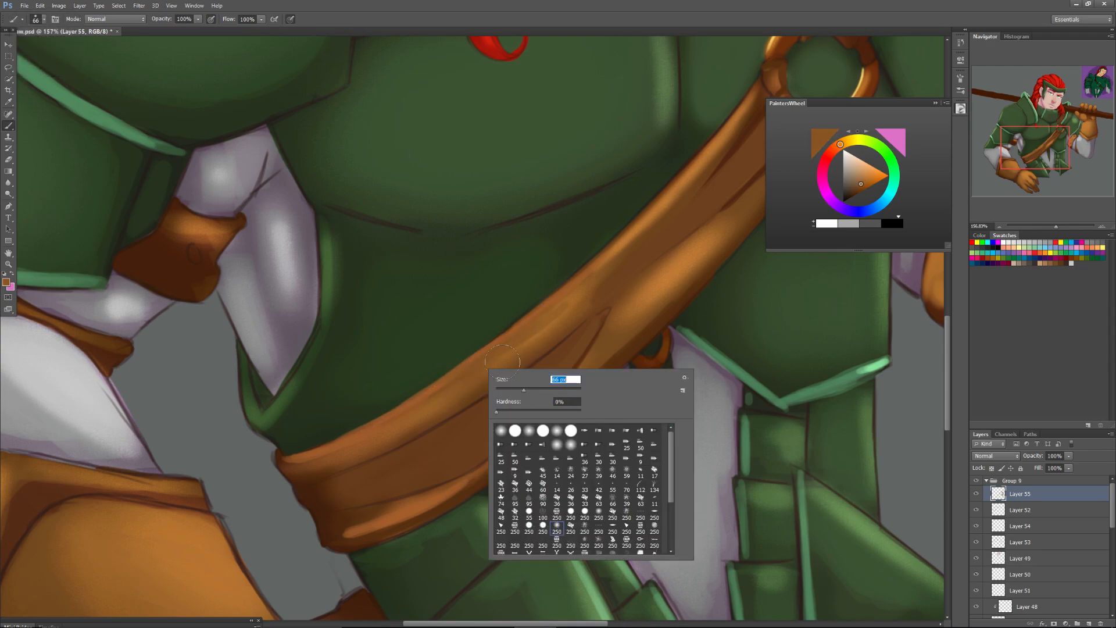
left_click(615, 264)
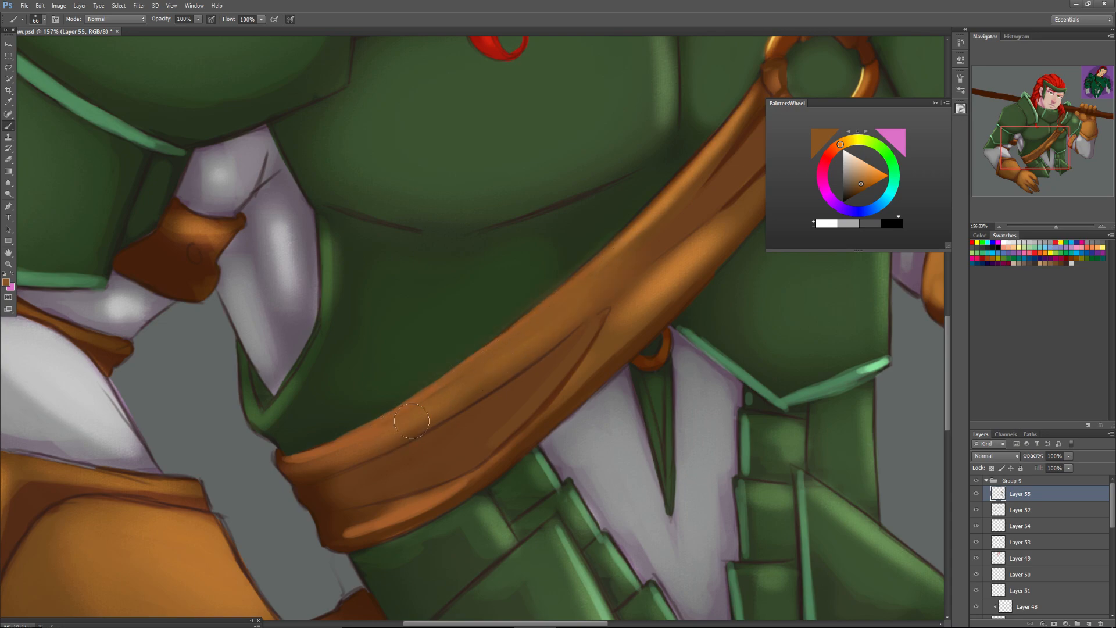
Sample darker browns, set the brush size to 35 px, and paint over the strap's folds and its lower edge near the waist.
left_click(685, 215, "alt")
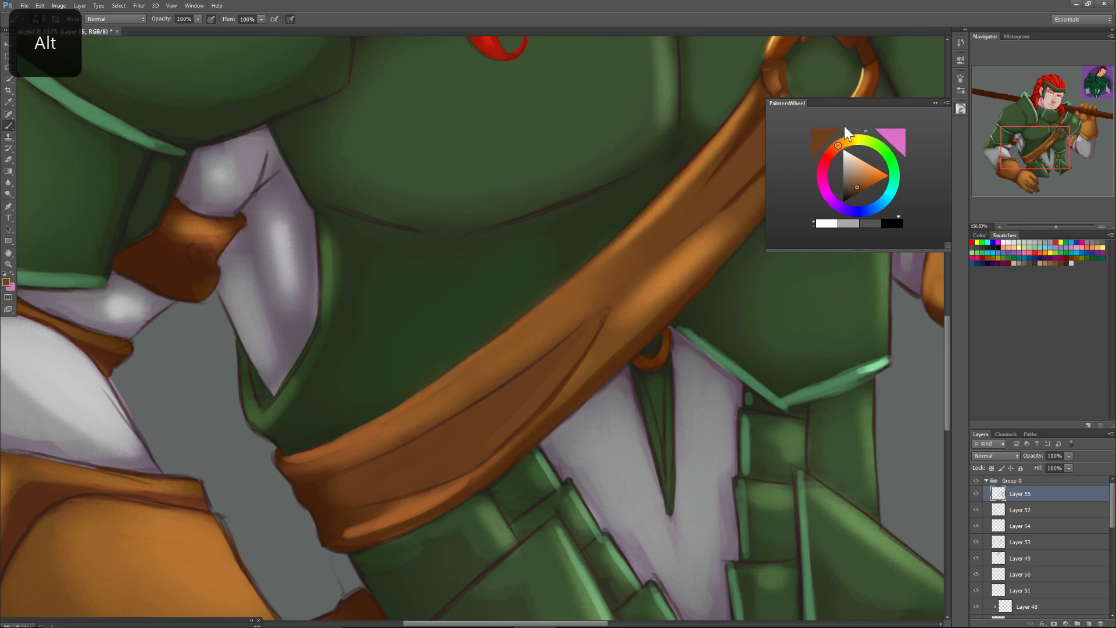
left_click(934, 103)
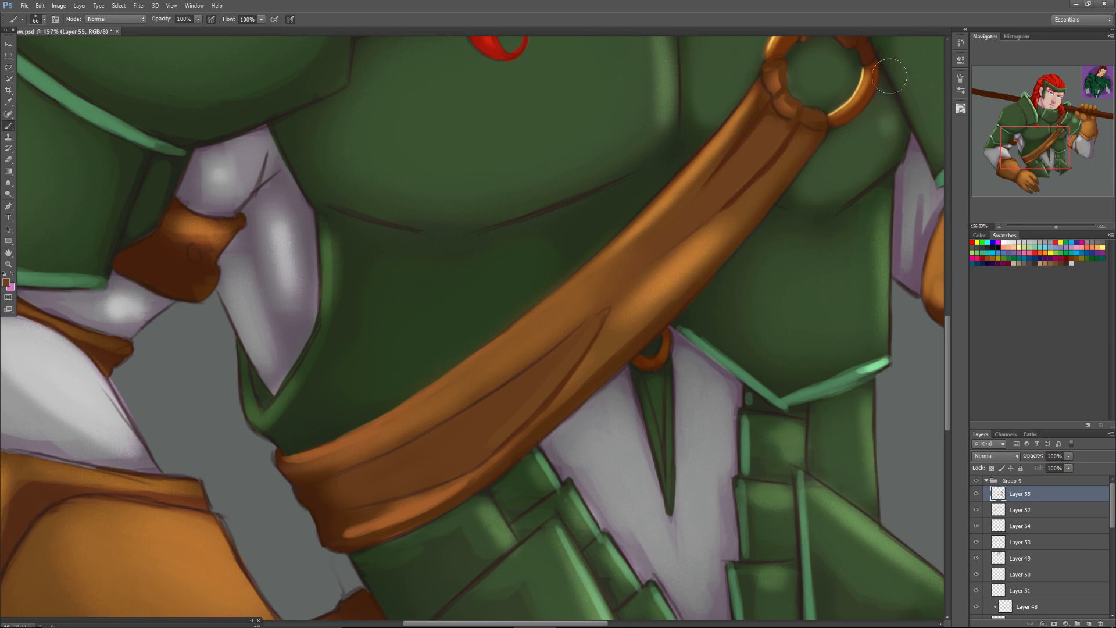
left_click(868, 51, "alt")
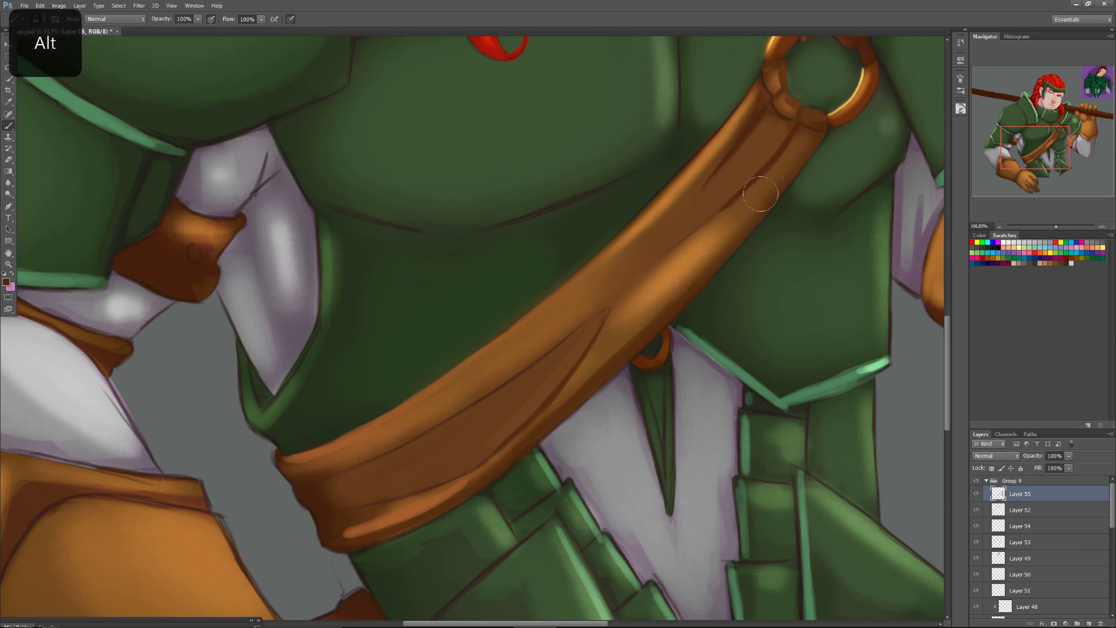
right_click(782, 178)
mouse_move(722, 168)
left_mouse_down()
mouse_move(445, 407)
mouse_move(562, 361)
mouse_move(594, 324)
mouse_move(548, 392)
mouse_move(582, 342)
mouse_move(535, 375)
mouse_move(598, 317)
mouse_move(532, 400)
mouse_move(586, 331)
mouse_move(551, 377)
left_mouse_up()
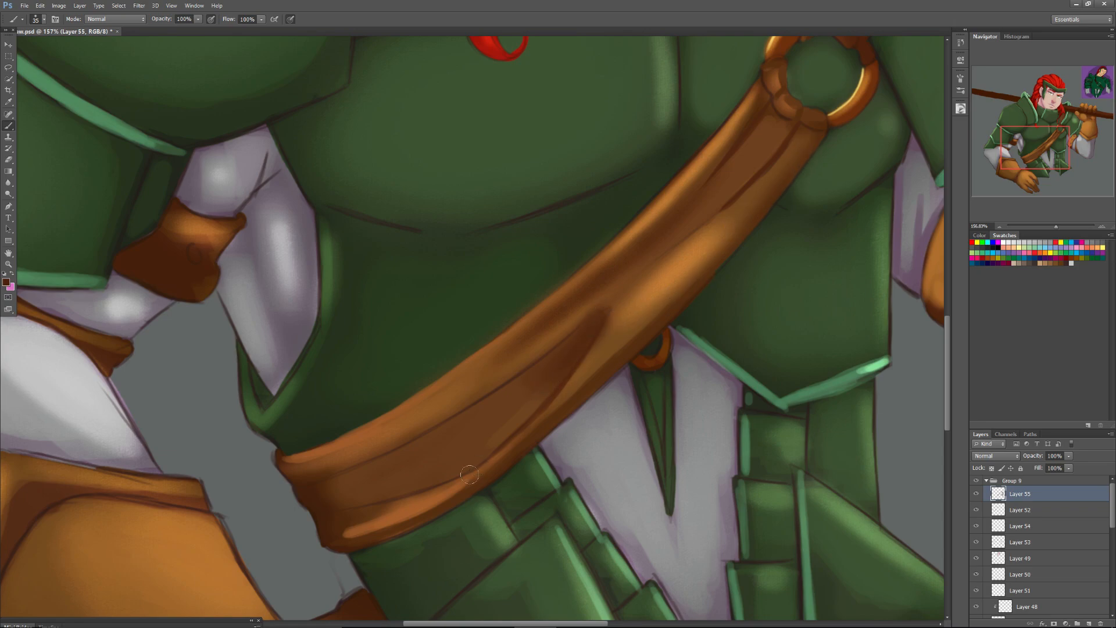
mouse_move(409, 528)
left_mouse_down()
mouse_move(389, 533)
mouse_move(414, 521)
left_mouse_up()
Sample greens and paint over the dark outline along the breastplate's side opening and its lower corner with a 23 px brush.
left_click_drag(1048, 144, 1025, 115)
left_click_drag(1027, 100, 1031, 88)
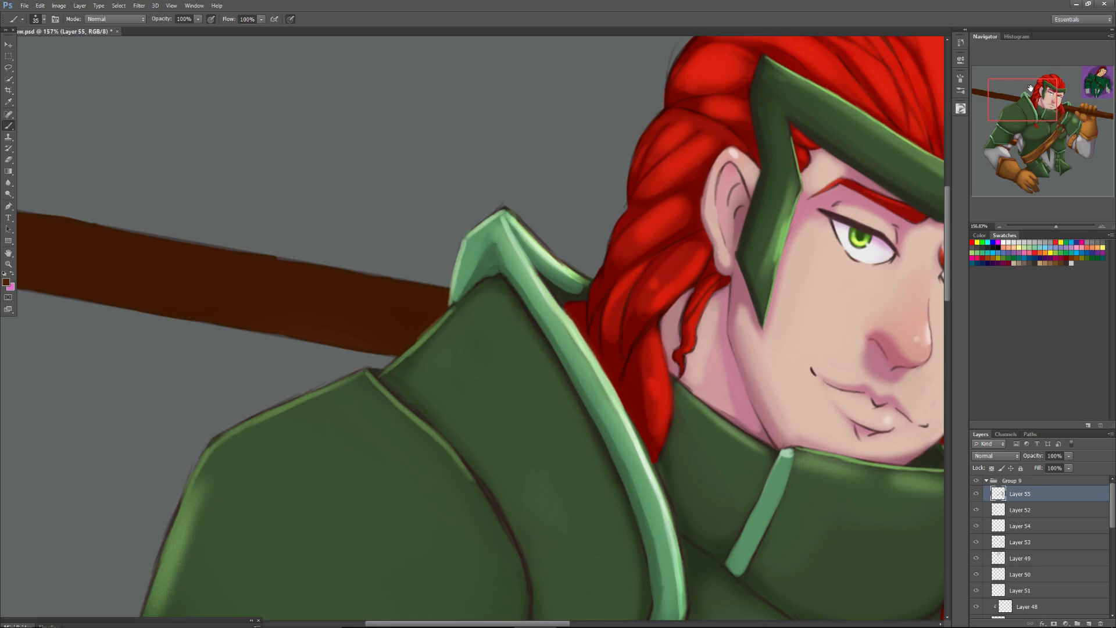
left_click_drag(1022, 101, 1050, 145)
left_click(312, 230, "alt")
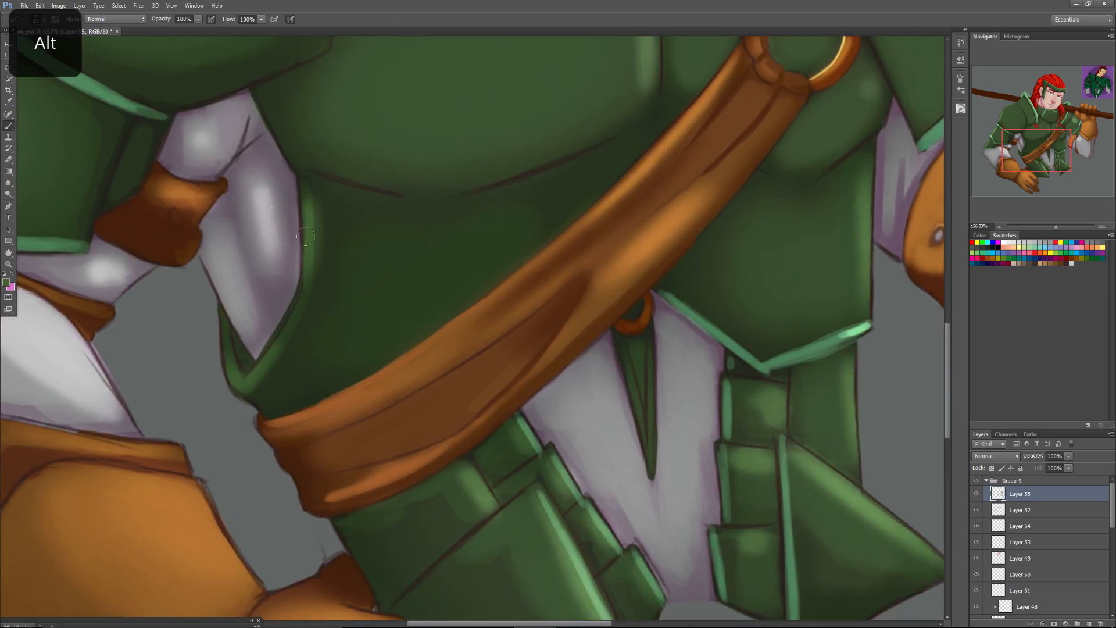
right_click(312, 245)
left_click(326, 266)
left_click_drag(303, 295, 261, 361)
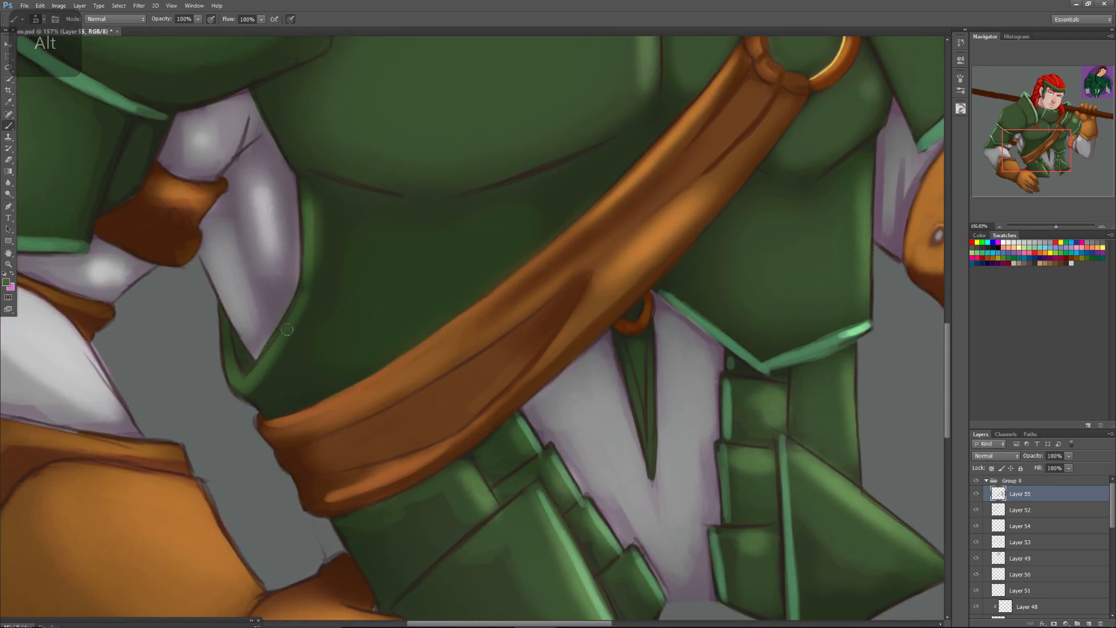
mouse_move(299, 307)
left_mouse_down()
mouse_move(305, 206)
mouse_move(307, 293)
mouse_move(285, 343)
mouse_move(243, 379)
left_mouse_up()
left_click_drag(223, 320, 226, 356)
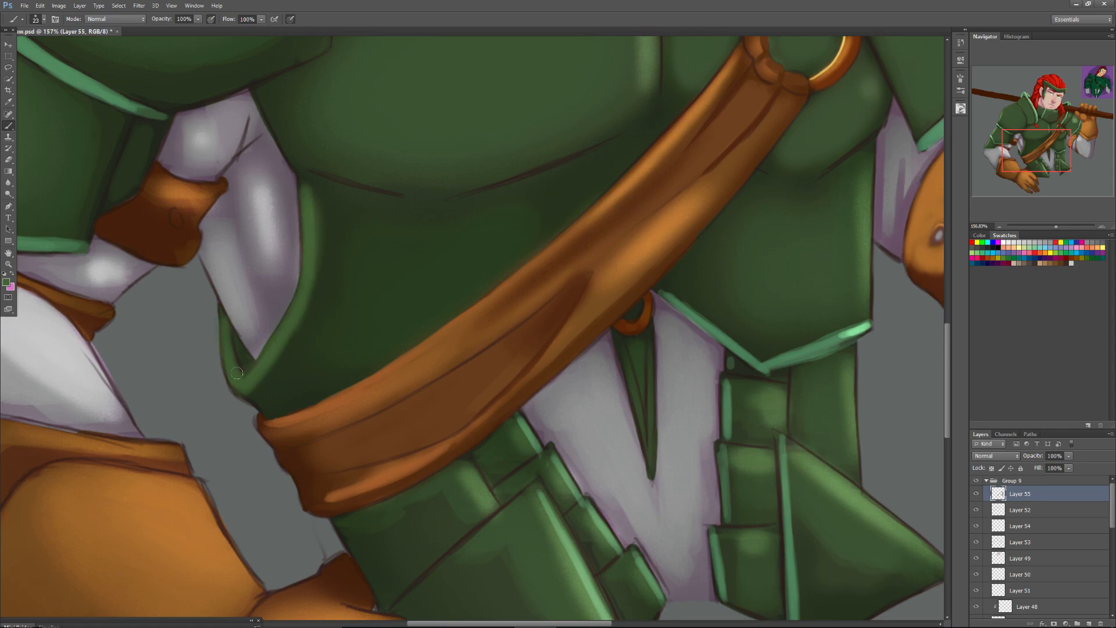
left_click(326, 278, "alt")
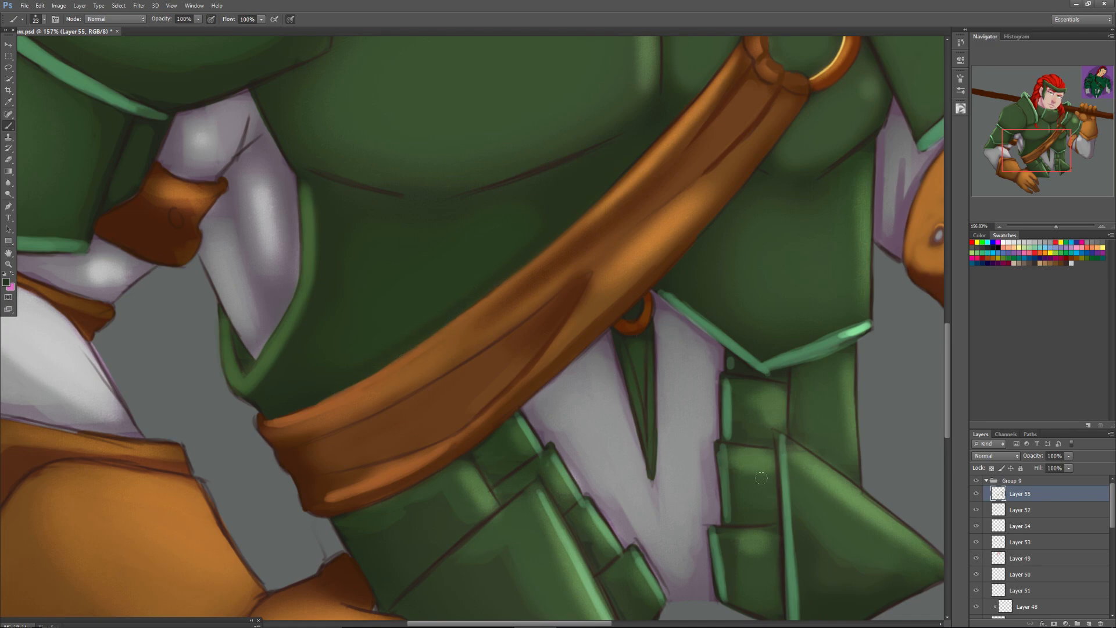
Shade the narrow green strip hanging below the small ring with sampled light and dark greens, using a 14 px brush.
left_click(829, 481, "alt")
mouse_move(638, 349)
left_mouse_down()
mouse_move(647, 448)
mouse_move(644, 409)
mouse_move(660, 425)
left_mouse_up()
right_click(653, 419)
left_click(632, 349)
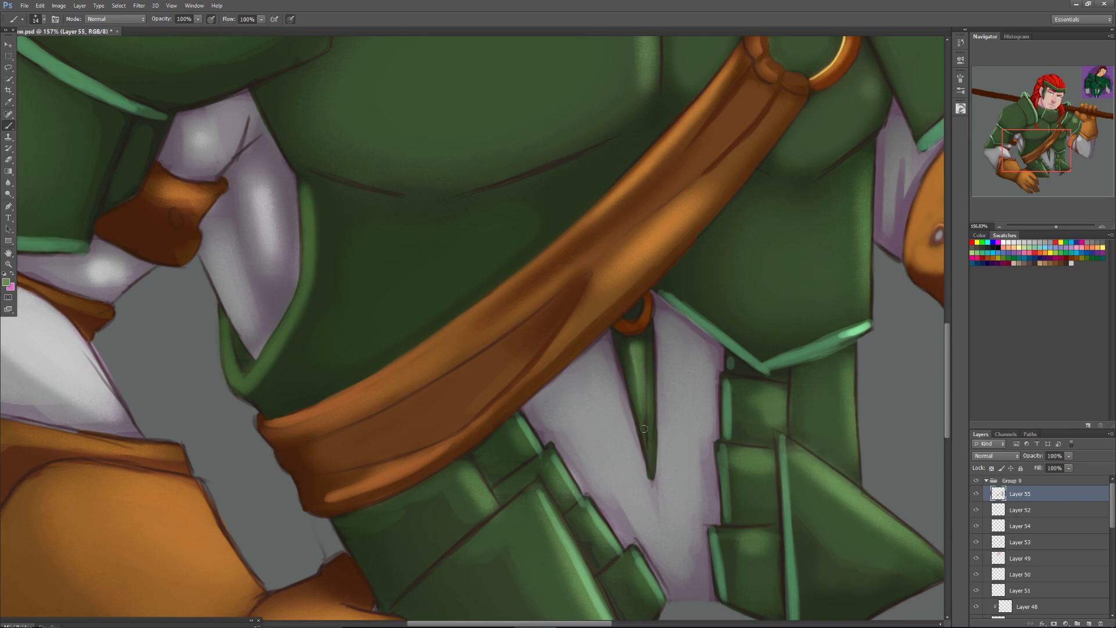
mouse_move(647, 377)
left_mouse_down()
mouse_move(646, 404)
mouse_move(644, 346)
left_mouse_up()
left_click(650, 406, "alt")
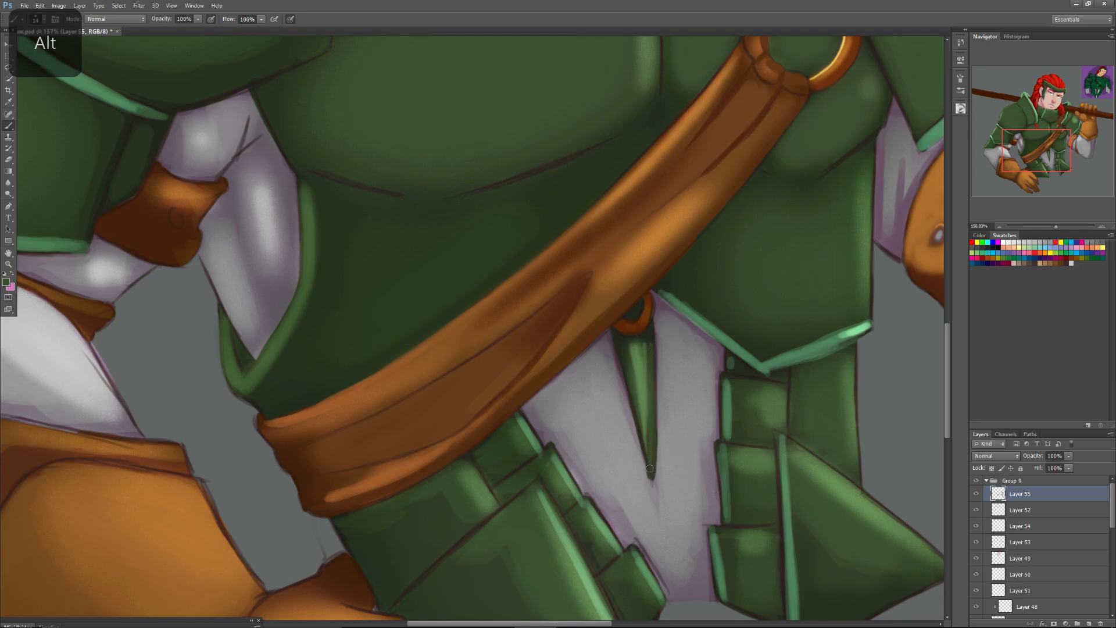
left_click_drag(644, 436, 623, 343)
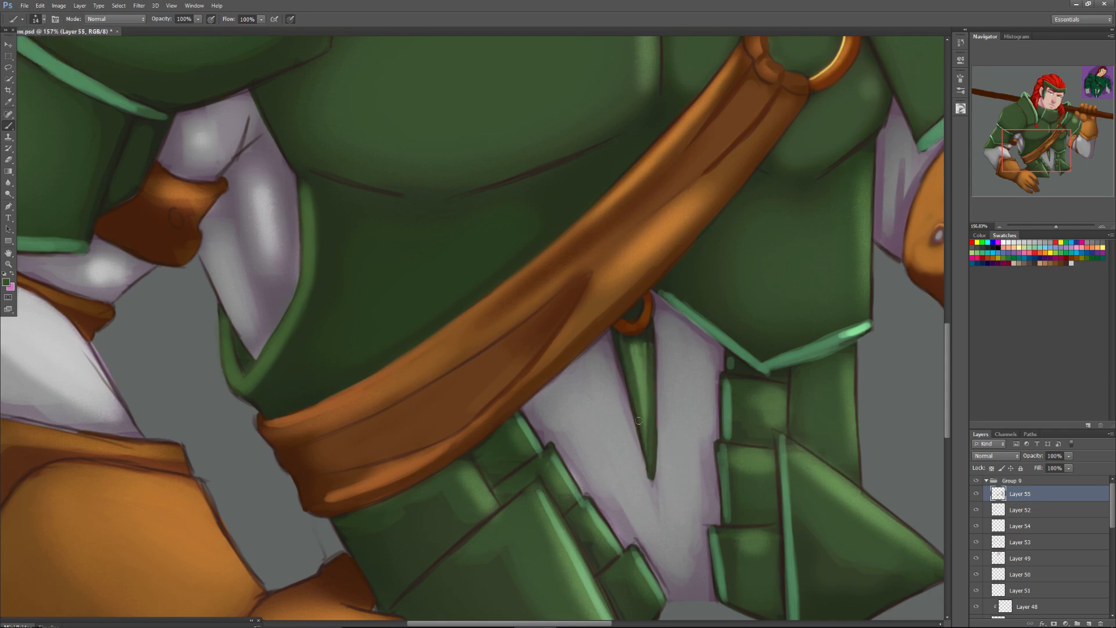
key("alt")
left_click(644, 361, "alt")
left_click(866, 220, "alt")
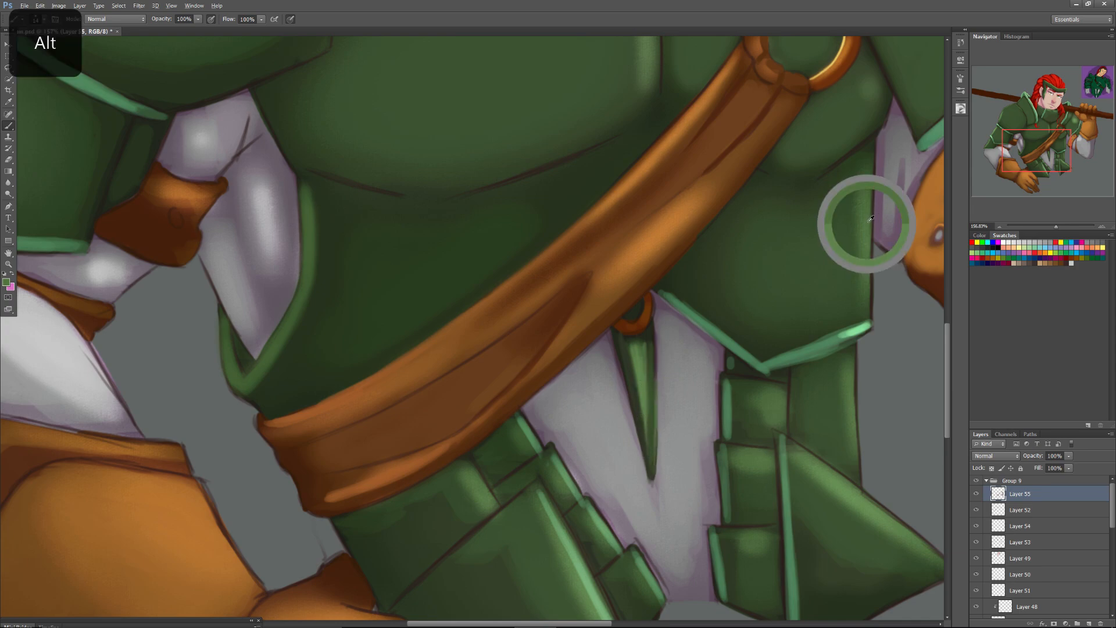
Bring the whole painting into view and flip the canvas horizontally.
left_click_drag(1055, 226, 1045, 230)
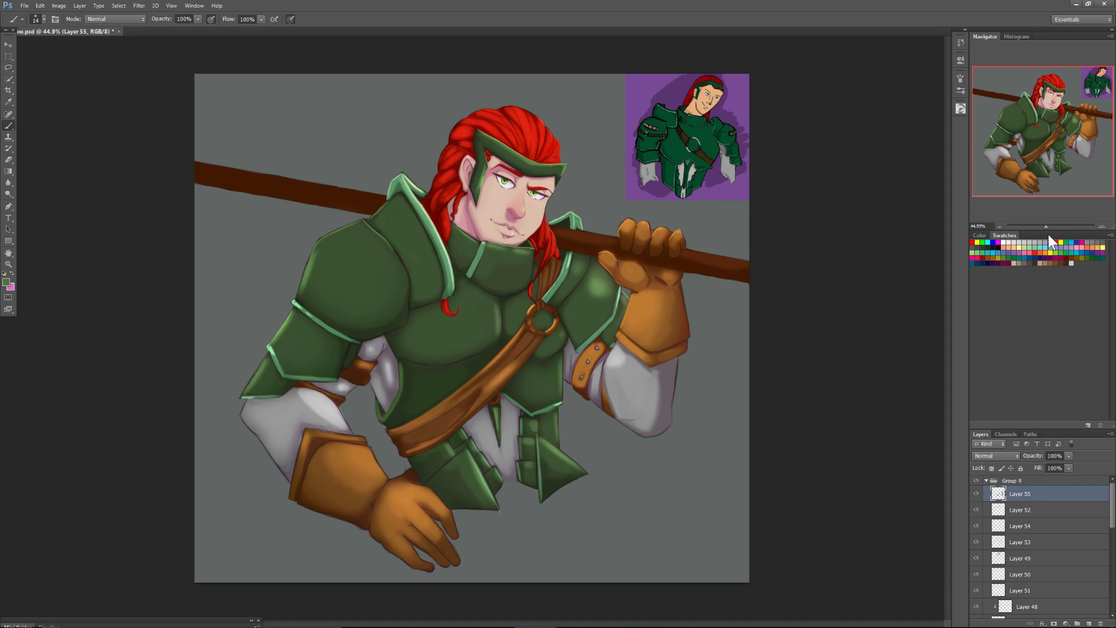
left_click(56, 5)
mouse_move(96, 153)
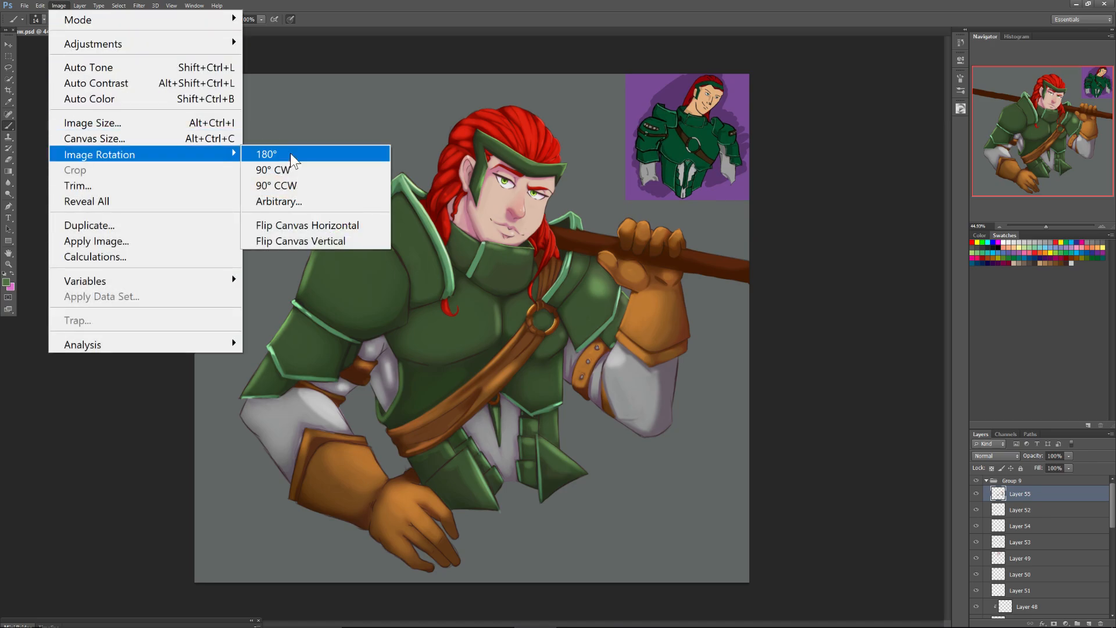
left_click(271, 224)
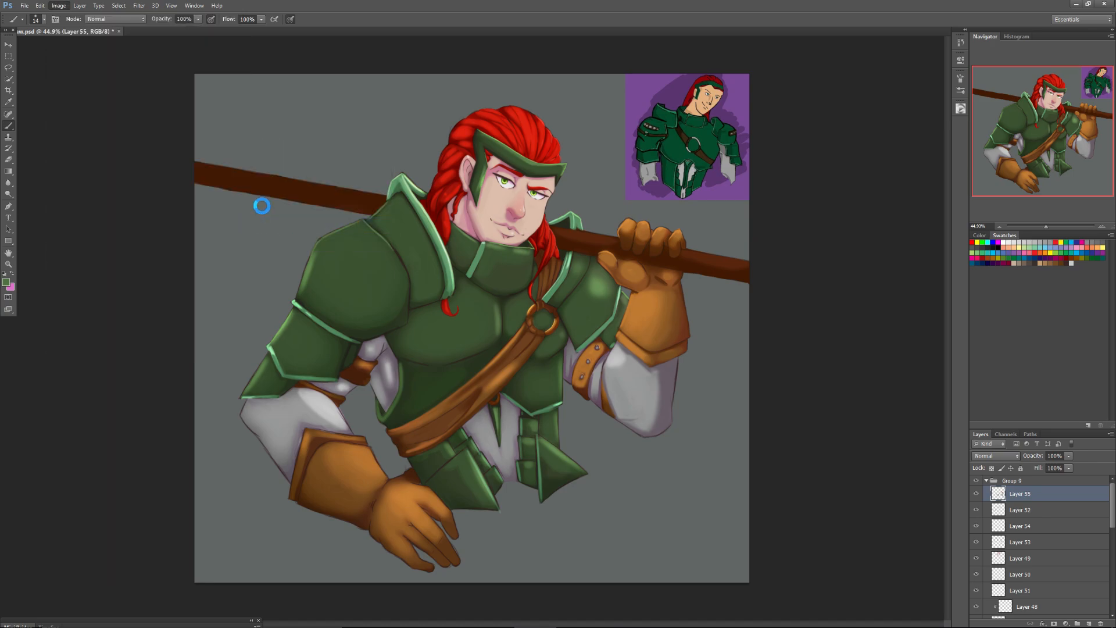
key("ctrl+z")
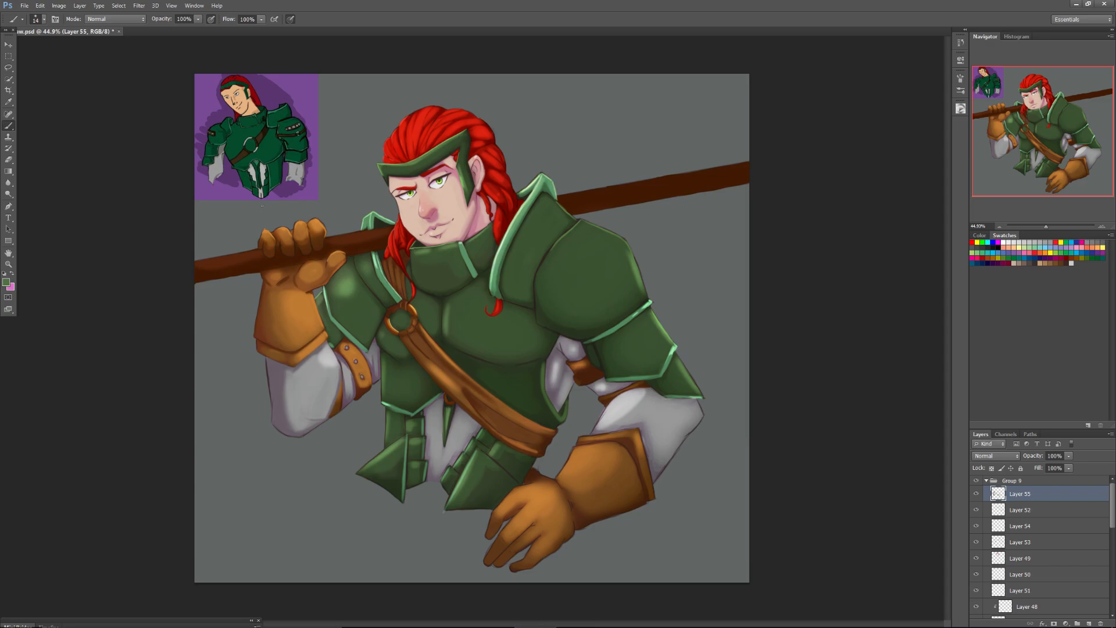
Sample the sleeve's grey and paint two small oval holes with shaded edges on the brown upper-arm strap using a 14 px brush.
left_click_drag(1045, 226, 1058, 223)
left_click_drag(1044, 135, 1052, 143)
key("alt")
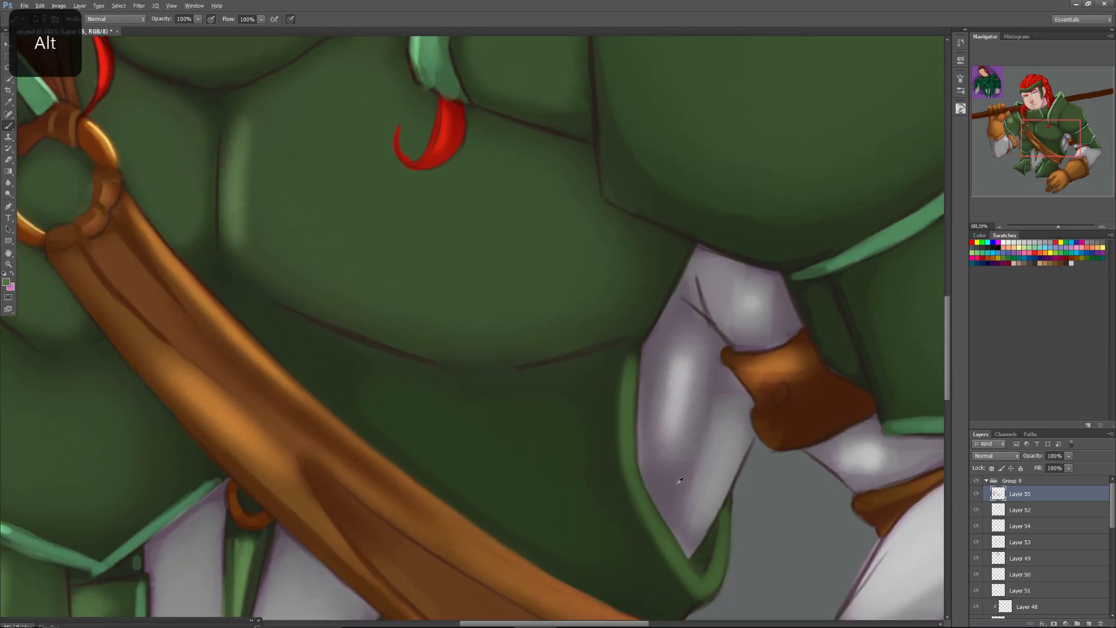
mouse_move(782, 394)
left_mouse_down()
mouse_move(782, 364)
mouse_move(821, 387)
left_mouse_up()
left_click(776, 361, "alt")
left_click(782, 393, "alt")
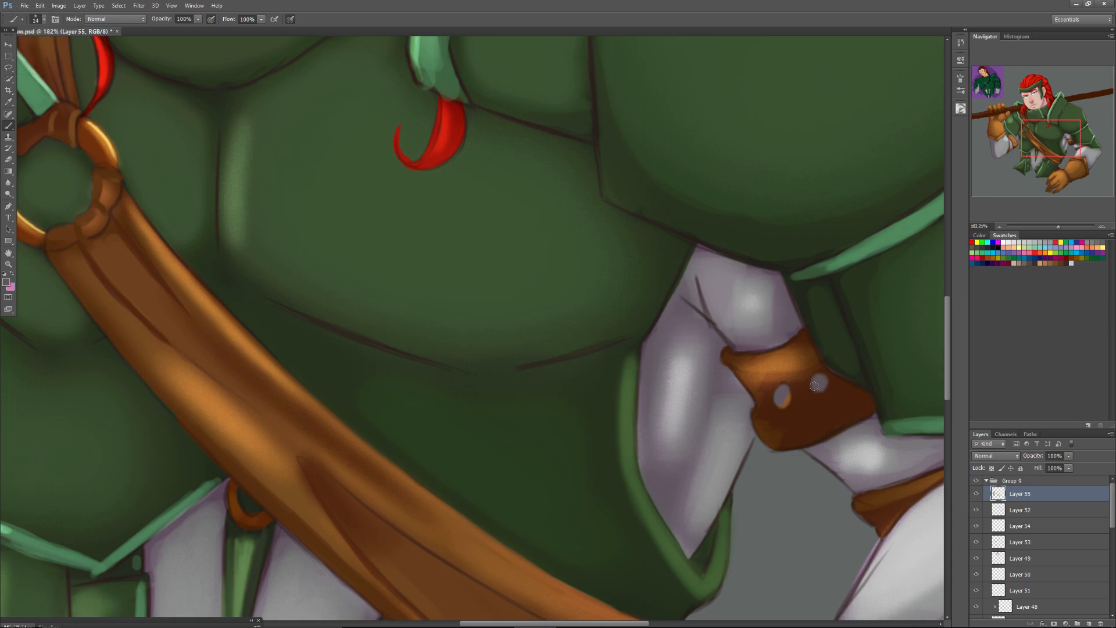
mouse_move(813, 382)
left_mouse_down()
mouse_move(822, 389)
mouse_move(814, 379)
left_mouse_up()
left_click(814, 380, "alt")
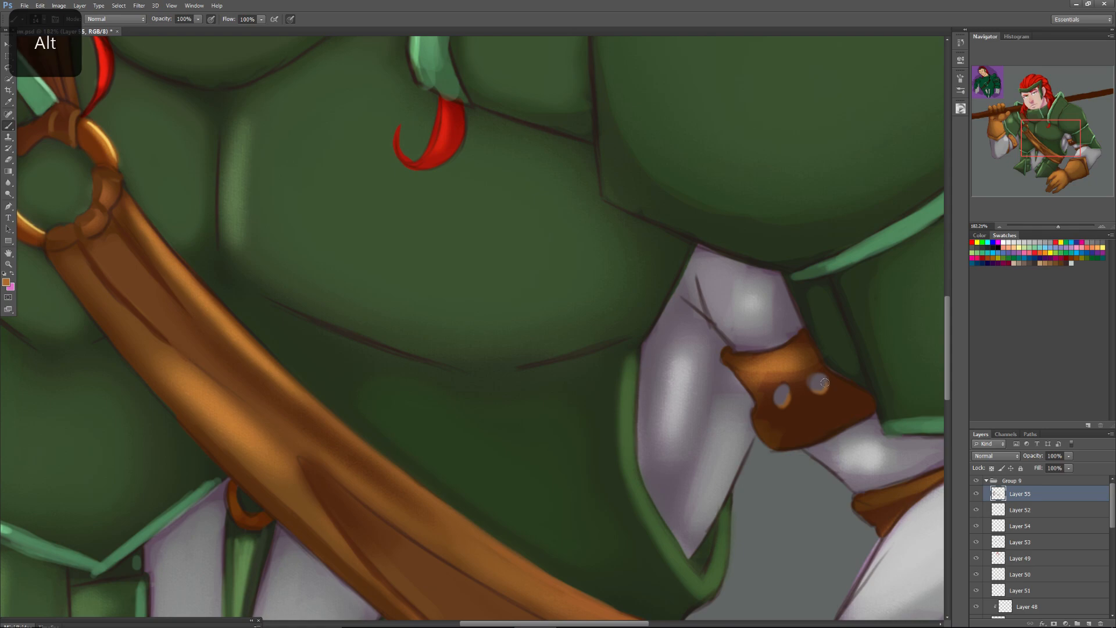
Sample a lighter orange-brown and paint edge highlights along the upper-arm strap and the second strap below it.
mouse_move(798, 338)
left_mouse_down()
mouse_move(753, 357)
mouse_move(797, 339)
mouse_move(739, 359)
mouse_move(777, 350)
mouse_move(731, 351)
mouse_move(753, 357)
mouse_move(729, 350)
mouse_move(797, 334)
mouse_move(732, 348)
left_mouse_up()
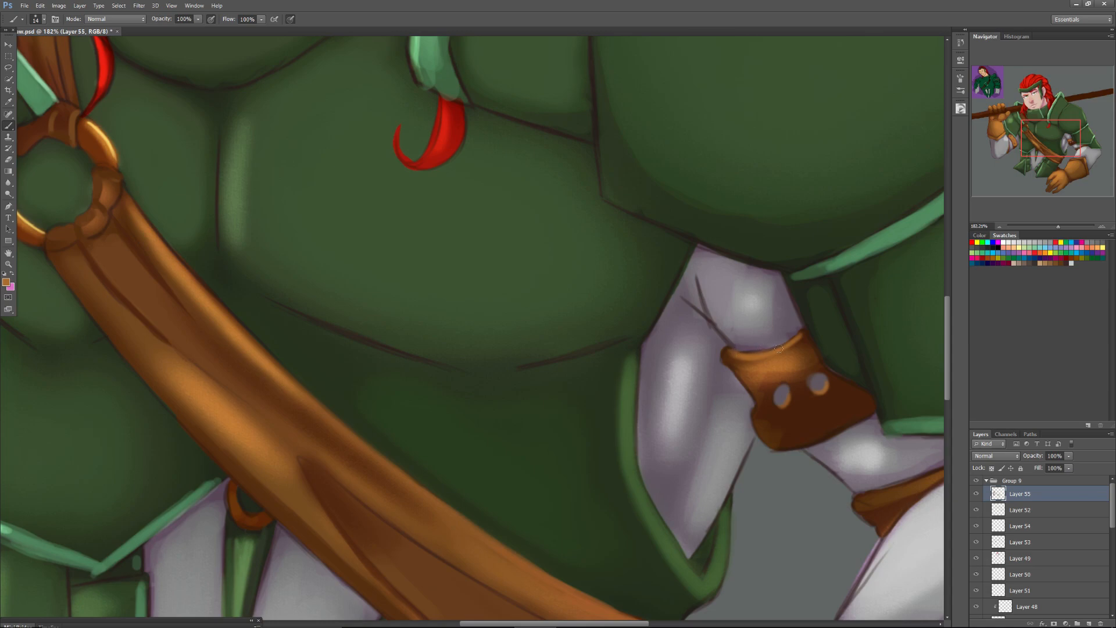
mouse_move(760, 418)
left_mouse_down()
mouse_move(816, 415)
mouse_move(840, 400)
left_mouse_up()
left_click_drag(1027, 143, 1034, 145)
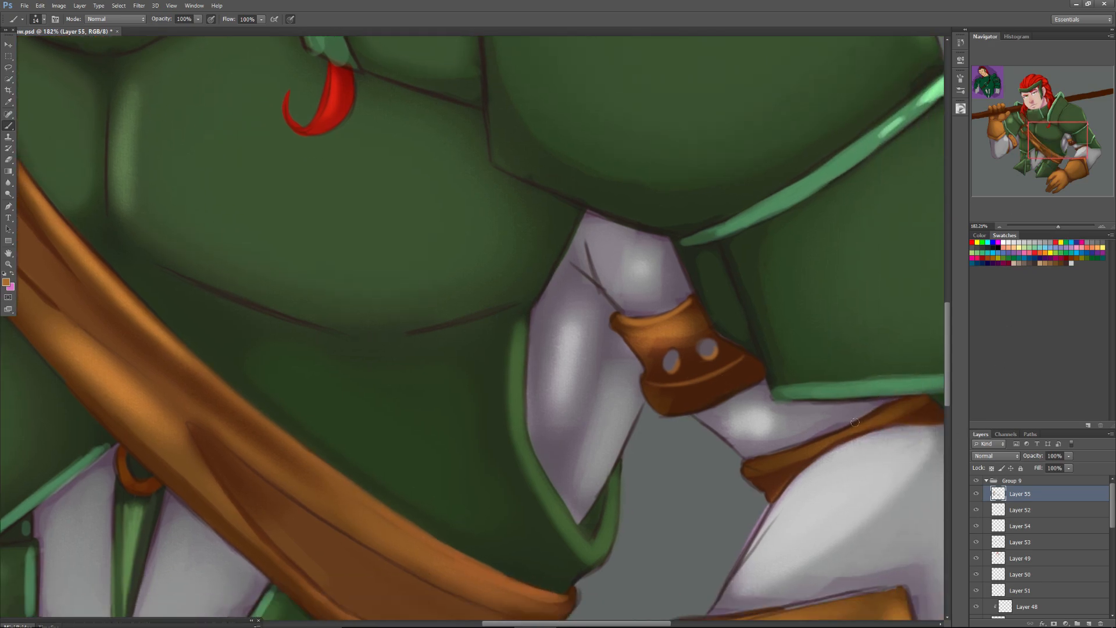
left_click_drag(901, 400, 746, 464)
Choose a hard round brush and paint over the outline along the upper rim of the lowered glove's cuff with sampled brown.
left_click_drag(1049, 139, 1047, 162)
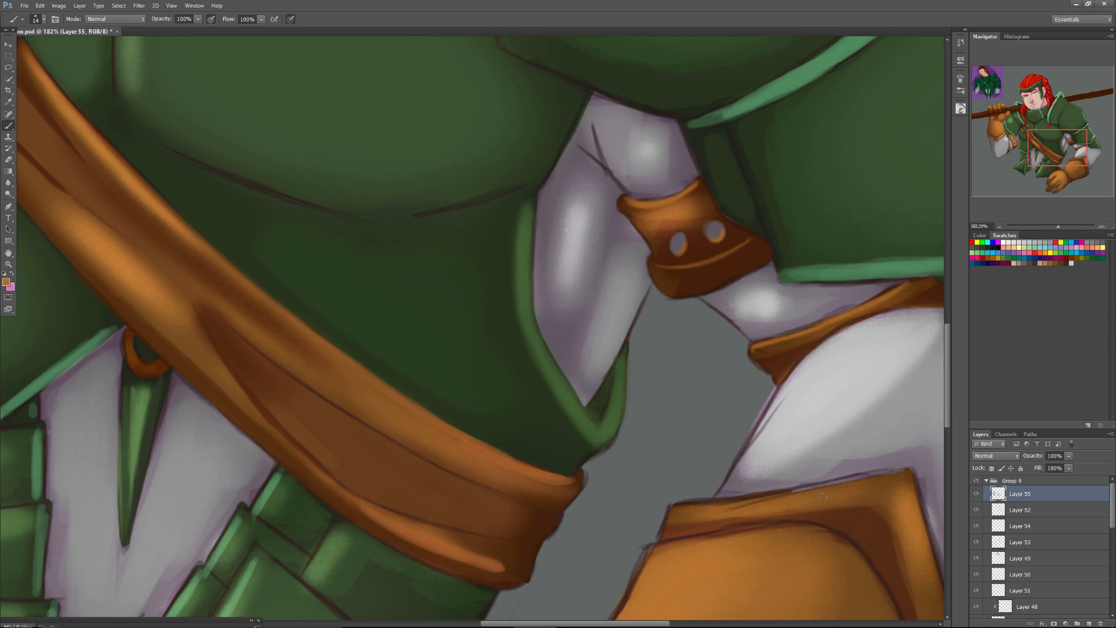
left_click(849, 495, "alt")
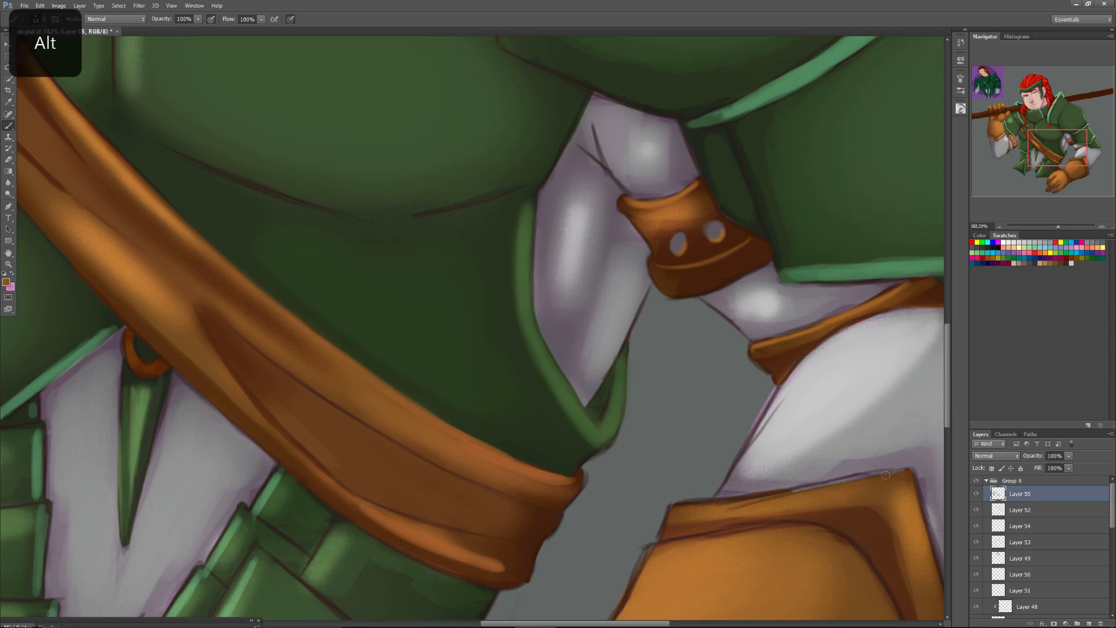
right_click(774, 491)
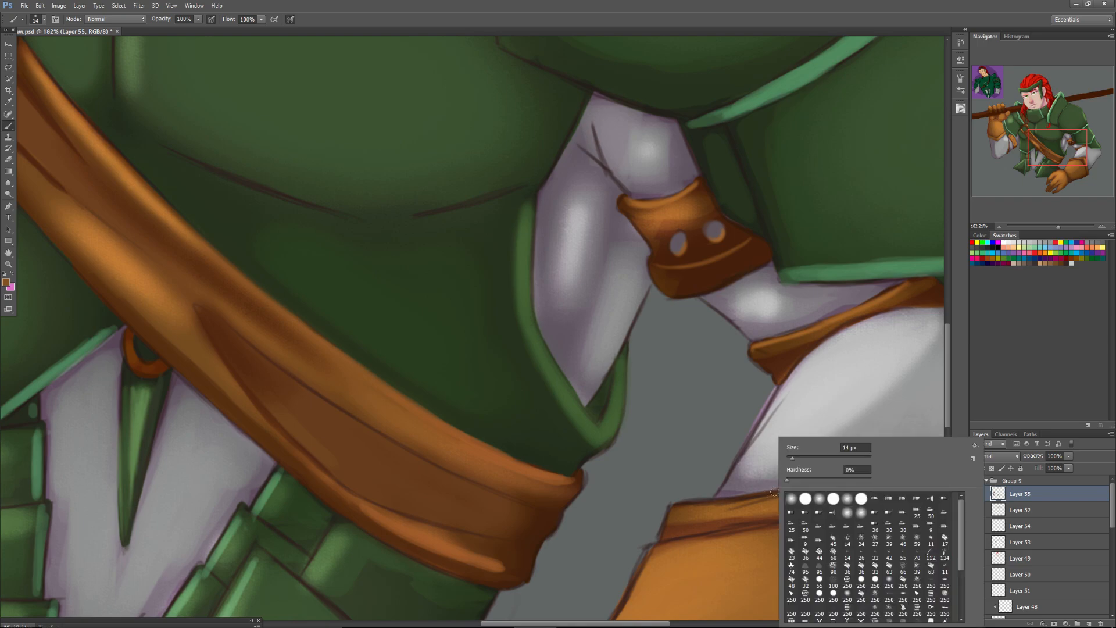
left_click(833, 498)
left_click(742, 506)
left_click_drag(685, 512, 746, 502)
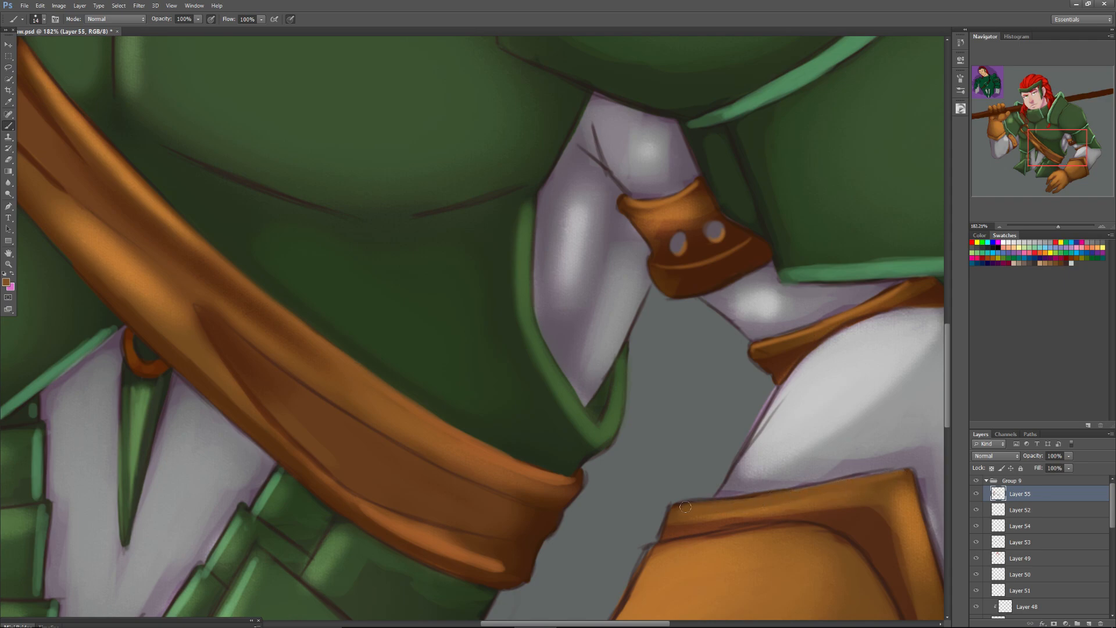
Sample a lighter orange-brown, set the brush size to 25 px, and brighten the corner and upper rim of the lowered glove's cuff.
key("alt")
left_click(899, 478, "alt")
left_click_drag(874, 444, 832, 298)
left_click(869, 380, "alt")
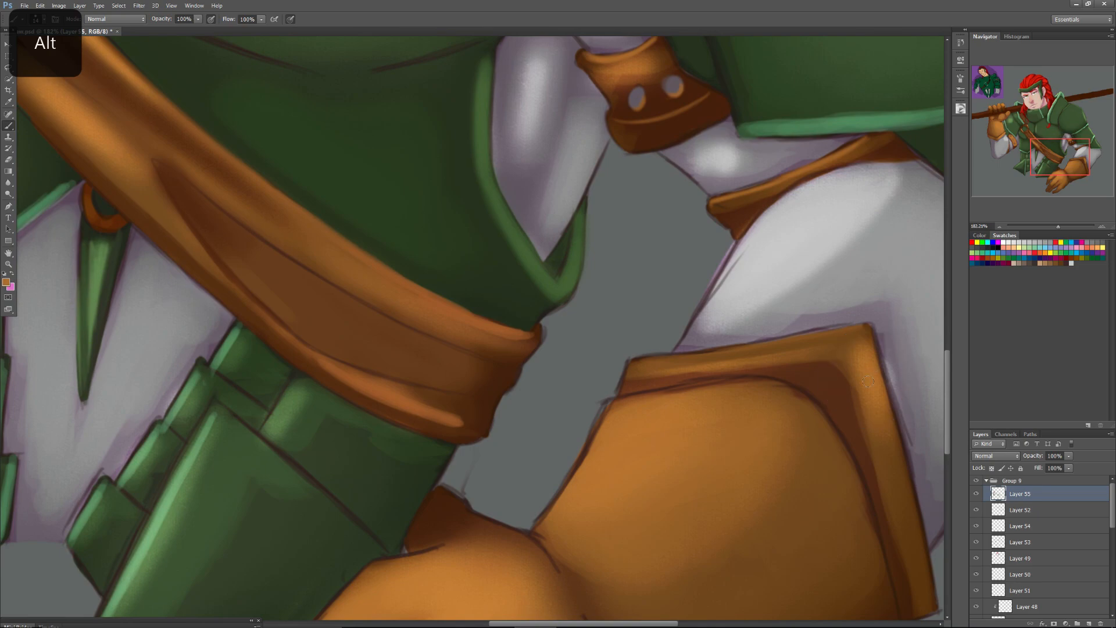
right_click(868, 400)
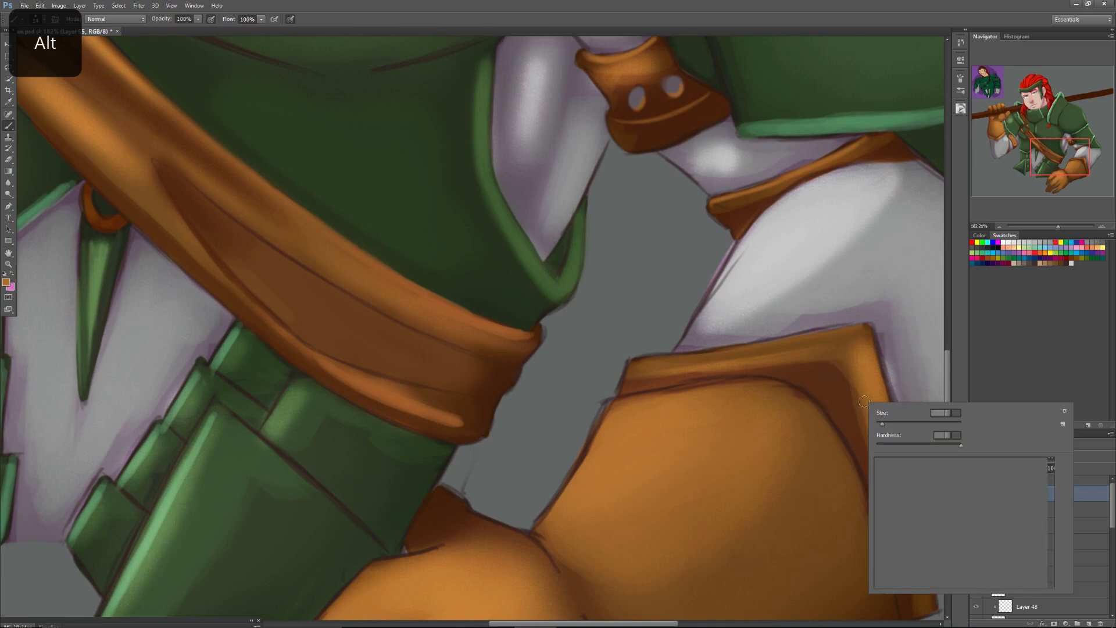
left_click(845, 343)
mouse_move(847, 335)
left_mouse_down()
mouse_move(629, 369)
mouse_move(851, 329)
mouse_move(696, 355)
left_mouse_up()
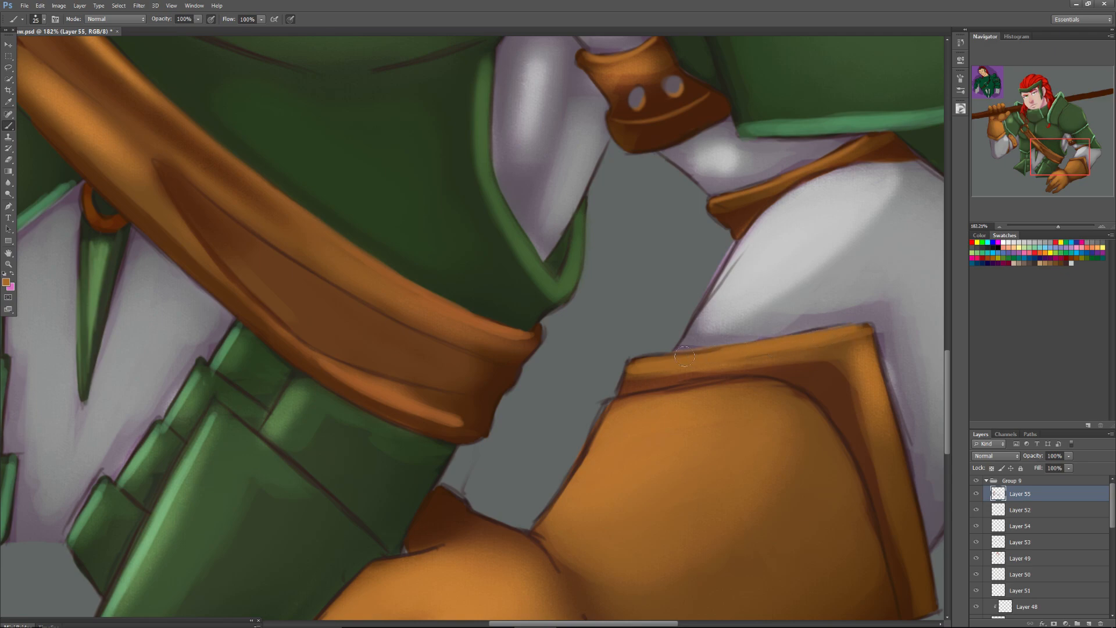
Sample dark and mid browns and shade the recessed band inside the cuff's rim, continuing down its side.
left_click(801, 371, "alt")
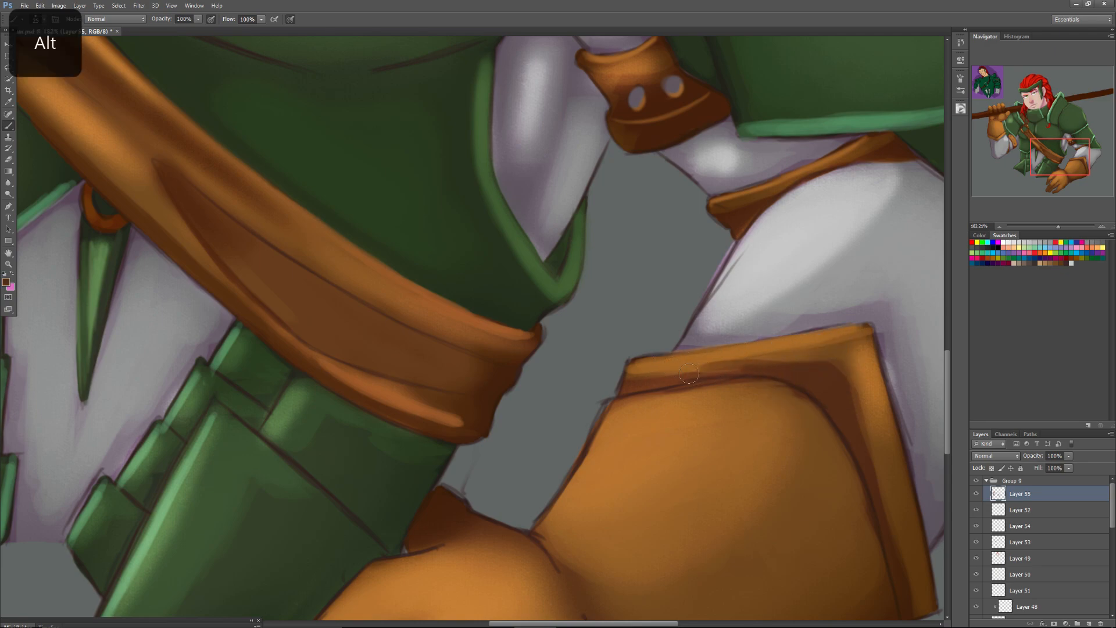
left_click(805, 355, "alt")
left_click_drag(838, 363, 887, 526)
left_click_drag(865, 426, 899, 556)
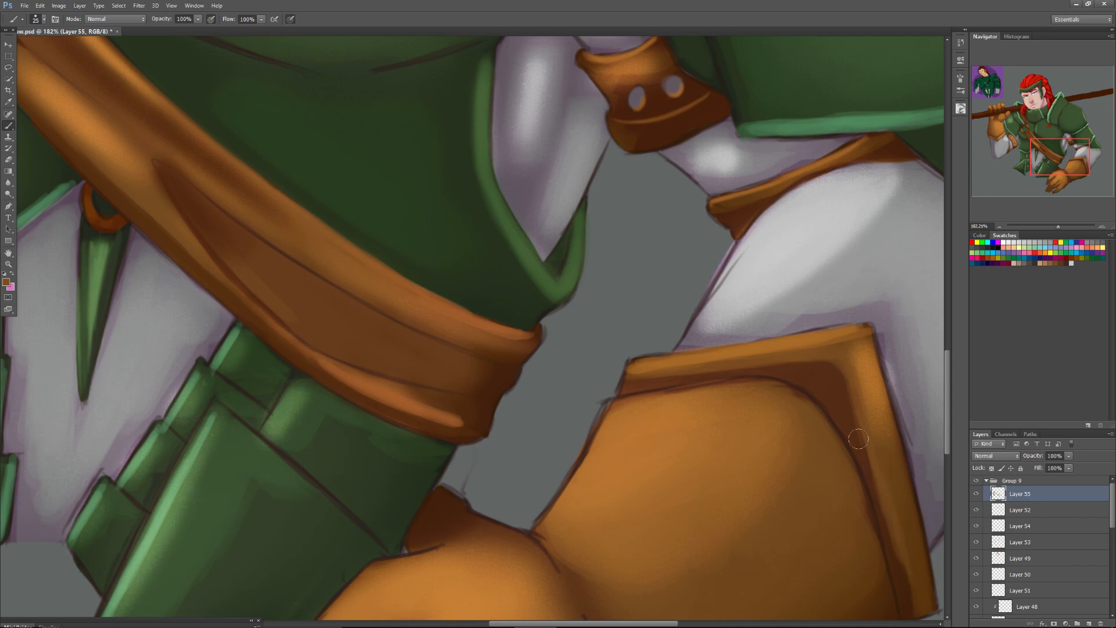
Sample a glove brown and paint a small highlight on the thumb behind the lowered hand.
left_click_drag(1056, 152, 1054, 162)
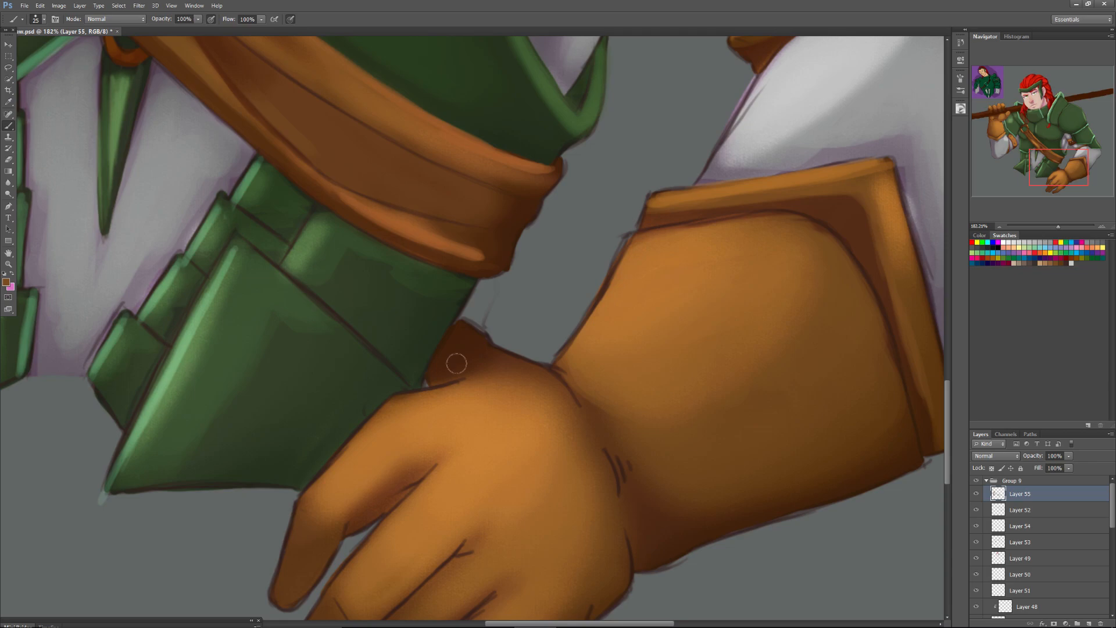
key("alt")
left_click(527, 372, "alt")
left_click_drag(457, 328, 478, 343)
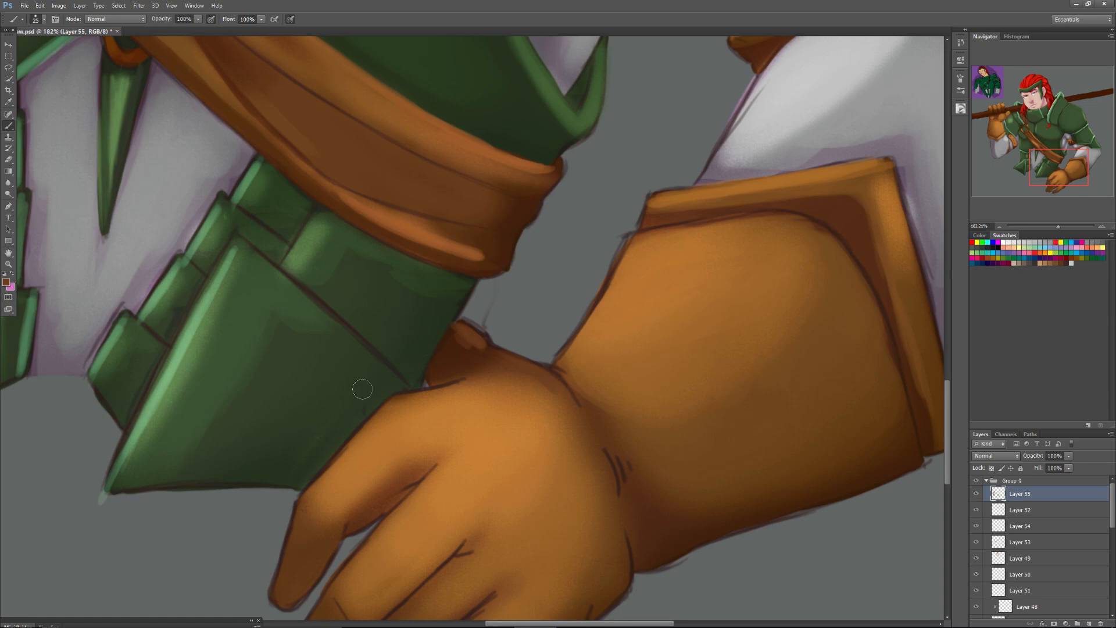
Set the brush size to 12 px and draw dark brown seam lines across the joints of the lowered glove's index finger.
right_click(337, 437)
left_click_drag(354, 459, 350, 459)
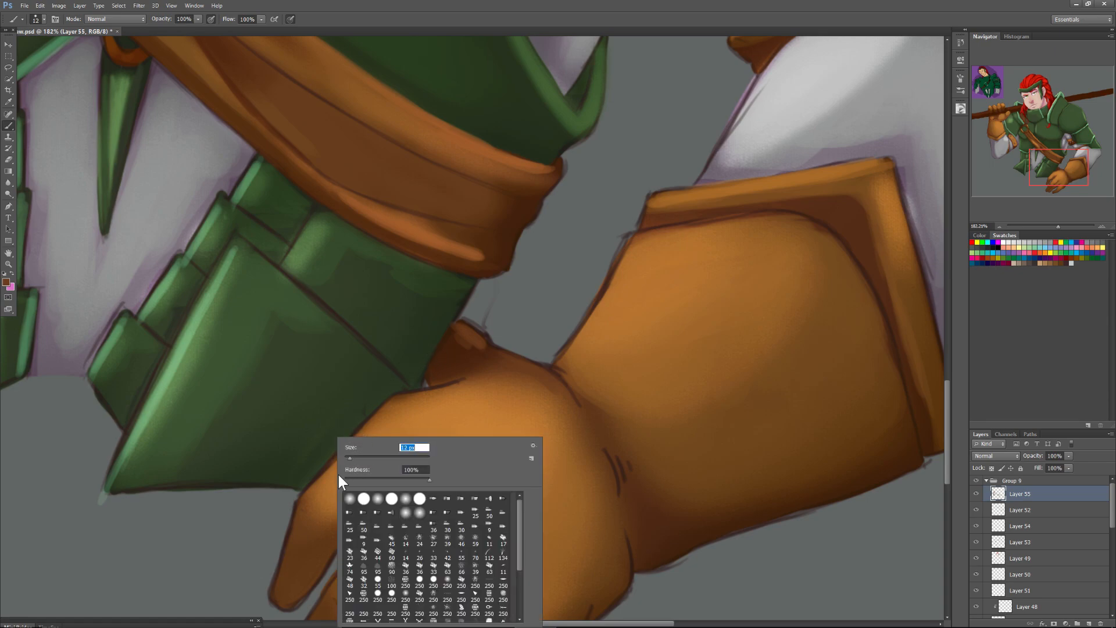
left_click(422, 386, "alt")
left_click_drag(391, 395, 405, 445)
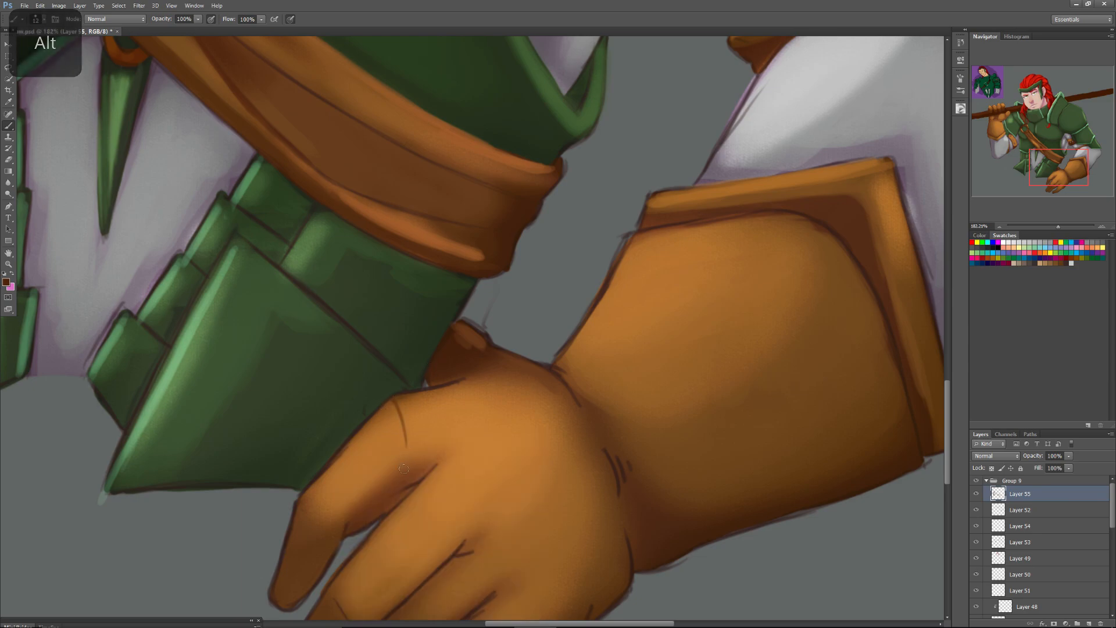
mouse_move(301, 502)
left_mouse_down()
mouse_move(333, 519)
mouse_move(317, 519)
mouse_move(339, 531)
left_mouse_up()
right_click(329, 551)
left_click(398, 419)
left_click_drag(406, 461, 408, 470)
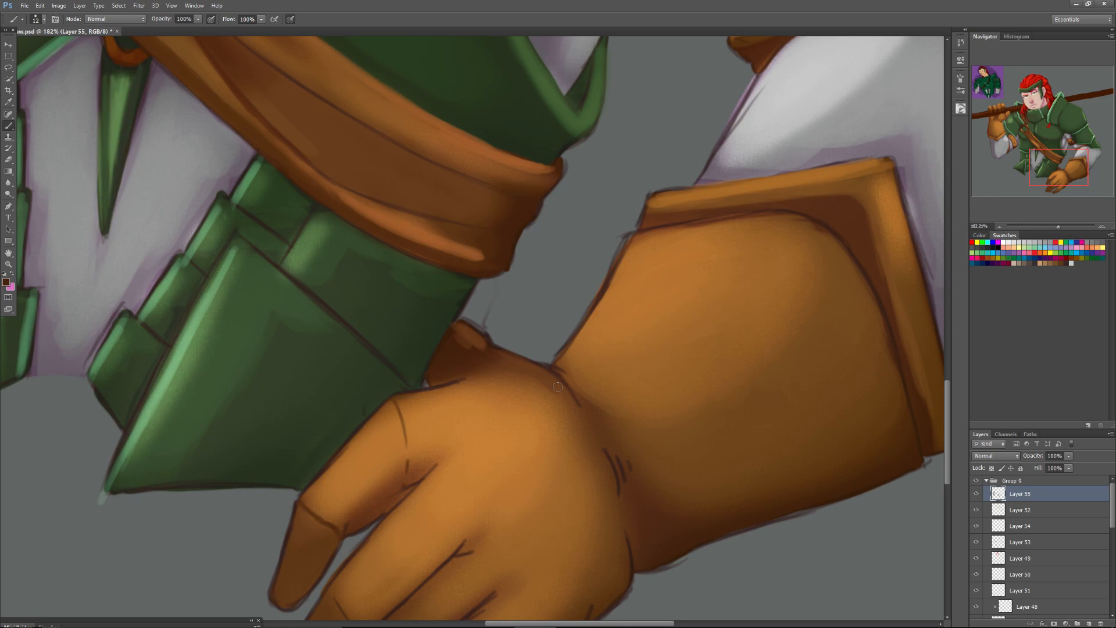
Draw dark brown seam lines across the joints and along the inner sides of the lowered glove's remaining fingers.
left_click_drag(1049, 166, 1044, 176)
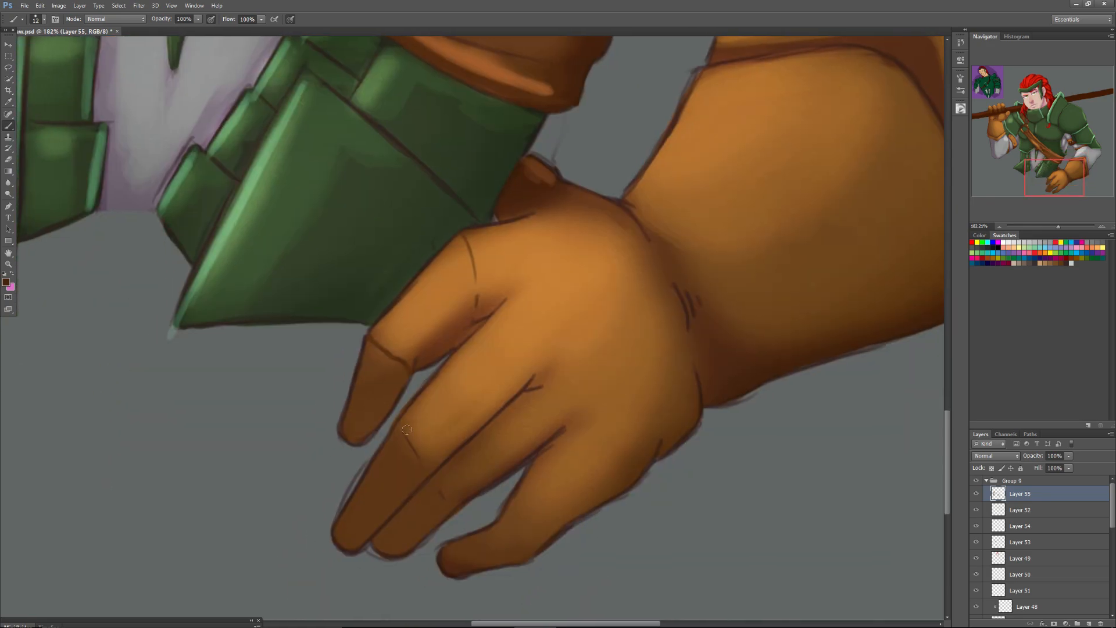
left_click_drag(400, 421, 403, 434)
left_click_drag(462, 503, 435, 477)
left_click_drag(514, 557, 496, 519)
left_click_drag(476, 313, 435, 350)
left_click_drag(477, 311, 493, 305)
mouse_move(401, 379)
left_mouse_down()
mouse_move(408, 372)
mouse_move(397, 401)
mouse_move(399, 386)
left_mouse_up()
mouse_move(511, 509)
left_mouse_down()
mouse_move(499, 530)
mouse_move(541, 462)
mouse_move(535, 448)
left_mouse_up()
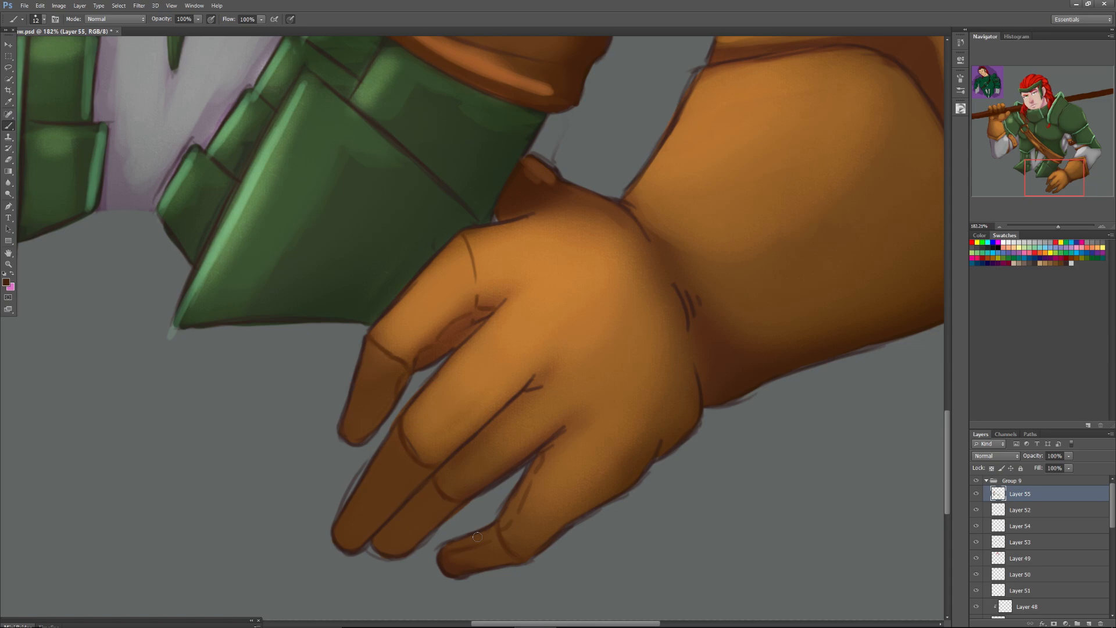
Draw matching dark brown seam lines across the fingers of the raised glove gripping the pole.
left_click_drag(1047, 178, 997, 123)
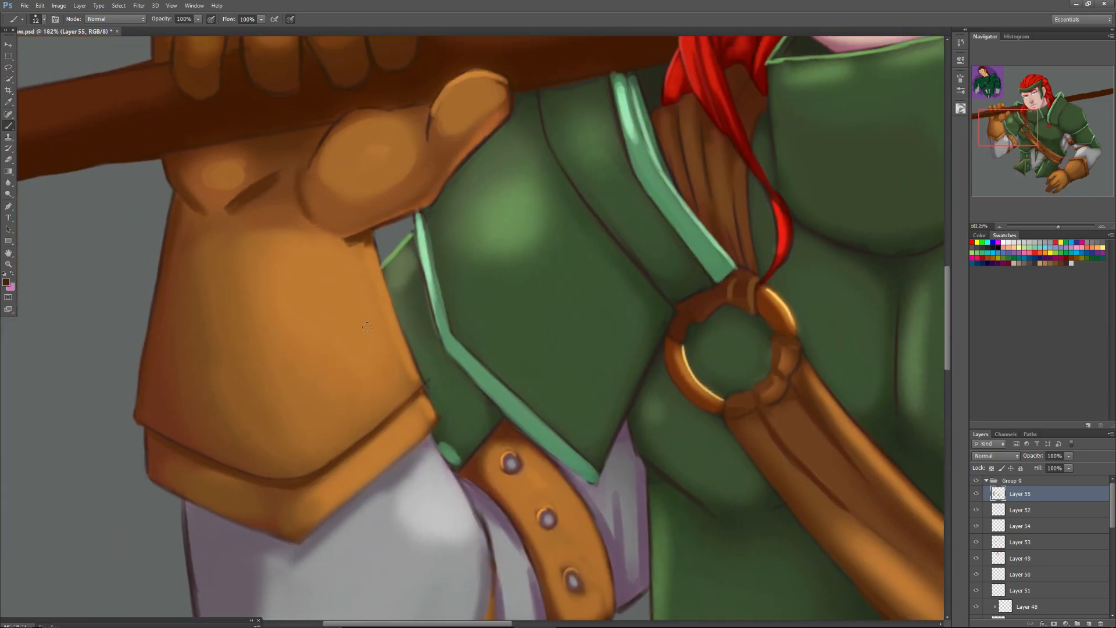
left_click_drag(996, 128, 989, 117)
mouse_move(274, 216)
left_mouse_down()
mouse_move(280, 240)
mouse_move(279, 219)
mouse_move(393, 214)
mouse_move(524, 167)
left_mouse_up()
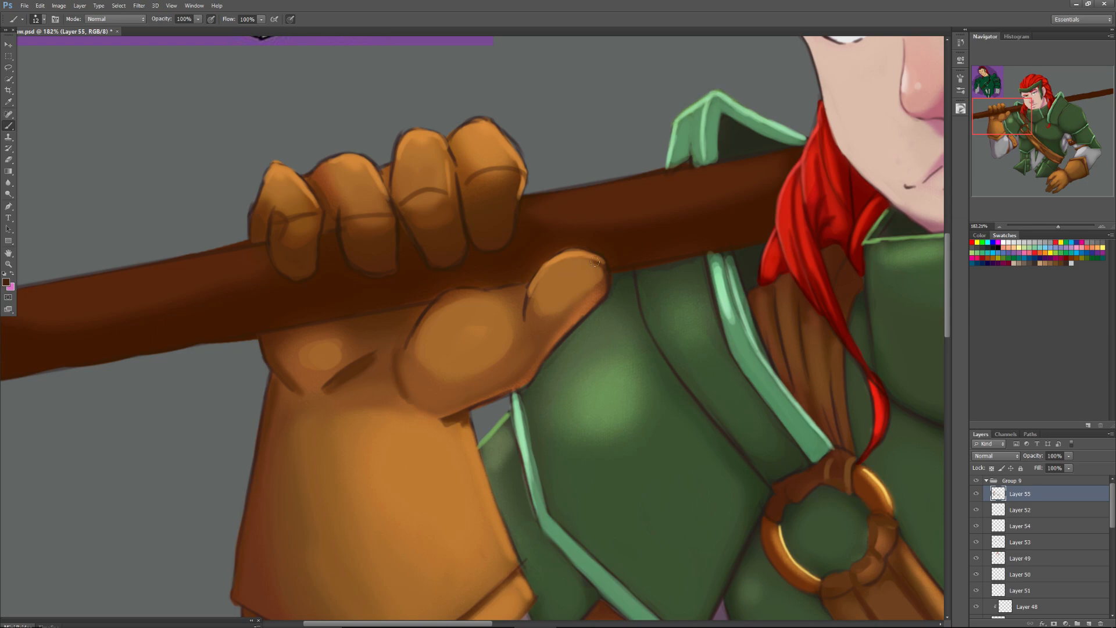
Collapse Group 9 and add a Hue/Saturation adjustment layer above it with Saturation +13 and Lightness -17.
left_click_drag(1016, 126, 1042, 159)
left_click_drag(1058, 228, 1045, 232)
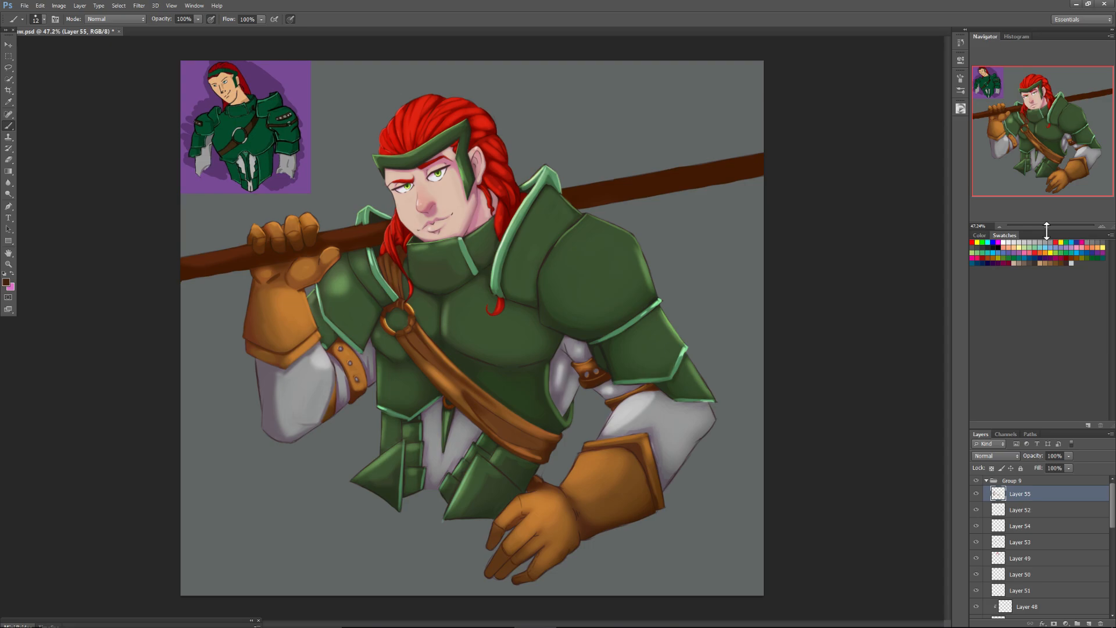
left_click(987, 481)
left_click(1065, 623)
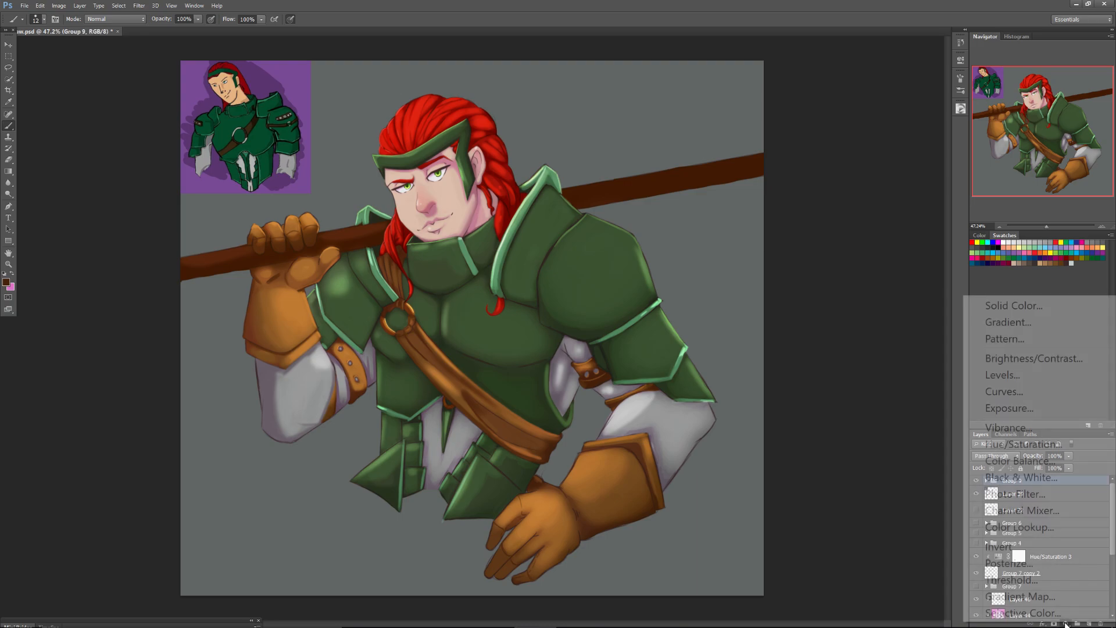
left_click(997, 442)
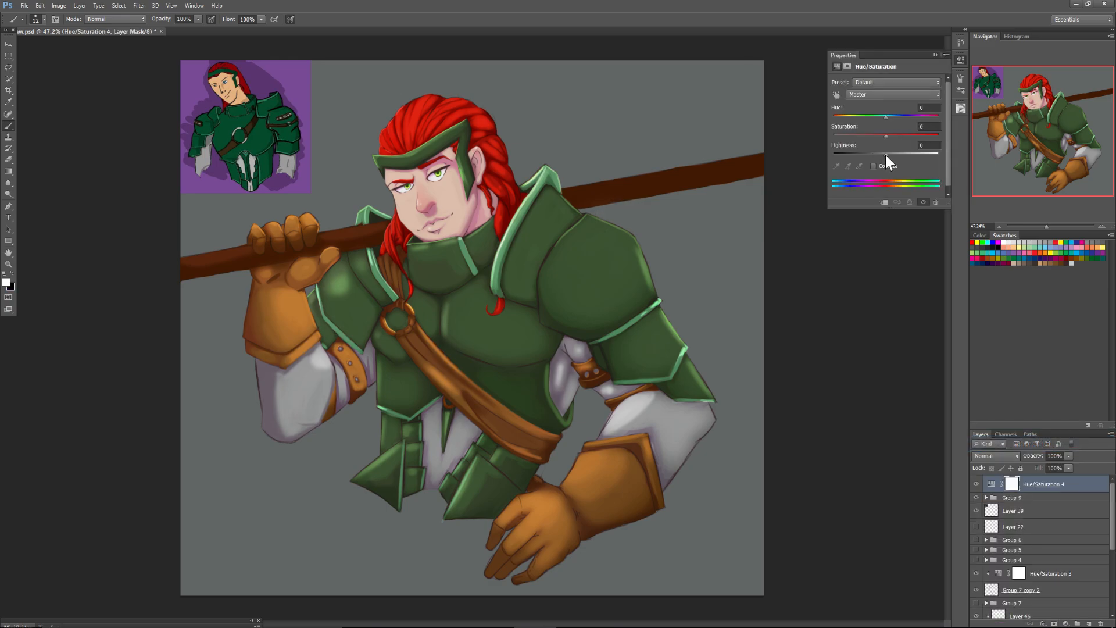
left_click_drag(885, 155, 876, 156)
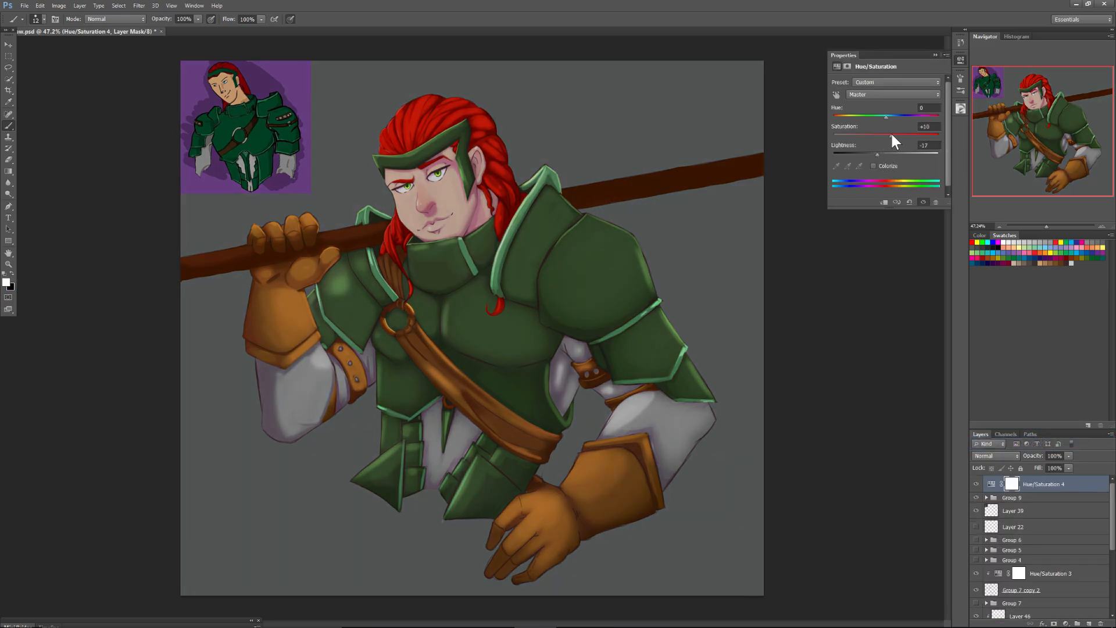
Create a new group below the adjustment and move the character layers from Group 9 down through the clipped base group into it.
left_click(1018, 499)
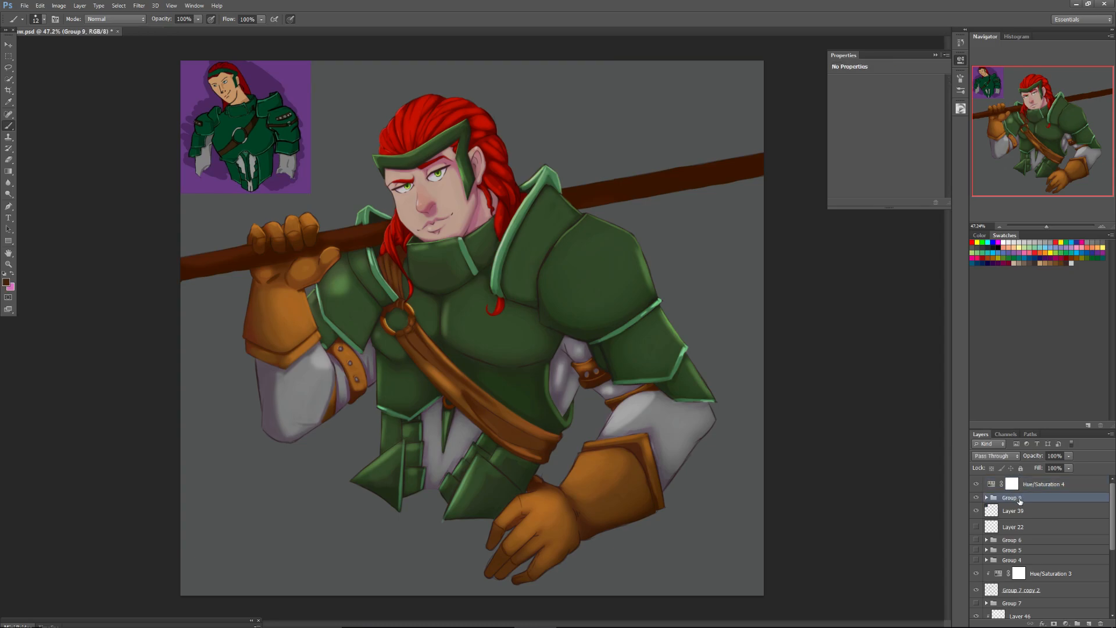
left_click(1078, 620)
left_click(995, 508)
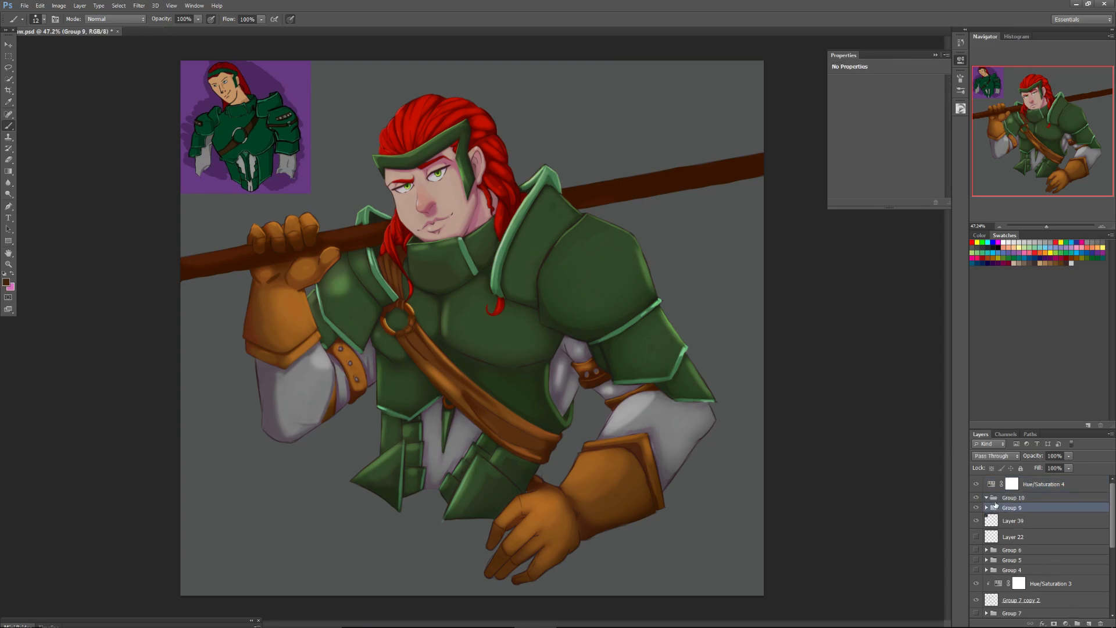
left_click_drag(1112, 529, 1112, 573)
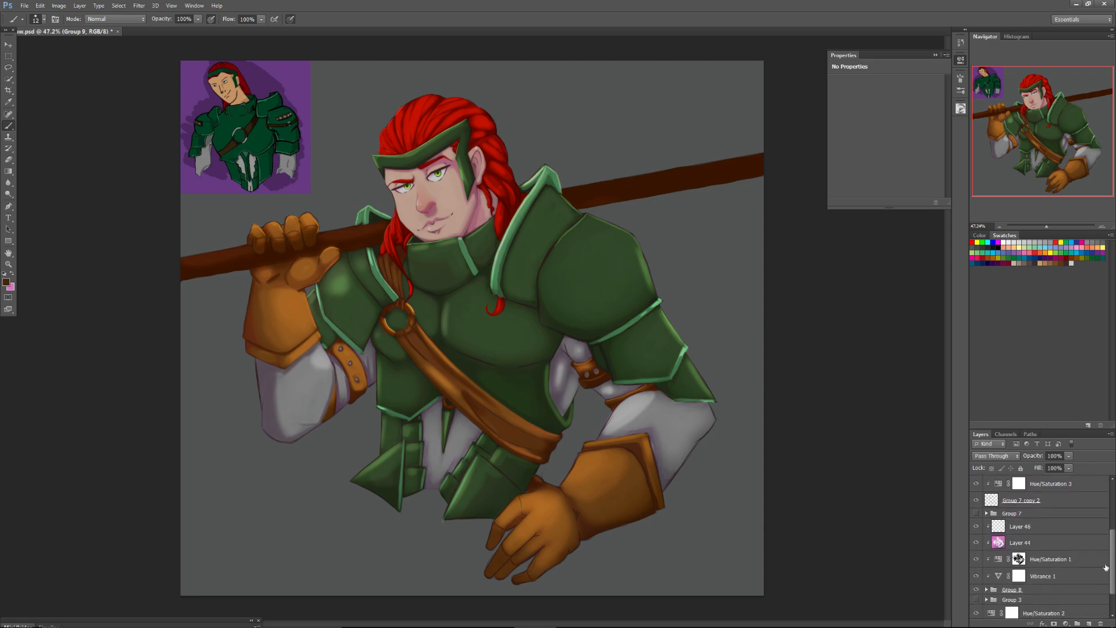
left_click(1026, 591, "shift")
scroll(1001, 512, "up", 5)
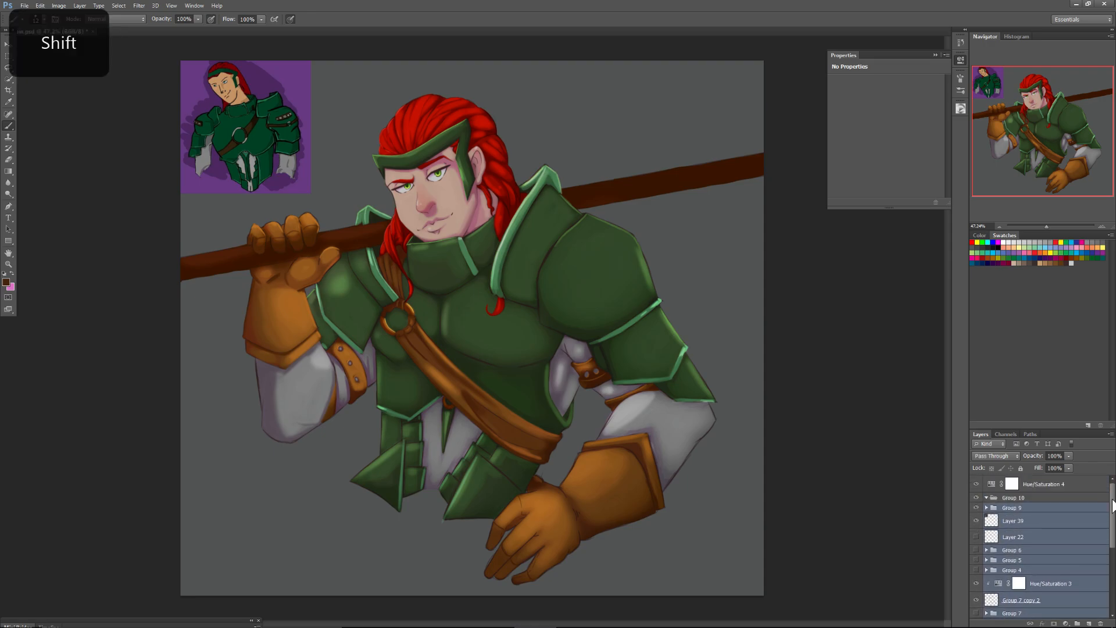
left_click_drag(1001, 512, 995, 498)
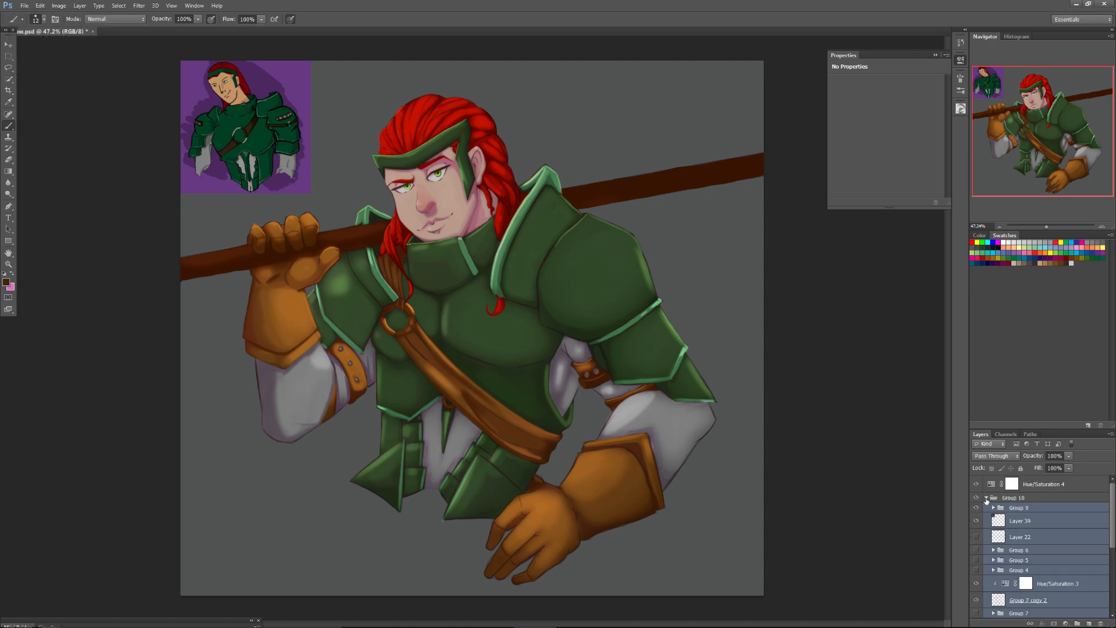
left_click(986, 499)
Clip the Hue/Saturation 4 adjustment to Group 10 and set its Lightness to -28.
left_click(1011, 482)
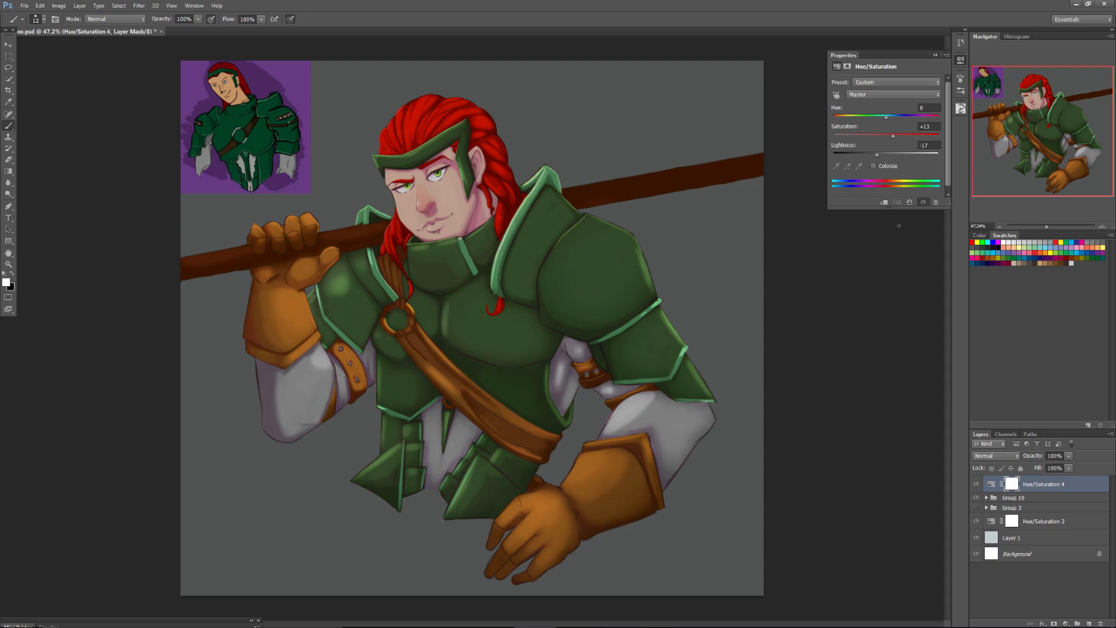
key("alt")
left_click(999, 492, "alt")
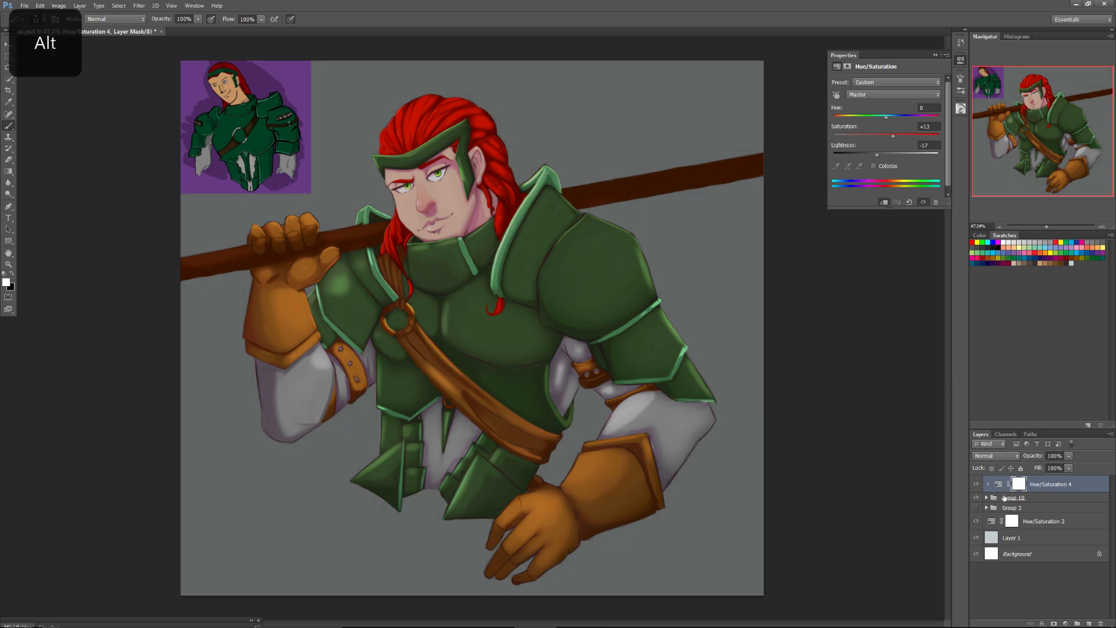
left_click_drag(876, 154, 871, 154)
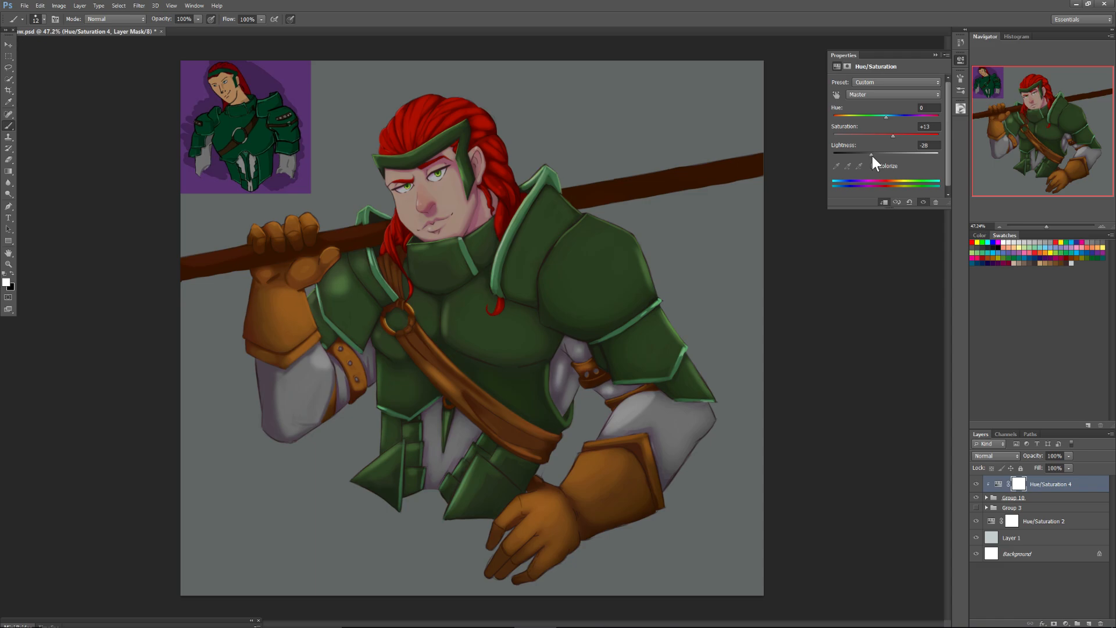
Switch to the Eraser with a soft 57 px tip and erase the Hue/Saturation 4 mask at the edge of the forehead.
left_click(9, 159)
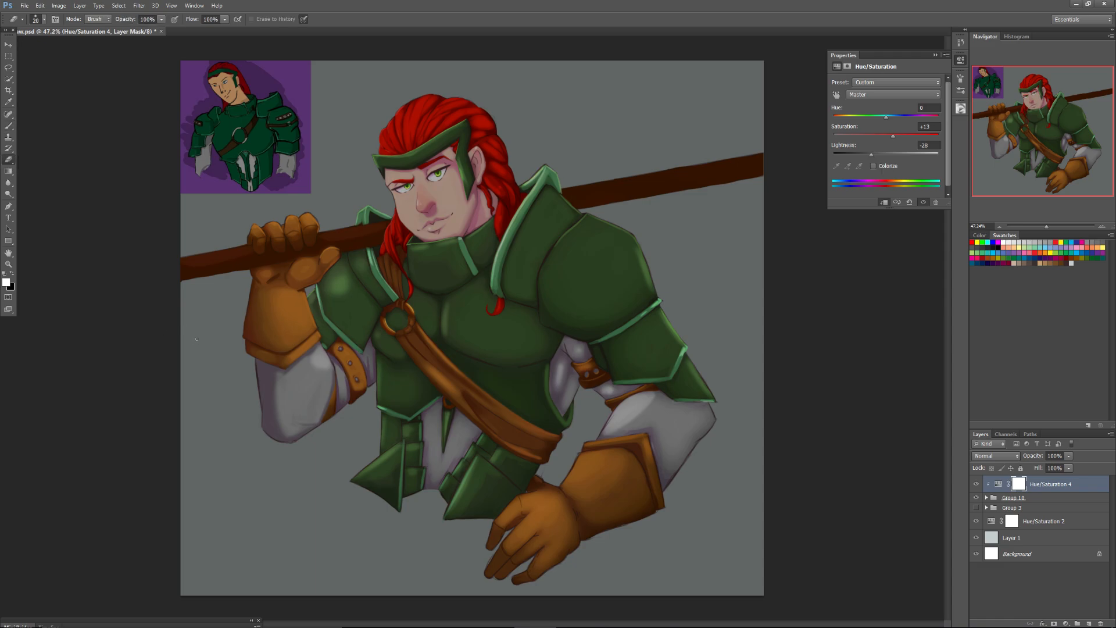
left_click_drag(1046, 227, 1050, 223)
left_click_drag(1027, 140, 1031, 121)
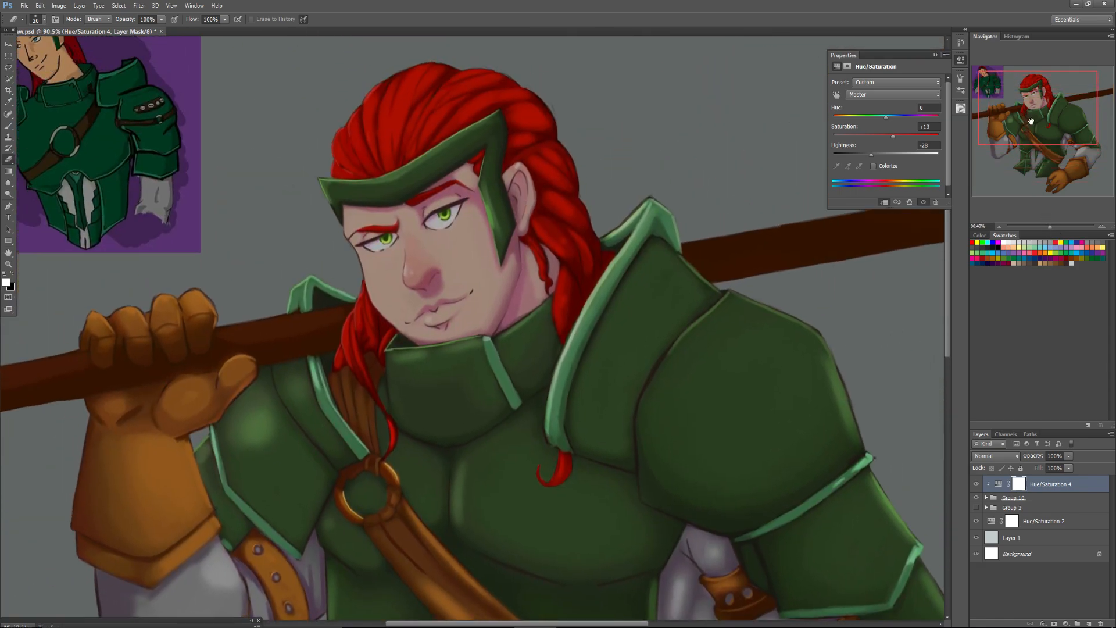
right_click(335, 267)
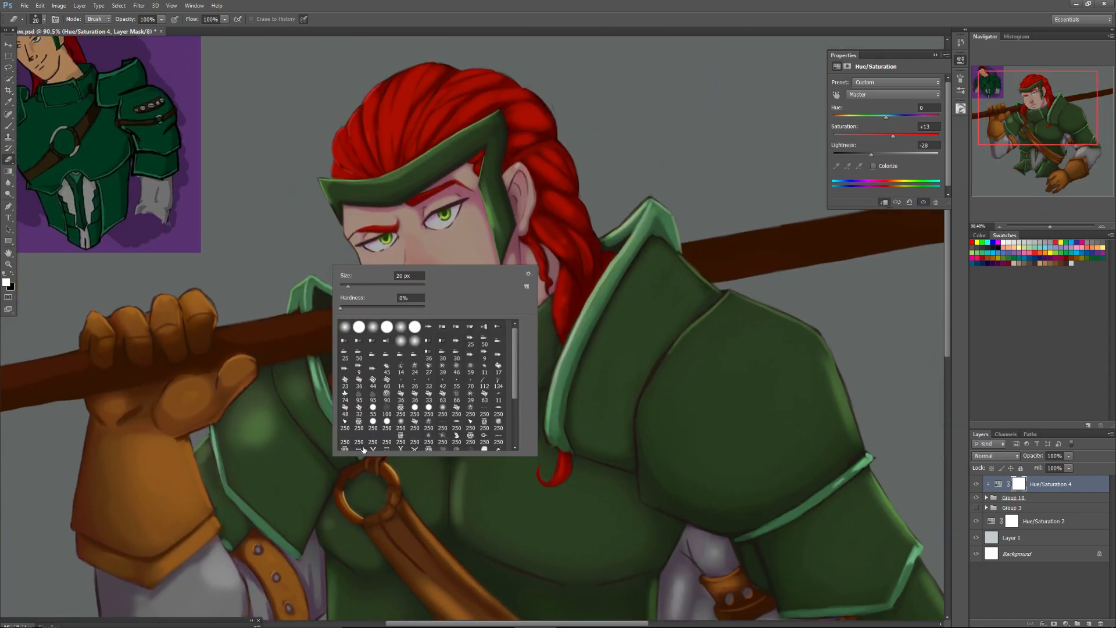
left_click(400, 326)
left_click_drag(347, 285, 355, 282)
left_click_drag(362, 284, 364, 284)
left_click_drag(341, 215, 347, 227)
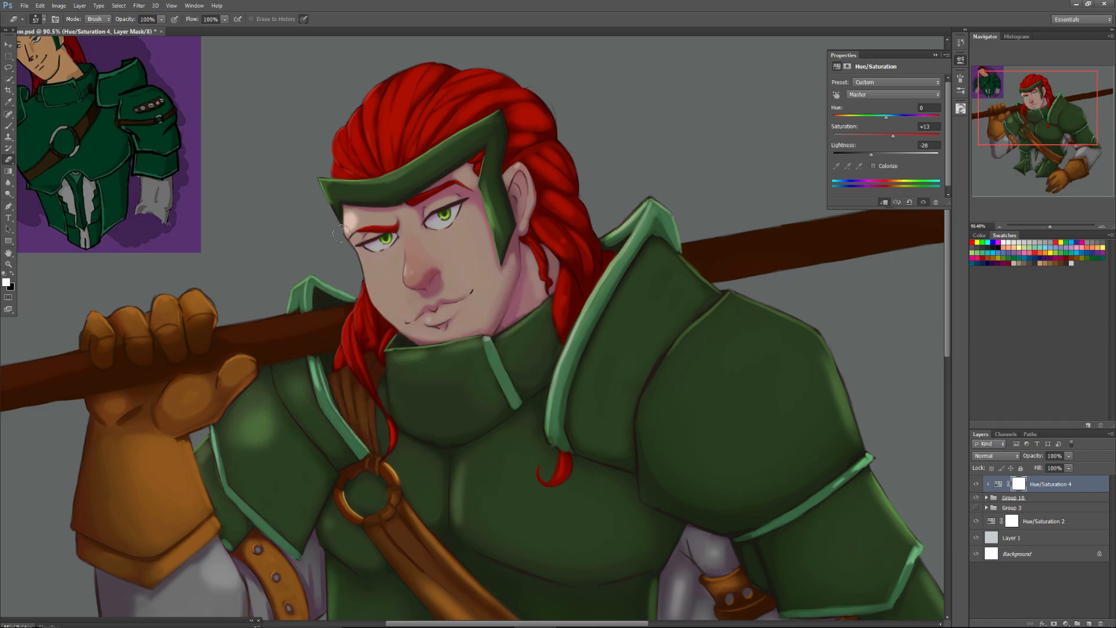
Set the eraser to 61 px and erase the adjustment mask across the forehead and around the narrowed eye beneath it.
right_click(343, 231)
left_click(414, 388)
left_click(379, 252)
key("Return")
left_click_drag(370, 222, 345, 228)
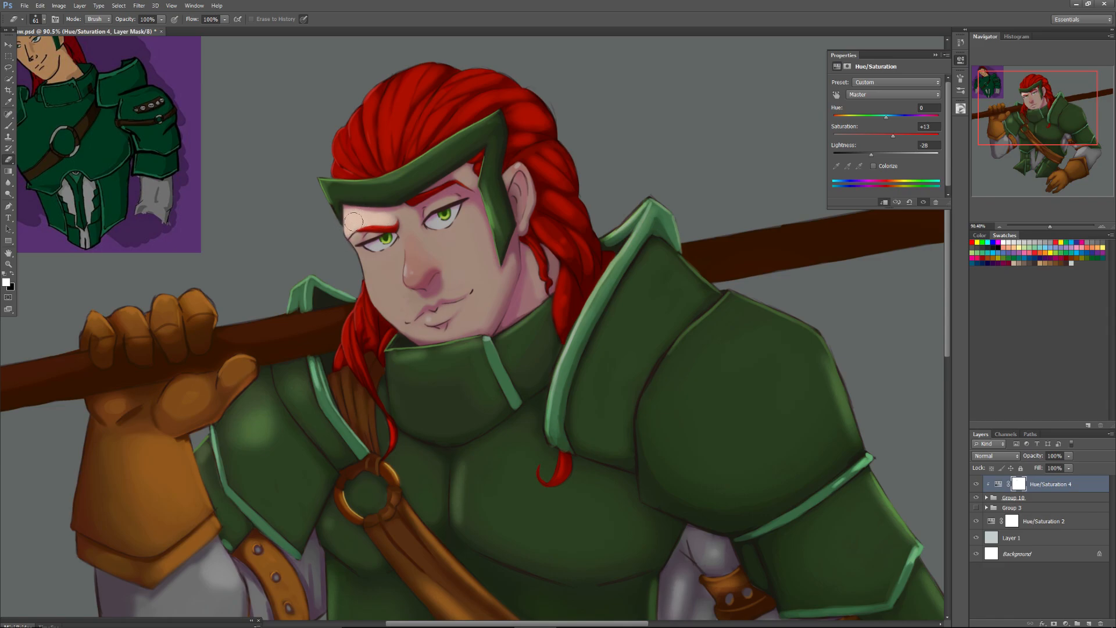
mouse_move(386, 242)
left_mouse_down()
mouse_move(371, 251)
mouse_move(355, 235)
left_mouse_up()
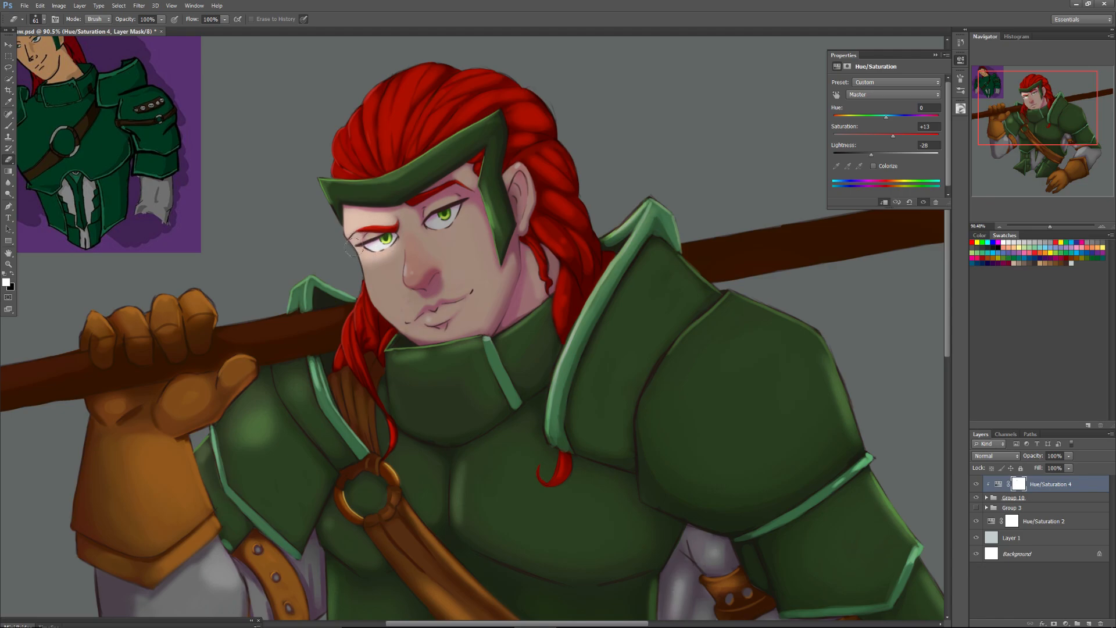
mouse_move(363, 234)
left_mouse_down()
mouse_move(355, 240)
mouse_move(375, 231)
mouse_move(353, 216)
left_mouse_up()
Set the eraser to 67 px and lighten the cheek below that eye by erasing the adjustment mask there.
right_click(371, 265)
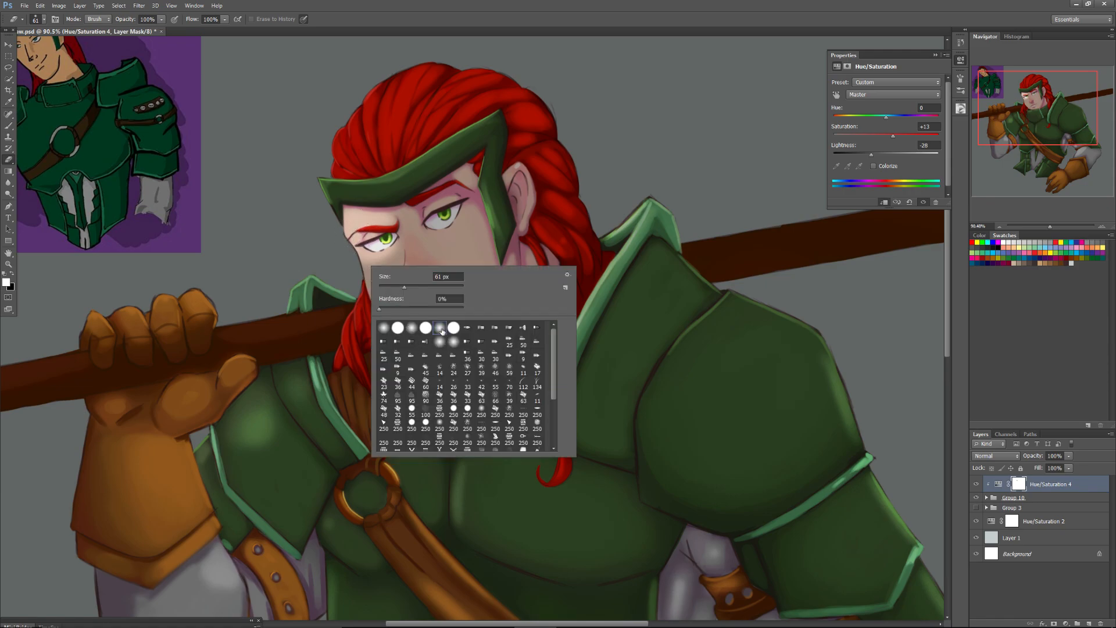
left_click_drag(405, 287, 406, 286)
left_click_drag(356, 256, 365, 257)
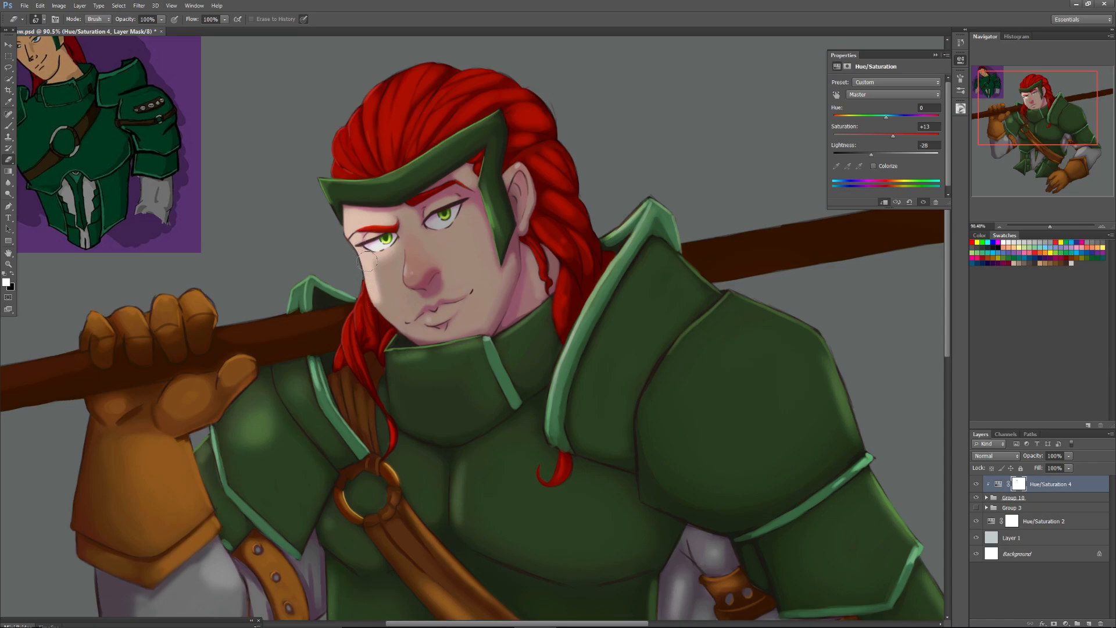
mouse_move(391, 242)
left_mouse_down()
mouse_move(395, 277)
mouse_move(392, 242)
mouse_move(386, 274)
mouse_move(375, 258)
mouse_move(391, 257)
mouse_move(373, 289)
mouse_move(391, 262)
mouse_move(378, 288)
mouse_move(388, 281)
mouse_move(396, 301)
left_mouse_up()
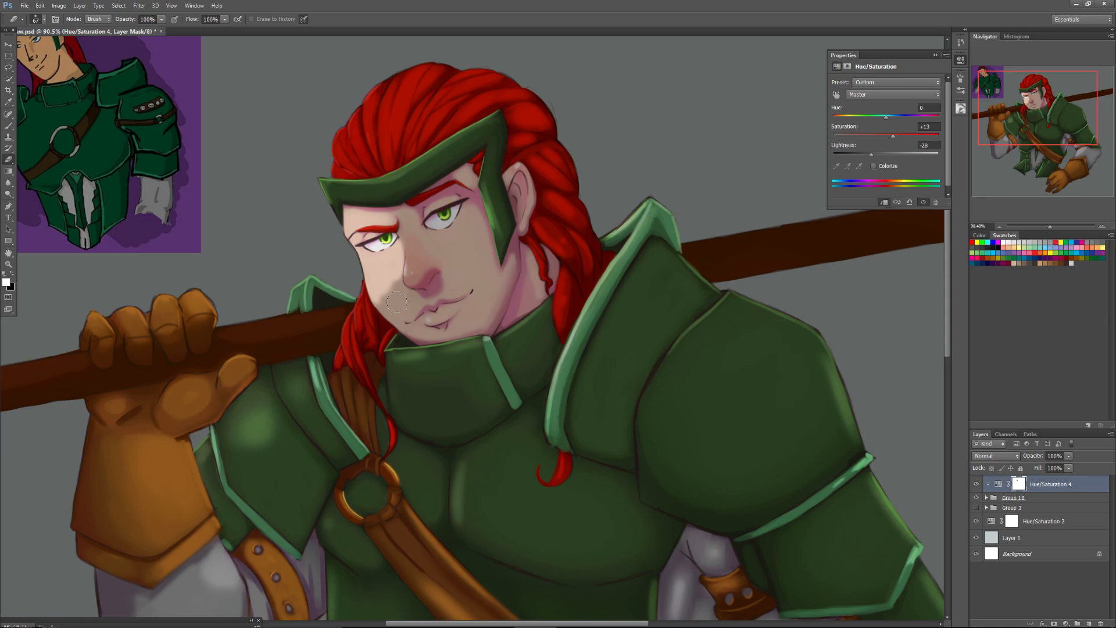
Erase the adjustment mask over the nose, brow centre, mouth, chin and jaw to light the middle of the face.
mouse_move(412, 272)
left_mouse_down()
mouse_move(402, 228)
mouse_move(414, 257)
mouse_move(403, 230)
mouse_move(400, 256)
mouse_move(401, 227)
mouse_move(412, 250)
mouse_move(405, 226)
mouse_move(423, 267)
mouse_move(433, 264)
mouse_move(406, 217)
left_mouse_up()
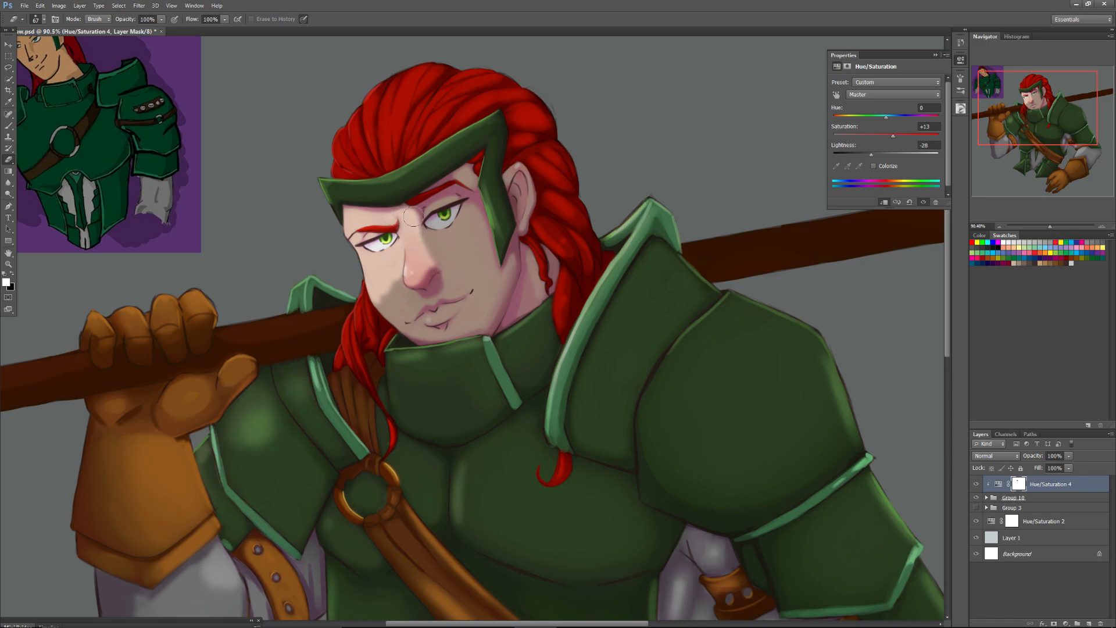
mouse_move(417, 235)
left_mouse_down()
mouse_move(418, 261)
mouse_move(385, 296)
mouse_move(379, 286)
mouse_move(391, 309)
mouse_move(376, 297)
mouse_move(399, 317)
mouse_move(395, 276)
mouse_move(400, 302)
mouse_move(399, 284)
mouse_move(417, 297)
mouse_move(401, 316)
mouse_move(432, 290)
mouse_move(467, 288)
mouse_move(449, 278)
mouse_move(404, 323)
mouse_move(467, 291)
left_mouse_up()
mouse_move(425, 330)
left_mouse_down()
mouse_move(410, 333)
mouse_move(453, 319)
left_mouse_up()
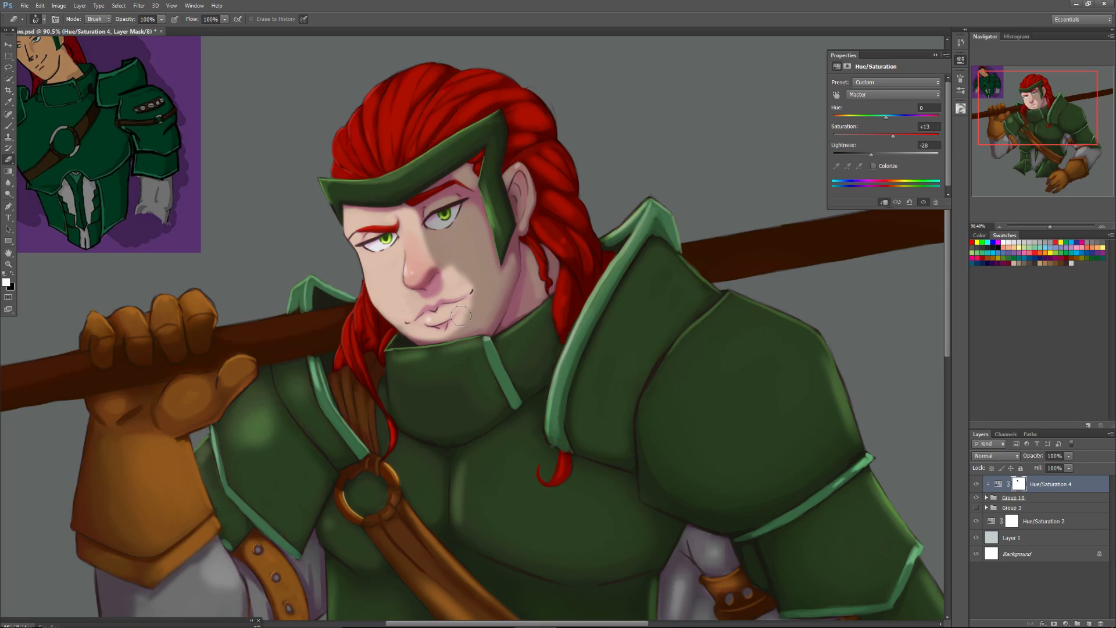
mouse_move(434, 335)
left_mouse_down()
mouse_move(479, 325)
mouse_move(488, 295)
mouse_move(536, 305)
mouse_move(485, 298)
mouse_move(492, 334)
left_mouse_up()
Enlarge the eraser to 88 px and clear the adjustment mask from the shaded cheek, eye area and jaw beside the headpiece.
right_click(487, 295)
key("Return")
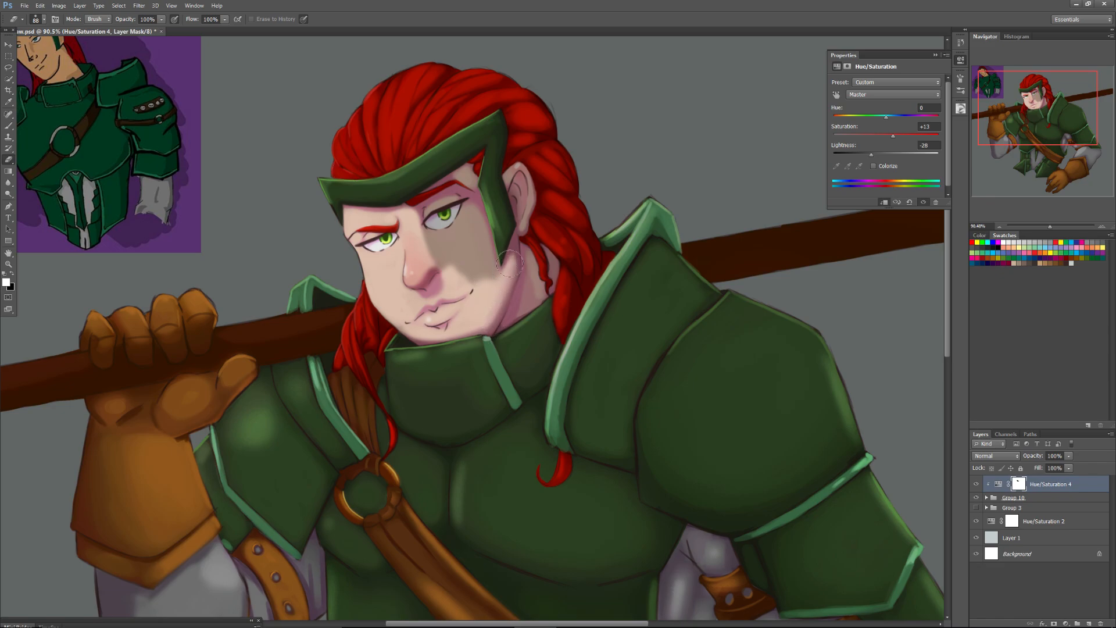
mouse_move(487, 282)
left_mouse_down()
mouse_move(480, 213)
mouse_move(496, 276)
mouse_move(479, 200)
mouse_move(494, 291)
mouse_move(479, 191)
mouse_move(497, 298)
mouse_move(471, 233)
mouse_move(468, 286)
mouse_move(458, 250)
mouse_move(461, 216)
mouse_move(477, 278)
mouse_move(473, 229)
mouse_move(494, 294)
mouse_move(481, 208)
mouse_move(498, 275)
mouse_move(474, 227)
mouse_move(459, 249)
mouse_move(456, 238)
mouse_move(436, 246)
mouse_move(427, 226)
mouse_move(454, 268)
mouse_move(421, 224)
mouse_move(440, 237)
mouse_move(427, 238)
mouse_move(421, 223)
mouse_move(445, 197)
mouse_move(415, 212)
mouse_move(468, 213)
mouse_move(465, 205)
mouse_move(471, 217)
mouse_move(438, 203)
mouse_move(475, 214)
mouse_move(439, 232)
left_mouse_up()
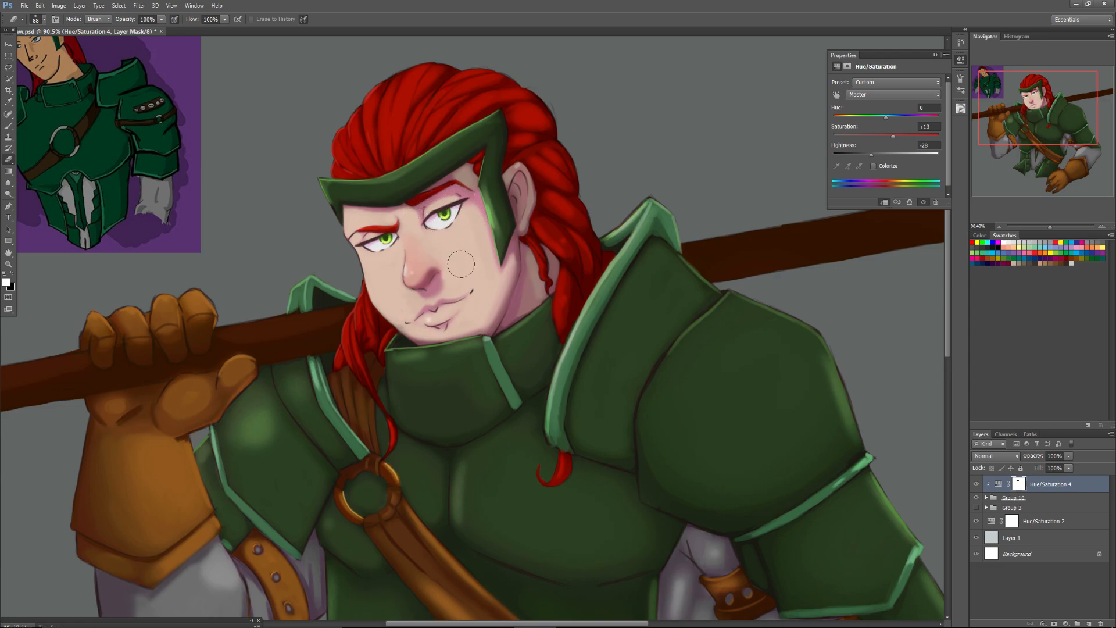
mouse_move(475, 315)
left_mouse_down()
mouse_move(501, 274)
mouse_move(476, 321)
left_mouse_up()
Choose a smaller round eraser tip and lighten the green headpiece and the front hairline on the adjustment mask.
mouse_move(465, 169)
left_mouse_down()
mouse_move(477, 171)
mouse_move(450, 189)
mouse_move(470, 171)
left_mouse_up()
right_click(472, 166)
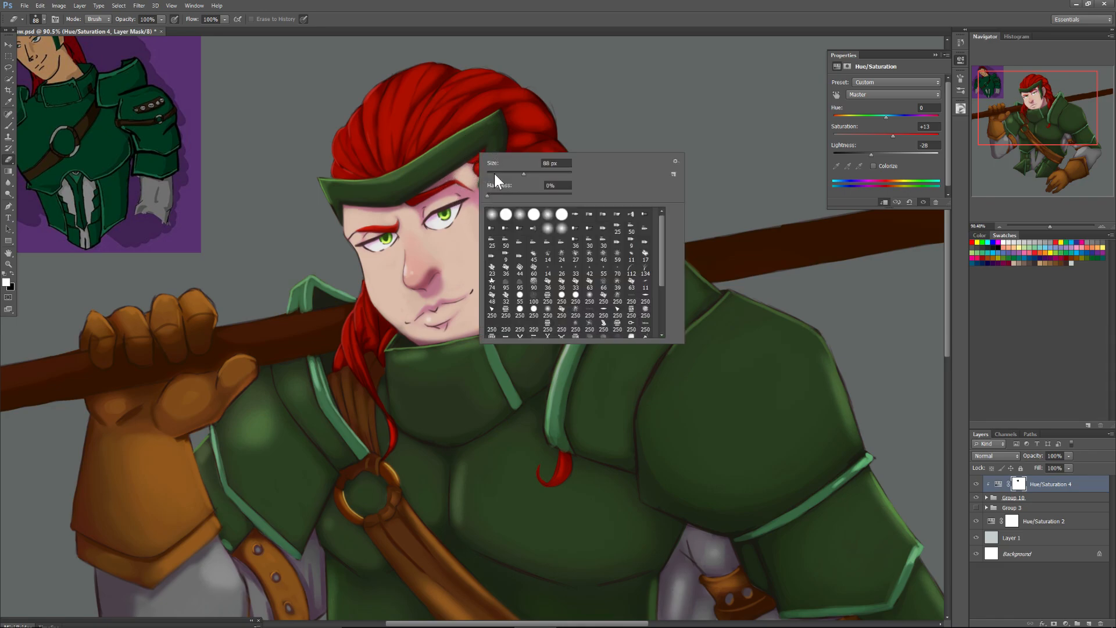
left_click(534, 215)
left_click(488, 145)
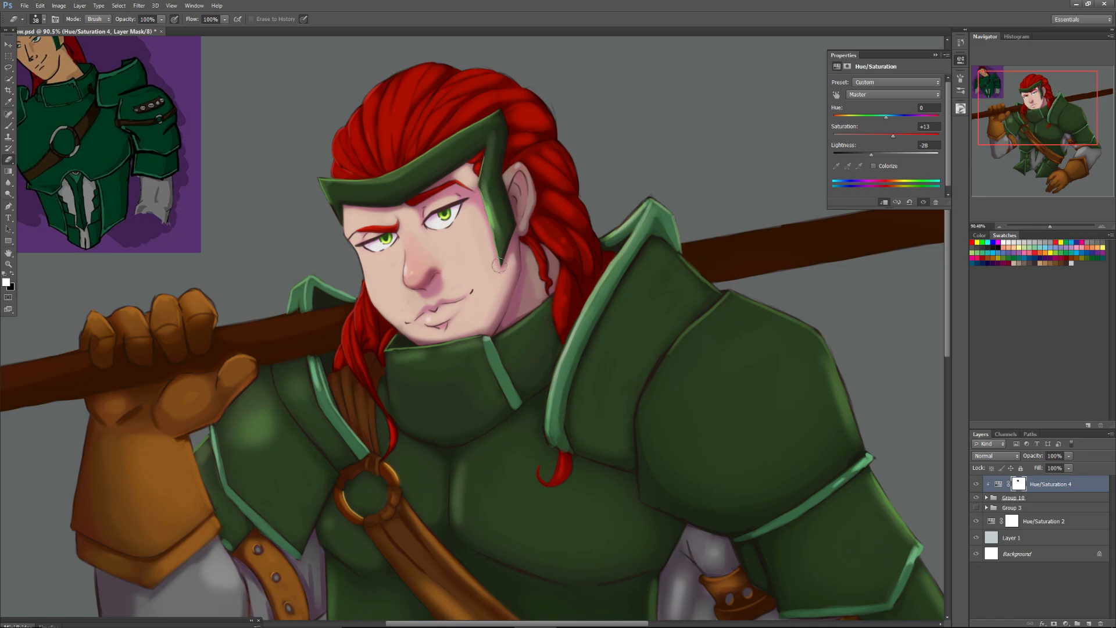
mouse_move(486, 121)
left_mouse_down()
mouse_move(399, 179)
mouse_move(430, 152)
mouse_move(416, 167)
mouse_move(302, 183)
left_mouse_up()
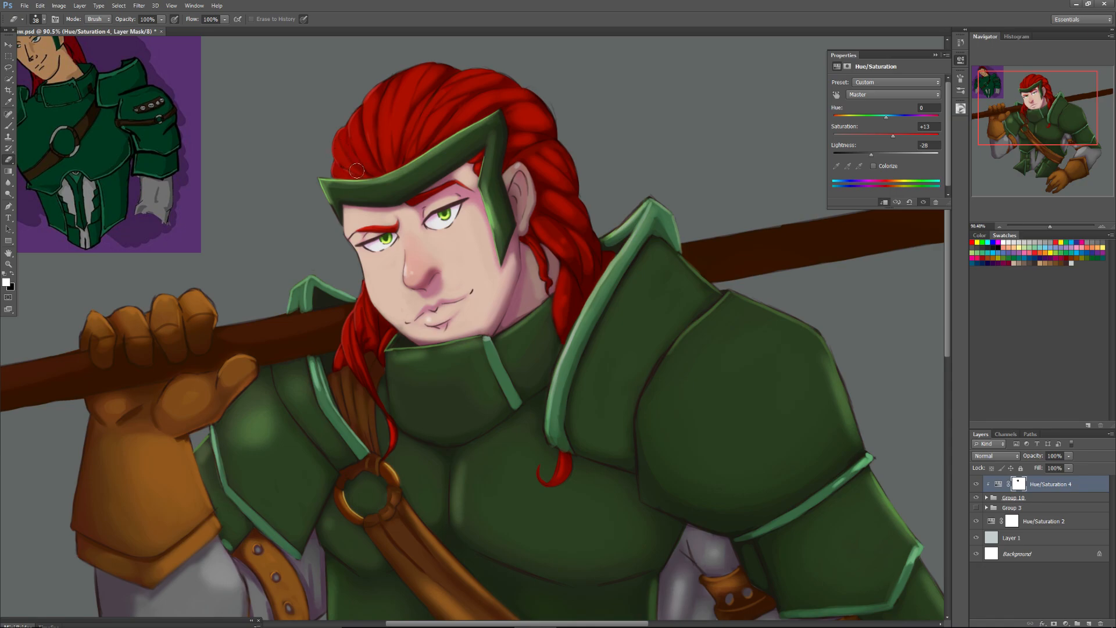
left_click_drag(350, 168, 332, 165)
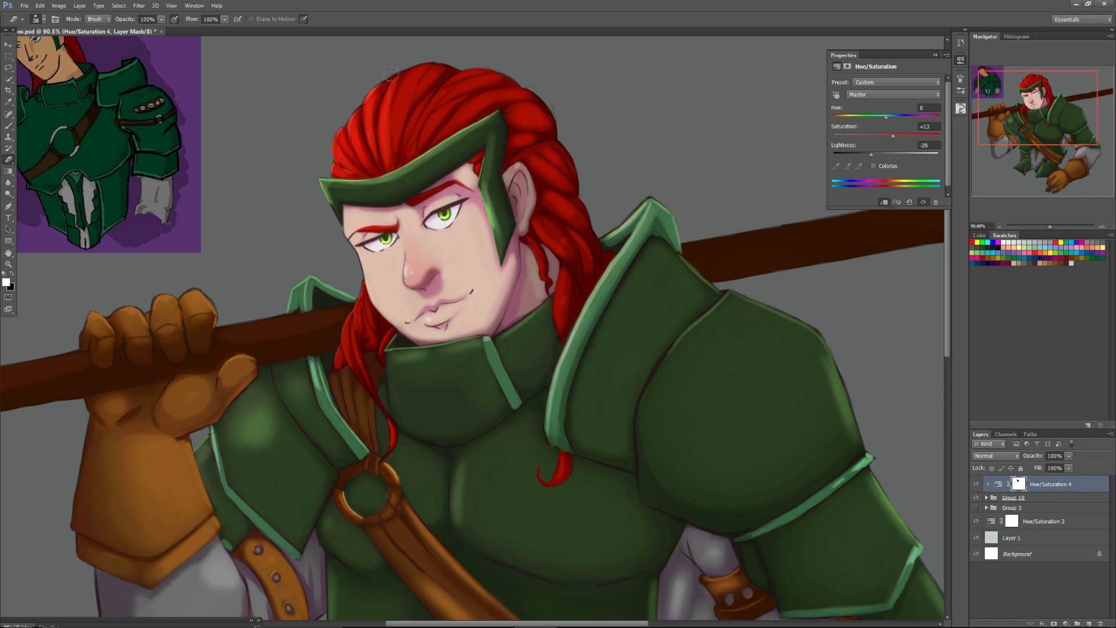
Enlarge the eraser and clear the adjustment mask over the red hair from the crown down to the neck.
right_click(389, 103)
key("Return")
mouse_move(380, 87)
left_mouse_down()
mouse_move(383, 124)
mouse_move(425, 71)
mouse_move(391, 132)
mouse_move(430, 63)
mouse_move(392, 135)
mouse_move(408, 87)
mouse_move(440, 61)
mouse_move(393, 126)
mouse_move(459, 61)
mouse_move(408, 132)
mouse_move(447, 89)
mouse_move(502, 62)
mouse_move(479, 61)
mouse_move(416, 117)
mouse_move(484, 69)
mouse_move(426, 115)
mouse_move(466, 81)
mouse_move(453, 116)
mouse_move(511, 91)
mouse_move(504, 85)
mouse_move(526, 106)
mouse_move(518, 116)
mouse_move(506, 105)
mouse_move(534, 124)
mouse_move(507, 115)
mouse_move(479, 83)
mouse_move(499, 58)
mouse_move(454, 82)
mouse_move(374, 71)
mouse_move(556, 168)
mouse_move(557, 153)
mouse_move(564, 180)
mouse_move(535, 154)
mouse_move(572, 213)
mouse_move(541, 210)
mouse_move(565, 236)
mouse_move(513, 290)
mouse_move(533, 261)
mouse_move(525, 304)
mouse_move(530, 263)
mouse_move(537, 297)
left_mouse_up()
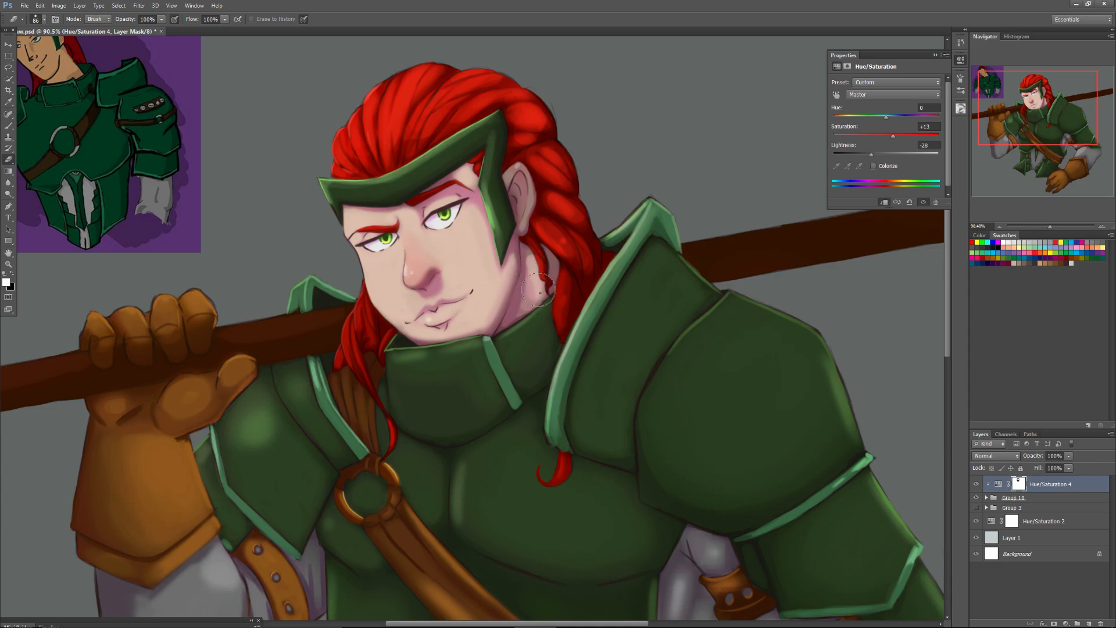
Set the eraser to 75 px and lighten the neck, the hanging braid, the large pauldron's trim and the collar edge.
right_click(539, 293)
left_click(609, 358)
left_click(578, 314)
mouse_move(535, 256)
left_mouse_down()
mouse_move(536, 287)
mouse_move(532, 262)
mouse_move(524, 304)
mouse_move(530, 256)
mouse_move(523, 300)
mouse_move(565, 280)
mouse_move(562, 326)
left_mouse_up()
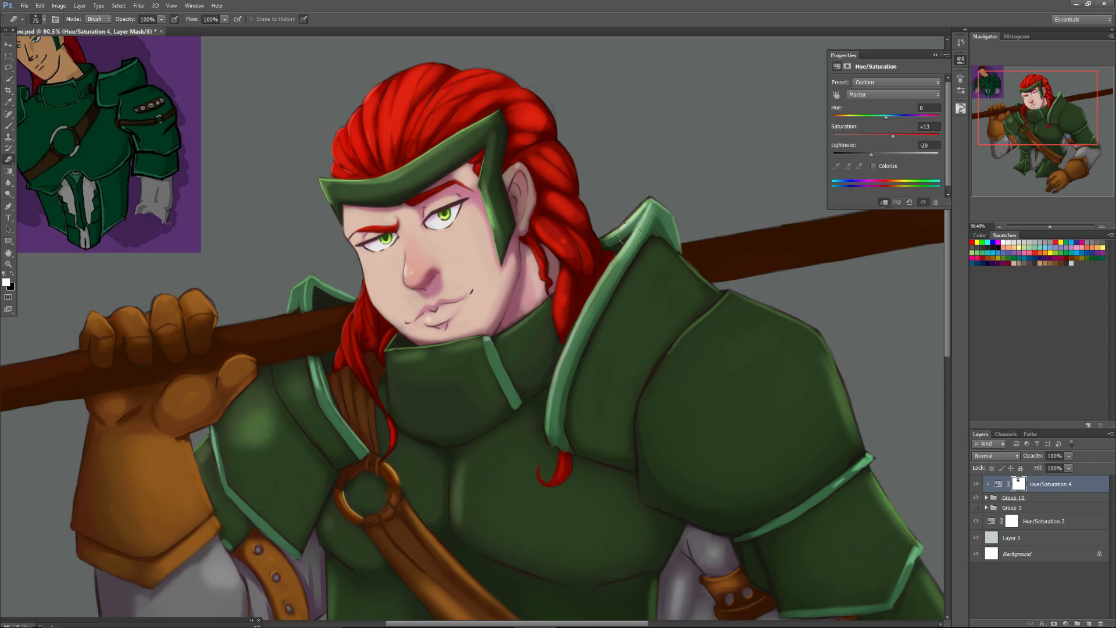
mouse_move(629, 246)
left_mouse_down()
mouse_move(572, 339)
mouse_move(581, 343)
mouse_move(560, 429)
left_mouse_up()
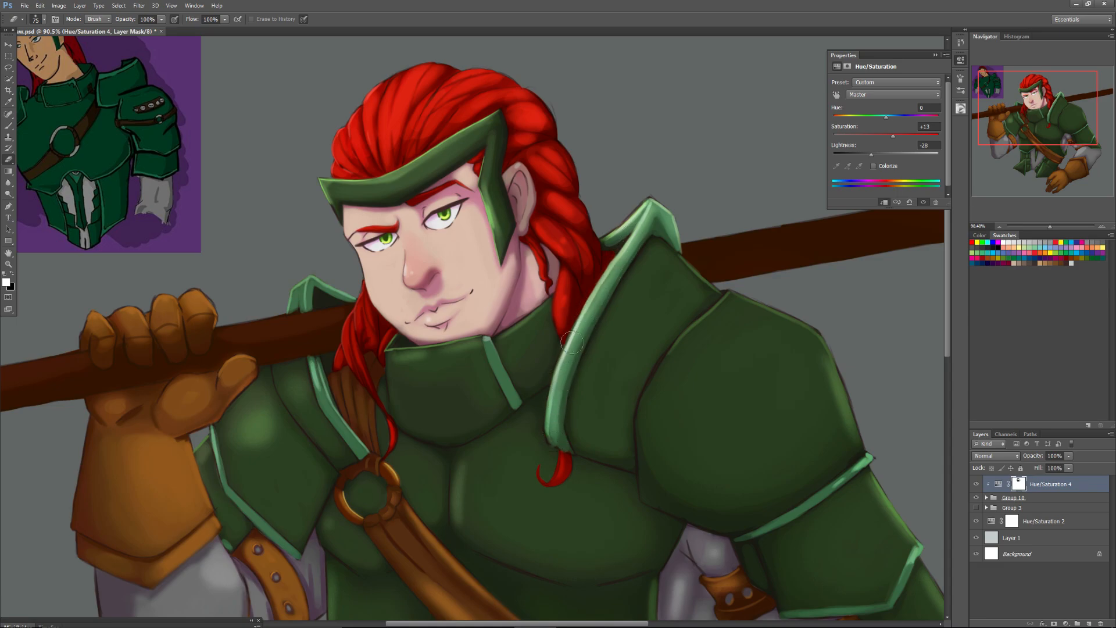
mouse_move(545, 314)
left_mouse_down()
mouse_move(498, 348)
mouse_move(511, 344)
mouse_move(496, 362)
mouse_move(504, 372)
mouse_move(494, 365)
mouse_move(508, 380)
mouse_move(537, 325)
mouse_move(516, 361)
left_mouse_up()
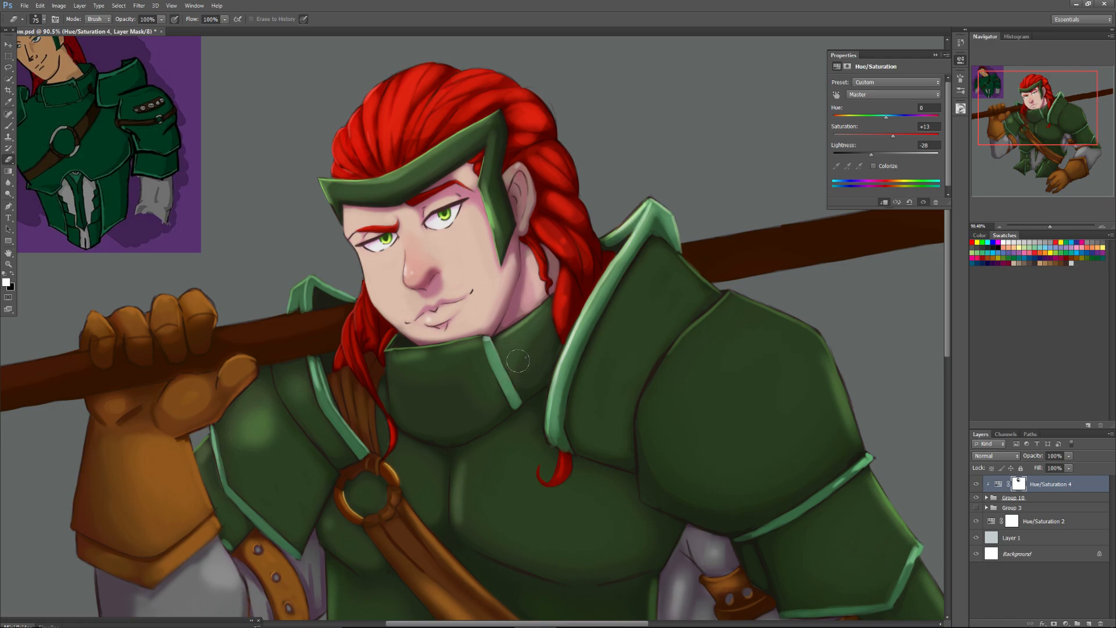
Enlarge the eraser to 104 px, then 180 px, and lighten the collar and the raised arm's shoulder armor on the mask.
right_click(516, 362)
key("Return")
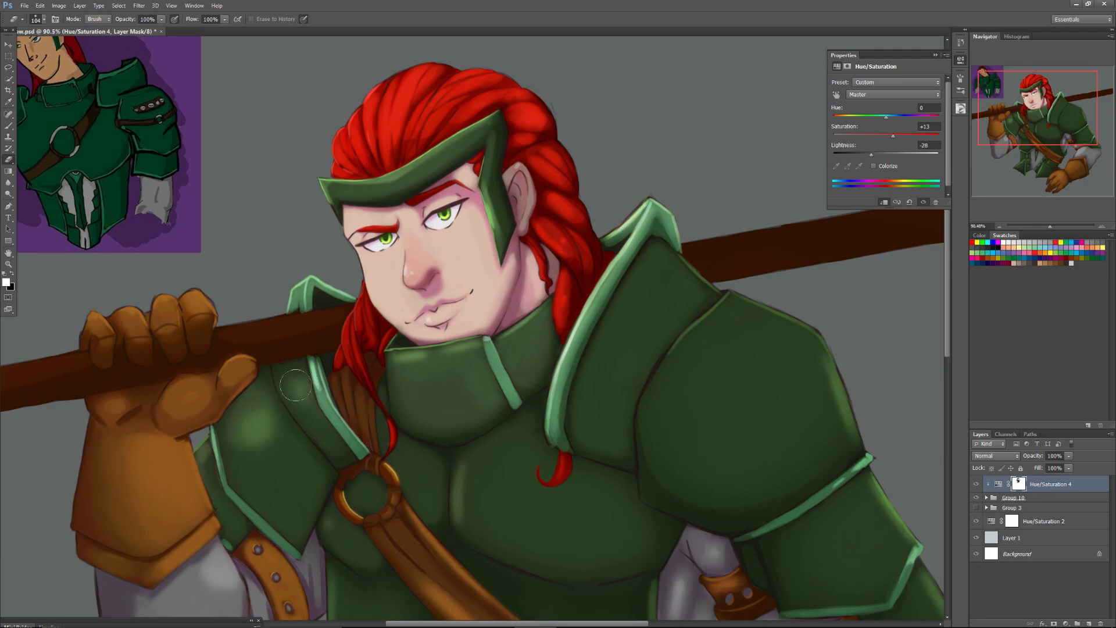
left_click_drag(271, 423, 260, 402)
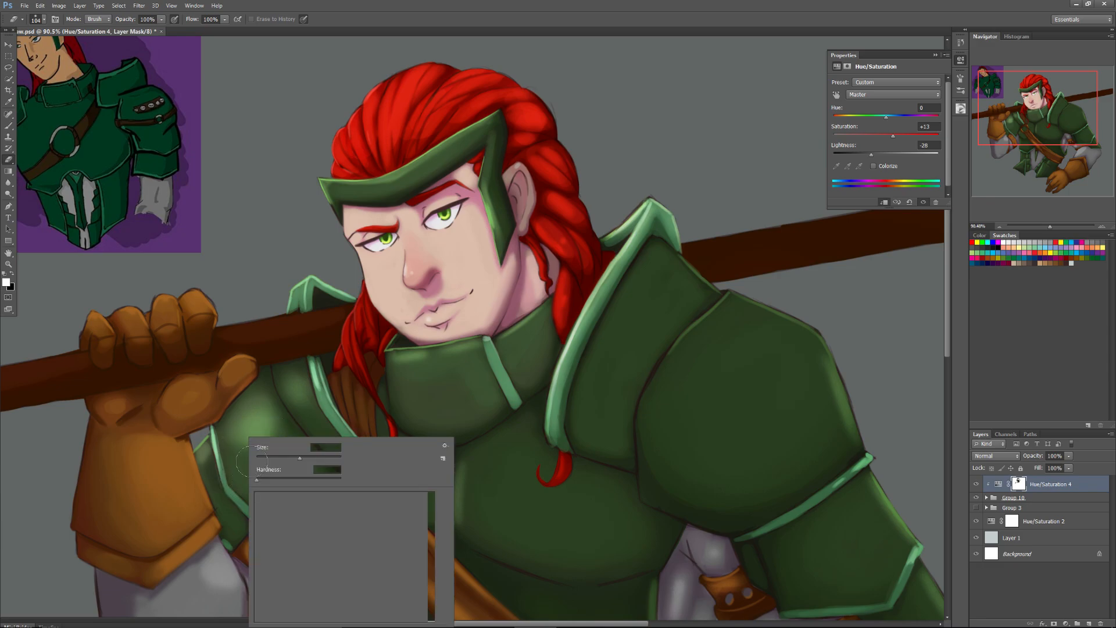
right_click(251, 442)
key("Return")
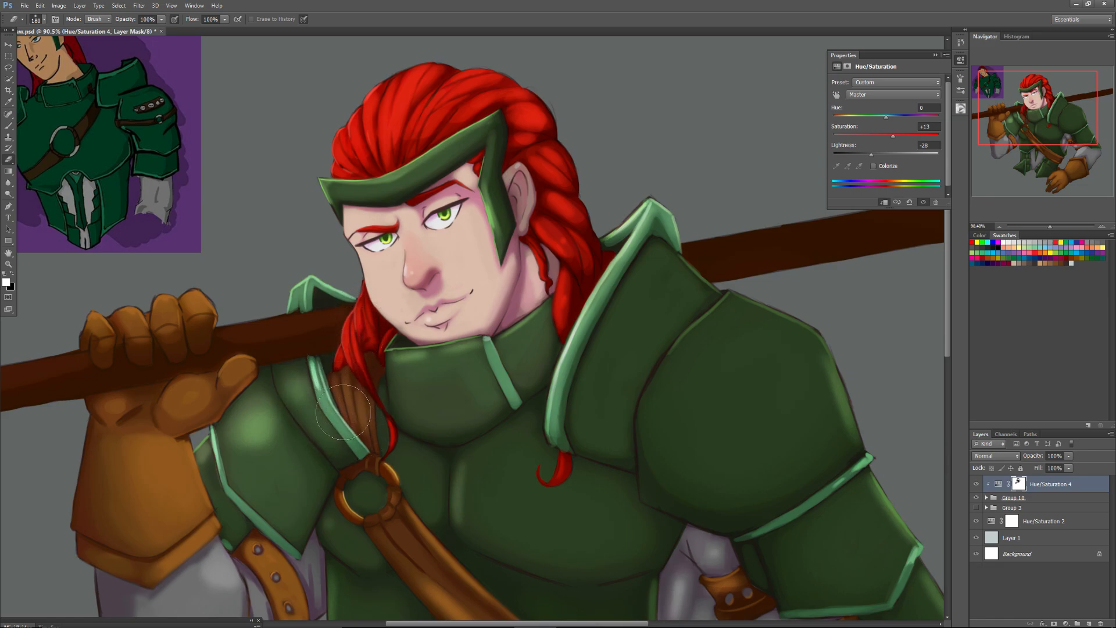
Set the eraser to 71 px and erase the adjustment mask along the strap ring, the nearby chest armor and the diagonal leather strap.
right_click(368, 440)
left_click(389, 456)
left_click(388, 427)
left_click_drag(1017, 108, 1018, 119)
left_click_drag(1047, 225, 1054, 225)
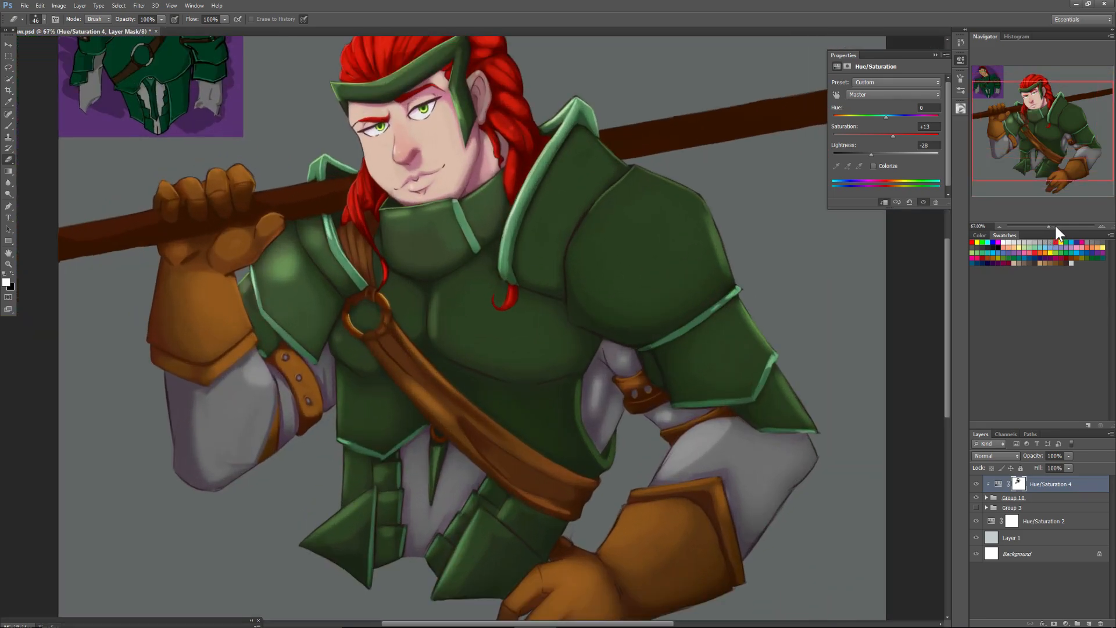
right_click(400, 345)
left_click(426, 365)
mouse_move(383, 296)
left_mouse_down()
mouse_move(410, 320)
mouse_move(407, 298)
mouse_move(405, 310)
left_mouse_up()
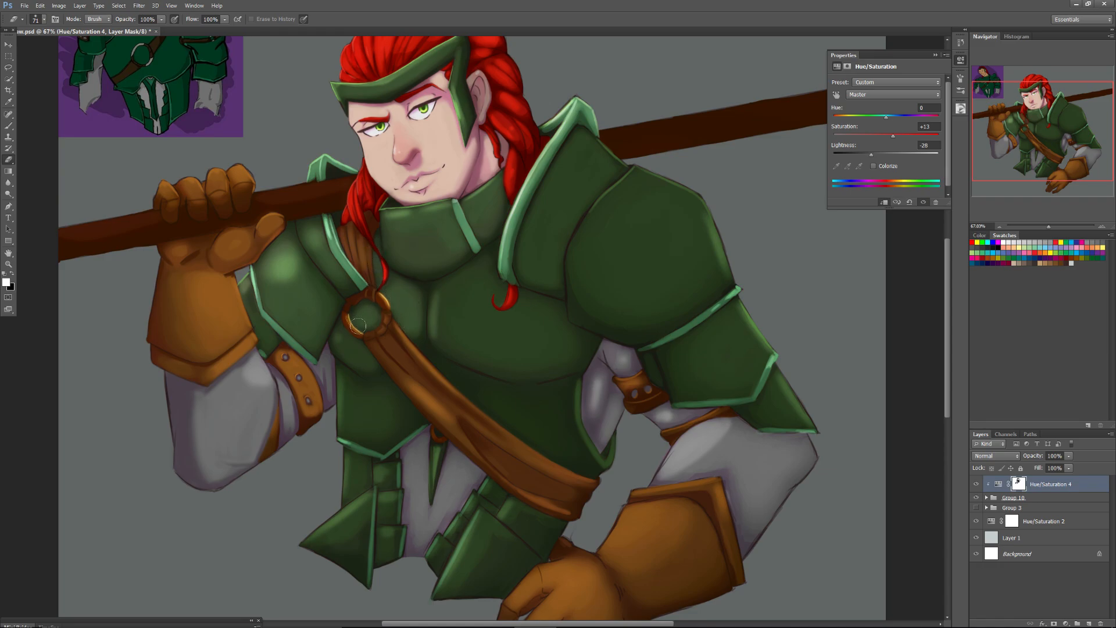
mouse_move(338, 331)
left_mouse_down()
mouse_move(342, 347)
mouse_move(372, 362)
left_mouse_up()
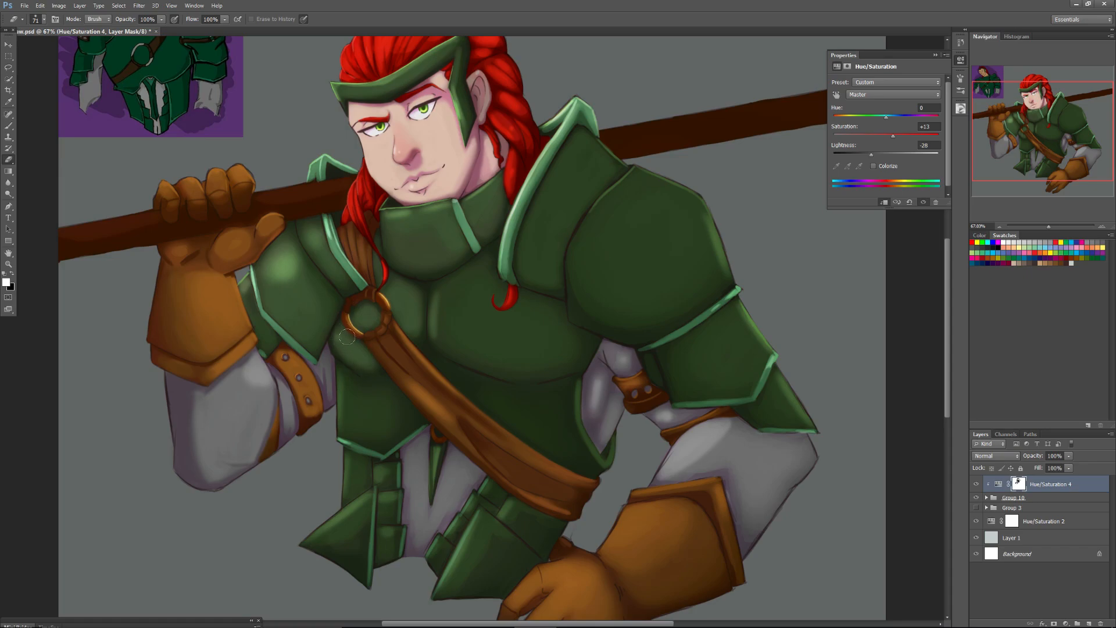
mouse_move(400, 336)
left_mouse_down()
mouse_move(446, 393)
mouse_move(383, 339)
mouse_move(447, 405)
mouse_move(391, 362)
mouse_move(442, 413)
mouse_move(435, 389)
left_mouse_up()
left_click_drag(507, 445, 550, 467)
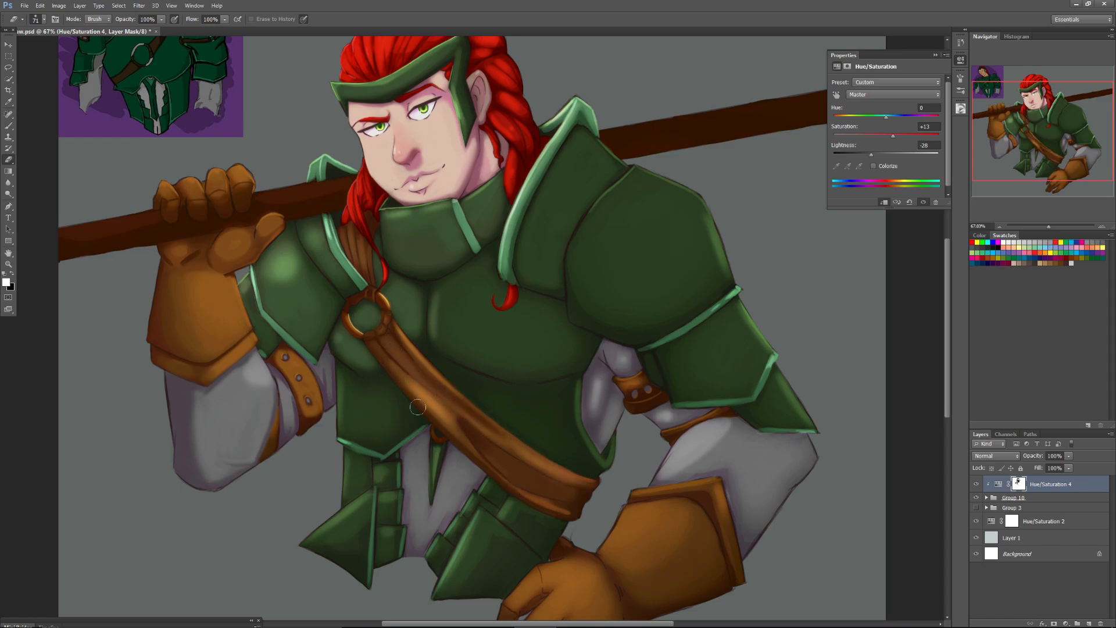
Lighten the lowered arm's inner sleeve and upper forearm on the mask, enlarging the eraser to 135 px.
mouse_move(598, 388)
left_mouse_down()
mouse_move(614, 351)
mouse_move(634, 383)
mouse_move(612, 364)
mouse_move(630, 367)
mouse_move(618, 358)
mouse_move(631, 401)
mouse_move(656, 396)
mouse_move(628, 410)
mouse_move(664, 421)
left_mouse_up()
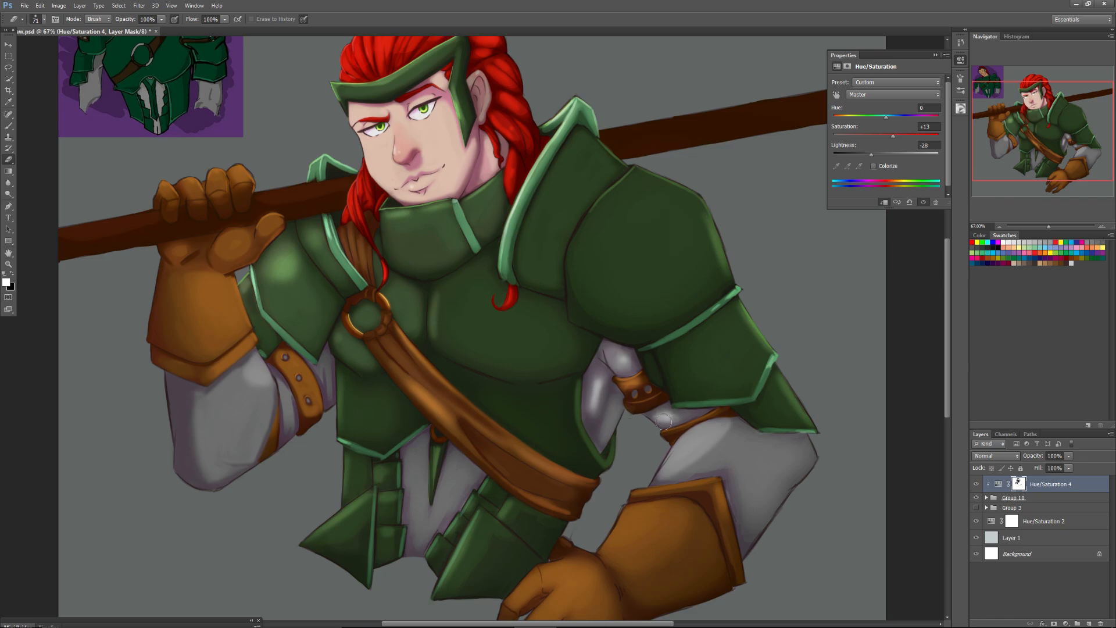
right_click(676, 454)
left_click(668, 465)
mouse_move(669, 470)
left_mouse_down()
mouse_move(718, 444)
mouse_move(710, 437)
mouse_move(726, 442)
mouse_move(678, 459)
left_mouse_up()
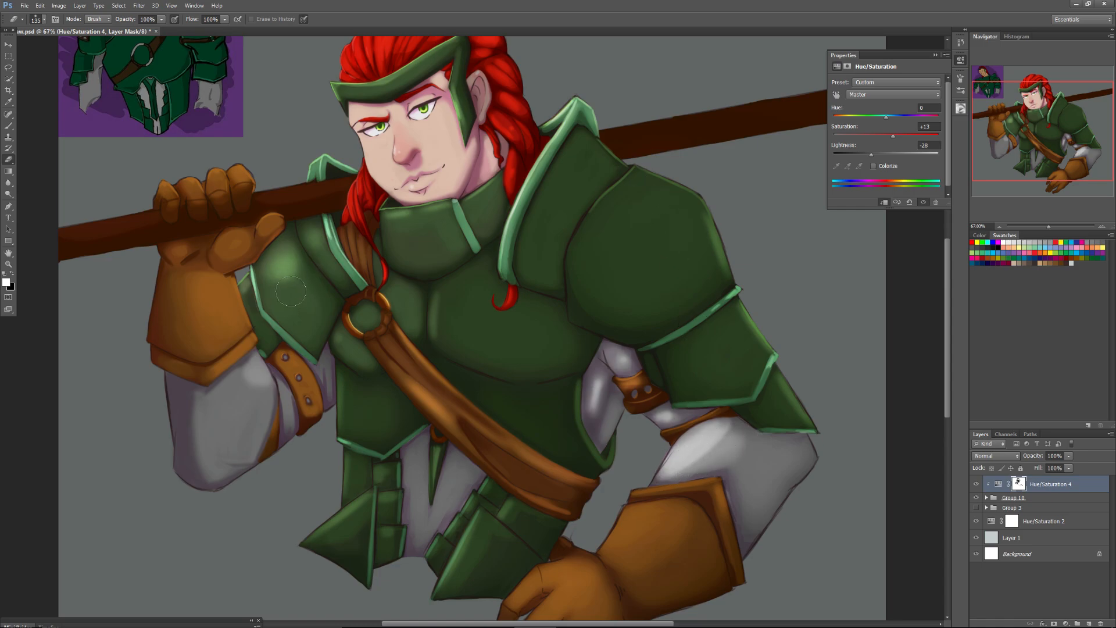
Erase the adjustment mask over the large pauldron's collar plate and rounded shoulder plate to bring out their light areas.
mouse_move(580, 161)
left_mouse_down()
mouse_move(568, 182)
mouse_move(581, 188)
mouse_move(603, 158)
mouse_move(549, 210)
mouse_move(566, 169)
mouse_move(577, 169)
mouse_move(538, 272)
mouse_move(596, 175)
mouse_move(544, 274)
mouse_move(598, 165)
mouse_move(544, 212)
mouse_move(576, 163)
left_mouse_up()
left_click_drag(561, 215, 536, 254)
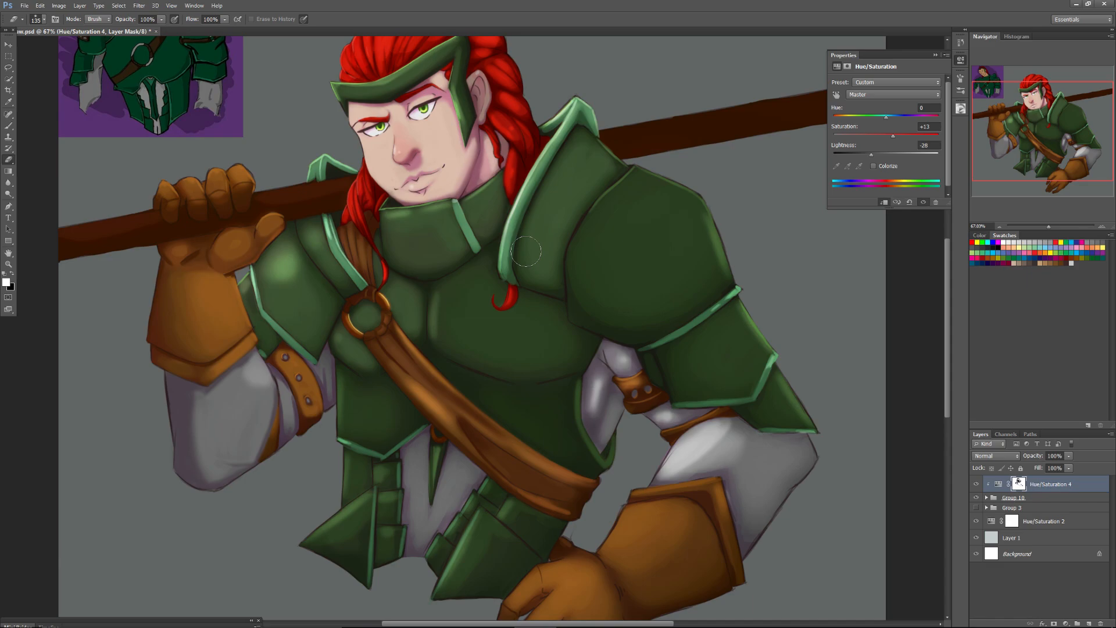
mouse_move(525, 251)
left_mouse_down()
mouse_move(646, 198)
mouse_move(626, 202)
mouse_move(658, 171)
mouse_move(629, 220)
mouse_move(589, 247)
mouse_move(630, 183)
left_mouse_up()
mouse_move(597, 247)
left_mouse_down()
mouse_move(591, 296)
mouse_move(722, 254)
mouse_move(637, 311)
mouse_move(734, 258)
mouse_move(644, 306)
mouse_move(599, 272)
left_mouse_up()
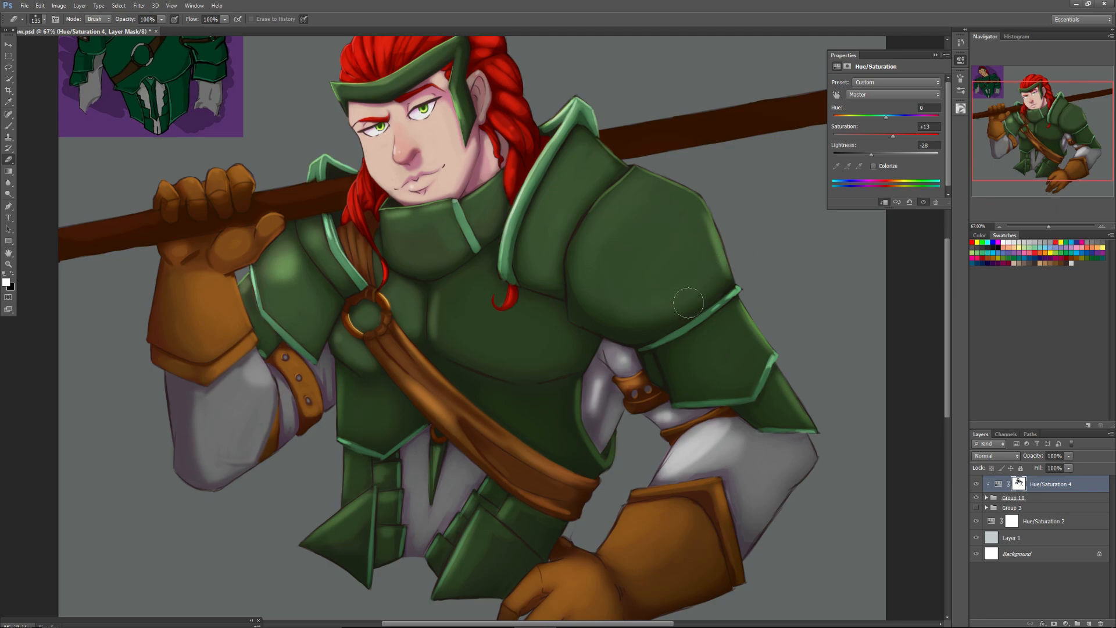
Lighten the lower arm plates, the pointed plate tip and the grey sleeve below them on the adjustment mask.
mouse_move(734, 285)
left_mouse_down()
mouse_move(733, 311)
mouse_move(750, 298)
mouse_move(759, 314)
mouse_move(752, 334)
mouse_move(762, 336)
mouse_move(735, 378)
mouse_move(751, 378)
mouse_move(682, 343)
left_mouse_up()
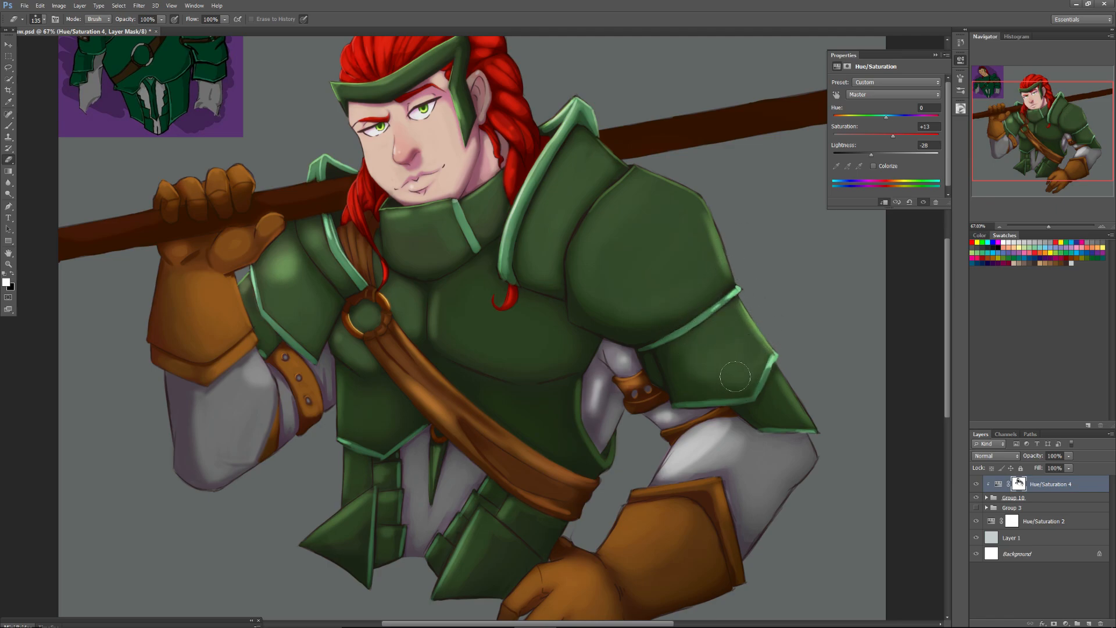
mouse_move(774, 383)
left_mouse_down()
mouse_move(801, 415)
mouse_move(776, 402)
left_mouse_up()
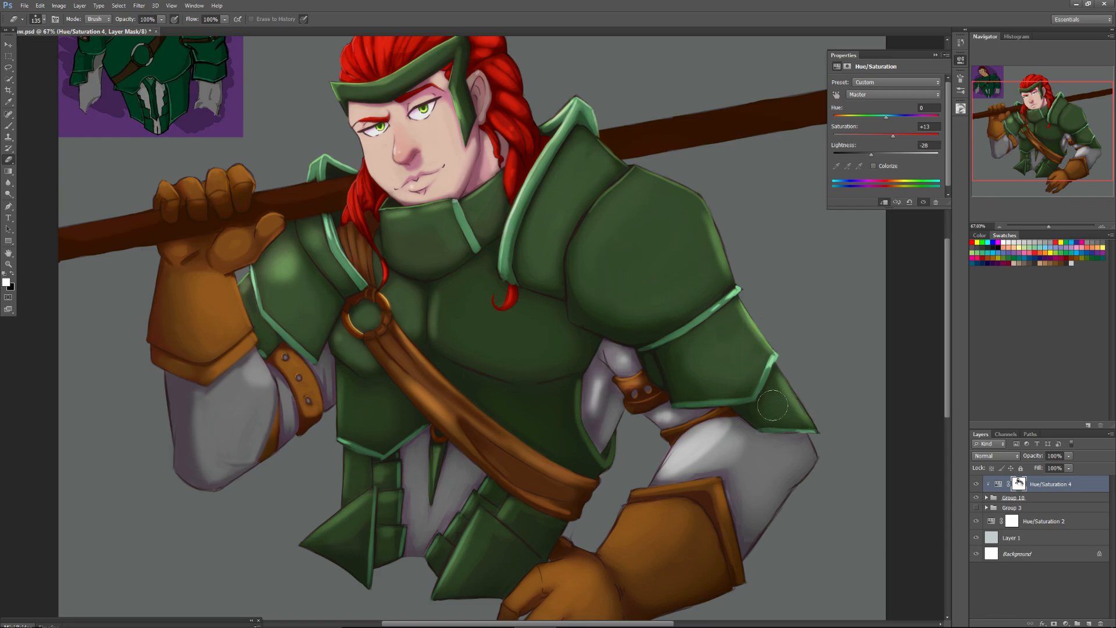
mouse_move(778, 476)
left_mouse_down()
mouse_move(750, 517)
mouse_move(760, 468)
mouse_move(757, 477)
mouse_move(740, 460)
mouse_move(770, 451)
mouse_move(767, 462)
mouse_move(728, 463)
mouse_move(797, 469)
left_mouse_up()
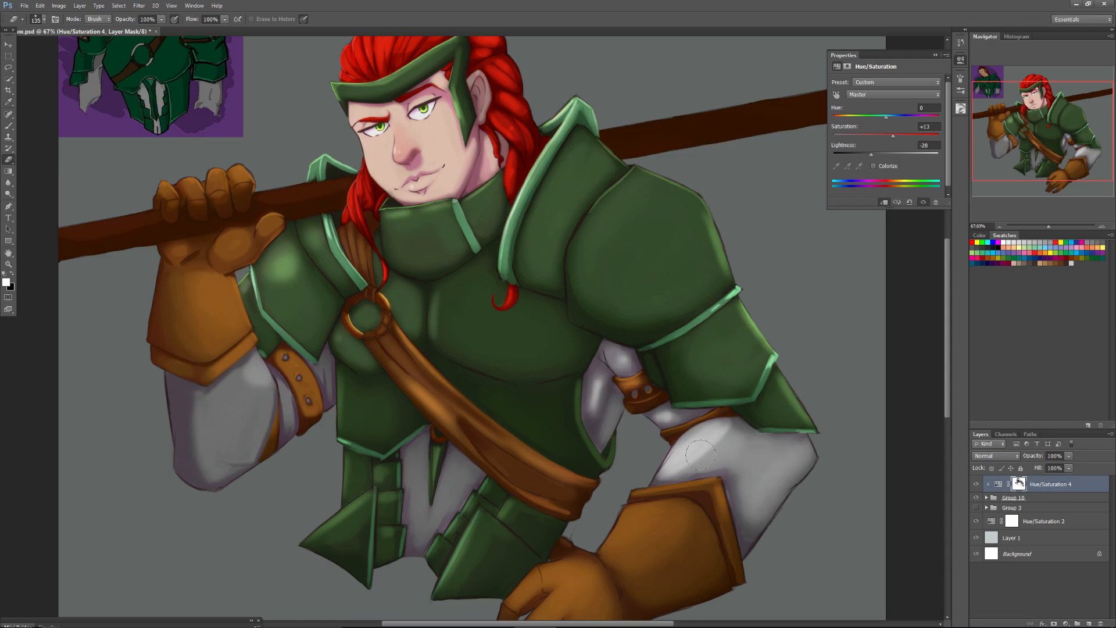
Erase the adjustment mask over the raised glove, the sleeve below it and the nearby studded strap to lighten them.
mouse_move(237, 174)
left_mouse_down()
mouse_move(152, 183)
mouse_move(245, 169)
mouse_move(132, 183)
mouse_move(212, 177)
mouse_move(232, 230)
mouse_move(272, 227)
mouse_move(211, 255)
mouse_move(264, 223)
mouse_move(240, 250)
mouse_move(175, 264)
mouse_move(175, 247)
mouse_move(218, 324)
mouse_move(225, 285)
mouse_move(242, 337)
mouse_move(193, 281)
mouse_move(193, 305)
left_mouse_up()
mouse_move(259, 432)
left_mouse_down()
mouse_move(221, 413)
mouse_move(209, 424)
mouse_move(213, 452)
left_mouse_up()
mouse_move(270, 346)
left_mouse_down()
mouse_move(309, 410)
mouse_move(301, 375)
mouse_move(306, 395)
mouse_move(300, 376)
mouse_move(284, 385)
mouse_move(290, 416)
mouse_move(259, 365)
left_mouse_up()
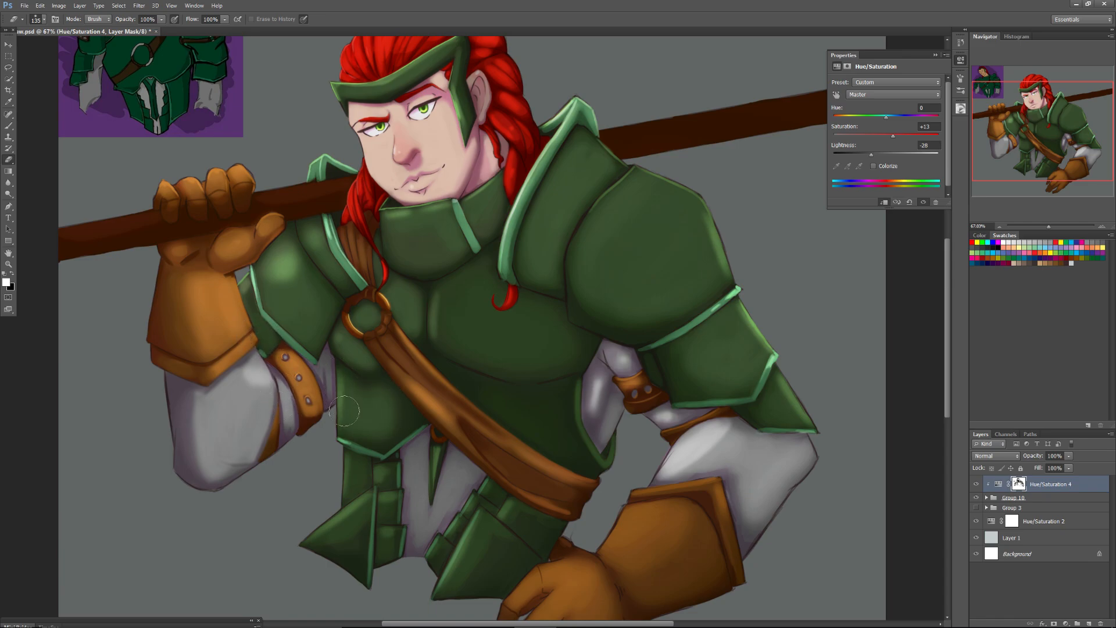
Lighten the chest and belly armor on the mask with a 197 px eraser, and the armor's side edge at 40 px.
mouse_move(451, 313)
left_mouse_down()
mouse_move(472, 326)
mouse_move(462, 308)
left_mouse_up()
right_click(462, 308)
left_click_drag(517, 351, 531, 352)
key("Return")
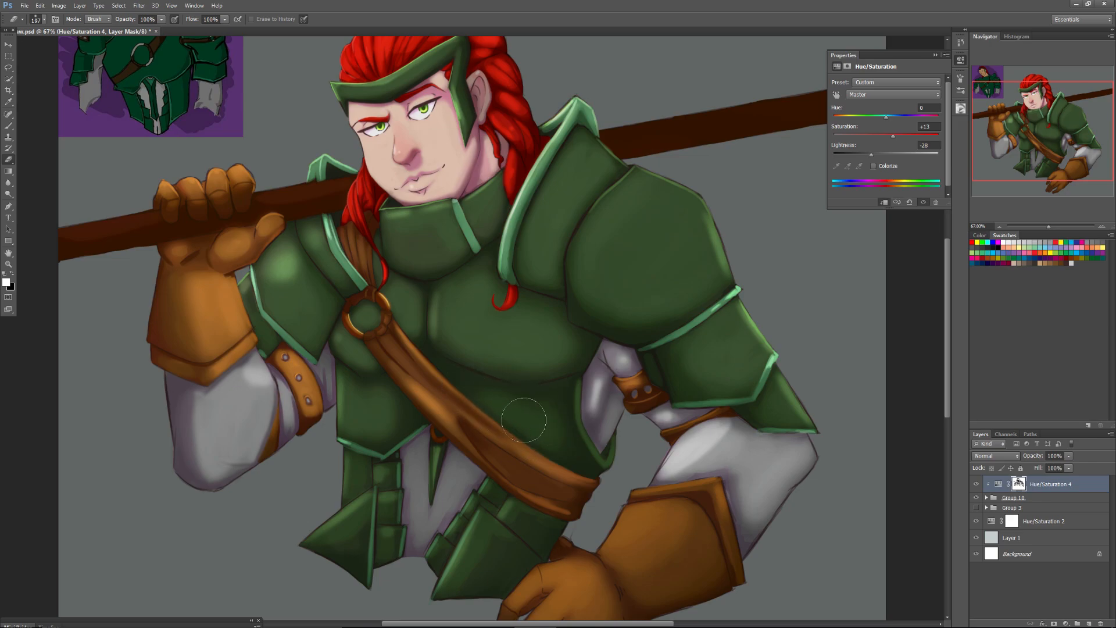
right_click(567, 403)
left_click(596, 421)
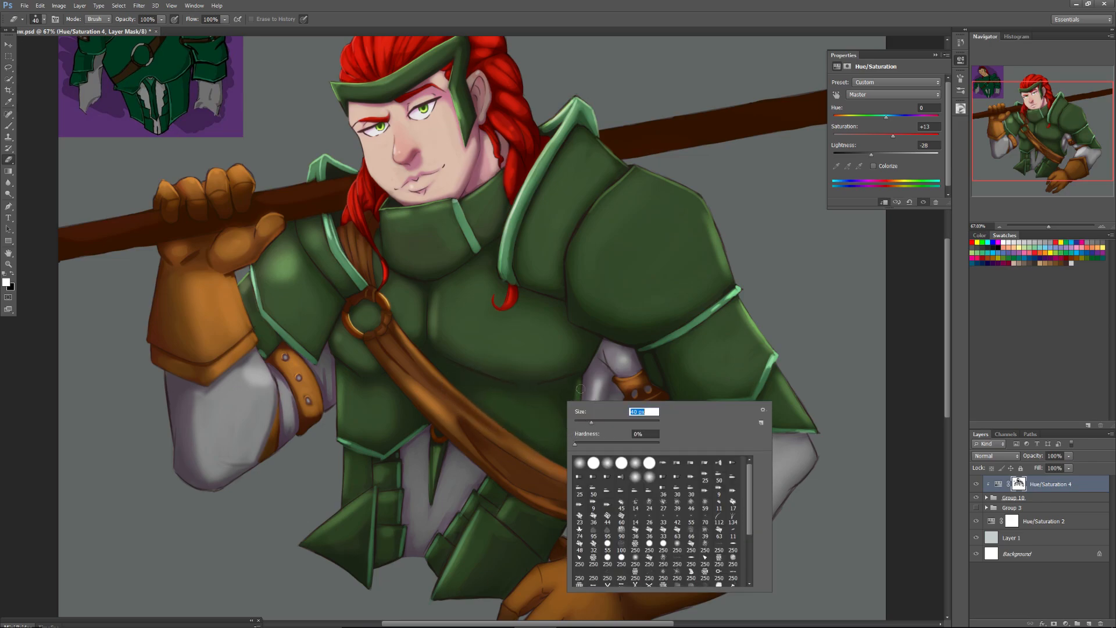
key("Return")
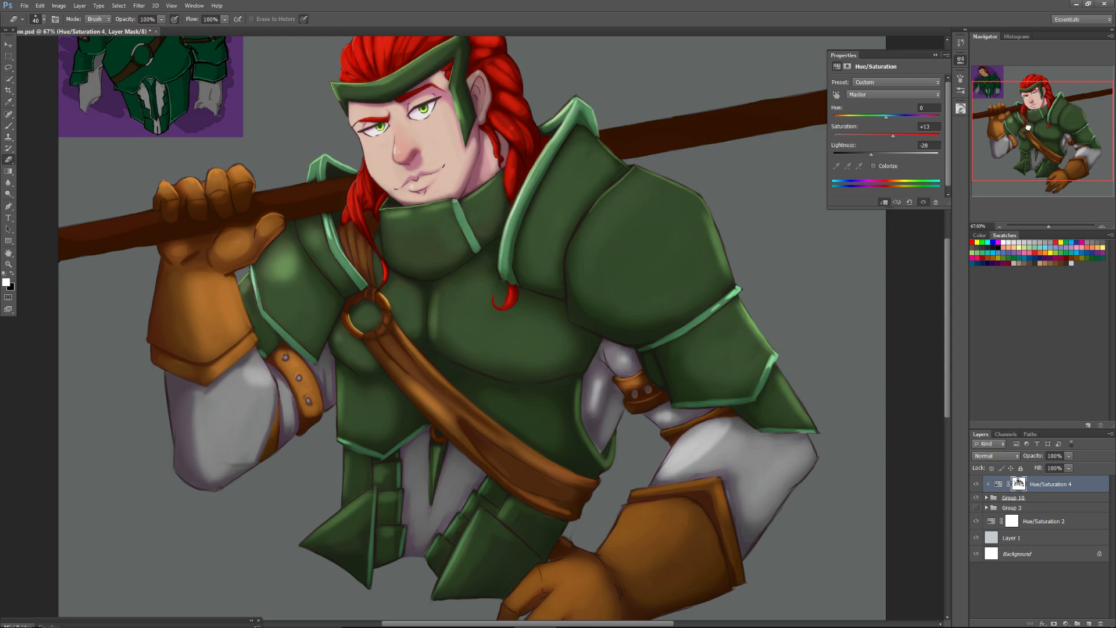
Erase the mask over the lowered glove's cuff, working with the eraser at 59 px and then 83 px.
left_click_drag(1027, 127, 1031, 154)
right_click(687, 411)
left_click_drag(712, 435, 718, 433)
left_click(701, 403)
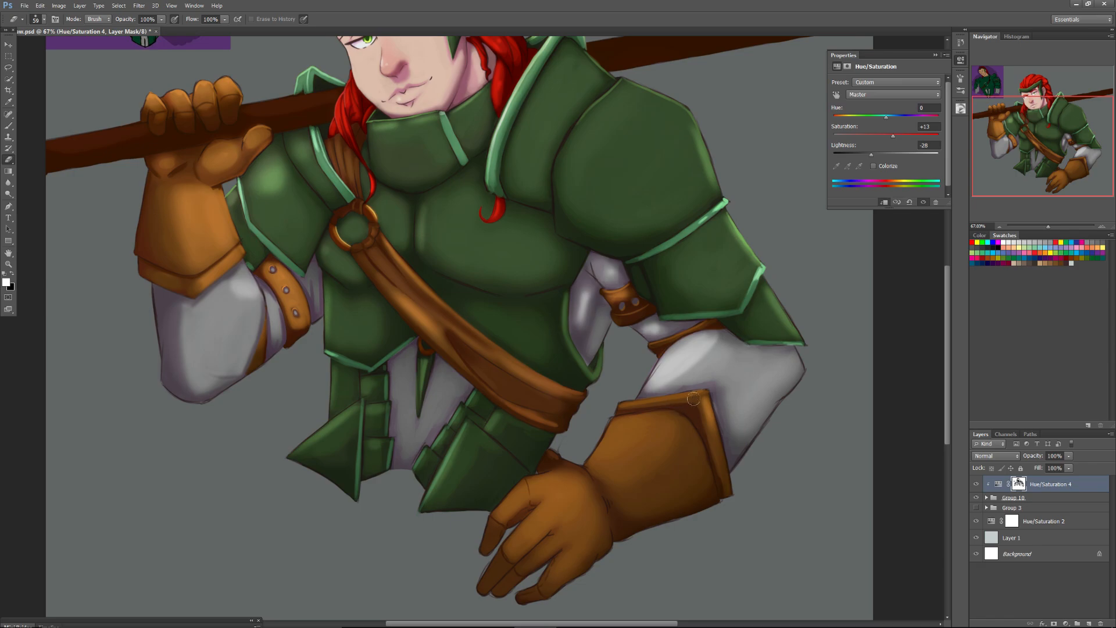
right_click(624, 437)
left_click_drag(651, 457, 655, 453)
left_click(587, 471)
mouse_move(589, 468)
left_mouse_down()
mouse_move(634, 427)
mouse_move(639, 460)
mouse_move(677, 431)
left_mouse_up()
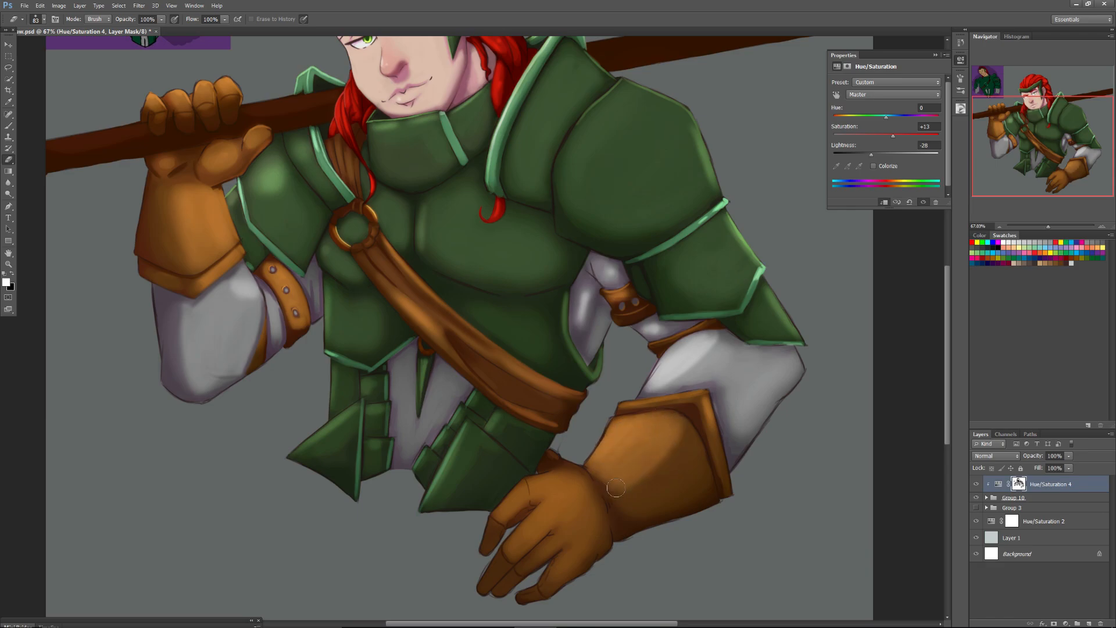
Enlarge the eraser to 135 px and lighten the lowered glove's cuff, back of the hand and fingers on the mask.
right_click(638, 457)
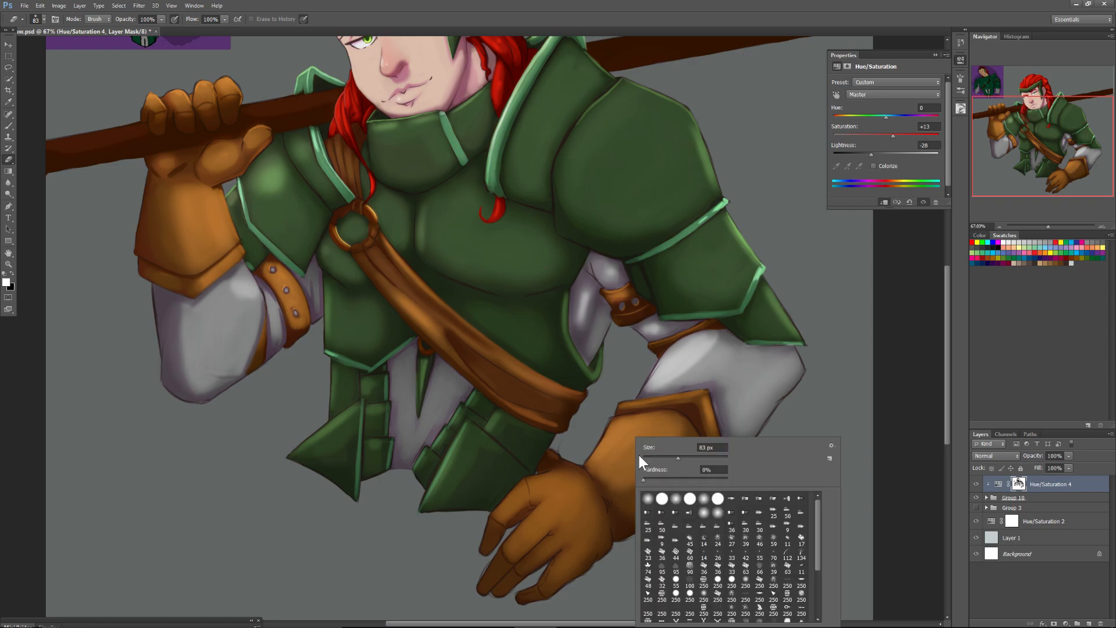
left_click(605, 467)
left_click_drag(604, 466, 645, 451)
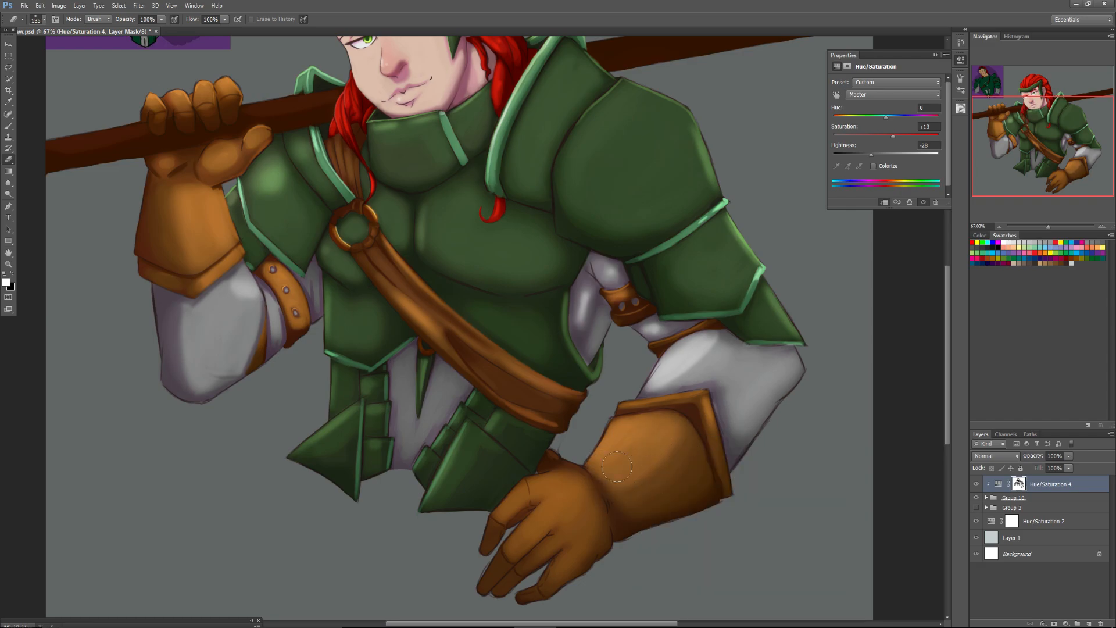
mouse_move(559, 487)
left_mouse_down()
mouse_move(512, 551)
mouse_move(562, 485)
mouse_move(506, 514)
mouse_move(568, 498)
mouse_move(533, 548)
mouse_move(534, 558)
mouse_move(573, 511)
mouse_move(551, 578)
mouse_move(580, 529)
mouse_move(548, 581)
mouse_move(592, 523)
mouse_move(558, 572)
mouse_move(535, 581)
mouse_move(532, 561)
mouse_move(511, 552)
mouse_move(509, 518)
mouse_move(482, 540)
mouse_move(505, 576)
mouse_move(560, 577)
left_mouse_up()
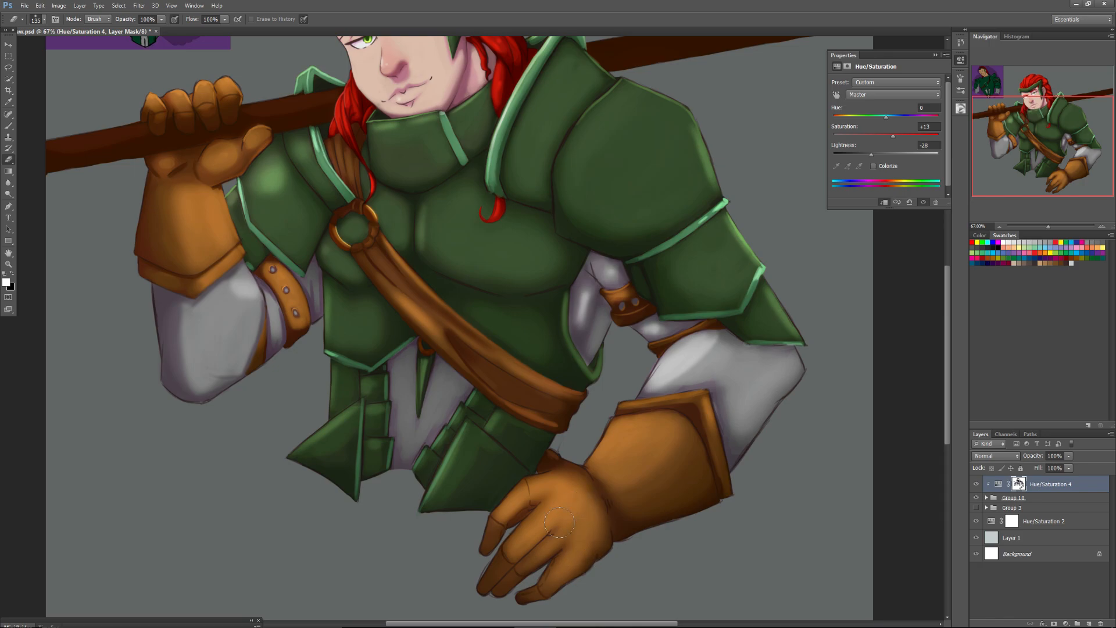
Erase the adjustment mask over the waist plates, the white cloth between them and the hanging green spike.
left_click_drag(1026, 127, 1013, 98)
left_click_drag(1031, 147, 1034, 168)
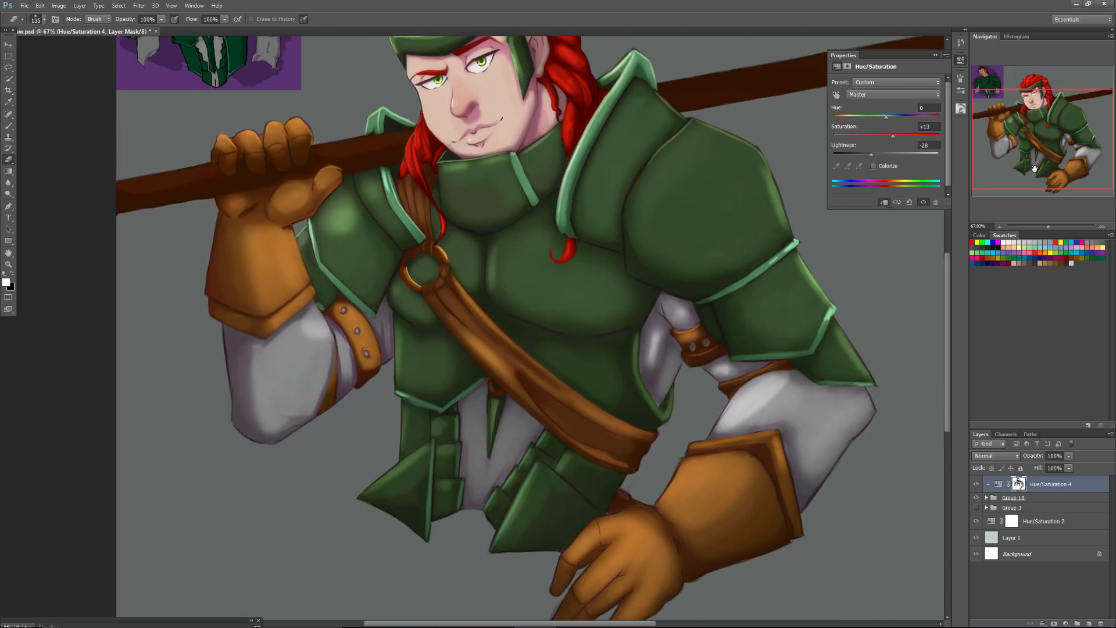
mouse_move(405, 445)
left_mouse_down()
mouse_move(415, 433)
mouse_move(386, 489)
mouse_move(437, 447)
left_mouse_up()
mouse_move(442, 433)
left_mouse_down()
mouse_move(444, 463)
mouse_move(419, 467)
mouse_move(417, 502)
mouse_move(443, 488)
mouse_move(443, 507)
mouse_move(511, 485)
mouse_move(499, 502)
mouse_move(547, 446)
mouse_move(520, 519)
mouse_move(570, 465)
mouse_move(484, 415)
left_mouse_up()
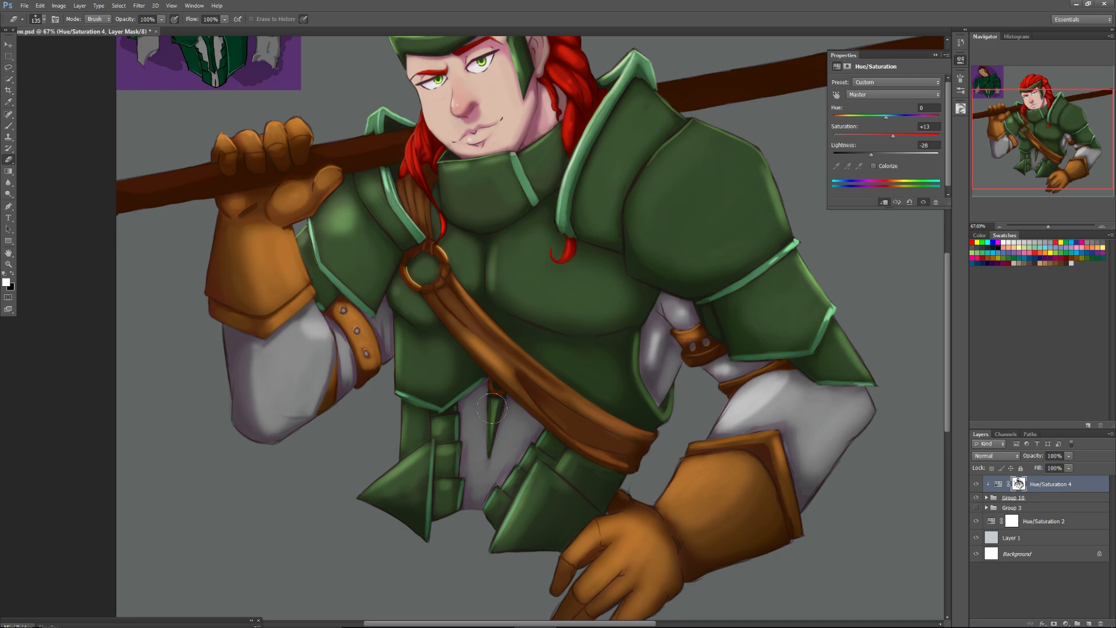
mouse_move(494, 402)
left_mouse_down()
mouse_move(474, 416)
mouse_move(475, 487)
mouse_move(499, 409)
mouse_move(518, 451)
mouse_move(530, 433)
mouse_move(494, 467)
left_mouse_up()
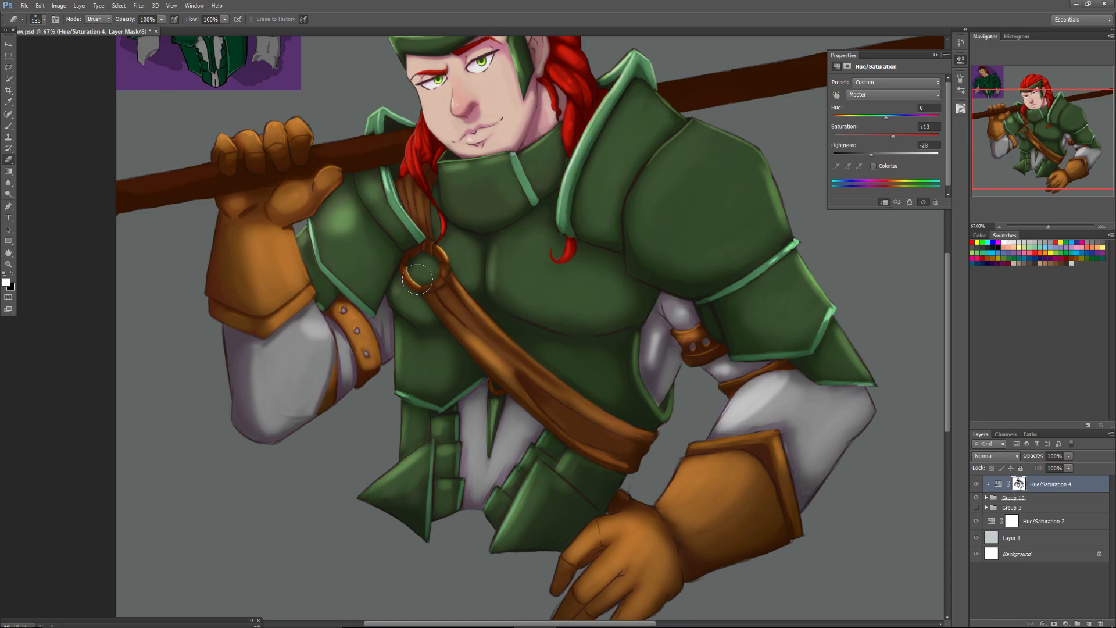
Add a new layer above Hue/Saturation 4, clip it to the character group and set its blend mode to Overlay.
scroll(417, 281, "up", 3)
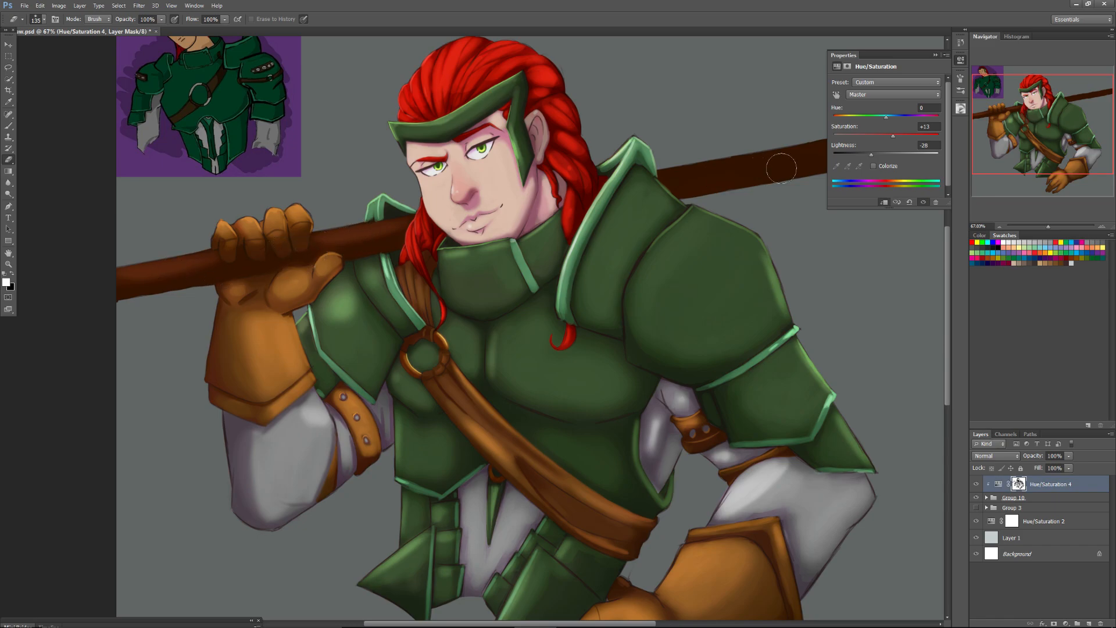
left_click(935, 55)
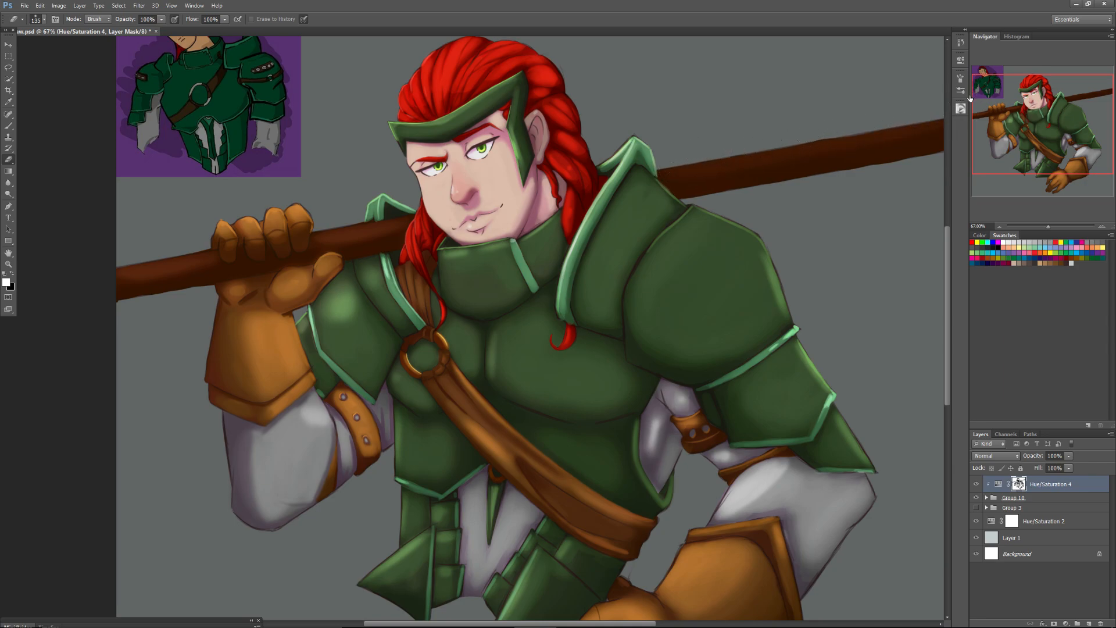
left_click(1045, 226)
left_click_drag(1045, 230, 1046, 229)
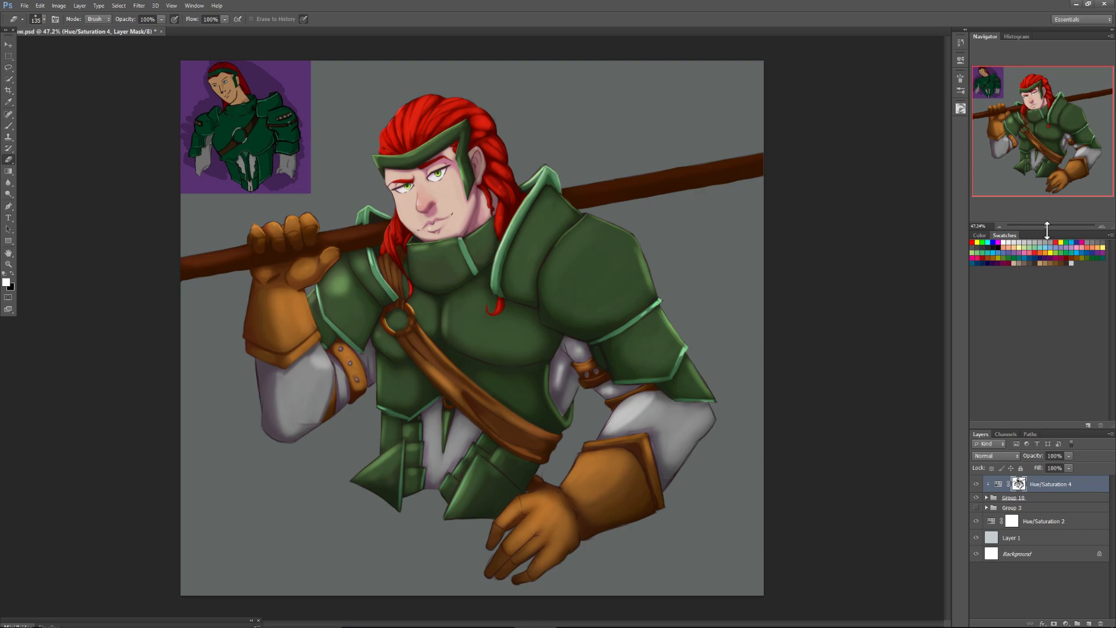
left_click(1088, 623)
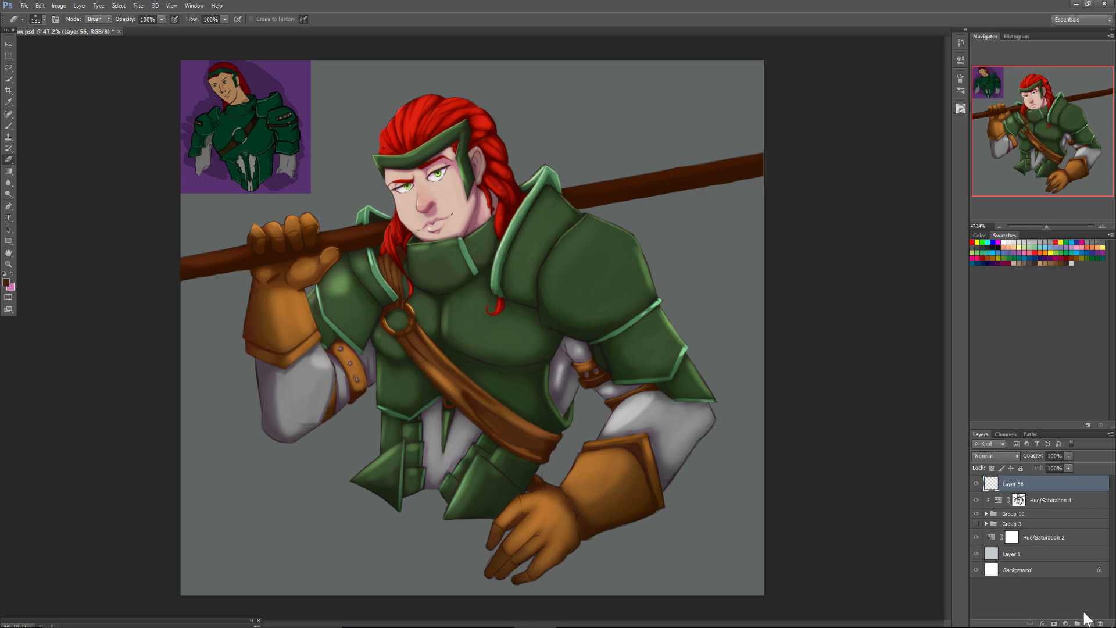
left_click(1001, 491, "alt")
left_click(995, 455)
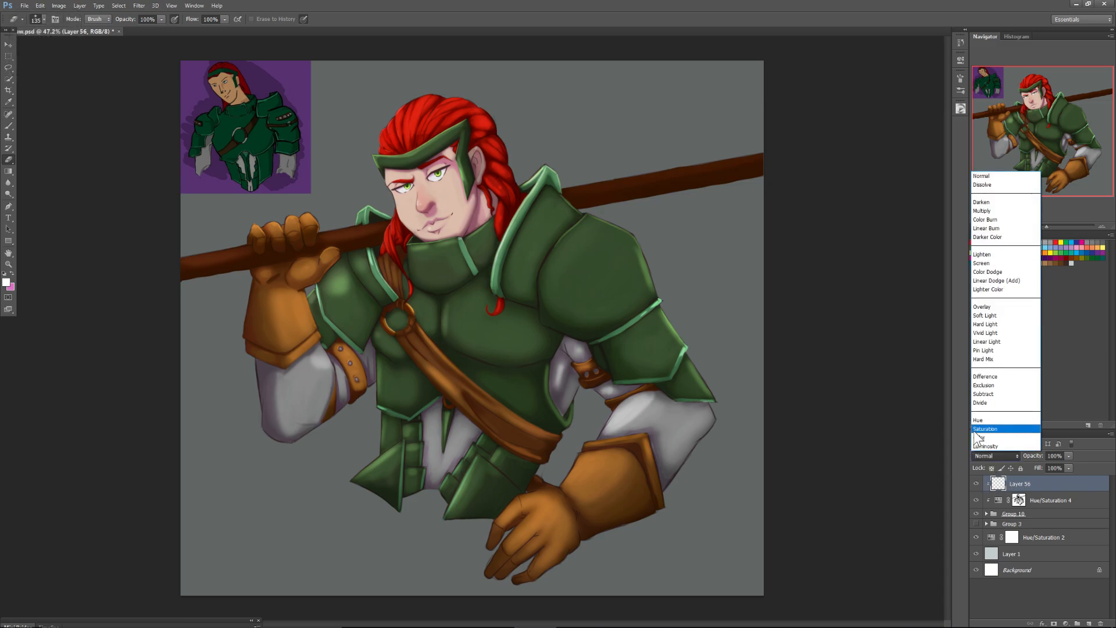
left_click(983, 307)
Switch to the Brush tool with a hard round tip of 30 px for painting on the Overlay layer.
left_click_drag(1047, 226, 1051, 228)
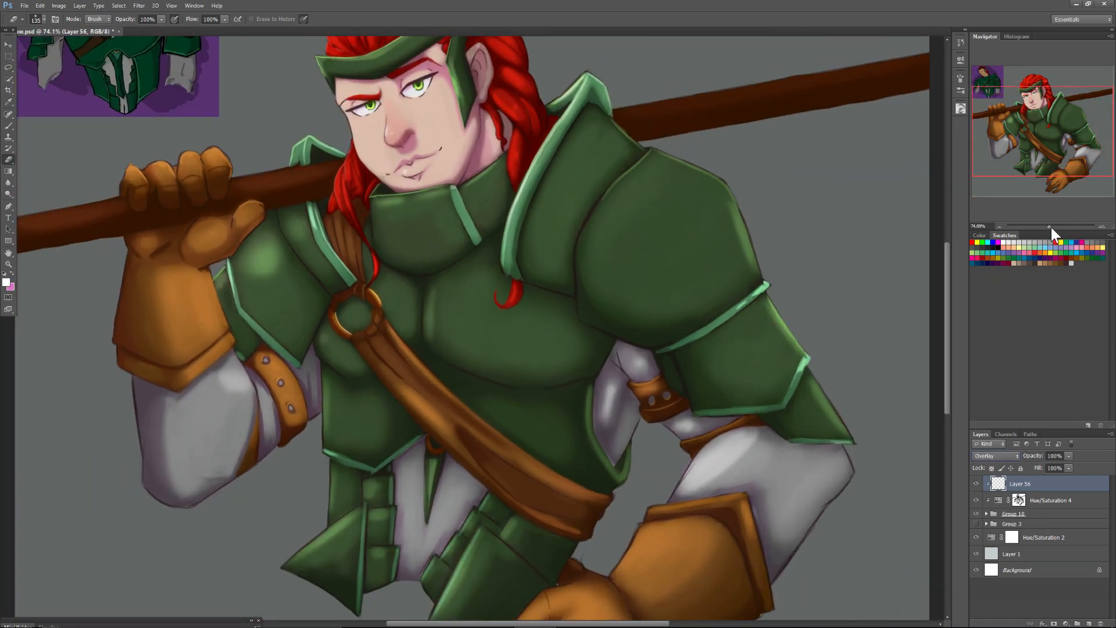
left_click(9, 116)
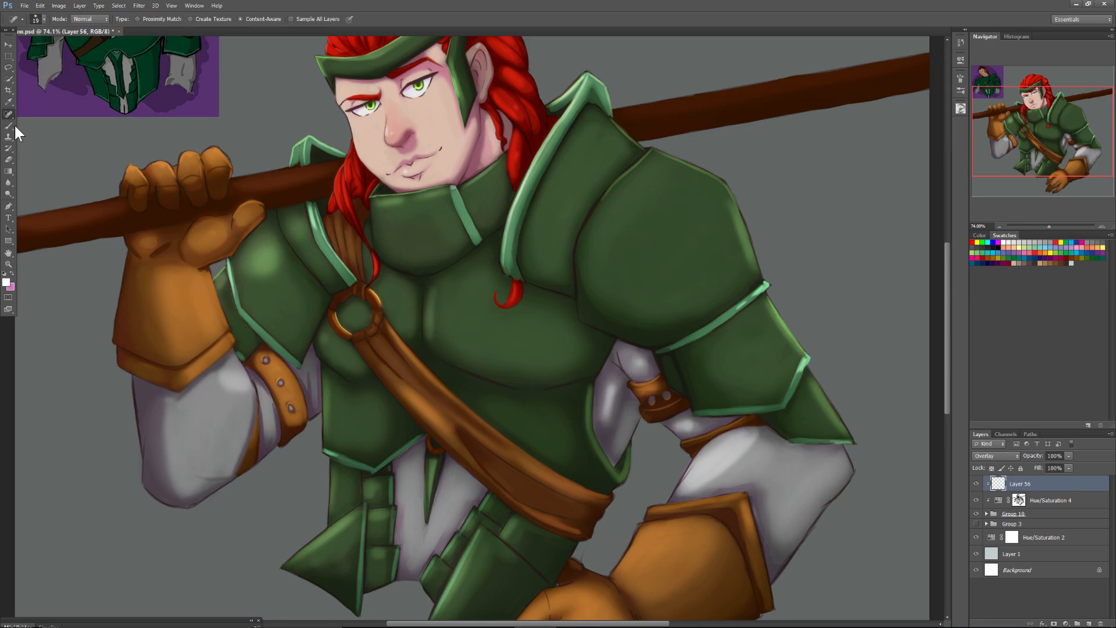
left_click(9, 126)
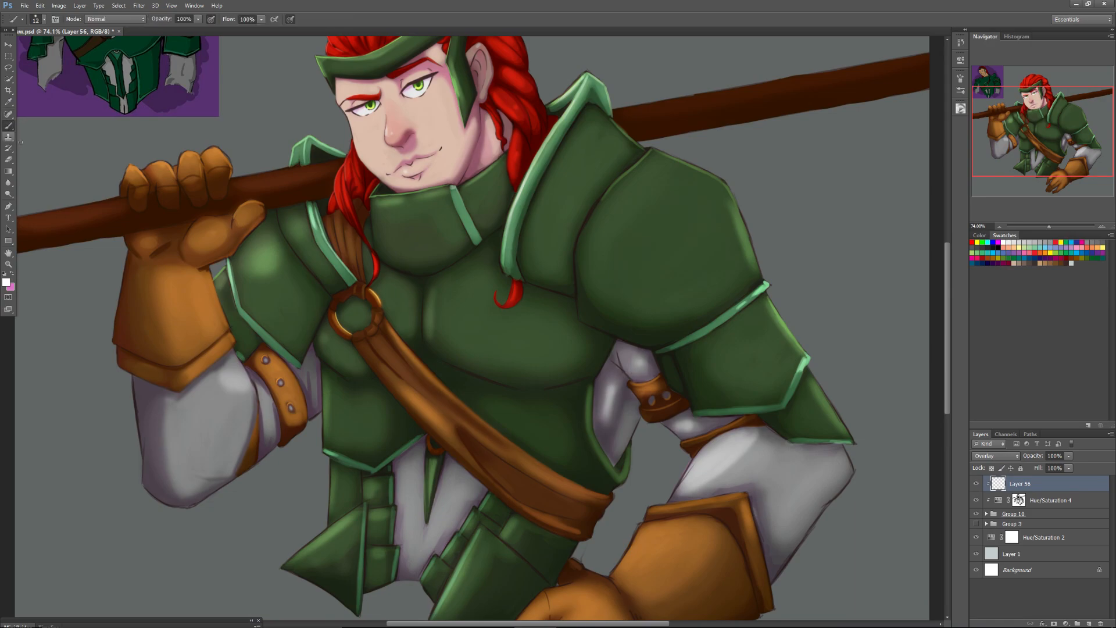
right_click(130, 332)
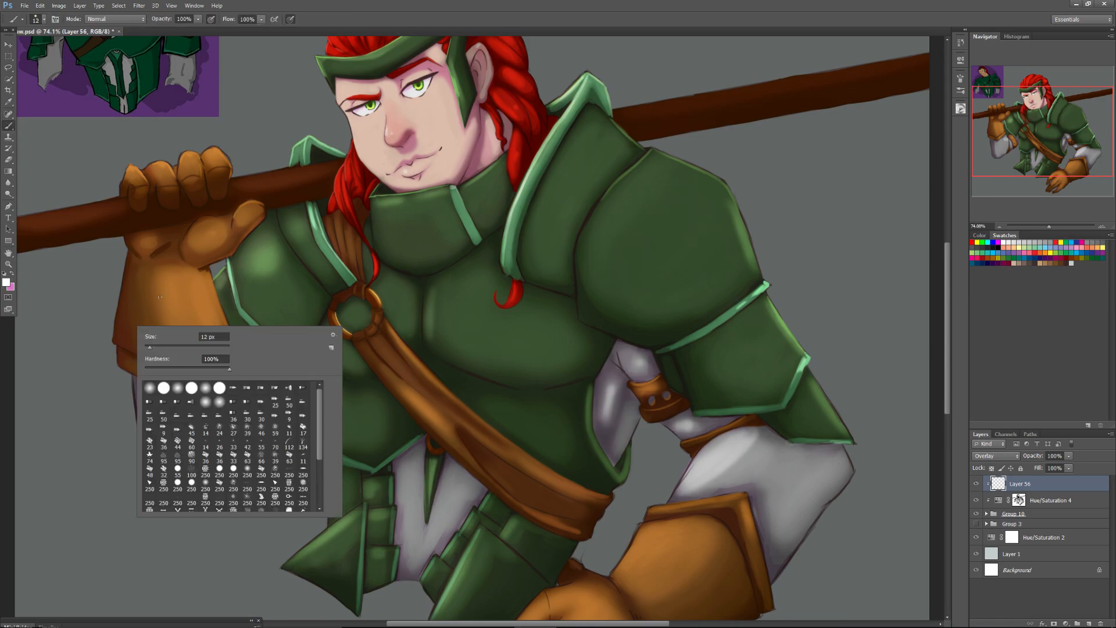
left_click(191, 387)
left_click_drag(150, 346, 158, 347)
left_click(91, 313)
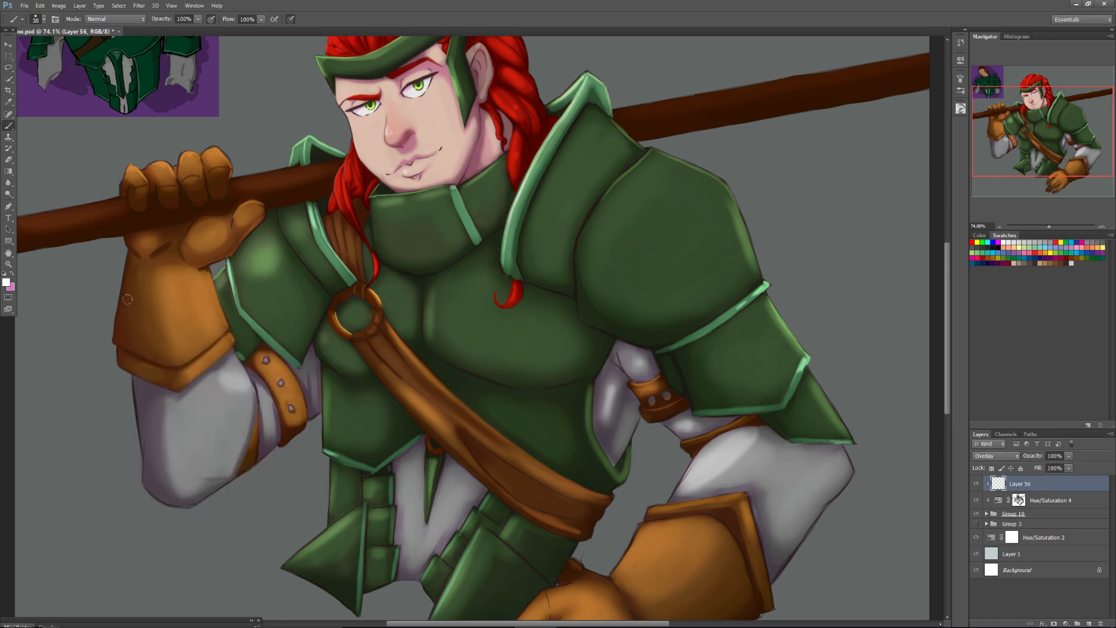
Set the brush to 49 px and paint white rim highlights along the outer edges of the large pauldron and lower arm plates.
left_click_drag(1049, 228, 1048, 228)
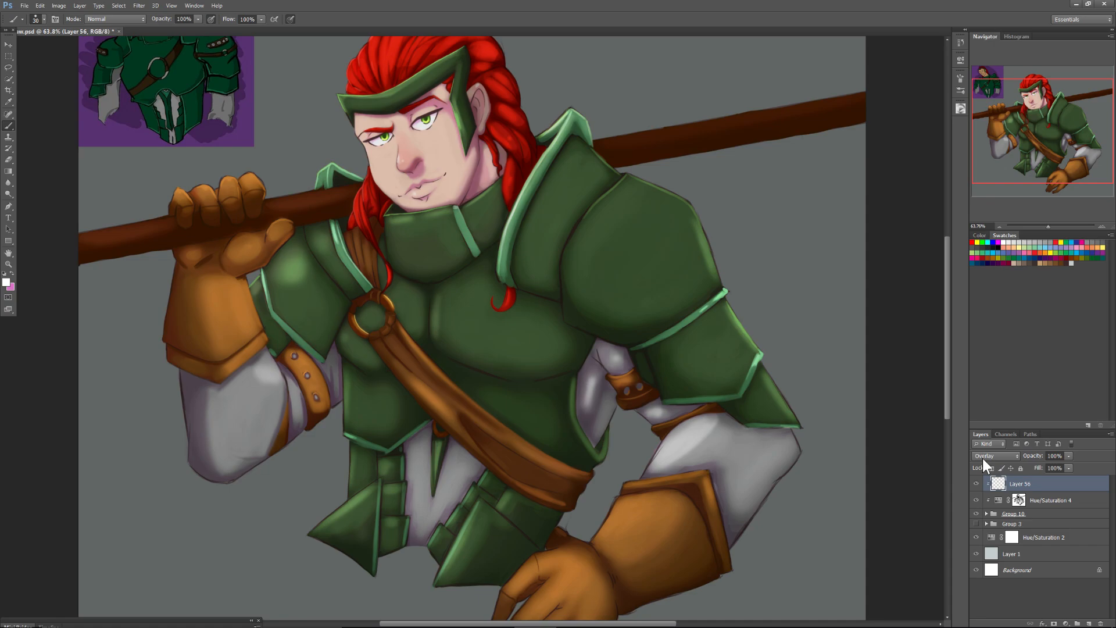
right_click(638, 191)
left_click_drag(664, 205, 671, 204)
left_click(626, 171)
mouse_move(627, 171)
left_mouse_down()
mouse_move(700, 210)
mouse_move(703, 219)
mouse_move(681, 196)
mouse_move(716, 270)
left_mouse_up()
mouse_move(692, 207)
left_mouse_down()
mouse_move(720, 278)
mouse_move(706, 240)
left_mouse_up()
mouse_move(725, 290)
left_mouse_down()
mouse_move(762, 356)
mouse_move(741, 390)
mouse_move(800, 423)
left_mouse_up()
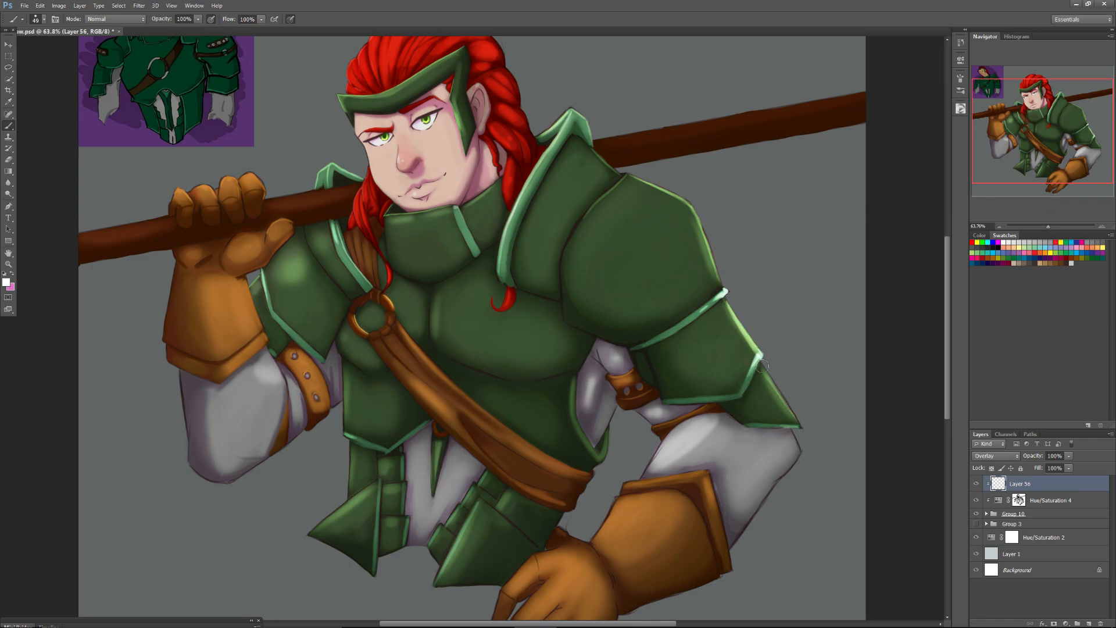
Paint white rim highlights along the lowered arm's sleeve edges and the rim of its glove cuff.
mouse_move(766, 368)
left_mouse_down()
mouse_move(801, 430)
mouse_move(786, 424)
mouse_move(802, 469)
mouse_move(801, 451)
mouse_move(771, 491)
left_mouse_up()
mouse_move(707, 476)
left_mouse_down()
mouse_move(713, 501)
mouse_move(710, 483)
mouse_move(625, 485)
mouse_move(659, 483)
left_mouse_up()
left_click_drag(668, 436, 646, 468)
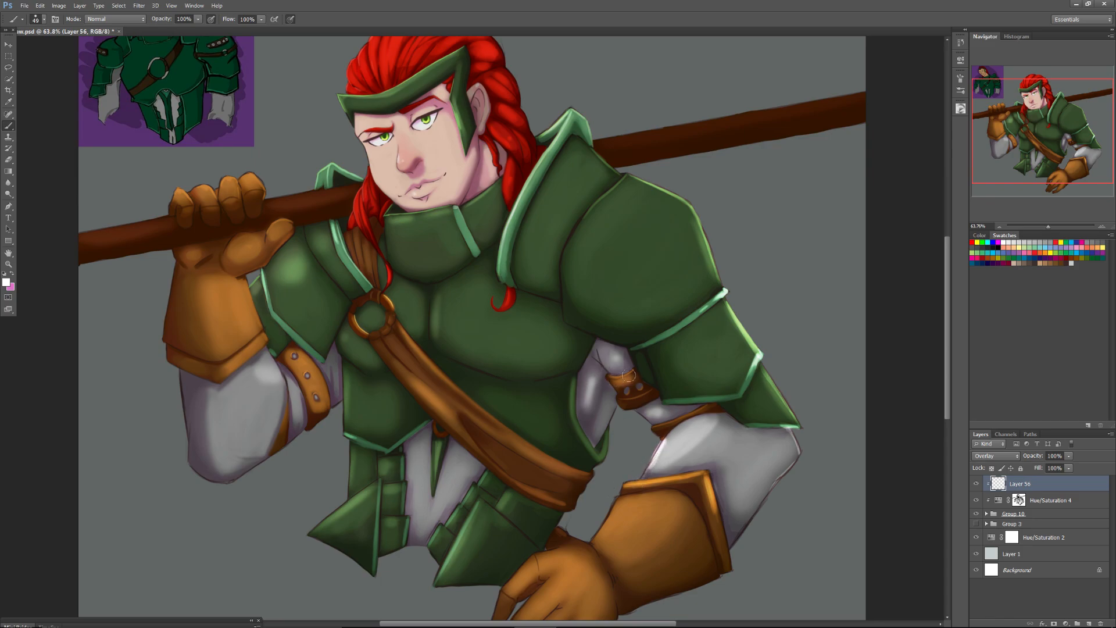
Highlight the straps on the lowered arm and the upper outline of the lowered glove and hand.
left_click_drag(632, 373, 608, 377)
left_click_drag(663, 429, 690, 418)
mouse_move(617, 497)
left_mouse_down()
mouse_move(588, 542)
mouse_move(619, 502)
mouse_move(593, 536)
mouse_move(521, 575)
mouse_move(532, 560)
mouse_move(508, 584)
left_mouse_up()
left_click_drag(556, 530, 578, 539)
Paint rim highlights on both pauldron collar tips, the smaller pauldron's outer edge and the knuckles of the raised glove.
left_click_drag(1023, 128, 1016, 147)
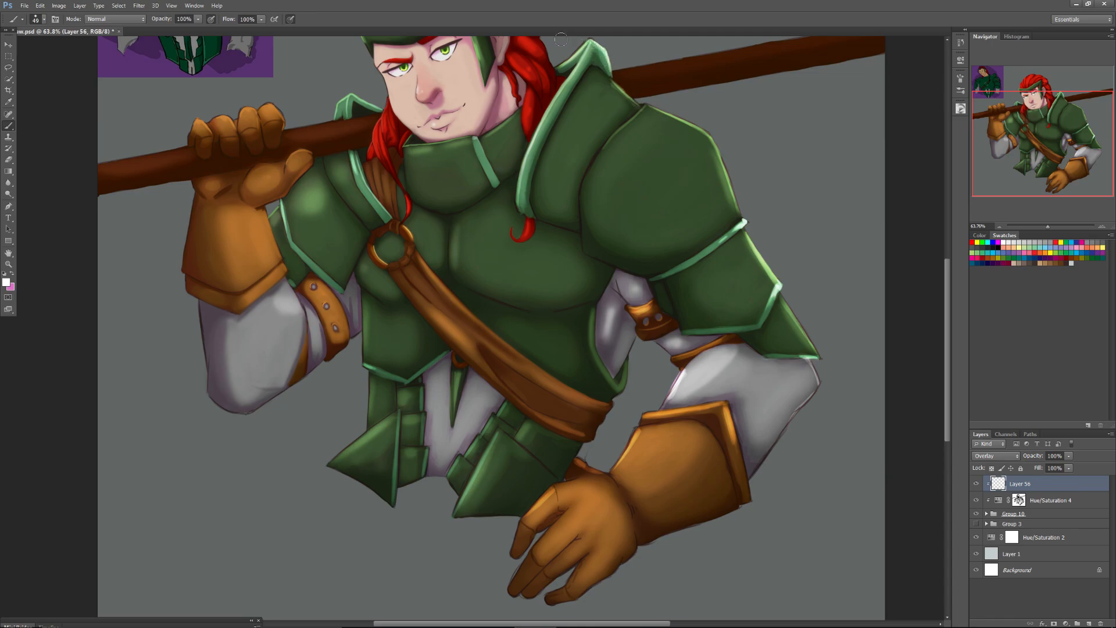
left_click_drag(1020, 122, 1020, 102)
right_click(600, 130)
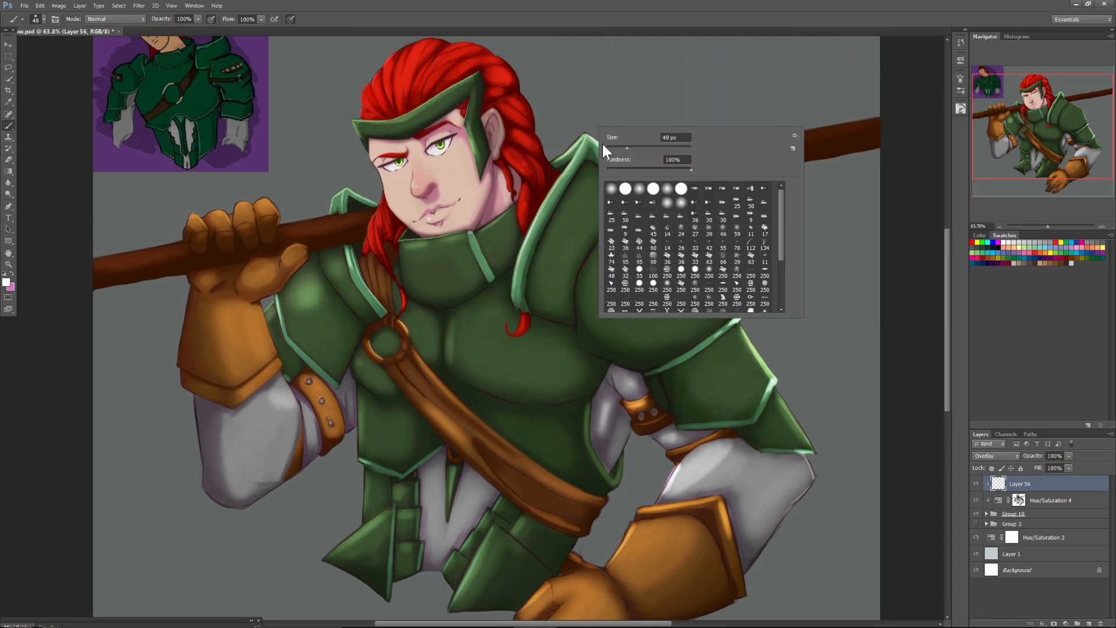
left_click_drag(551, 159, 583, 136)
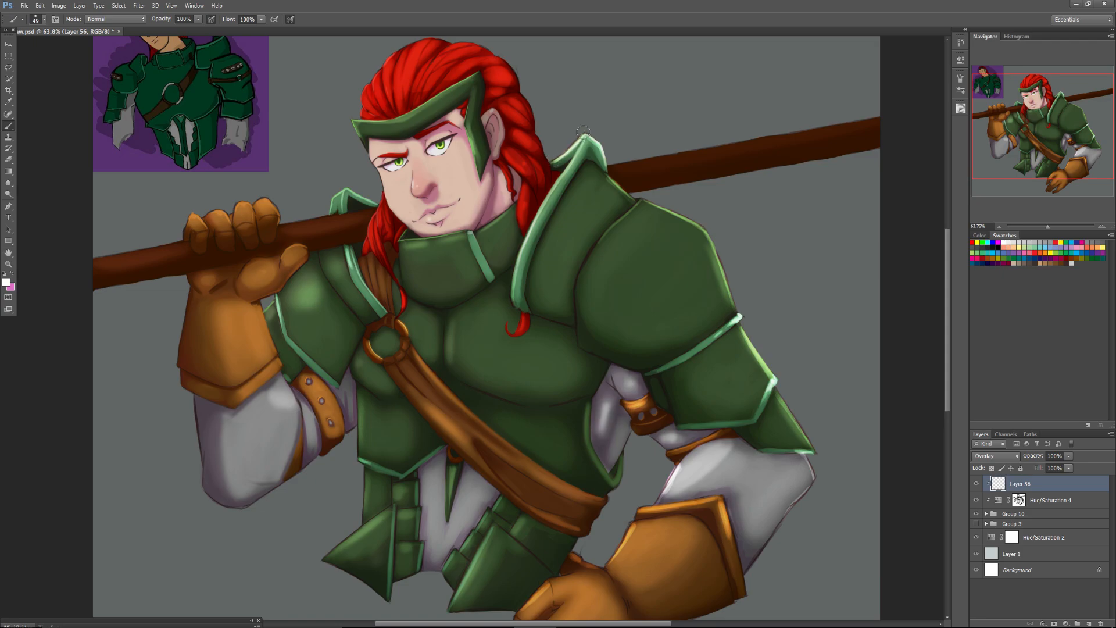
mouse_move(352, 187)
left_mouse_down()
mouse_move(329, 205)
mouse_move(332, 196)
left_mouse_up()
left_click_drag(265, 309, 275, 296)
left_click_drag(259, 204, 275, 208)
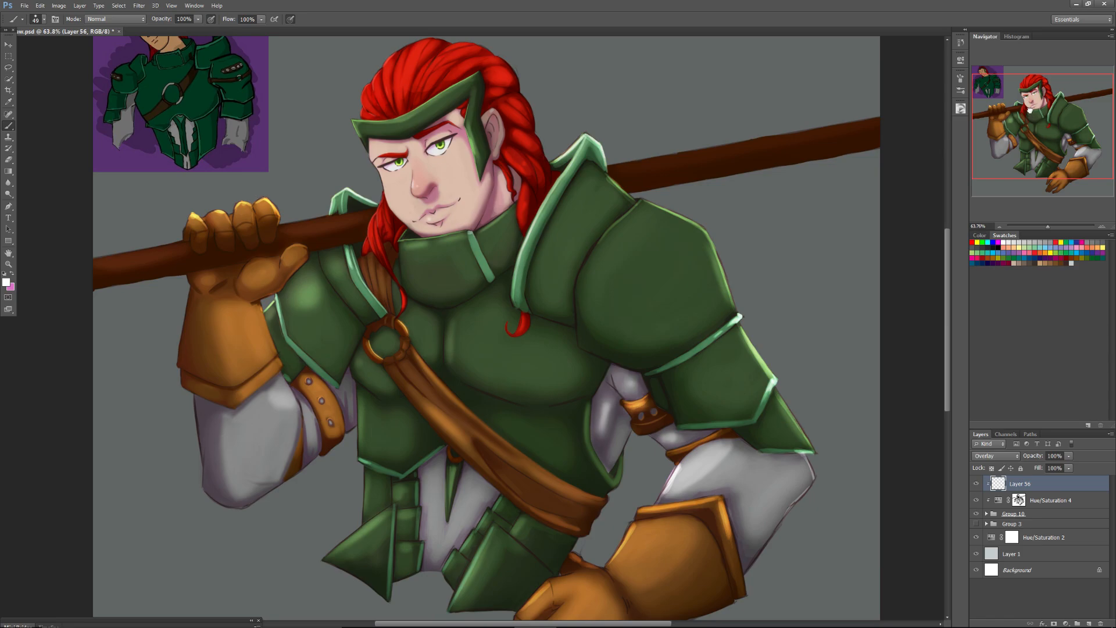
Add rim highlights along the headband front, the outline of the hair and the upper edge of the staff.
left_click_drag(356, 119, 363, 163)
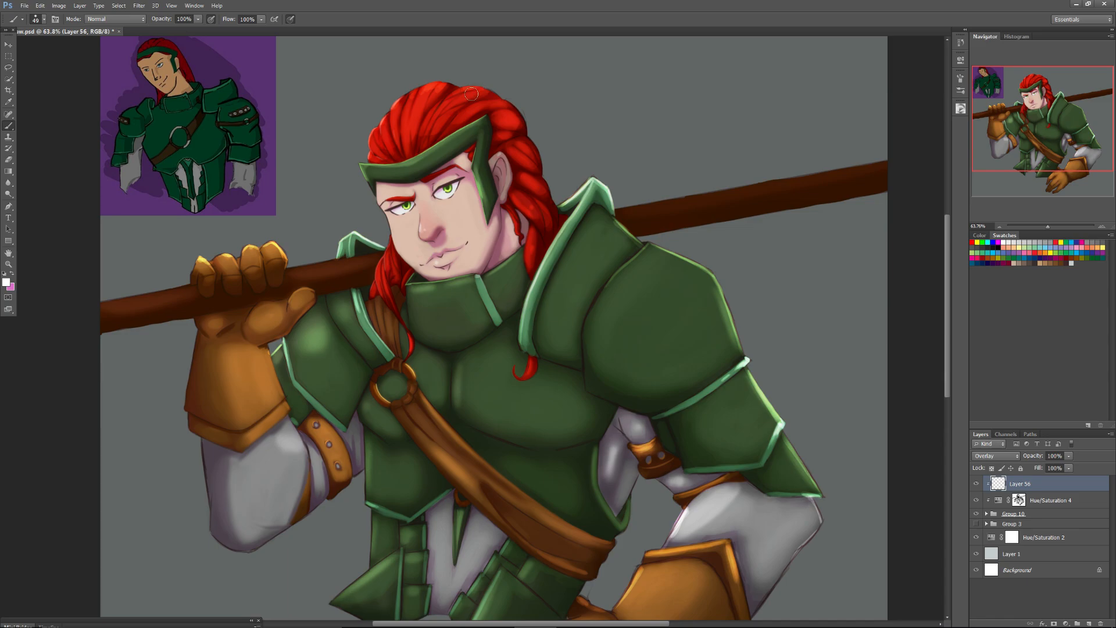
left_click_drag(508, 110, 516, 116)
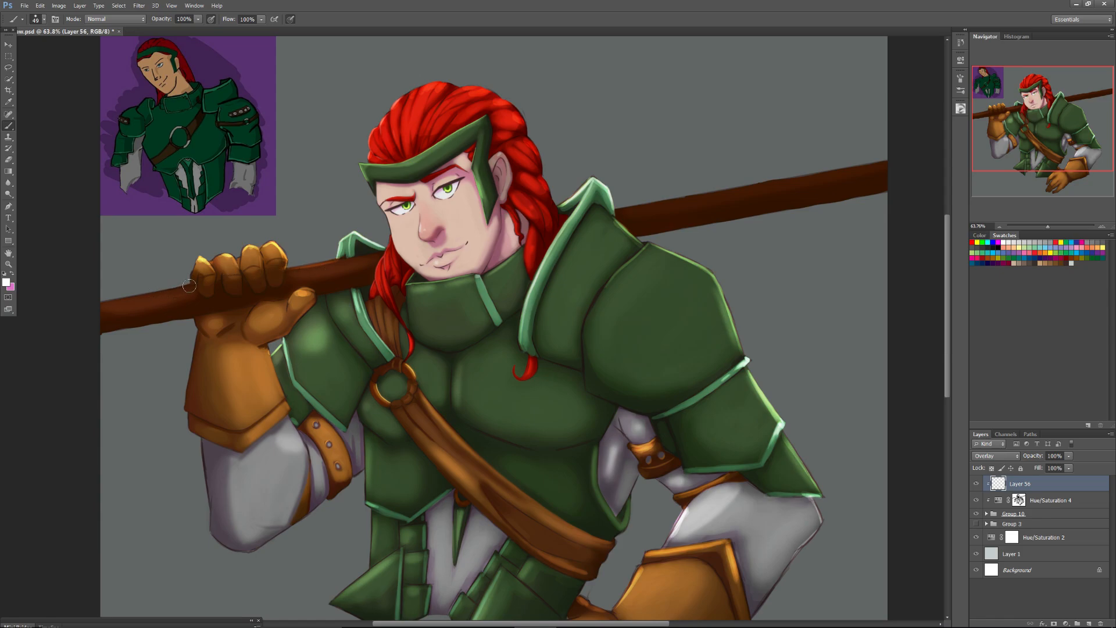
left_click_drag(122, 297, 82, 309)
left_click_drag(887, 164, 619, 211)
left_click_drag(702, 197, 625, 210)
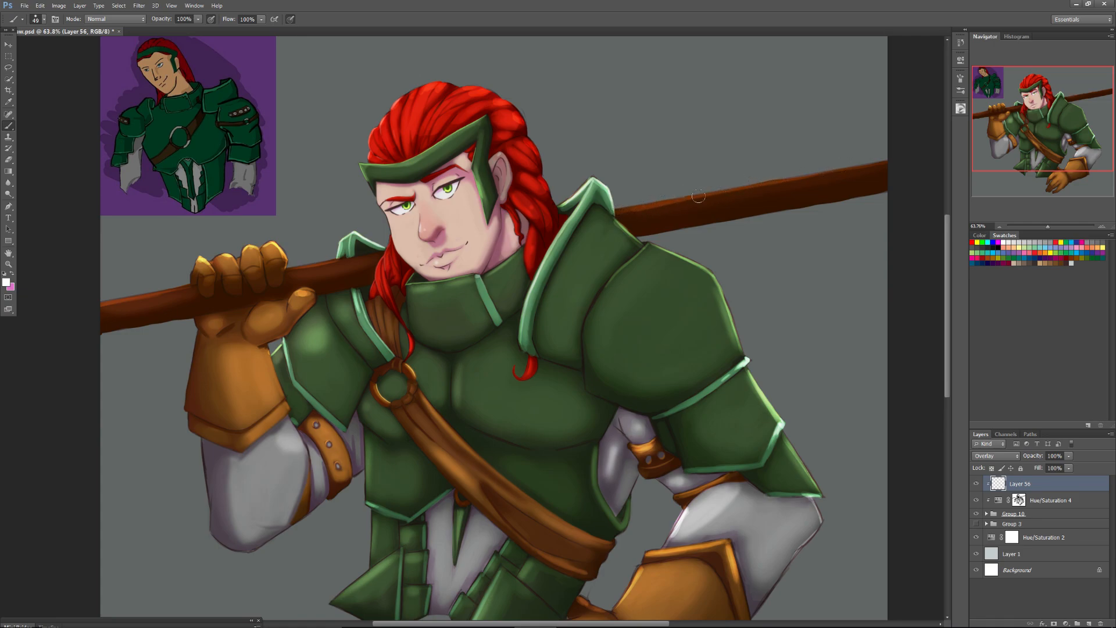
Hide Layer 39, which holds the small reference sketch, inside Group 10.
left_click_drag(1047, 226, 1043, 224)
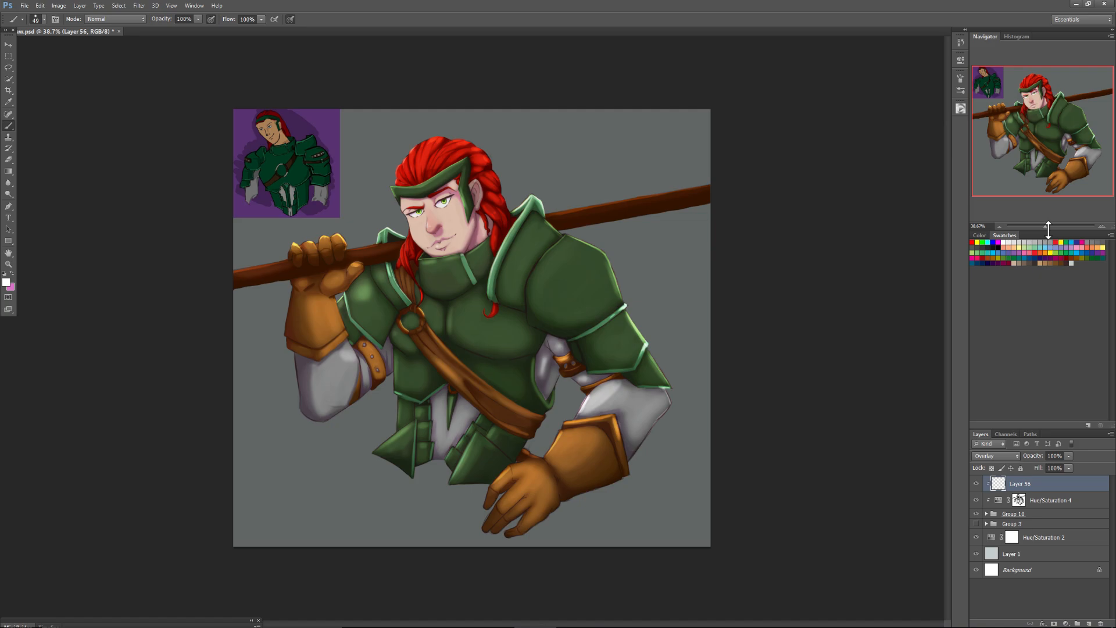
left_click(1023, 513)
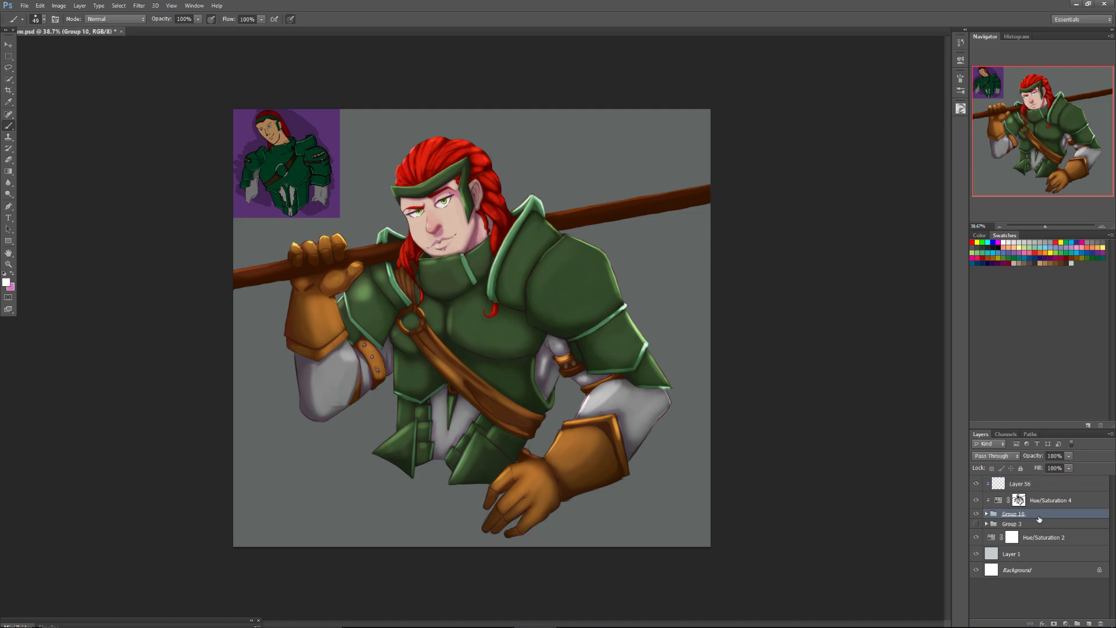
left_click(987, 514)
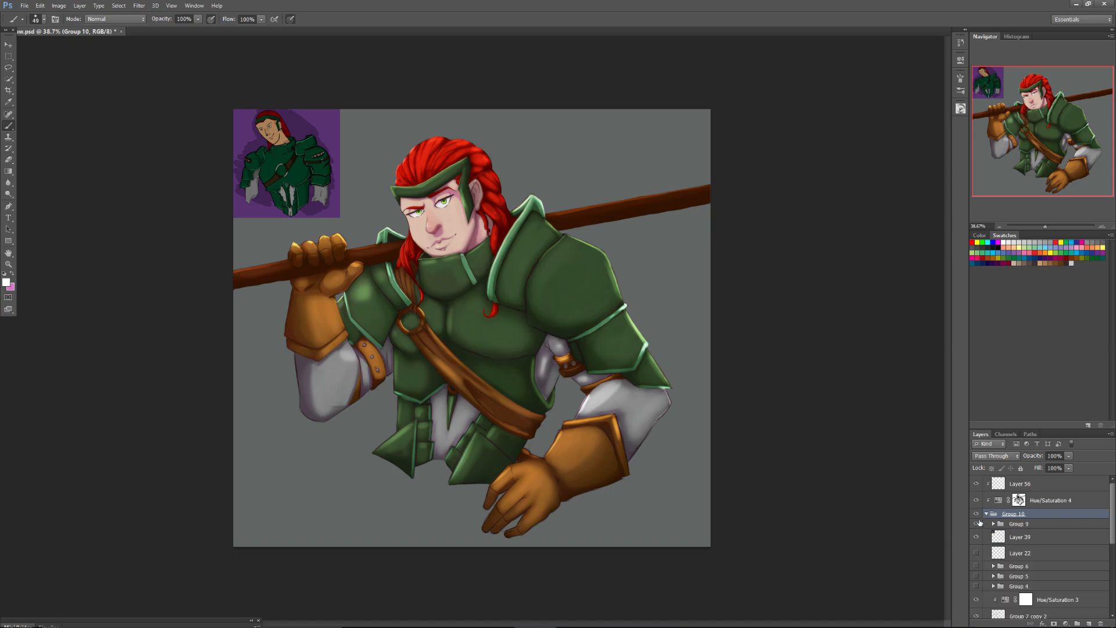
left_click(977, 537)
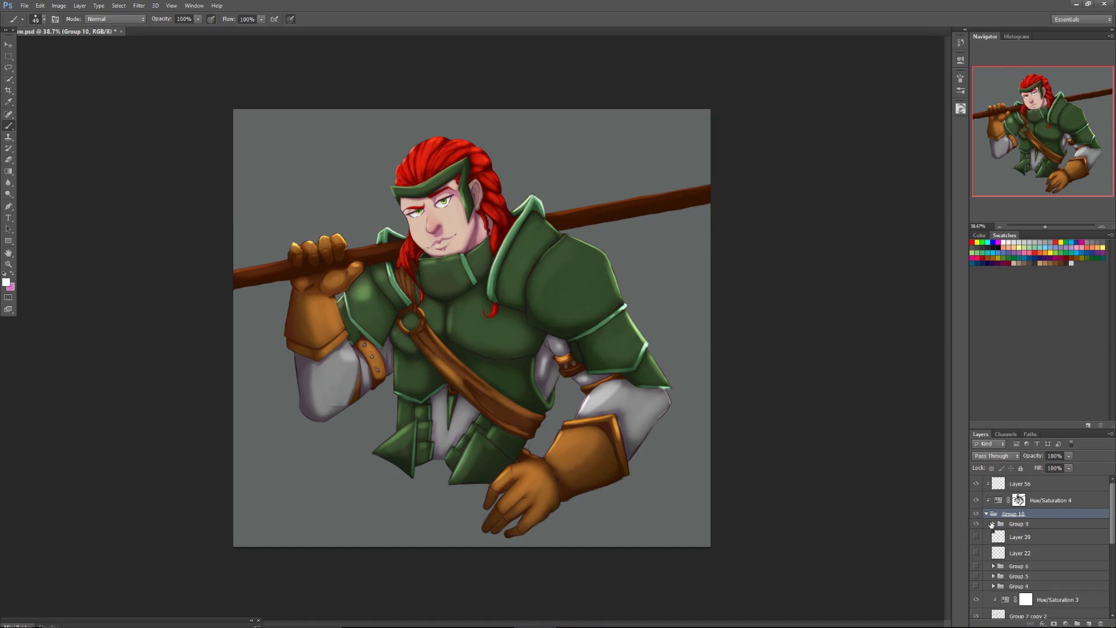
left_click(987, 514)
Duplicate Group 10, place the copy beneath the original, and clip Hue/Saturation 4 and Layer 56 to Group 10 again.
right_click(1004, 515)
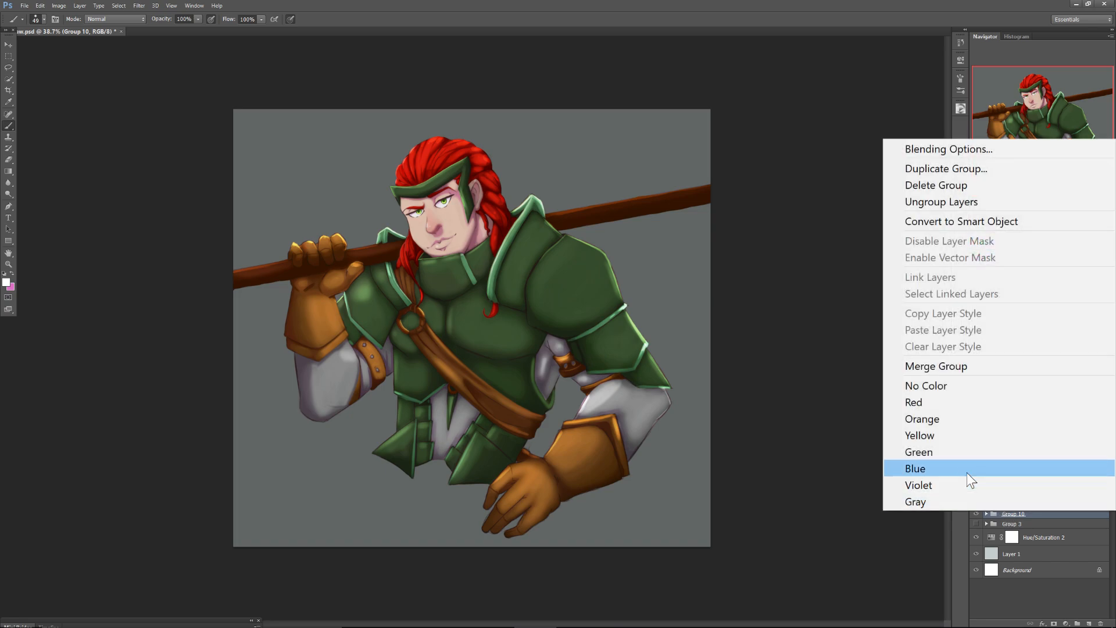
left_click(917, 167)
left_click(635, 196)
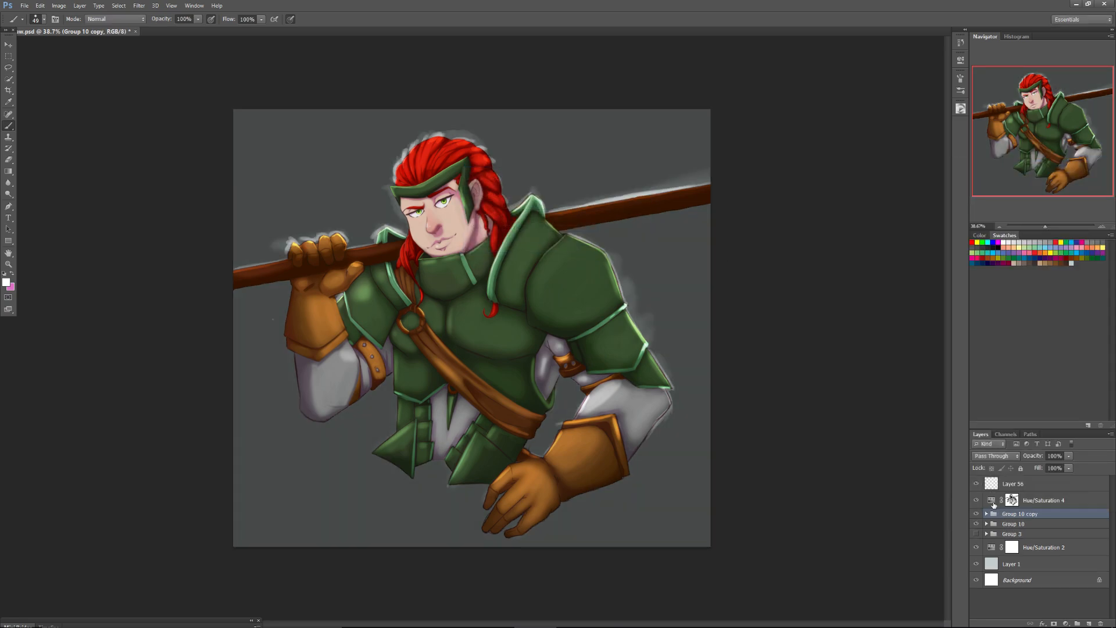
left_click_drag(1012, 516, 1010, 527)
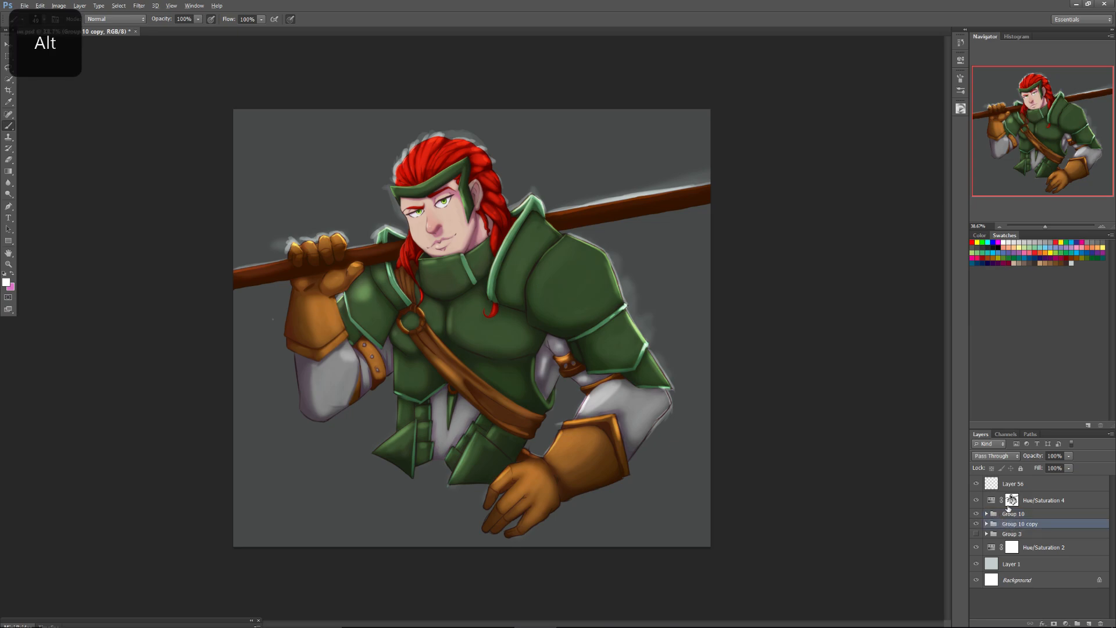
left_click(1009, 507, "alt")
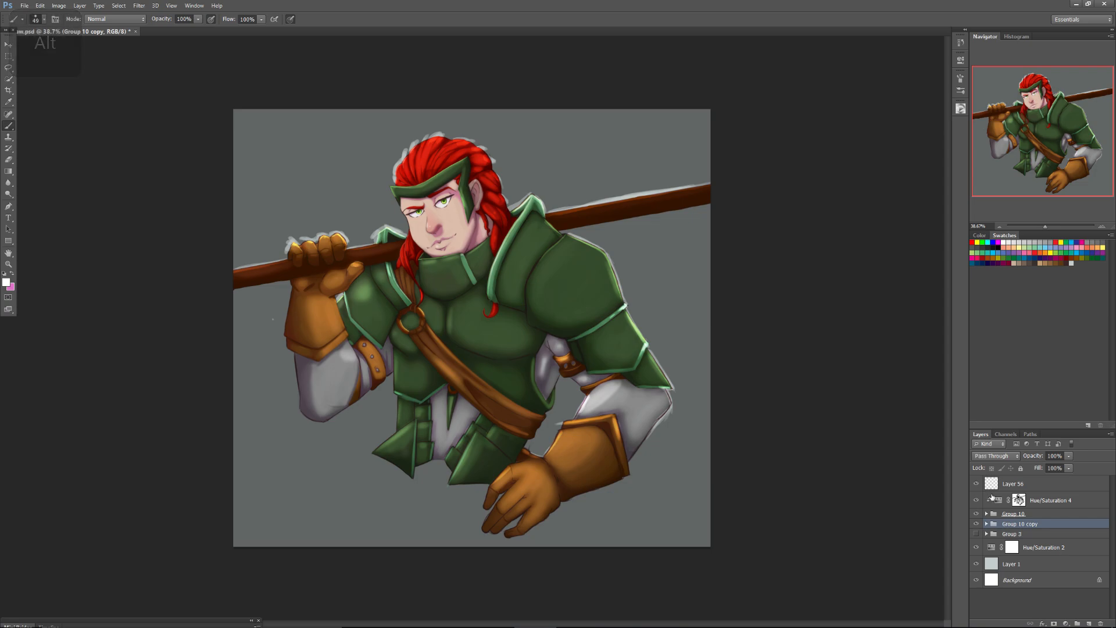
left_click(991, 490, "alt")
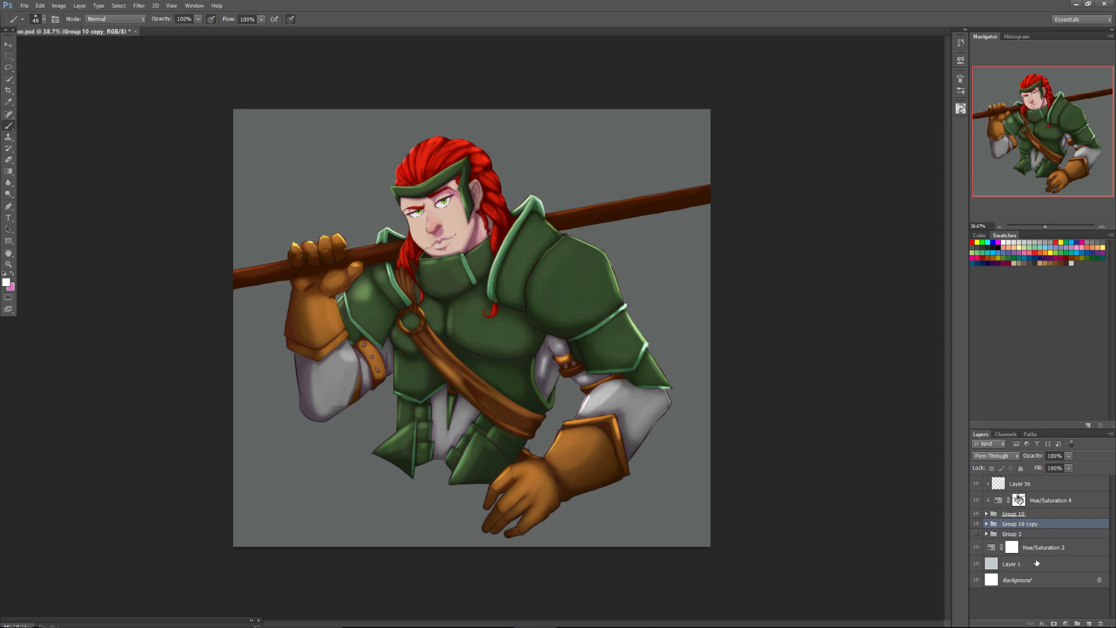
Merge Group 10 copy into a single layer and offset it slightly right and down behind the figure.
right_click(1010, 529)
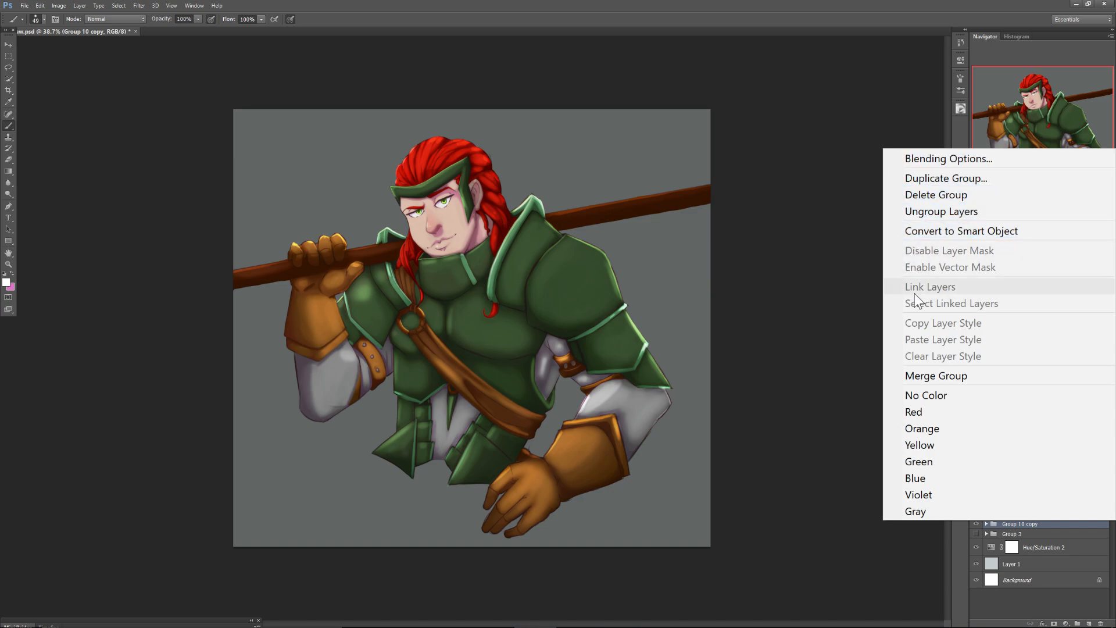
left_click(924, 376)
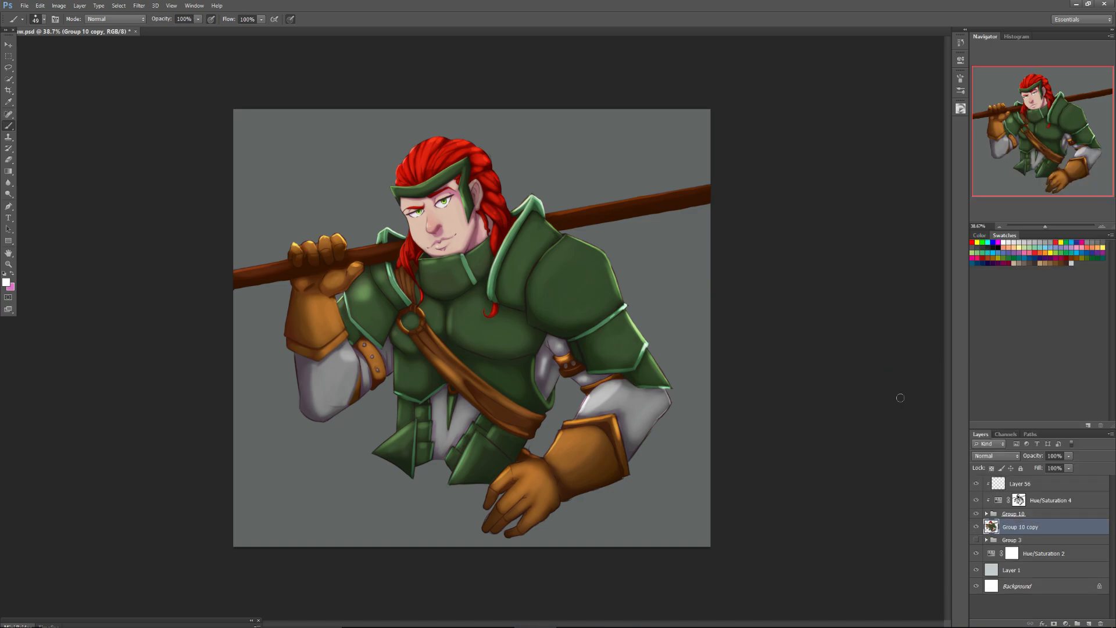
left_click(9, 44)
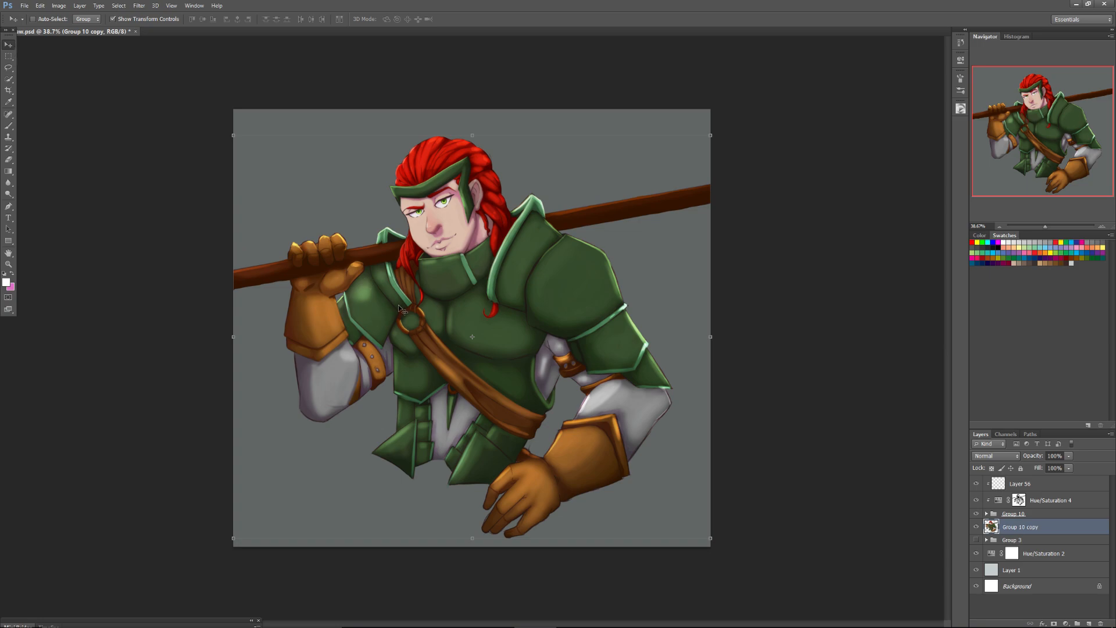
left_click_drag(399, 308, 422, 317)
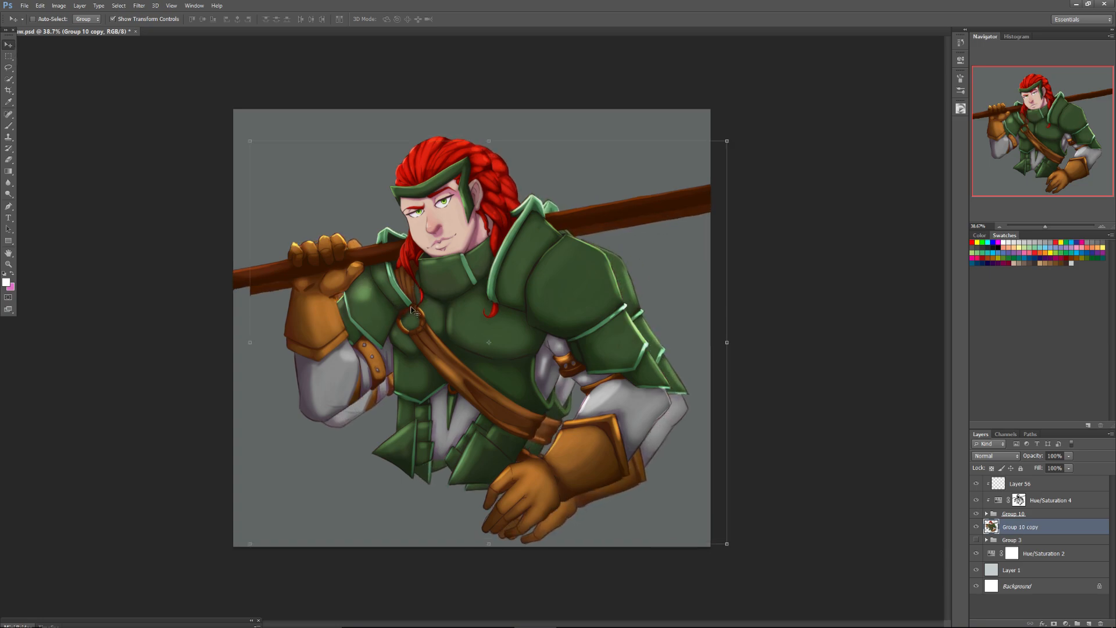
Fill a new layer clipped to Group 10 copy with dark grey and merge it down into a solid silhouette.
left_click(1088, 623)
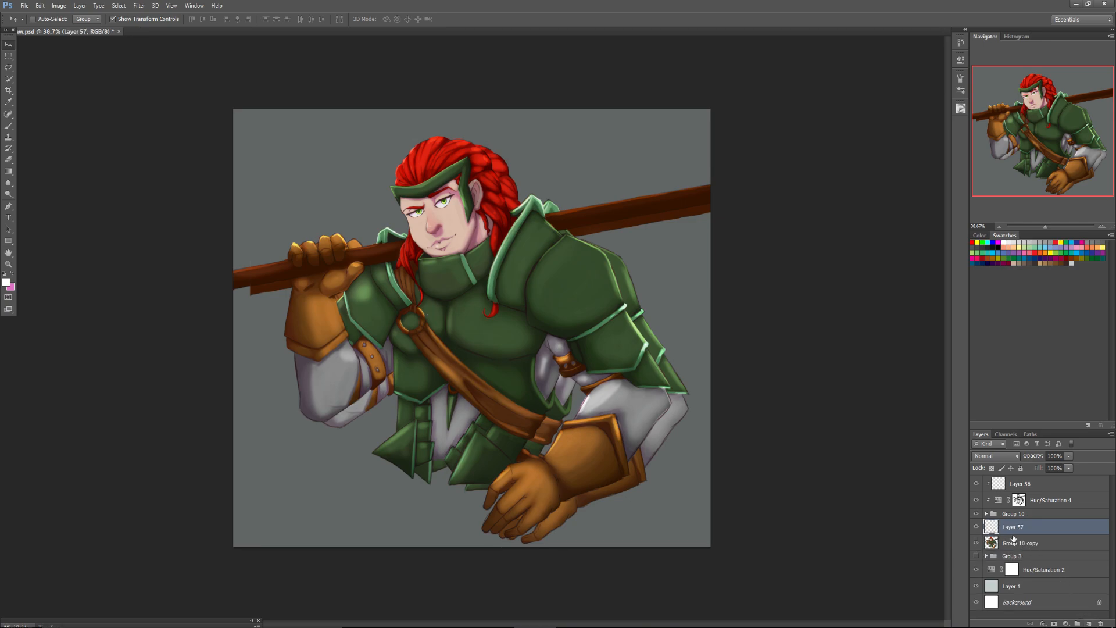
left_click(1012, 534, "alt")
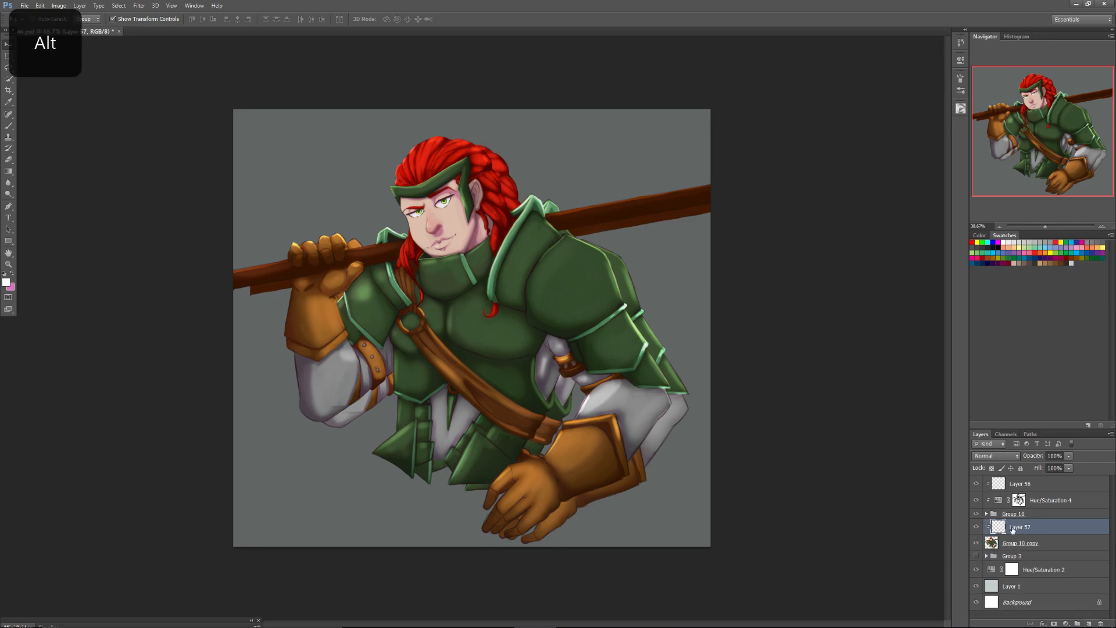
left_click(9, 160)
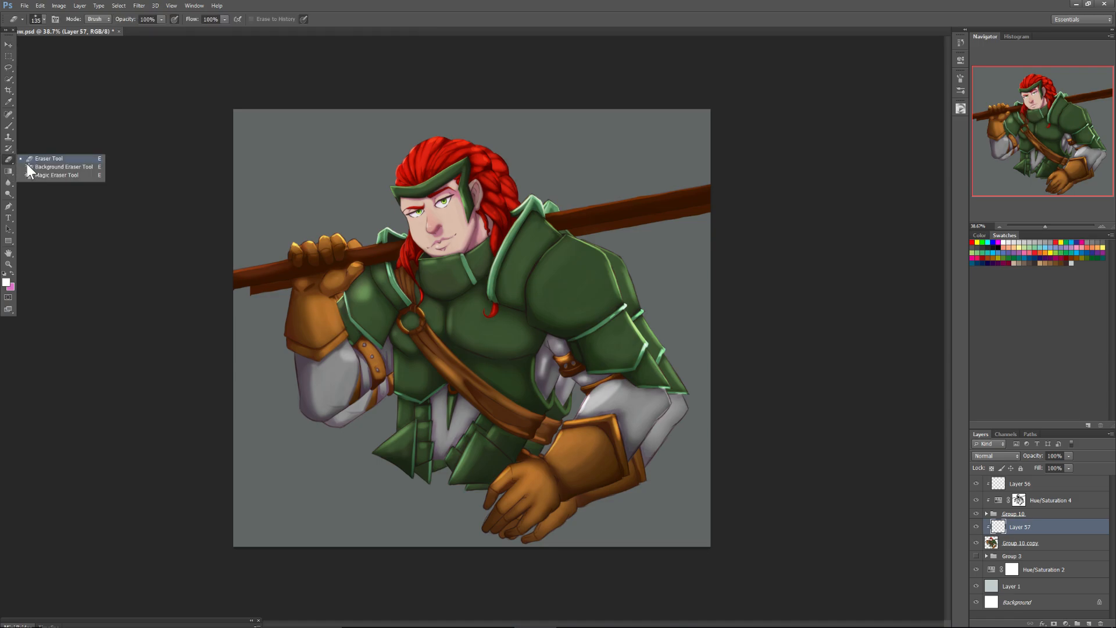
left_click(27, 162)
left_click(8, 171)
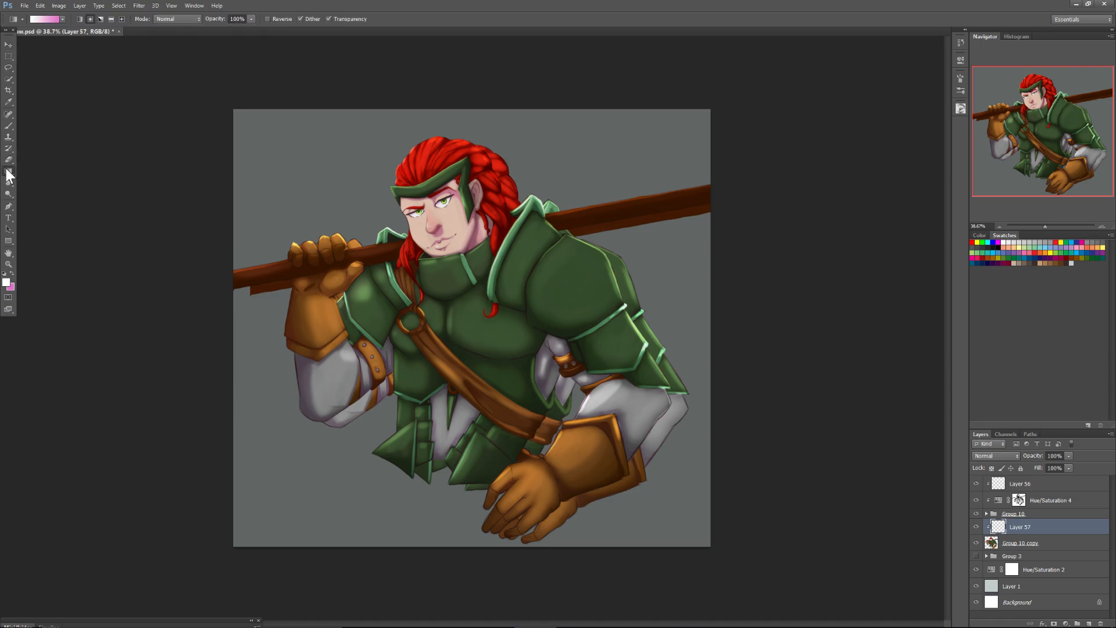
left_click(29, 178)
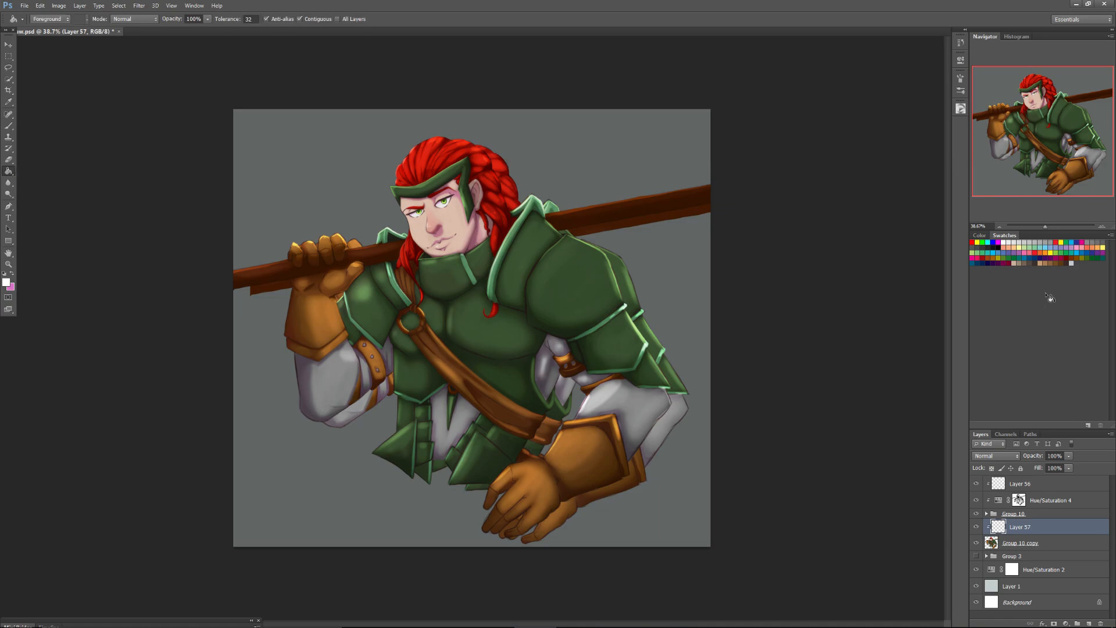
left_click(983, 247)
left_click(631, 279)
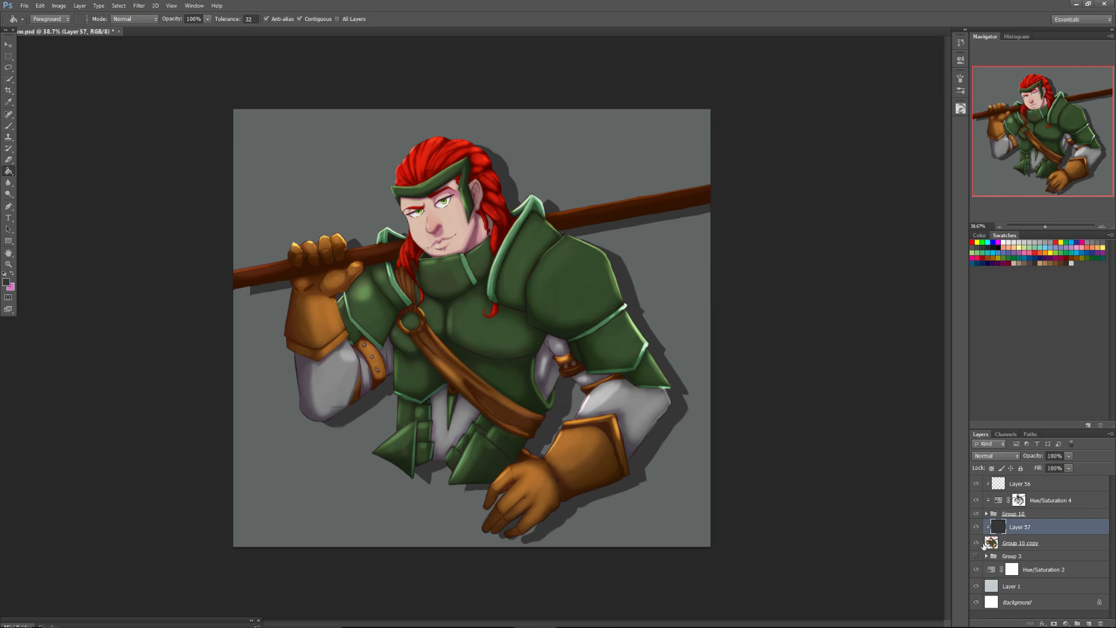
right_click(1019, 527)
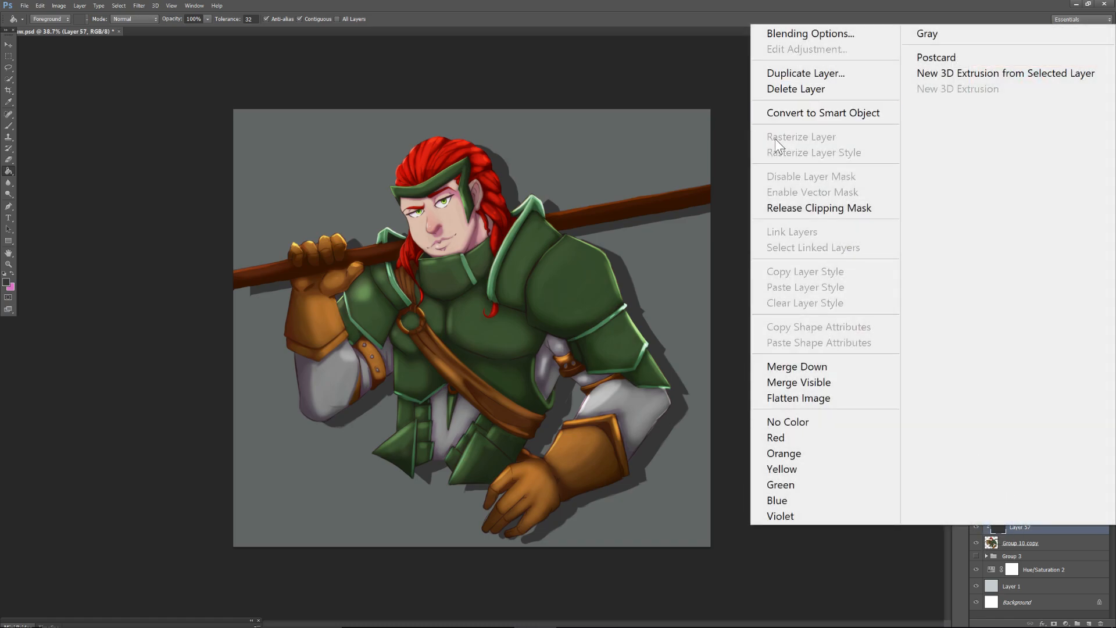
left_click(787, 365)
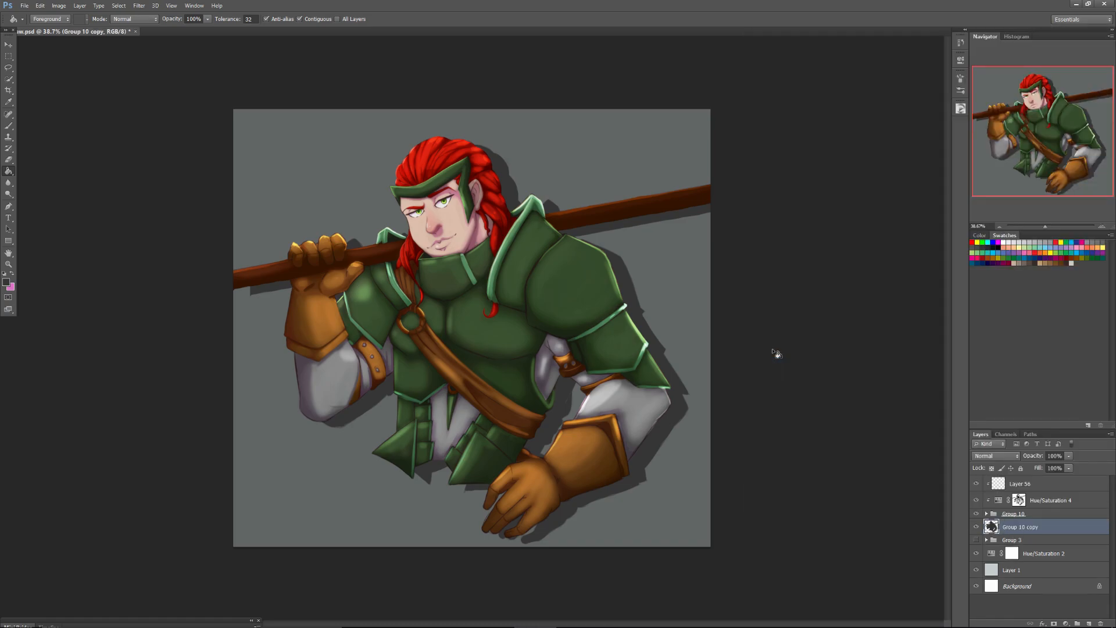
Soften the dark silhouette with a Gaussian Blur and set its blend mode to Multiply as a drop shadow.
left_click(136, 5)
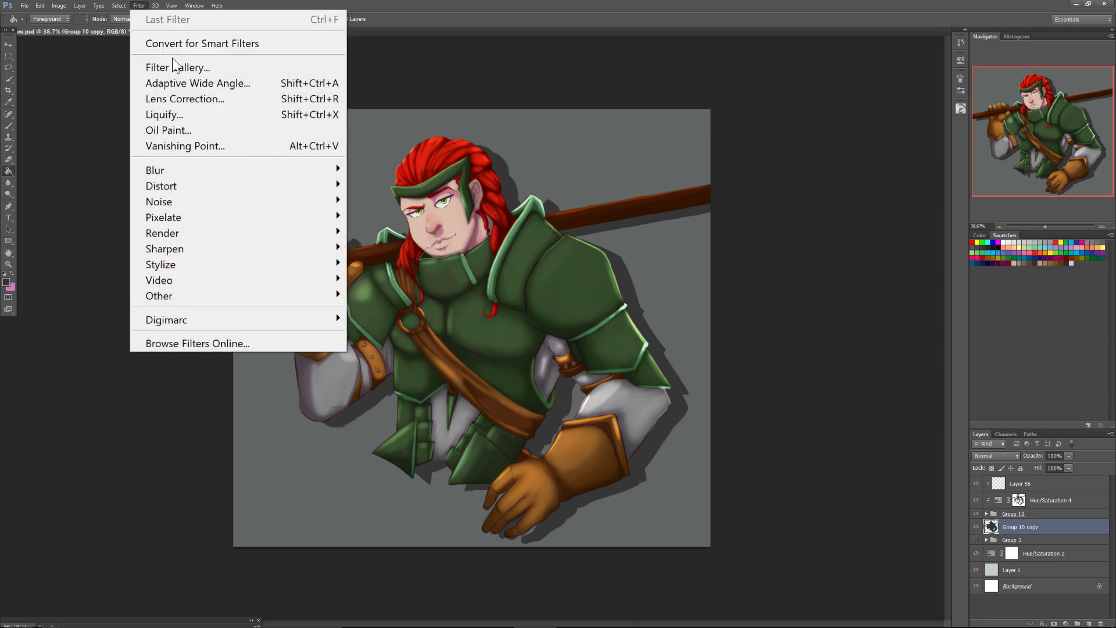
mouse_move(157, 170)
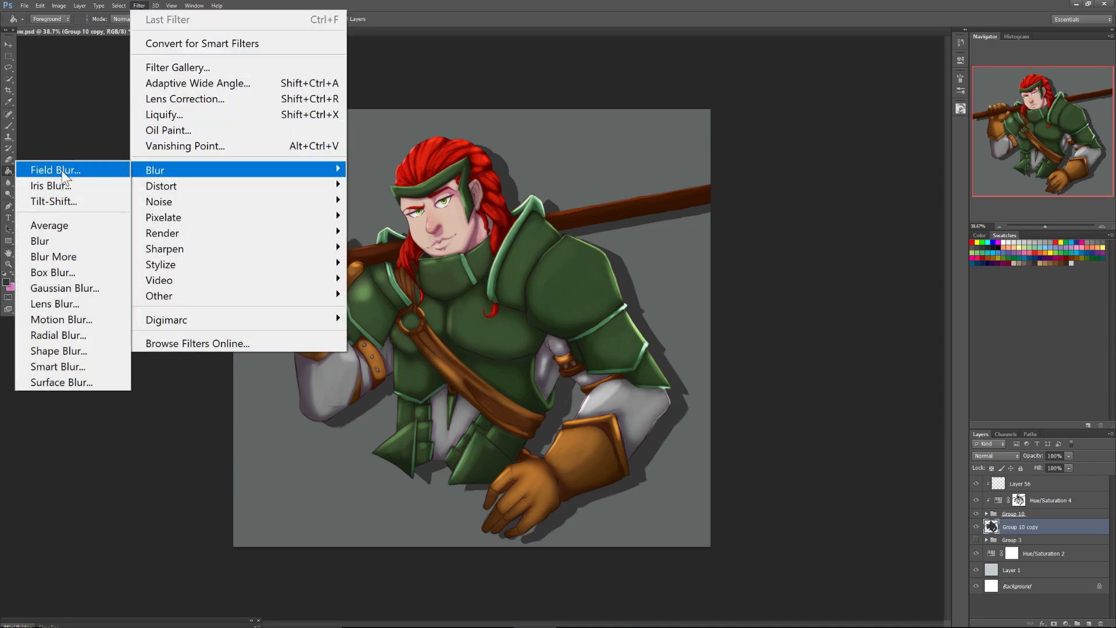
left_click(57, 288)
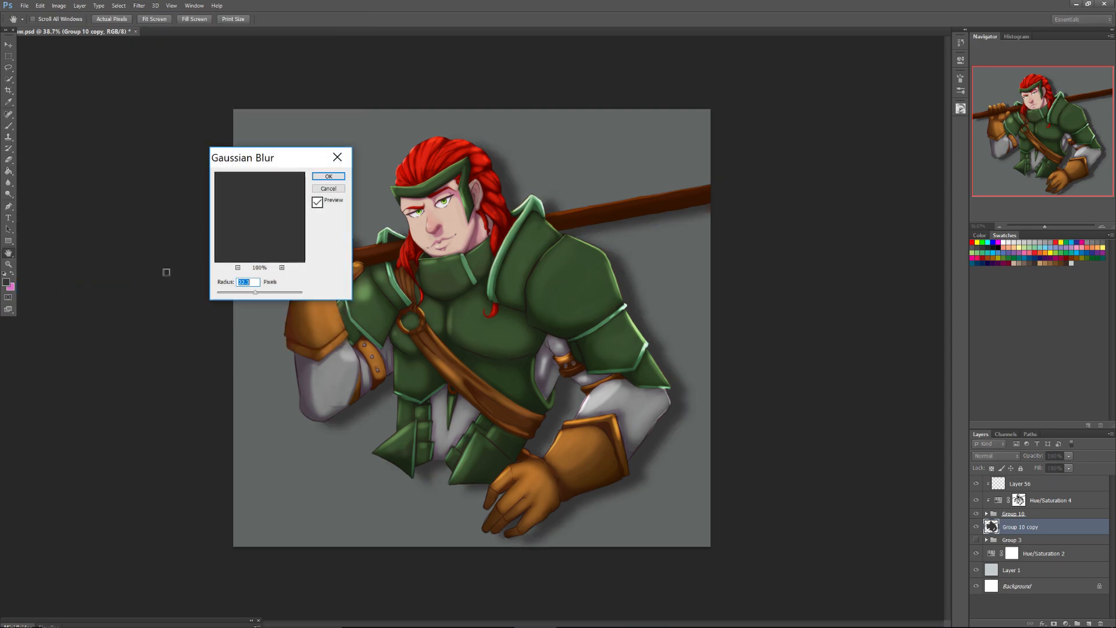
left_click_drag(263, 157, 117, 172)
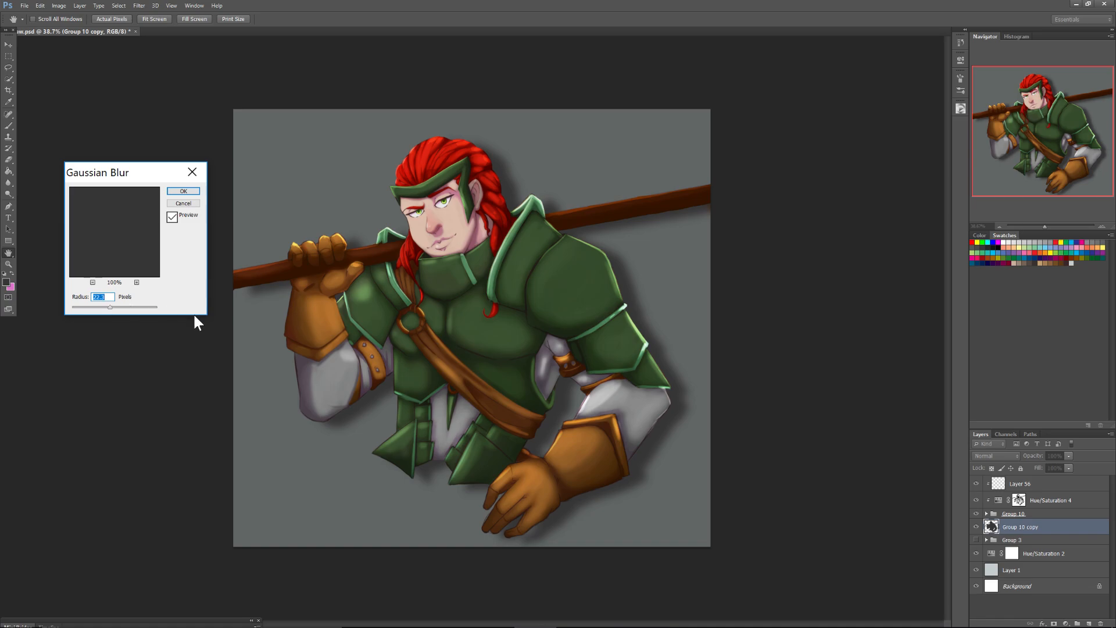
left_click(183, 191)
key("g")
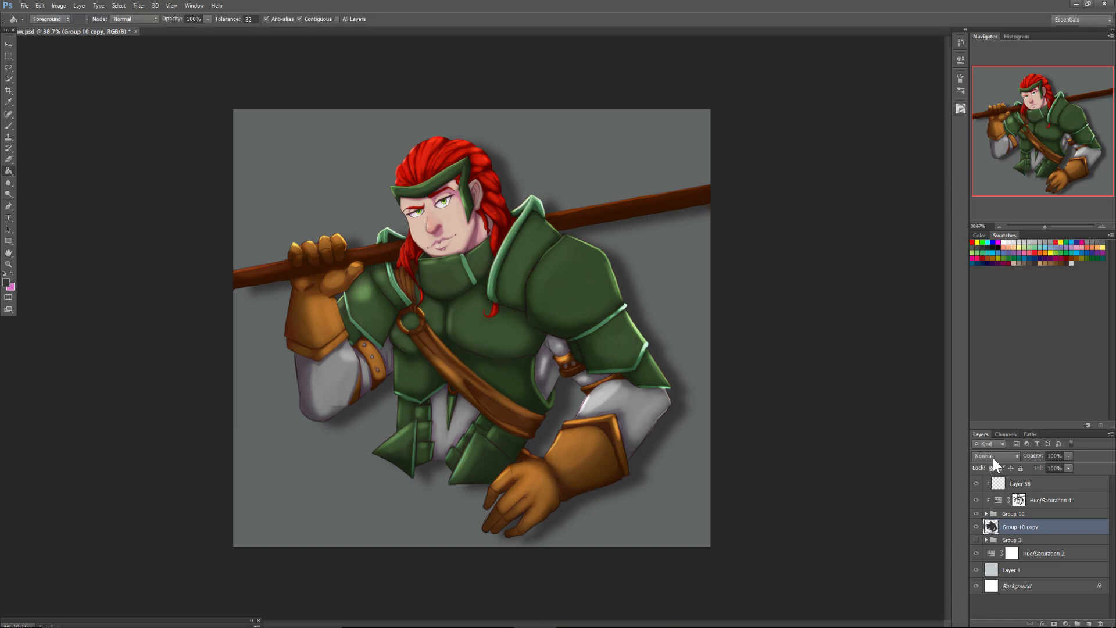
left_click(993, 457)
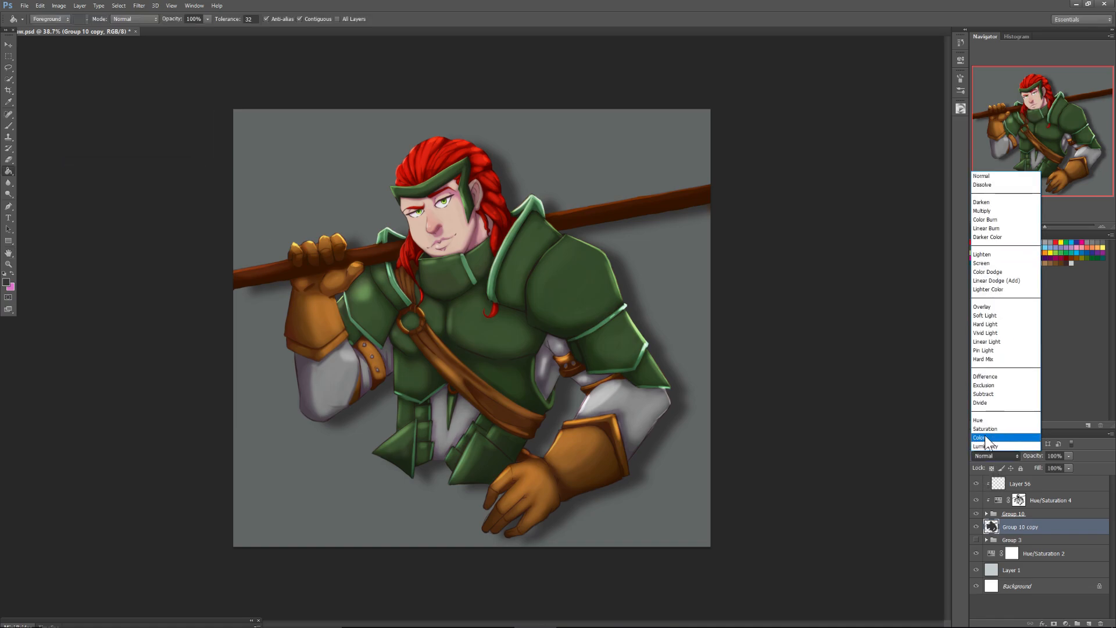
left_click(982, 211)
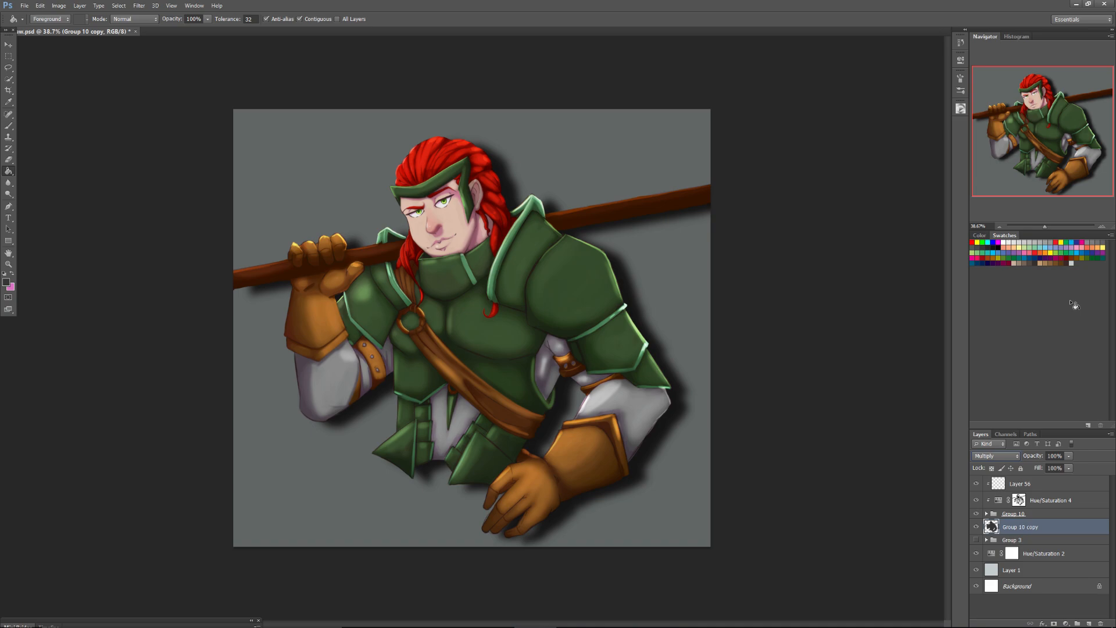
Crop the image to a rectangular selection that trims the narrow strip along the canvas's left edge.
left_click(10, 57)
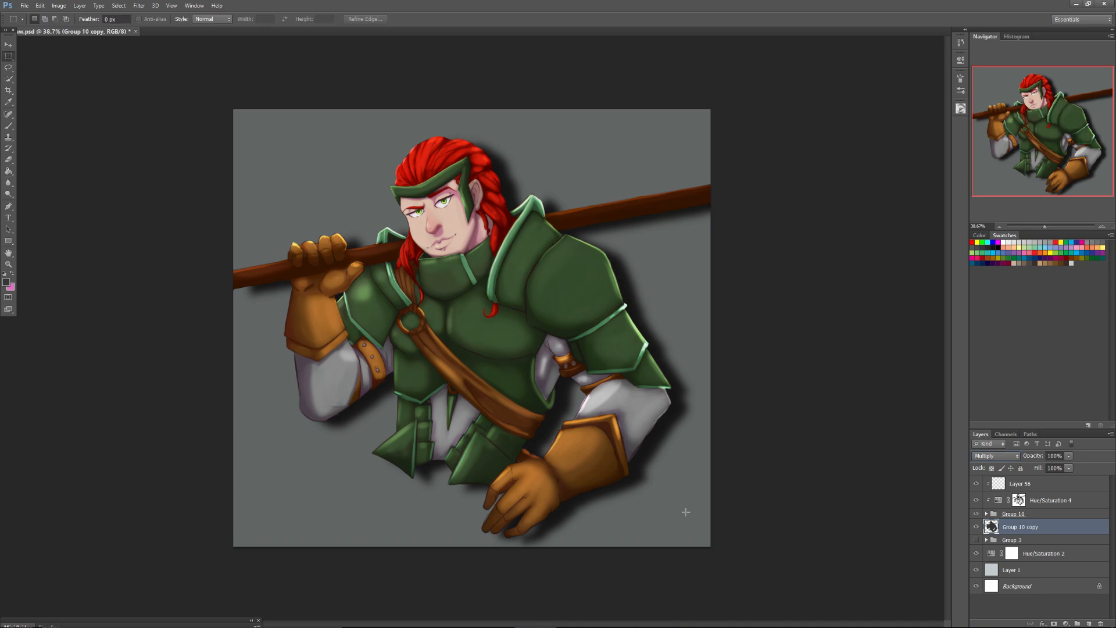
left_click_drag(708, 552, 252, 110)
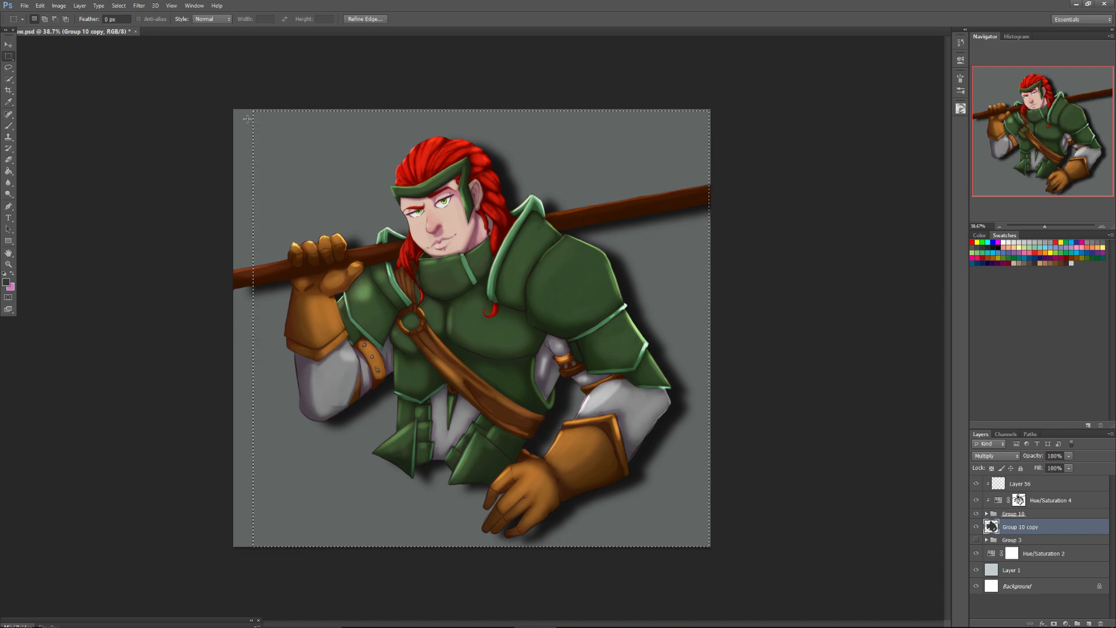
left_click(58, 6)
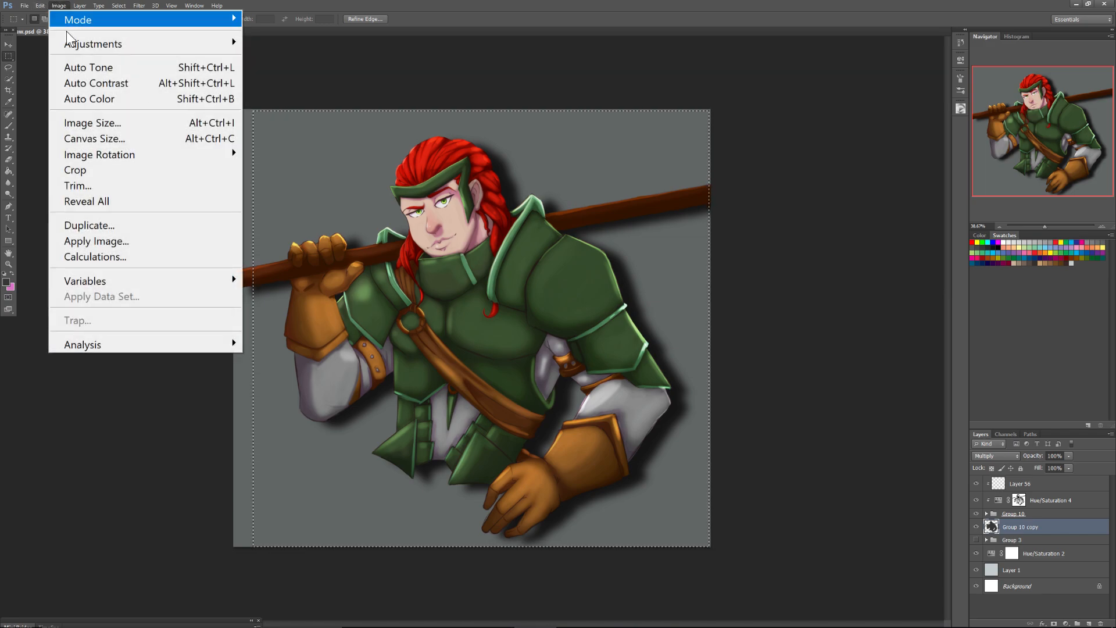
left_click(74, 168)
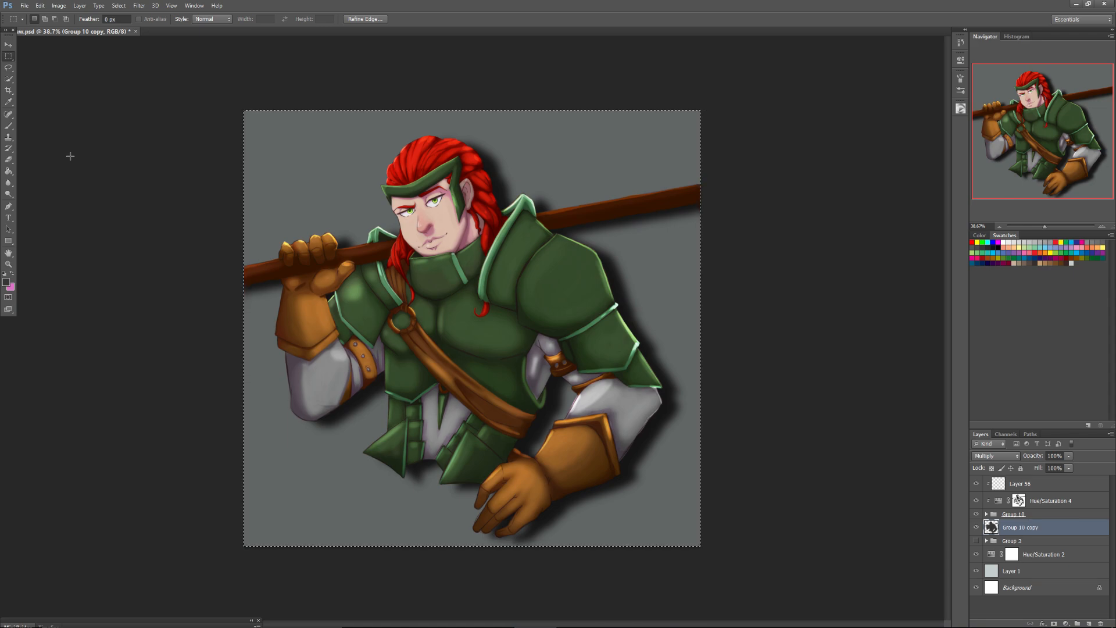
Add a Vibrance adjustment layer above Vibrance 1 in Group 10 with vibrance +48 and saturation +14.
left_click(985, 514)
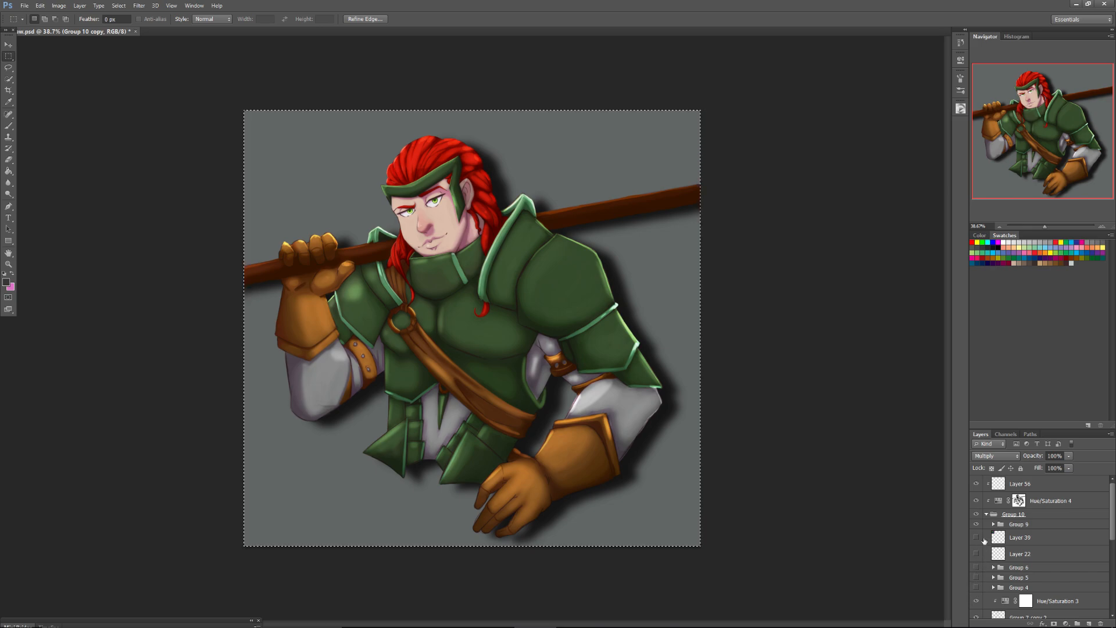
left_click_drag(1110, 523, 1107, 552)
scroll(1040, 552, "down", 3)
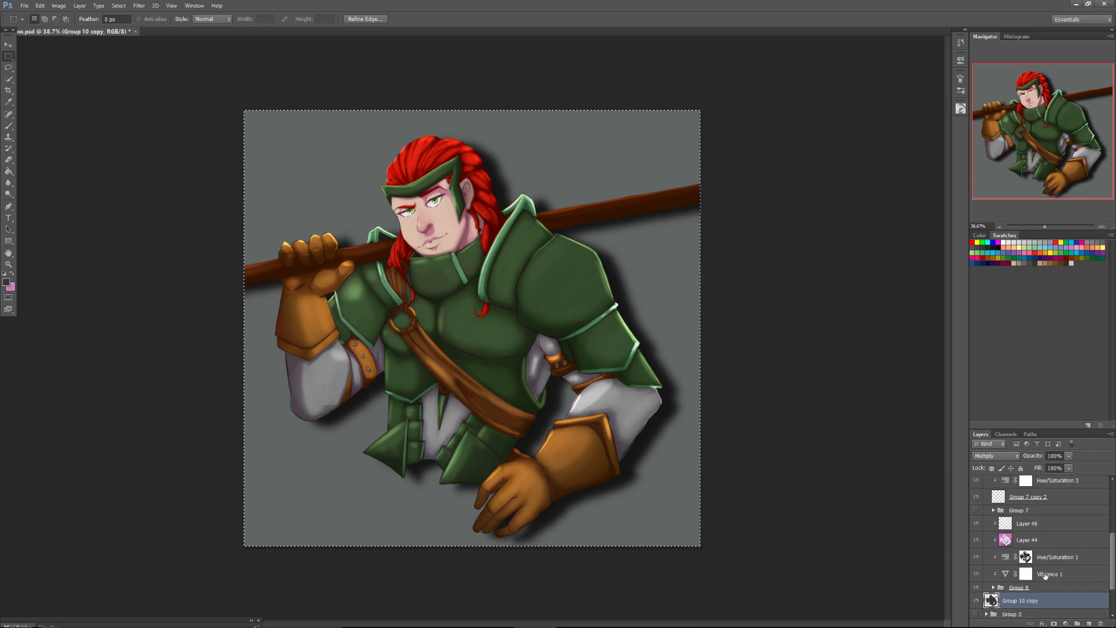
left_click(1020, 572)
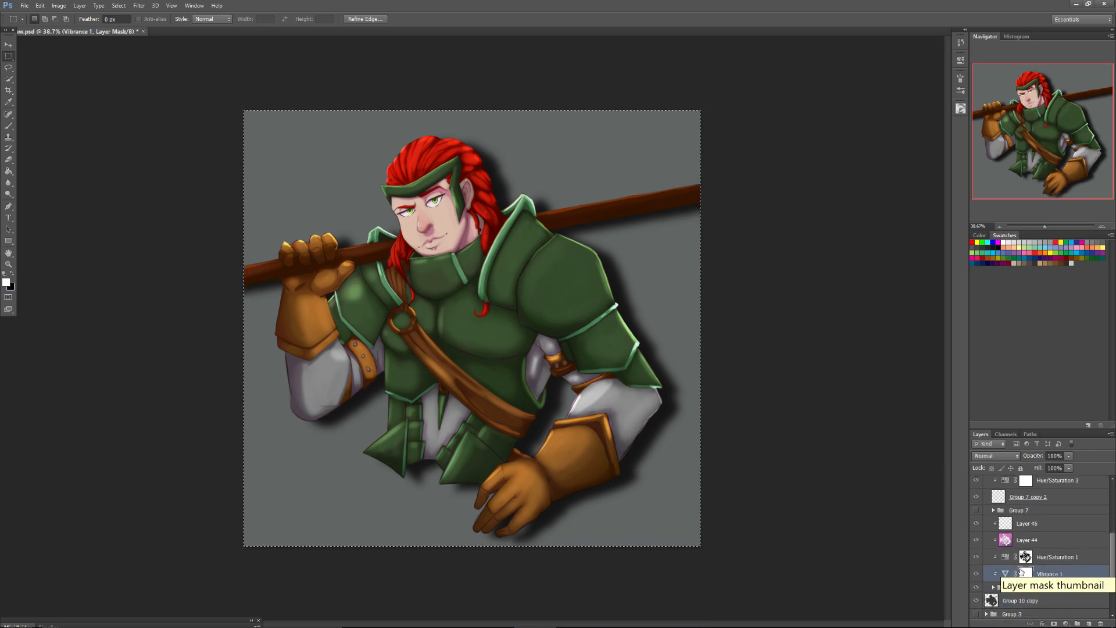
left_click(1066, 623)
left_click(995, 428)
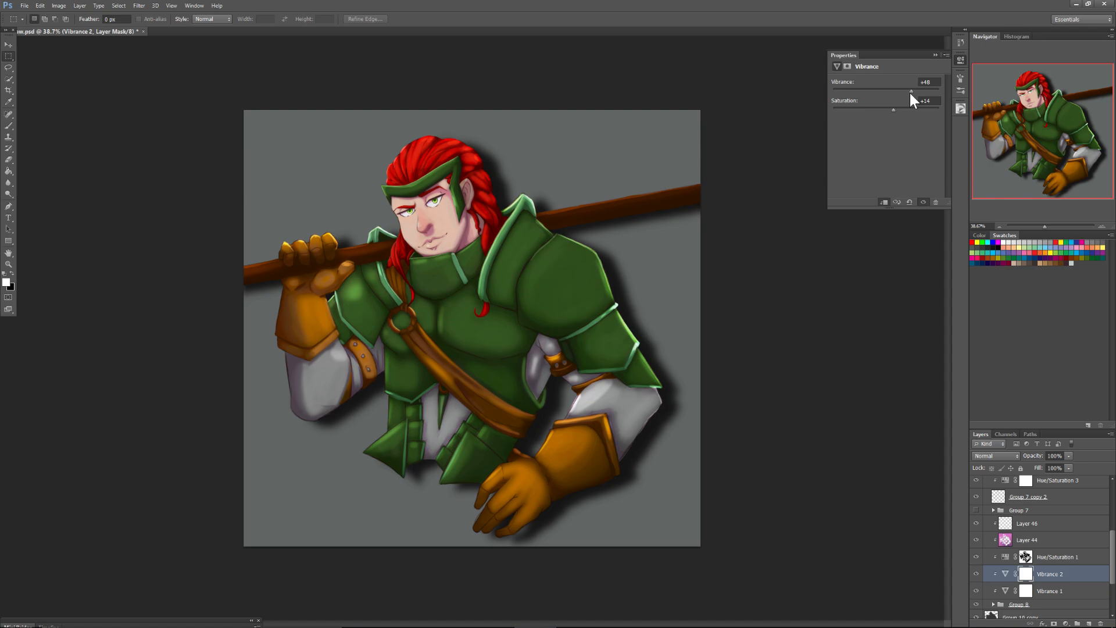
Open laney.psd from the recent files and select its logo stuff group for moving.
left_click(24, 6)
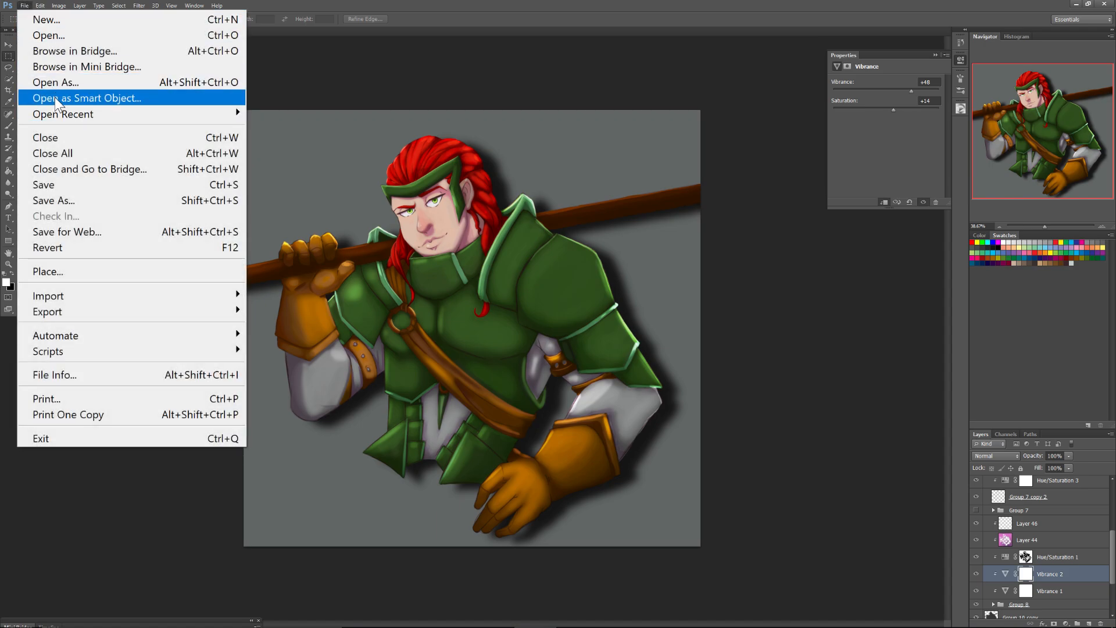
mouse_move(53, 118)
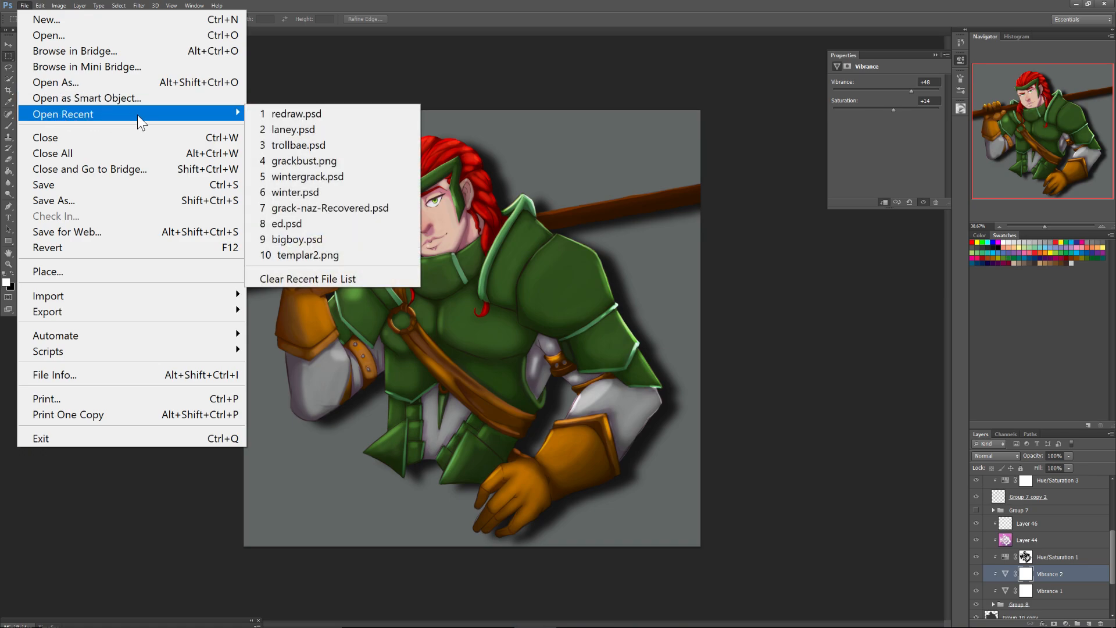
left_click(280, 113)
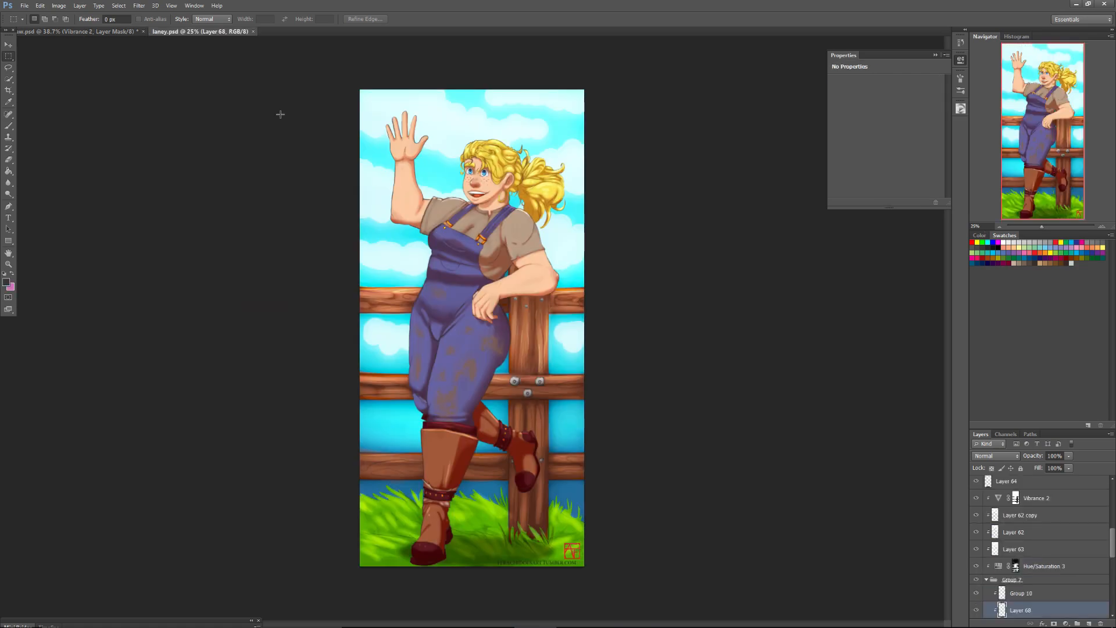
scroll(1040, 546, "up", 15)
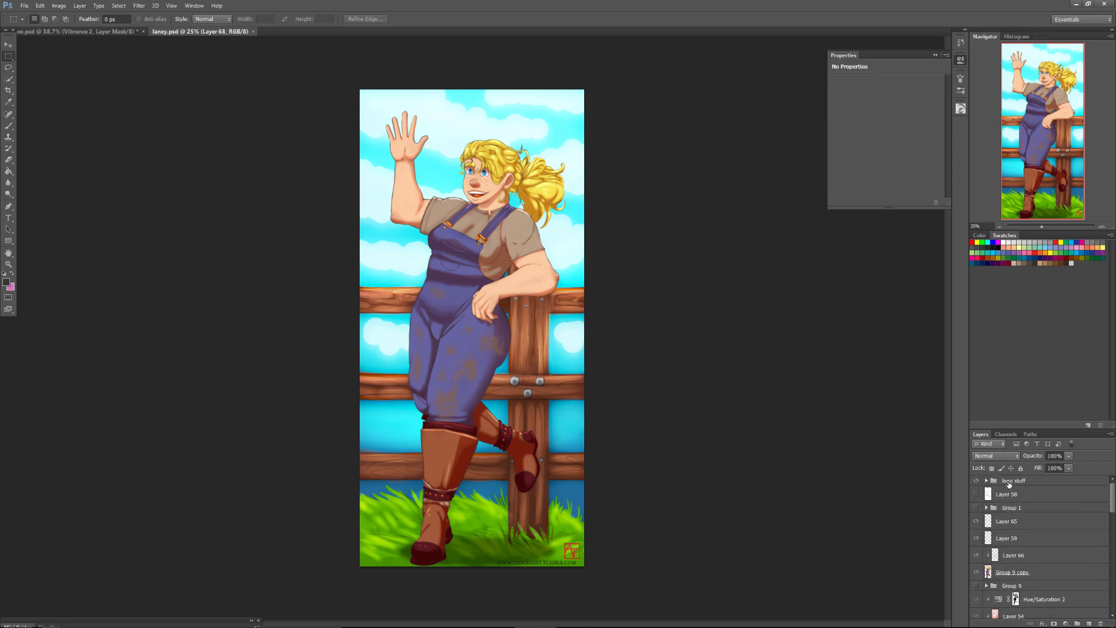
left_click(1010, 483)
left_click(8, 45)
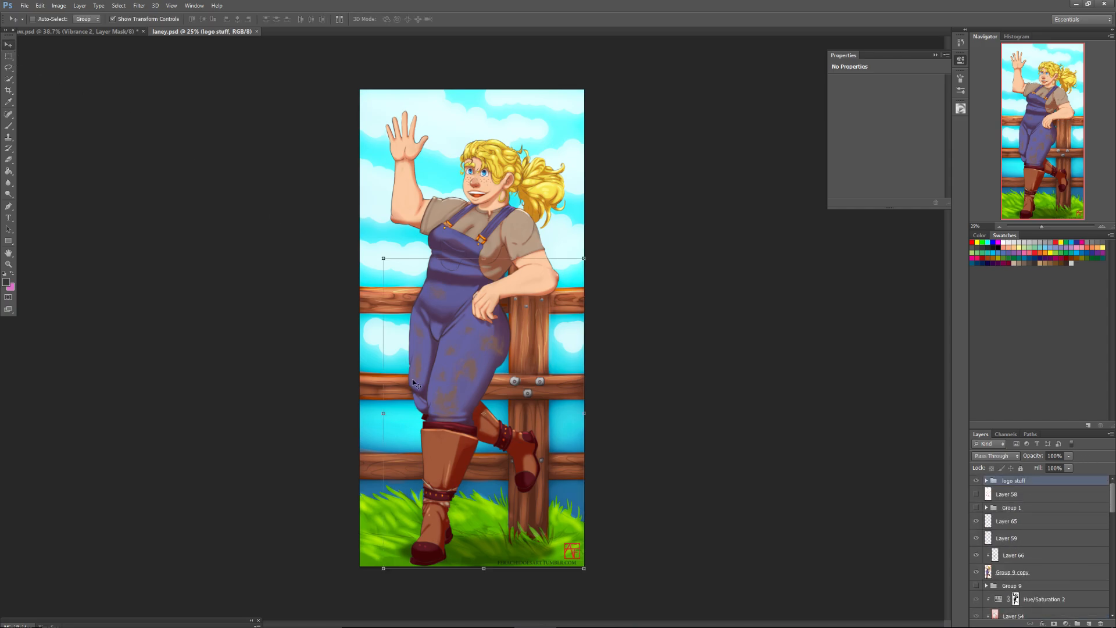
Try to copy the logo stuff group from laney.psd into redraw.psd among the layers of Group 10.
left_click_drag(460, 462, 472, 355)
key("ctrl+z")
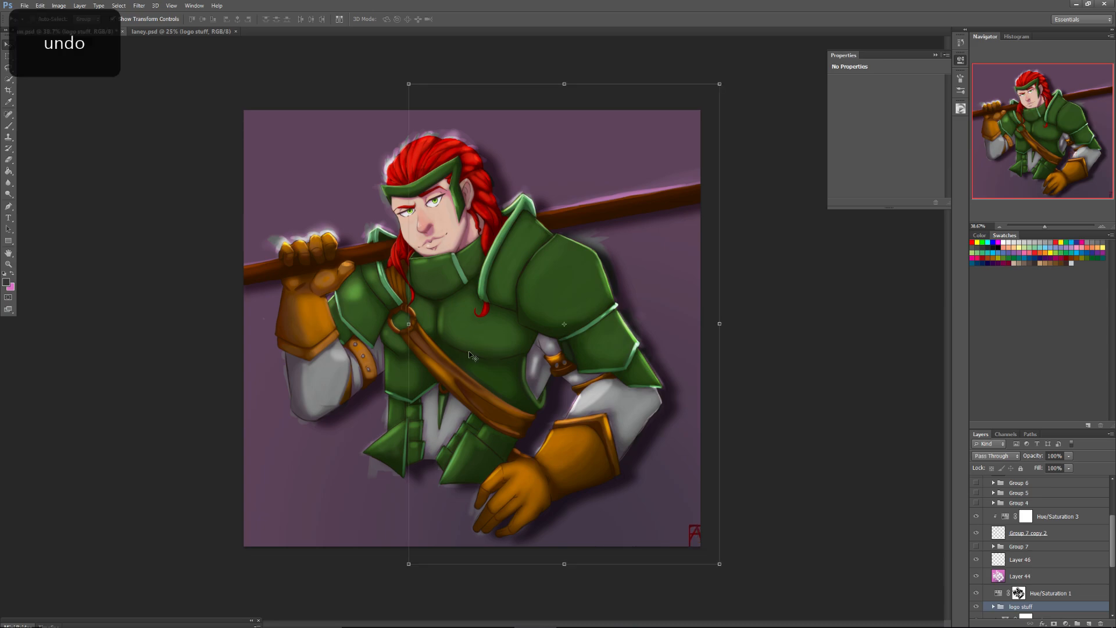
key("ctrl+alt+z")
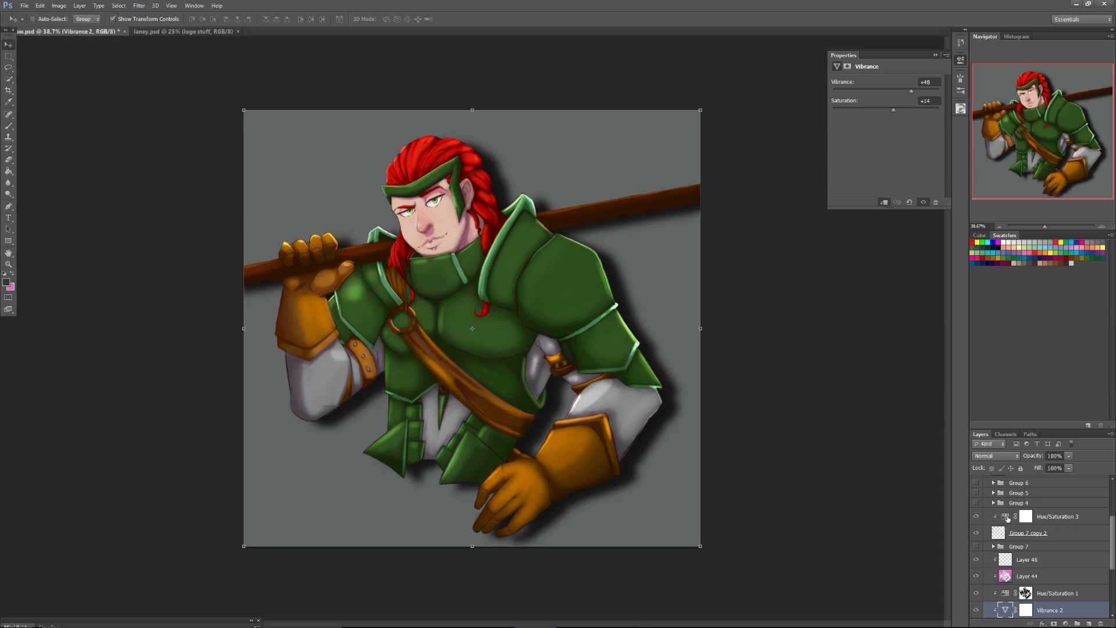
Copy the logo stuff group from laney.psd into redraw.psd at the top of the layer stack, above Layer 56.
scroll(1108, 534, "up", 5)
left_click(1015, 483)
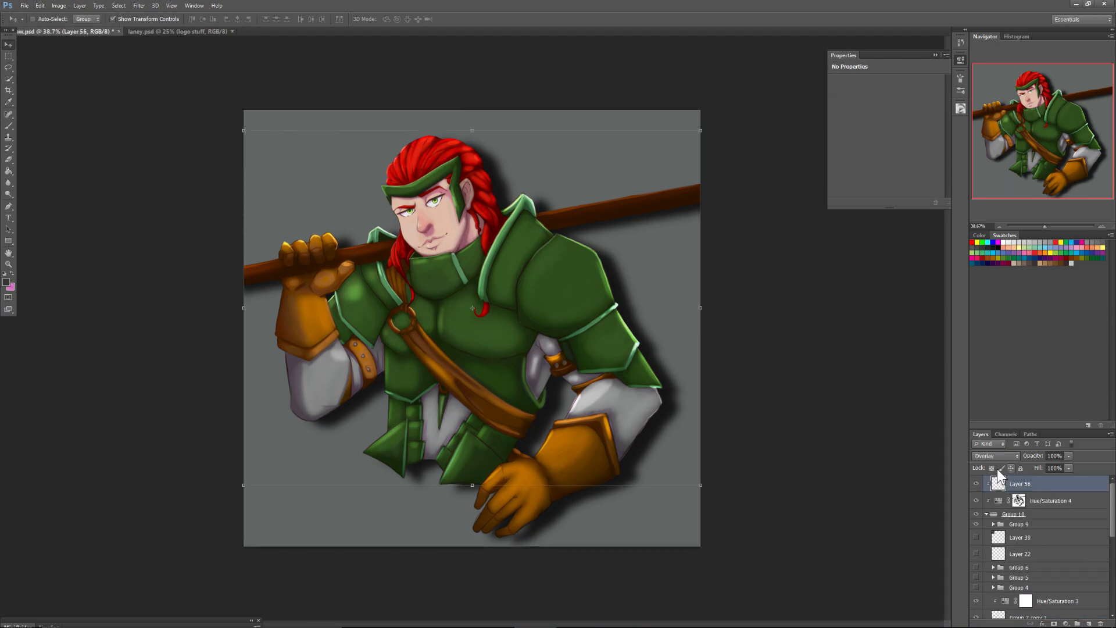
left_click(147, 31)
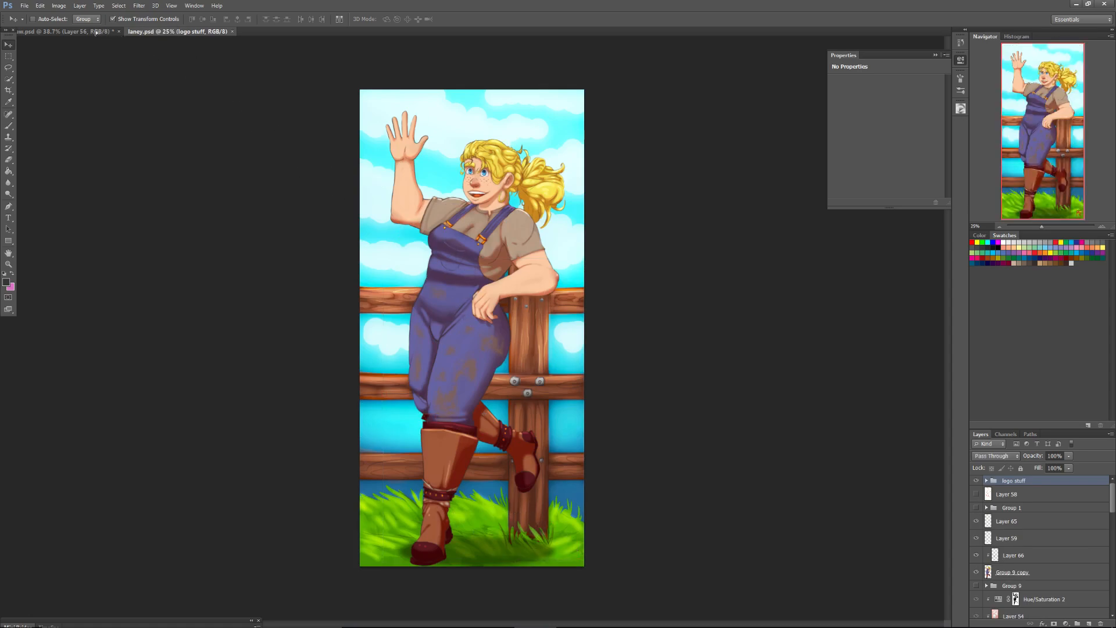
left_click(93, 31)
left_click_drag(279, 118, 479, 164)
Scale the logo stuff group to about 105.7% and place the signature in the canvas's lower-right corner.
left_click_drag(379, 66, 359, 51)
left_click_drag(691, 548, 705, 554)
left_click_drag(574, 462, 582, 455)
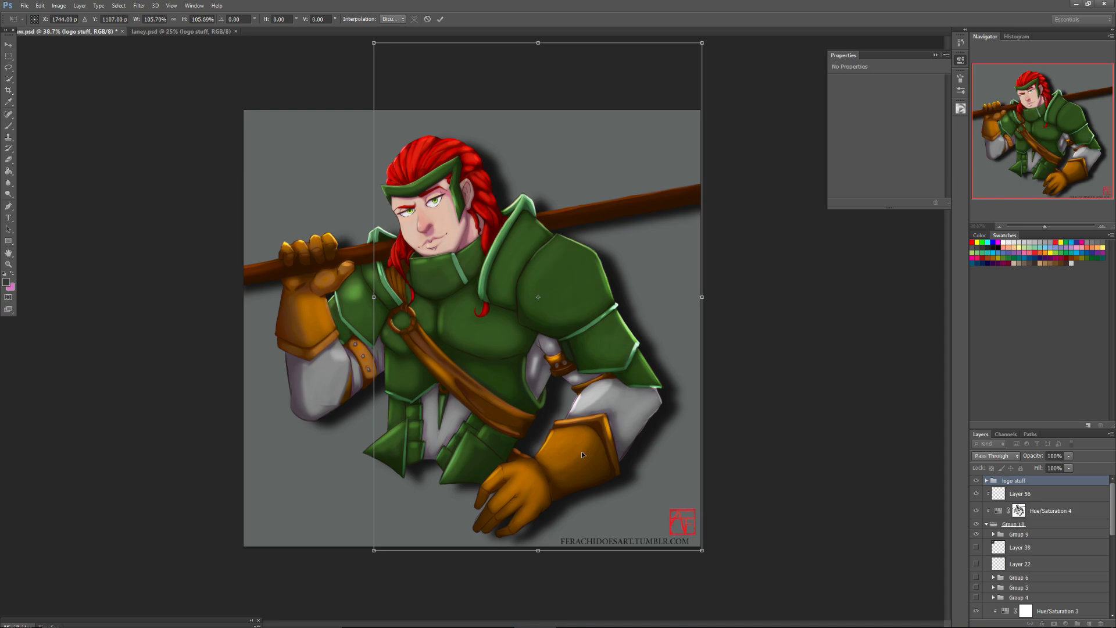
left_click(8, 44)
left_click(501, 232)
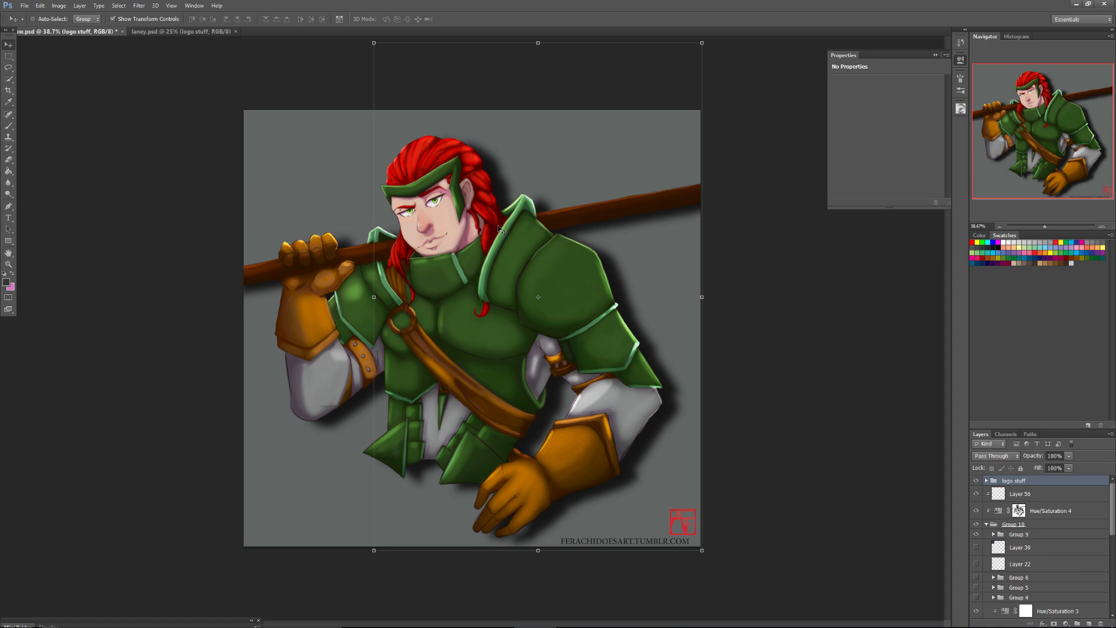
Compare the painting with and without Group 9 and the Group 7 copy 2 layer.
left_click(976, 534)
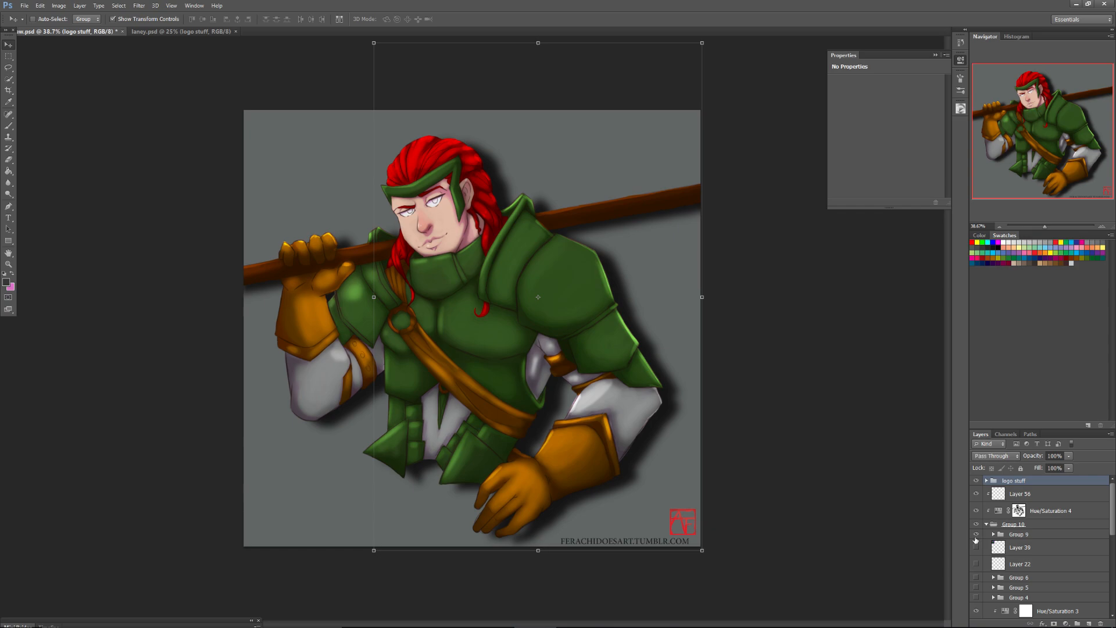
left_click(977, 535)
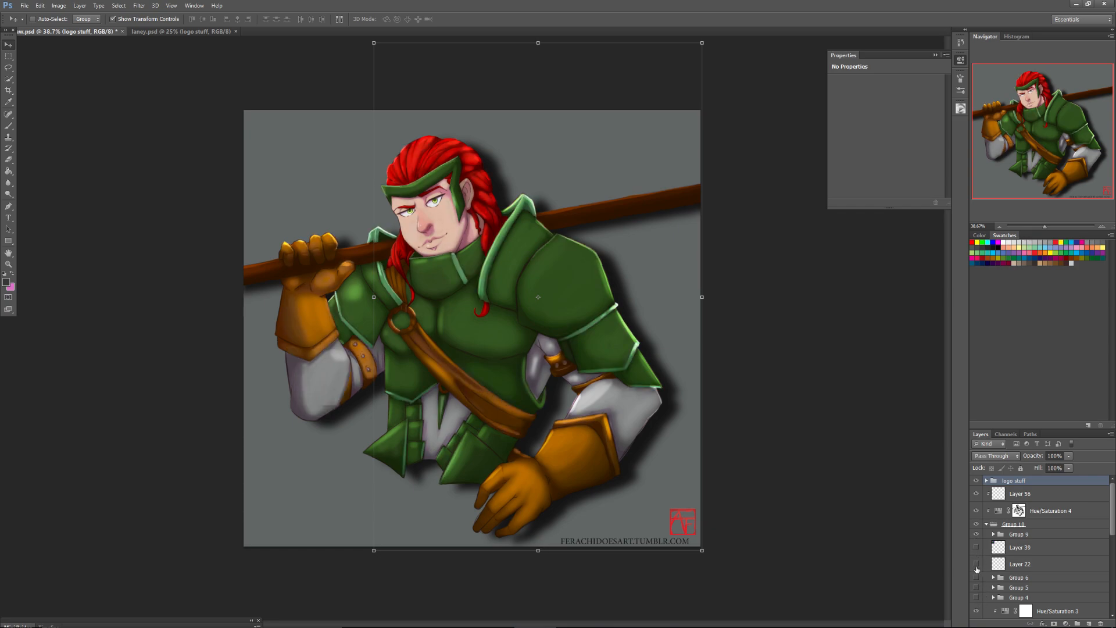
left_click(976, 535)
left_click(977, 534)
left_click_drag(1112, 517, 1113, 541)
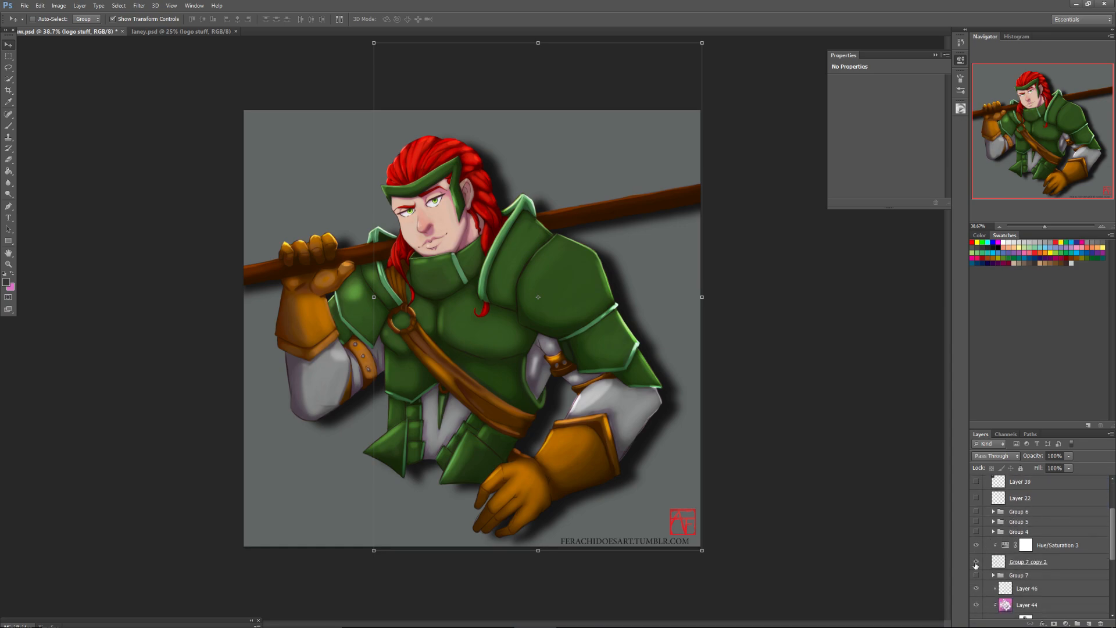
left_click(977, 562)
left_click(976, 563)
Lasso around the whole figure on Group 7 copy 2 and nudge it to shrink the selection onto the layer's contents.
left_click(1008, 560)
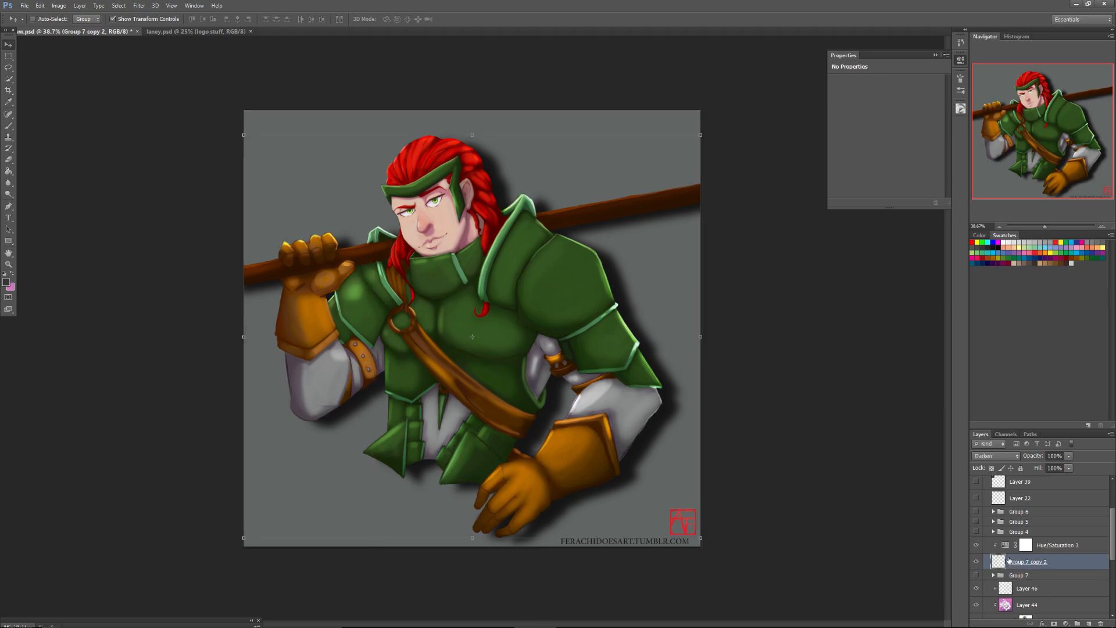
left_click(10, 69)
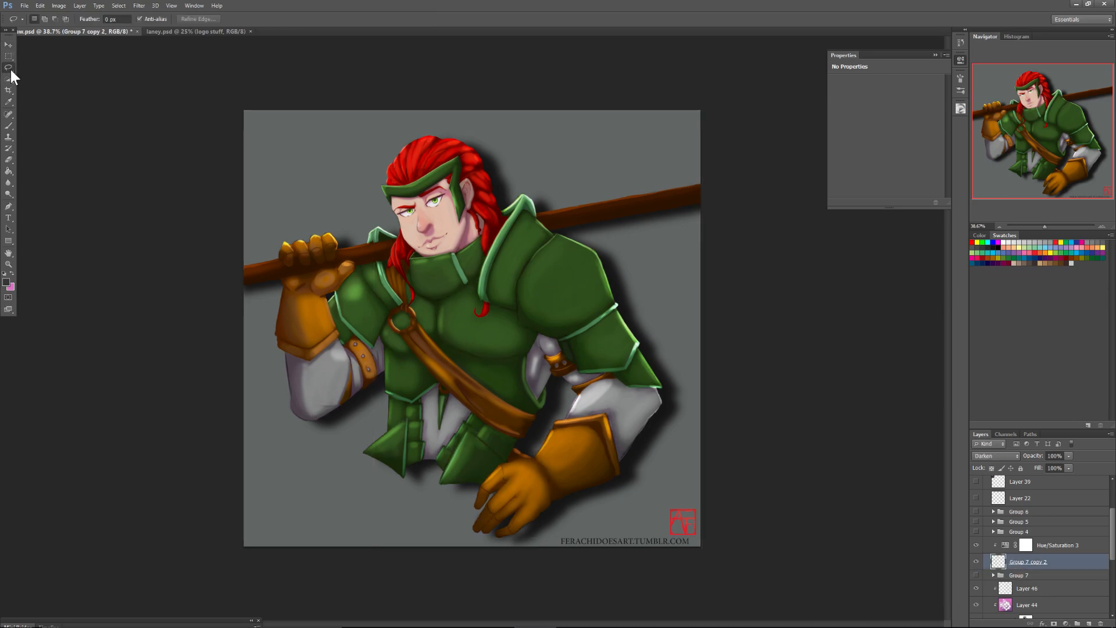
mouse_move(349, 526)
left_mouse_down()
mouse_move(264, 473)
mouse_move(209, 182)
mouse_move(416, 88)
mouse_move(723, 127)
mouse_move(762, 281)
mouse_move(479, 579)
mouse_move(406, 592)
left_mouse_up()
key("v")
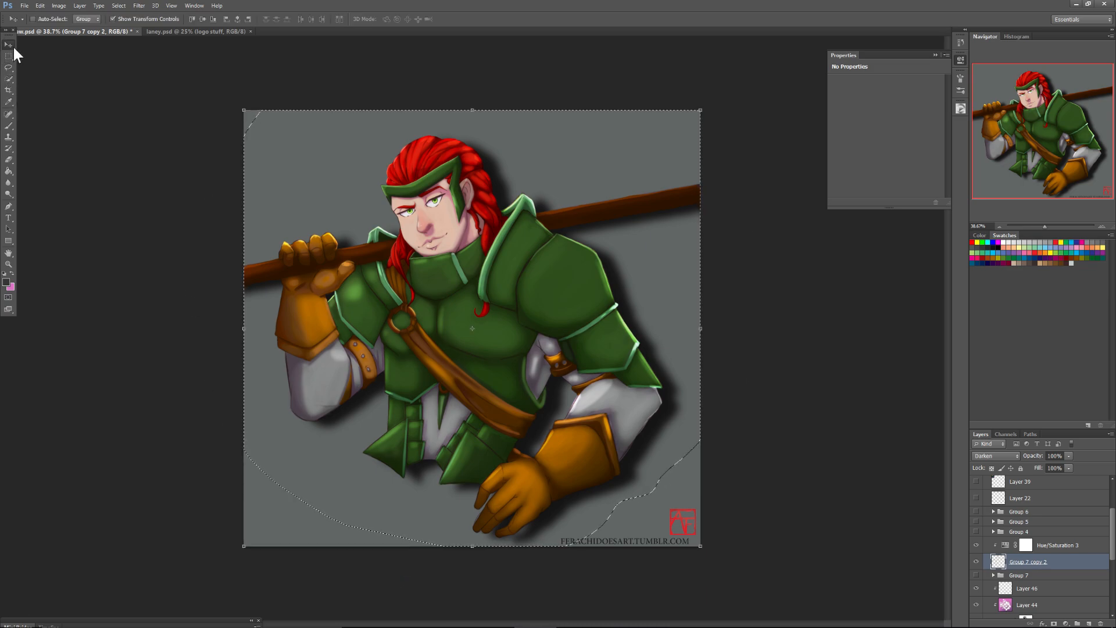
key("Up")
key("Down")
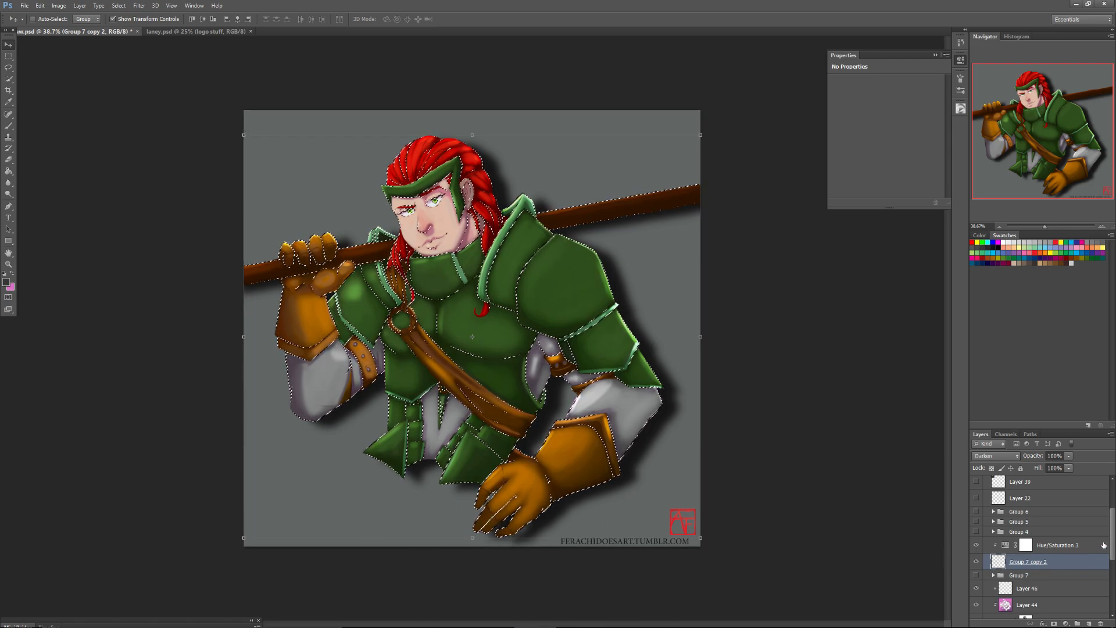
Collapse Group 10 and add a new layer directly above Group 10 copy, keeping the figure selection active.
scroll(1041, 547, "down", 5)
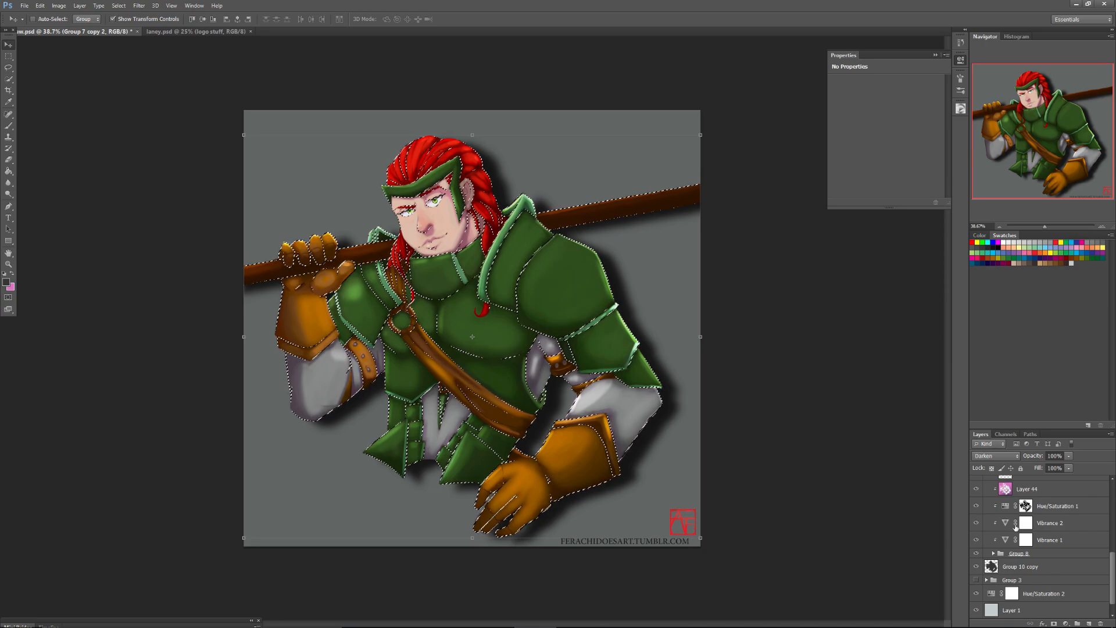
left_click_drag(1106, 575, 1097, 472)
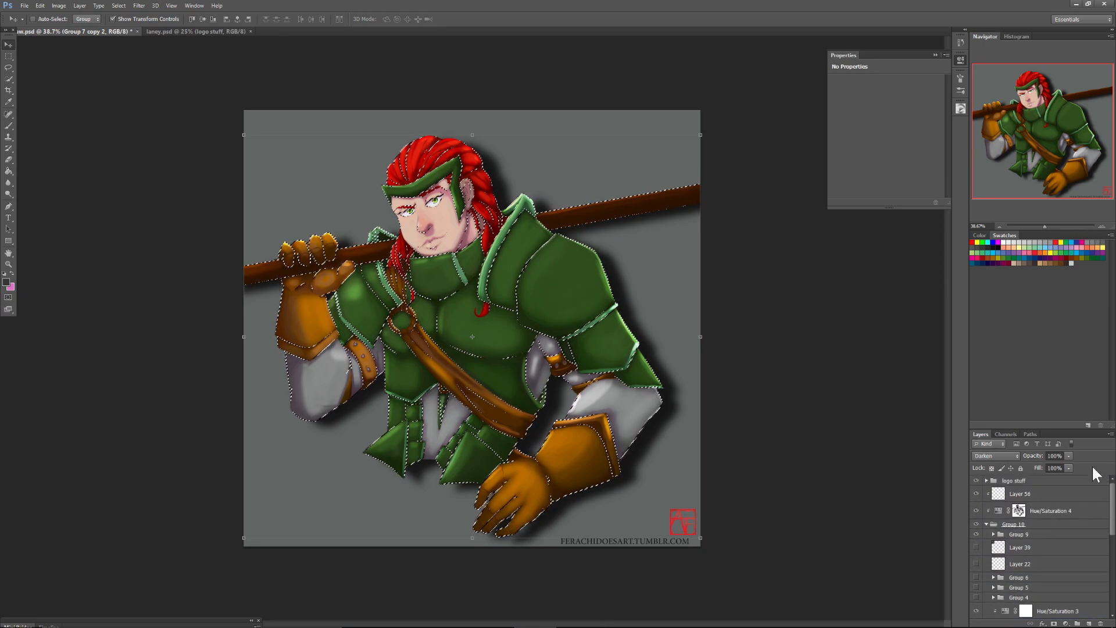
left_click(987, 524)
left_click(986, 538)
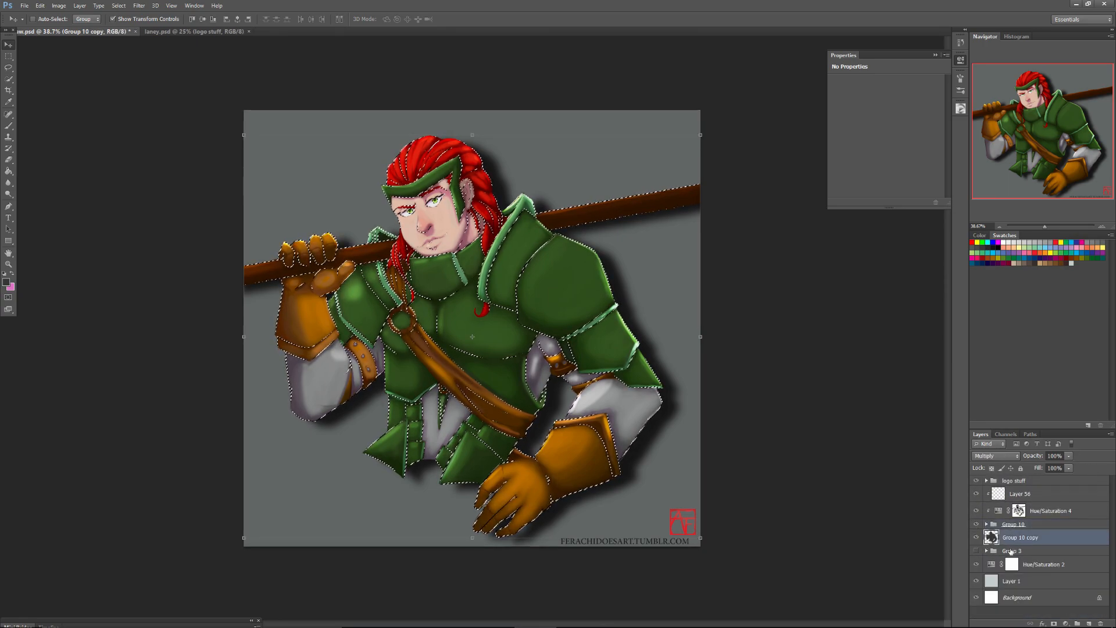
left_click(1088, 622)
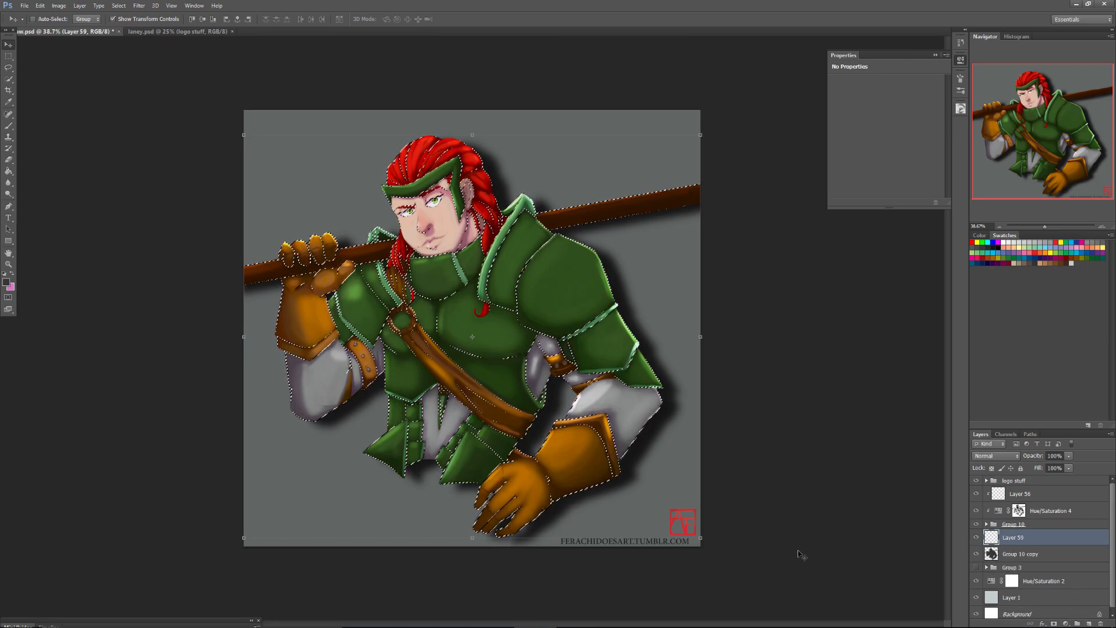
mouse_move(393, 613)
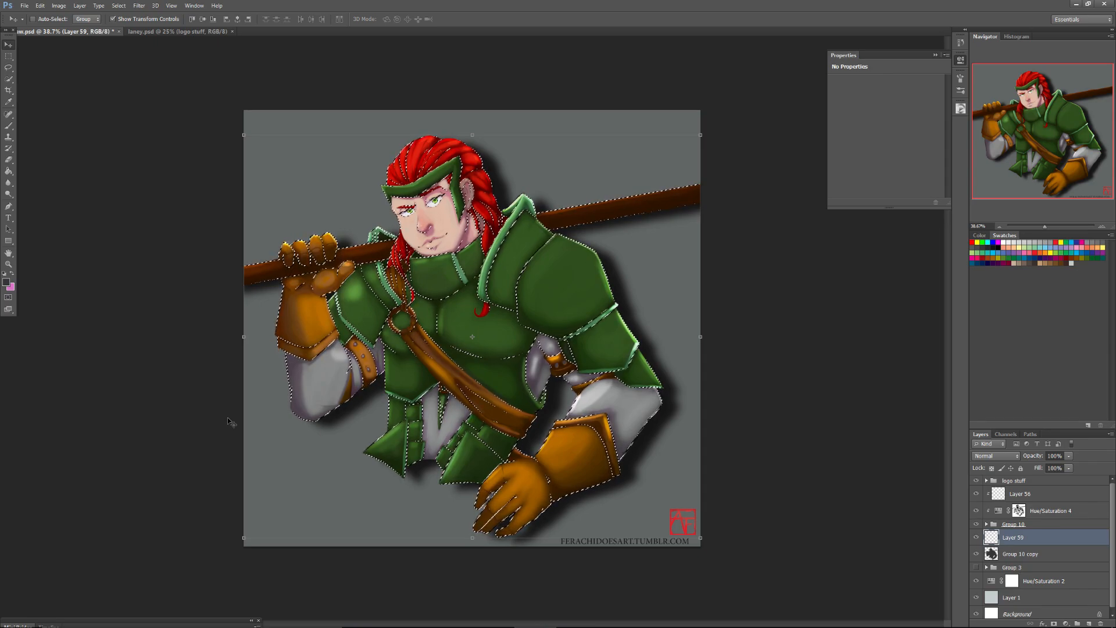
left_click(9, 55)
right_click(464, 315)
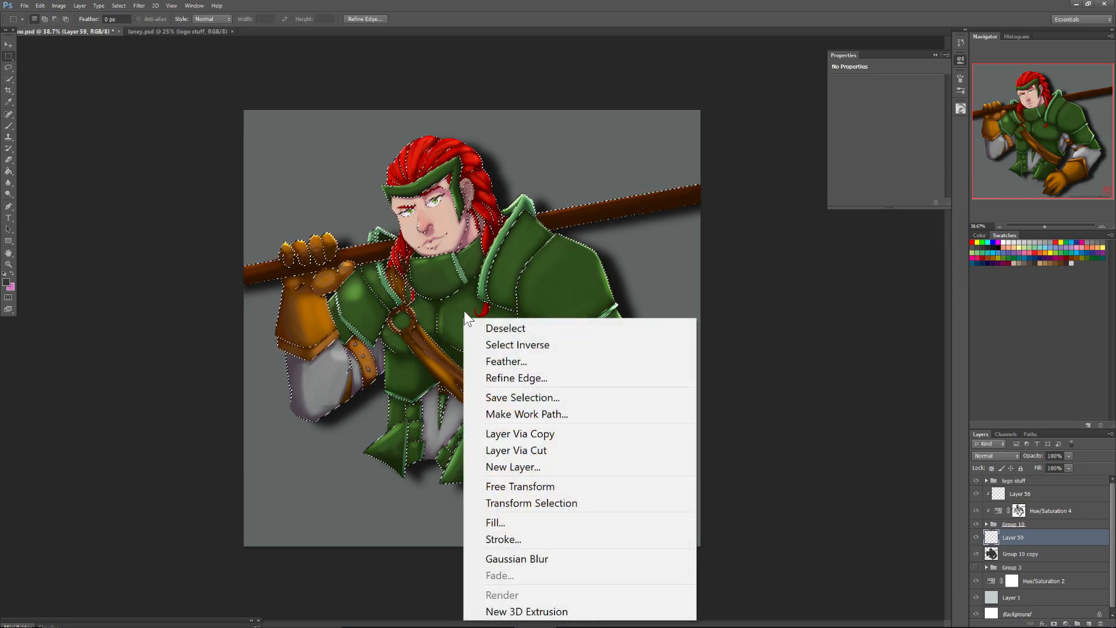
left_click(494, 538)
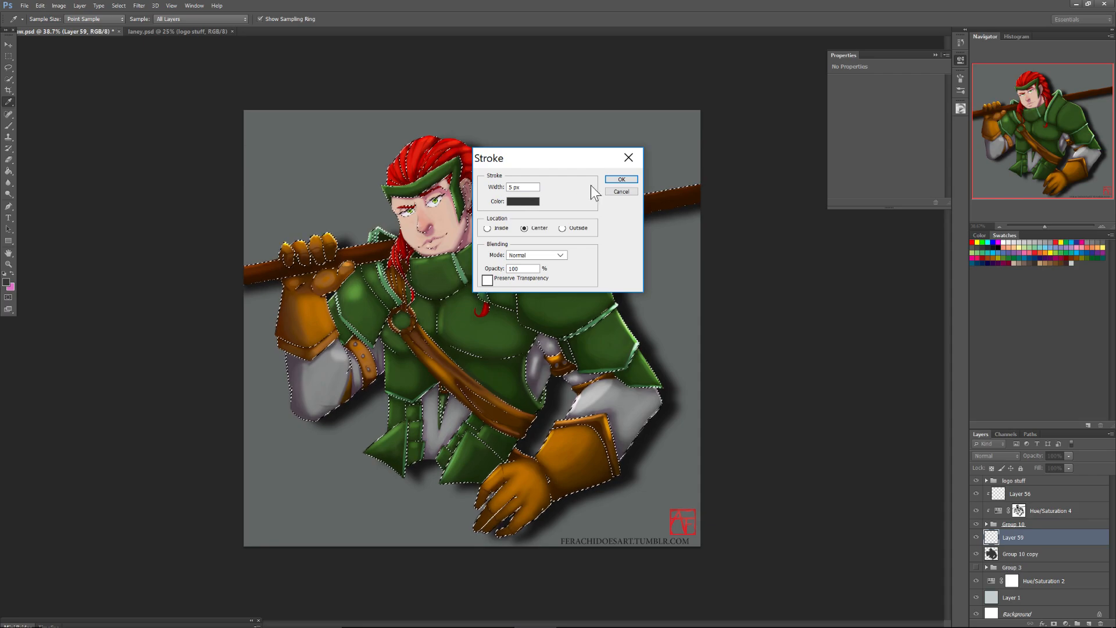
left_click(620, 191)
Stroke the figure selection on Layer 59 with a 5 px dark reddish-brown line, centred, Normal mode, 100% opacity.
key("m")
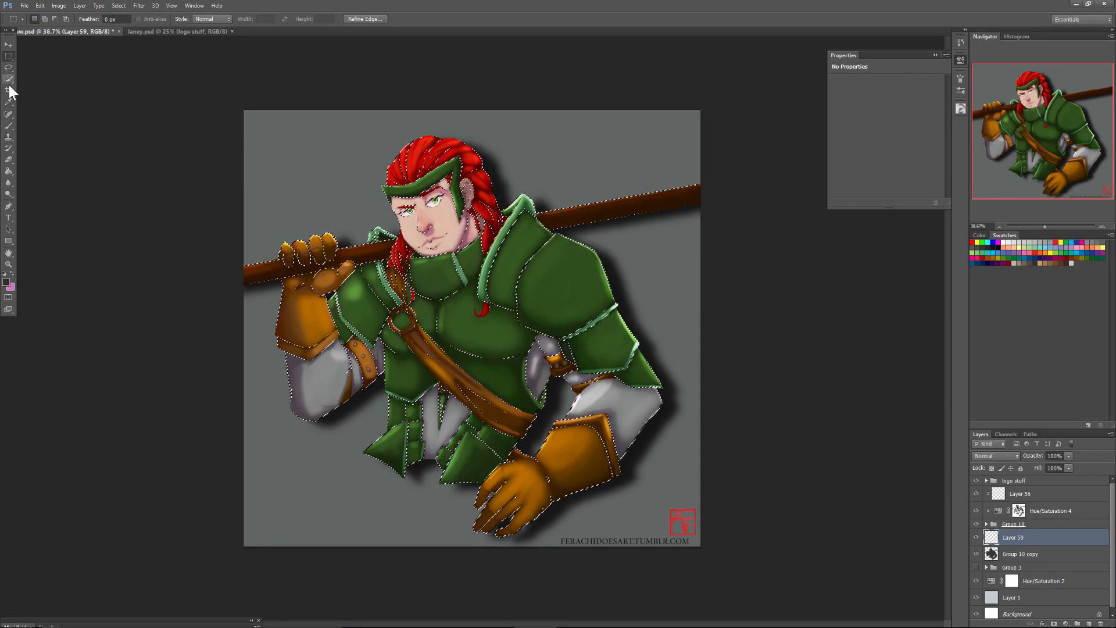
right_click(489, 321)
left_click(517, 244)
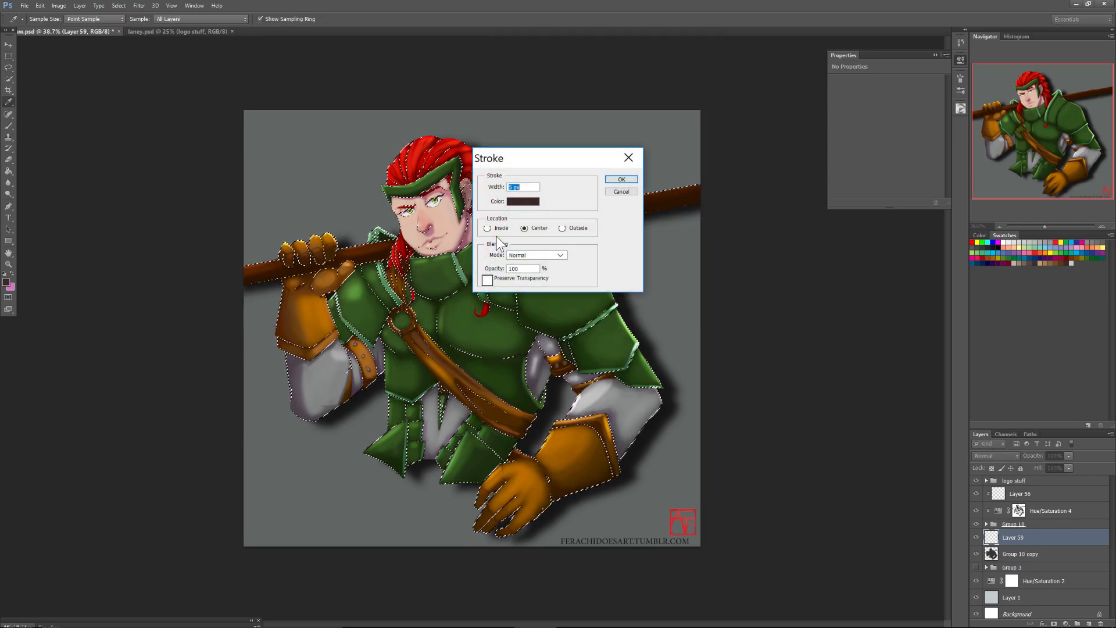
left_click(619, 179)
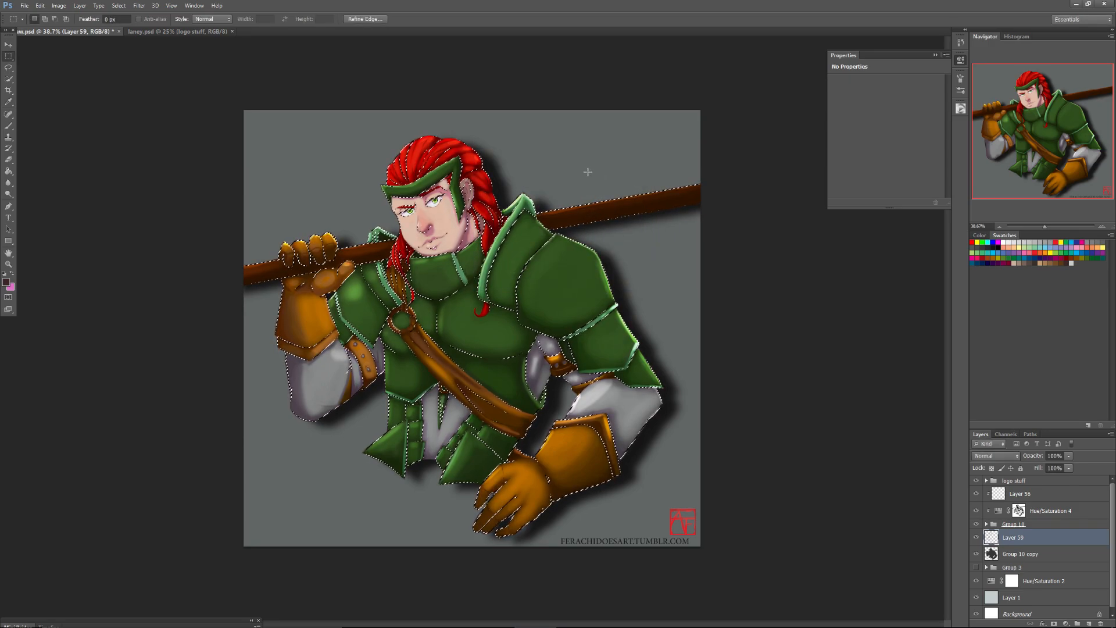
Stroke the figure selection on Layer 59 again with the location set to Outside, and deselect.
right_click(480, 324)
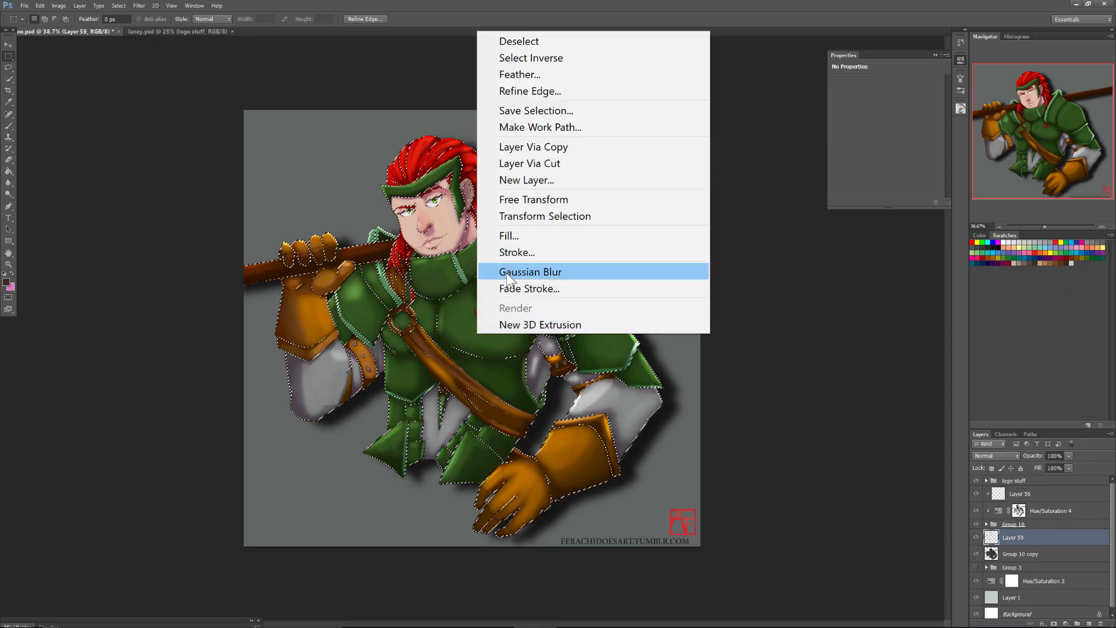
left_click(507, 252)
left_click(562, 228)
left_click(619, 179)
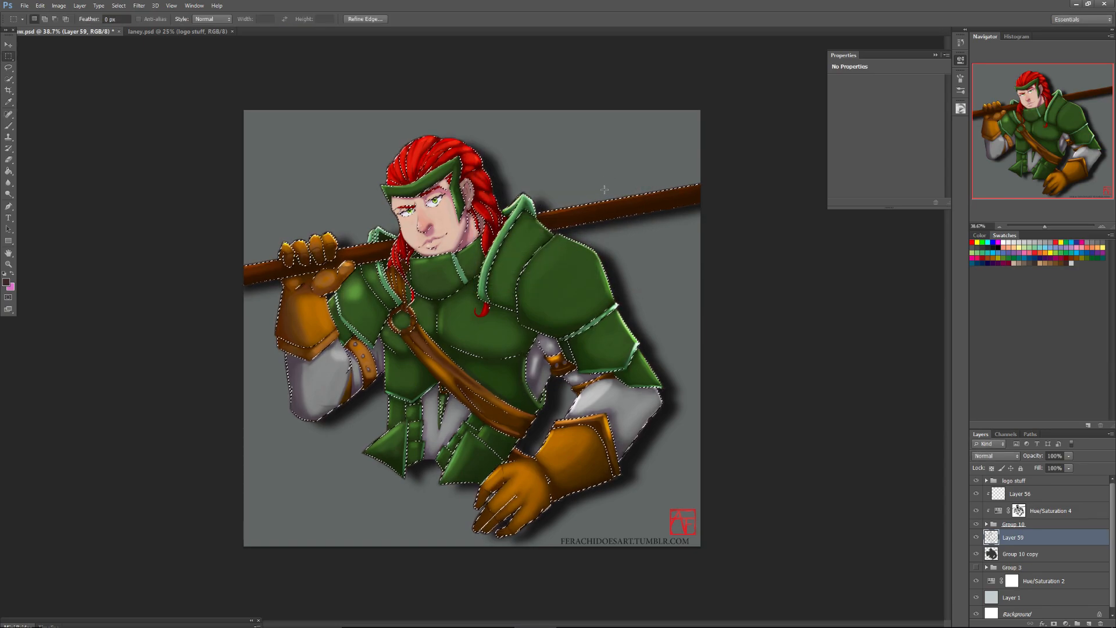
key("ctrl+d")
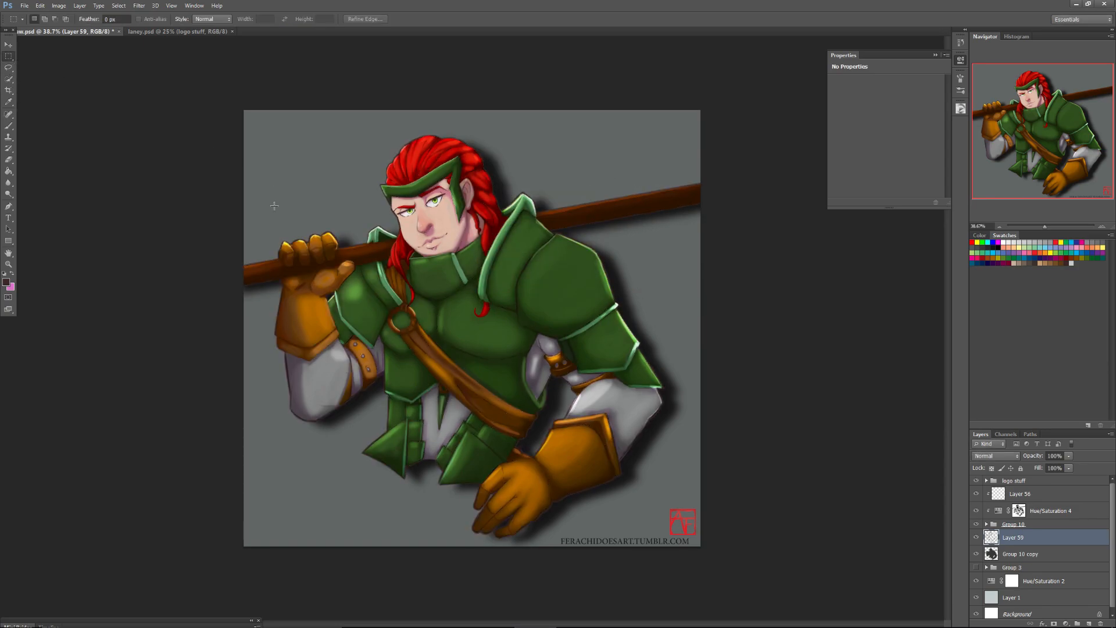
Compare the painting with and without the outline on Layer 59.
left_click(977, 540)
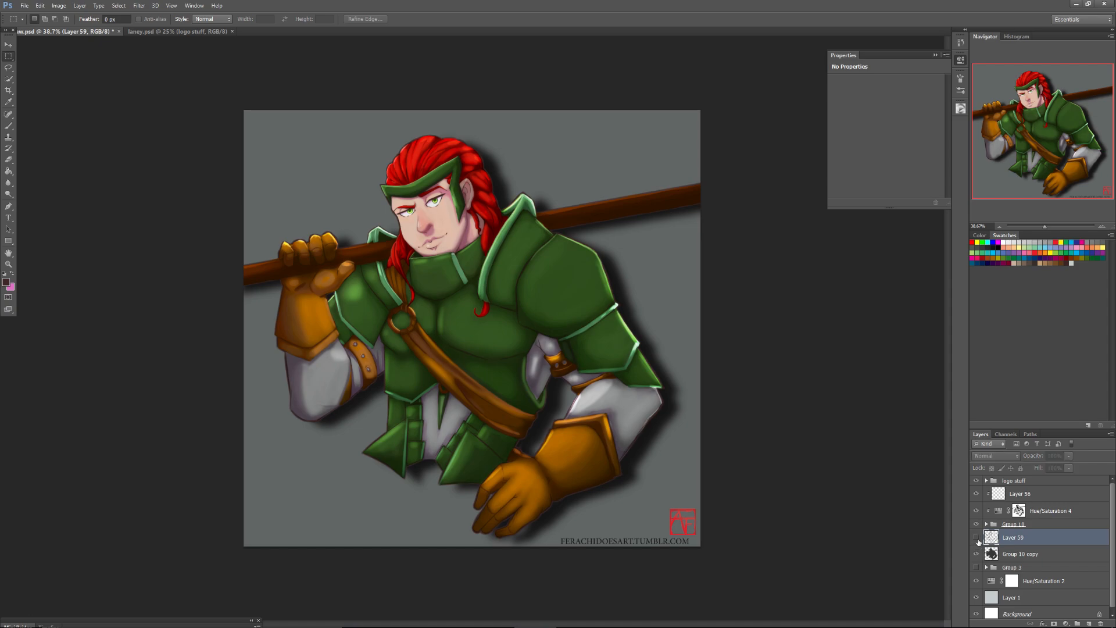
left_click(977, 539)
left_click(977, 540)
left_click(977, 539)
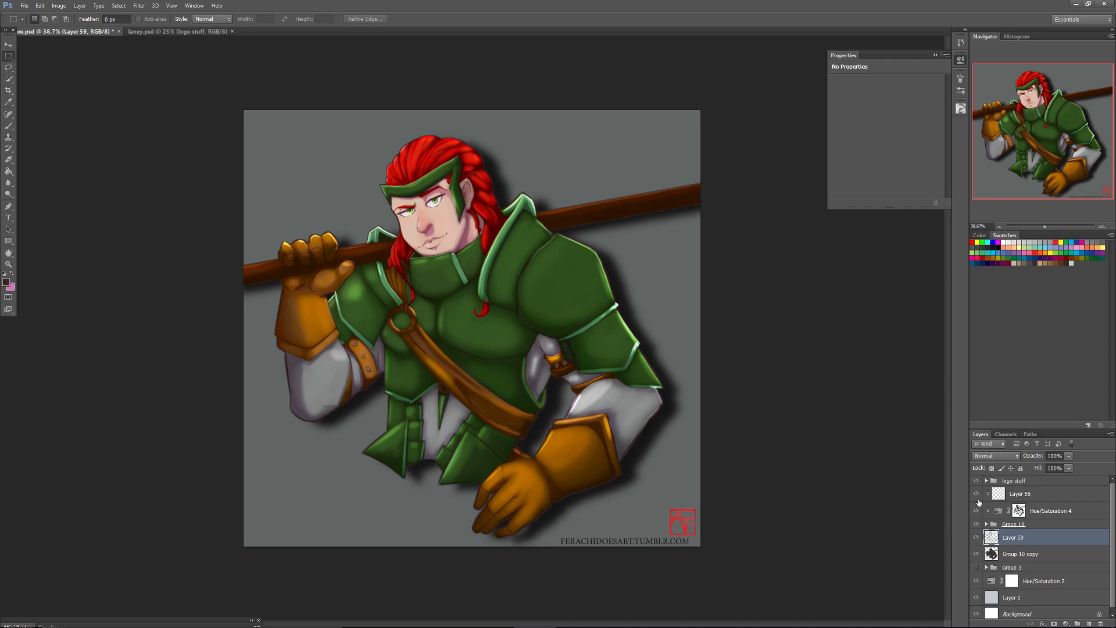
Activate Layer 56 and ready the Brush tool with white as the foreground colour.
left_click(1016, 498)
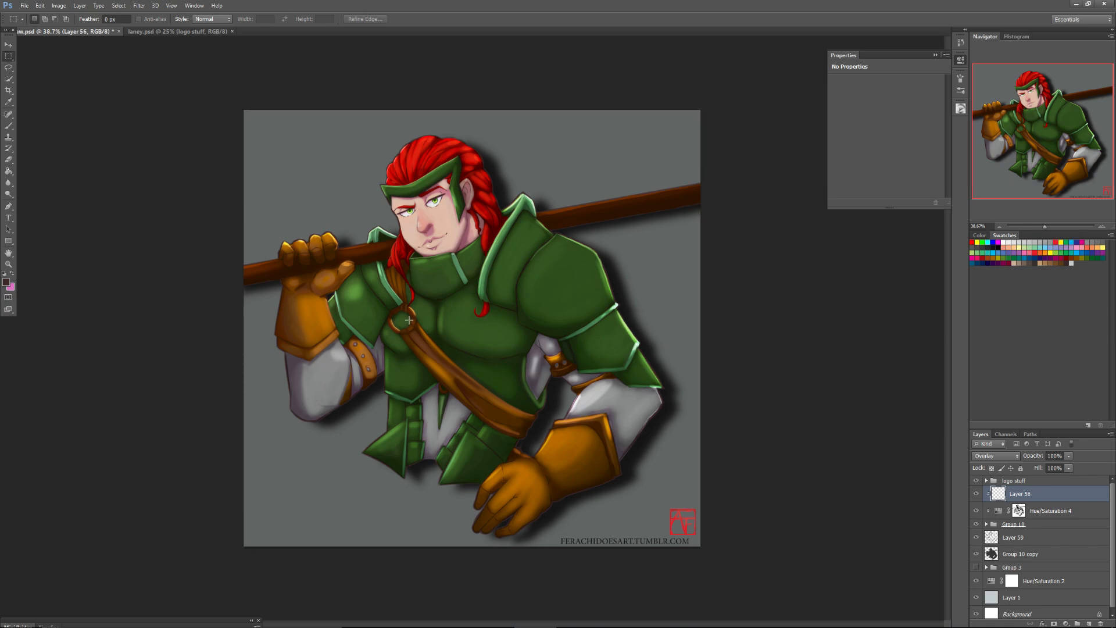
left_click(9, 125)
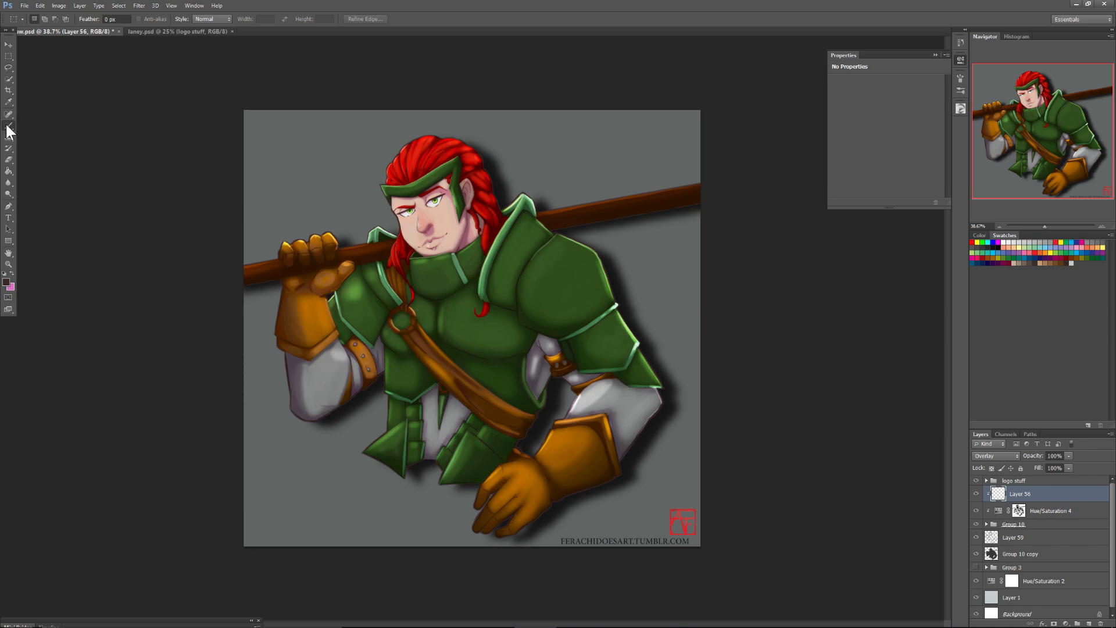
left_click(1003, 241)
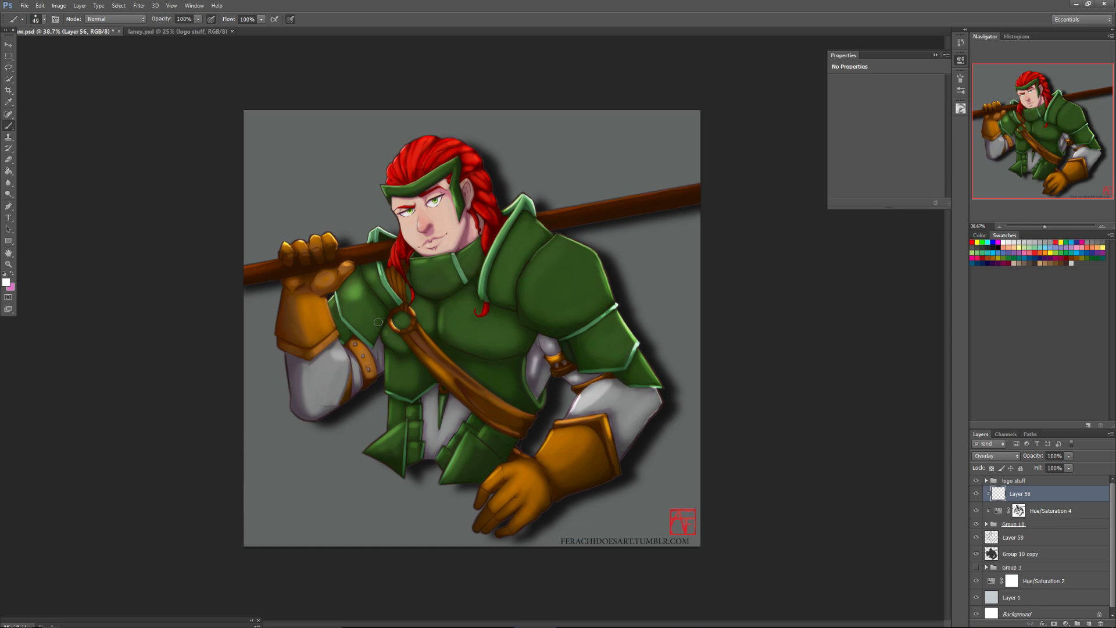
Switch to the OBS window with the streaming controls.
mouse_move(185, 626)
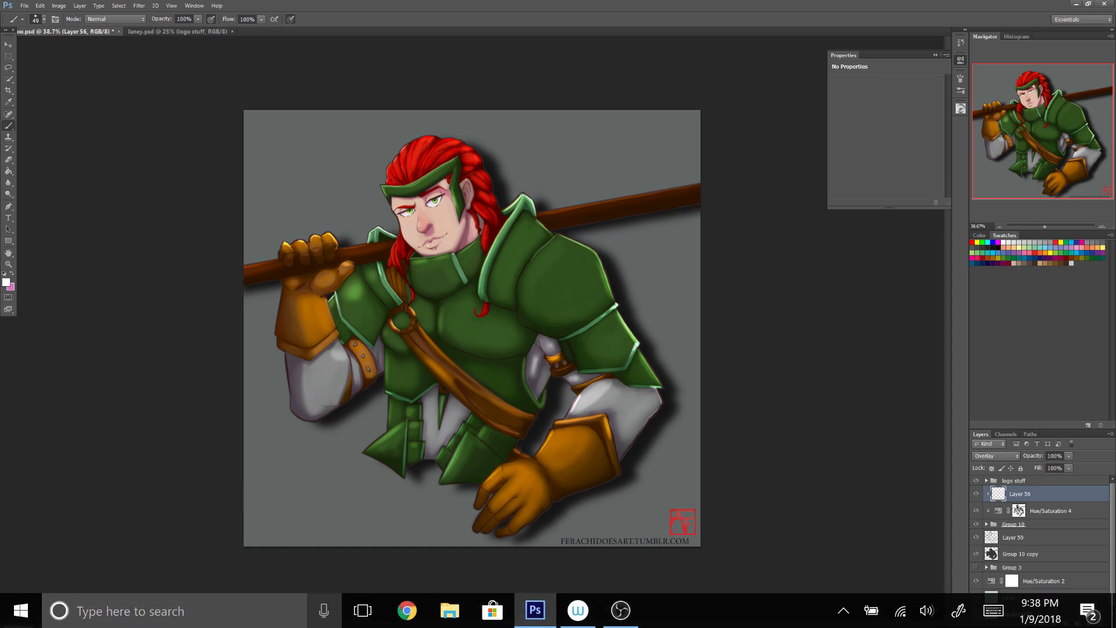
left_click(620, 610)
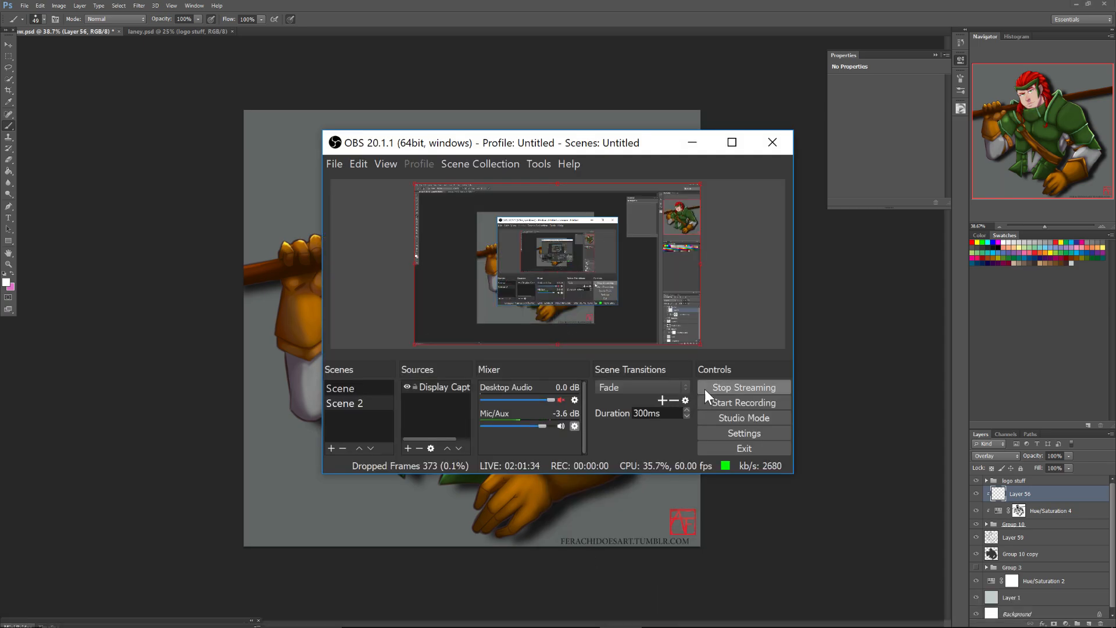